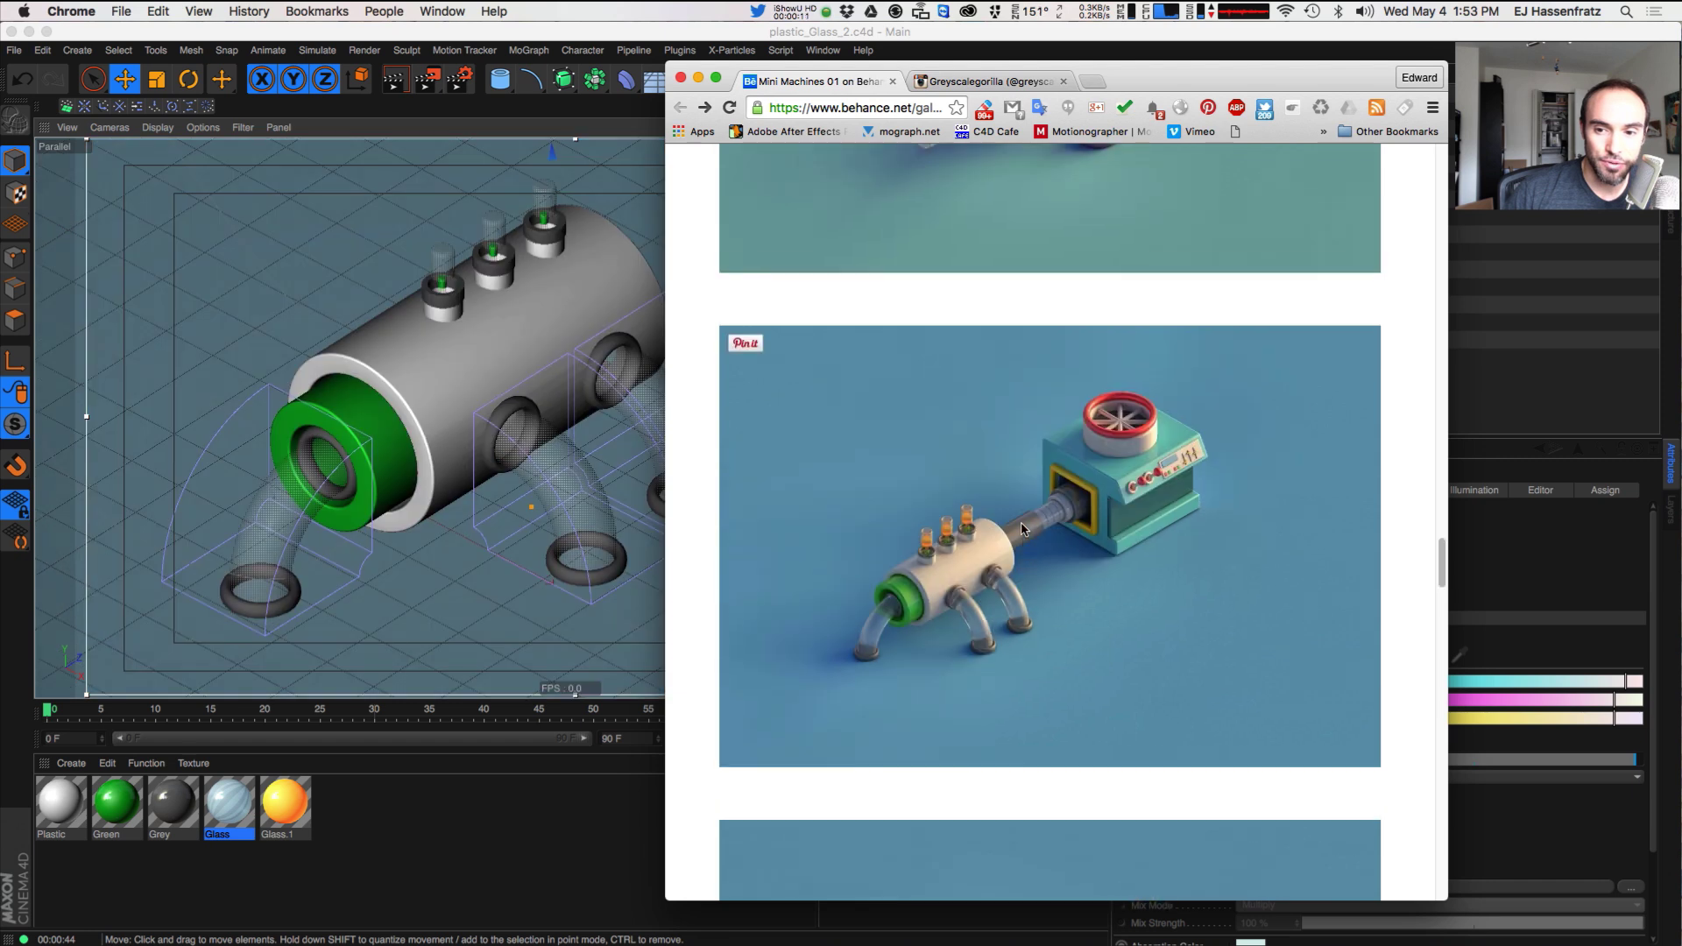
- Browse the Mini Machines 01 gallery on Behance to examine the reference machines, and move the browser window out of the way
scroll(1022, 522, "up", 15)
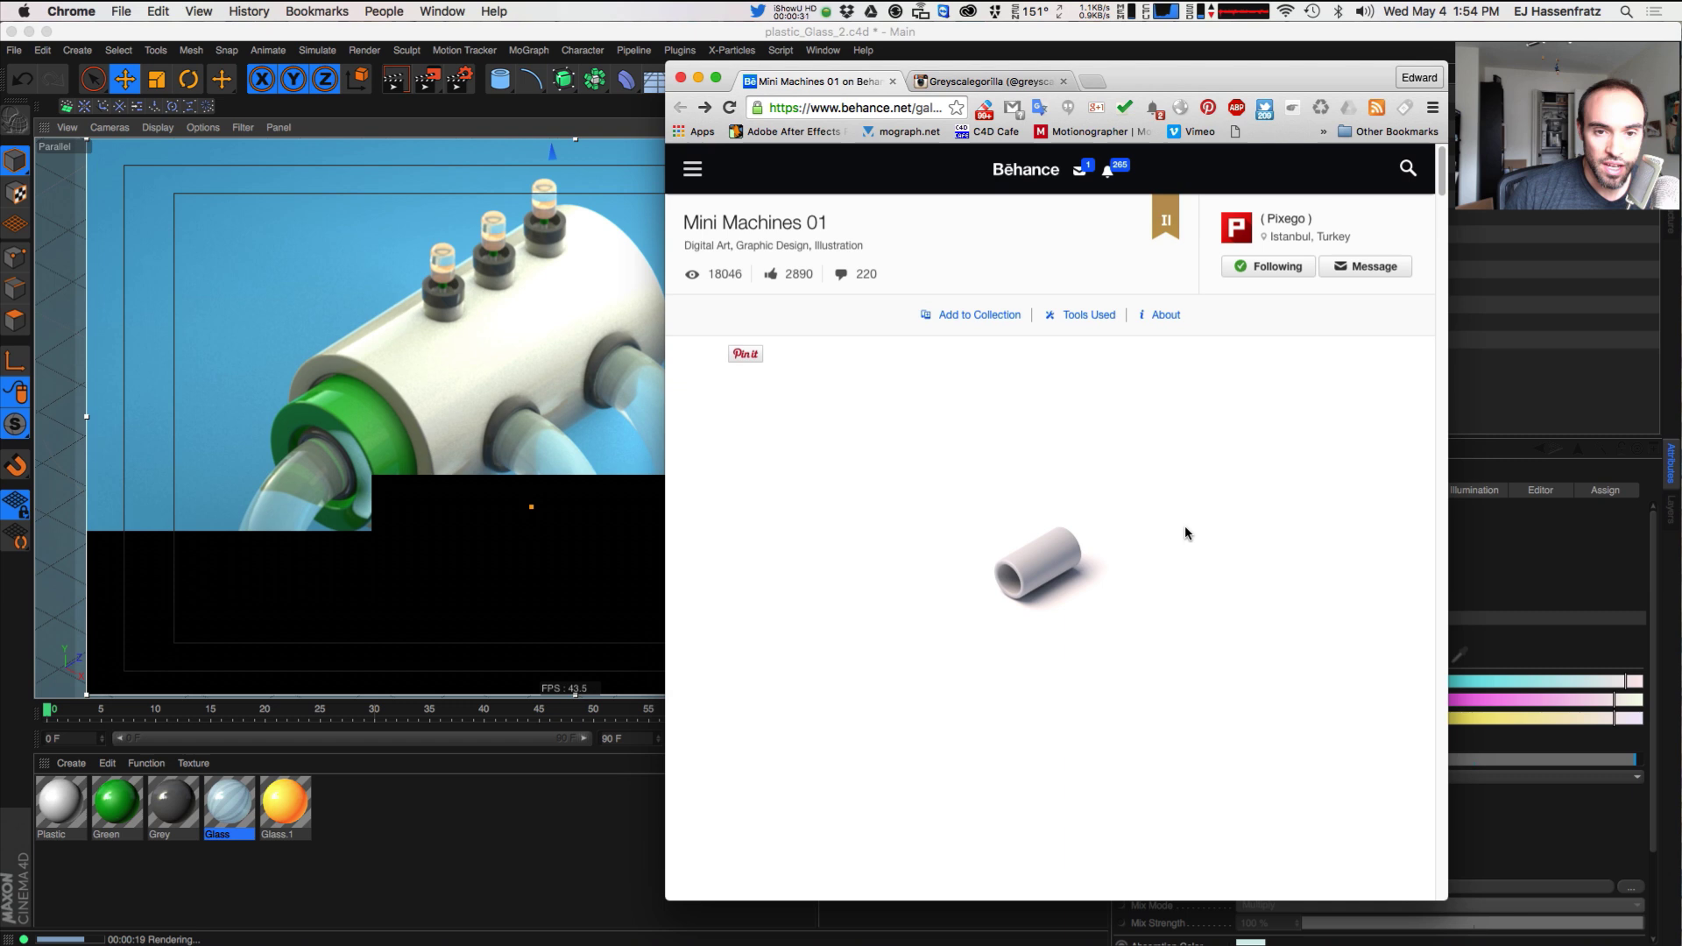
scroll(1071, 580, "down", 5)
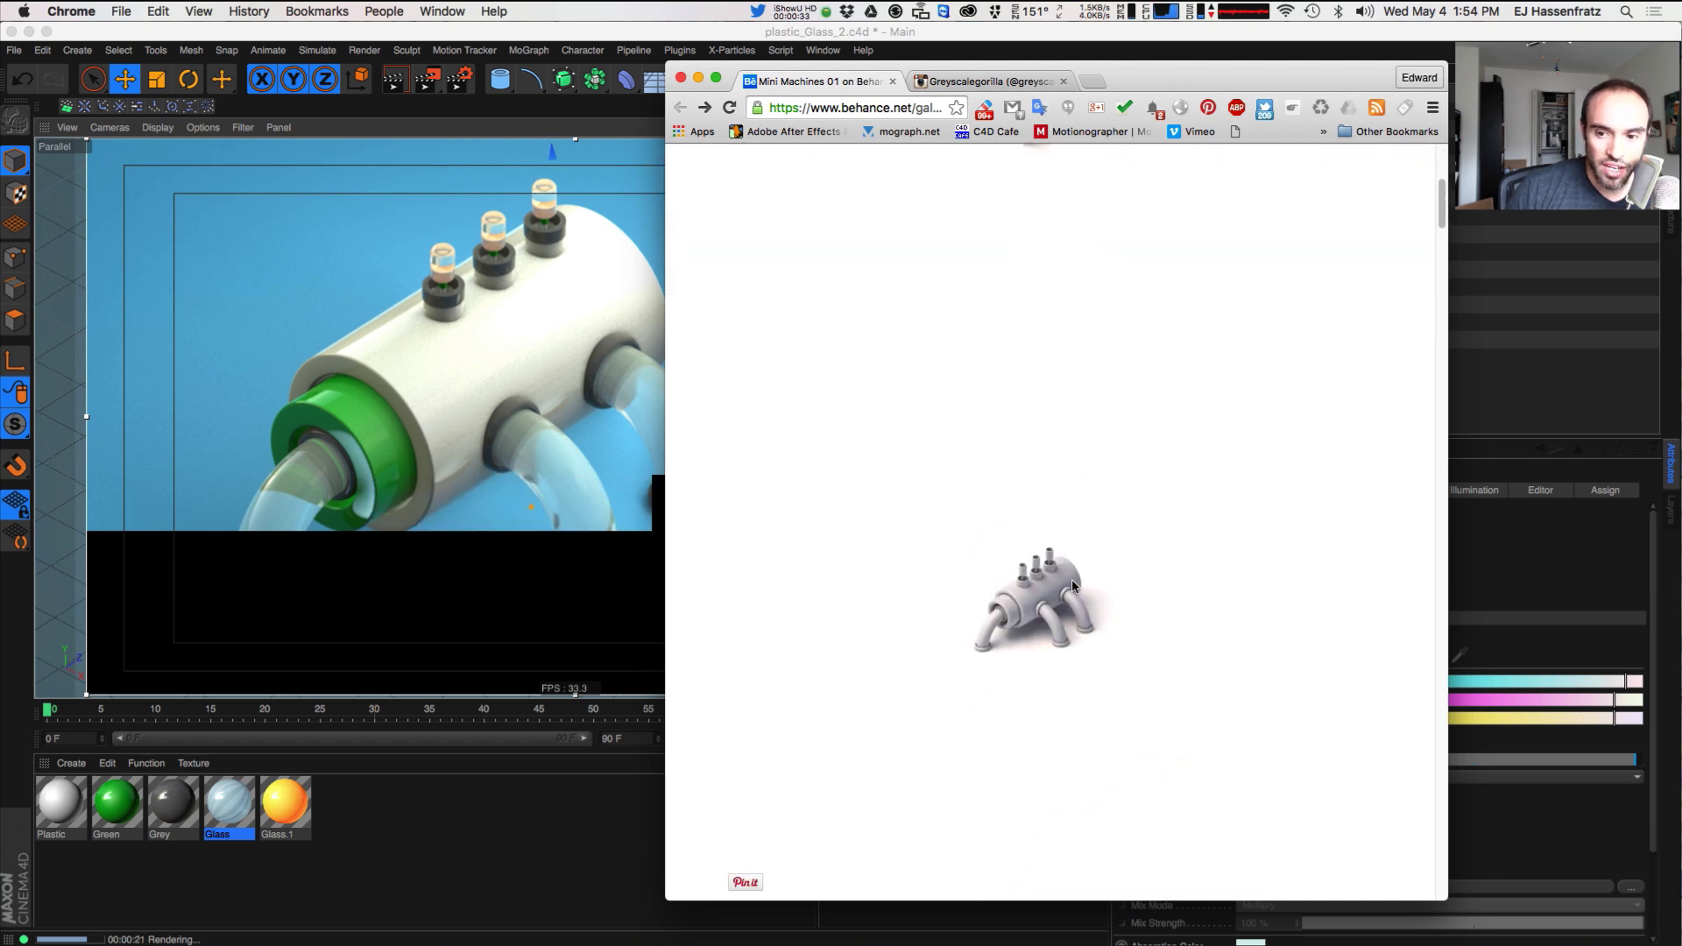
scroll(1070, 579, "up", 6)
scroll(1071, 580, "down", 20)
scroll(1071, 580, "down", 15)
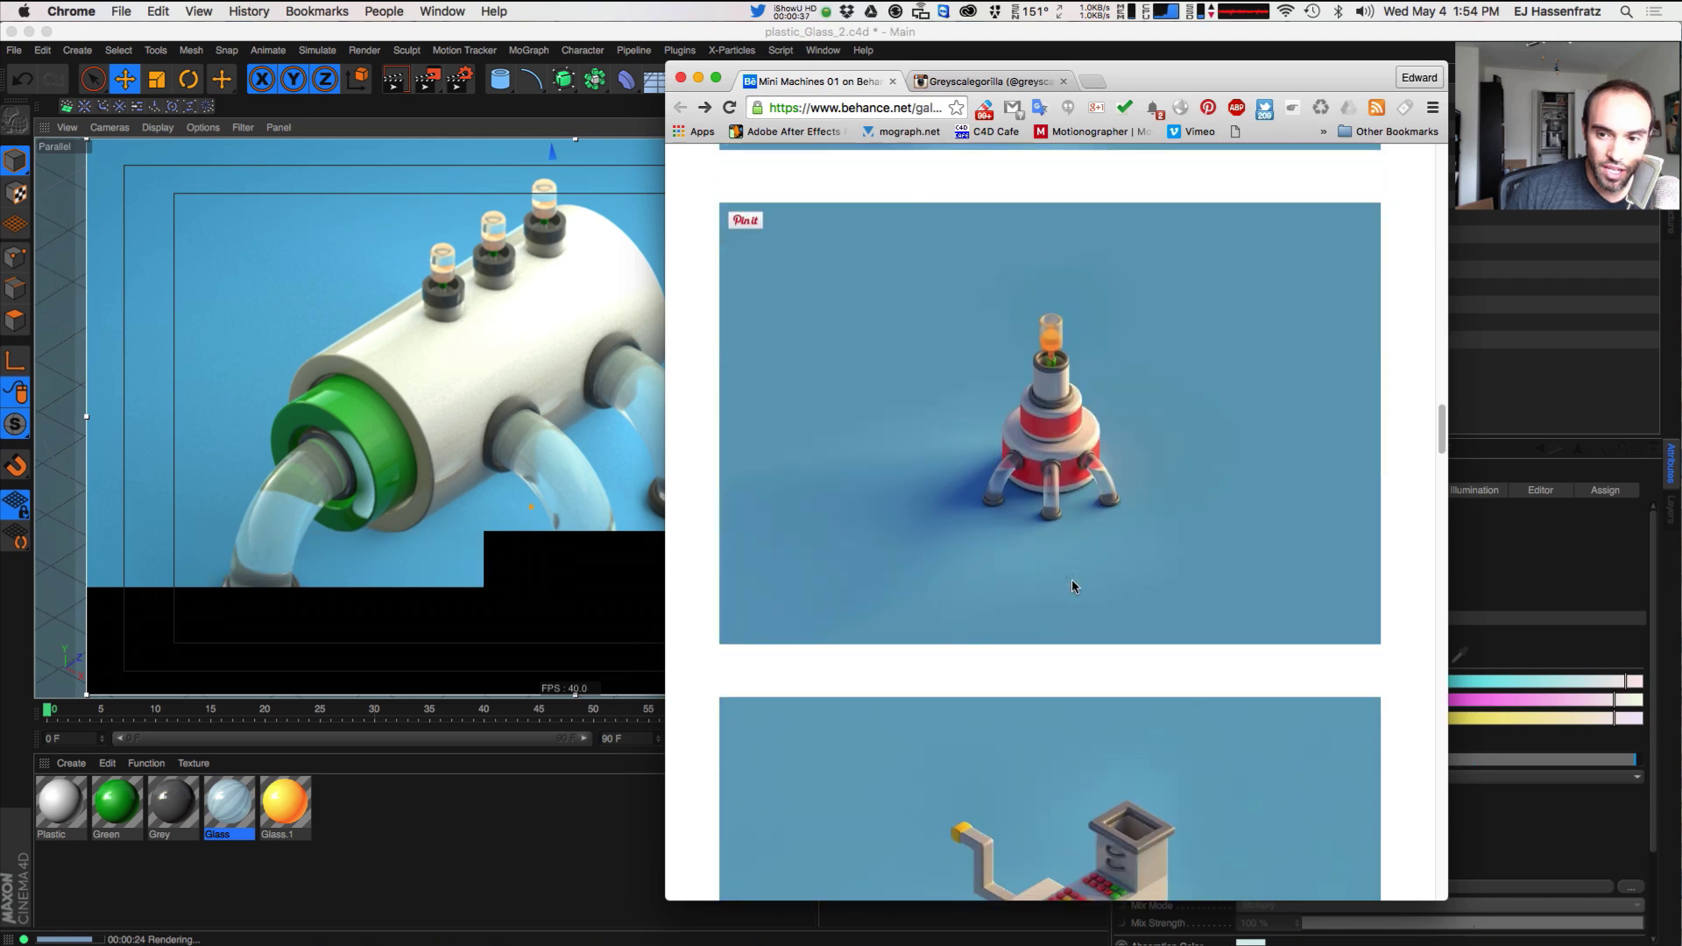
scroll(1070, 580, "down", 20)
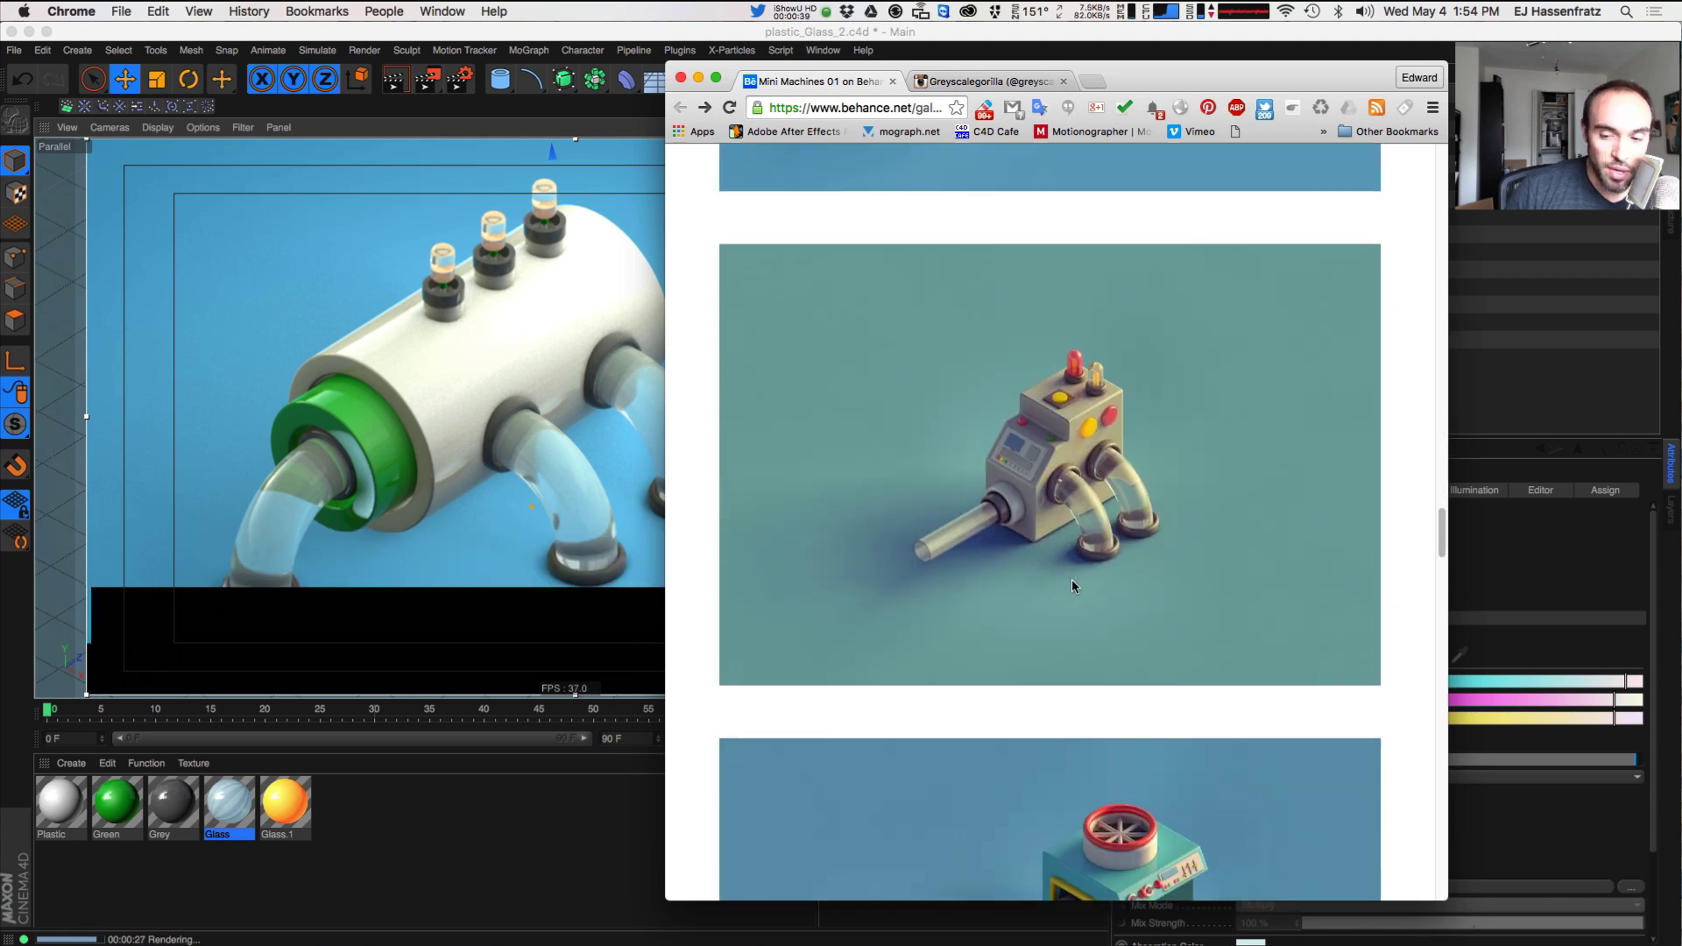
scroll(1070, 580, "down", 10)
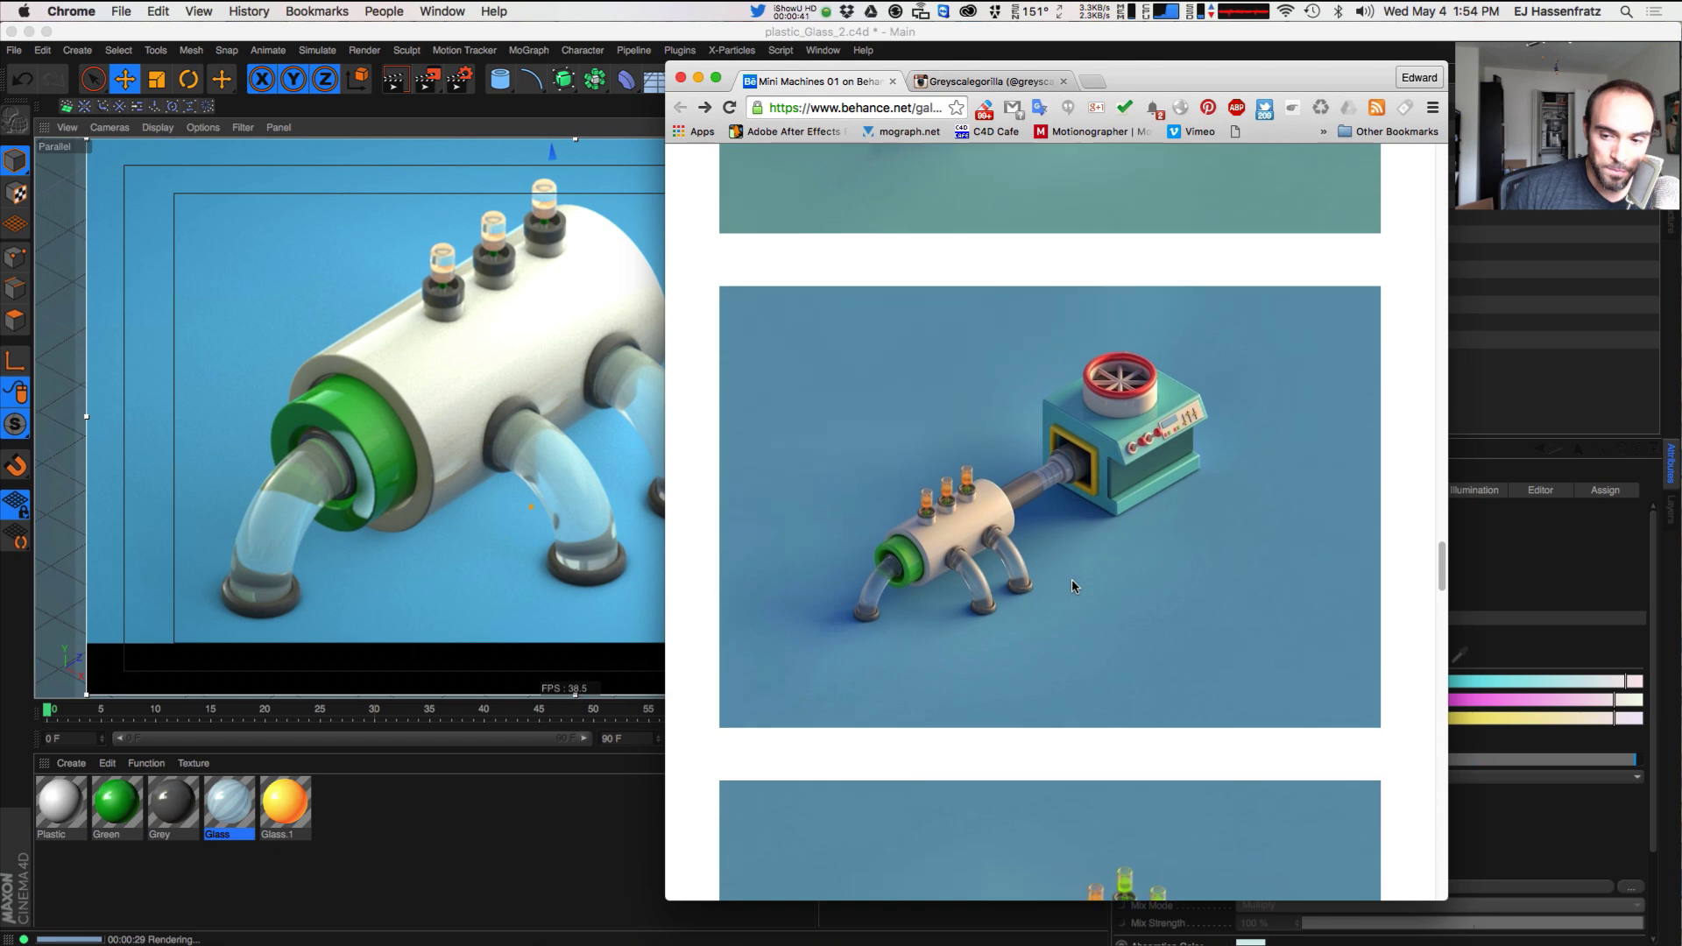
scroll(1070, 580, "down", 1)
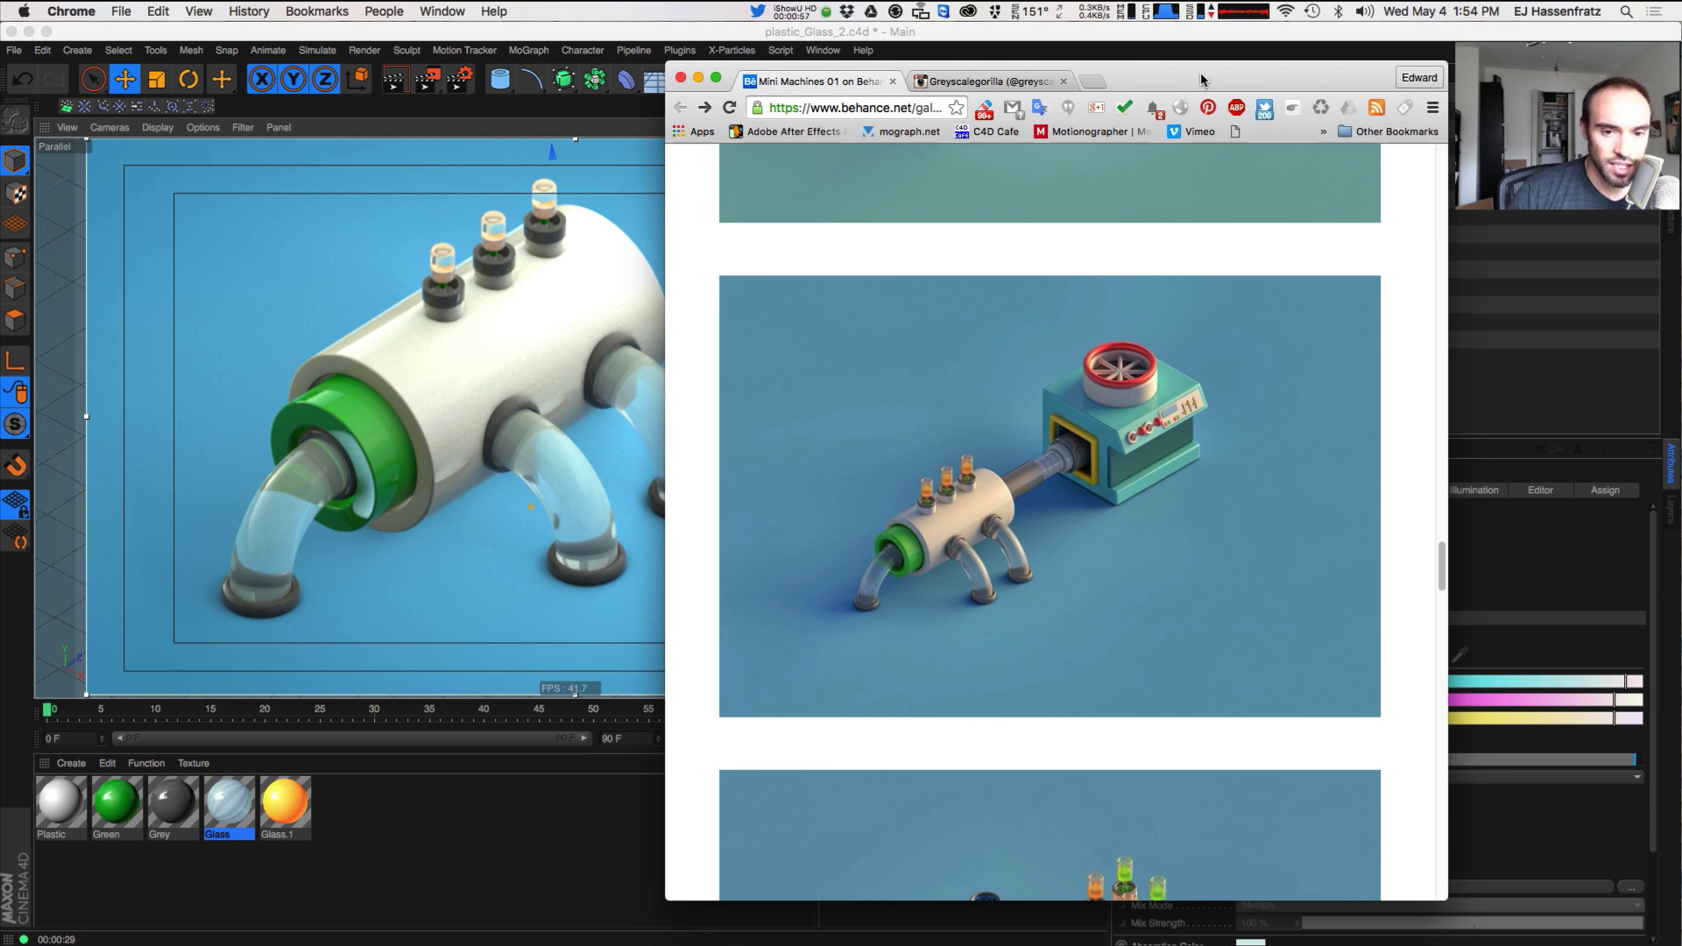
left_click_drag(1224, 80, 0, 83)
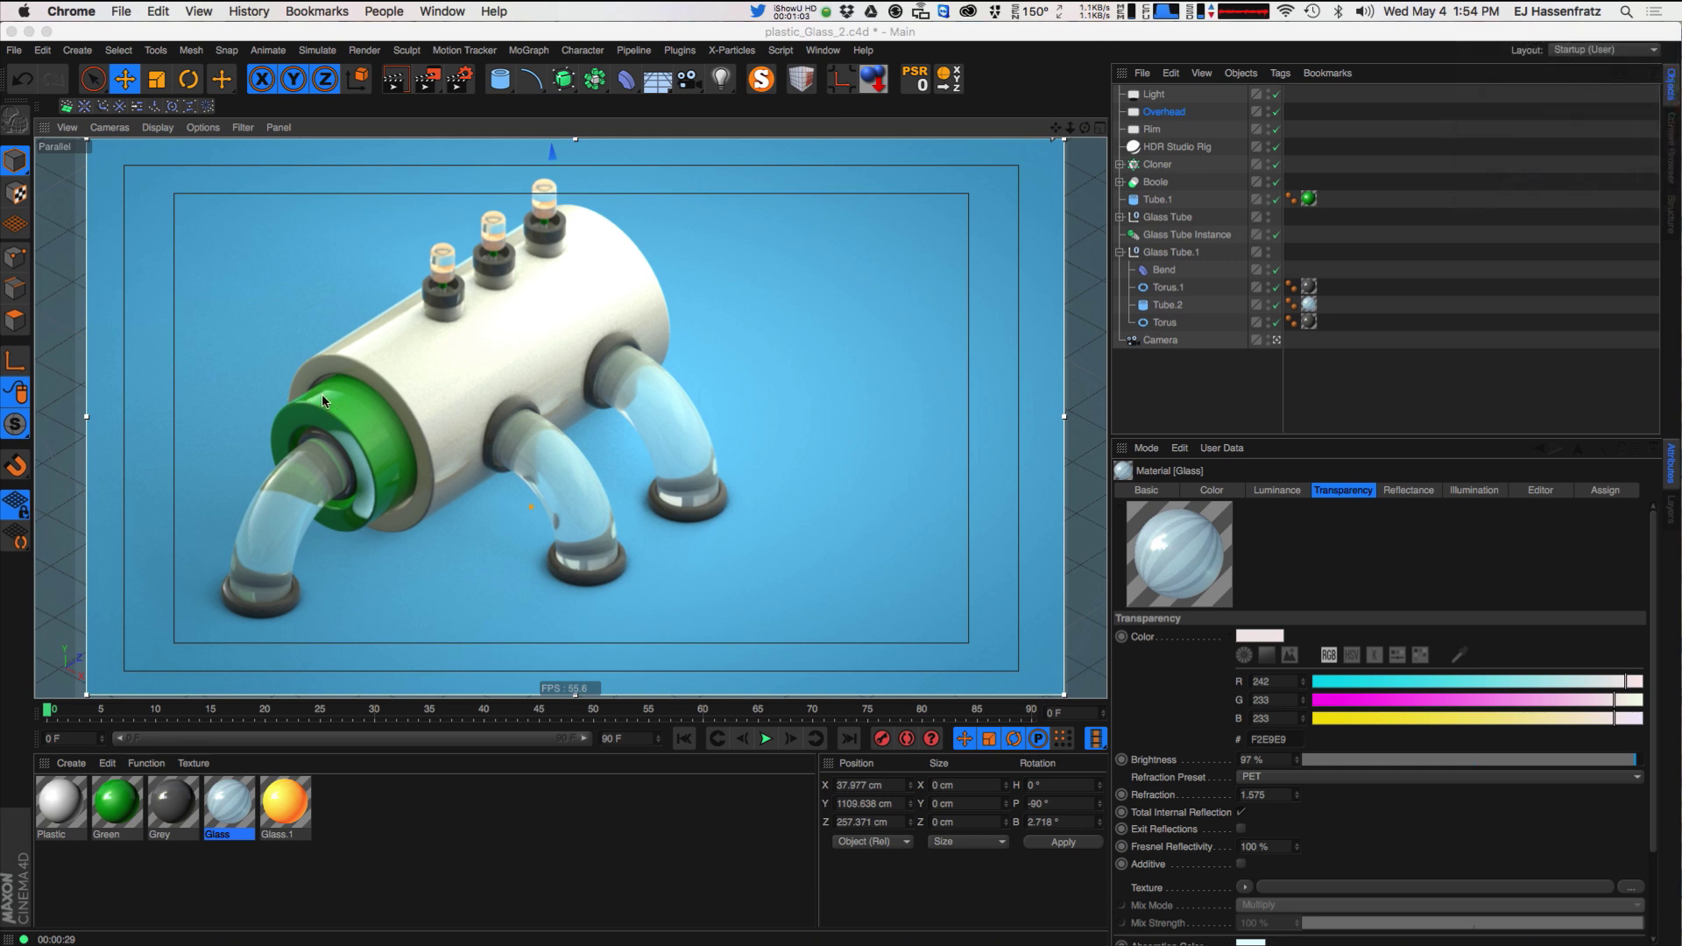
- Preview a render of the finished machine model in the viewport
left_click_drag(565, 372, 579, 376, "alt")
key("super+r")
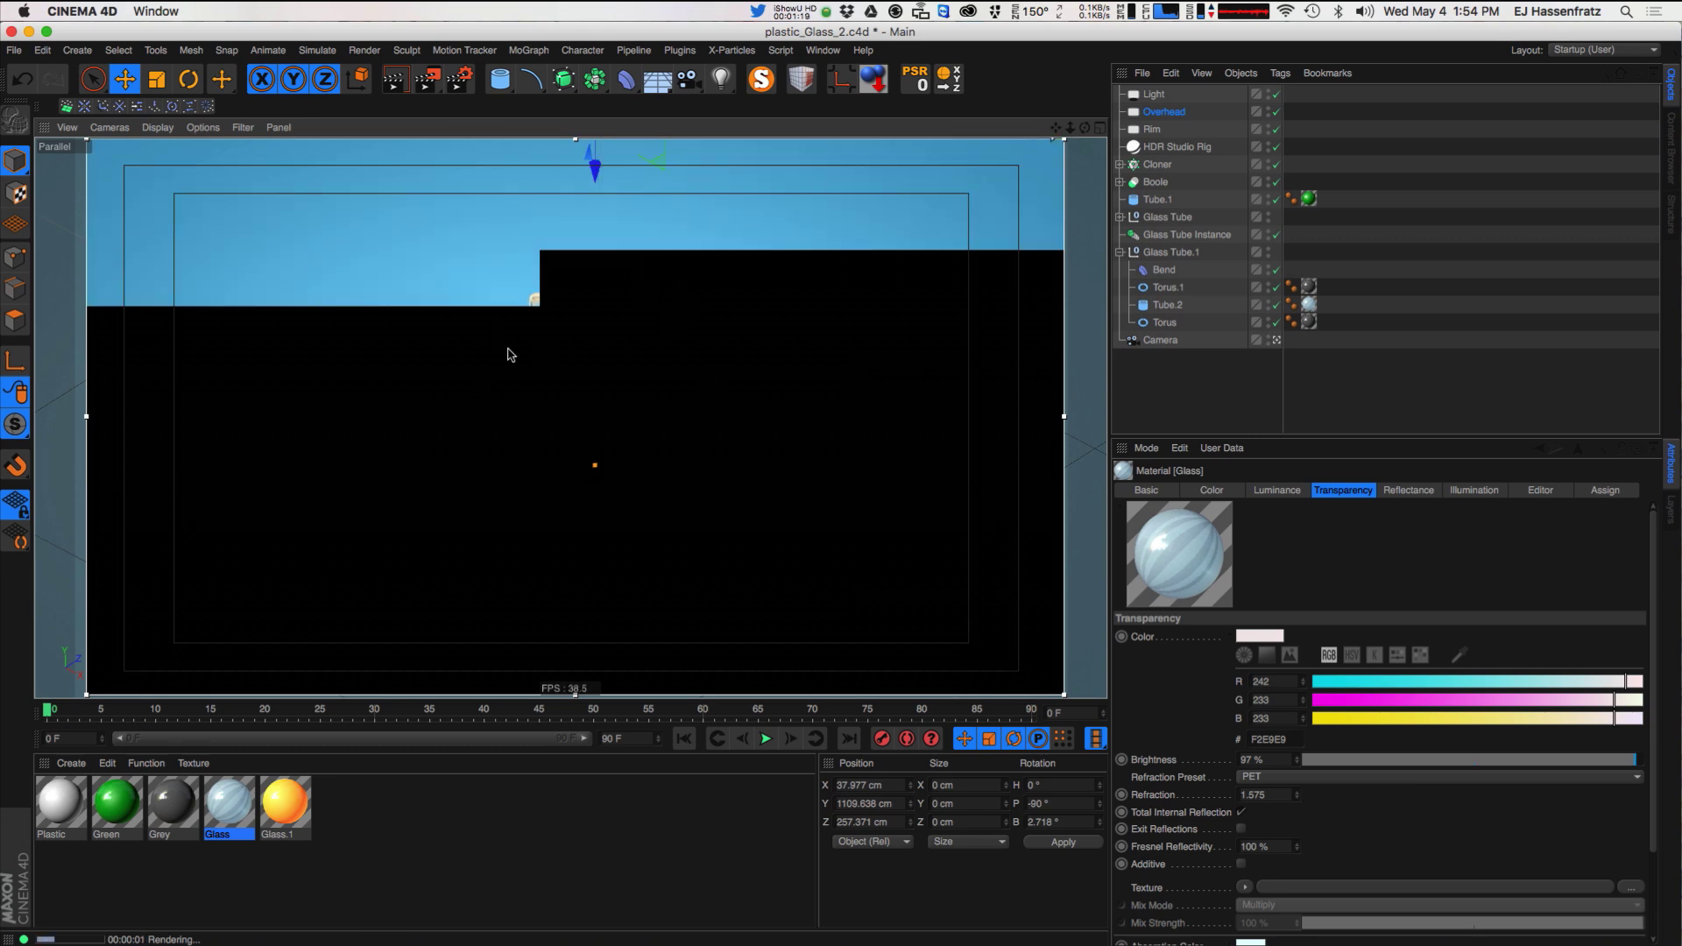
key("alt+r")
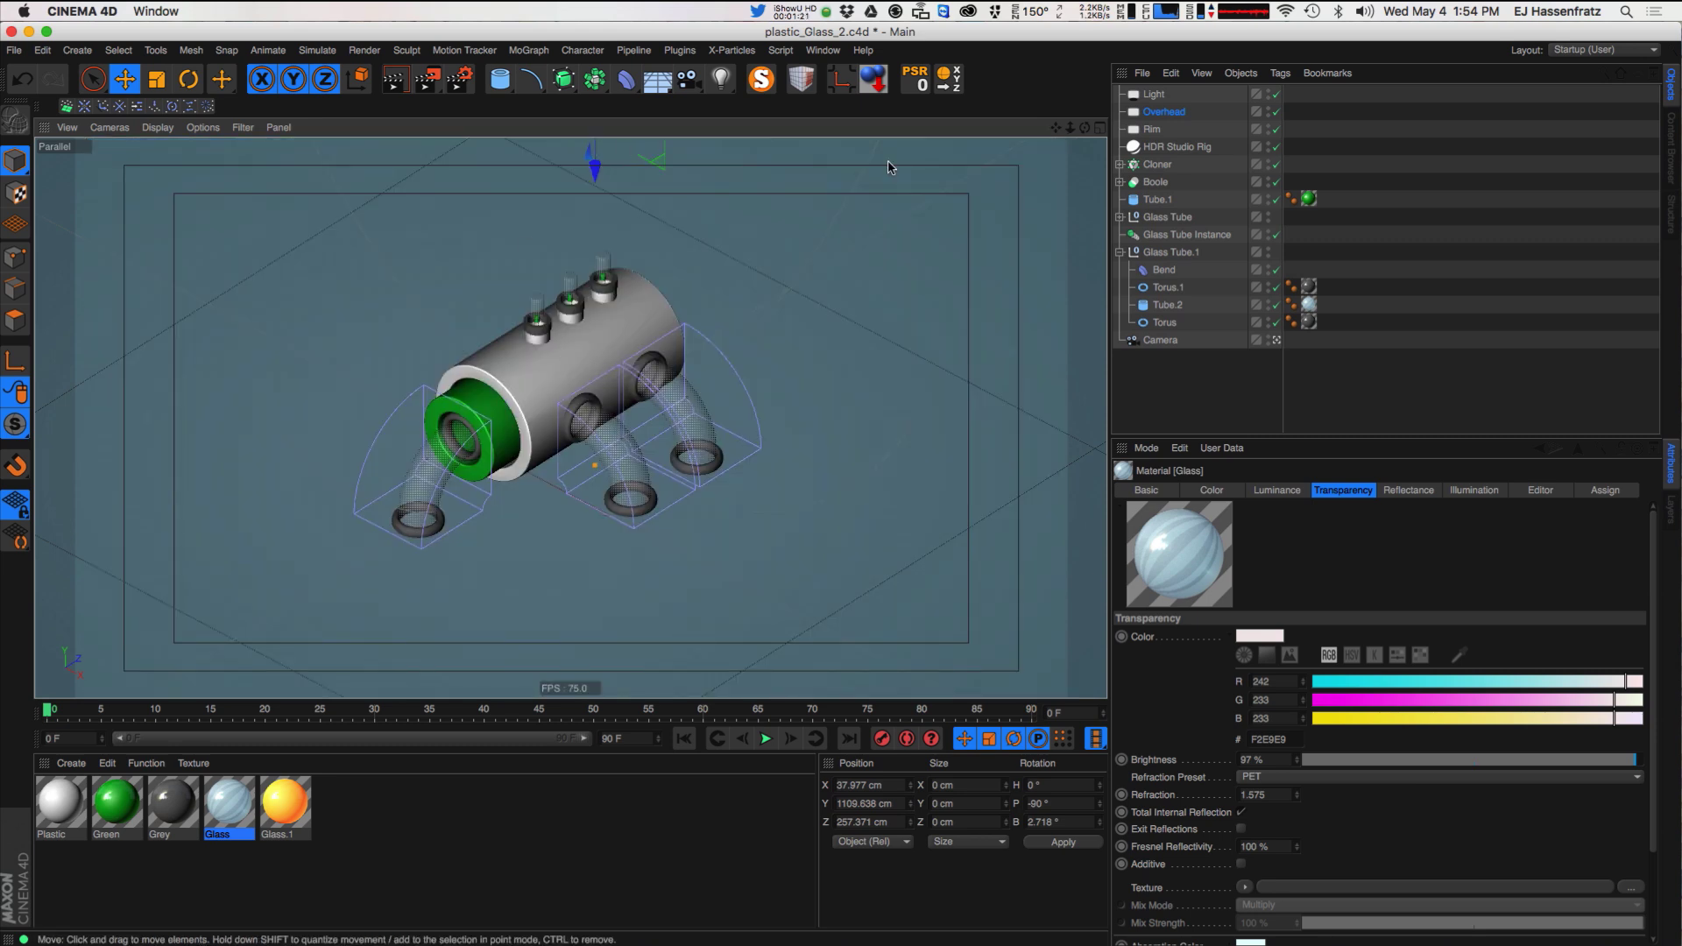
- Start a new project and add a tube object oriented along +Z
left_click(14, 51)
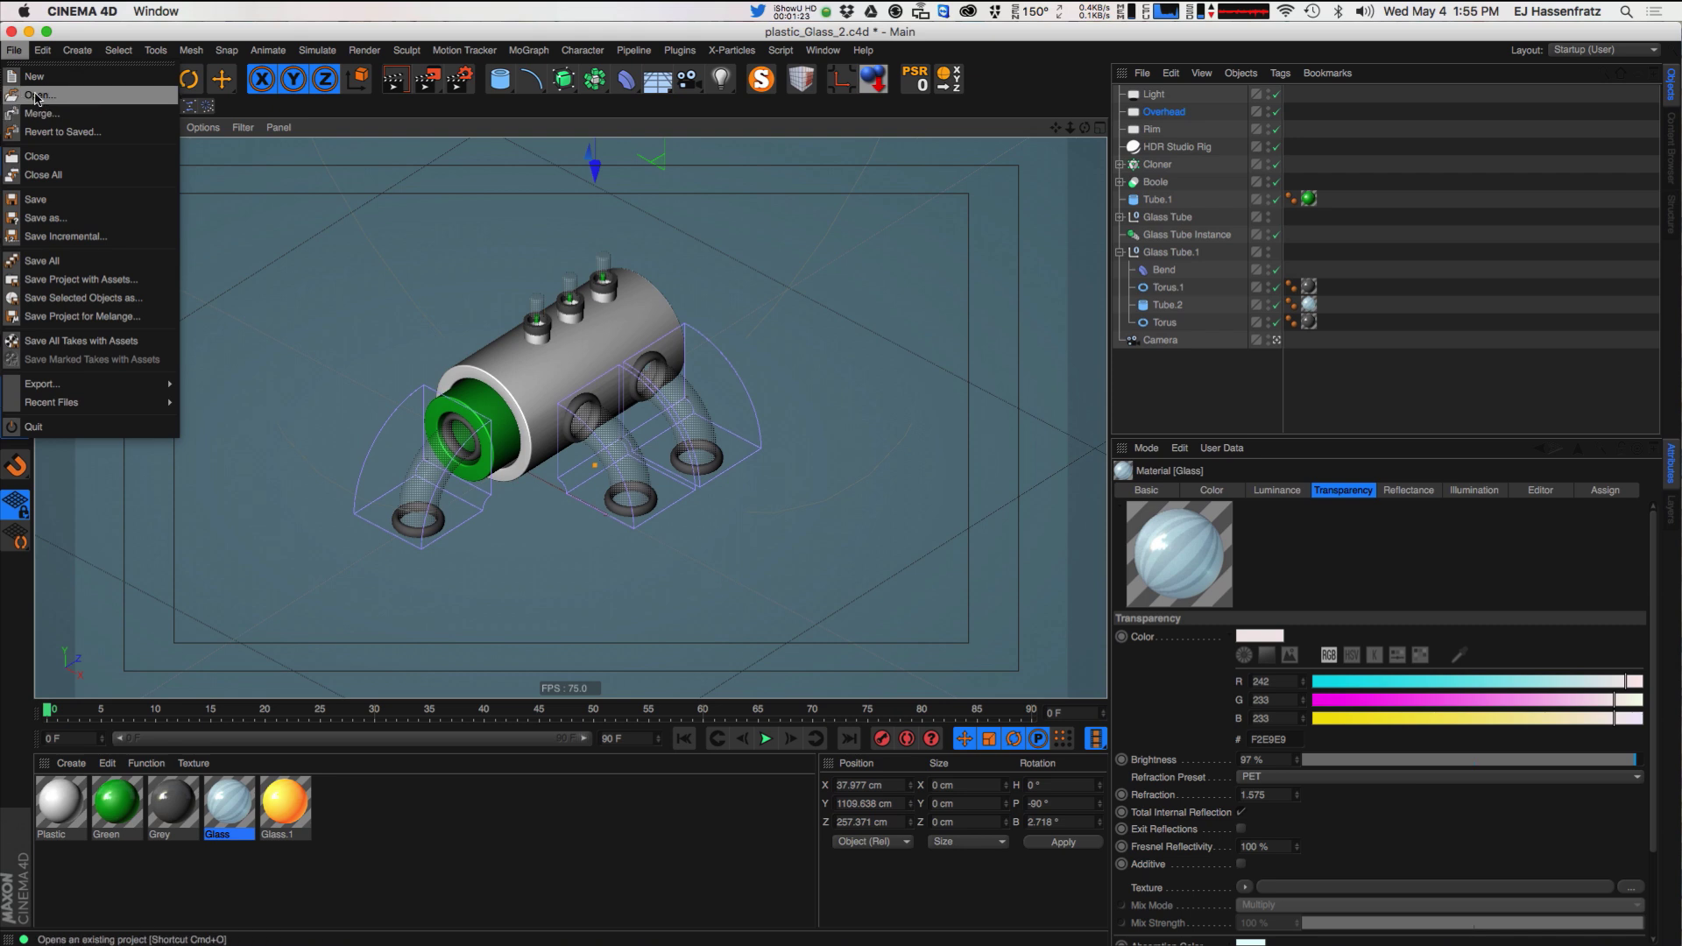
left_click(35, 68)
left_click_drag(499, 79, 572, 344)
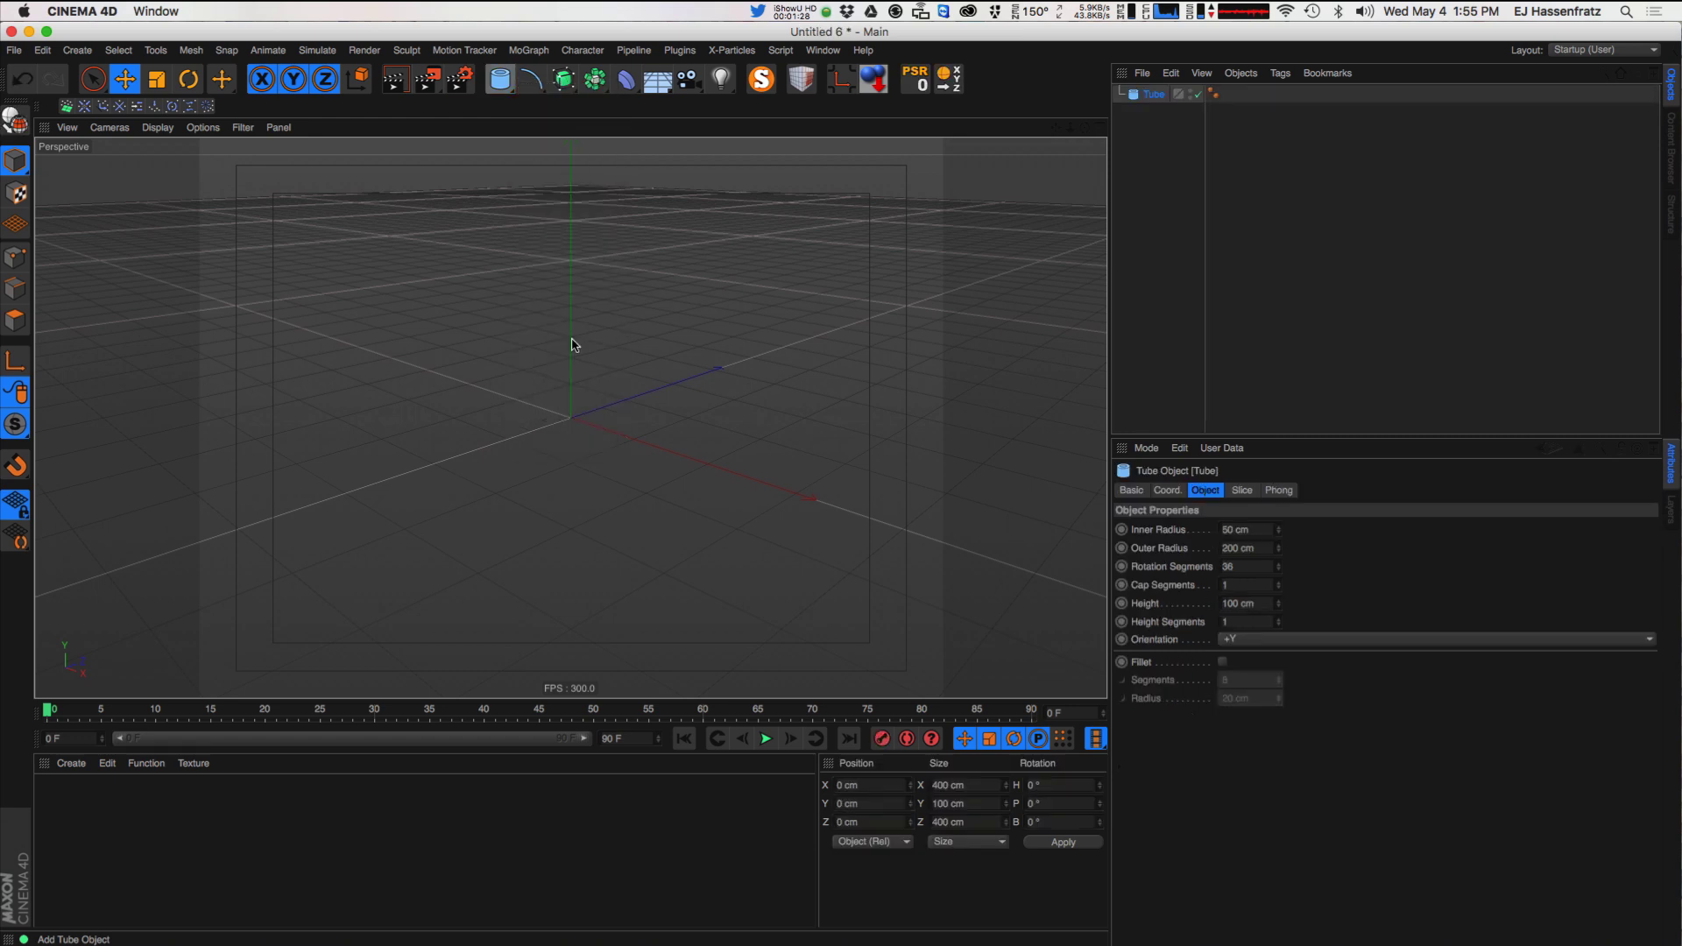
left_click(1251, 640)
left_click(1259, 732)
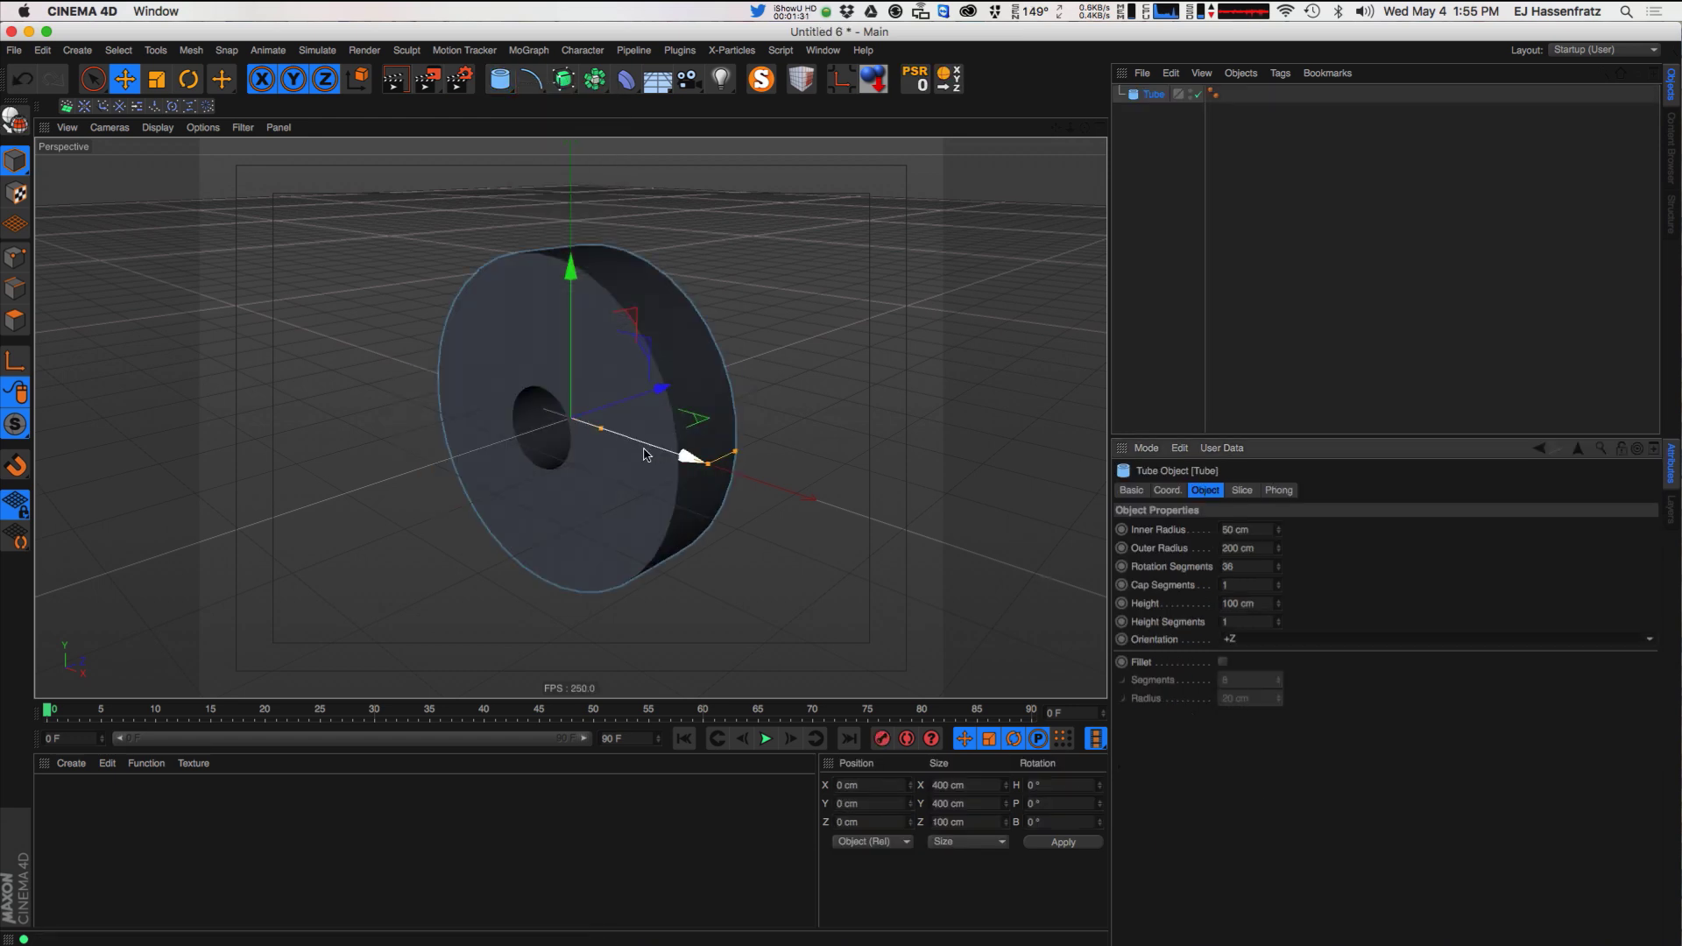
- Resize the tube to about 94 cm inner radius, 127 cm outer radius and 324 cm height, raised to about 172 cm in Y
left_click_drag(618, 437, 673, 442)
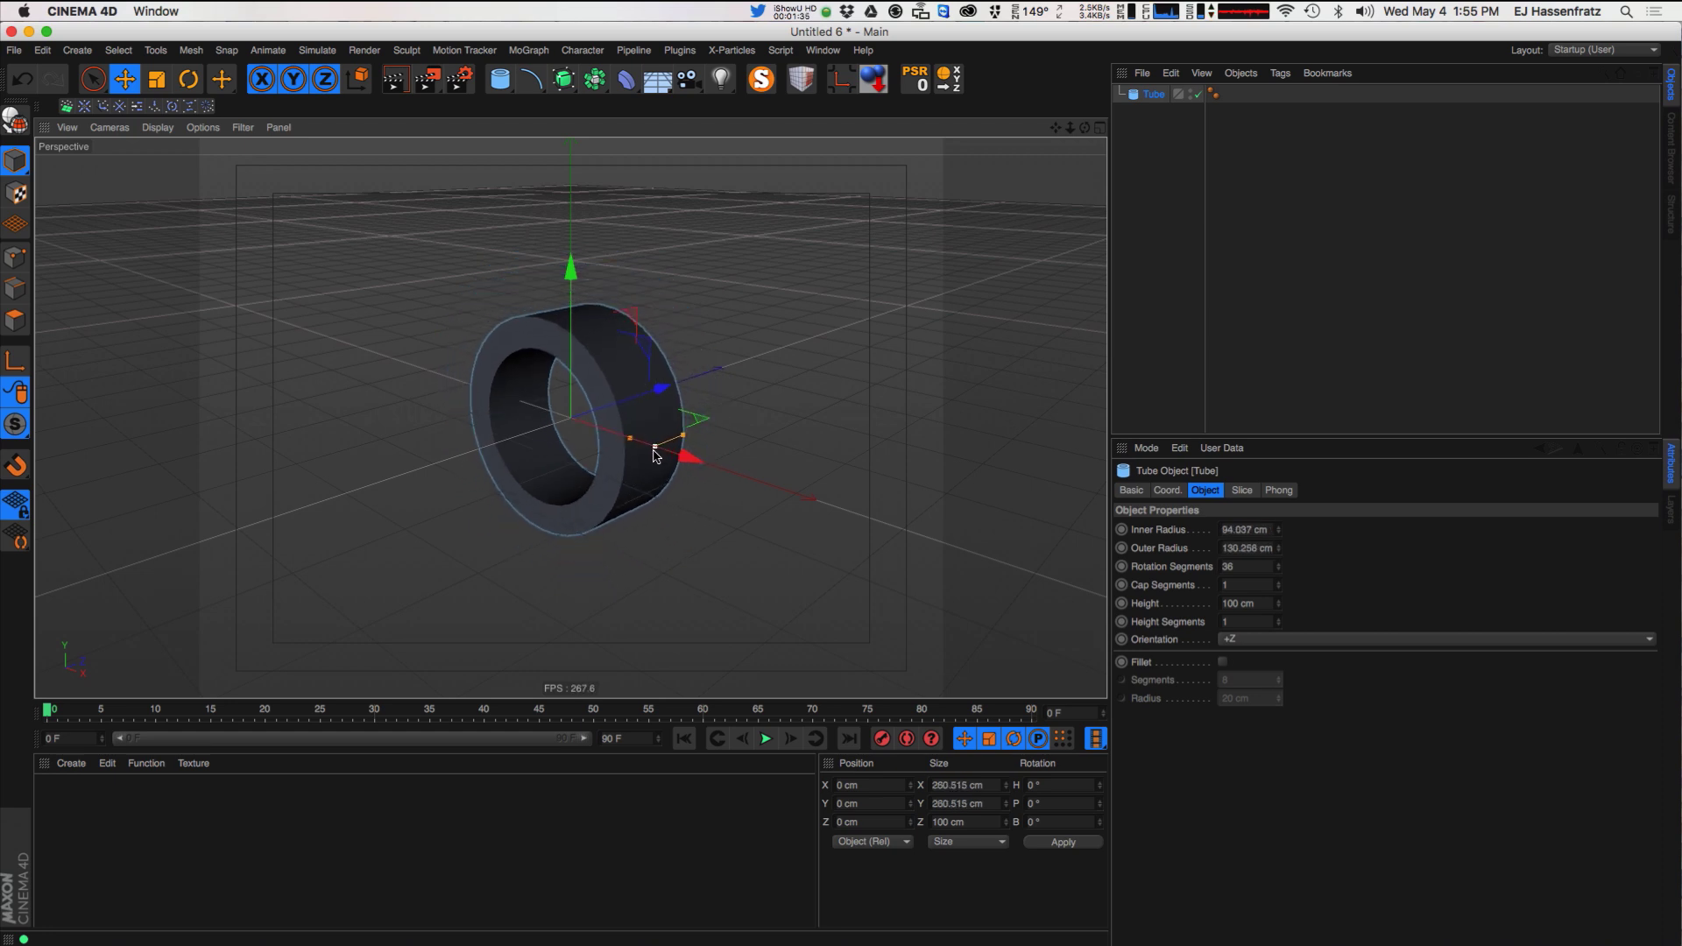
left_click_drag(568, 355, 565, 203)
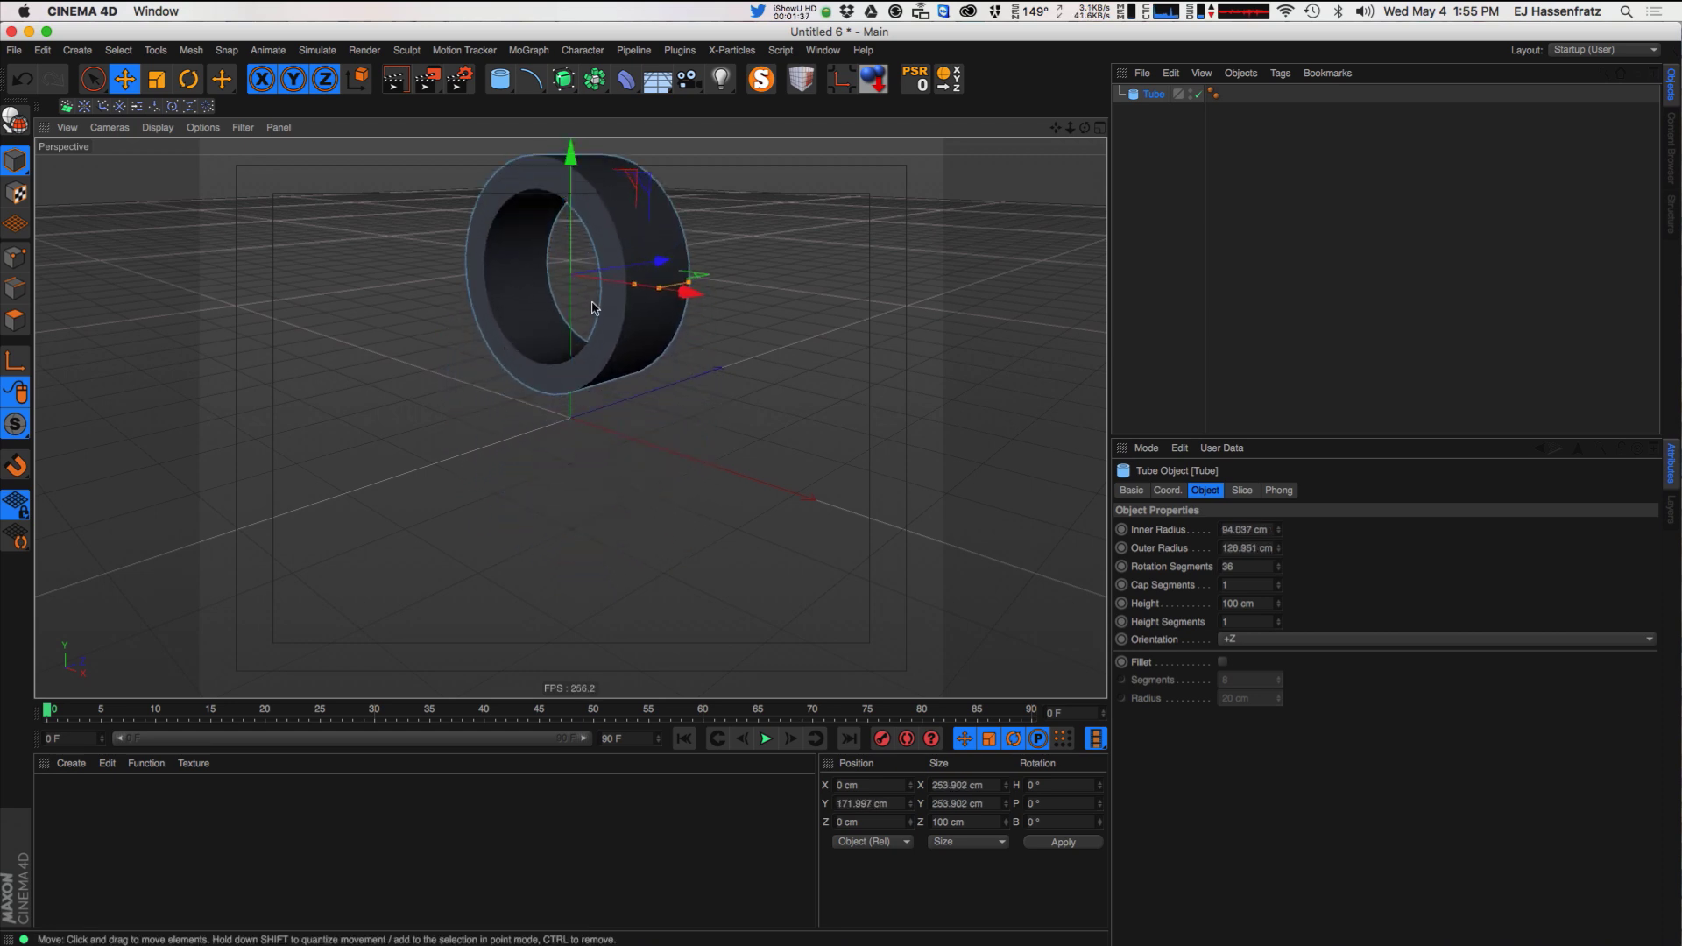
left_click_drag(537, 349, 491, 386, "alt")
left_click_drag(687, 342, 739, 338)
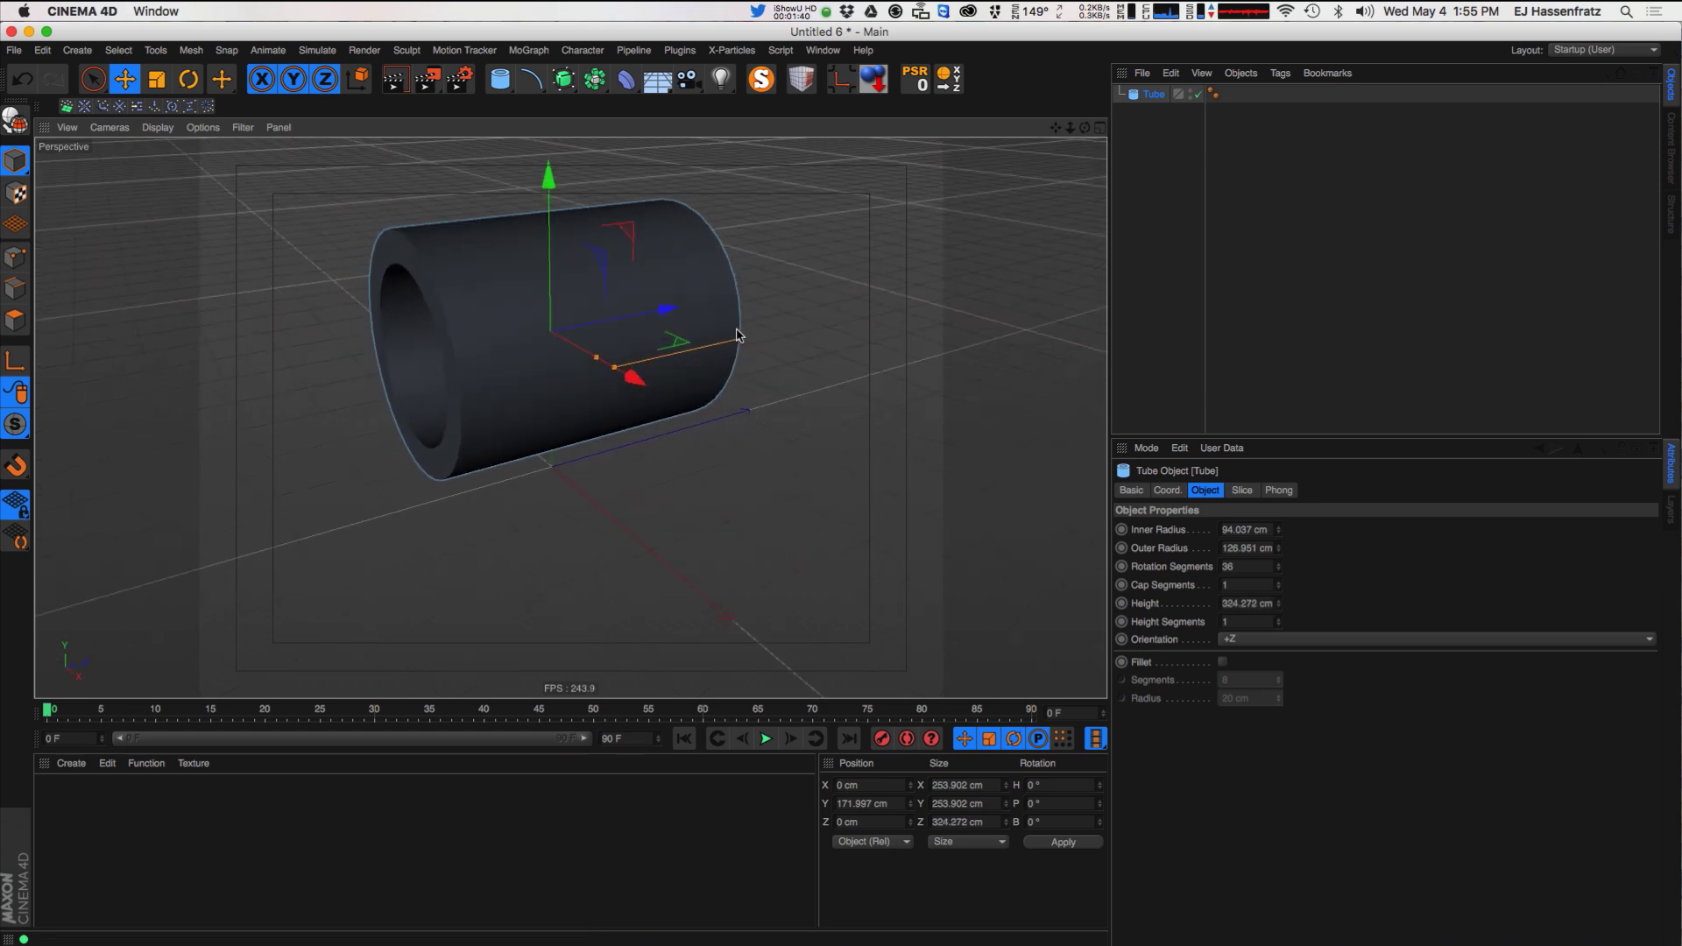
left_click_drag(695, 319, 862, 481, "alt")
- Enable the tube's fillet with a 3 cm radius and set its rotation segments to 55
left_click(1222, 661)
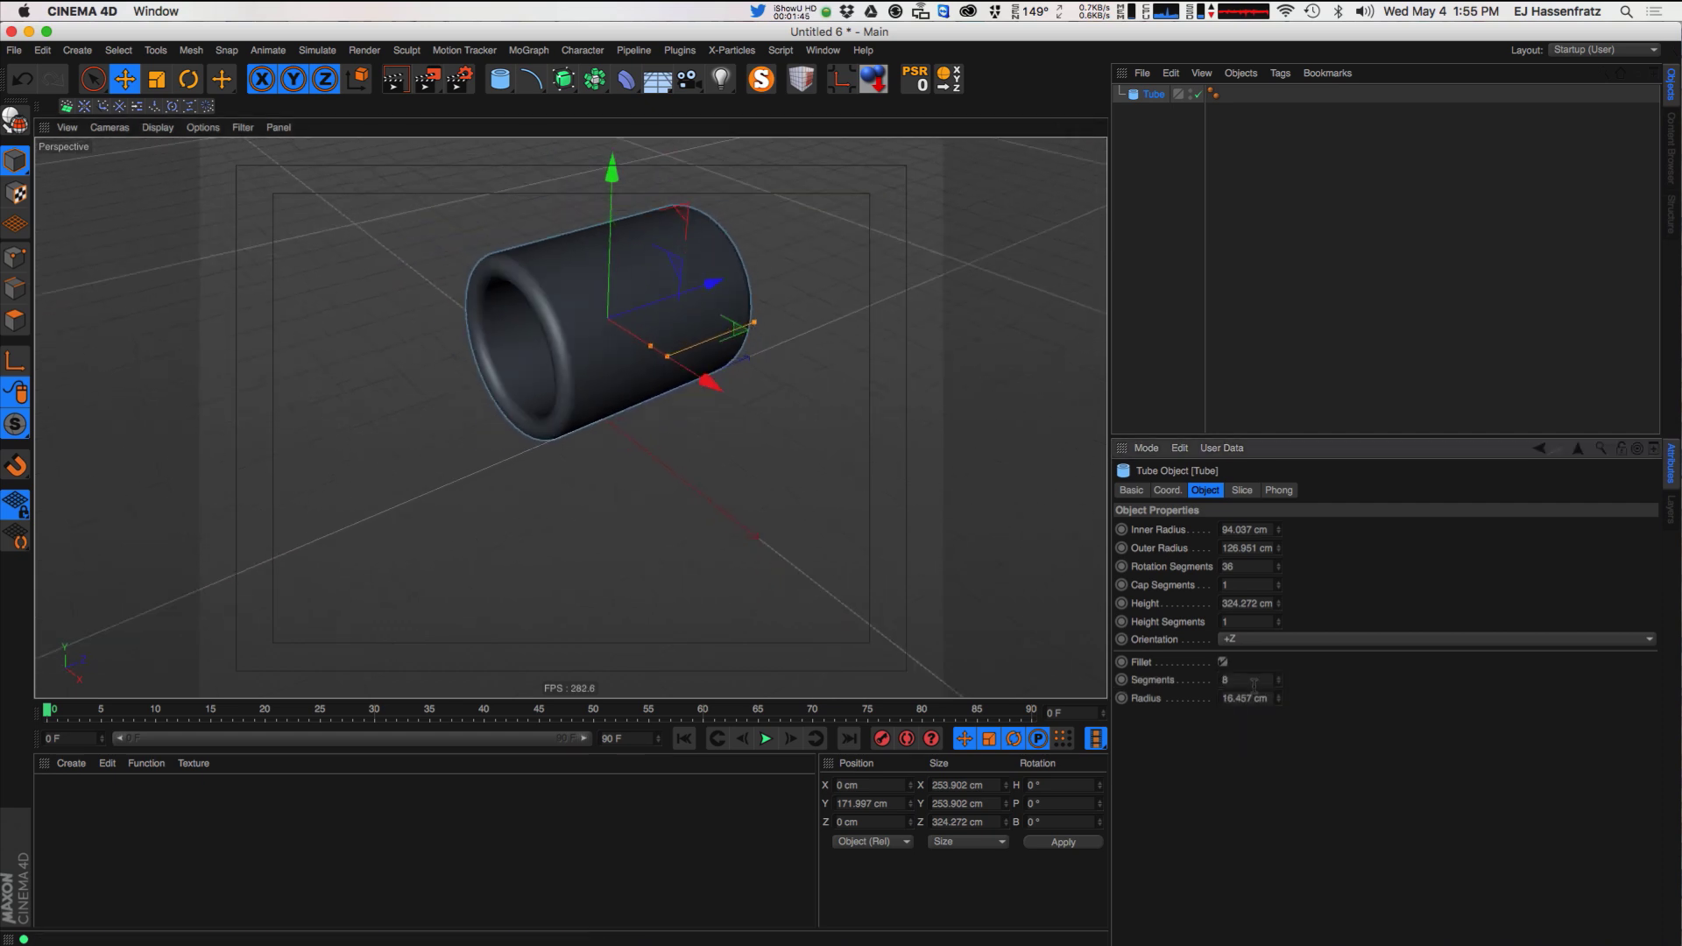
left_click_drag(1283, 706, 1286, 717)
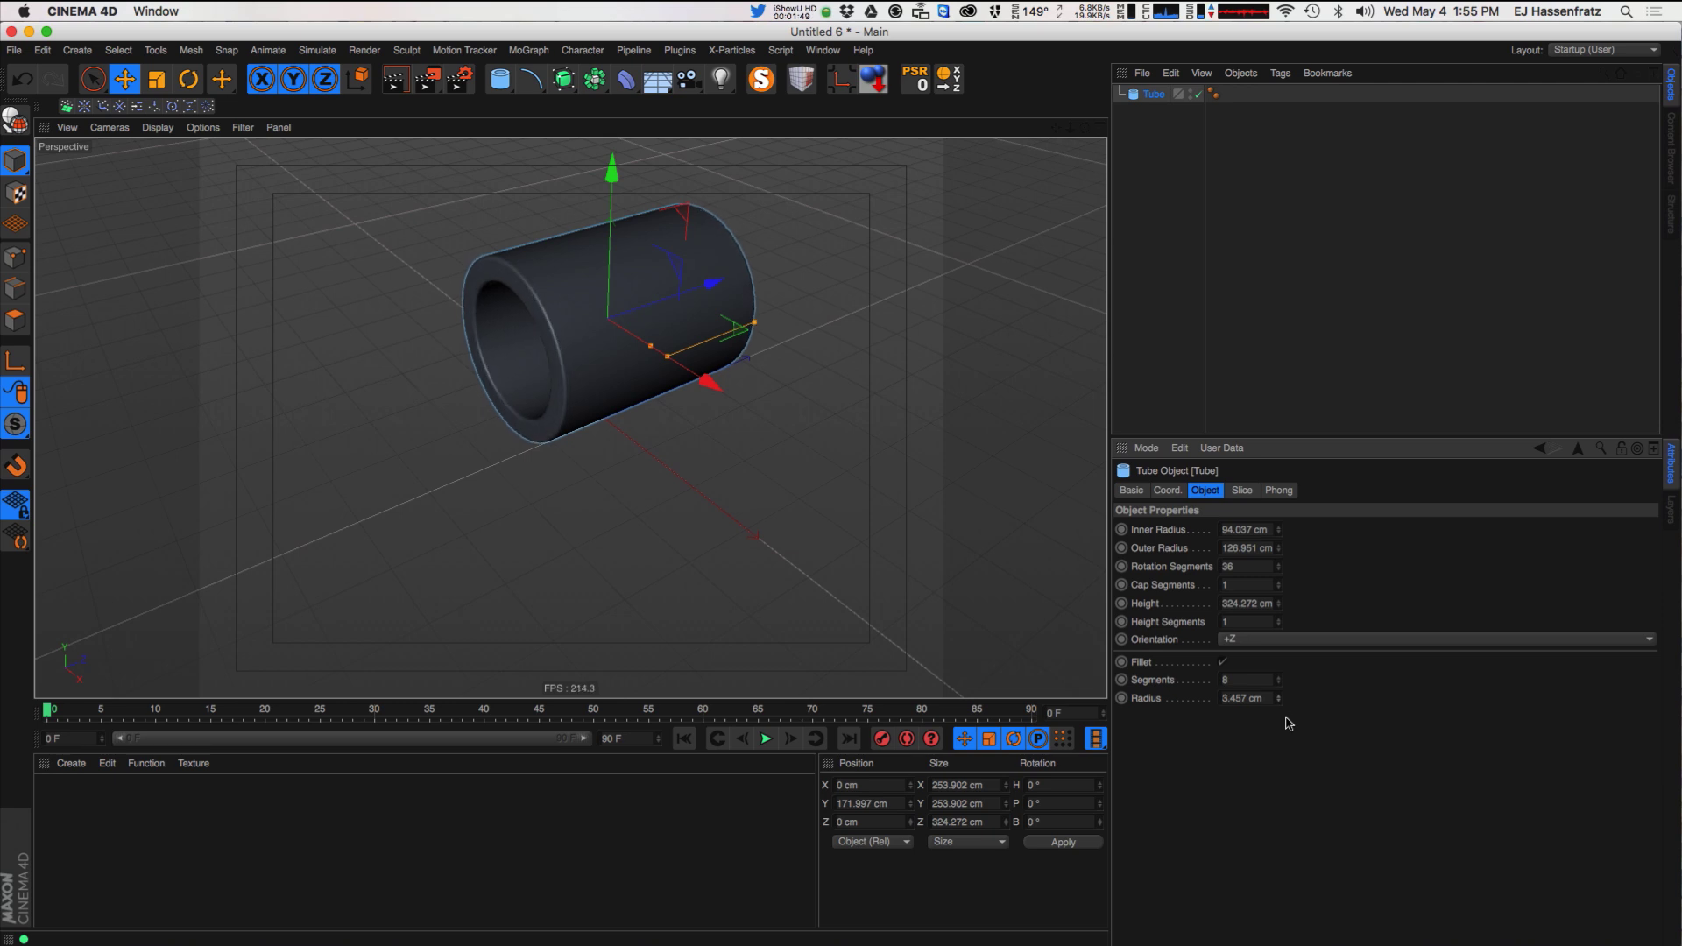
left_click(1226, 698)
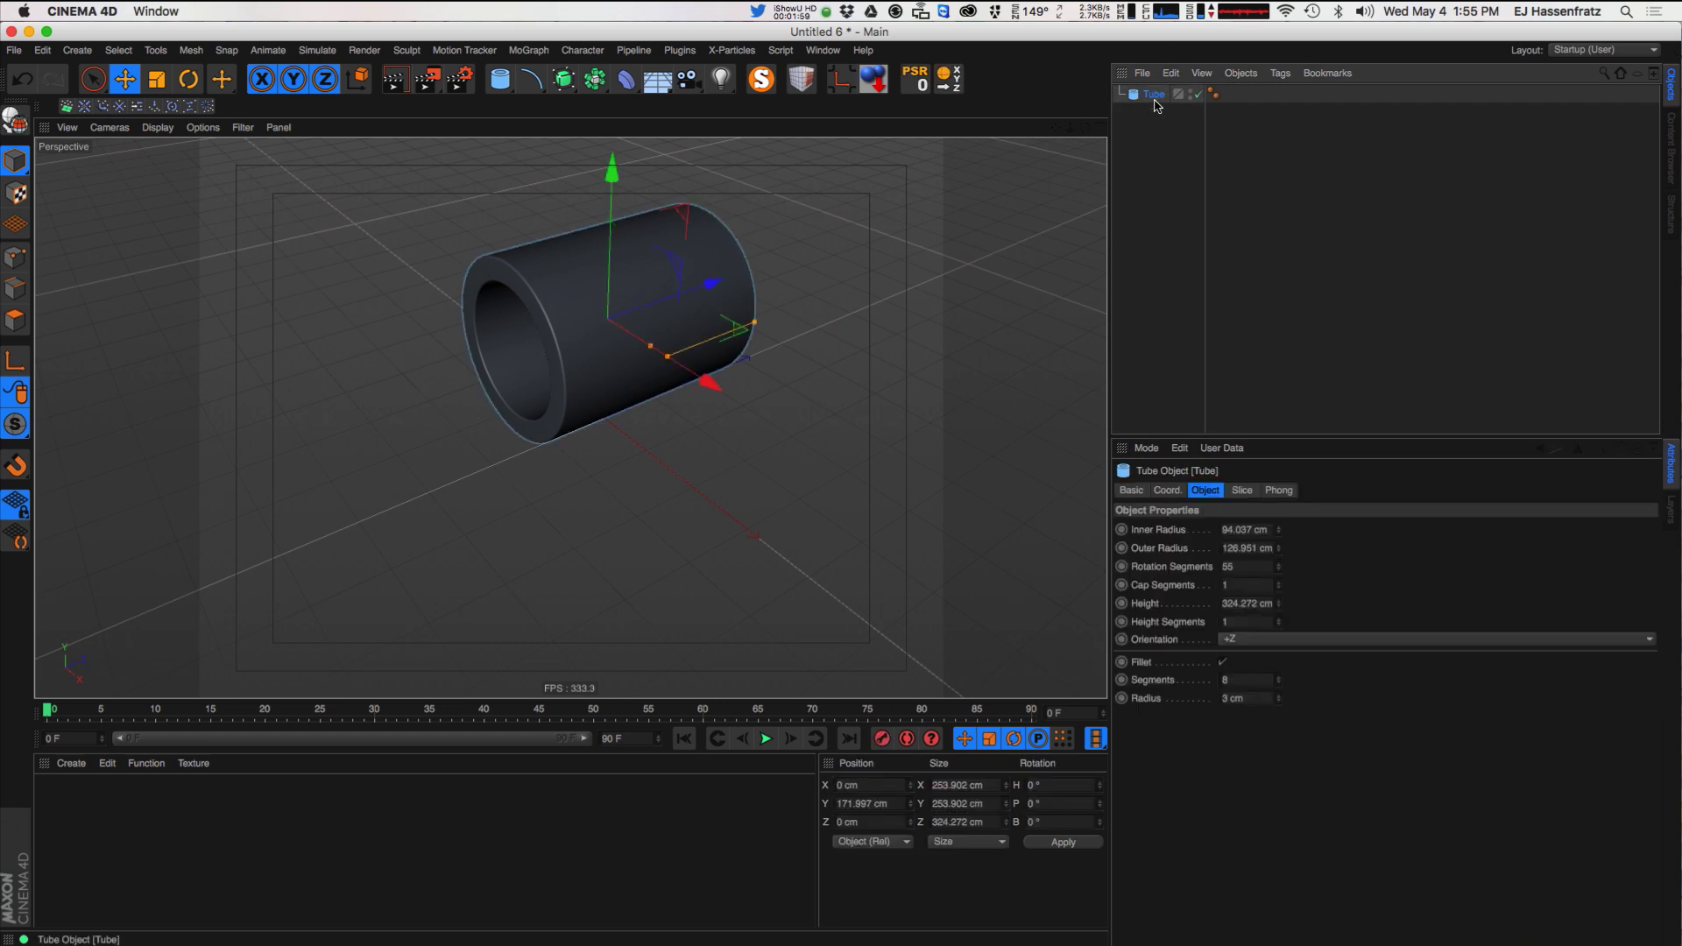
- Shrink the tube to an inner radius of about 74 cm and an outer radius of about 99 cm
left_click_drag(700, 308, 666, 352, "alt")
mouse_move(589, 328)
left_mouse_down("alt")
mouse_move(517, 351)
mouse_move(604, 336)
left_mouse_up("alt")
middle_click_drag(711, 282, 634, 308, "alt")
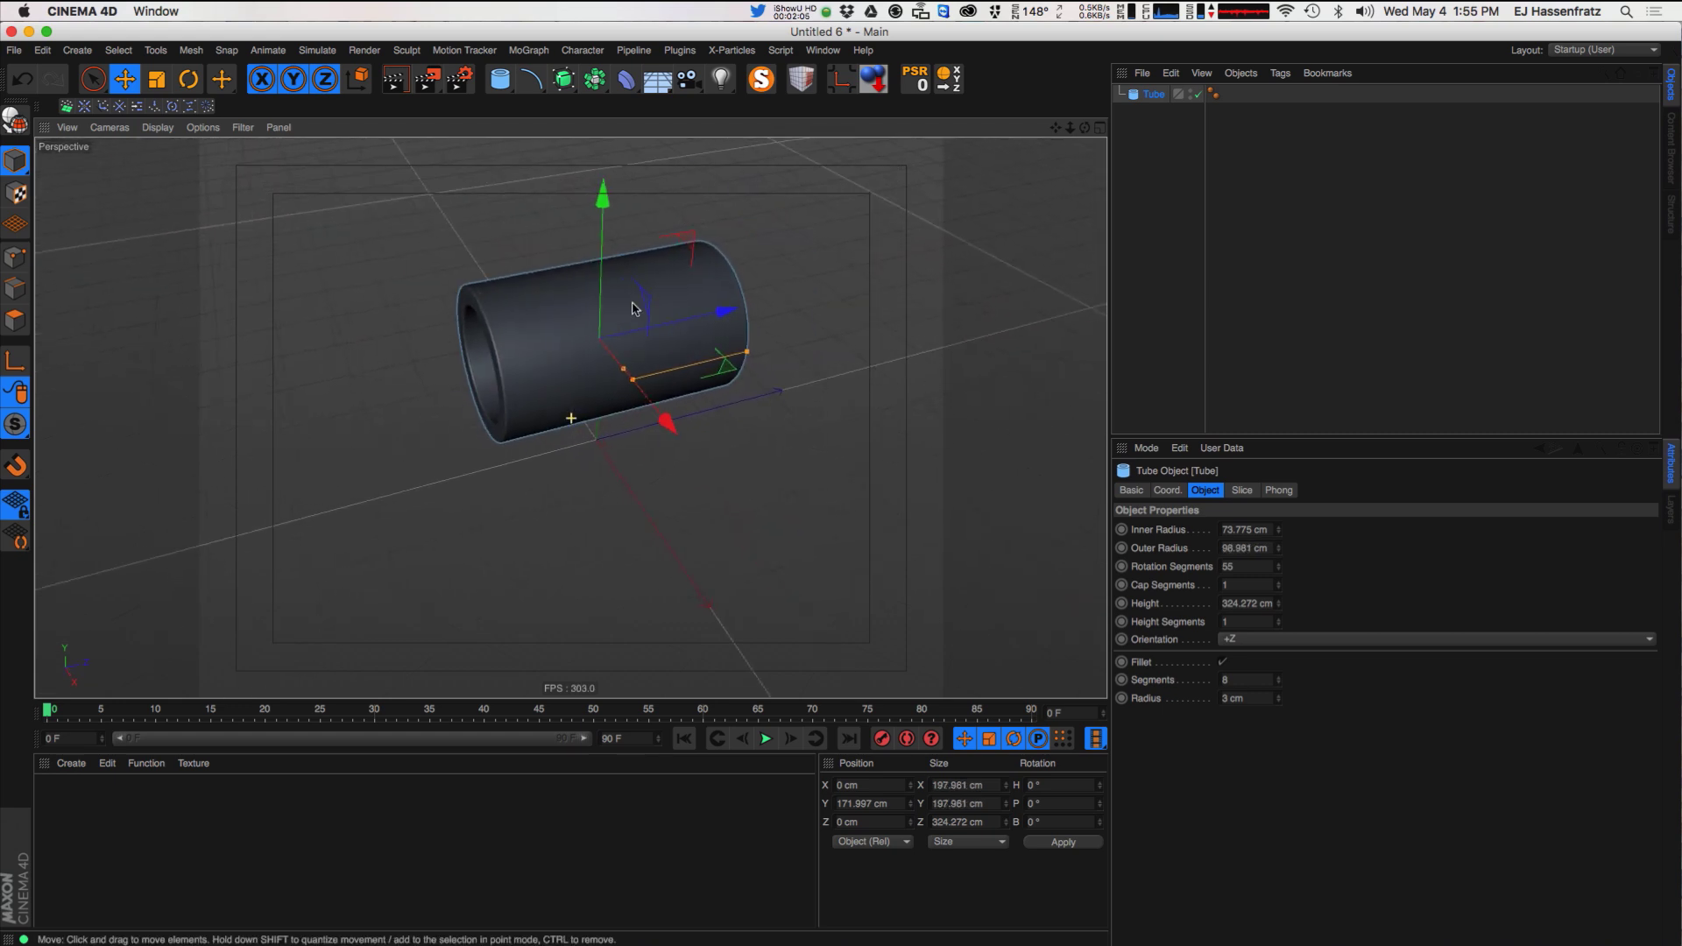
- Duplicate the tube and fit the copy into the front opening, about 55 cm inner radius, 73 cm outer radius and 85 cm height
key("super+c")
key("super+v")
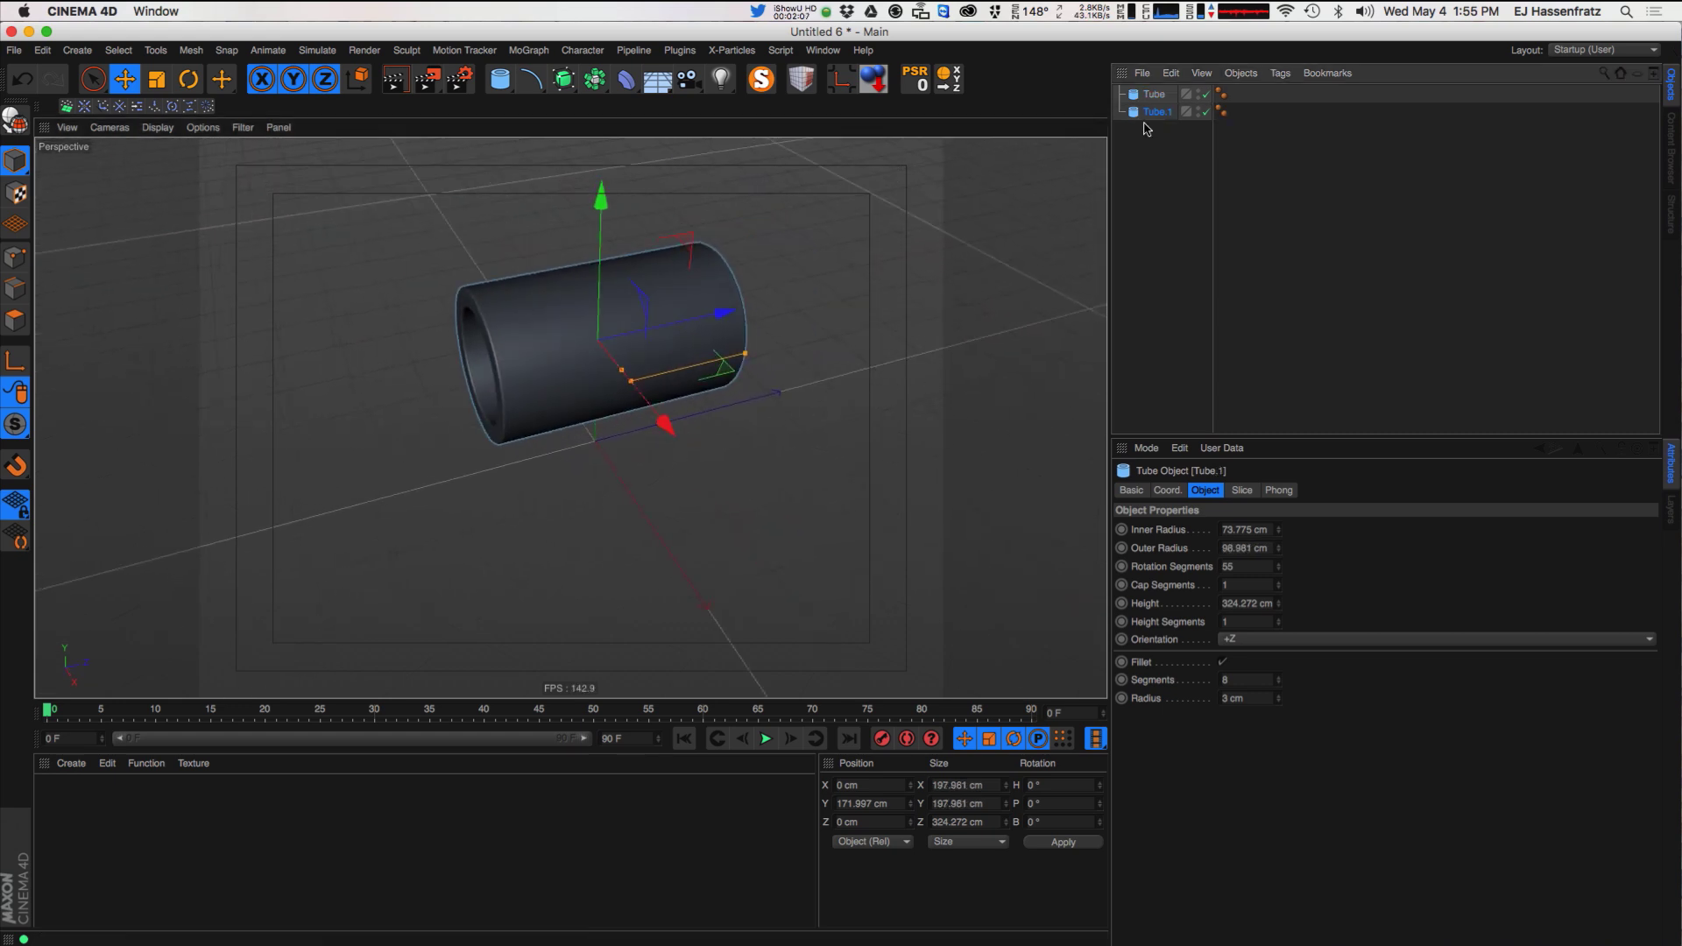
left_click_drag(665, 326, 487, 399)
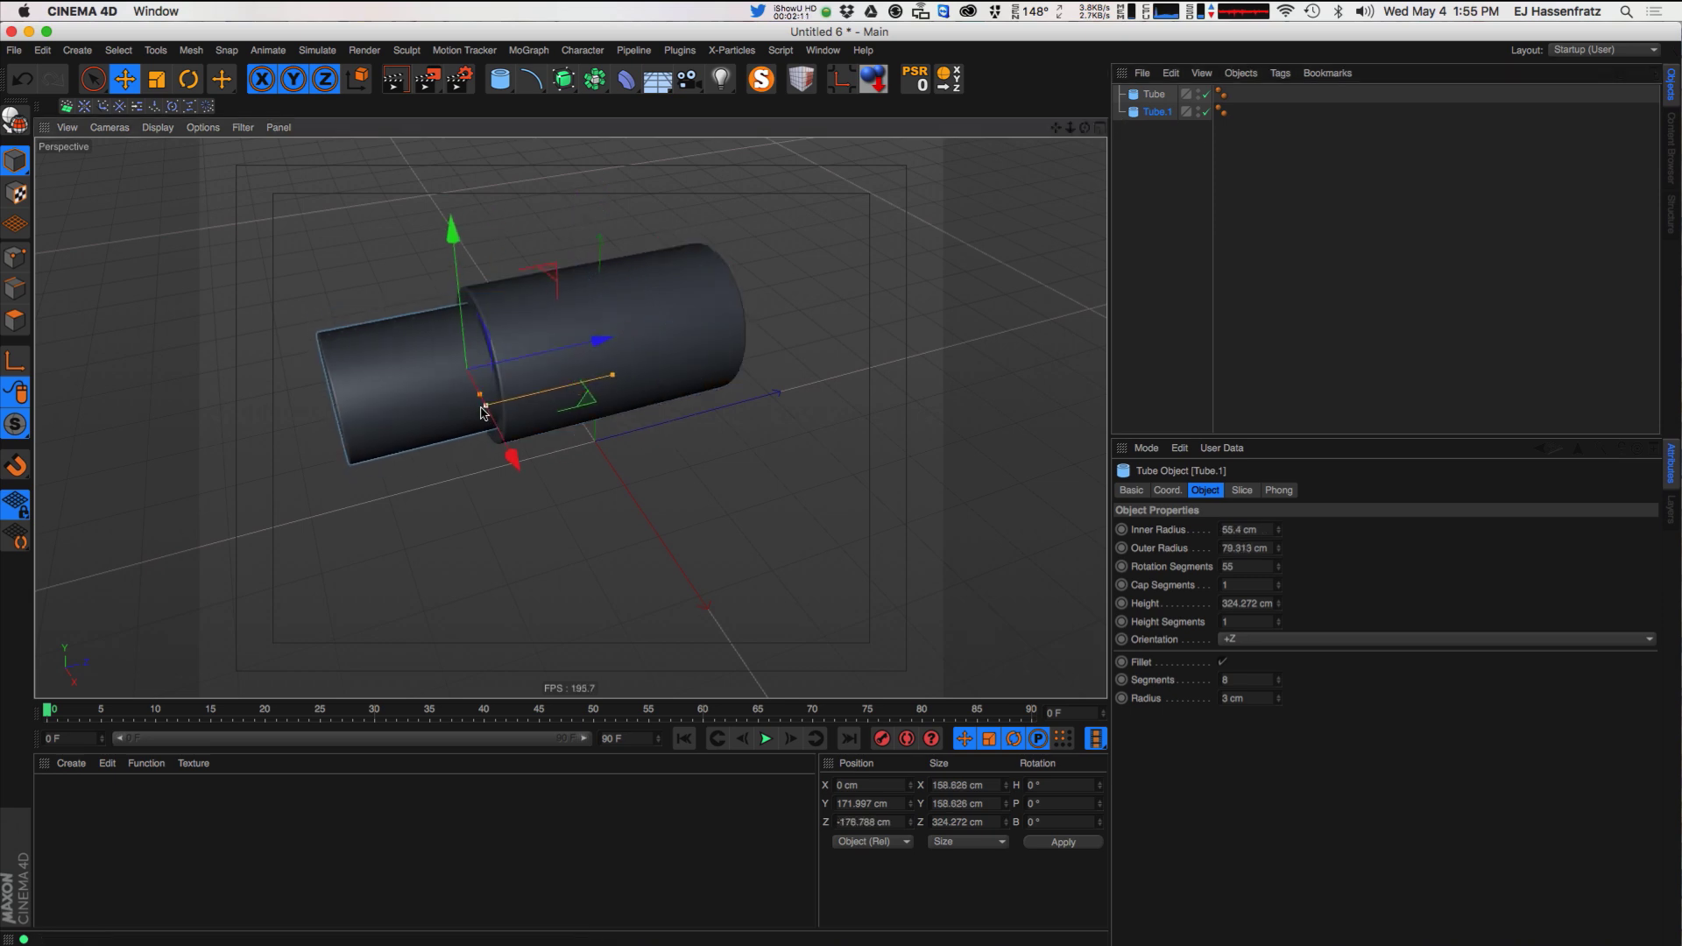
left_click_drag(619, 383, 526, 391)
left_click_drag(528, 391, 605, 320, "alt")
scroll(484, 408, "up", 2)
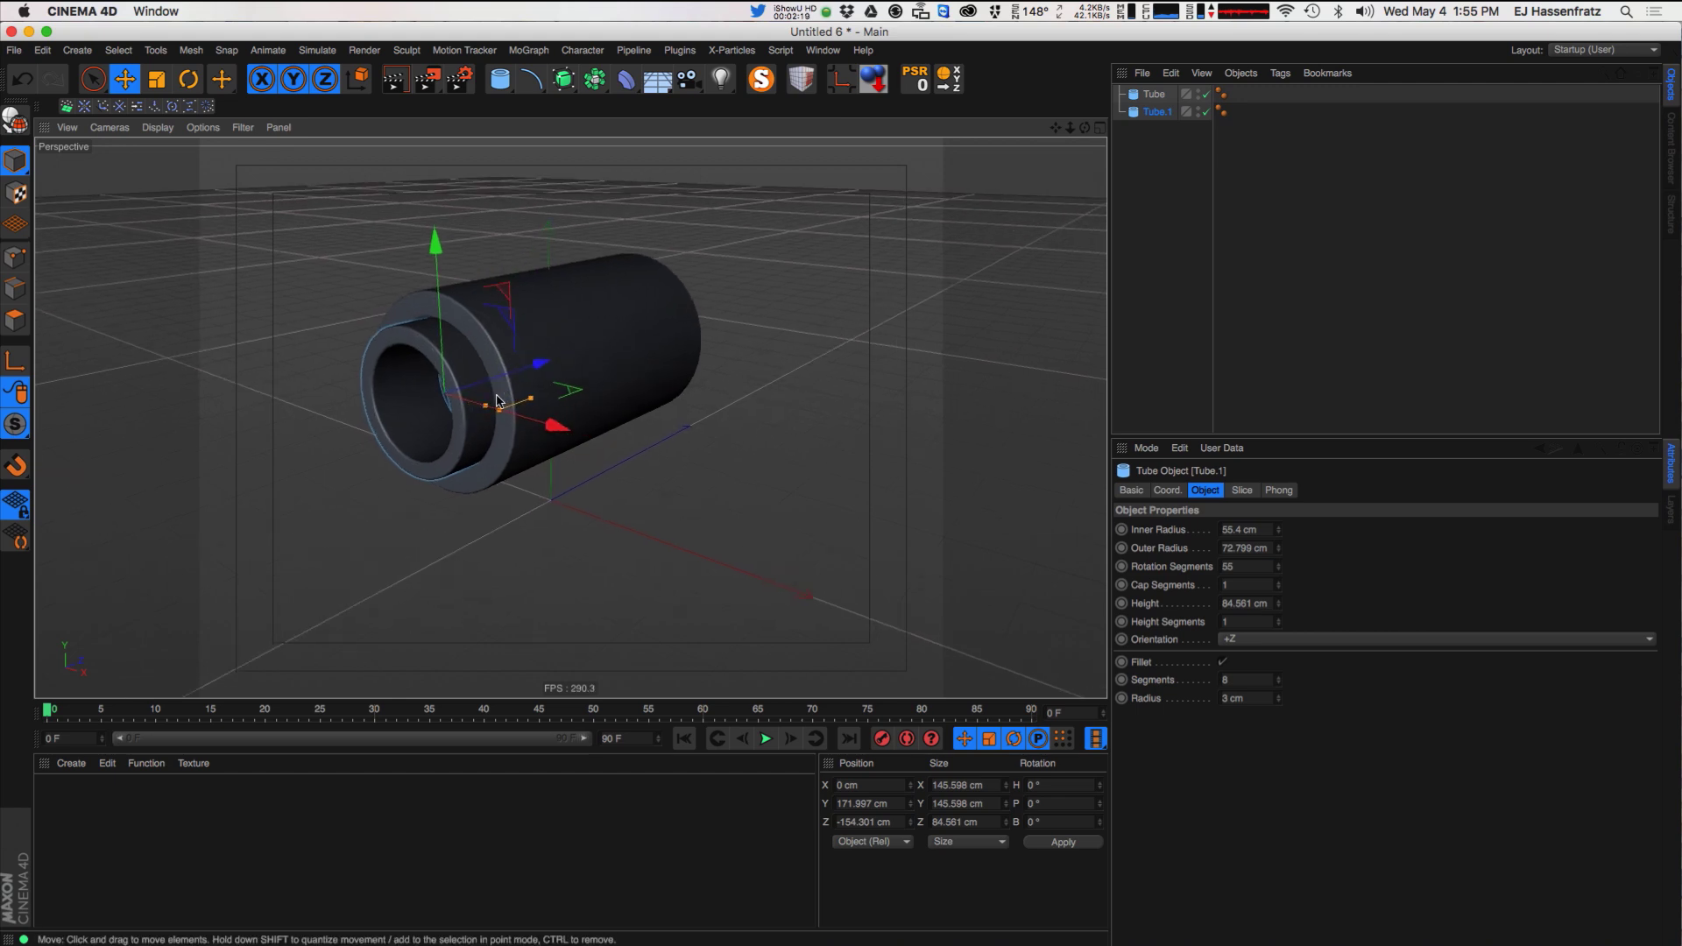
- Narrow the front tube to about 48 cm inner and 67 cm outer radius, and push it slightly inward to about Z -147 cm
left_click_drag(486, 407, 497, 409)
left_click_drag(497, 409, 418, 441, "alt")
left_click_drag(587, 358, 574, 353)
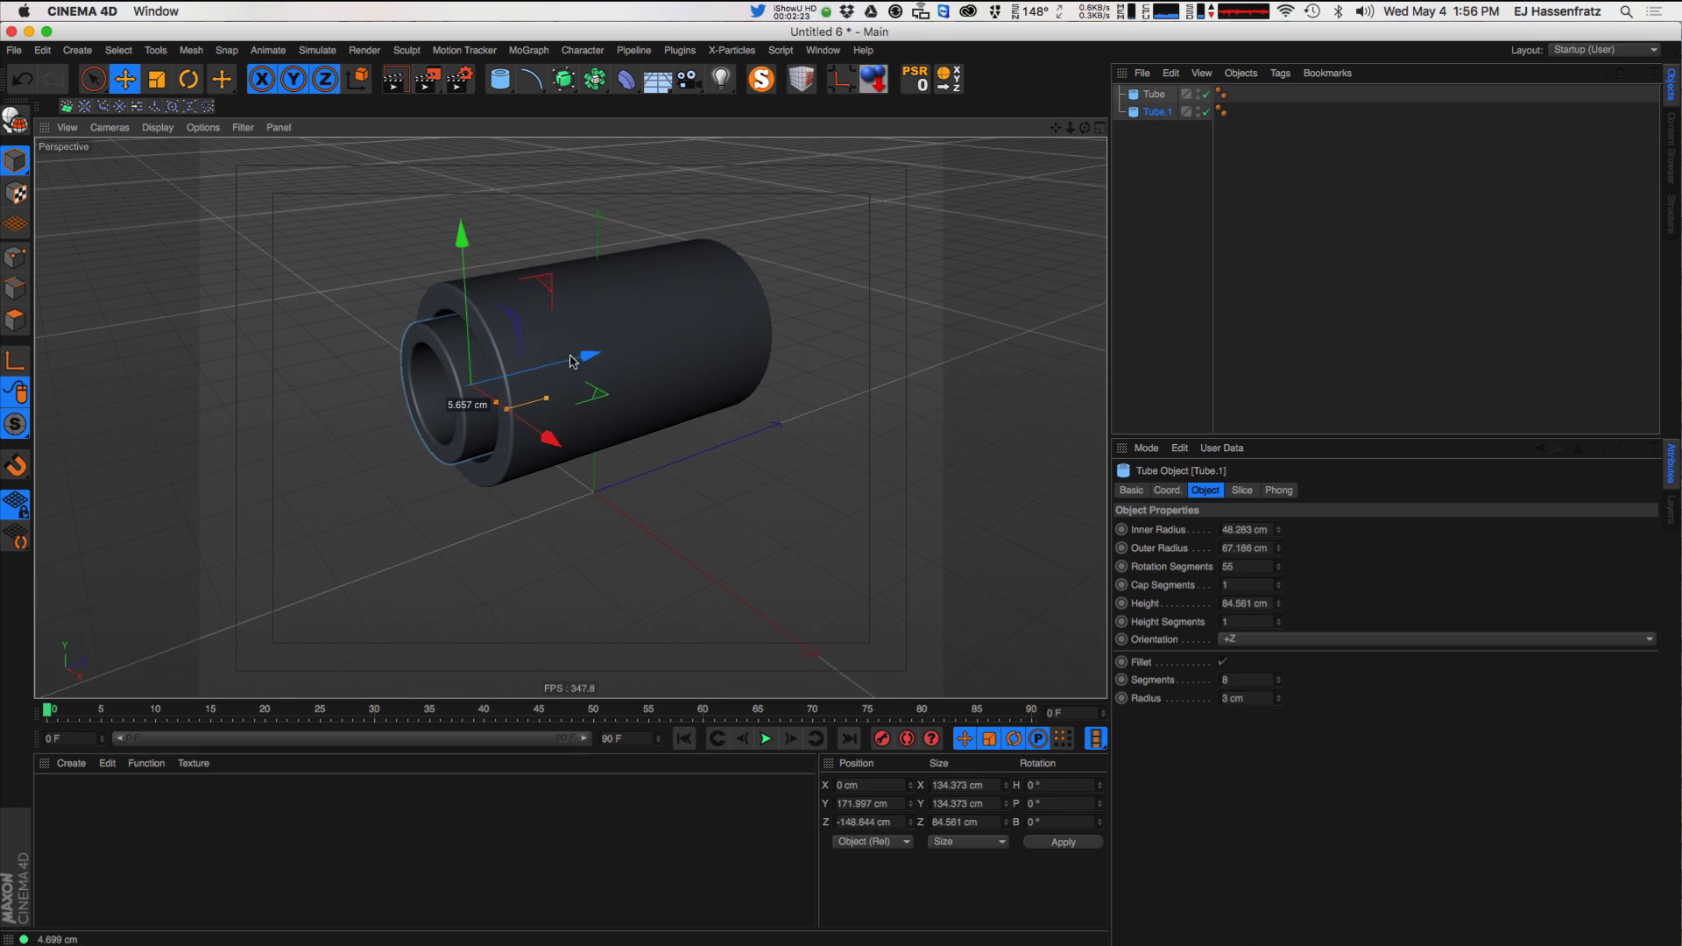
- Switch to Chrome to examine the green front ring in the reference image, and return to the Cinema 4D model with nothing selected
key("super+Tab")
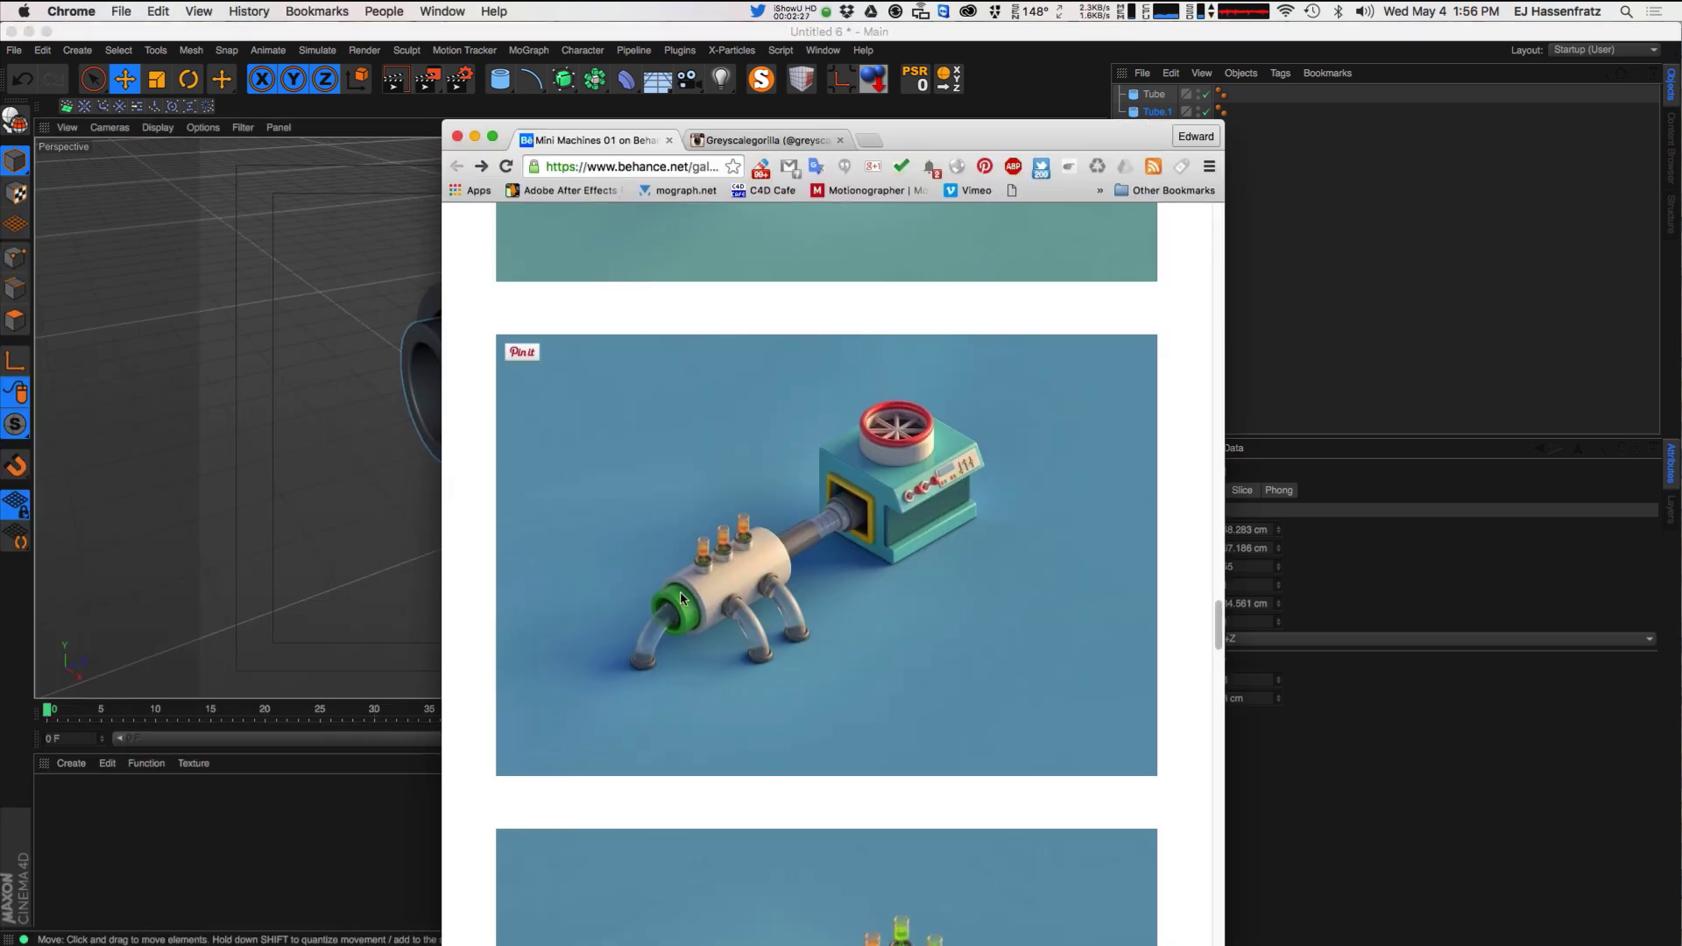
key("super+m")
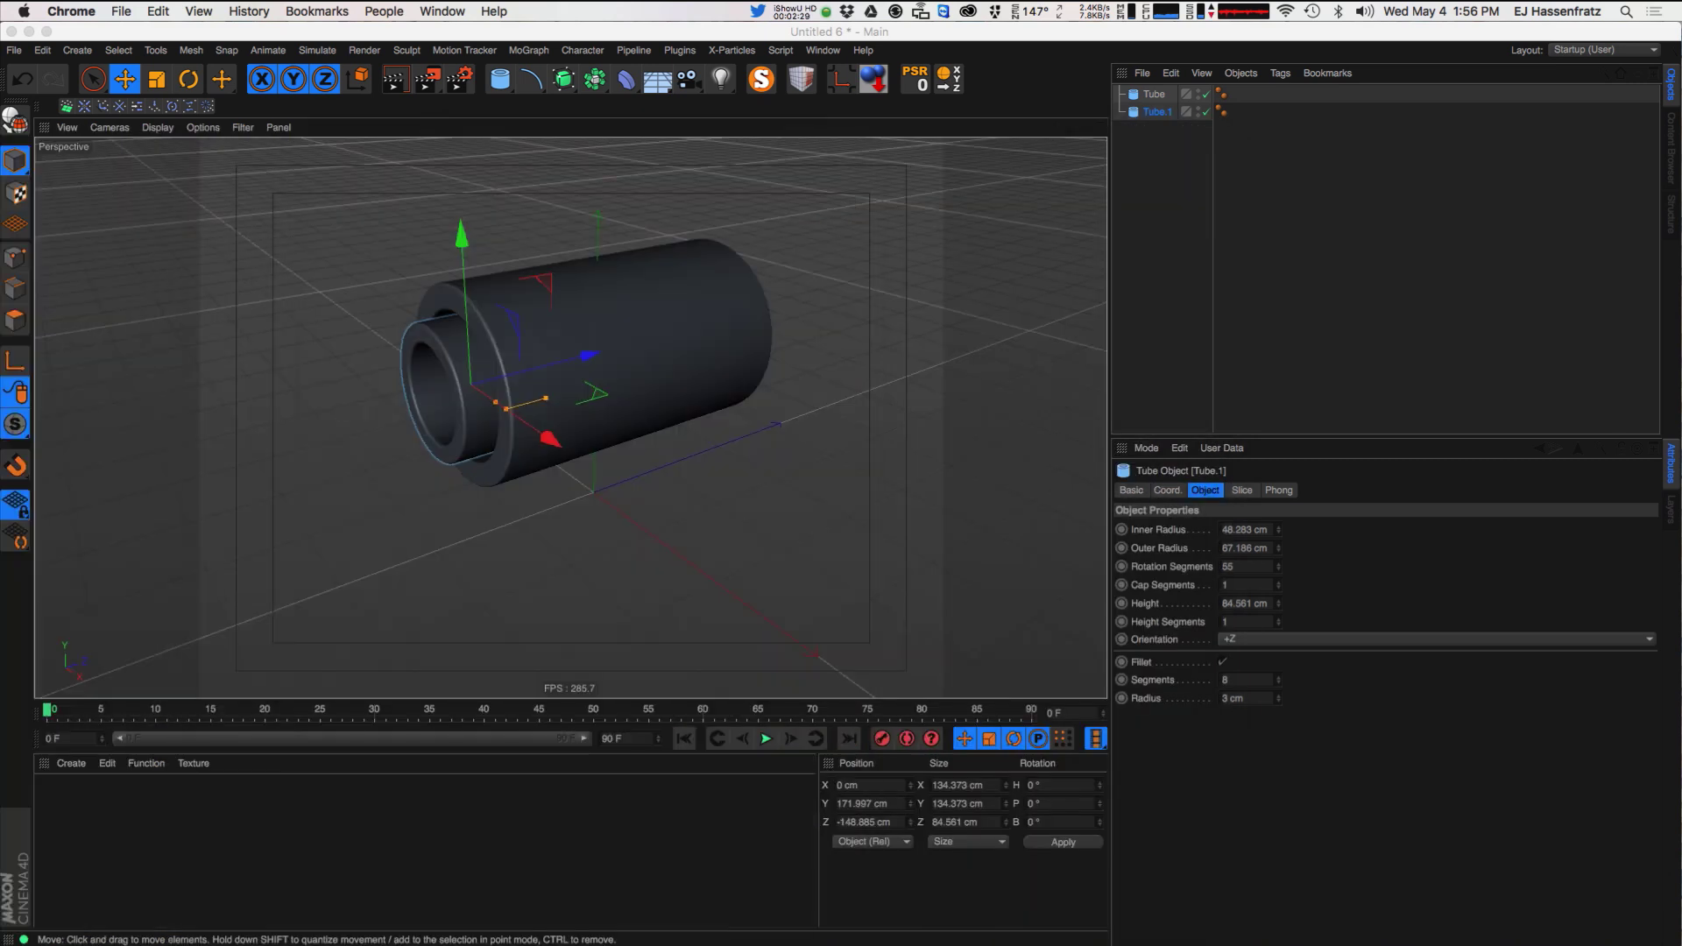
left_click(979, 282)
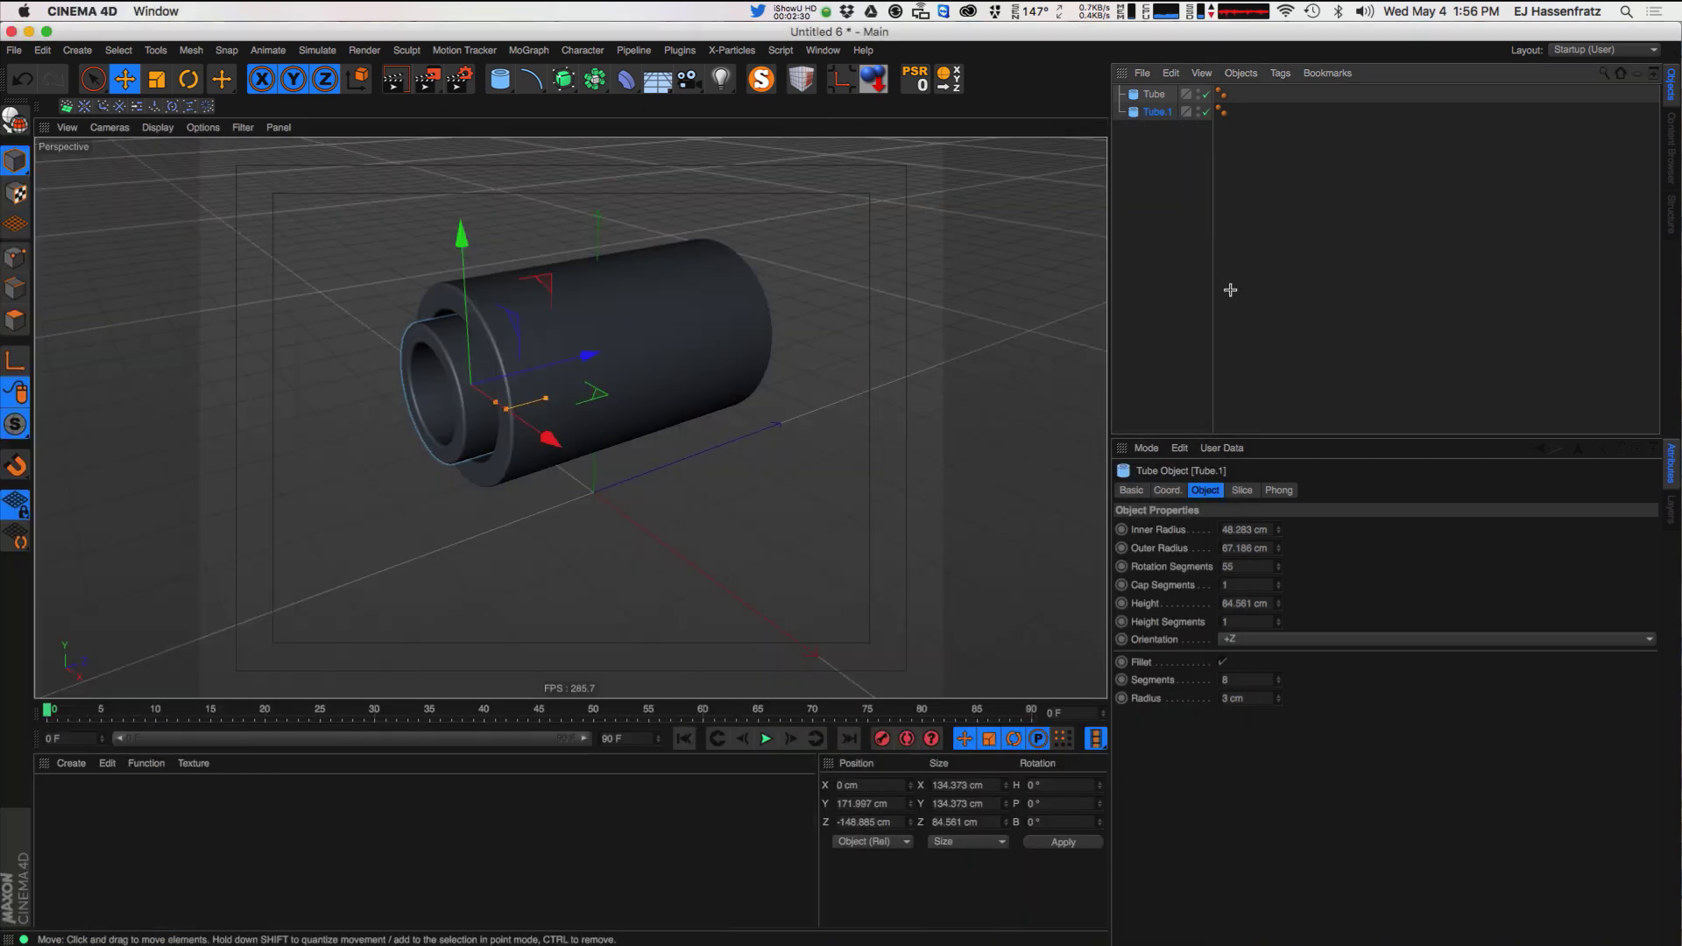
left_click(506, 80)
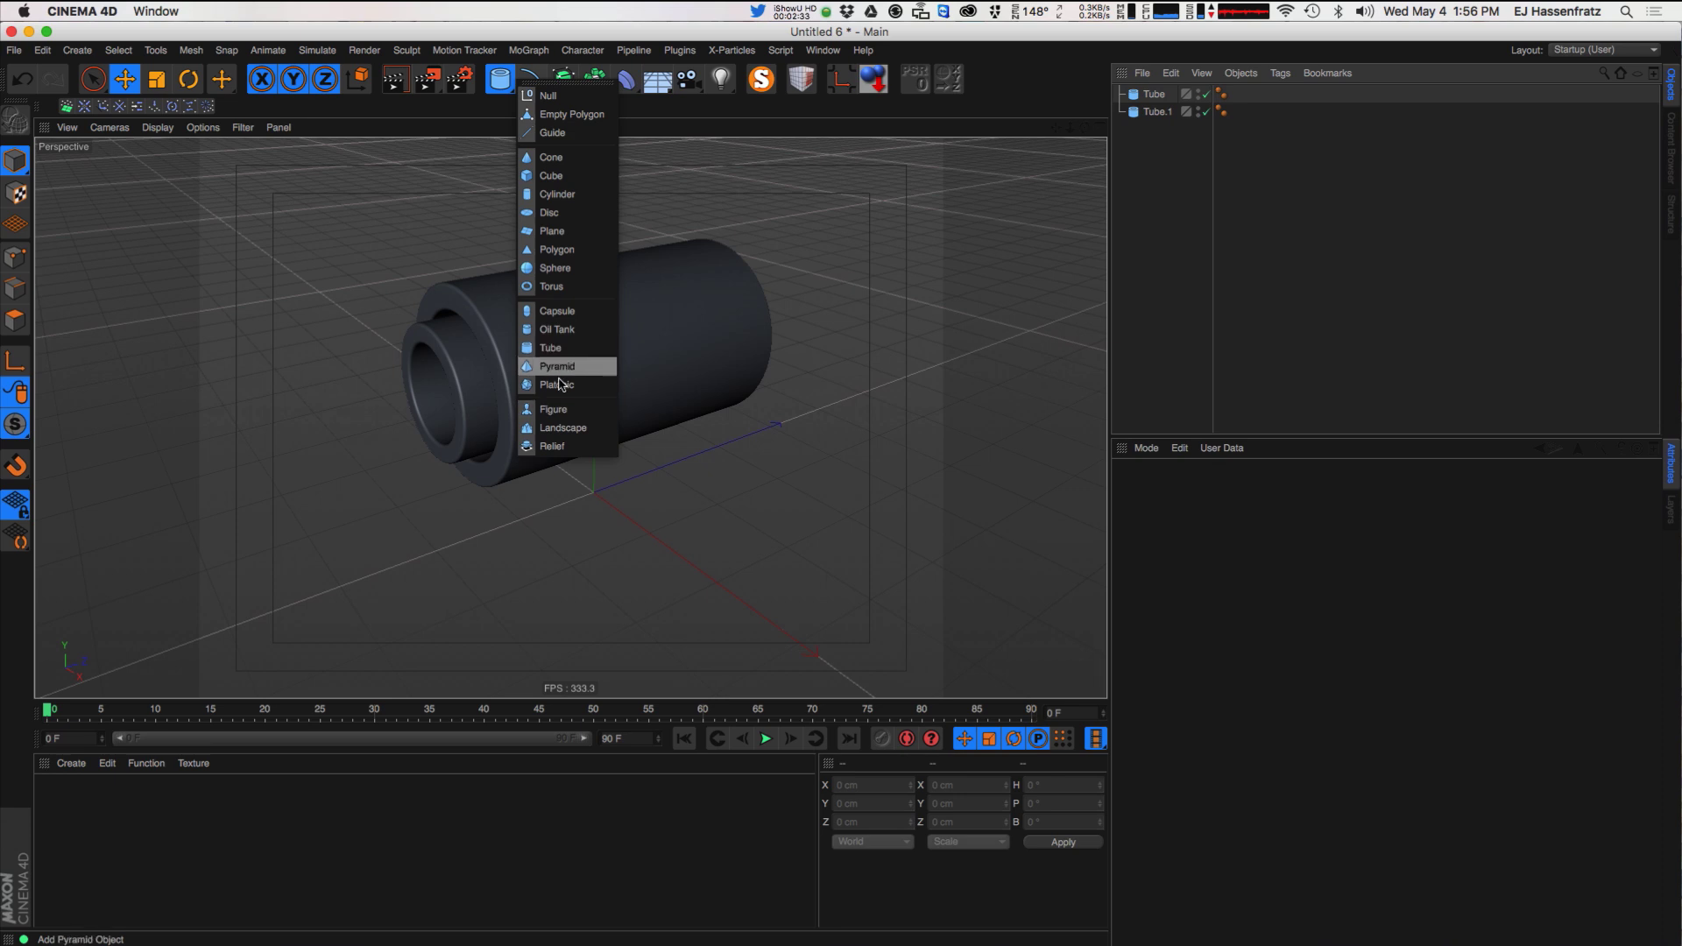
left_click(550, 212)
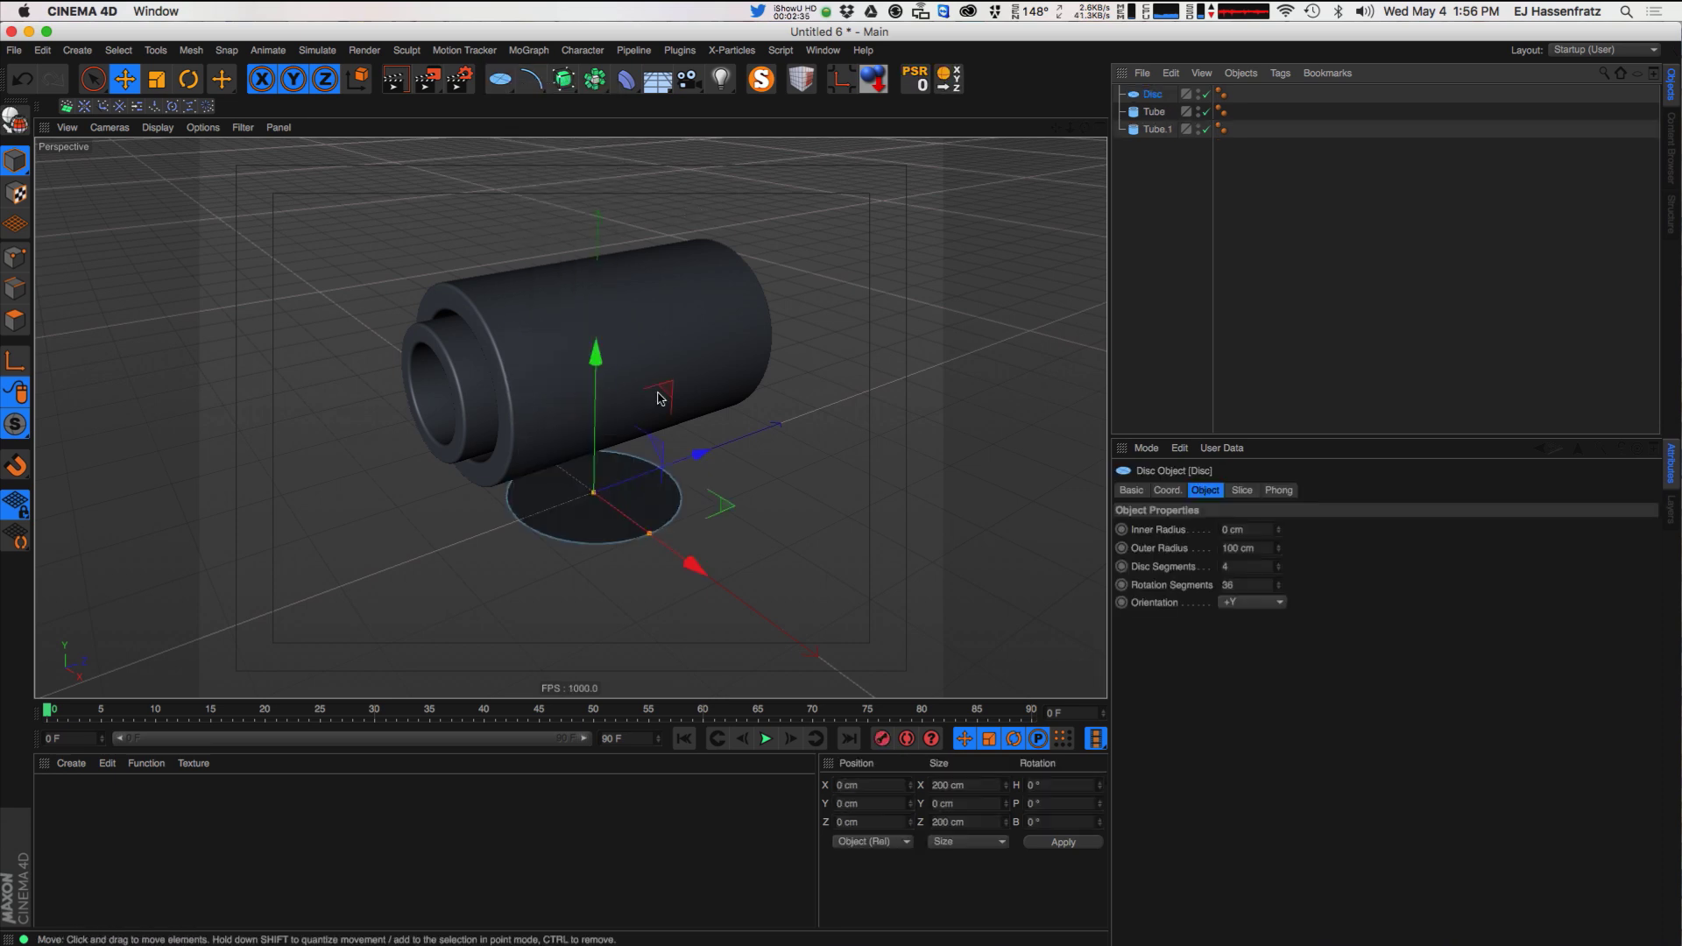
key("Delete")
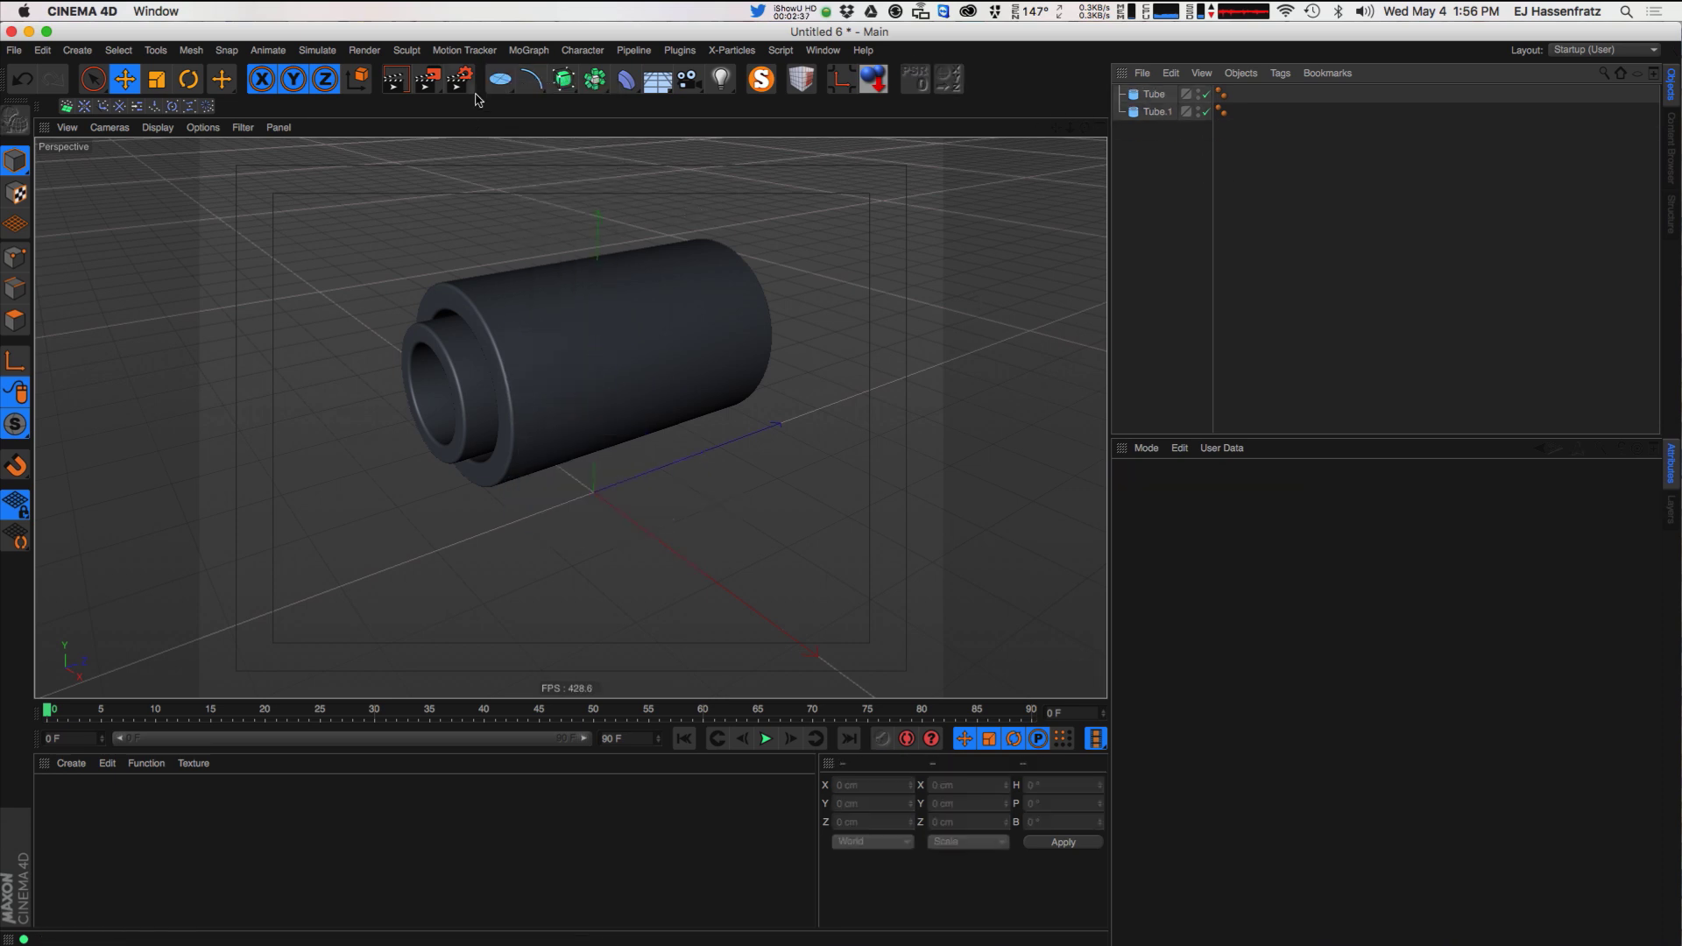
- Add a cylinder object and orient it along +Z
left_click(500, 80)
left_click(553, 193)
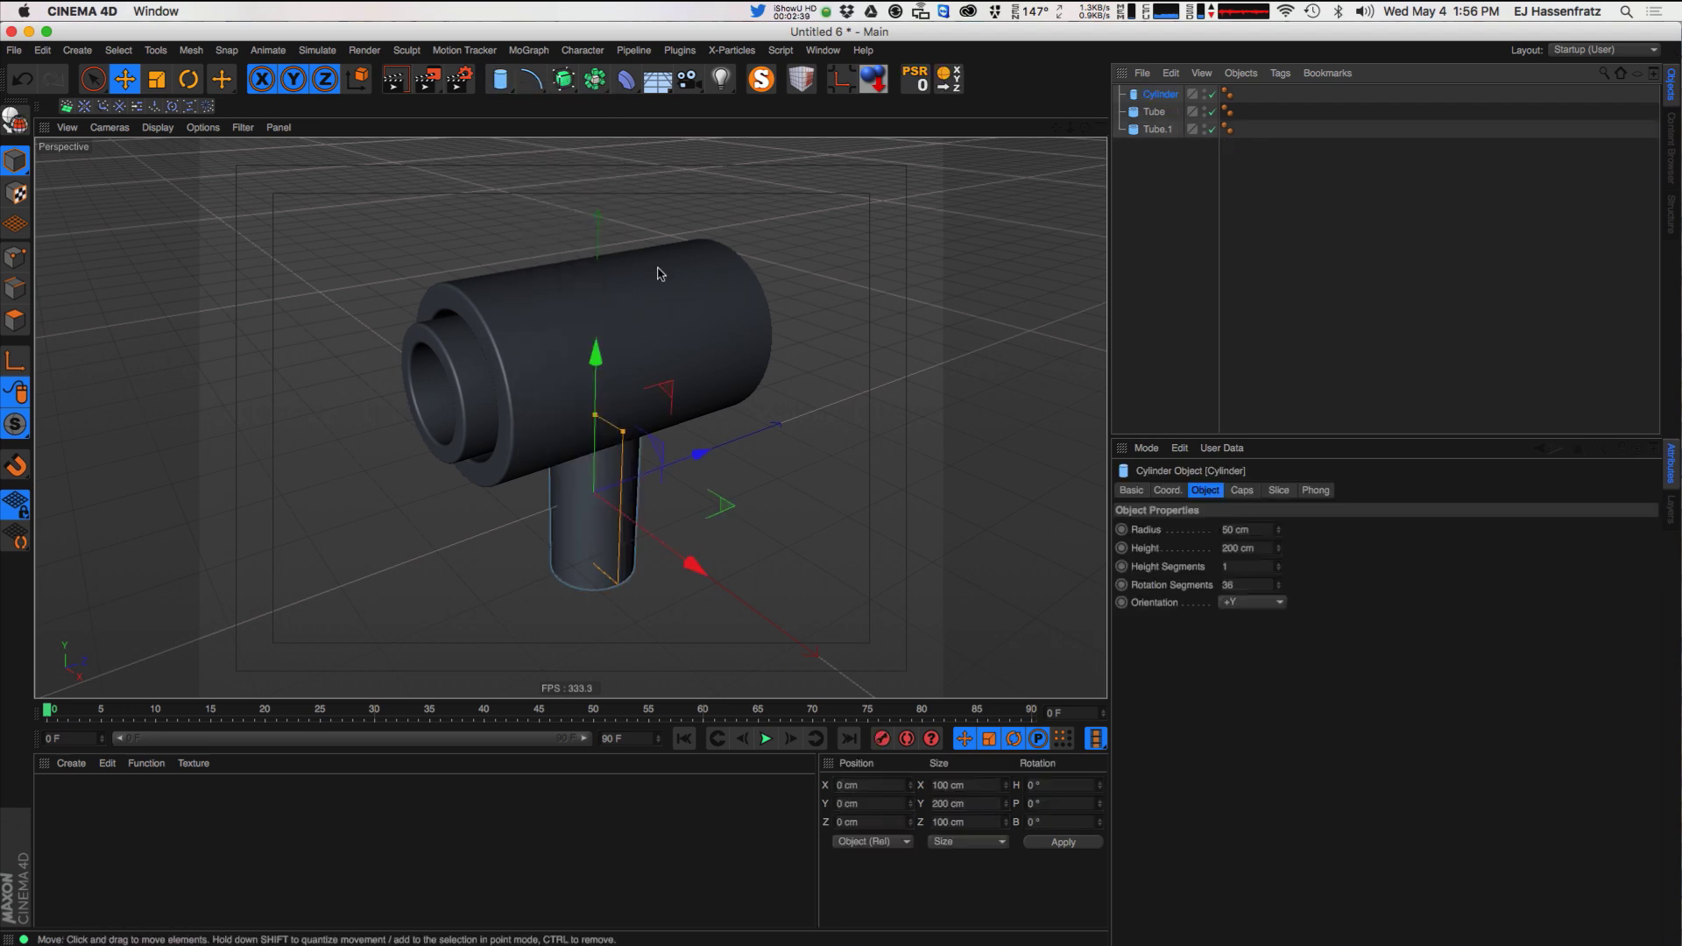
left_click(1248, 603)
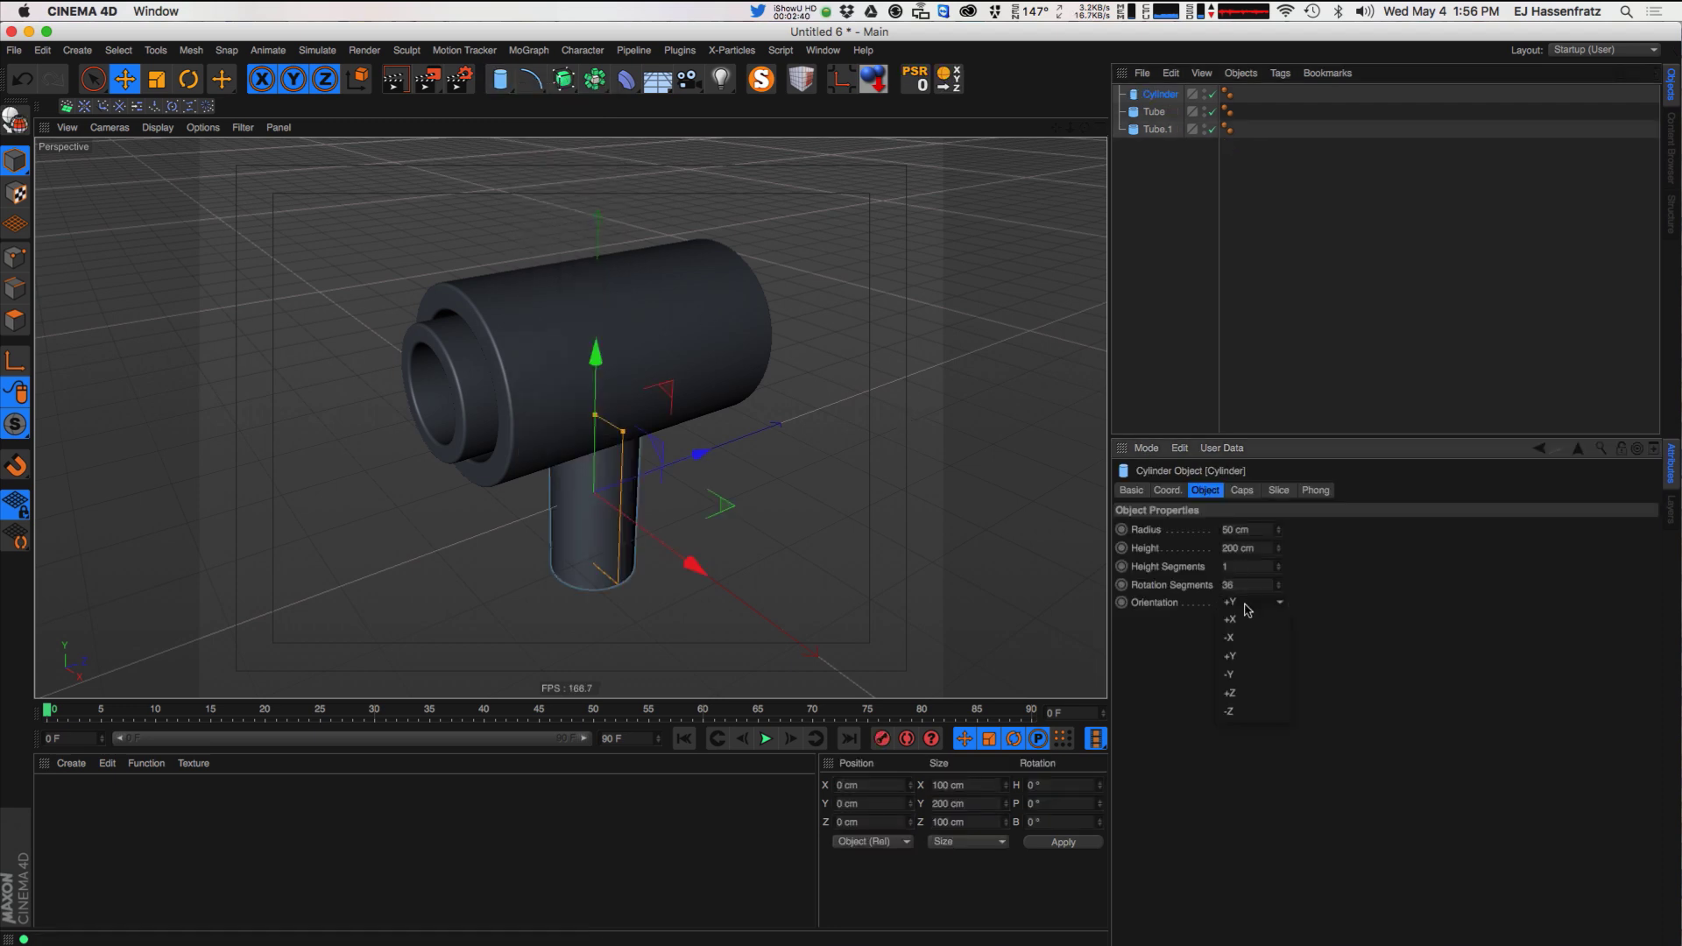
left_click(1264, 694)
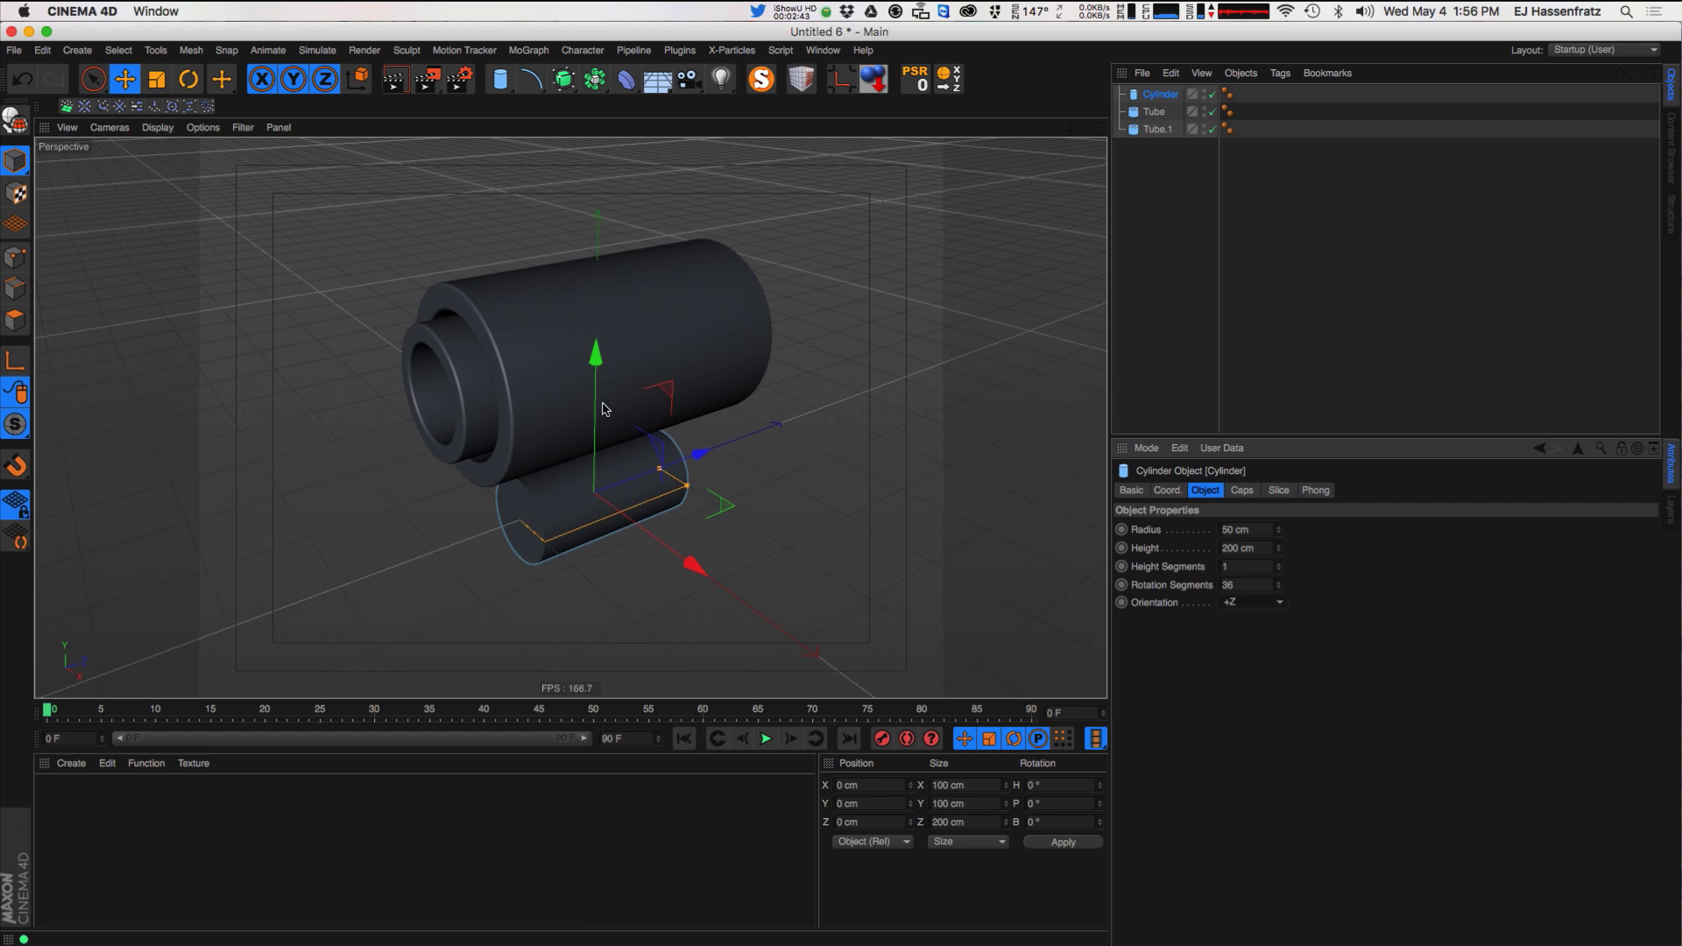
- Centre the cylinder on the main tube by parenting it, zeroing its Y position, and unparenting it again
left_click_drag(1161, 94, 1158, 116)
left_click(1166, 490)
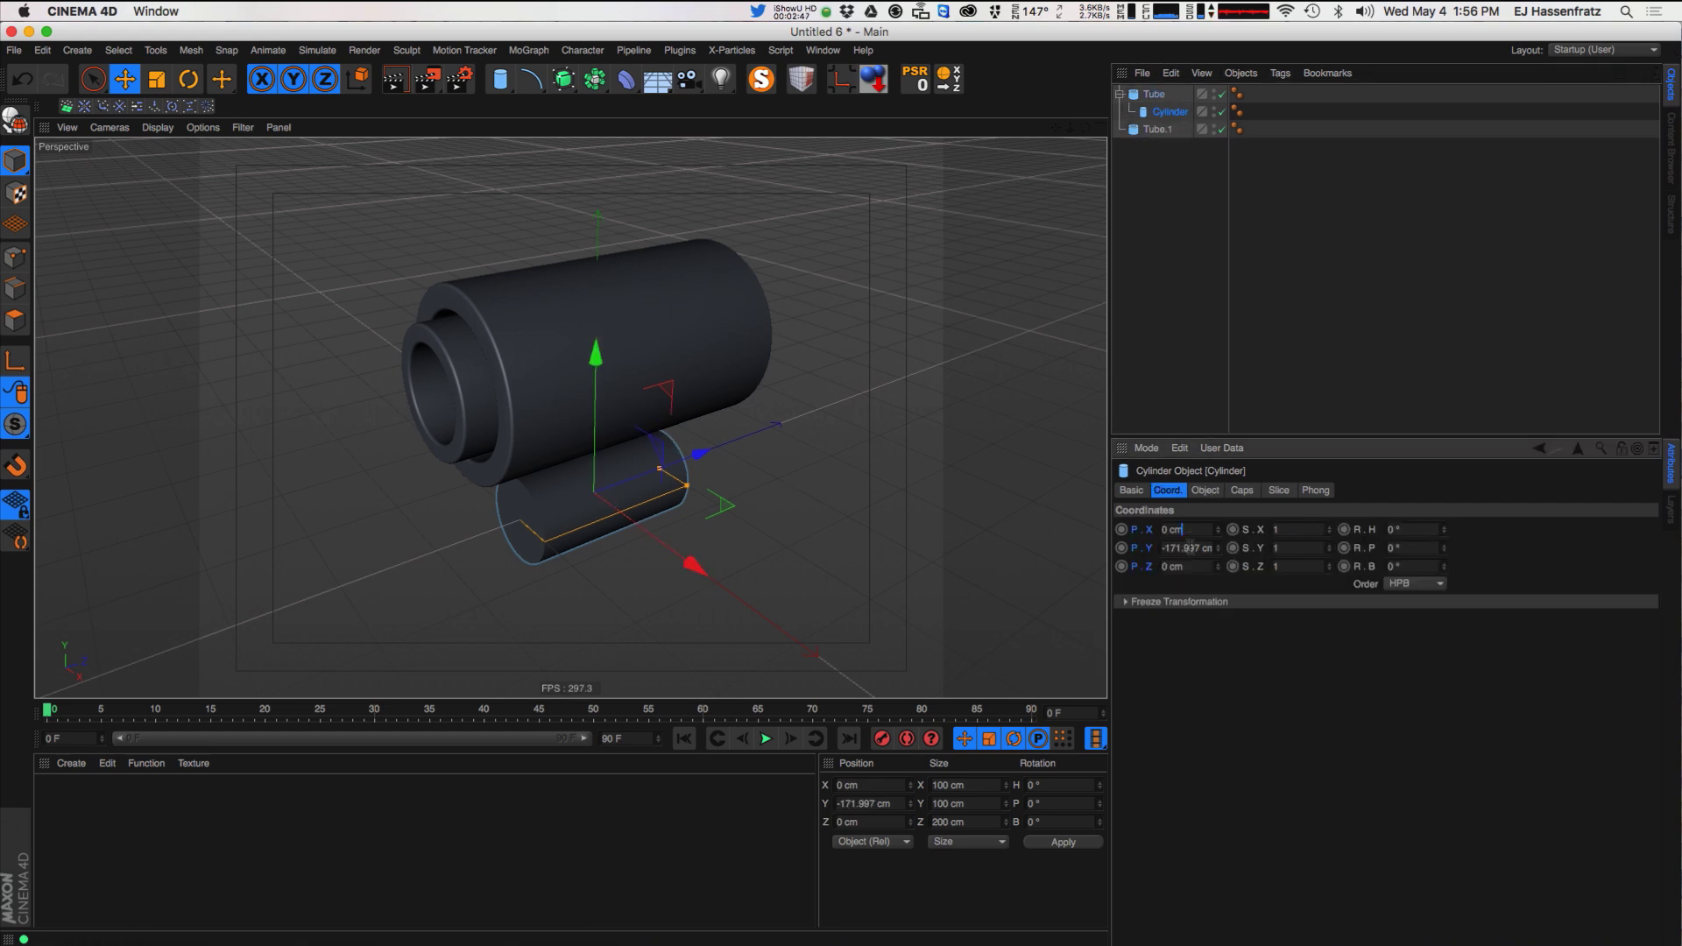
type("0")
key("Return")
left_click_drag(1170, 112, 1136, 196)
- Move the cylinder along Z through the front tube's opening to about -298 cm, with a length of about 258 cm
left_click_drag(705, 327, 601, 354)
key("super+z")
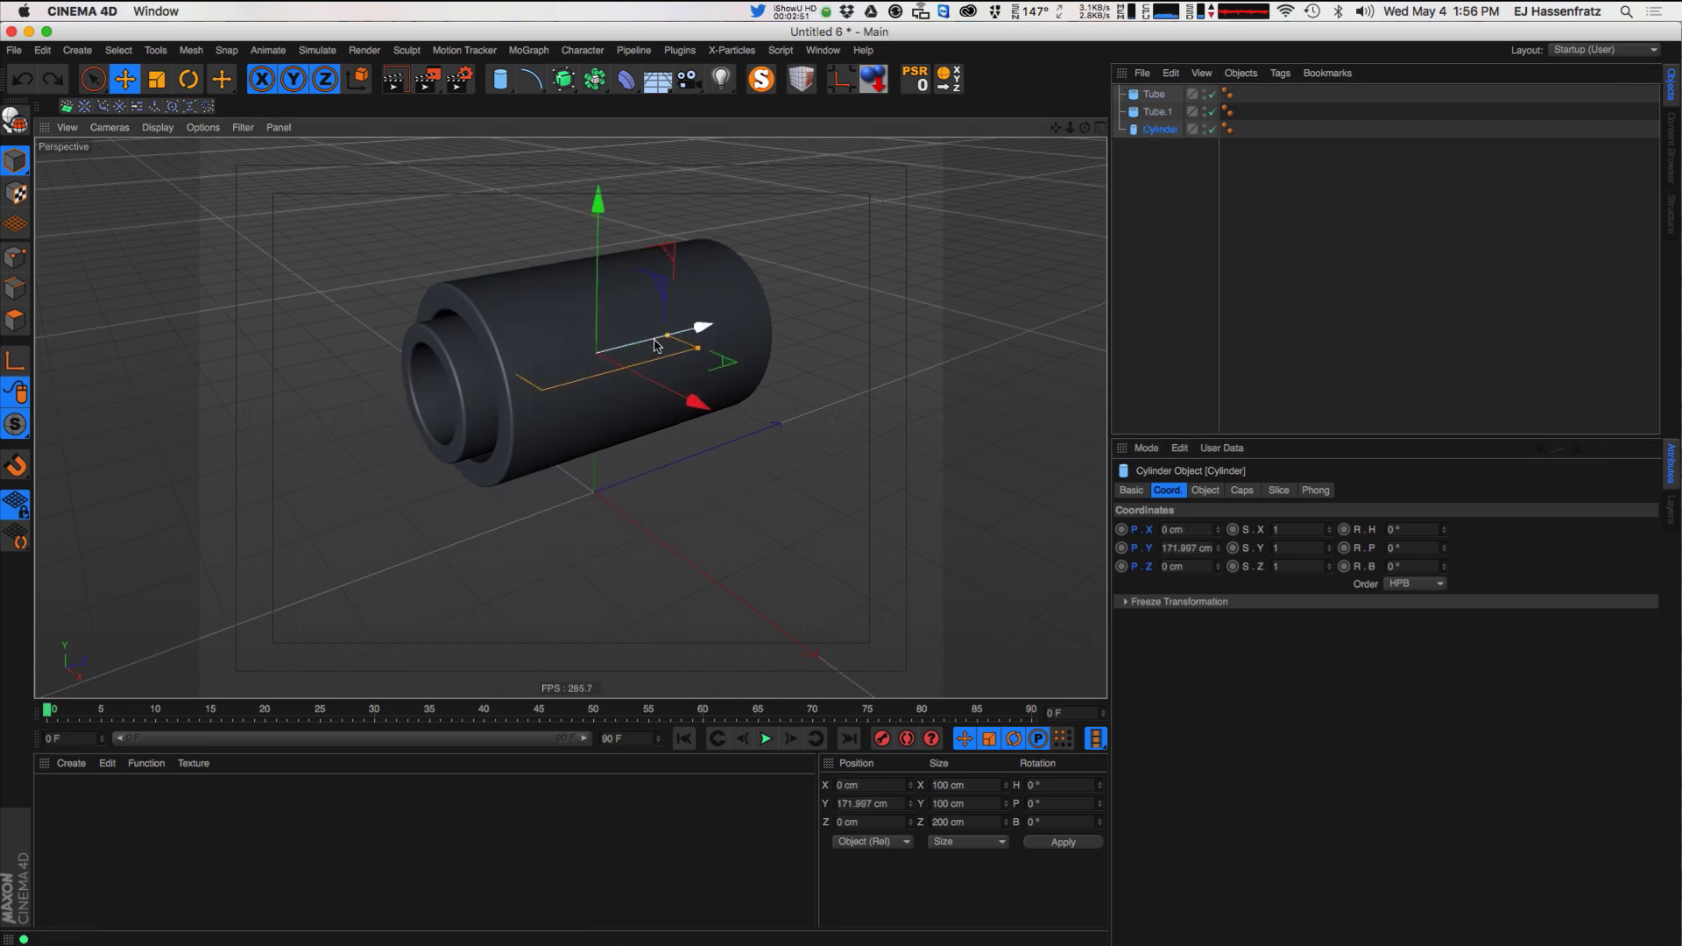
left_click_drag(698, 331, 464, 390)
middle_click_drag(517, 403, 609, 354, "alt")
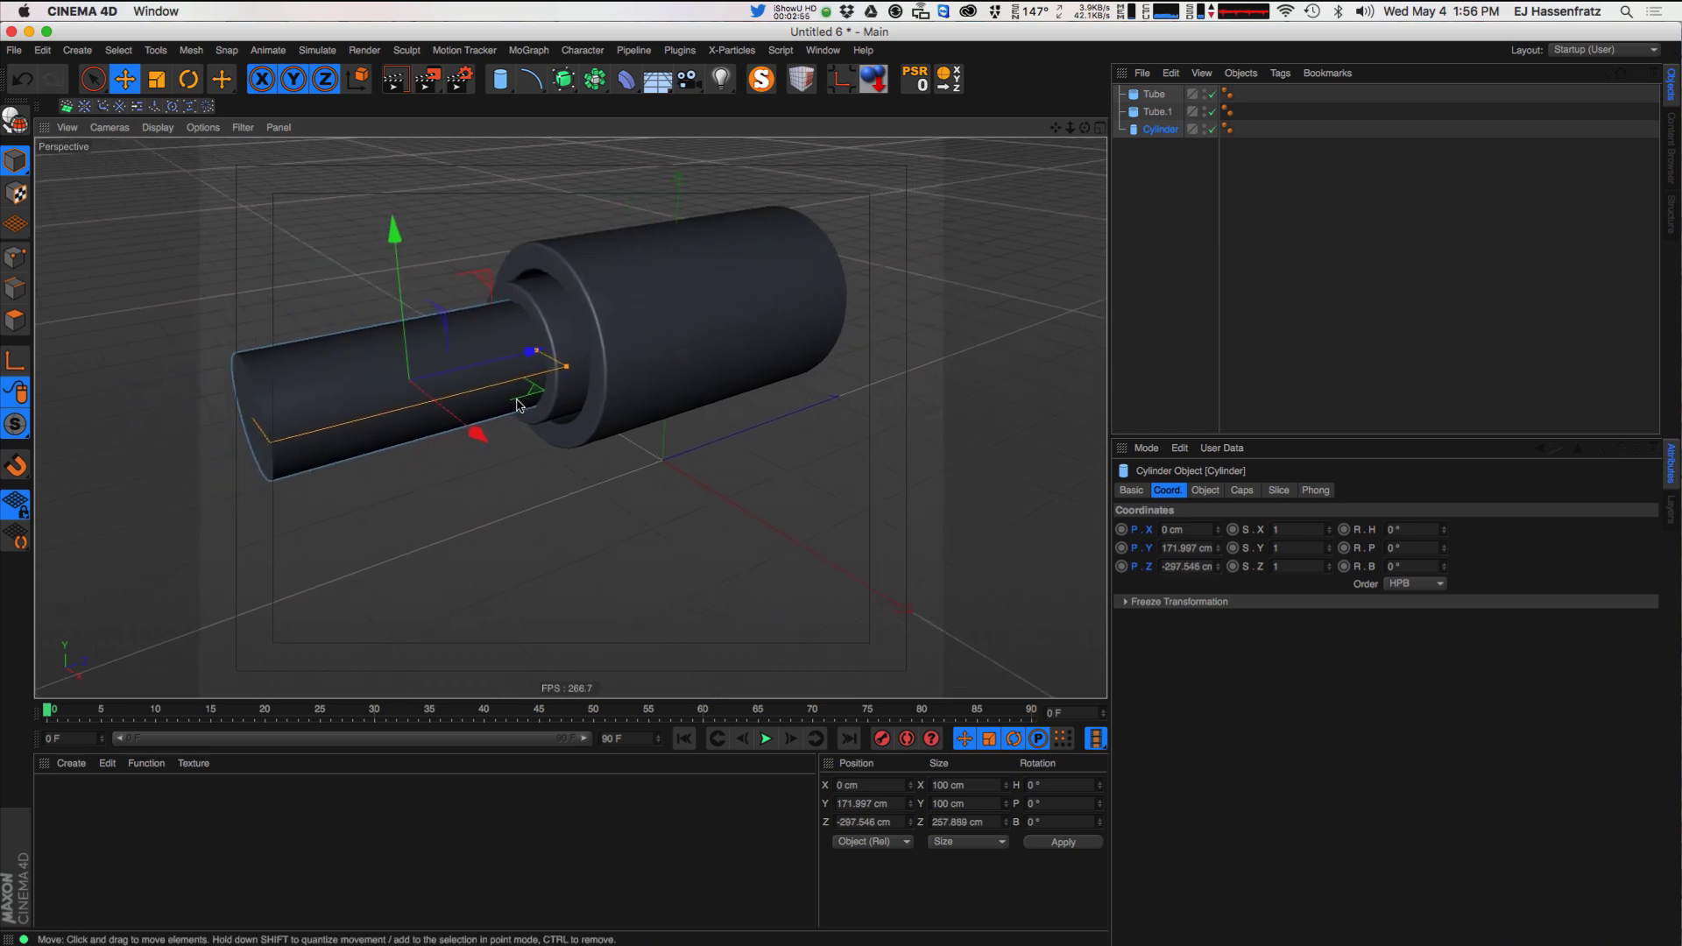
- Narrow the inner cylinder to about 80 cm in diameter and check the curved front pipe in the Chrome reference image
left_click_drag(566, 371, 451, 427)
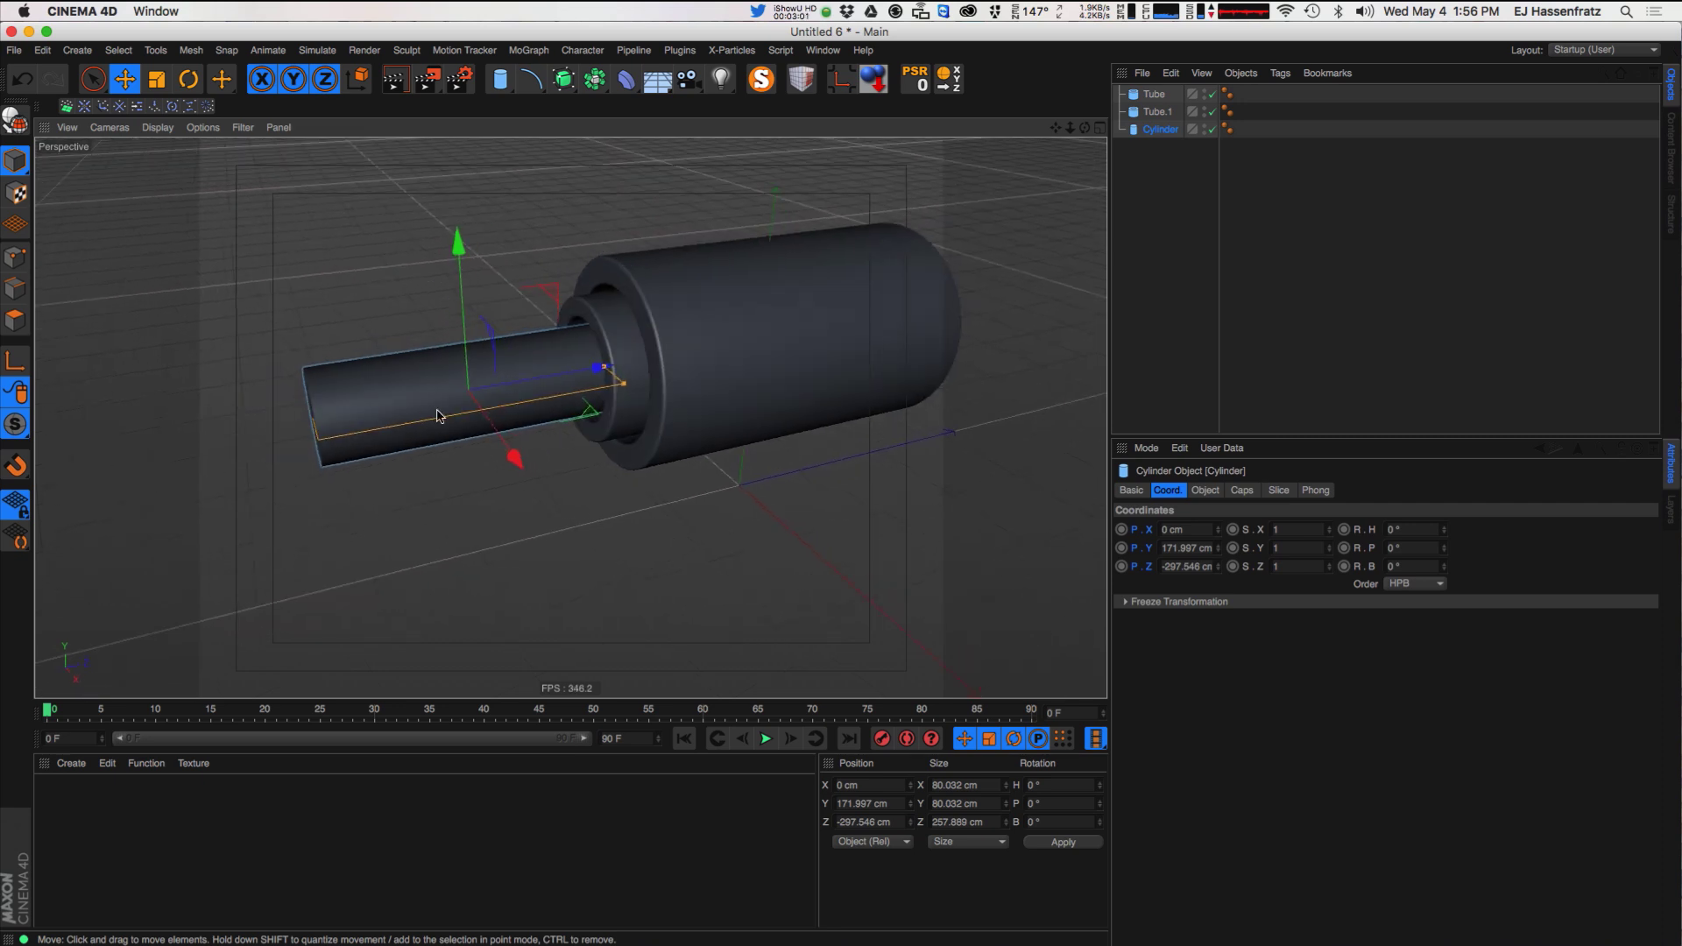
middle_click_drag(411, 409, 458, 409, "alt")
key("super+Tab")
left_click_drag(0, 166, 1056, 114)
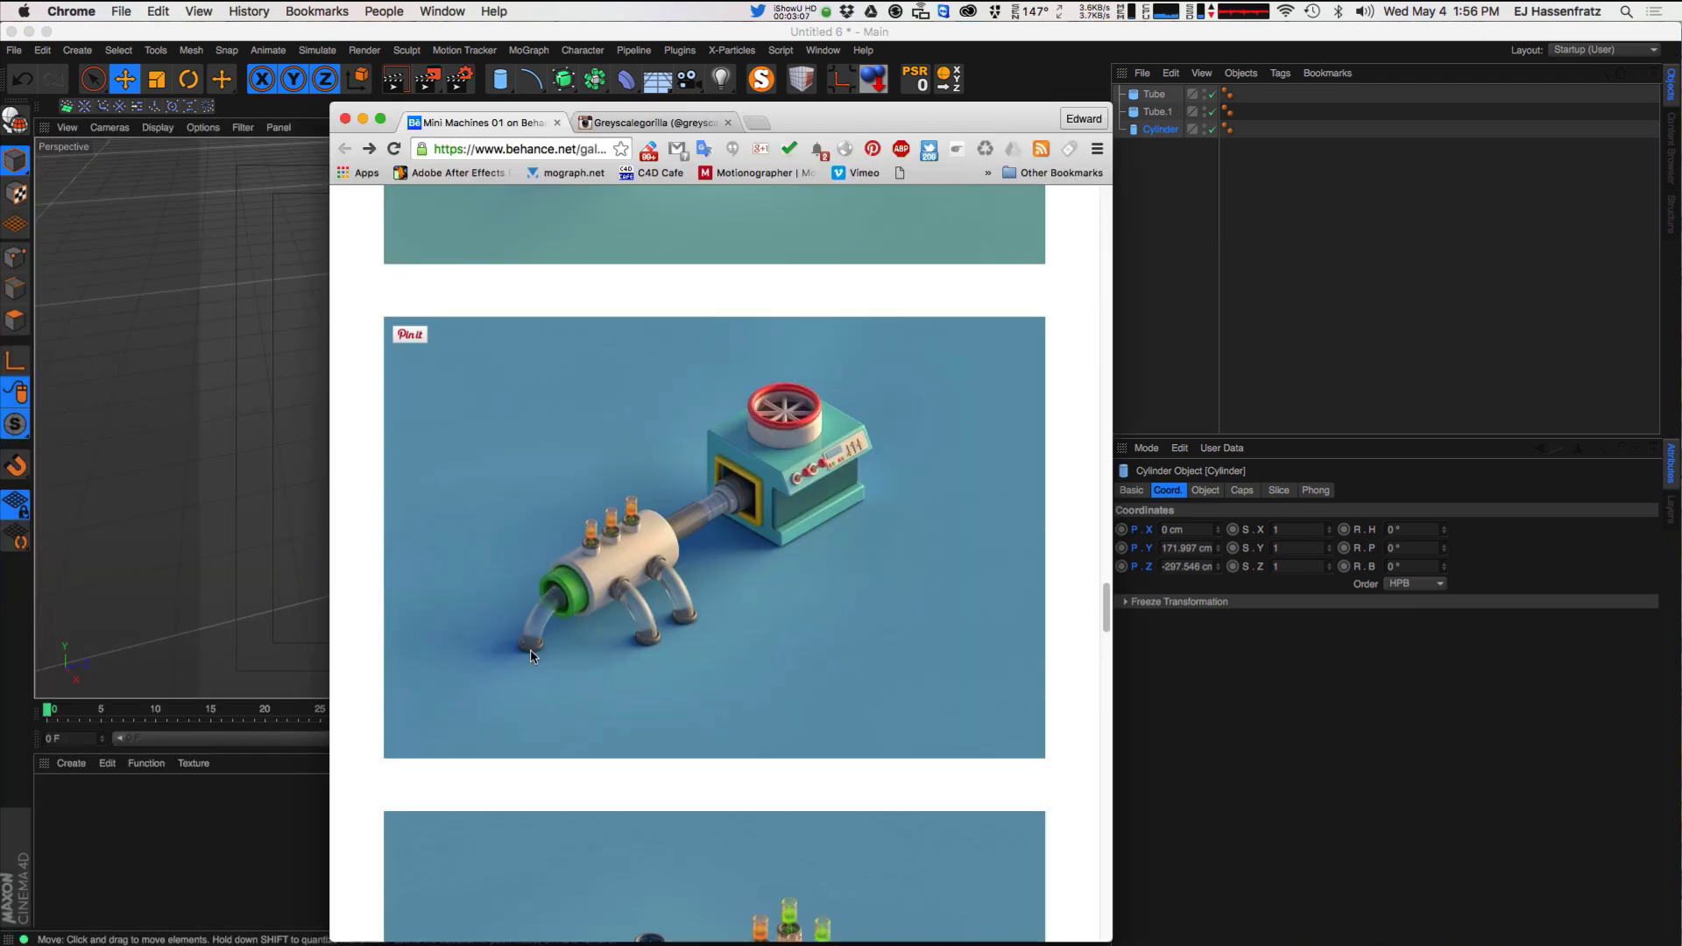
left_click_drag(949, 119, 0, 158)
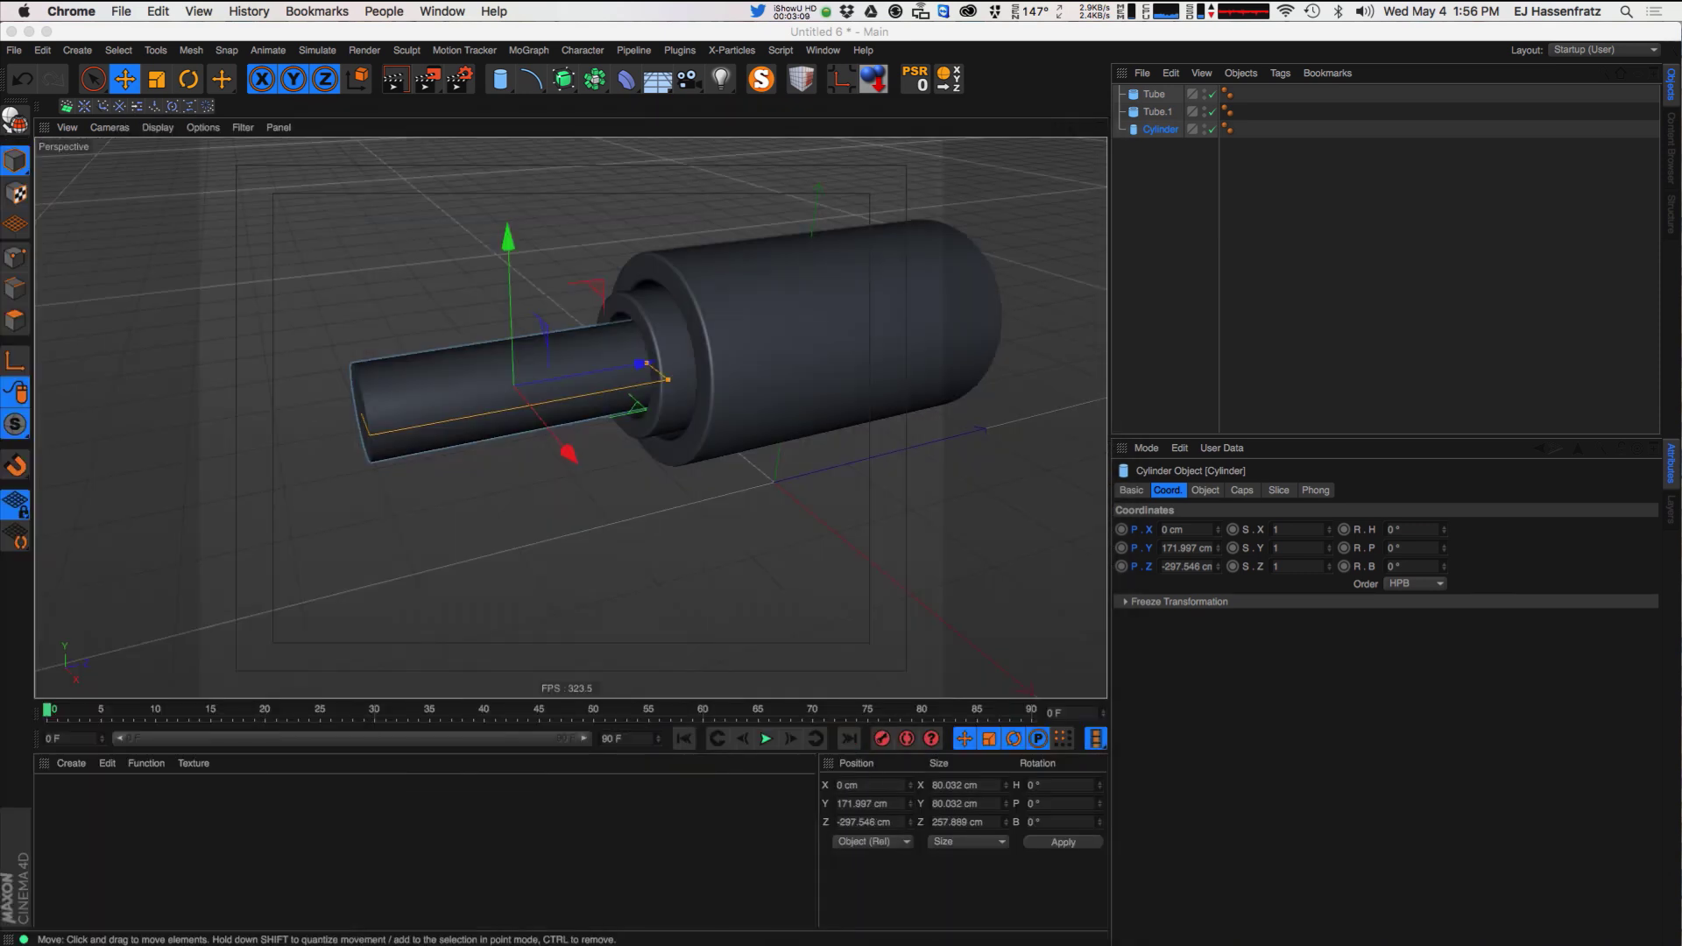
- Duplicate the front ring as a smaller ring about 89 cm in diameter and 28 cm deep, placed at Z about -162 cm
left_click(513, 91)
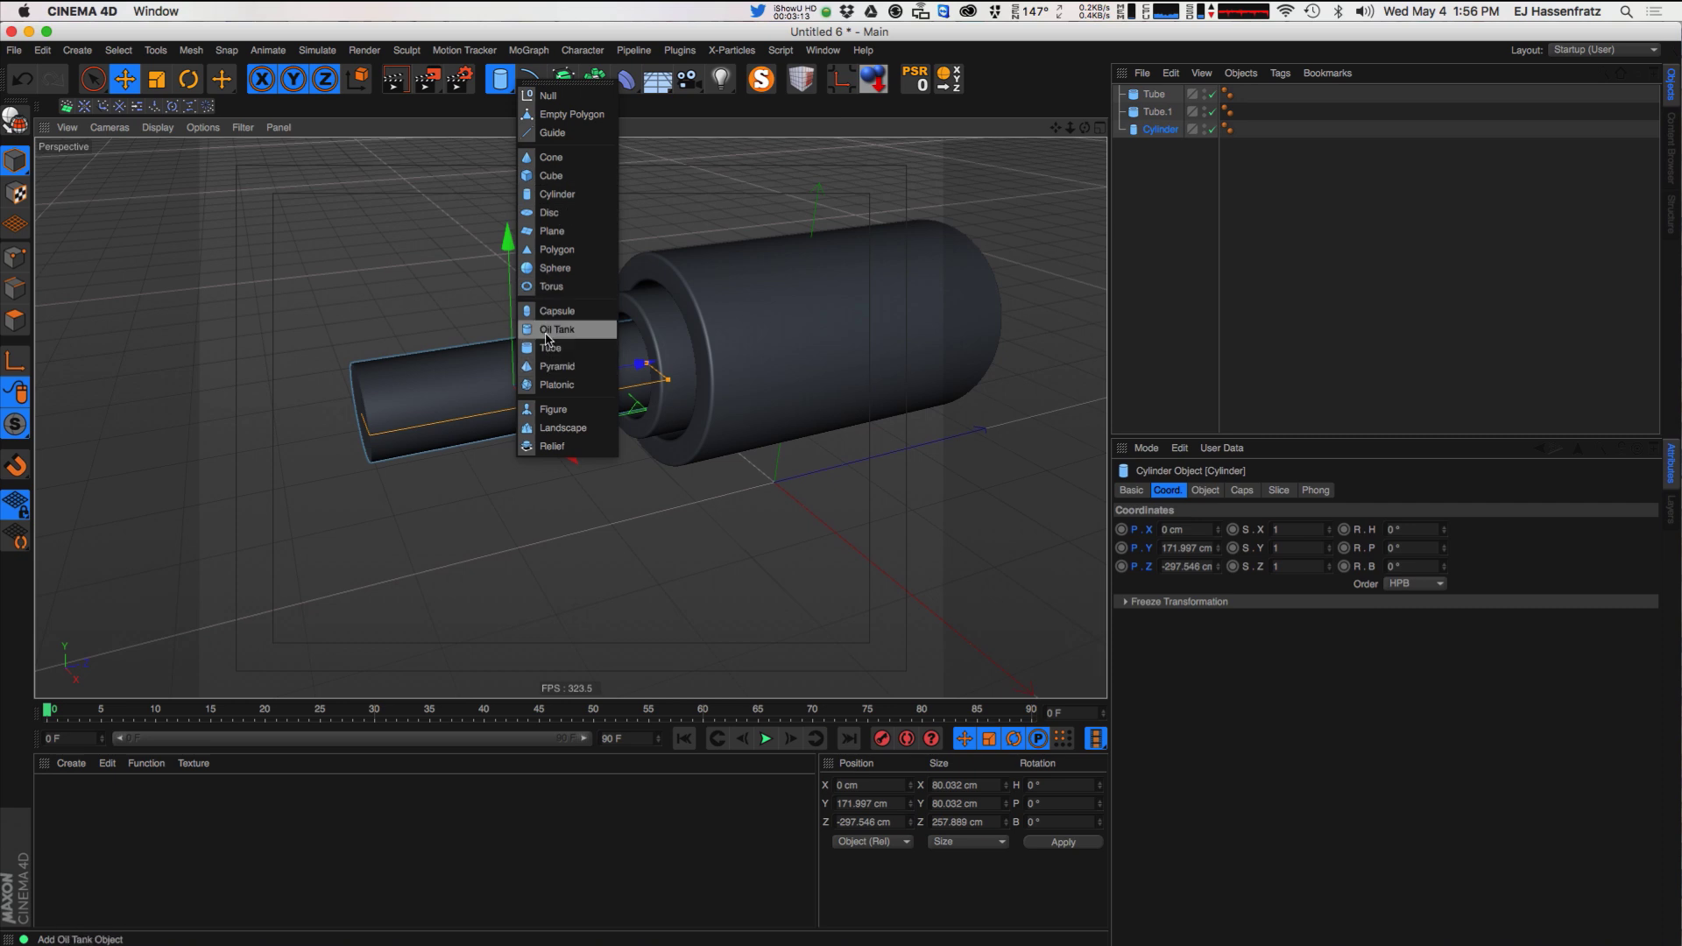
left_click(1161, 112)
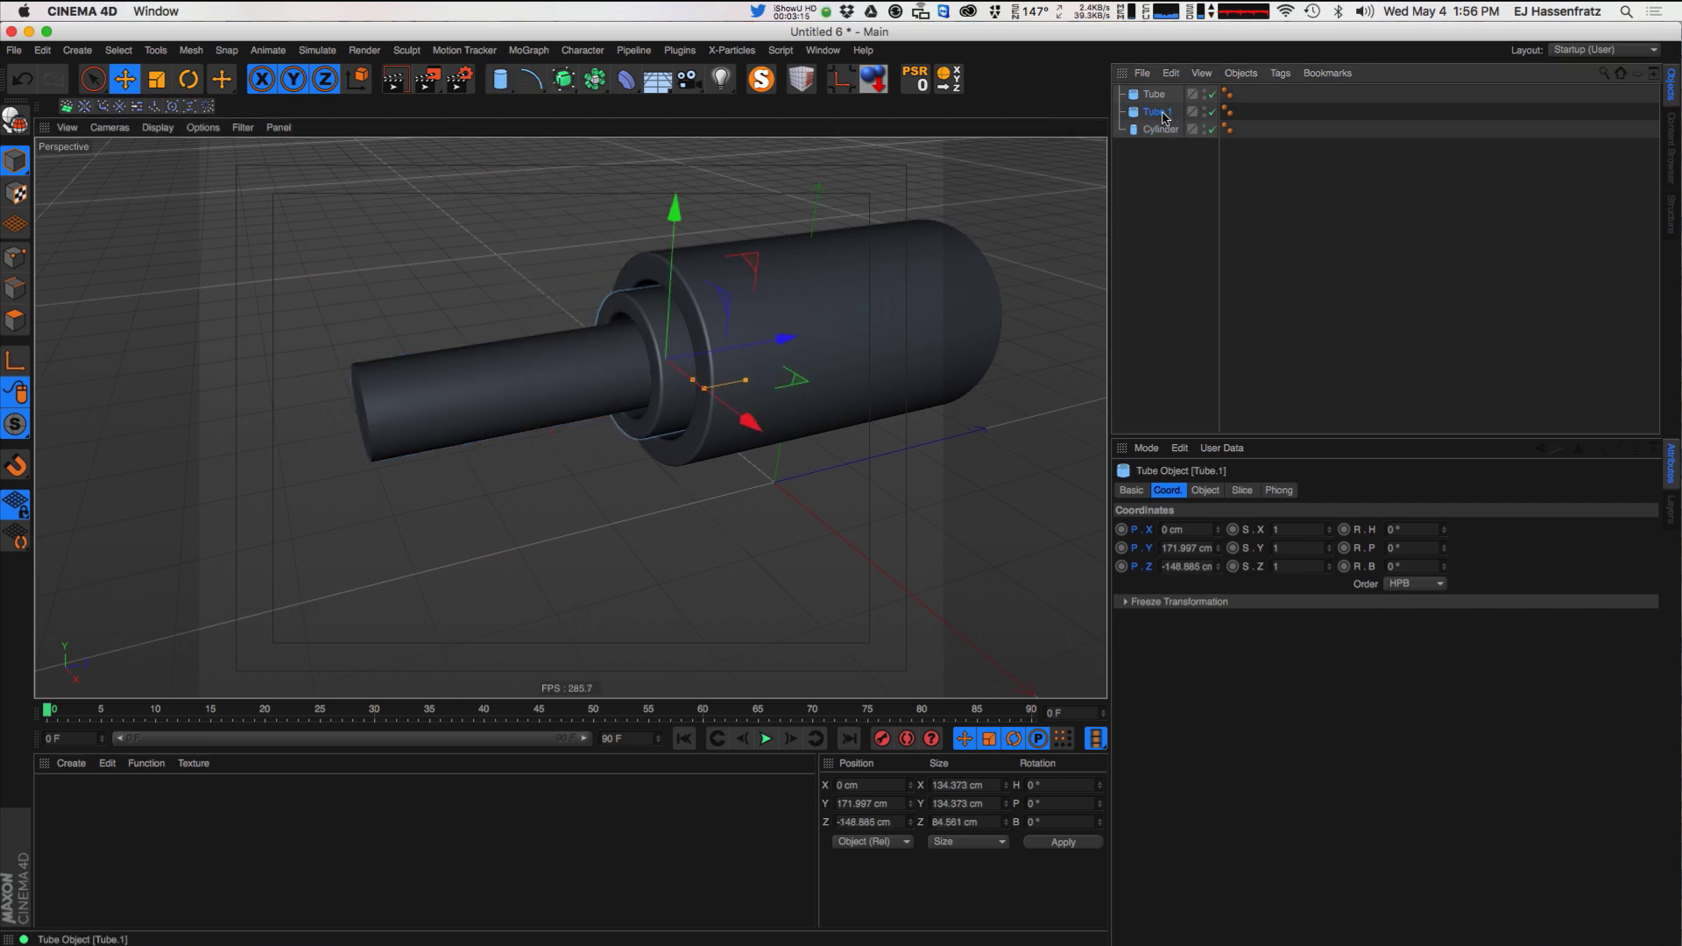
left_click_drag(1161, 112, 1164, 153, "ctrl")
left_click_drag(793, 344, 705, 379)
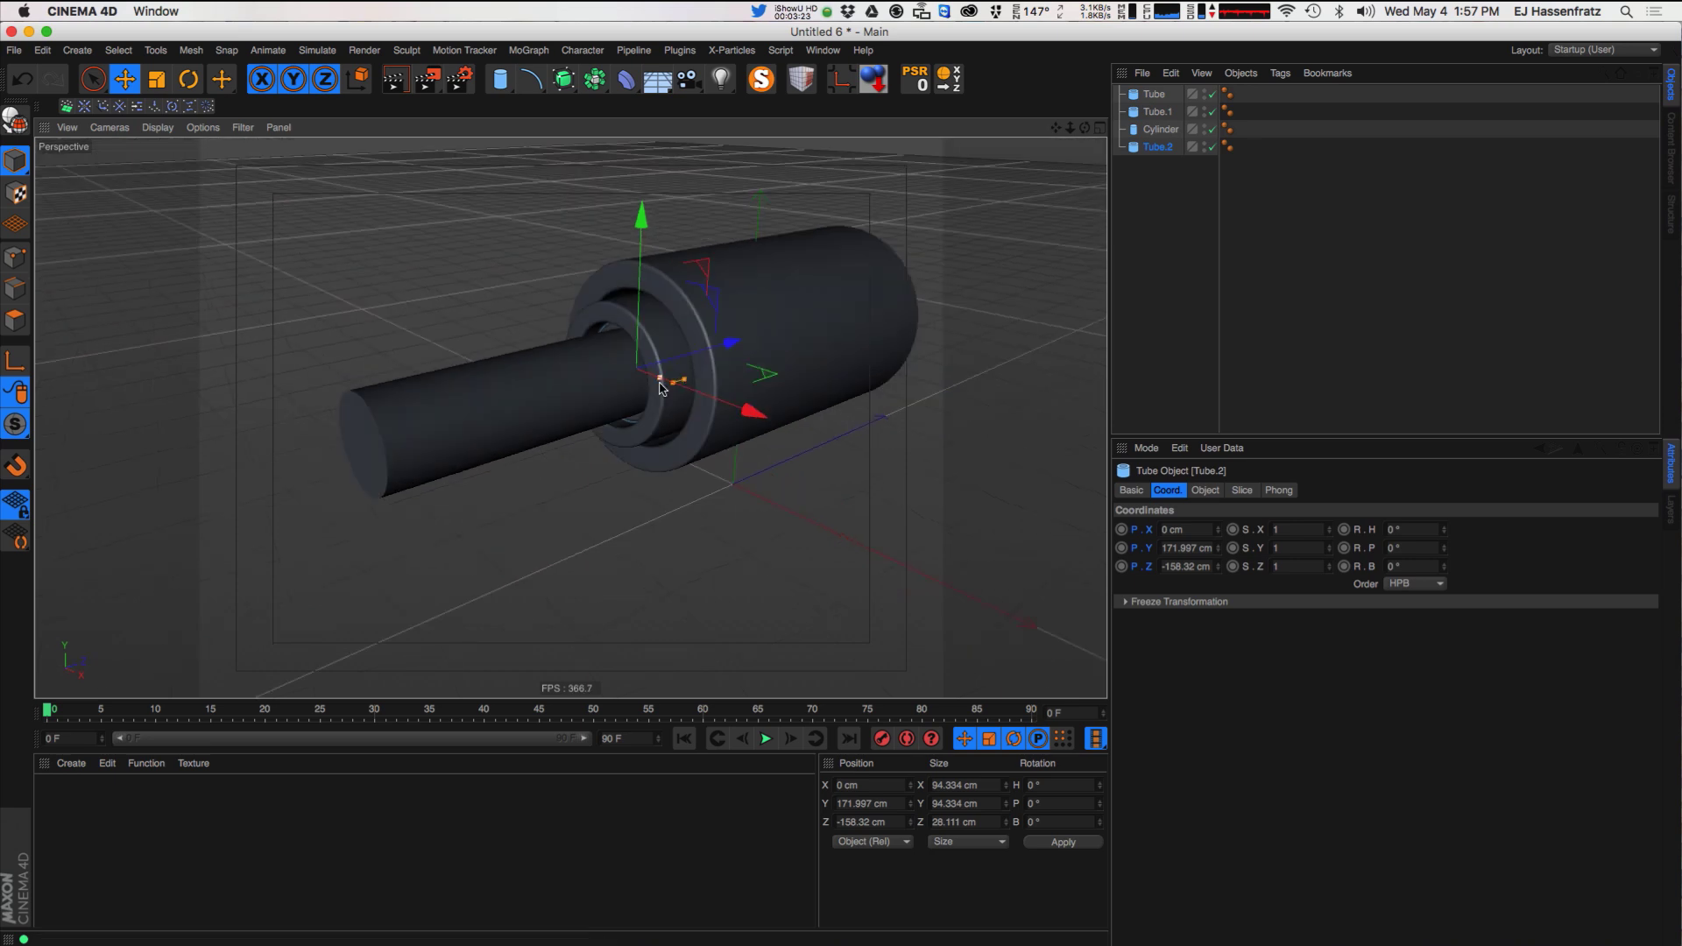
right_click_drag(676, 385, 714, 384, "alt")
mouse_move(712, 336)
left_mouse_down()
mouse_move(685, 352)
mouse_move(704, 347)
left_mouse_up()
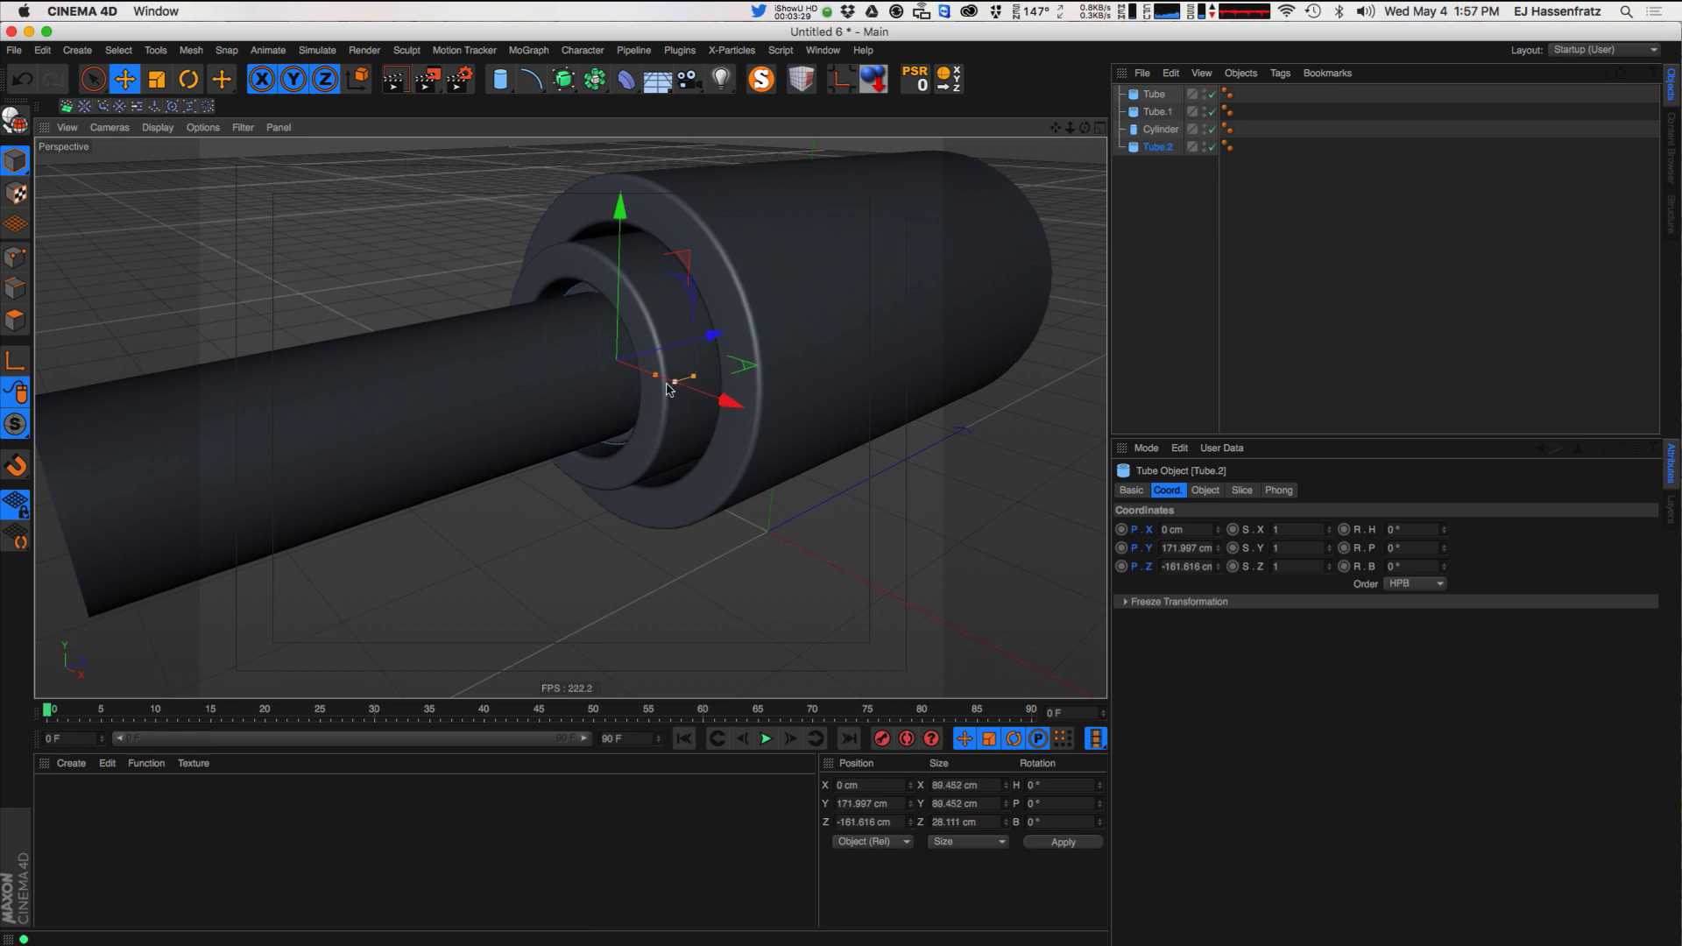
- Narrow the cylinder to about 67 cm in diameter so it fits inside the new small ring
left_click(613, 385)
left_click_drag(648, 388, 649, 389)
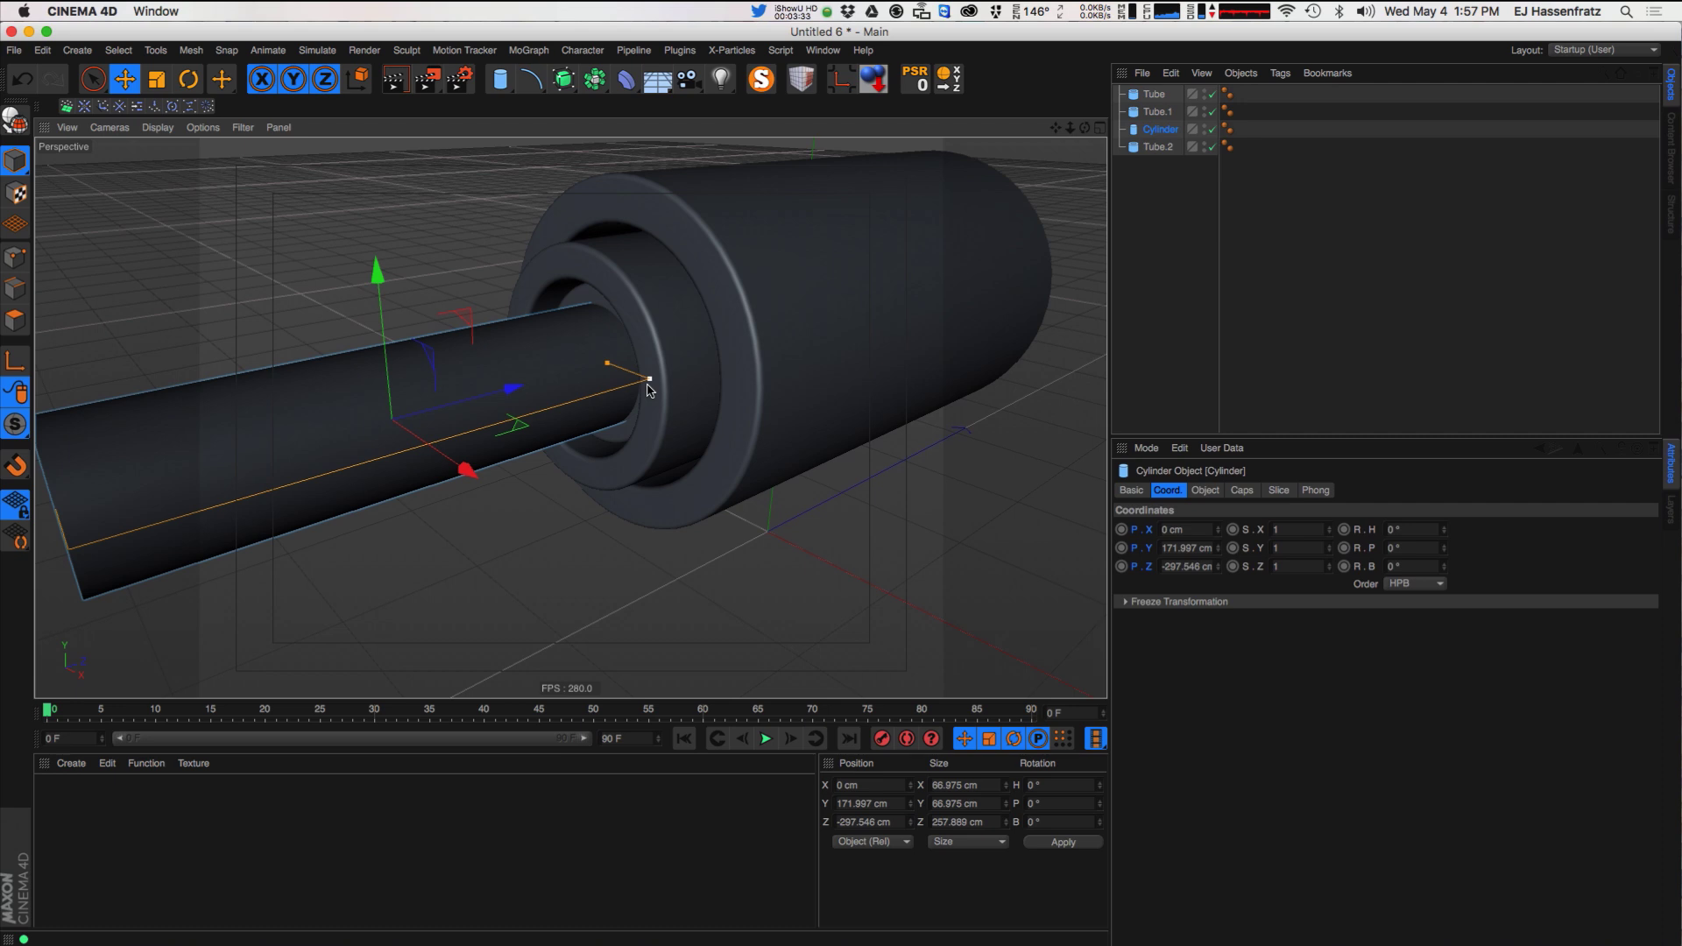
- Duplicate the small ring onto the cylinder's free end at Z about -431 cm and reduce its depth to about 19 cm
left_click(659, 386)
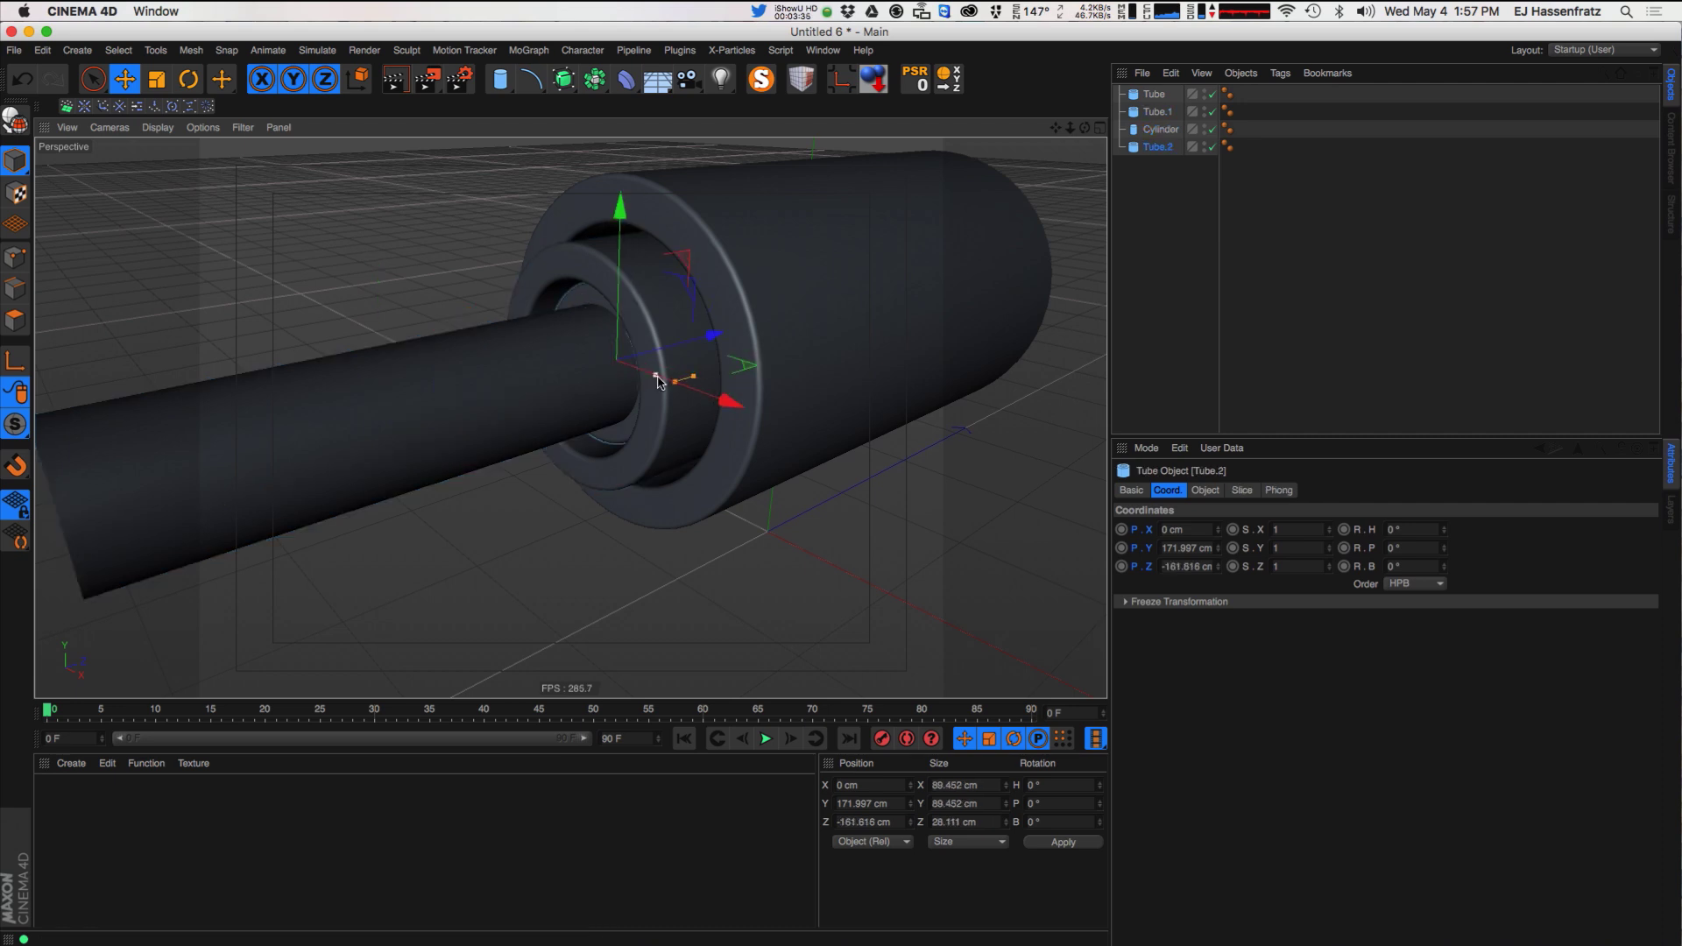
left_click_drag(575, 379, 490, 375, "alt")
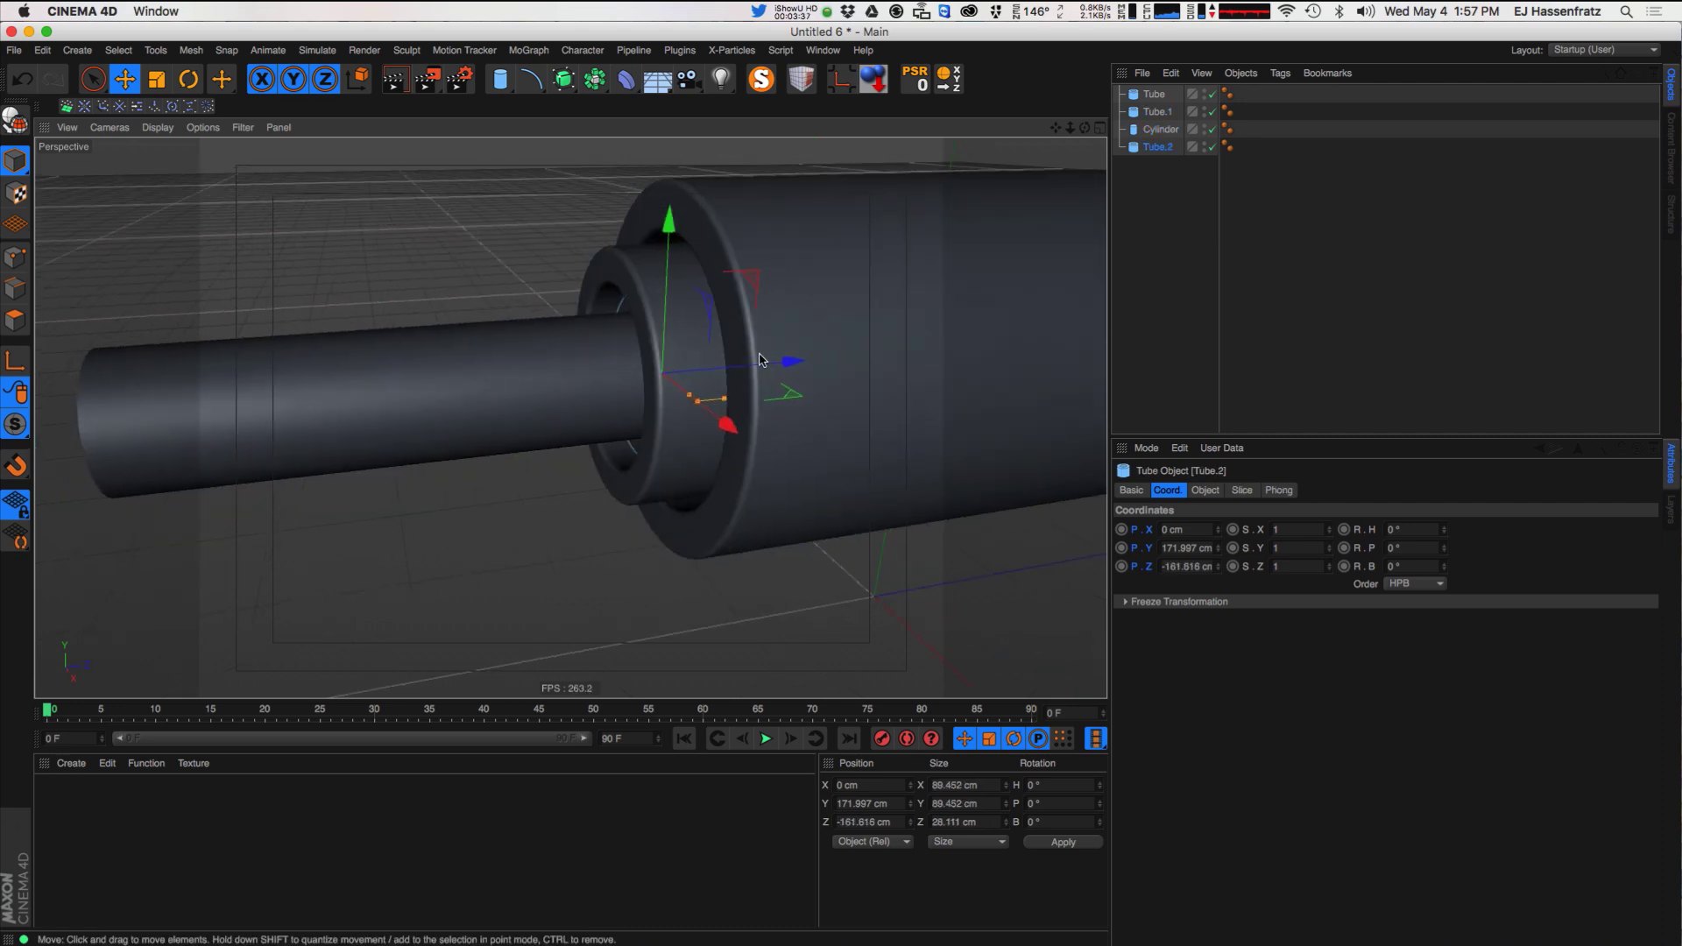
left_click_drag(616, 375, 681, 386, "alt")
right_click_drag(681, 385, 645, 368, "alt")
left_click_drag(645, 368, 657, 356, "alt")
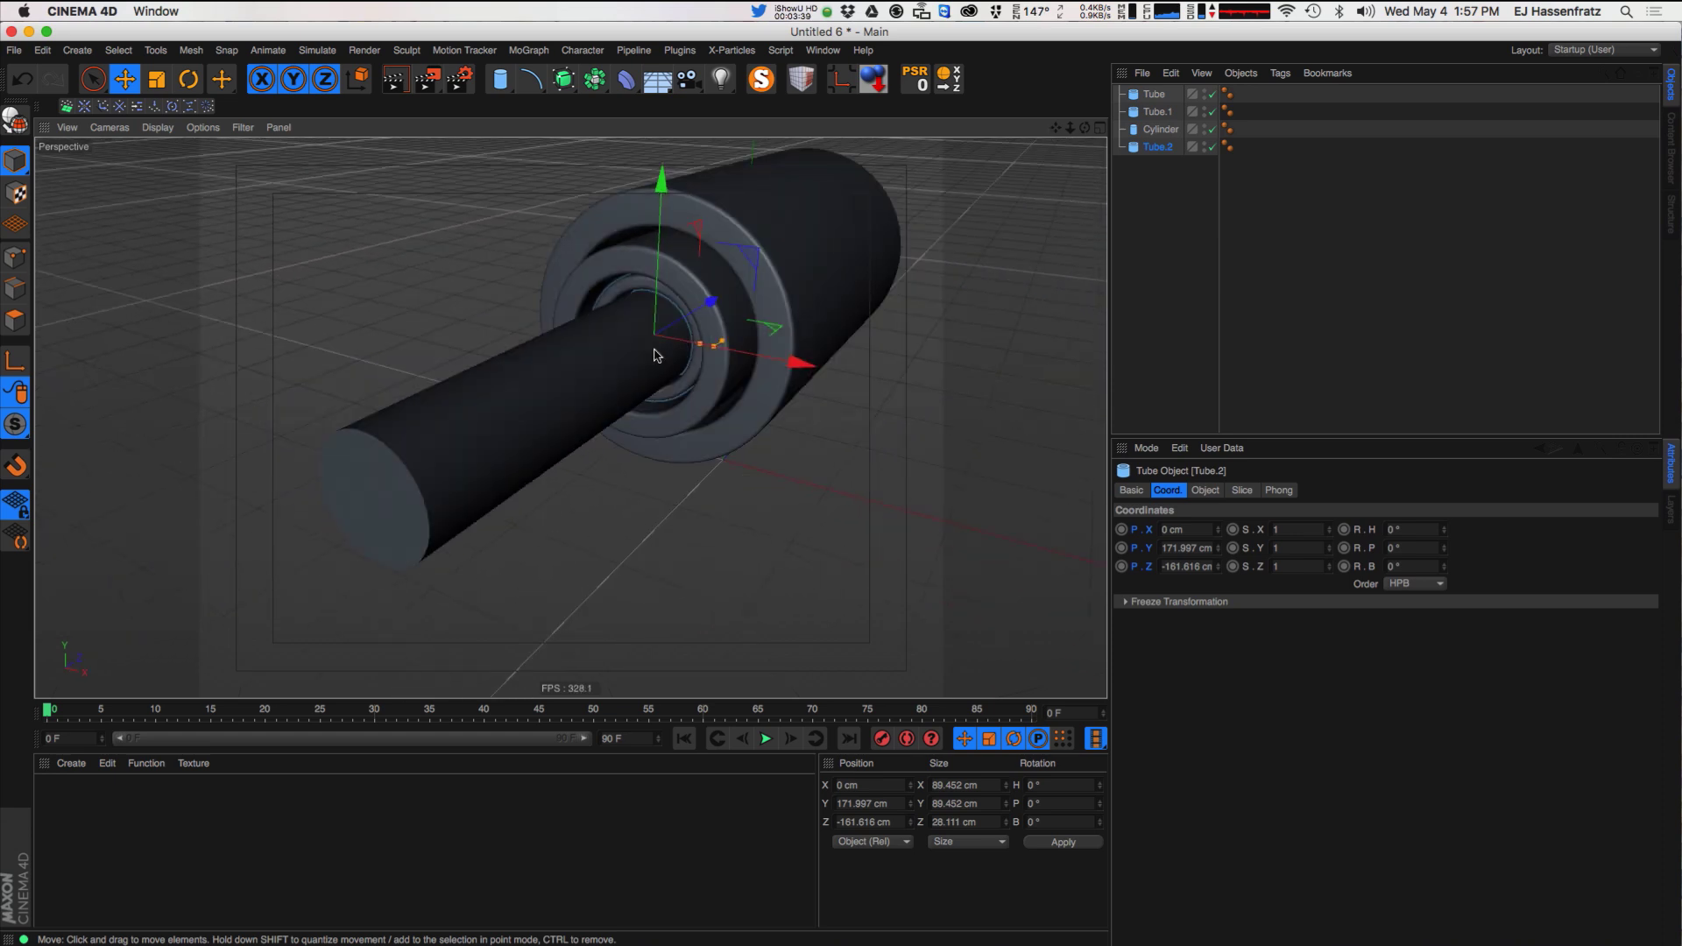
left_click_drag(1148, 149, 1148, 166, "ctrl")
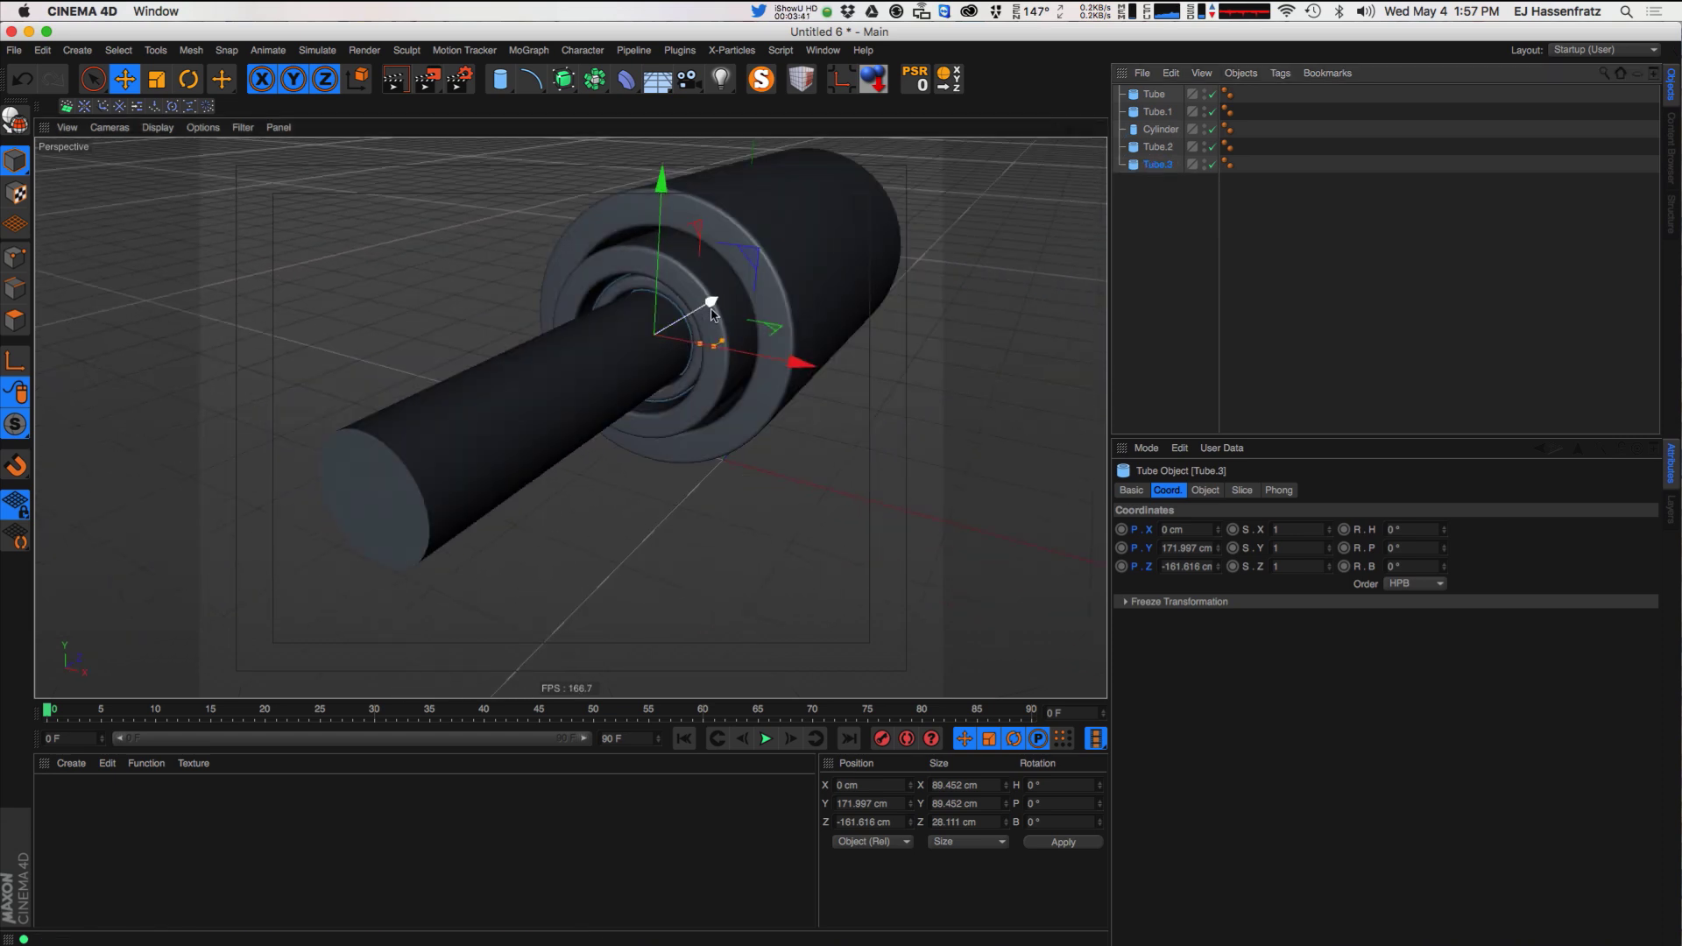
left_click_drag(713, 304, 652, 300, "alt")
left_click_drag(780, 297, 730, 309)
left_click_drag(444, 388, 419, 394)
left_click_drag(327, 461, 252, 357)
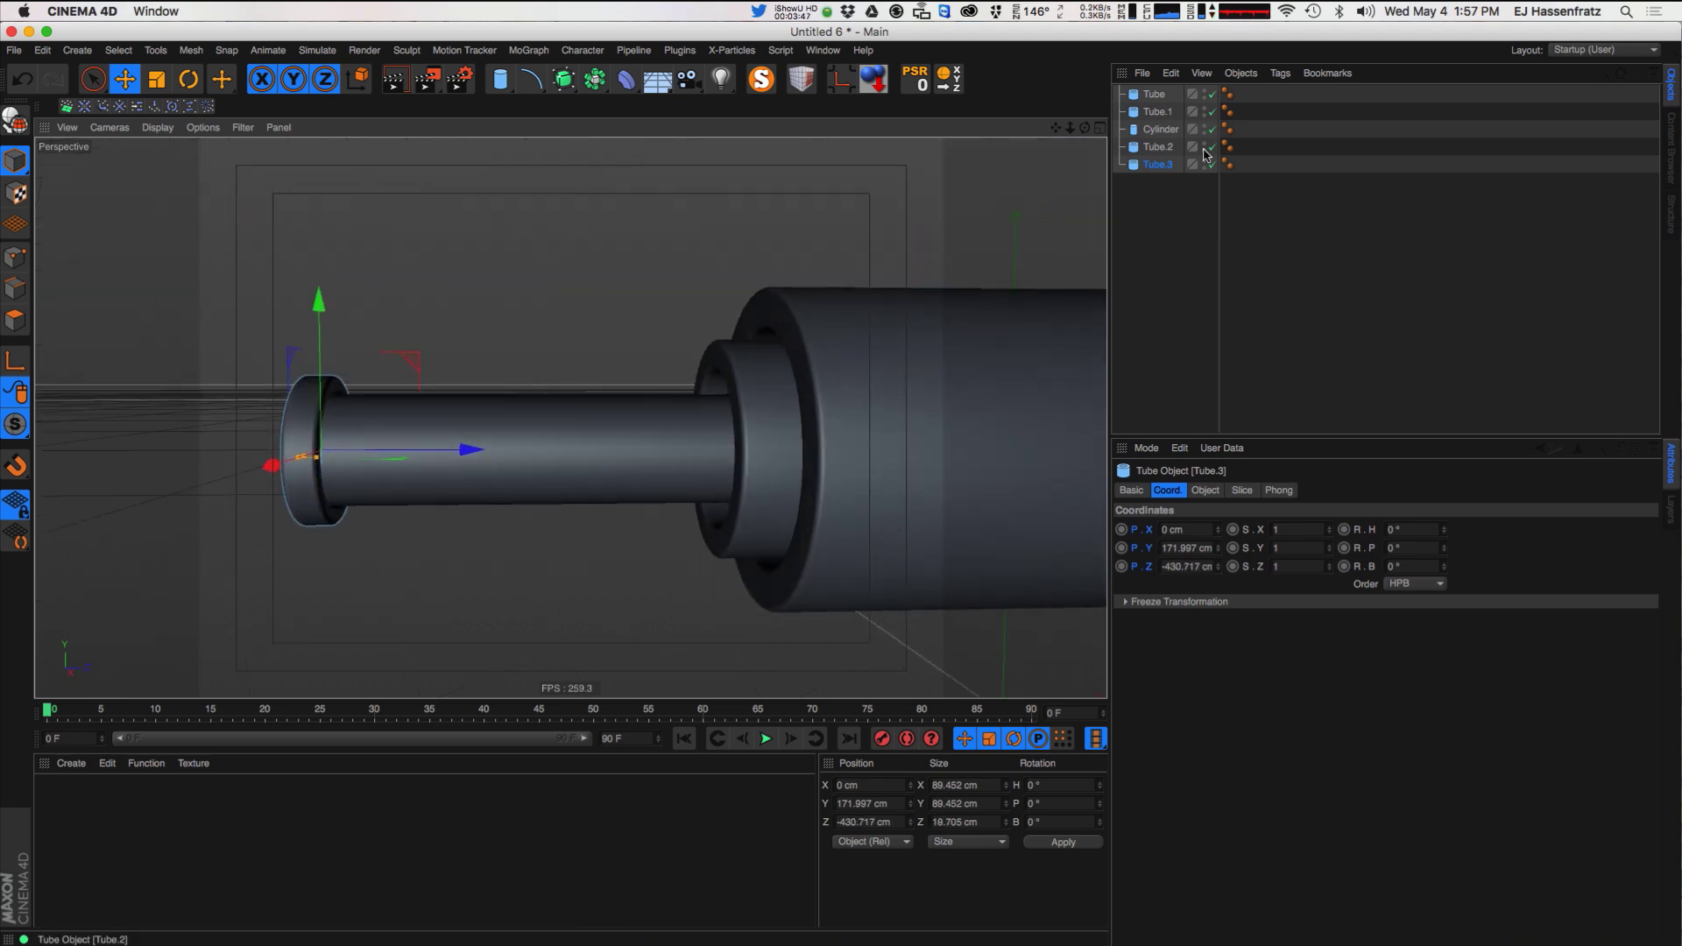
- Set the fillet radius of both small rings to 4 cm together, after trying 3 cm
left_click(1163, 147, "shift")
left_click(1204, 490)
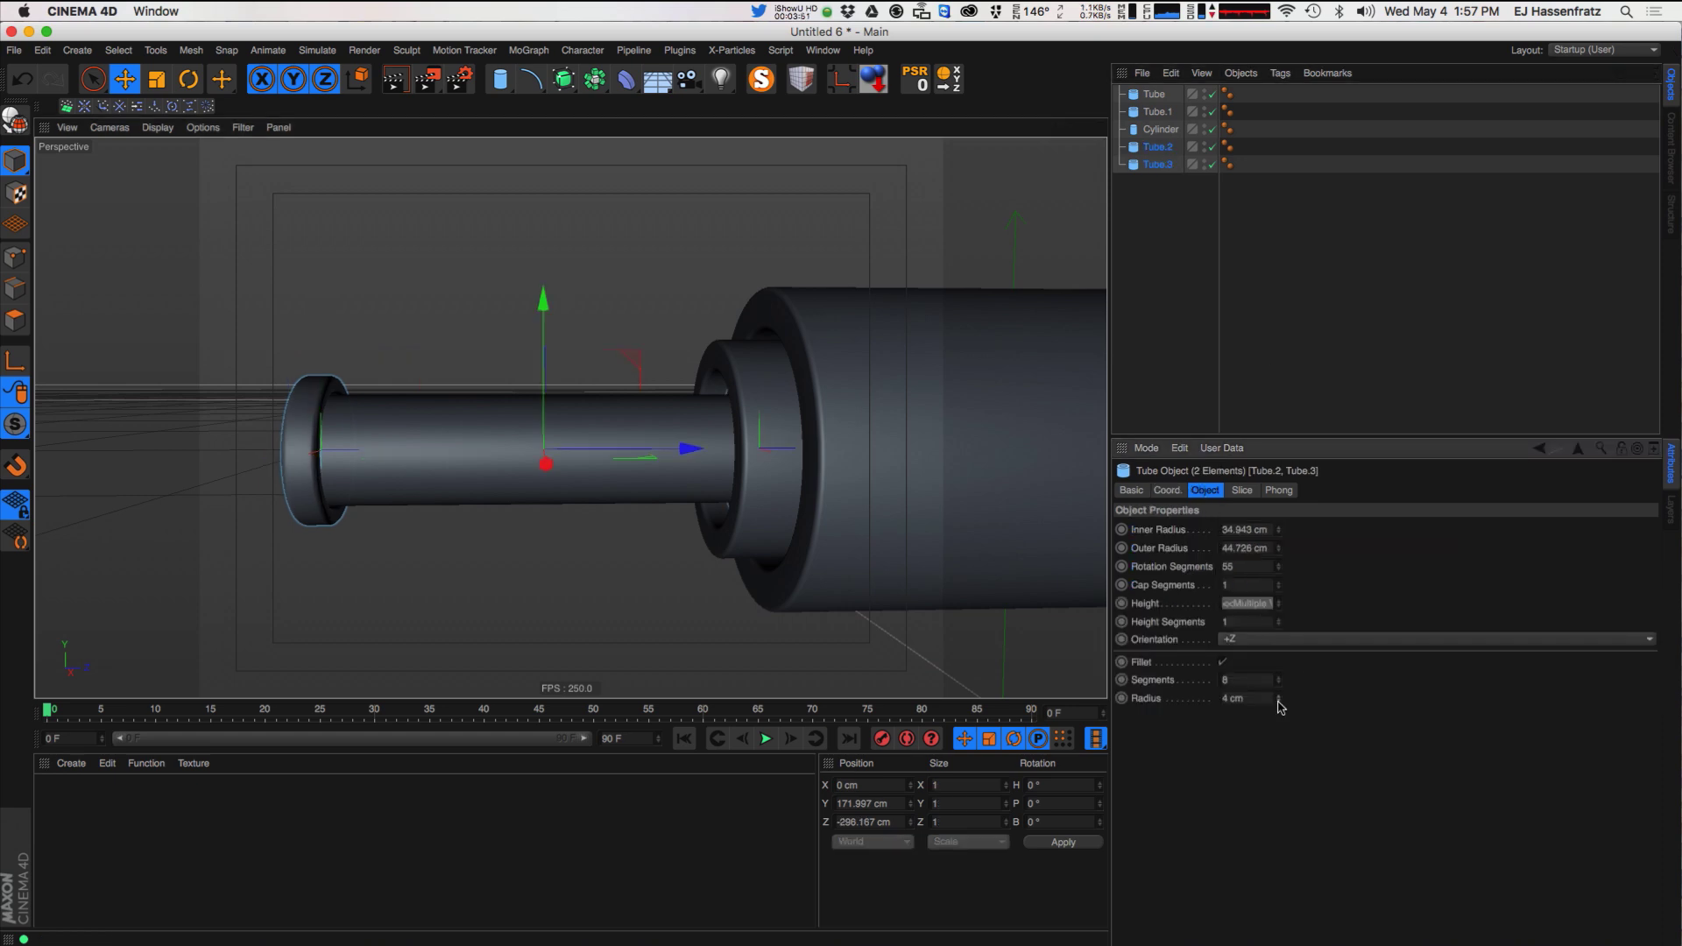
left_click_drag(1027, 618, 1276, 702, "alt")
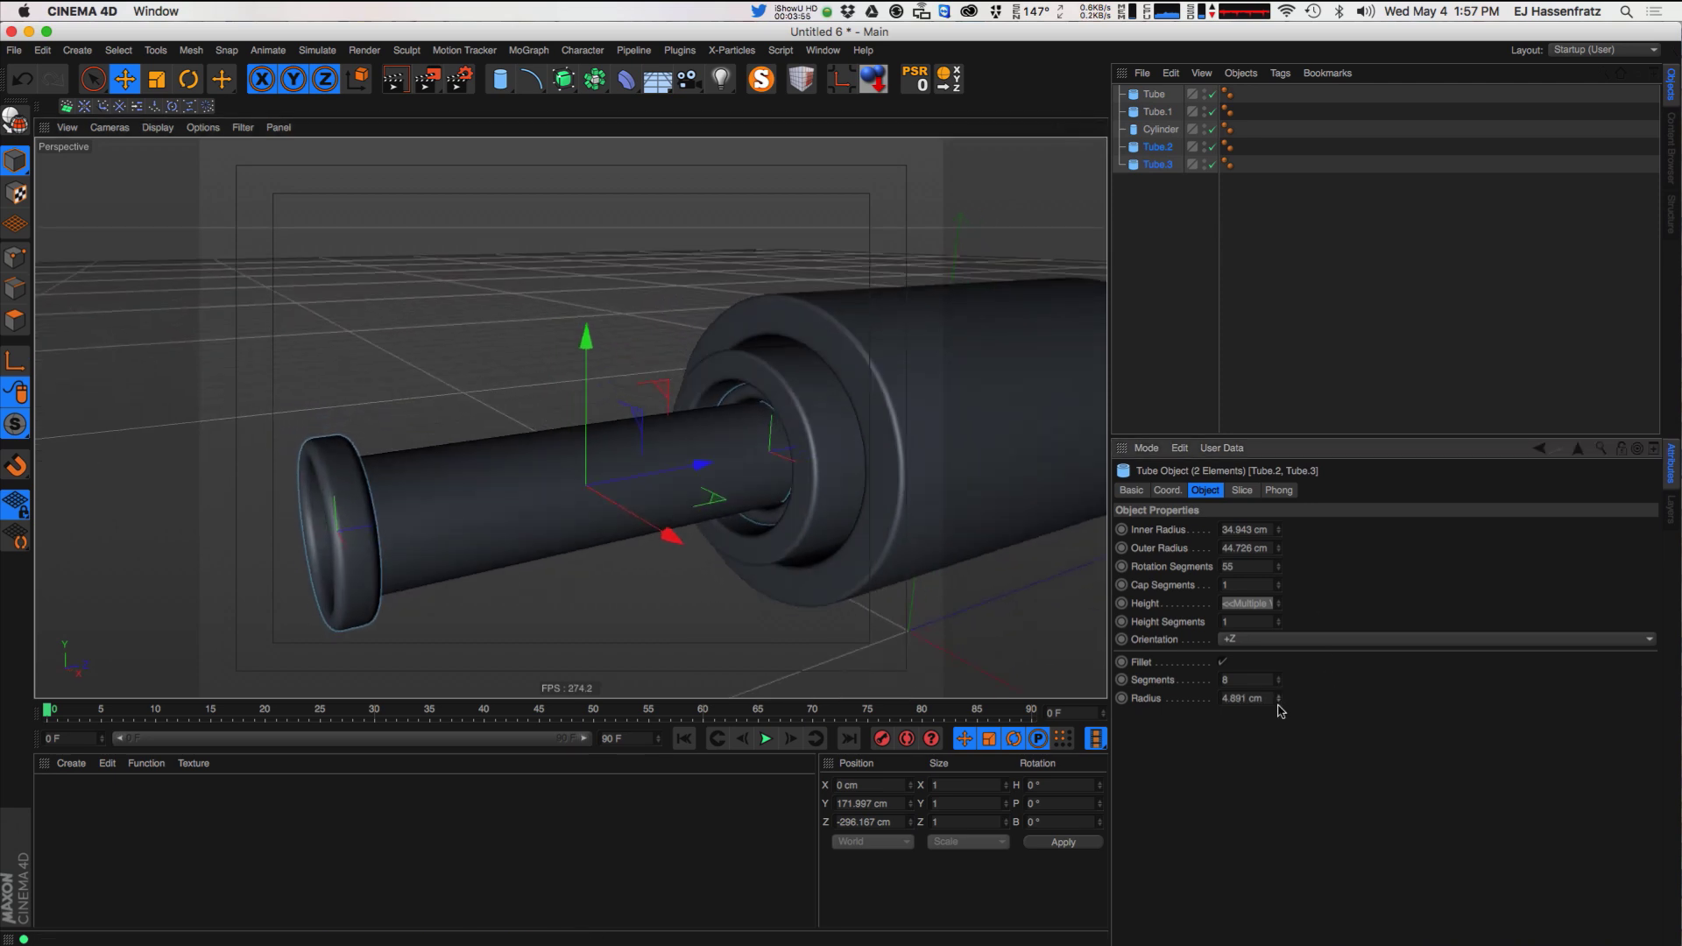
left_click(1270, 701)
type("3")
key("Return")
left_click_drag(296, 487, 577, 495, "alt")
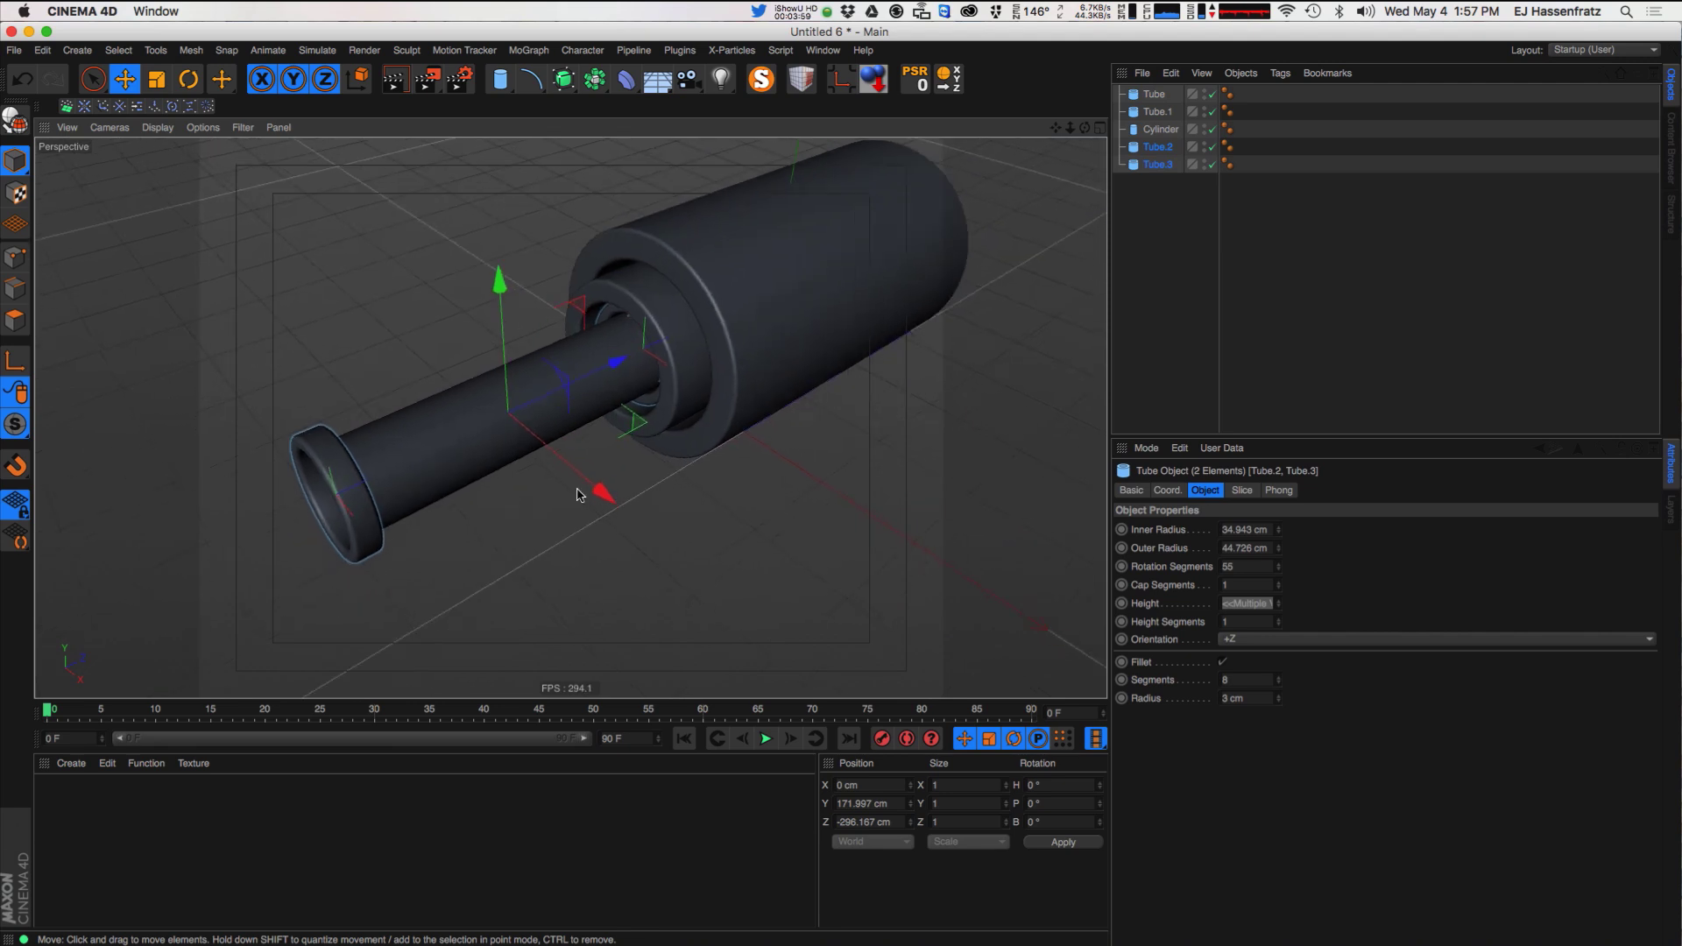
left_click(1275, 701)
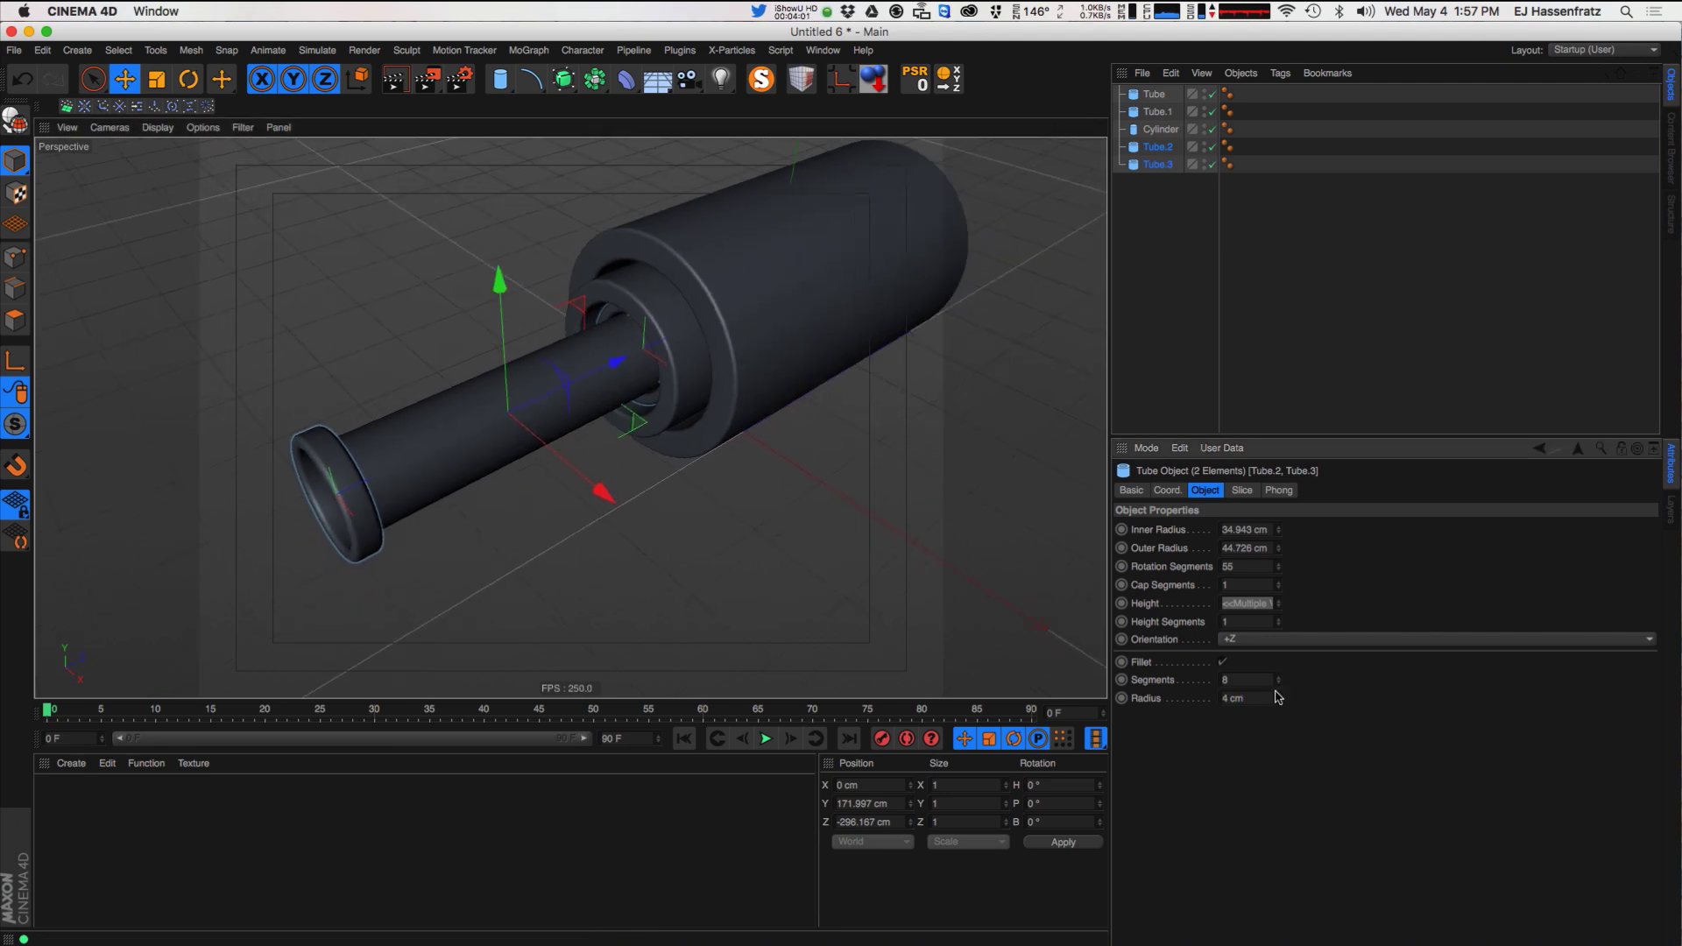
left_click(1332, 399)
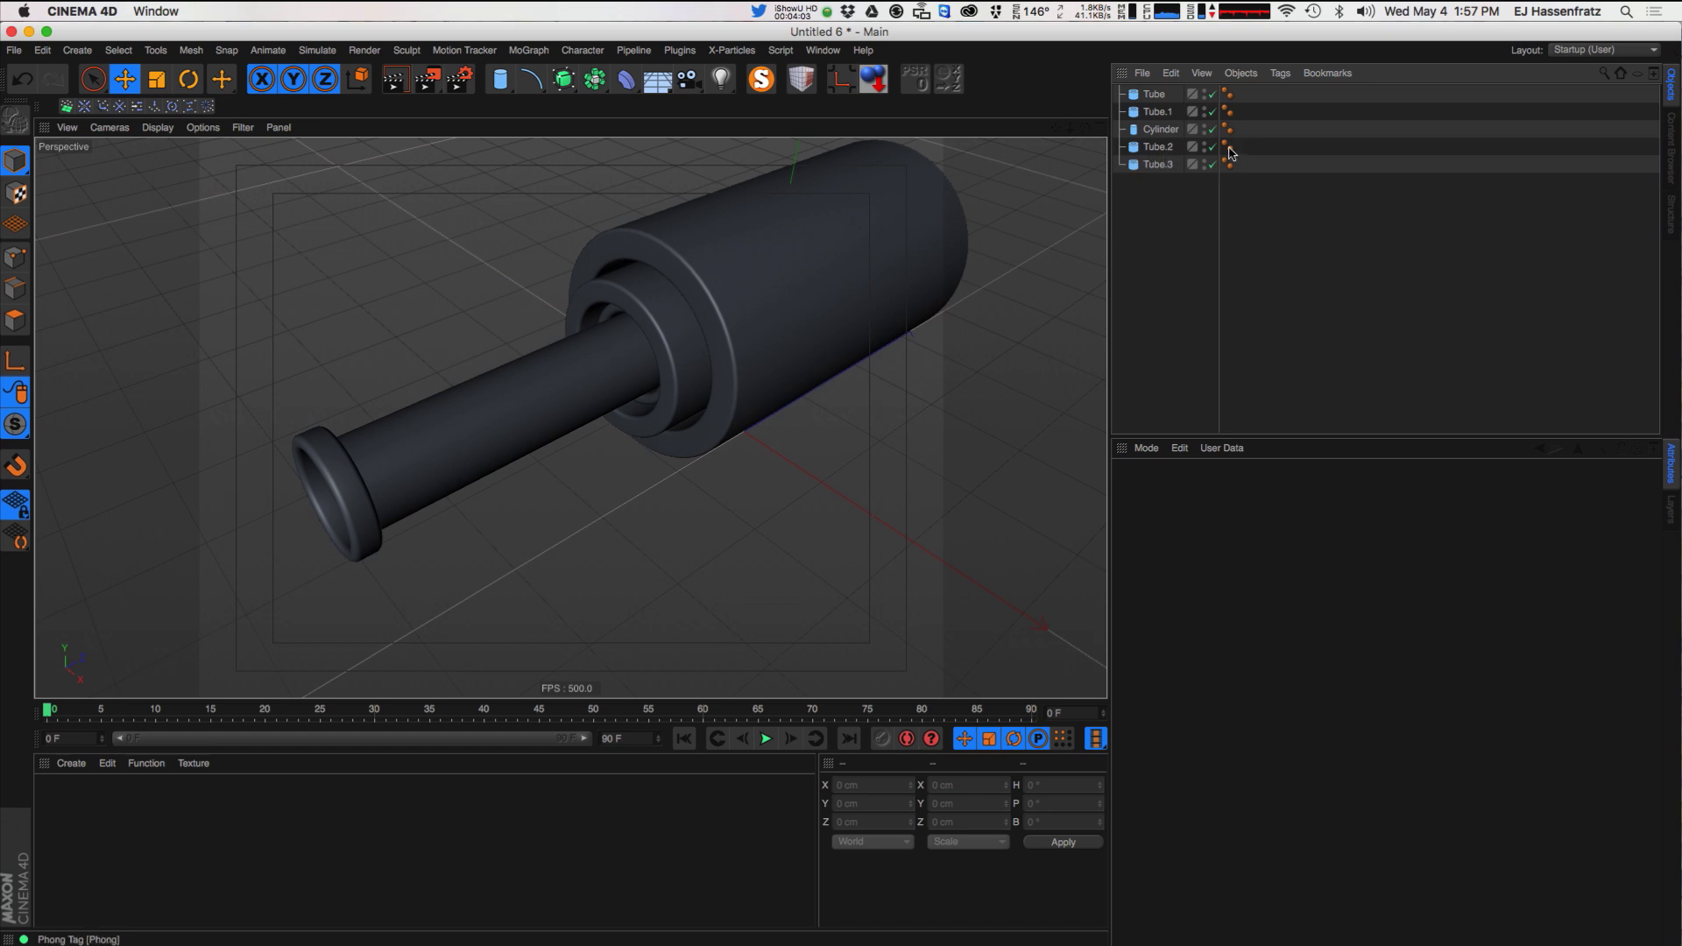
- Group the cylinder and its two small rings, and name the group Glass Bendy Tube
left_click_drag(1177, 164, 1154, 134)
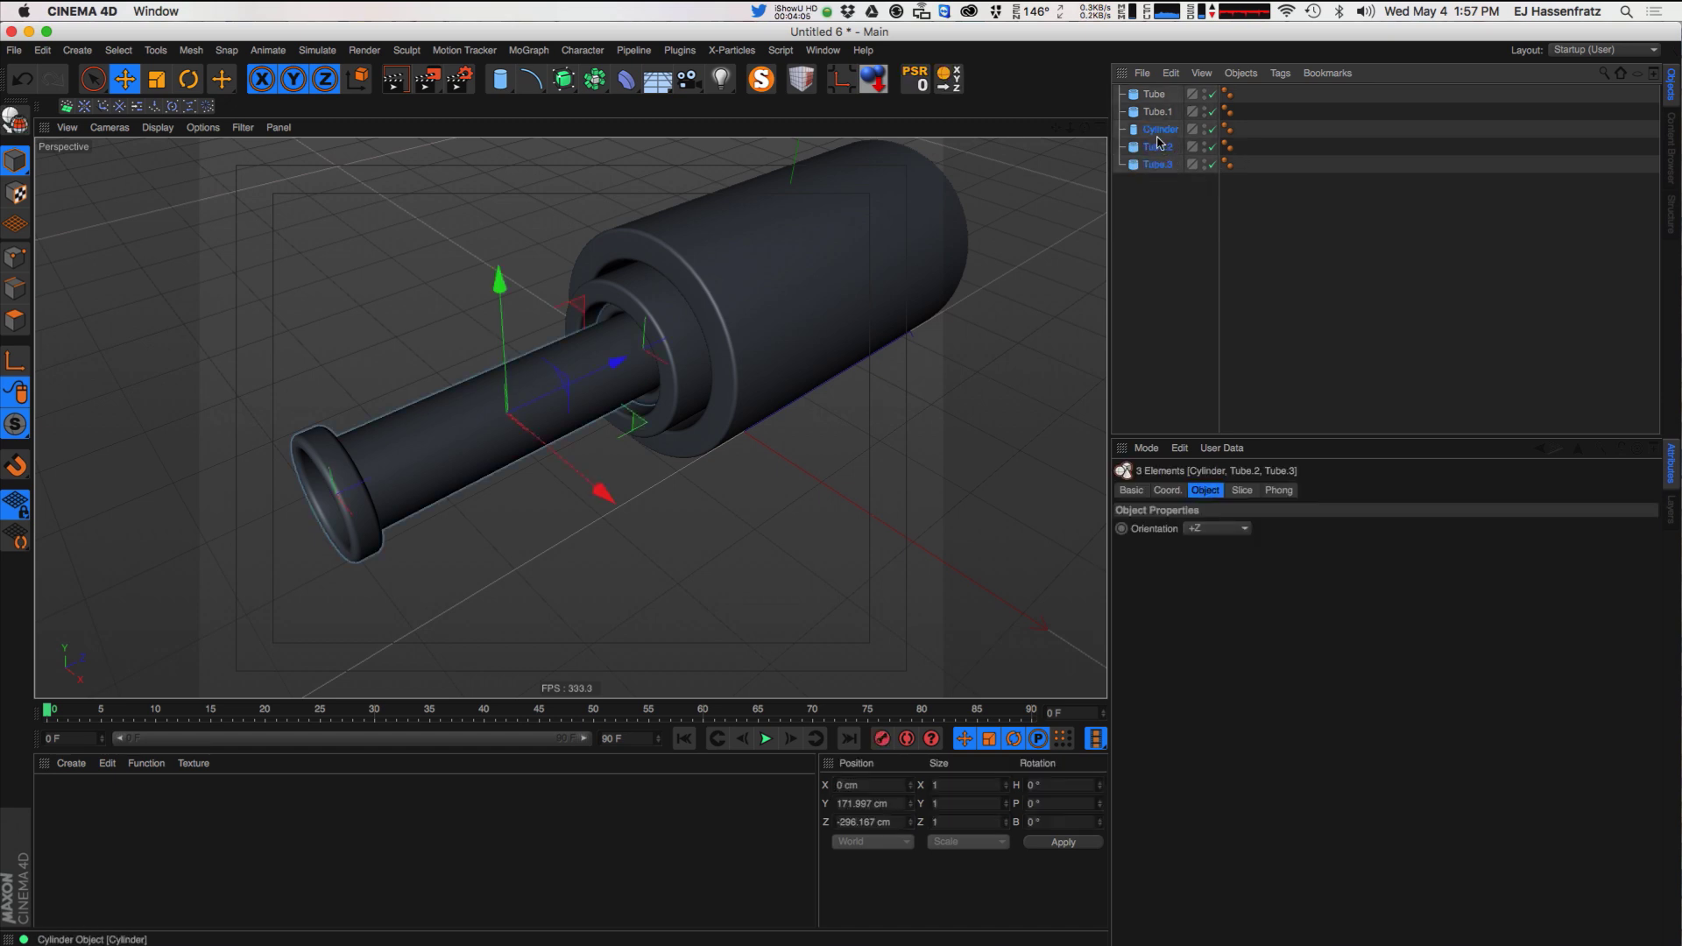
right_click(1159, 133)
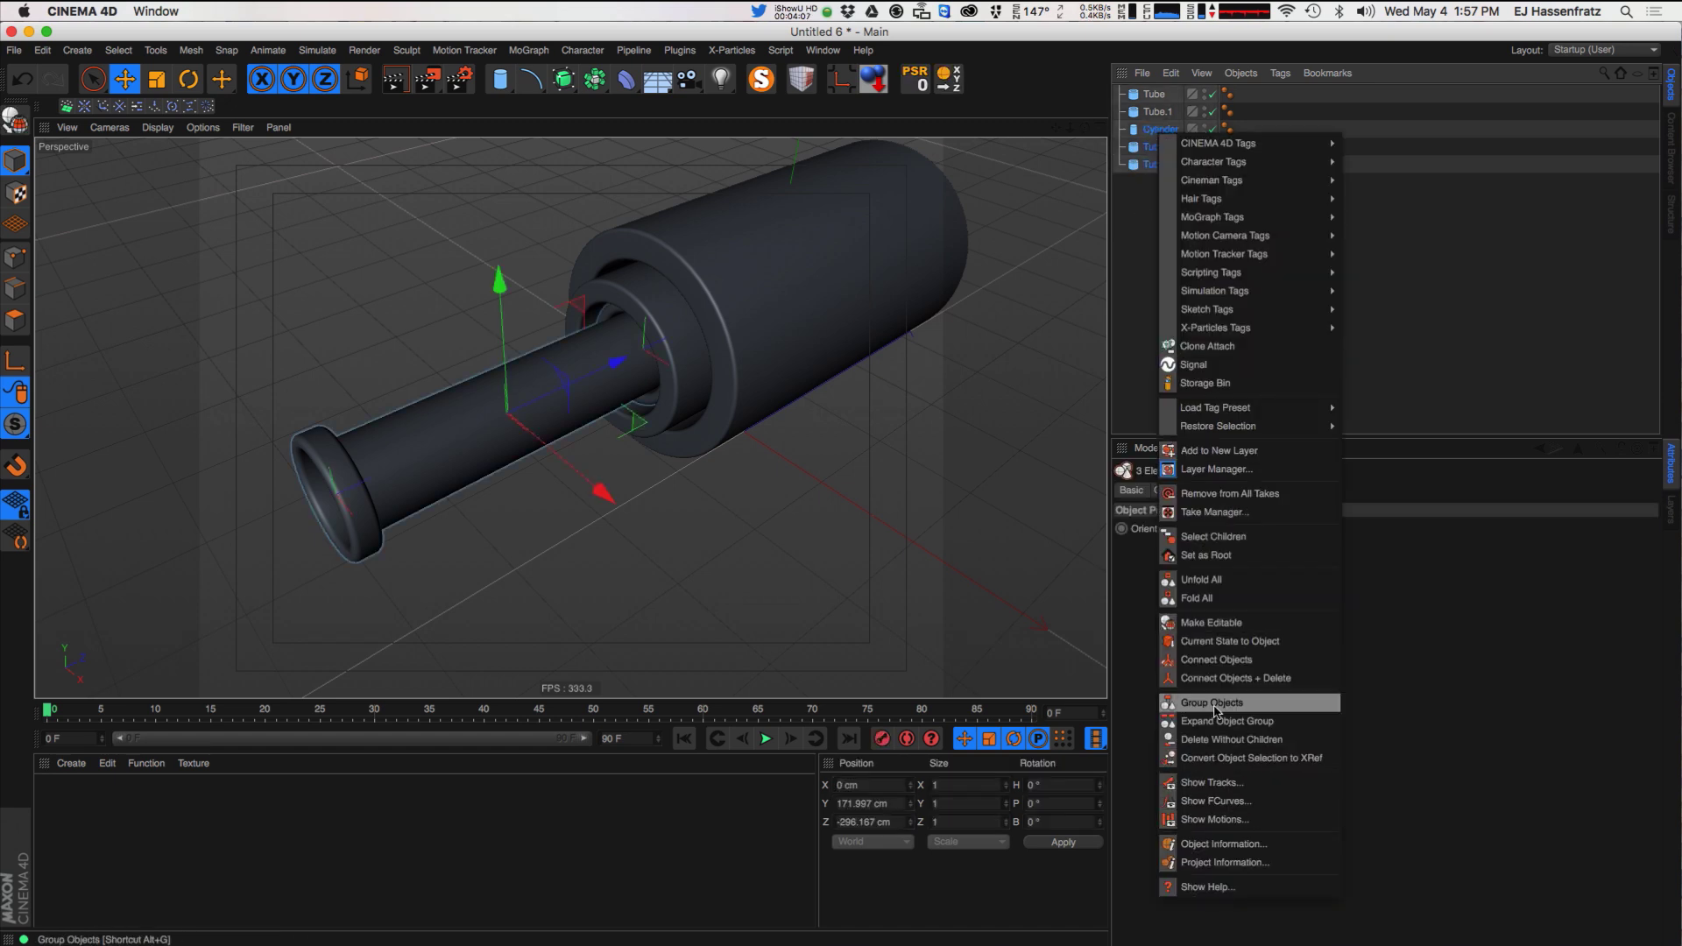
left_click(1225, 703)
left_click(1120, 130)
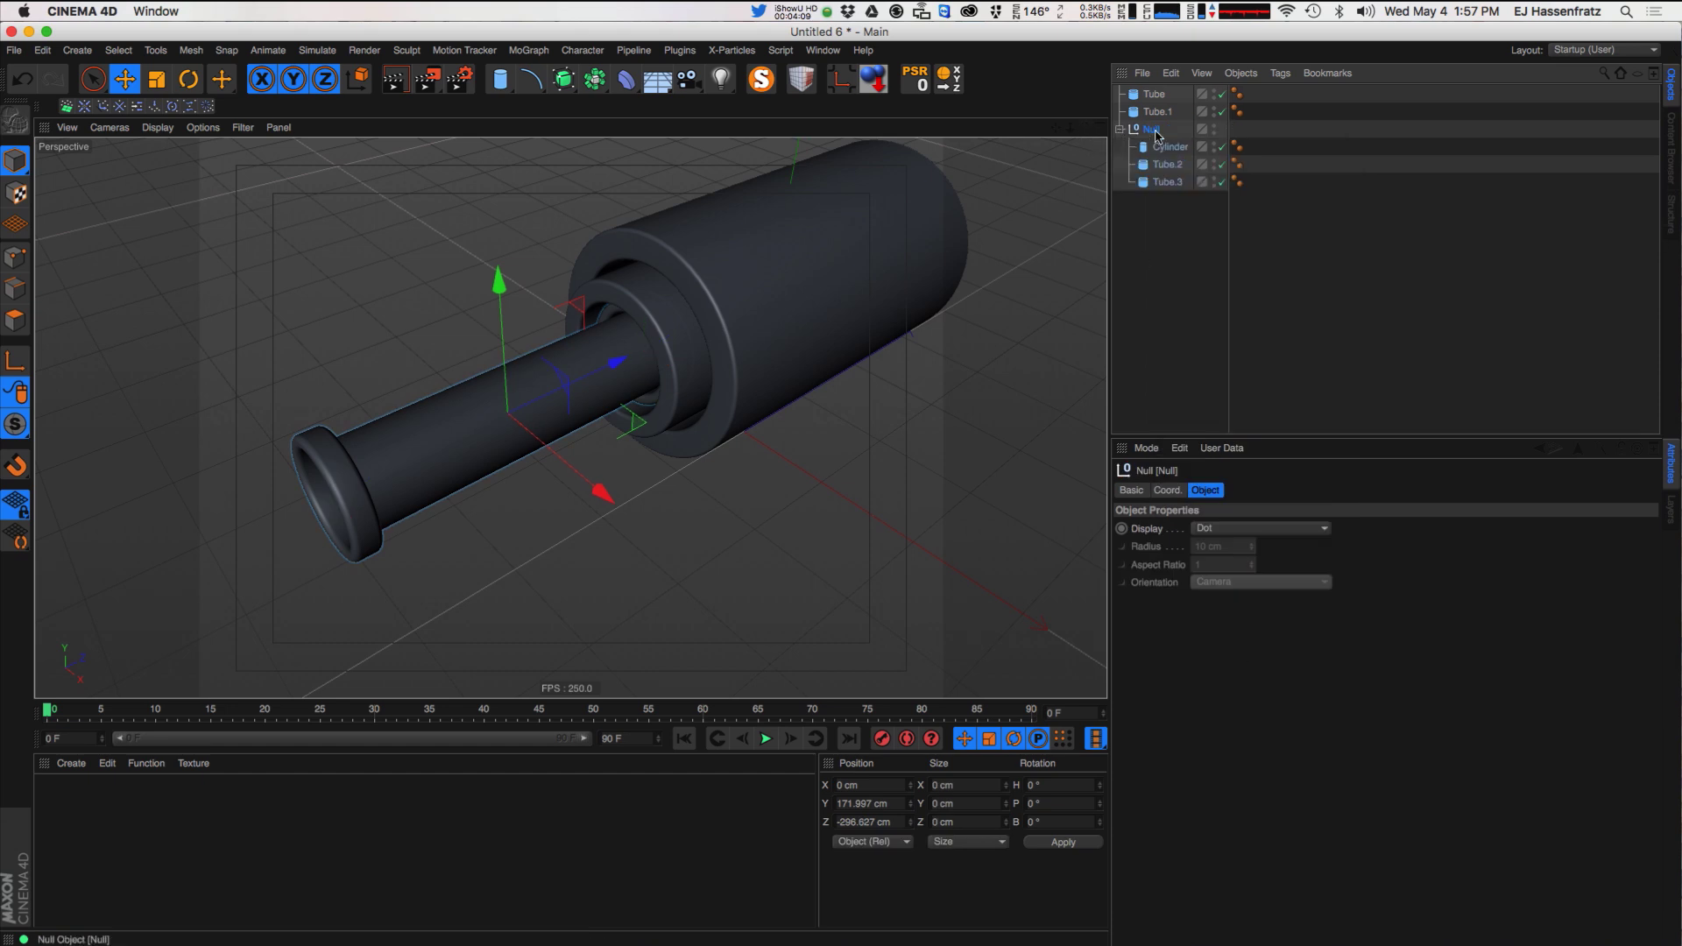
double_click(1146, 133)
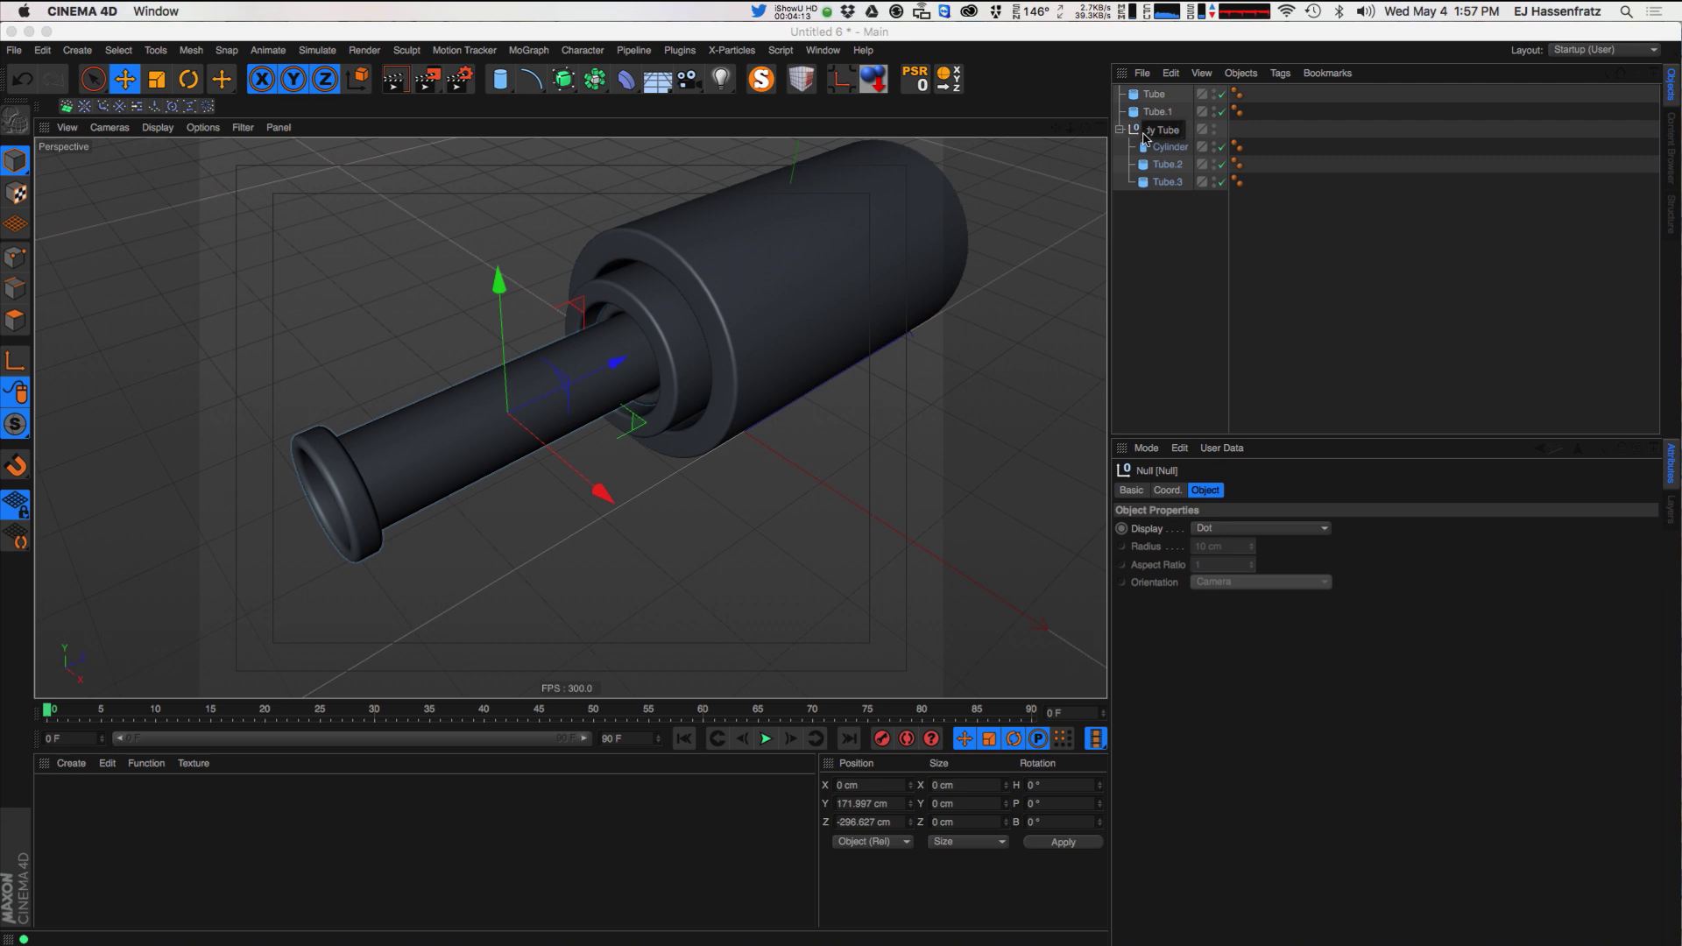
key("Return")
- Add a Bend deformer as the first child of the Glass Bendy Tube group and fit it to the parent
left_click_drag(621, 84, 711, 98)
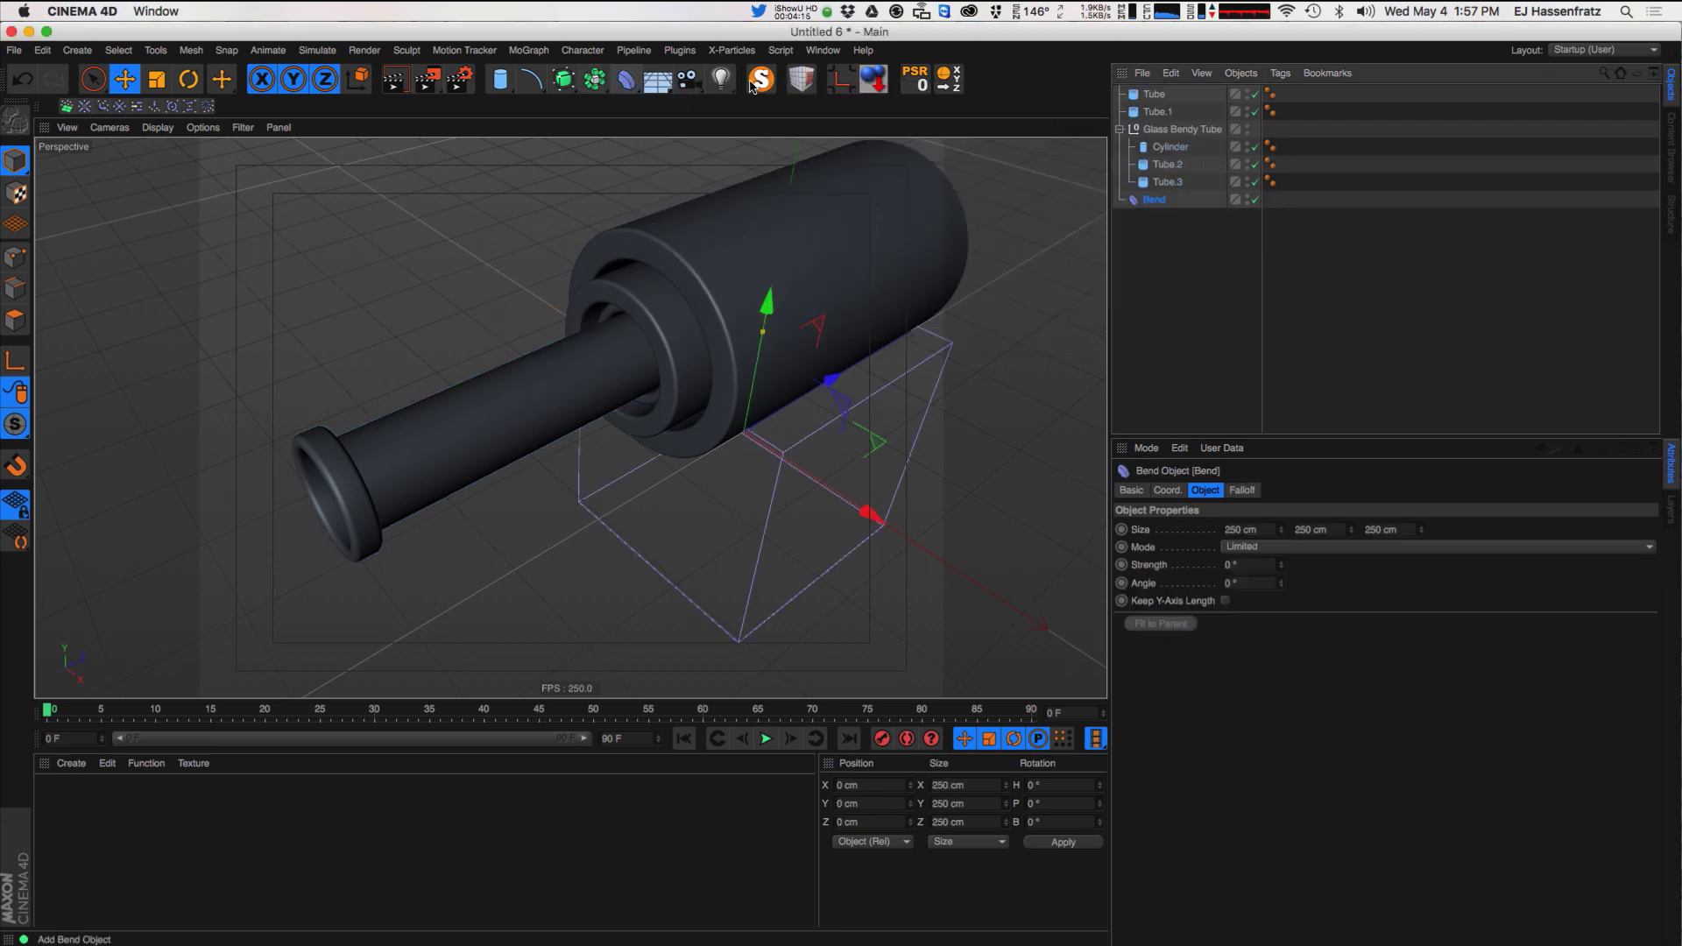
left_click_drag(1160, 152, 1200, 141)
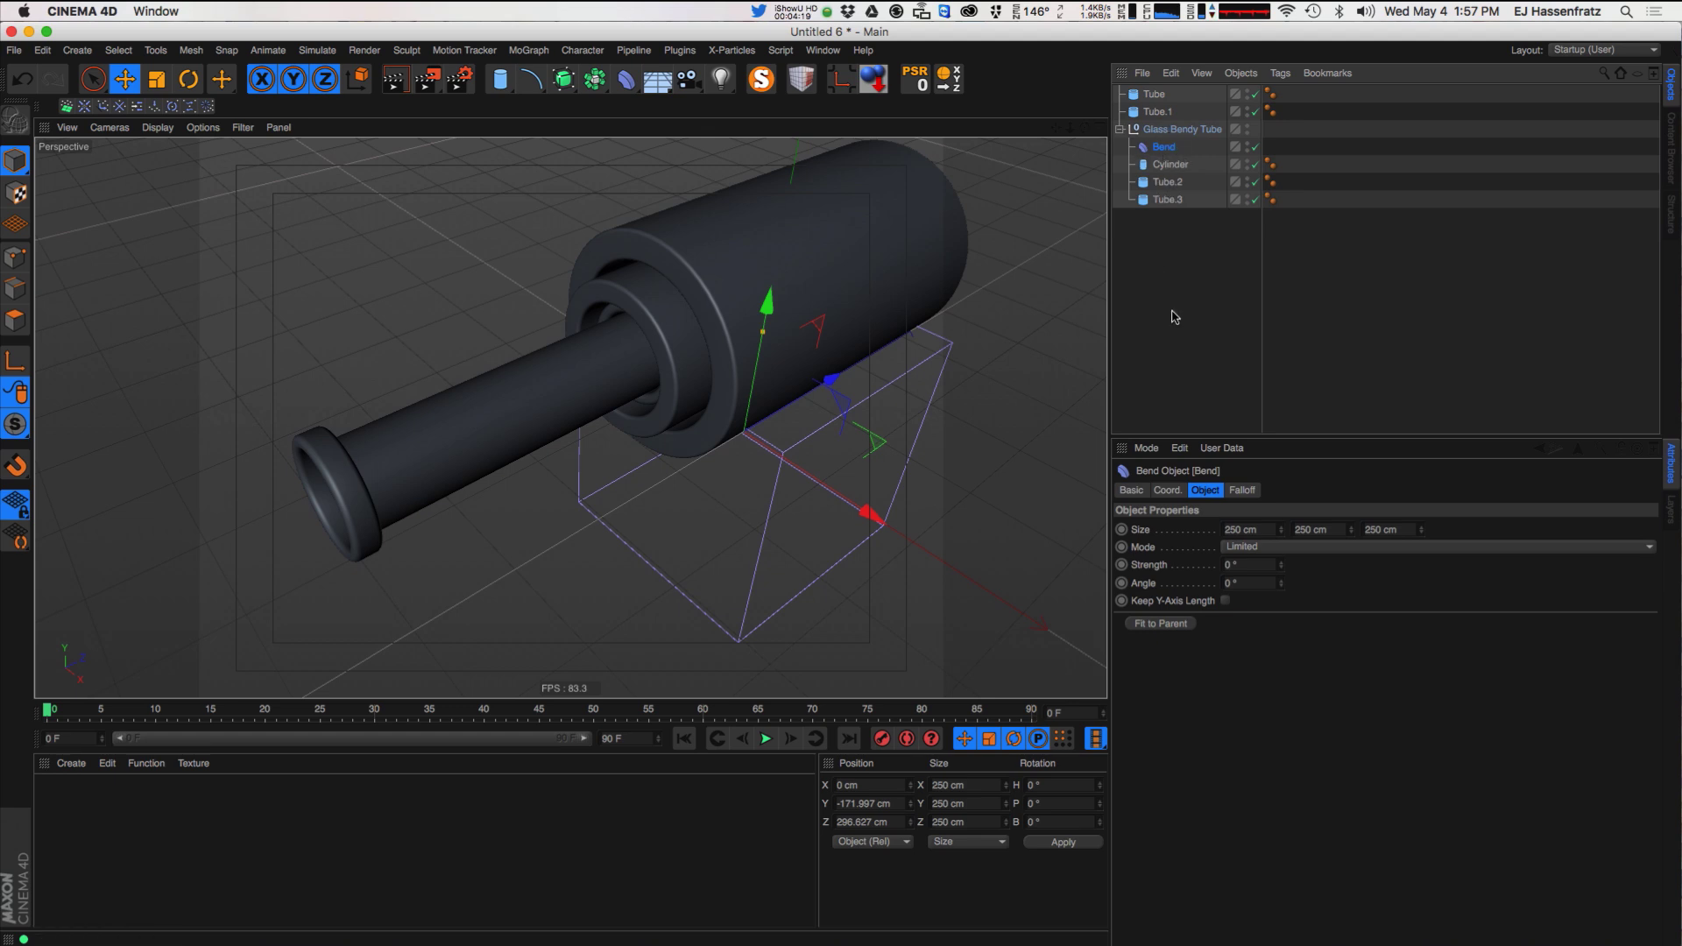
left_click(1174, 624)
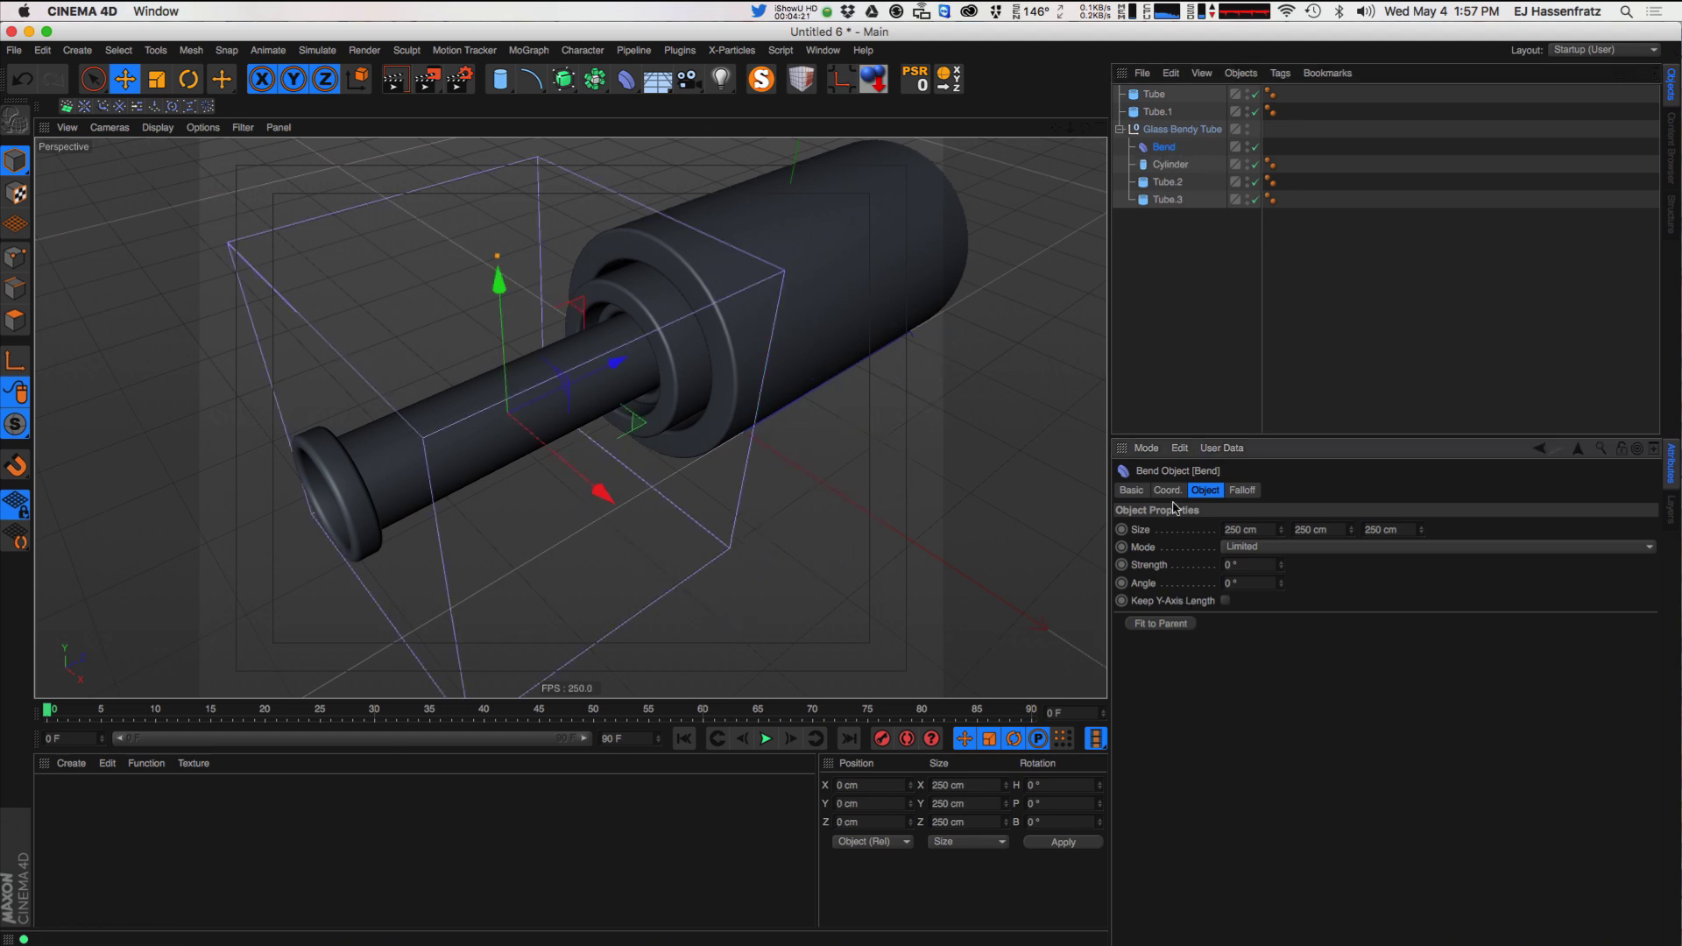
- Try bending the tube with the Bend deformer in its default orientation, and undo the strength change
left_click_drag(575, 363, 569, 306, "alt")
right_click_drag(569, 306, 496, 456, "alt")
left_click_drag(485, 459, 507, 414, "alt")
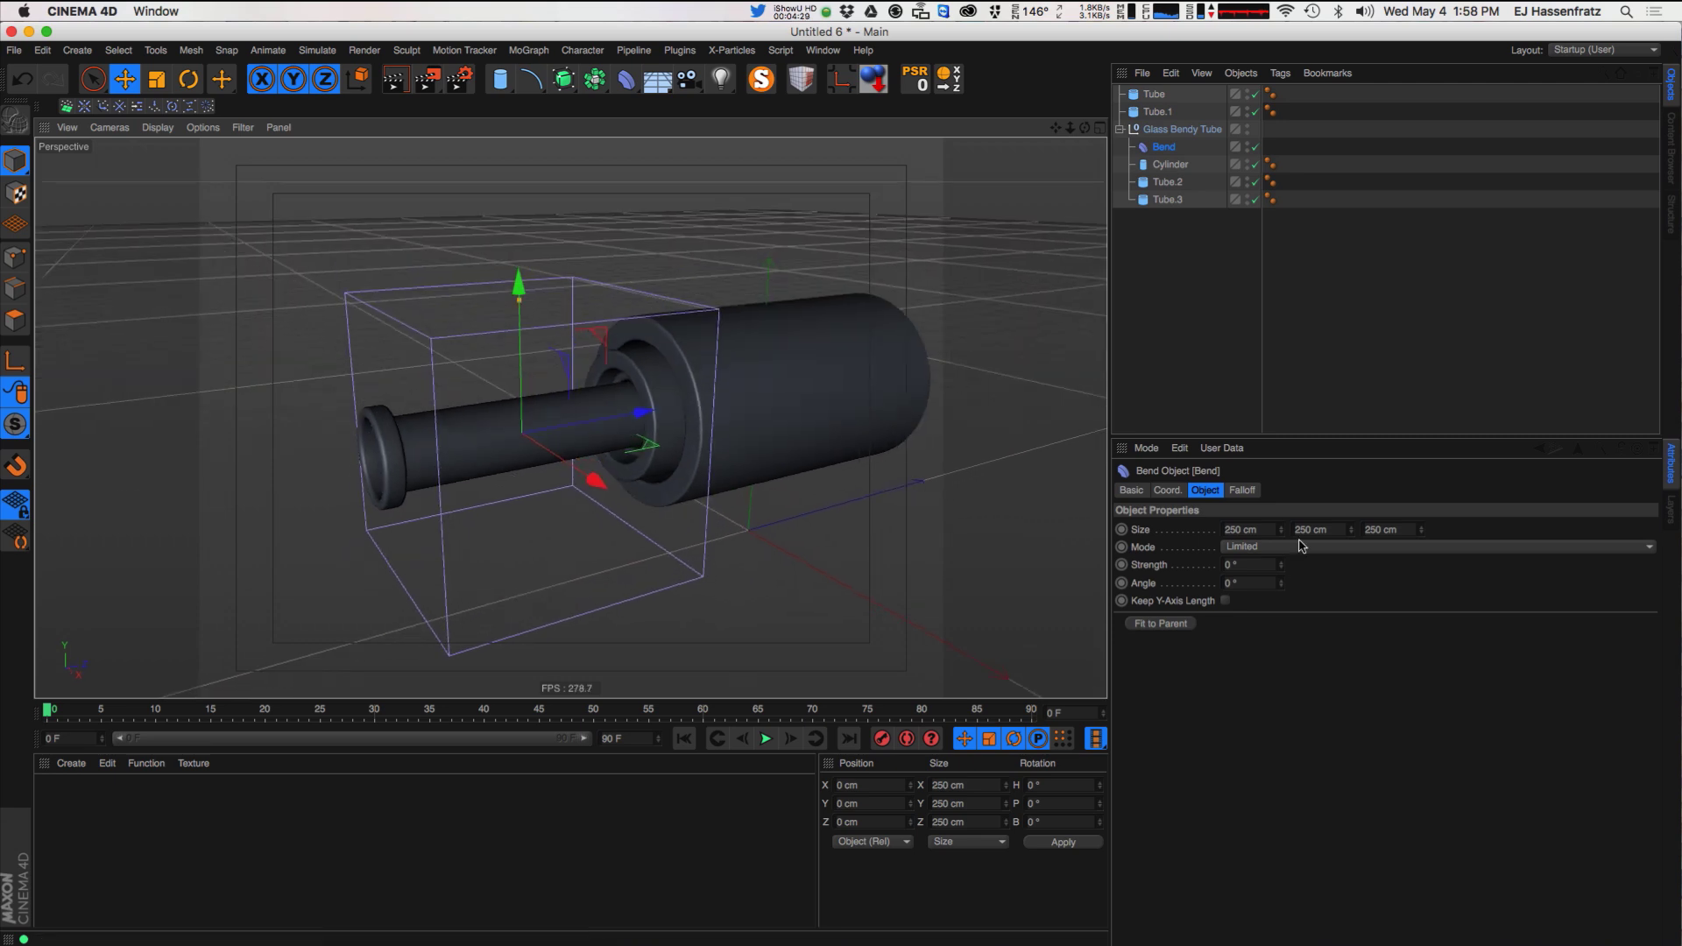
left_click(1170, 625)
left_click_drag(1278, 568, 1298, 463)
key("super+z")
- Rotate the Bend deformer to a bank of 90° and a heading of -90° so it aligns with the tube's length
key("r")
left_click_drag(554, 385, 554, 527)
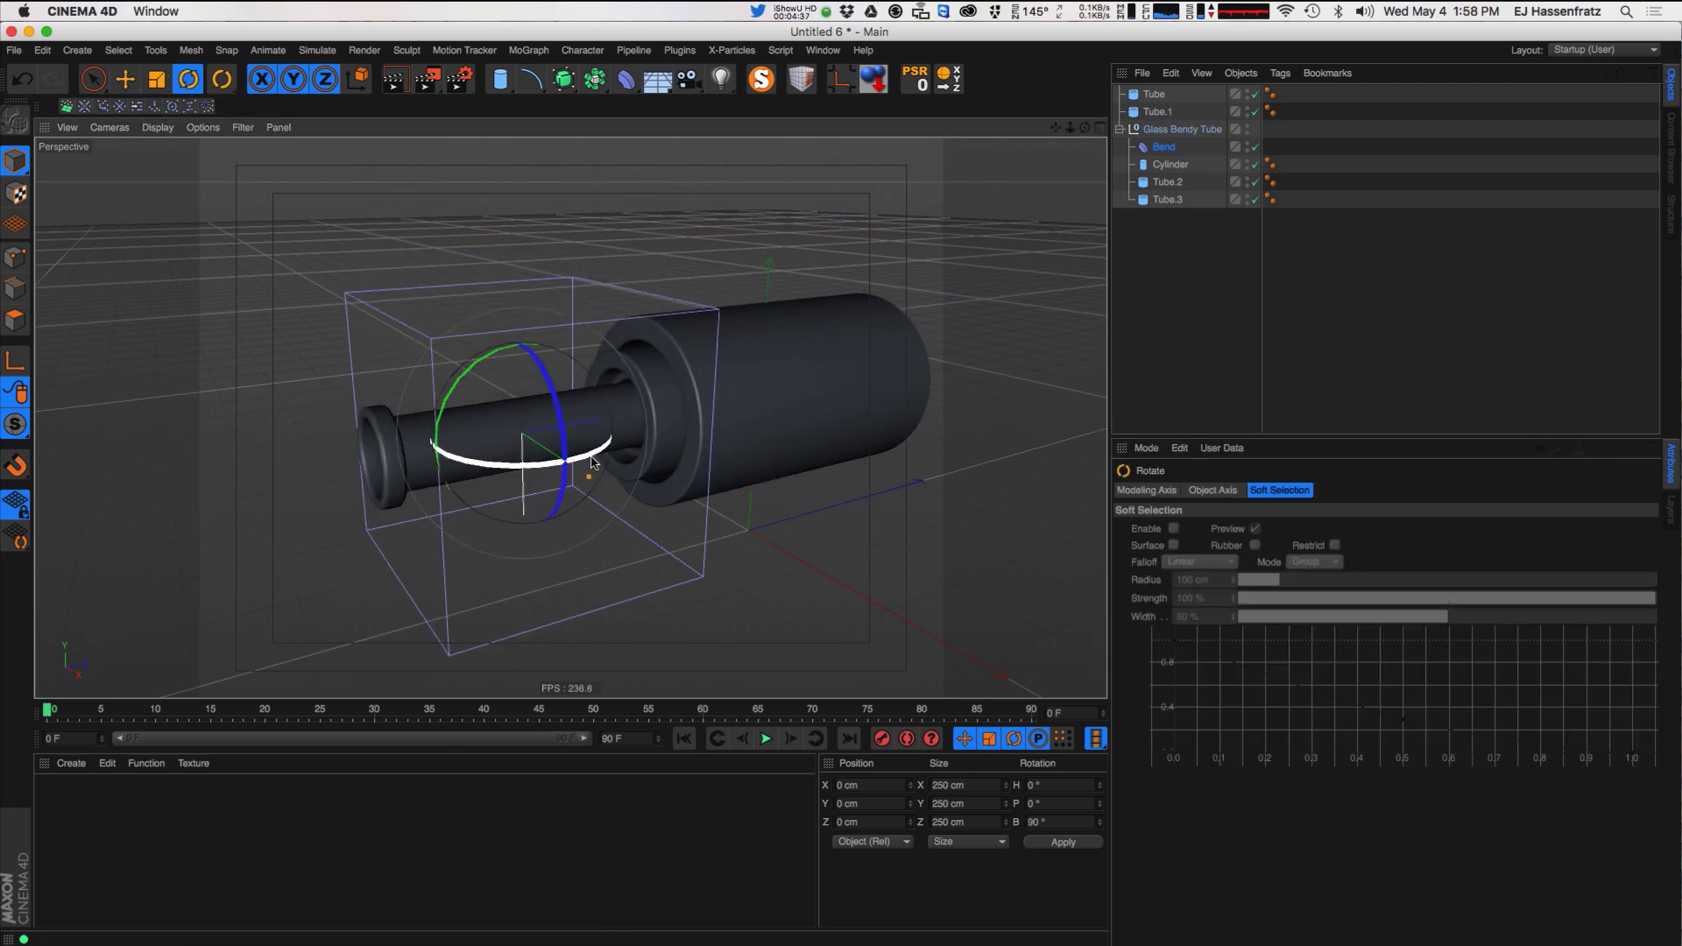
left_click_drag(596, 452, 446, 465)
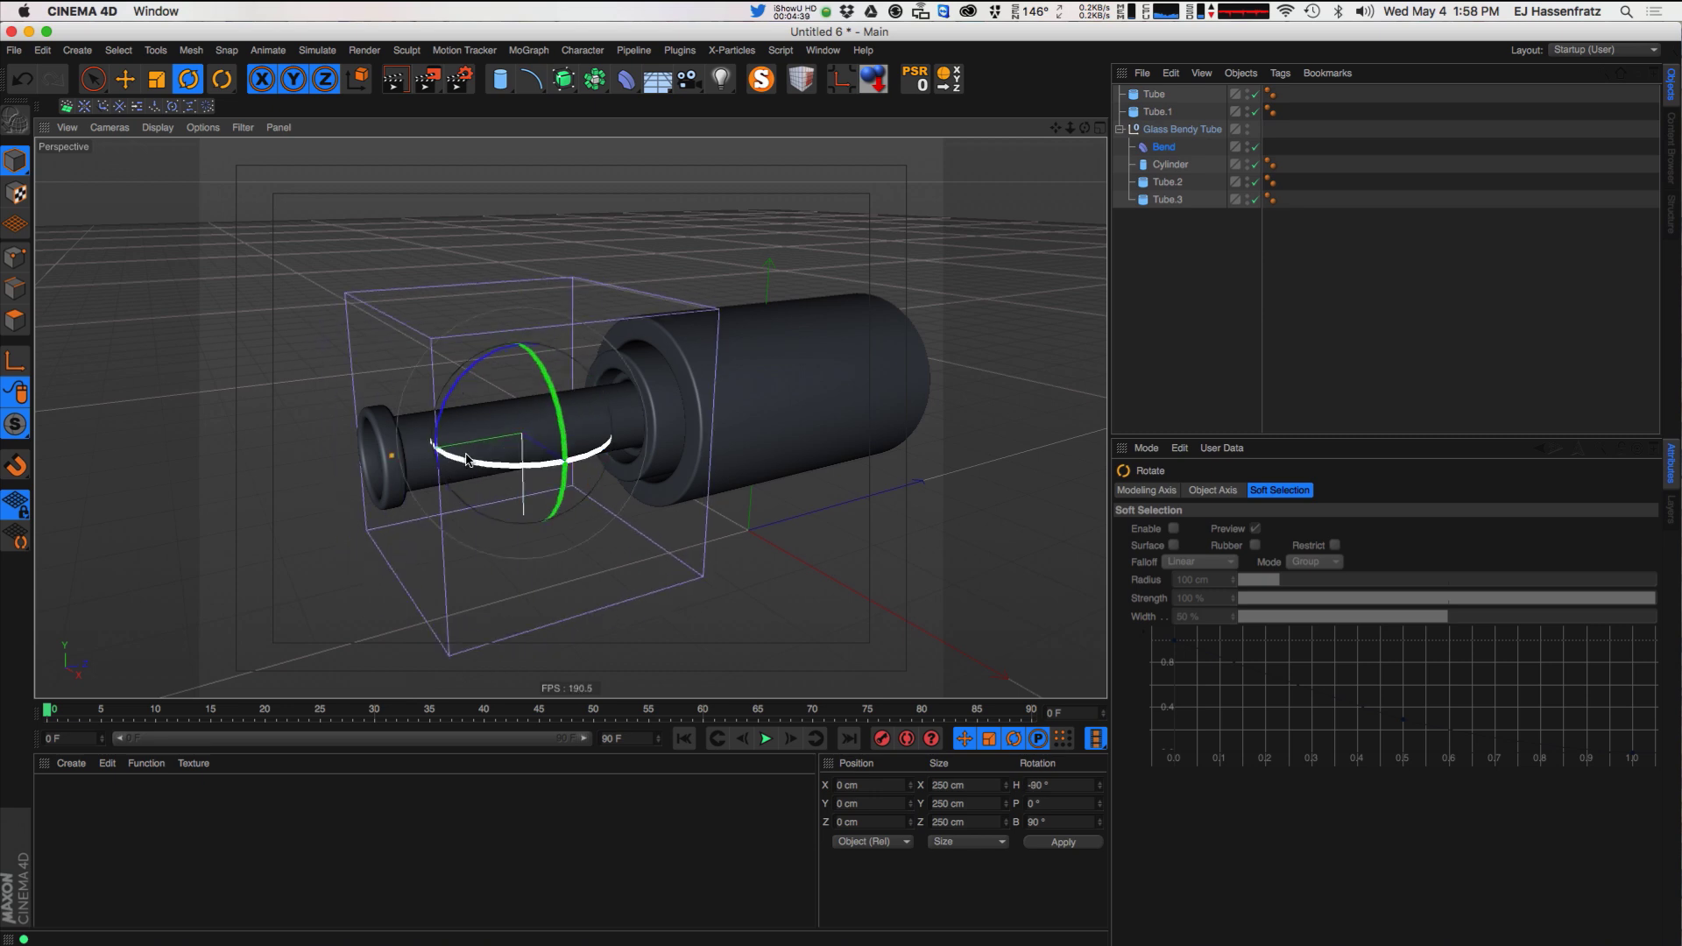
- Fit the rotated Bend deformer to its parent again and set its strength to about 97° to curve the tube downward
left_click(1158, 149)
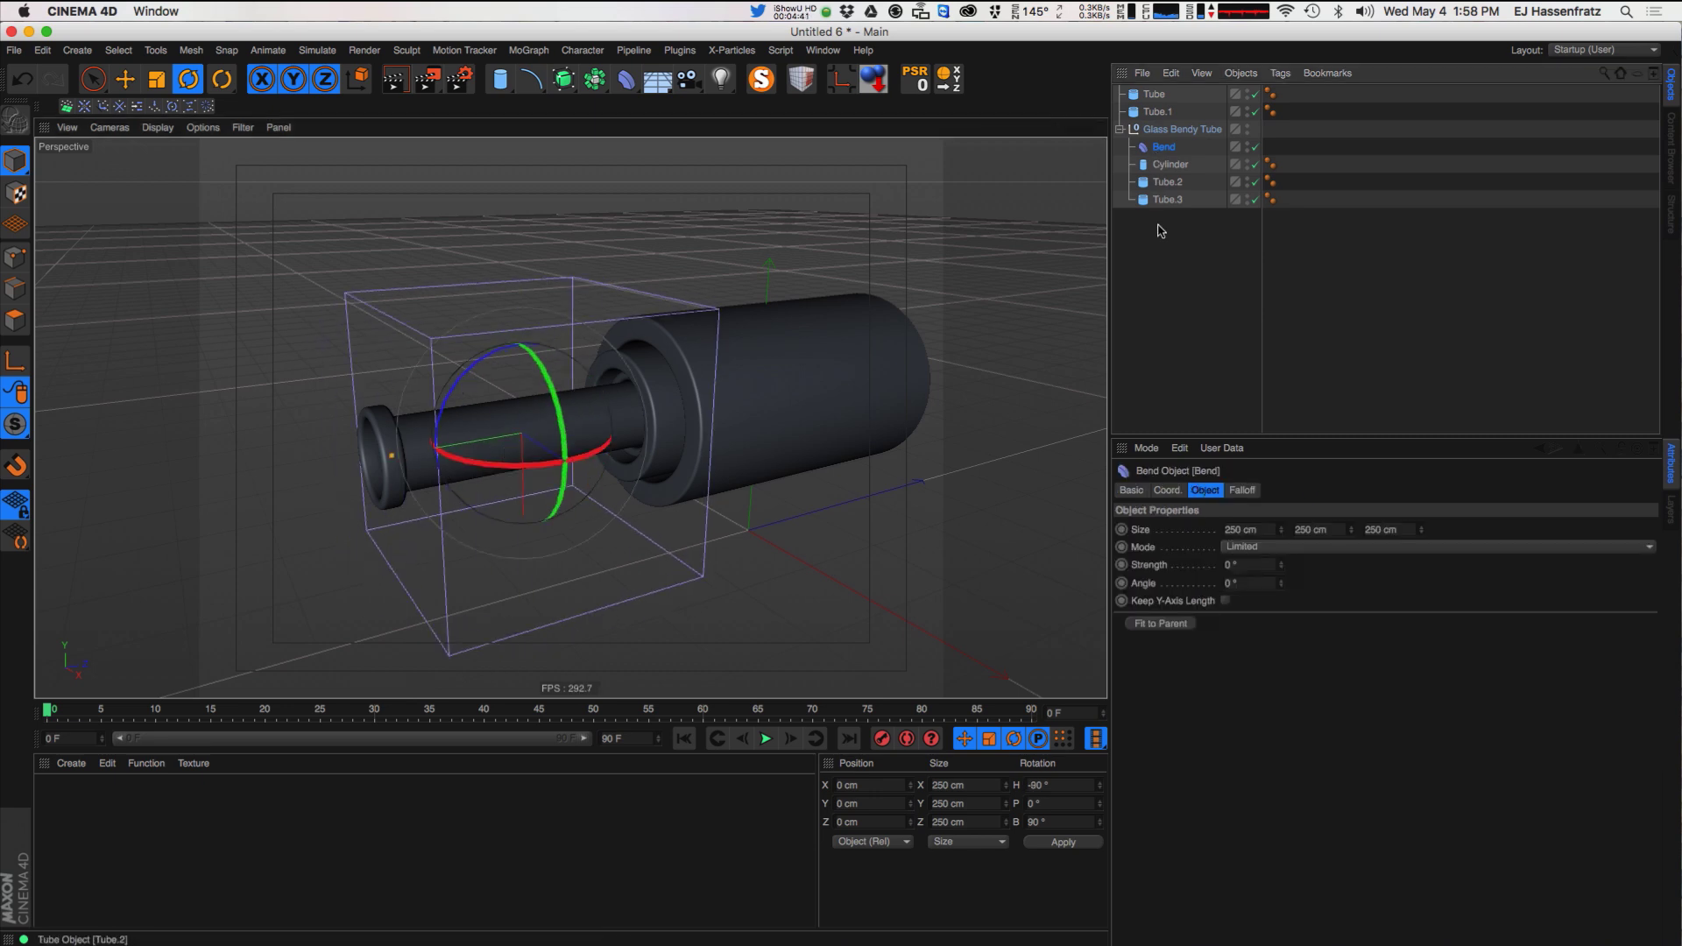
left_click(1172, 621)
left_click_drag(1279, 567, 1252, 487)
left_click_drag(650, 508, 583, 528, "alt")
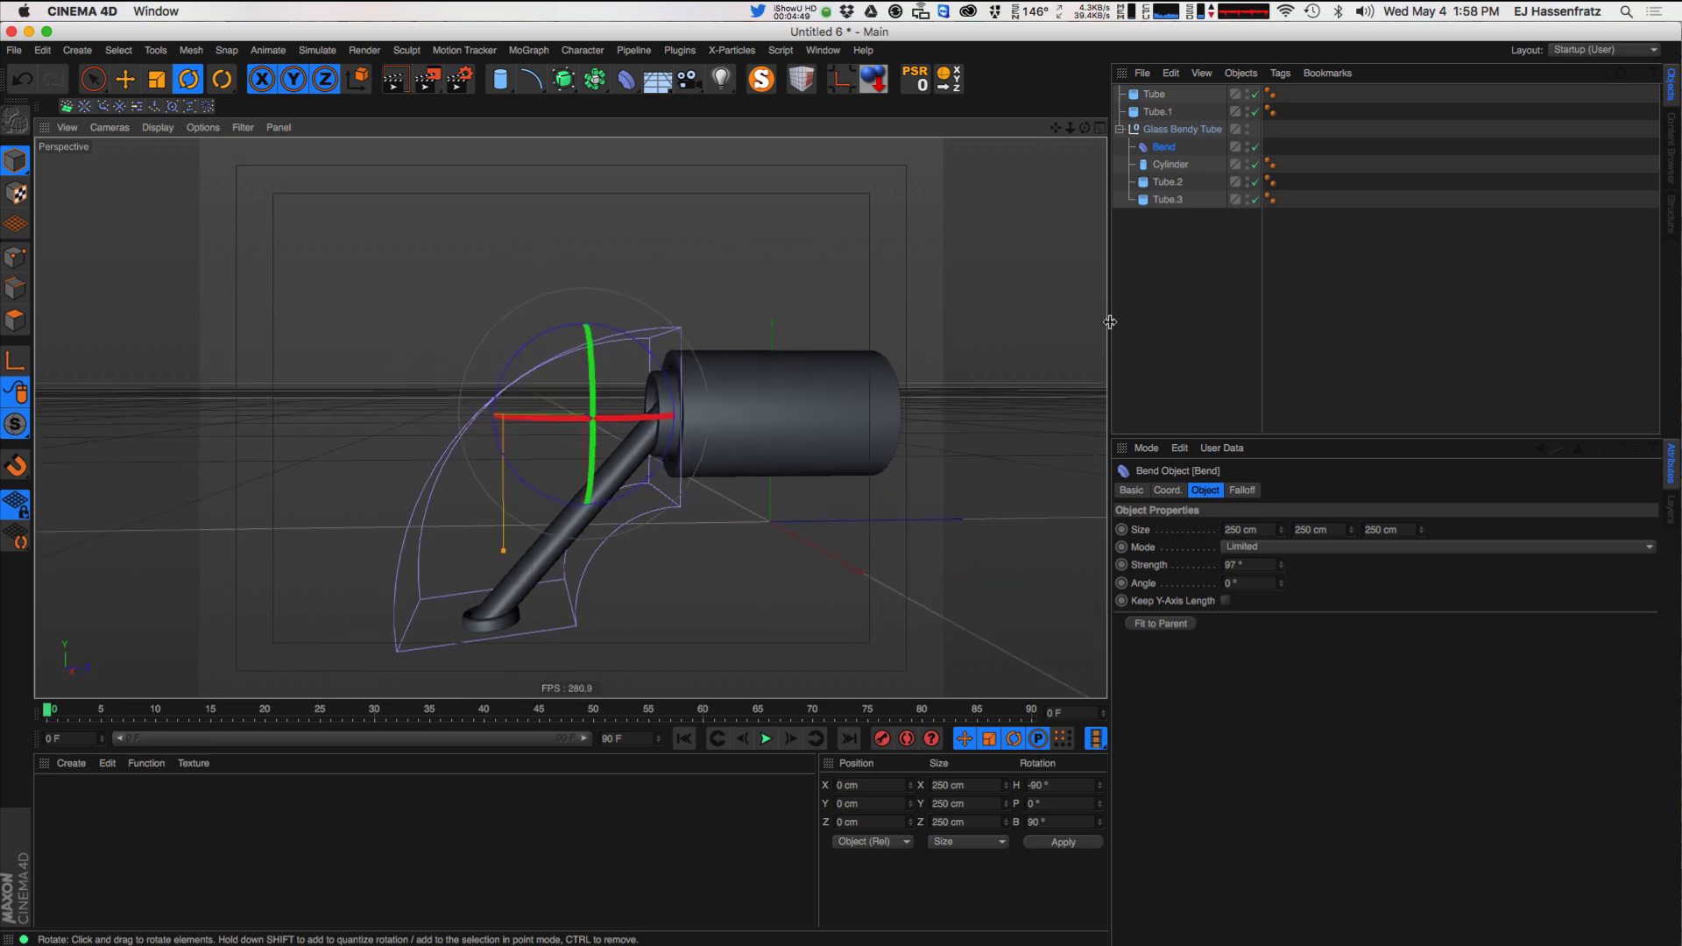
- Turn off the cylinder's caps and set its height segments to 22 so it bends smoothly
left_click(1170, 164)
left_click(1242, 490)
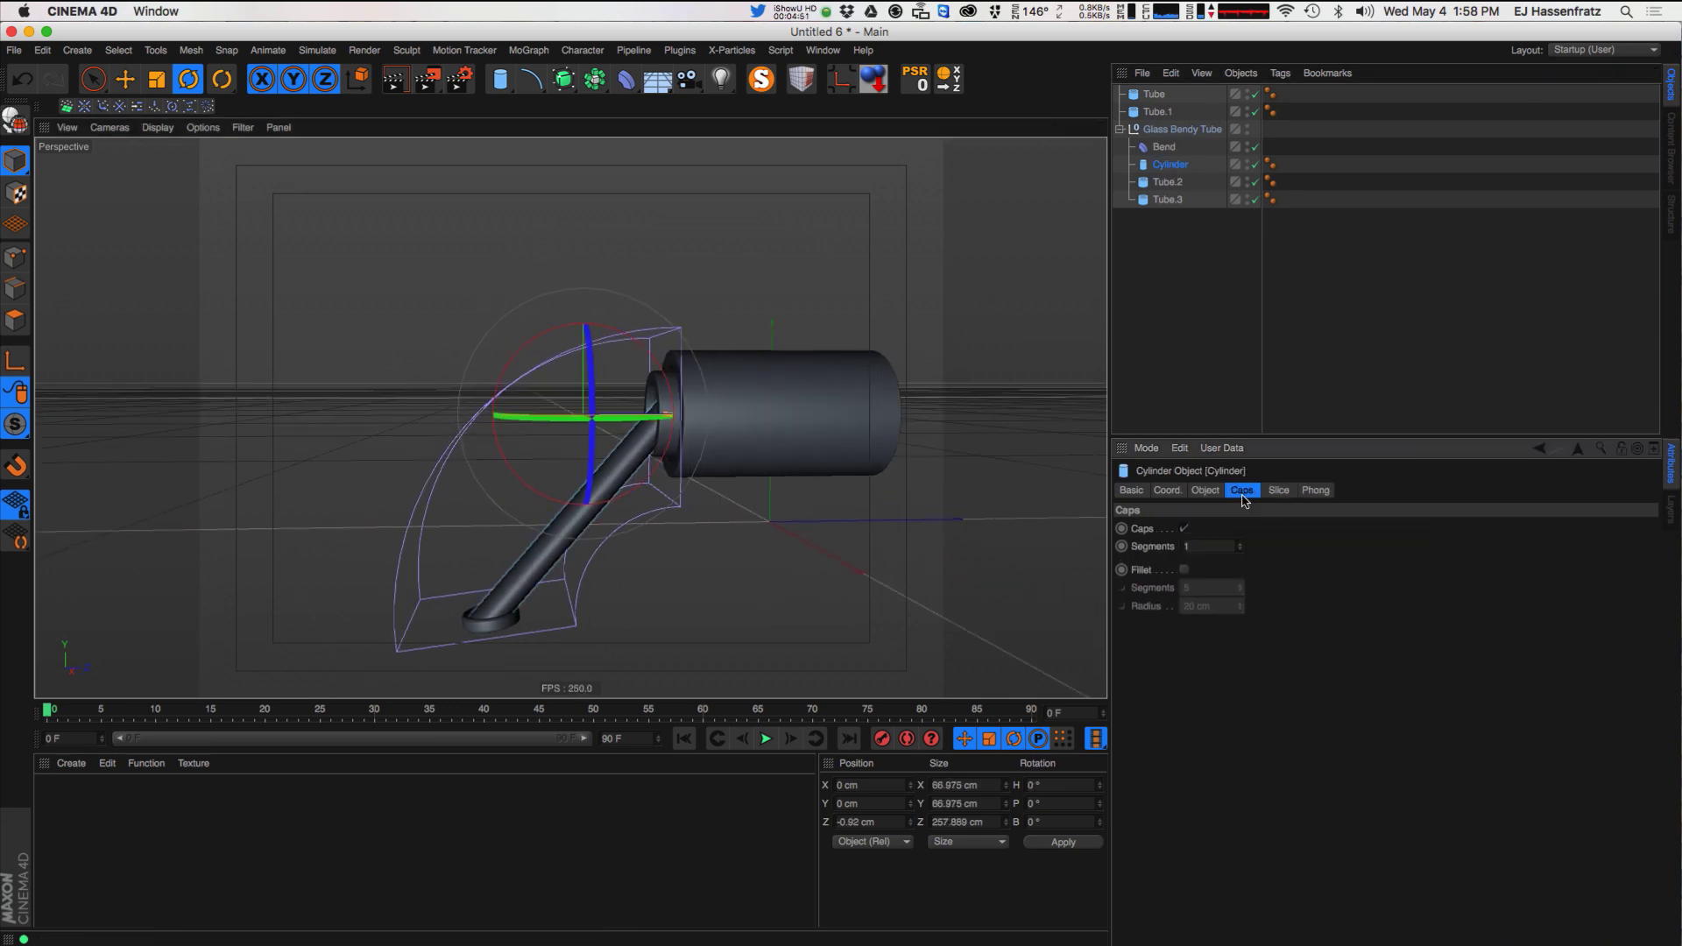
left_click(1184, 528)
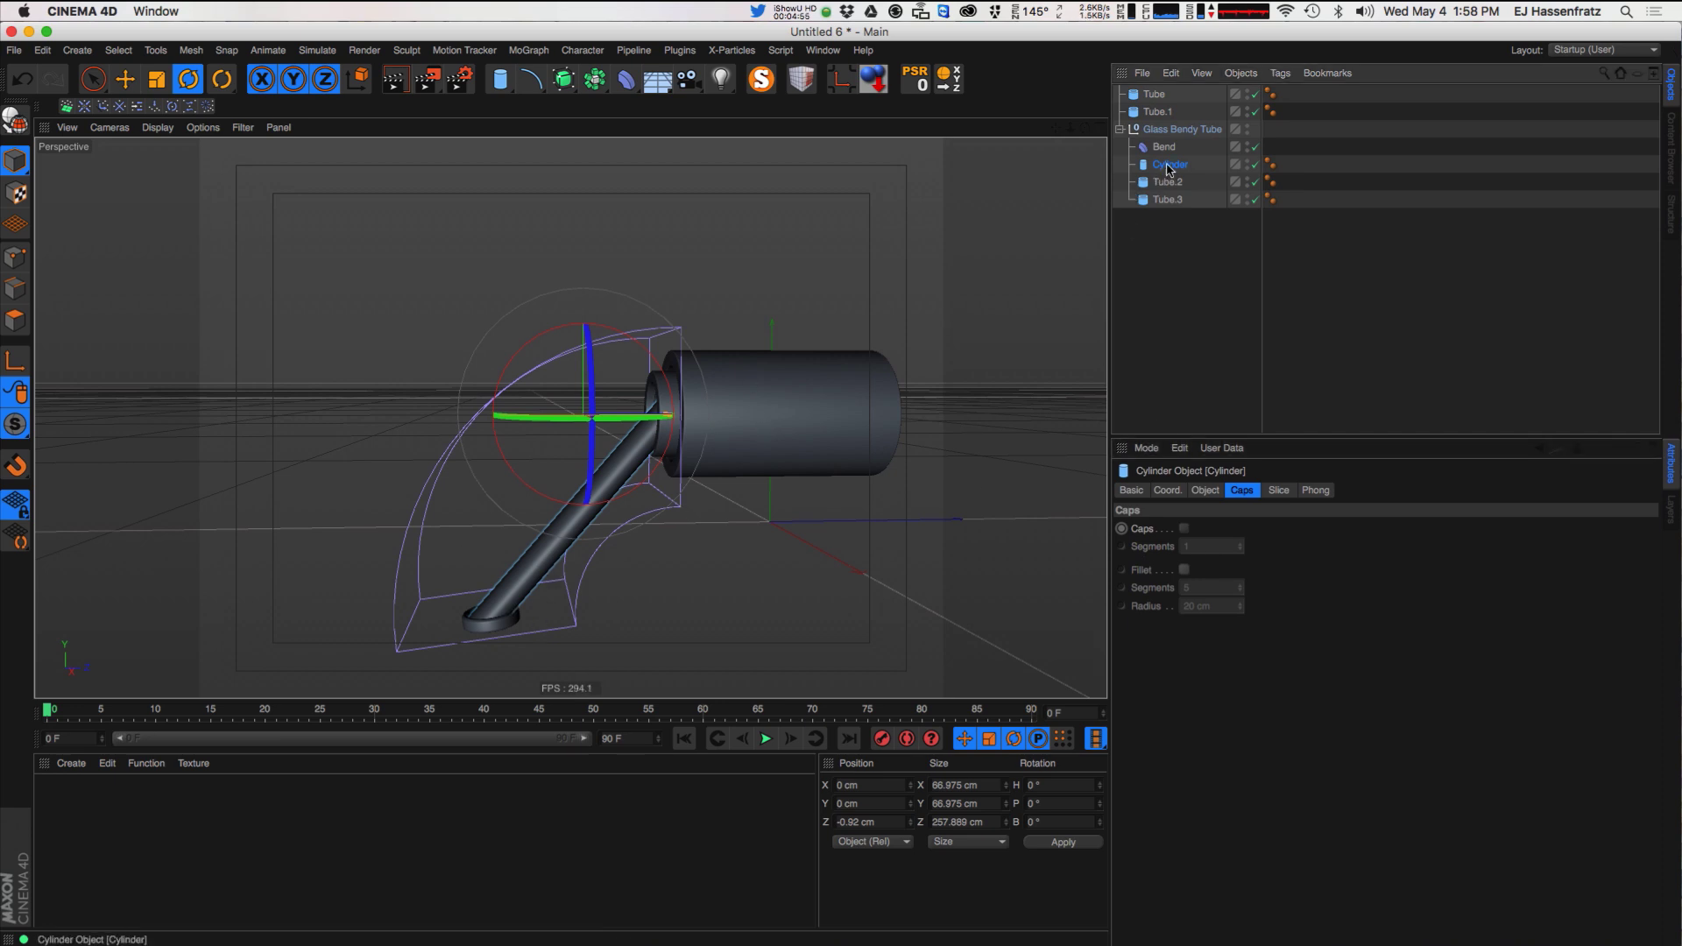
left_click(1204, 490)
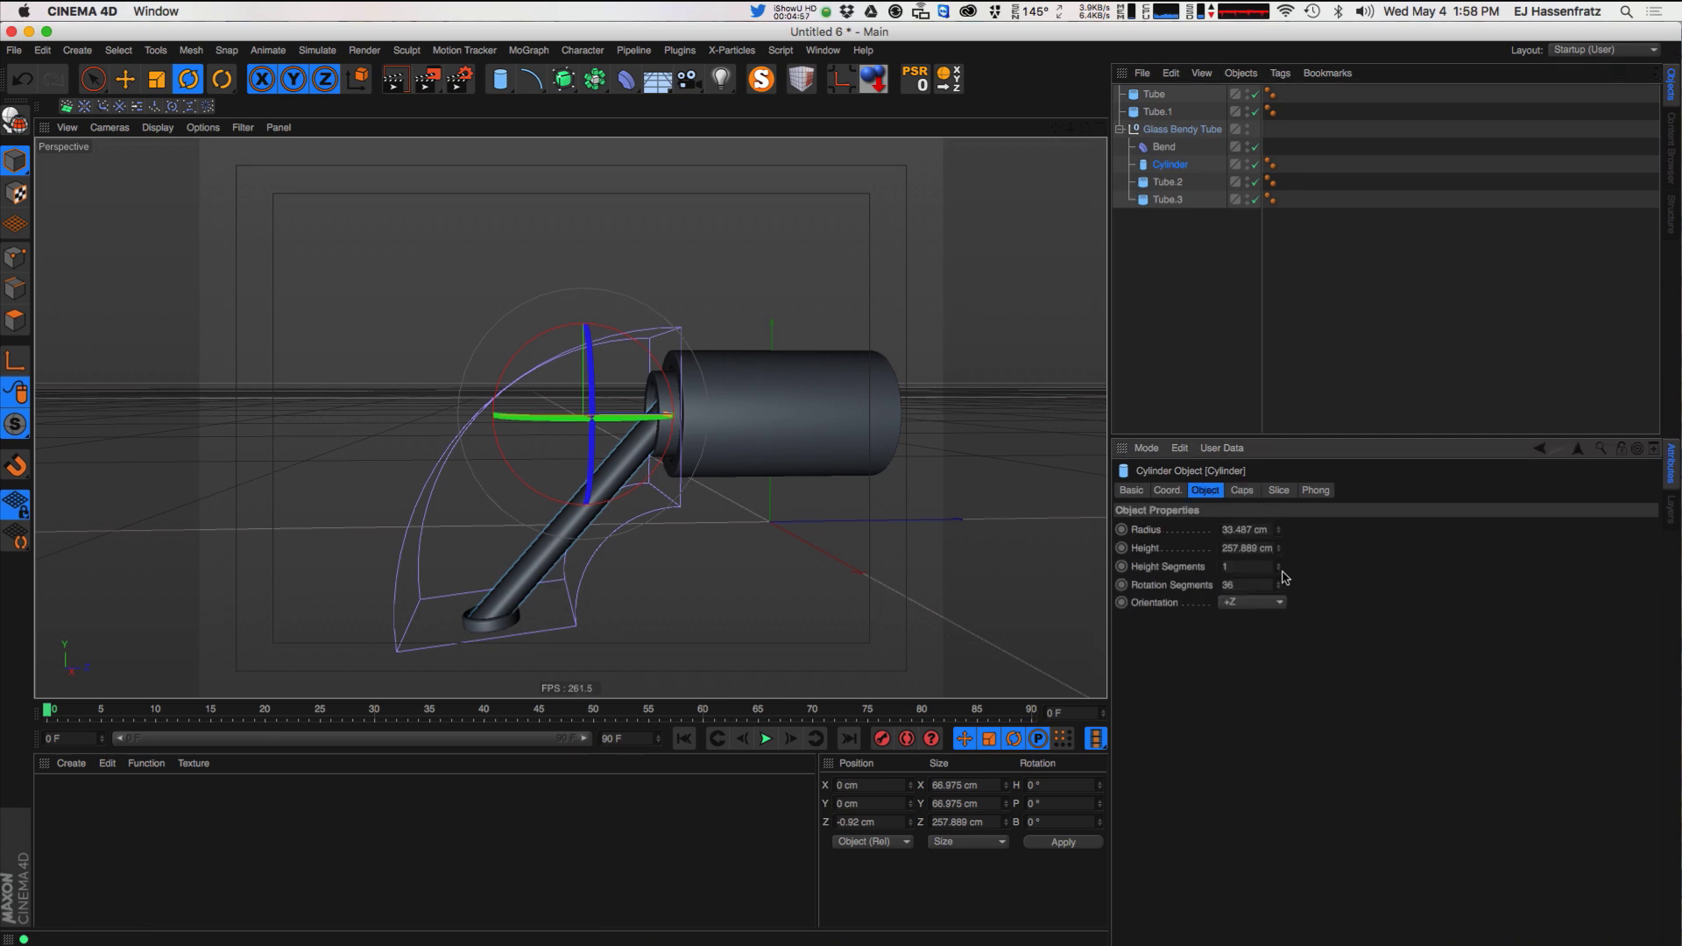
left_click_drag(1280, 569, 1278, 559)
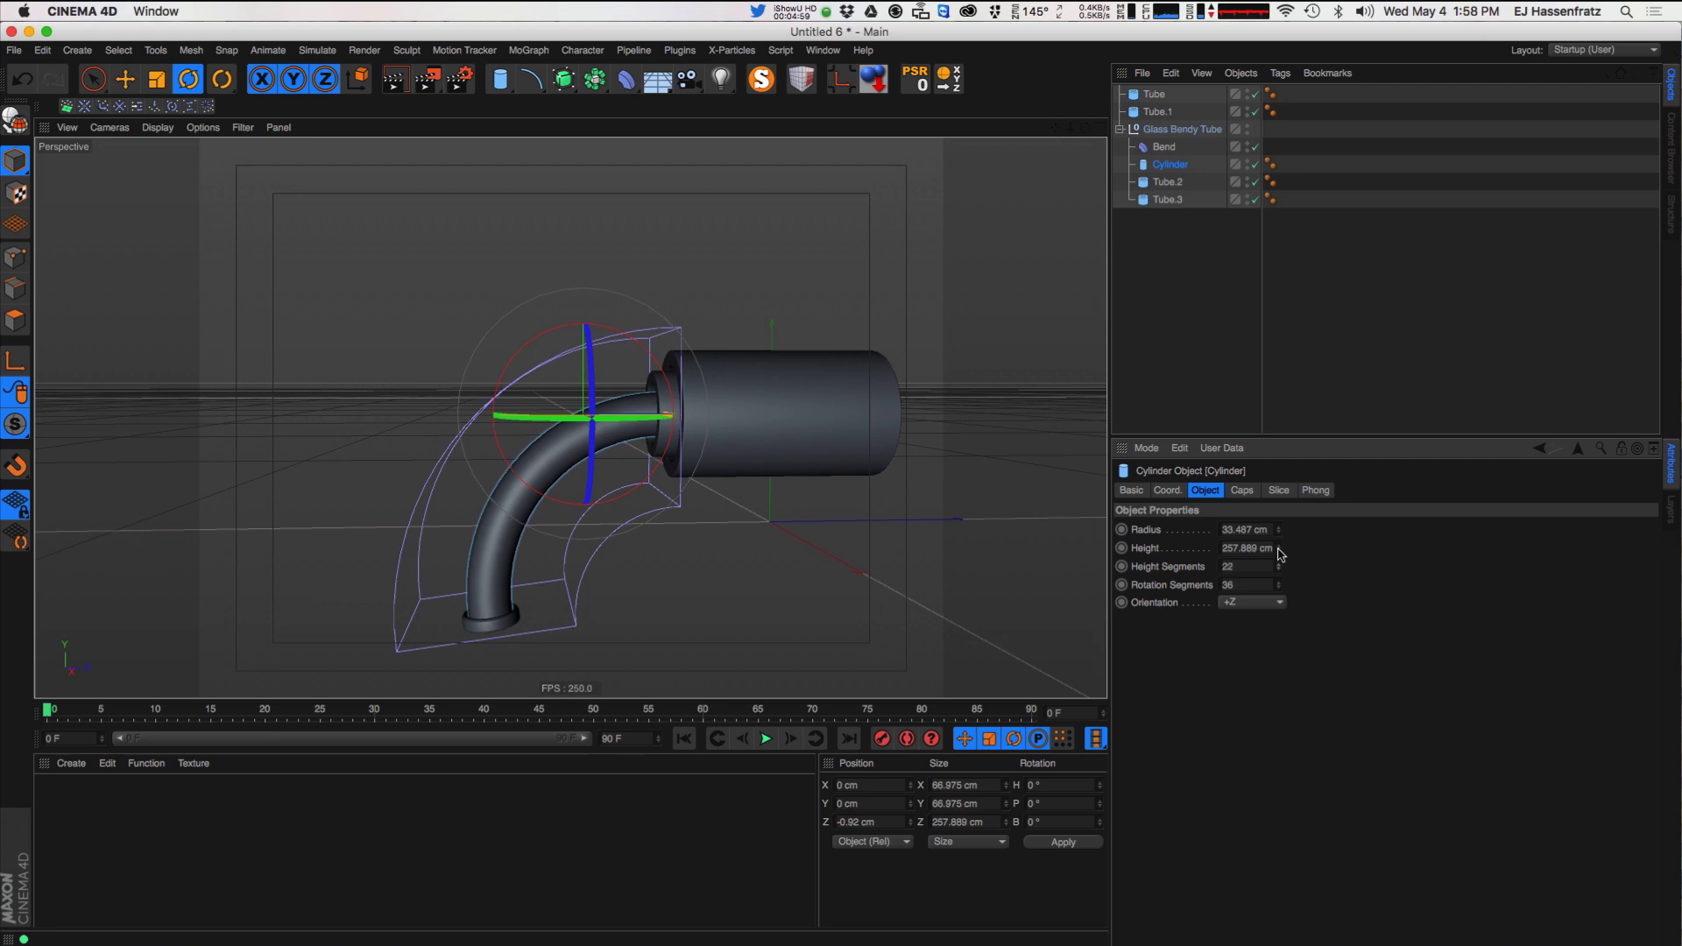
left_click(1167, 147)
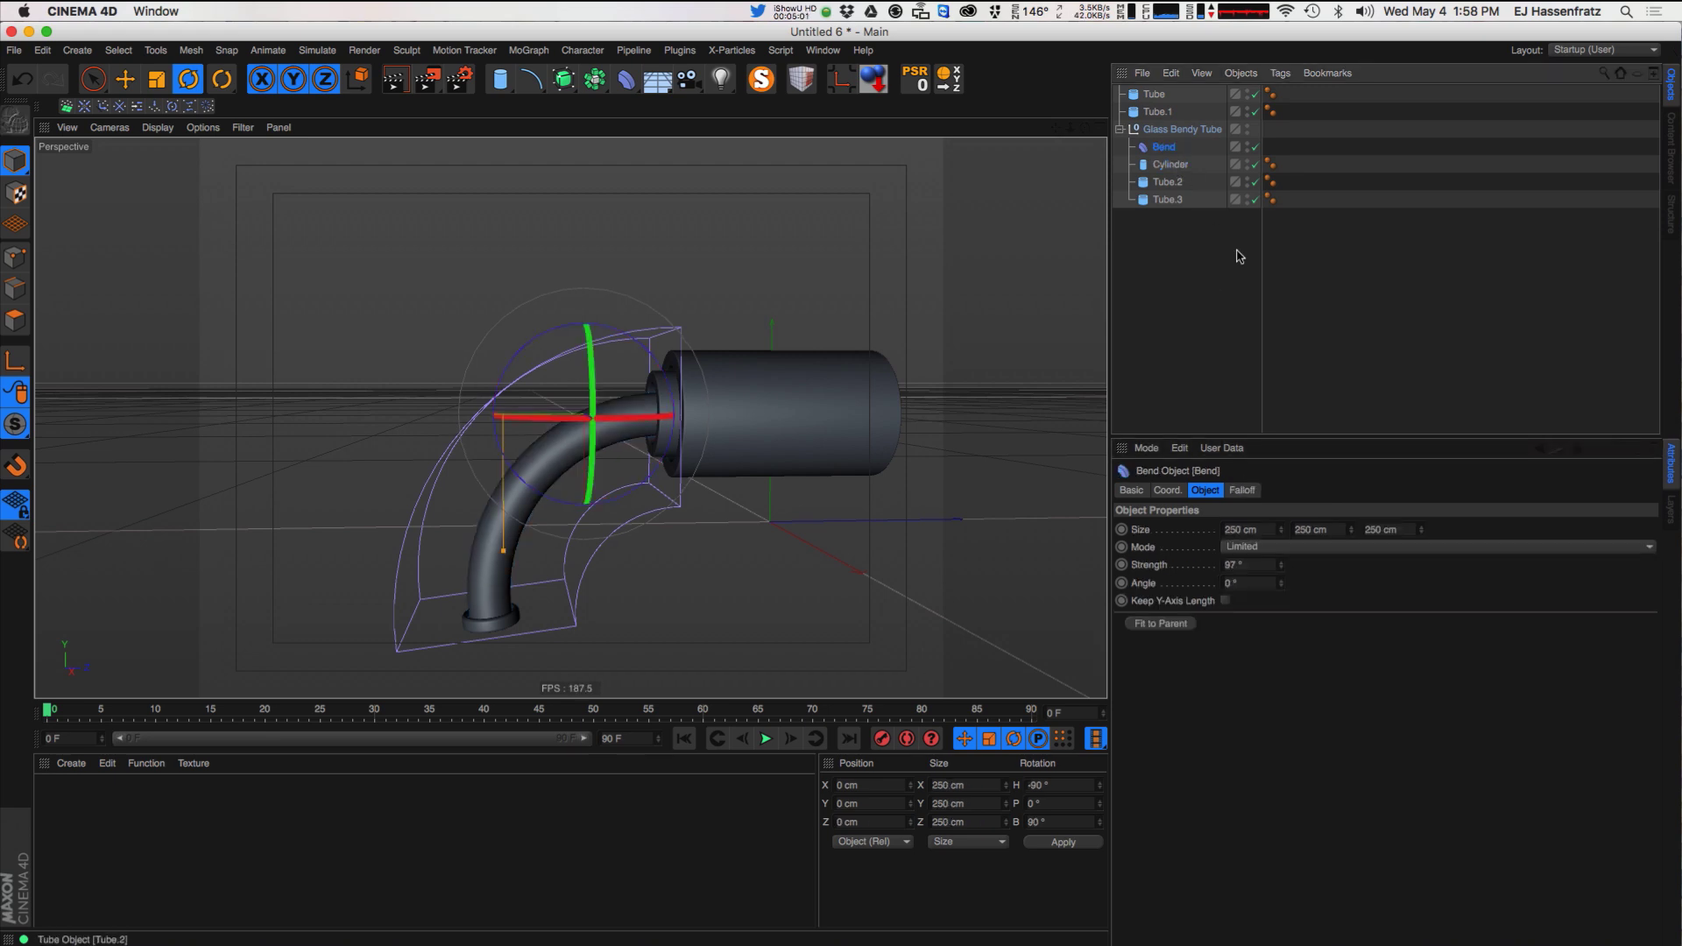
- Keep the Bend deformer's Y-axis length and set its strength to 90°
left_click(1226, 600)
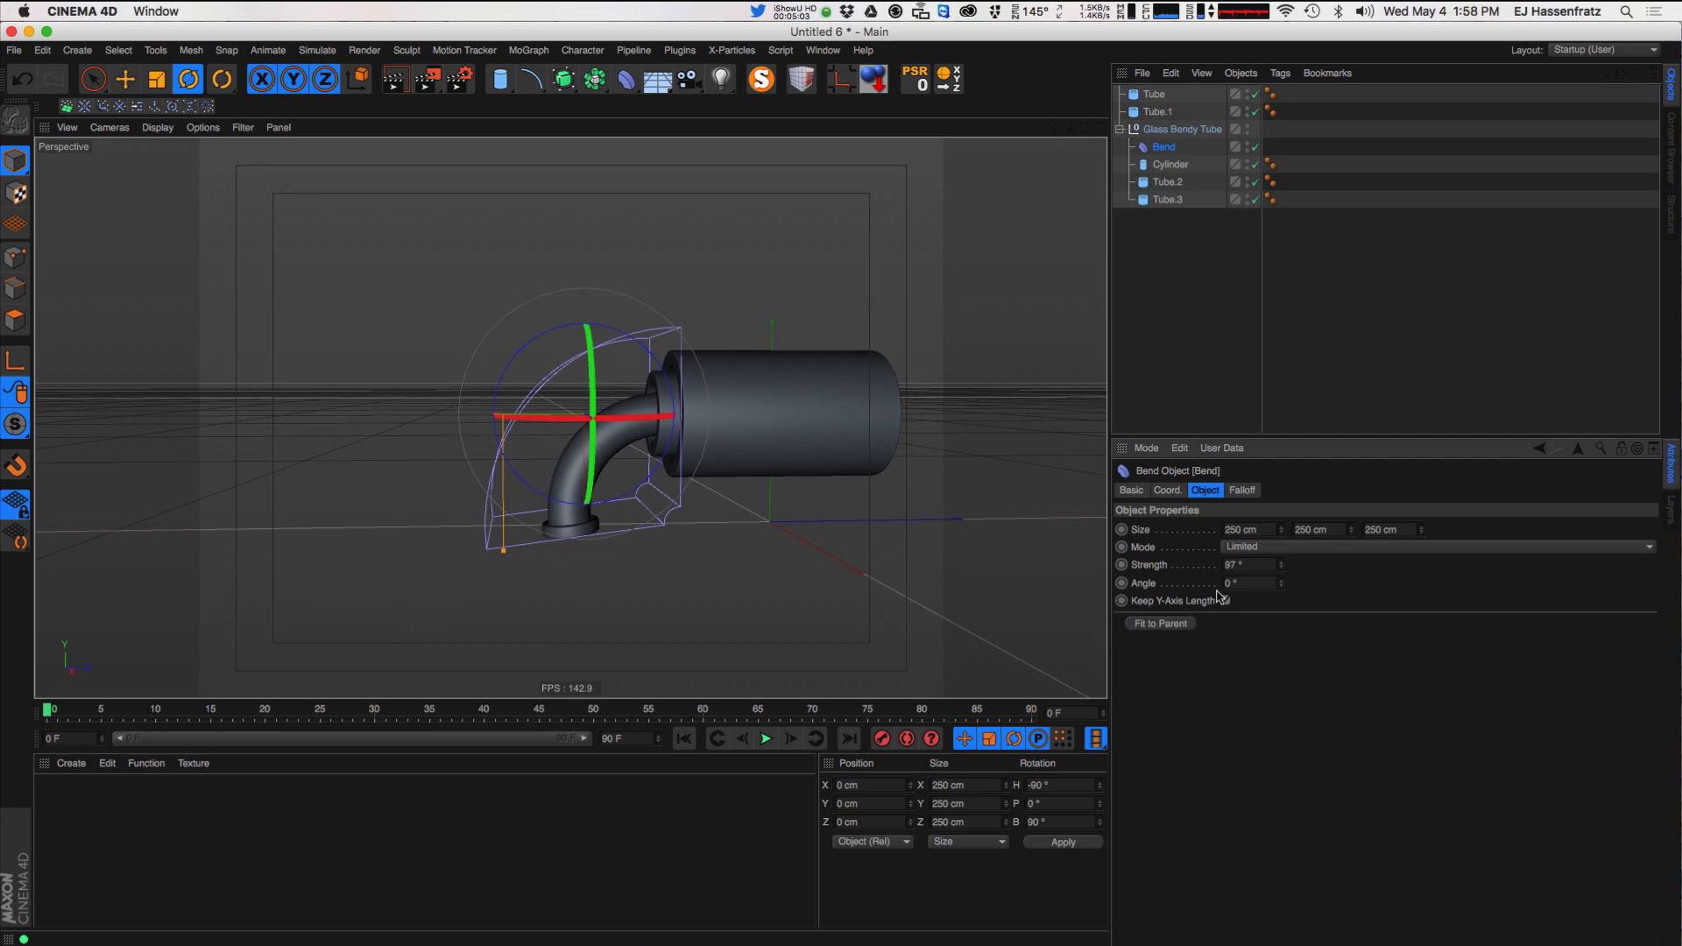
key("e")
left_click(1166, 148)
left_click_drag(1275, 568, 1275, 574)
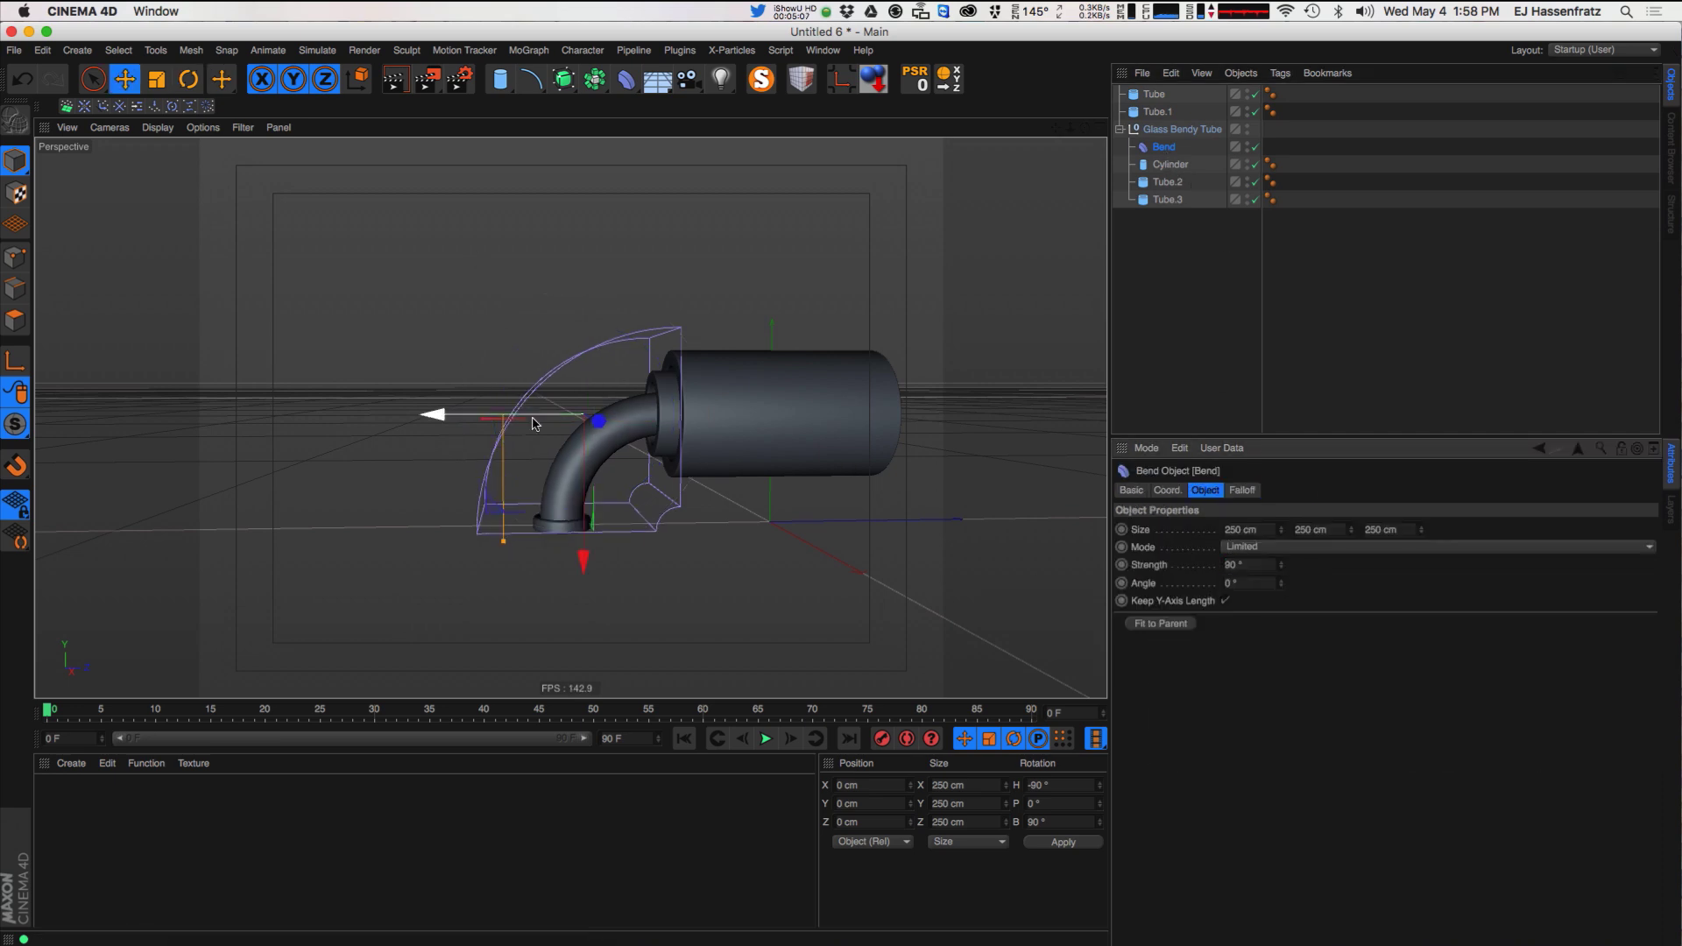
- Reduce the Bend deformer's Y size to 231 cm and shift it along the pipe to a Z position of about -14 cm
middle_click_drag(638, 449, 544, 432, "alt")
scroll(533, 422, "up", 7)
mouse_move(524, 454)
left_mouse_down("alt")
mouse_move(613, 430)
mouse_move(429, 409)
mouse_move(497, 474)
left_mouse_up("alt")
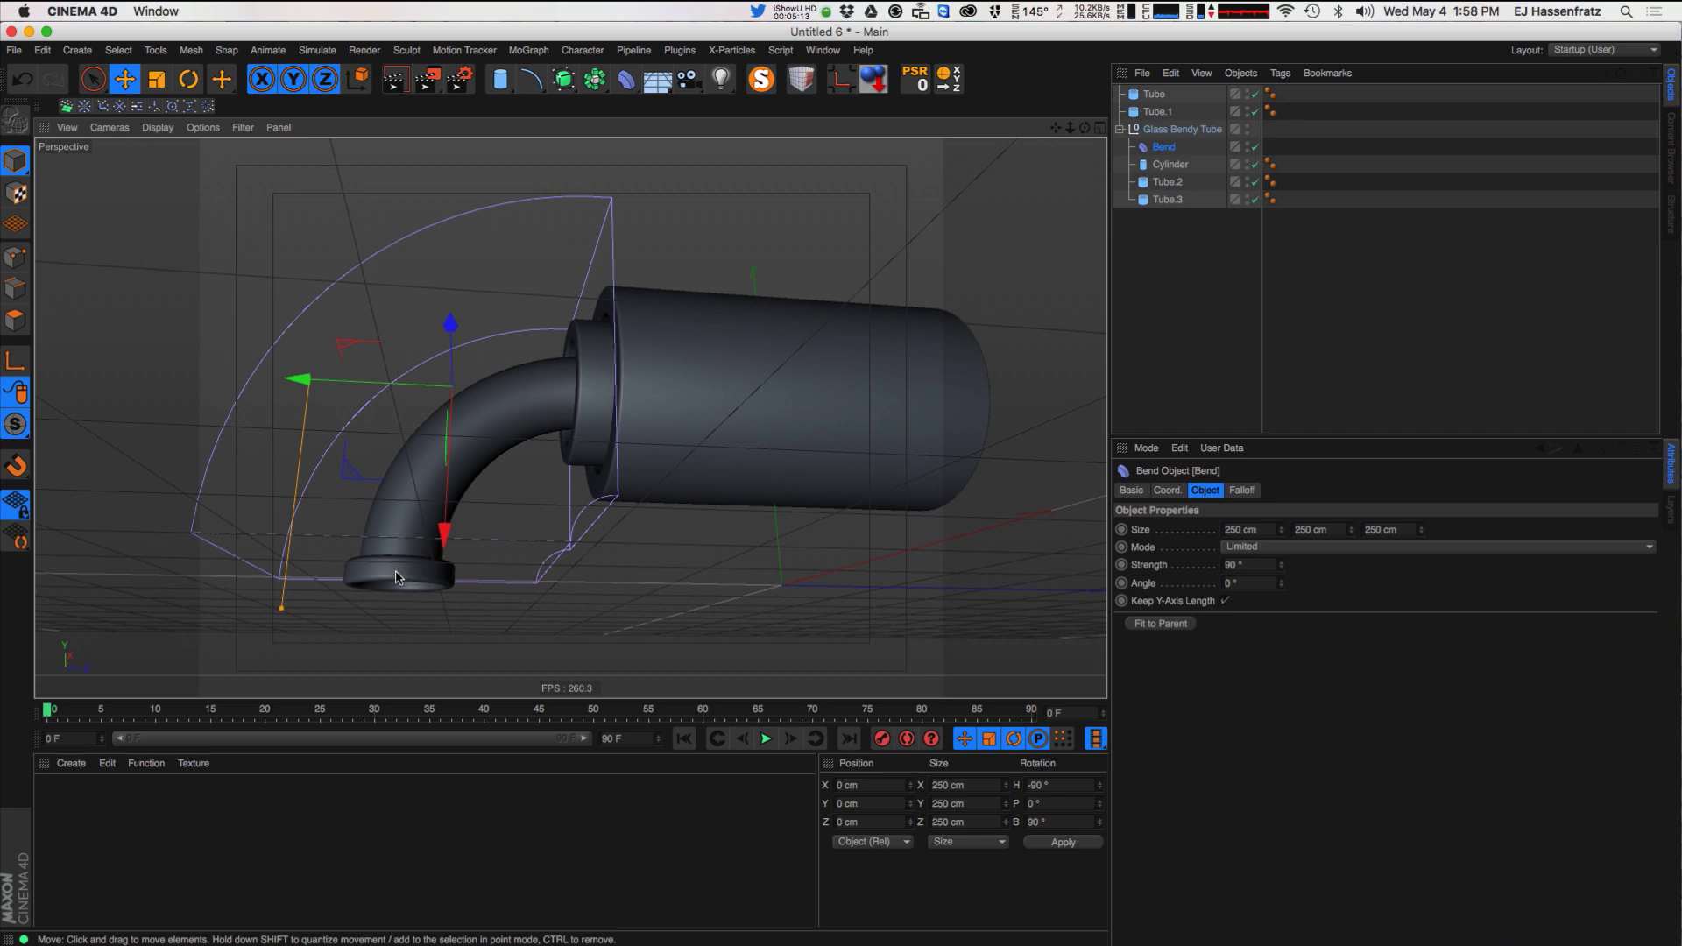
left_click_drag(395, 581, 390, 369, "alt")
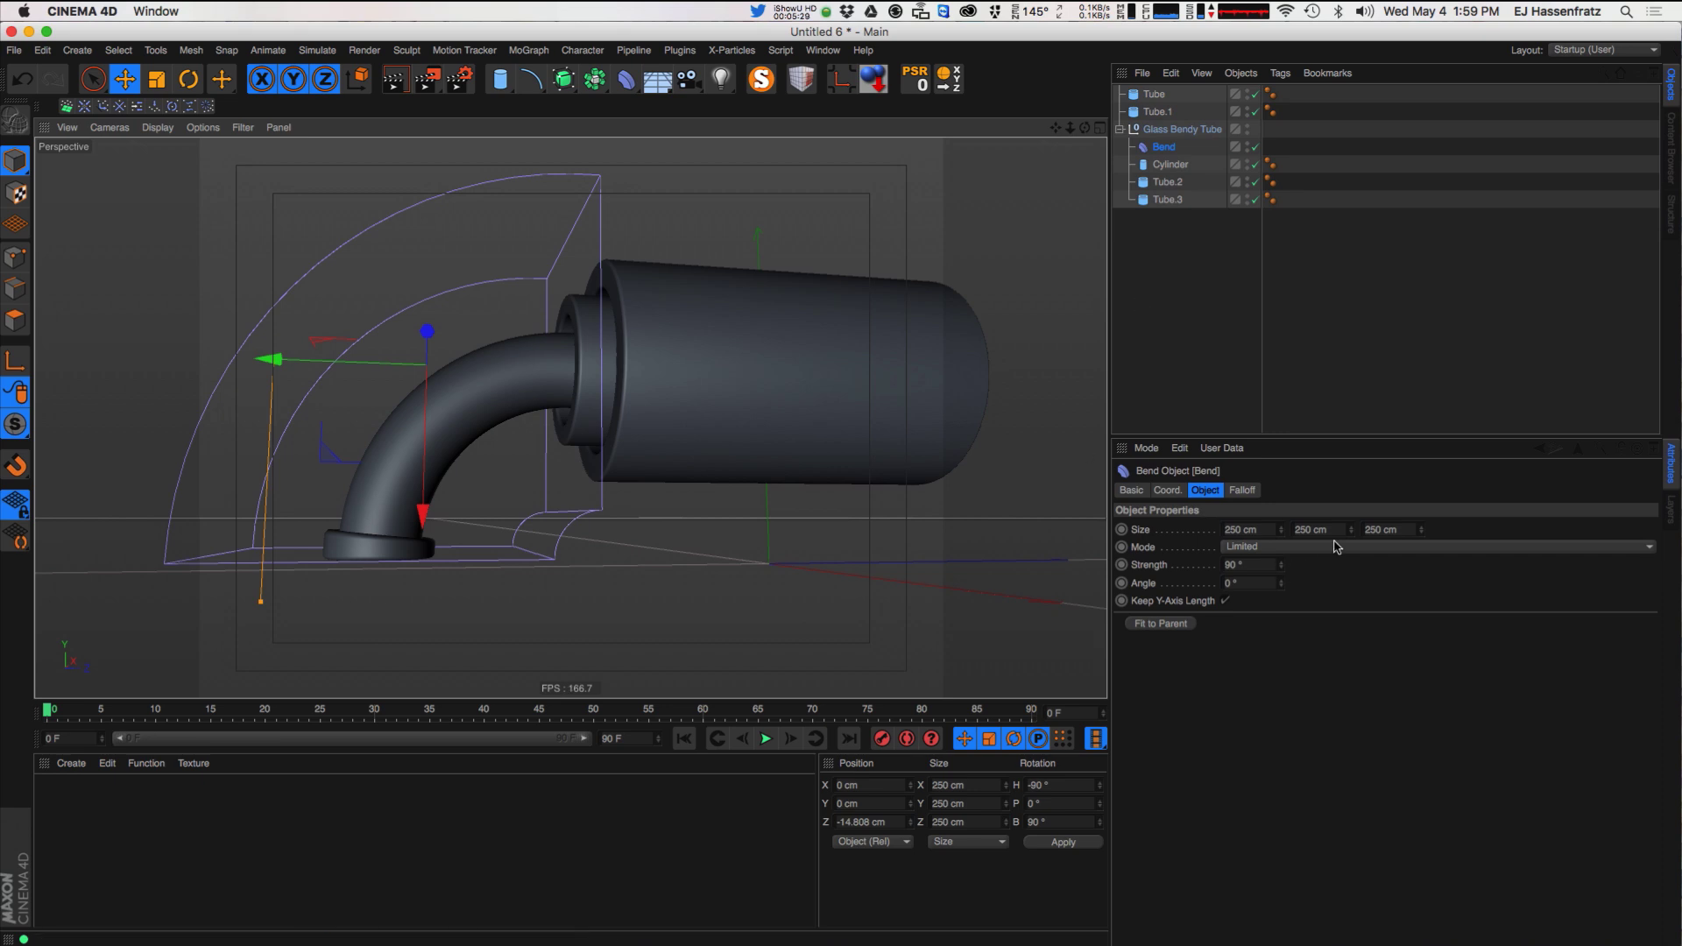
left_click_drag(1353, 532, 1267, 538)
left_click_drag(370, 362, 370, 362)
mouse_move(412, 527)
left_mouse_down("alt")
mouse_move(413, 488)
mouse_move(410, 518)
left_mouse_up("alt")
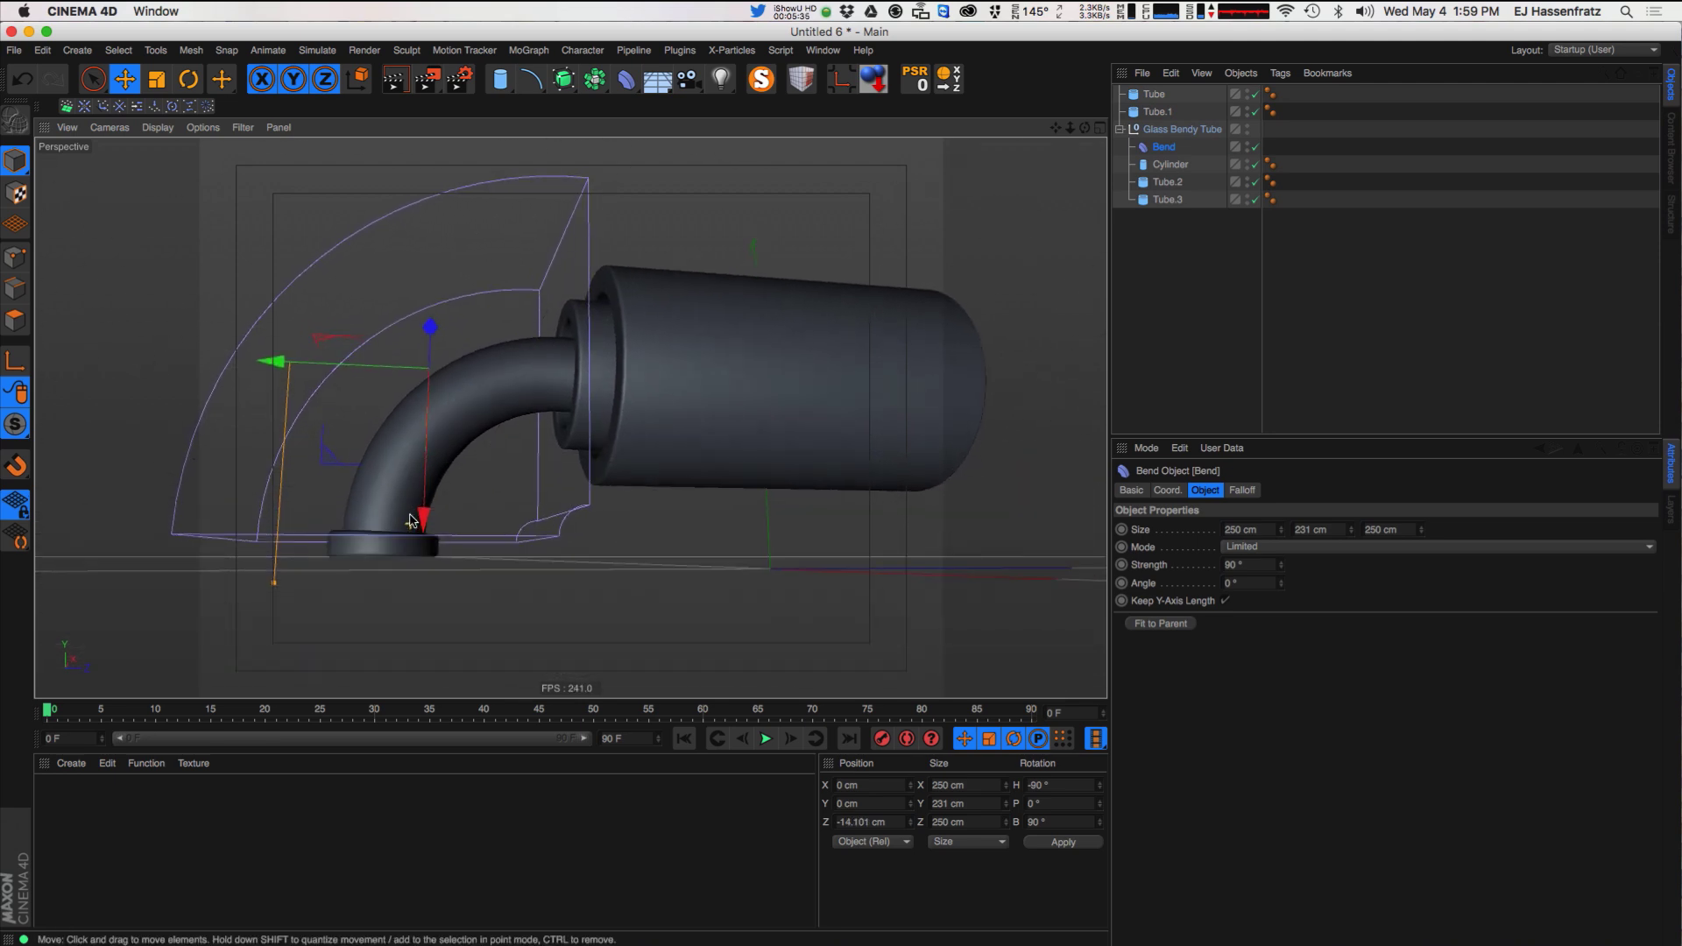
- Use the Right view to move the Bend deformer toward the body, to a Z position of about -5 cm
left_click(1099, 128)
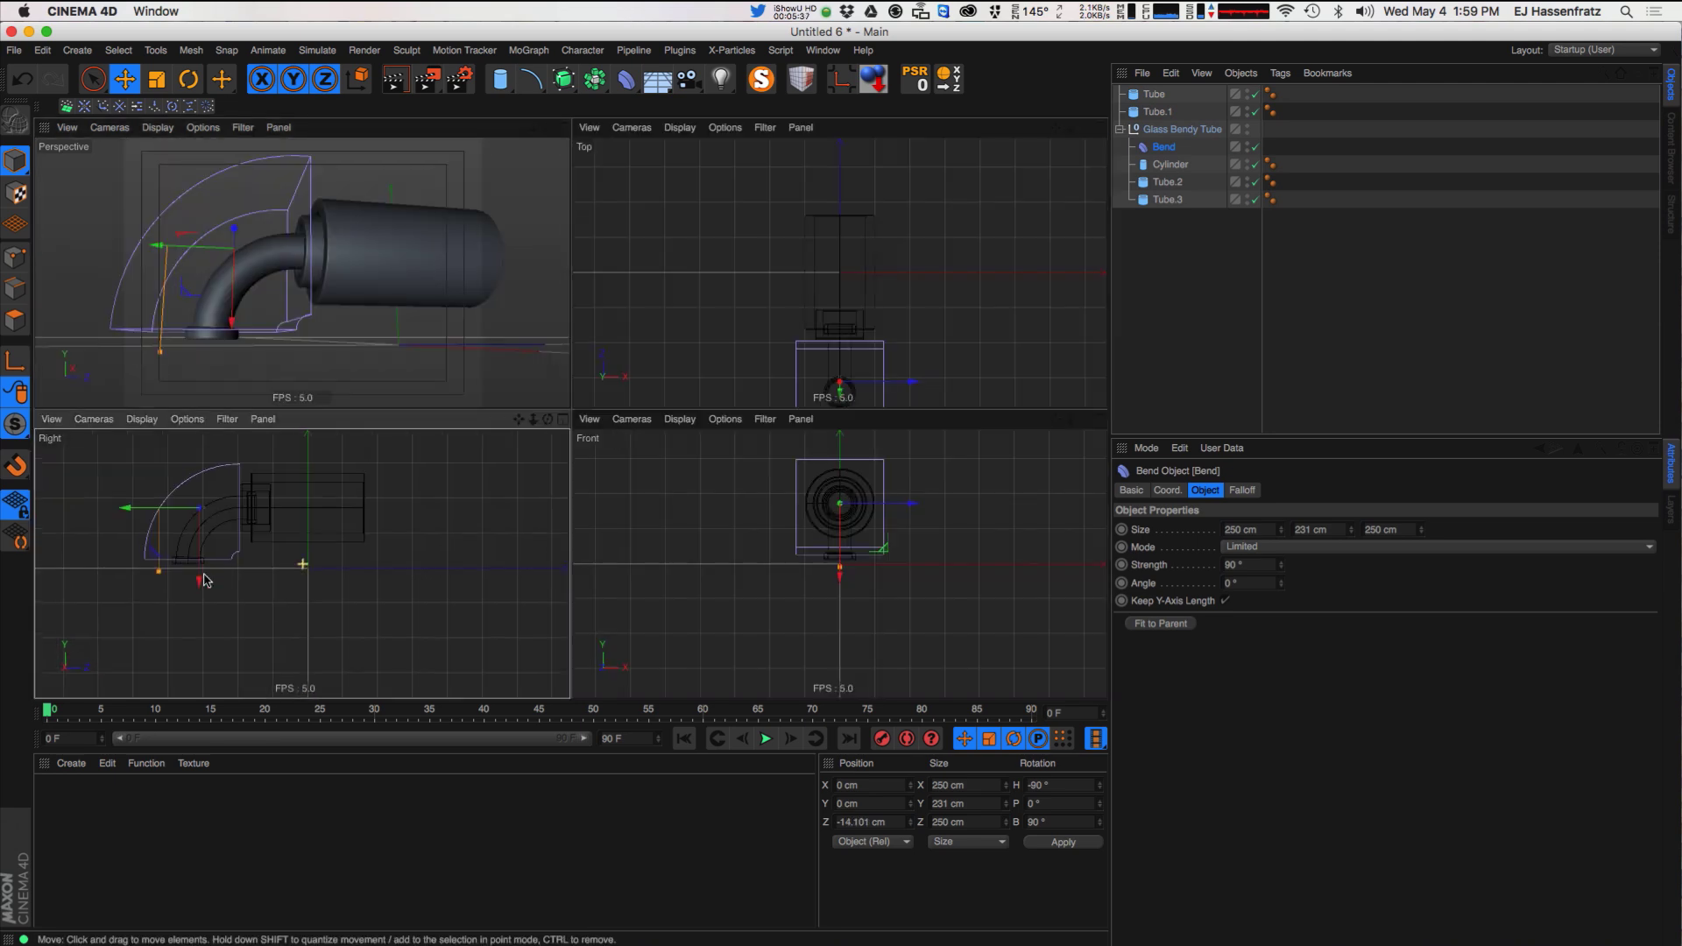
middle_click_drag(241, 569, 259, 593, "alt")
right_click_drag(352, 603, 484, 599, "alt")
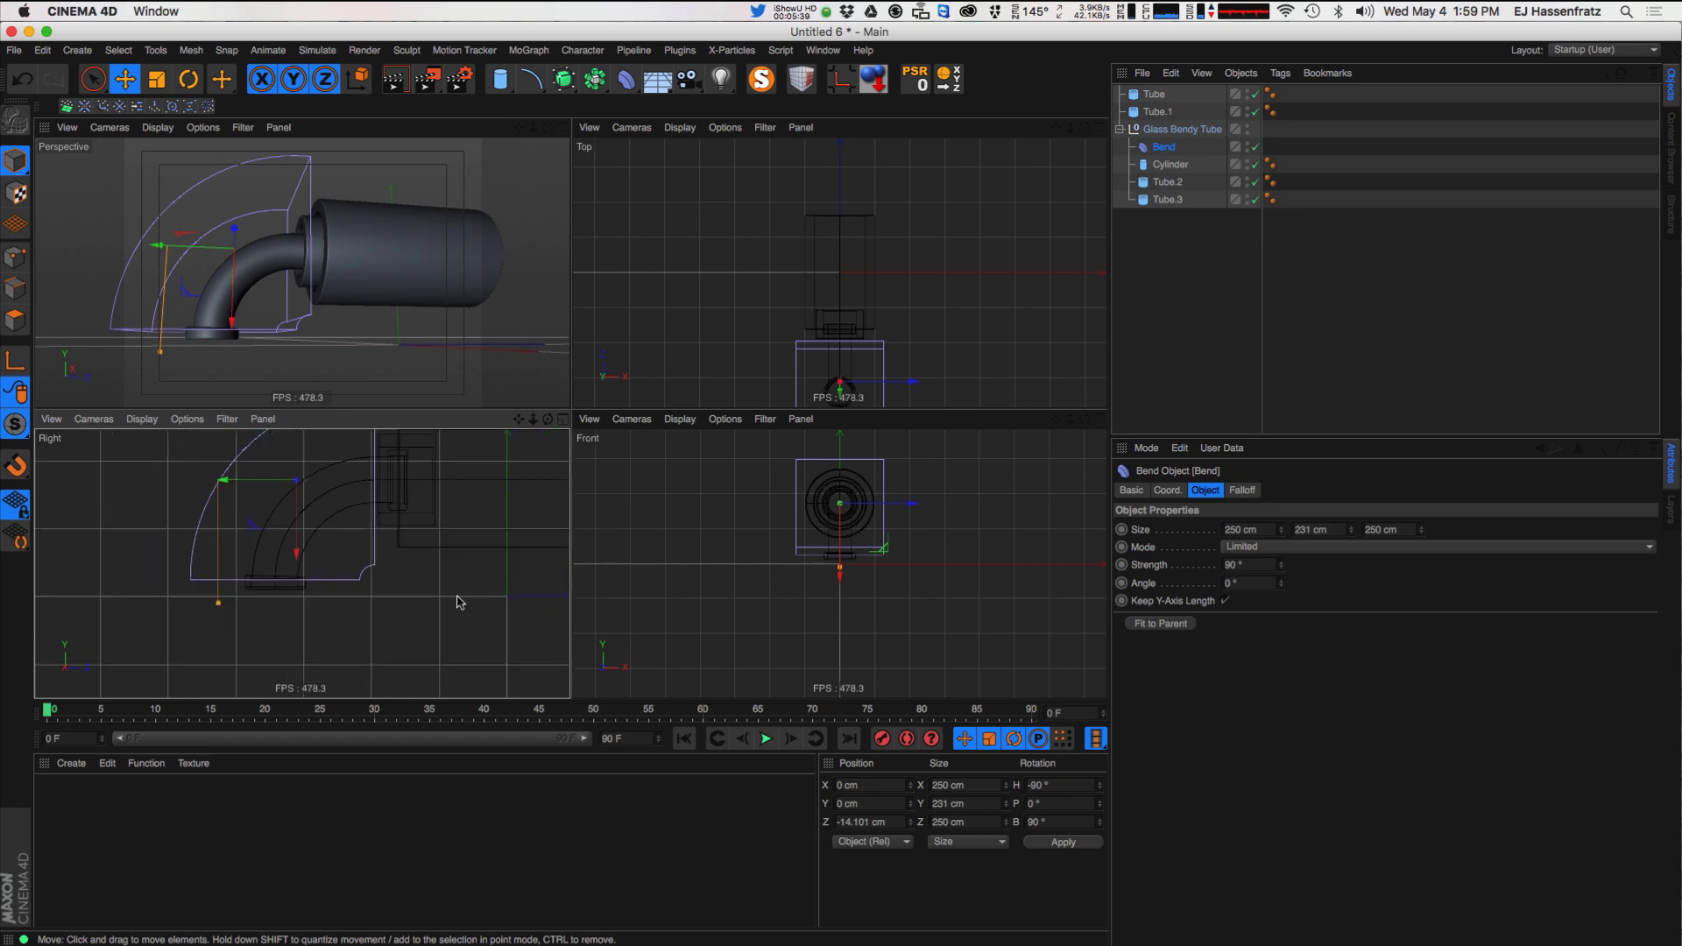
left_click_drag(259, 482, 276, 494)
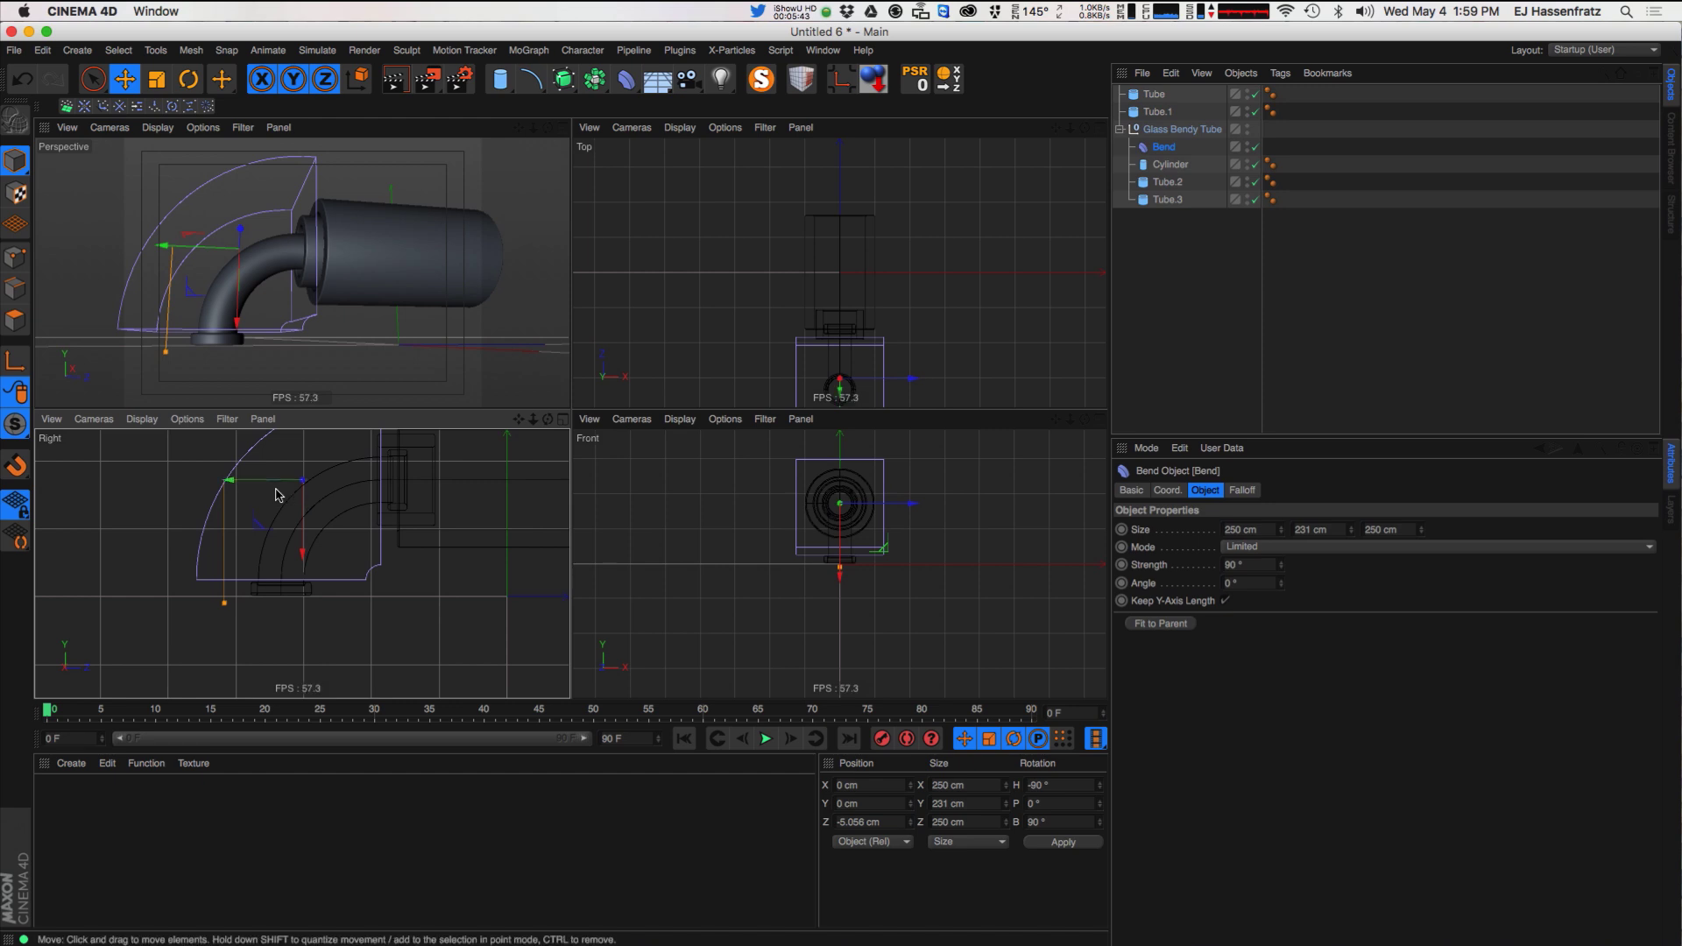
left_click_drag(406, 327, 390, 274, "alt")
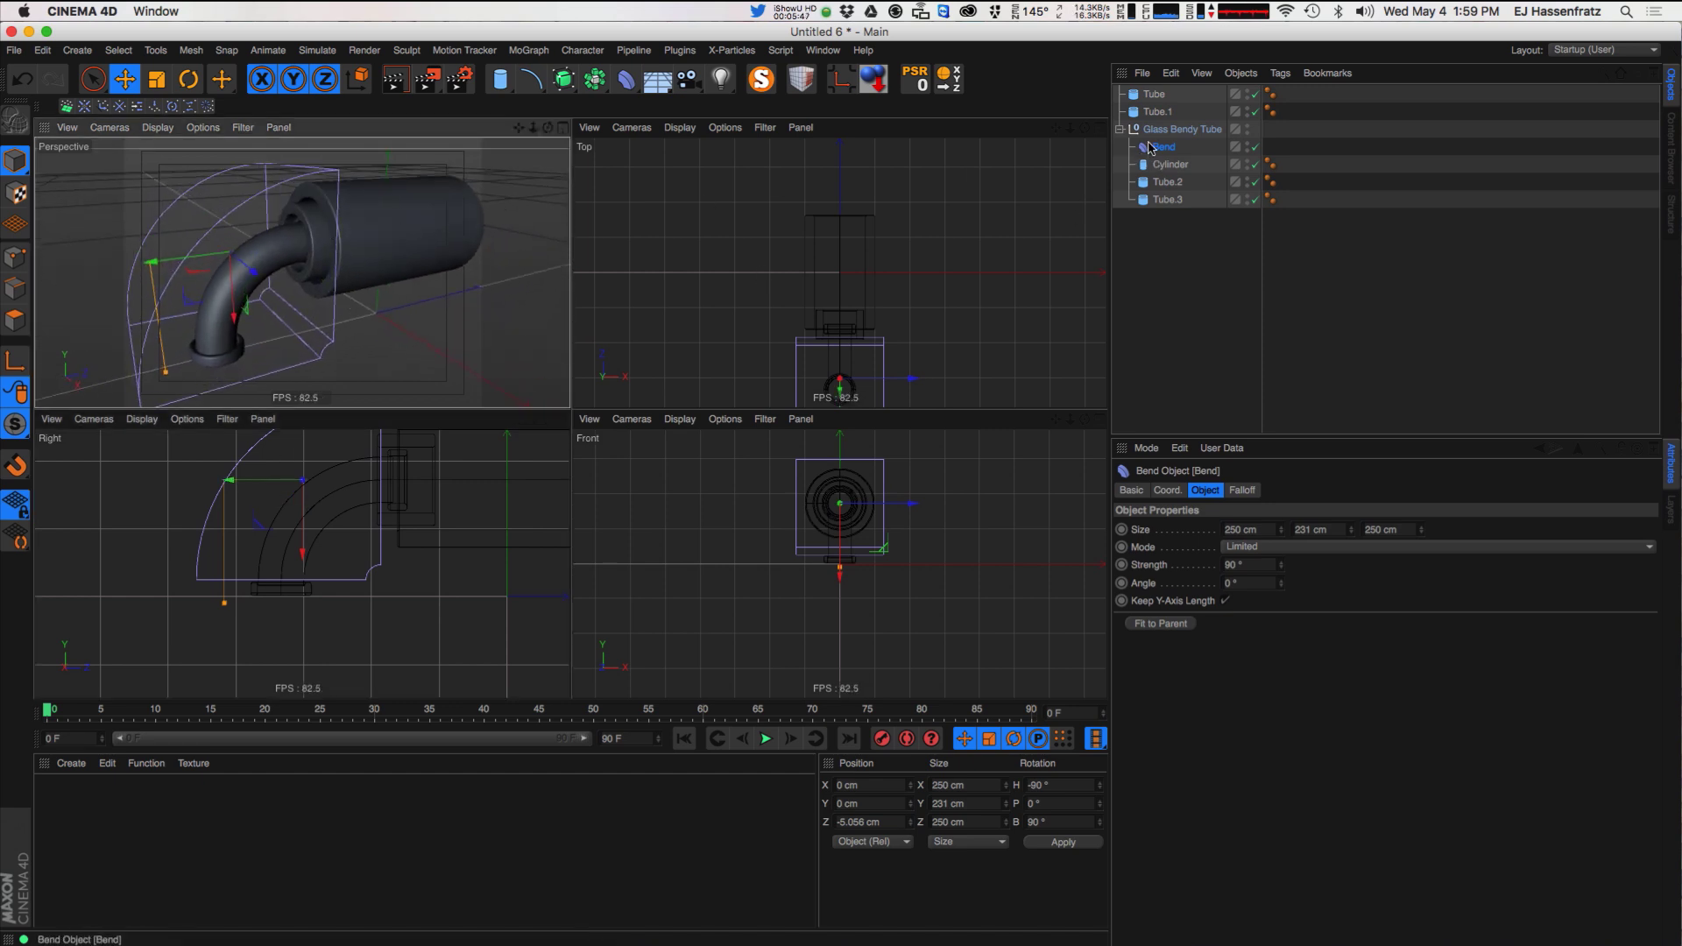
- Collapse the Glass Bendy Tube group and check the mini machine reference in Chrome
left_click(1182, 128)
left_click(1120, 128)
left_click_drag(402, 259, 438, 166, "alt")
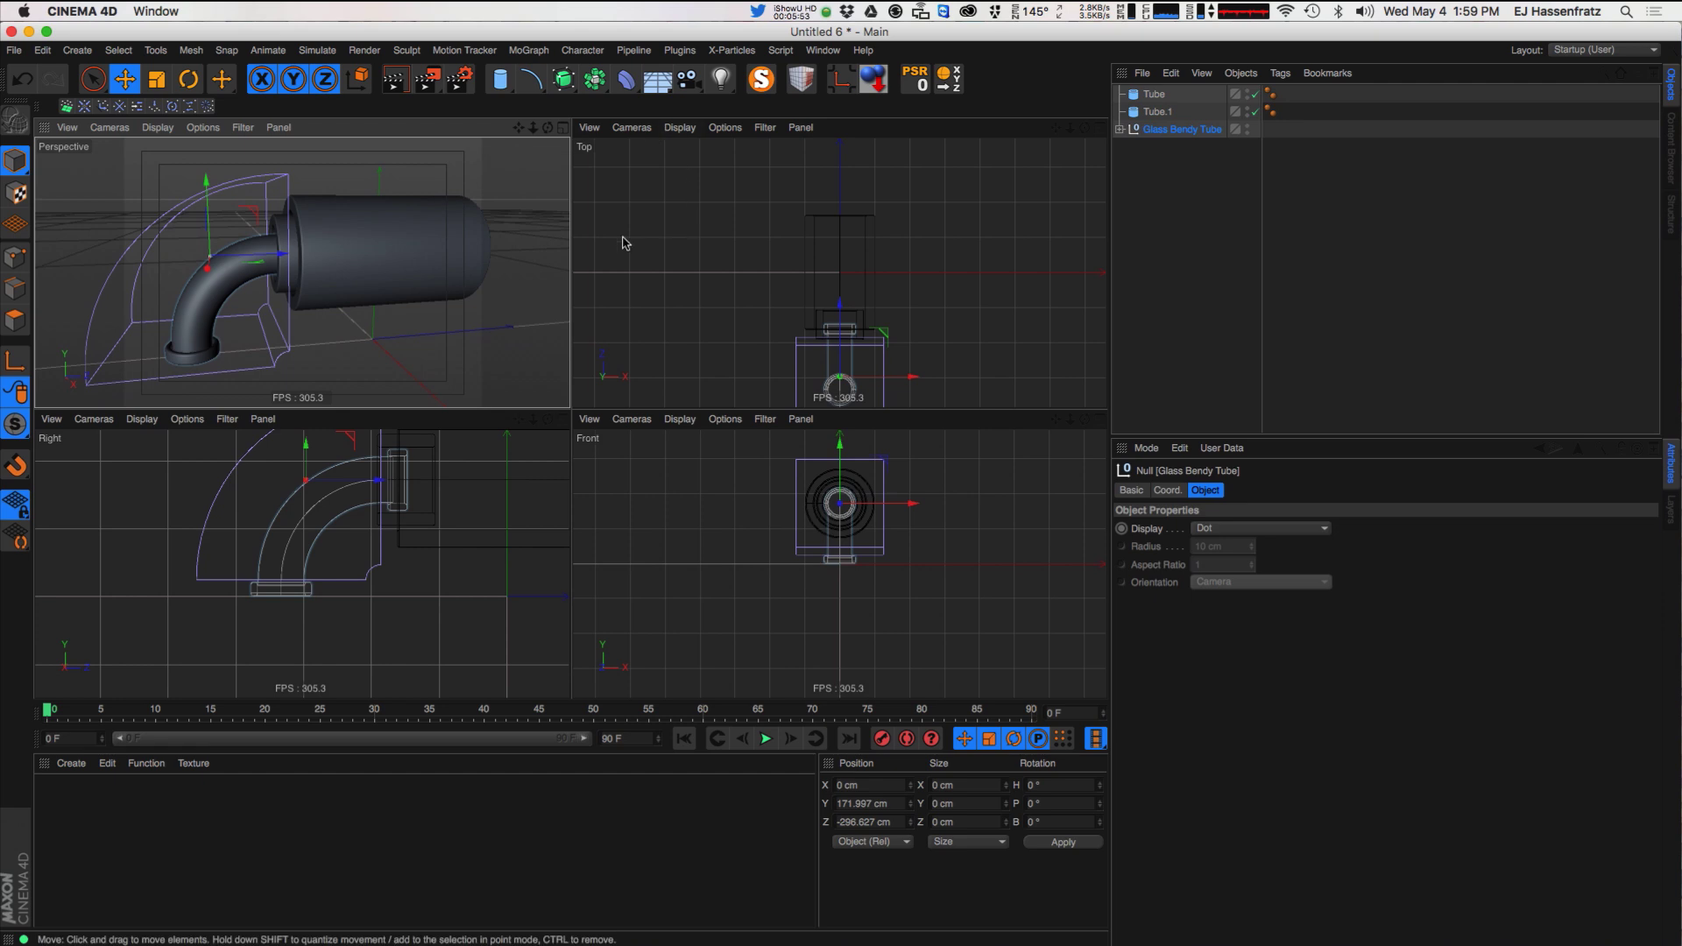
key("super+Tab")
left_click_drag(986, 113, 1068, 112)
key("super+Tab")
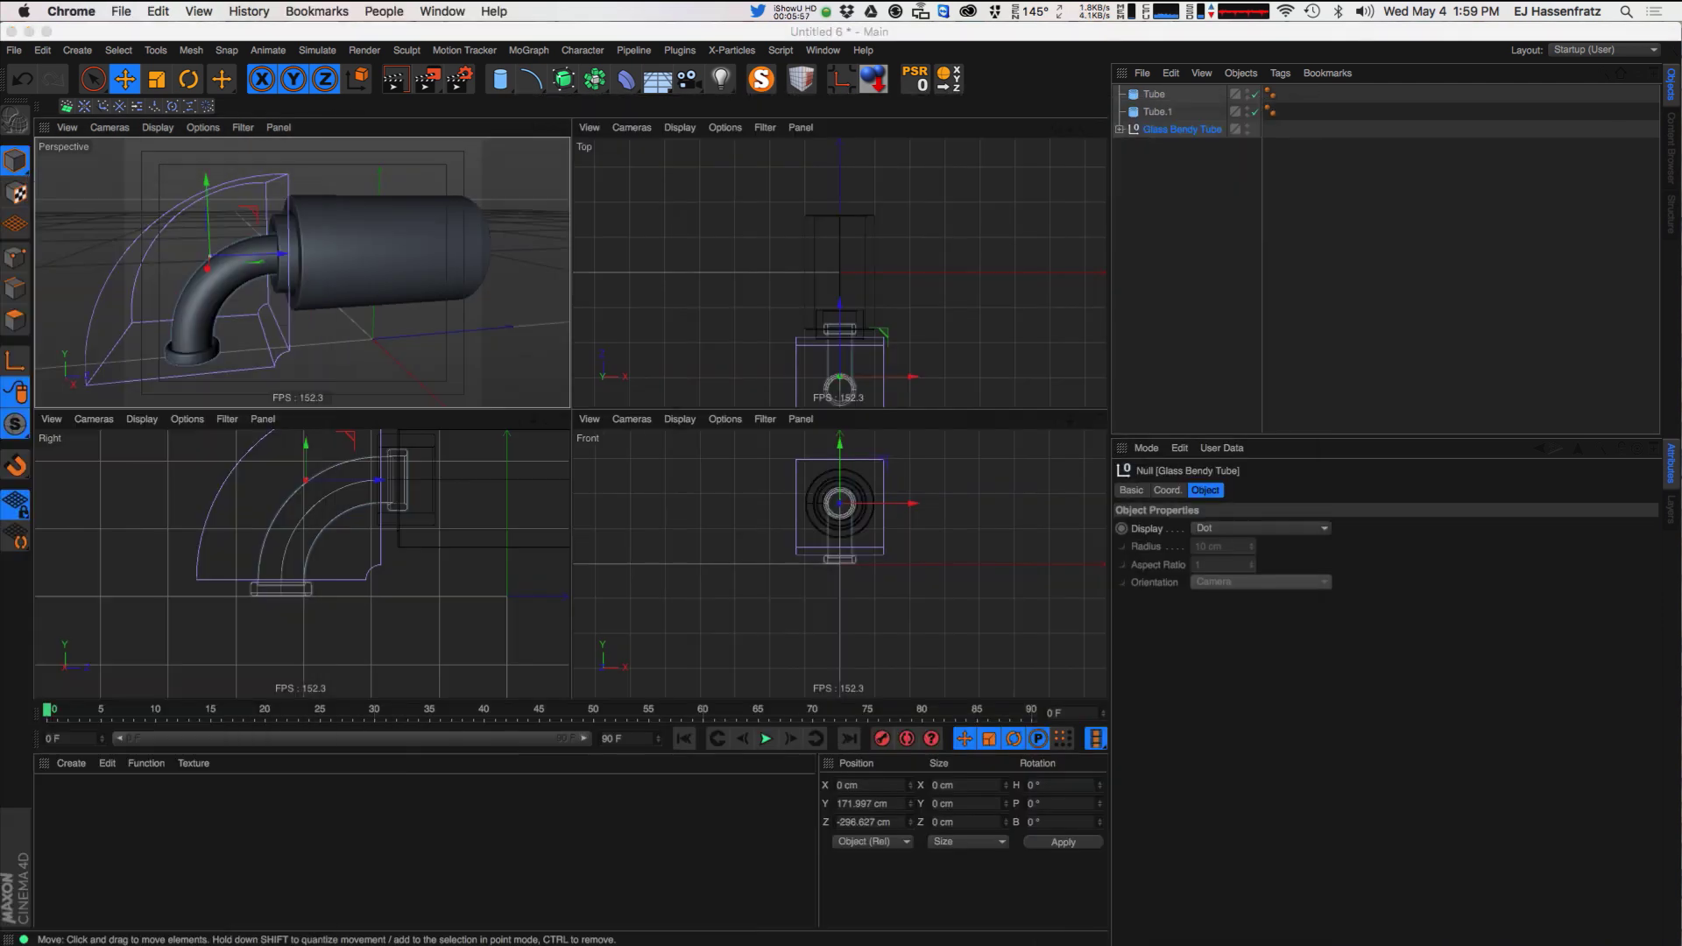
- Enlarge the front ring Tube.1 to radii of about 55 and 76 cm and push it into the body at Z about -132 cm
mouse_move(414, 249)
left_mouse_down("alt")
mouse_move(424, 338)
mouse_move(450, 292)
mouse_move(396, 262)
mouse_move(475, 245)
mouse_move(405, 234)
left_mouse_up("alt")
left_click(416, 291)
left_click(309, 278)
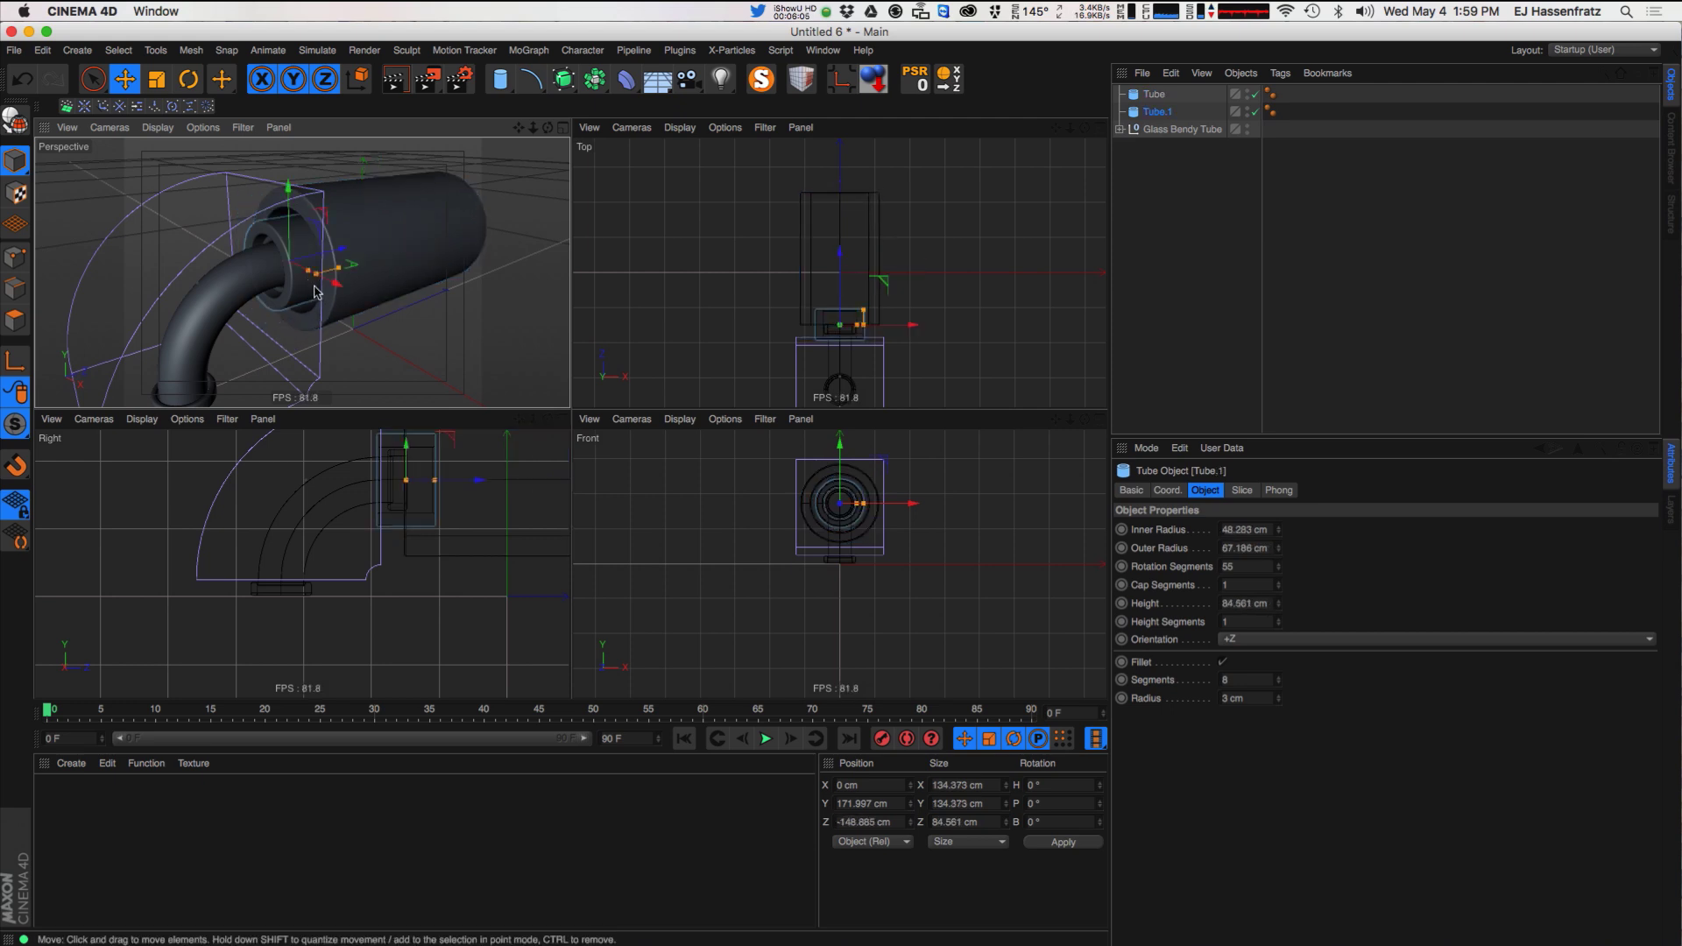
left_click_drag(316, 276, 365, 302)
left_click(467, 229)
scroll(360, 291, "down", 4)
- Create an instance of Glass Bendy Tube, rotate its heading to 90° and place it against the side of the body
left_click(1192, 130)
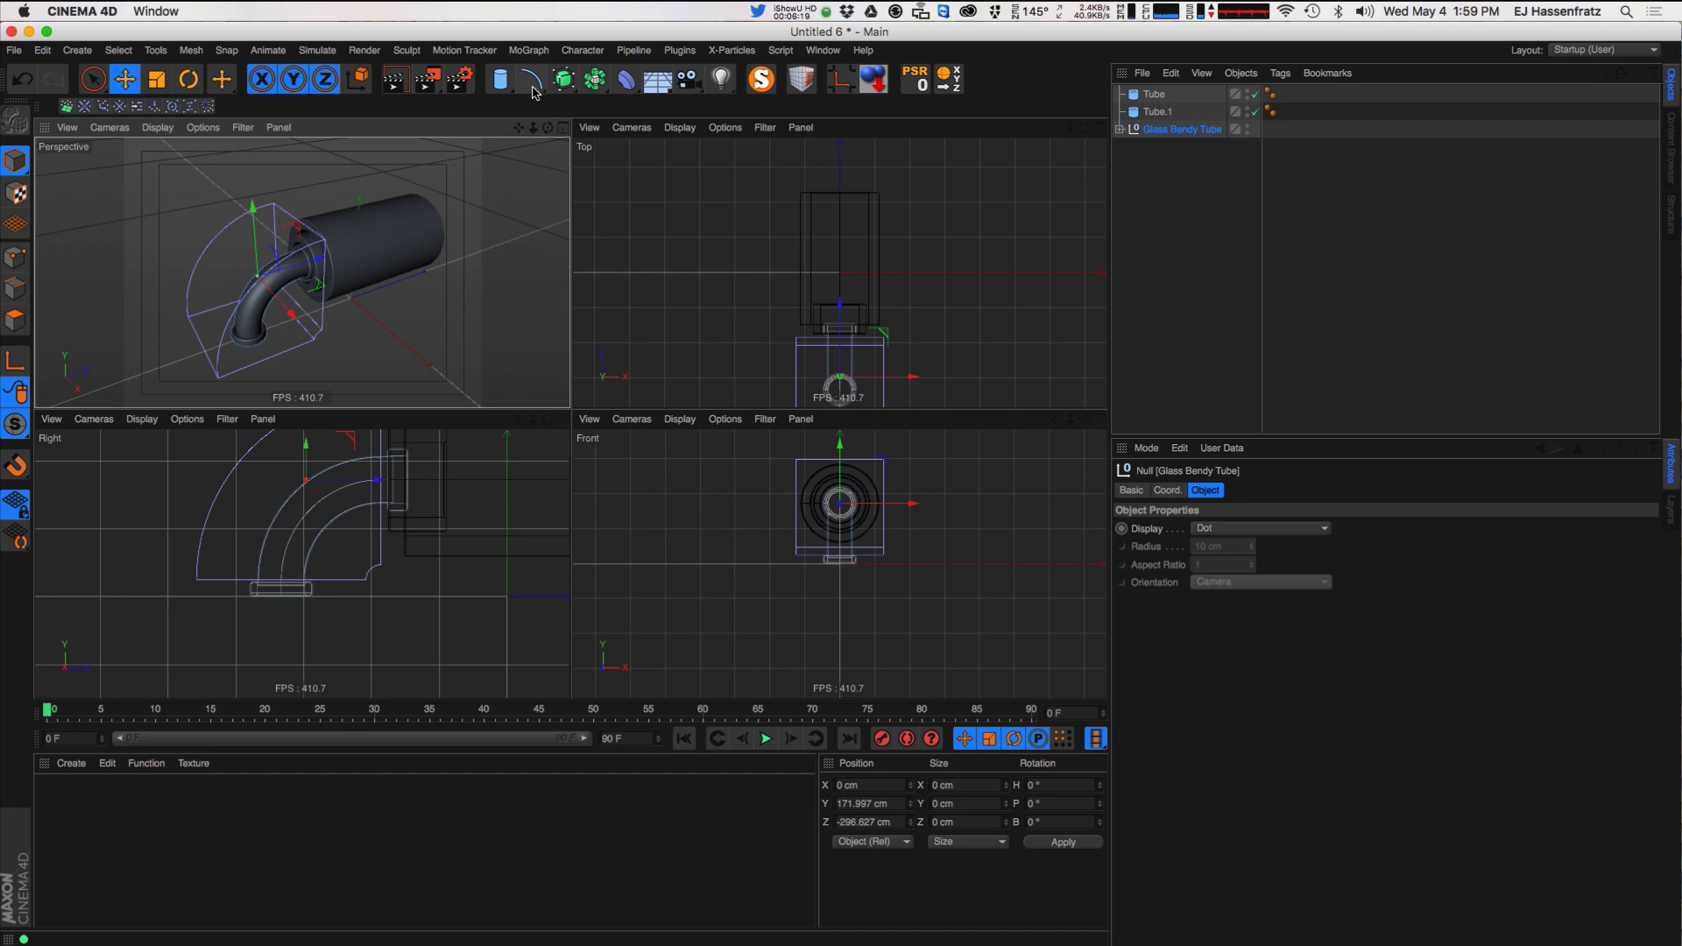
left_click_drag(594, 79, 928, 136)
key("r")
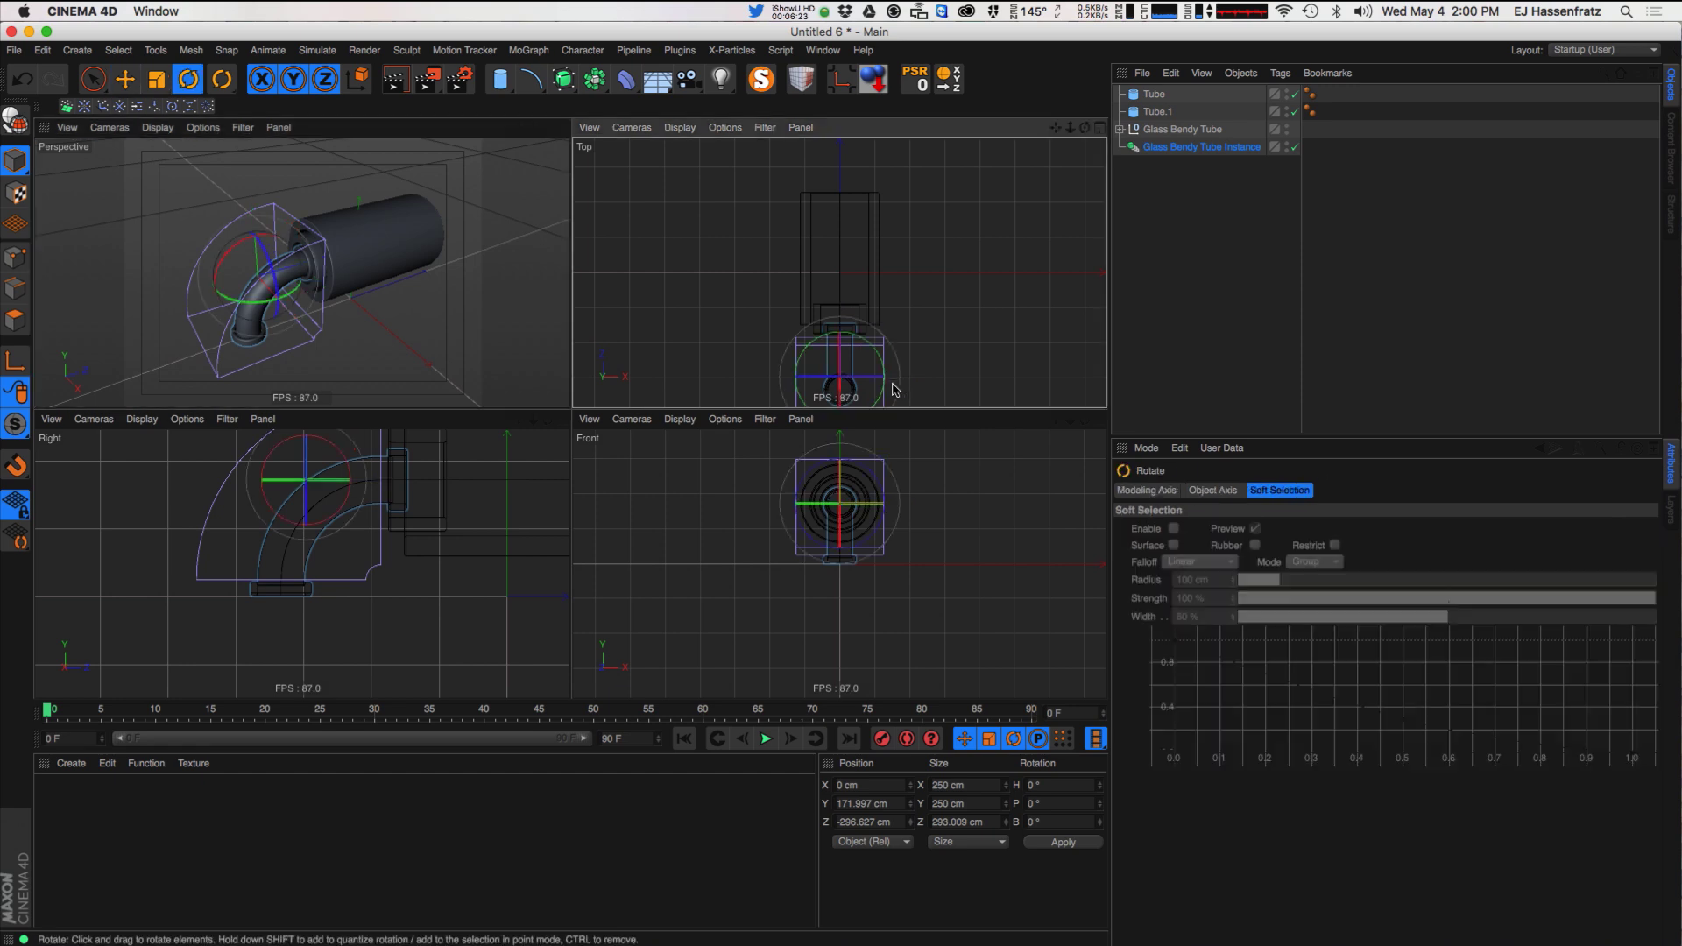
left_click_drag(890, 395, 1027, 241)
key("e")
- Duplicate the side pipe instance farther back along the body, at Z about 158 cm
middle_click_drag(516, 492, 376, 526, "alt")
left_click_drag(394, 525, 523, 522)
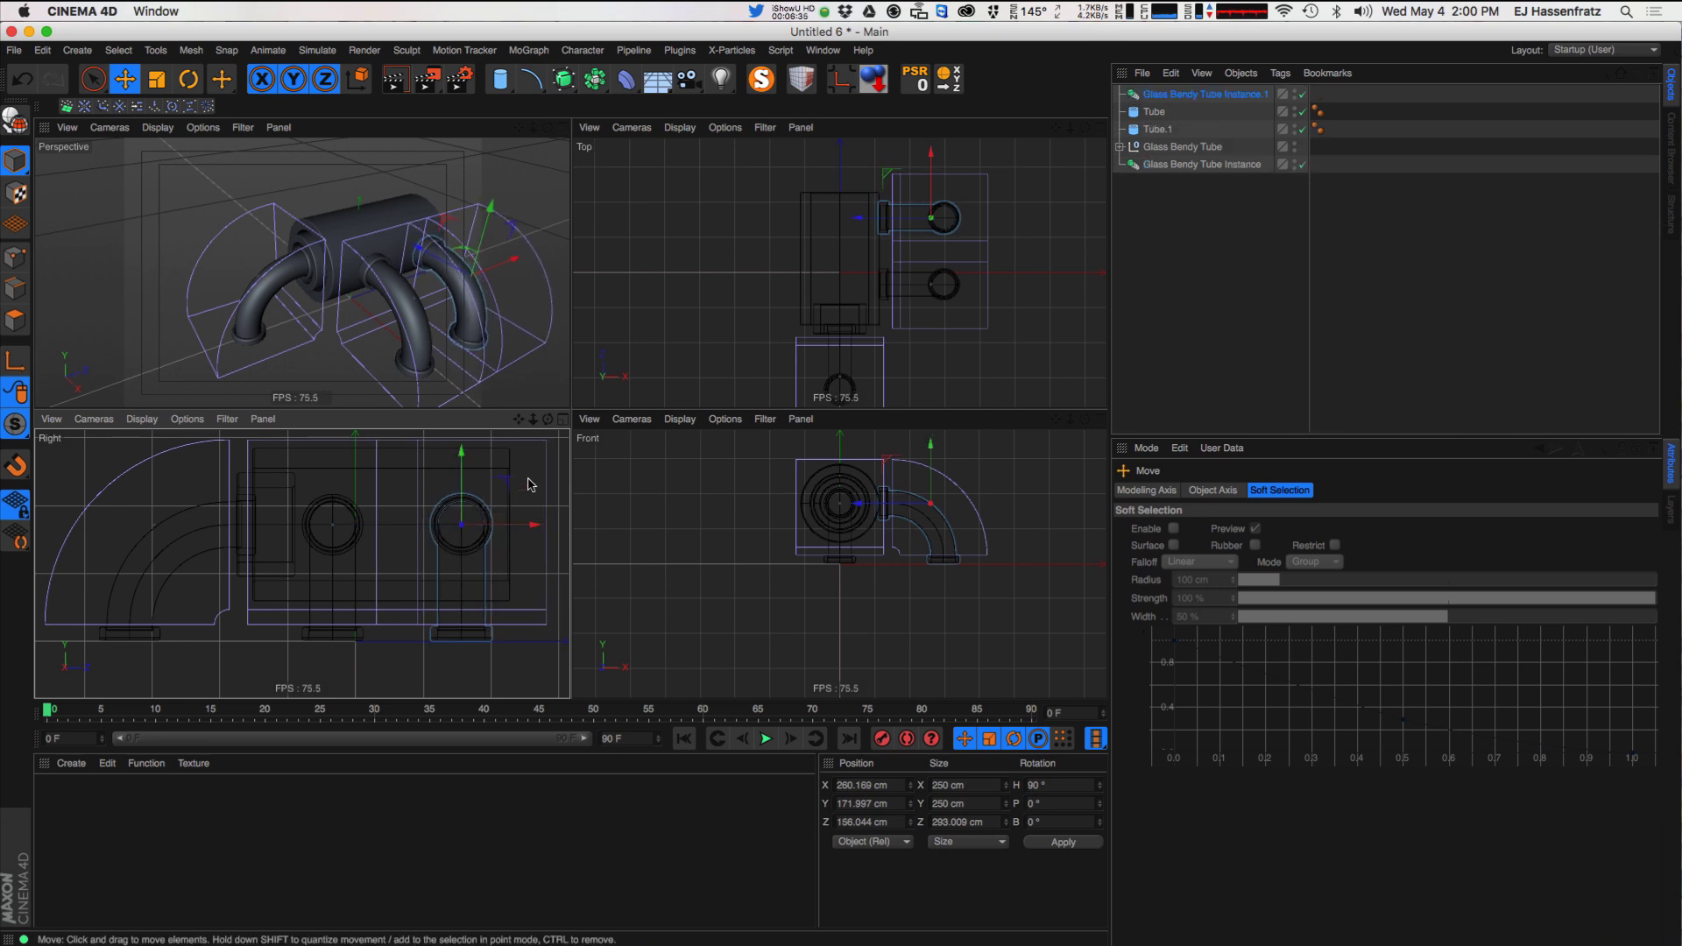
mouse_move(338, 258)
left_mouse_down("alt")
mouse_move(304, 271)
mouse_move(346, 234)
left_mouse_up("alt")
- Shorten the main body tube to a height of about 422.5 cm
left_click(337, 235)
middle_click_drag(418, 537, 405, 542, "alt")
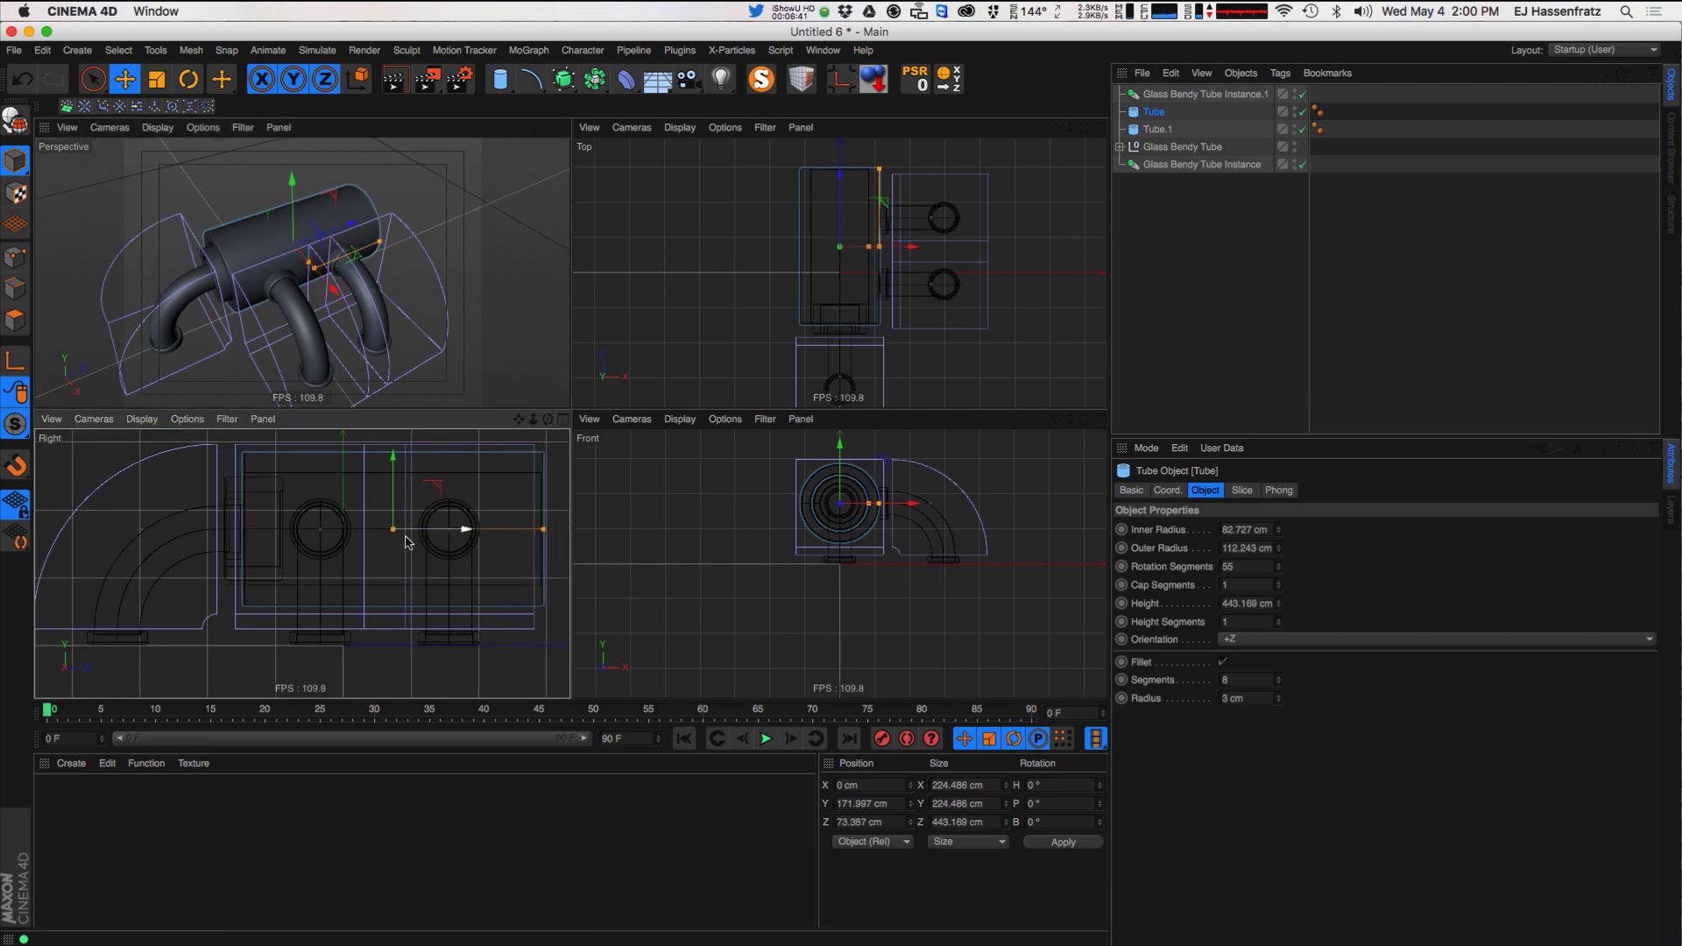
left_click_drag(543, 530, 443, 537)
scroll(329, 267, "up", 6)
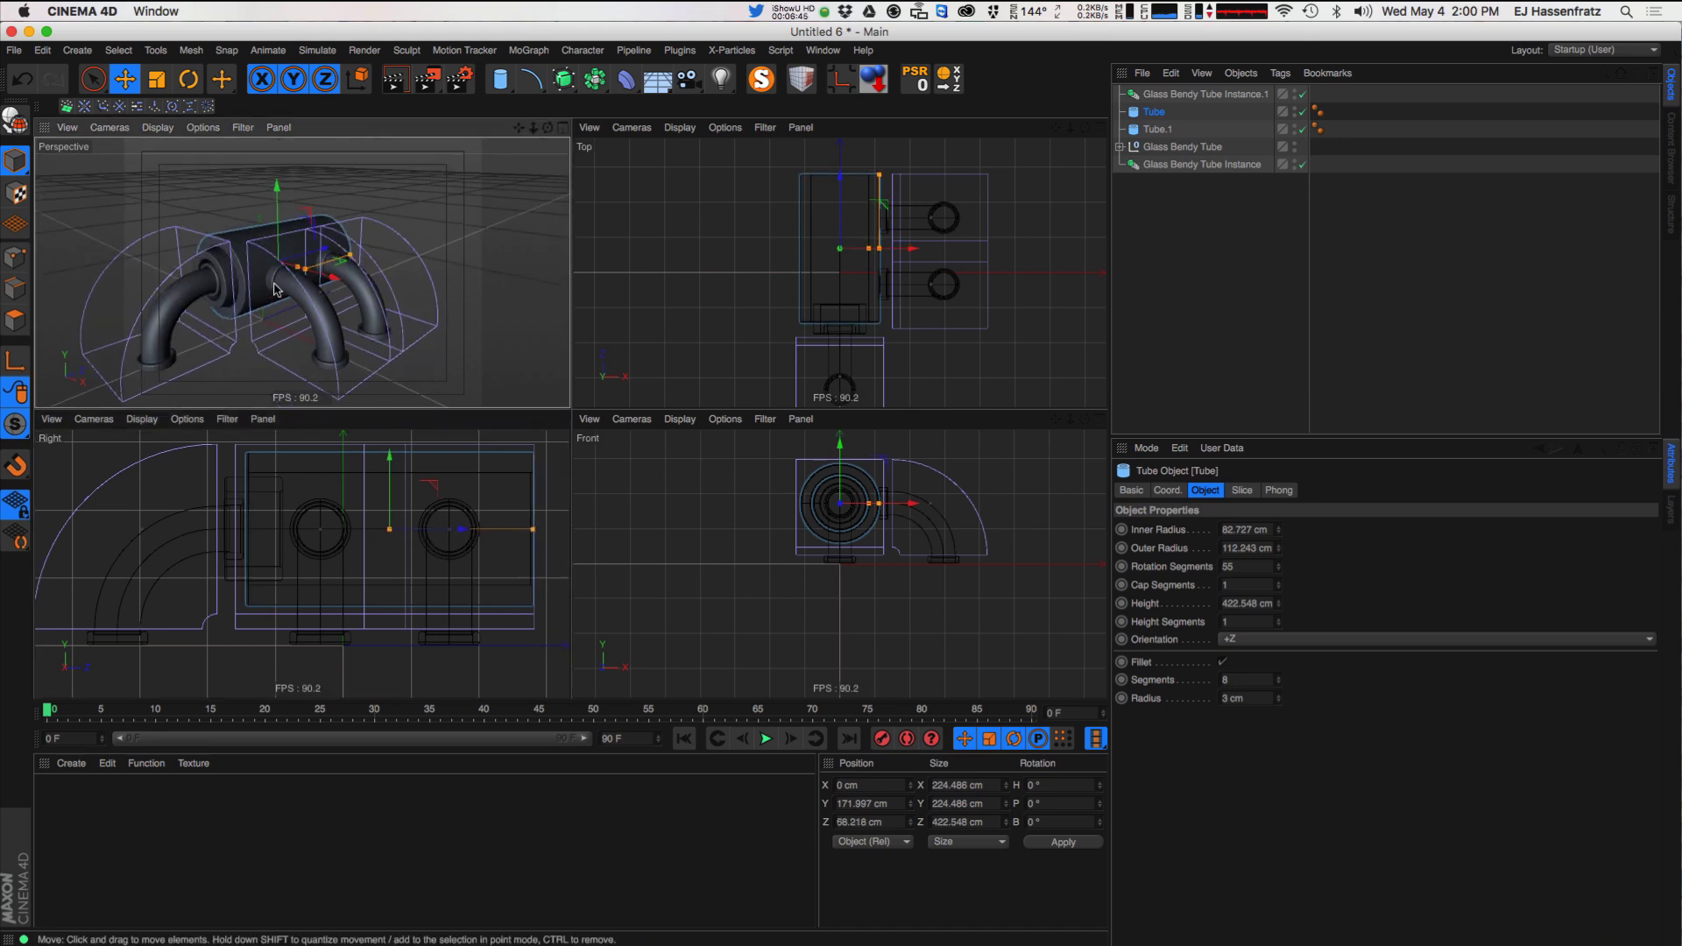
- Increase the main body tube's outer radius to about 118.3 cm so it meets the side pipes' collars
mouse_move(341, 252)
left_mouse_down()
mouse_move(394, 268)
mouse_move(337, 250)
left_mouse_up()
right_click_drag(916, 549, 1047, 528, "alt")
middle_click_drag(802, 478, 811, 575, "alt")
right_click_drag(776, 532, 776, 557, "alt")
middle_click_drag(776, 549, 828, 550, "alt")
mouse_move(295, 259)
left_mouse_down("alt")
mouse_move(266, 339)
mouse_move(296, 292)
left_mouse_up("alt")
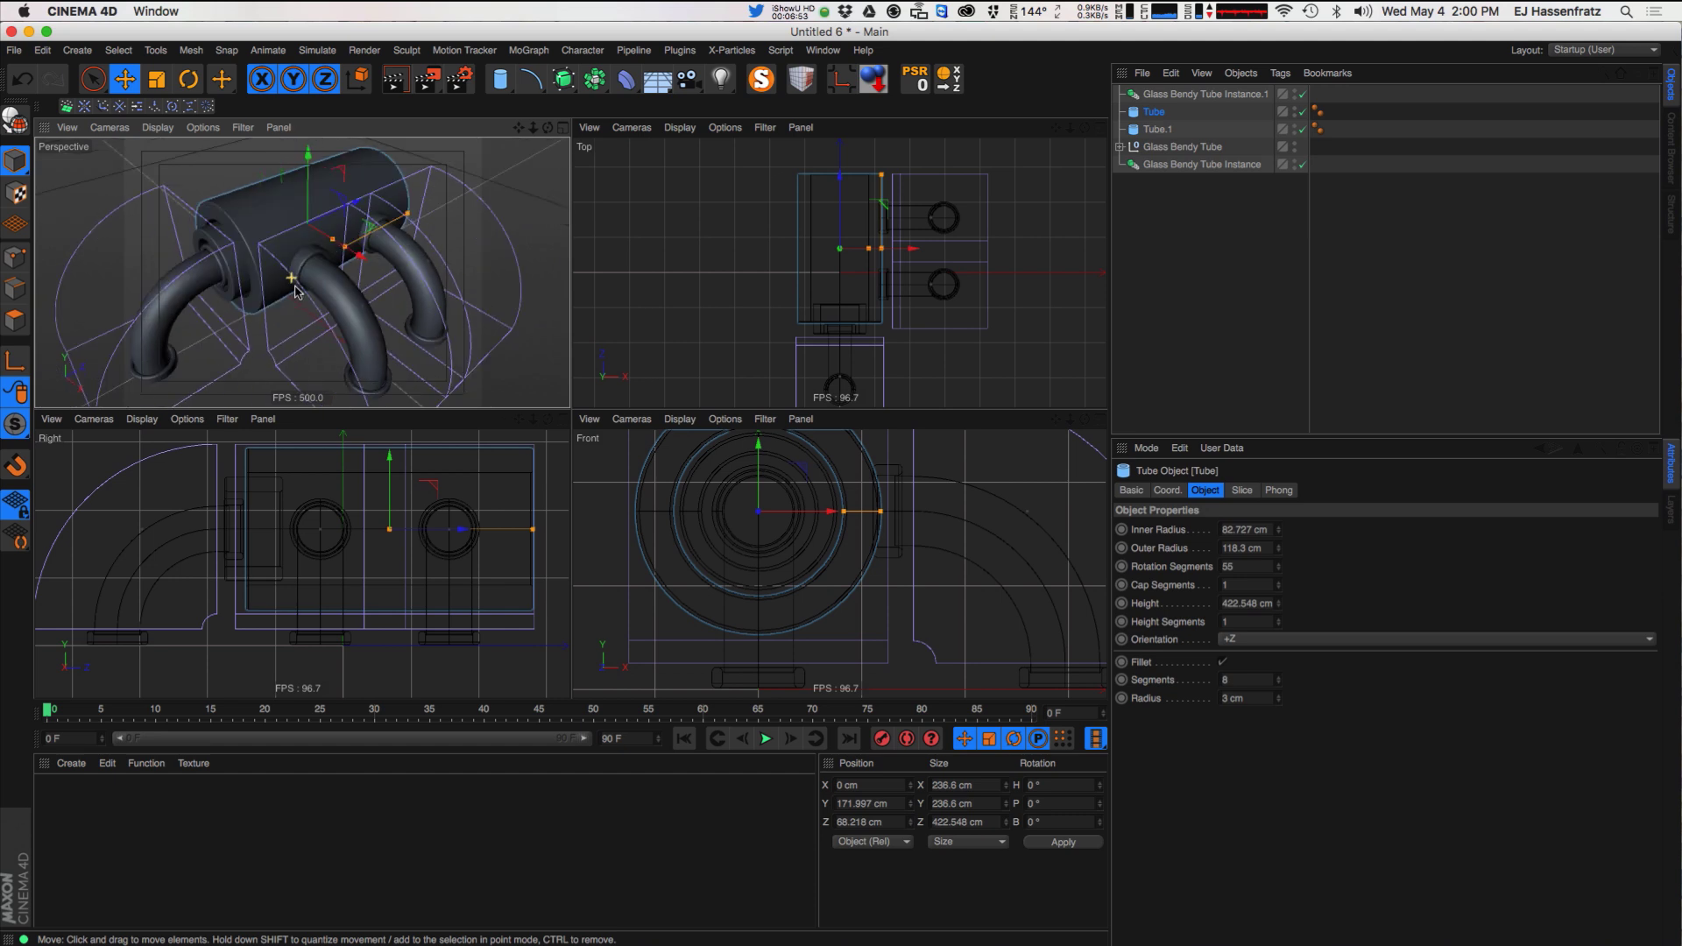
- Switch to Chrome to compare the model with the Behance mini machine image, and return to Cinema 4D
key("super+Tab")
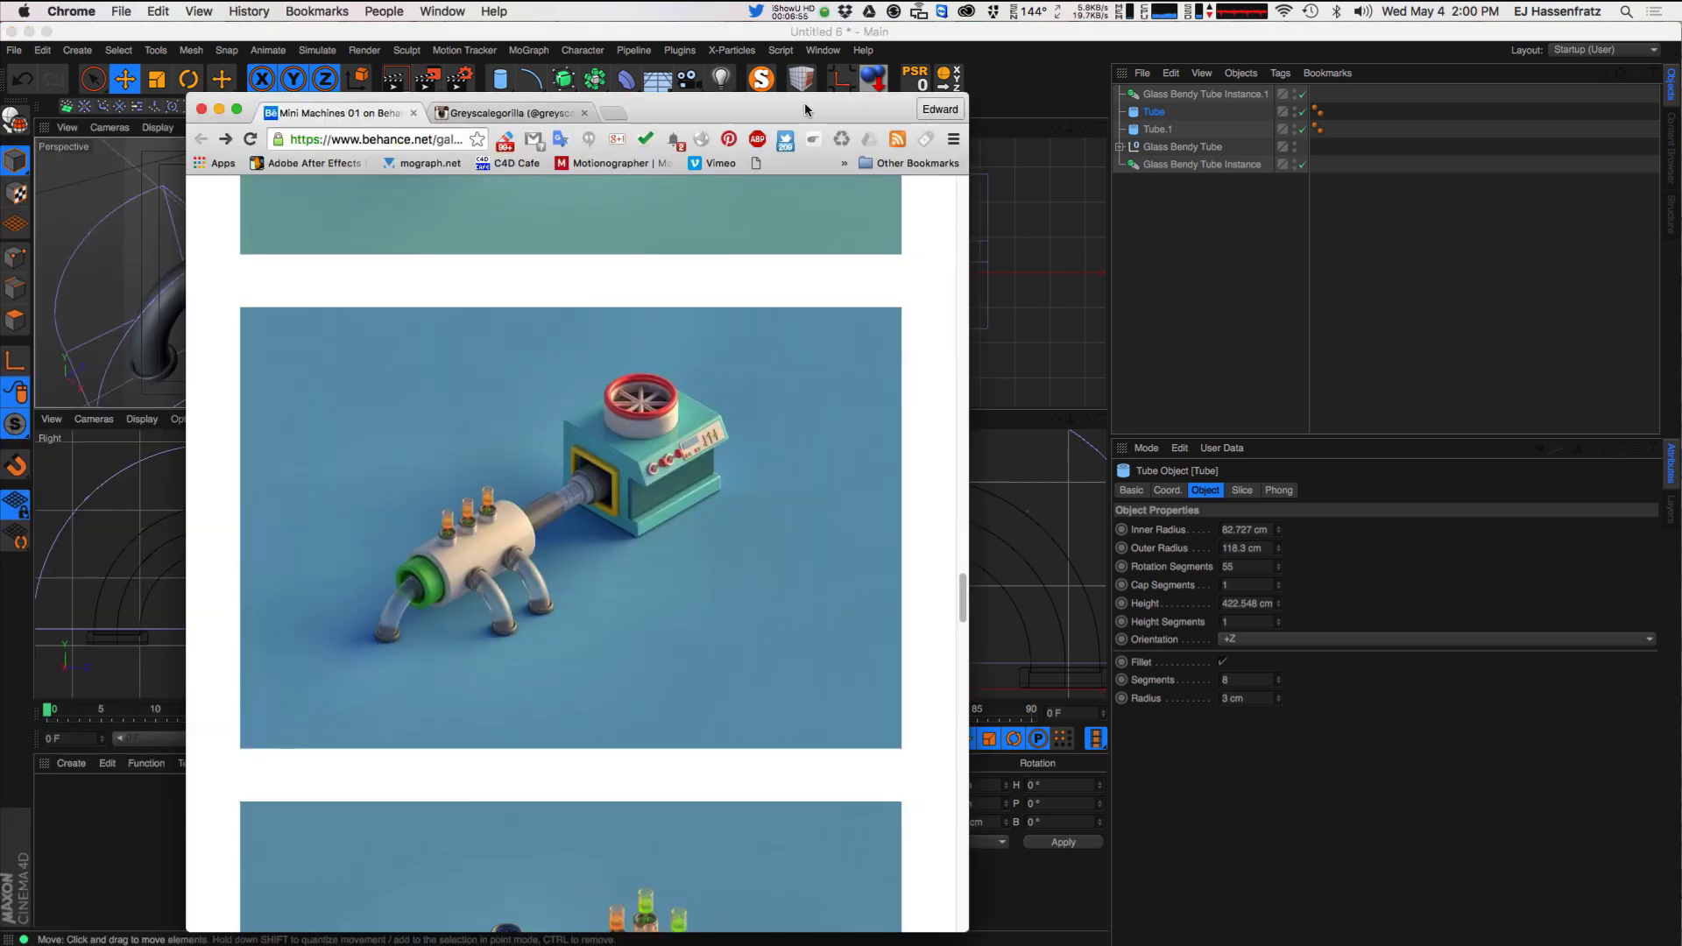
left_click_drag(804, 103, 909, 72)
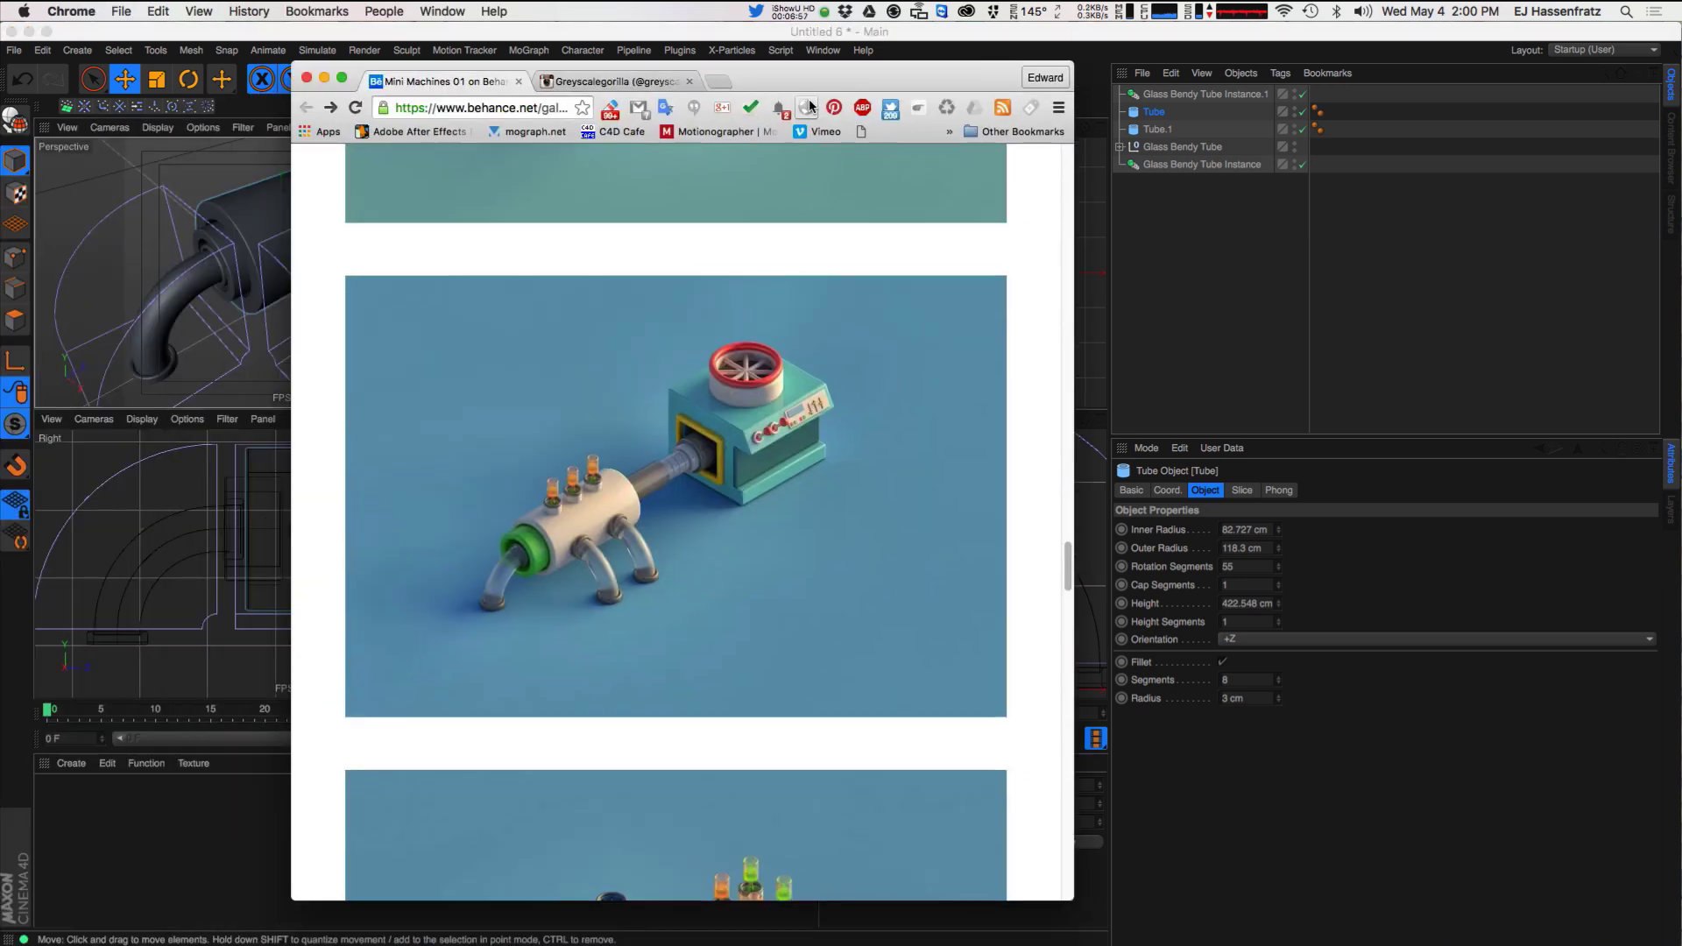
left_click_drag(851, 81, 0, 105)
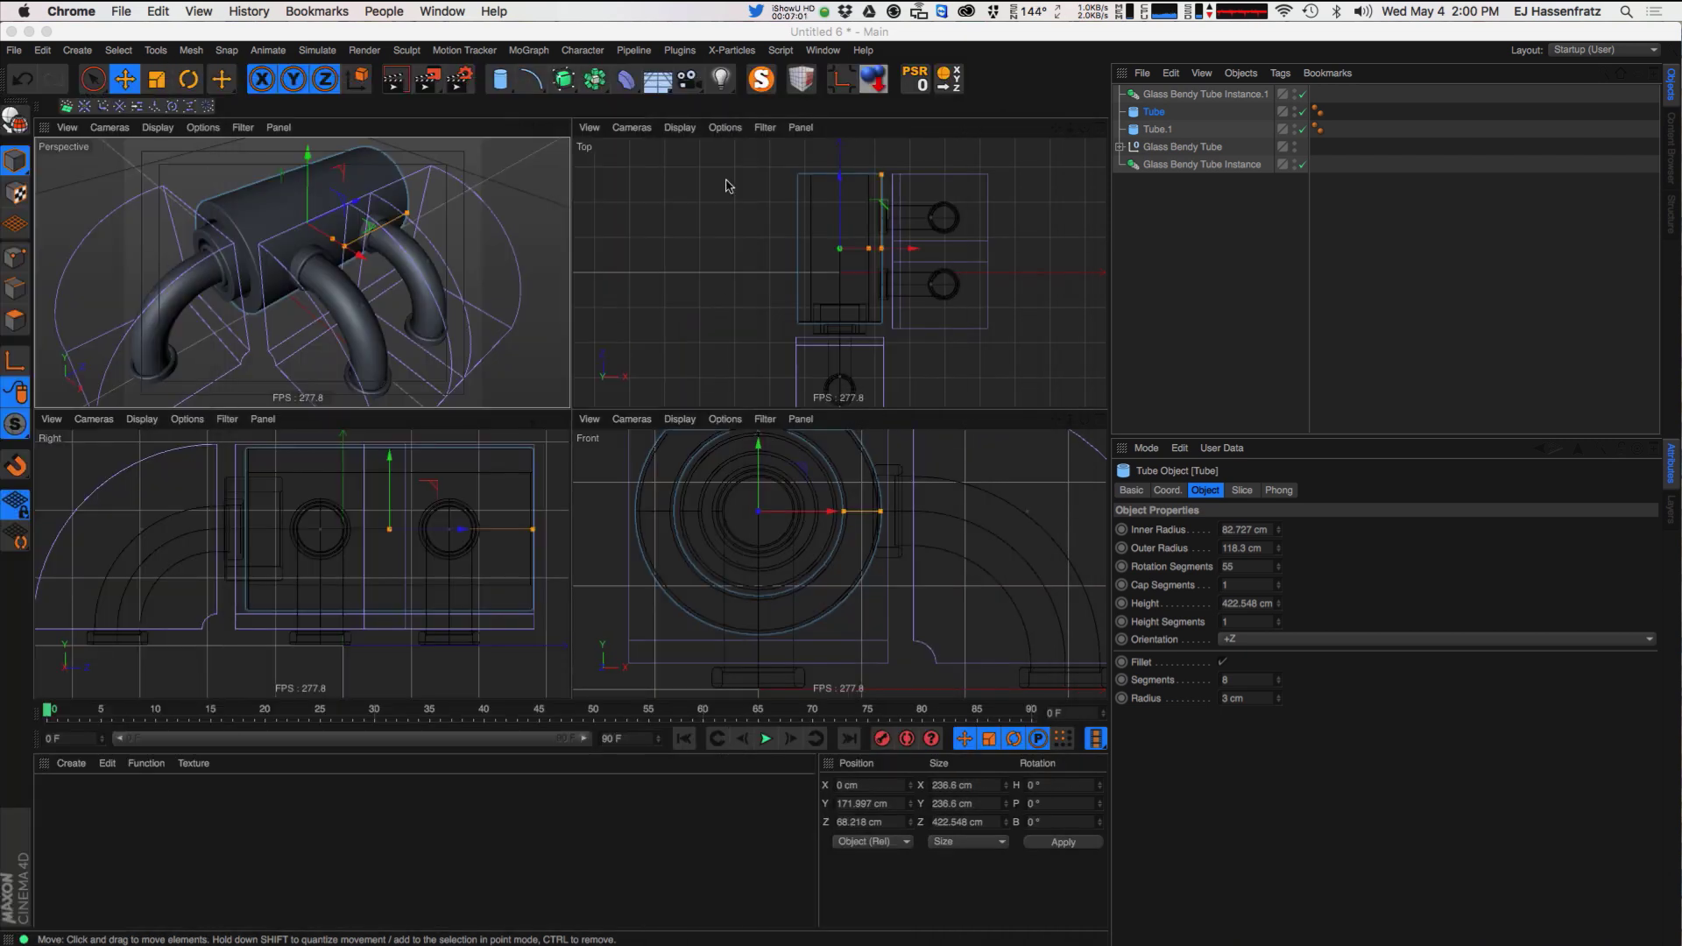
left_click_drag(434, 266, 458, 296, "alt")
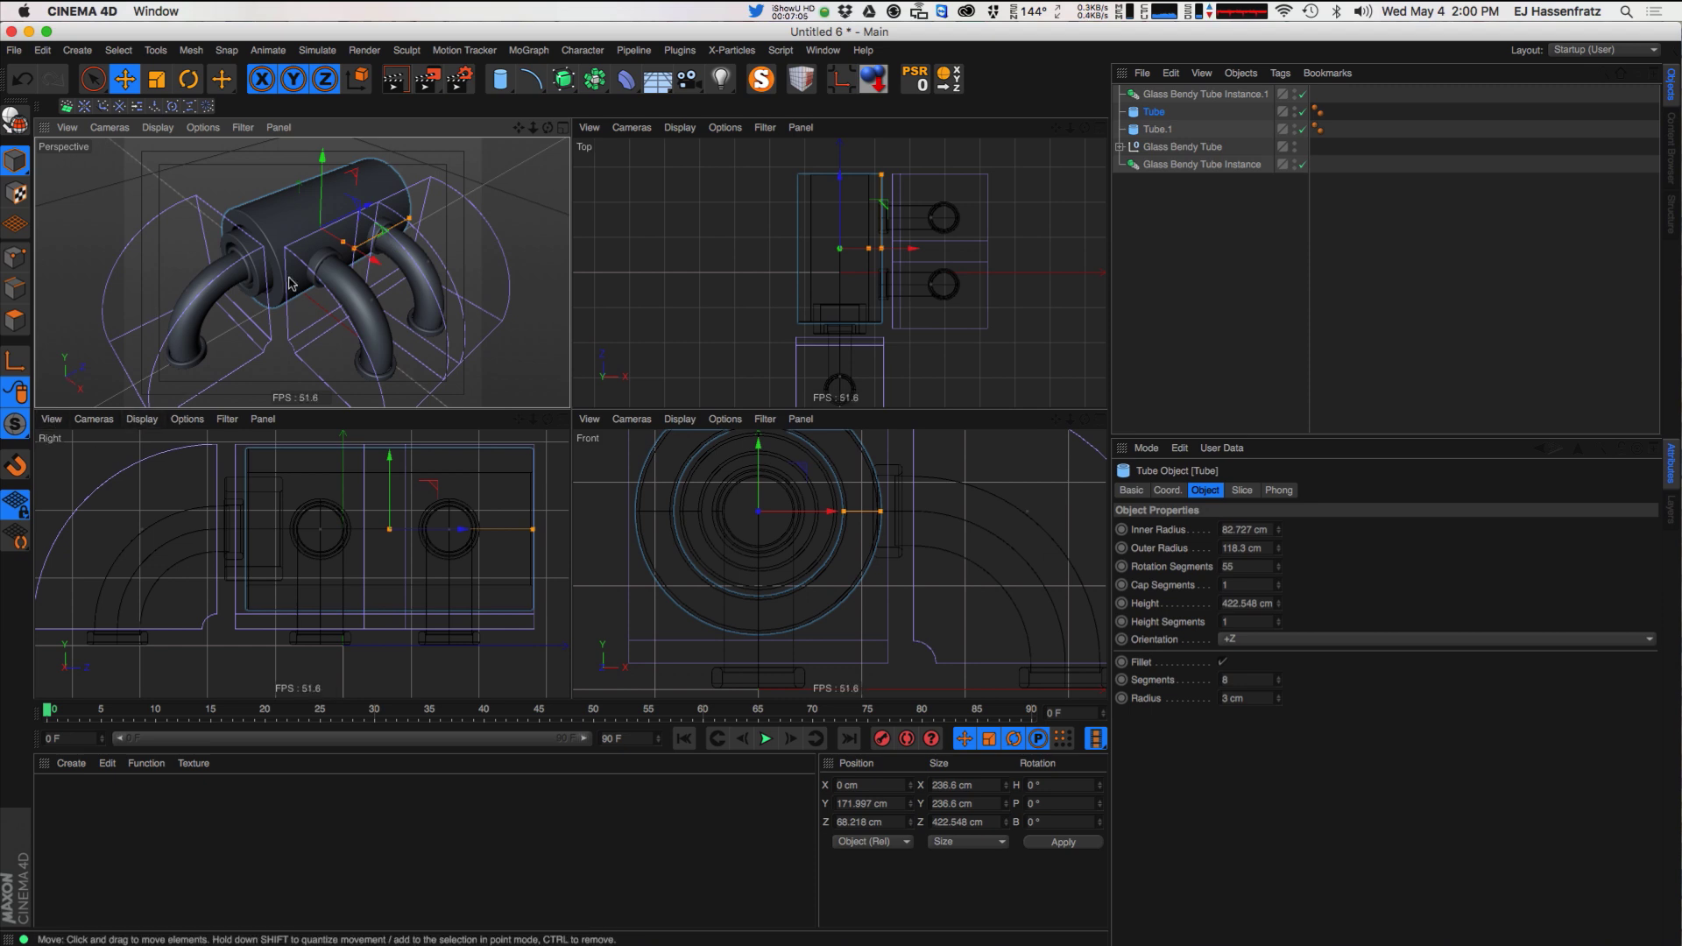
- Check the cap settings of the cylinder inside the Glass Bendy Tube group and collapse the group again
left_click(1119, 147)
left_click(1170, 181)
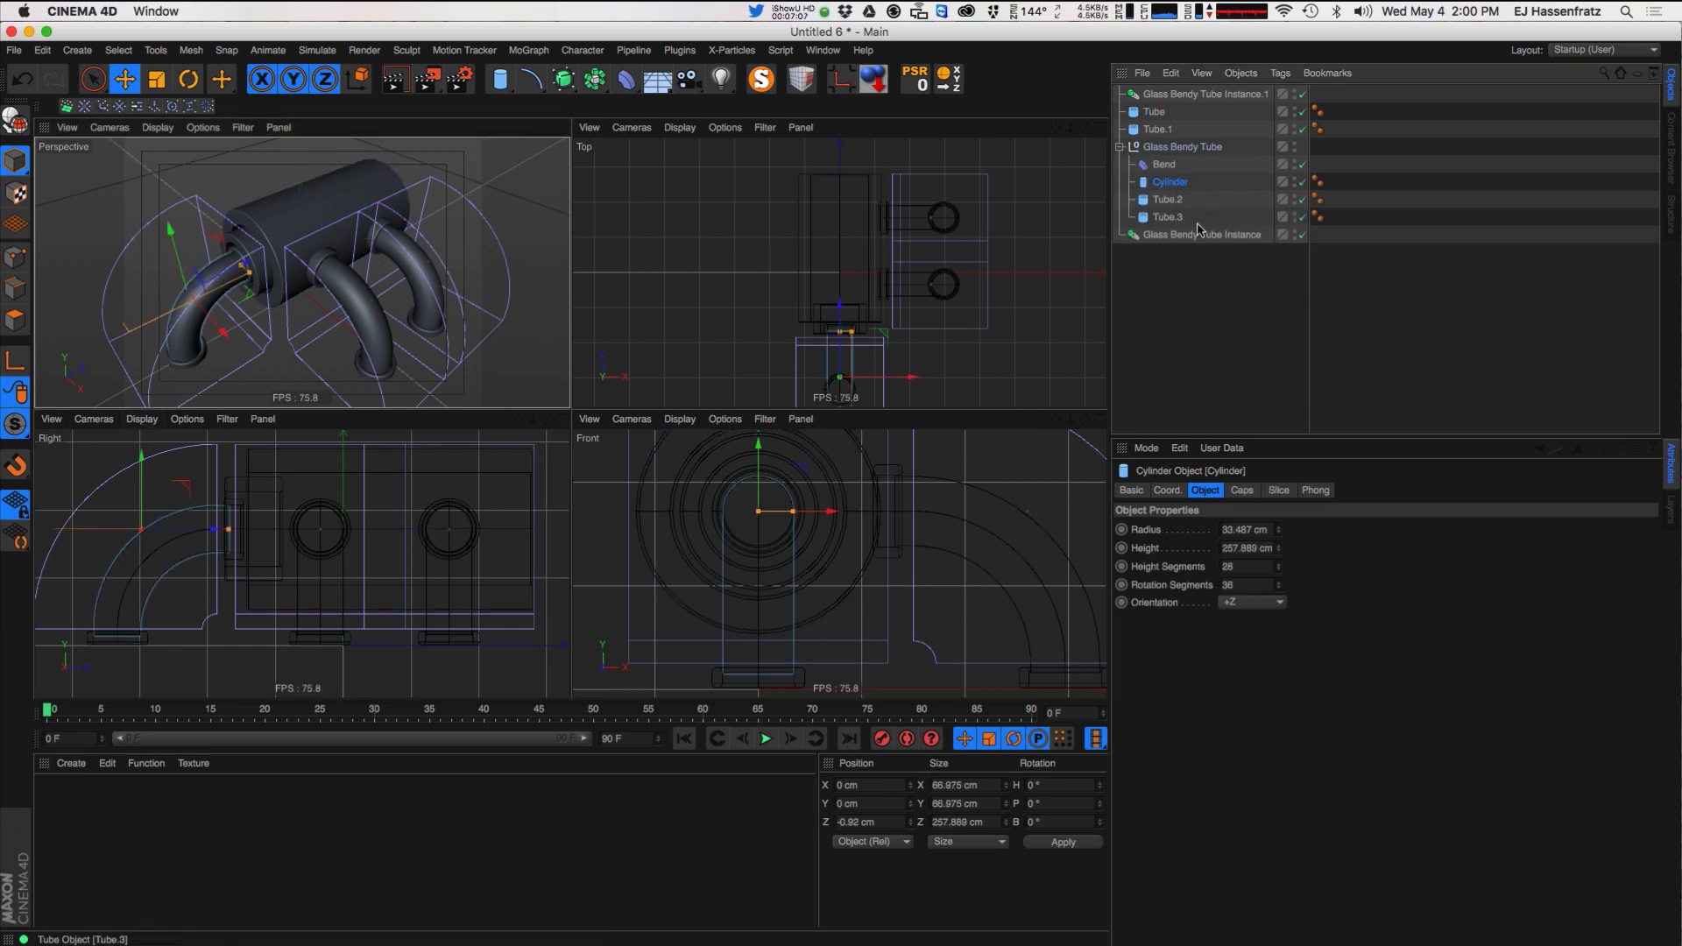
left_click(1241, 491)
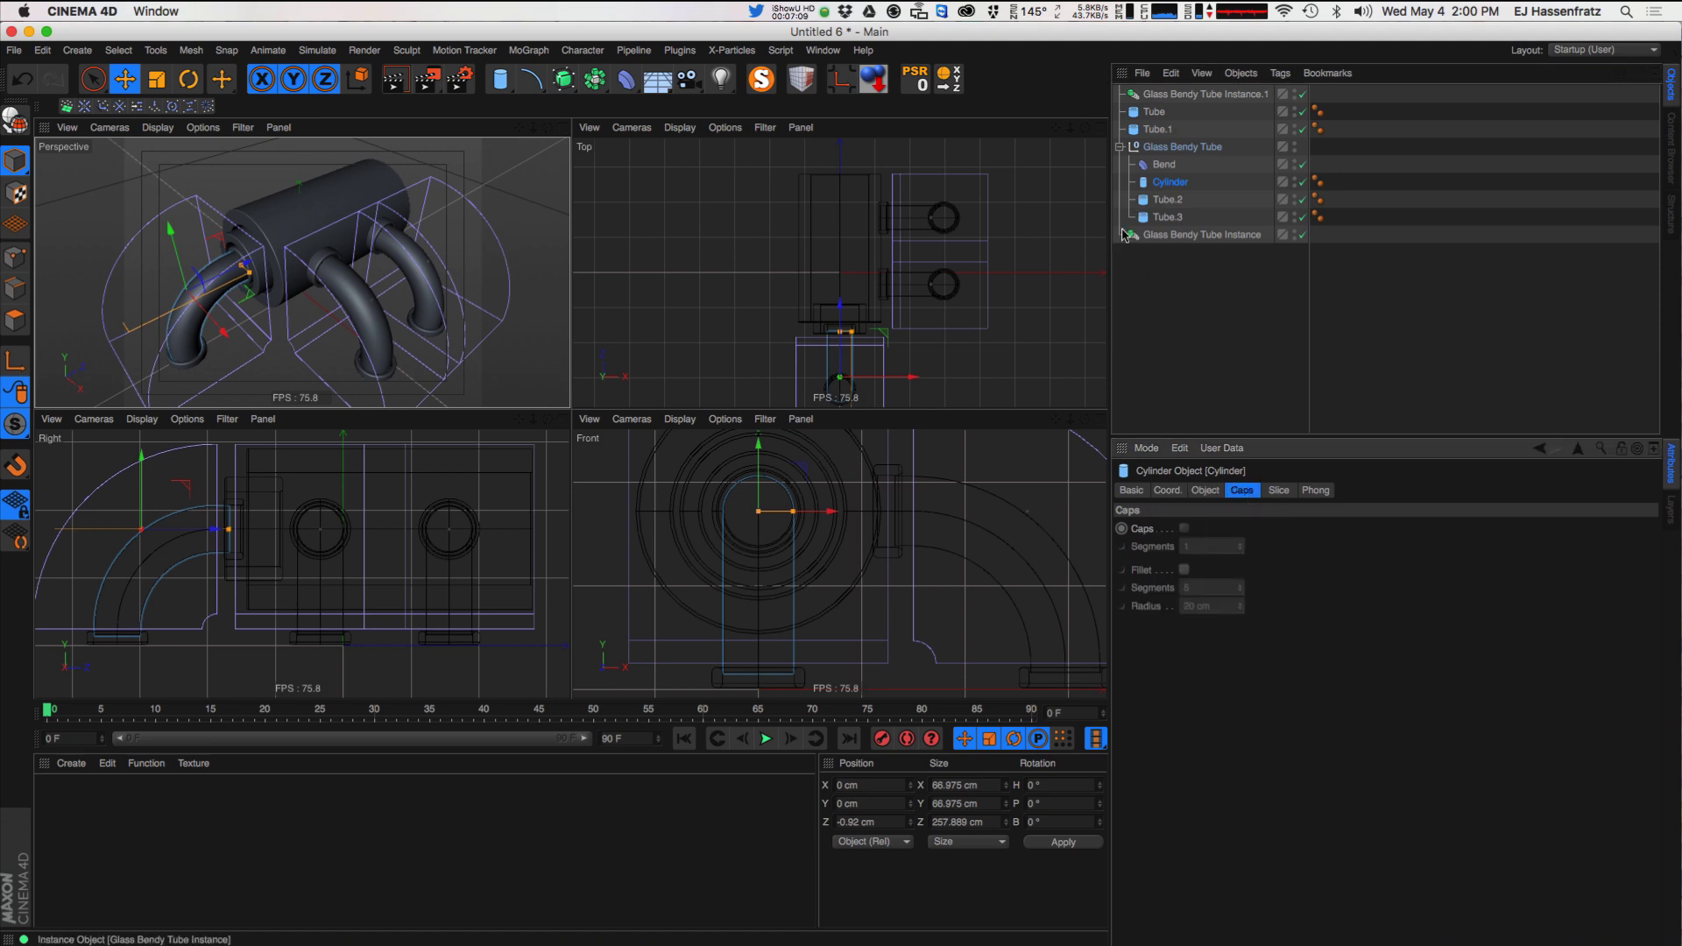
left_click(1120, 146)
left_click(1184, 148)
scroll(326, 268, "up", 5)
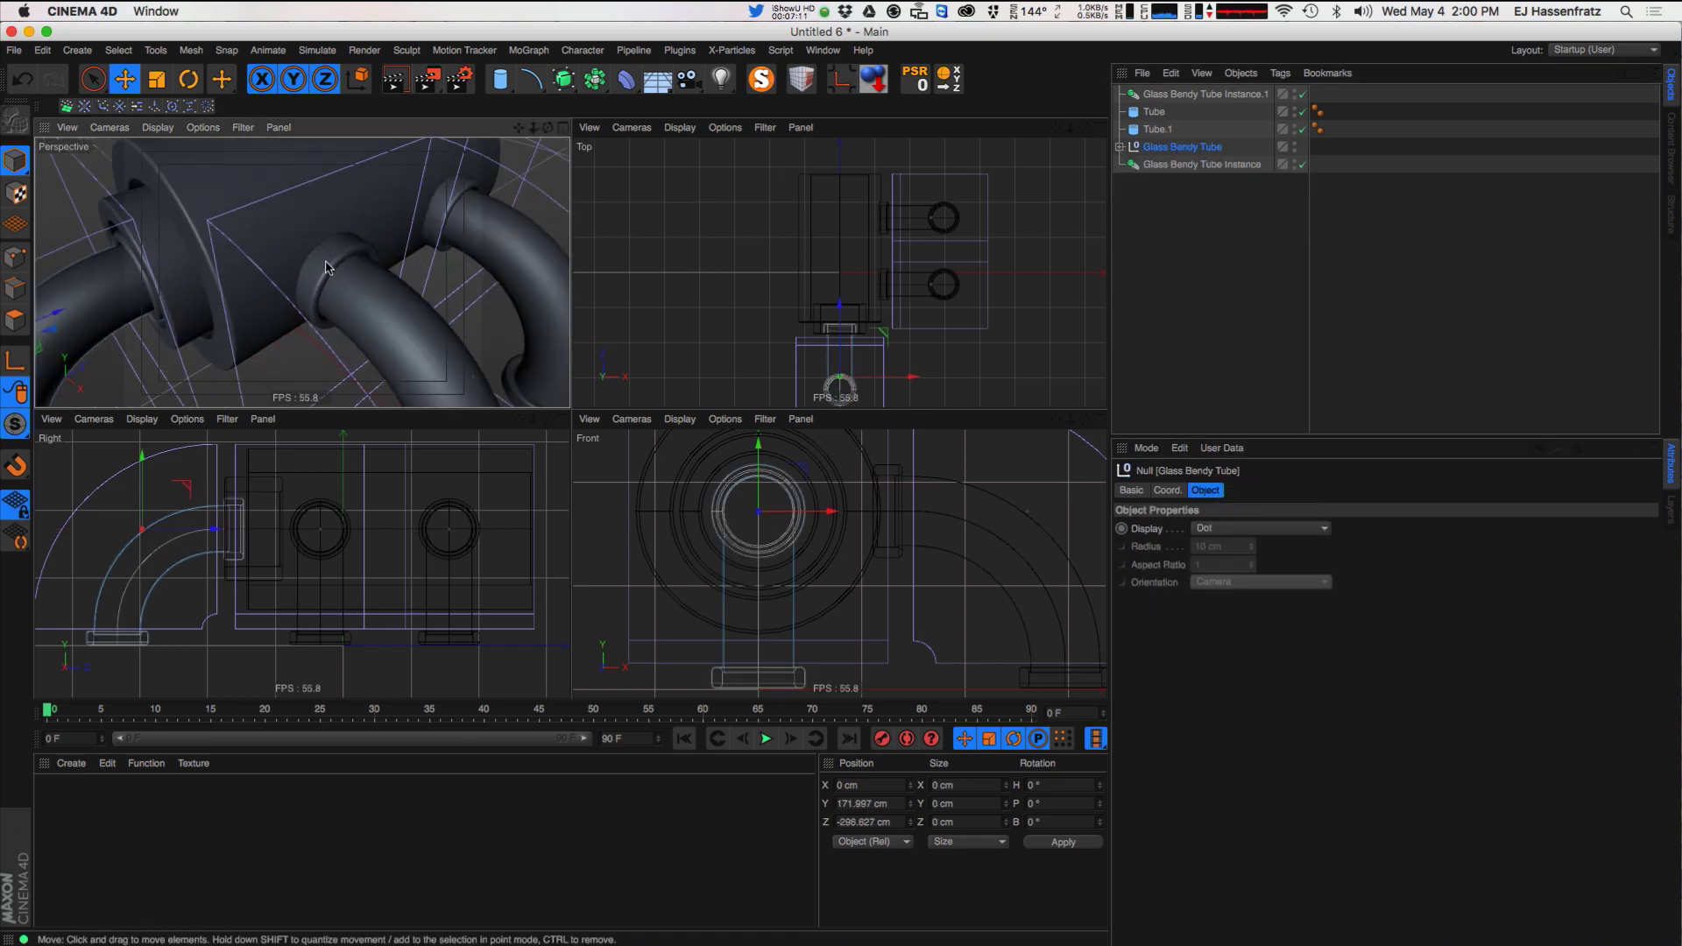
- Rename the main body tube as White Tube
left_click(1205, 94)
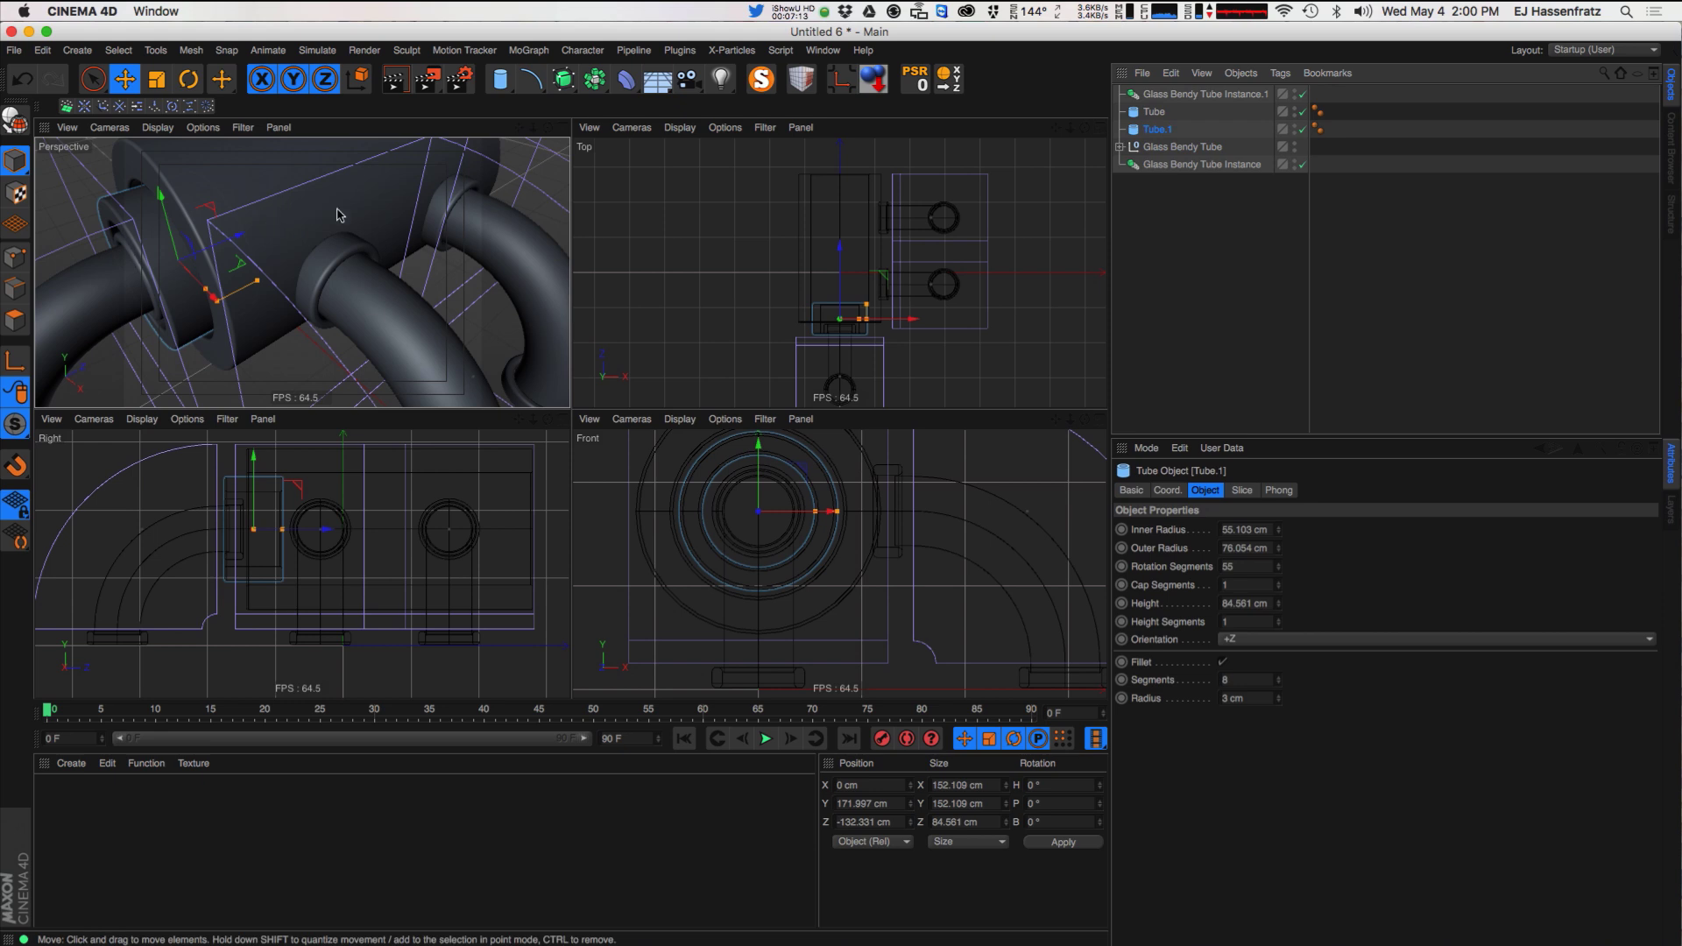
left_click(373, 209)
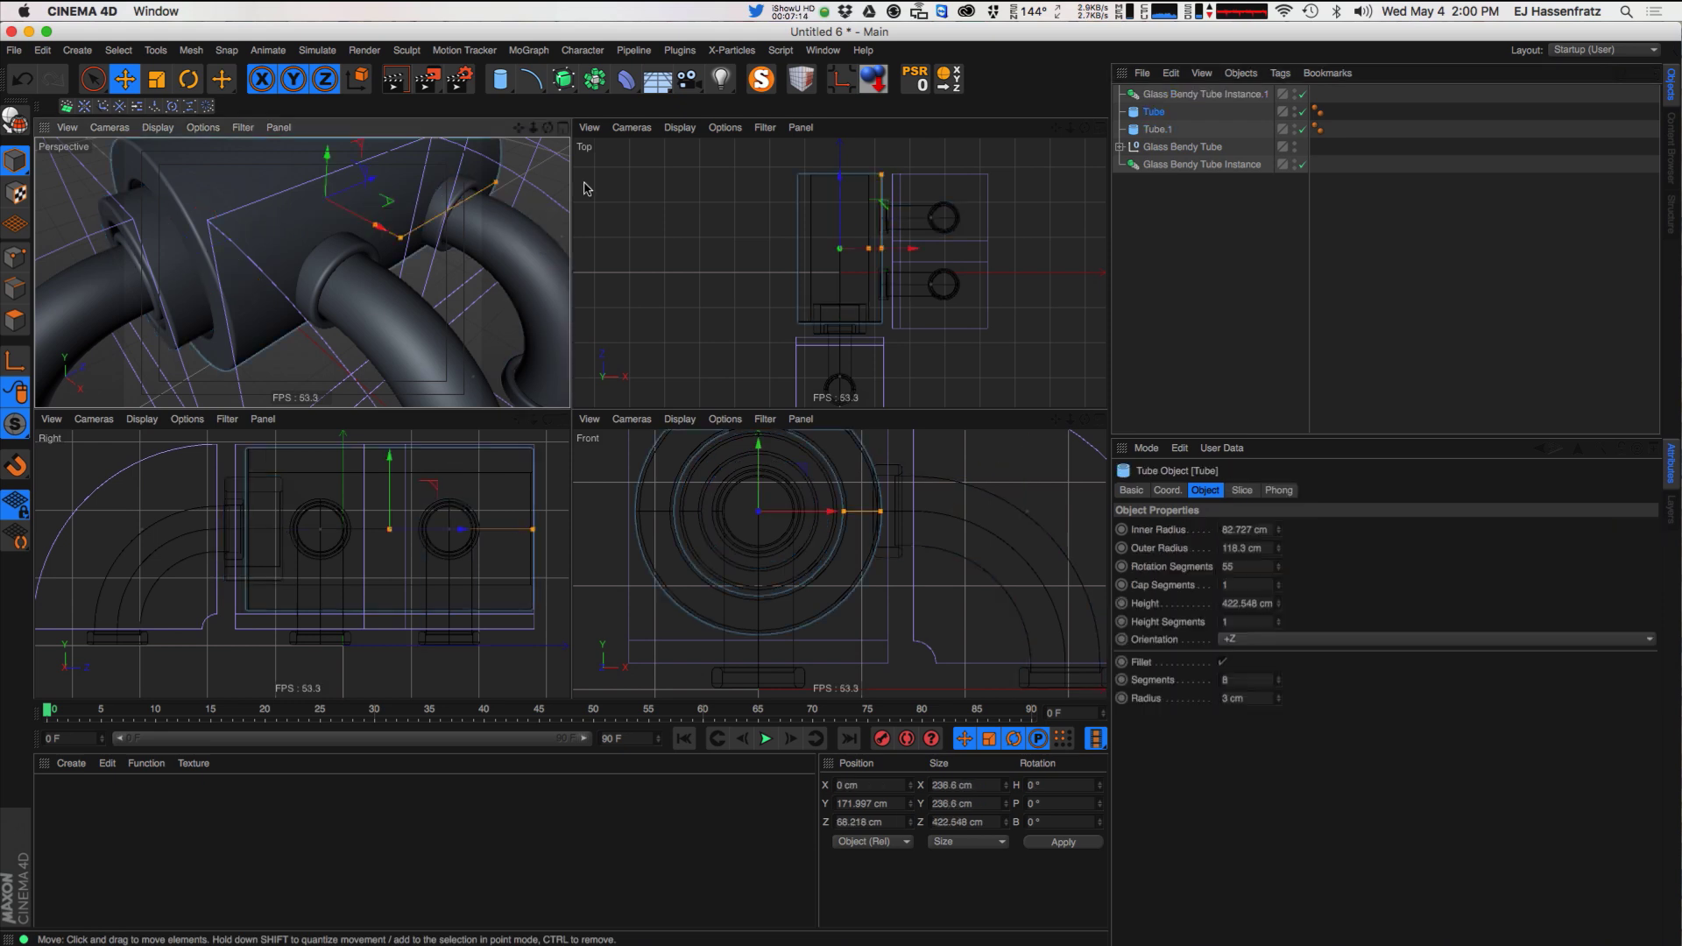
double_click(1153, 111)
type("White")
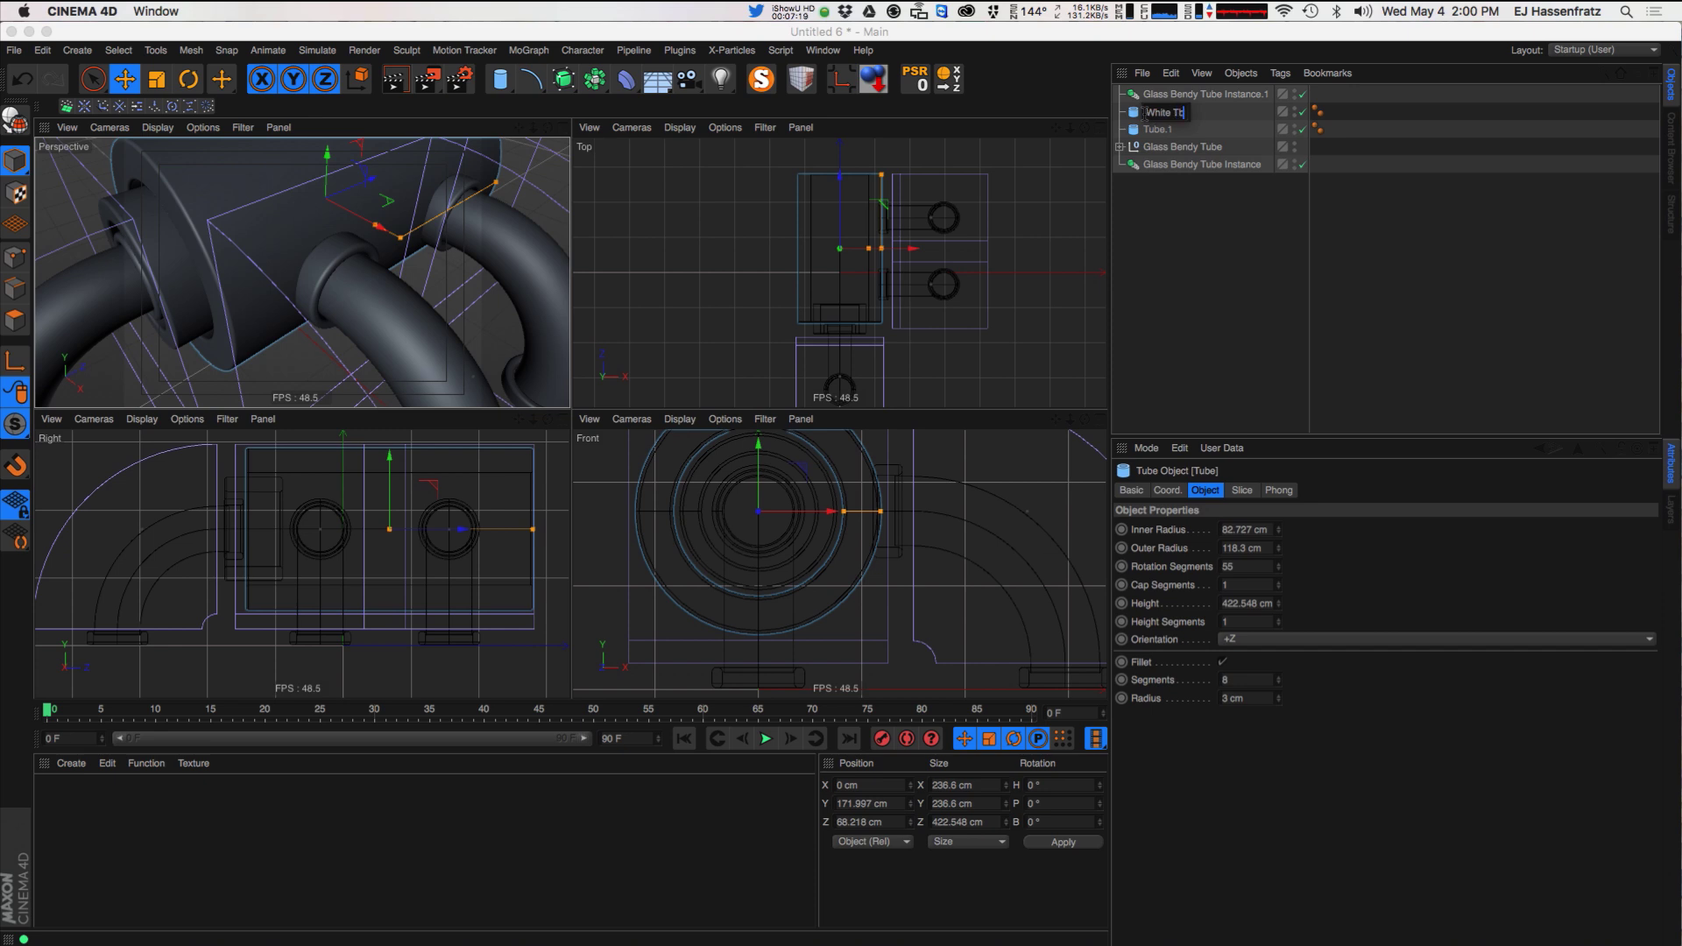
type(" Tube")
key("Return")
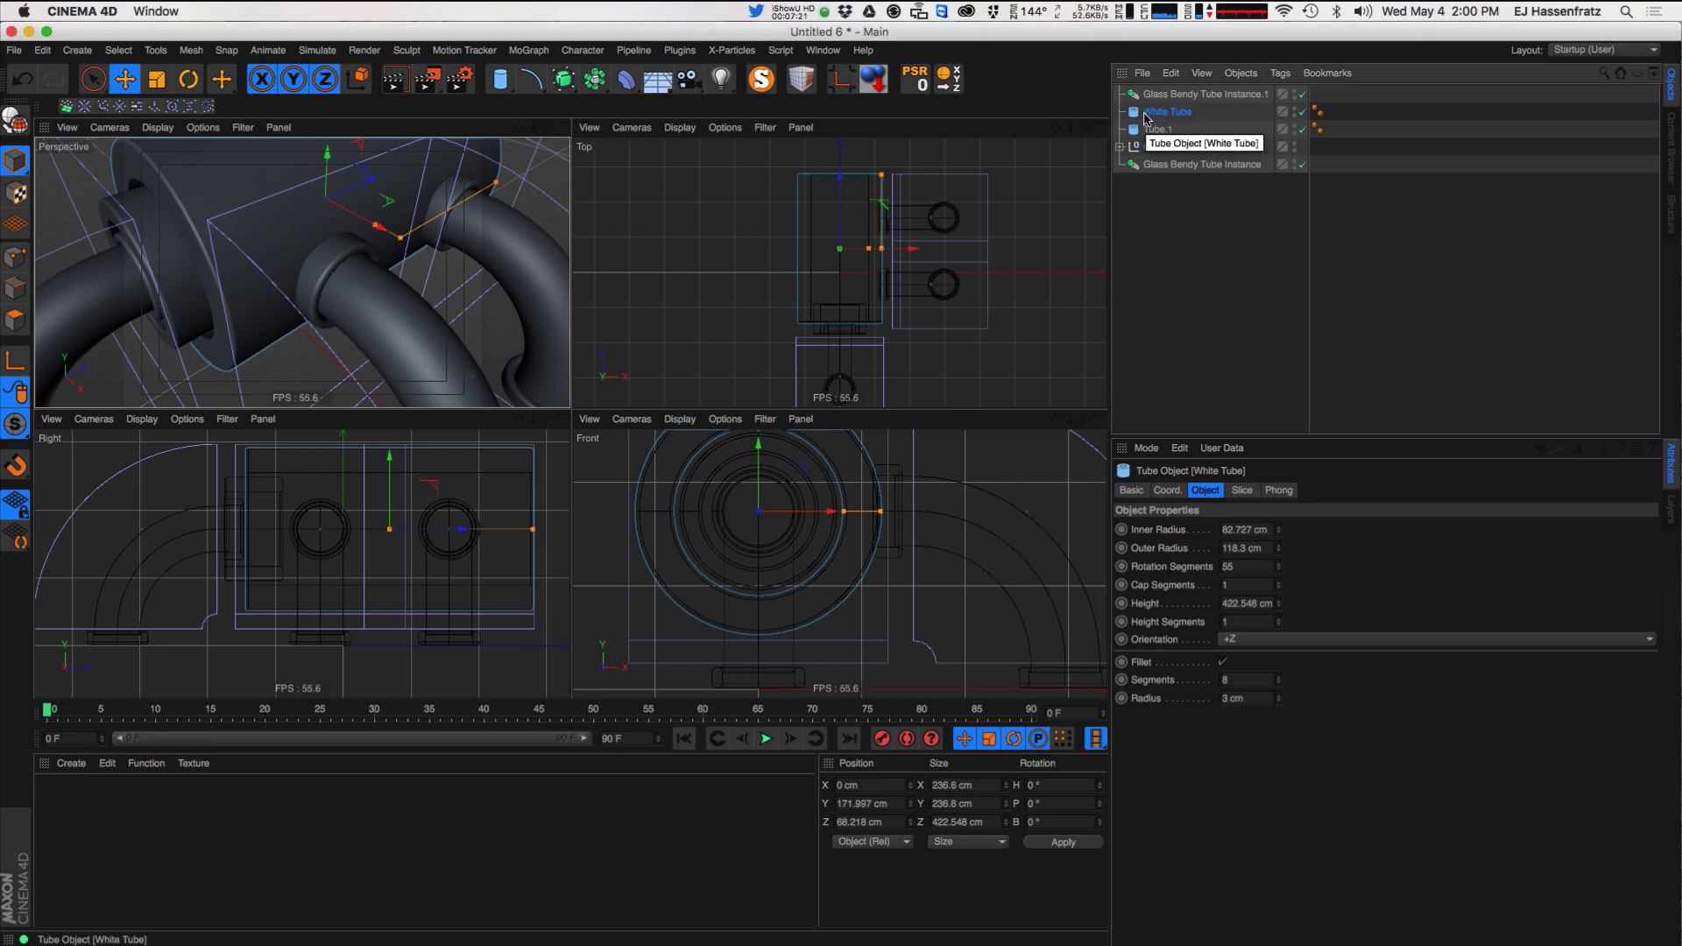
- Examine how the side pipe instances and front ring join the white body from several angles
left_click_drag(380, 329, 391, 344, "alt")
left_click(390, 345)
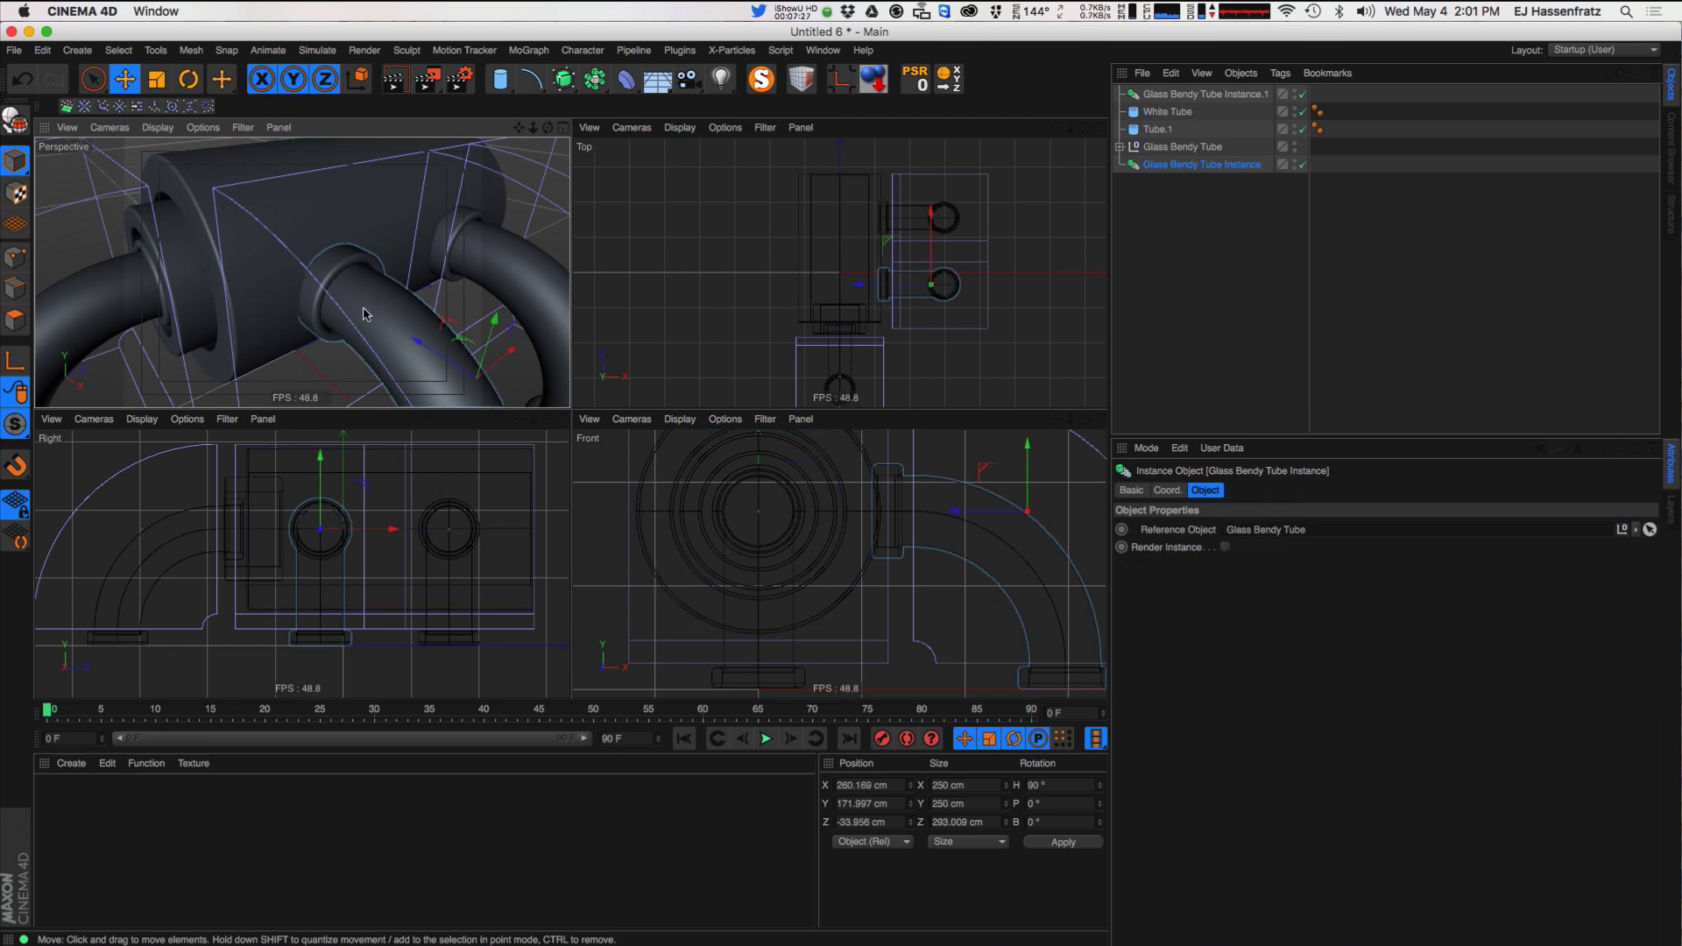
left_click_drag(389, 307, 349, 287, "alt")
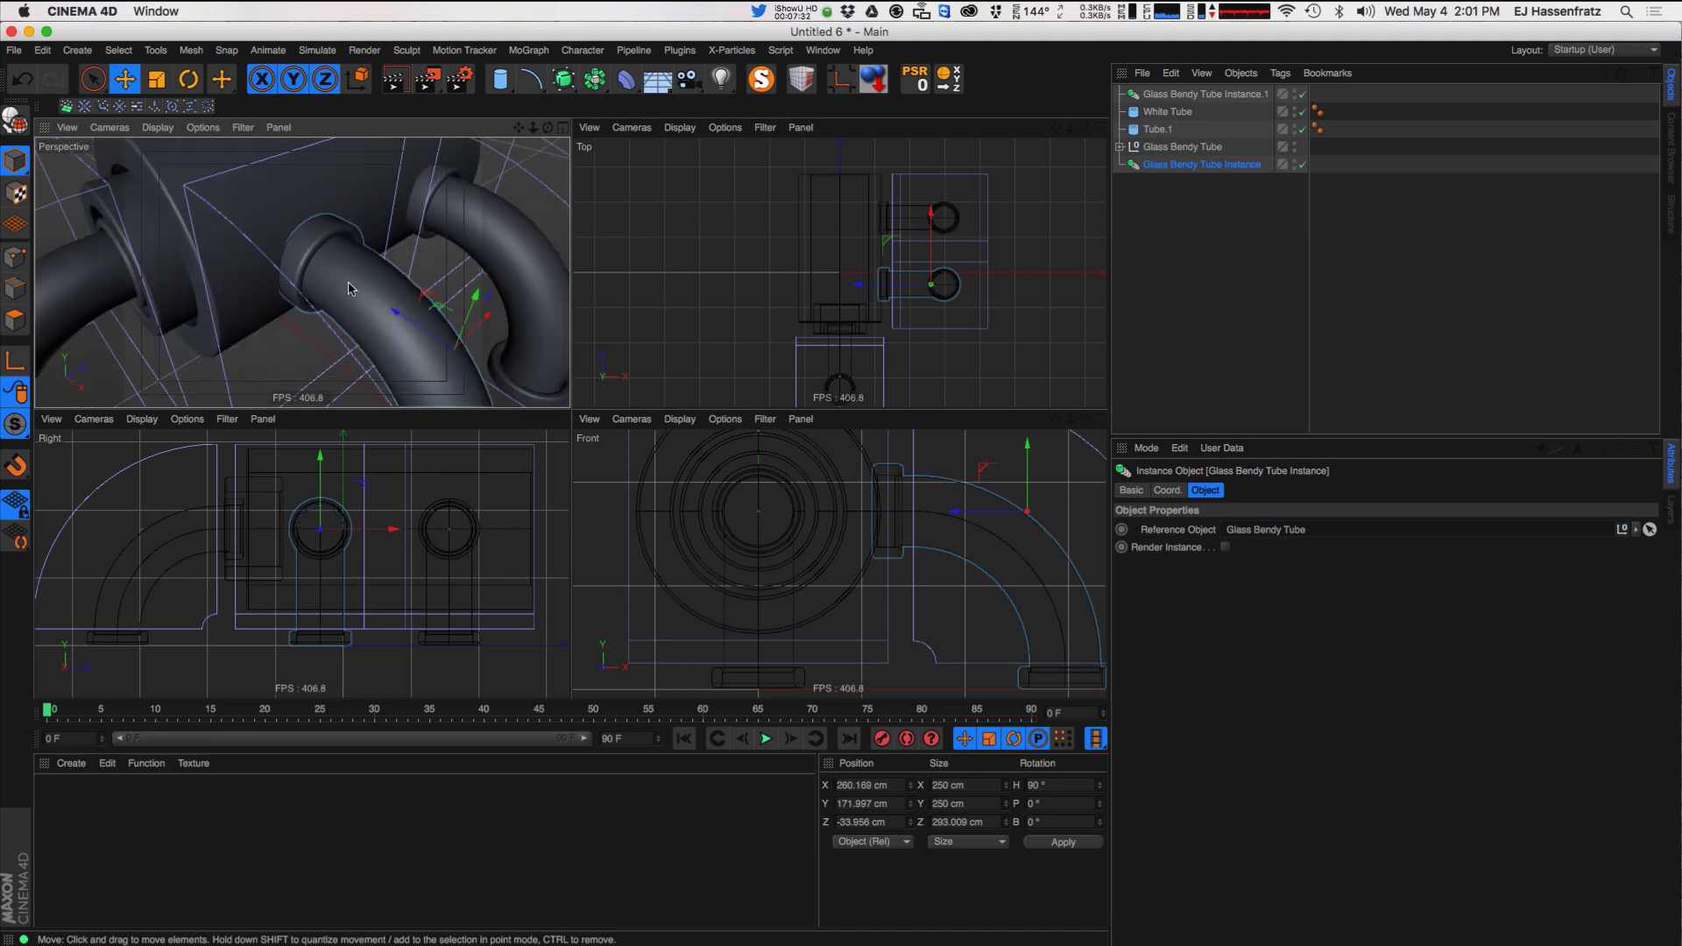
left_click(1151, 133)
left_click(1164, 115)
scroll(447, 279, "down", 8)
scroll(448, 280, "up", 2)
left_click_drag(447, 279, 362, 282, "alt")
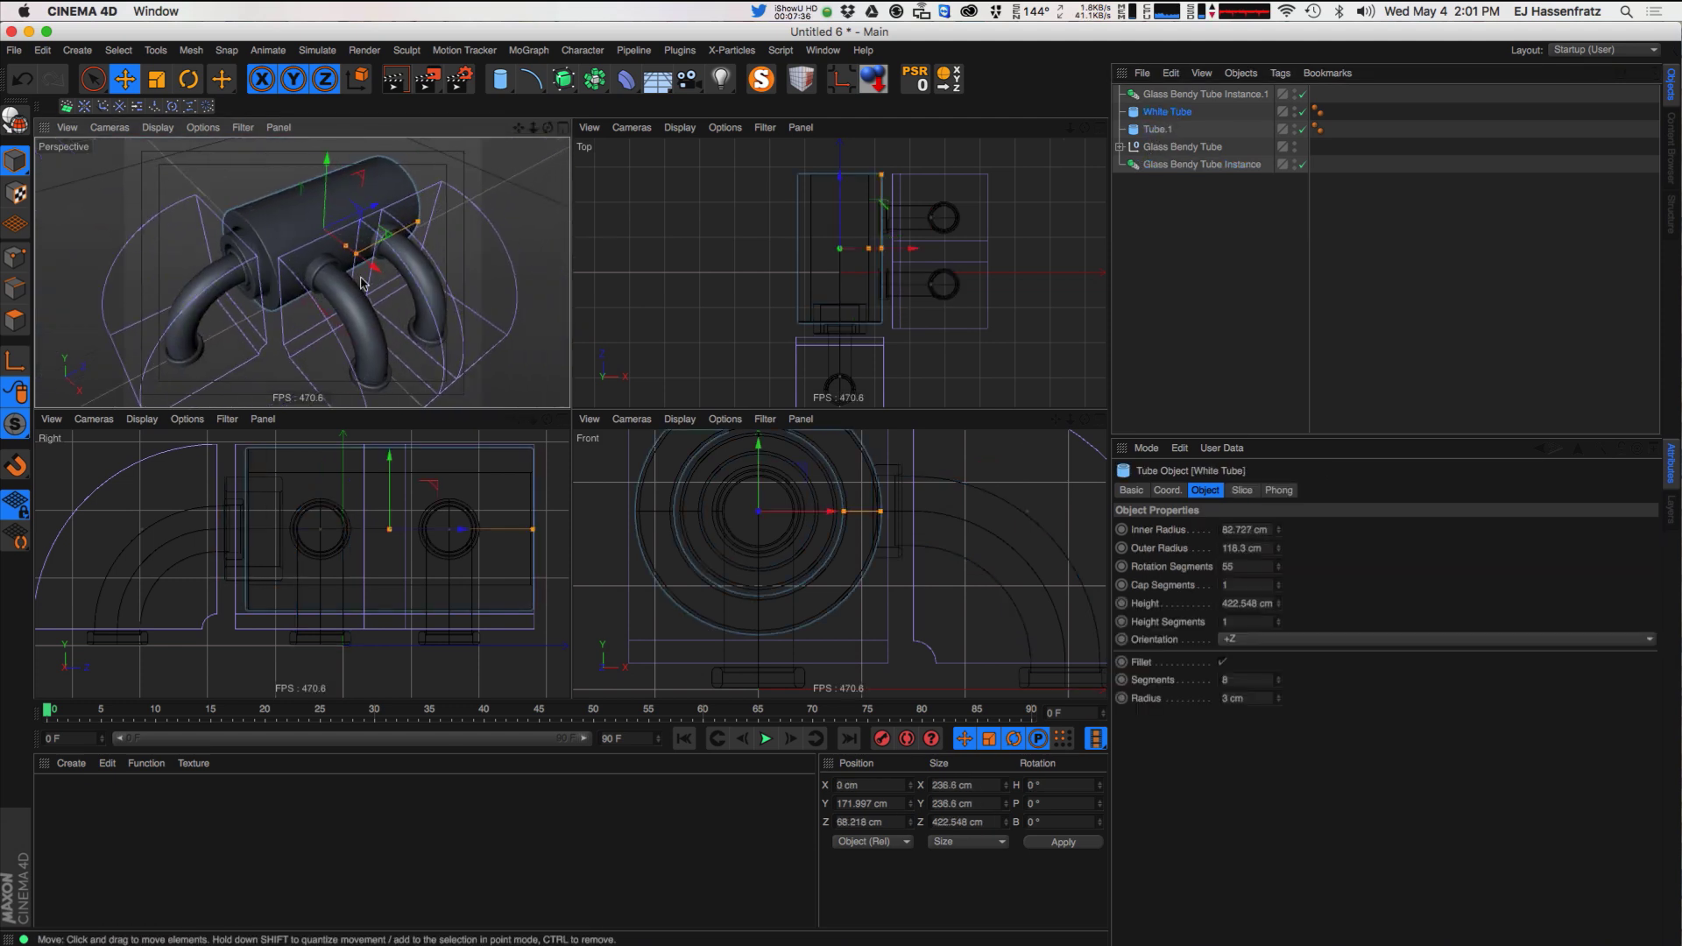
- Copy the cylinder out of the Glass Bendy Tube group to the top level of the hierarchy, directly above the group
left_click(562, 128)
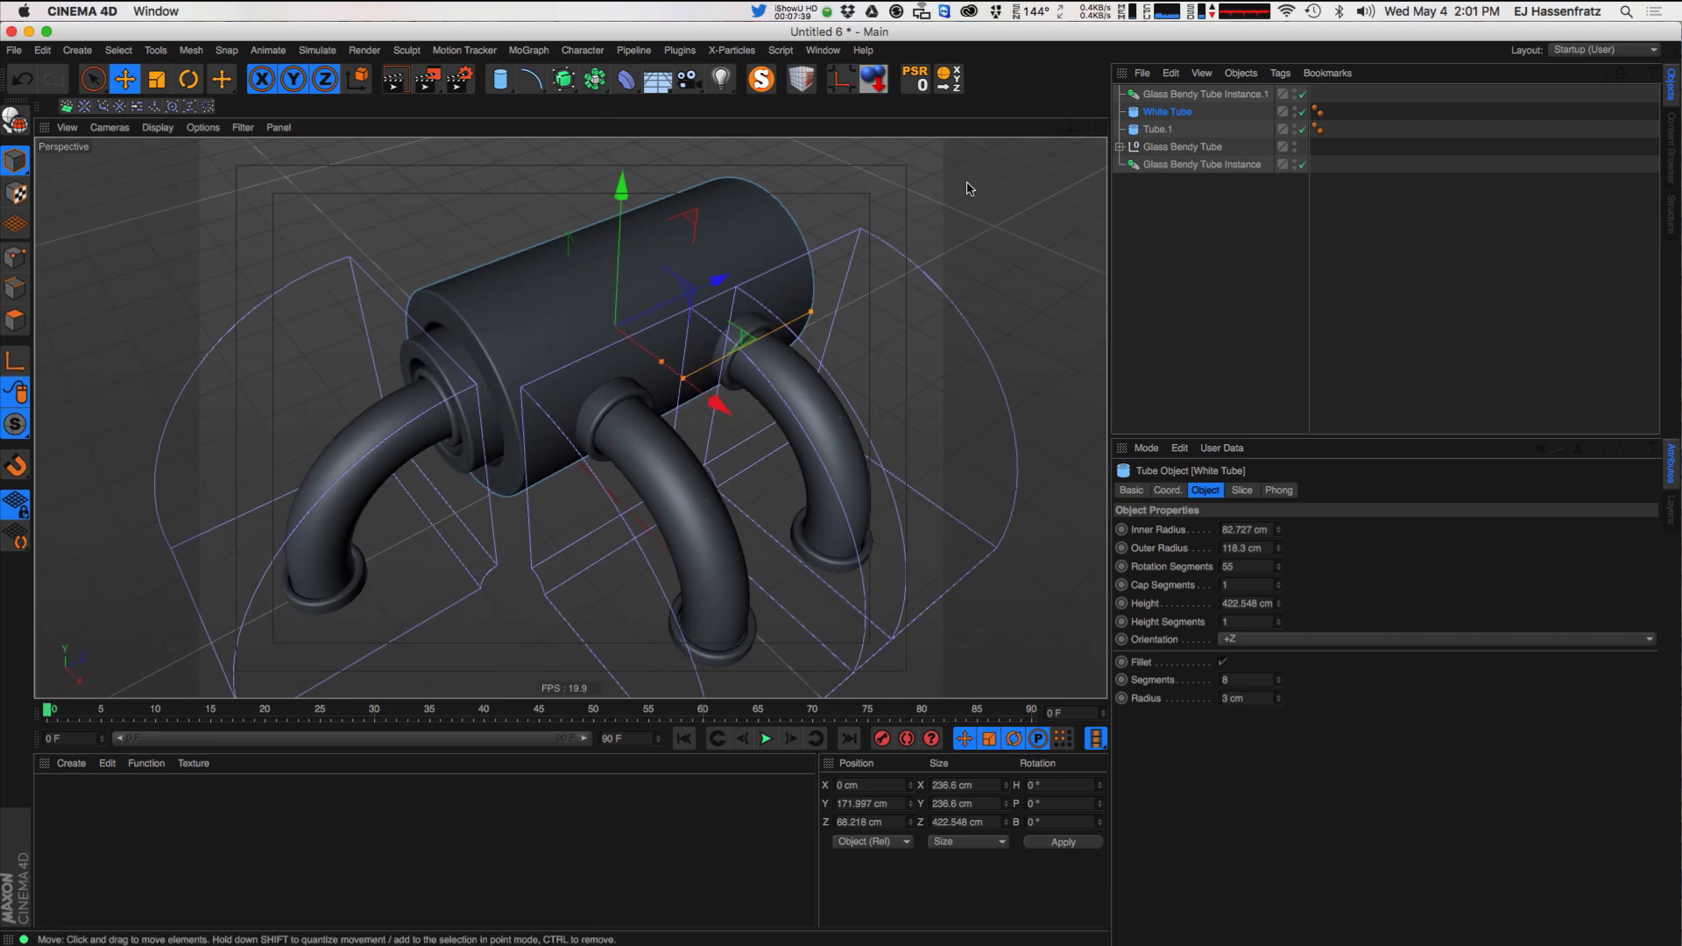
left_click(1121, 148)
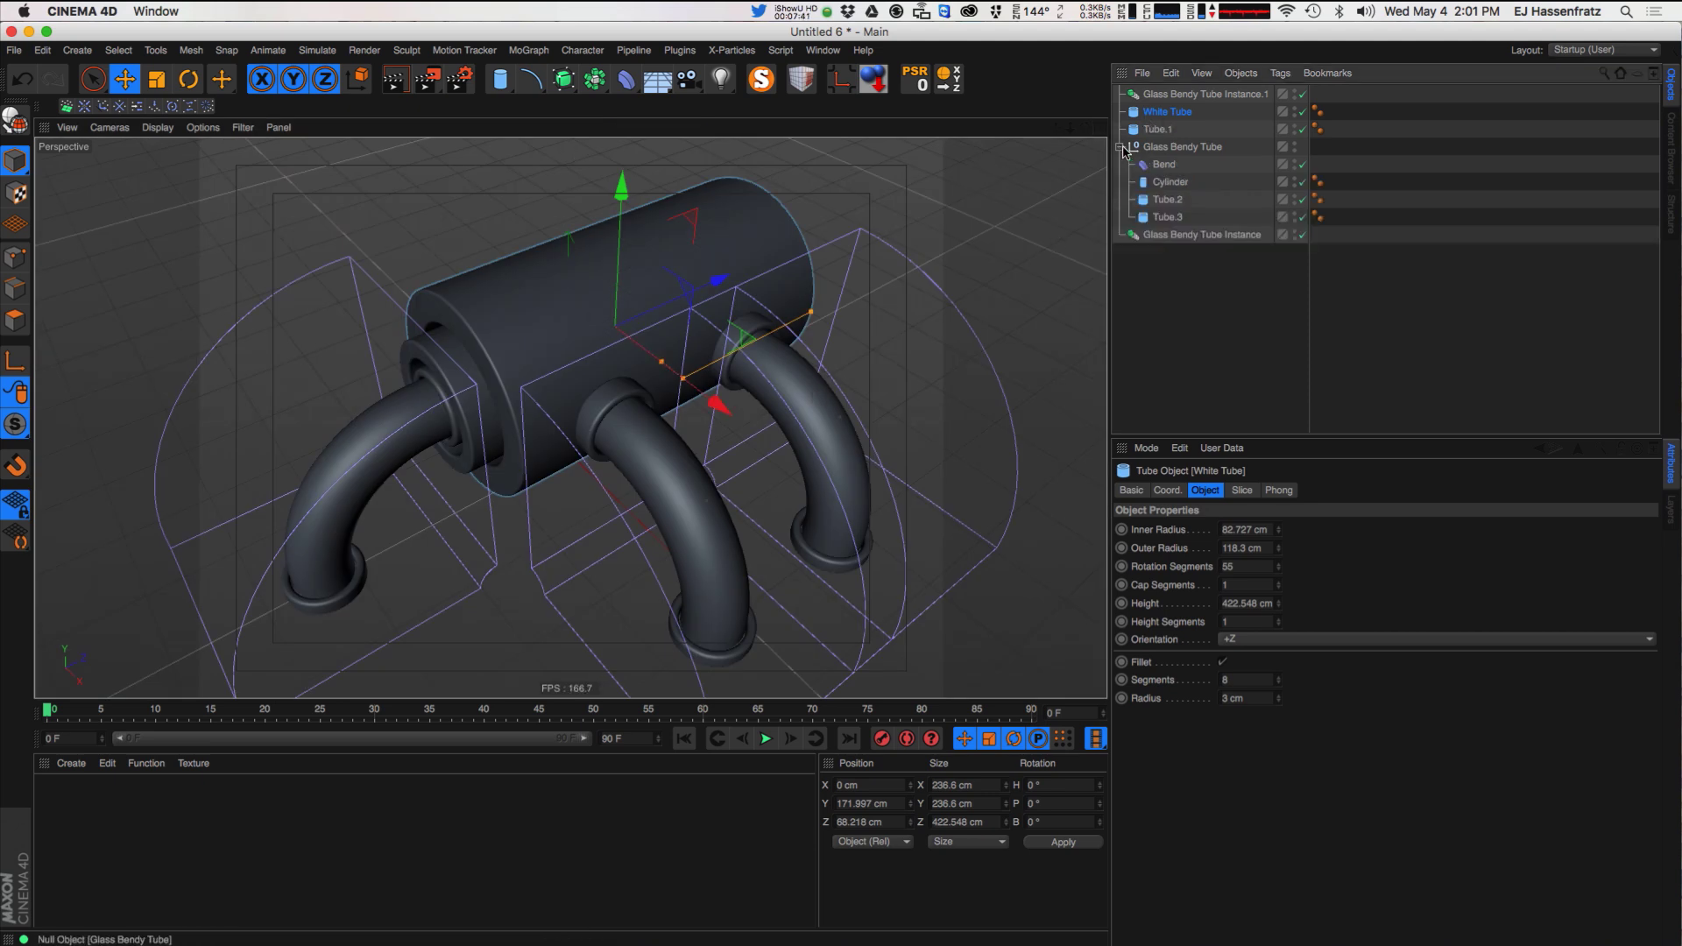
left_click(1165, 182)
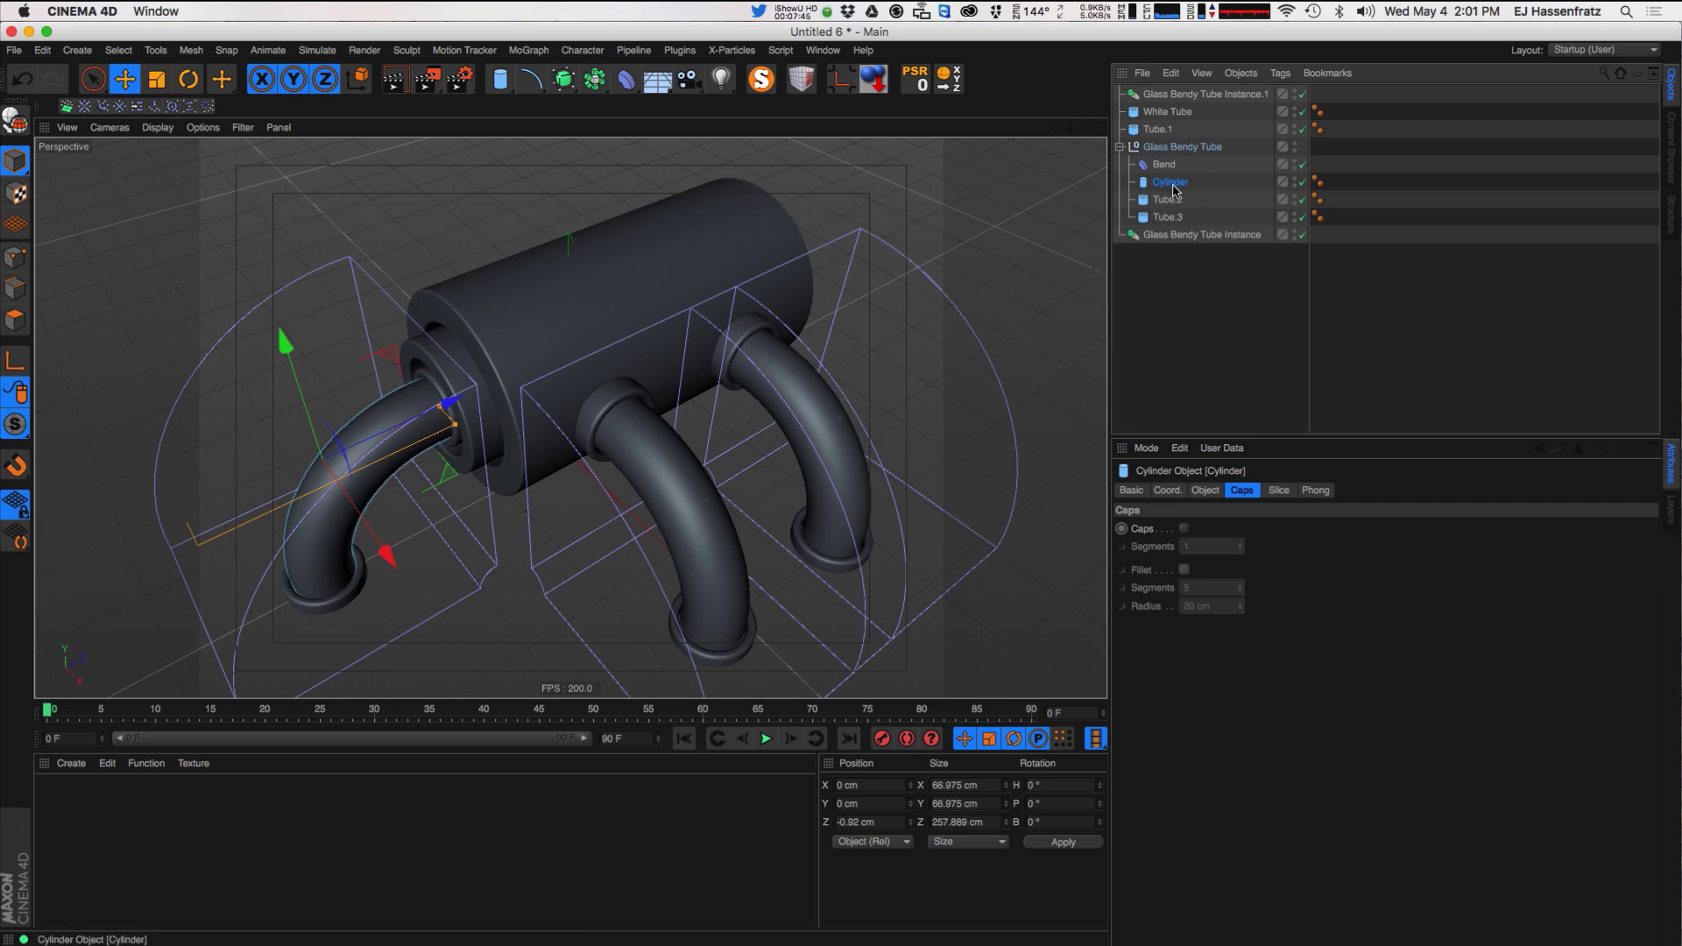
left_click_drag(1156, 146, 1156, 144)
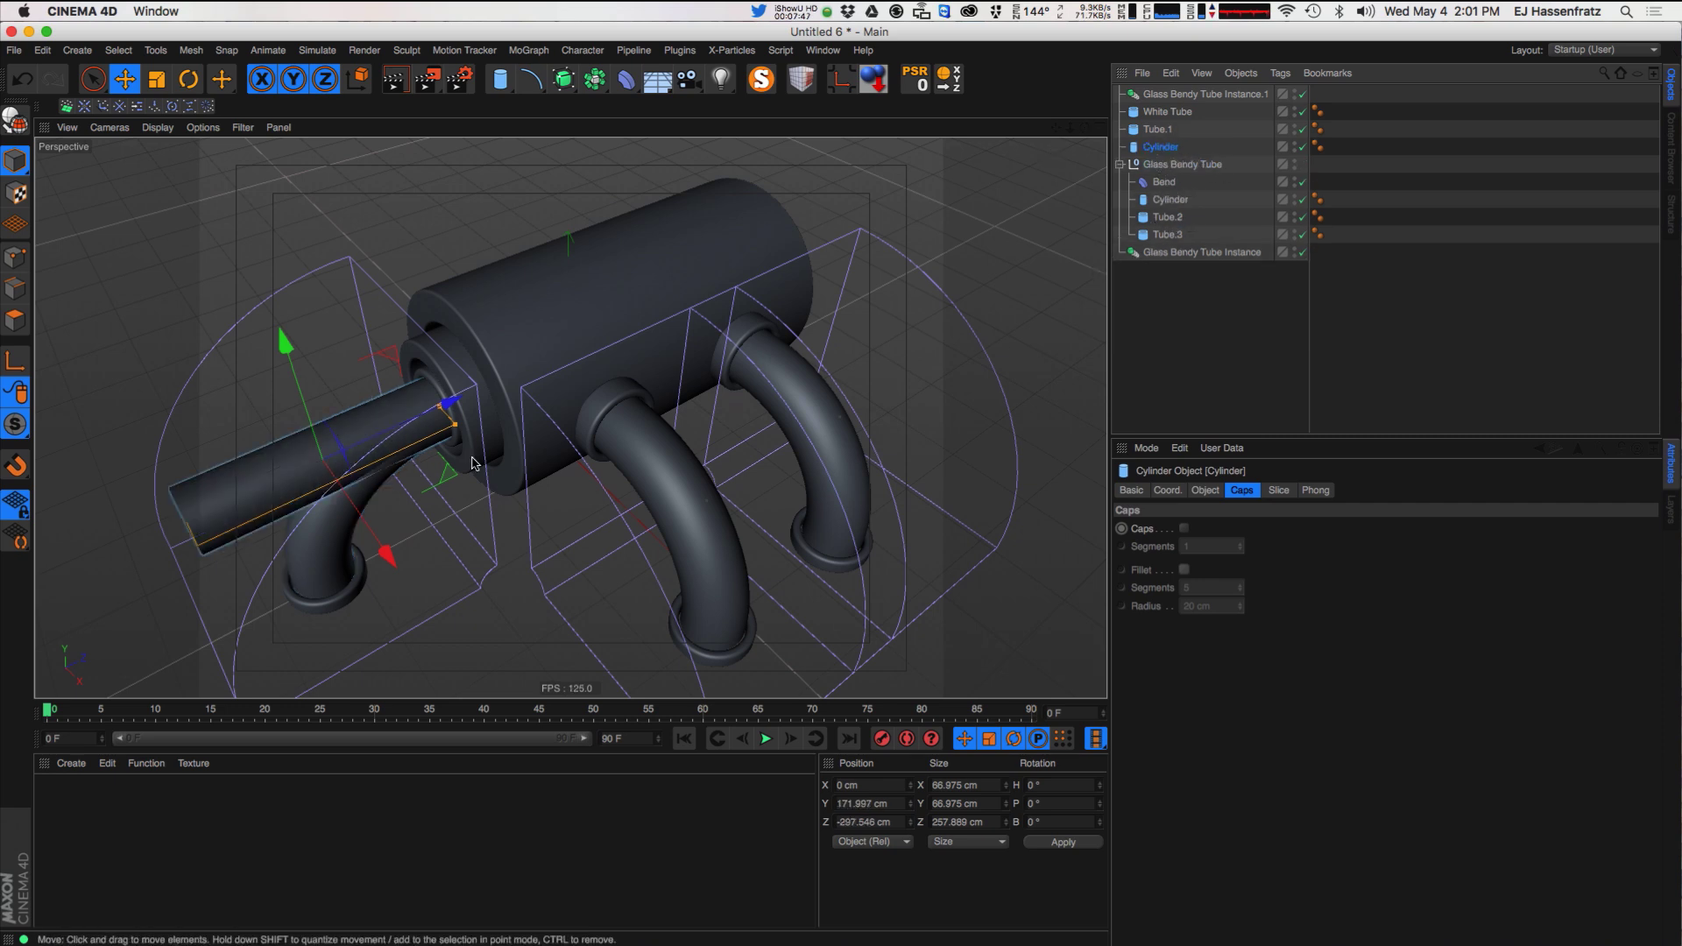
- Set the copied cylinder's orientation to +X
left_click(1218, 490)
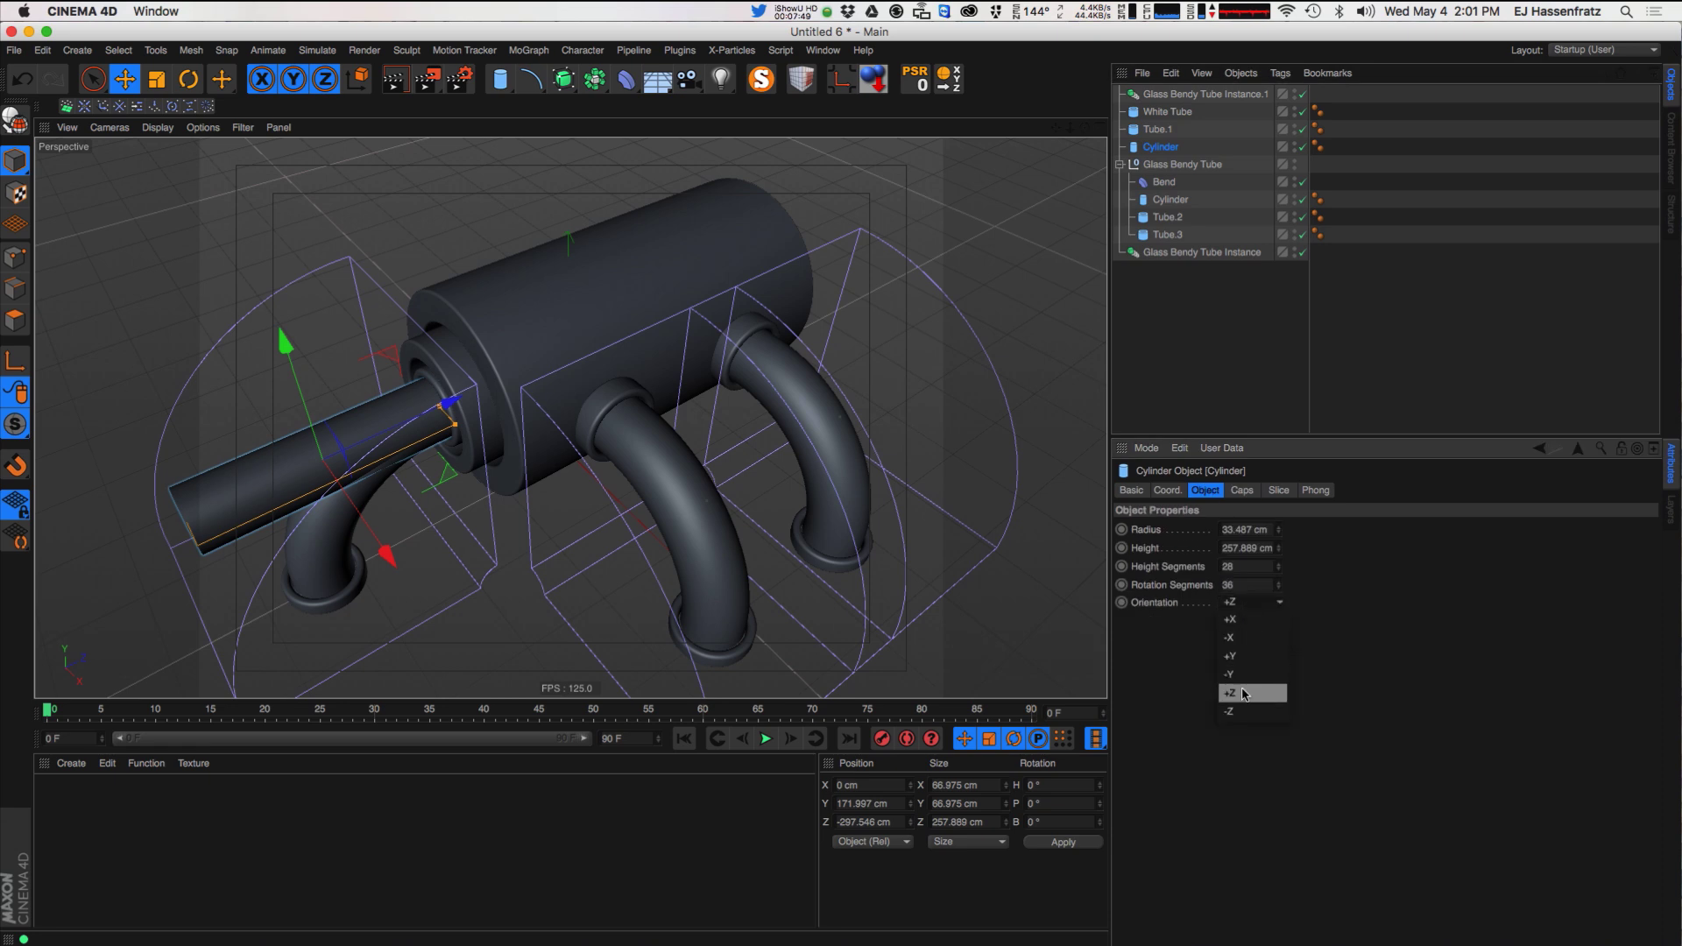
left_click(1252, 601)
left_click(1239, 648)
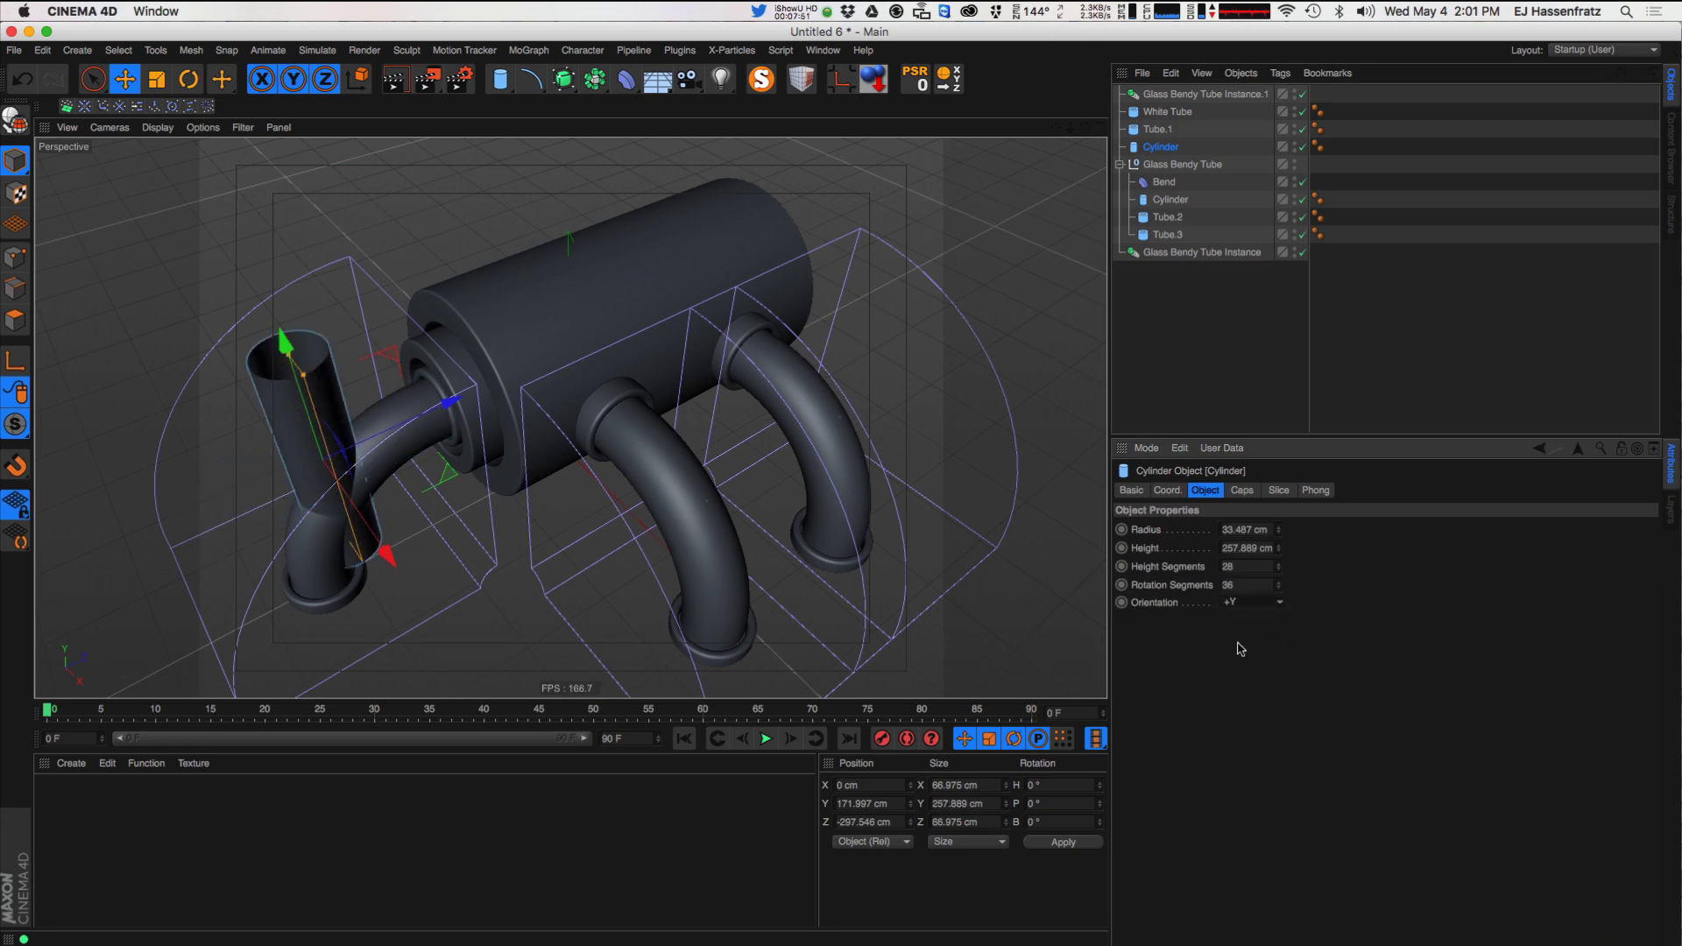
left_click(1253, 604)
left_click(1235, 614)
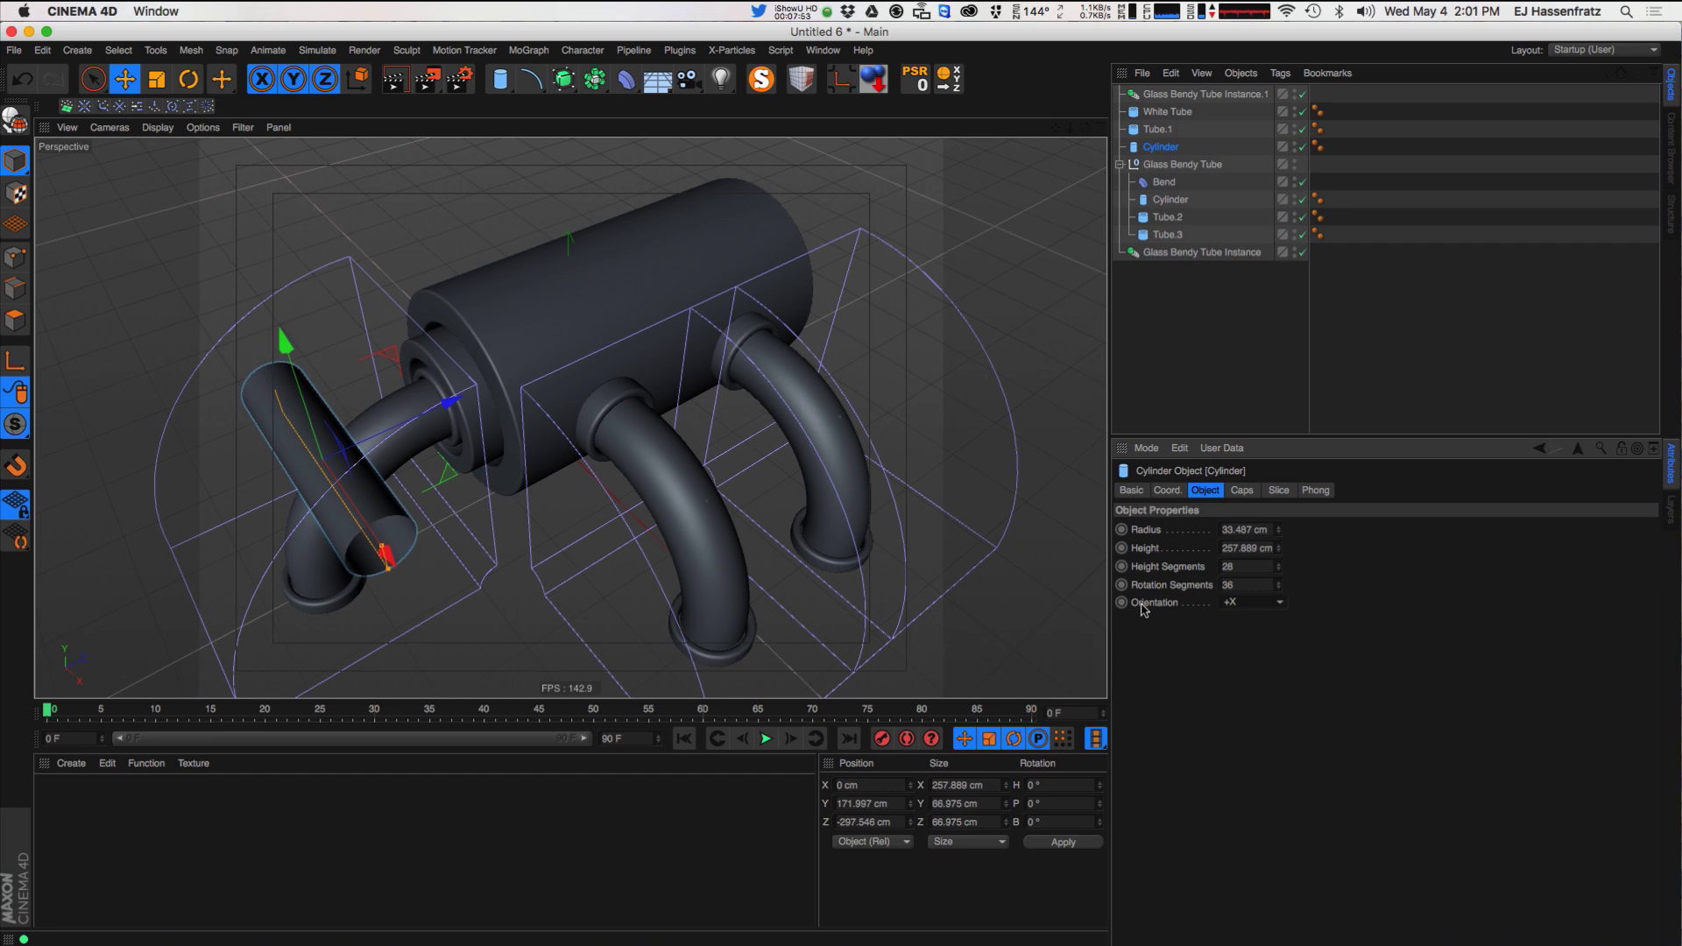
- Align the copied cylinder with the front side pipe's joint at about X 124 cm, Z -33.6 cm and shorten it to about 98.6 cm
left_click_drag(424, 413, 646, 358)
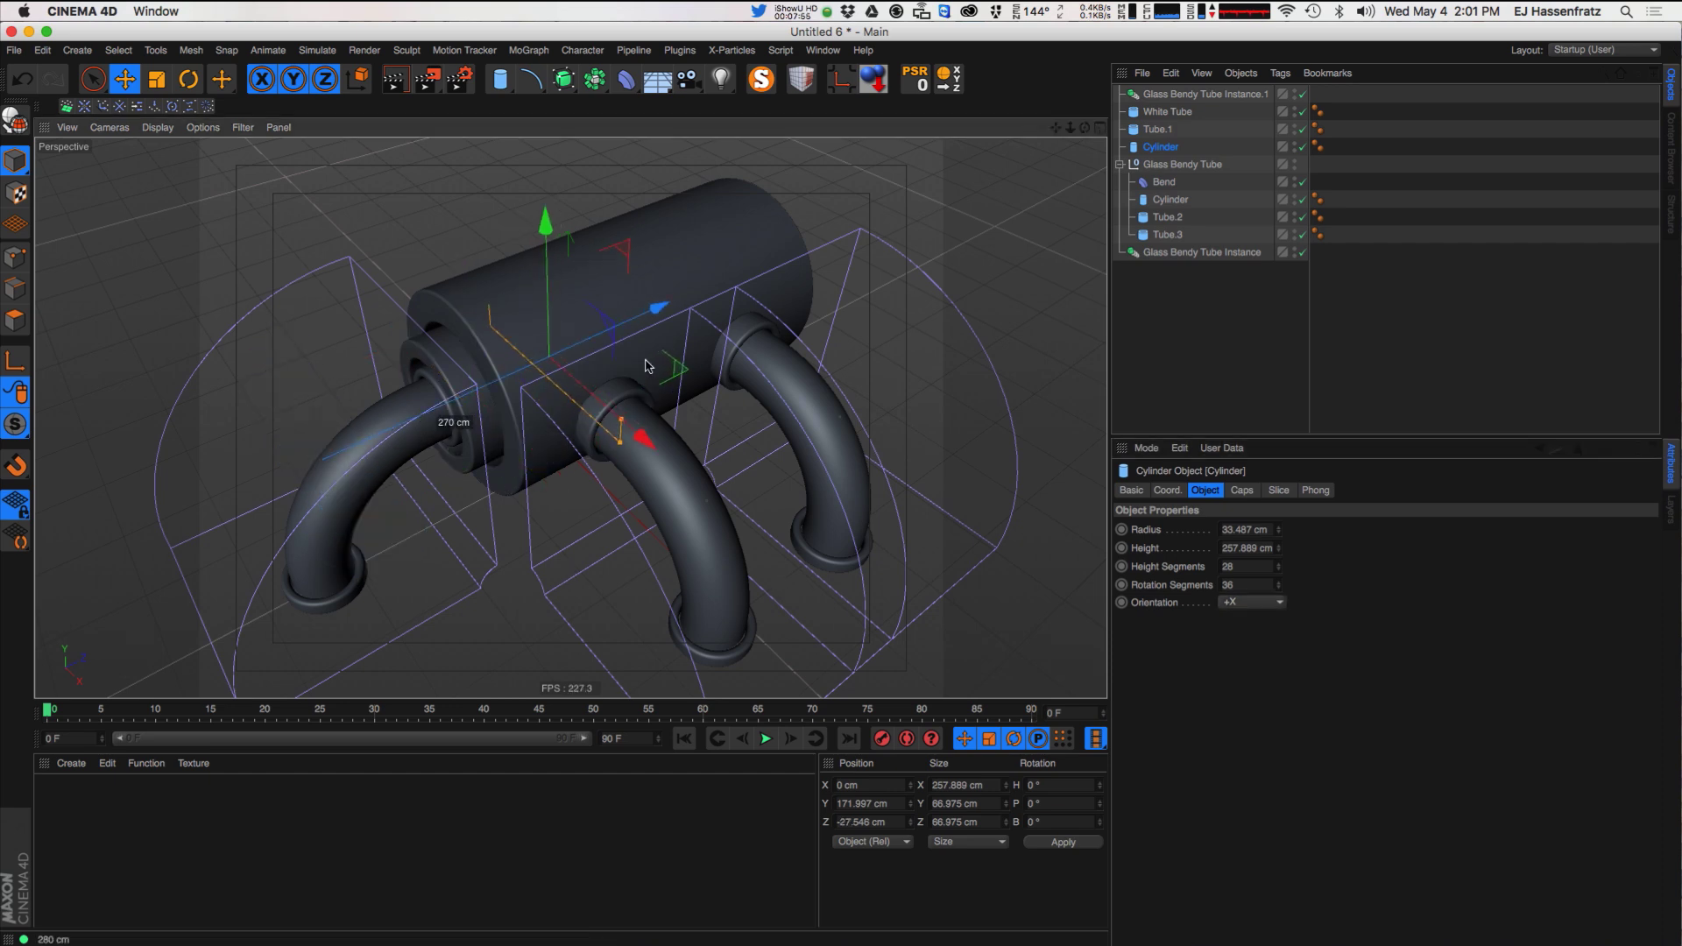
left_click(1100, 127)
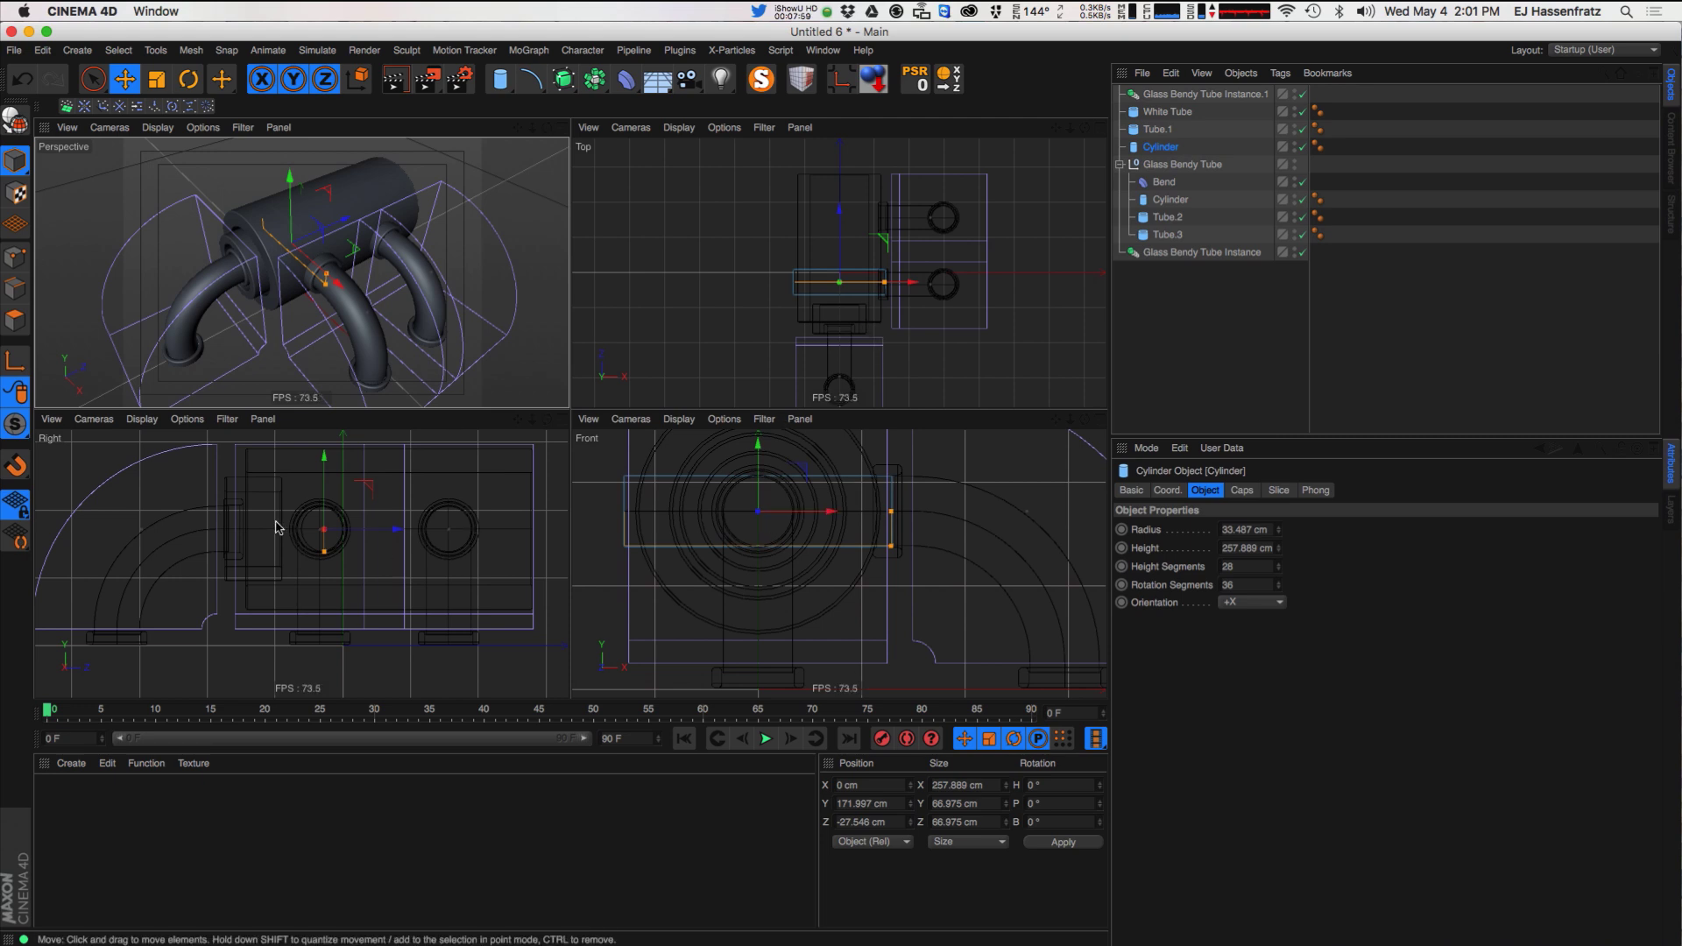
right_click_drag(307, 557, 386, 539, "alt")
left_click_drag(420, 478, 408, 483)
right_click_drag(798, 295, 885, 296, "alt")
middle_click_drag(920, 297, 777, 304, "alt")
left_click_drag(798, 281, 840, 279)
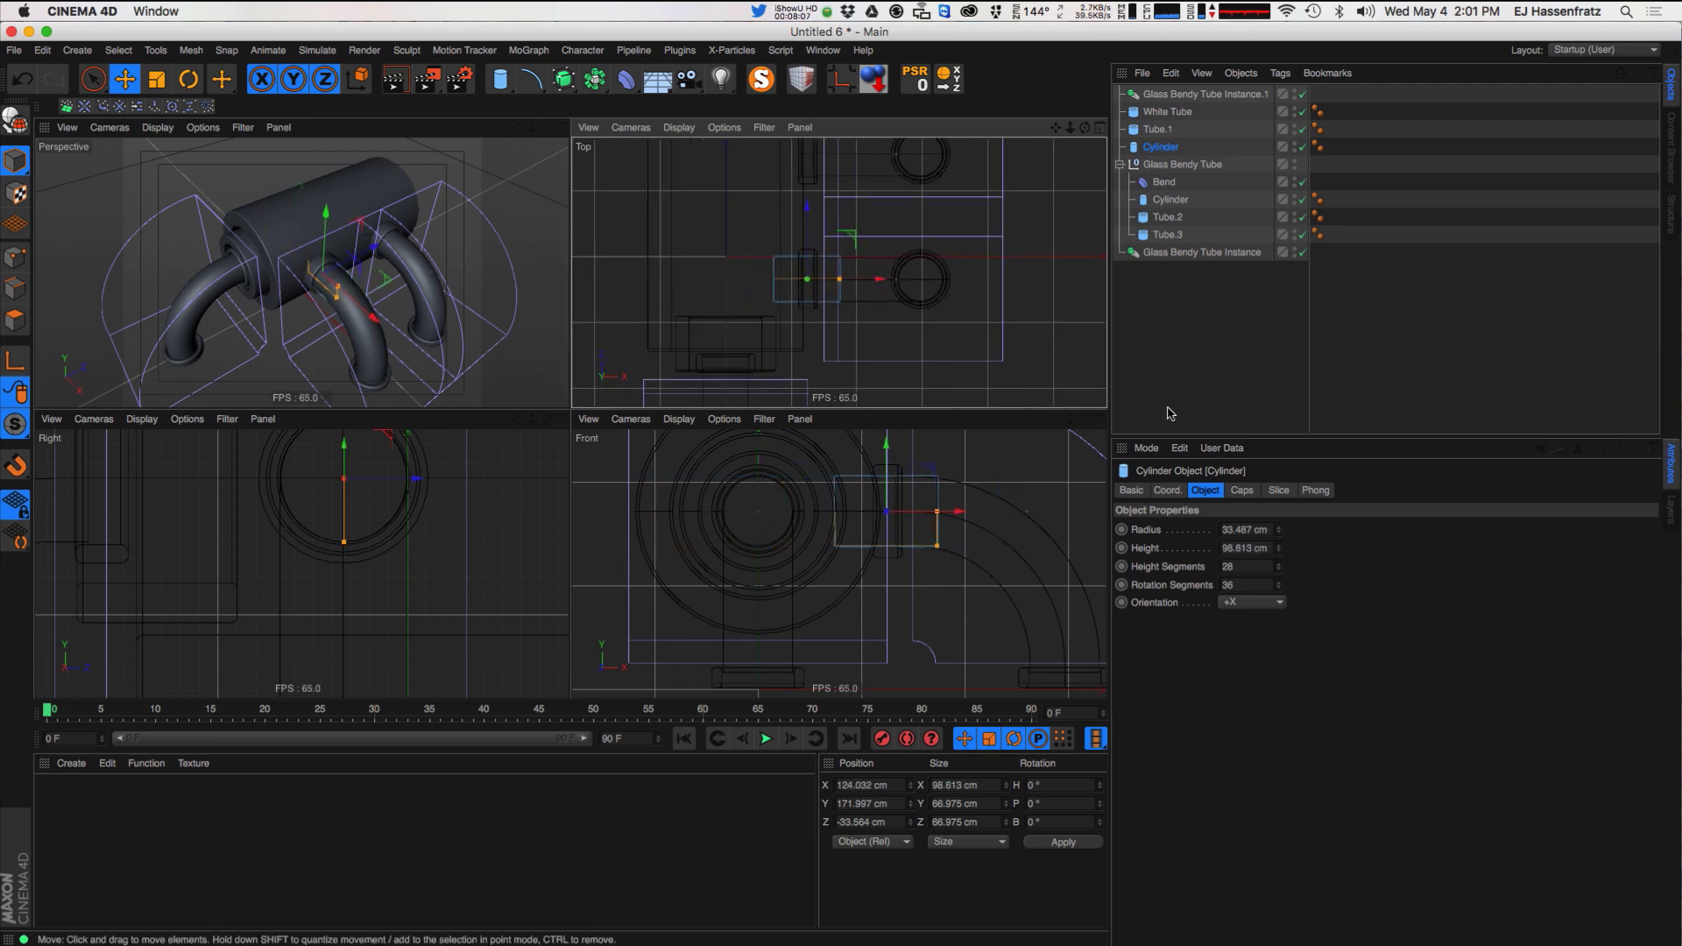
- Enable caps on the copied cylinder to make it a closed cutting solid
left_click(1248, 492)
left_click(1182, 528)
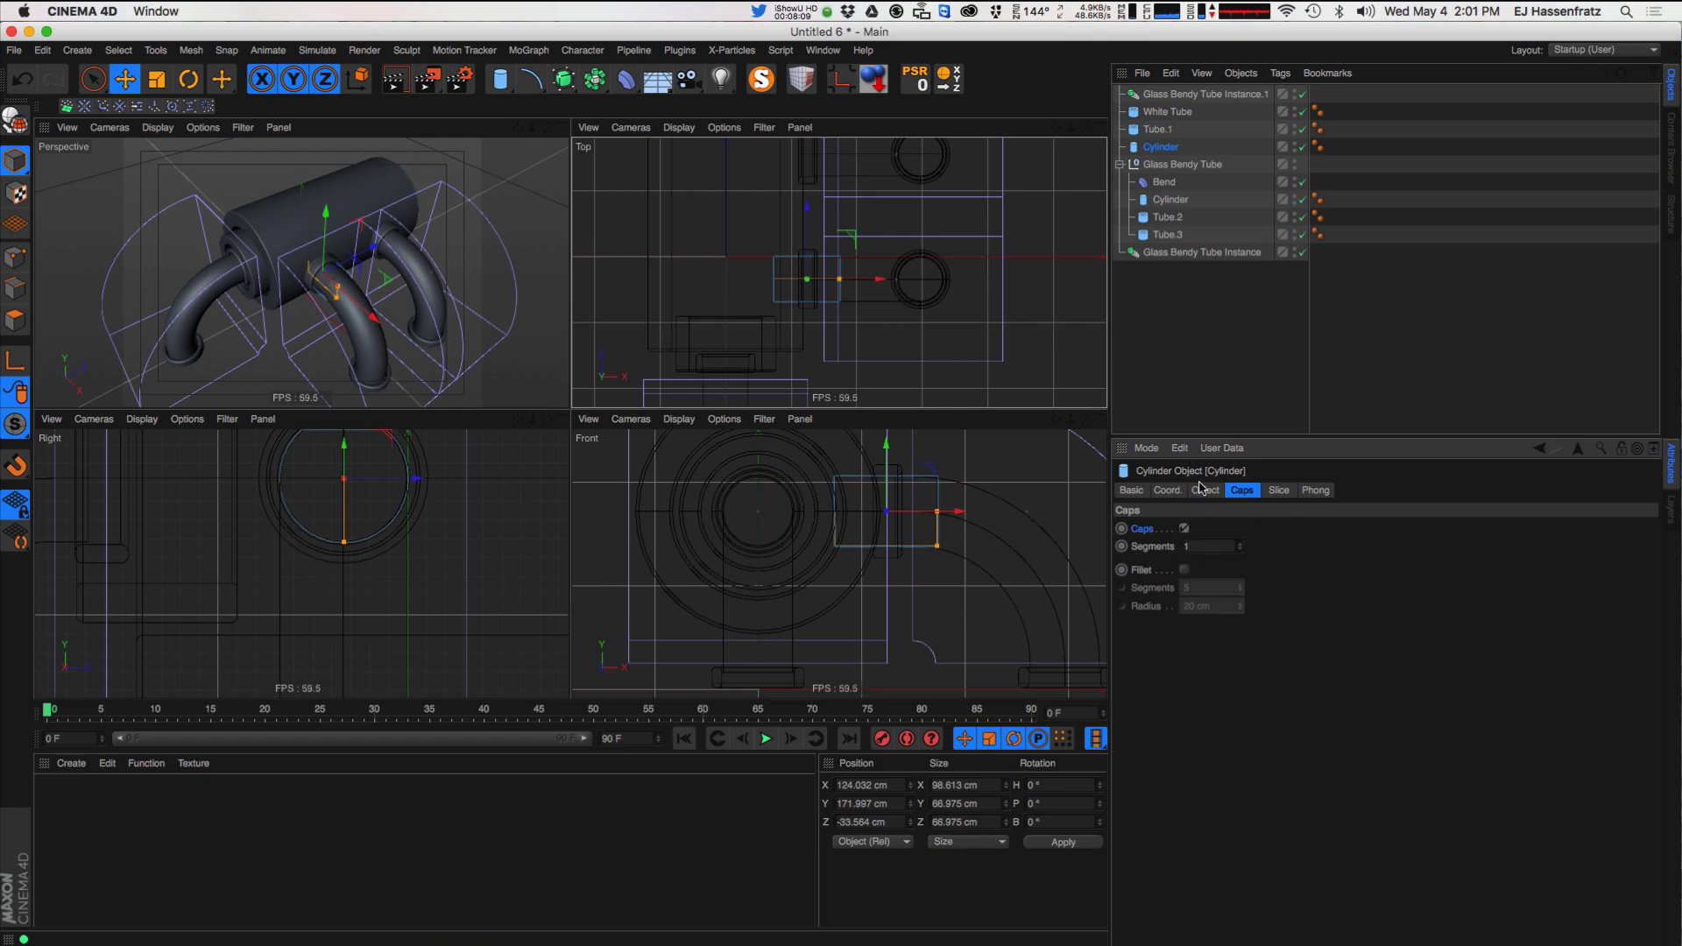
left_click(1182, 408)
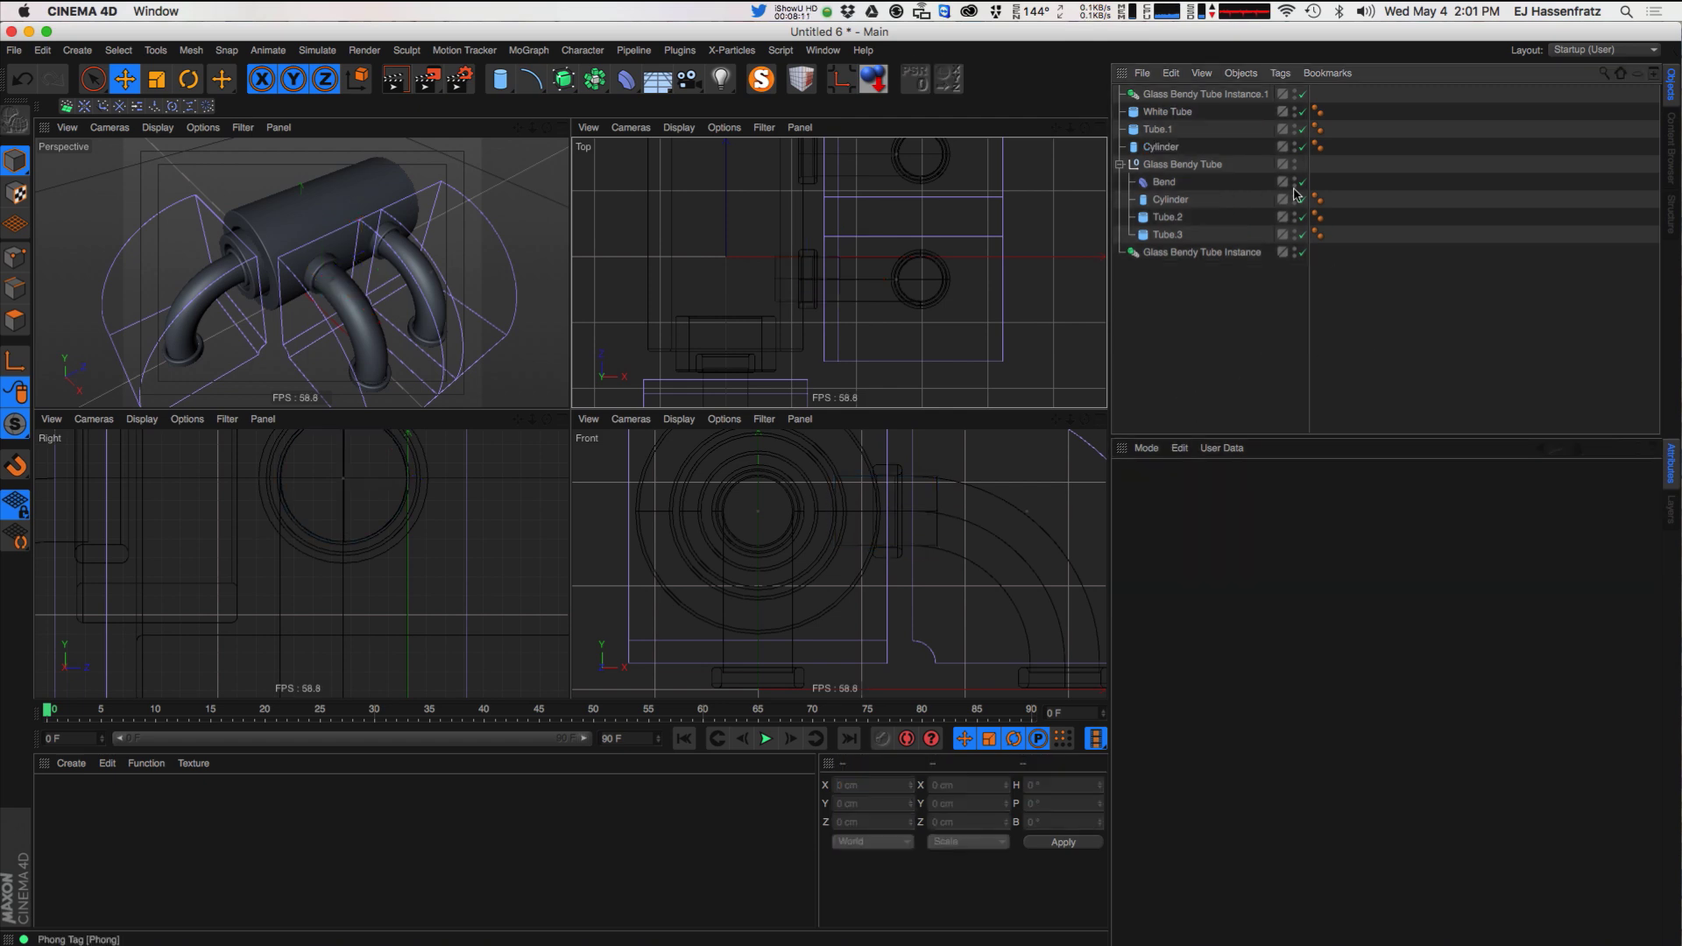
- Place the copied cylinder directly below White Tube and put both in a Boole that subtracts the cylinder from the tube
left_click(1160, 131)
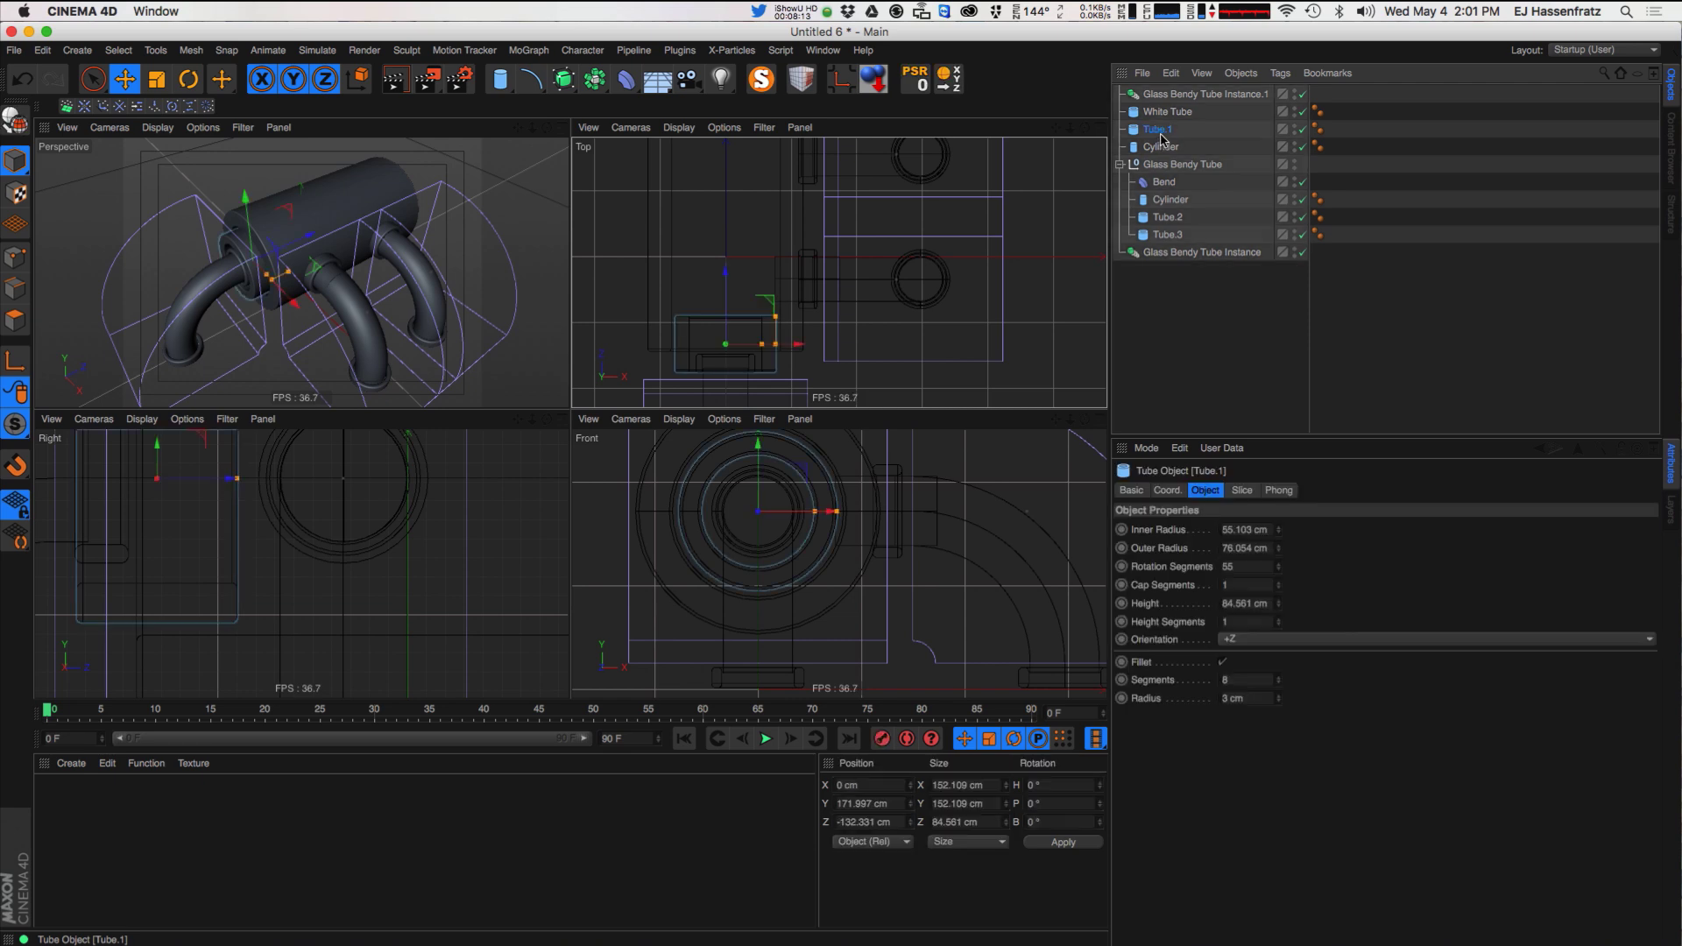
left_click_drag(1161, 146, 1165, 122)
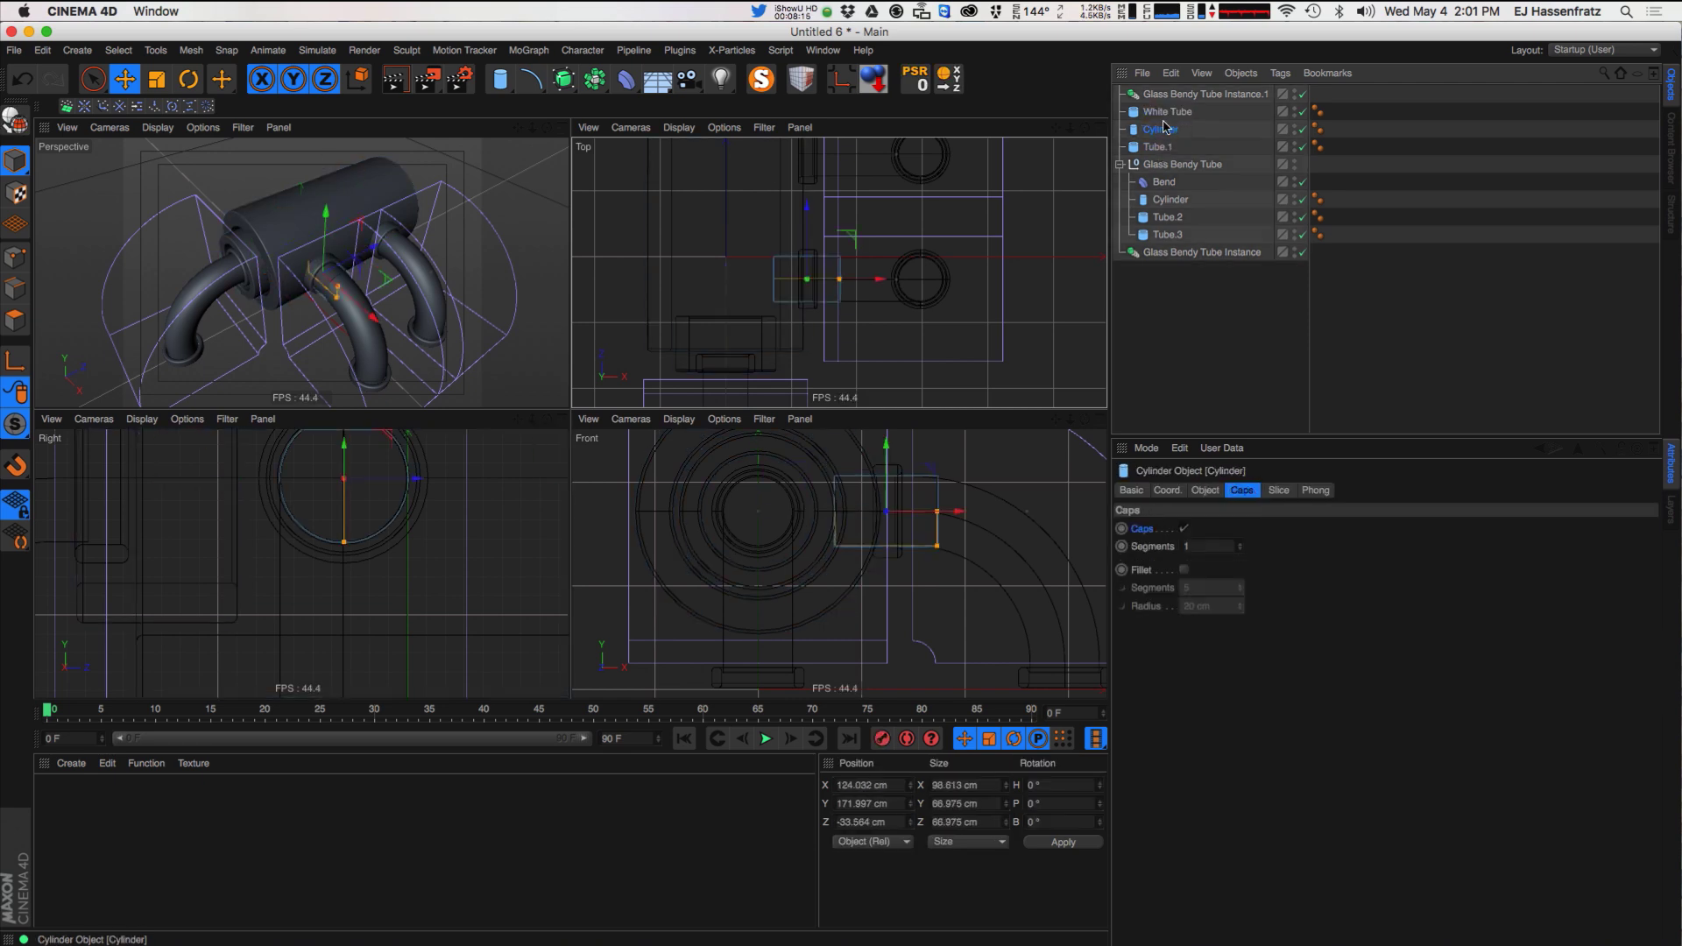
left_click_drag(594, 79, 912, 107)
left_click_drag(1162, 147, 1167, 131)
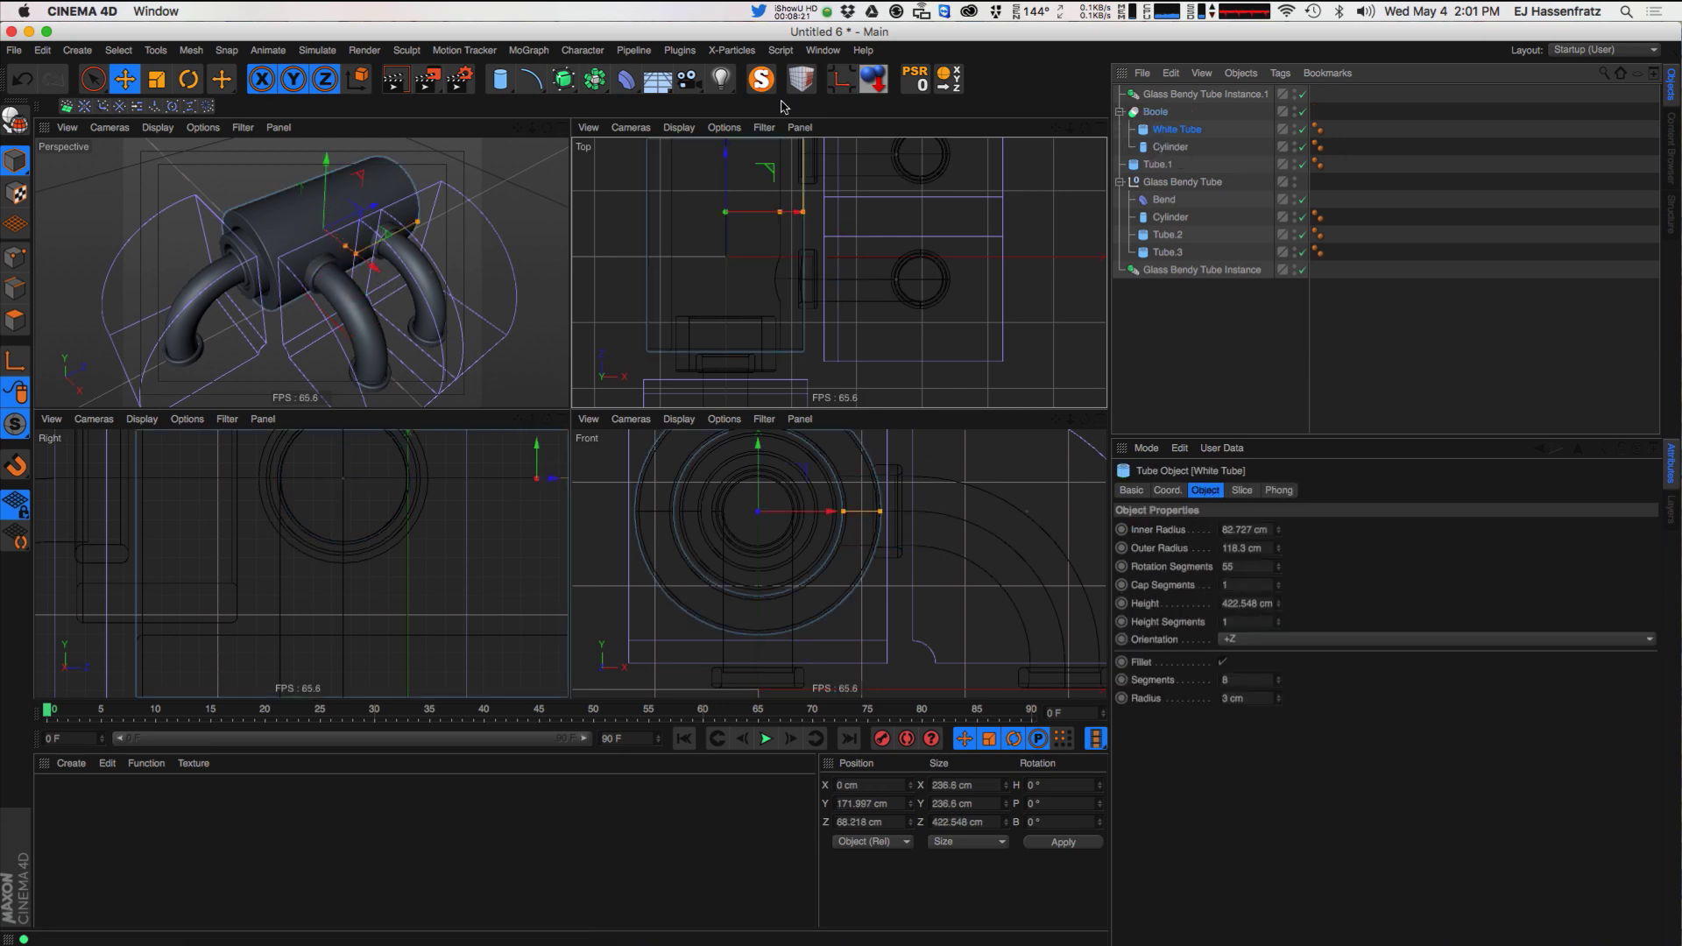
- Hide the Glass Bendy Tube group in the viewport and examine the hole cut into the white tube
left_click(1155, 112)
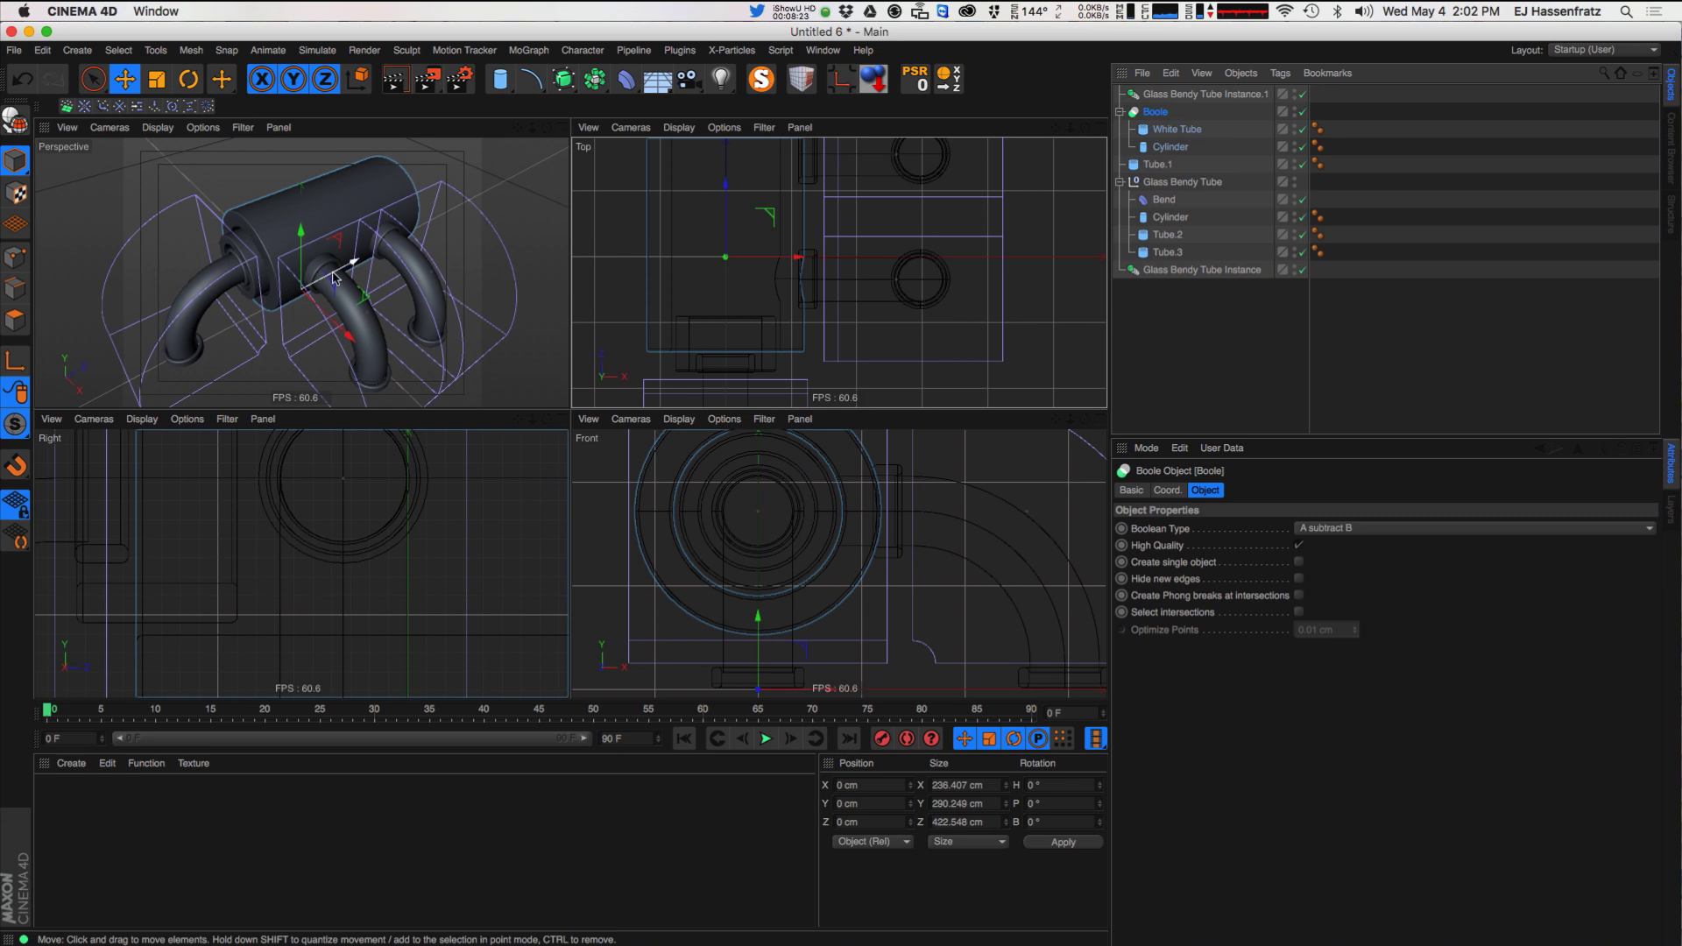
scroll(333, 279, "up", 10)
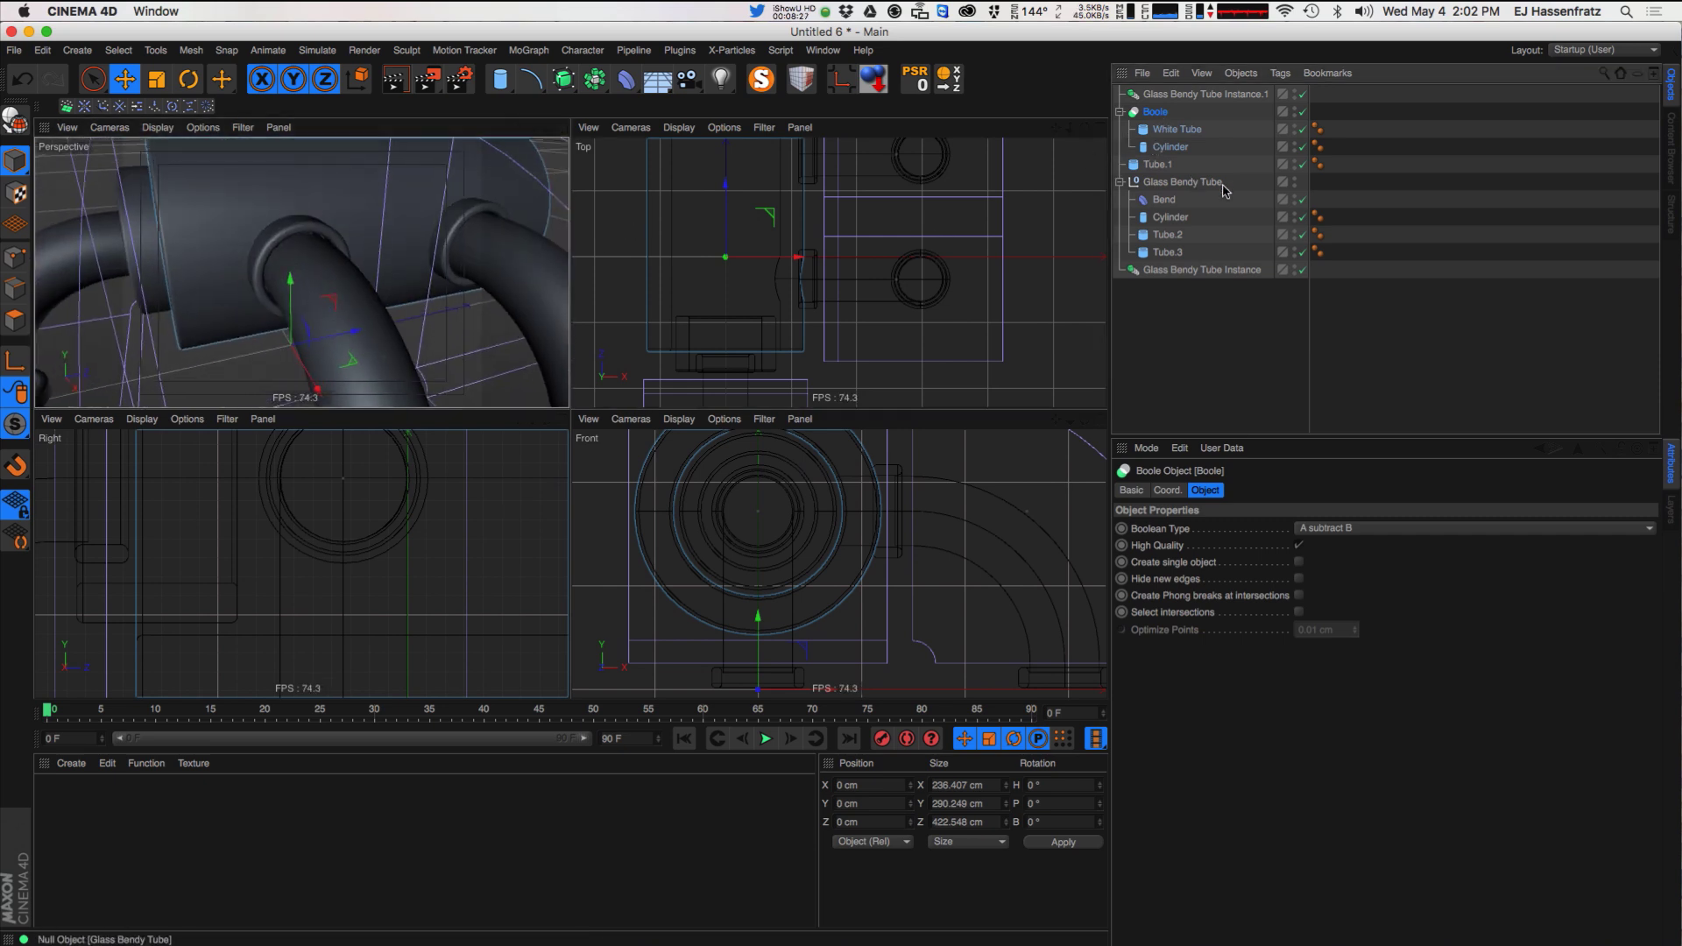
left_click(1295, 183)
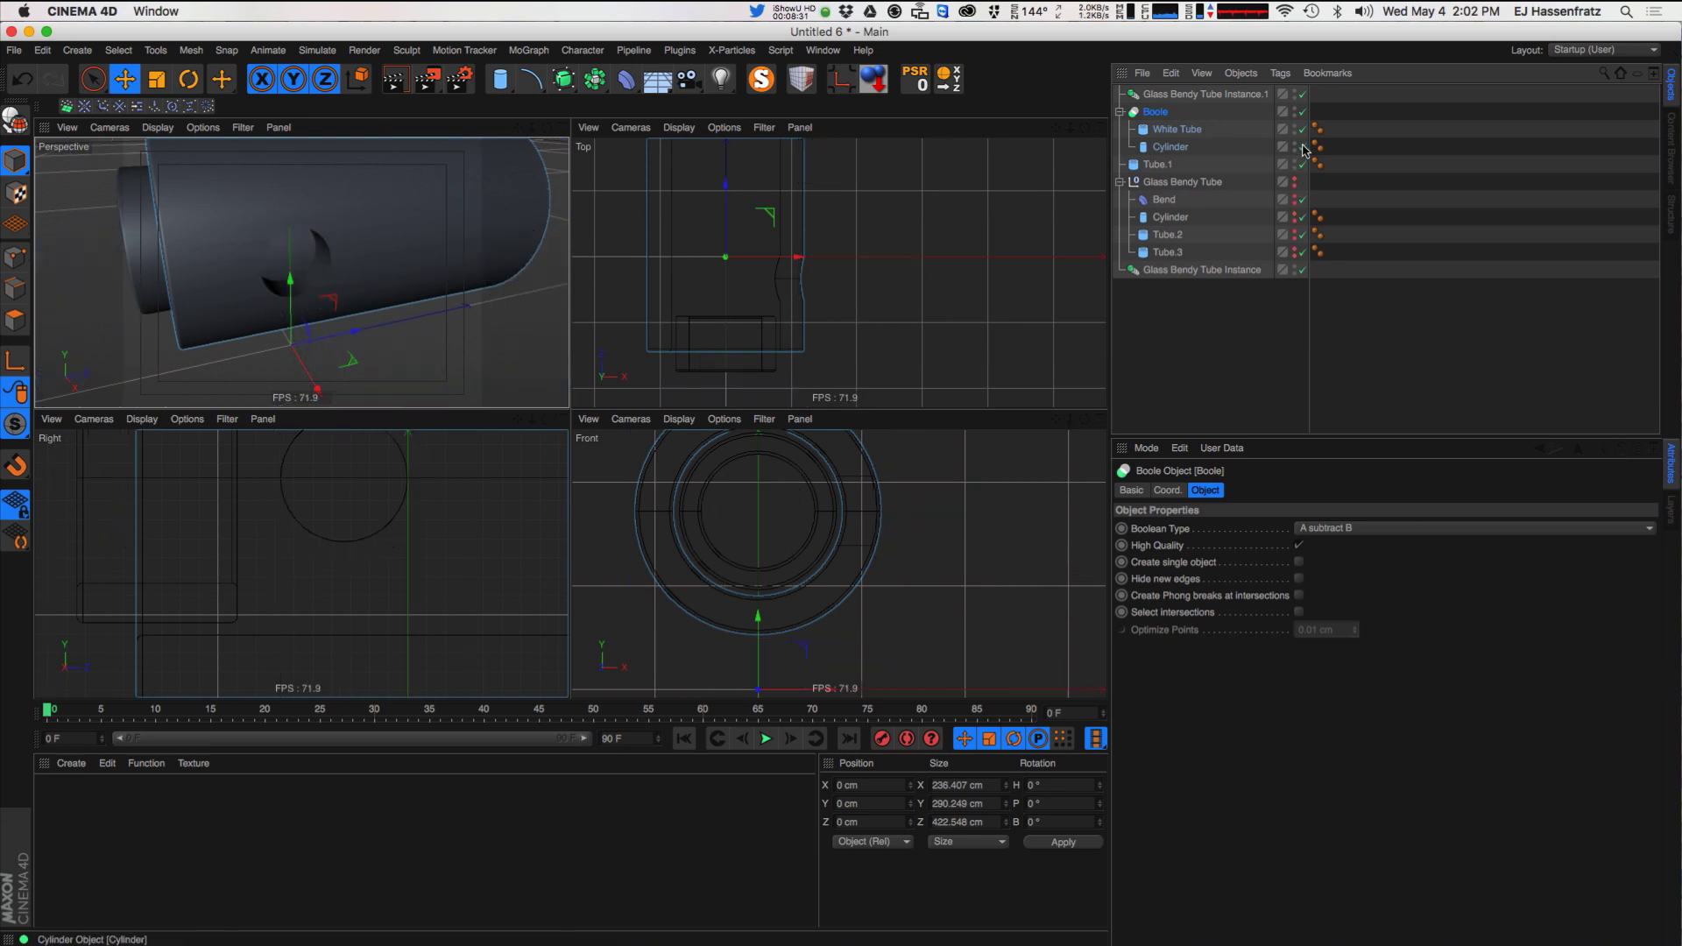
- Duplicate the cutting cylinder inside the Boole and move the copy 160 cm along Z toward the rear side pipe
left_click(1189, 148)
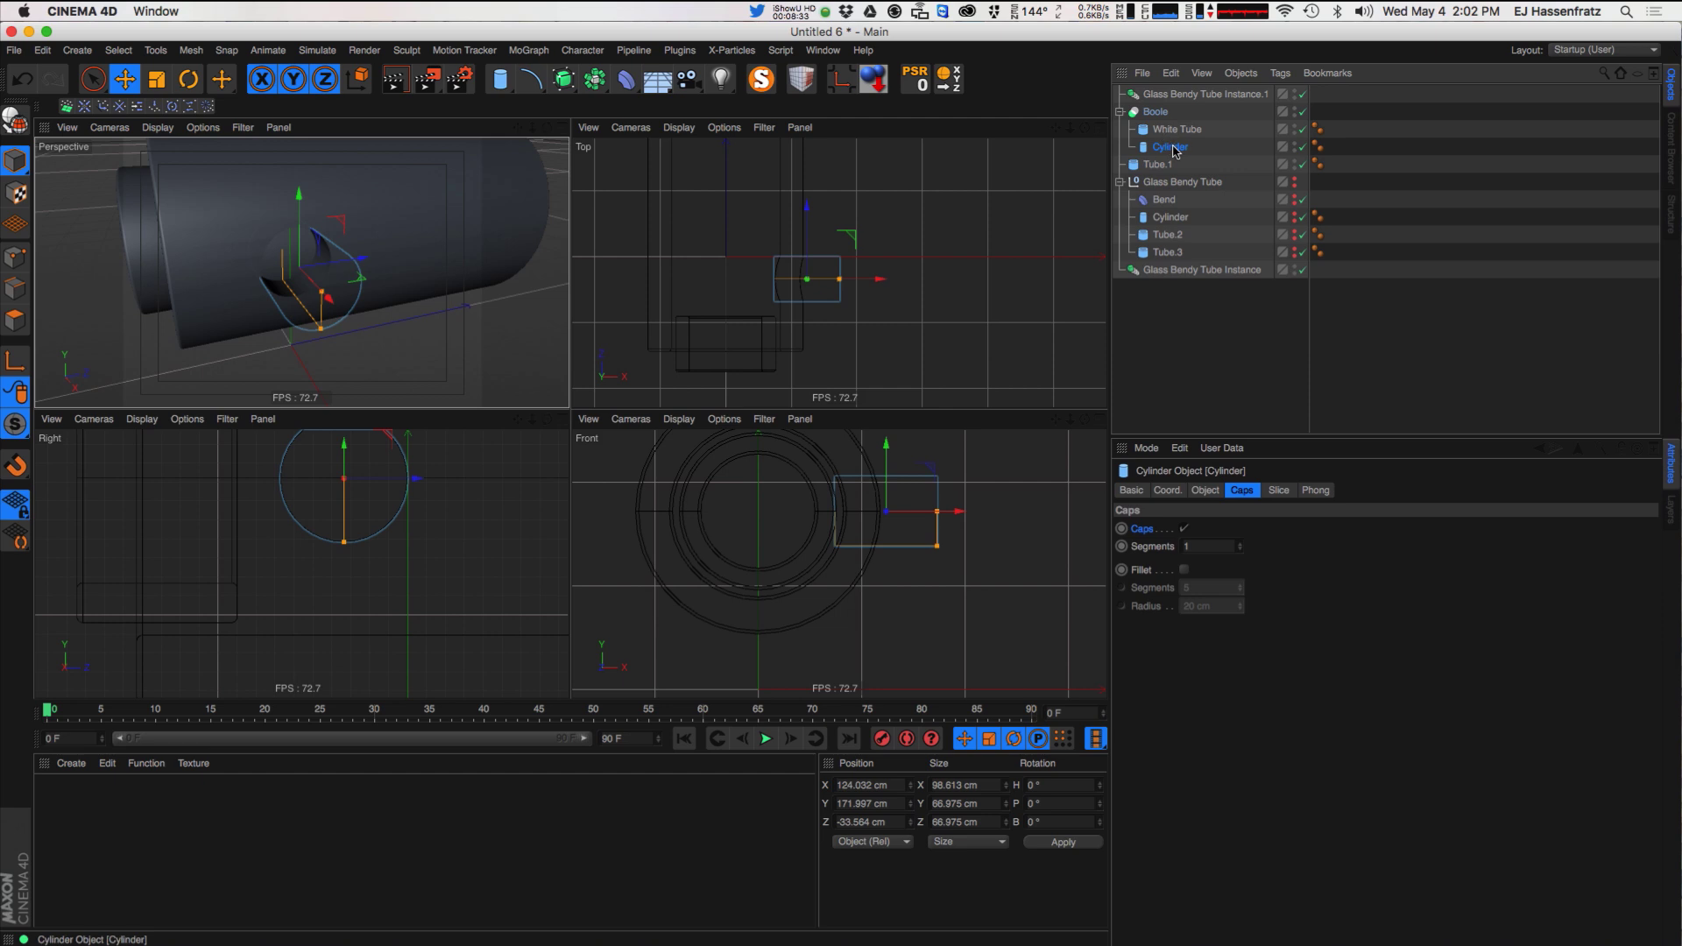
left_click_drag(1170, 157, 1172, 159, "ctrl")
left_click_drag(381, 271, 496, 233, "shift")
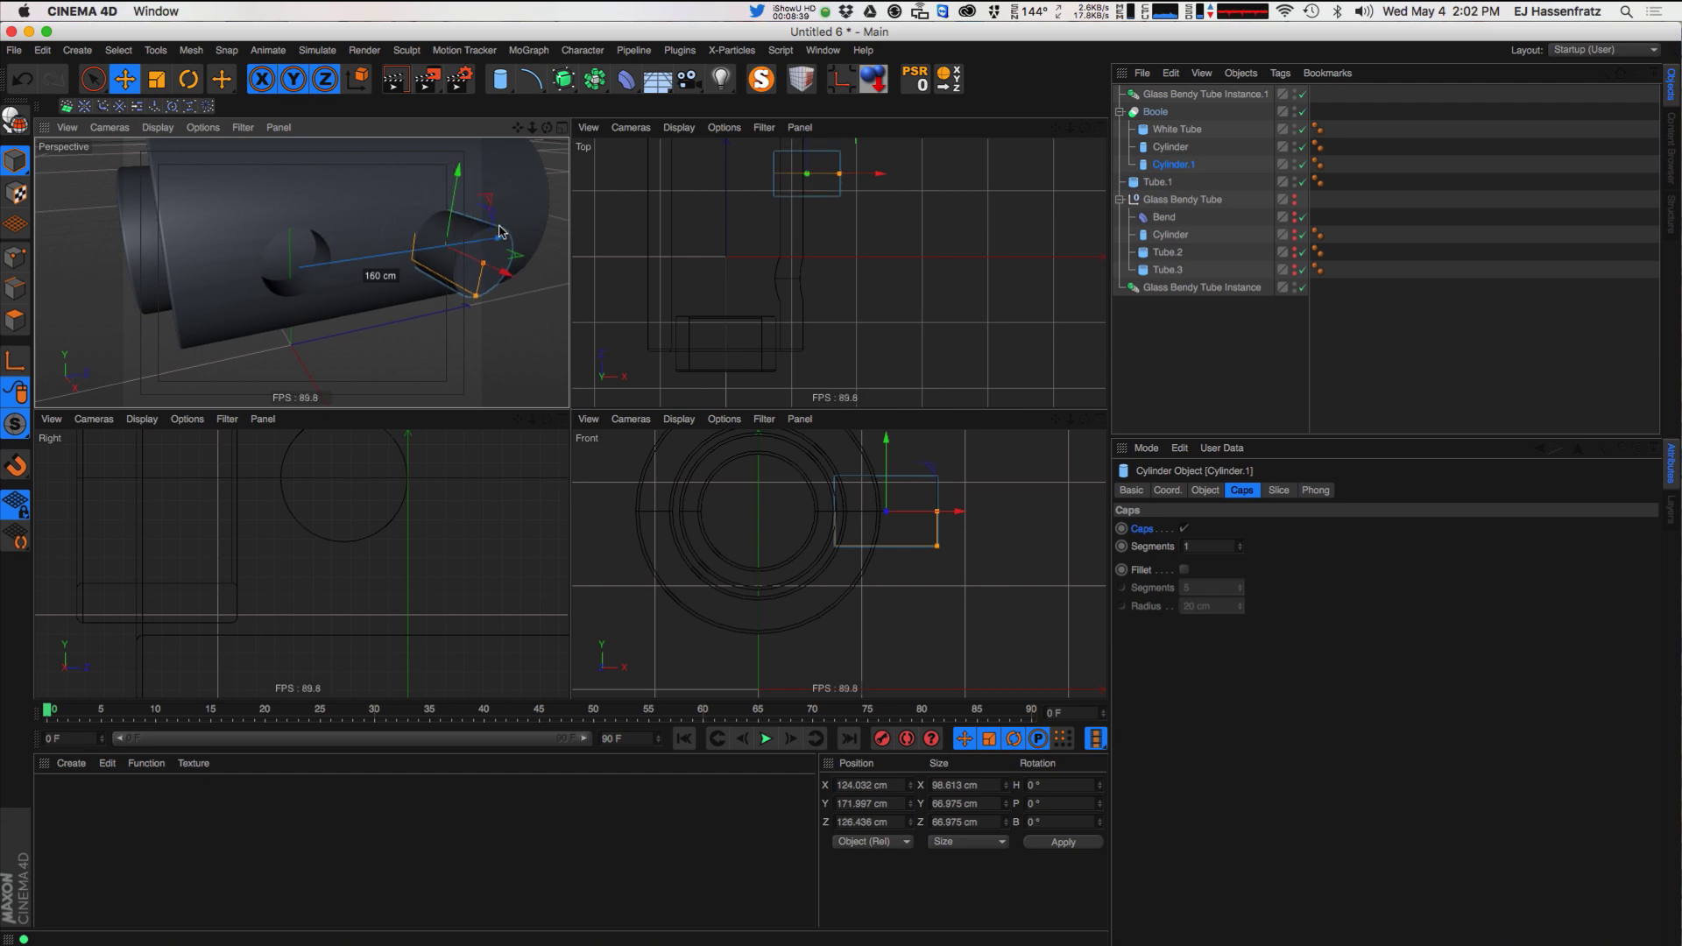
- Group the two cutting cylinders under one null inside the Boole so both are subtracted from White Tube
left_click(1195, 147)
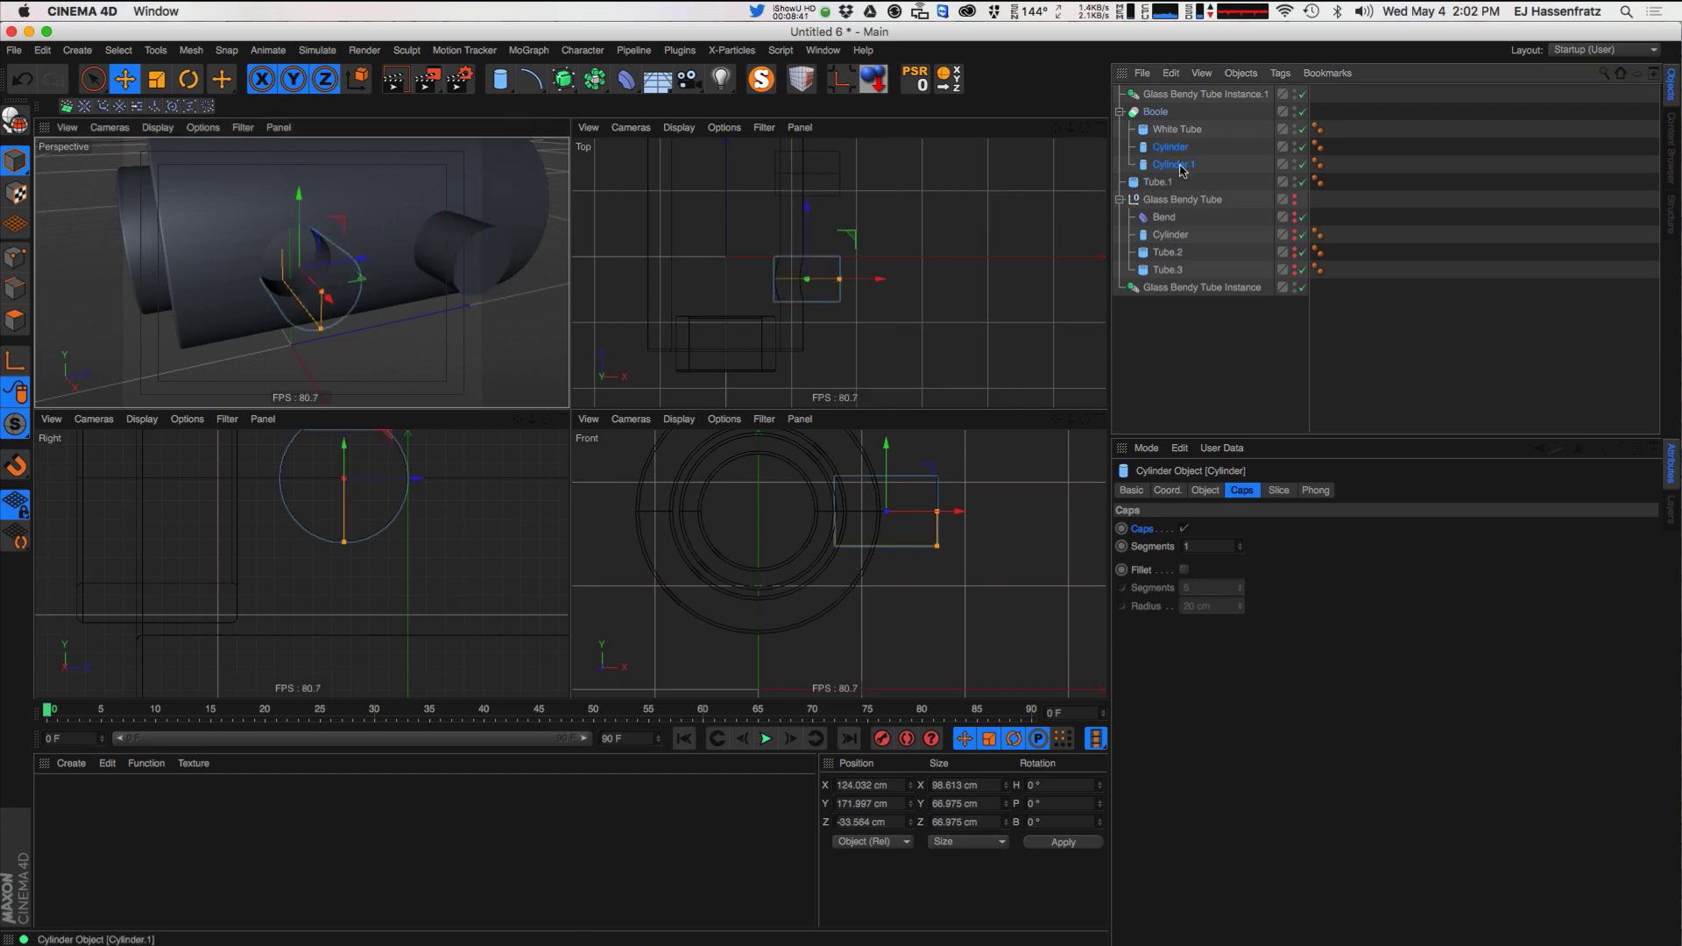
right_click(1172, 147)
left_click(1261, 716)
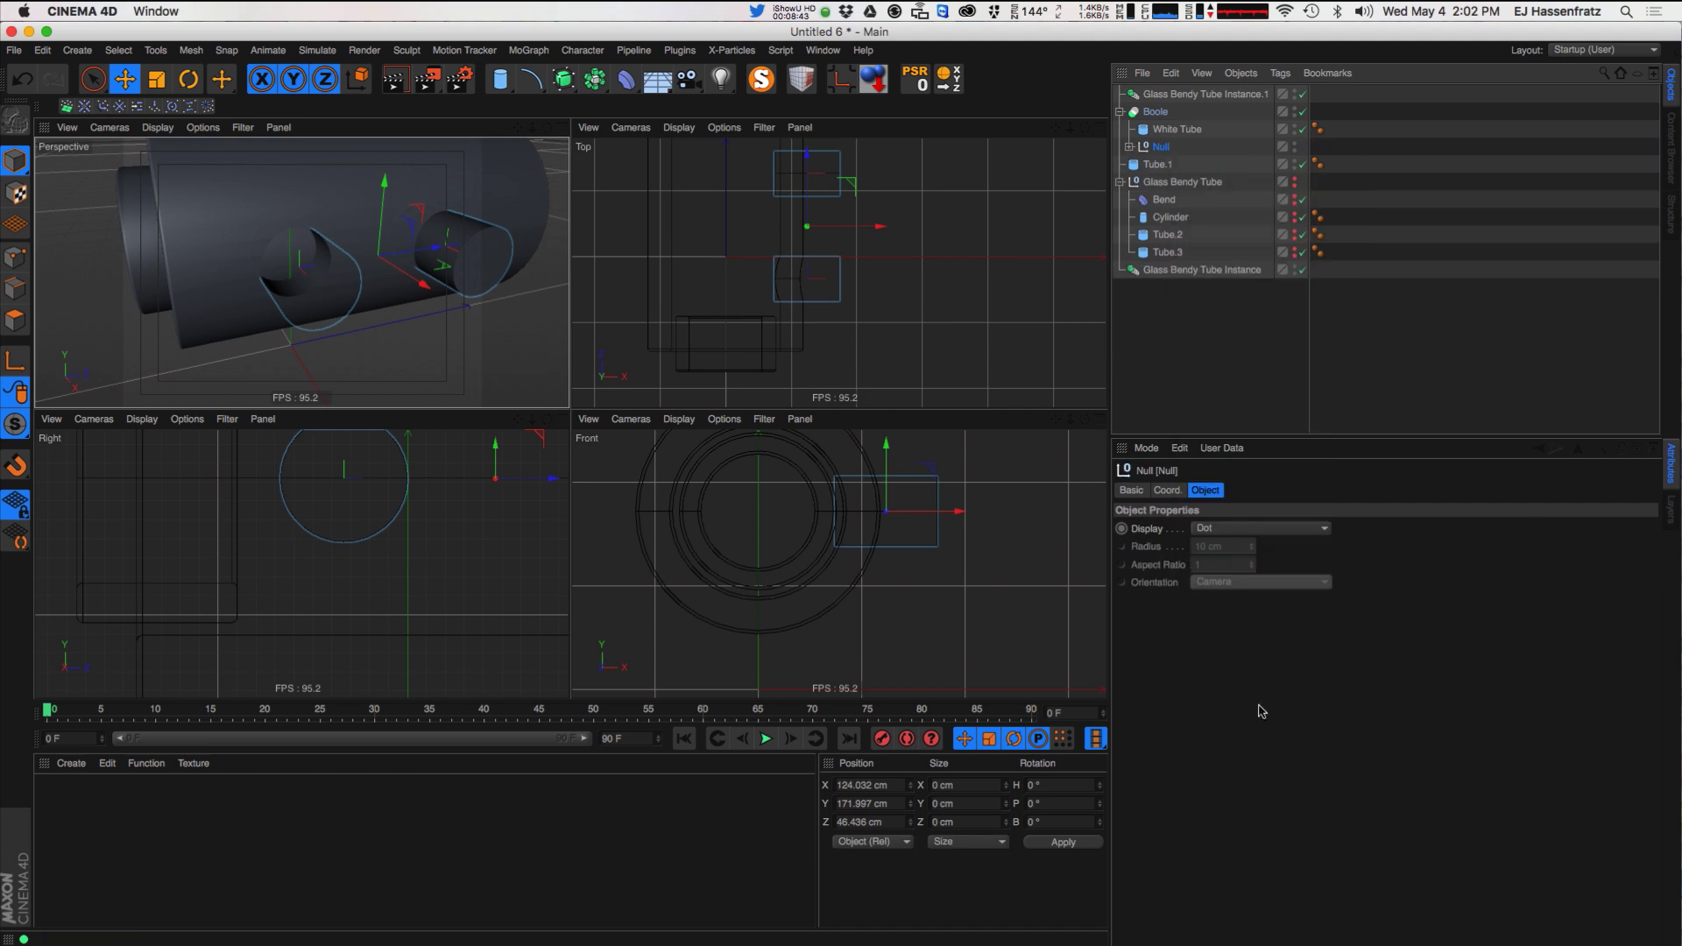
left_click(1131, 148)
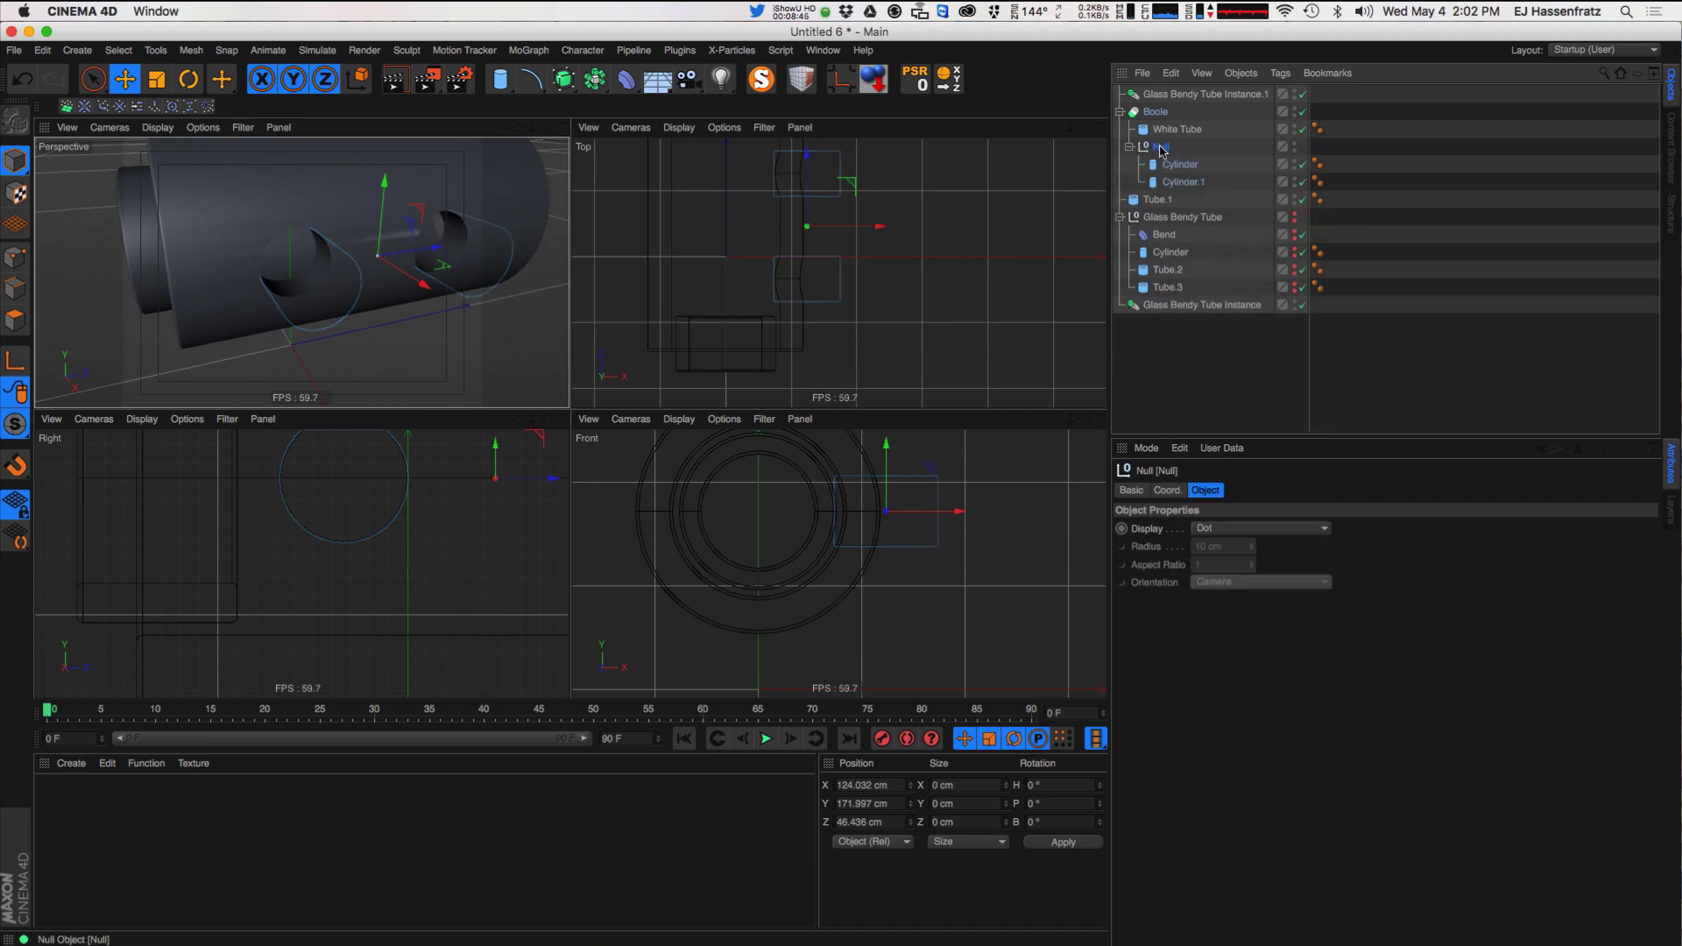
- Show the Glass Bendy Tube group again and center the second cutting cylinder on the rear side pipe, at about Z 110.3 cm
left_click(1295, 217, "ctrl")
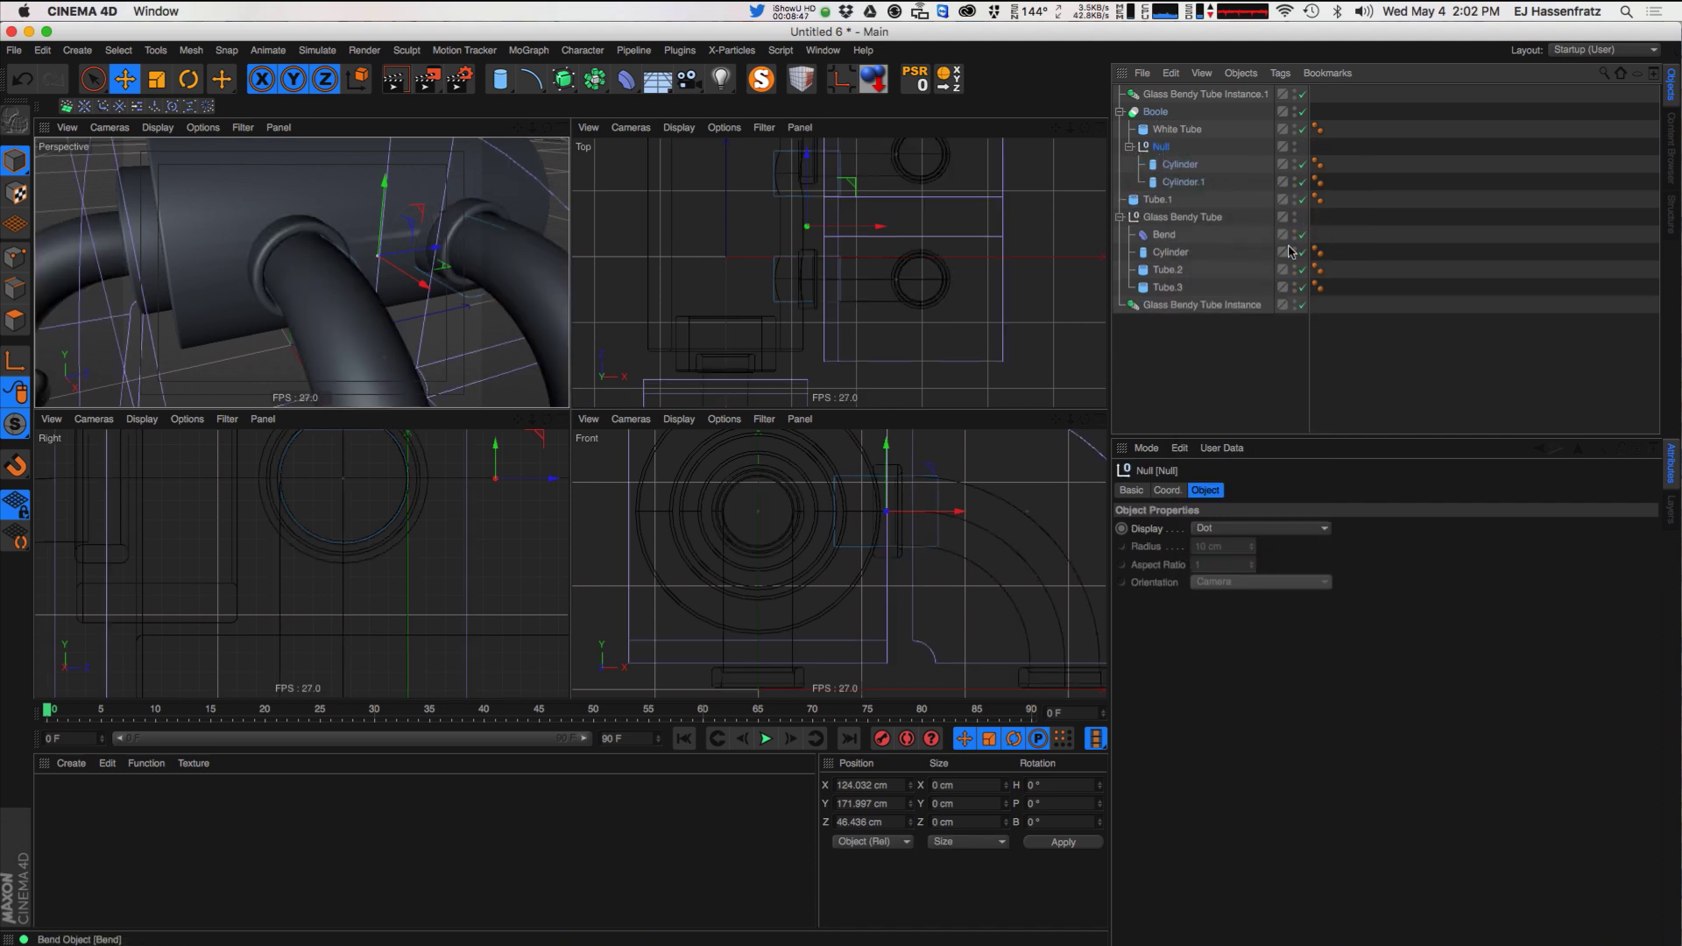
scroll(418, 269, "up", 10)
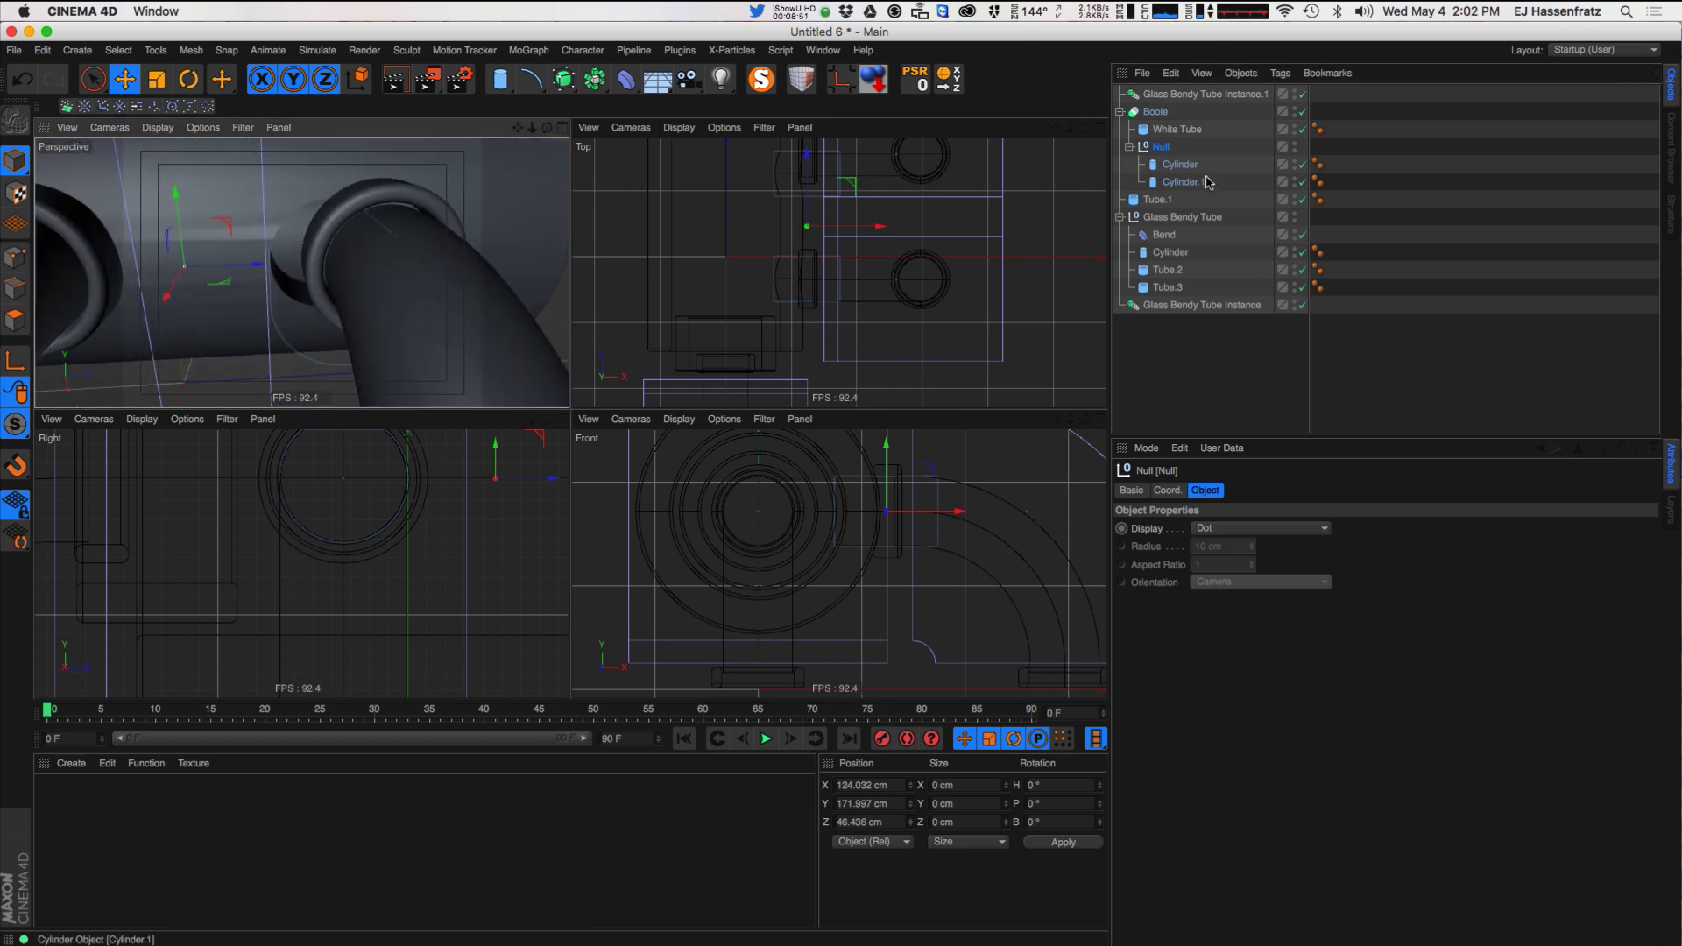
left_click(1207, 181)
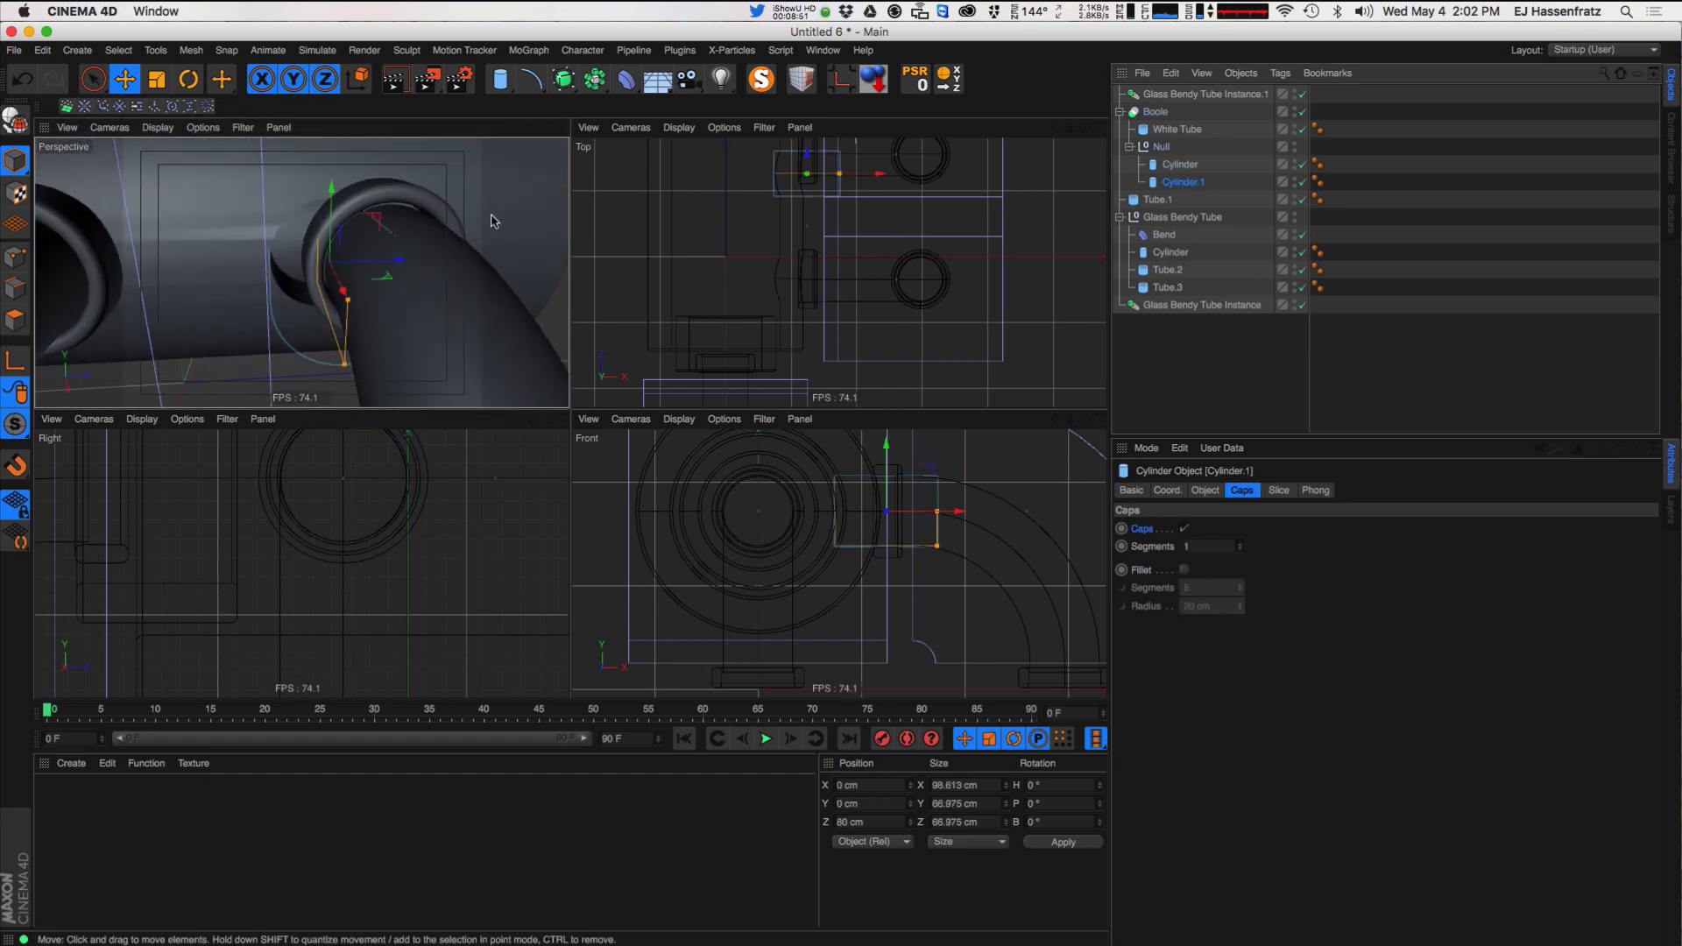
left_click_drag(438, 260, 445, 259)
middle_click_drag(398, 555, 81, 612, "alt")
scroll(401, 574, "up", 3)
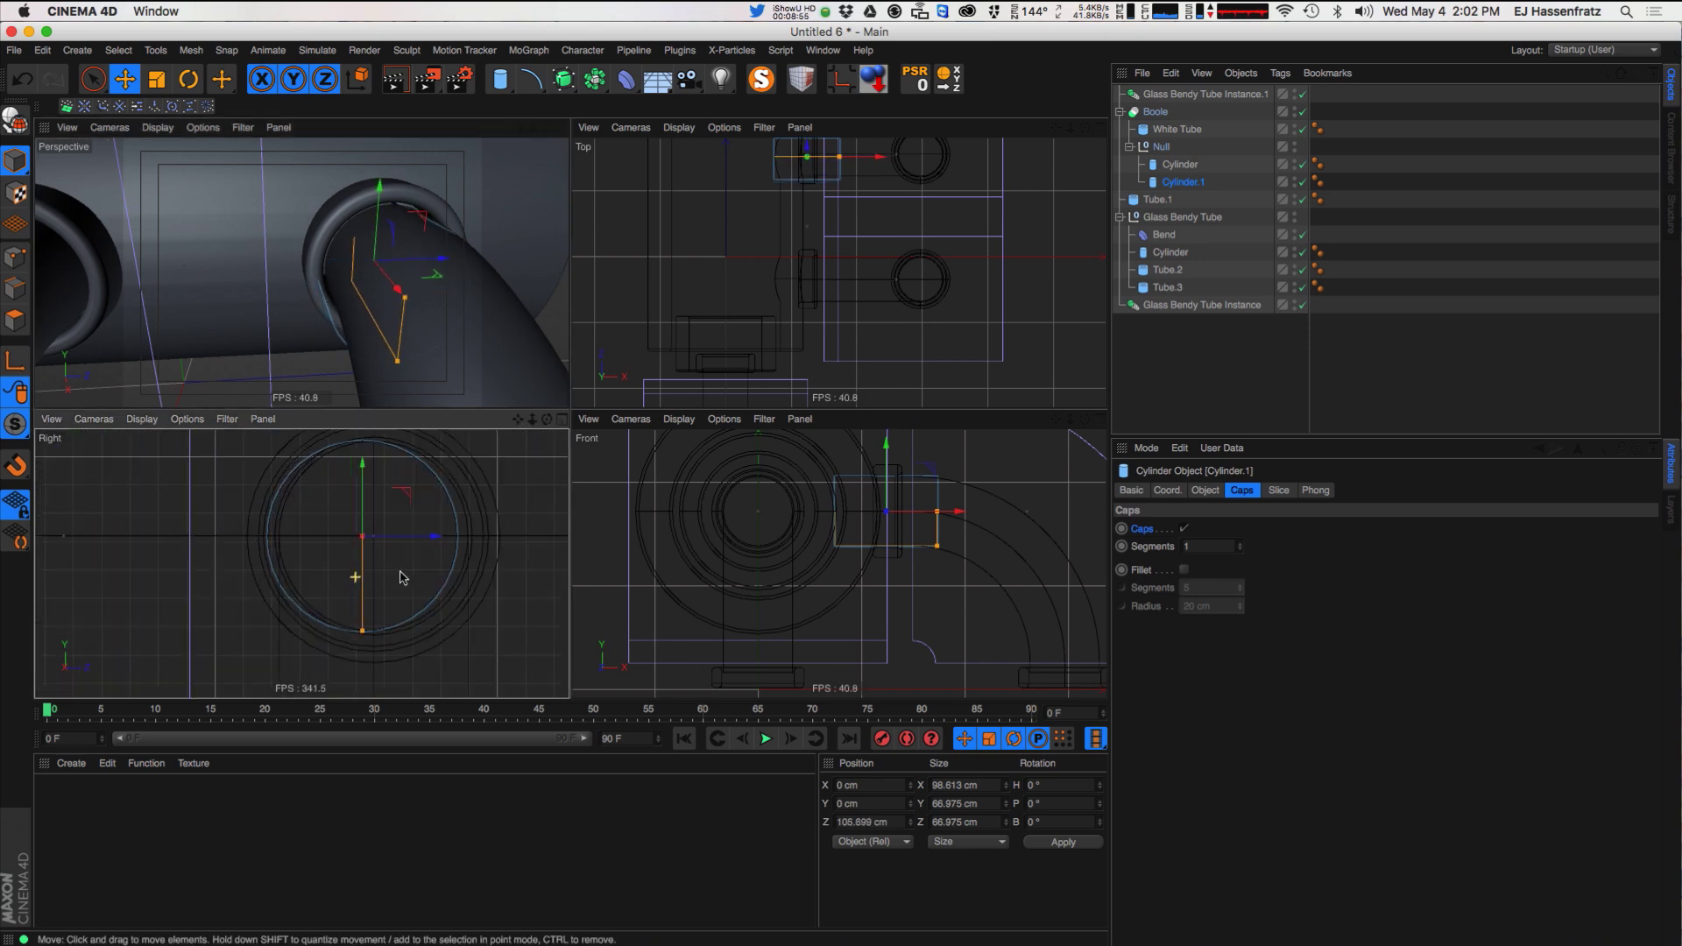
left_click_drag(408, 536, 427, 539)
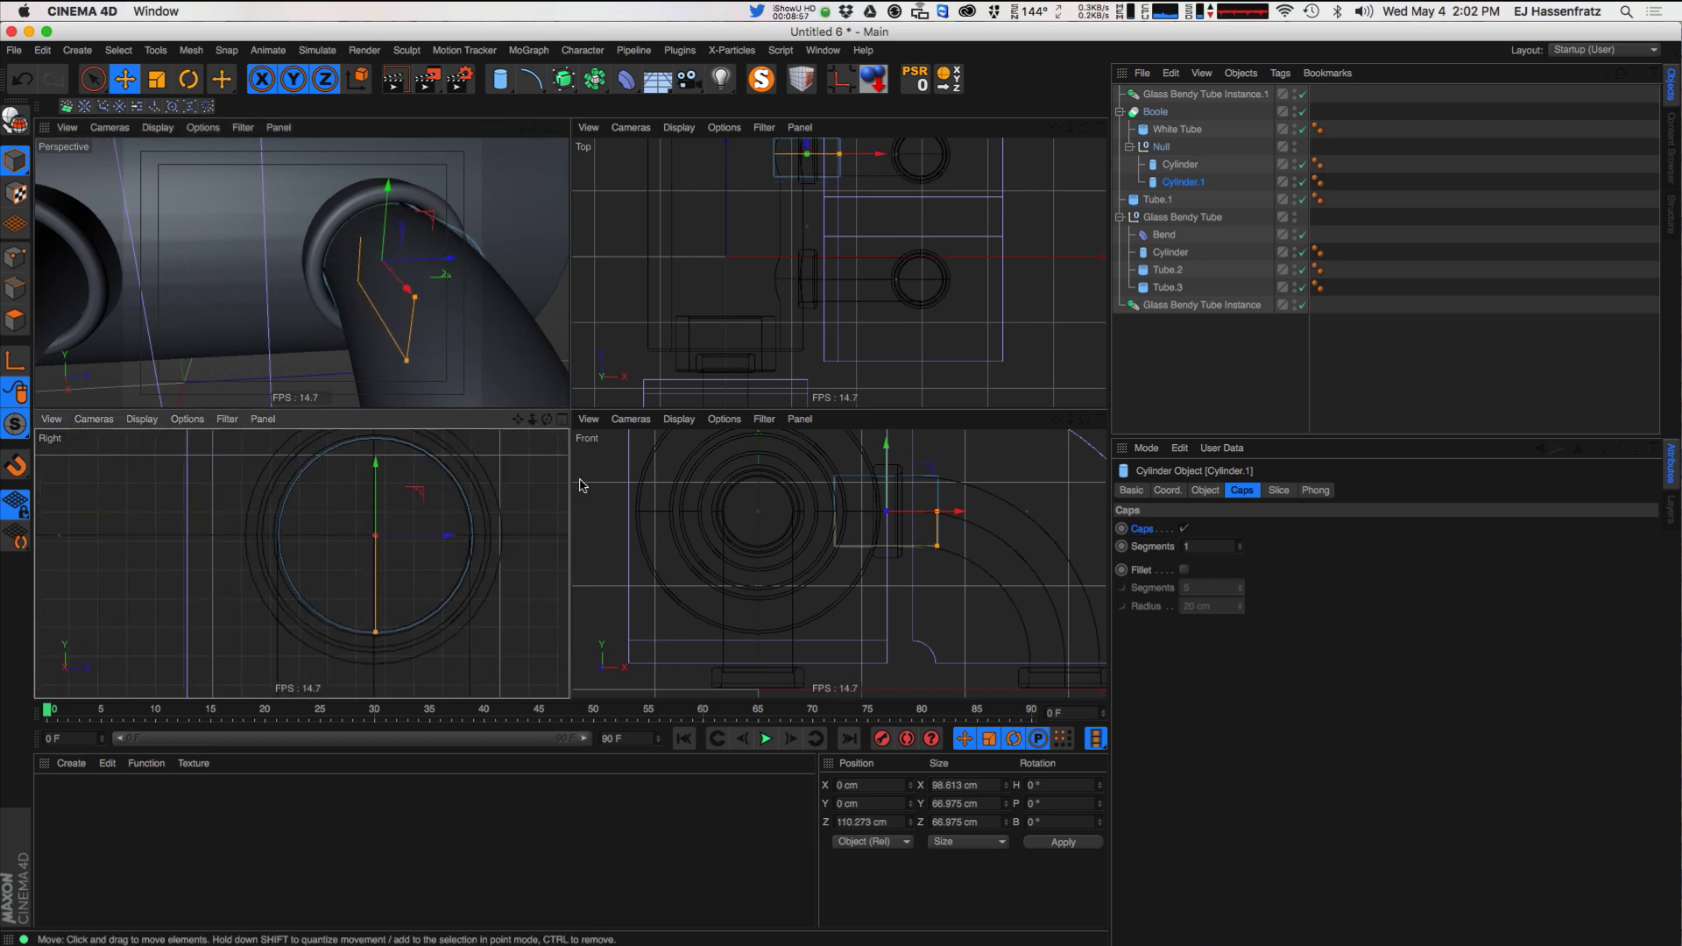
- Set the radius of both cutting cylinders to 36.487 cm
left_click(1180, 165, "shift")
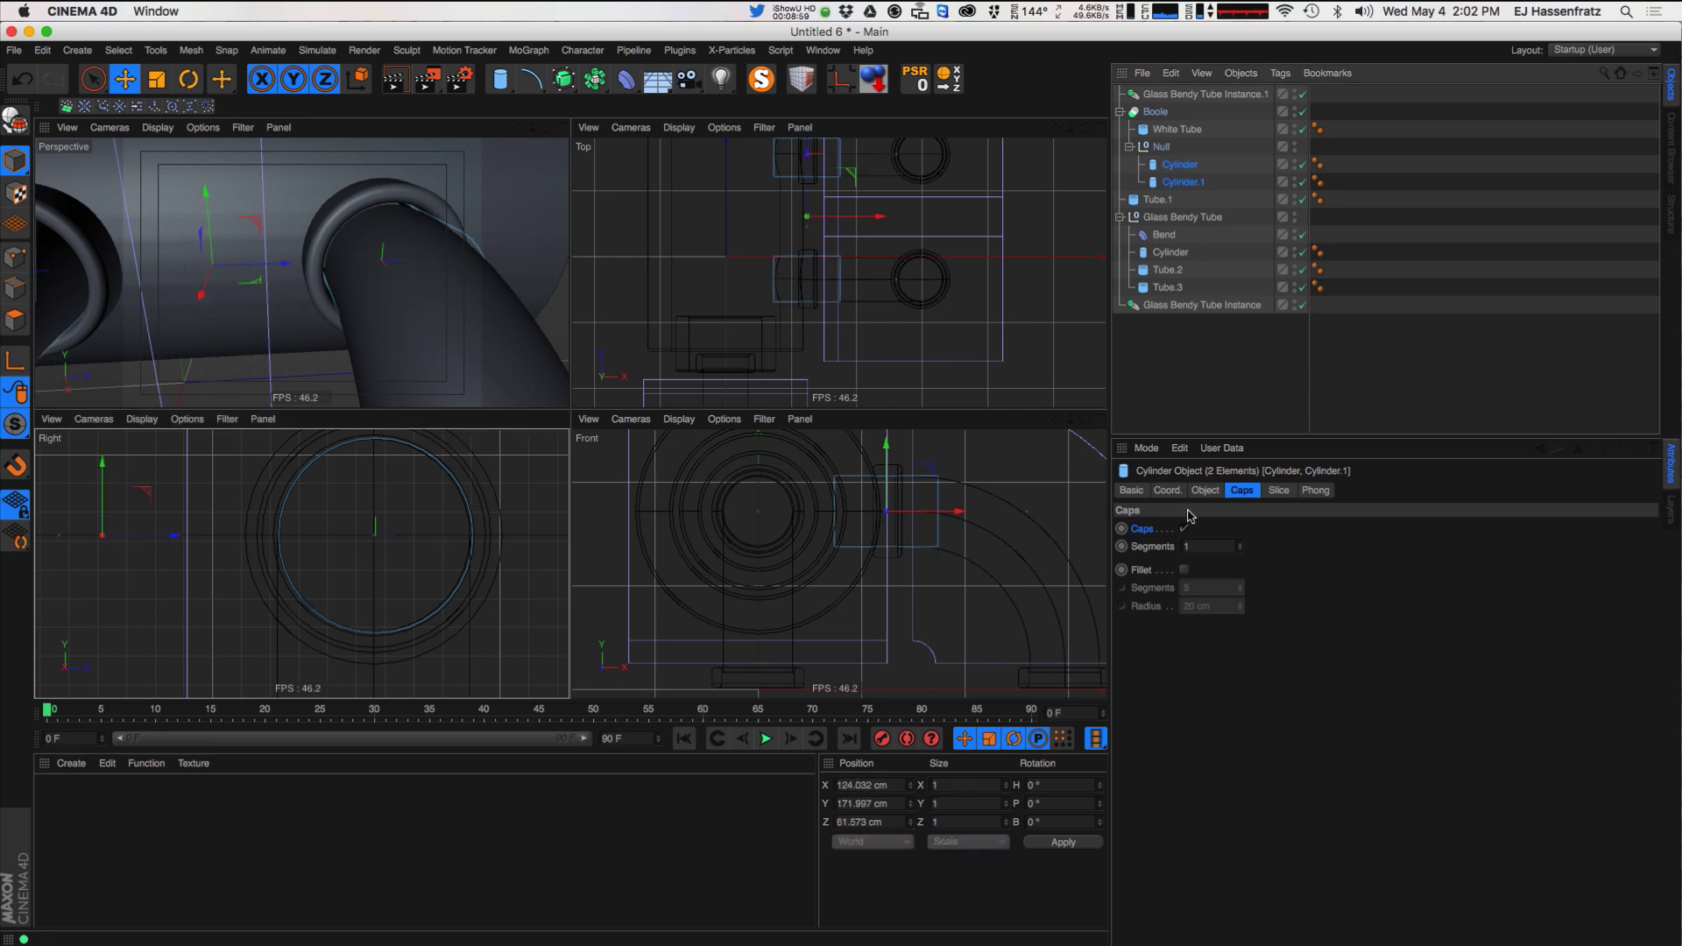
left_click(1206, 490)
left_click_drag(1278, 533, 1283, 529)
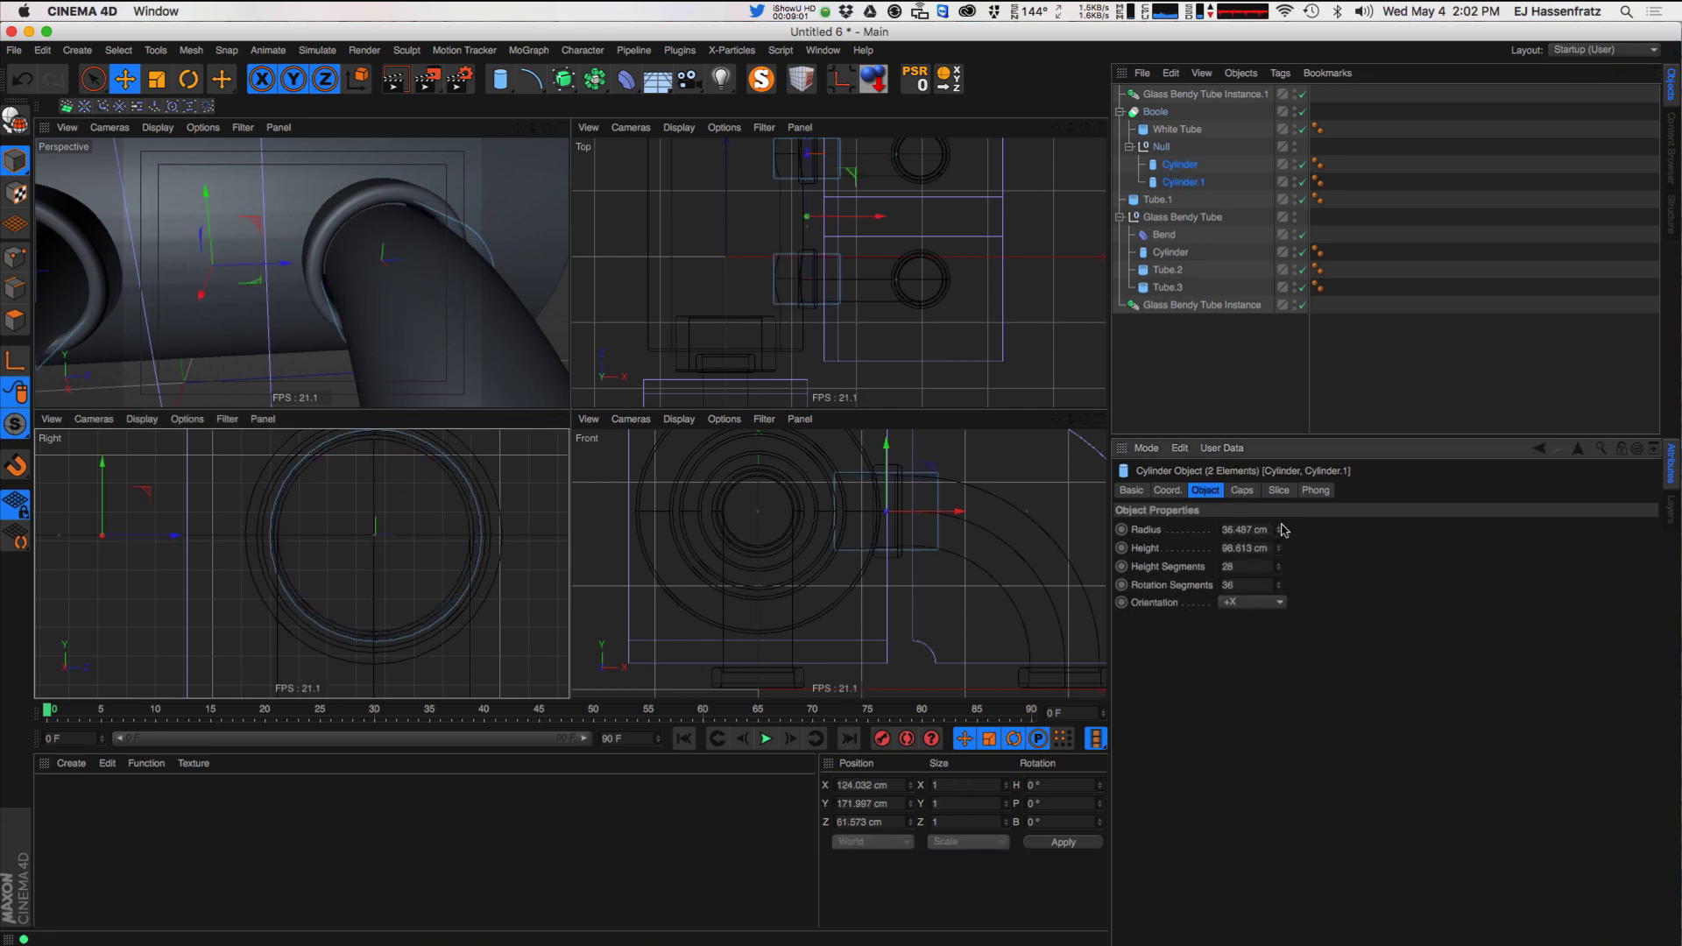
- Frame the whole machine in the perspective view and render a preview to check the pipe joints
left_click_drag(369, 255, 458, 319, "alt")
right_click_drag(458, 319, 368, 302, "alt")
left_click_drag(368, 302, 323, 311, "alt")
right_click_drag(323, 311, 342, 276, "alt")
key("super+r")
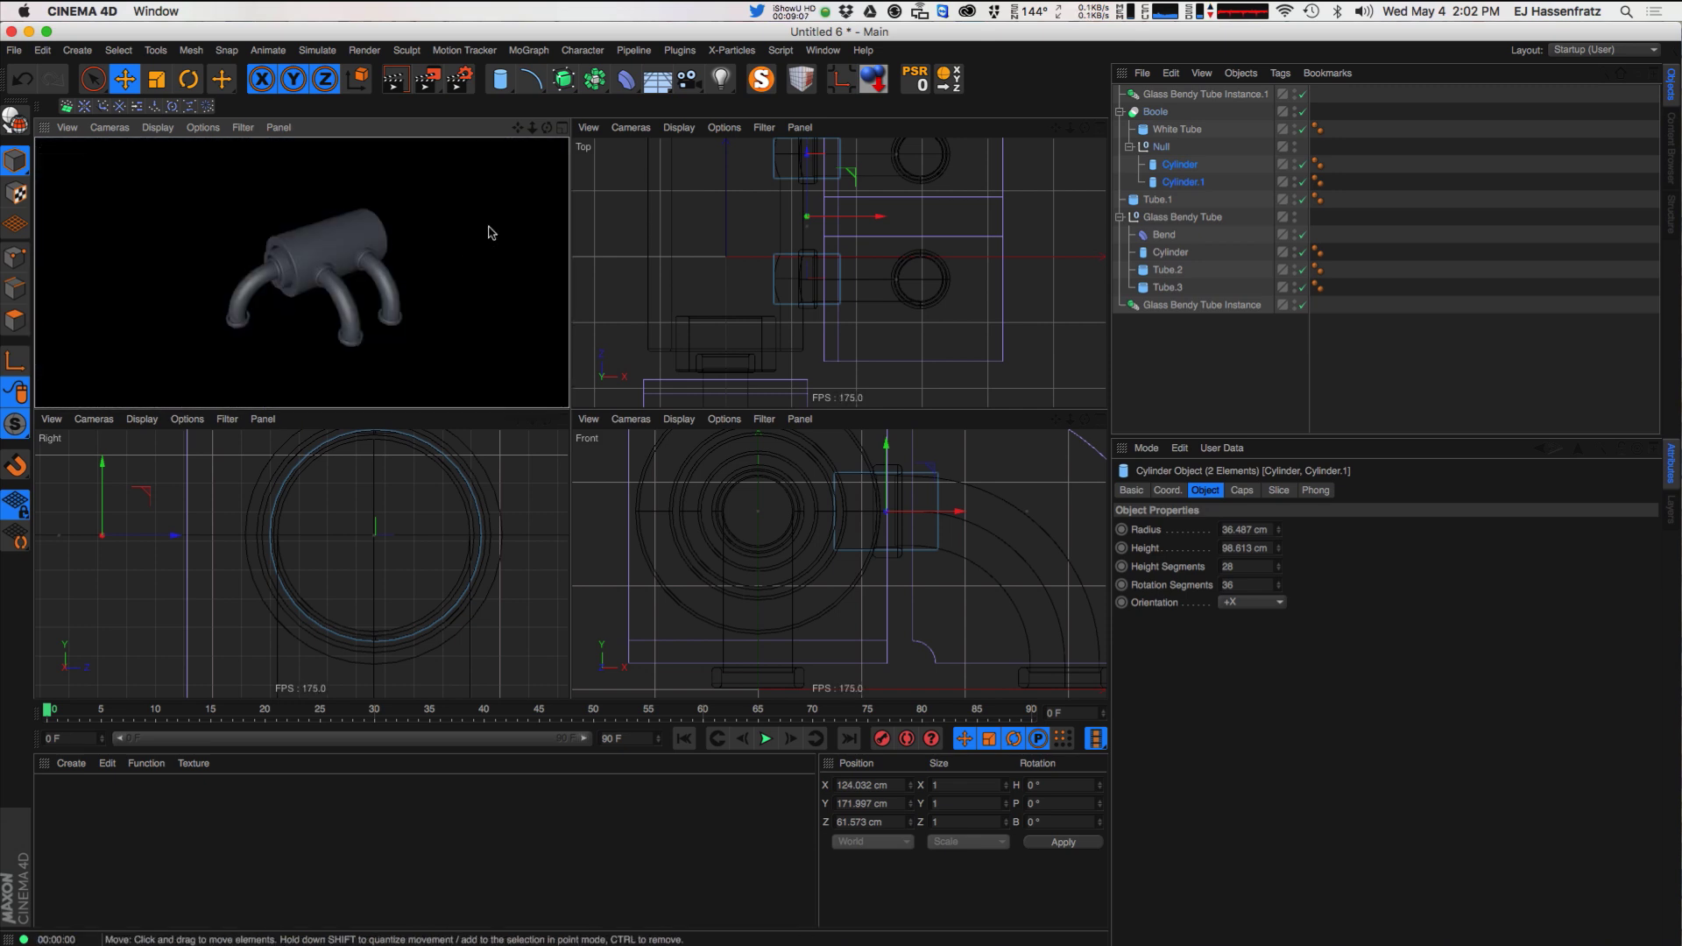
- Maximize the perspective view and collapse the Boole and Glass Bendy Tube hierarchies
left_click(562, 128)
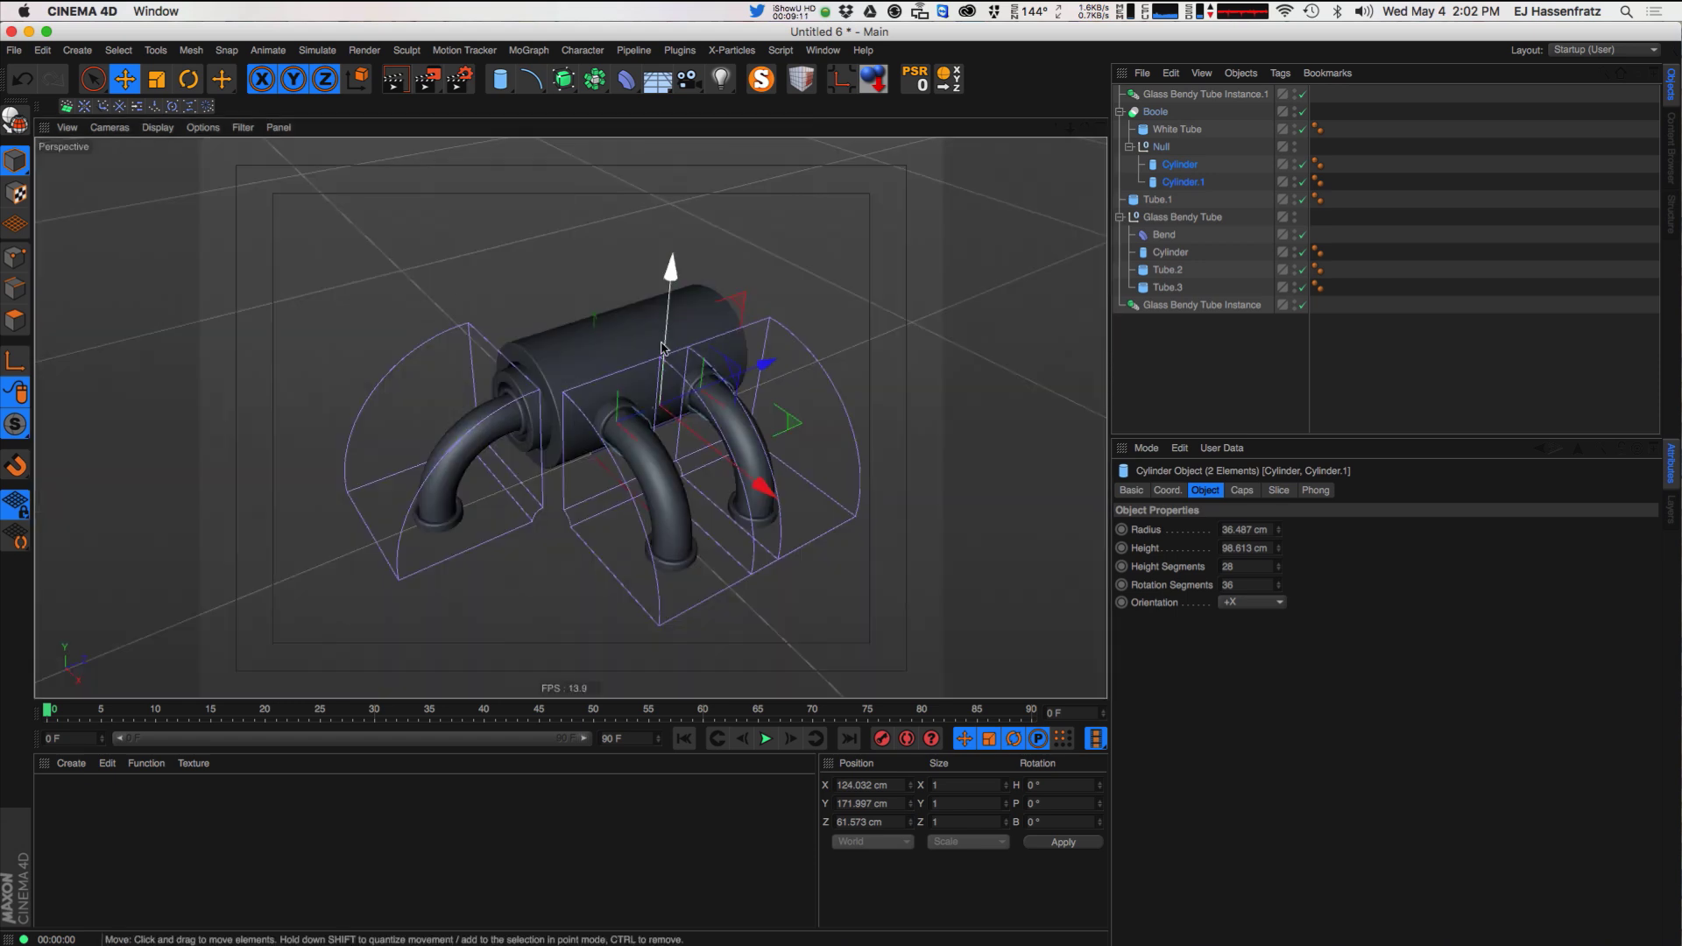
left_click(1253, 333)
left_click(1119, 112)
left_click(1119, 147)
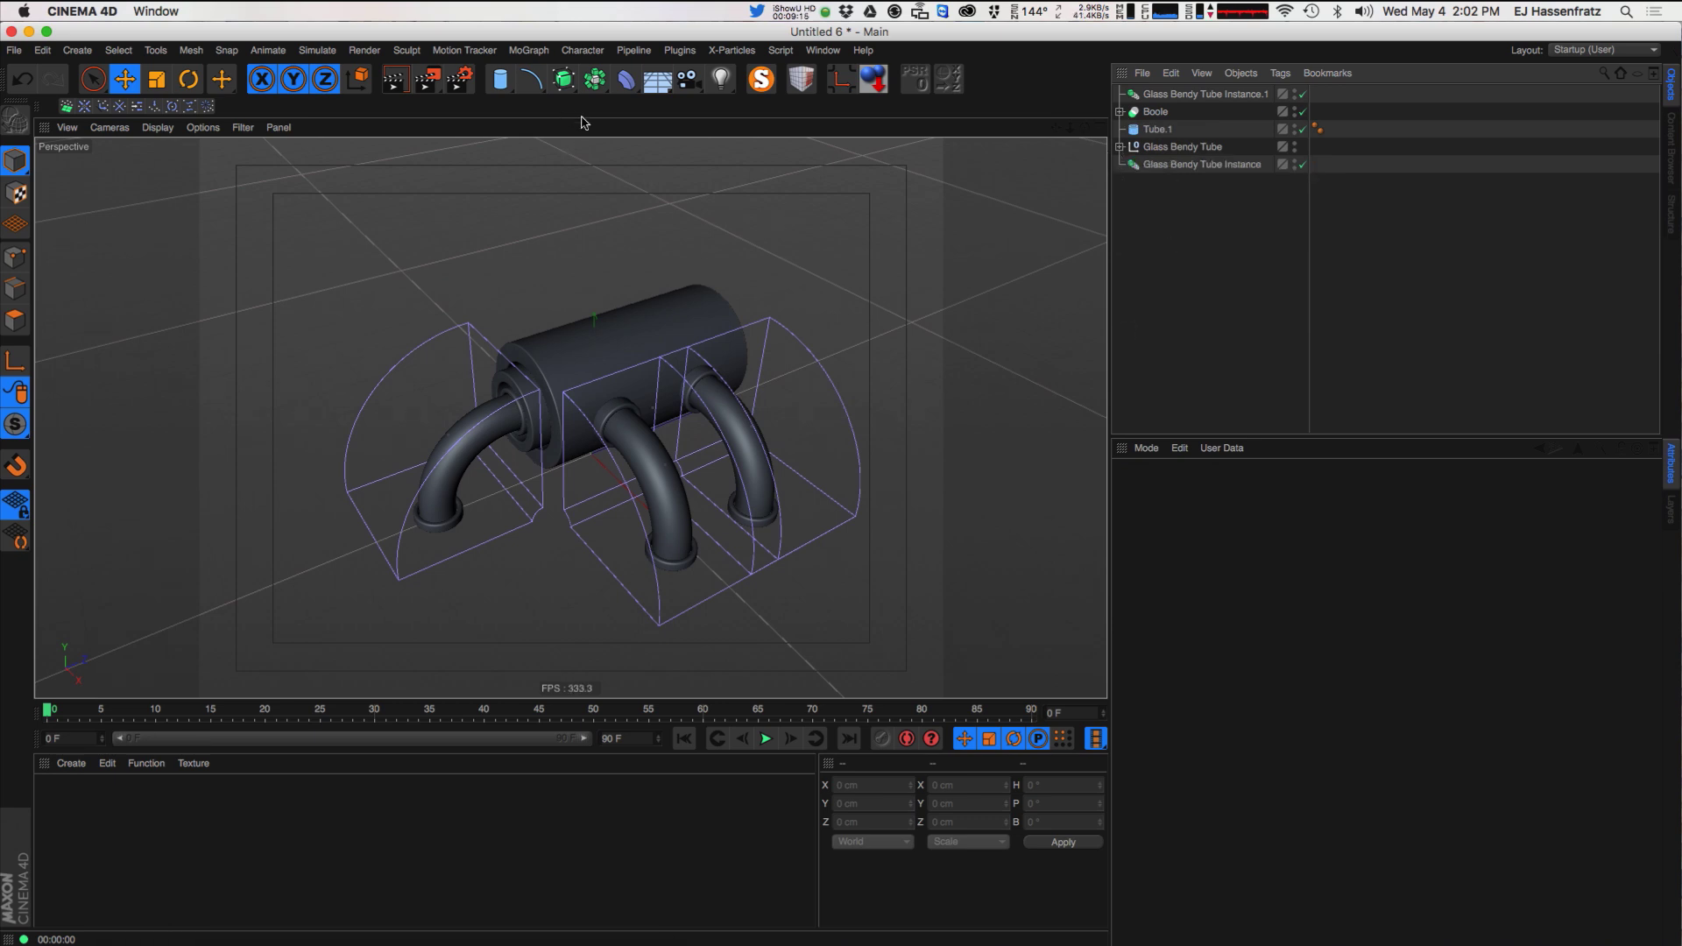
- Rename the front ring Tube.1 as Green TUbe
left_click(1156, 133)
double_click(1157, 130)
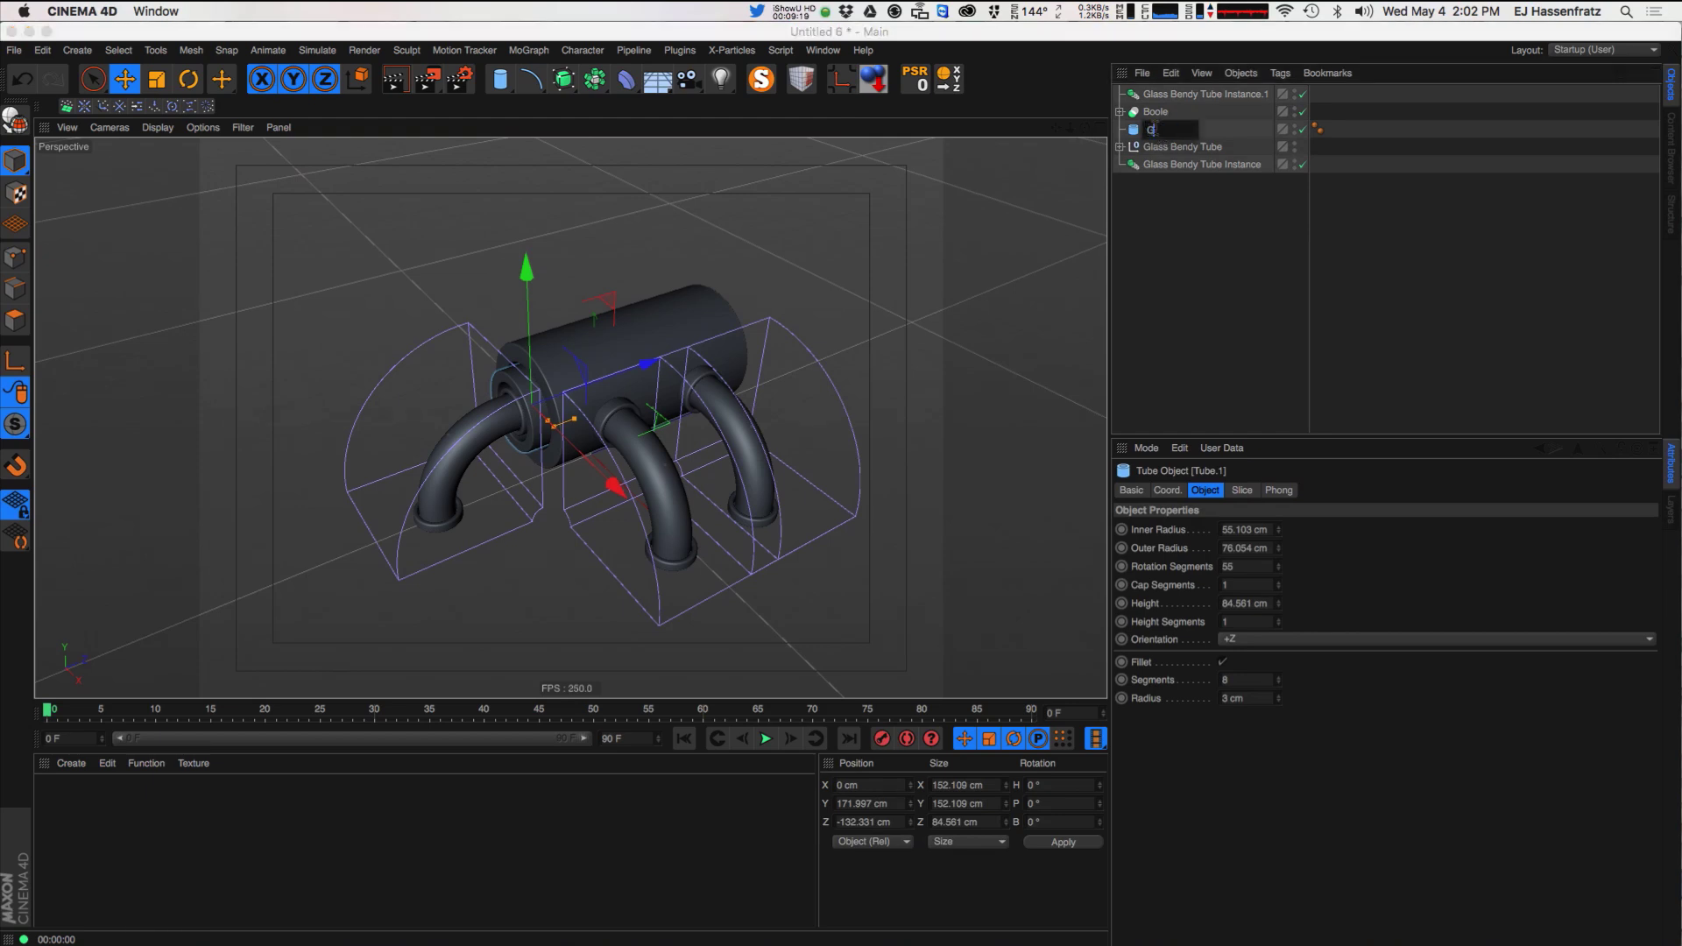
type("Green TUbe")
key("Return")
- Rename the Boole object as White Tube and clear the selection
double_click(1156, 112)
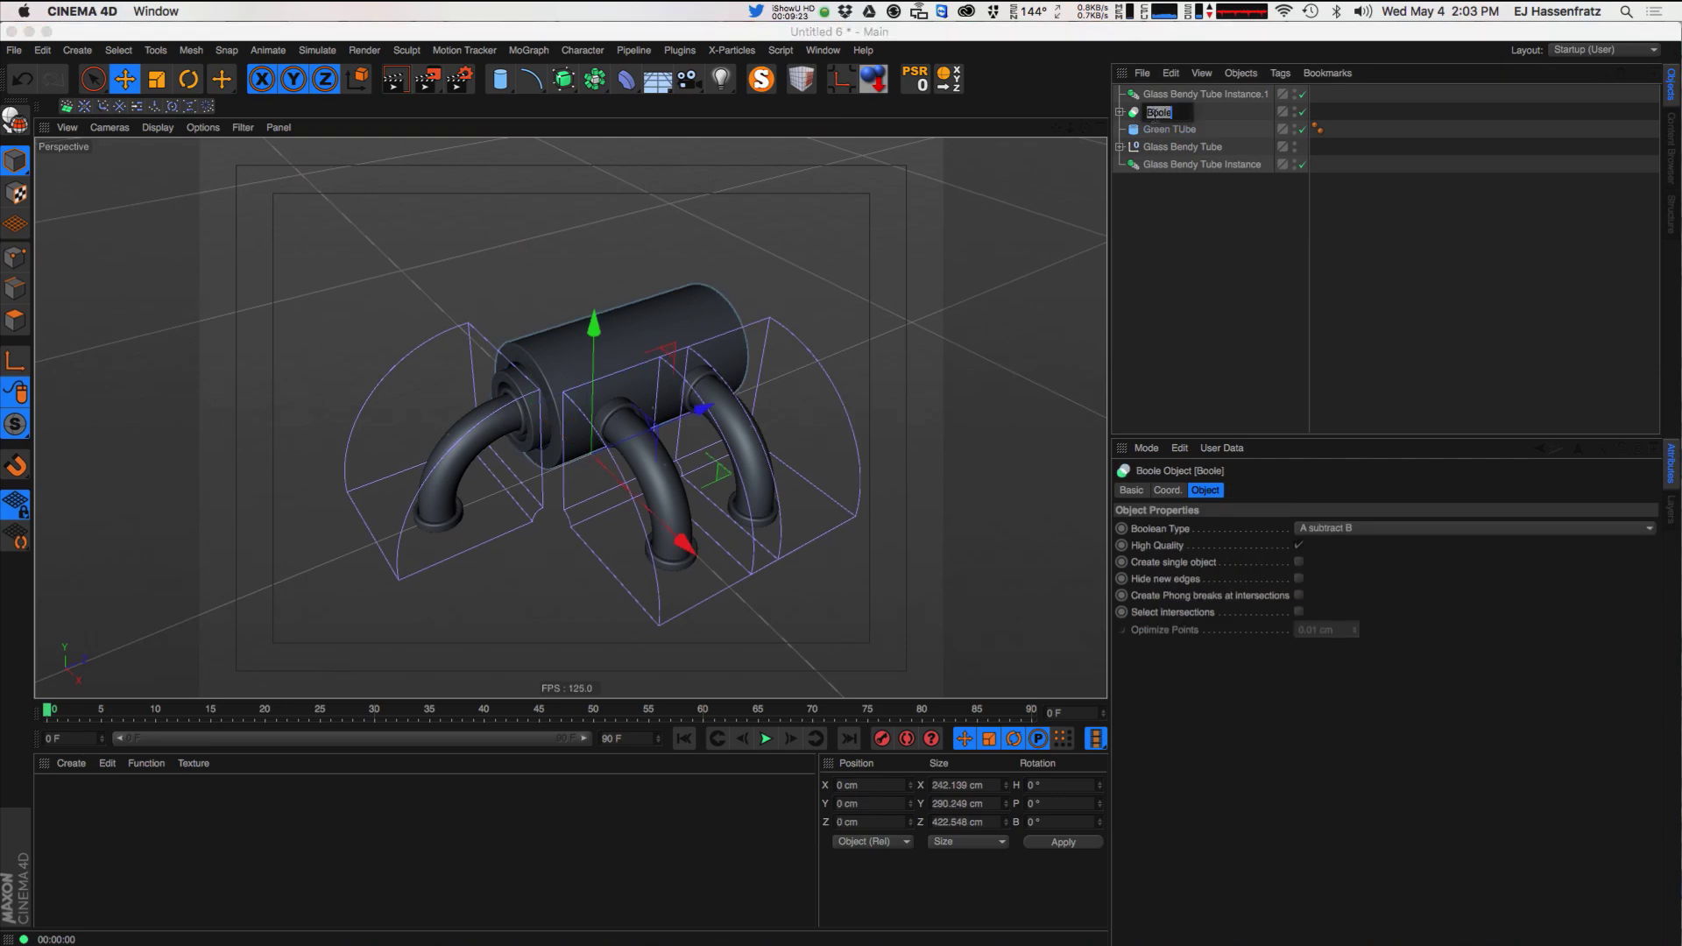
type("White Tube")
key("Return")
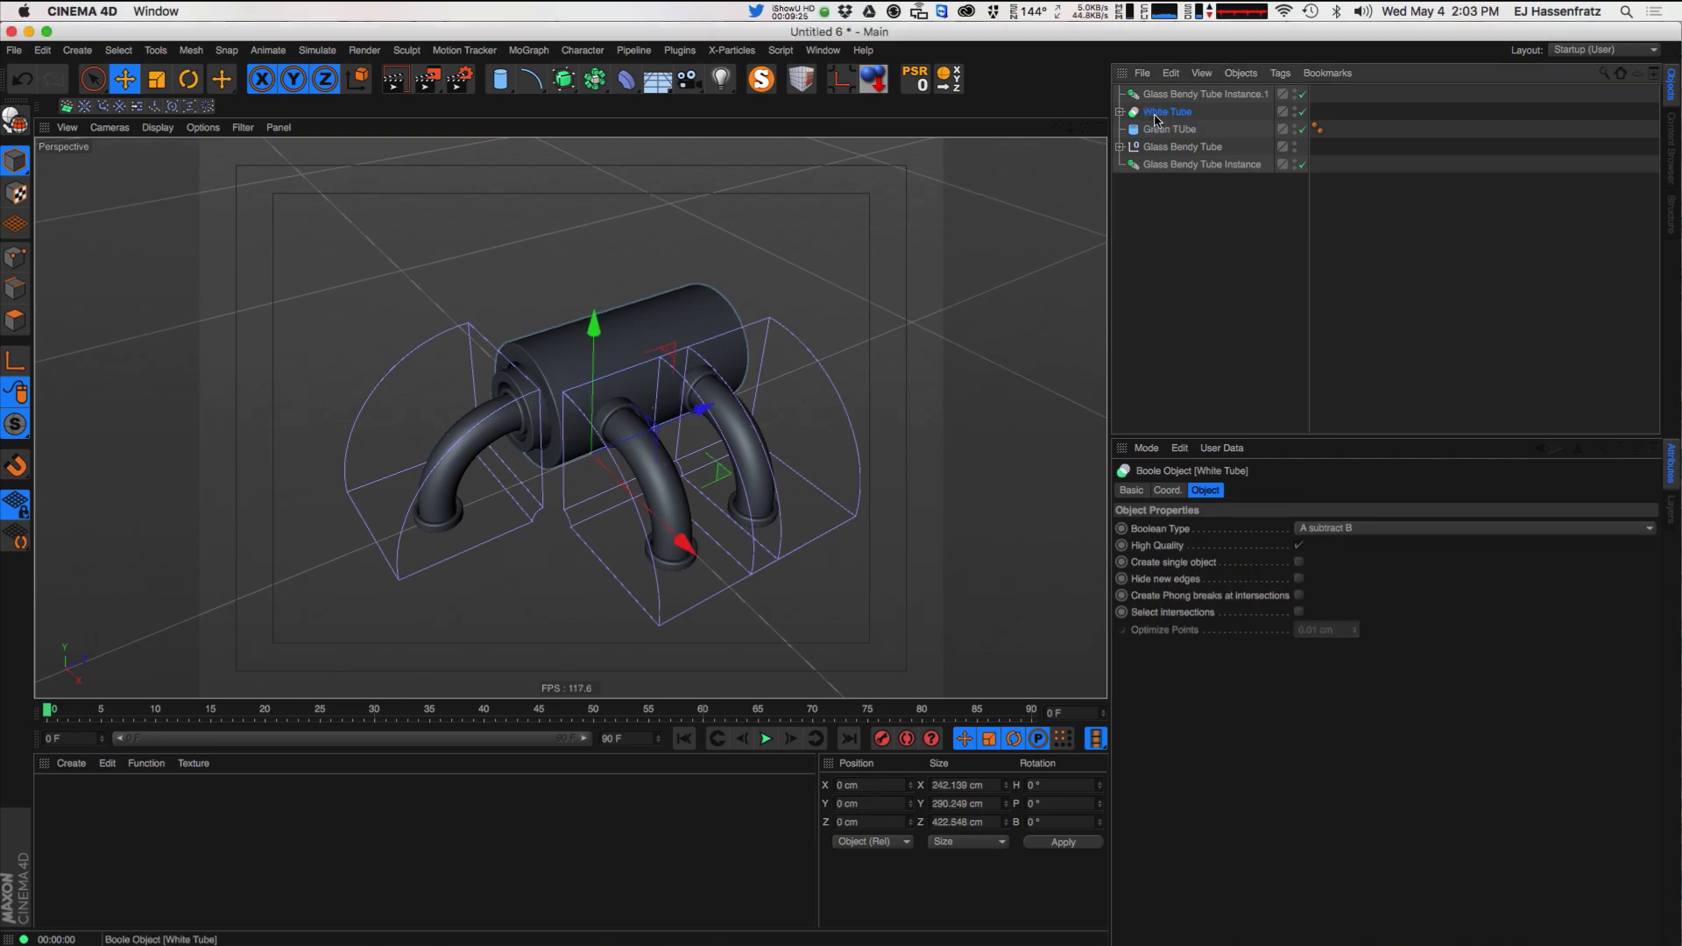
left_click(1184, 373)
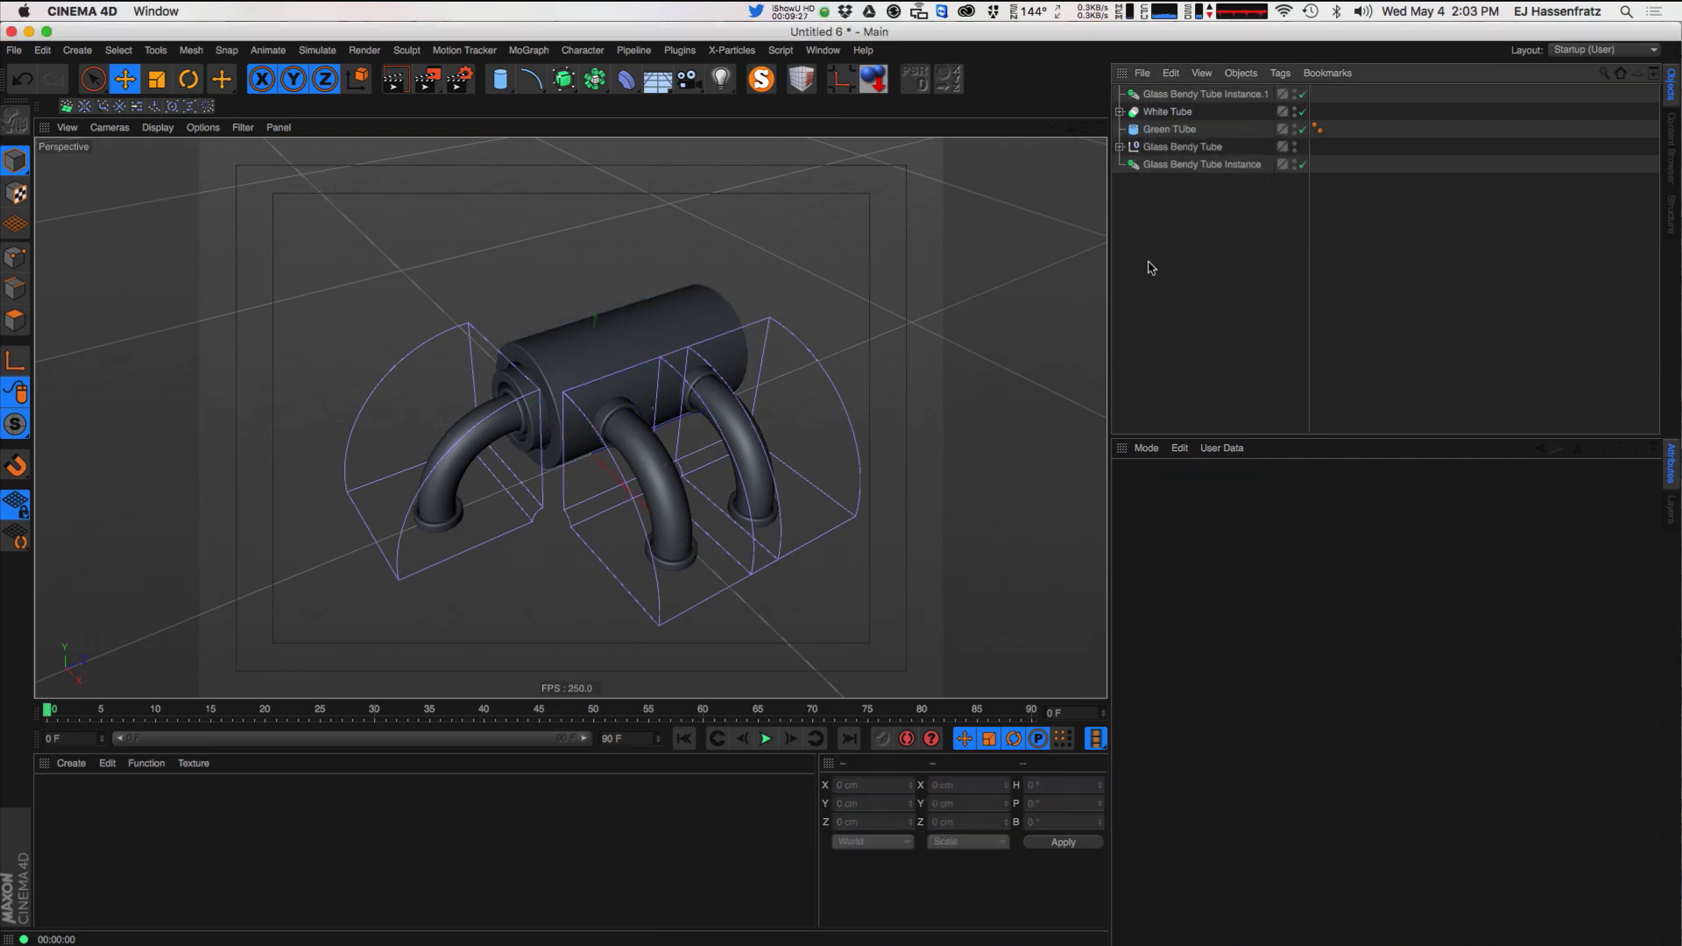
- Orbit to a slightly higher view of the machine and add a Camera from that view
left_click_drag(600, 436, 600, 435, "alt")
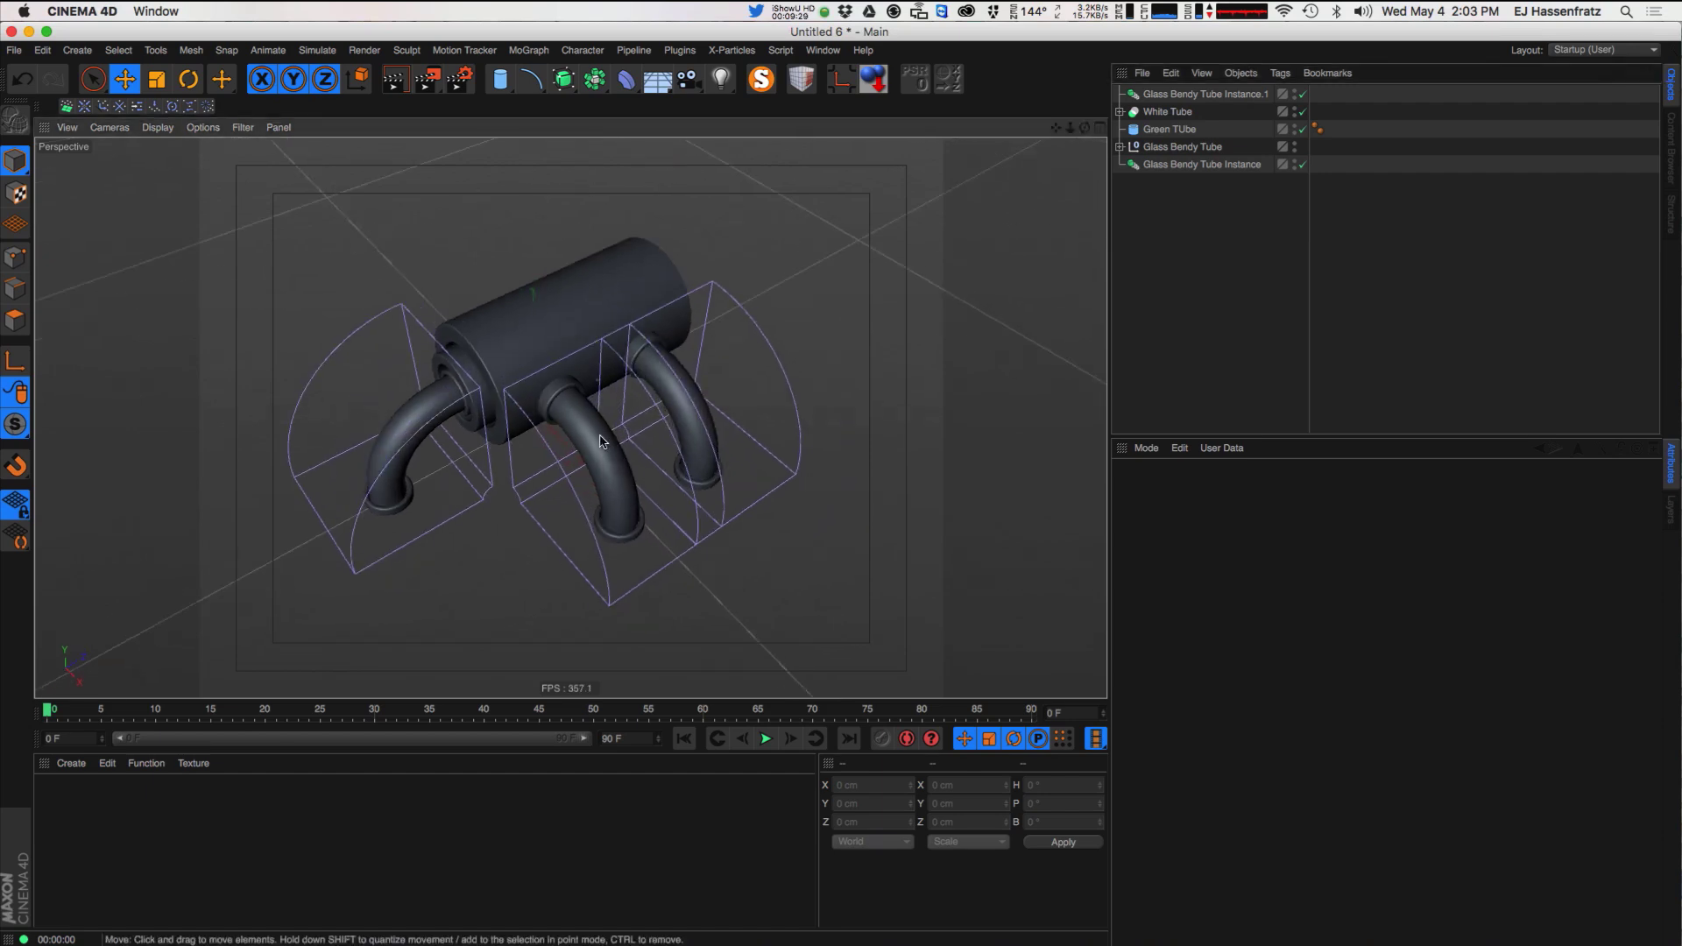
left_click(688, 85)
left_click(753, 103)
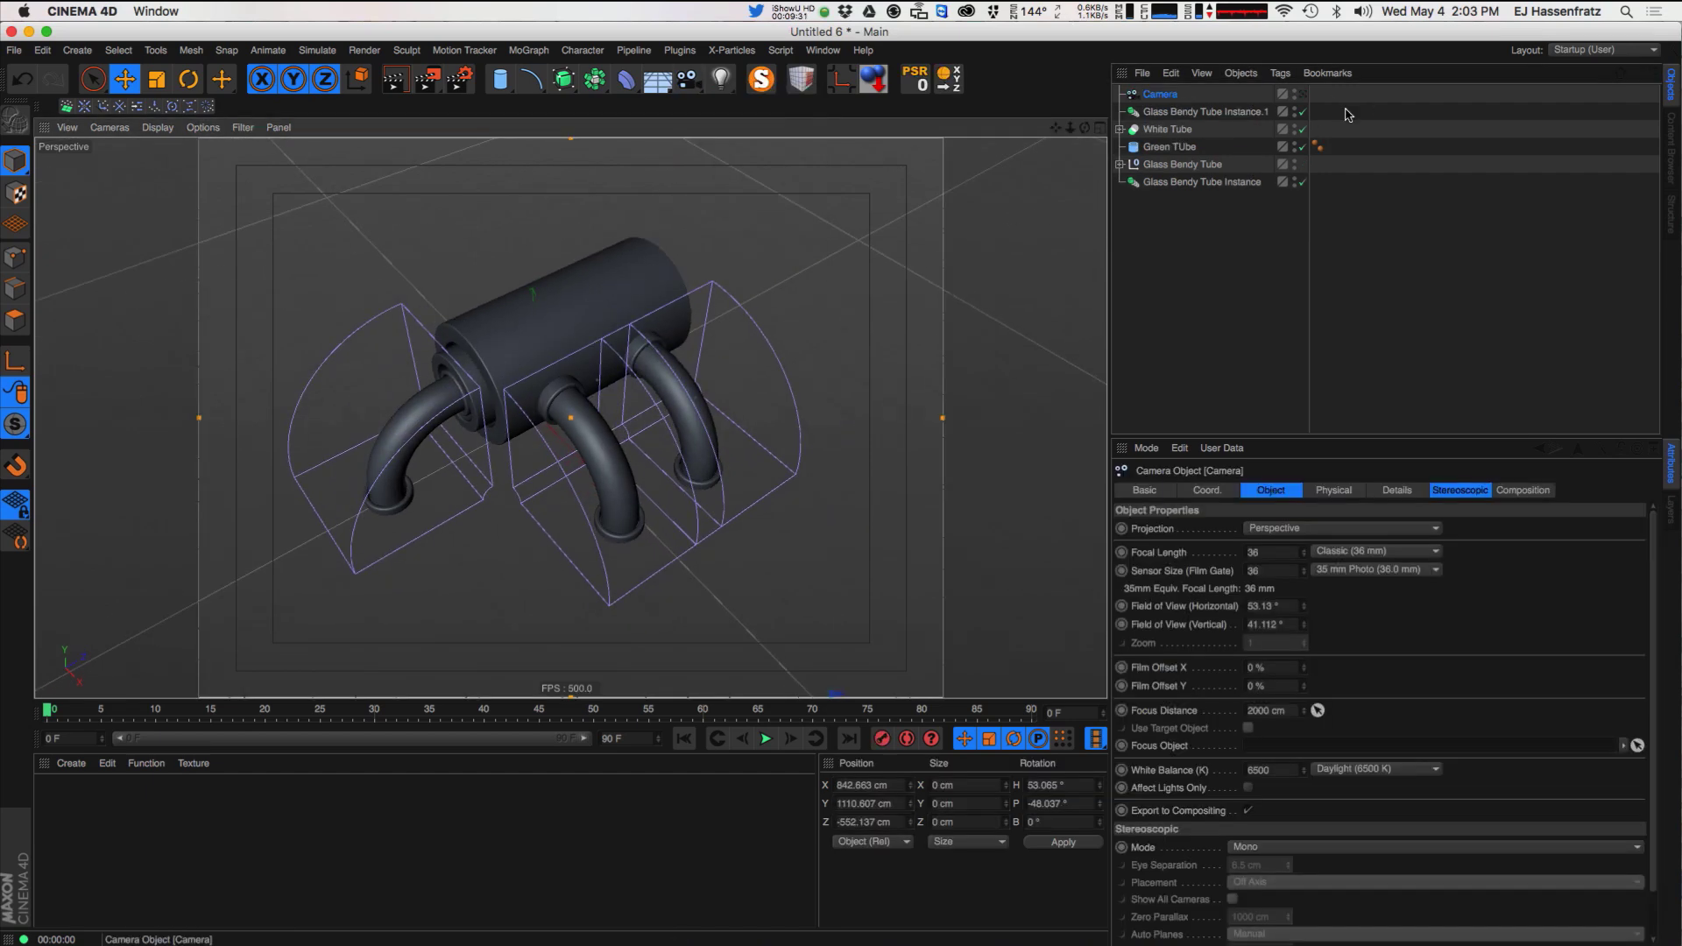
- Switch to Chrome and examine the camera angle and projection of the mini machine renders on the Behance page
key("super+Tab")
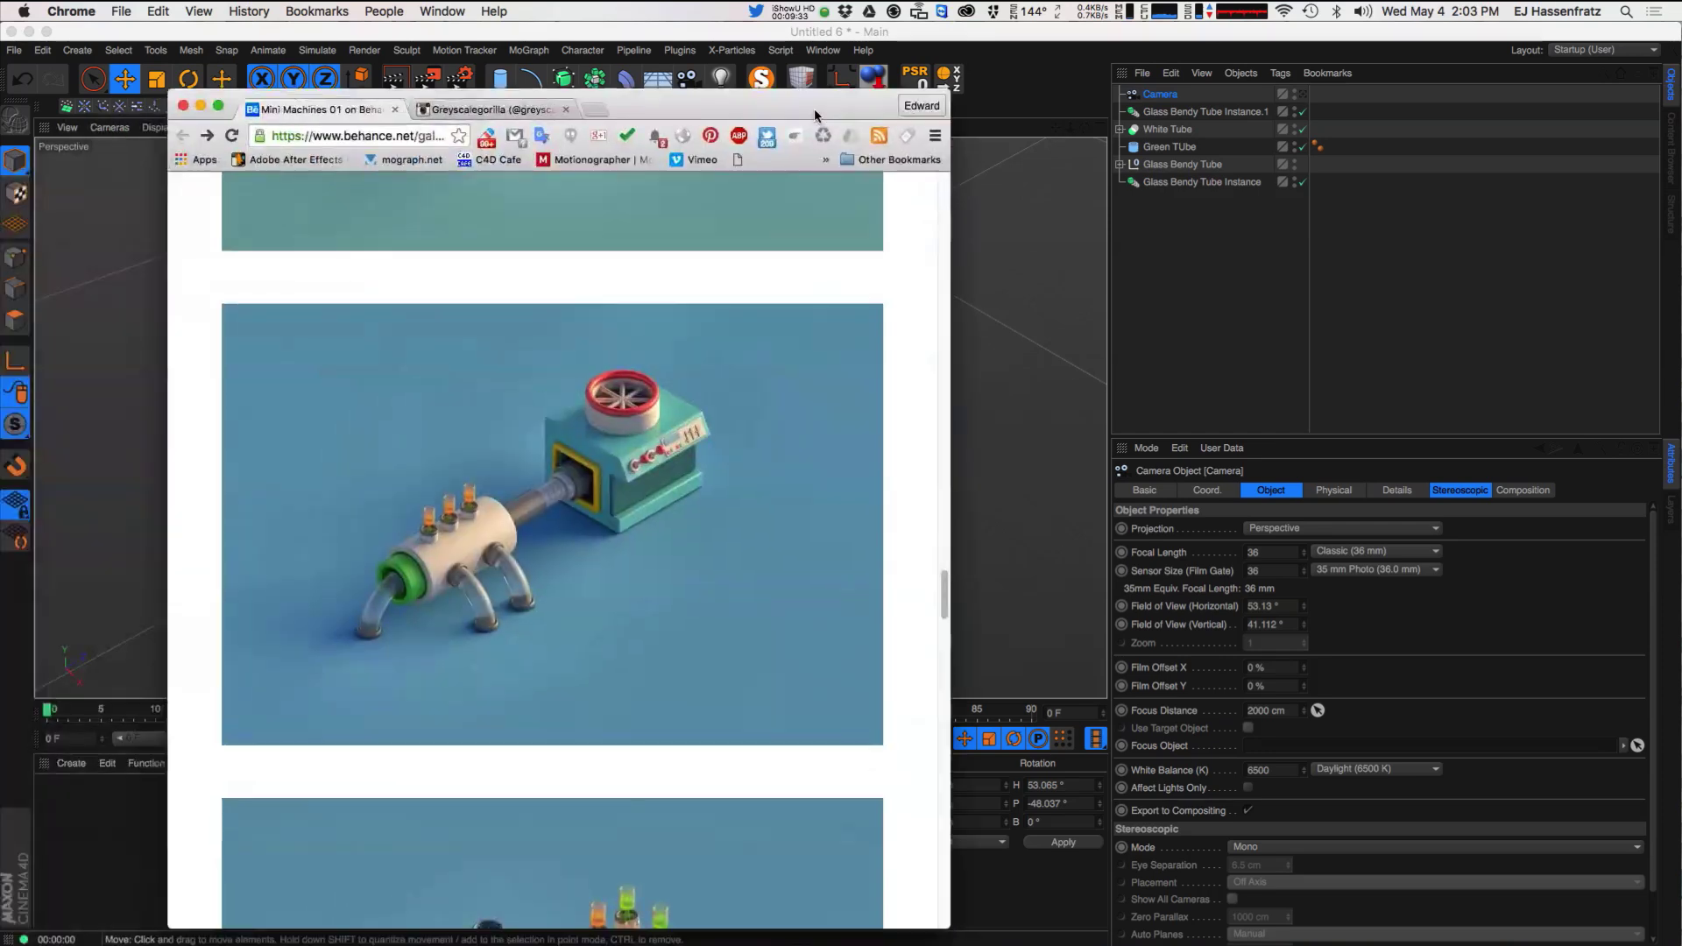
left_click_drag(952, 590, 950, 657)
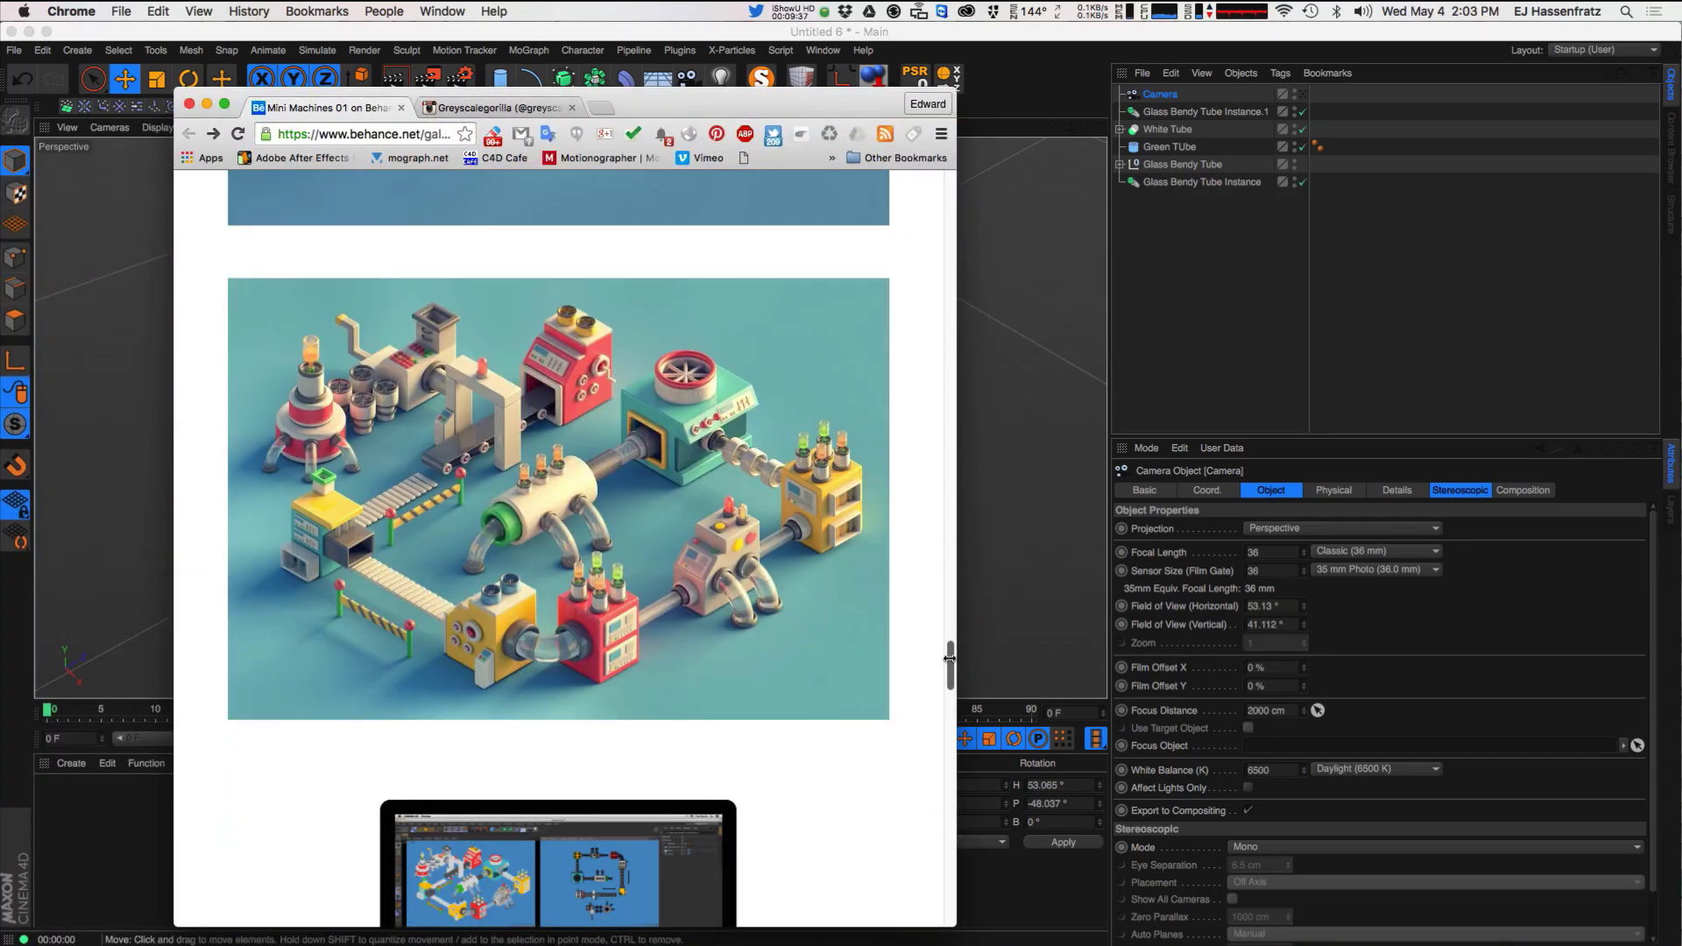
scroll(947, 659, "down", 5)
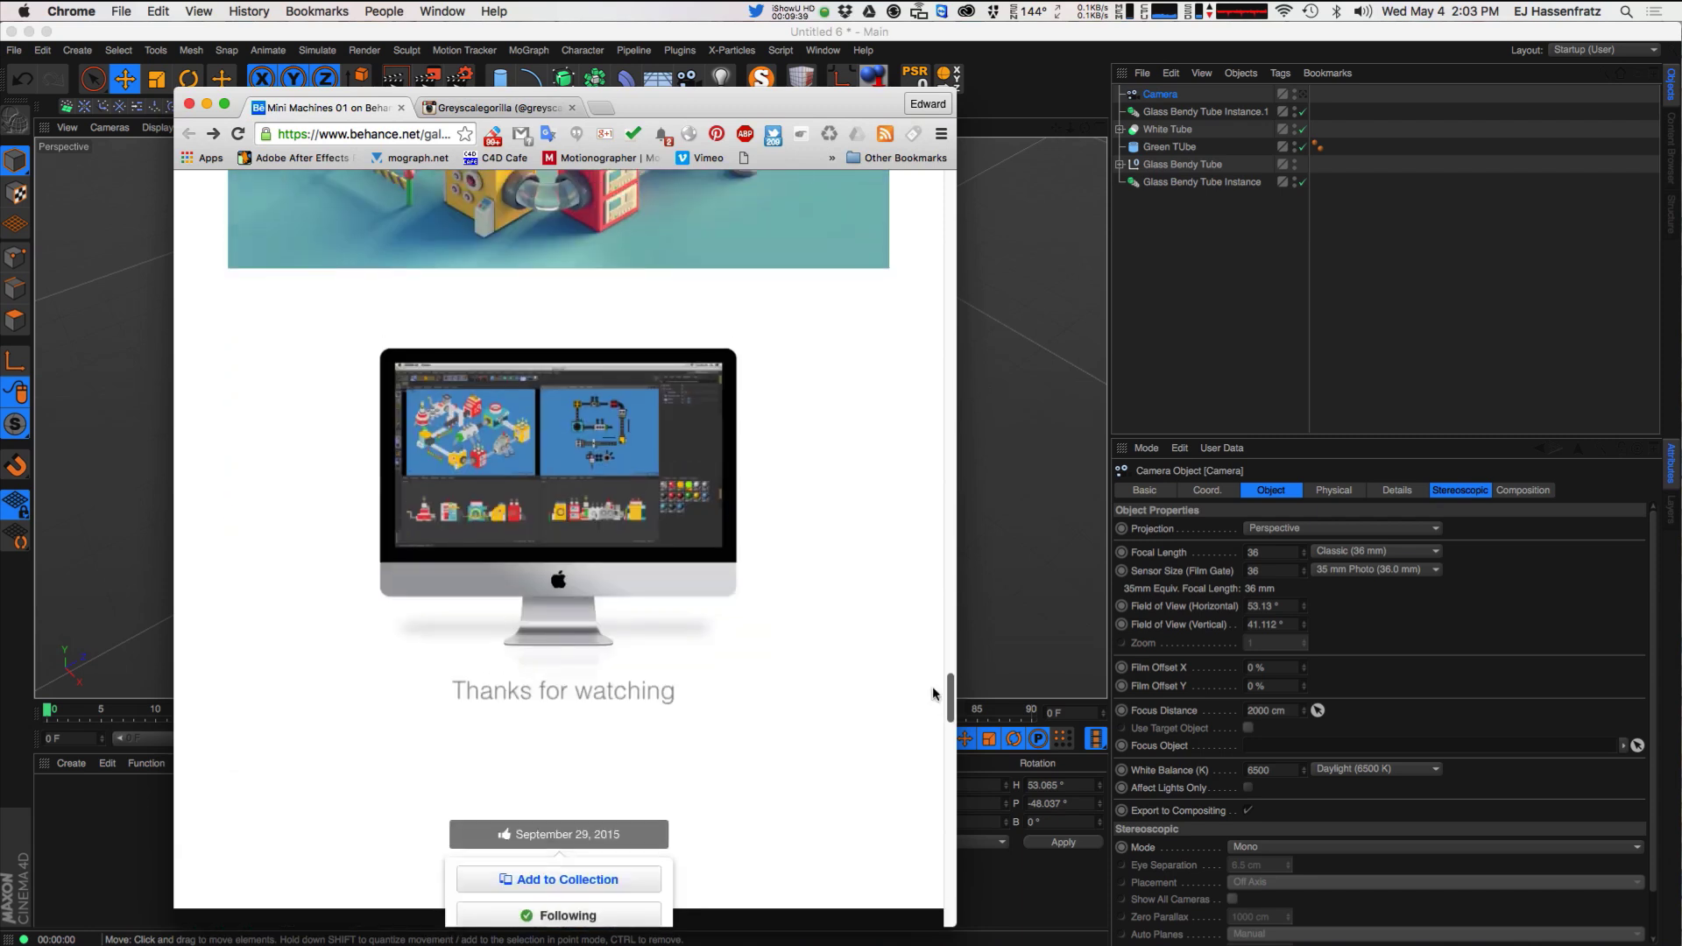
left_click_drag(953, 708, 935, 460)
key("super+m")
- Look through the new Camera and set its projection to Parallel, fitting the whole machine in view
left_click(1272, 107)
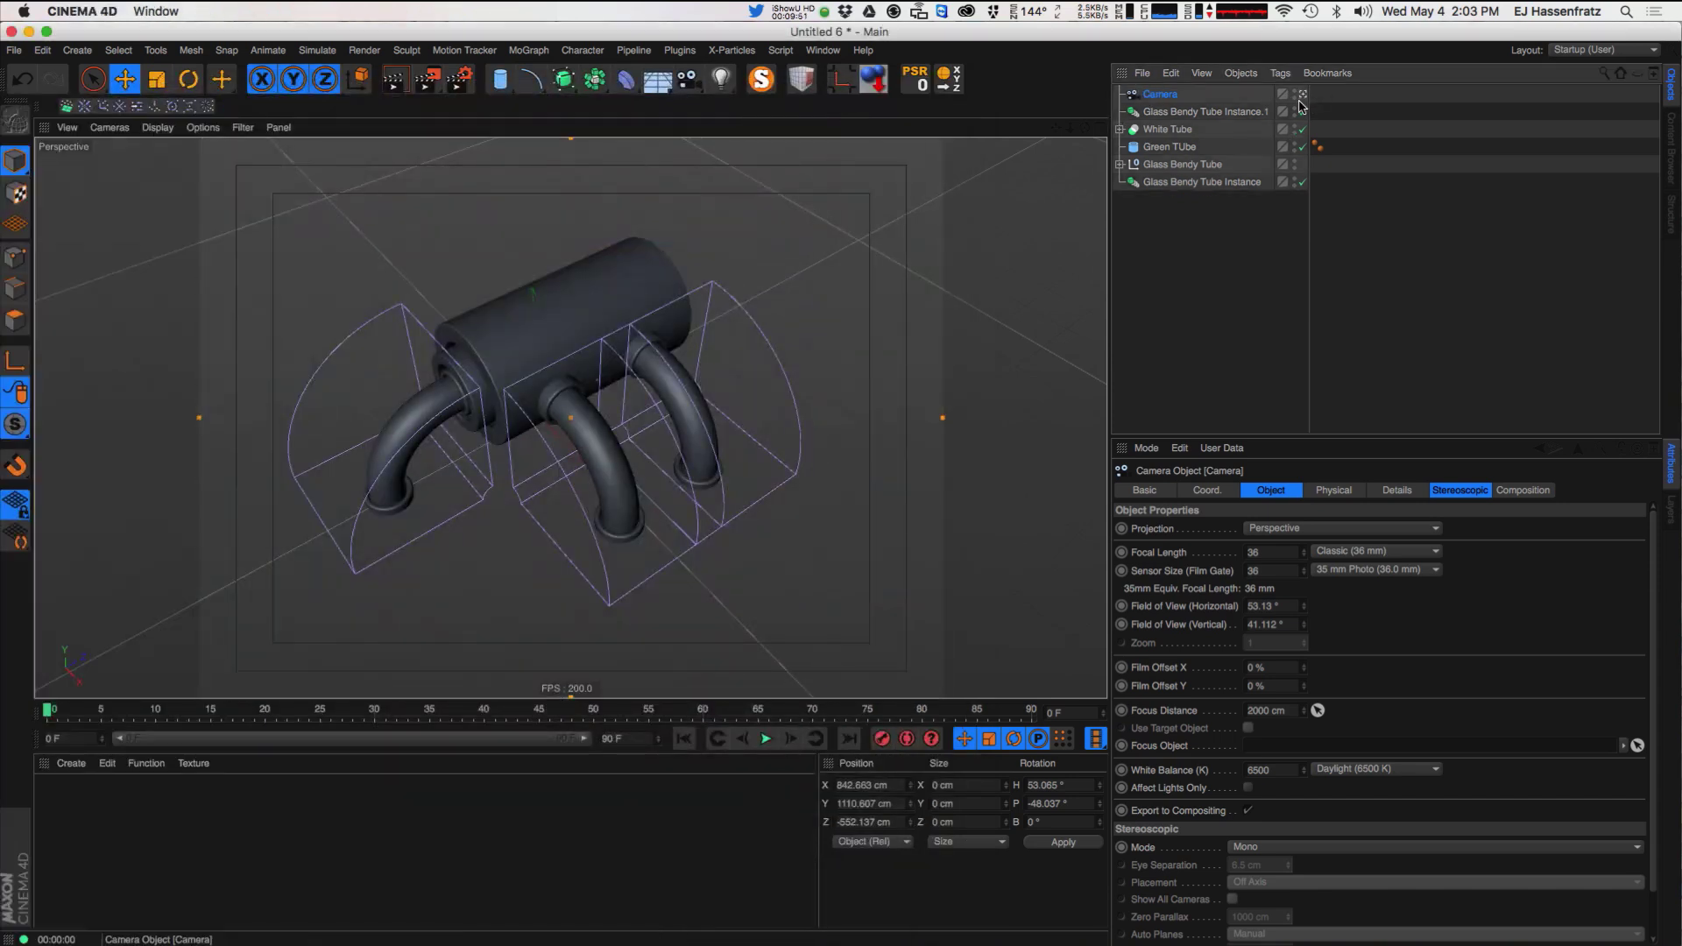
left_click(1276, 530)
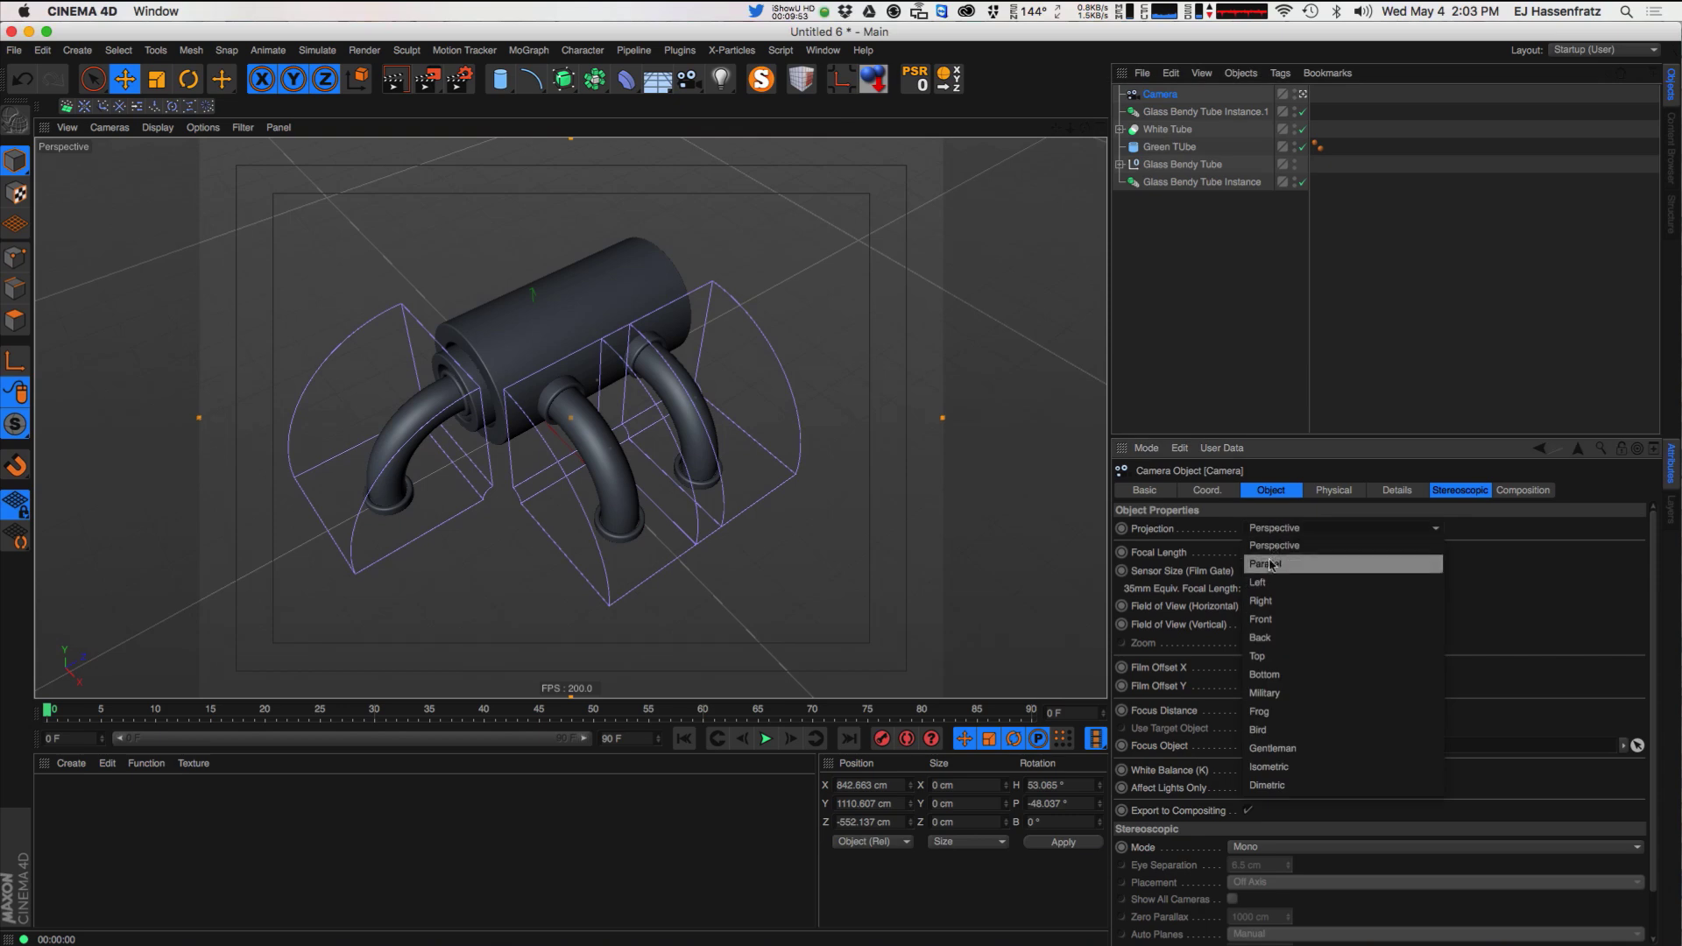
left_click(1272, 565)
scroll(606, 368, "down", 5)
left_click_drag(584, 393, 625, 379, "alt")
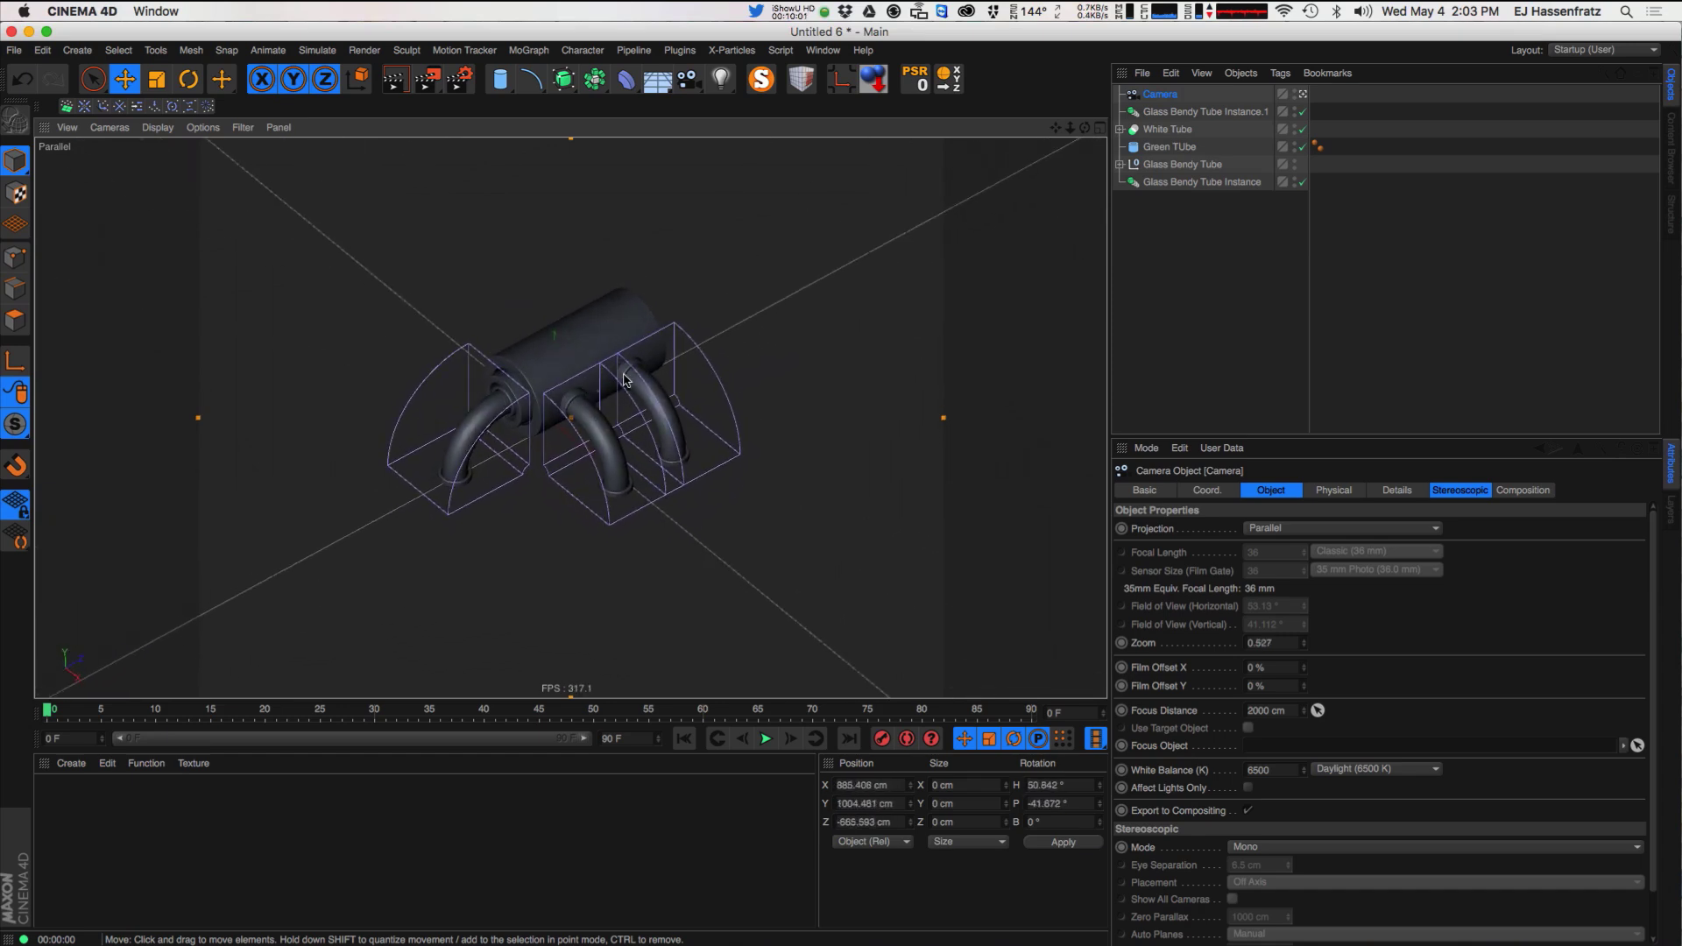
- Set the Camera's rotation to 45° heading and -45° pitch and frame the machine larger in the view
left_click(1208, 491)
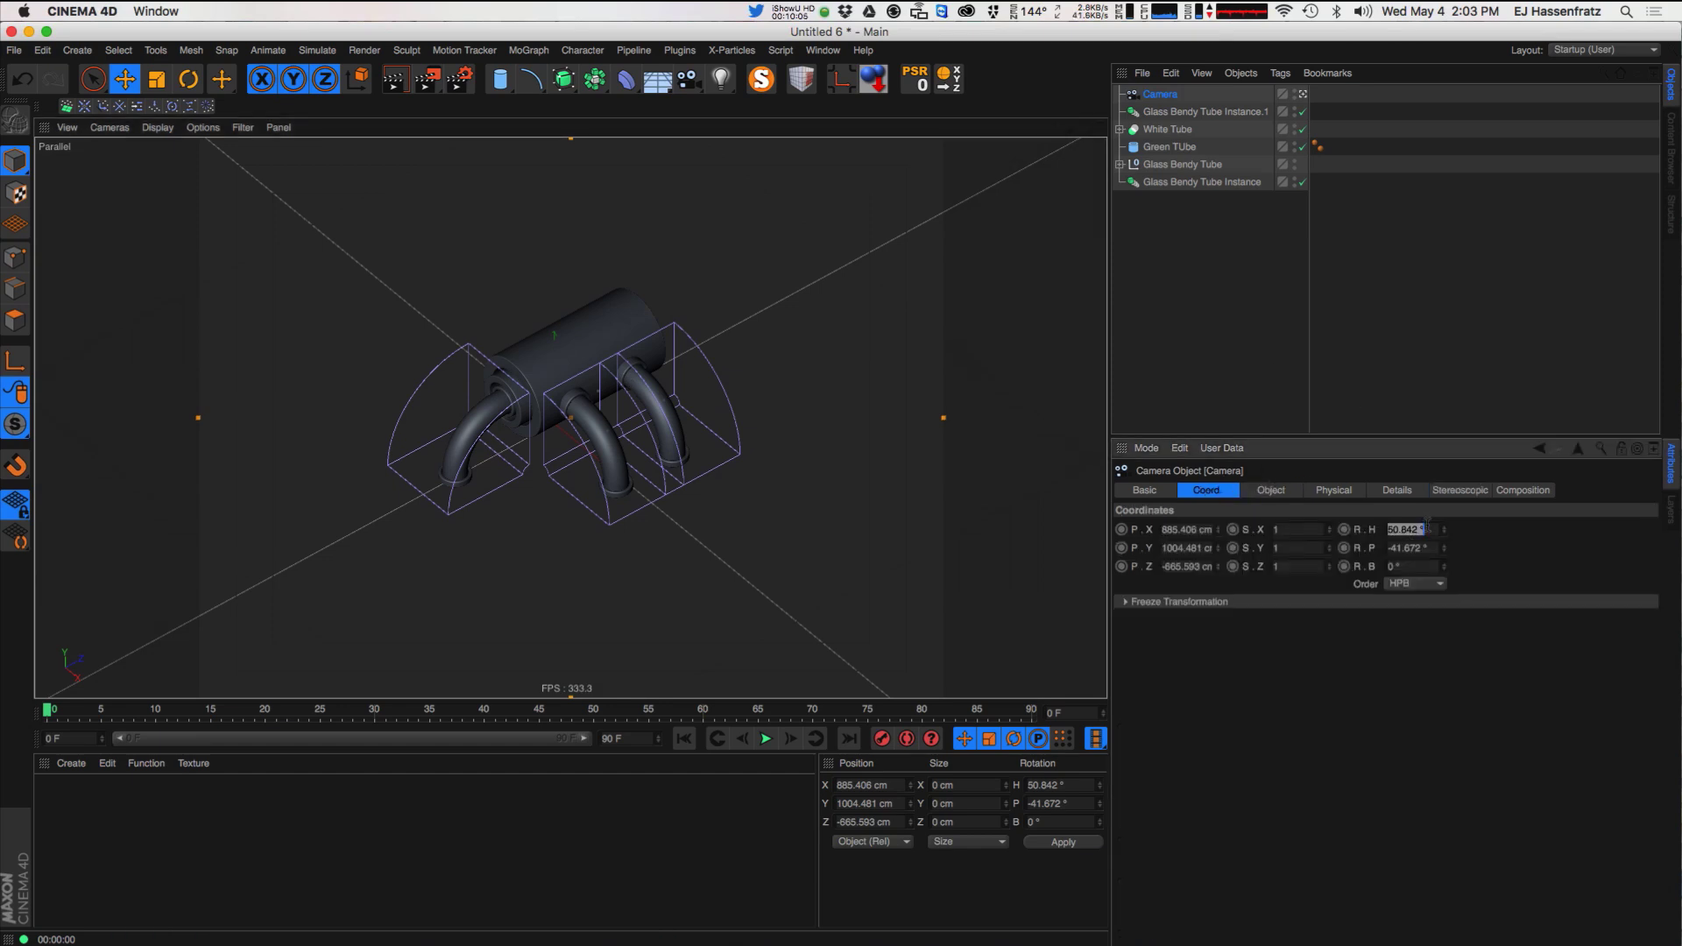
key("Tab")
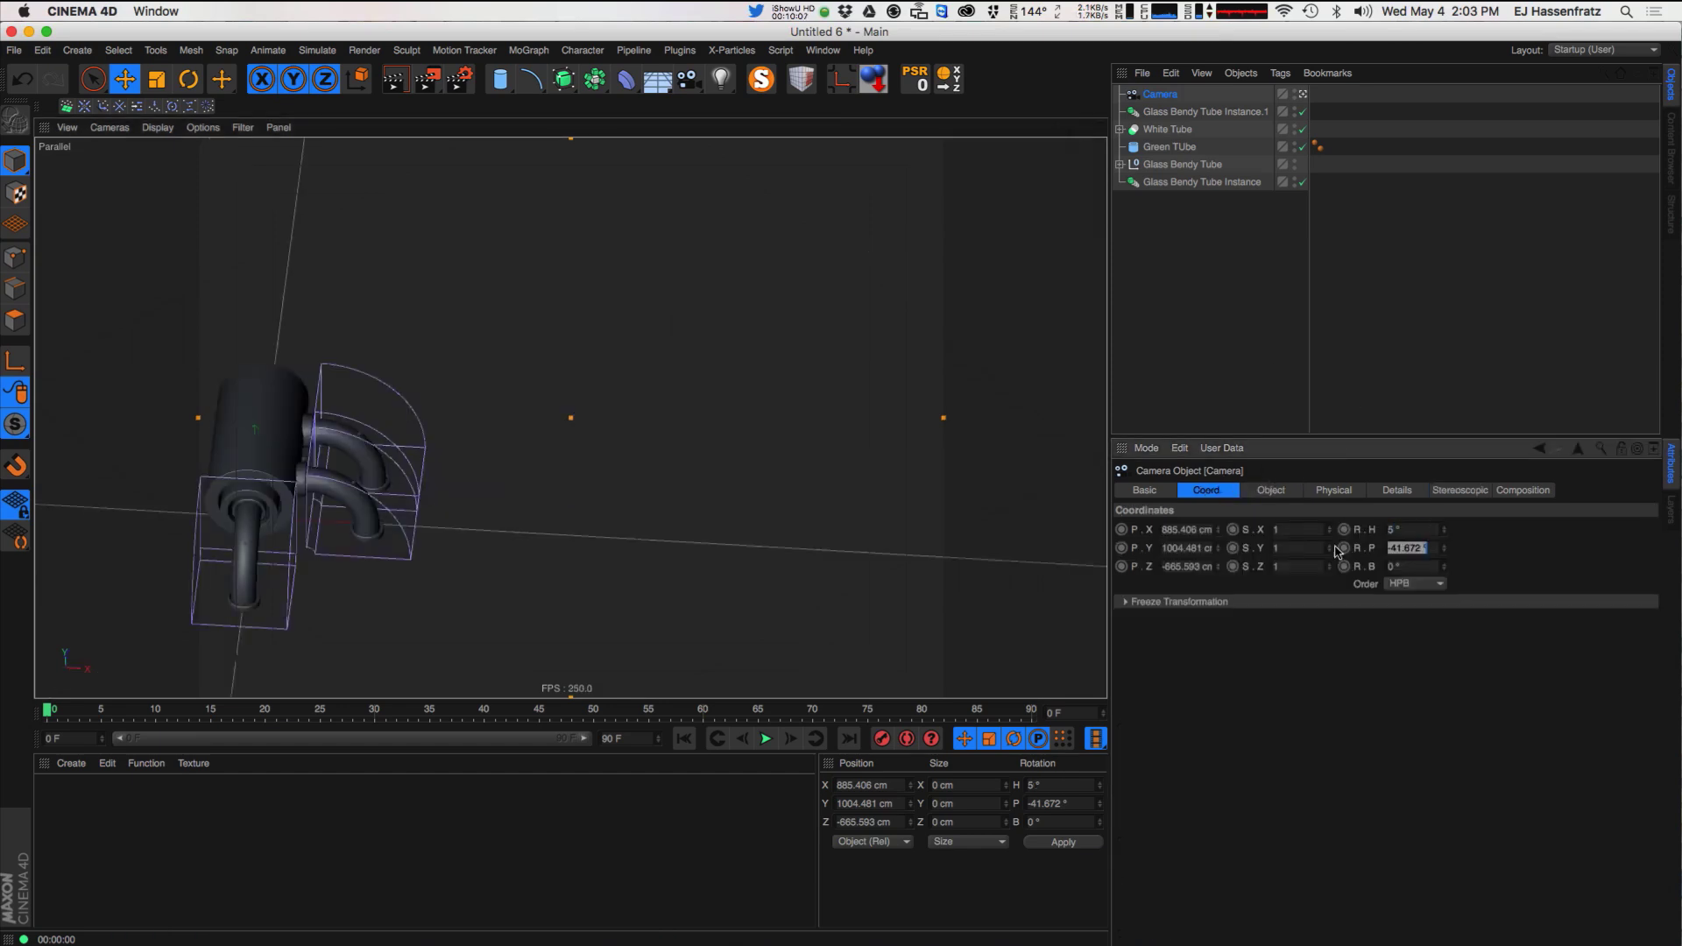
type("45")
key("Tab")
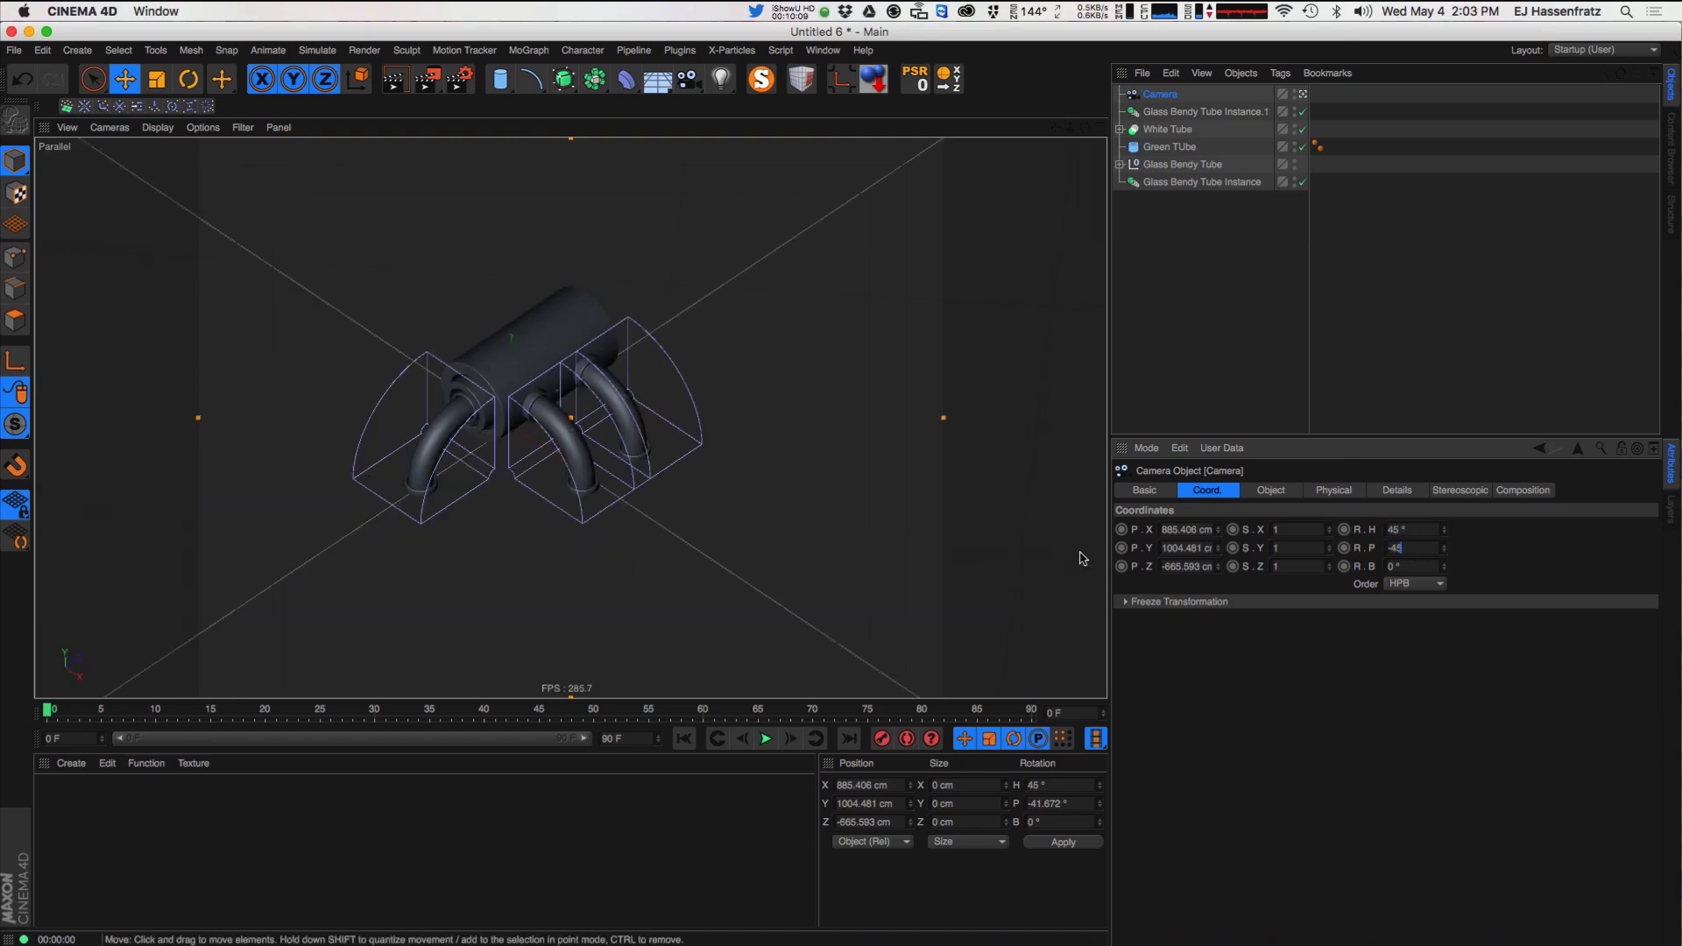
type("-45")
key("Return")
scroll(563, 403, "up", 5)
middle_click_drag(563, 403, 582, 410, "alt")
right_click_drag(541, 417, 555, 417, "alt")
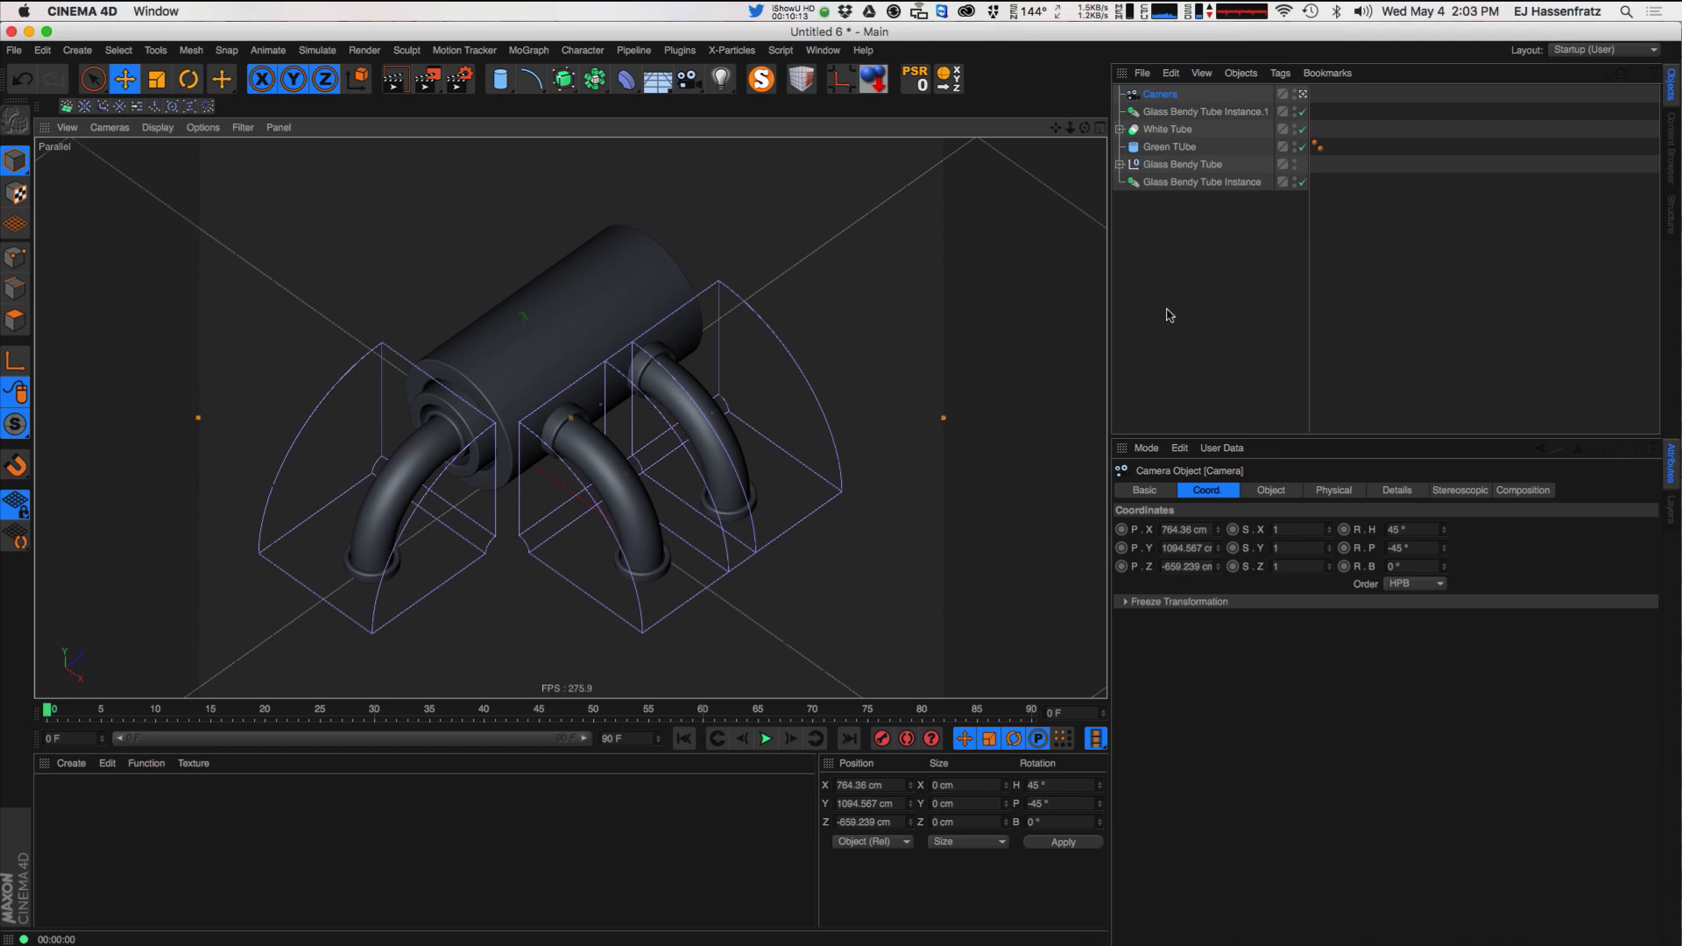
left_click(1169, 315)
- Move the Glass Bendy Tube group along its Z axis to about -286.5 cm and deselect it
left_click(1167, 129)
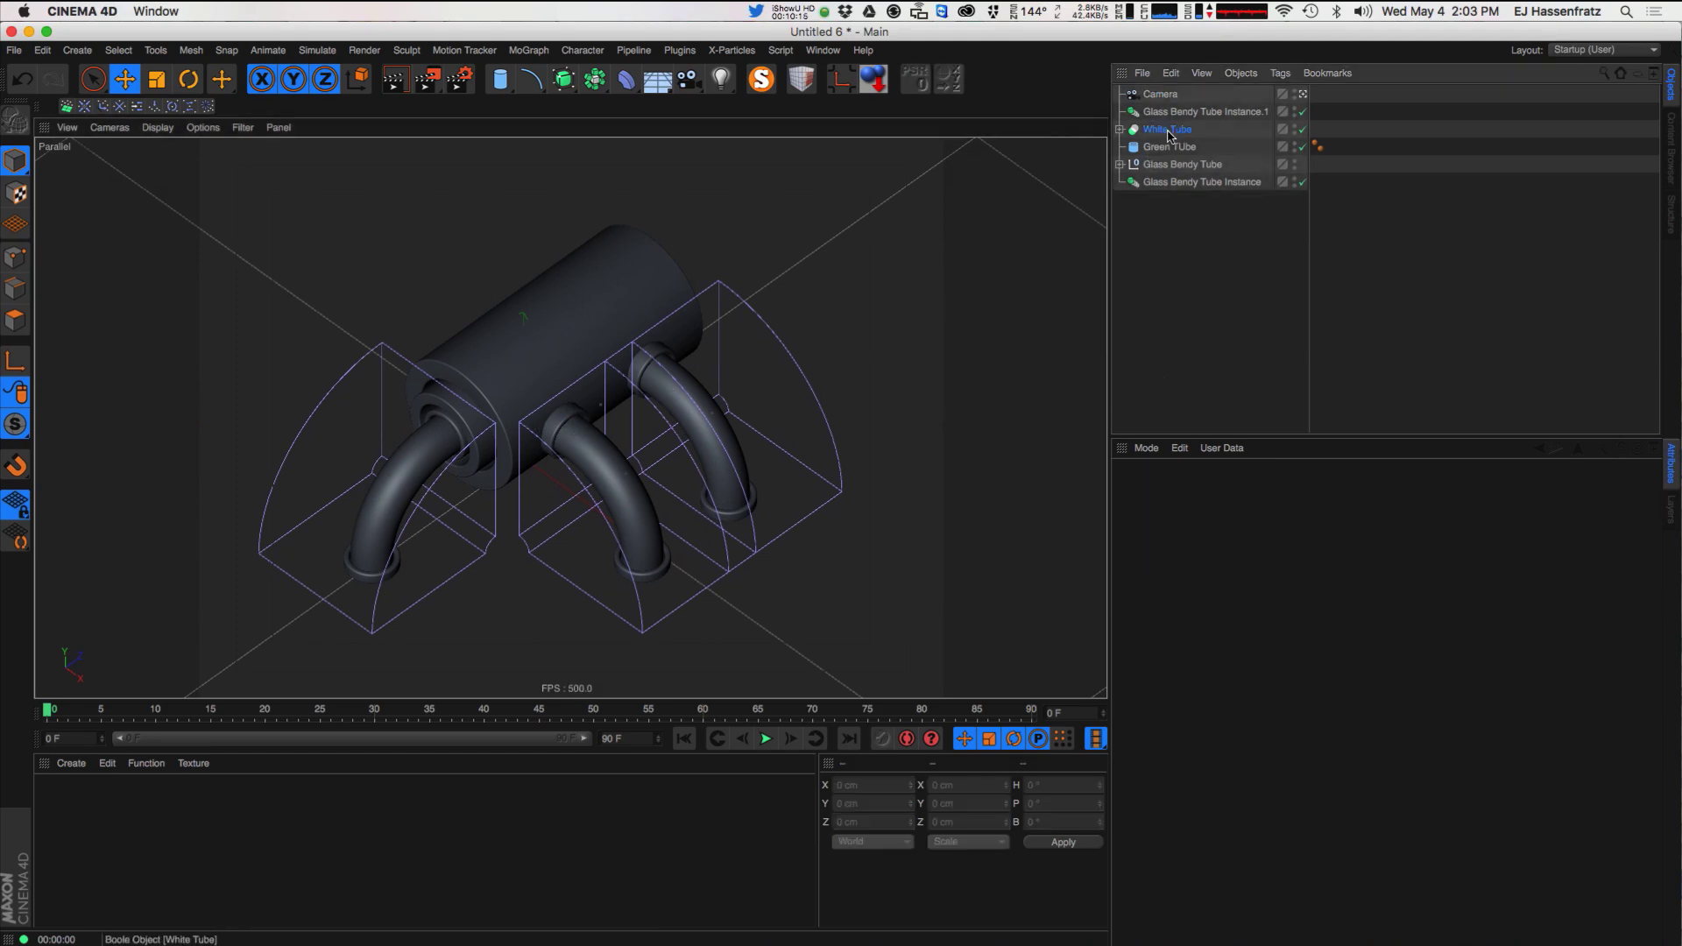
left_click(1165, 164)
left_click_drag(493, 404, 495, 399)
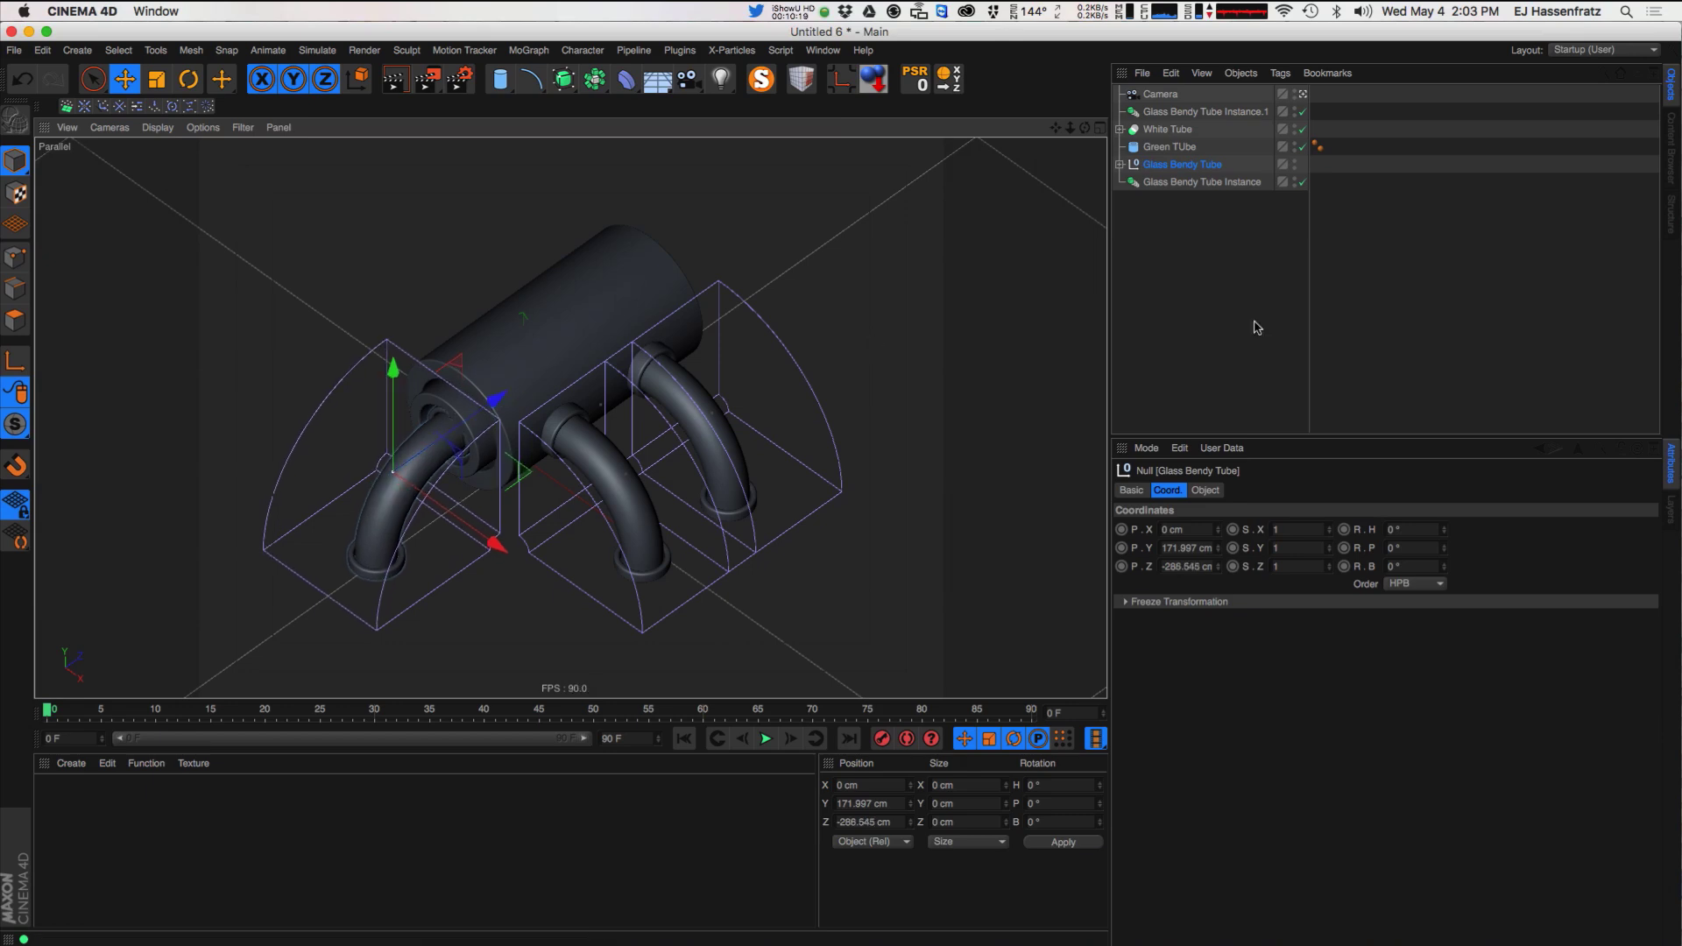
left_click(1269, 334)
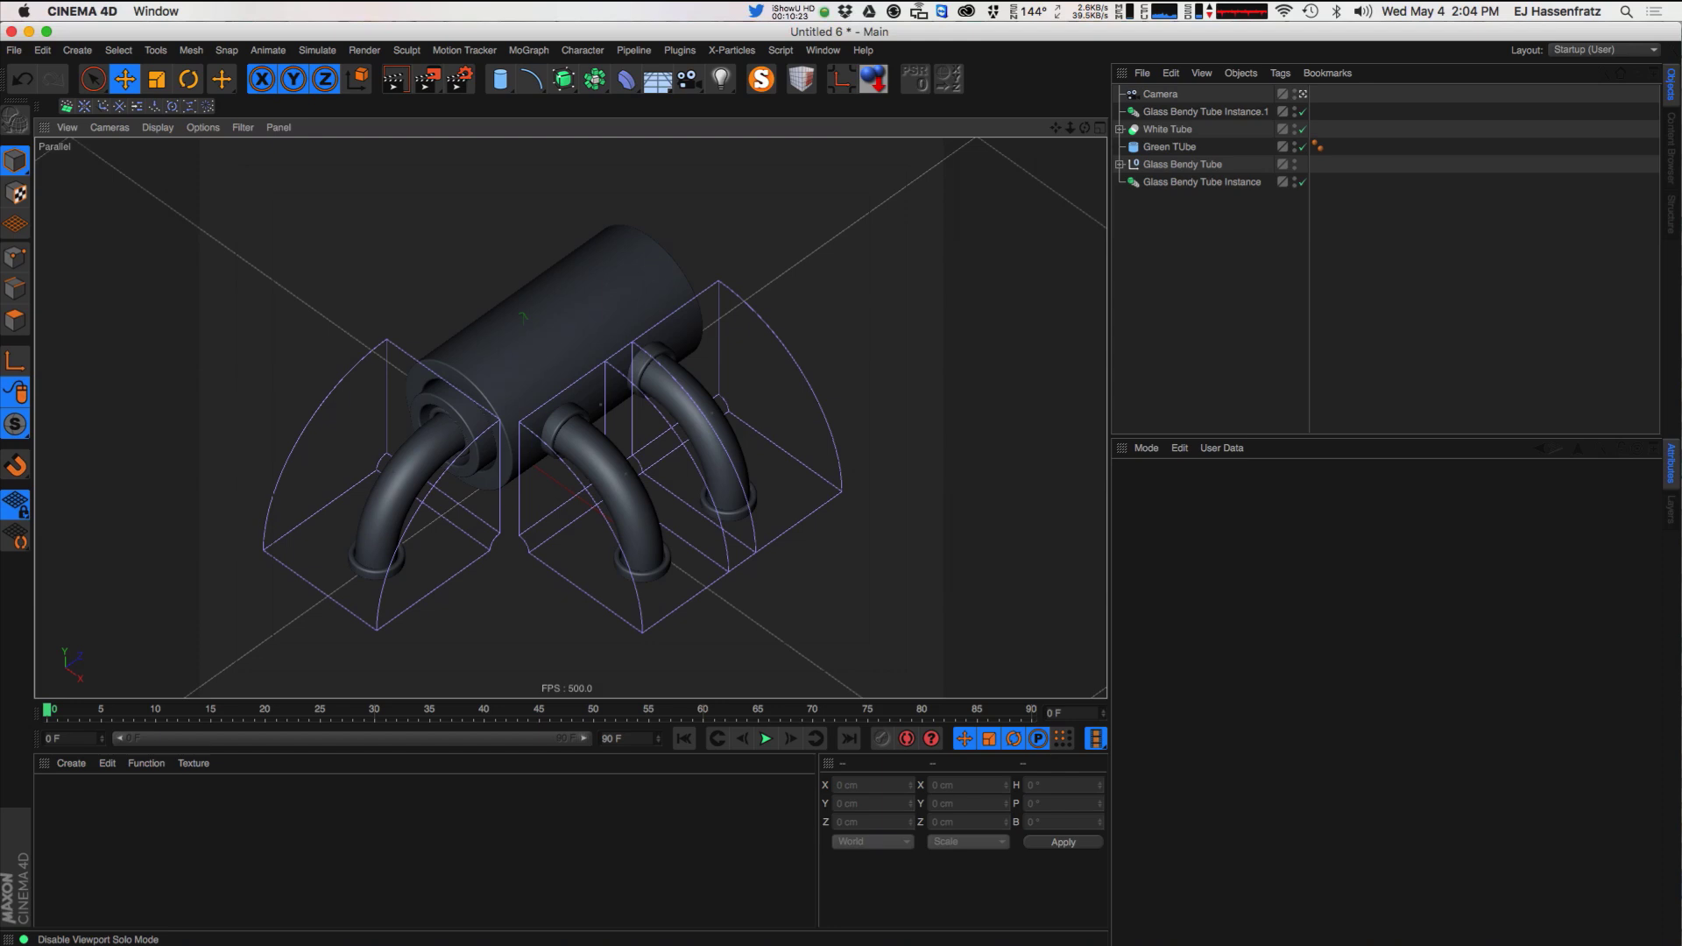
- Add an HDR Studio Rig to the scene for the floor and lighting
key("super+Tab")
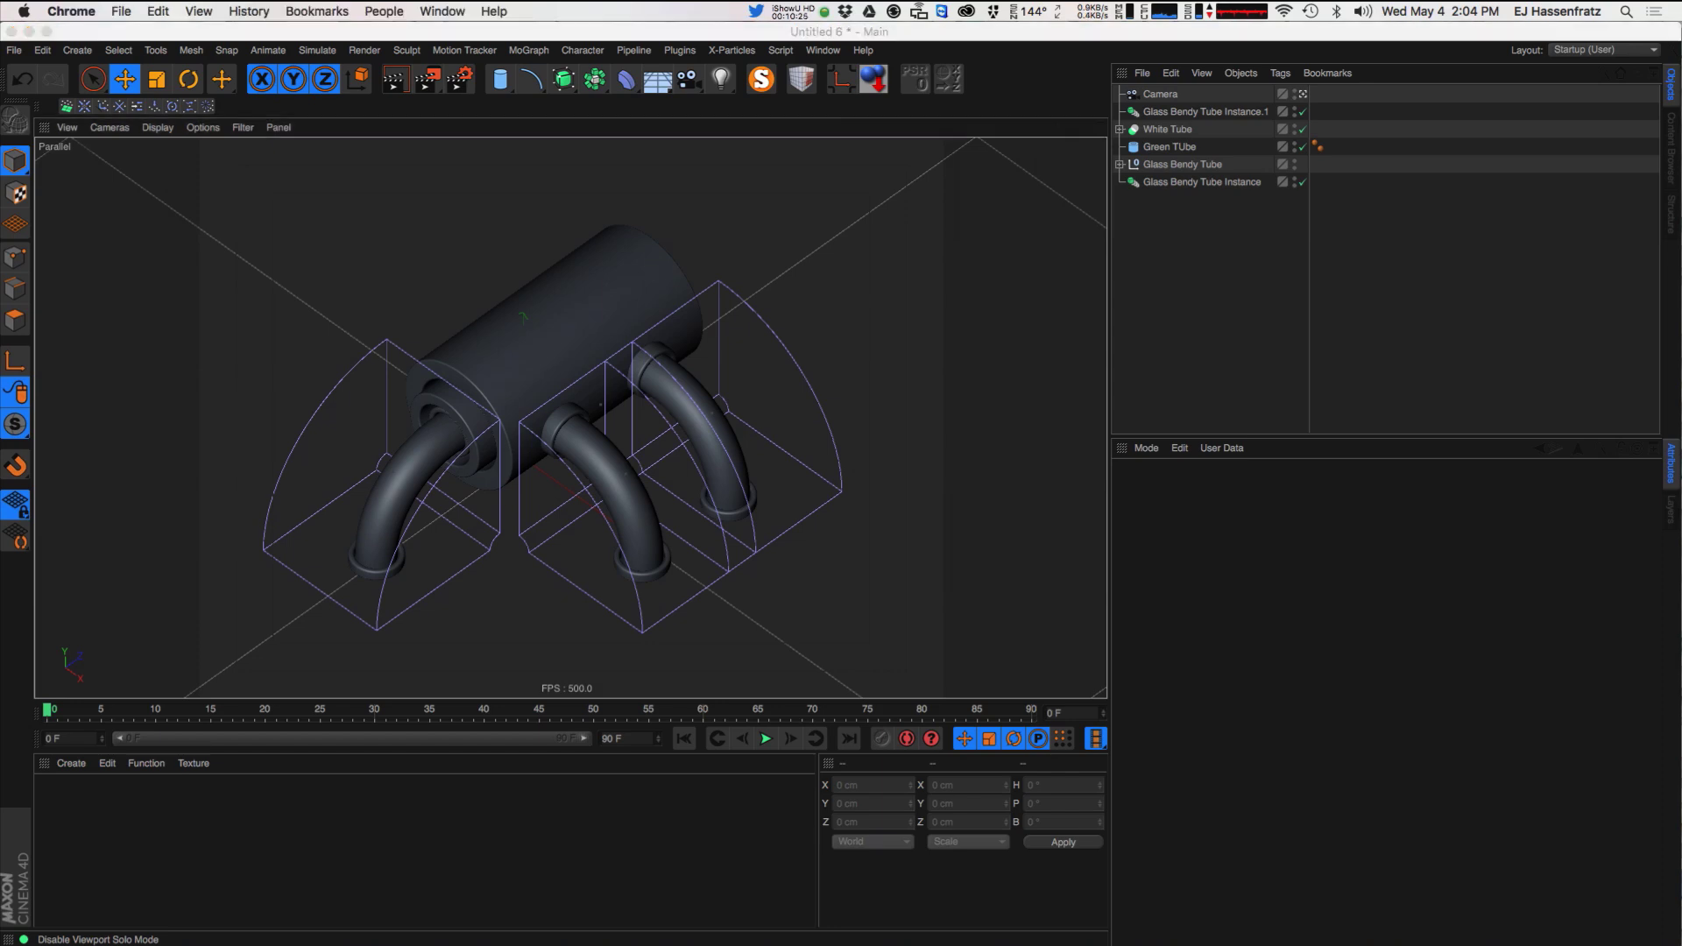
left_click(1252, 338)
left_click(711, 53)
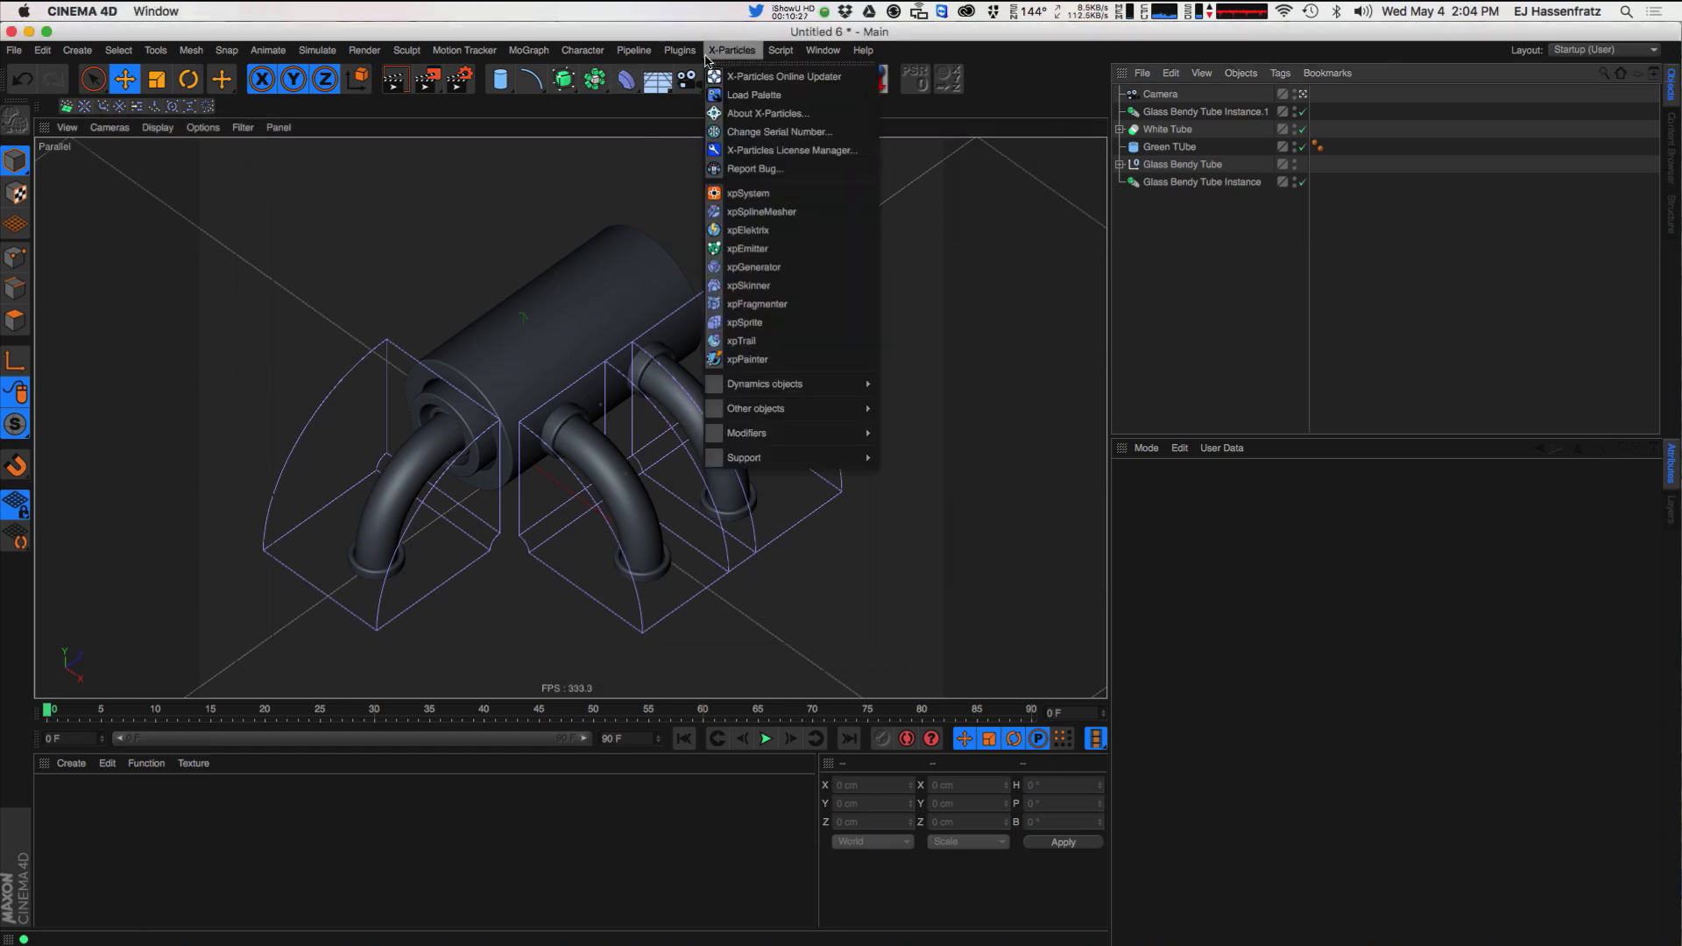
mouse_move(680, 54)
left_click(725, 212)
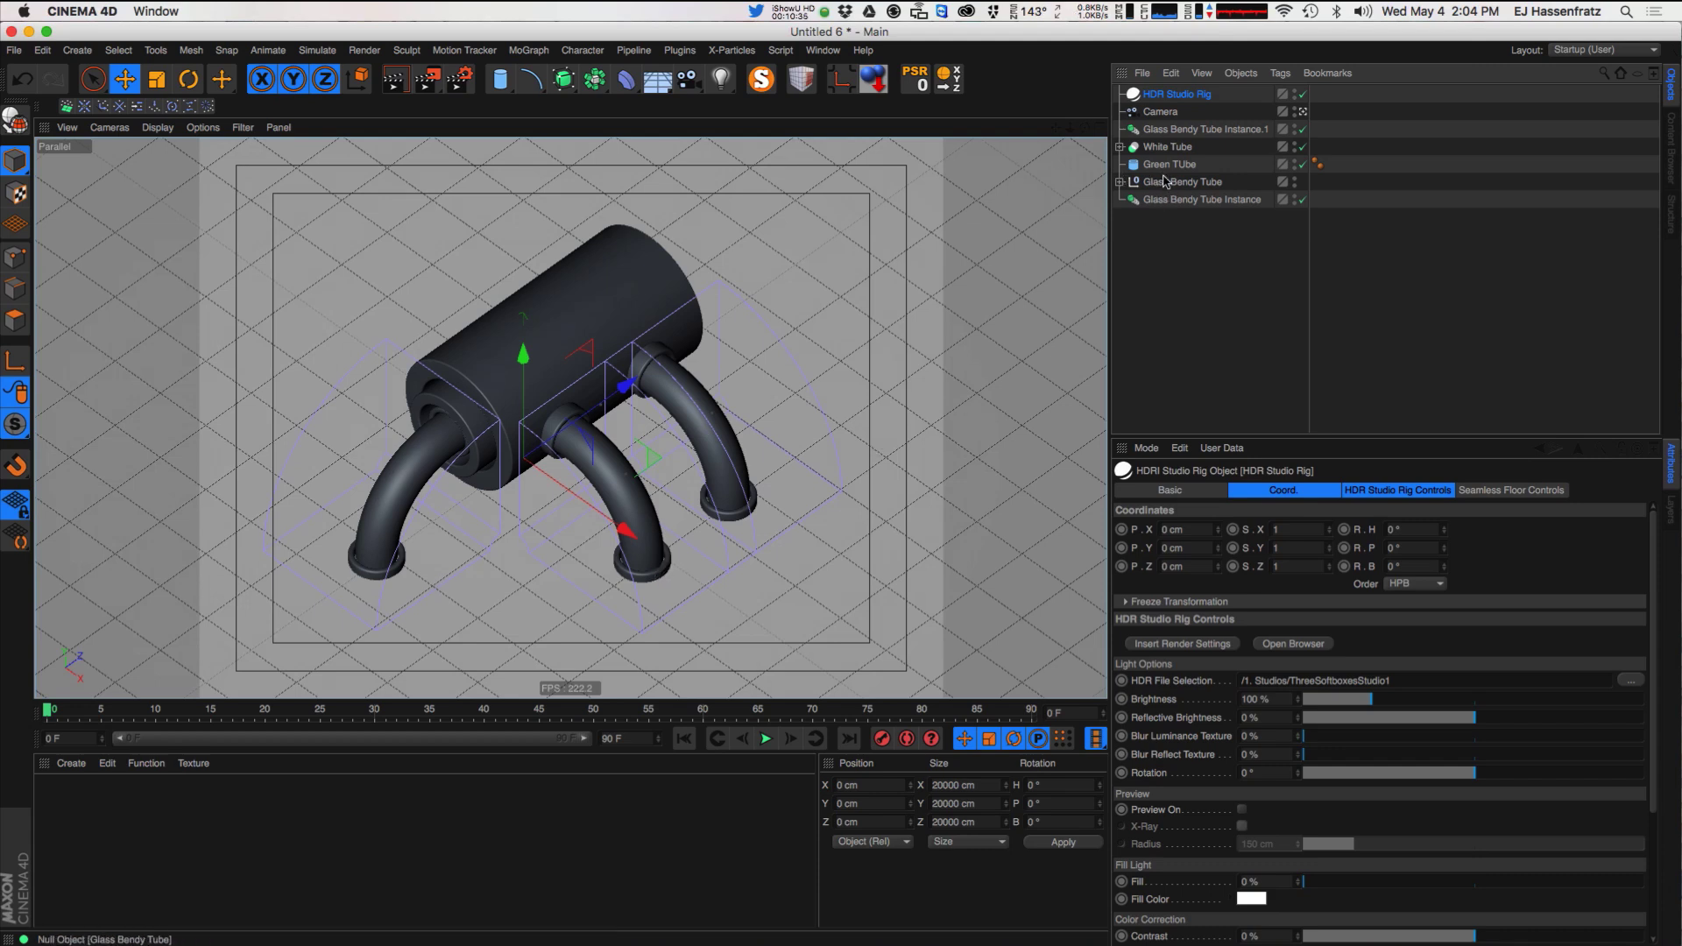
- Expand the Glass Bendy Tube group and set the radius of its Cylinder to 35 cm
left_click(1131, 184)
left_click(1119, 182)
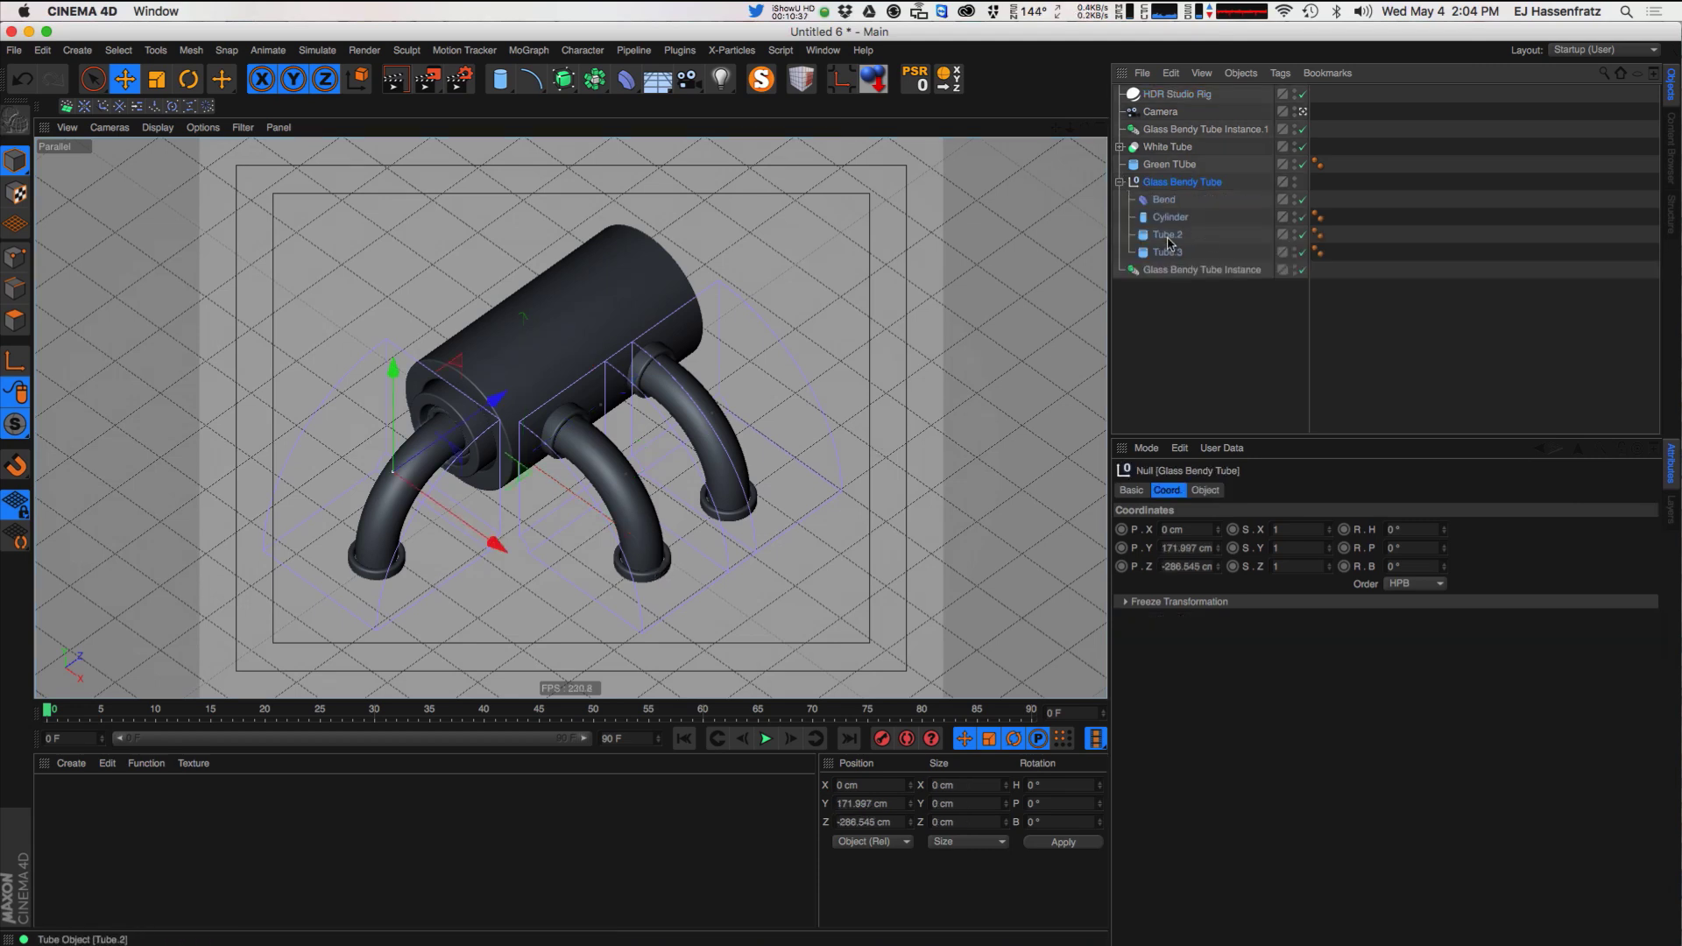
left_click(1170, 218)
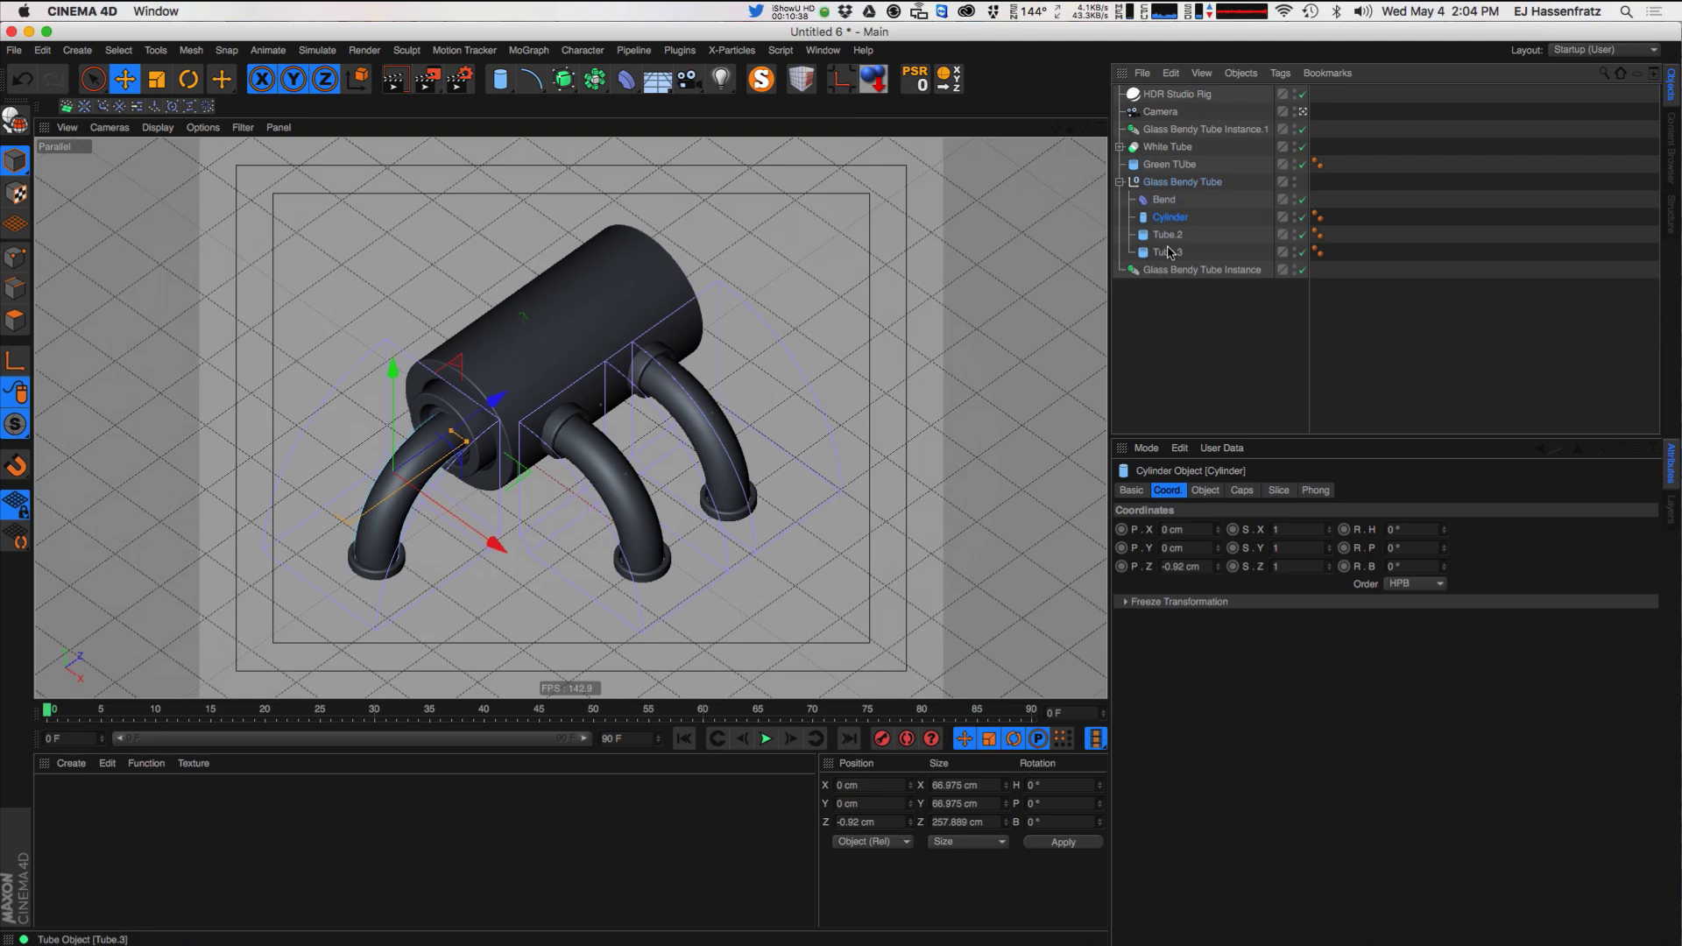
left_click(1204, 490)
left_click(1279, 528)
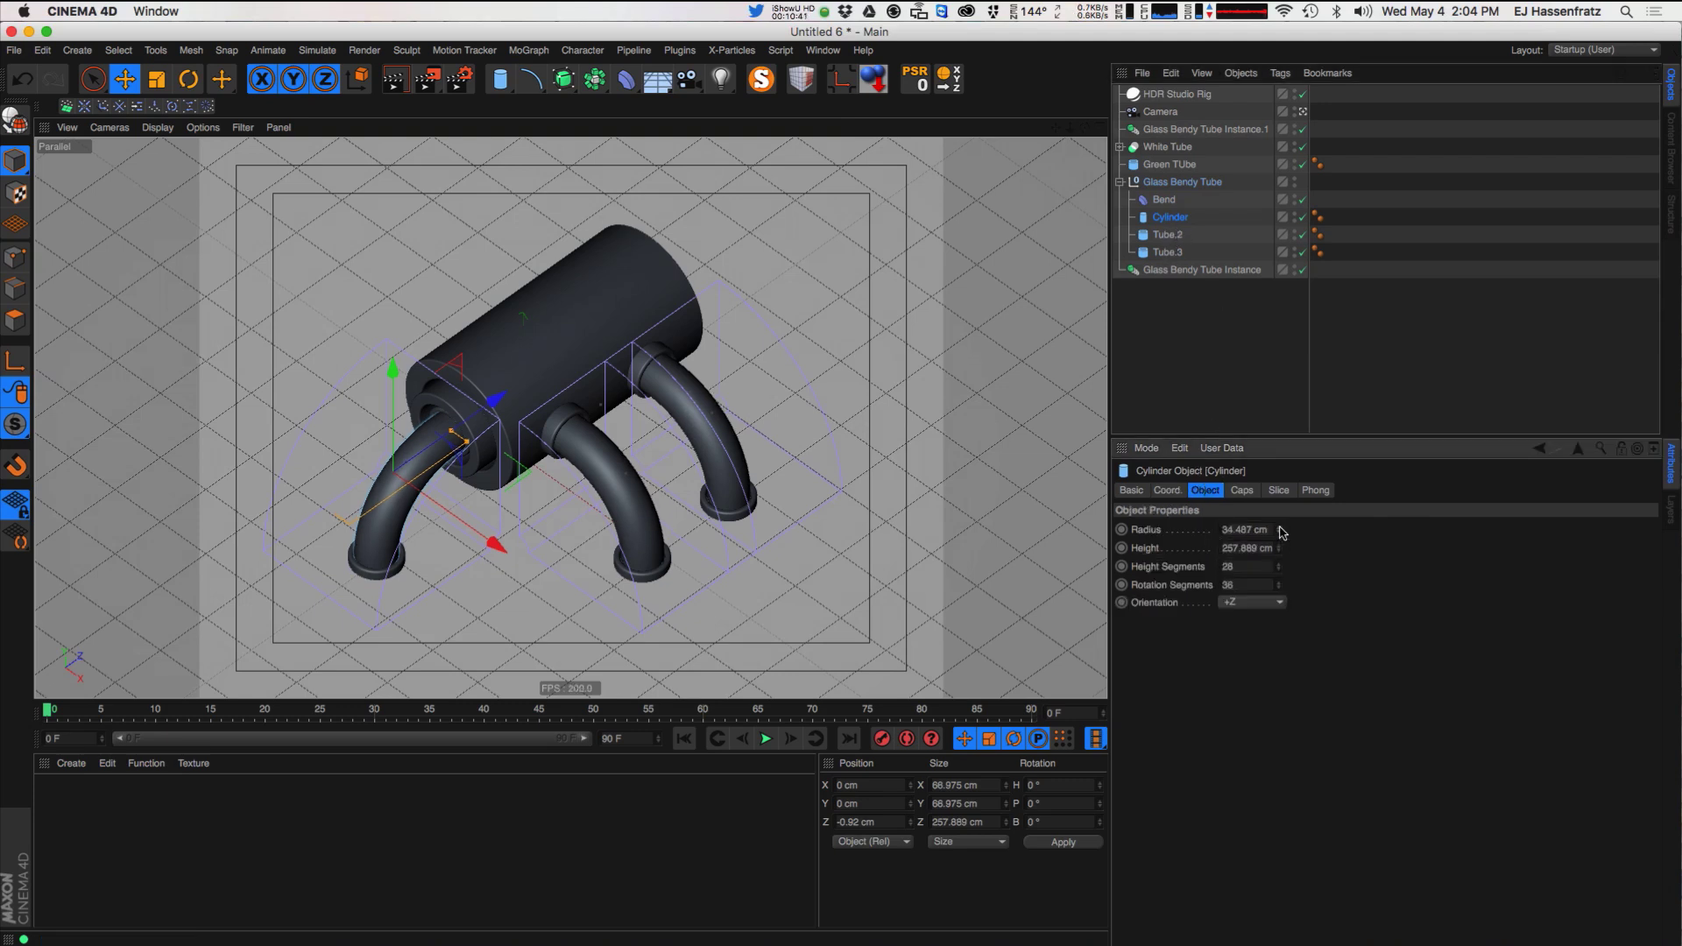
double_click(1267, 529)
type("35")
key("Return")
left_click(1197, 316)
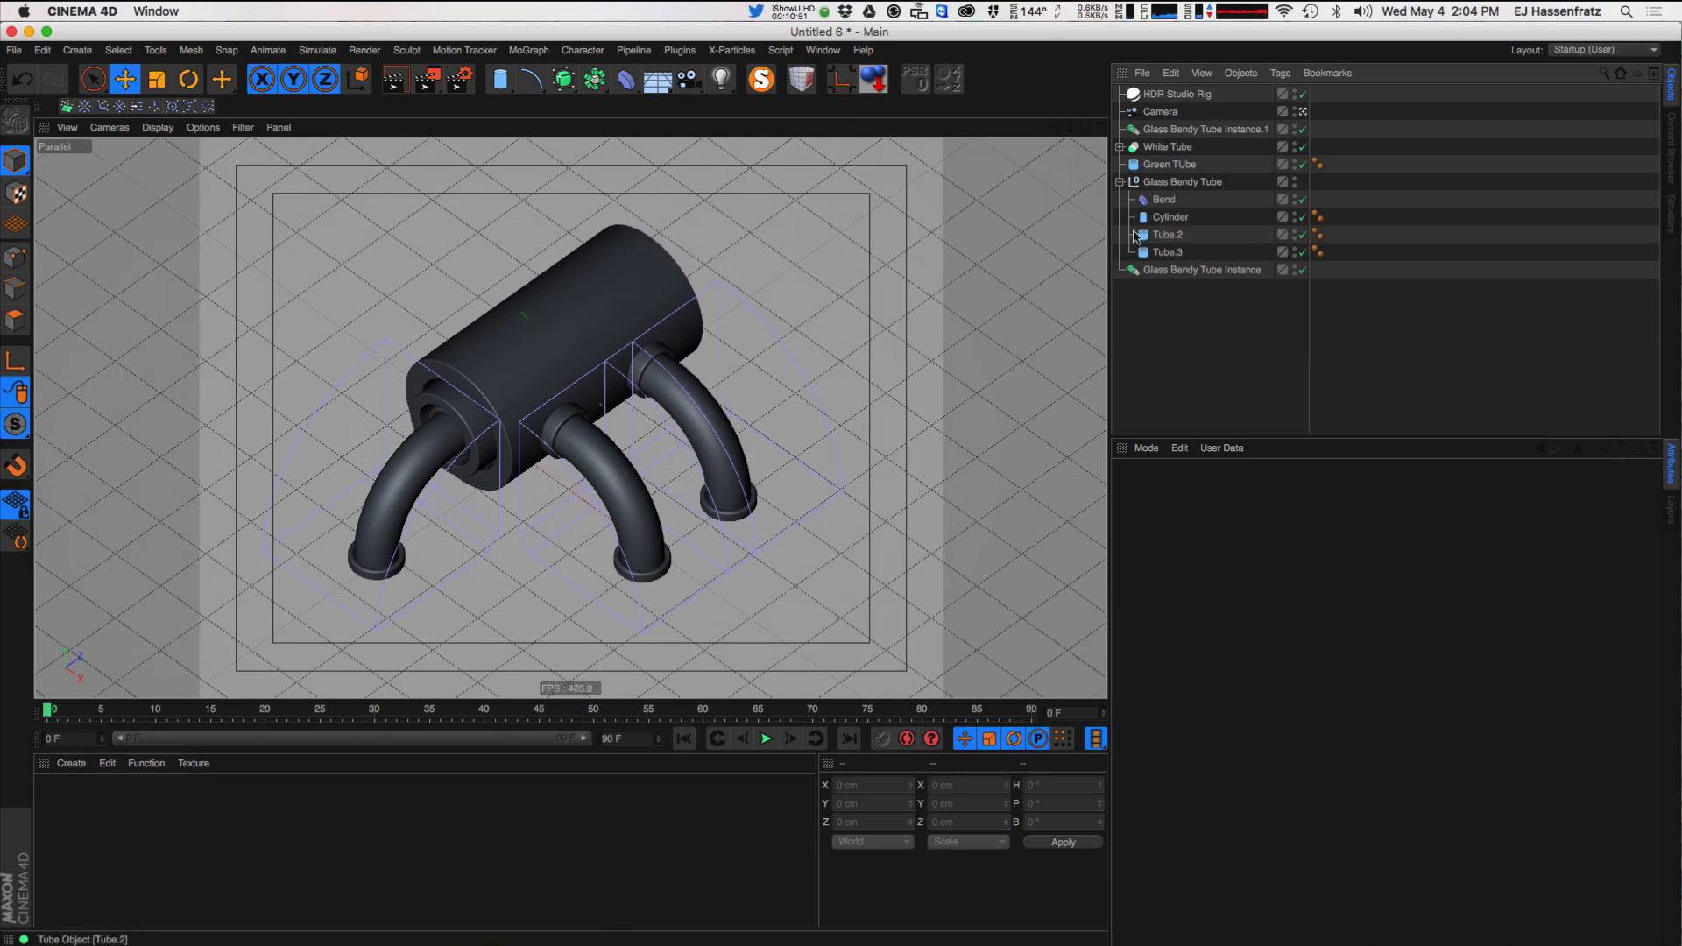
- Collapse the Glass Bendy Tube group, recentre the machine in the camera view and review the HDR Studio Rig controls
left_click(1165, 182)
left_click(1120, 183)
left_click(1178, 285)
left_click_drag(632, 438, 591, 447, "alt")
left_click_drag(931, 241, 847, 217, "alt")
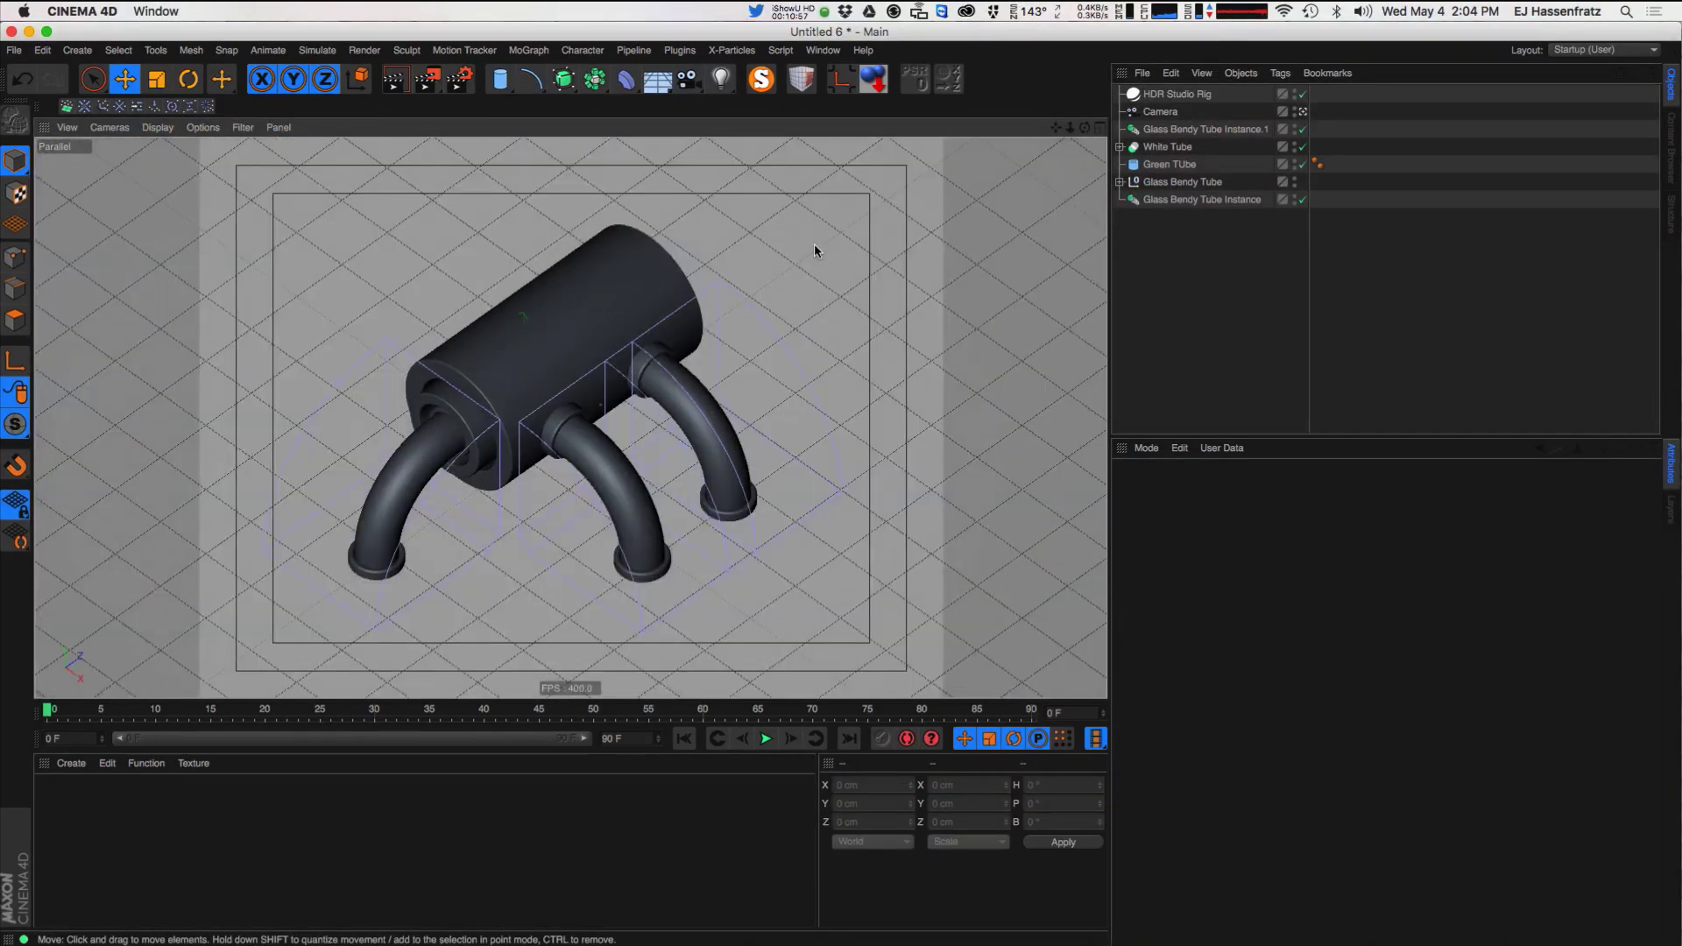
middle_click_drag(656, 435, 668, 421, "alt")
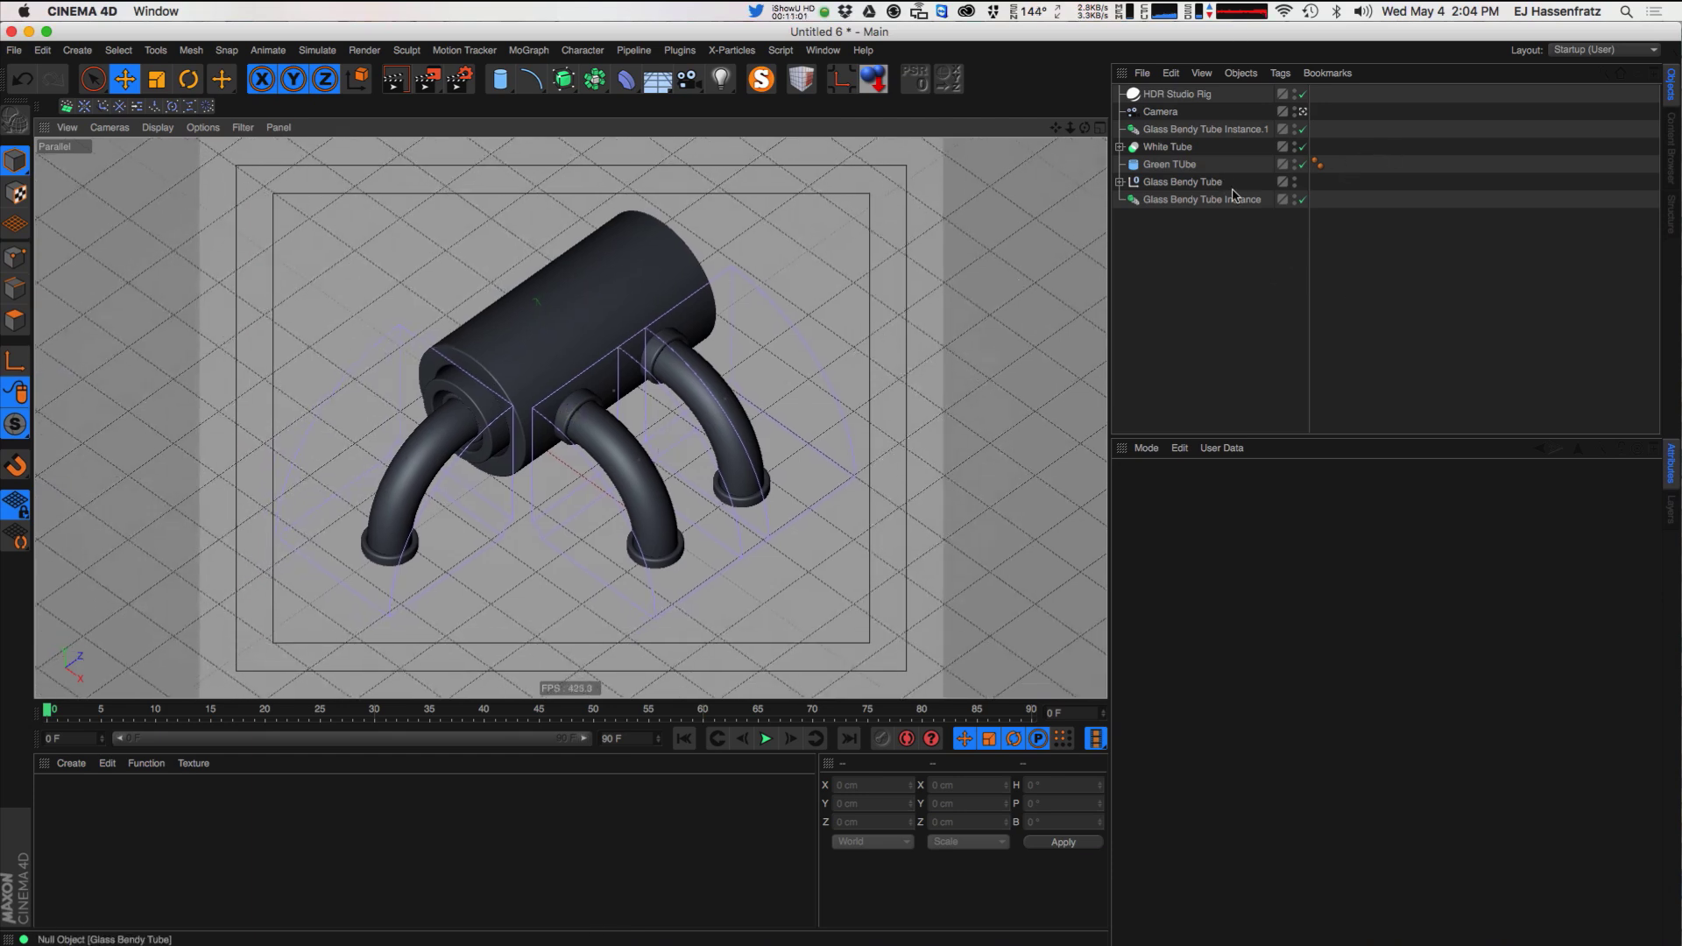
left_click(1208, 97)
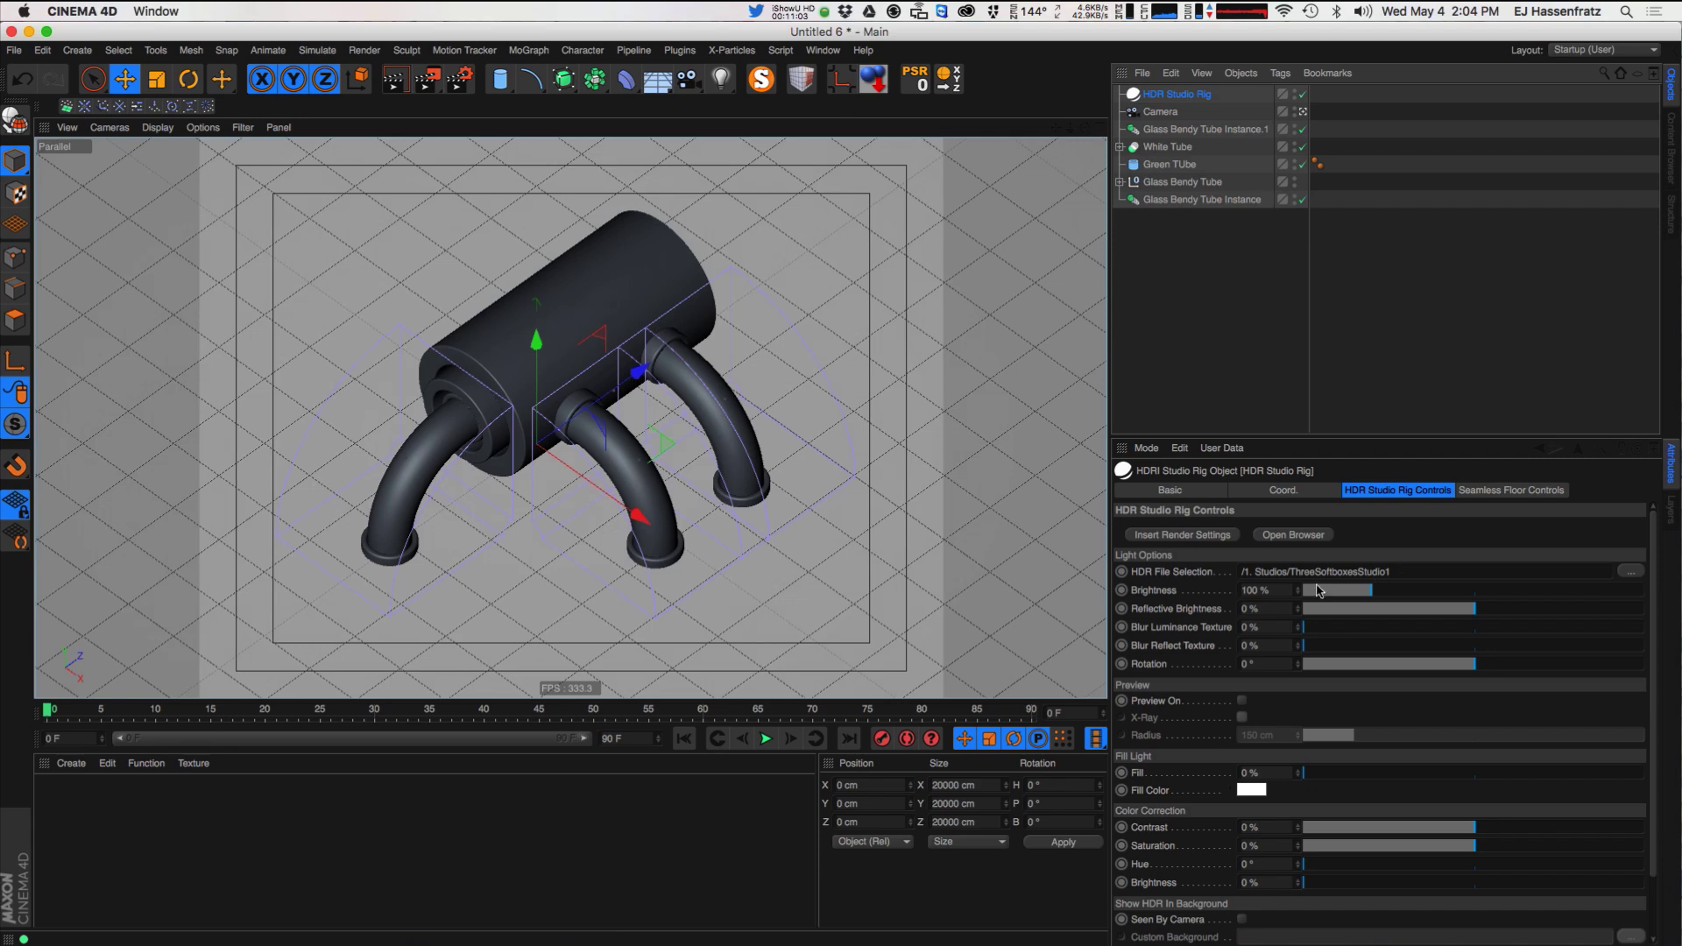
left_click(1355, 379)
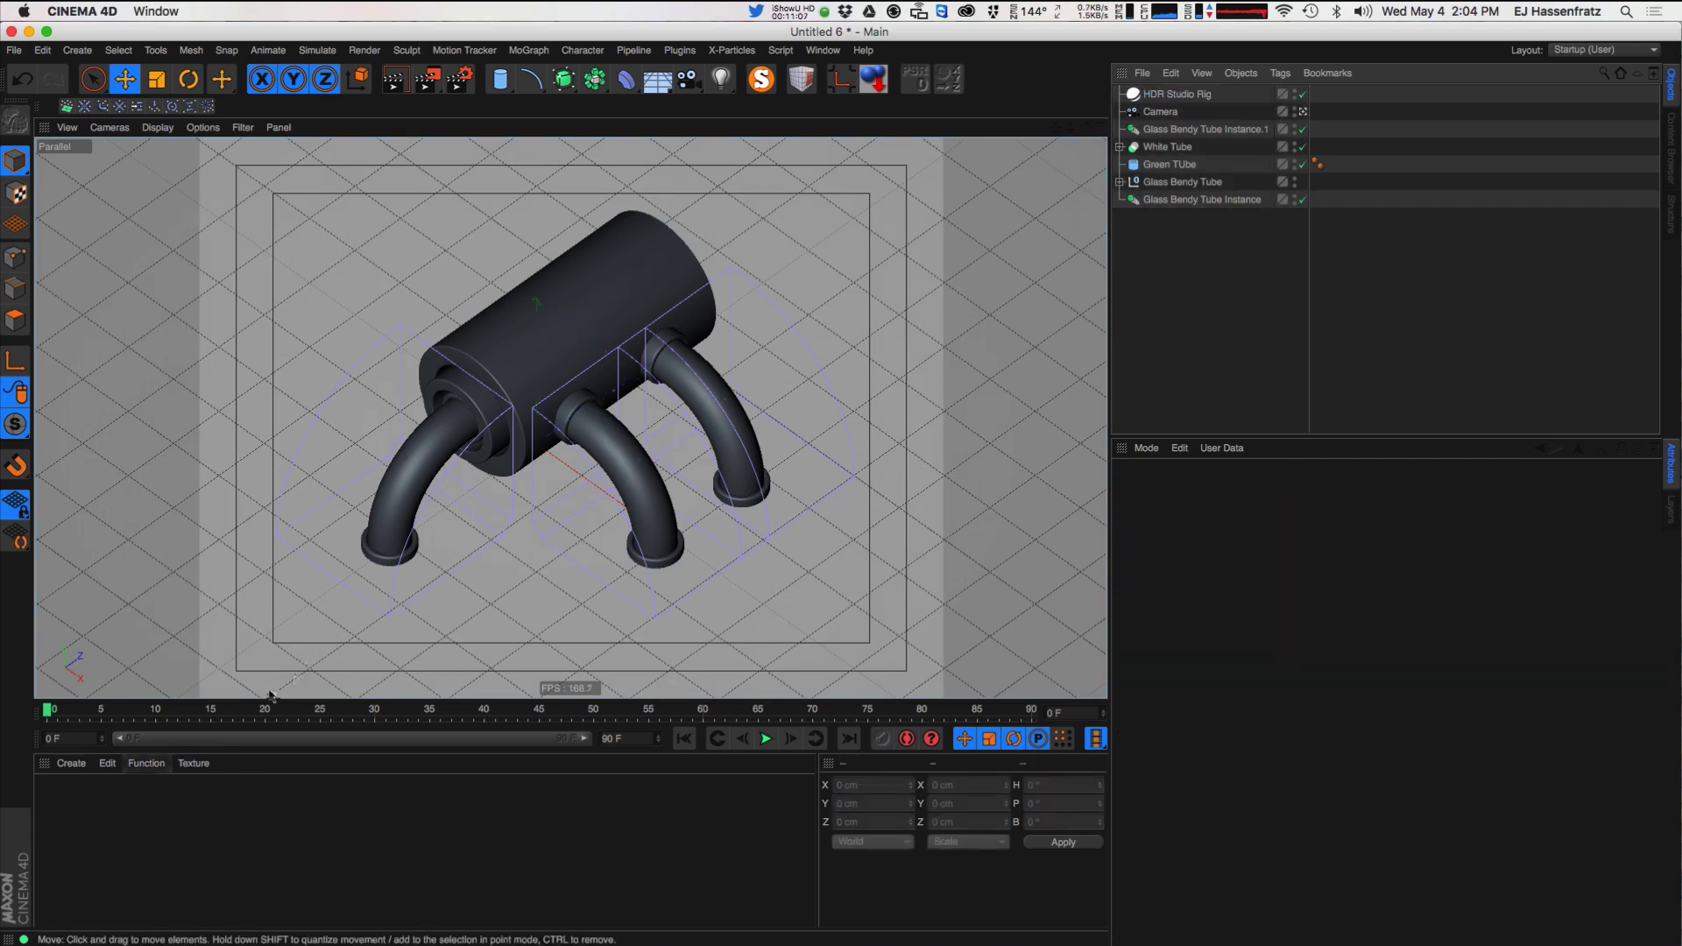
- Create a new material and name it White Plastic
double_click(87, 809)
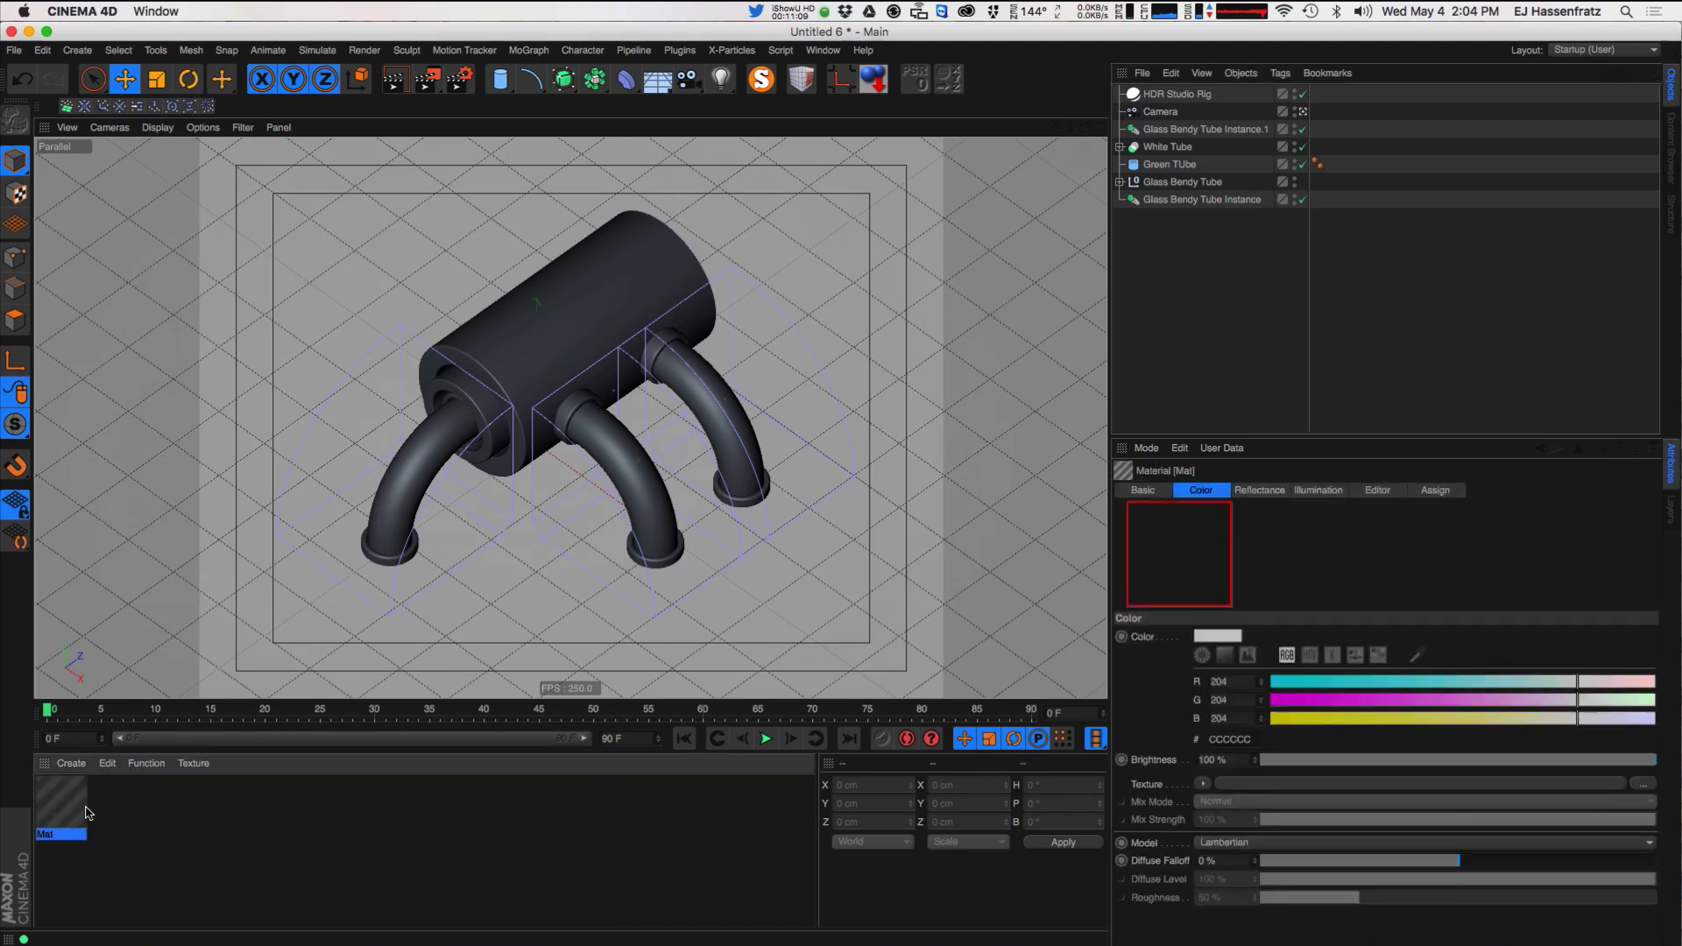
double_click(73, 804)
type("White Plastic")
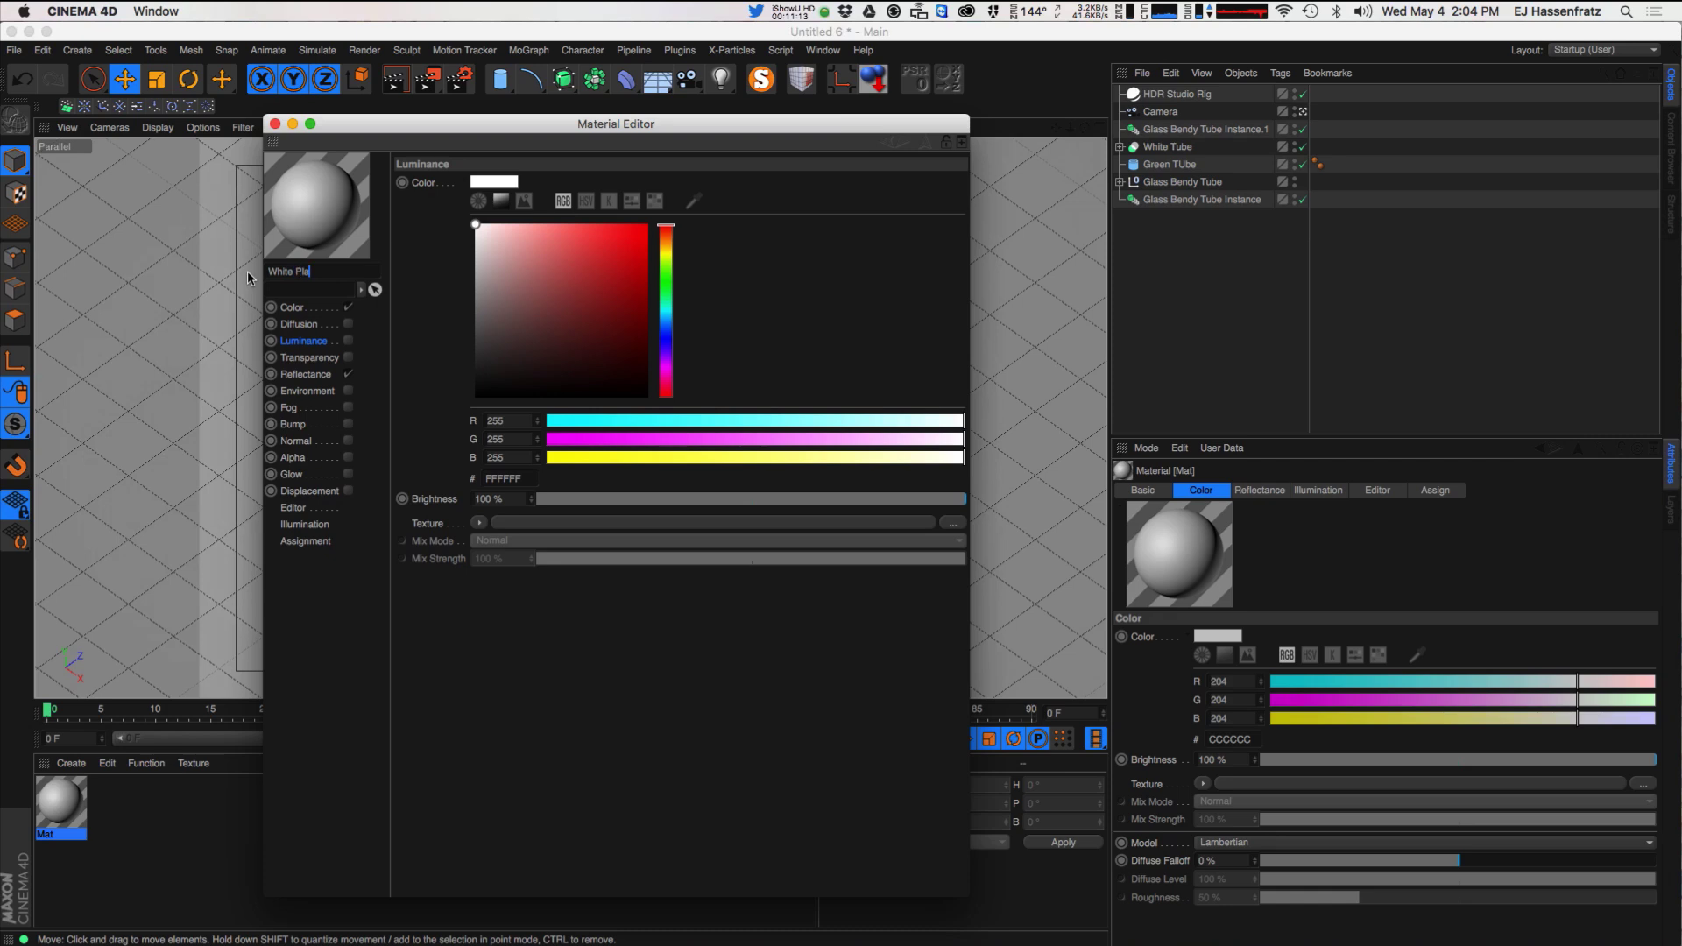
key("Return")
- Add a Beckmann layer to the White Plastic material's reflectance
left_click(291, 306)
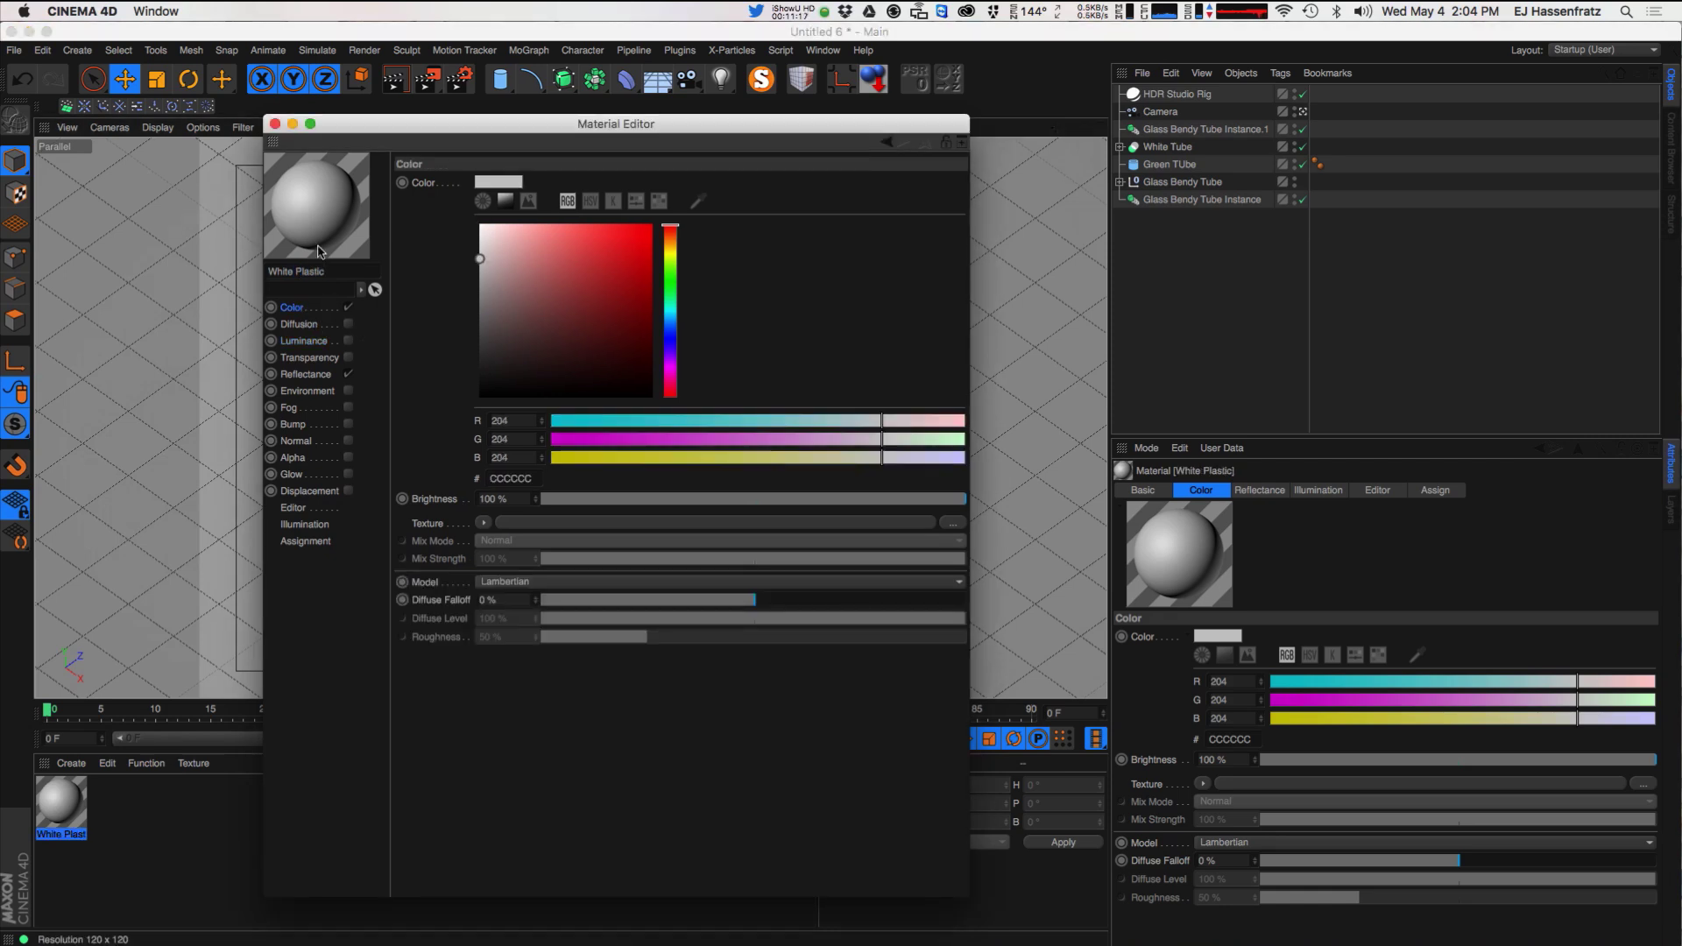
left_click(326, 378)
left_click_drag(516, 126, 918, 113)
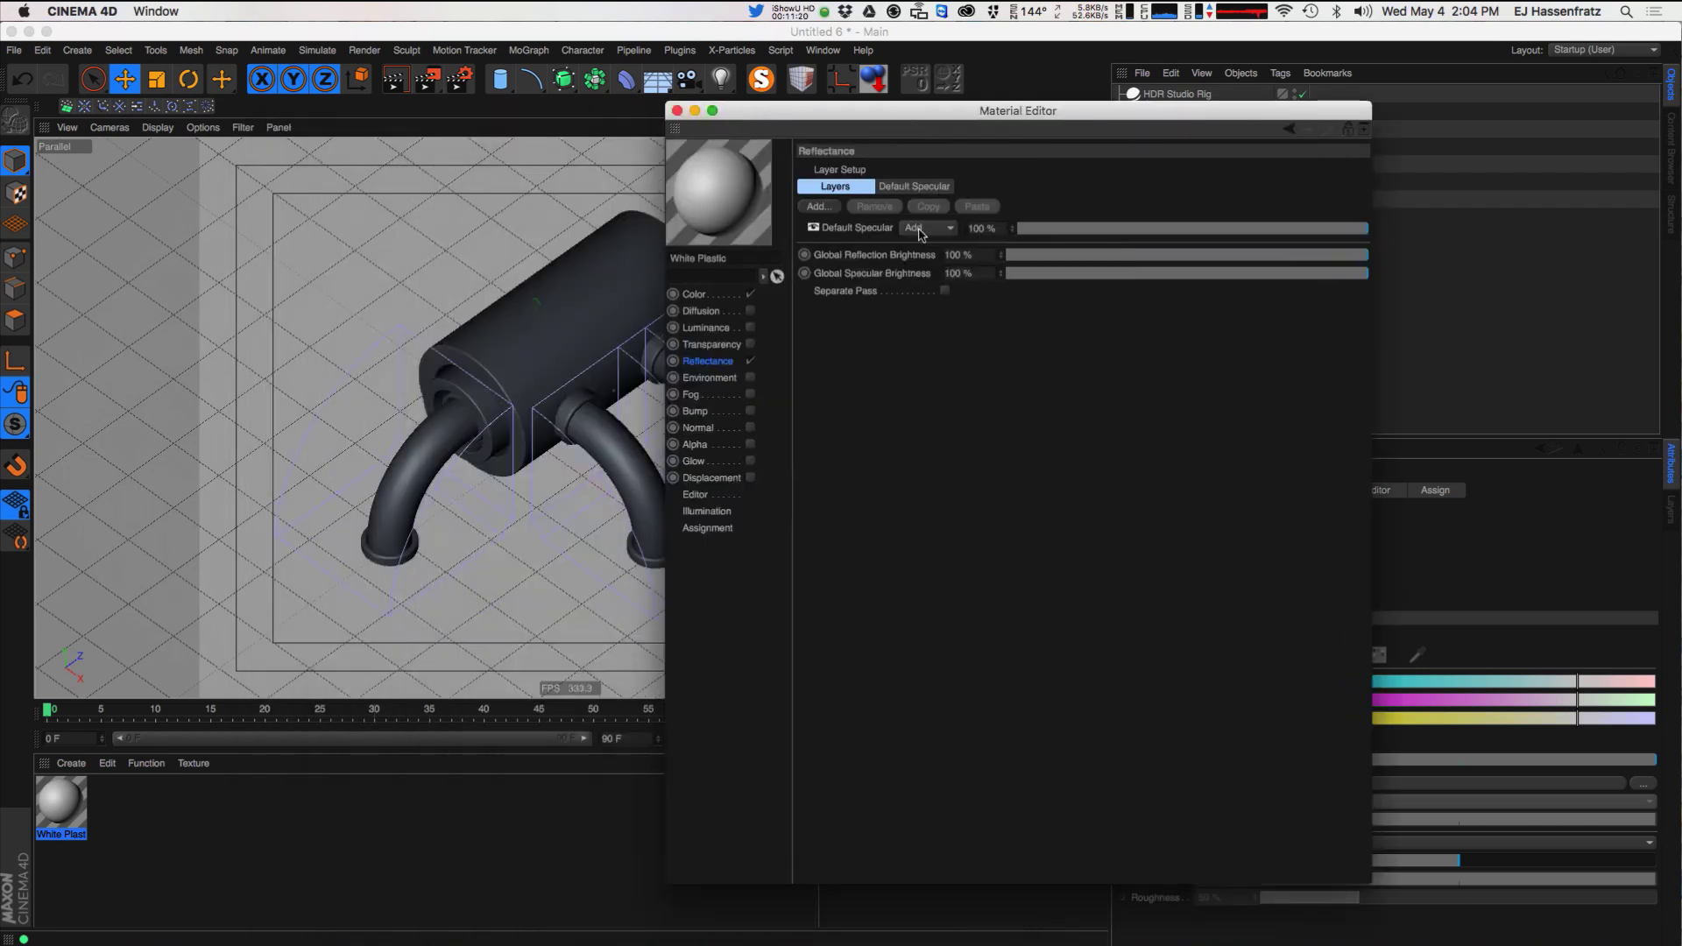
left_click(818, 207)
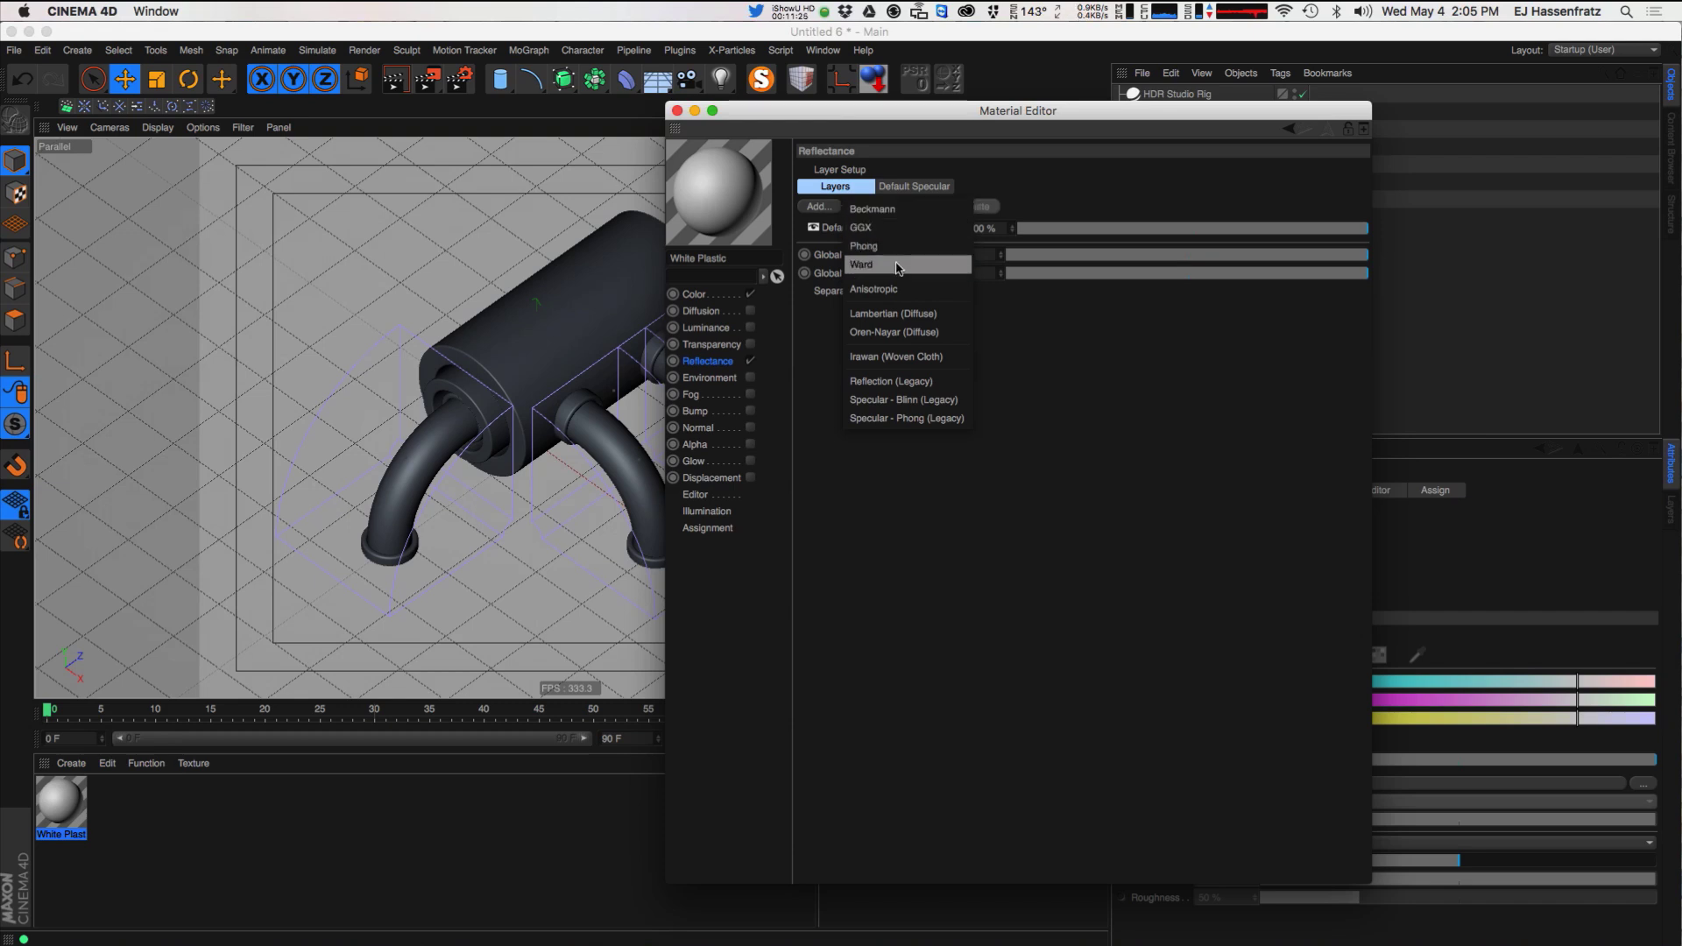
left_click(950, 208)
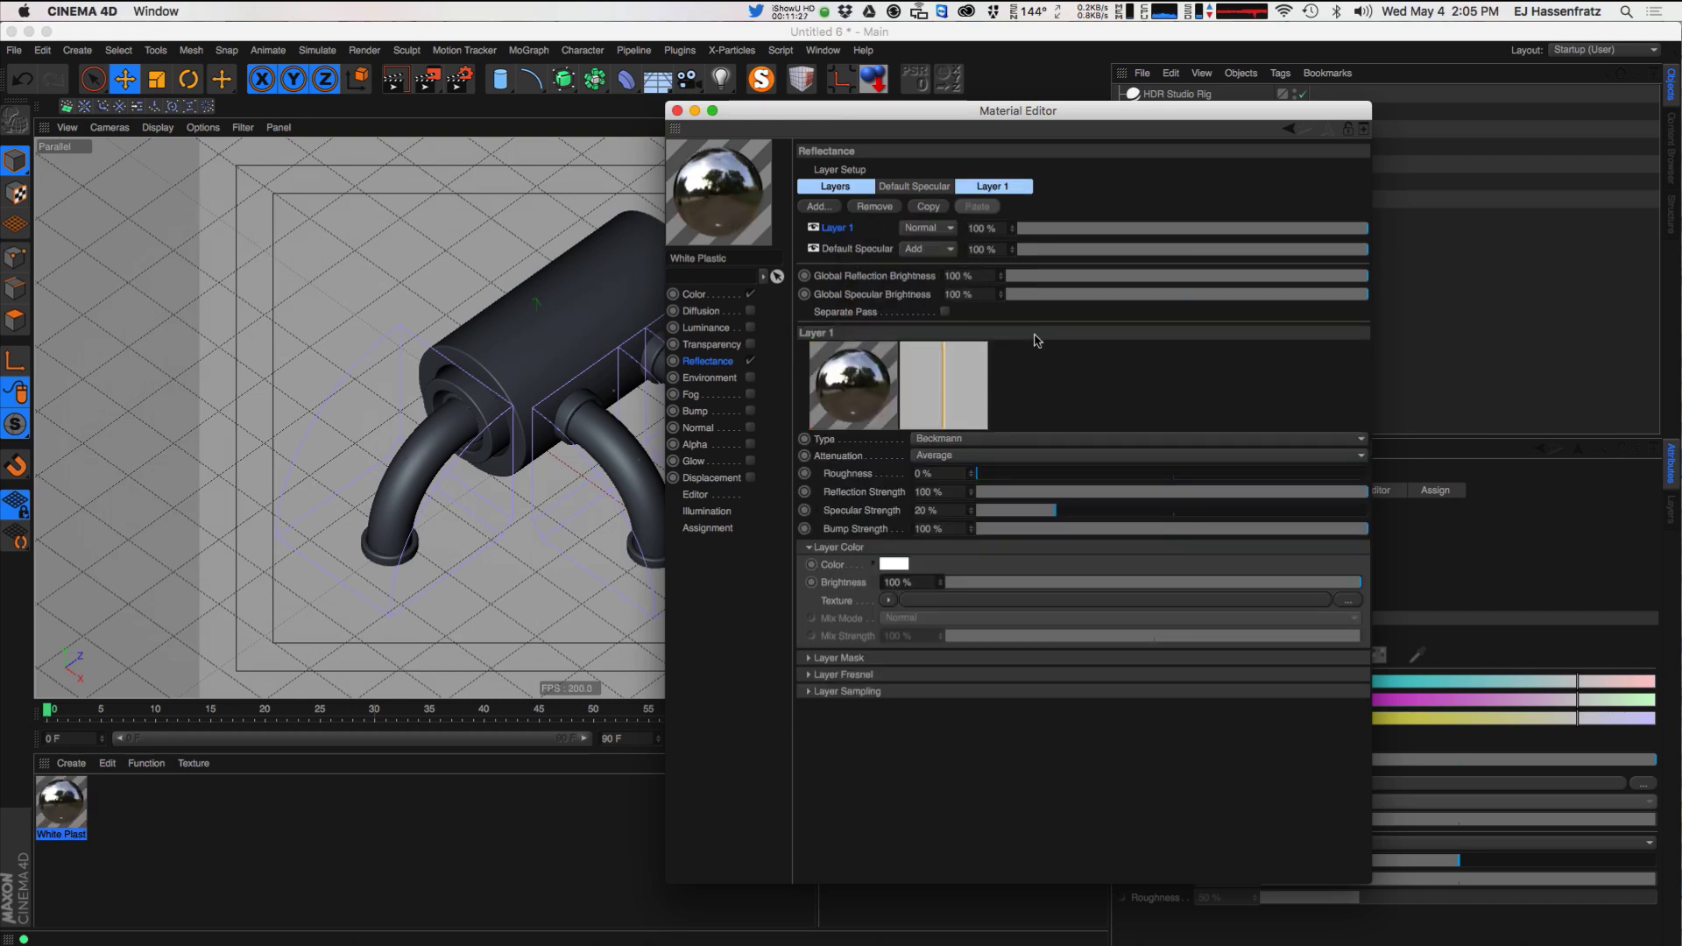
- Set Layer 1's Fresnel of the White Plastic material to Dielectric with the Plexiglas preset
left_click(902, 676)
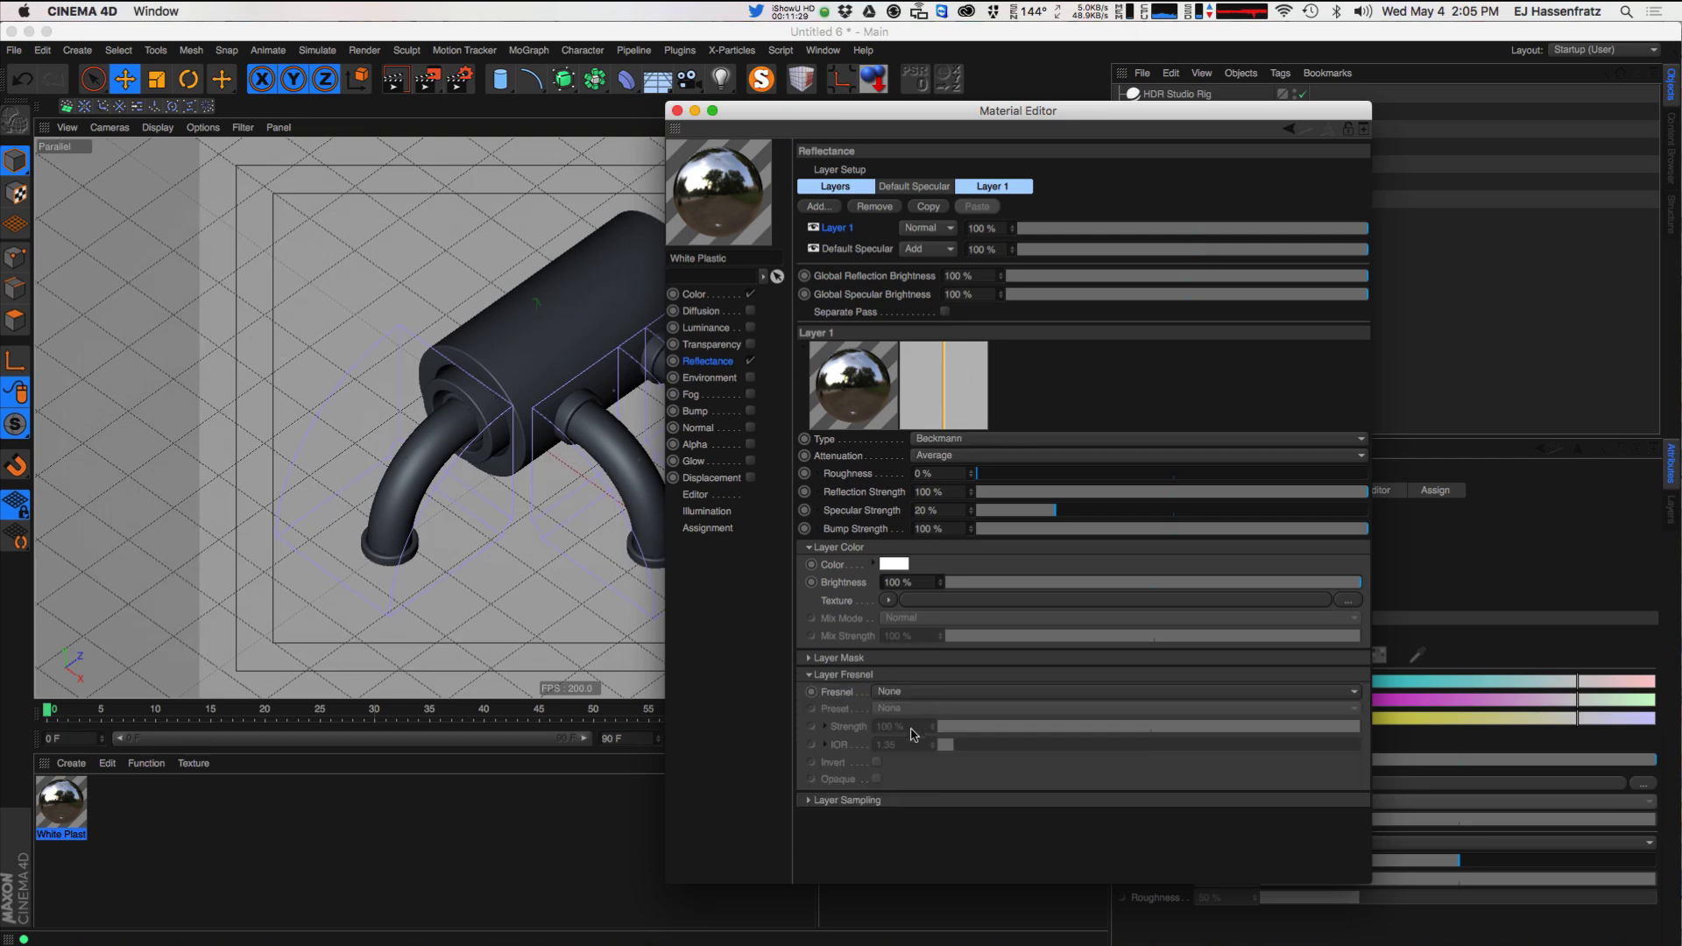
left_click(921, 694)
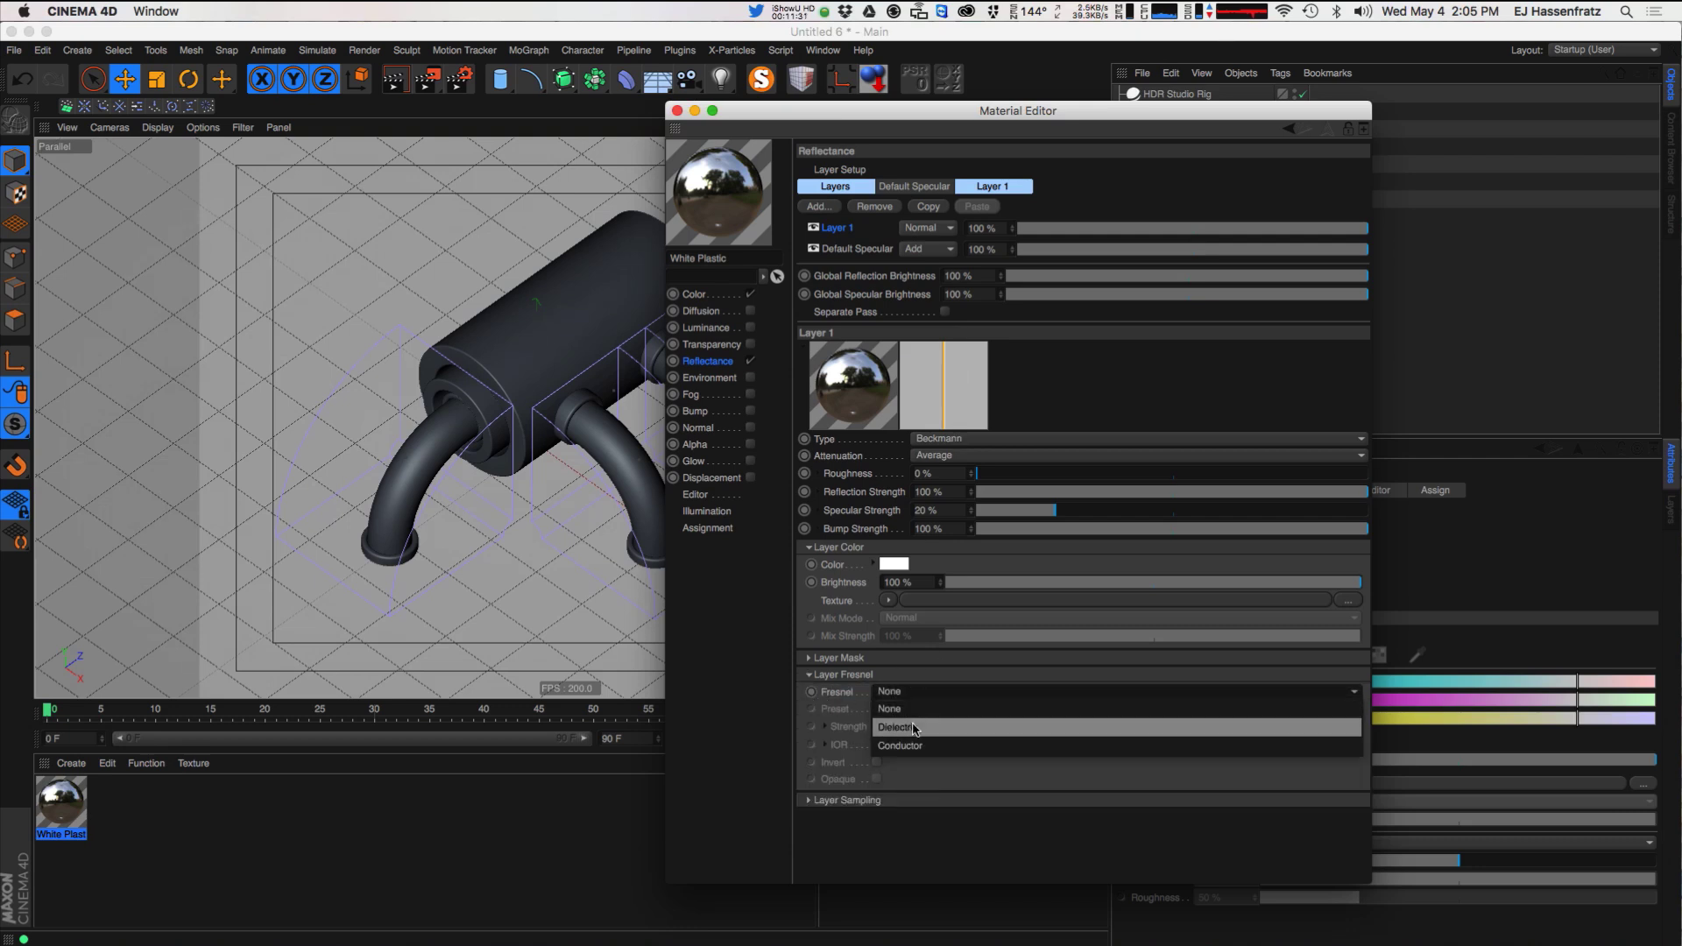
left_click(938, 727)
left_click(911, 709)
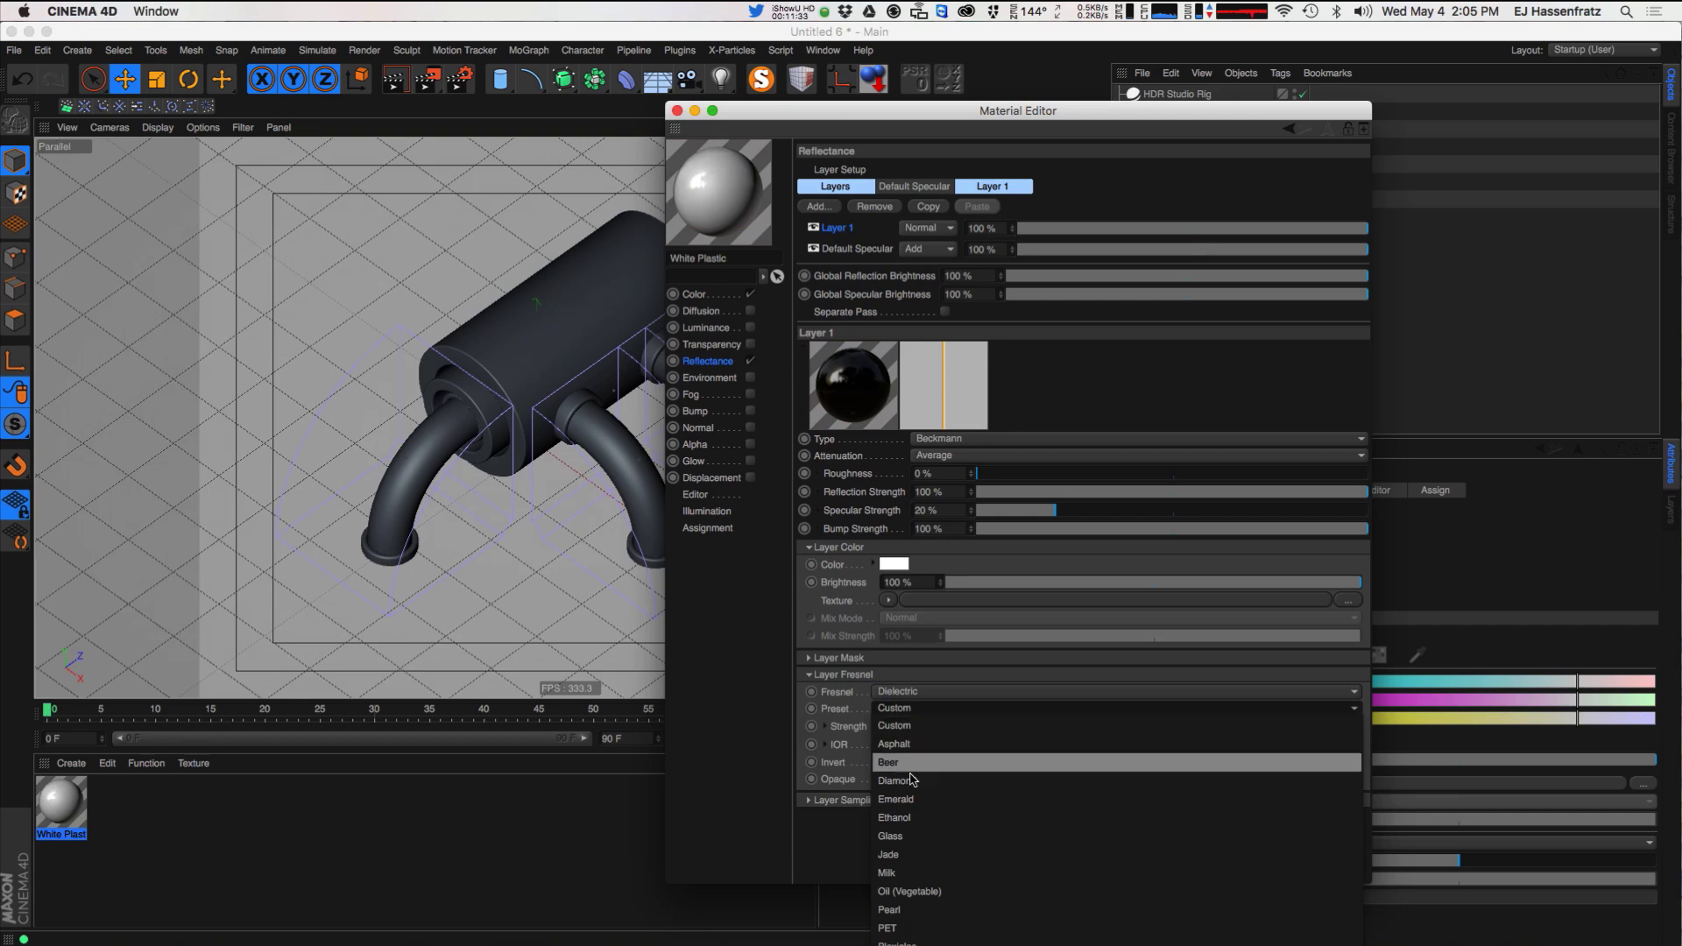
left_click(949, 861)
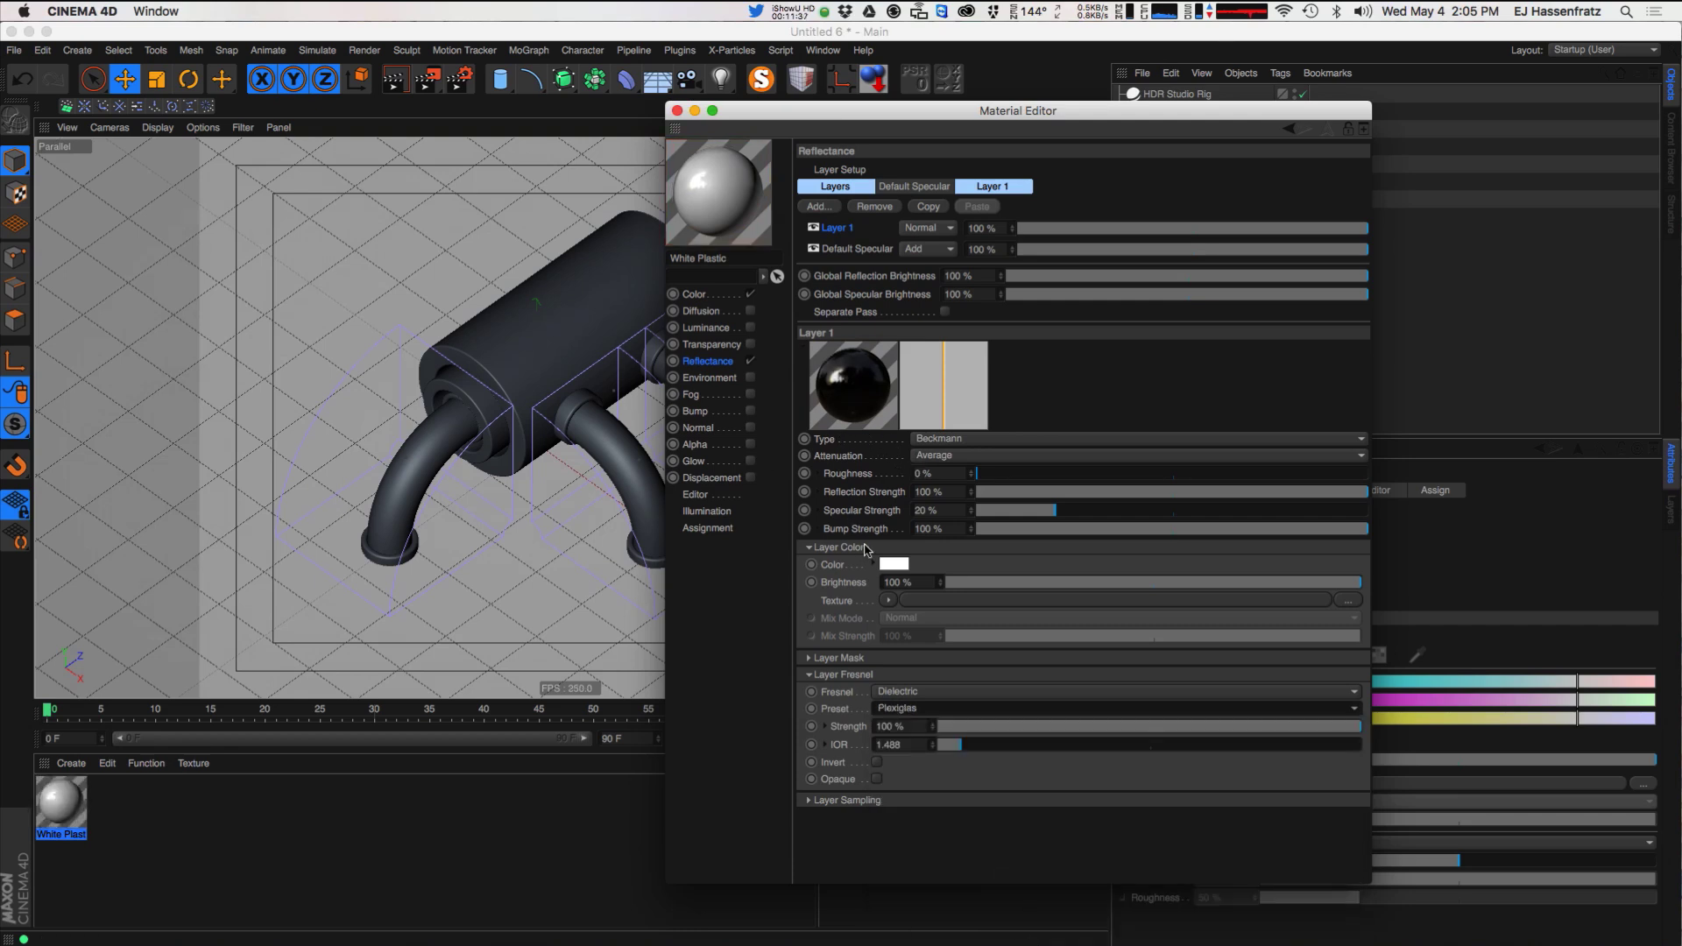
- Give White Plastic a neutral off-white color of RGB 228, 228, 228 and delete its Default Specular reflectance layer
left_click(727, 296)
mouse_move(882, 247)
left_mouse_down()
mouse_move(882, 230)
mouse_move(816, 230)
left_mouse_up()
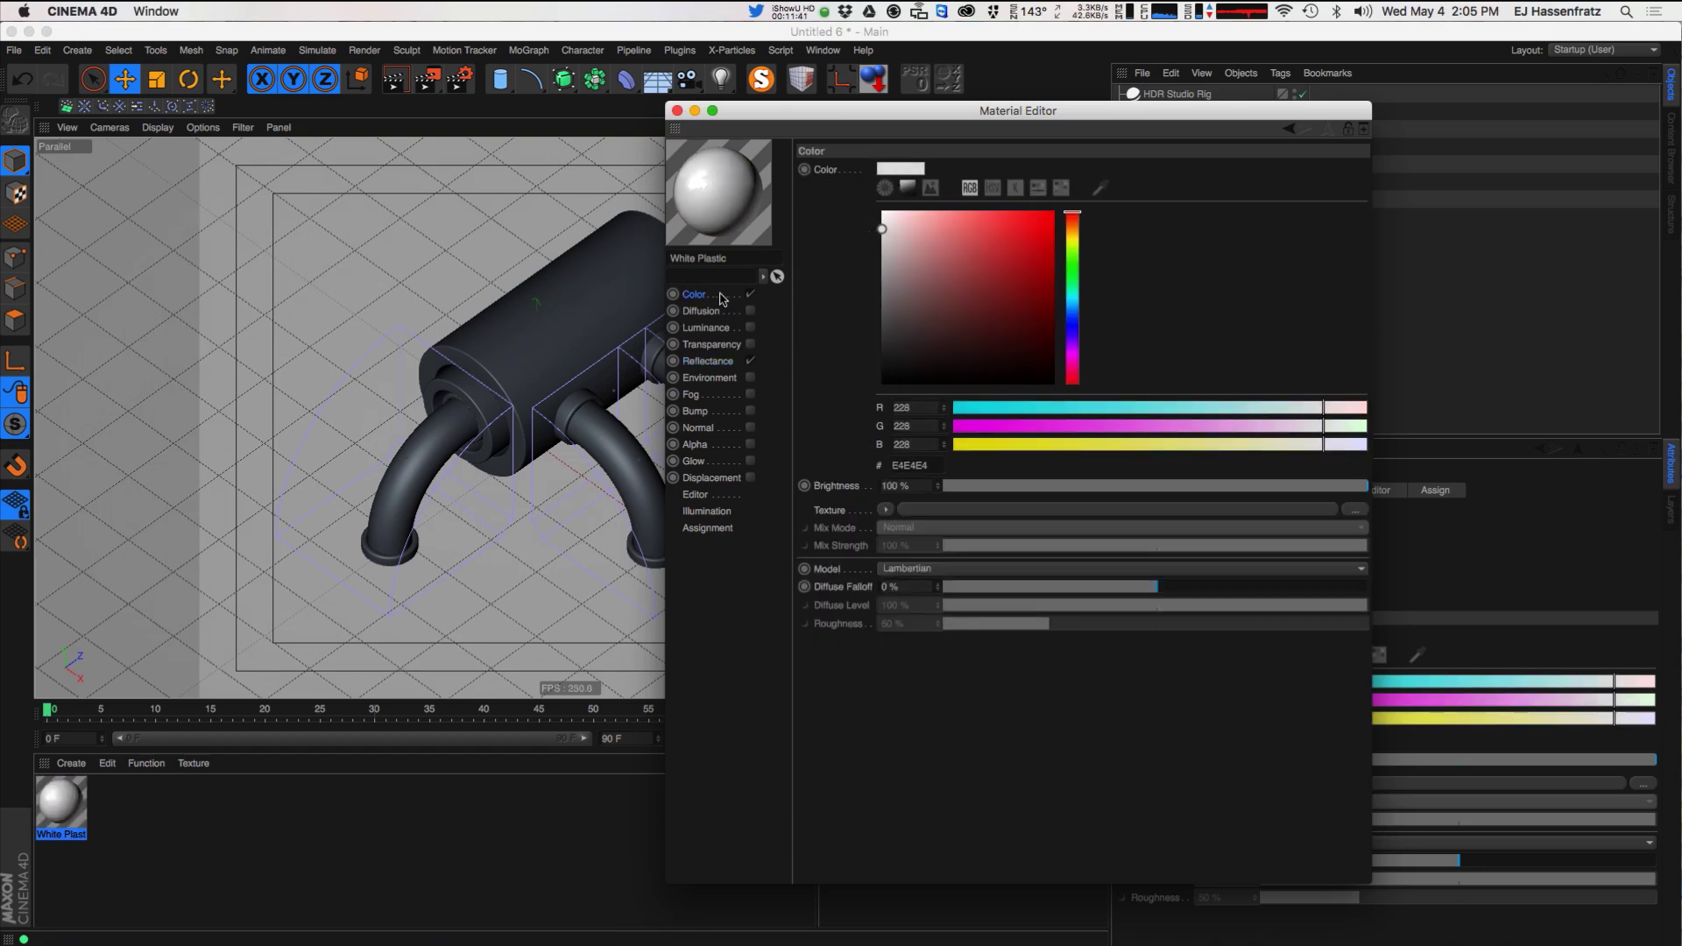
left_click(707, 360)
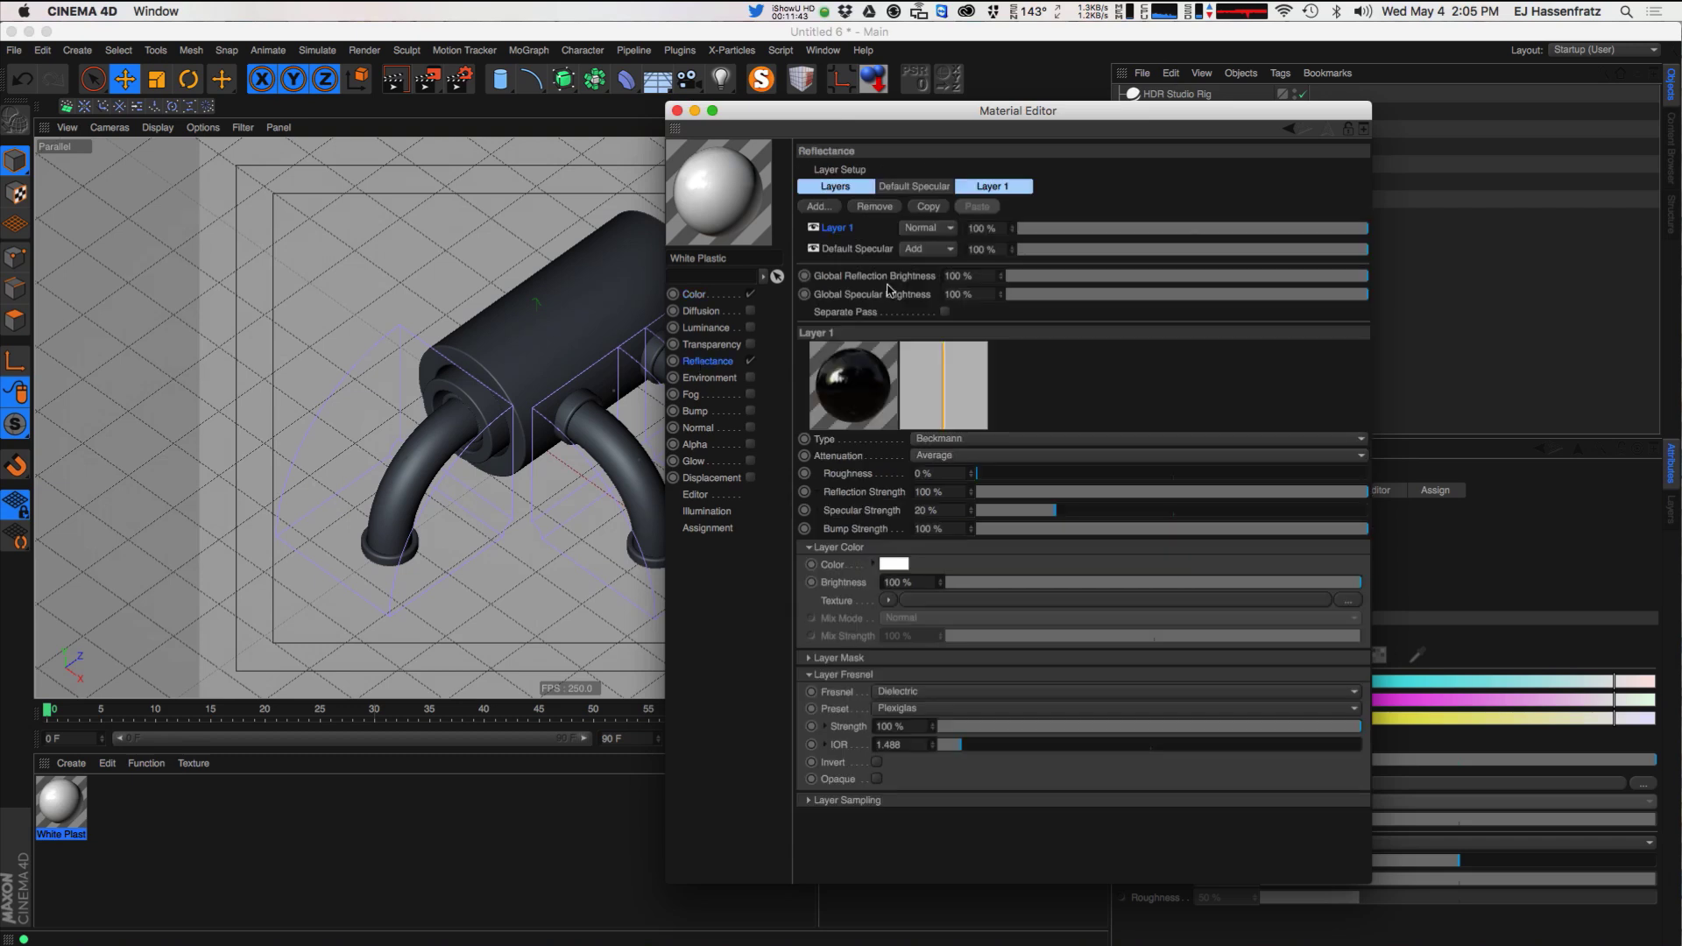
left_click(854, 250)
key("Delete")
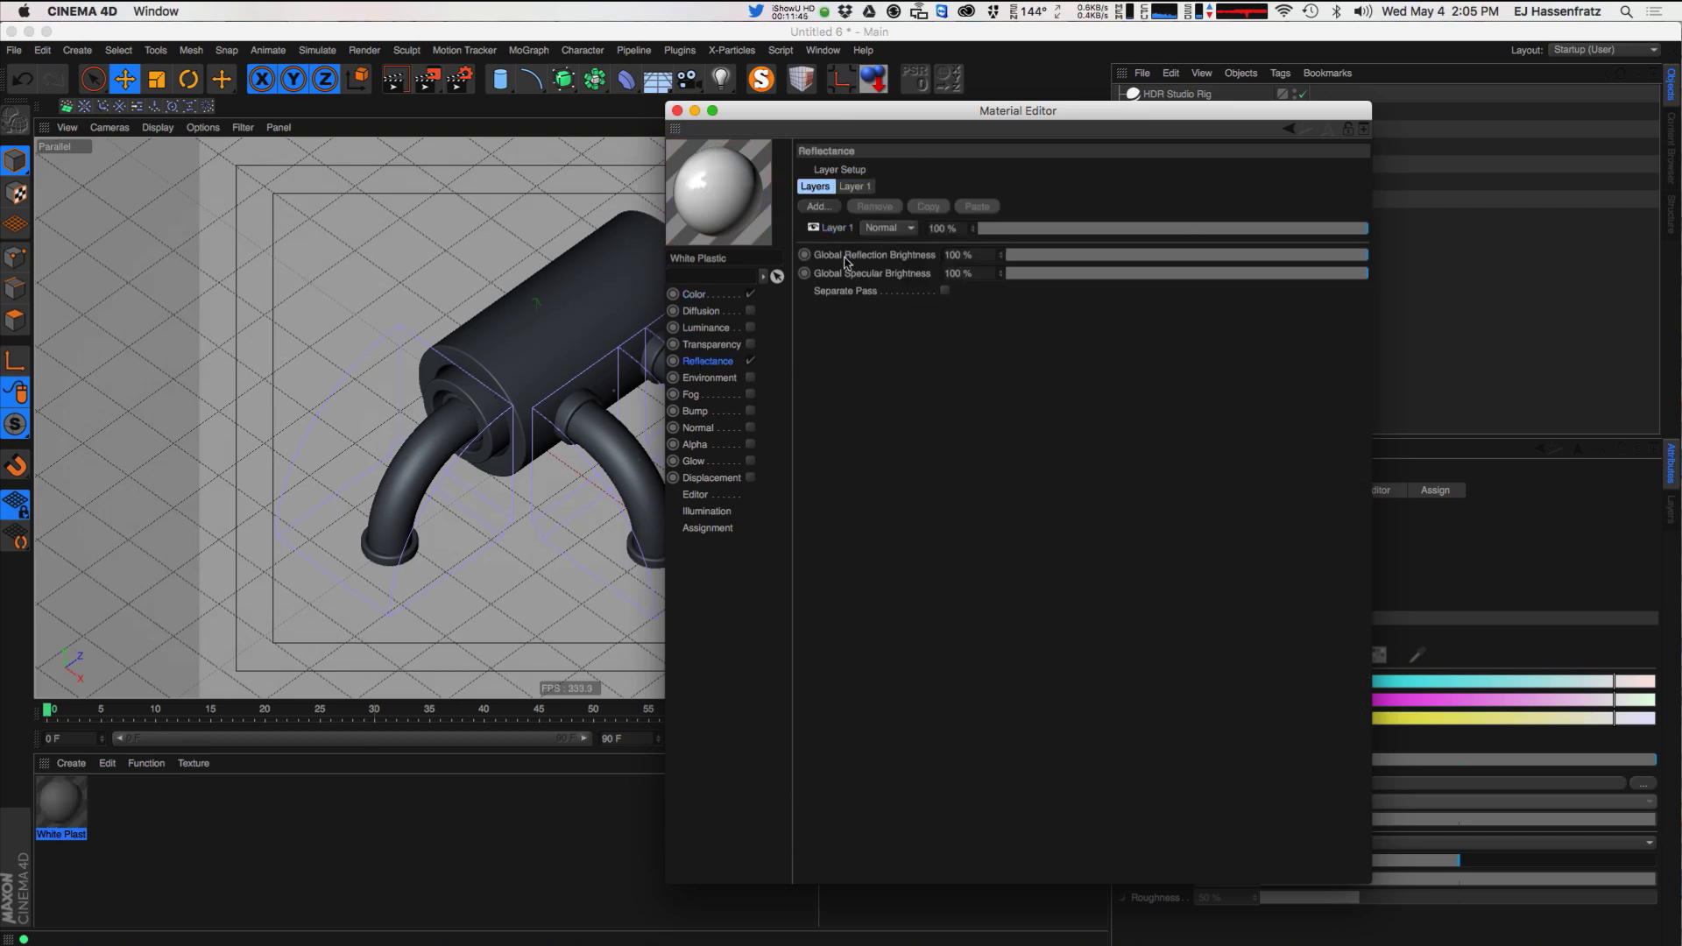
left_click(676, 111)
- Apply White Plastic to the White Tube boole and copy its texture tag to Cylinder and Cylinder.1 inside the Null
left_click_drag(61, 810, 1171, 151)
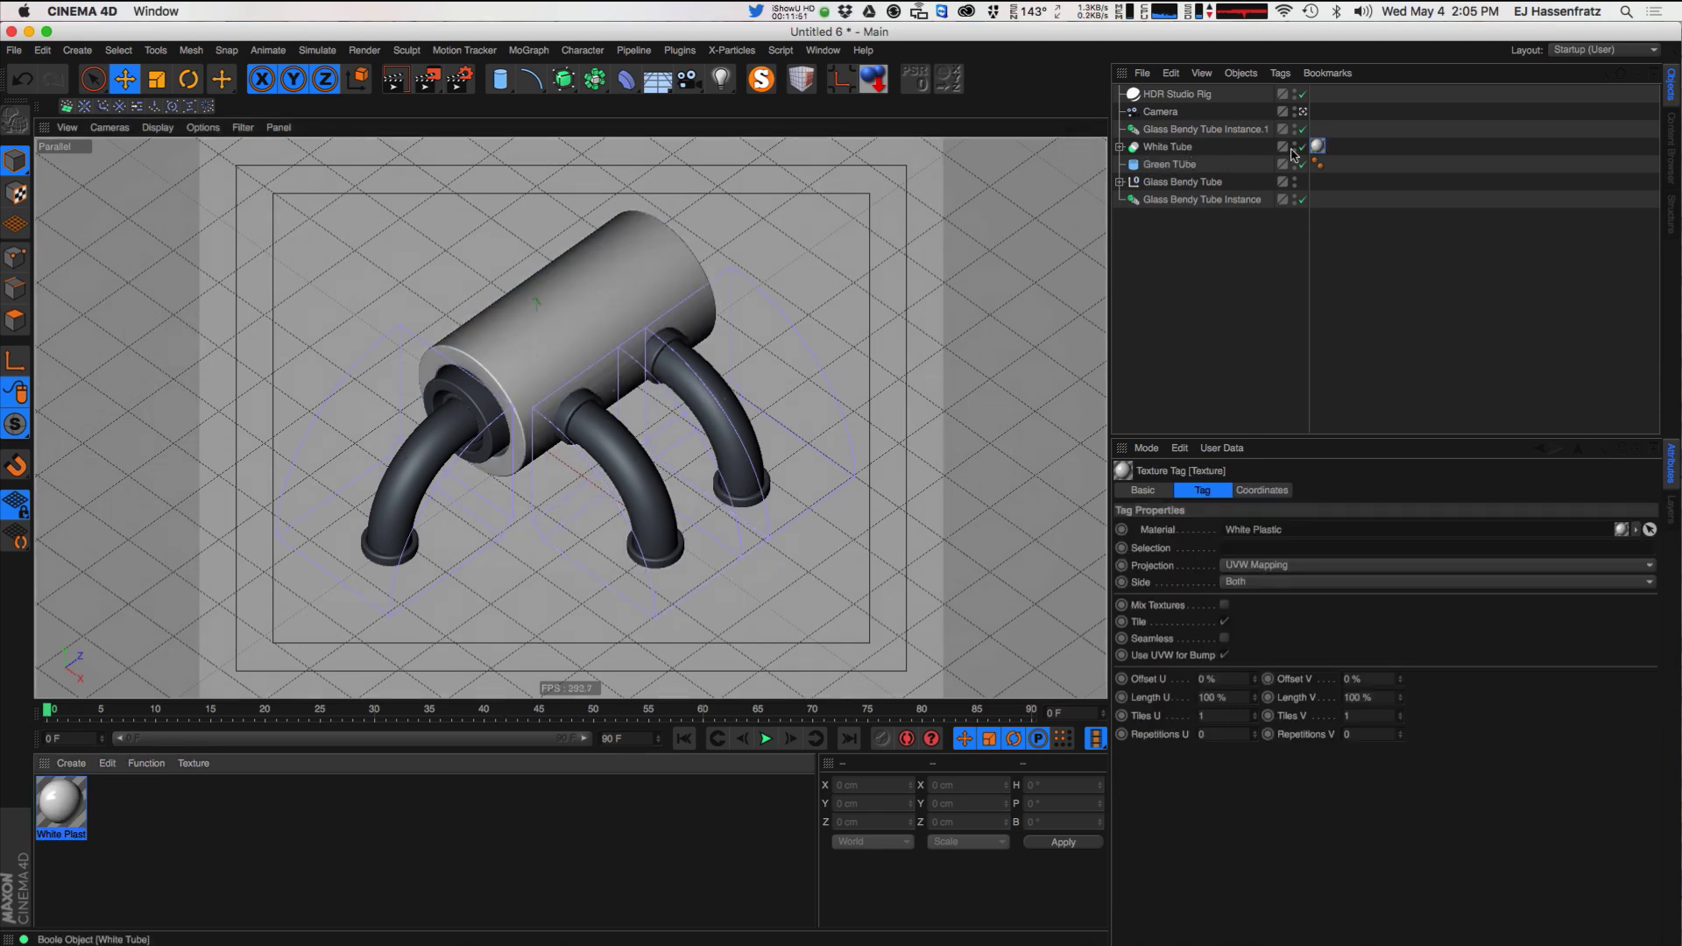
left_click(1171, 150)
left_click(1119, 146)
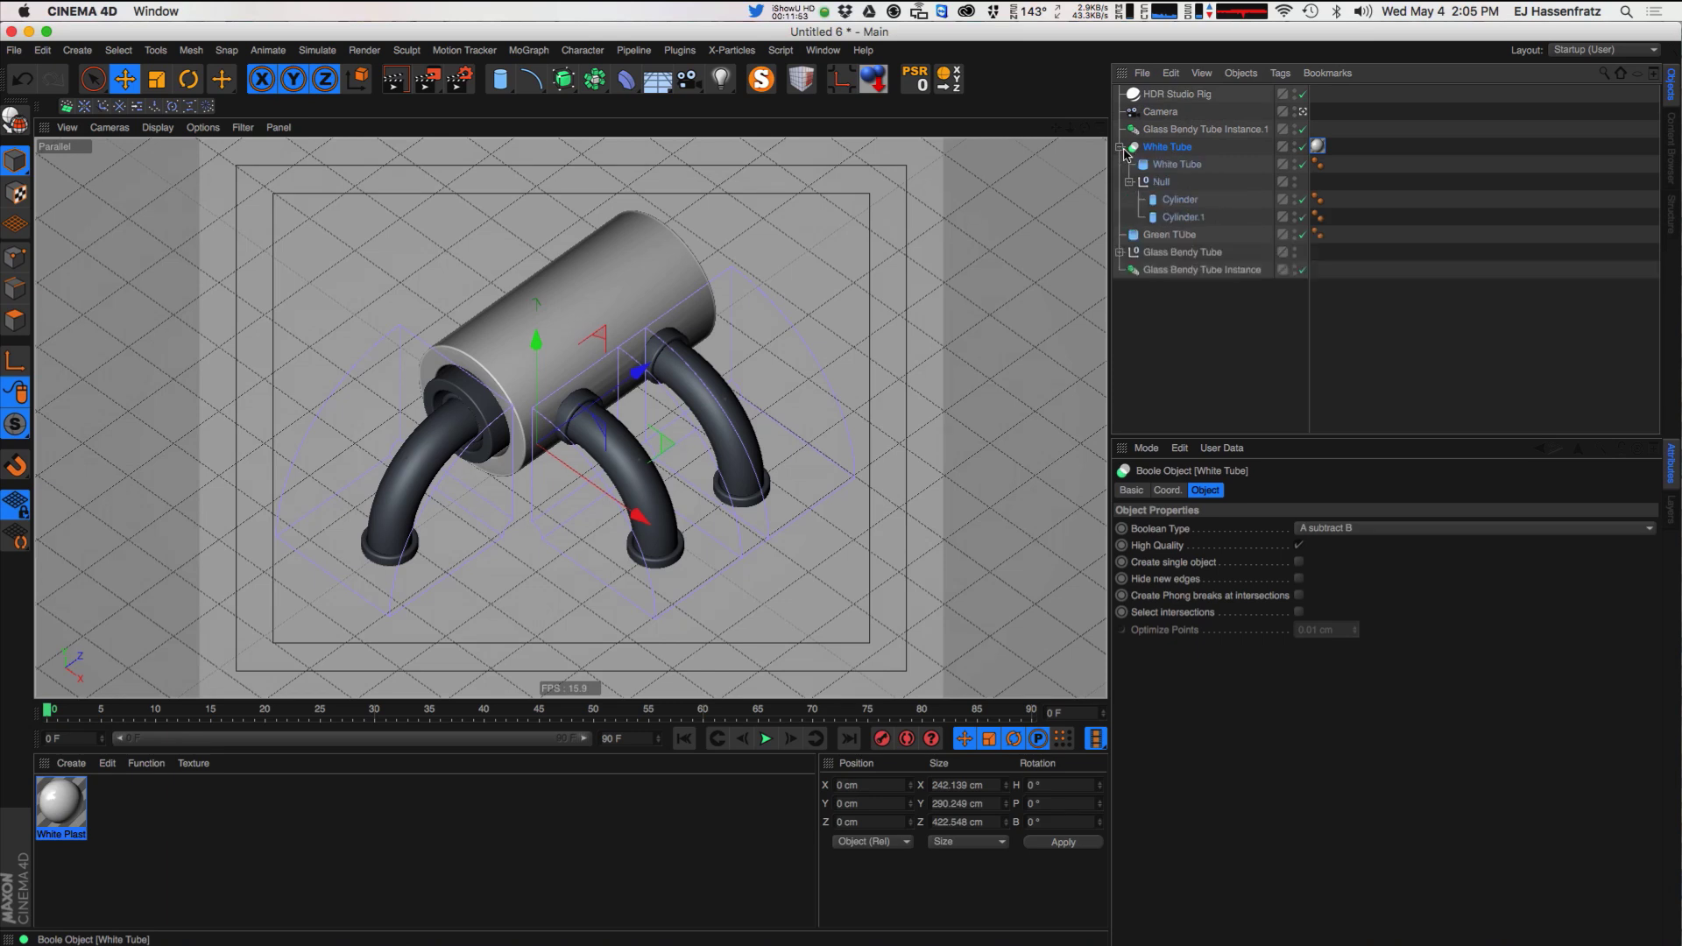
left_click_drag(1317, 147, 1335, 217, "ctrl")
- Render the view and start an interactive render region enlarged to cover the camera frame around the machine
key("super+r")
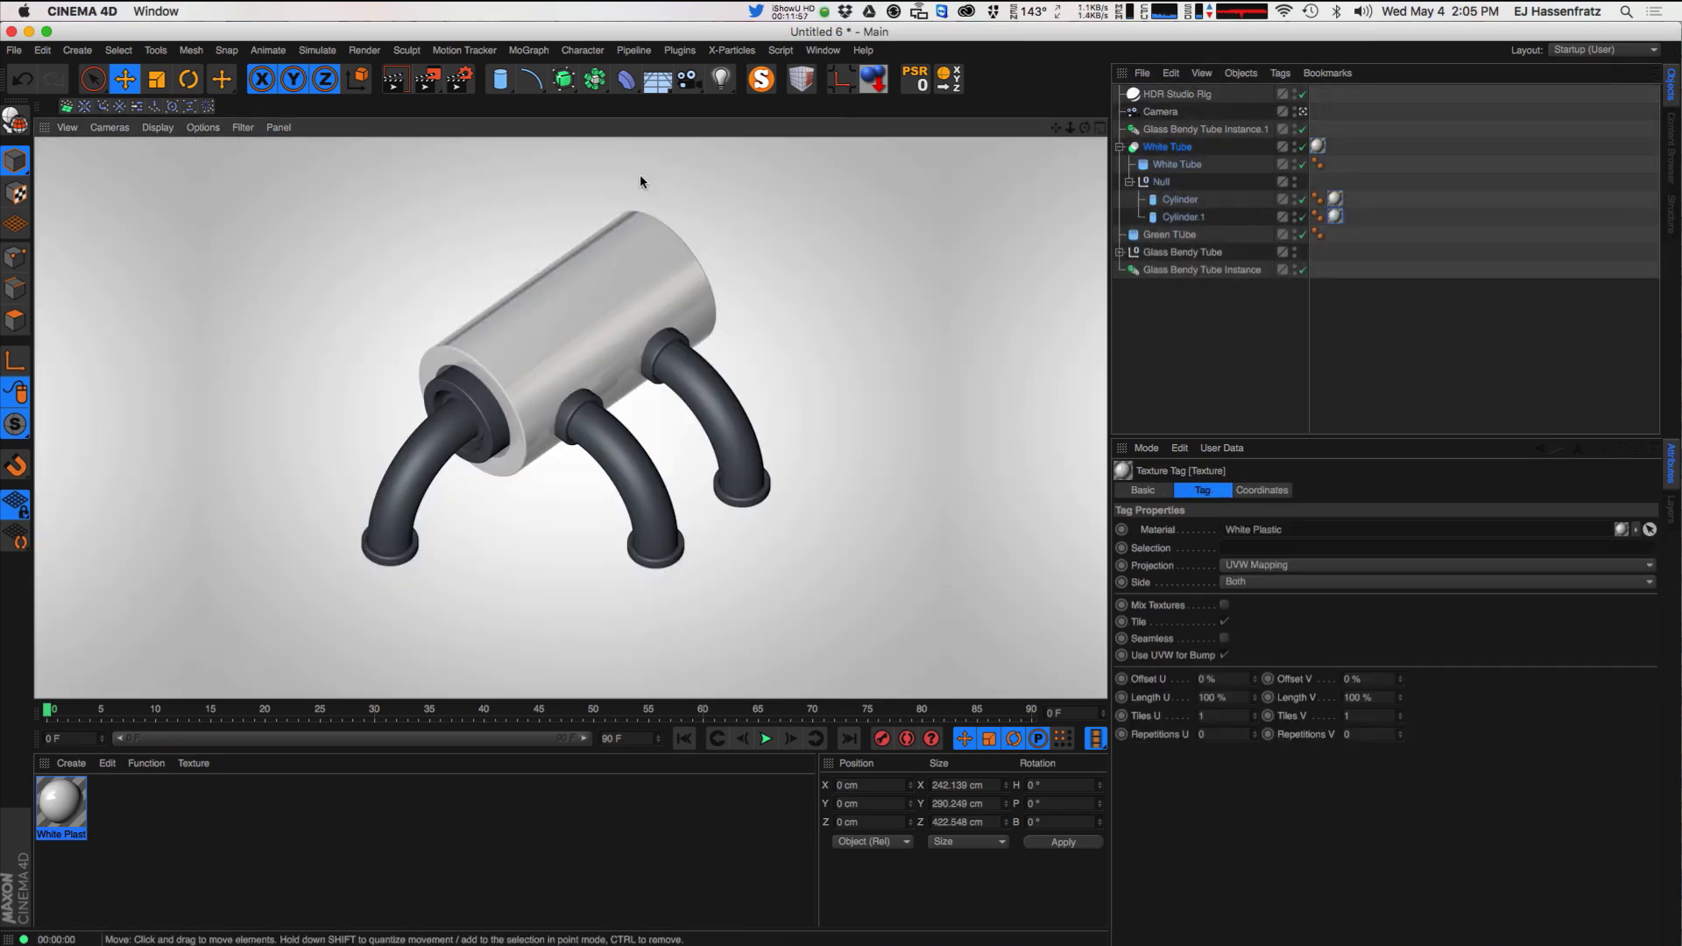
key("alt+r")
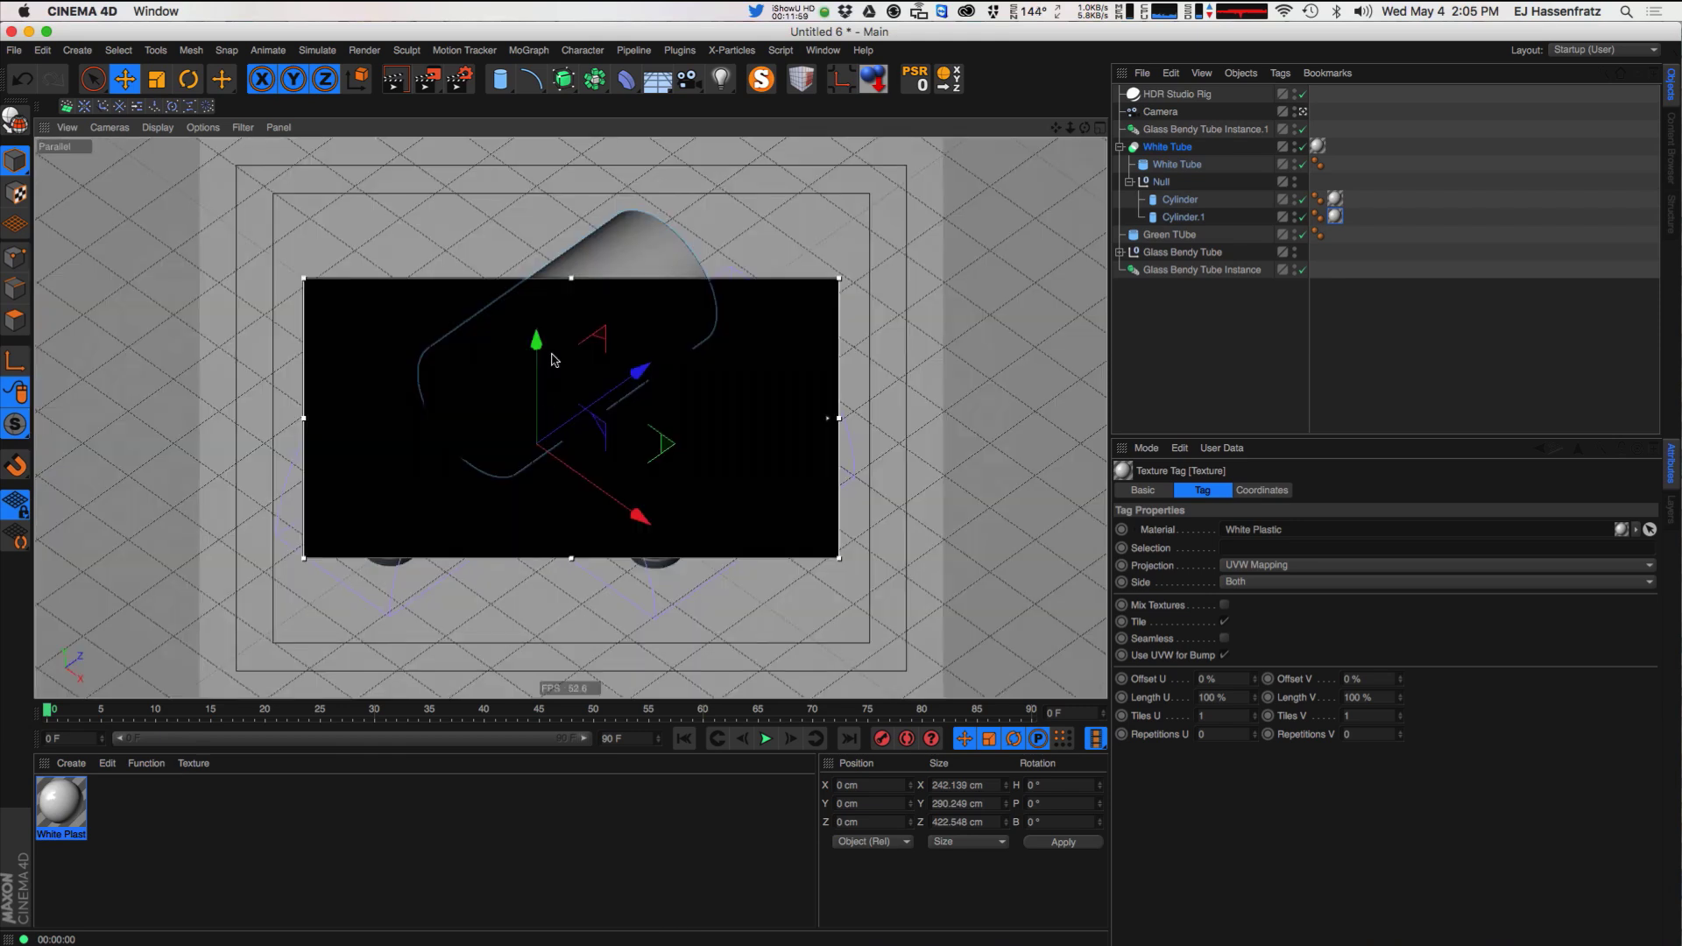
left_click_drag(302, 276, 194, 139)
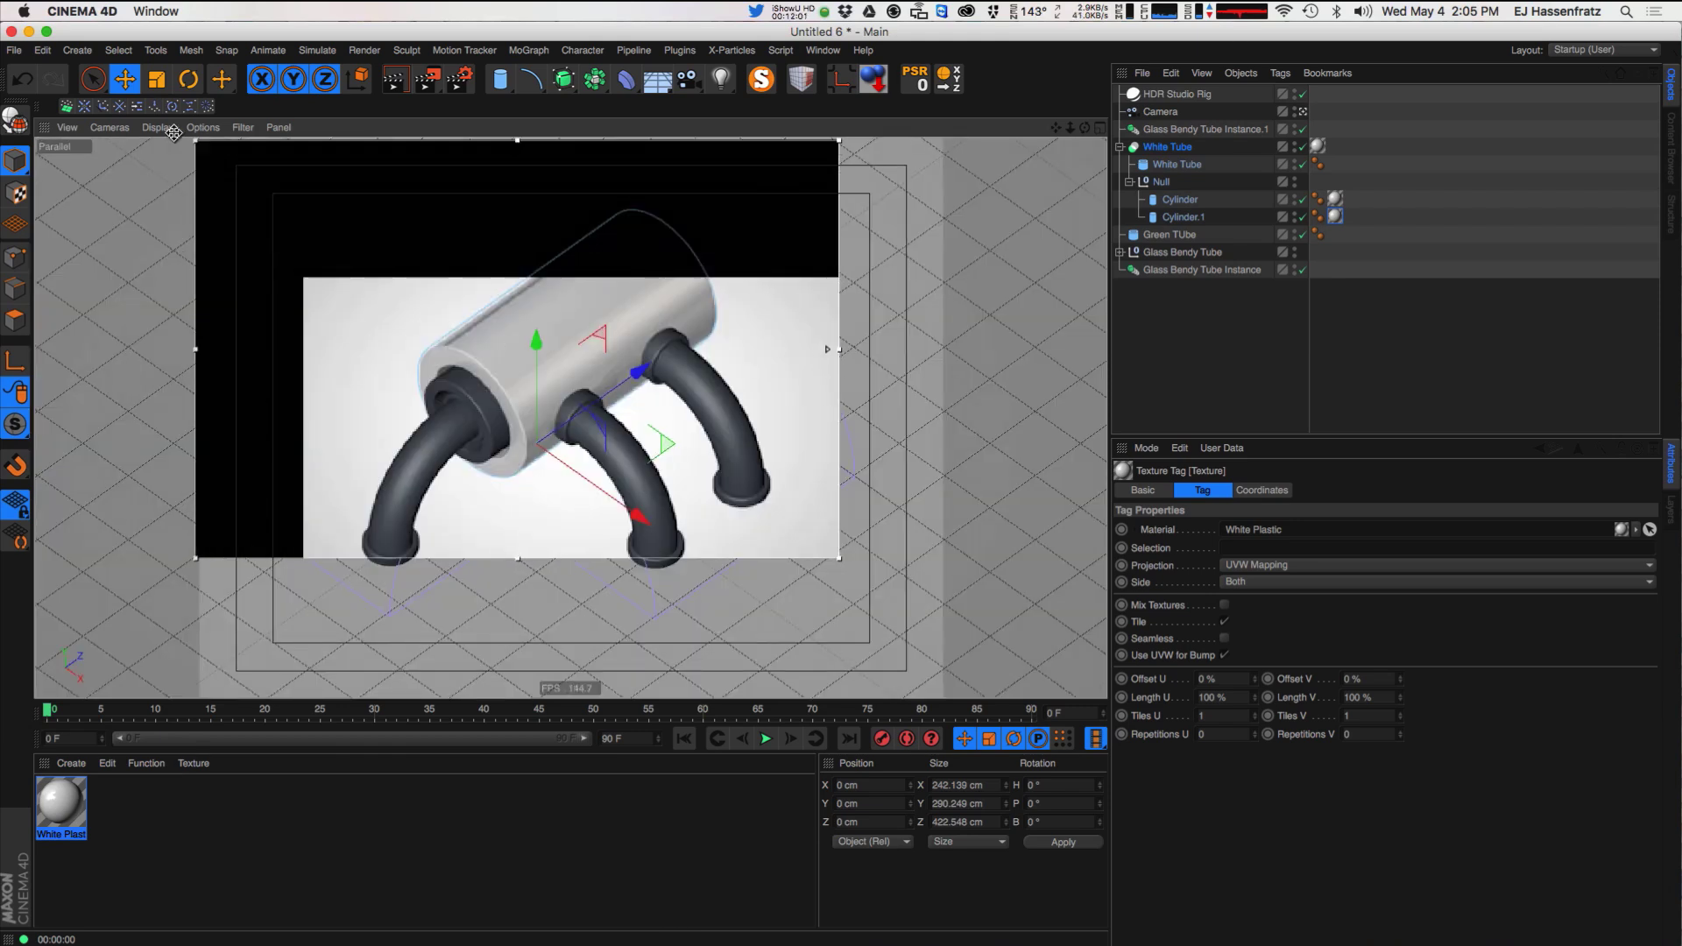
left_click_drag(839, 558, 941, 698)
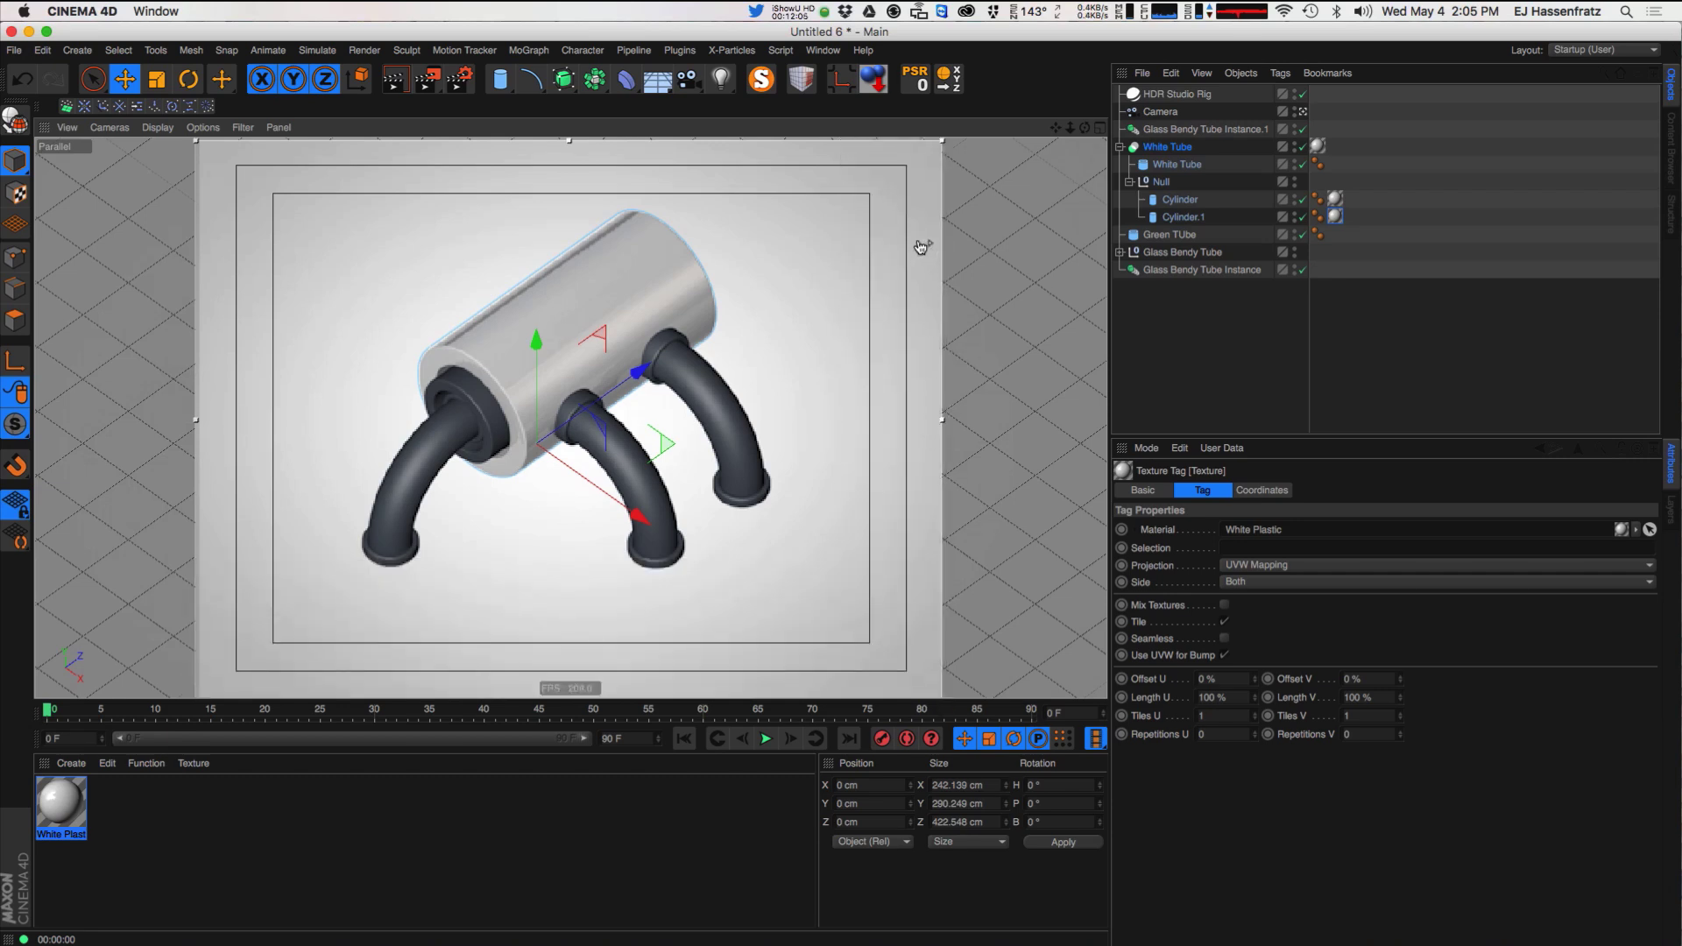
left_click(1392, 315)
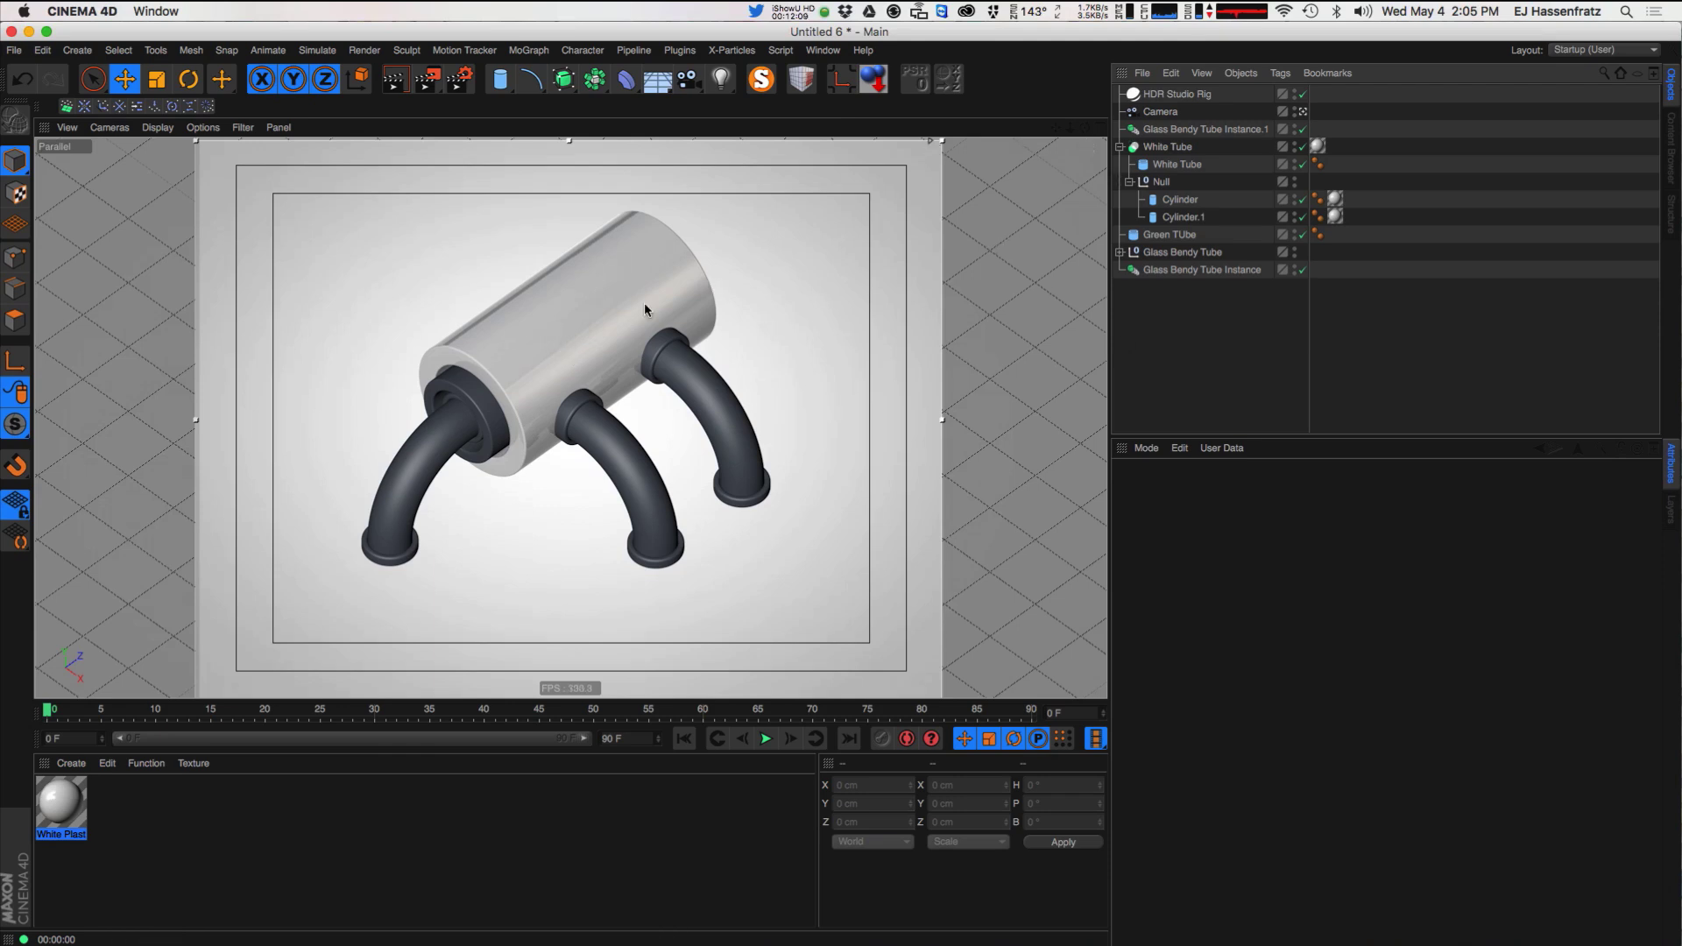
left_click(1208, 94)
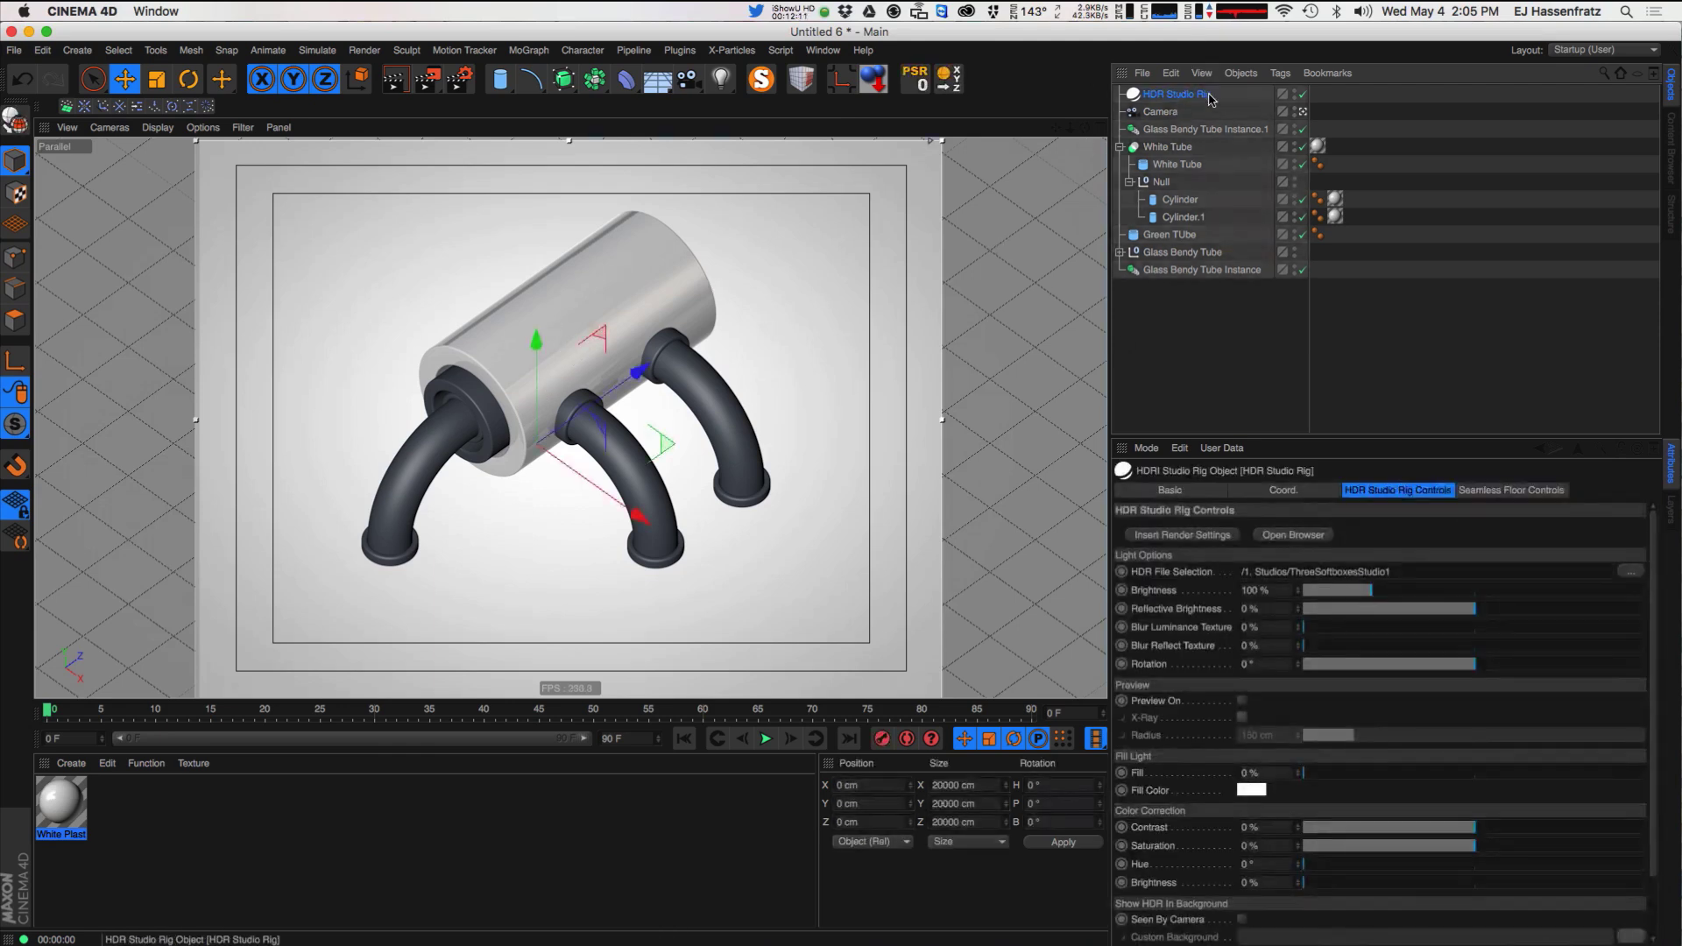
left_click(292, 855)
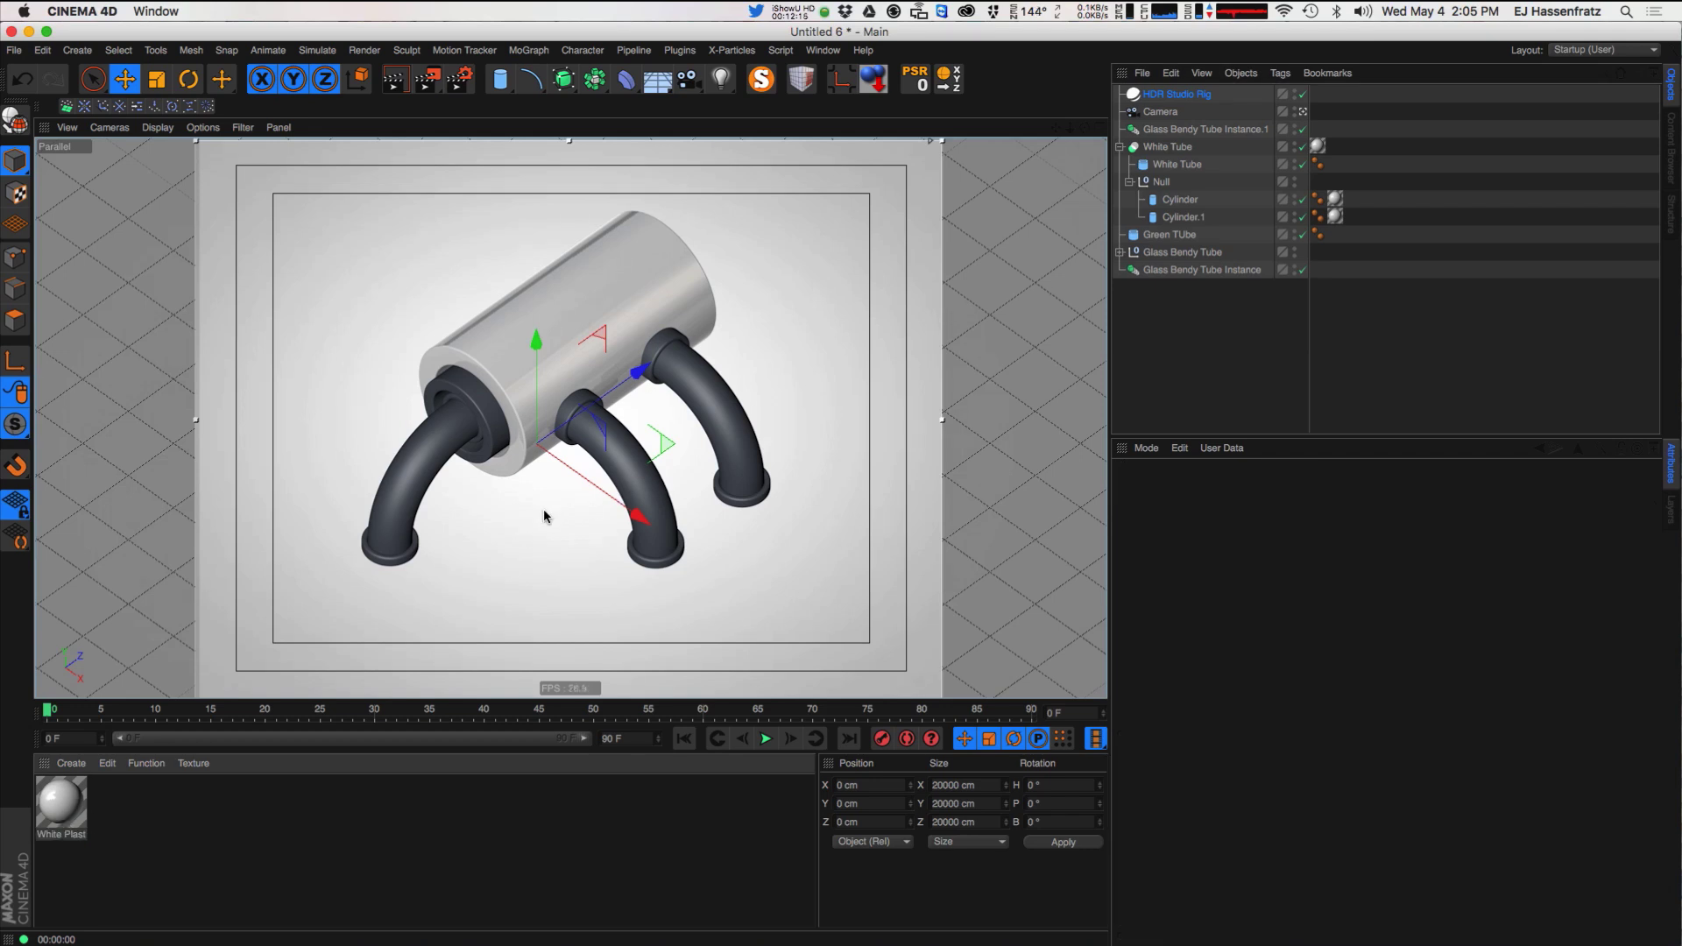
- Duplicate the White Plastic material and name the copy Green Plastic
left_click_drag(65, 825, 131, 827, "ctrl")
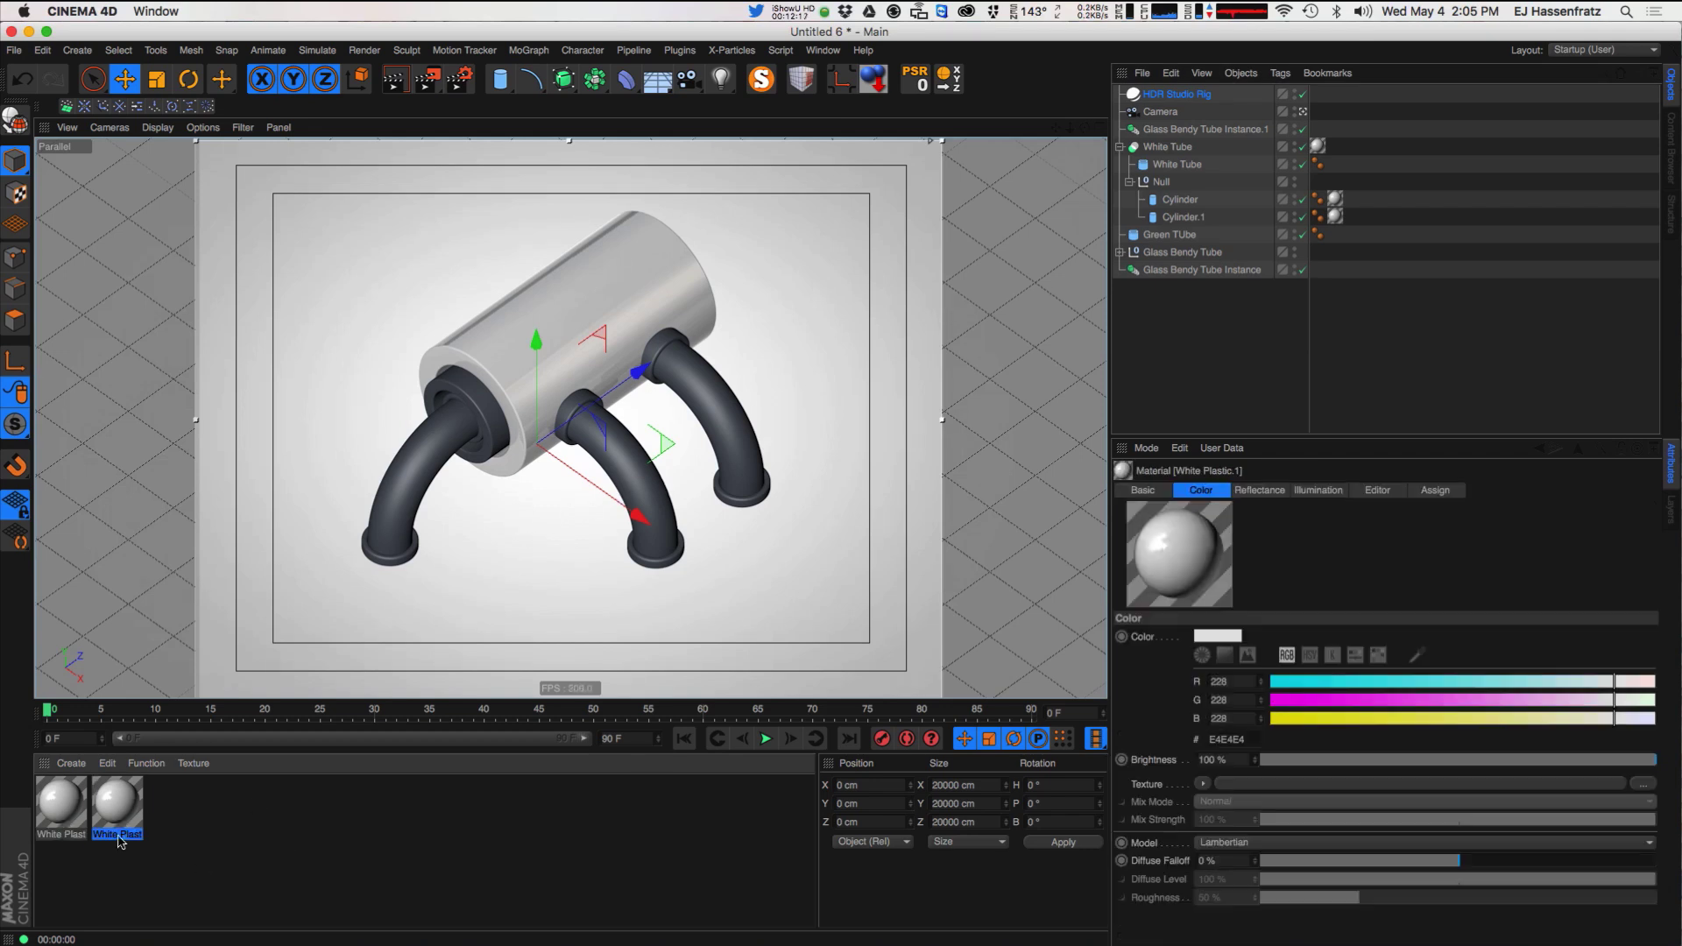
double_click(118, 835)
type("Gre")
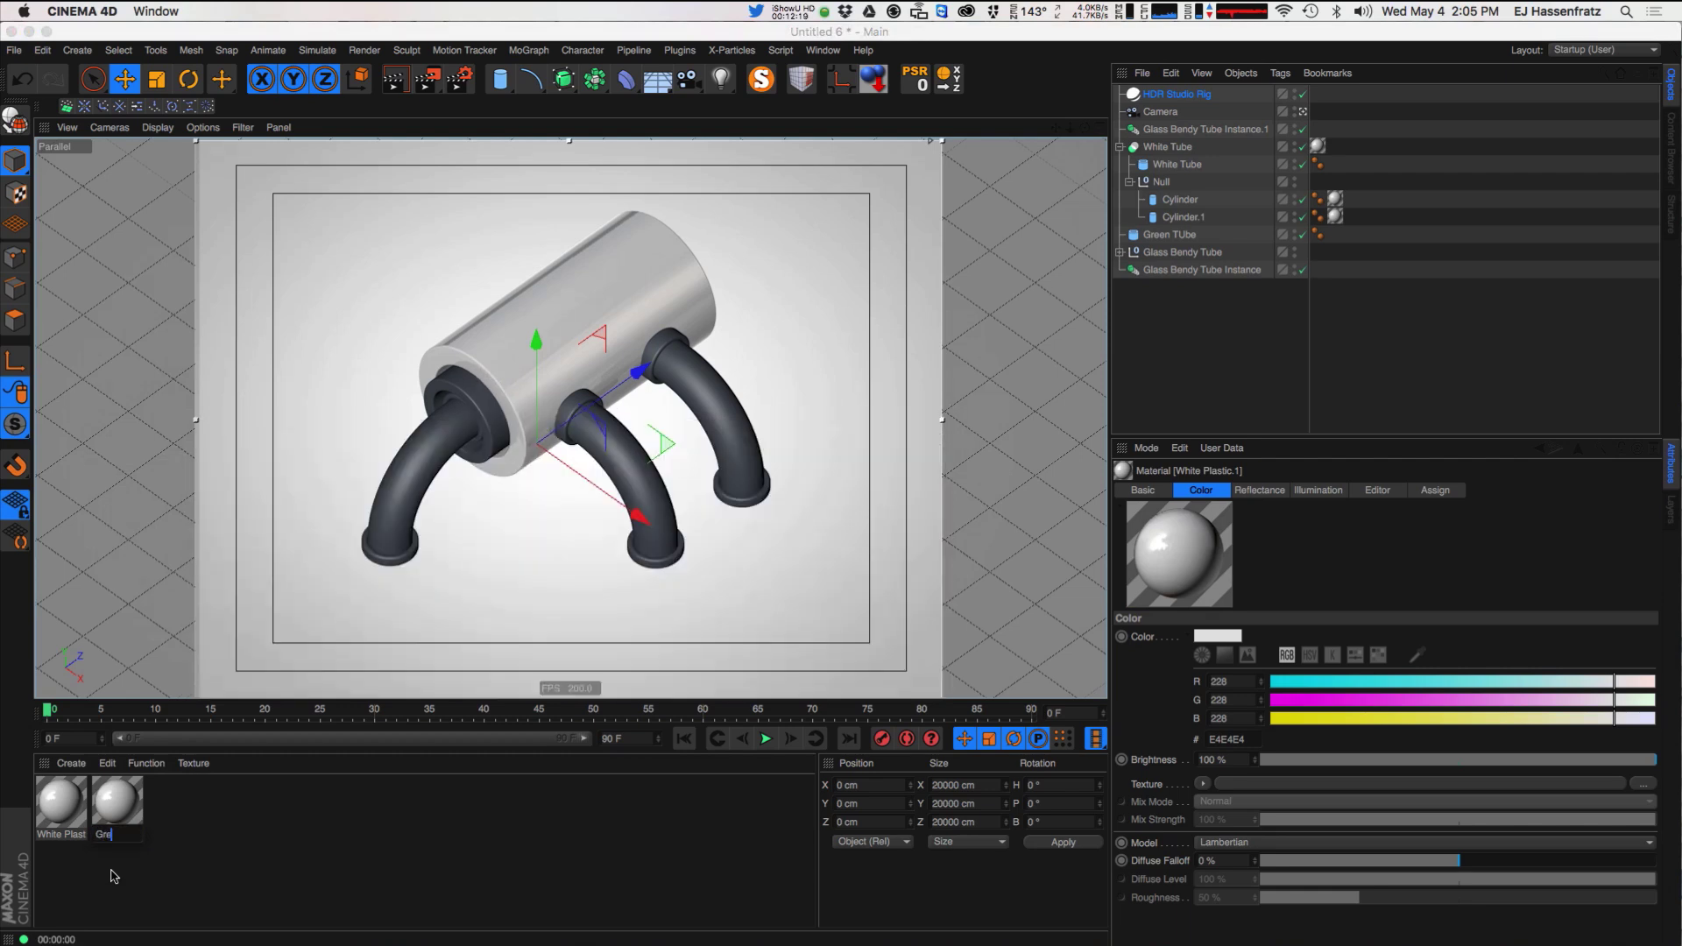
type("en Plastic")
key("Return")
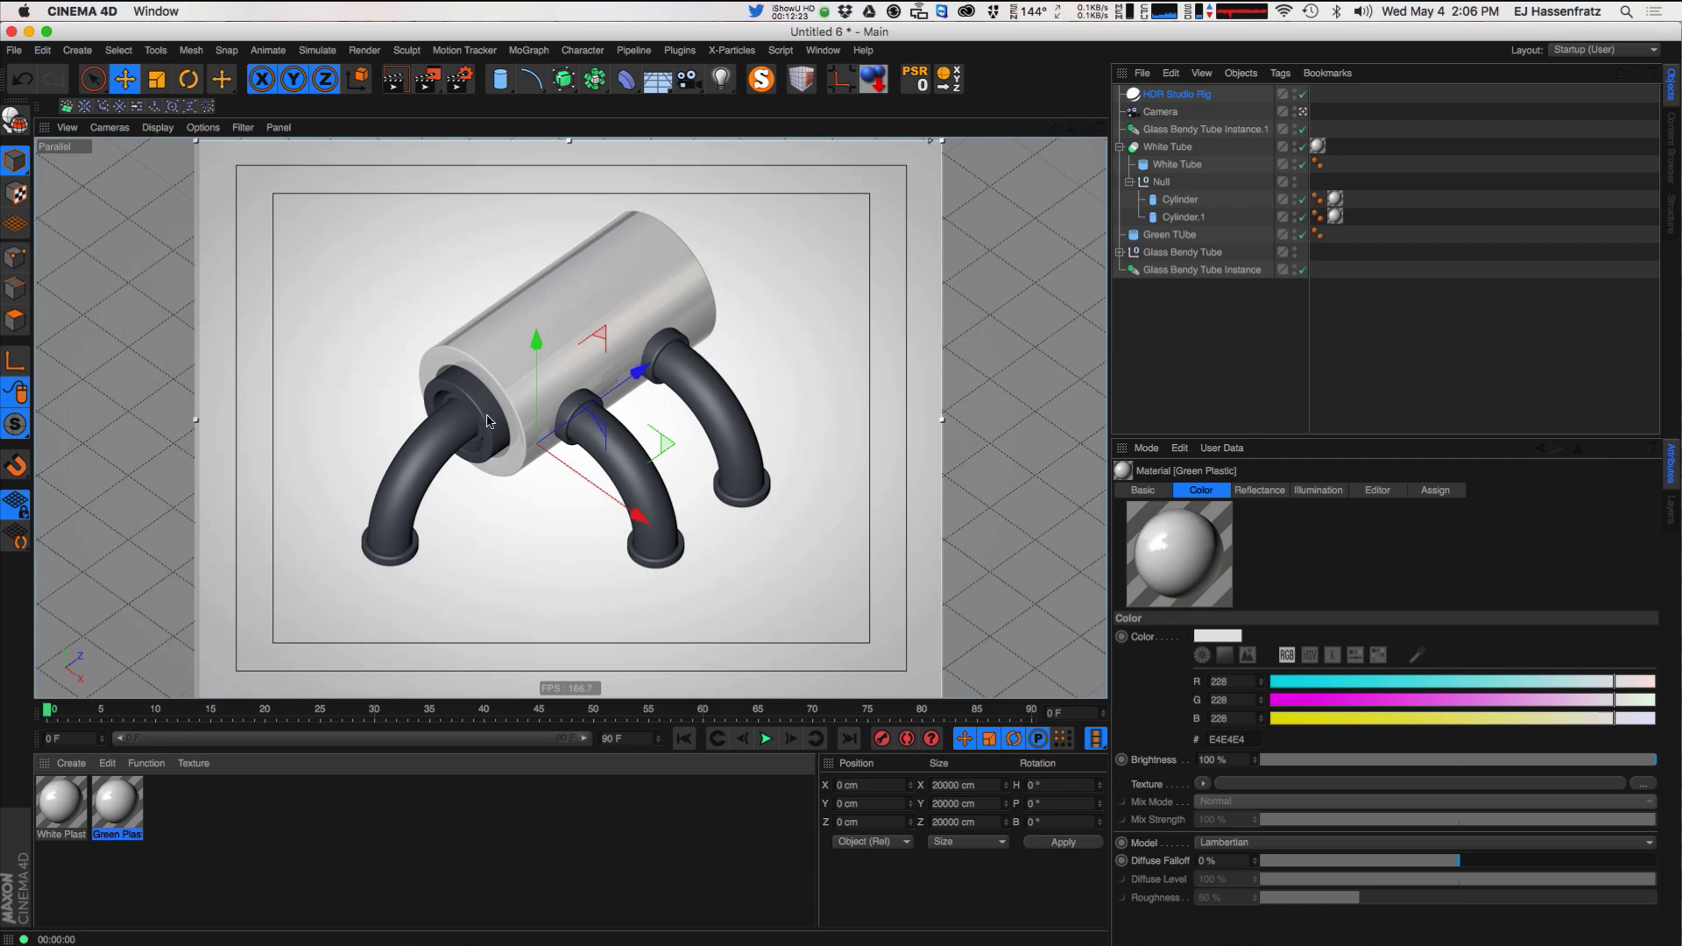
- Apply Green Plastic to the inner green tube object and correct that object's name to Green Tube
left_click_drag(119, 819, 1173, 236)
double_click(1178, 235)
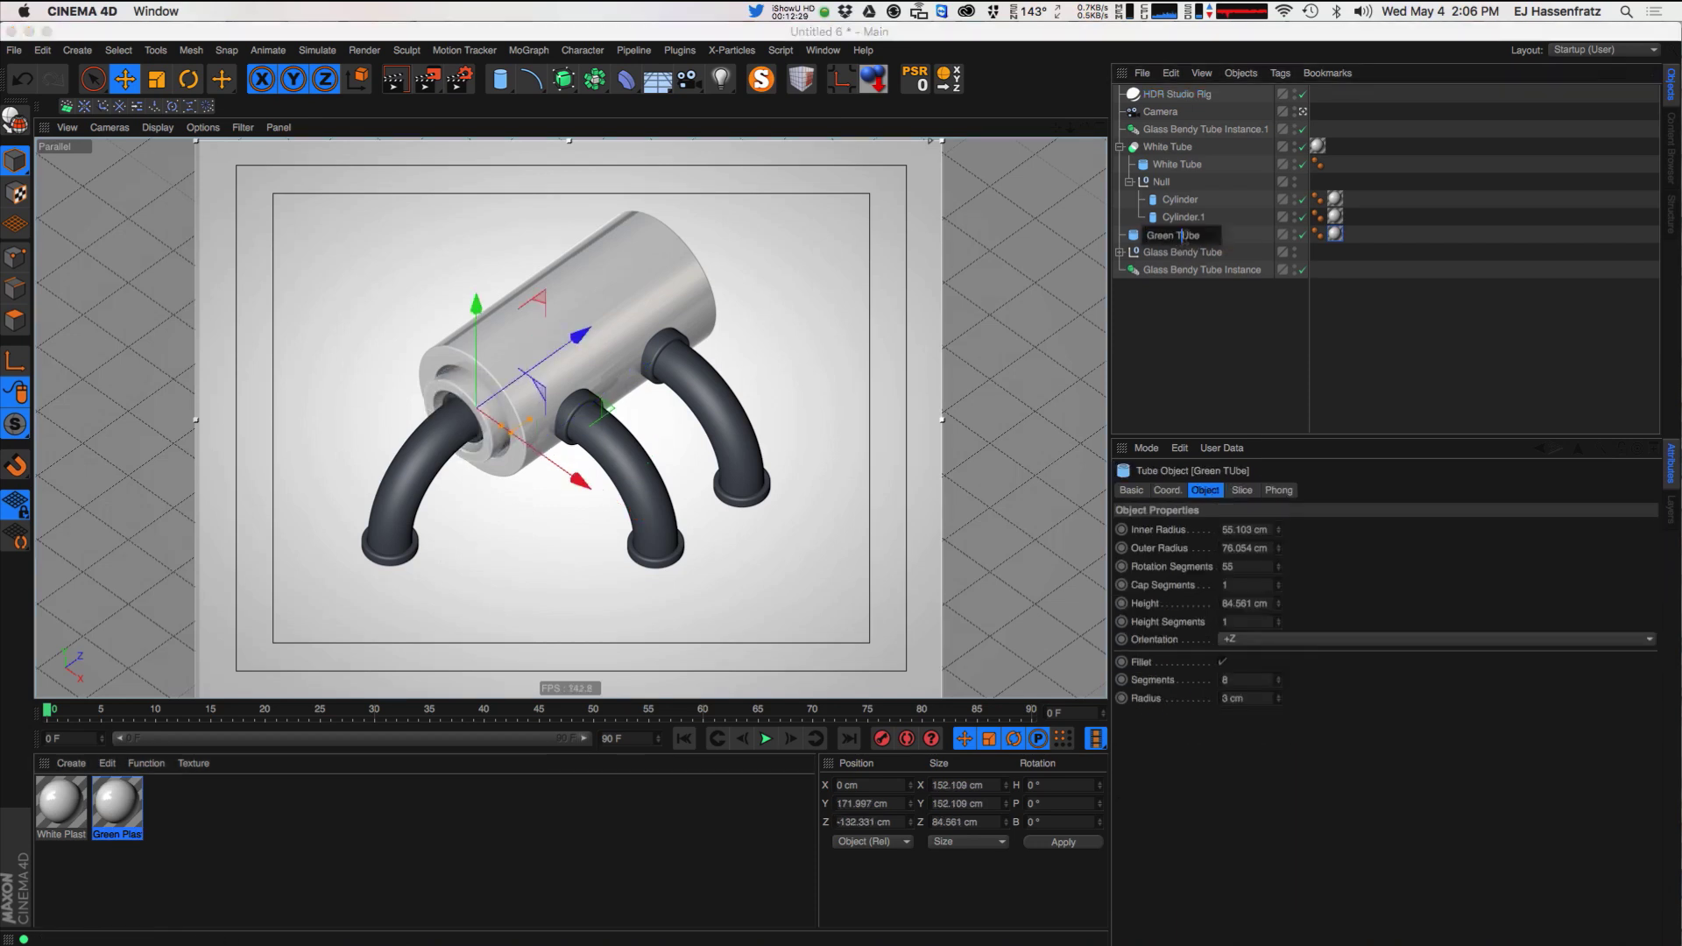
type("u")
key("Return")
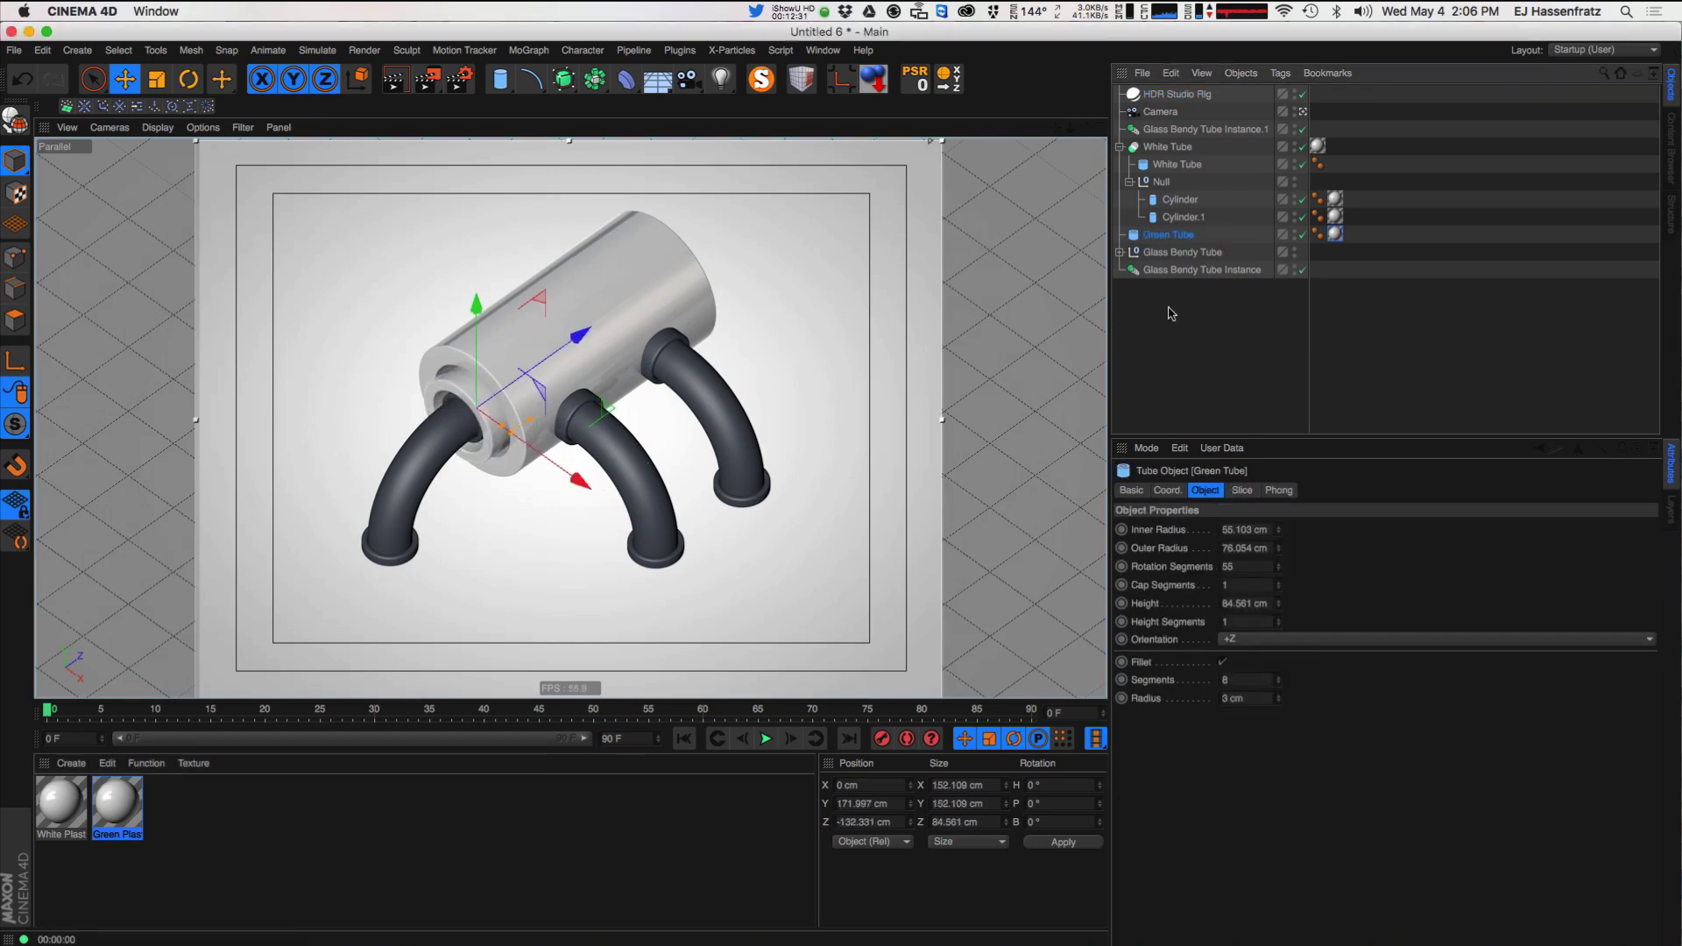
- Set the Green Plastic material's color to a saturated green of RGB 29, 208, 77
double_click(117, 803)
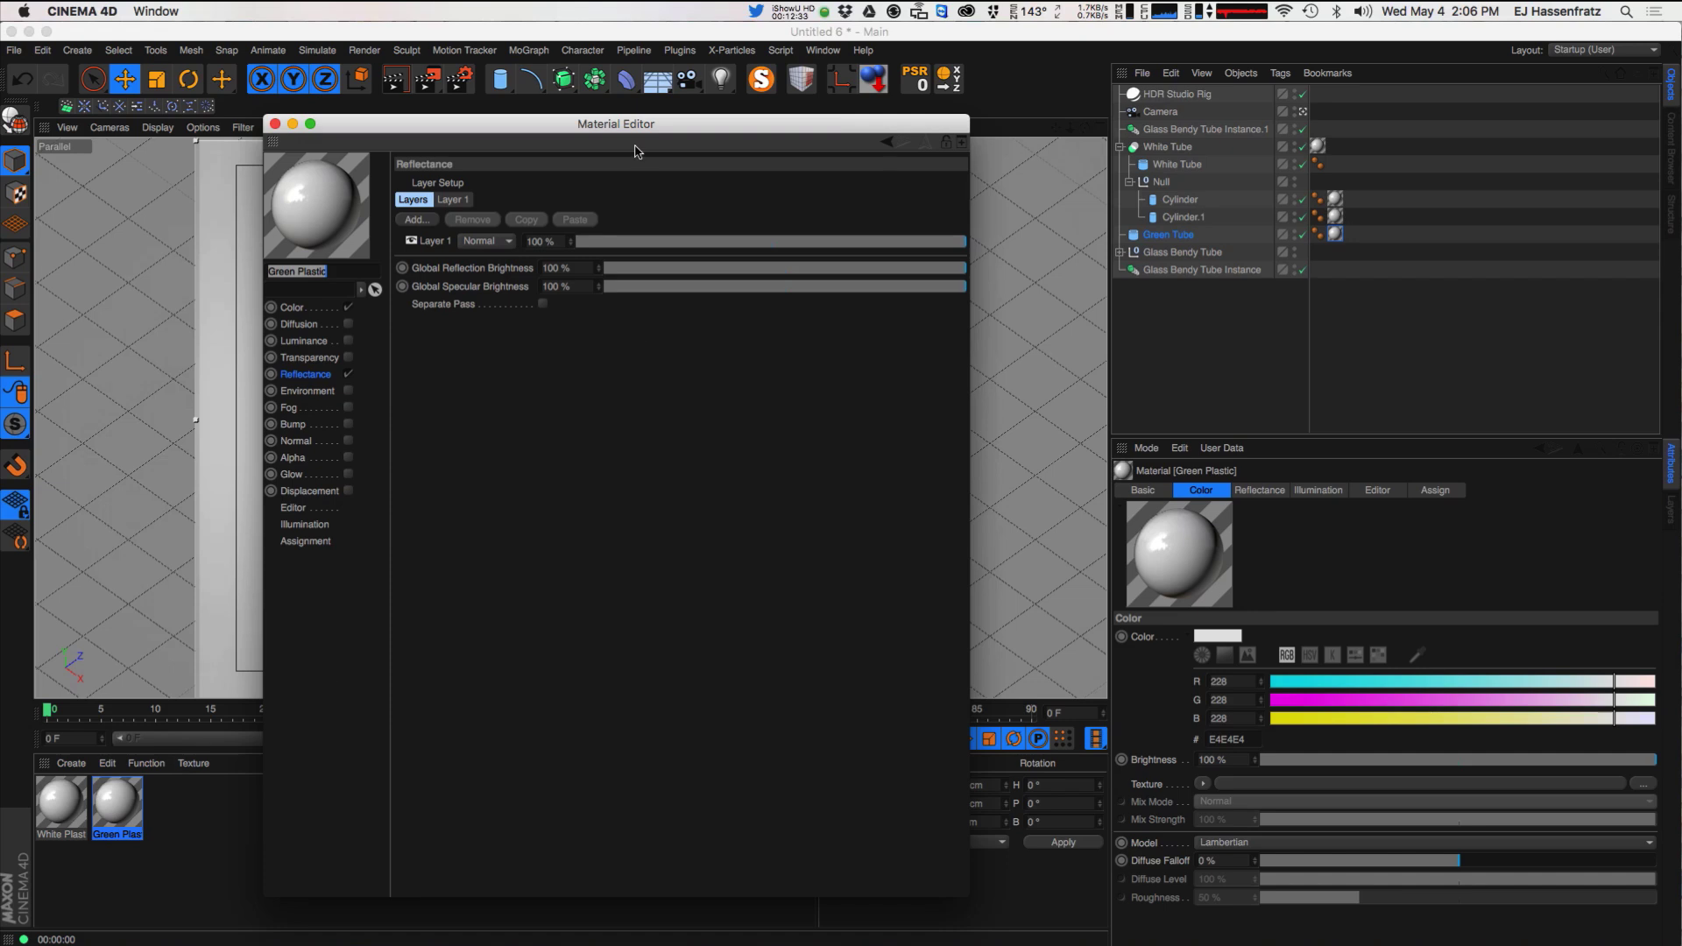
left_click_drag(635, 123, 1127, 107)
left_click(783, 291)
left_click(1095, 246)
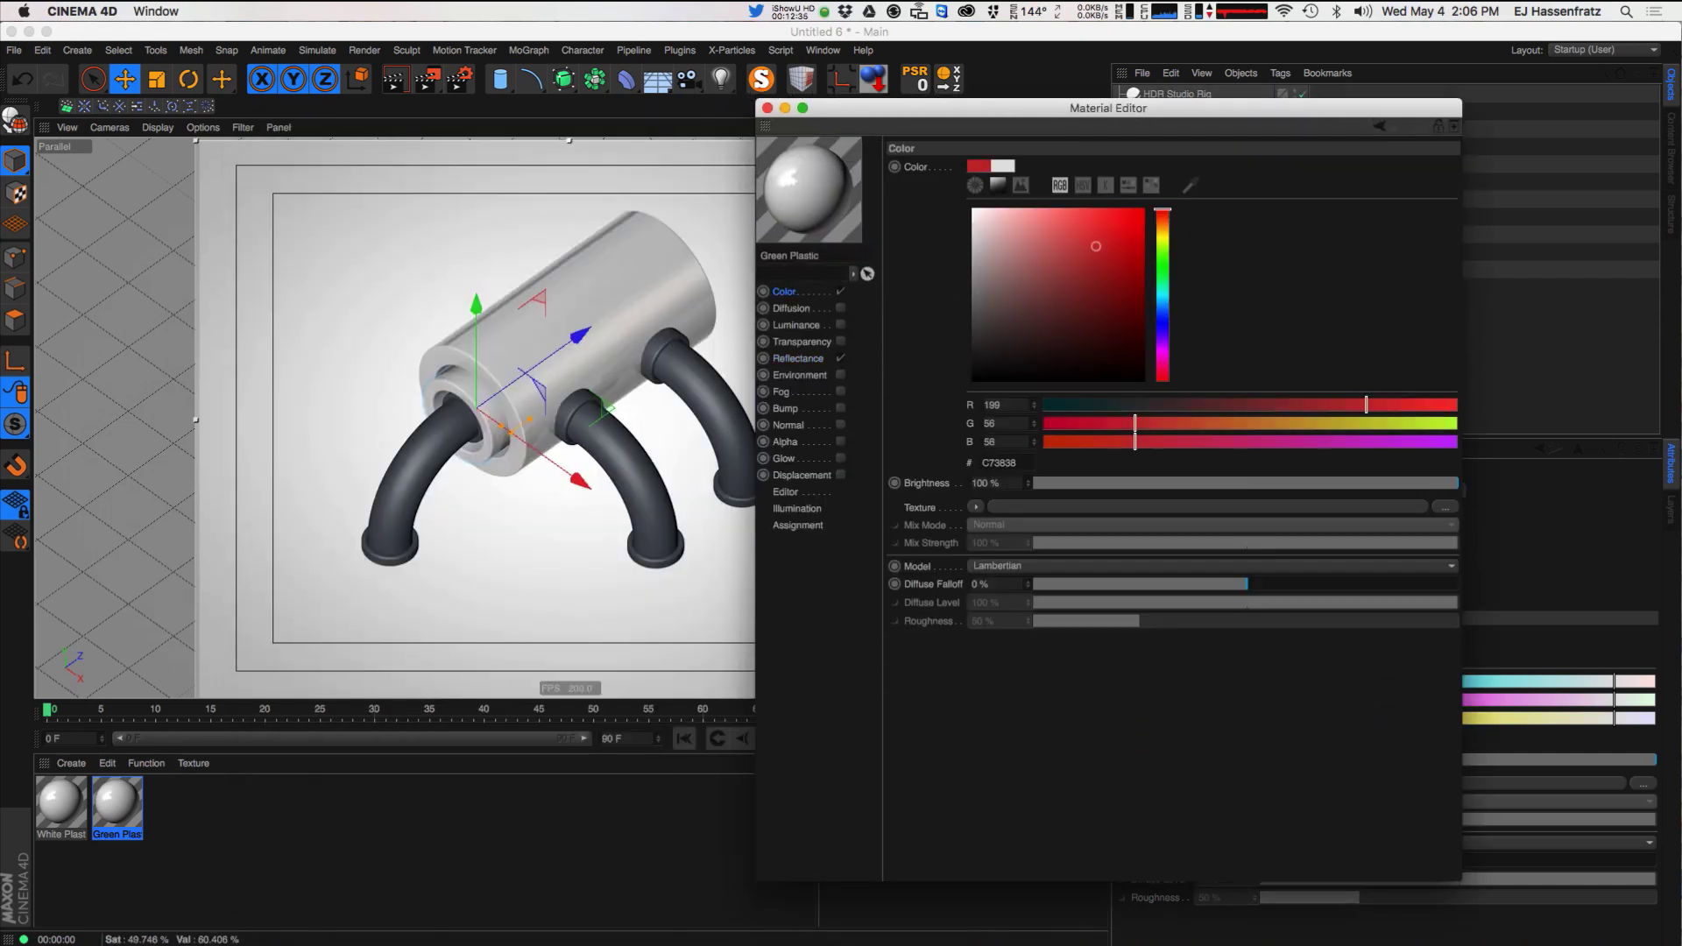
left_click_drag(1095, 246, 1107, 249)
left_click(1163, 267)
left_click(1130, 259)
left_click(1122, 250)
left_click(1165, 275)
left_click(1120, 240)
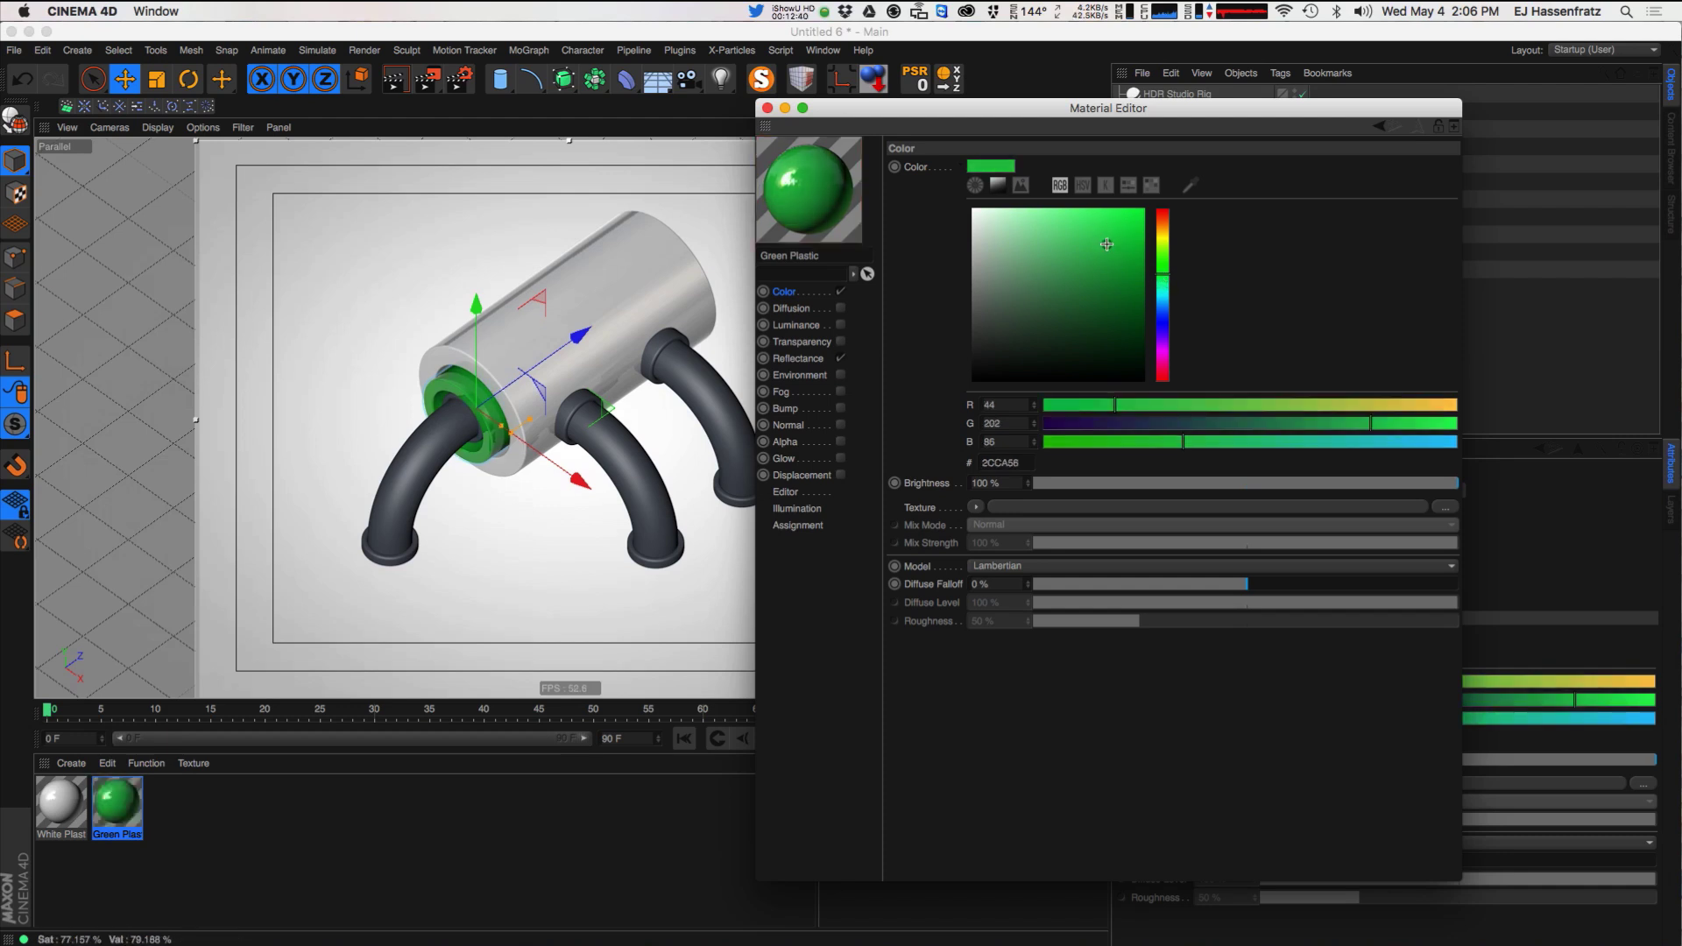
- Tint the layer color of Green Plastic's reflectance Layer 1 a light cyan and finish editing the material
left_click(797, 359)
double_click(935, 226)
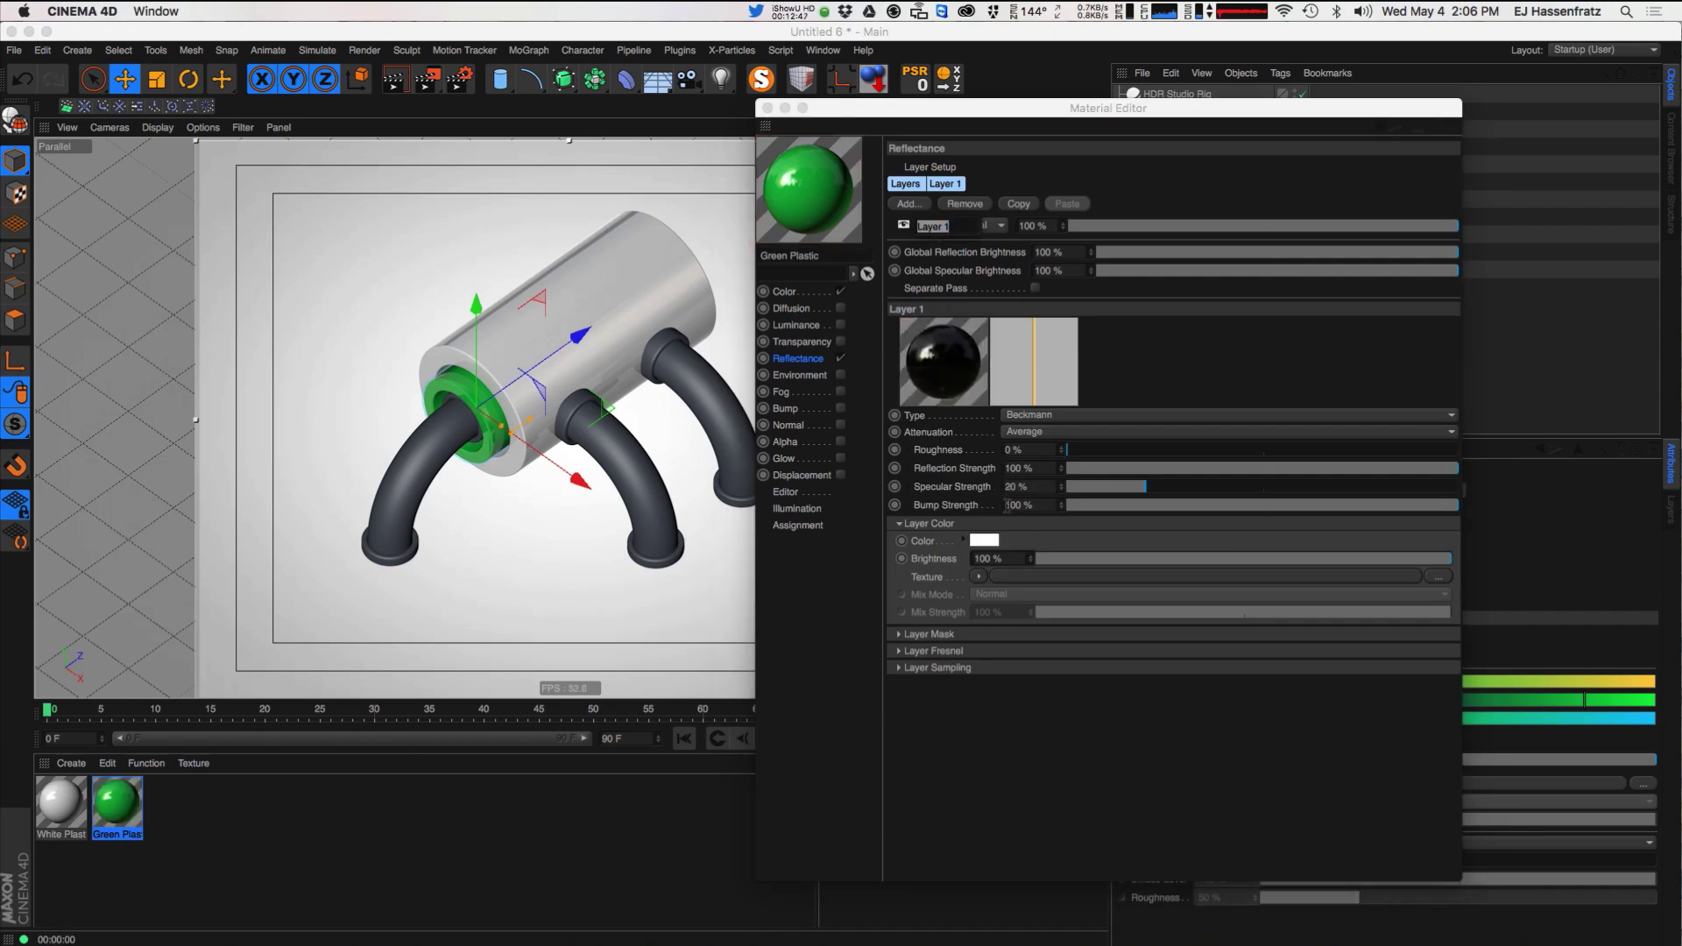
left_click(984, 539)
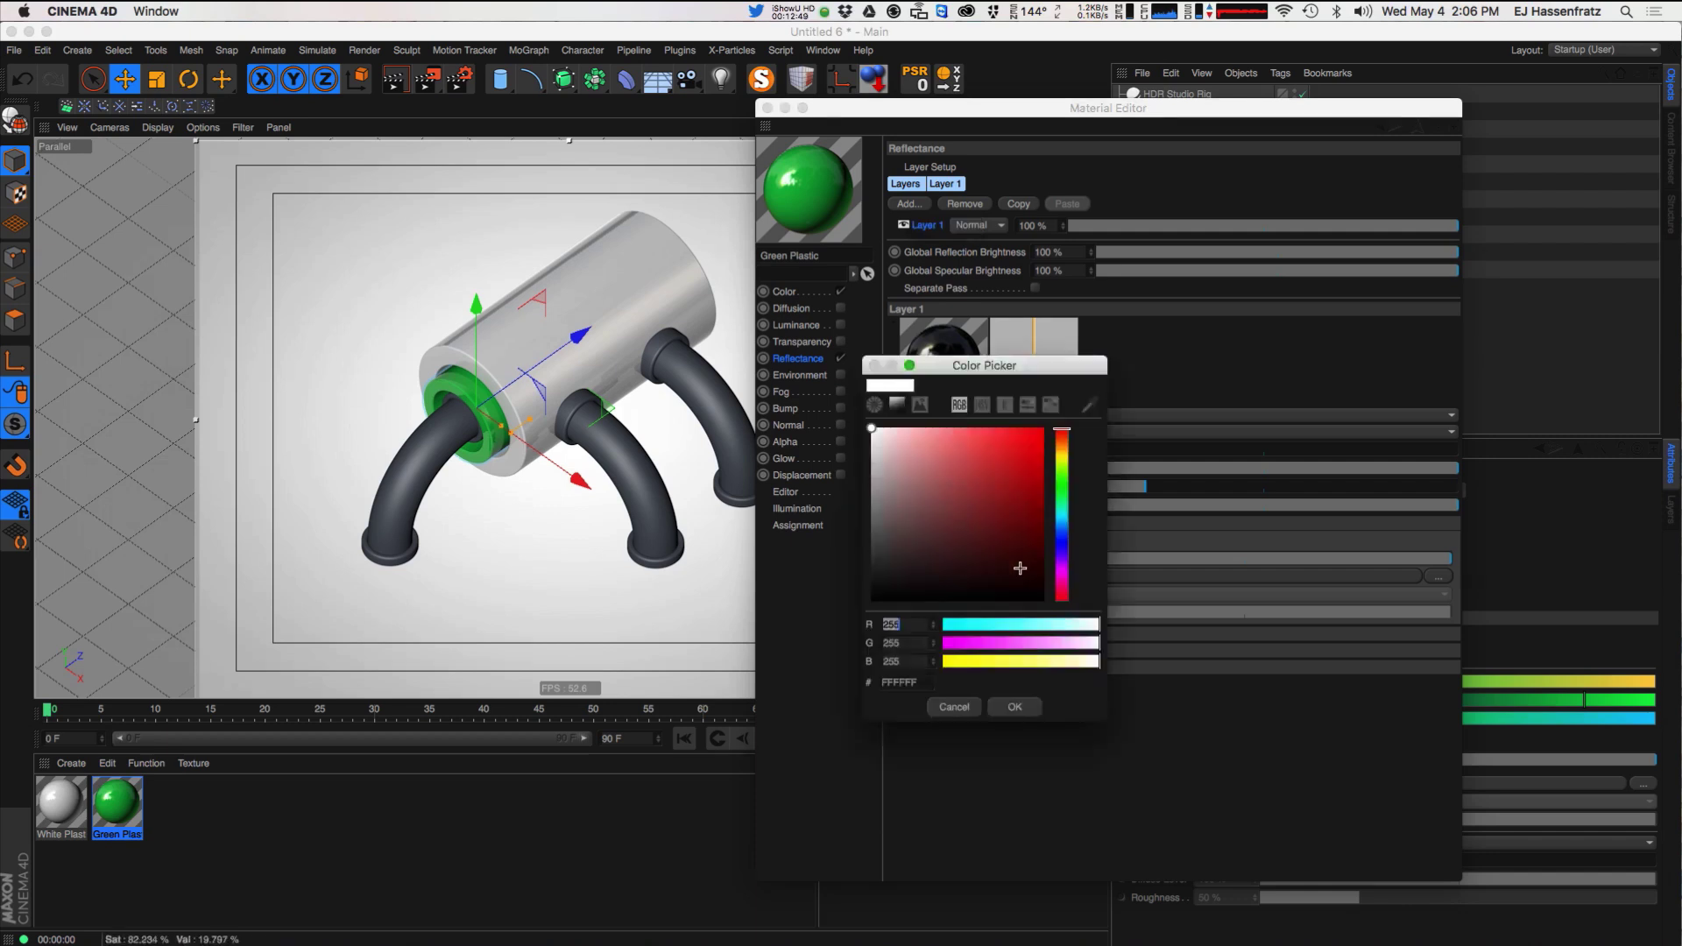
left_click_drag(968, 368, 1019, 367)
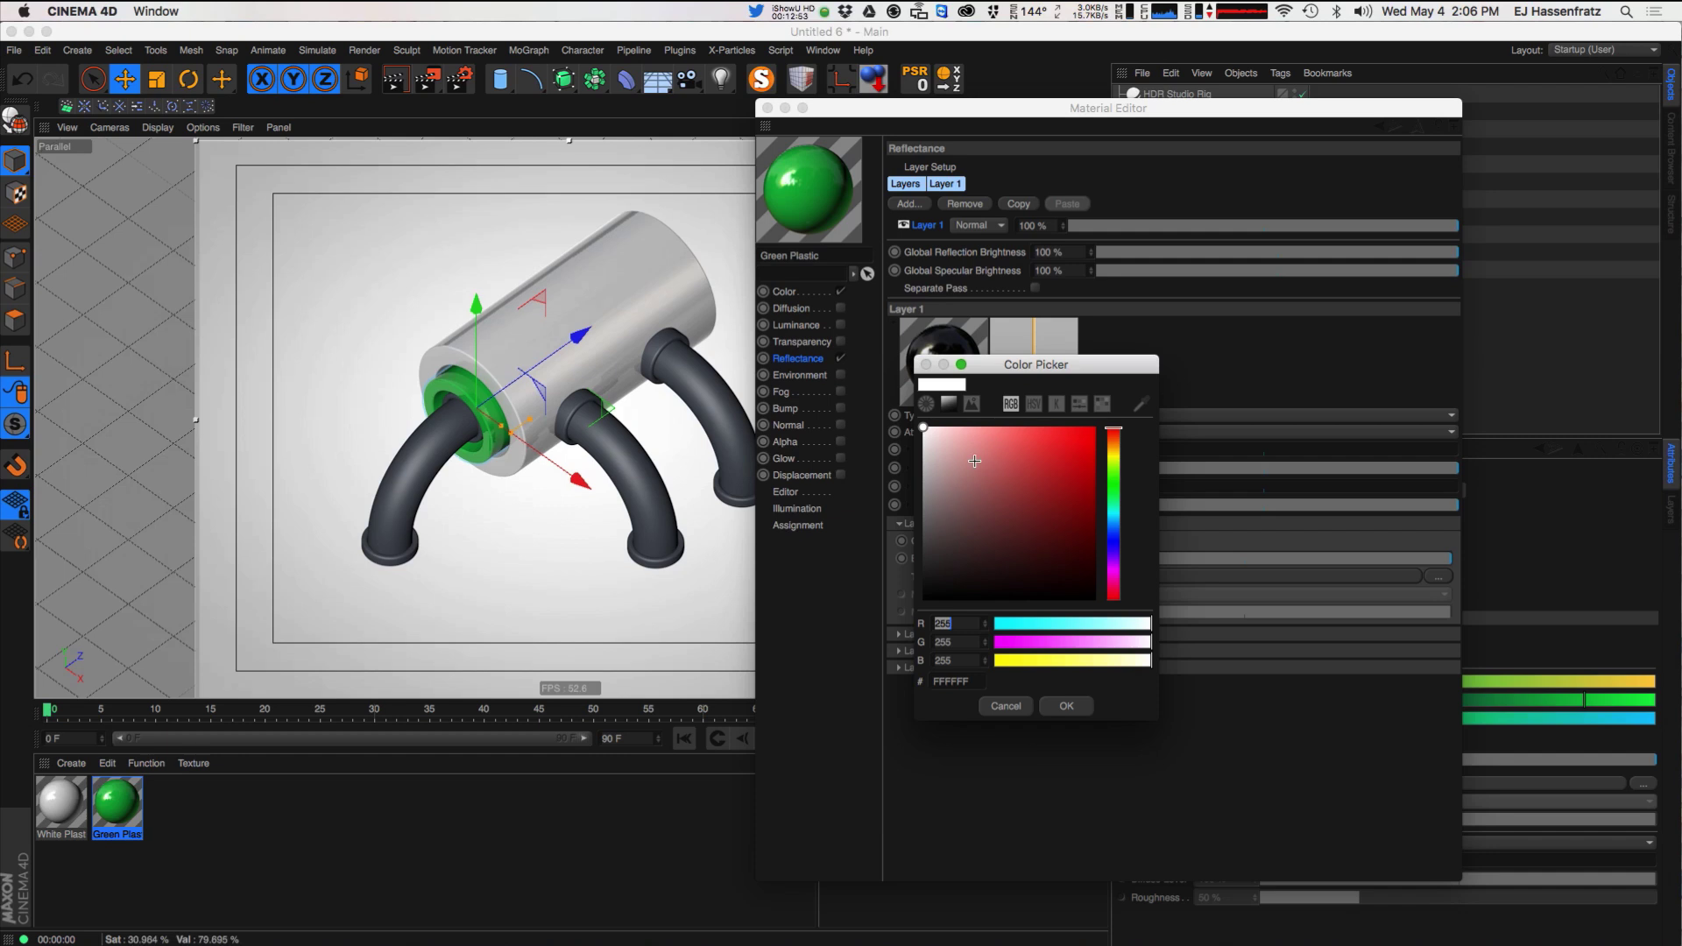
left_click(946, 448)
left_click(957, 436)
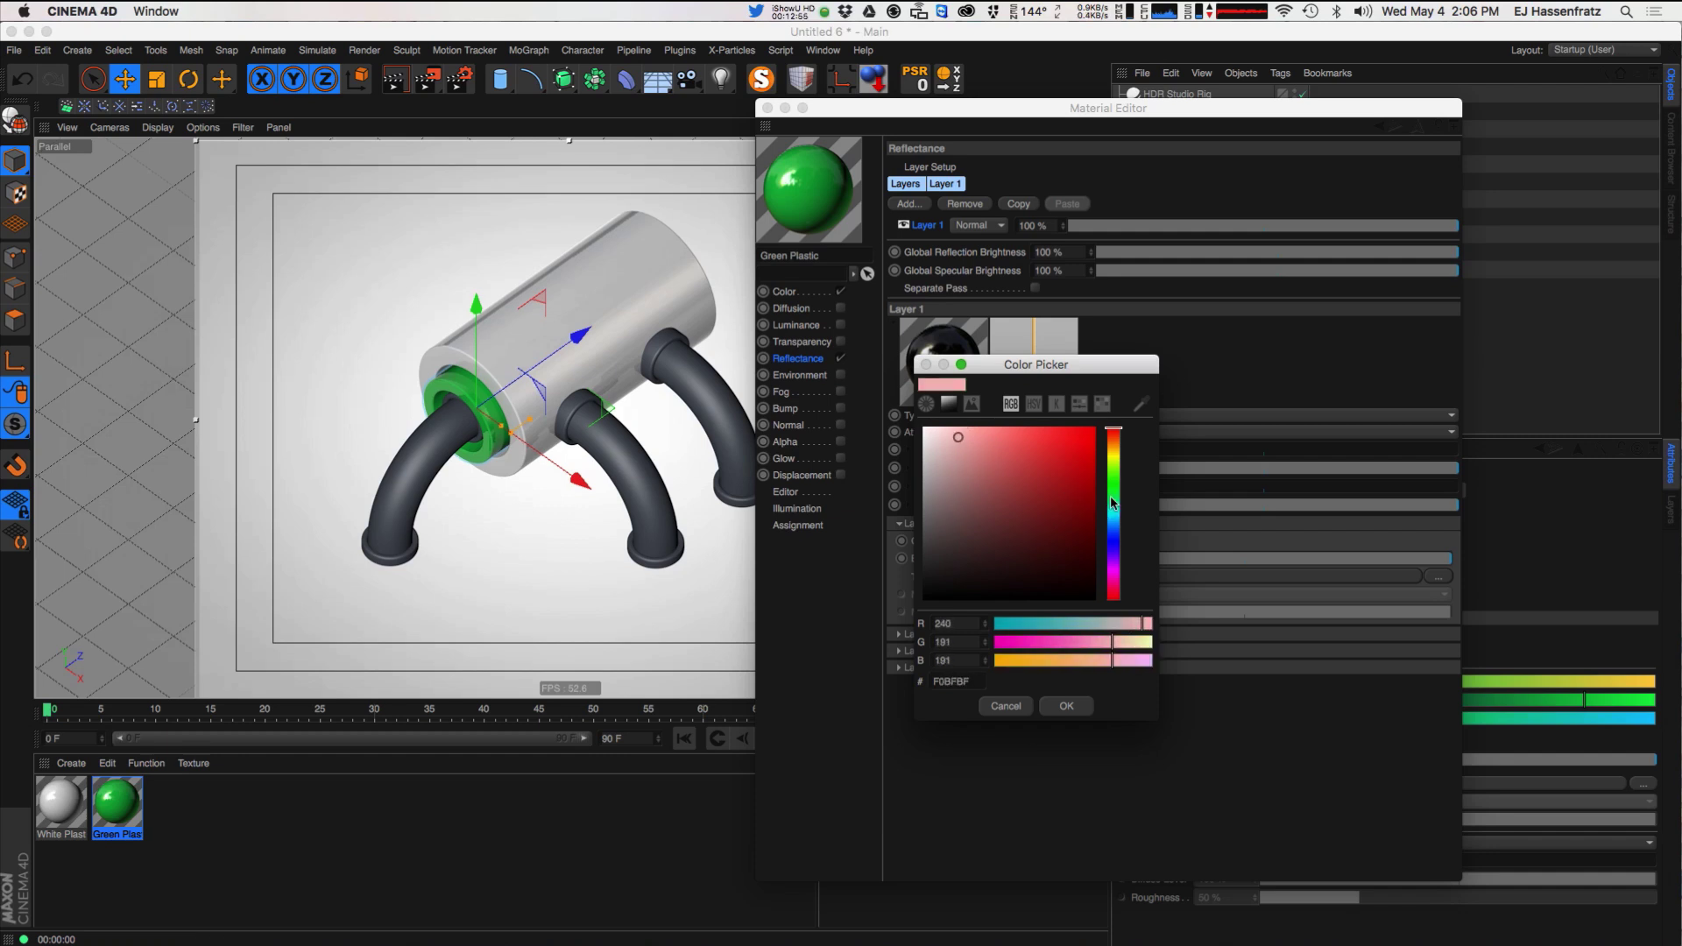
left_click_drag(1114, 465, 1110, 510)
left_click_drag(964, 433, 971, 430)
left_click(1064, 705)
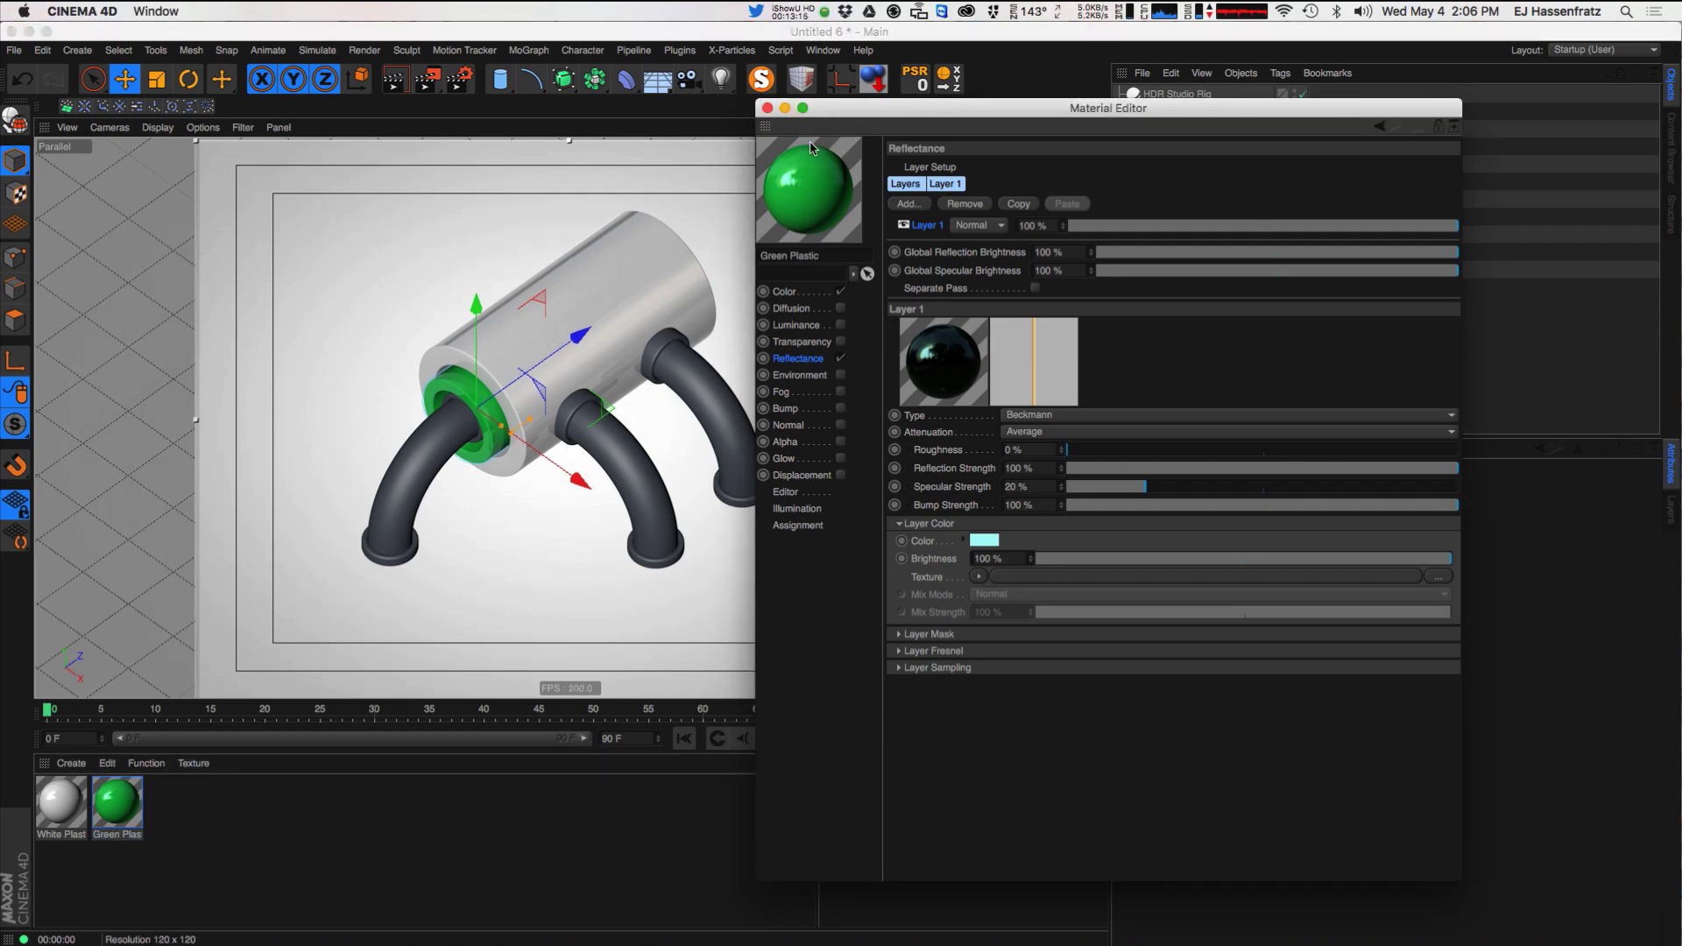
left_click(766, 107)
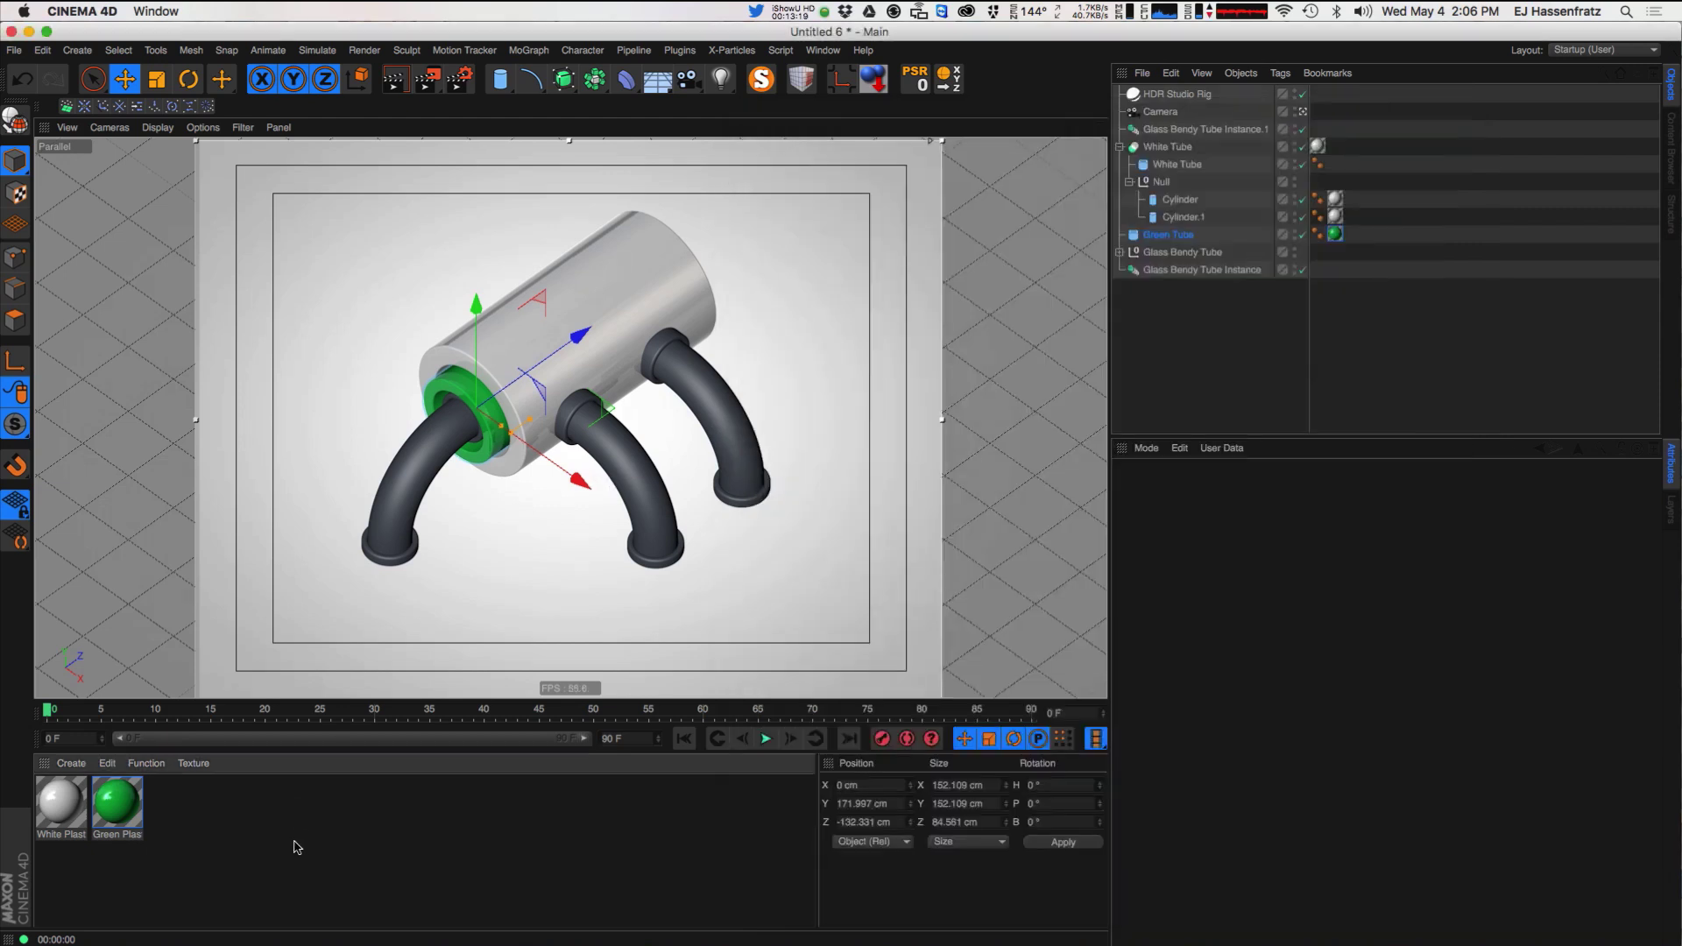
left_click(1009, 512)
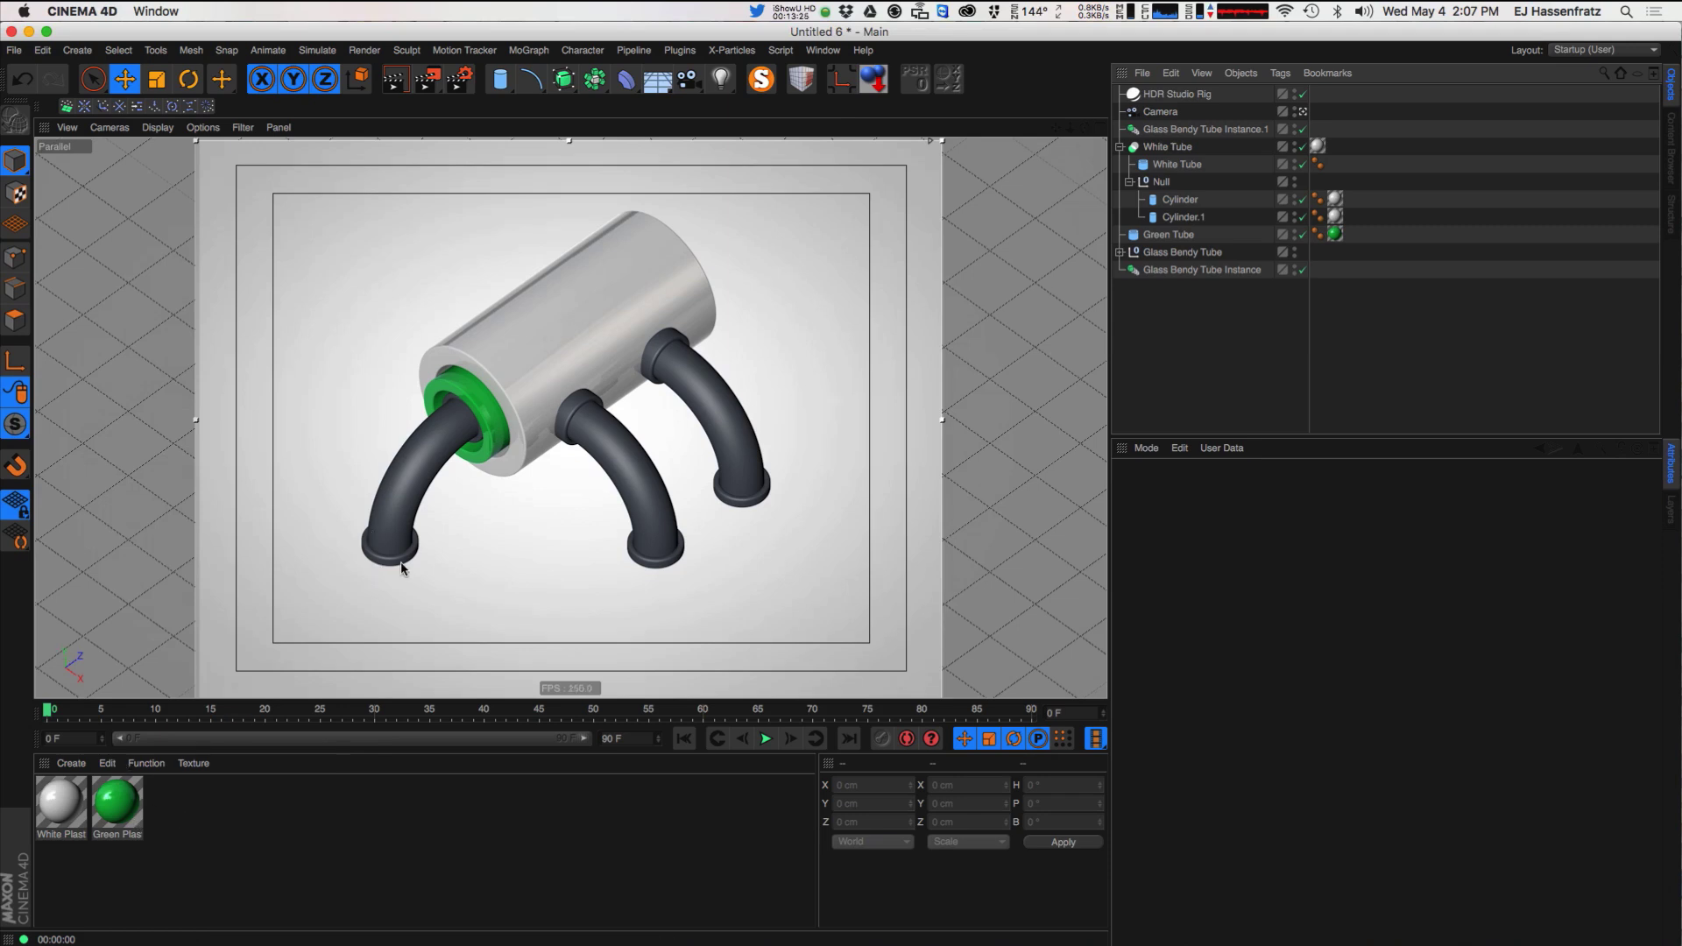
left_click_drag(116, 801, 180, 804, "ctrl")
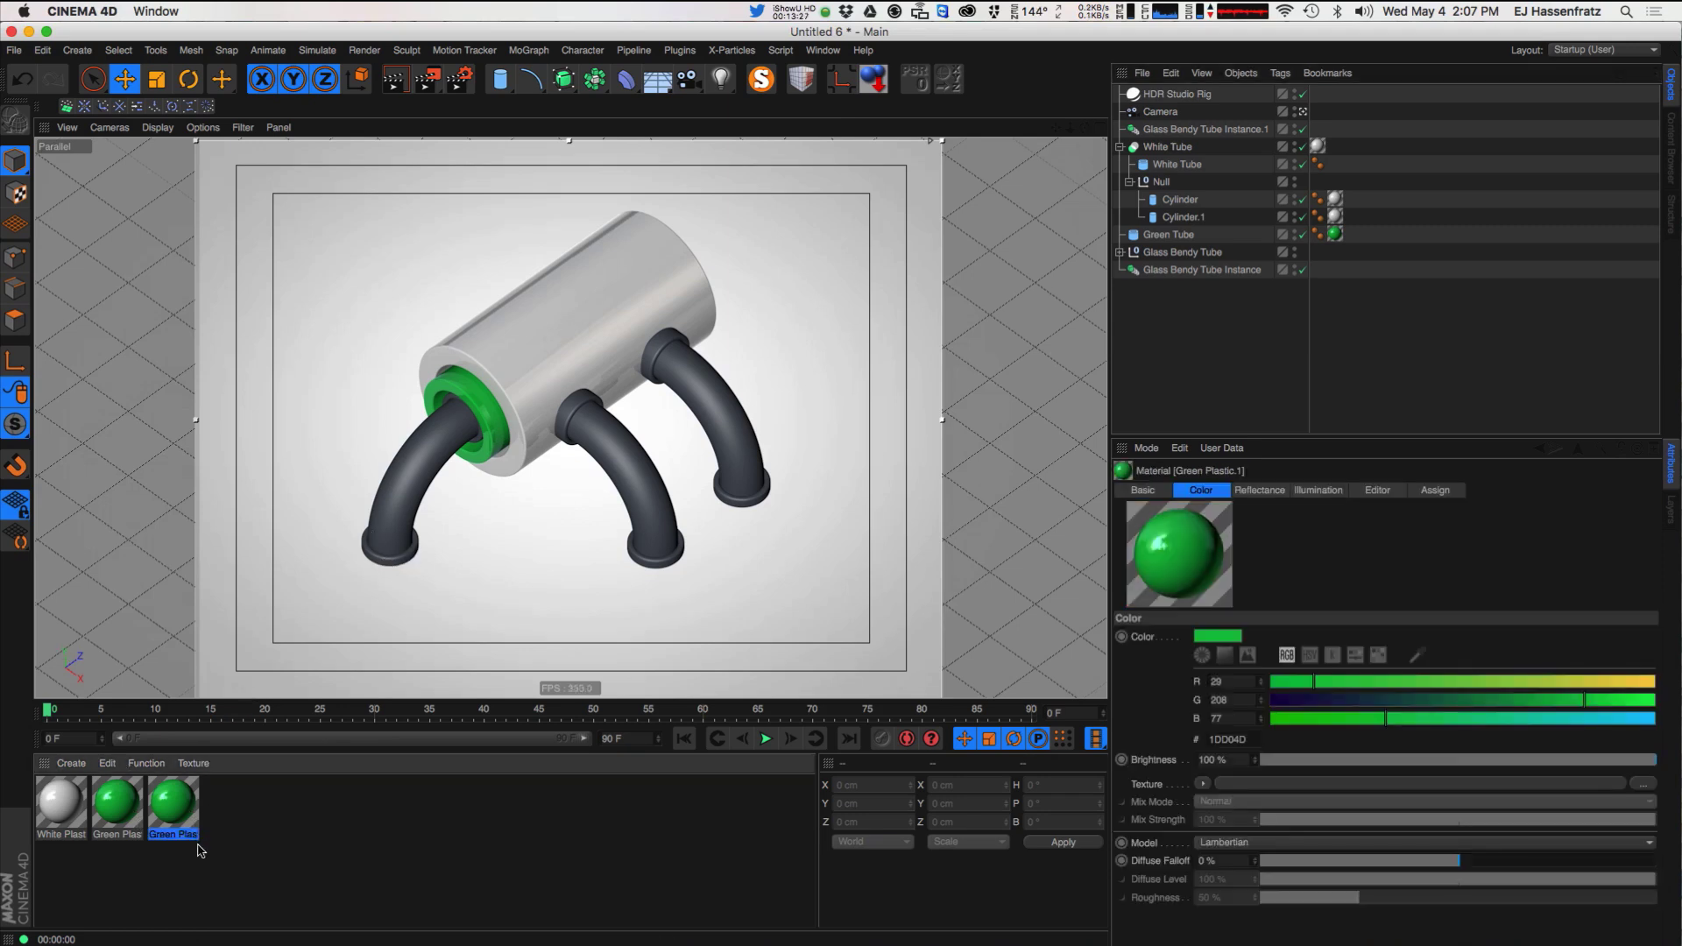
left_click(200, 835)
key("Delete")
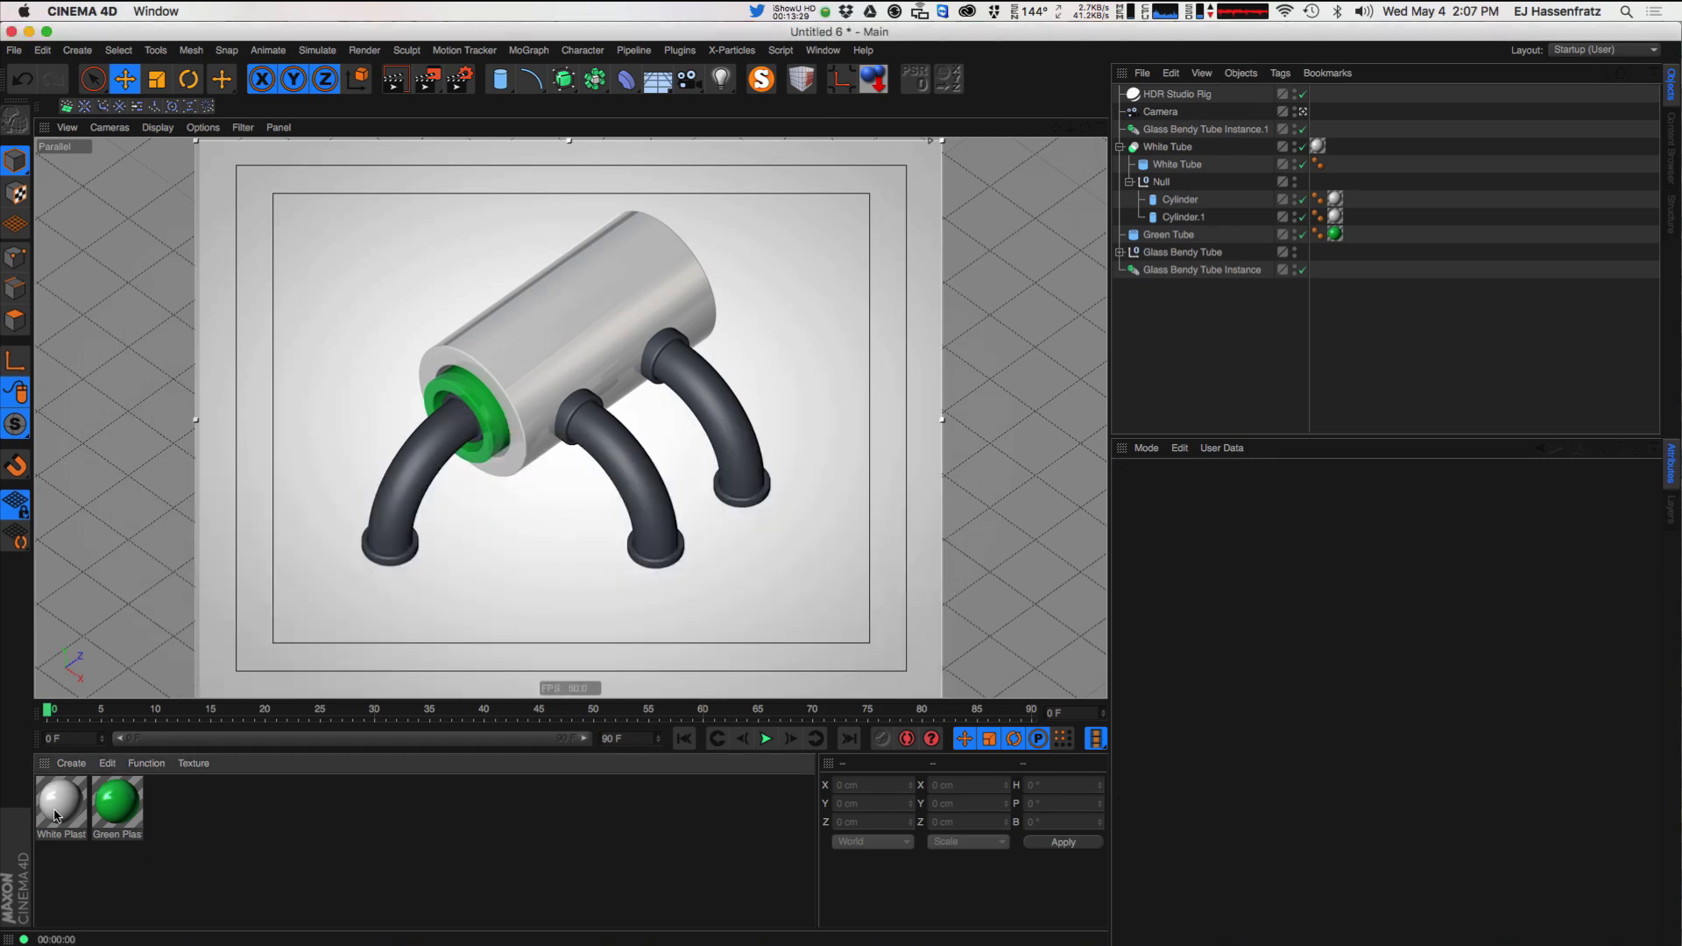
- Duplicate the White Plastic material and change White to Grey in the copy's name
left_click_drag(69, 815, 202, 832, "ctrl")
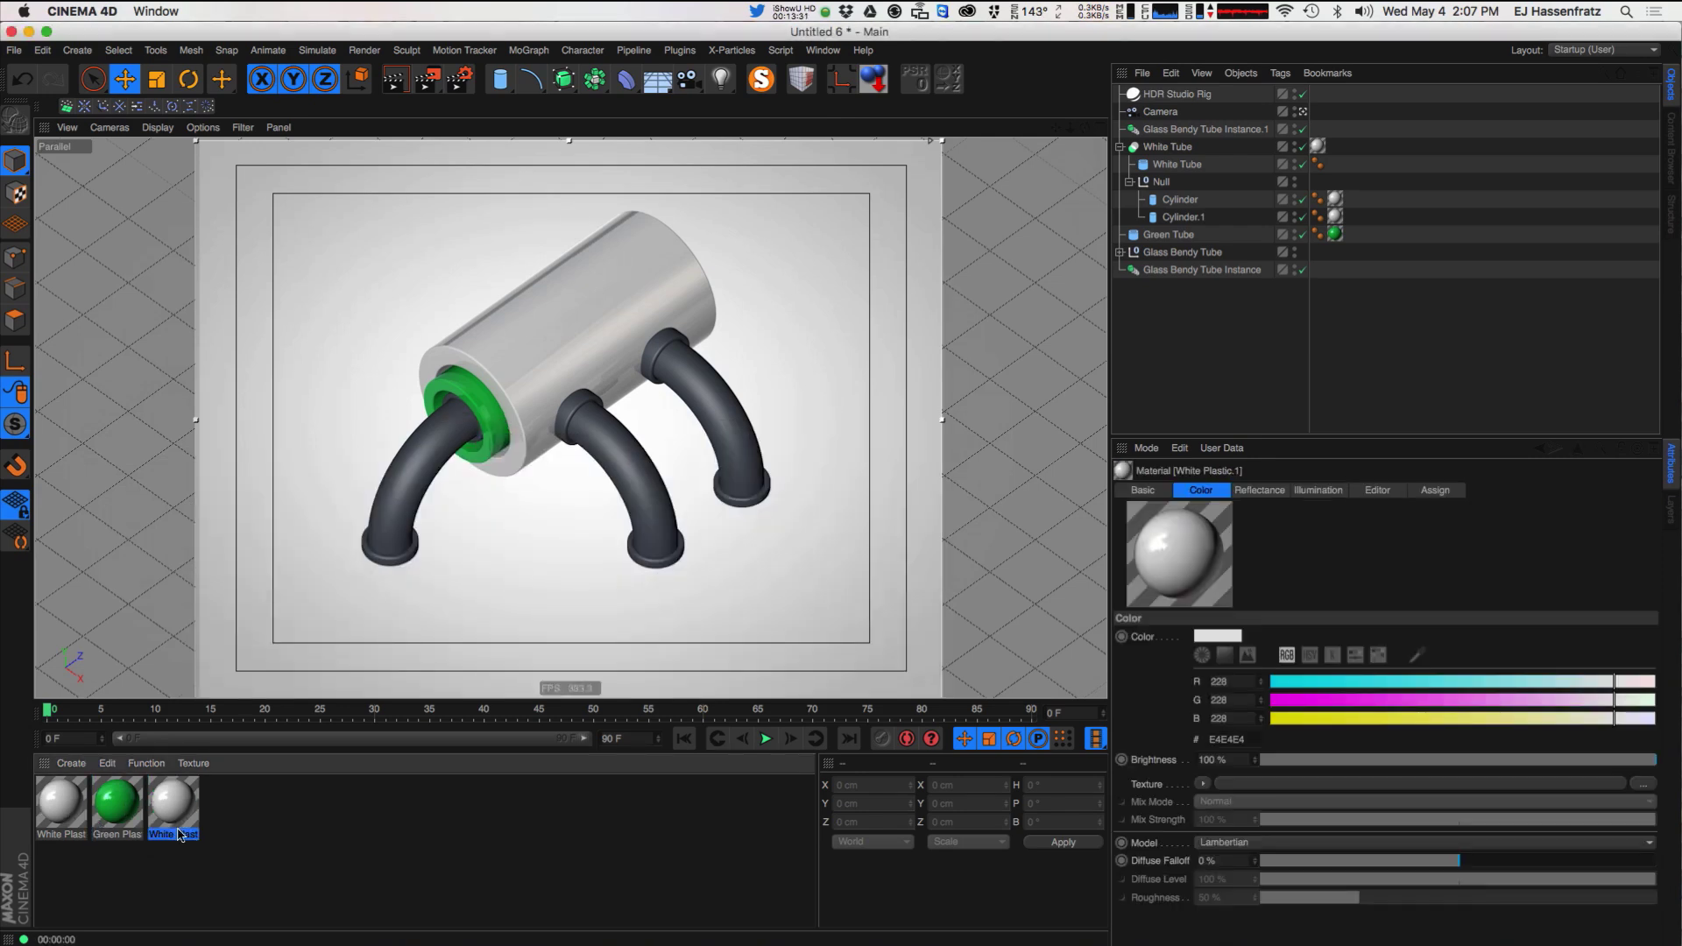
double_click(179, 831)
double_click(280, 271)
type("Grey")
key("Return")
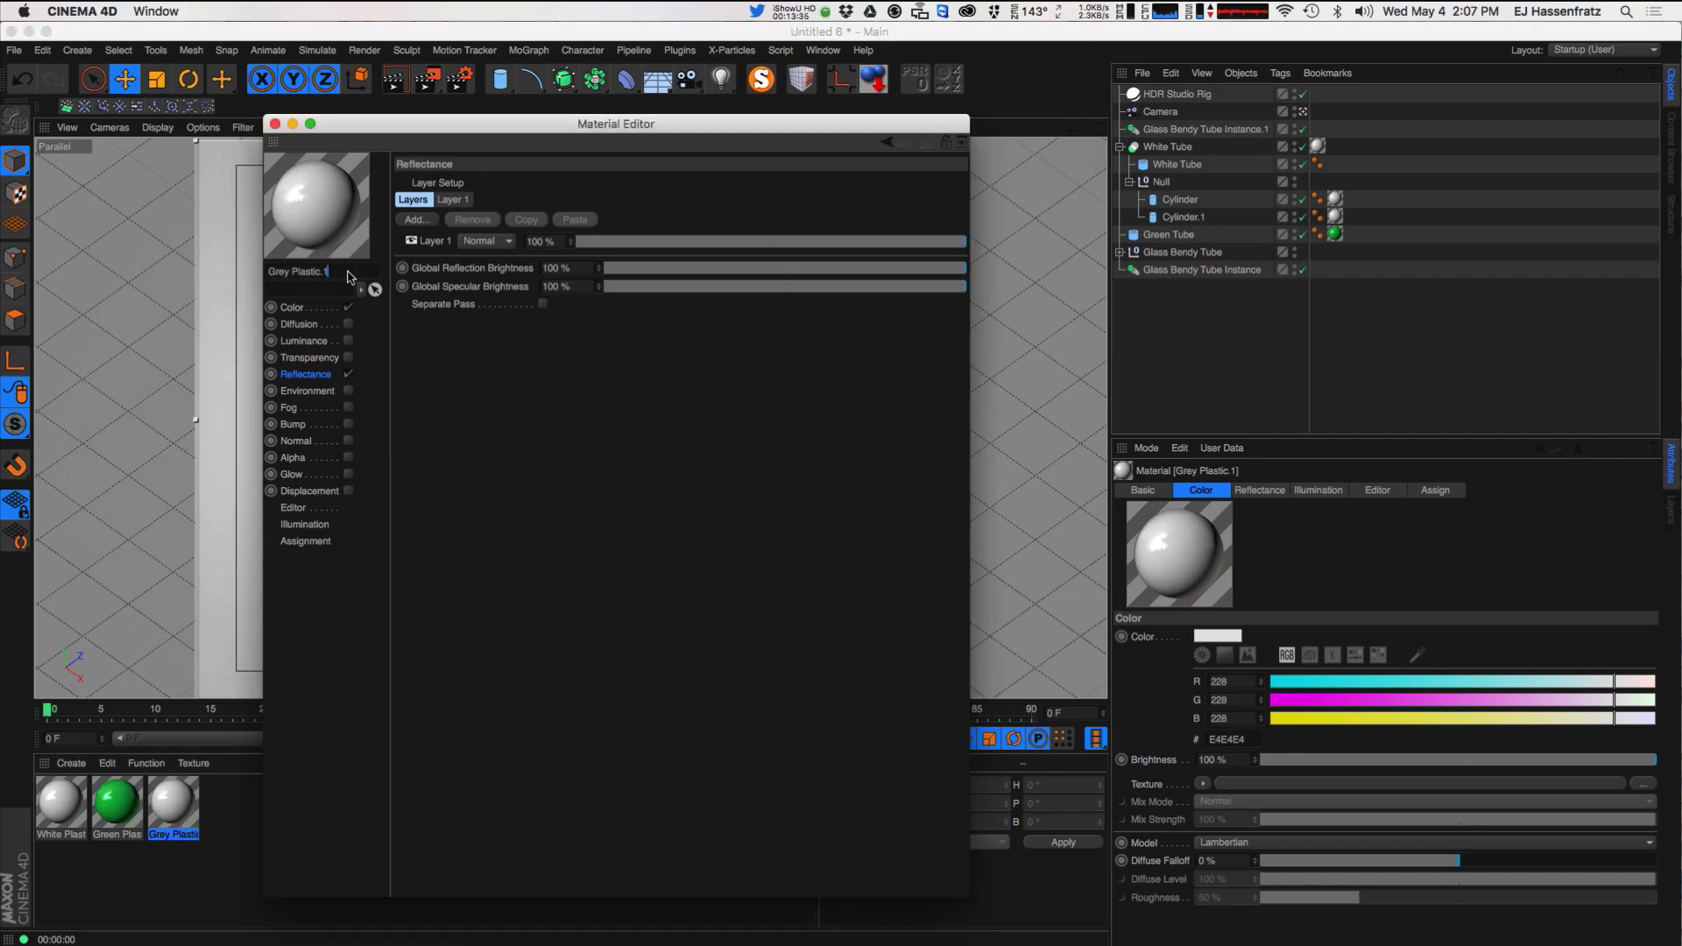
- Finish renaming the duplicated material Grey Plastic and set its color to a dark grey of RGB 108, 108, 108
key("BackSpace")
key("BackSpace")
left_click(302, 310)
left_click_drag(480, 238, 435, 326)
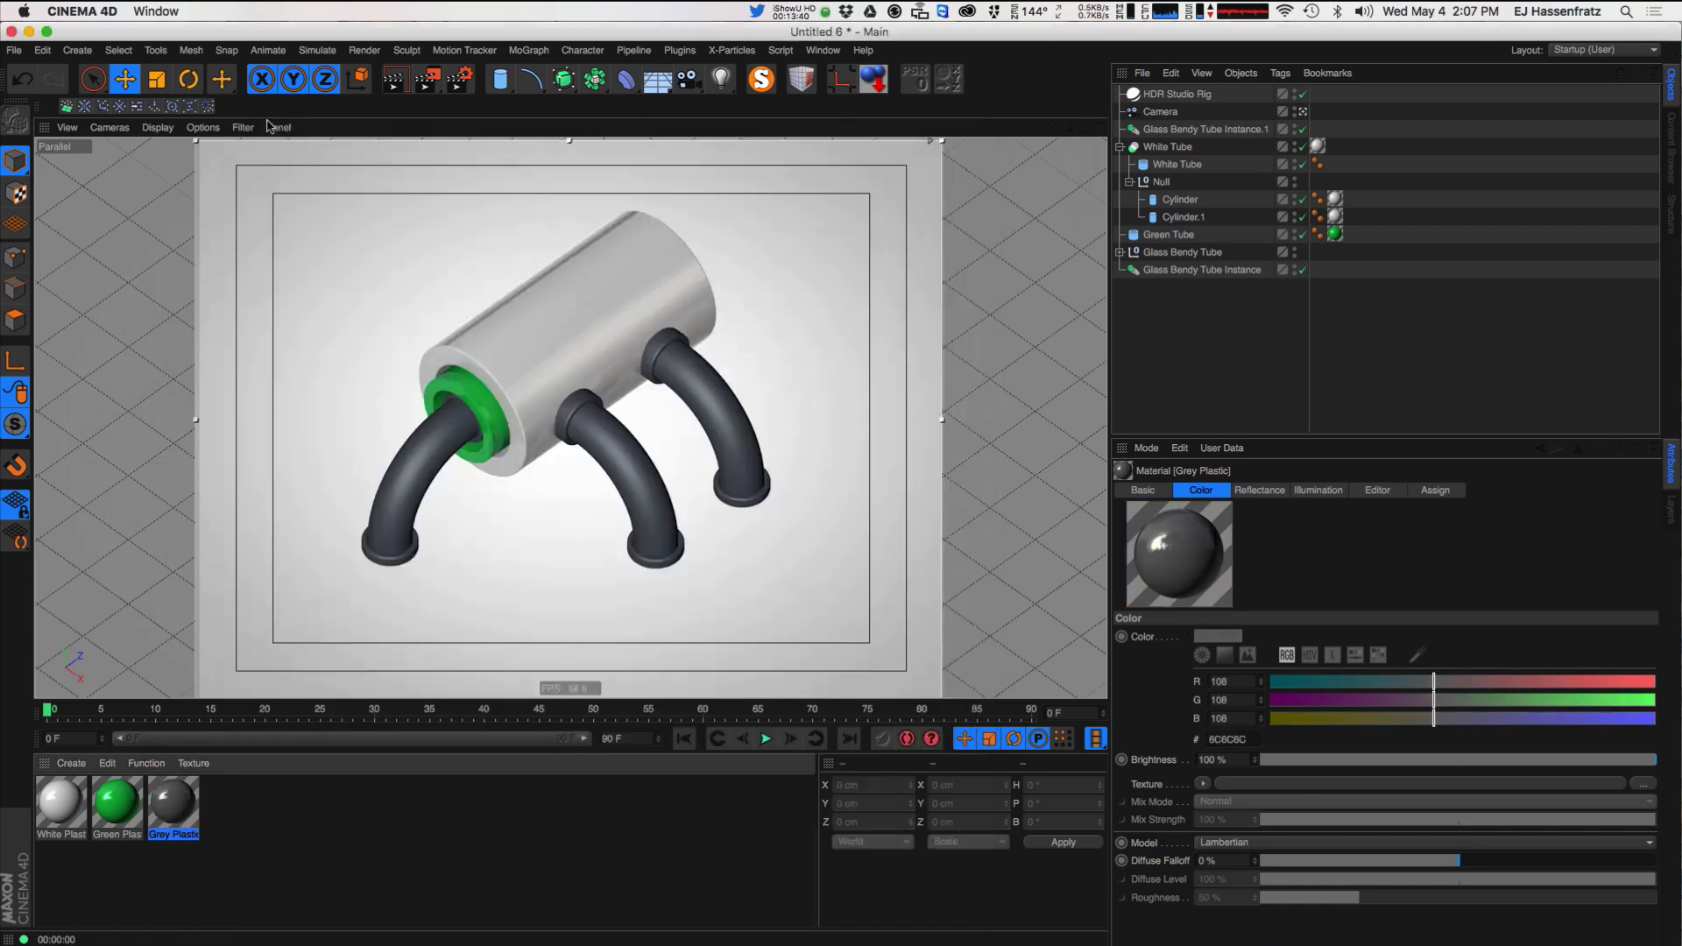
left_click(274, 124)
- Apply Grey Plastic to Tube.2 and Tube.3, the end rings inside the Glass Bendy Tube group
left_click(1119, 146)
left_click(1119, 181)
left_click_drag(183, 811, 1166, 235)
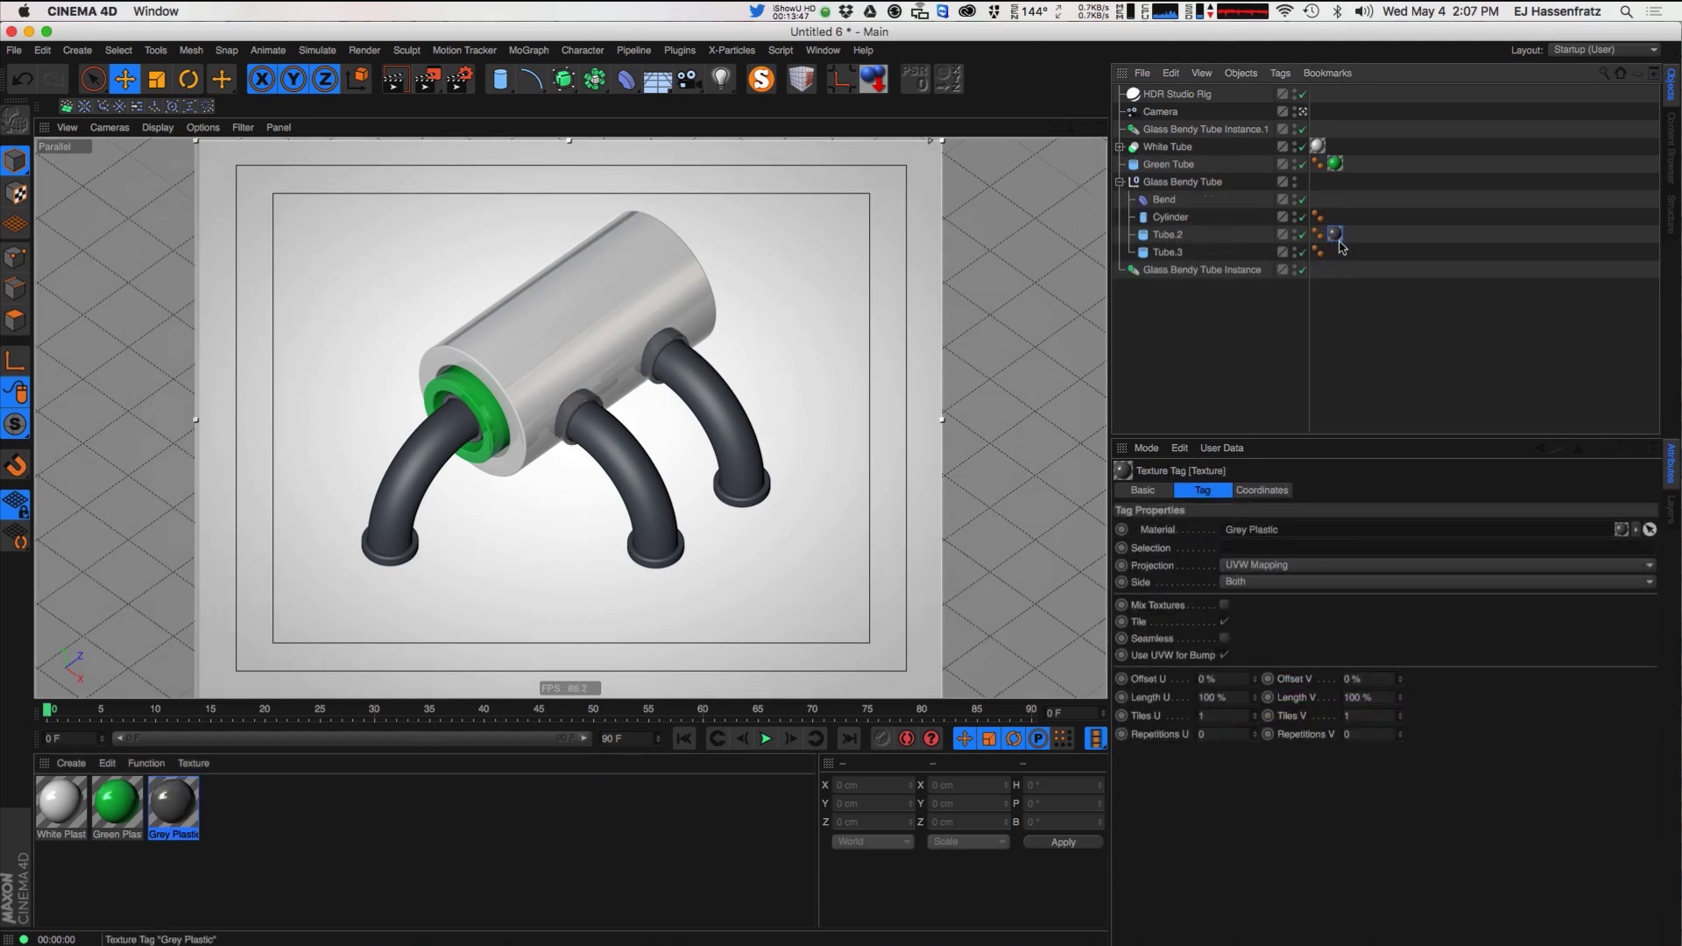
left_click_drag(1336, 236, 1336, 252, "ctrl")
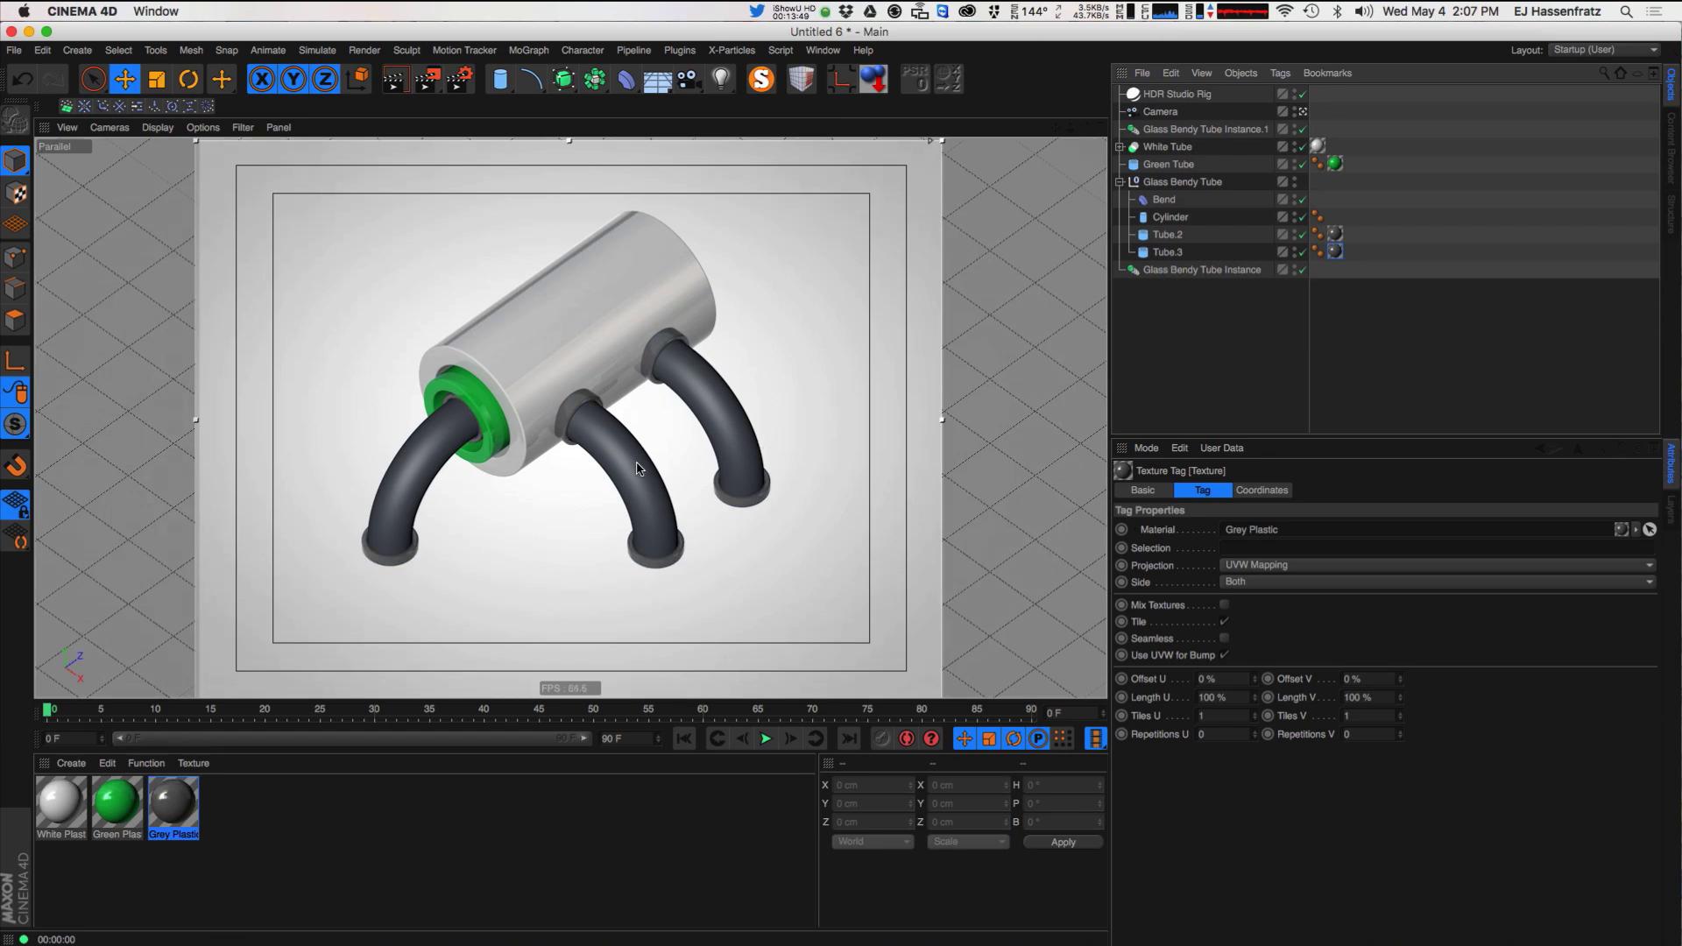
left_click(1172, 219)
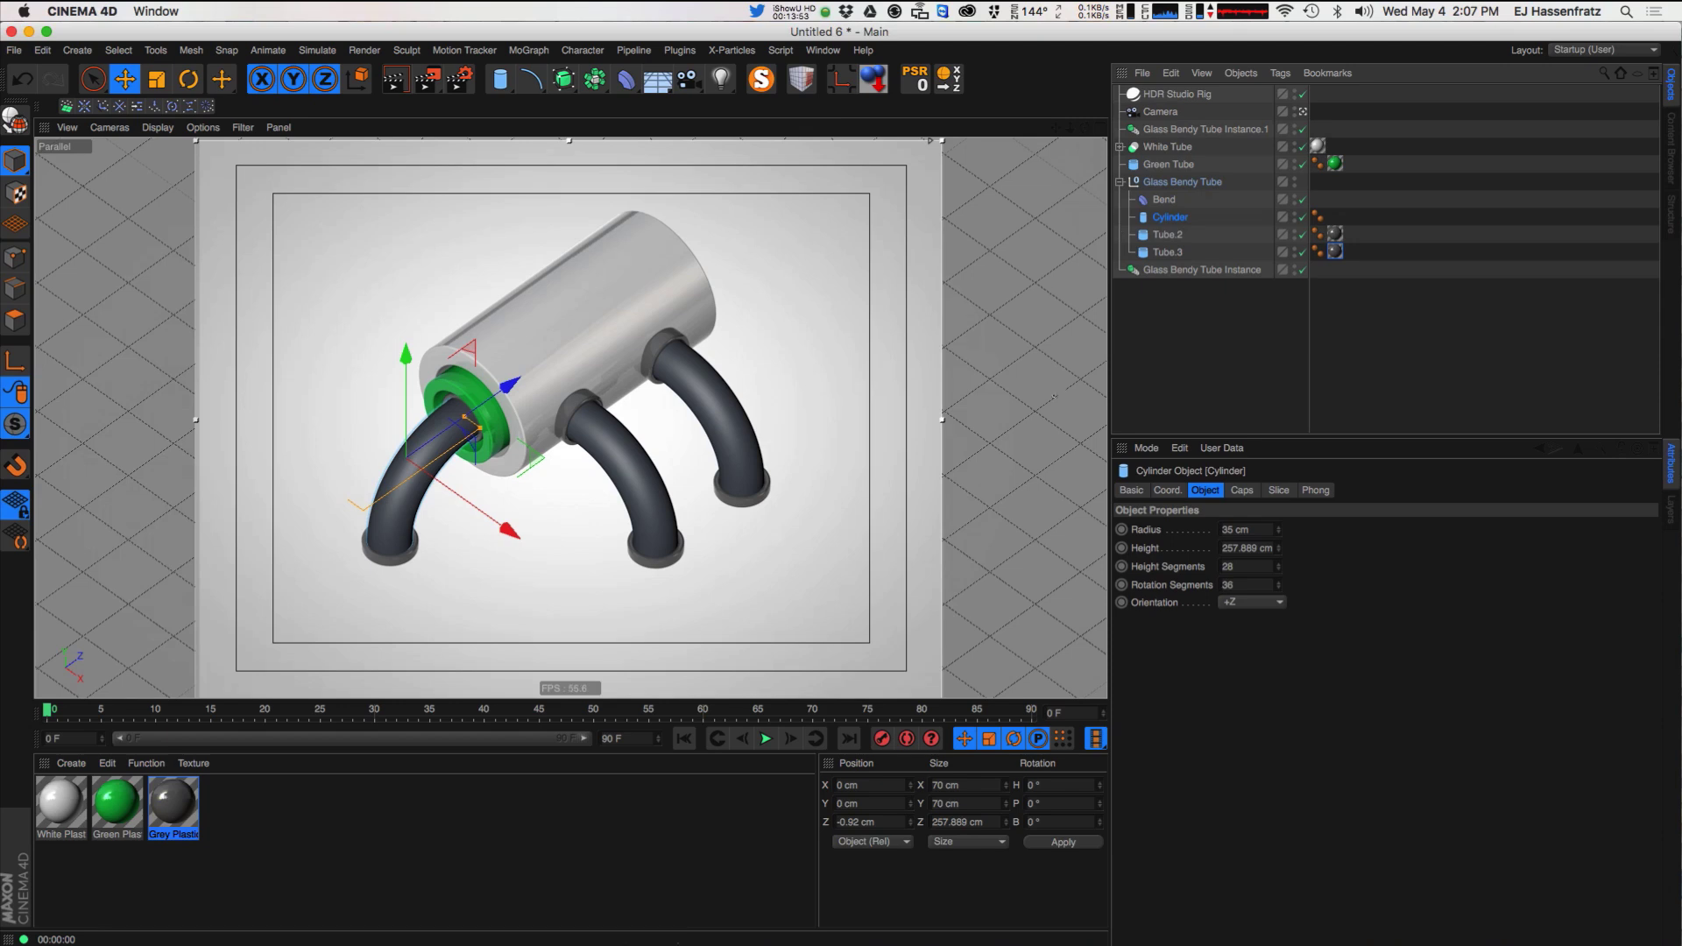
left_click(1200, 354)
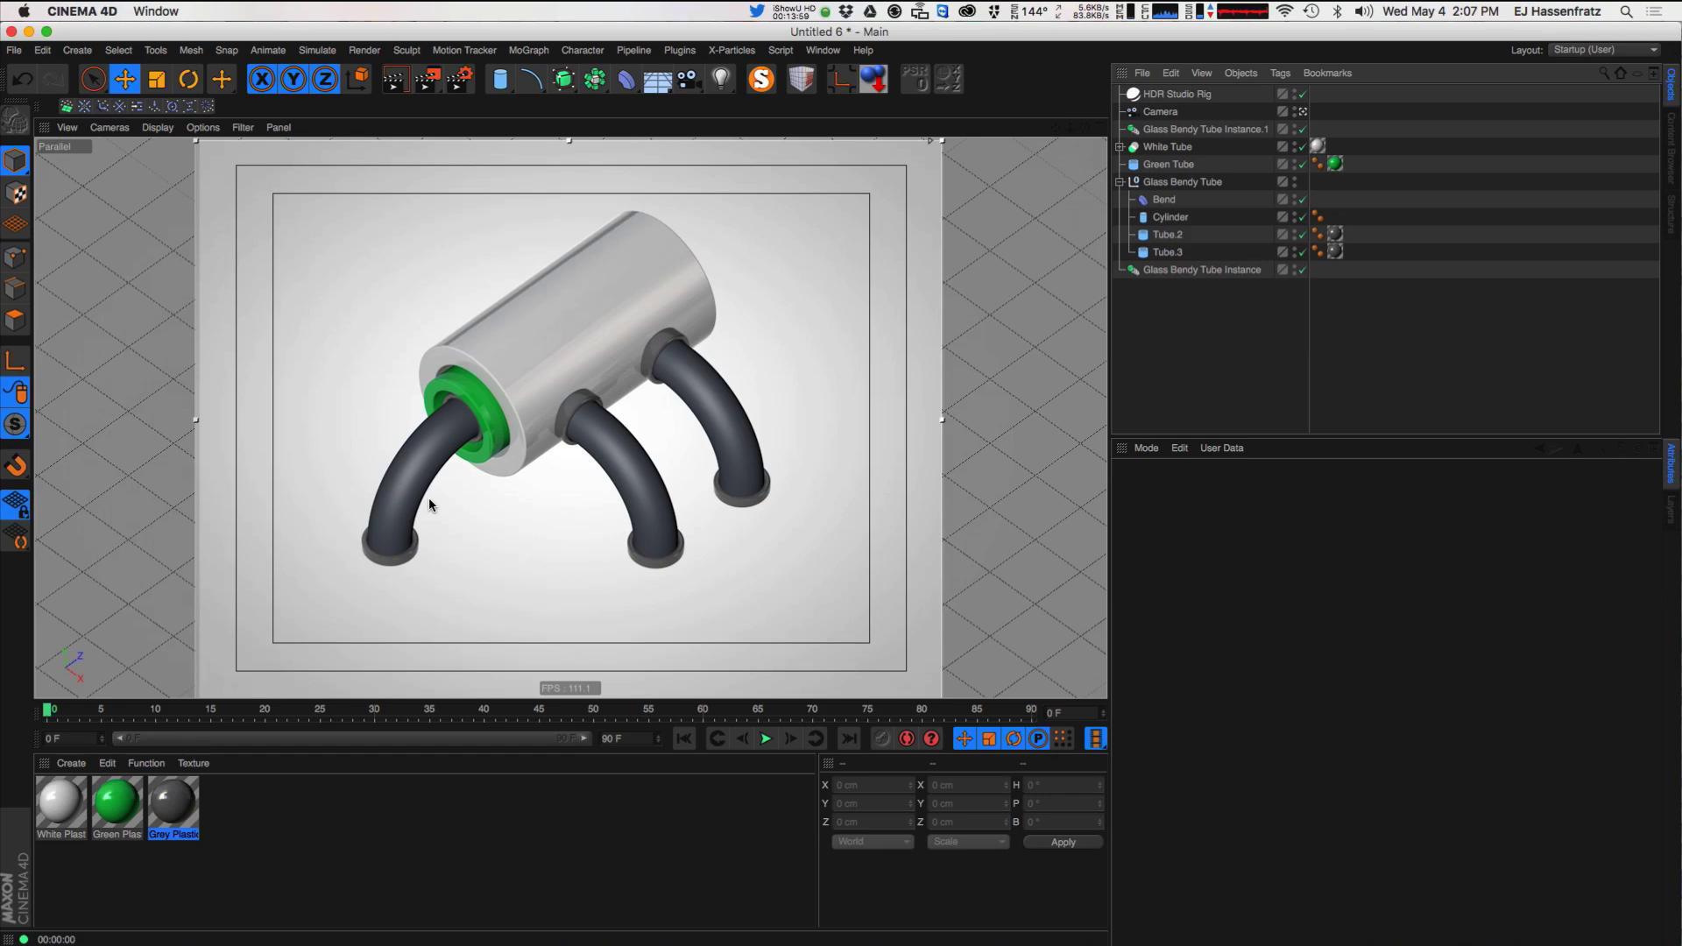
- Create a new material, open it for editing, and check the transparent tubes in the Behance reference in Chrome
double_click(244, 801)
left_click_drag(82, 822, 245, 816)
double_click(233, 828)
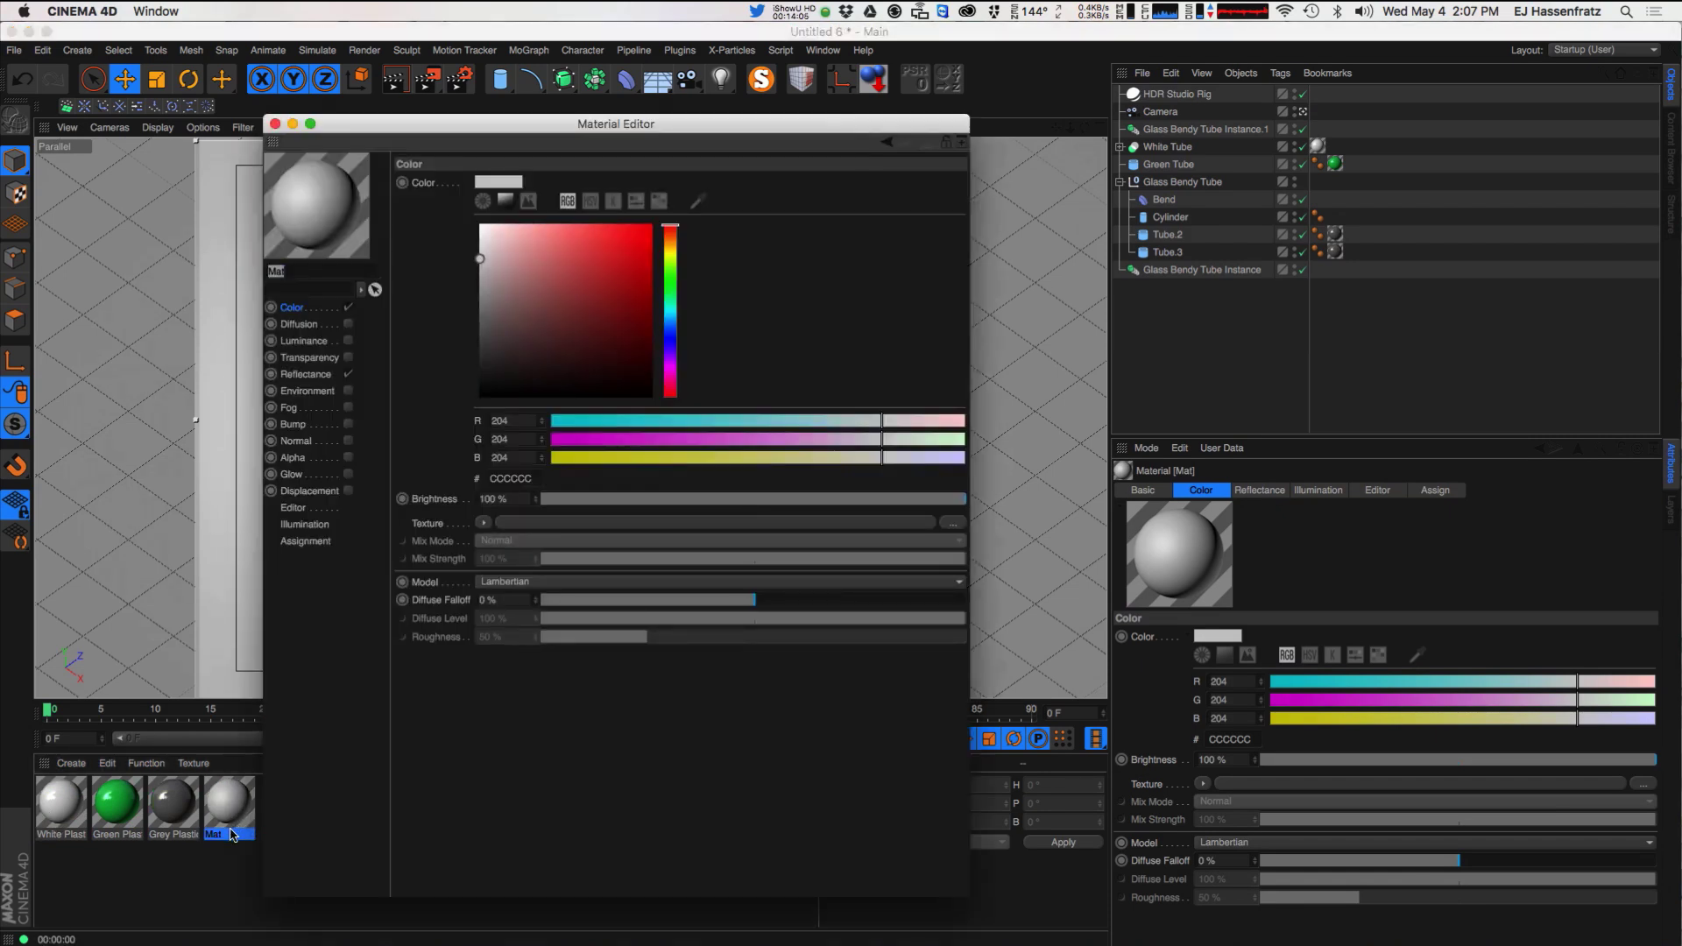
key("super+Tab")
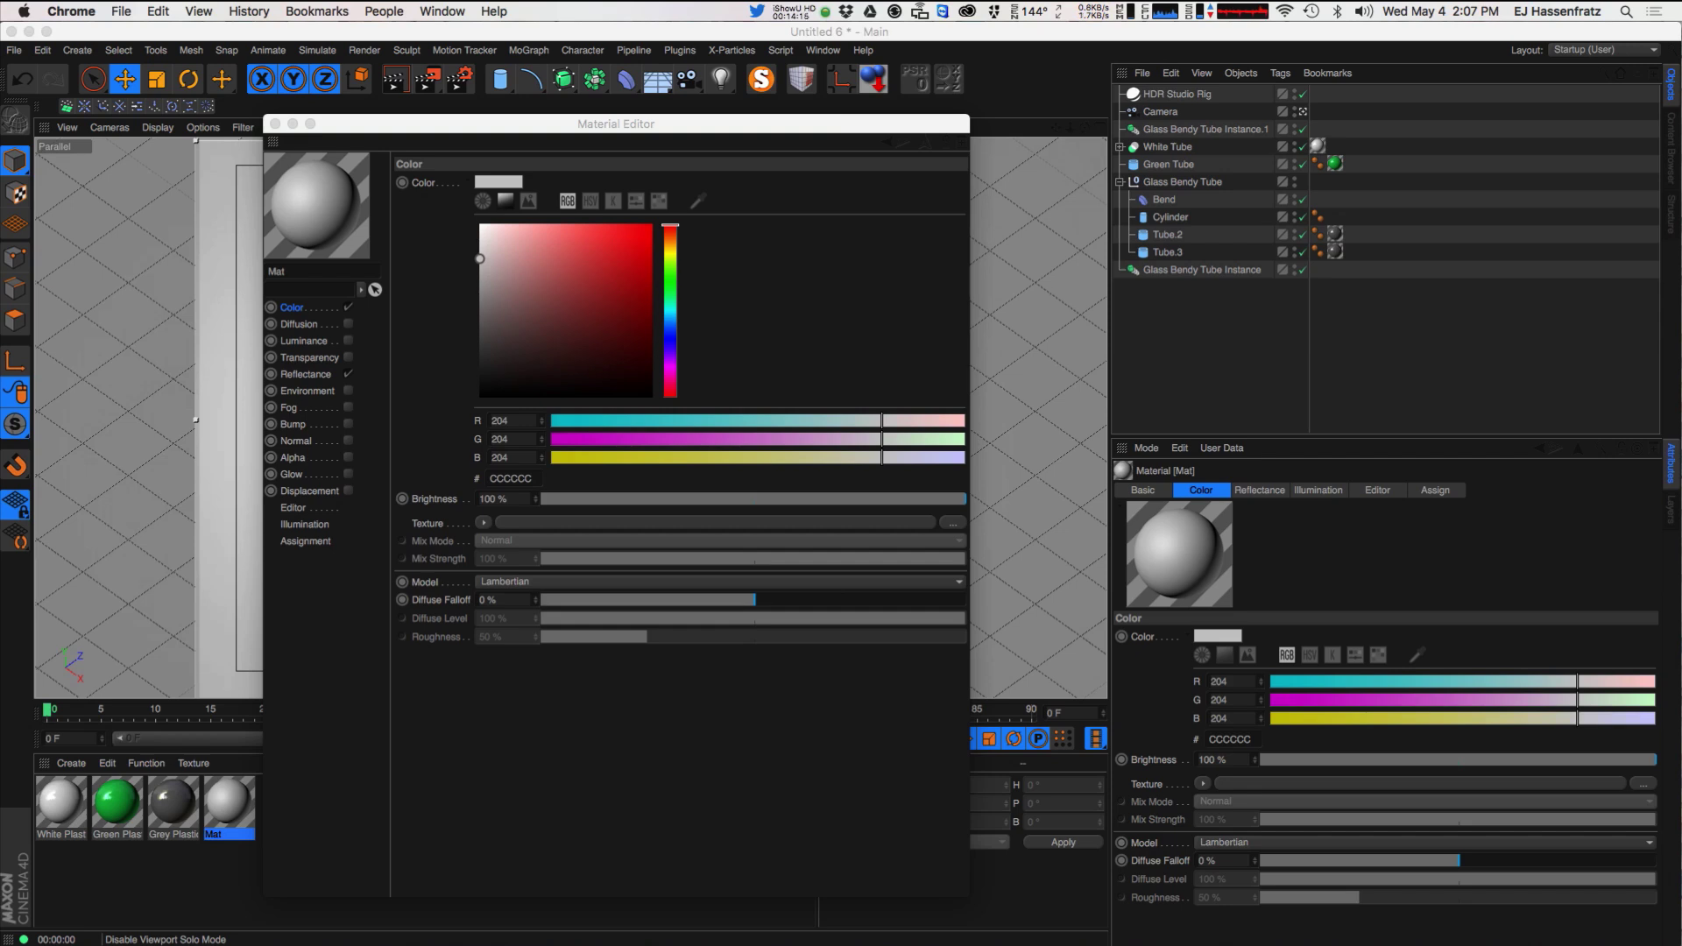
left_click_drag(0, 150, 1017, 111)
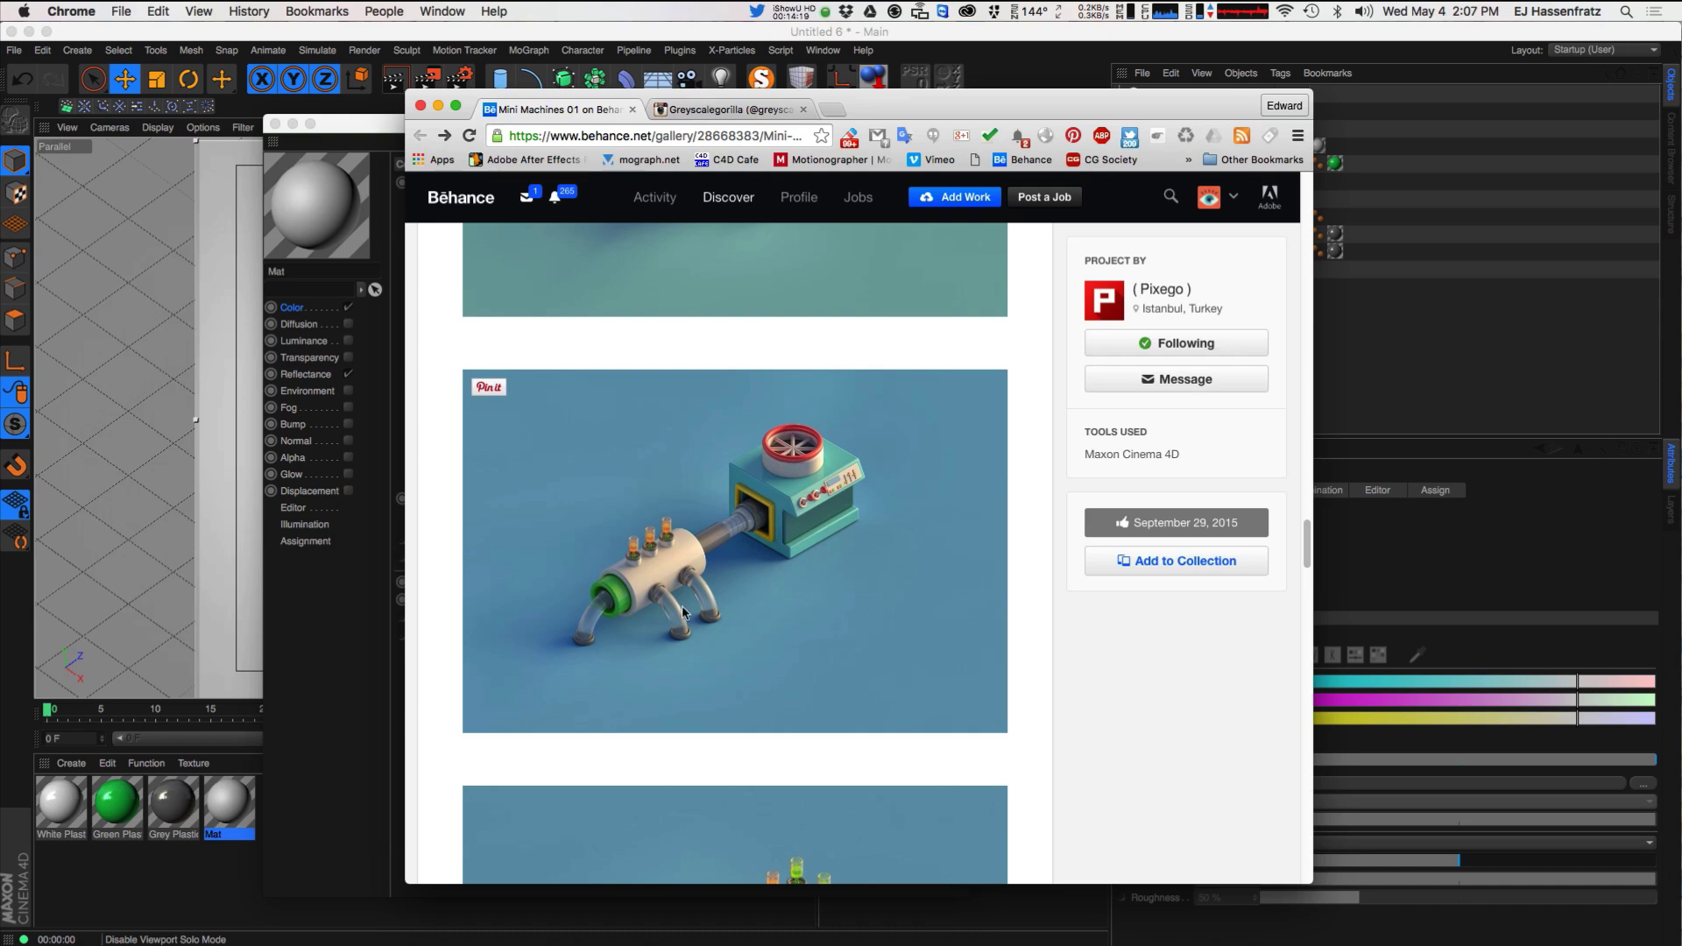
scroll(718, 618, "down", 5)
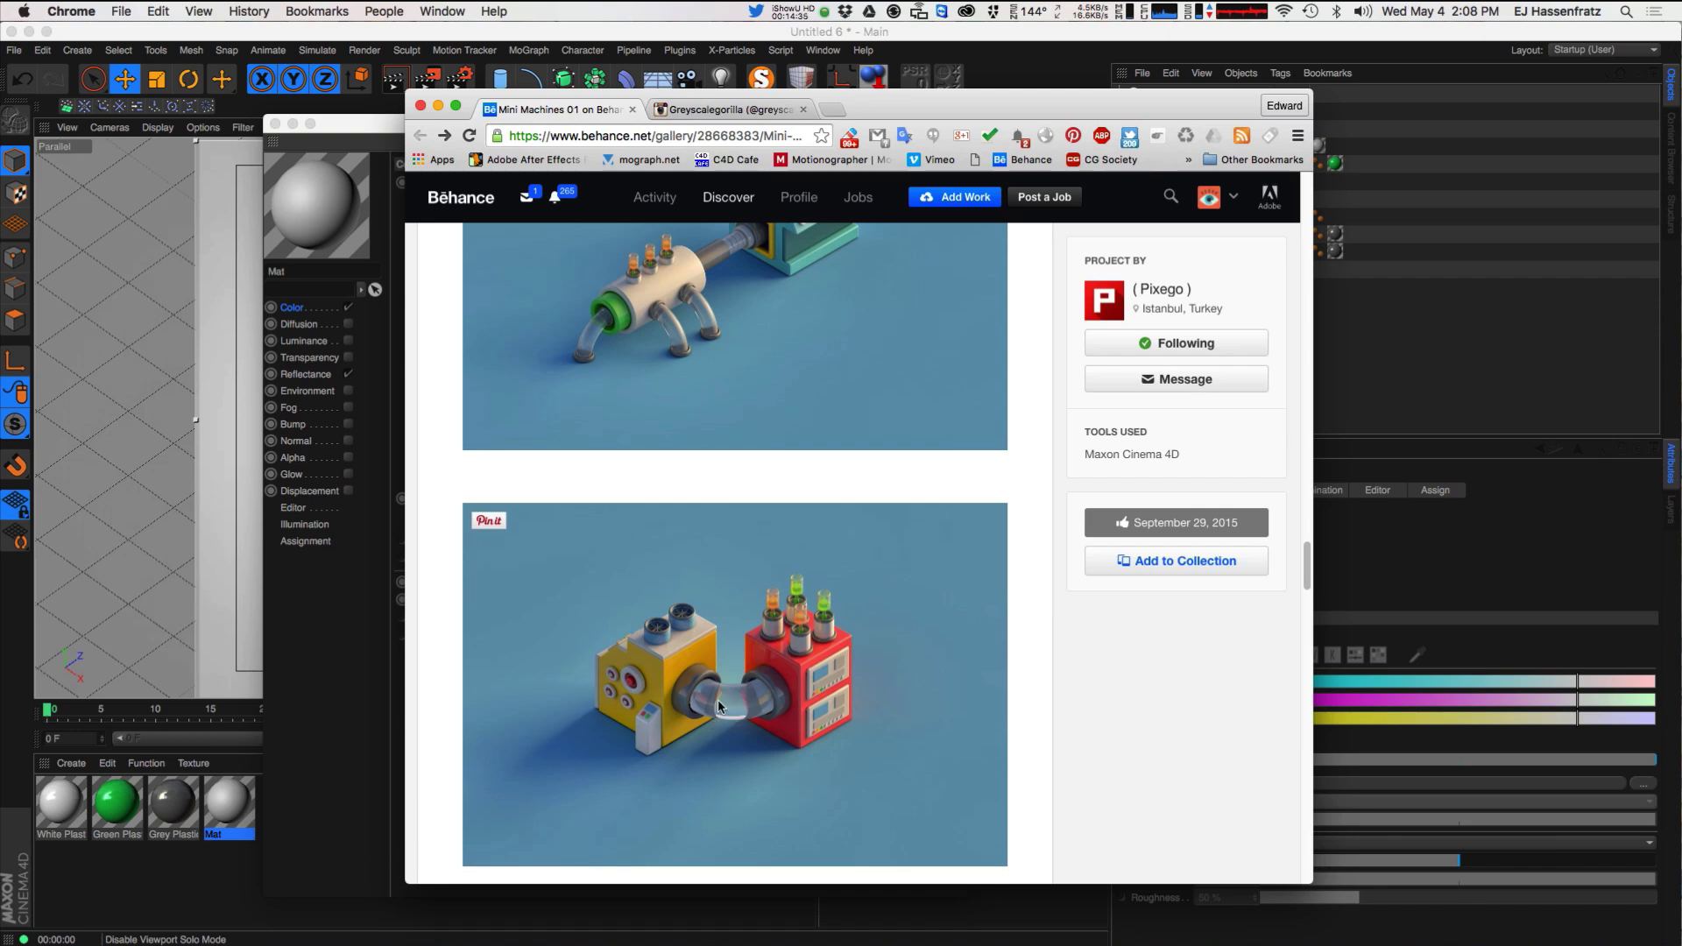
left_click_drag(983, 106, 0, 126)
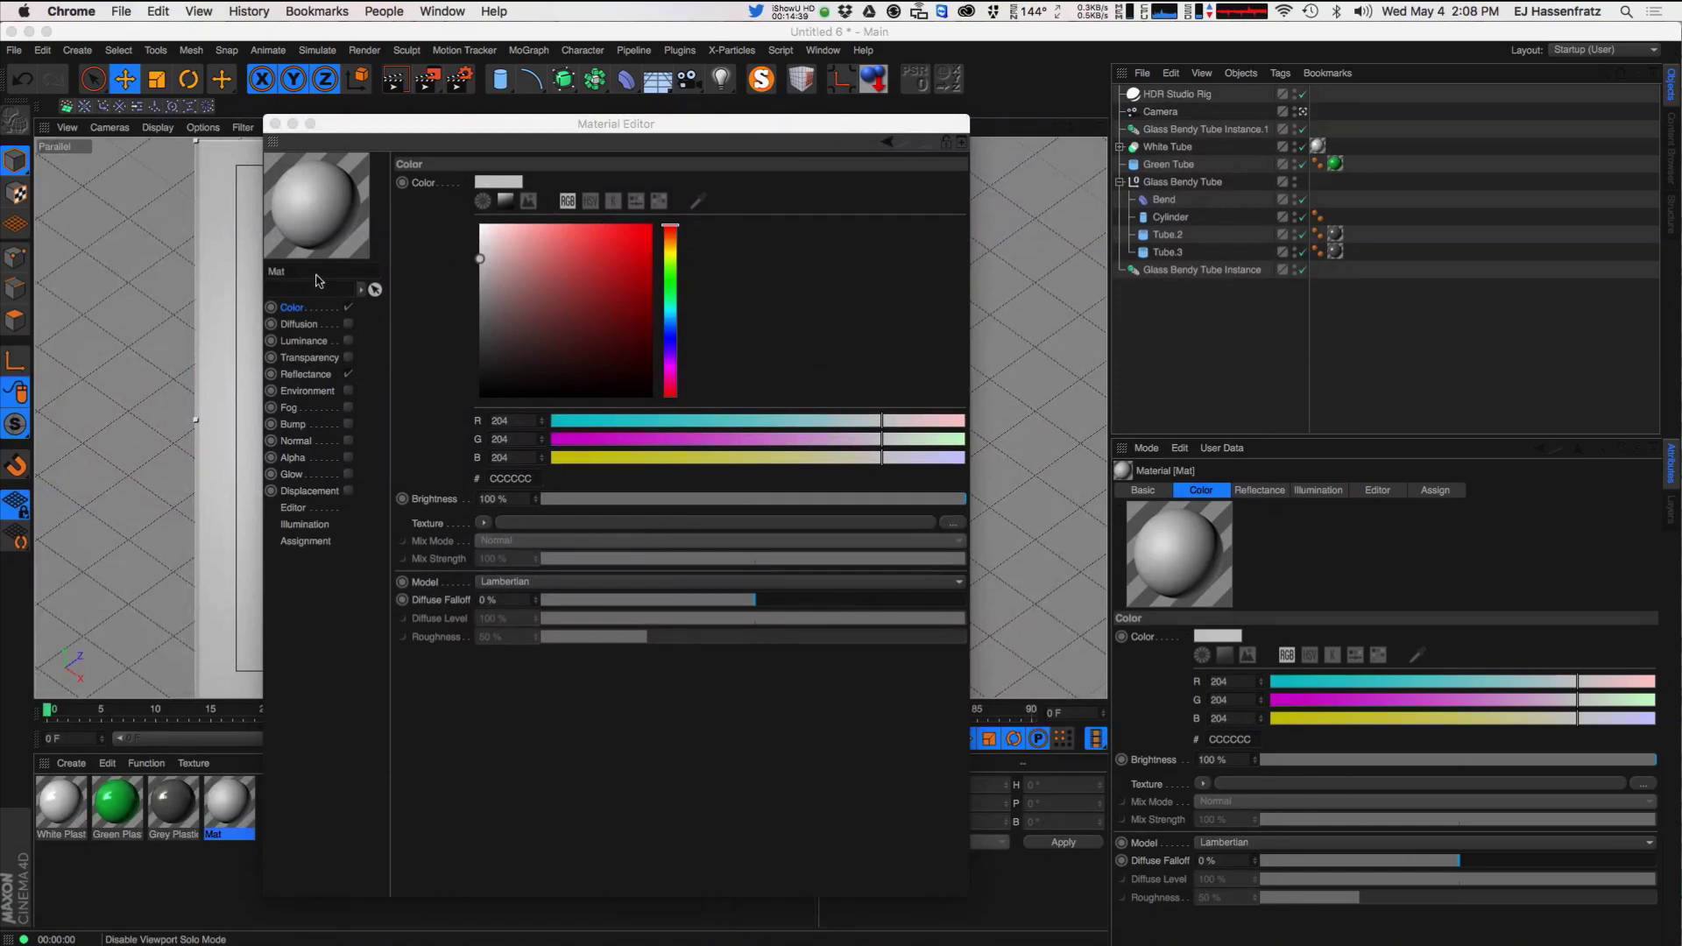
- Turn off the new material's Color channel and name the material Plastic Glass
left_click(348, 308)
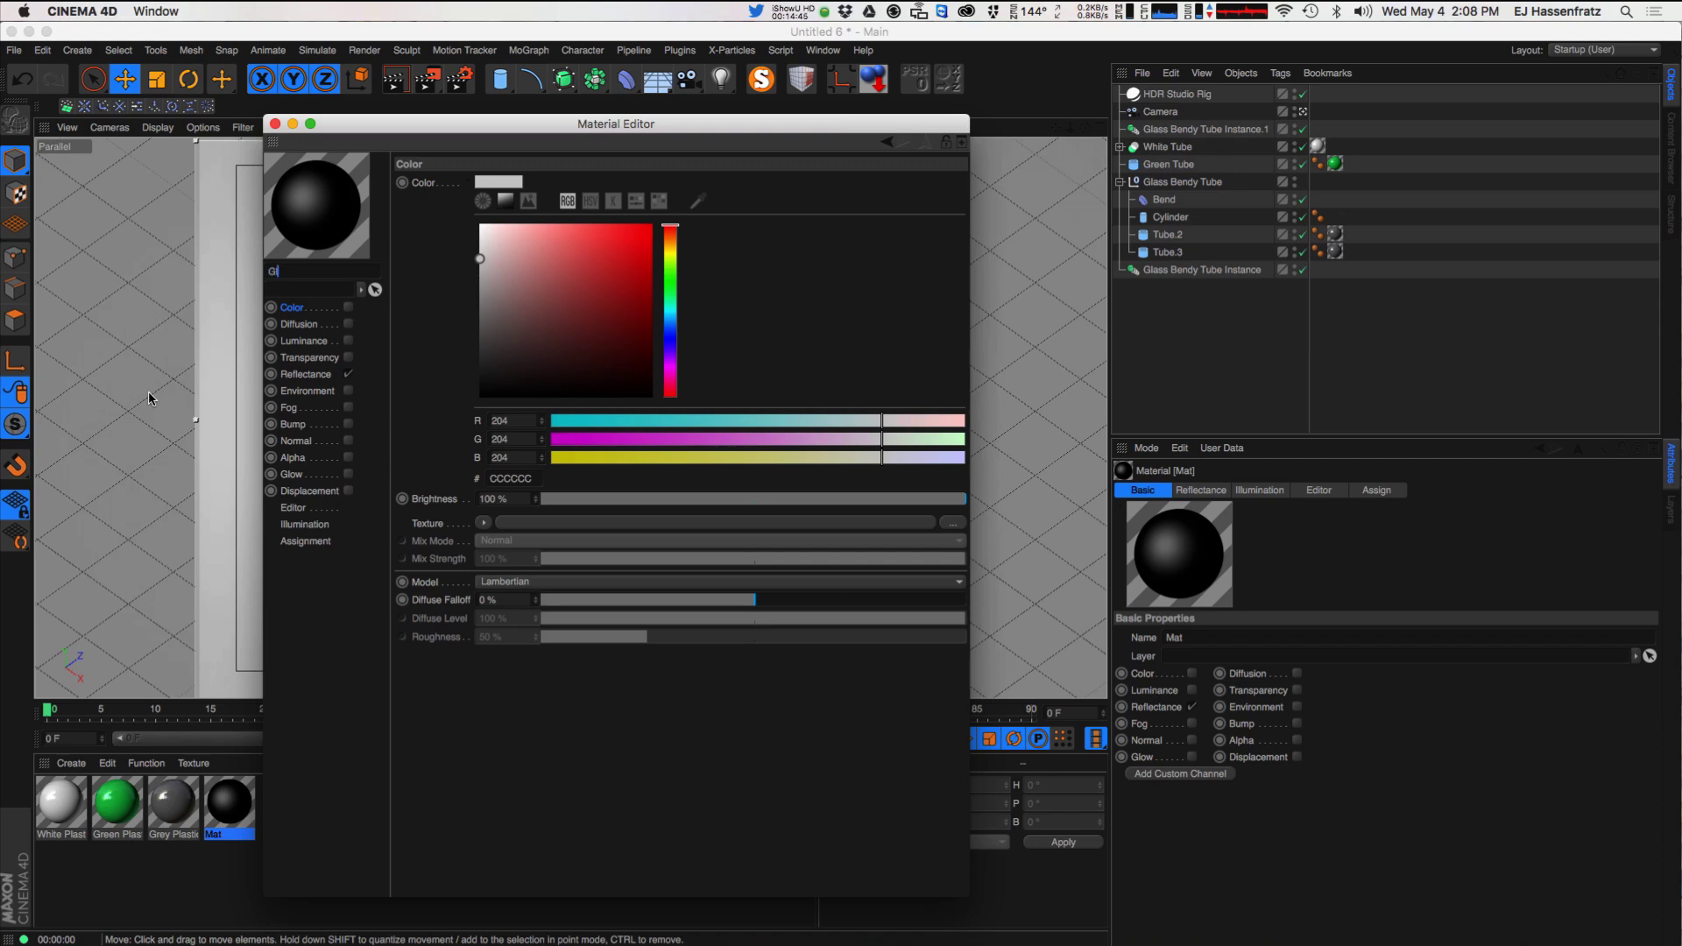
type("Plastic Glass")
key("Return")
- Enable Transparency on Plastic Glass and apply the material to the Cylinder inside the Glass Bendy Tube group
left_click(306, 357)
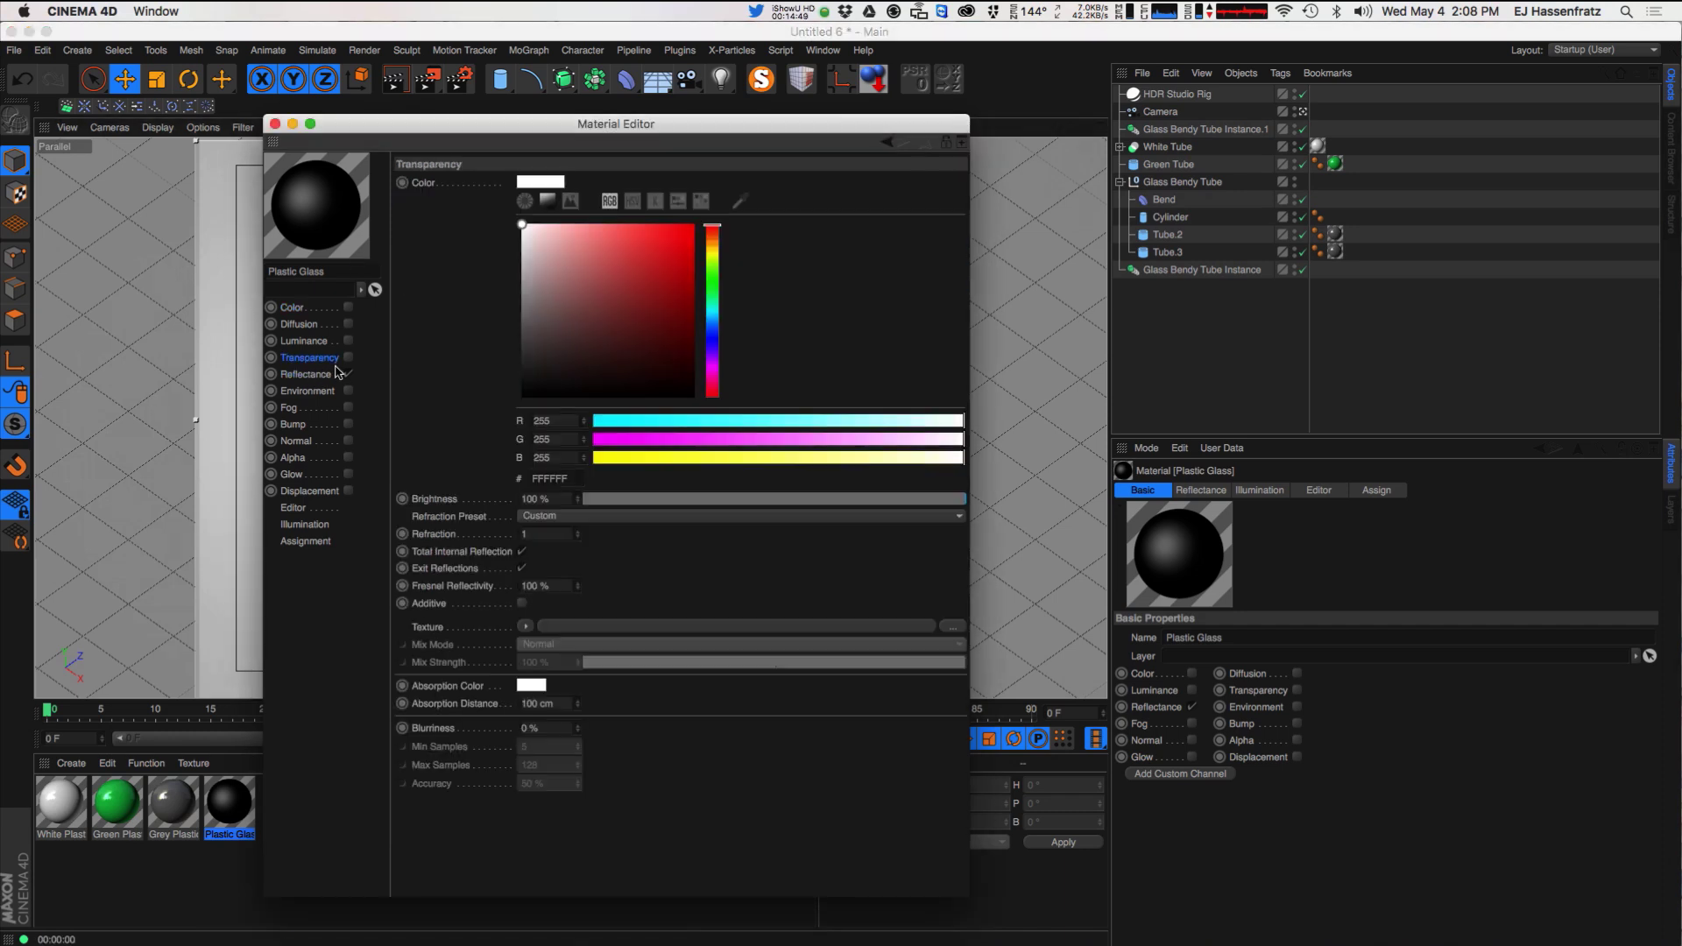
left_click(348, 357)
left_click_drag(506, 142, 1046, 153)
left_click(792, 208)
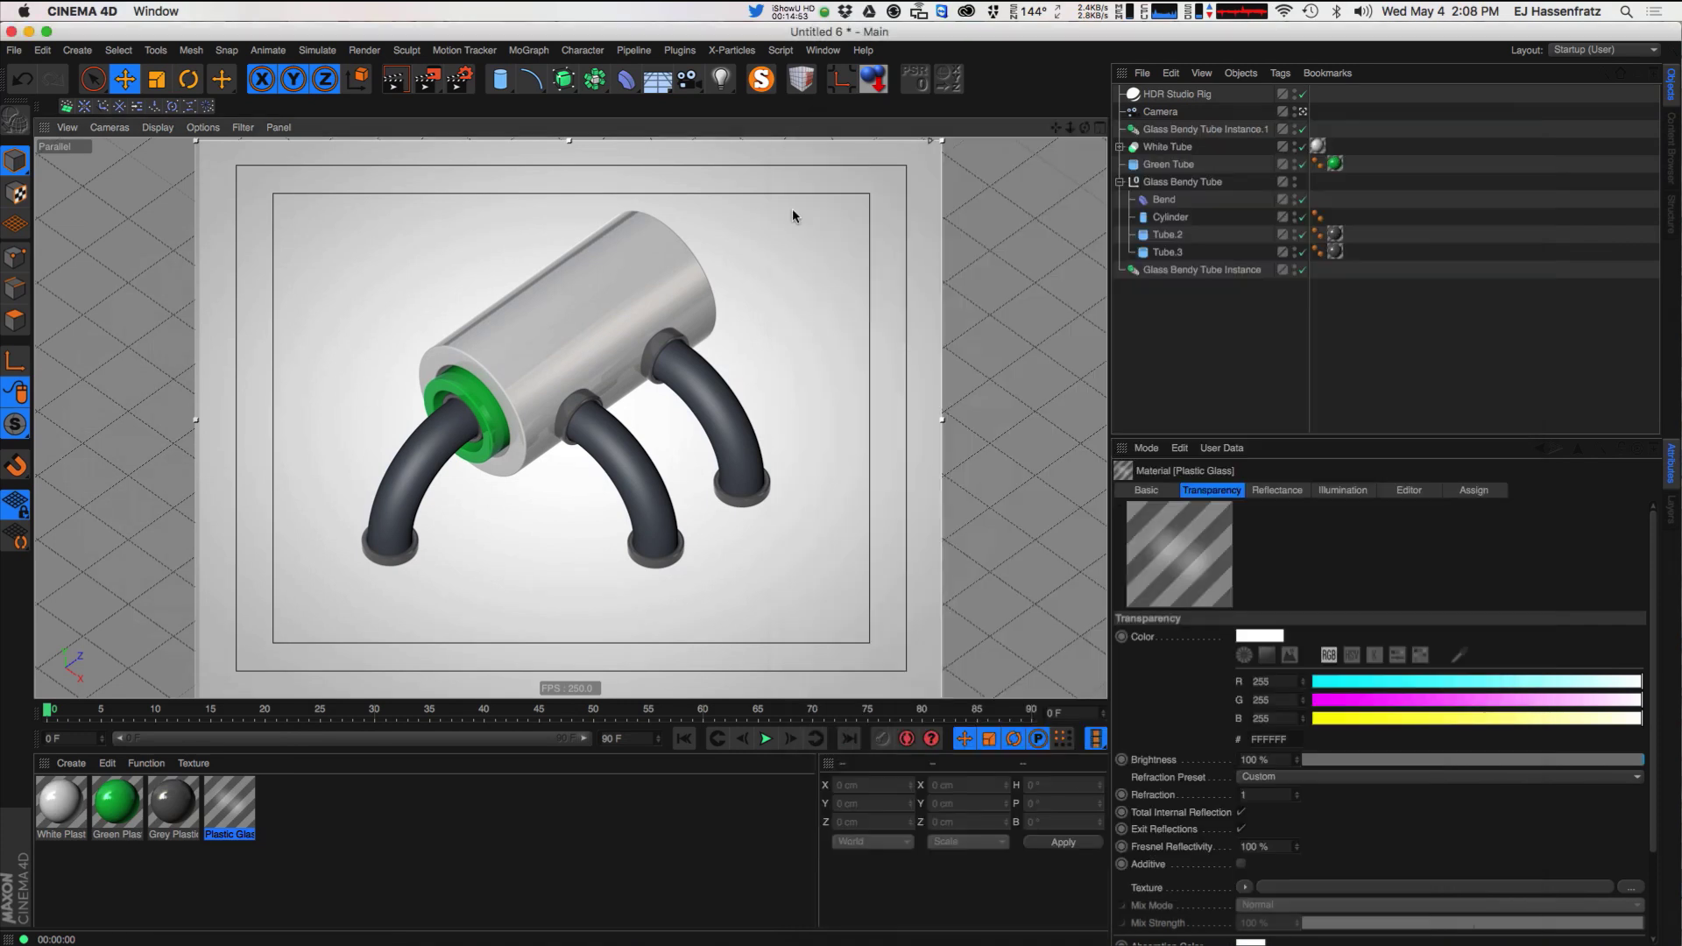
left_click_drag(233, 799, 1167, 221)
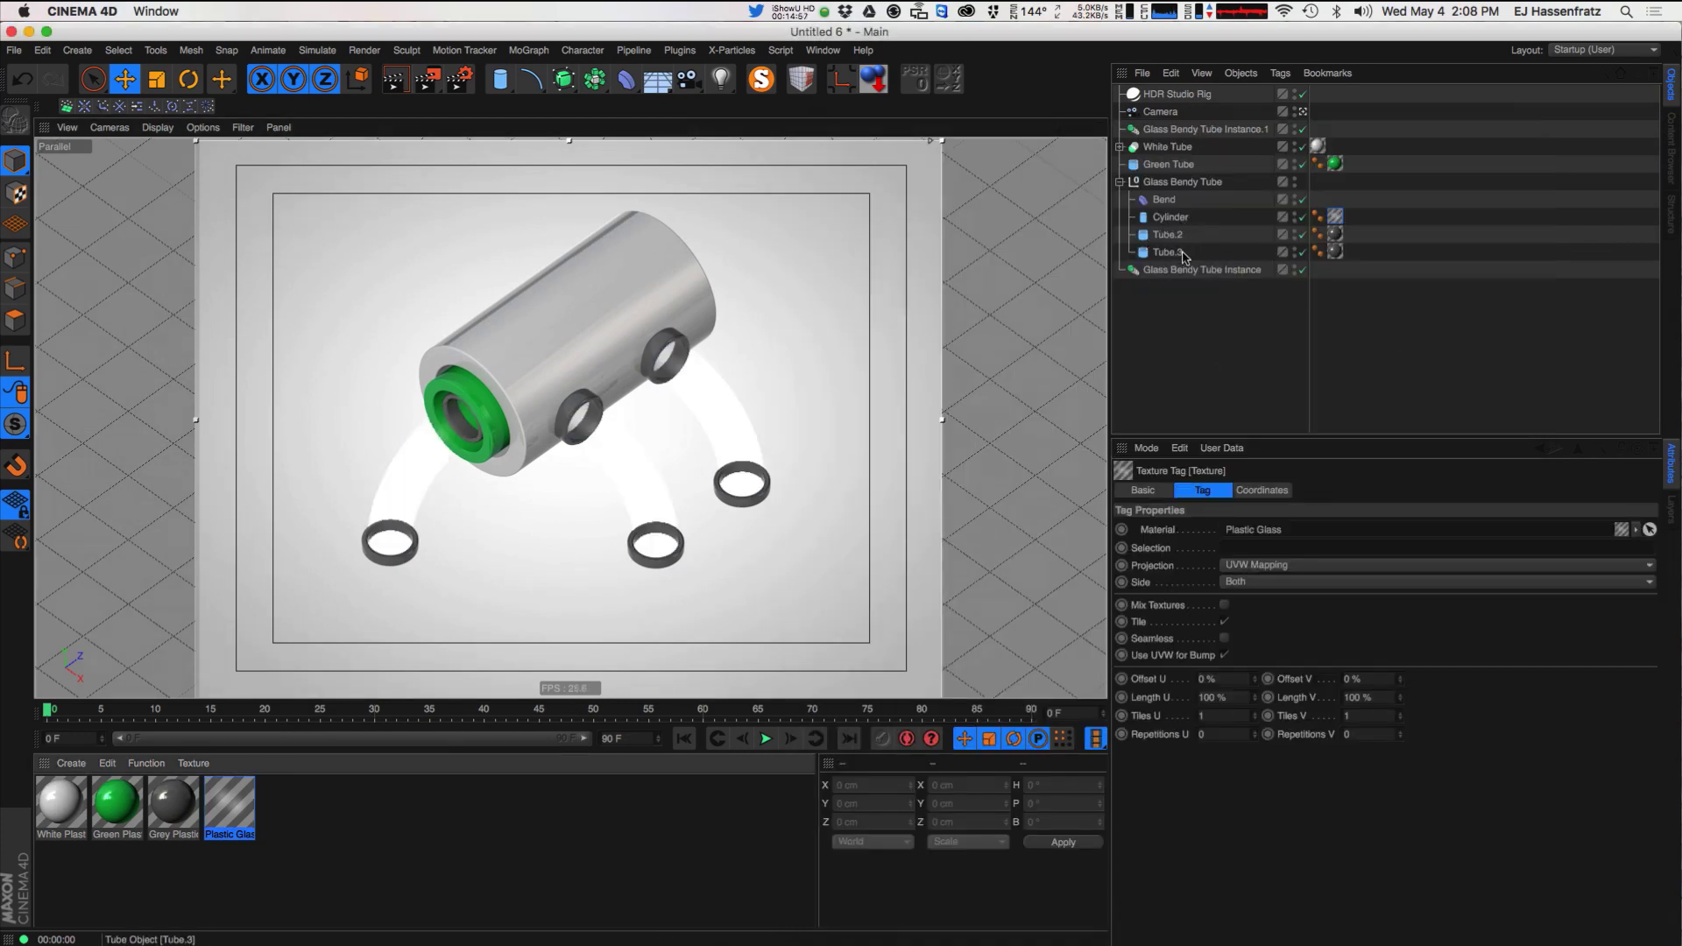
- Open Plastic Glass for editing beside the model and examine its Reflectance layers, including Default Specular, and its Transparency settings
double_click(239, 807)
left_click_drag(468, 128, 998, 130)
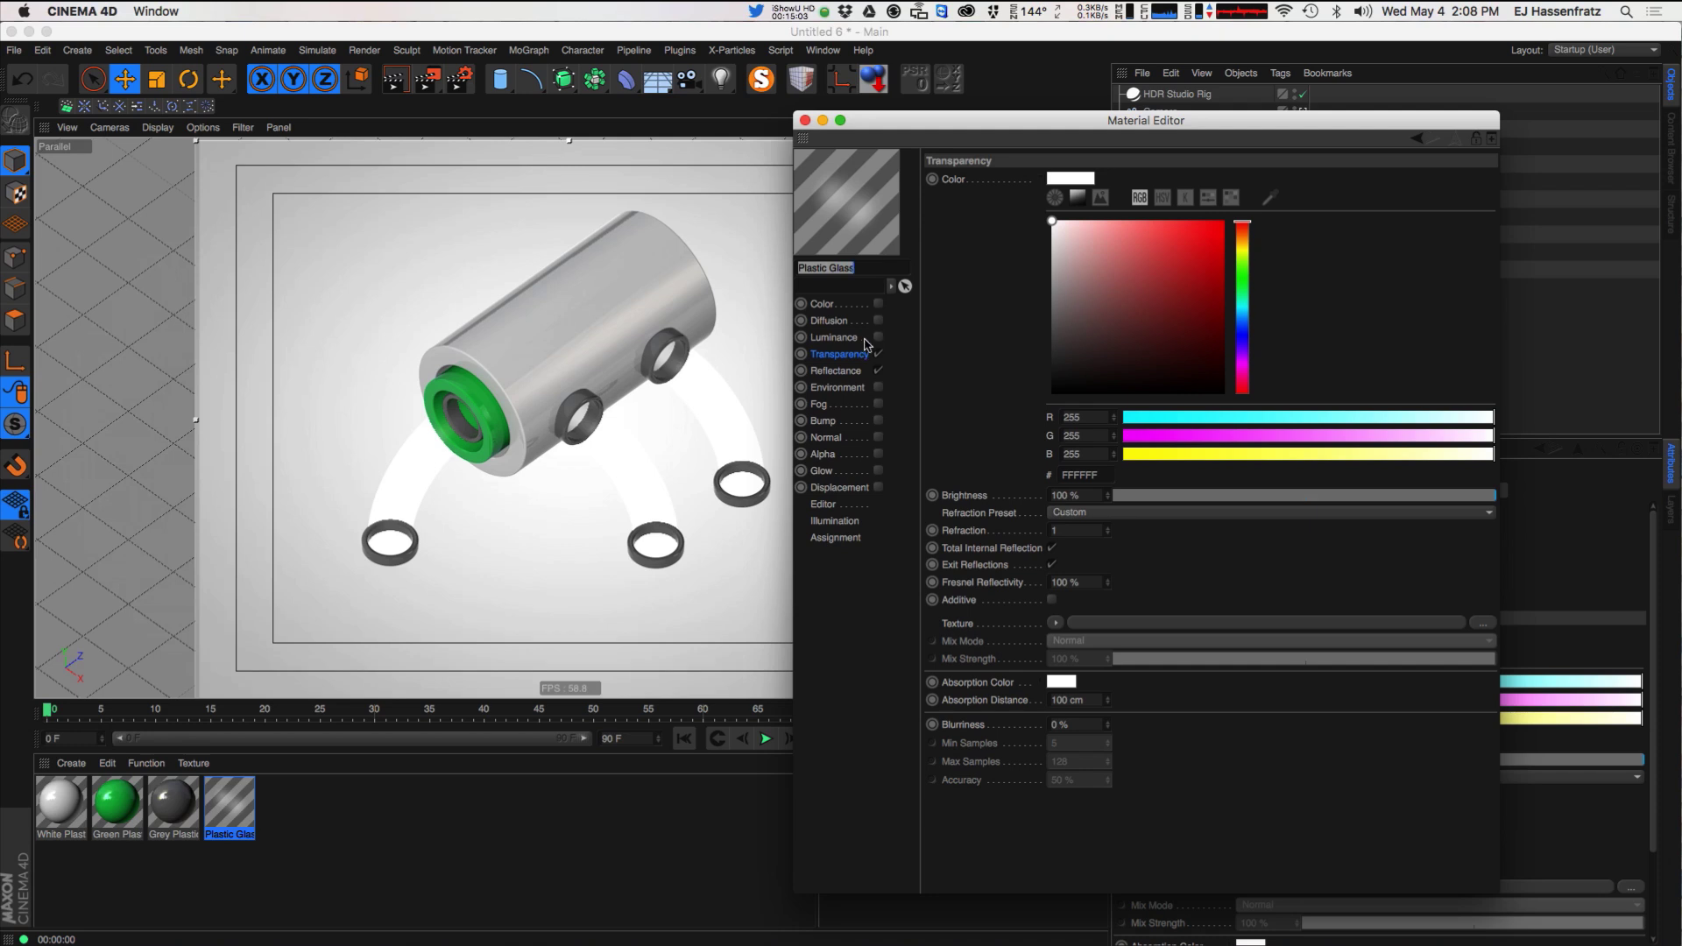
left_click(848, 373)
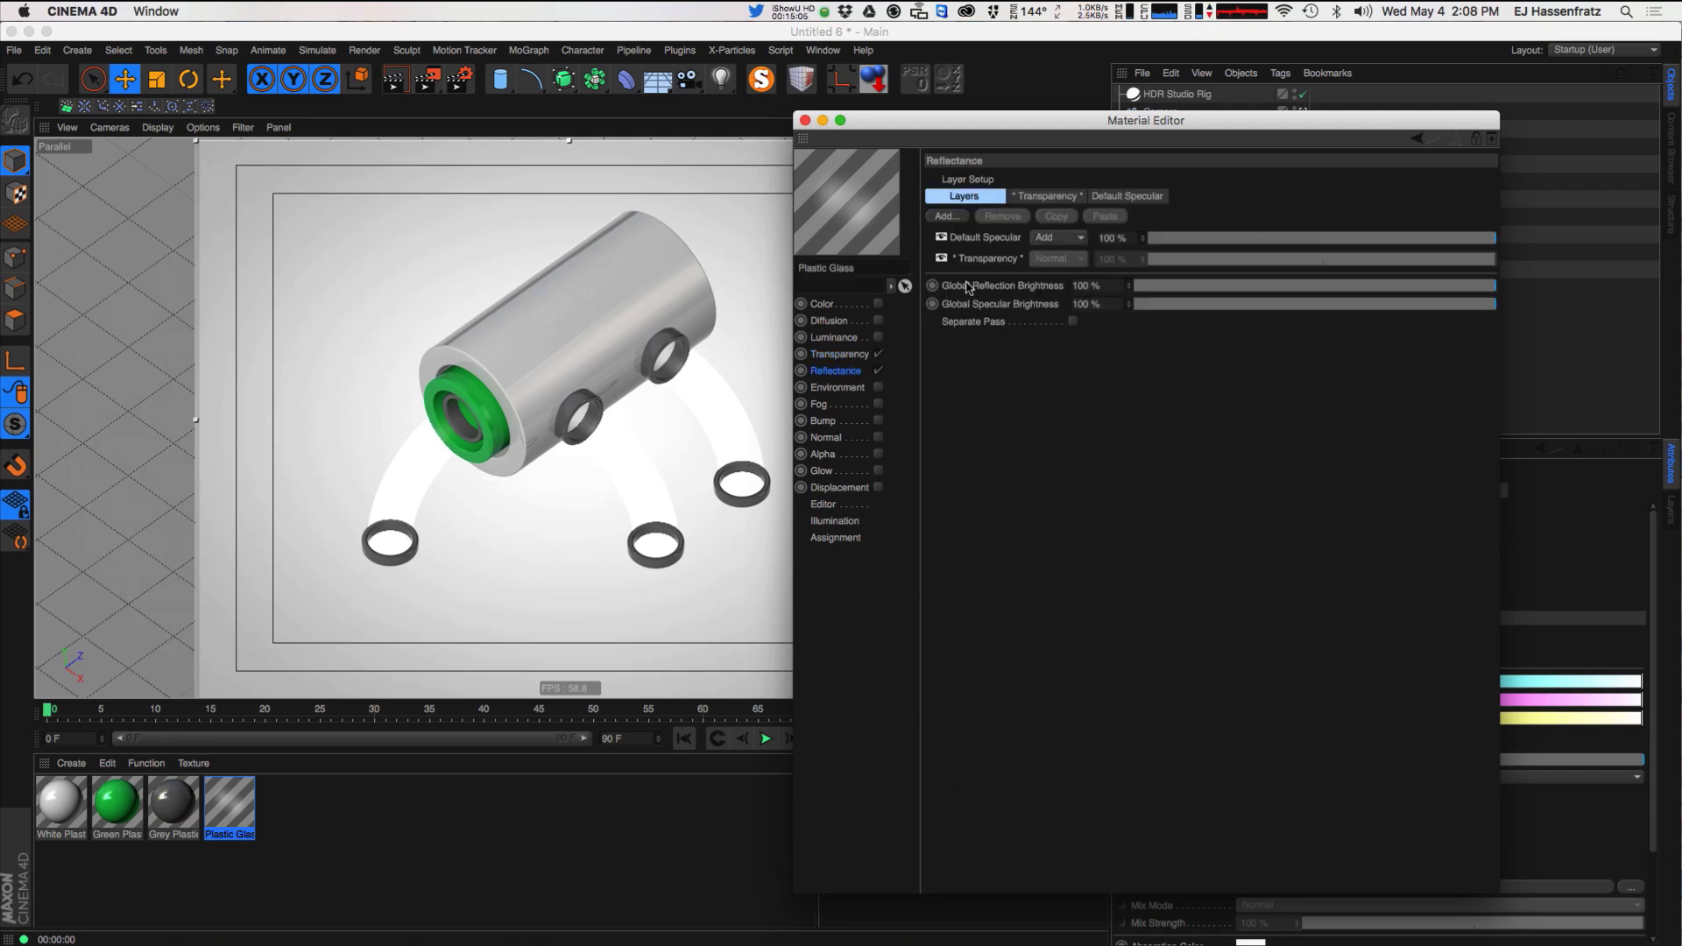
left_click(988, 237)
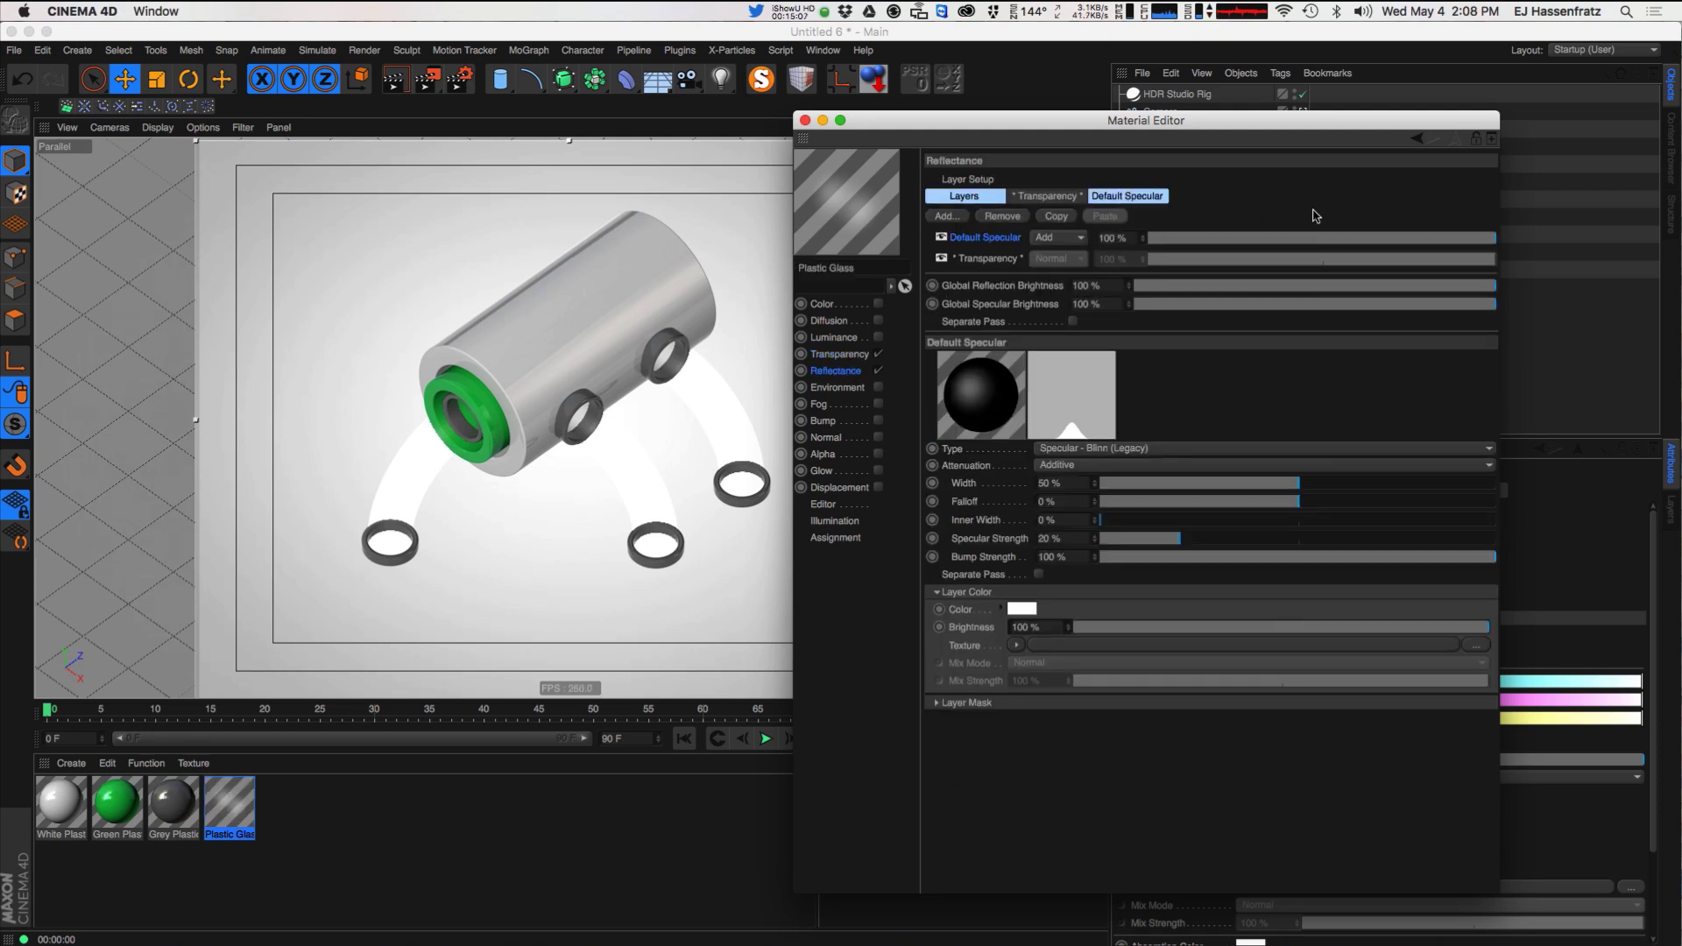
left_click(834, 354)
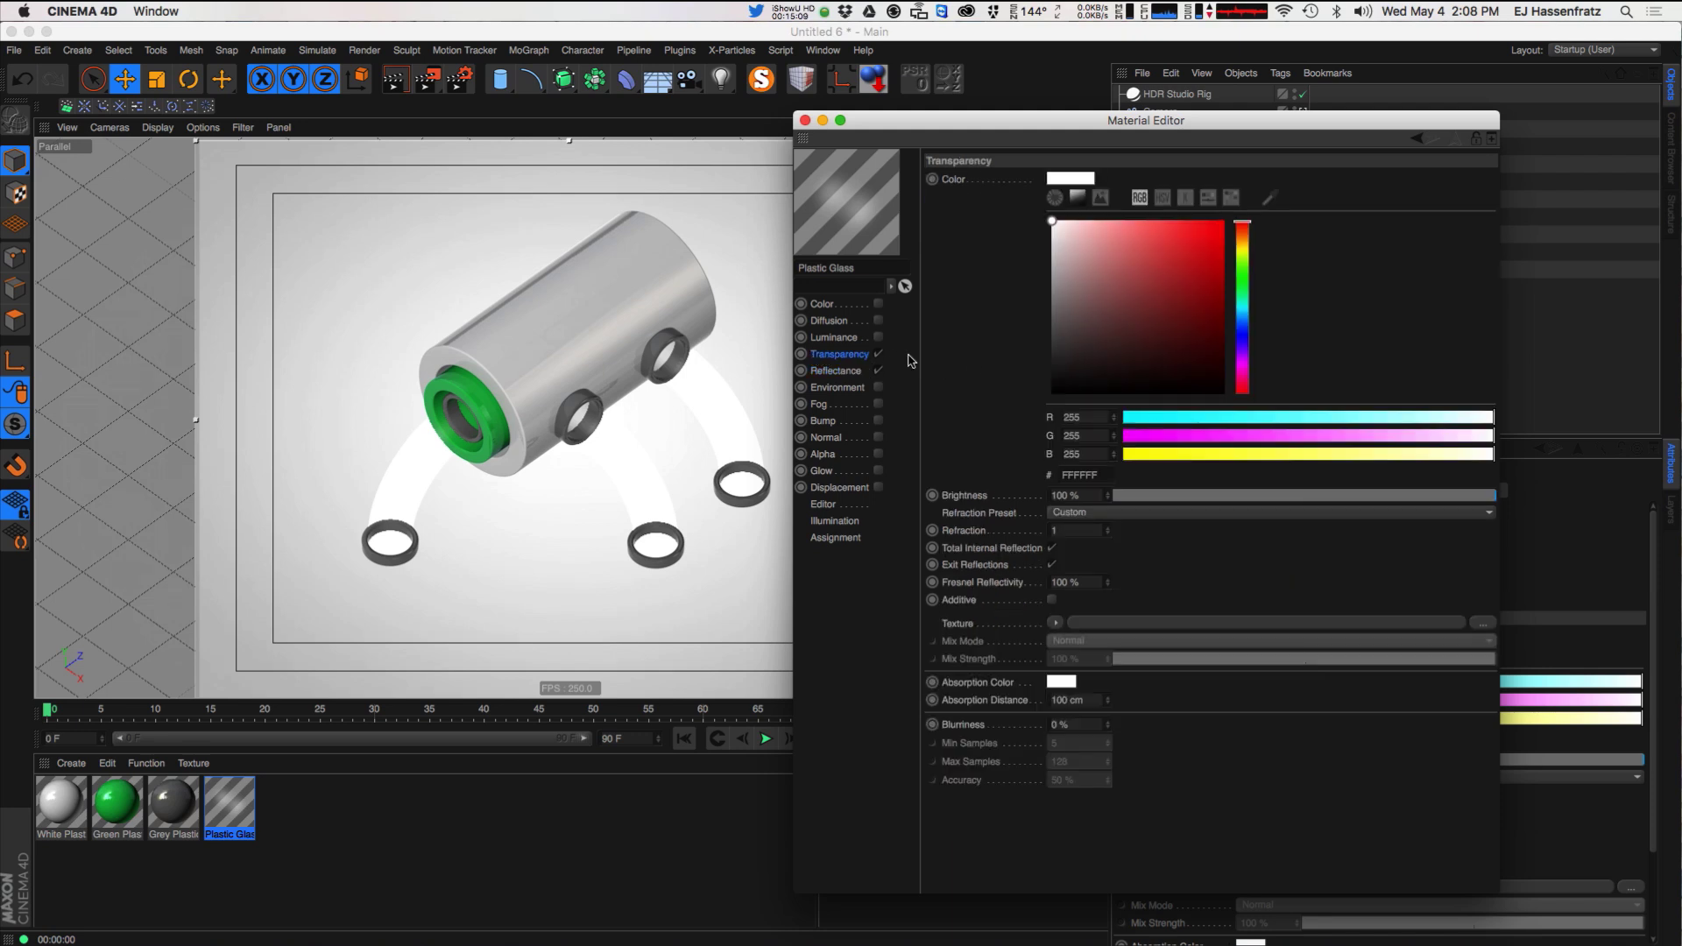
left_click(838, 371)
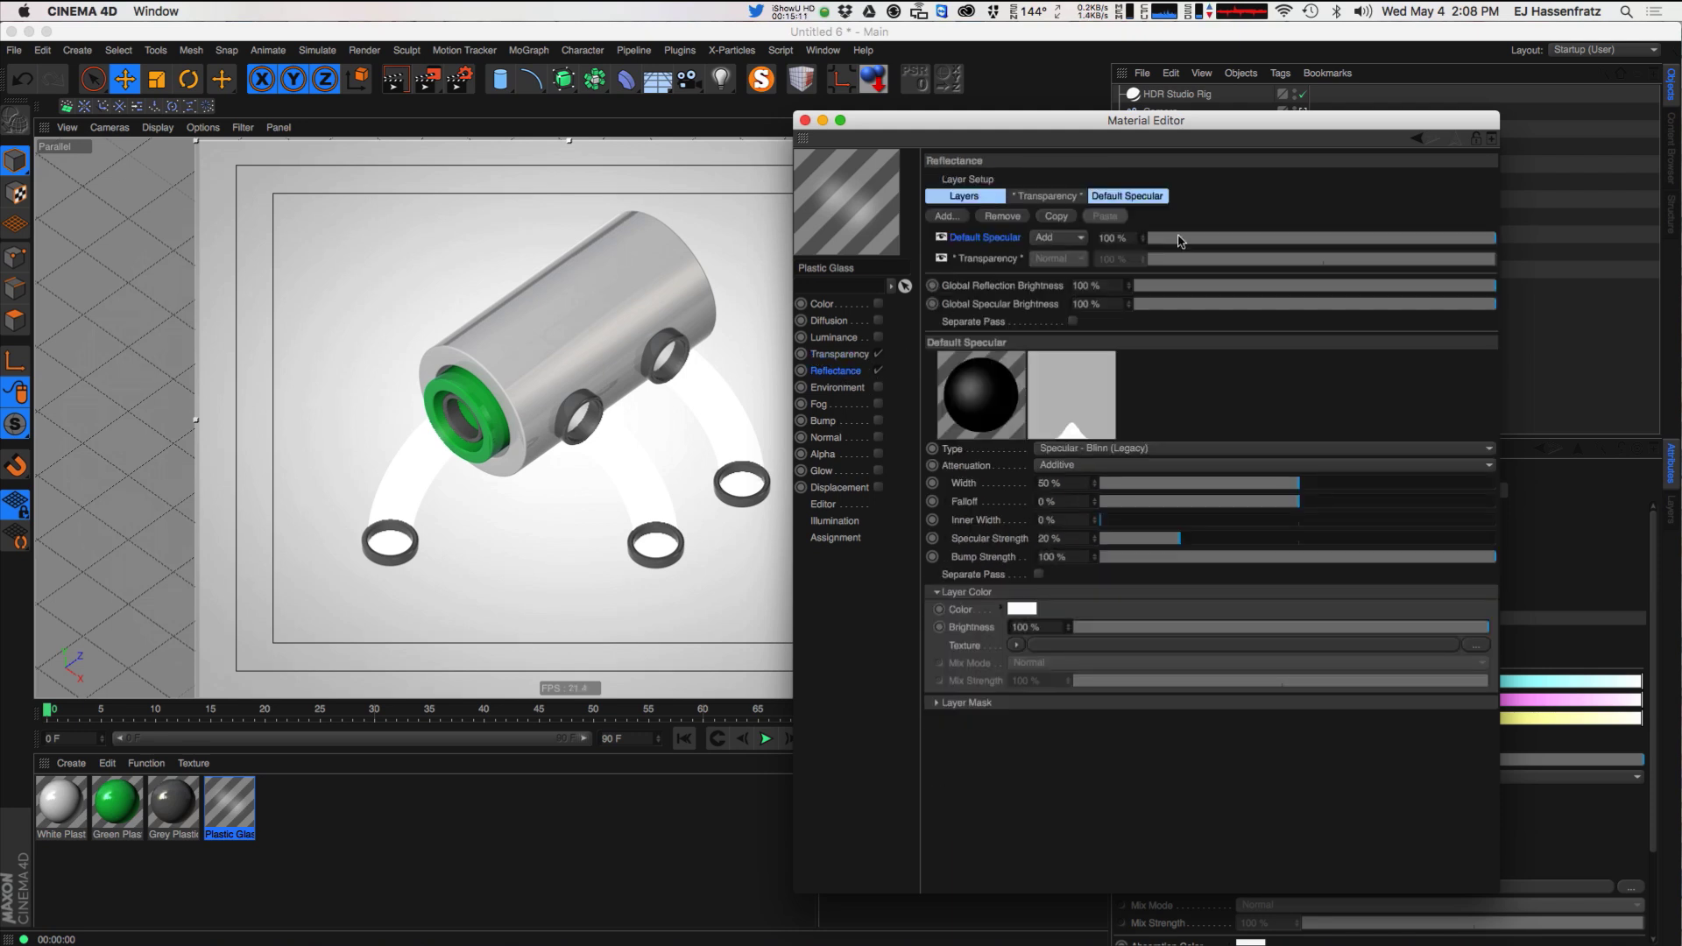
- Set the Transparency refraction preset of Plastic Glass to Plexiglas and finish editing the material
left_click(854, 352)
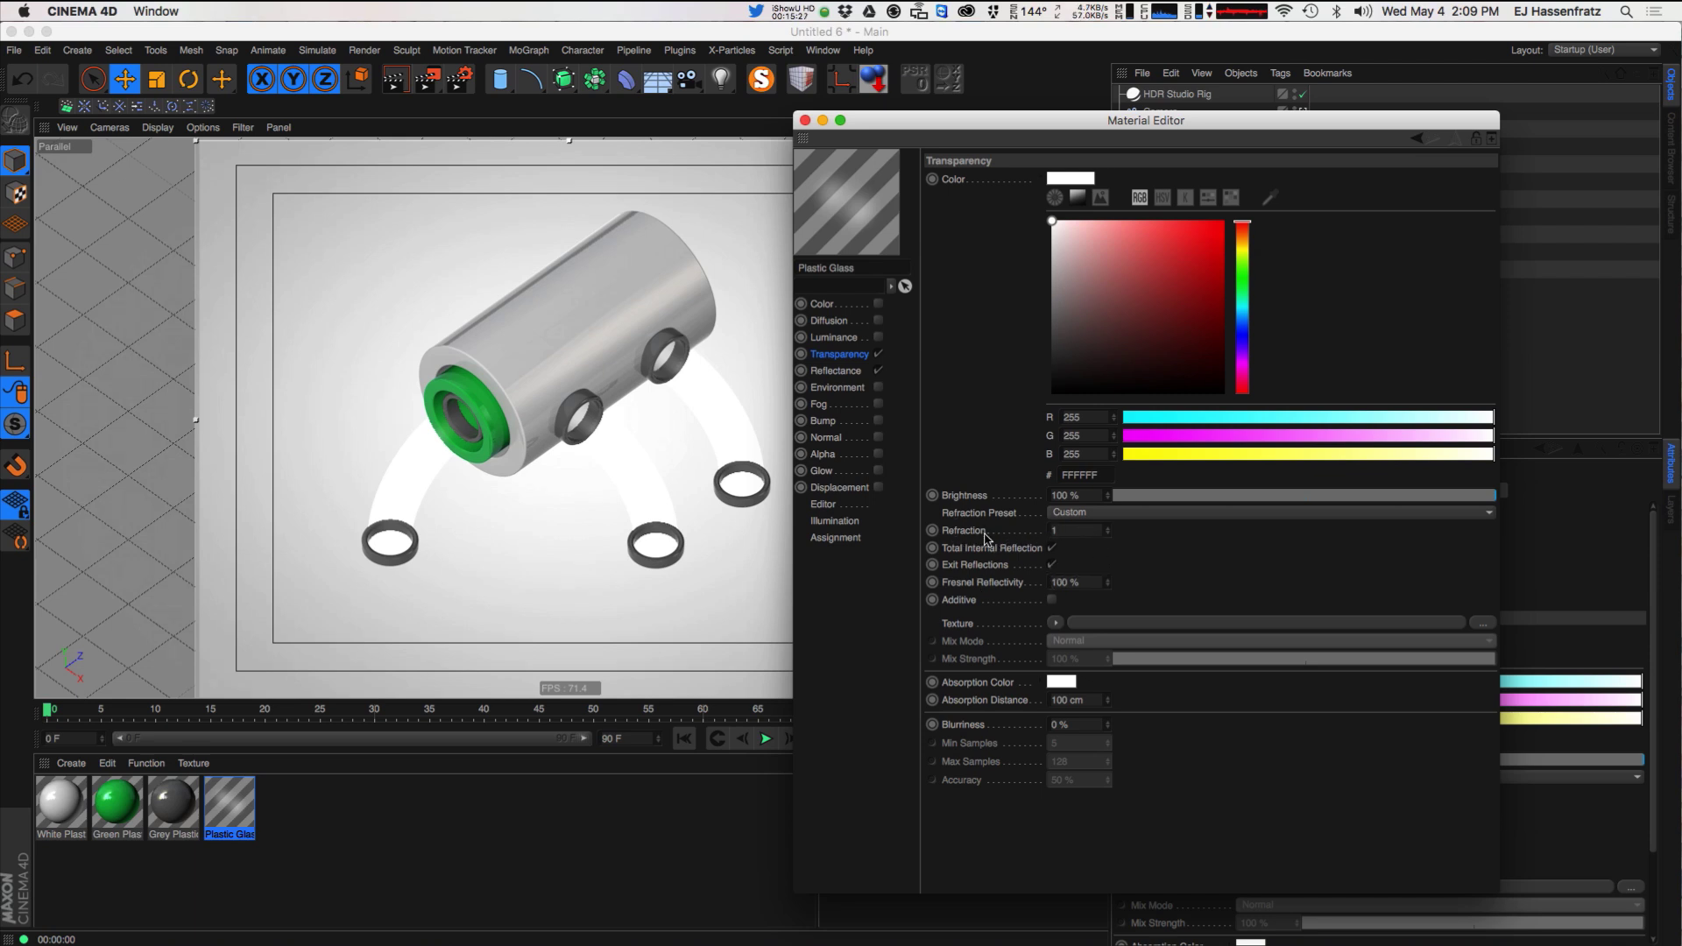
left_click(1143, 513)
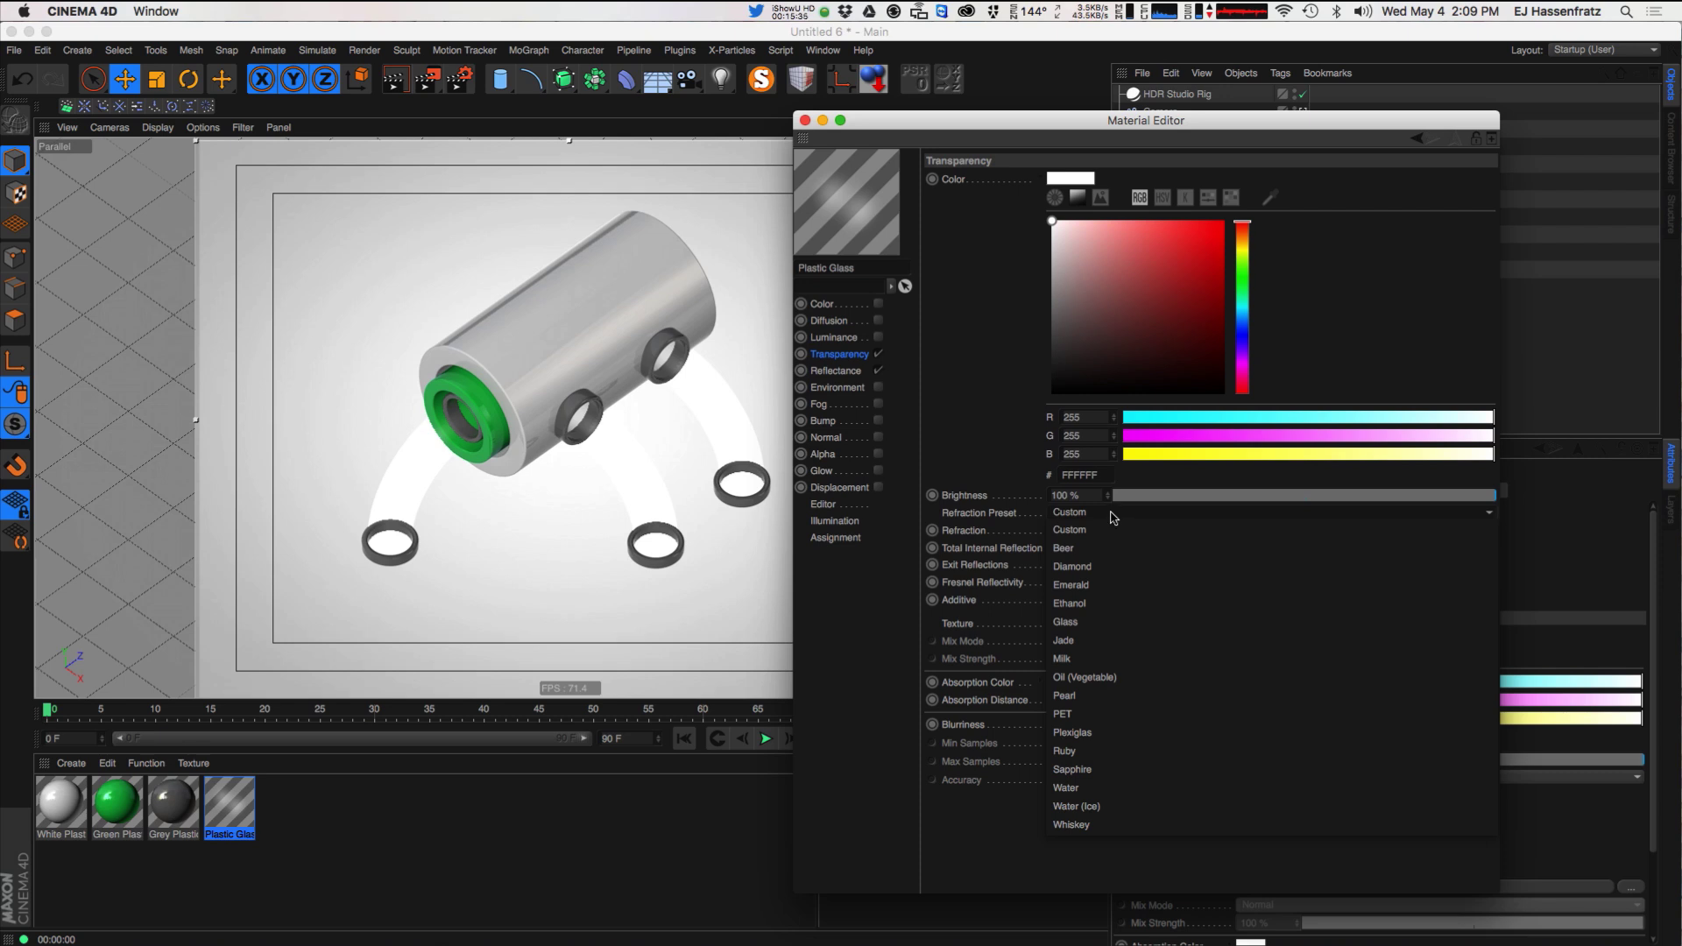
left_click(1102, 736)
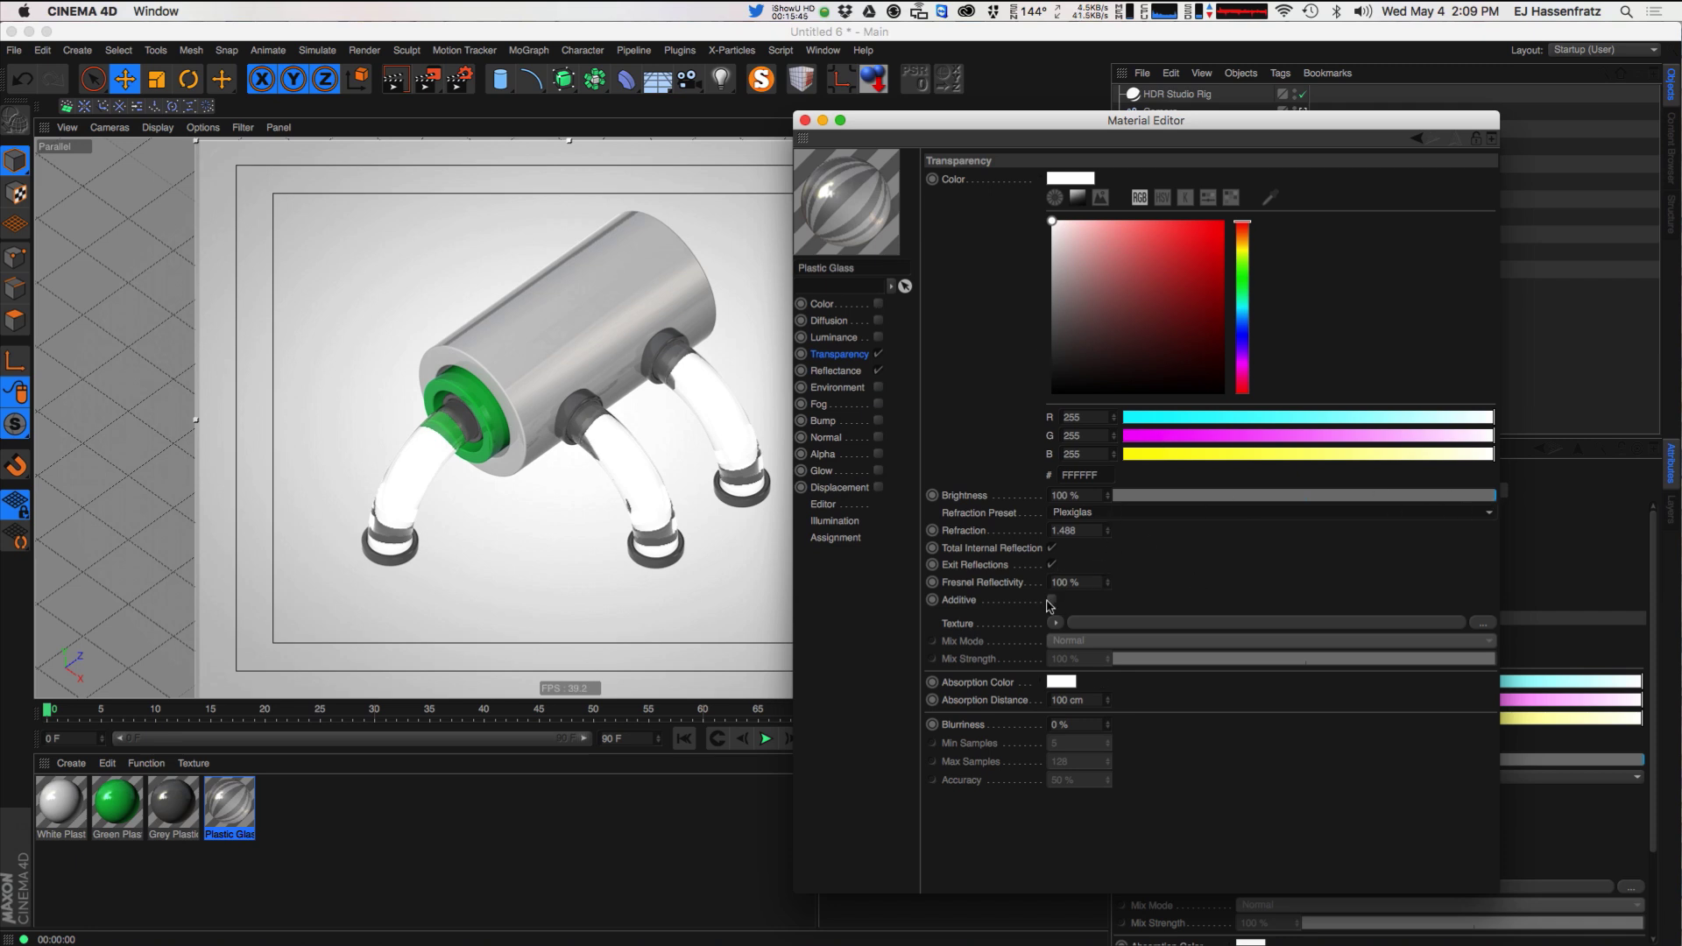
left_click_drag(1107, 585, 1107, 603)
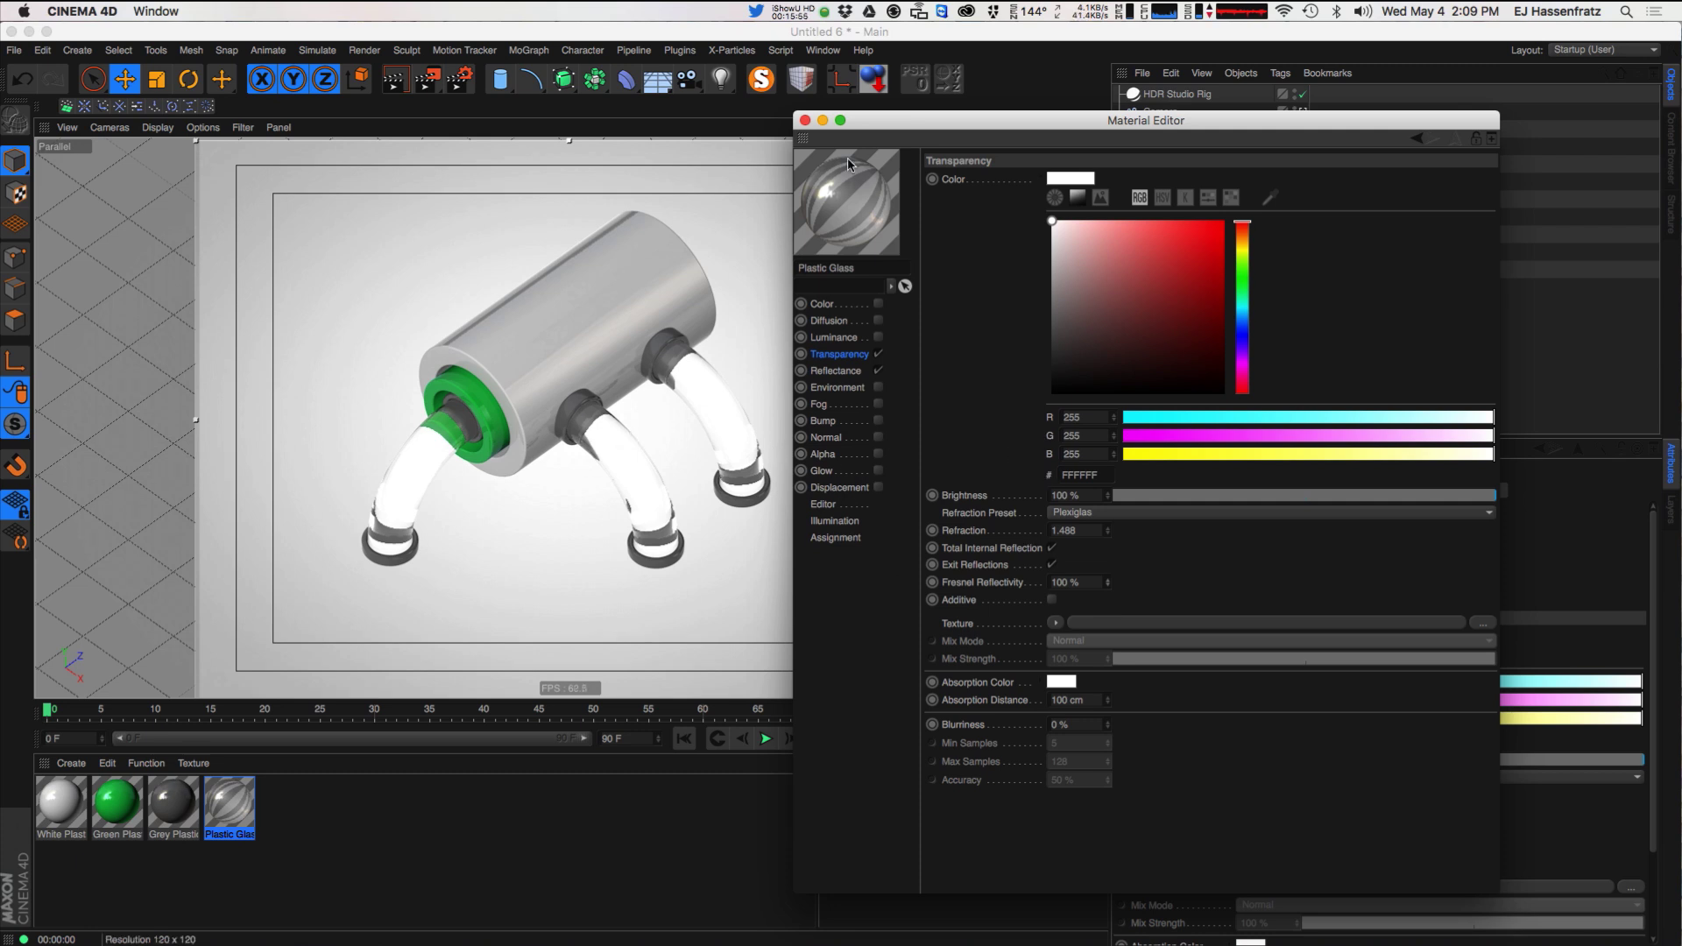
left_click(804, 120)
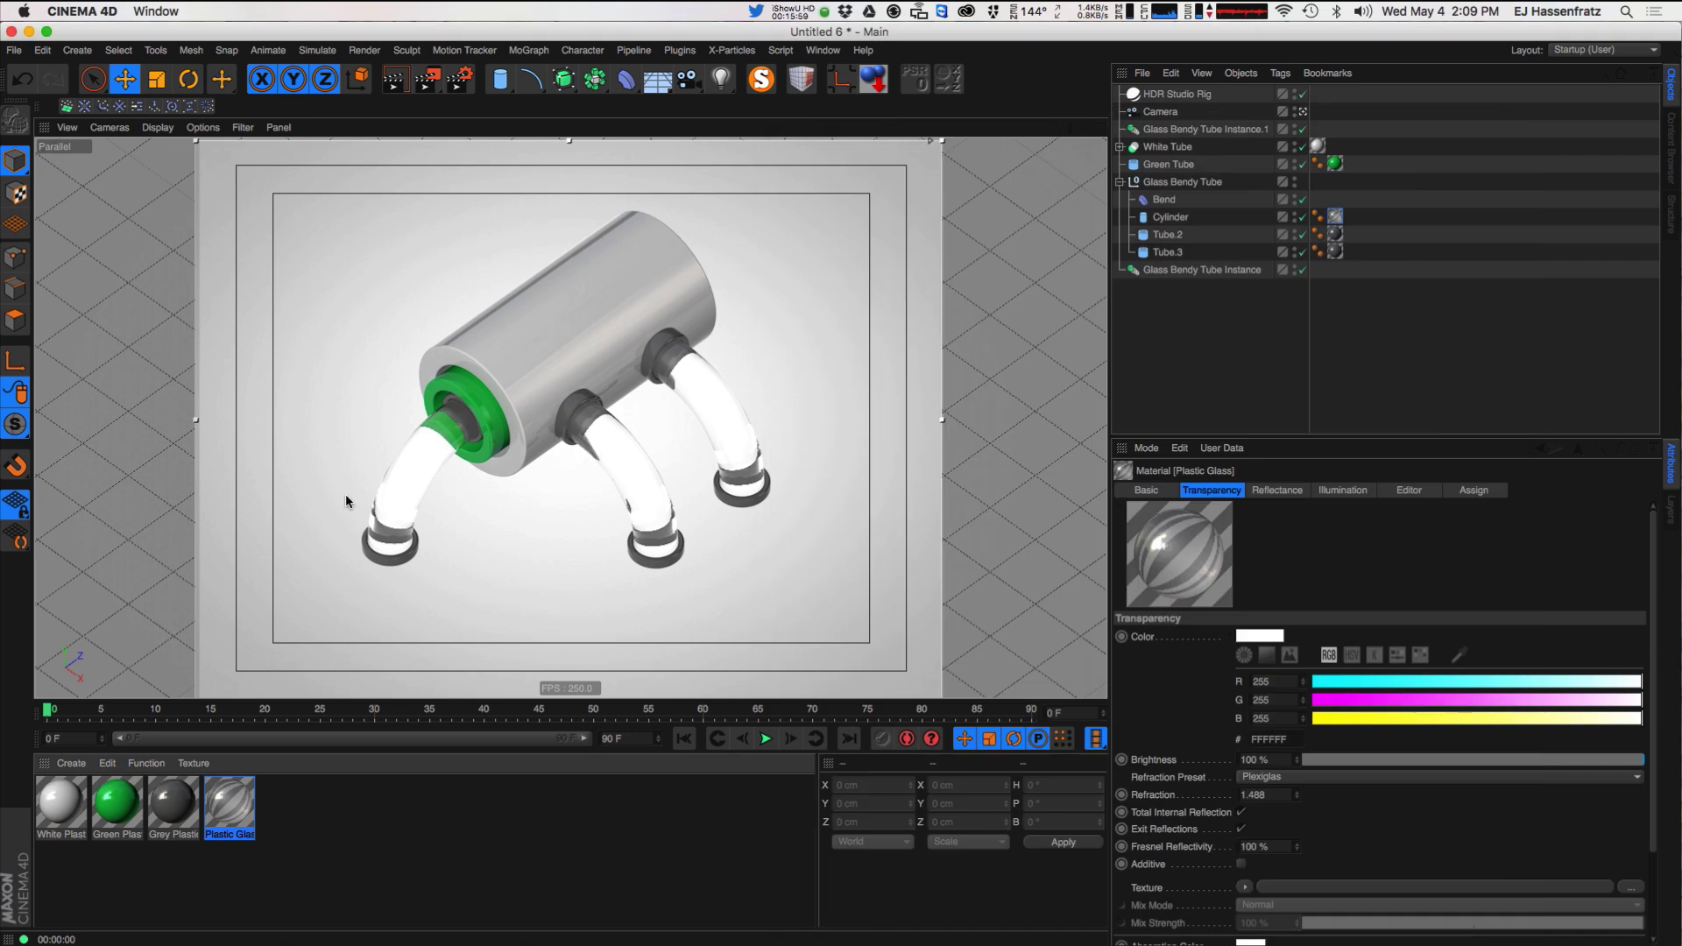
- Check the Behance reference's blue backdrop and set the start knot of the HDR Studio Rig's floor gradient to a soft teal
left_click_drag(0, 160, 1126, 223)
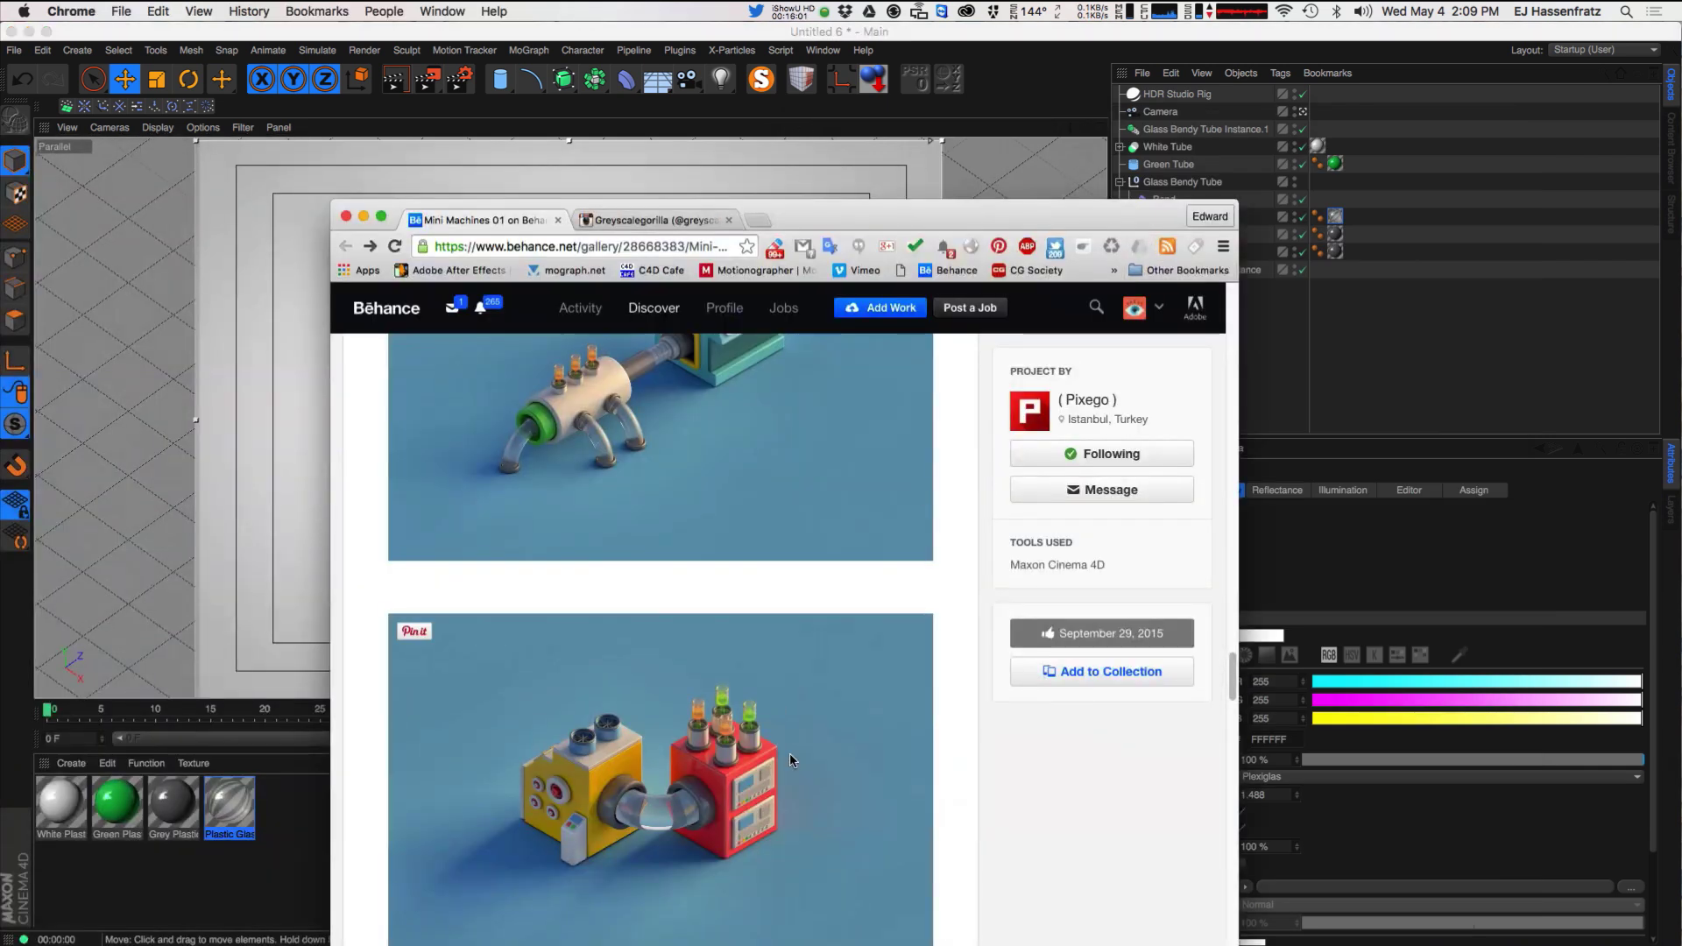
left_click_drag(887, 221, 653, 230)
key("super+h")
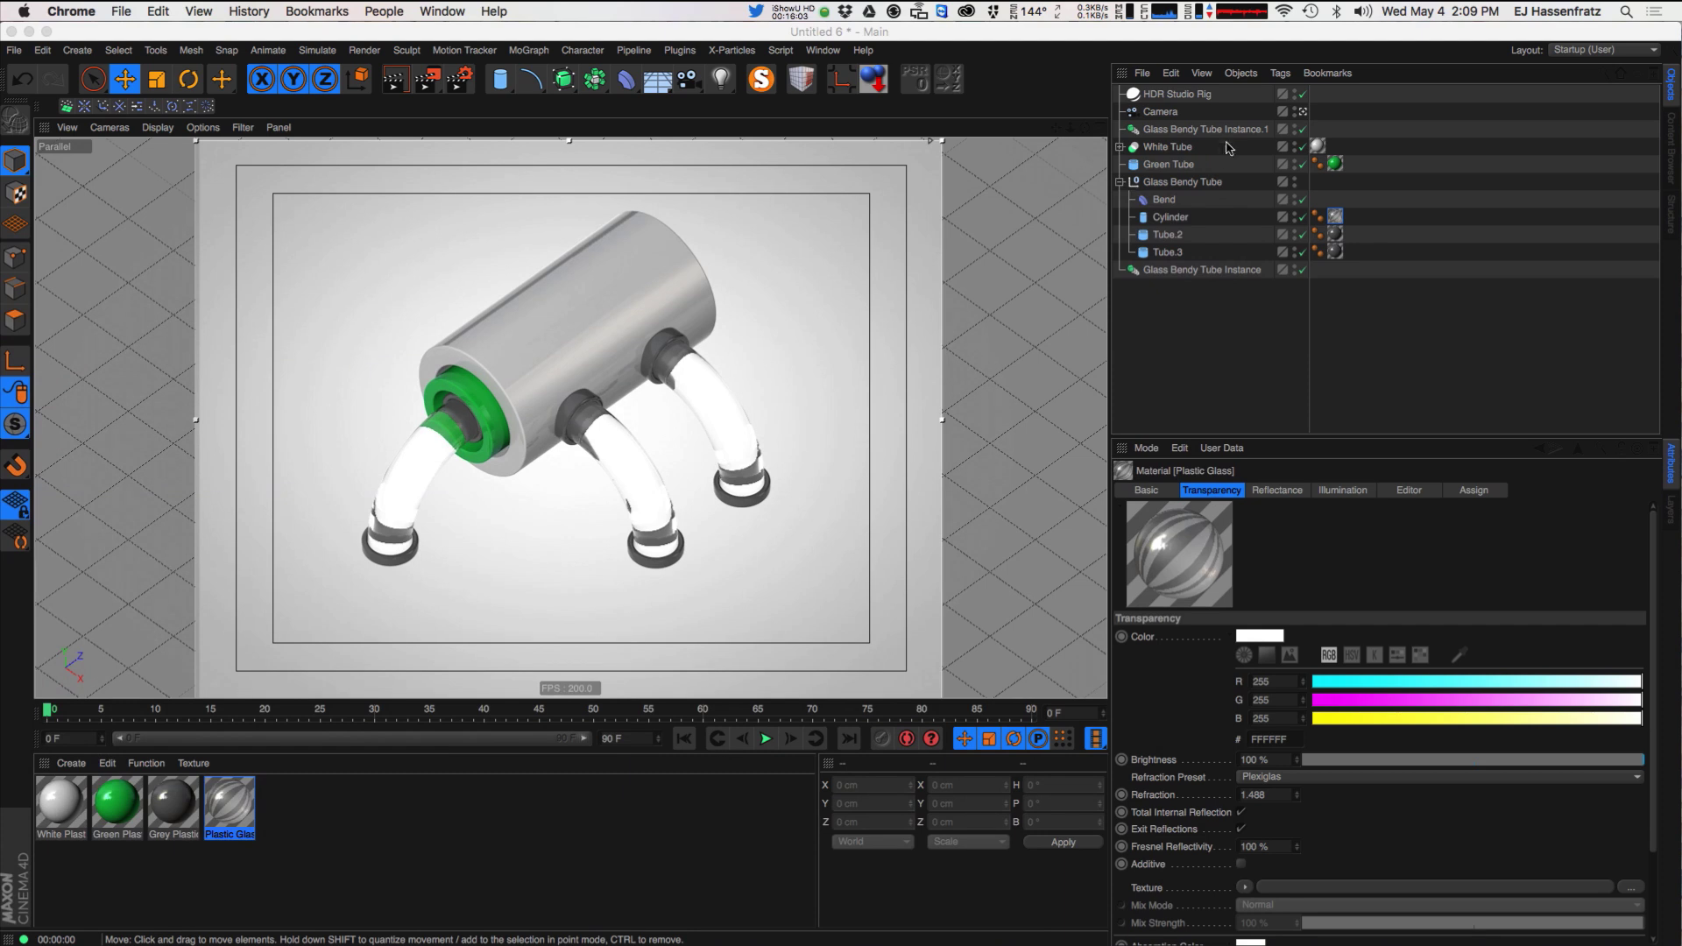
left_click(1176, 94)
left_click_drag(1368, 438, 1368, 365)
left_click(1509, 417)
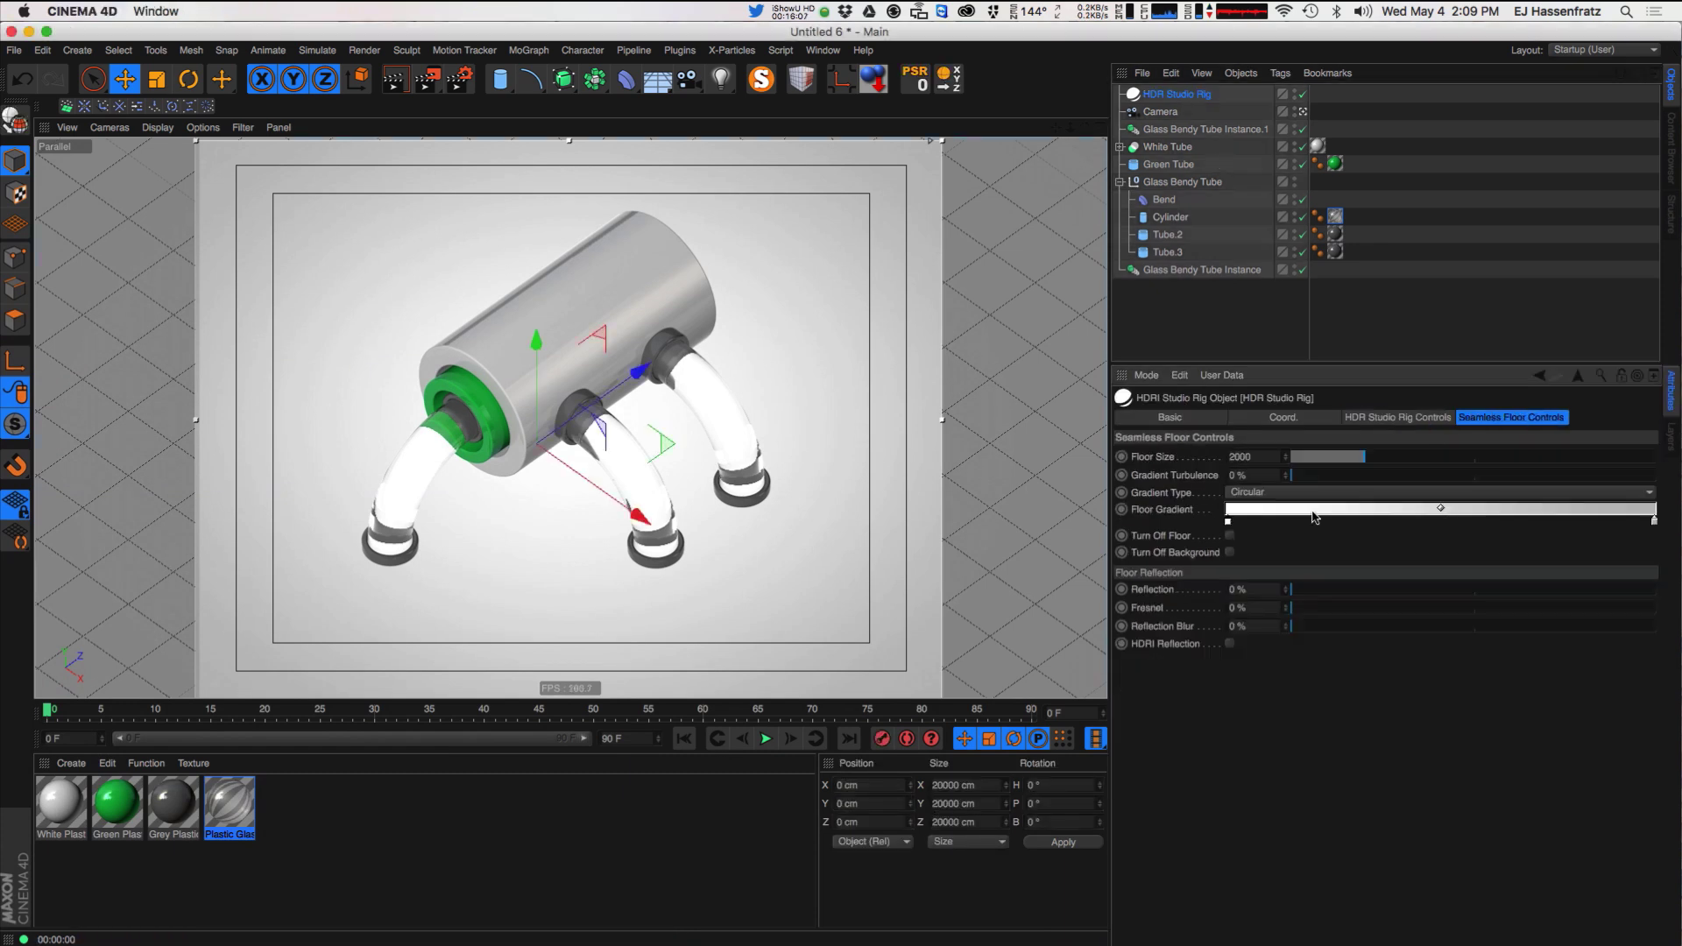
double_click(1227, 523)
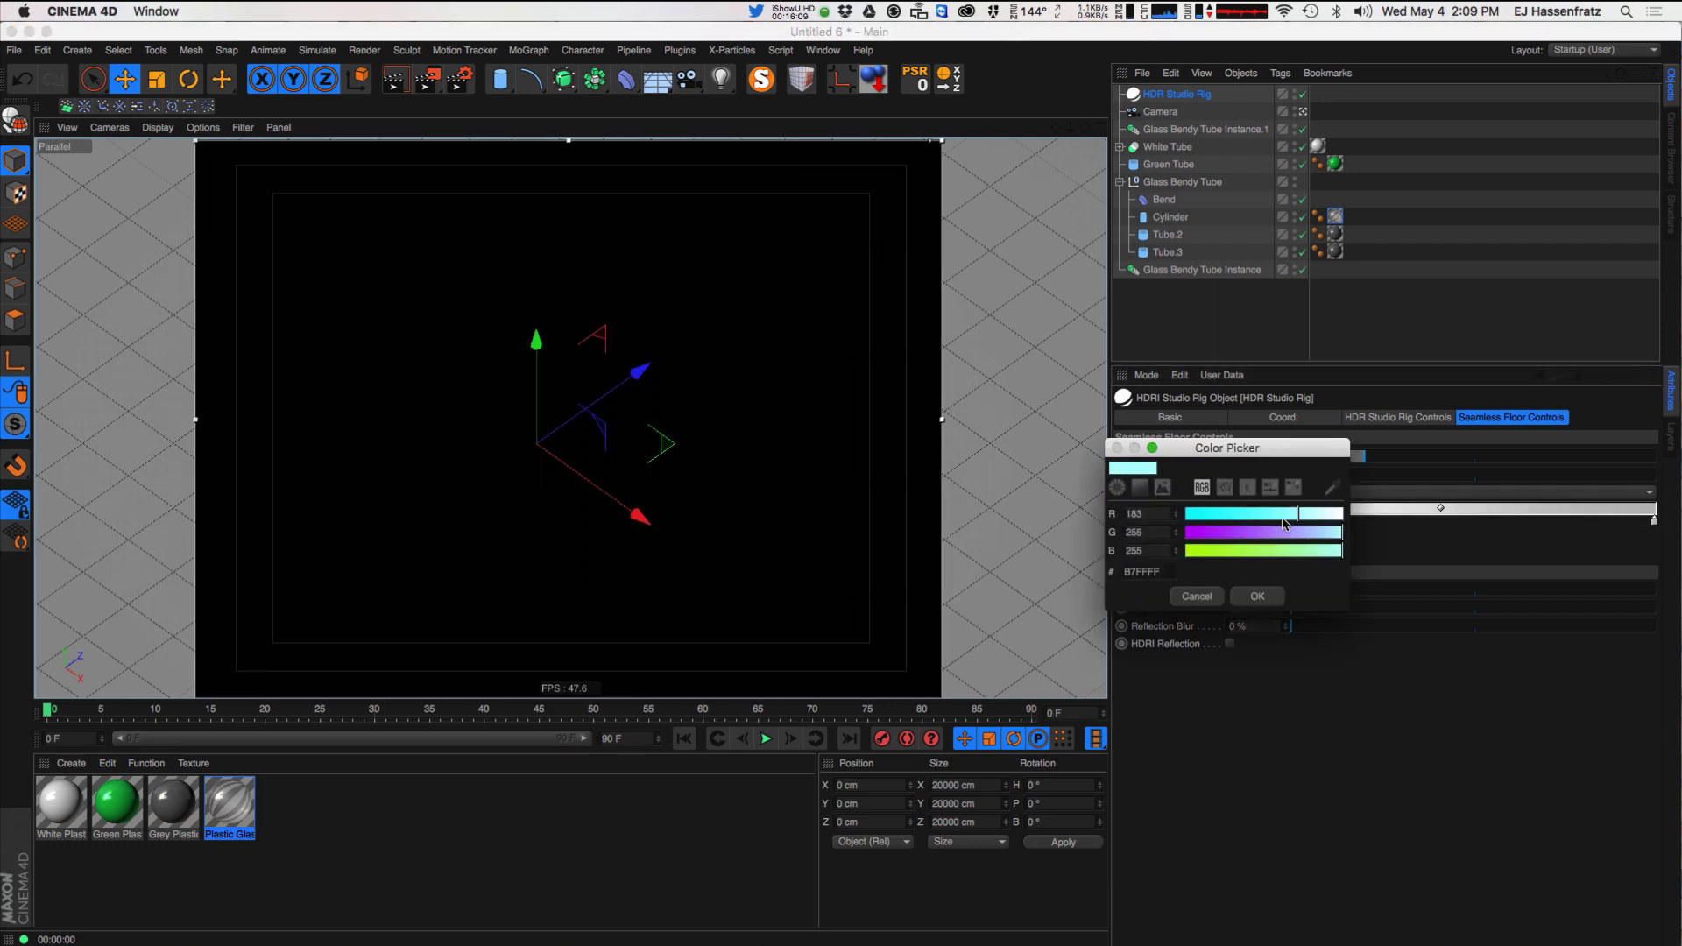
left_click(1141, 489)
left_click(1155, 555)
left_click(1304, 589)
mouse_move(1157, 556)
left_mouse_down()
mouse_move(1197, 528)
mouse_move(1165, 553)
left_mouse_up()
left_click(1304, 600)
left_click(1257, 789)
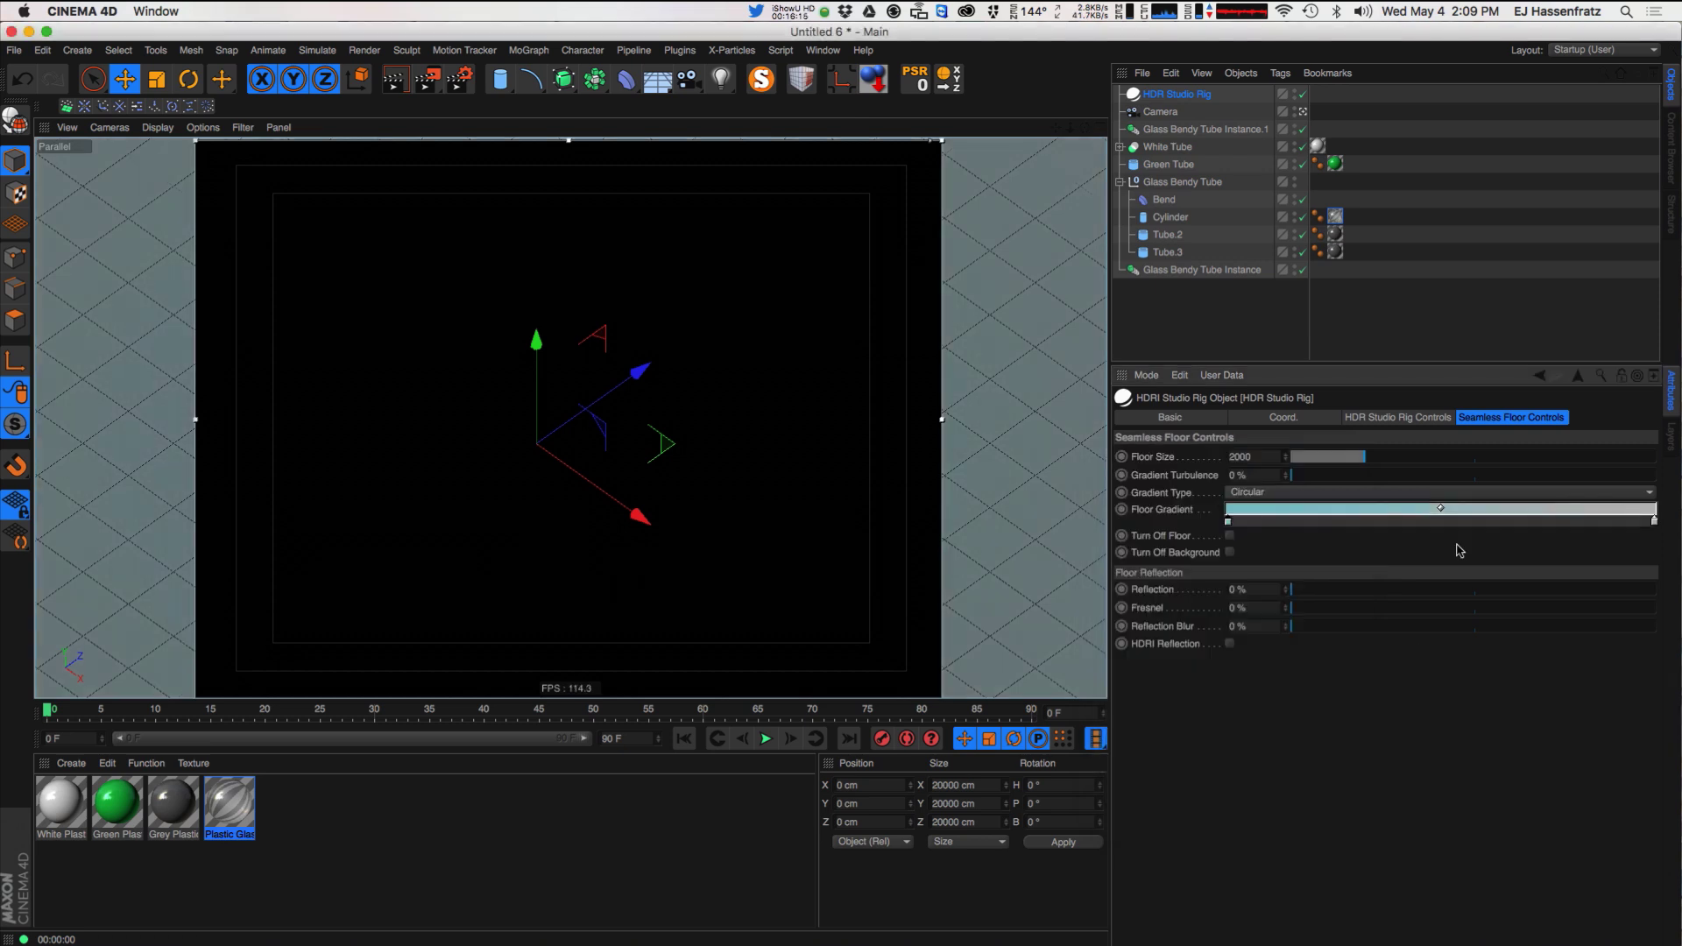
- Replace the grey end knot of the floor gradient with a new teal knot and adjust its color
left_click(1487, 520)
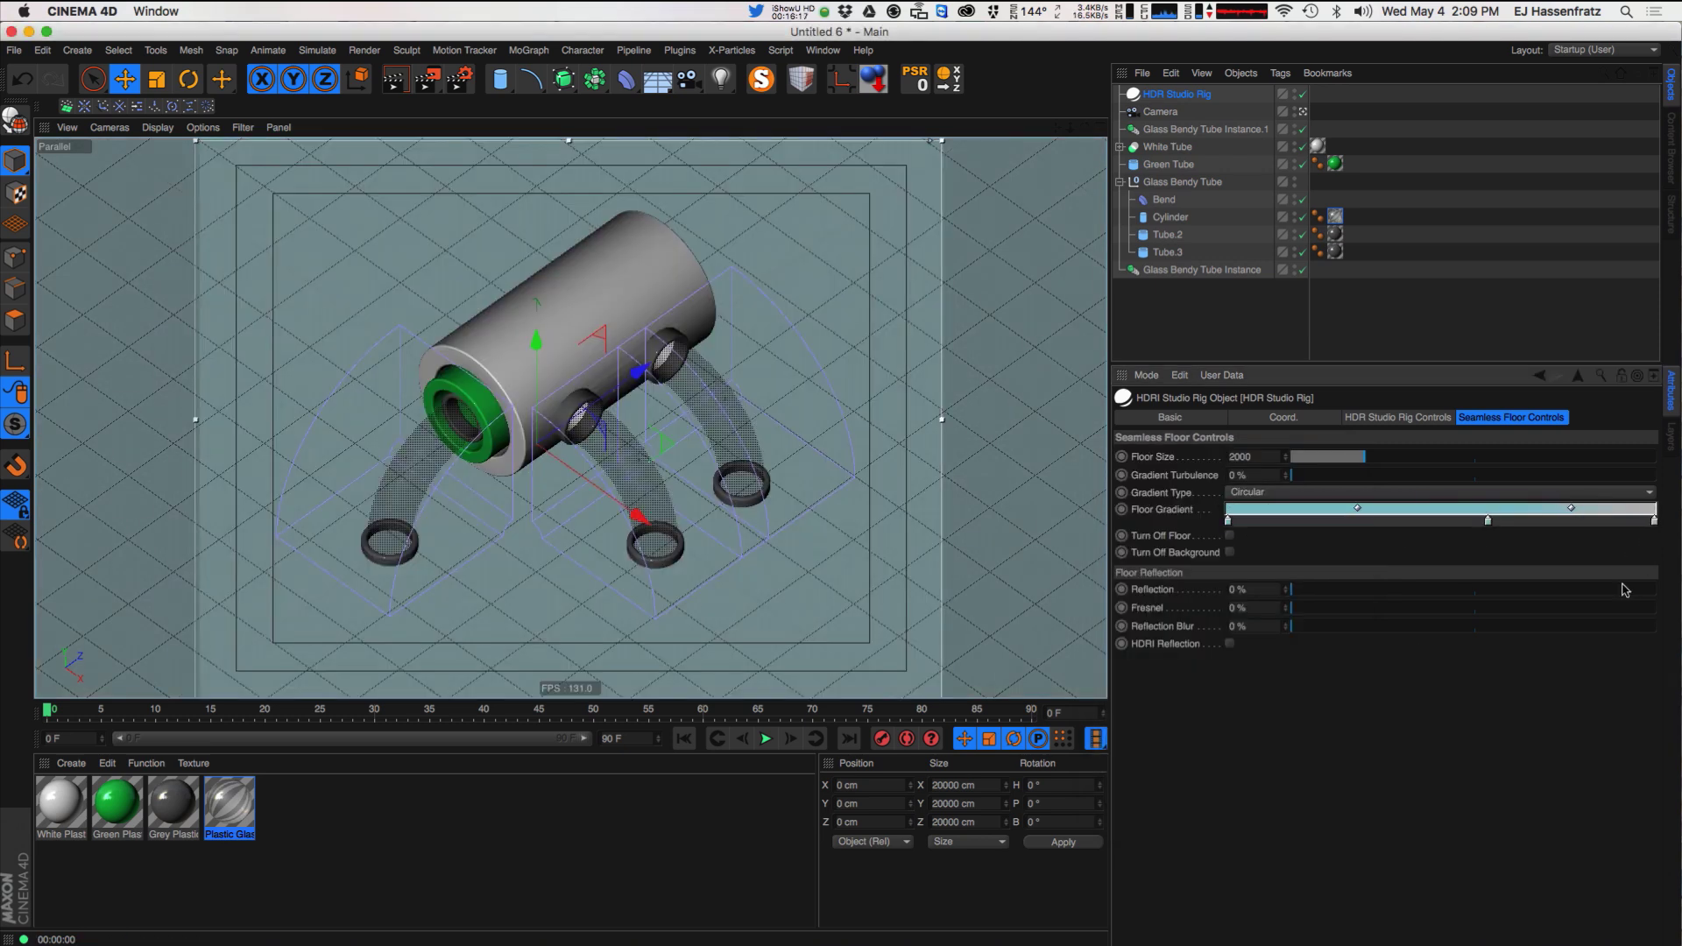
left_click_drag(1654, 524, 1587, 580)
left_click_drag(1493, 522, 1680, 527)
double_click(1654, 521)
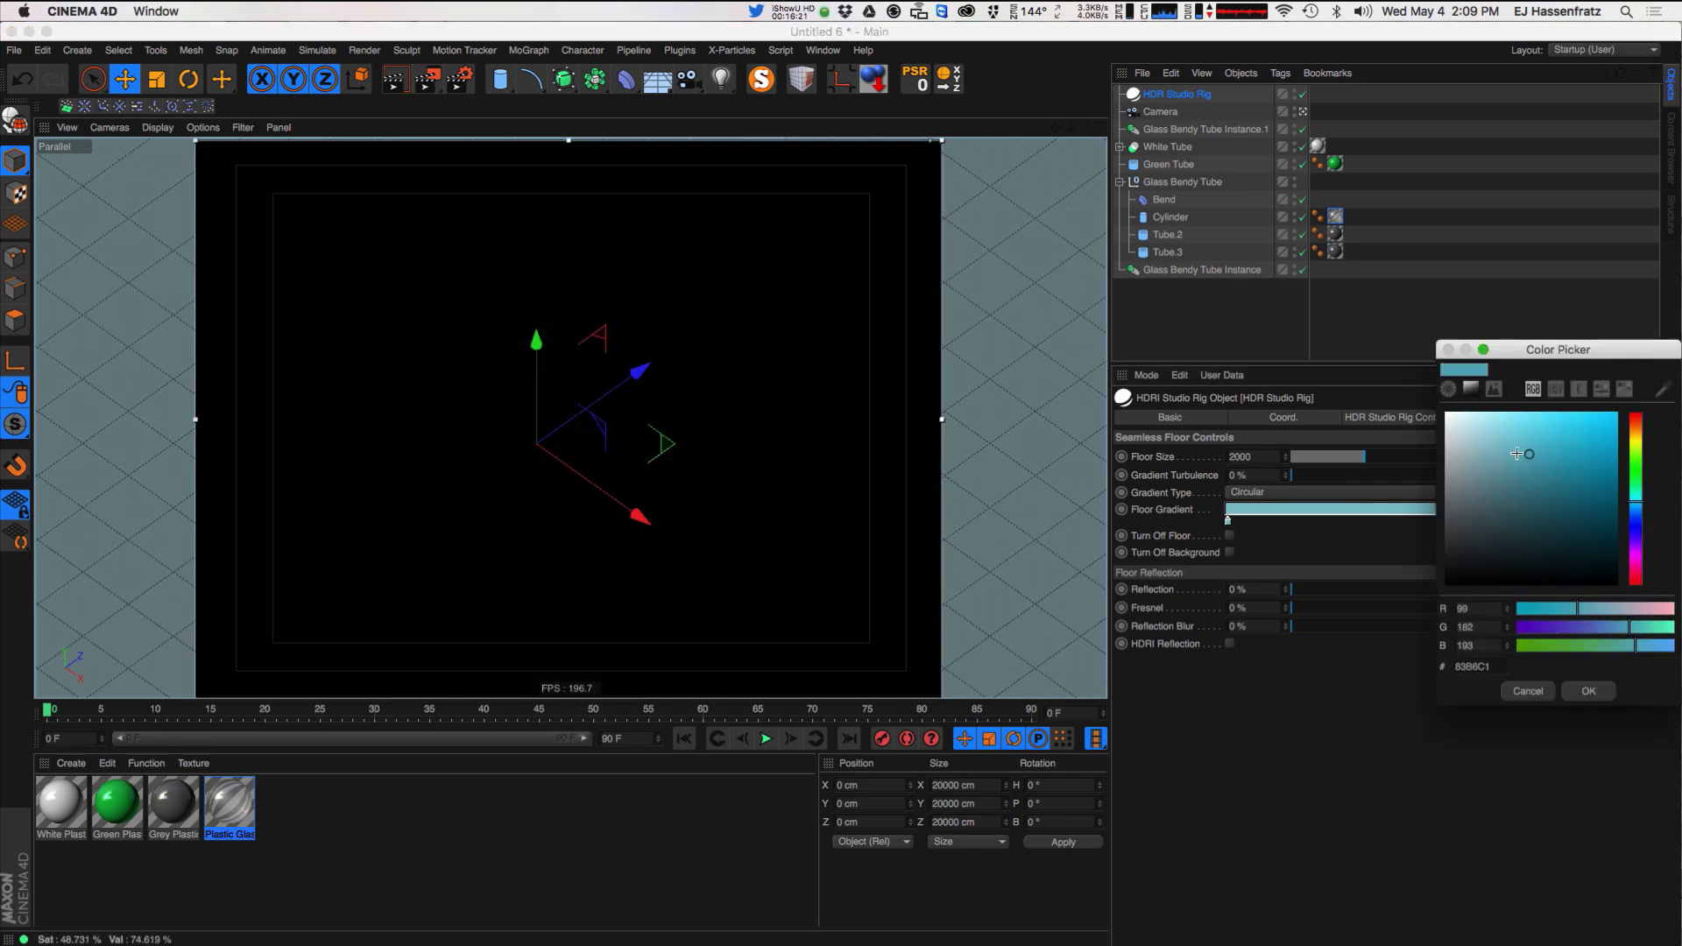
left_click(1587, 691)
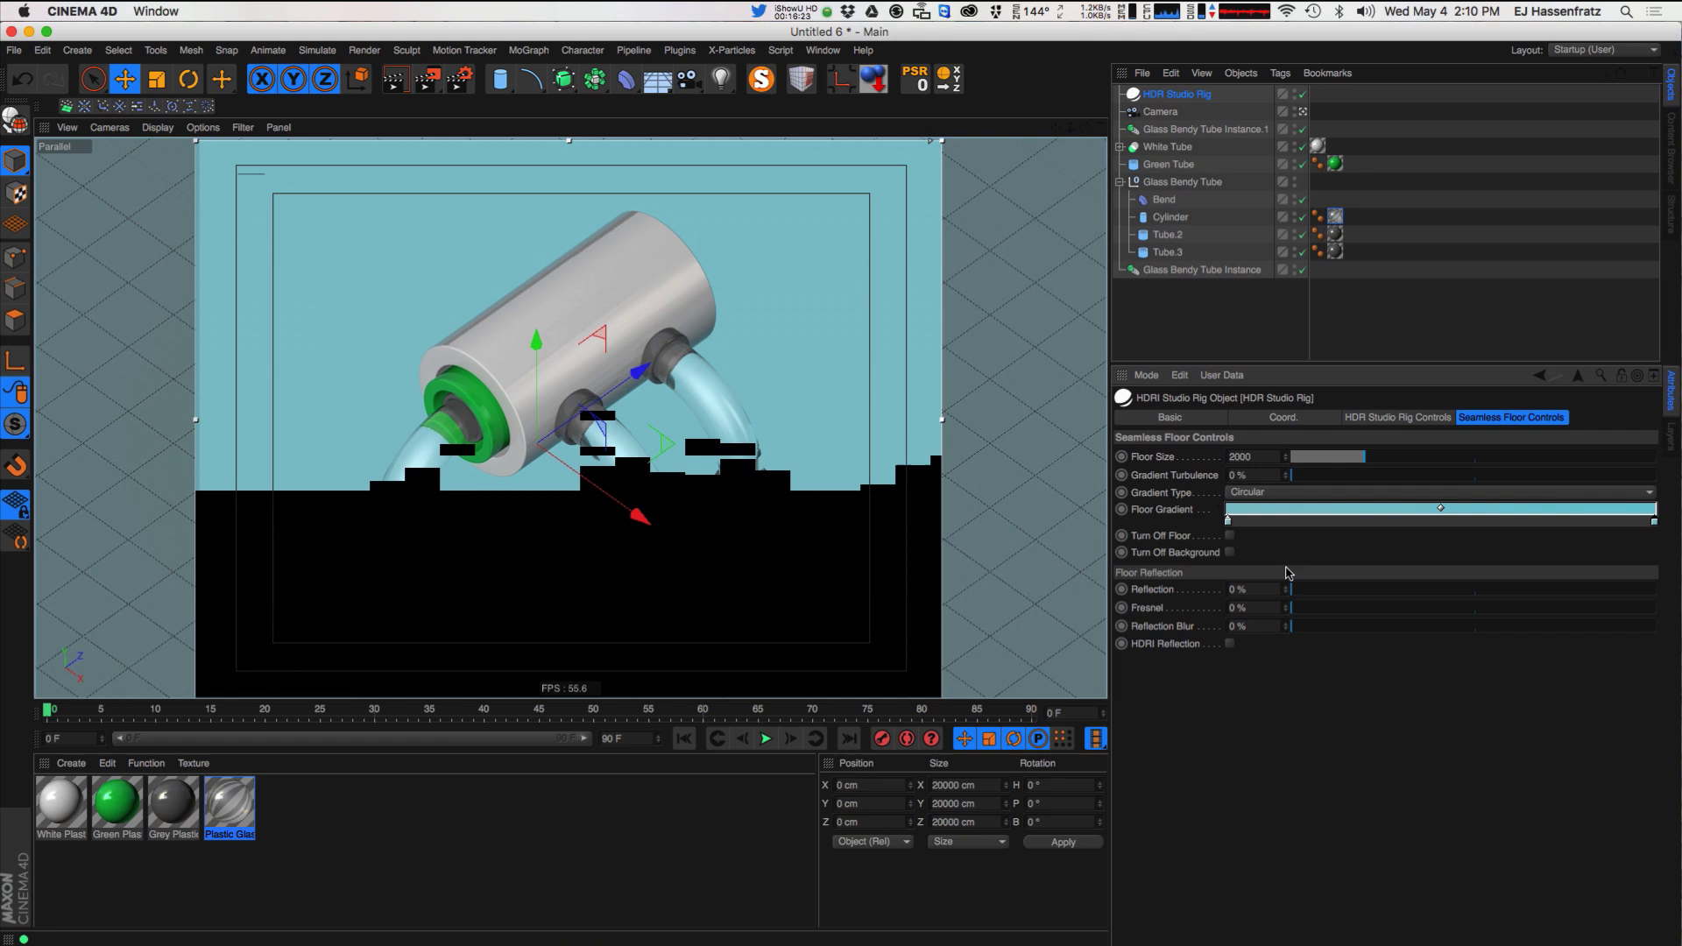
- Shift the start knot of the floor gradient from teal to a medium blue
double_click(1227, 521)
left_click(1305, 510)
left_click(1256, 688)
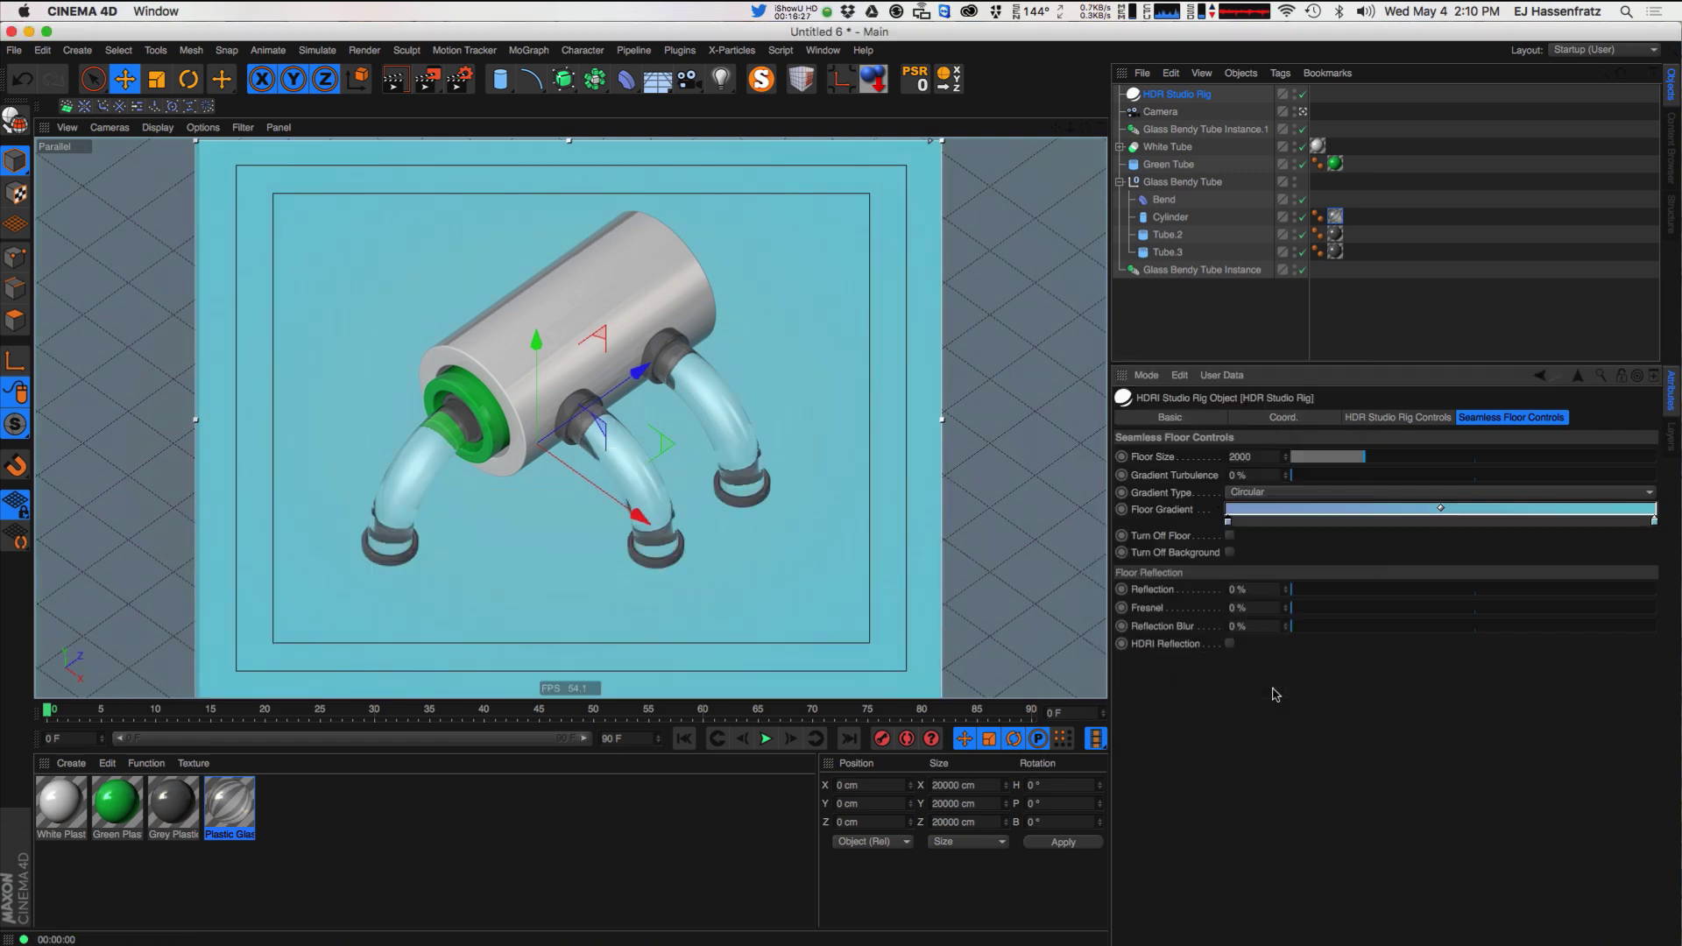
- Change the end knot of the floor gradient to a muted blue of RGB 112, 158, 179
double_click(1654, 522)
left_click(1561, 462)
left_click(1634, 510)
mouse_move(1564, 457)
left_mouse_down()
mouse_move(1568, 436)
mouse_move(1542, 431)
left_mouse_up()
left_click(1661, 389)
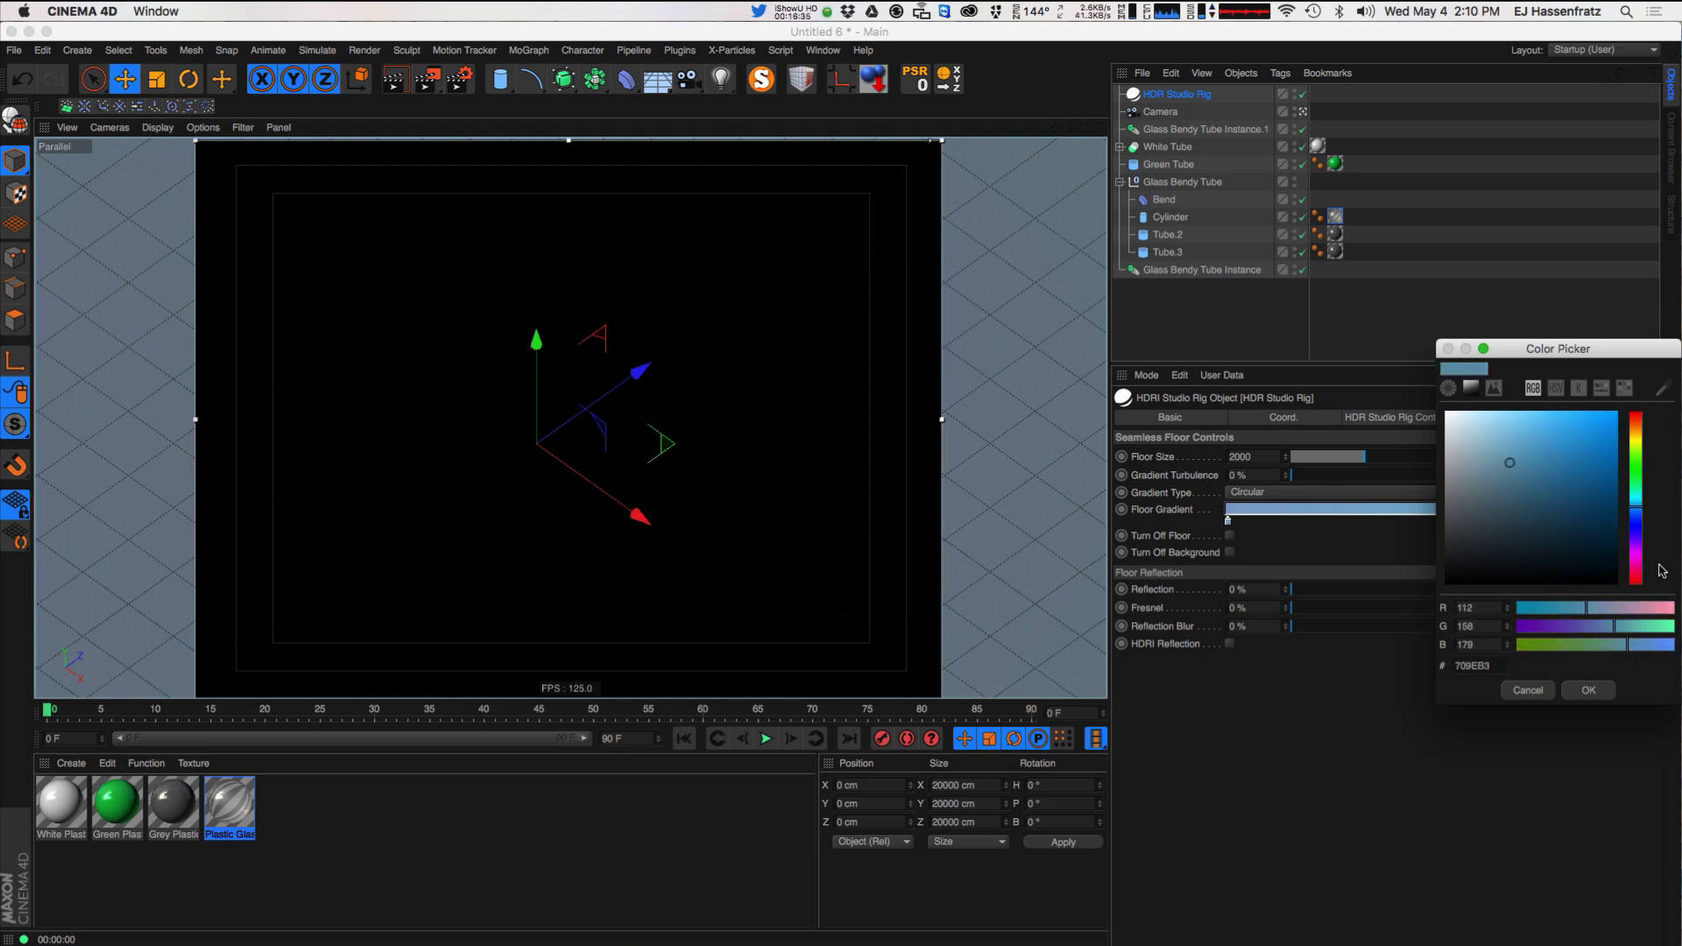
- Set the selected floor gradient knot of the HDR Studio Rig to the blue 709EB3
left_click(1588, 690)
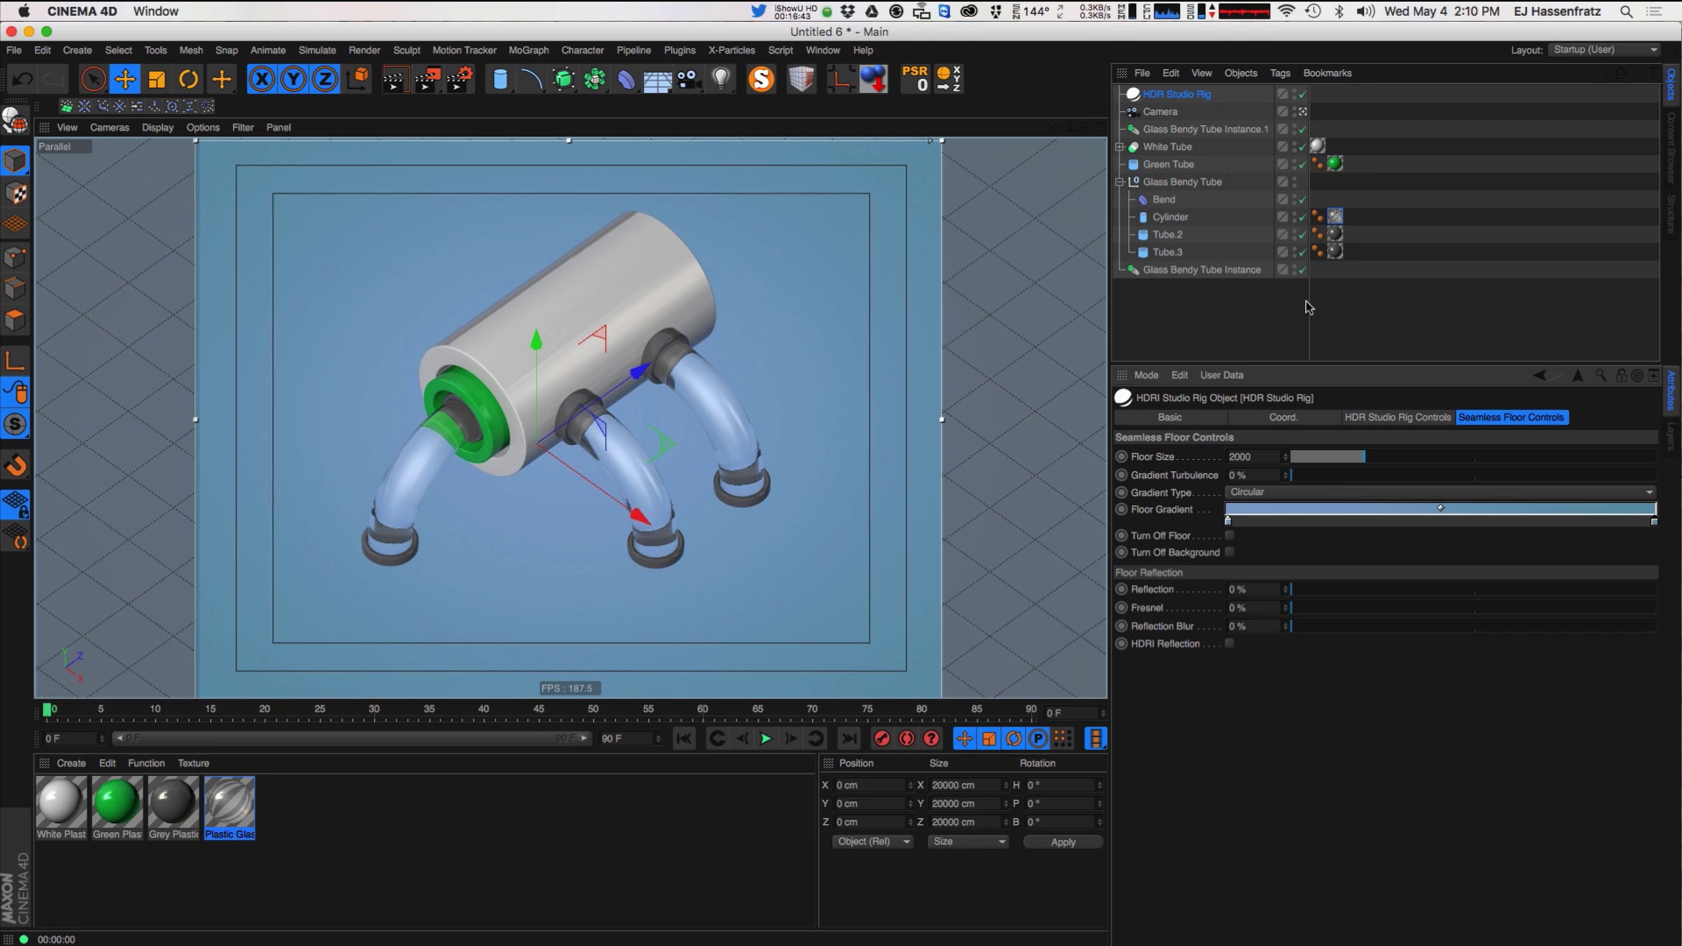
left_click(1342, 304)
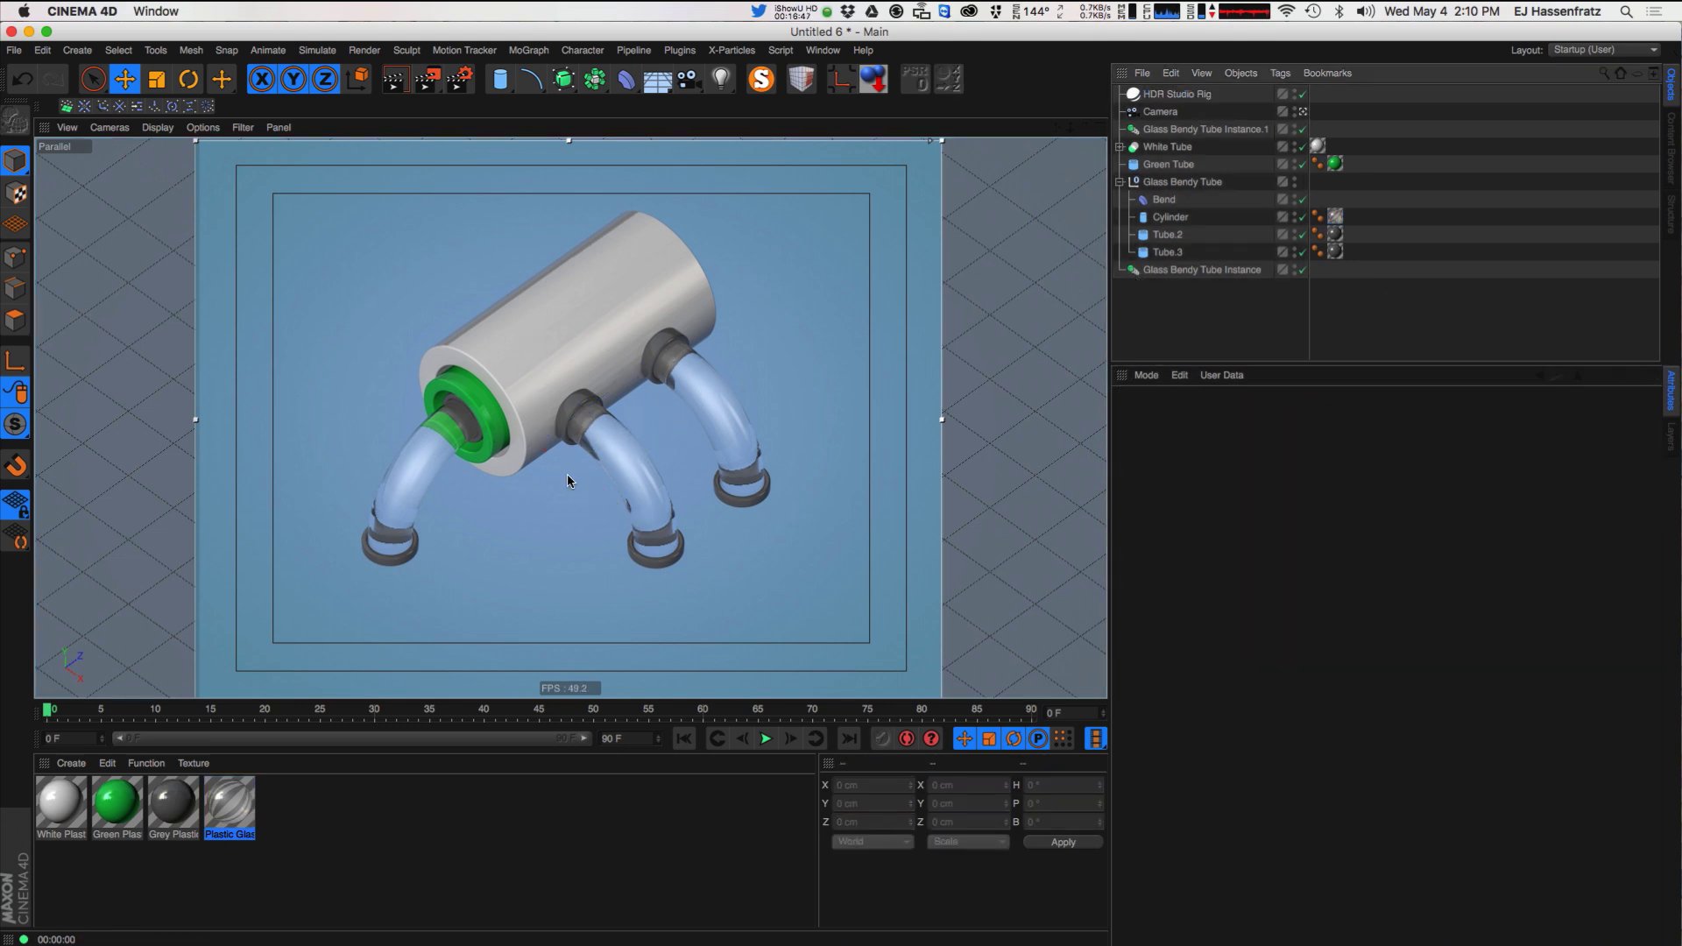
- Review the Plastic Glass material's transparency settings and compare them with the glass tubes in the Behance reference artwork
double_click(238, 812)
left_click_drag(447, 109, 1047, 110)
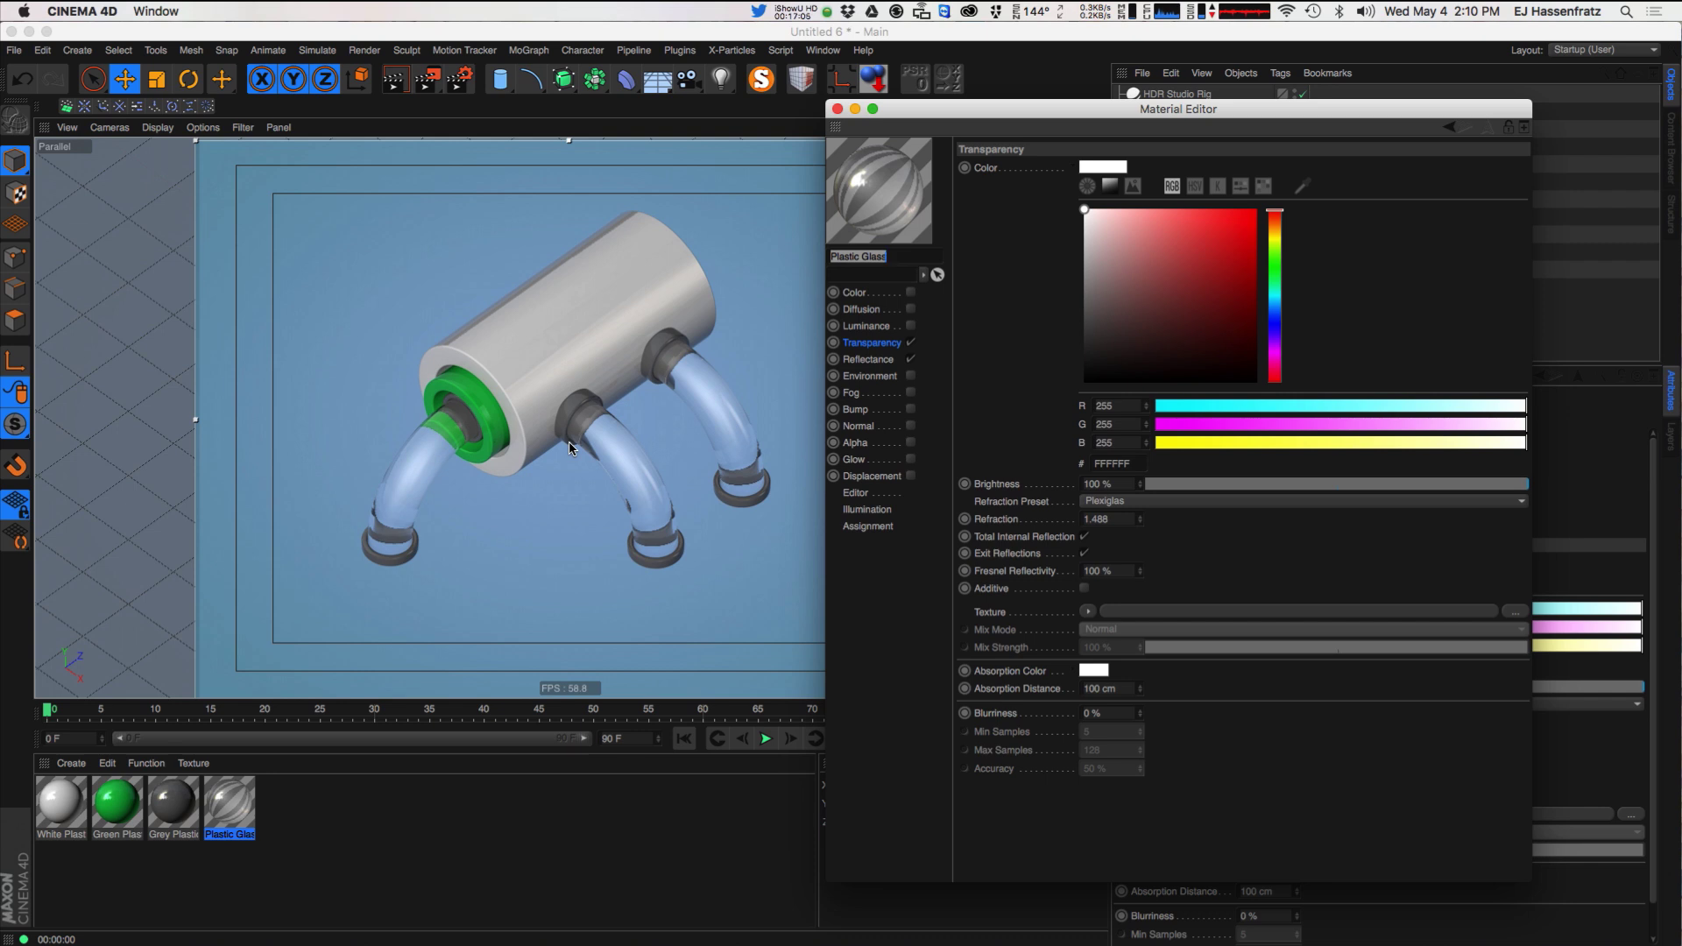
left_click(252, 362)
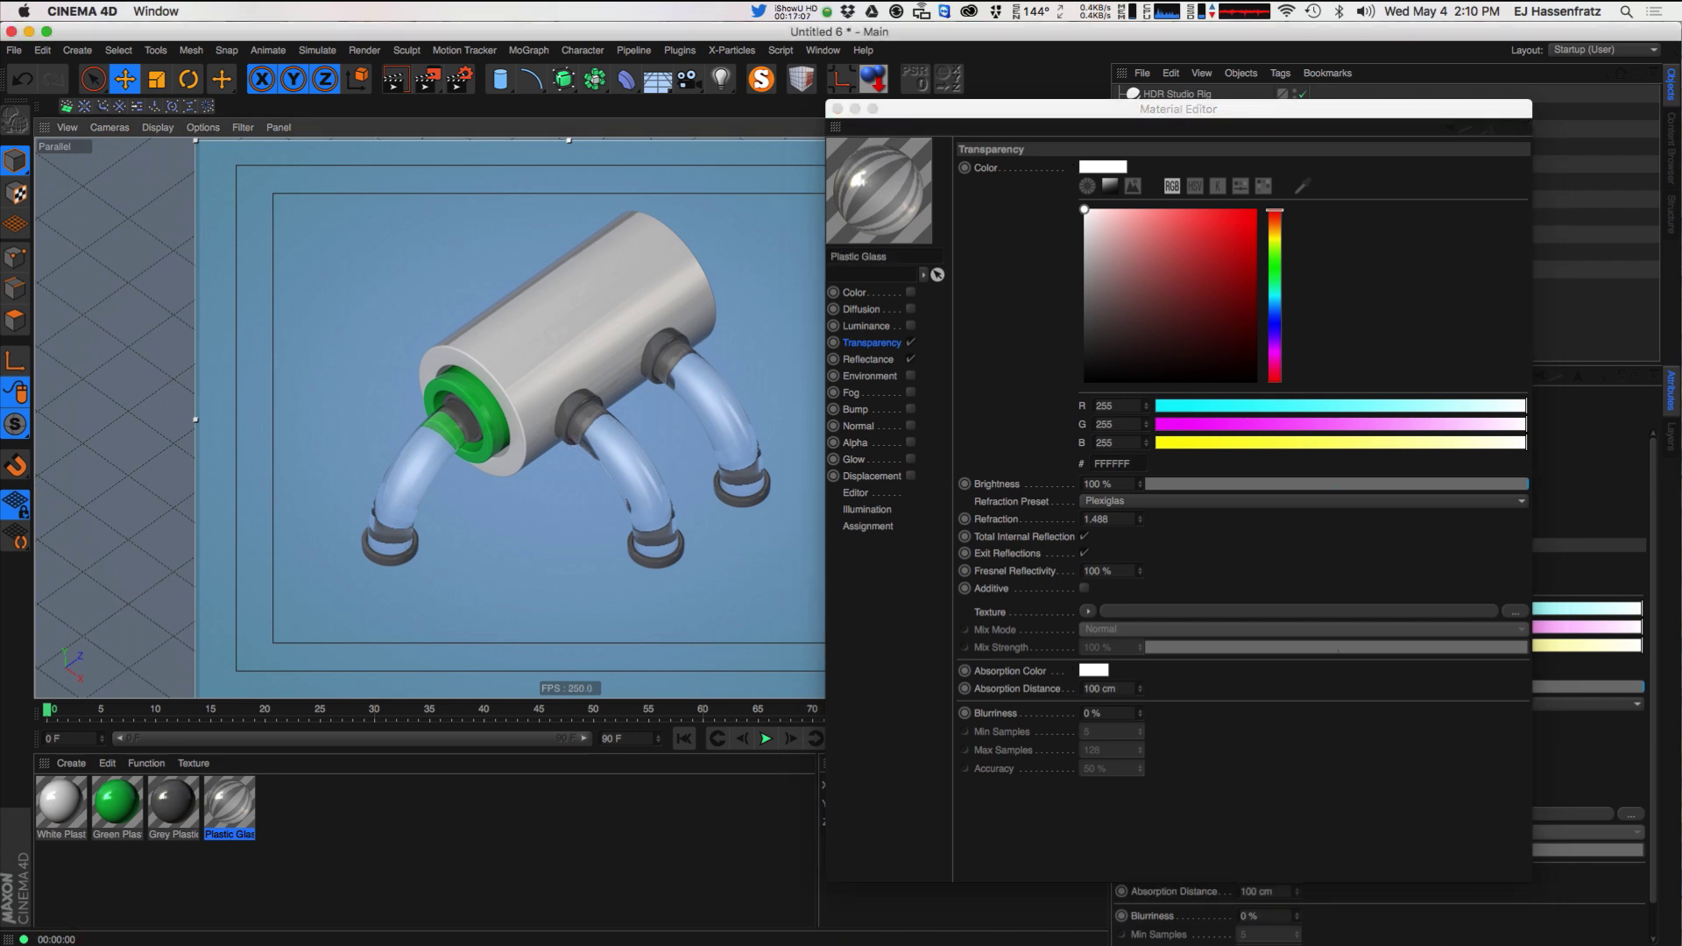
left_click_drag(0, 203, 926, 175)
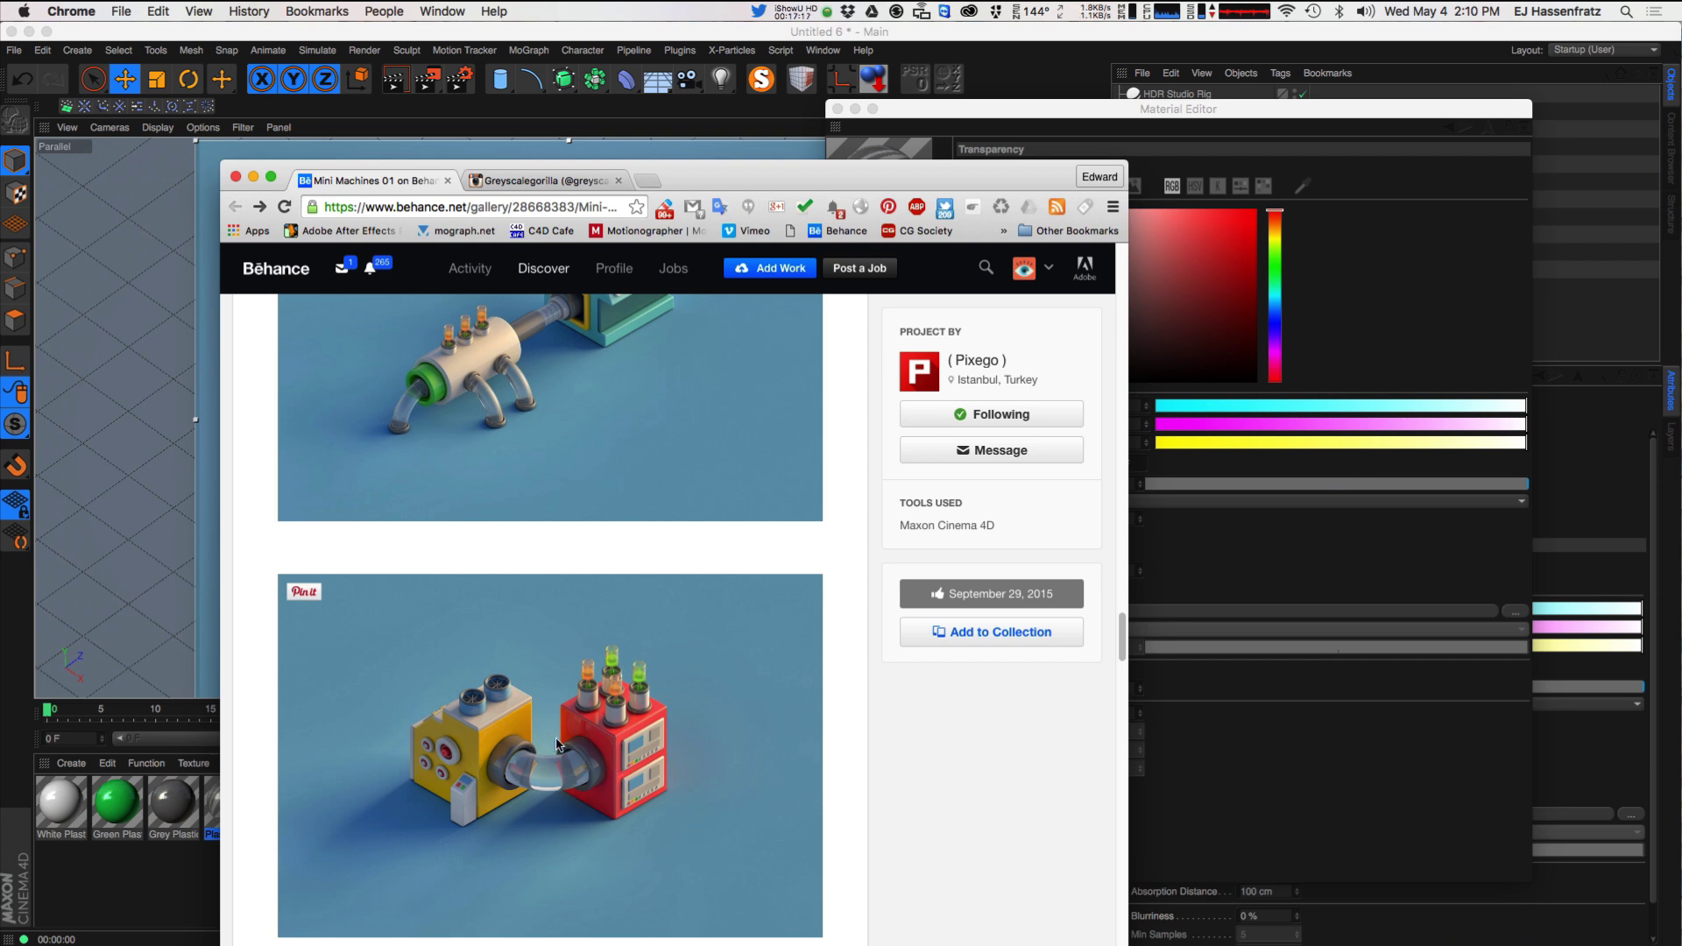
double_click(770, 187)
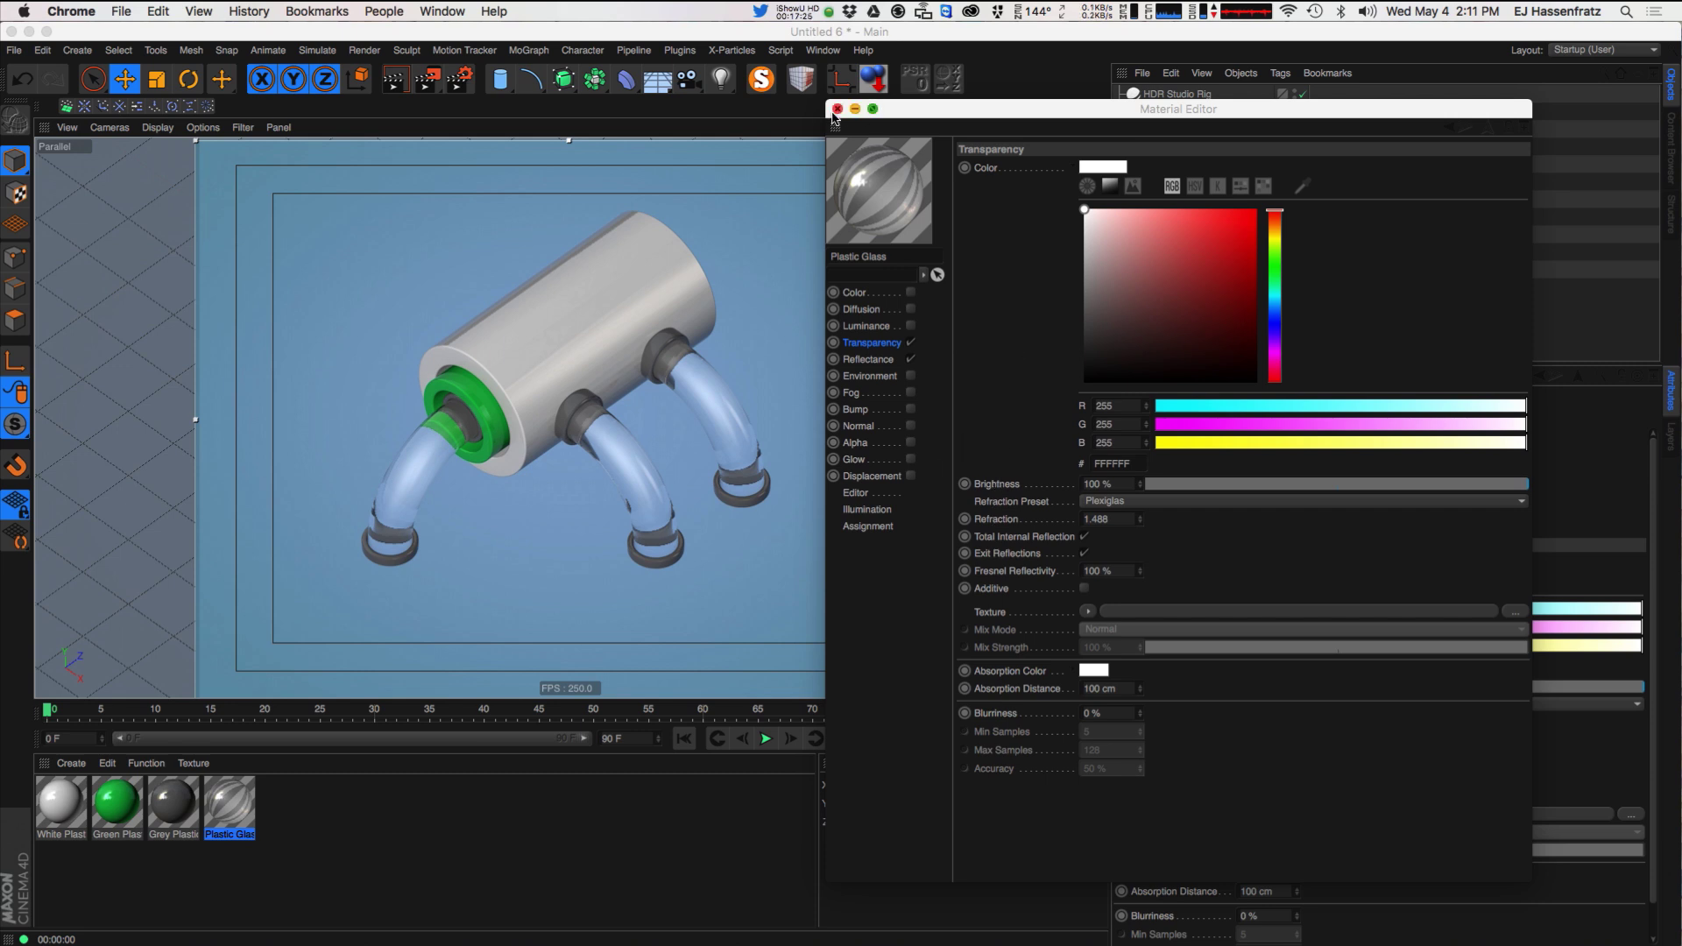
left_click(836, 110)
- Add an area light named Main and set its shadow type to Area
left_click(710, 125)
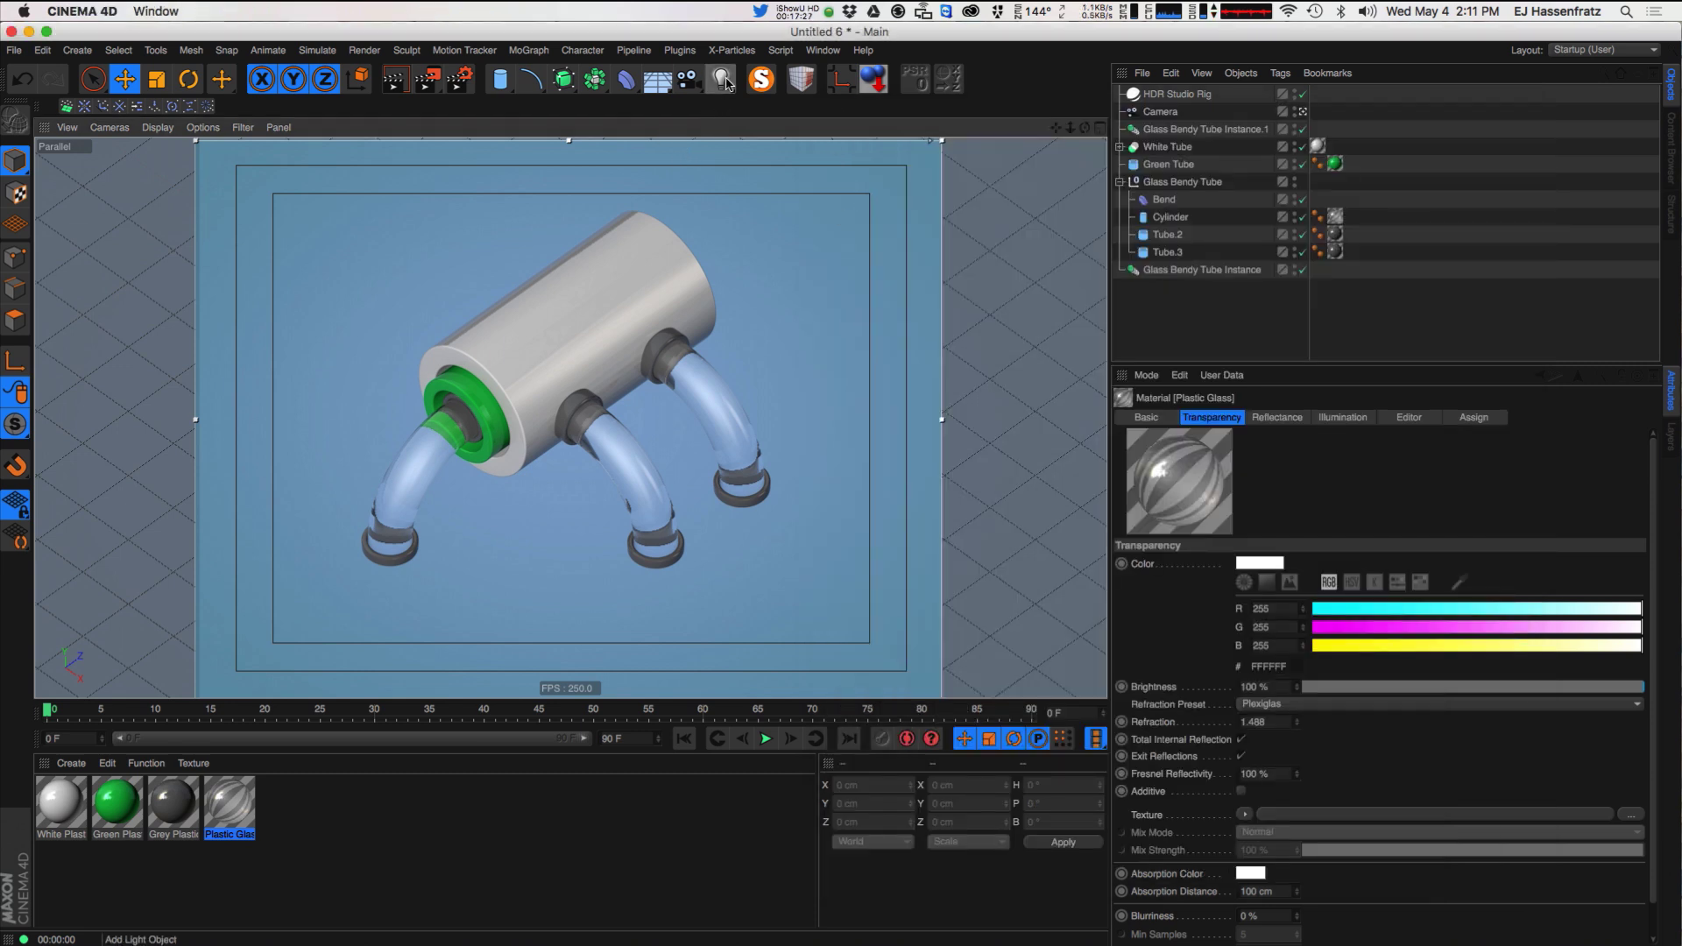
left_click_drag(725, 83, 893, 136)
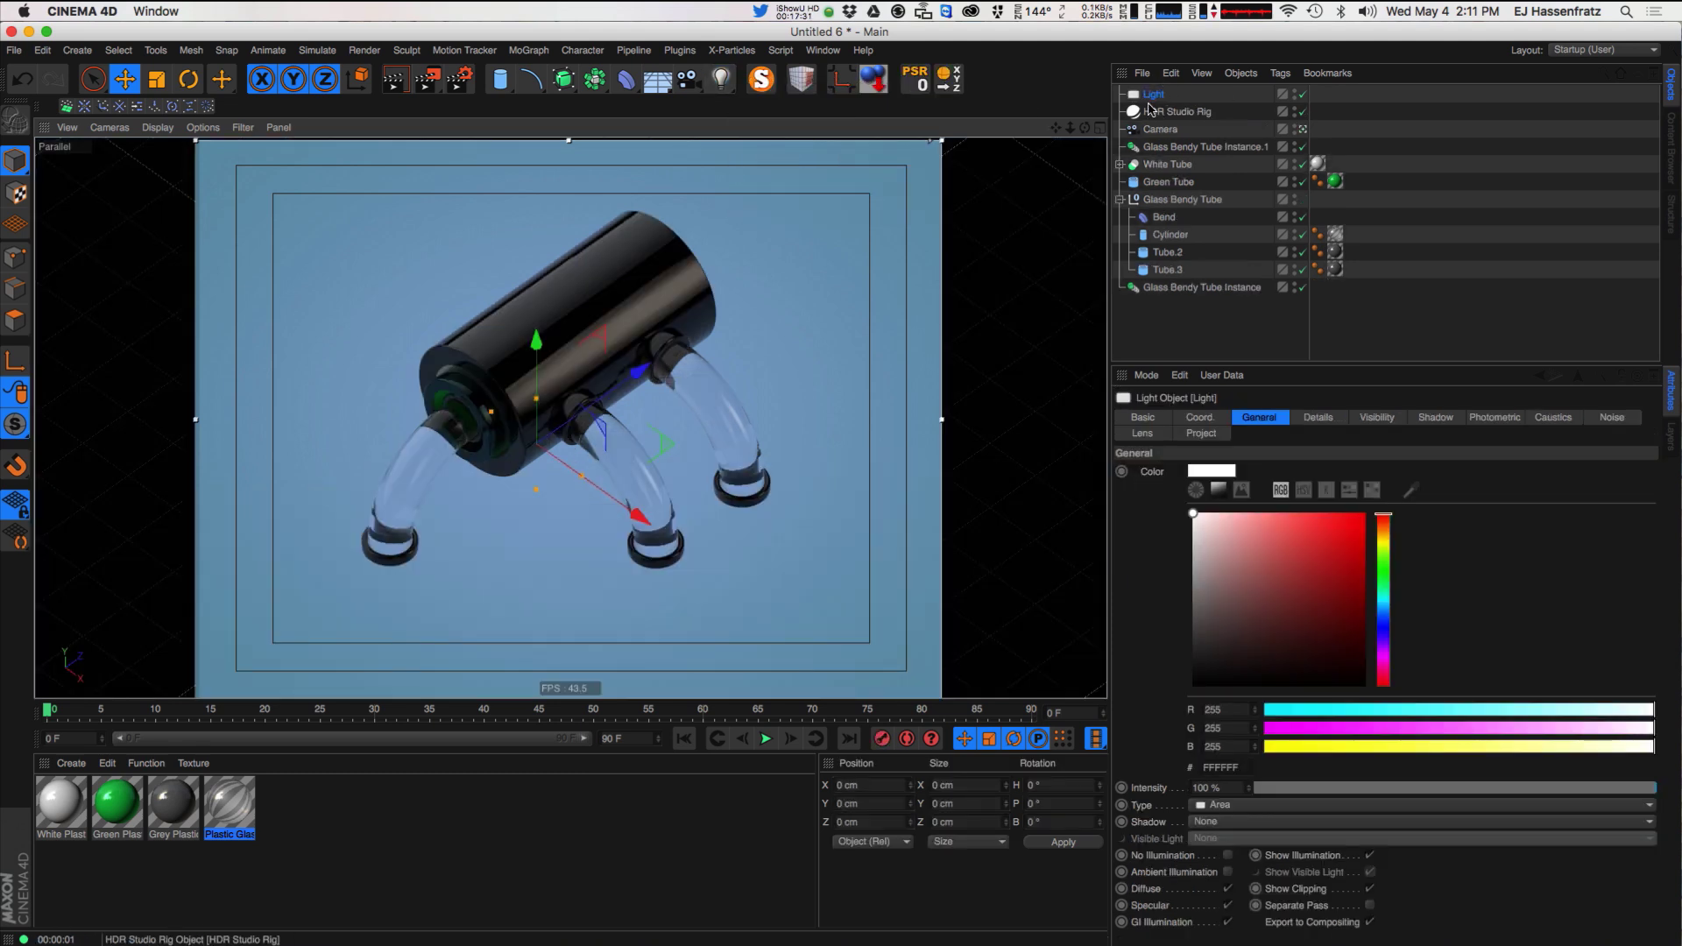
double_click(1152, 94)
type("Main")
key("Return")
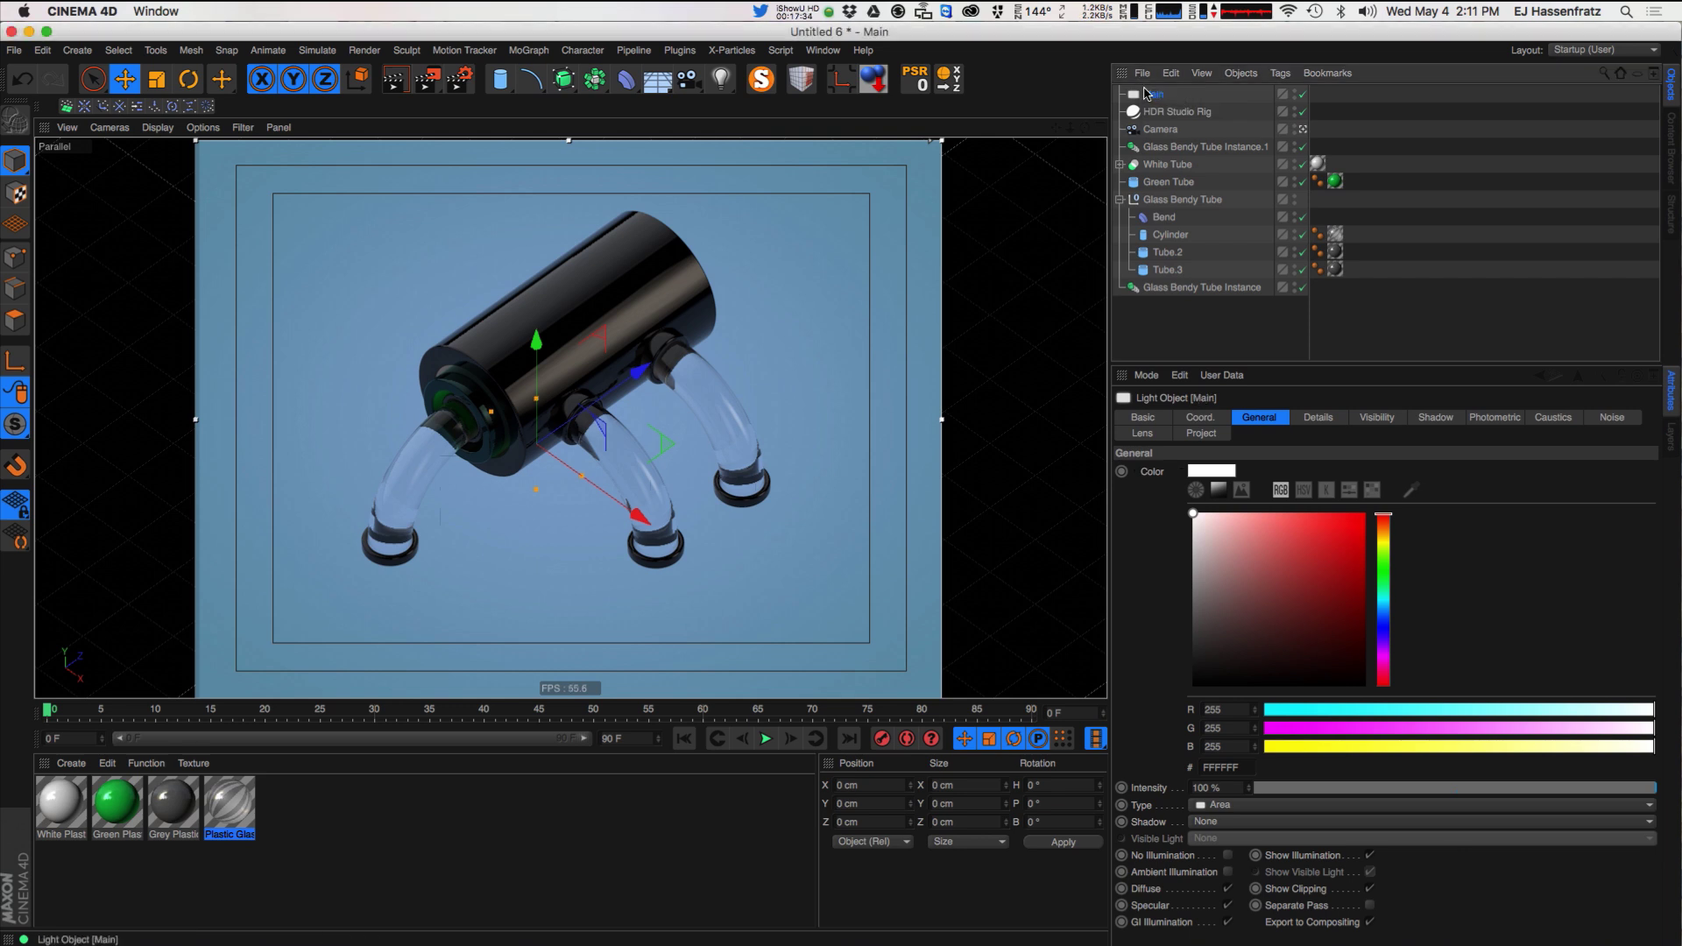
left_click(1216, 822)
left_click(1216, 893)
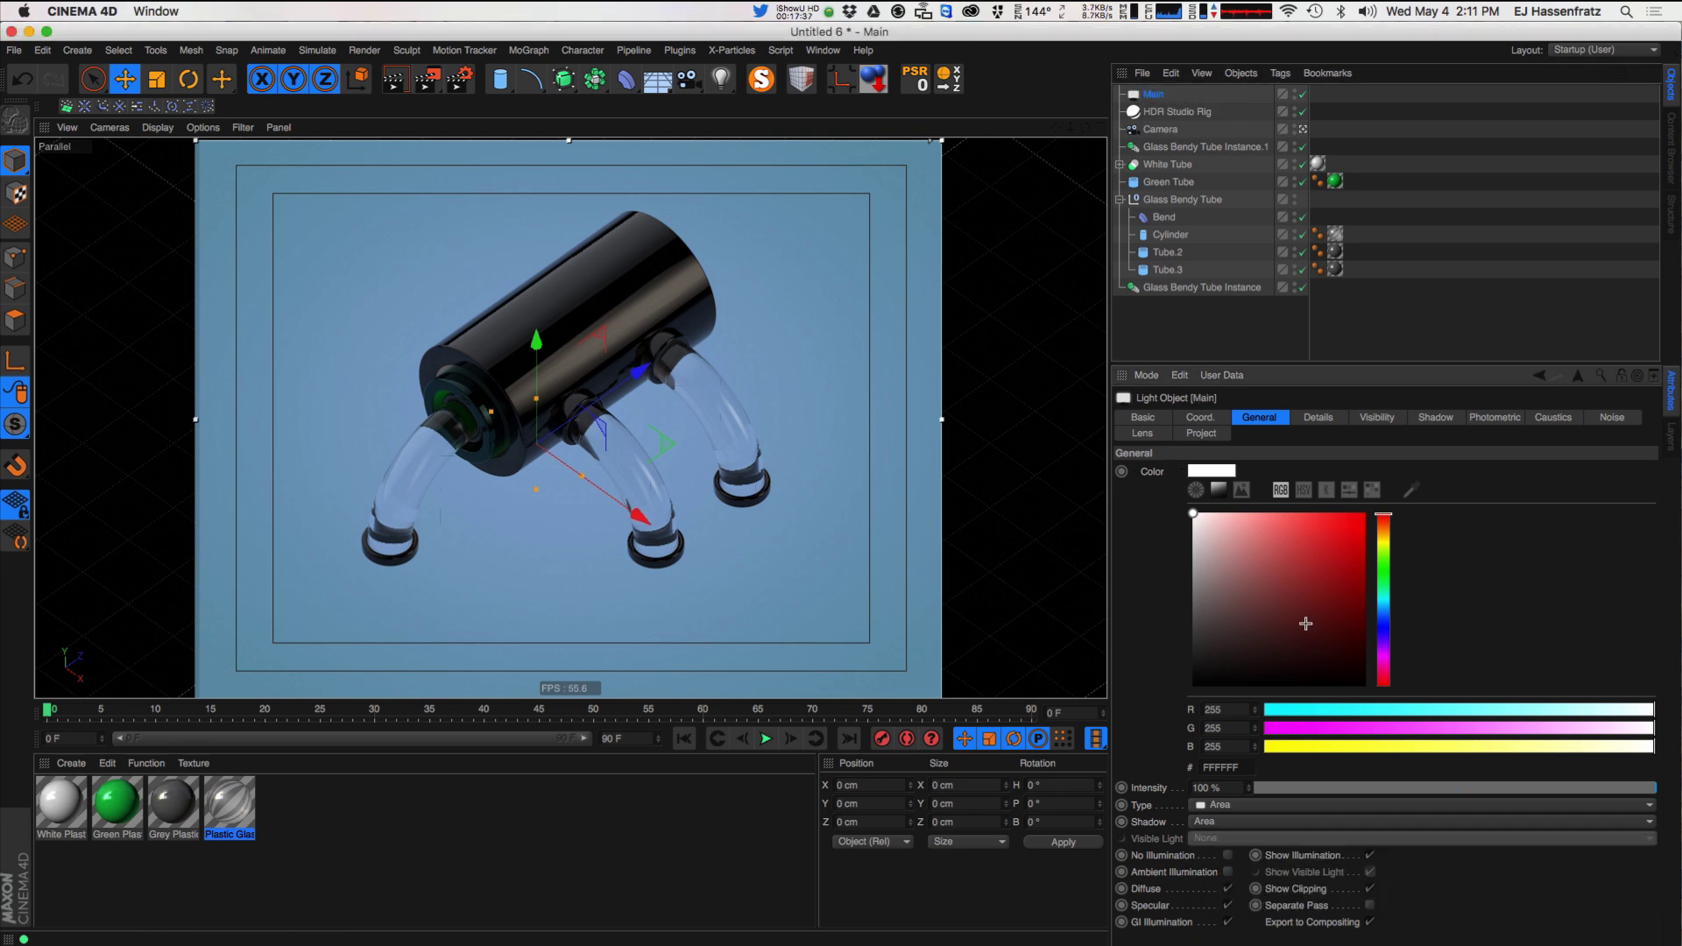
- Switch the renderer to Physical in the render settings
left_click(459, 79)
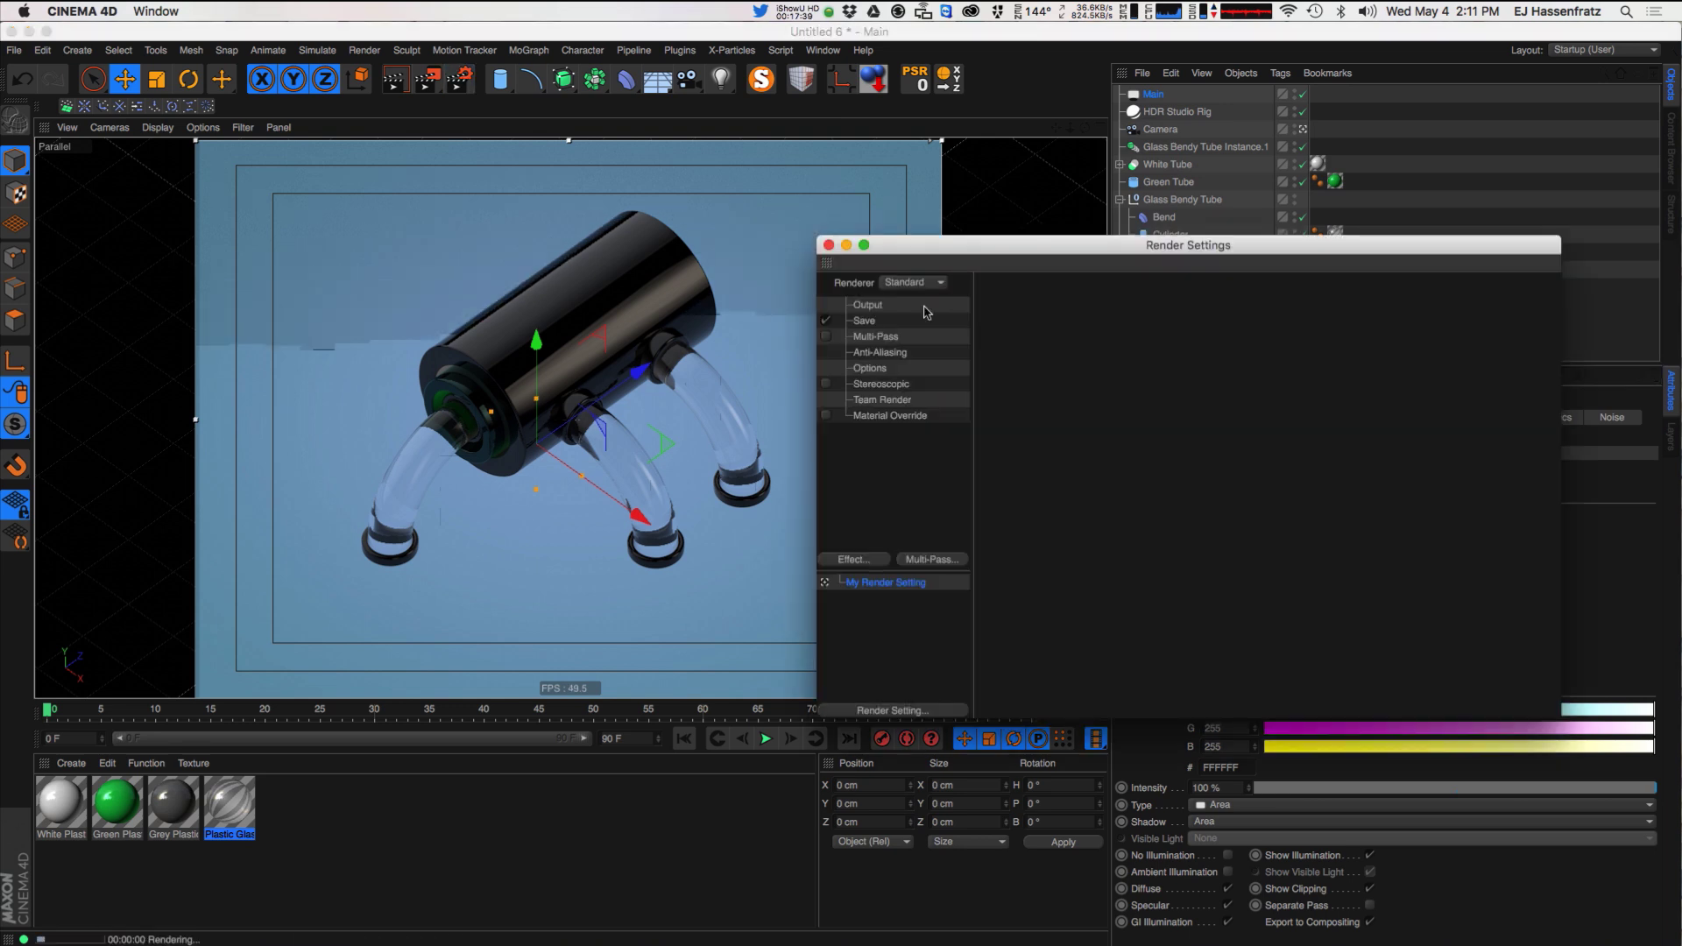
left_click(911, 282)
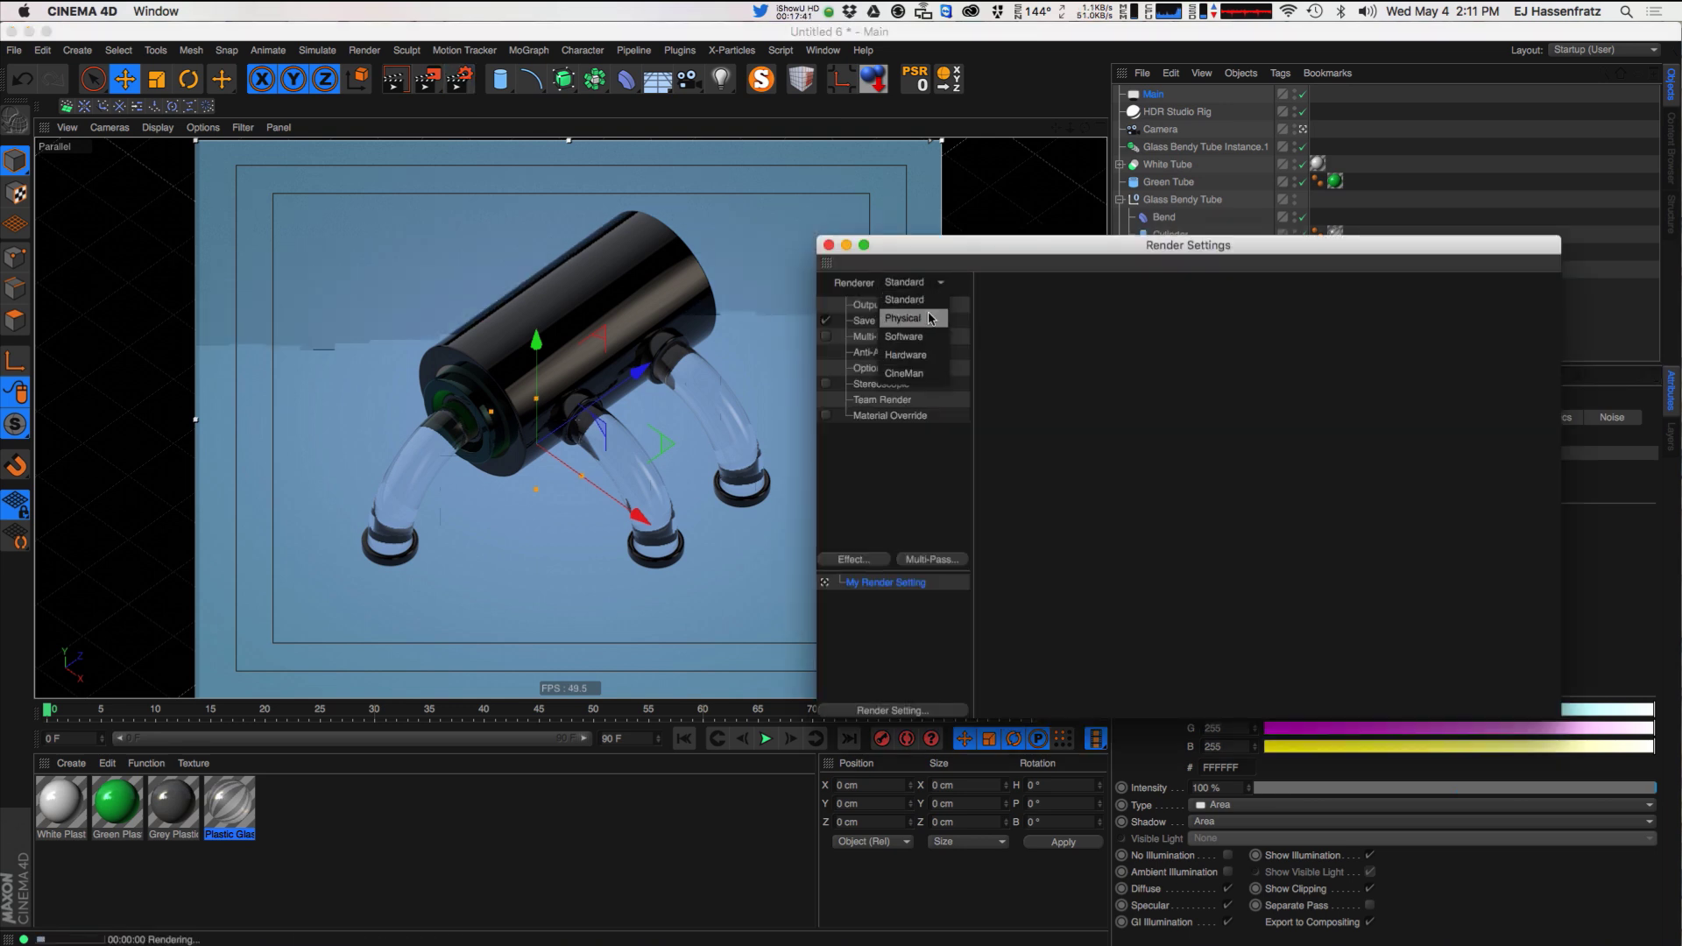
left_click(930, 318)
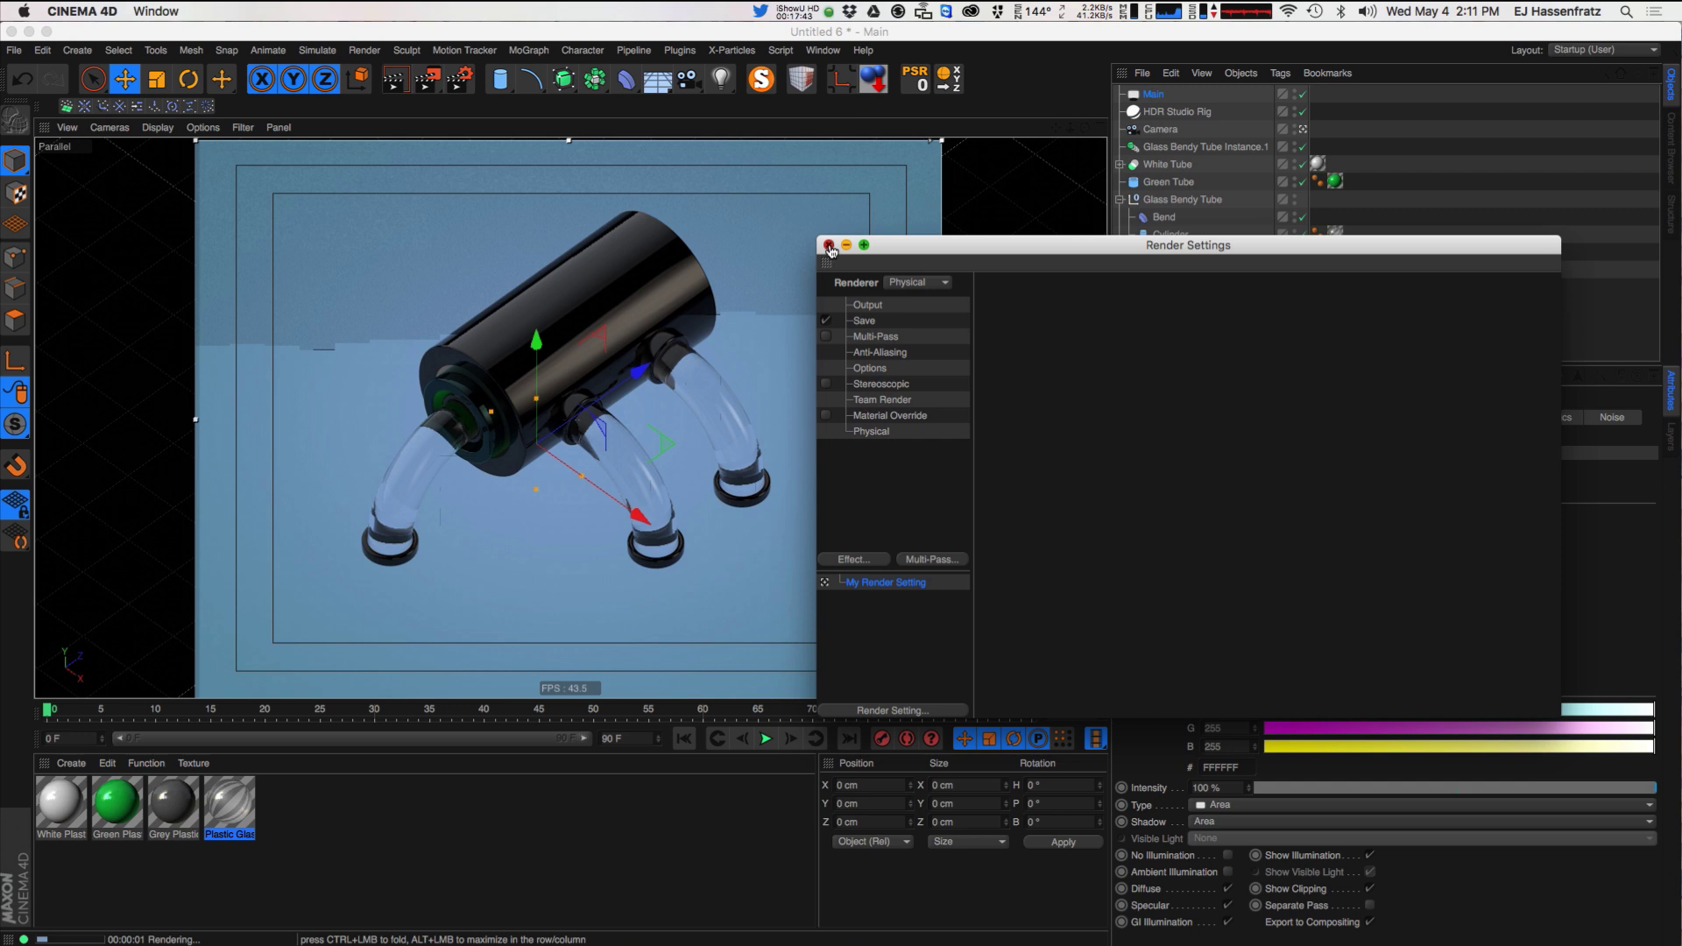
left_click(829, 246)
- Place the Main light at about X 454 cm, Z 247 cm in the top view with a 130° heading
left_click(1152, 94)
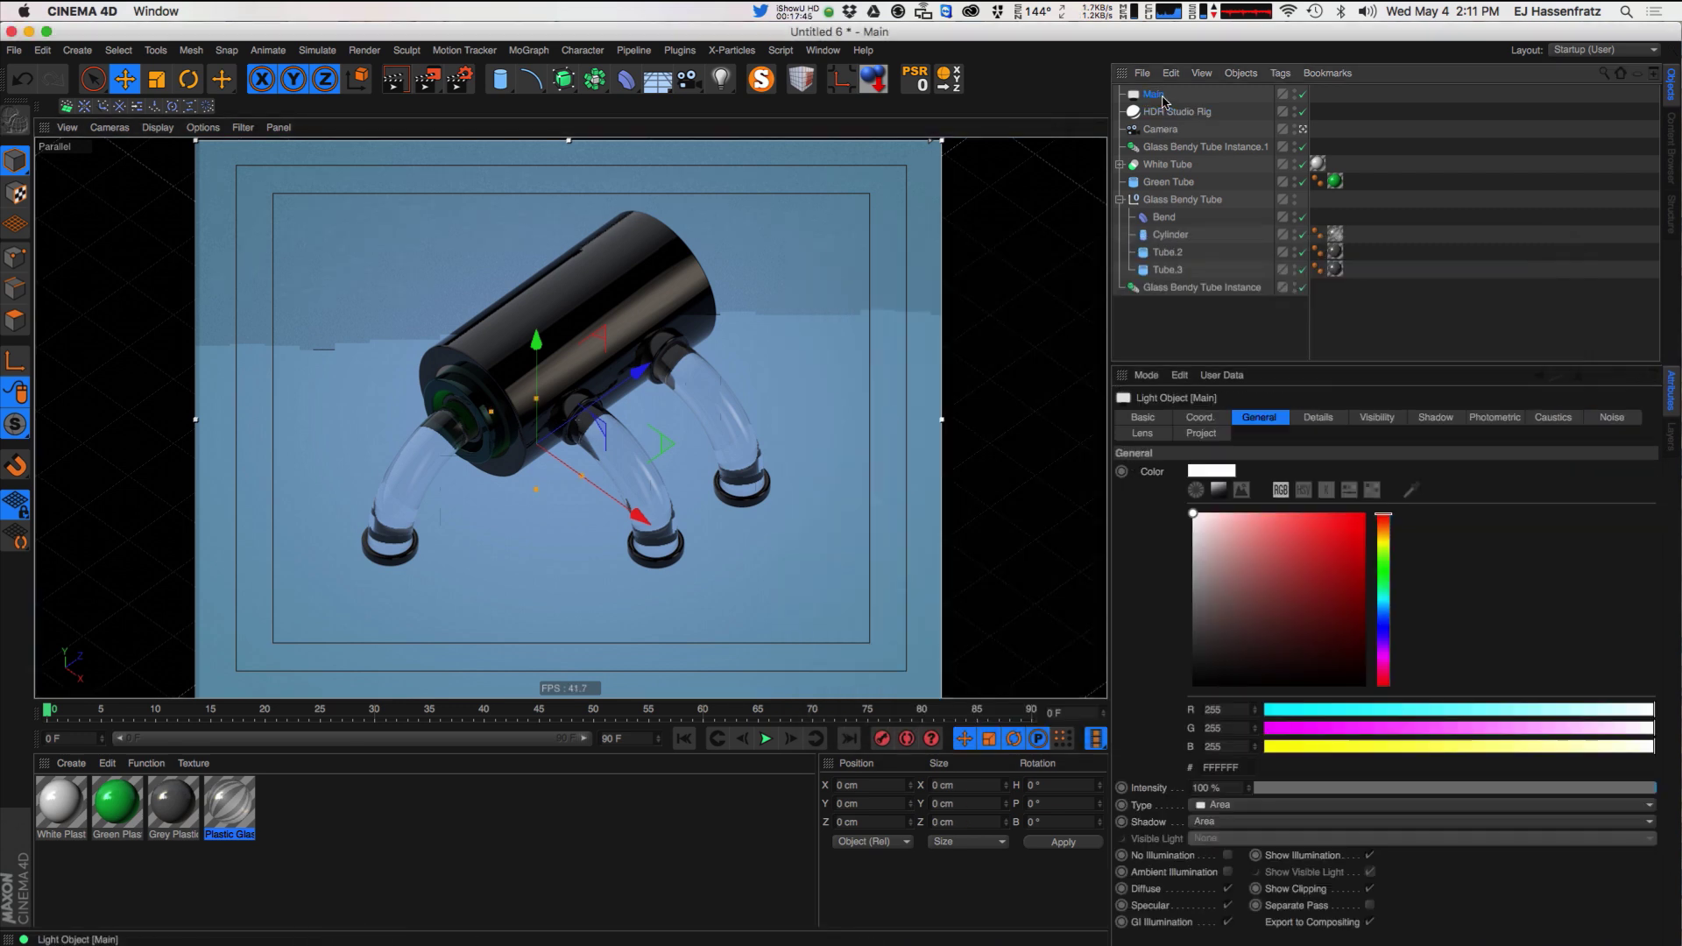
left_click(1099, 128)
scroll(806, 336, "down", 8)
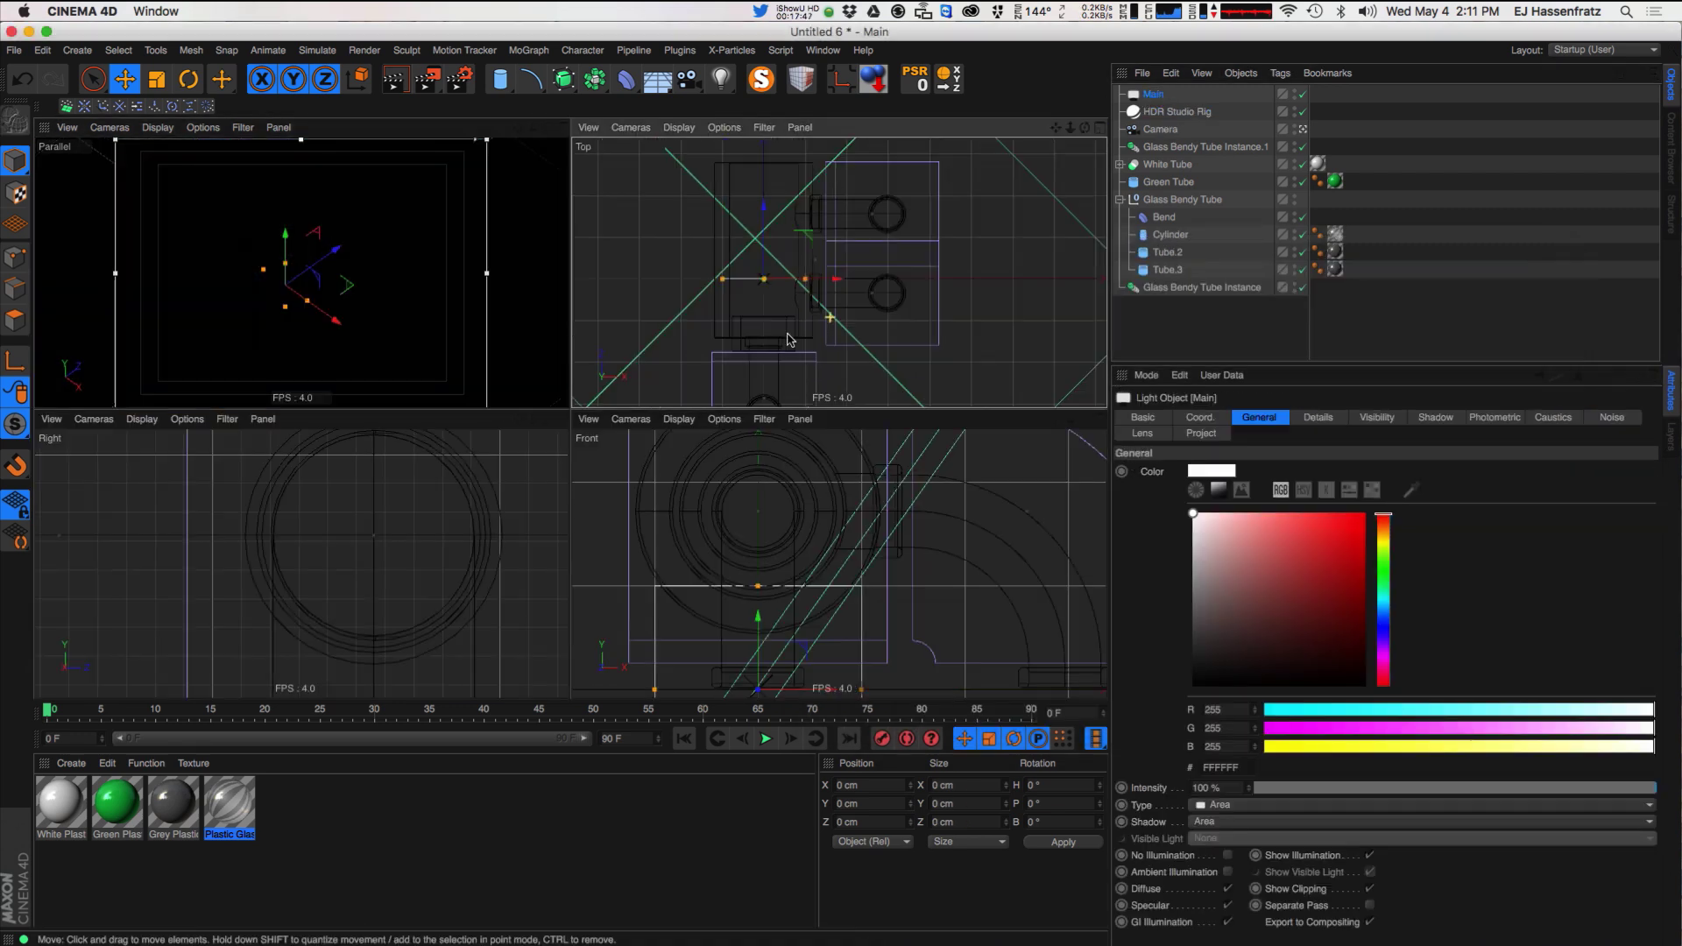
left_click_drag(855, 352, 904, 184)
key("r")
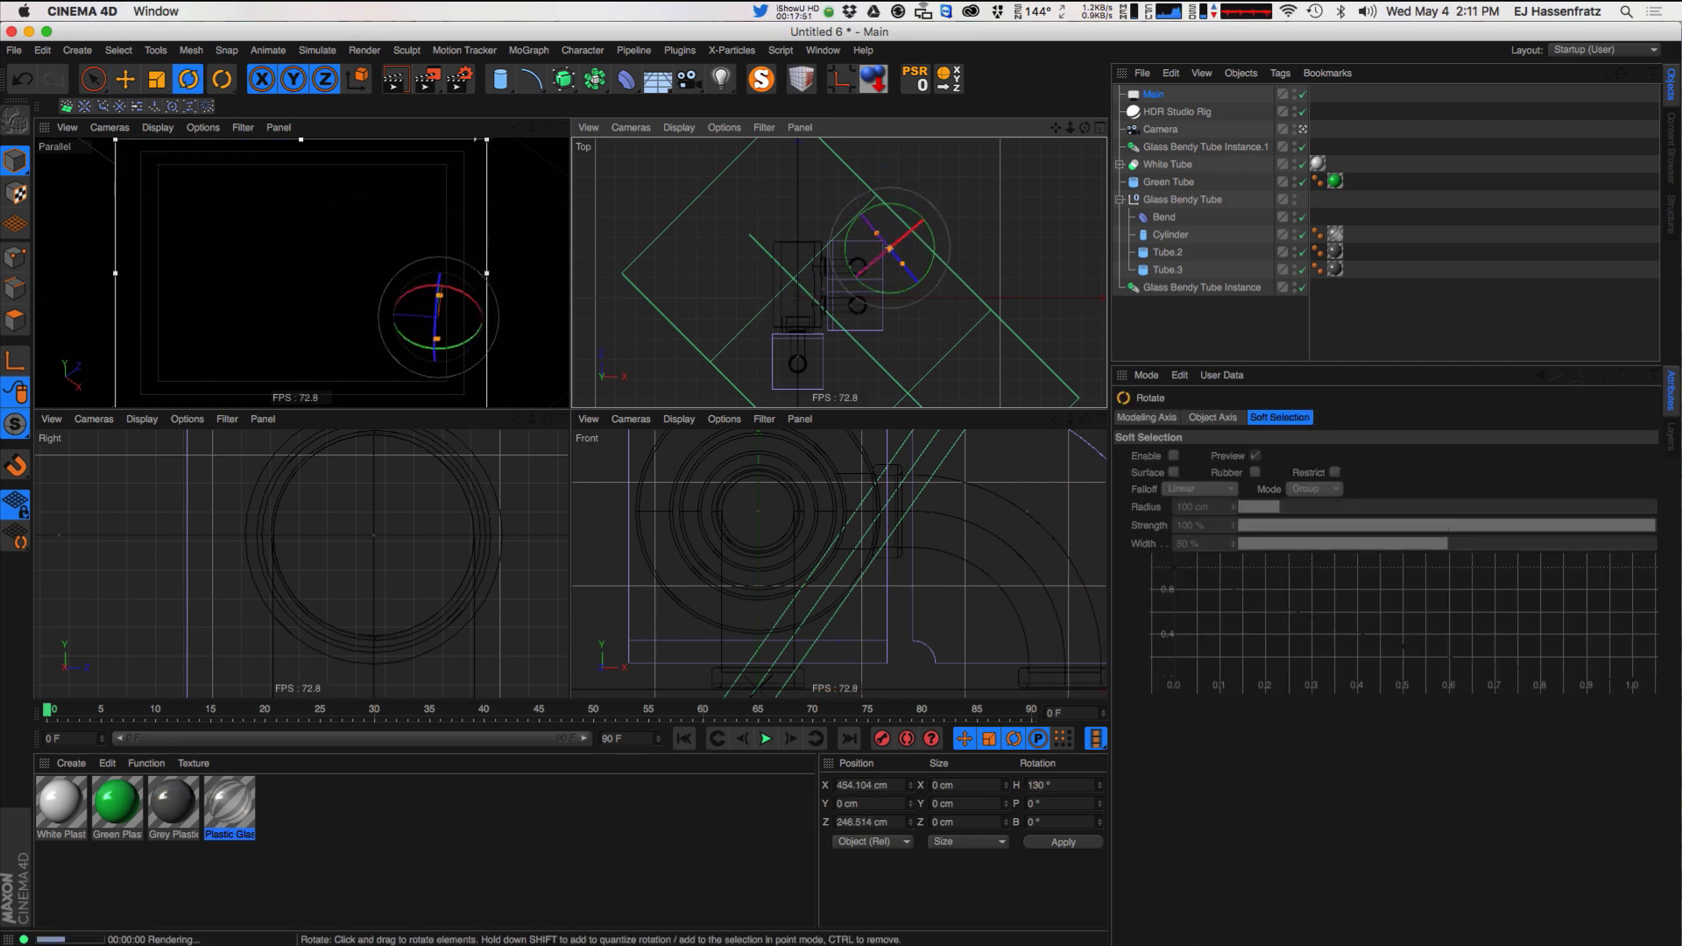
- Examine the light direction and shadows in the Mini Machines reference images on Behance
key("super+Tab")
left_click_drag(905, 122, 1063, 139)
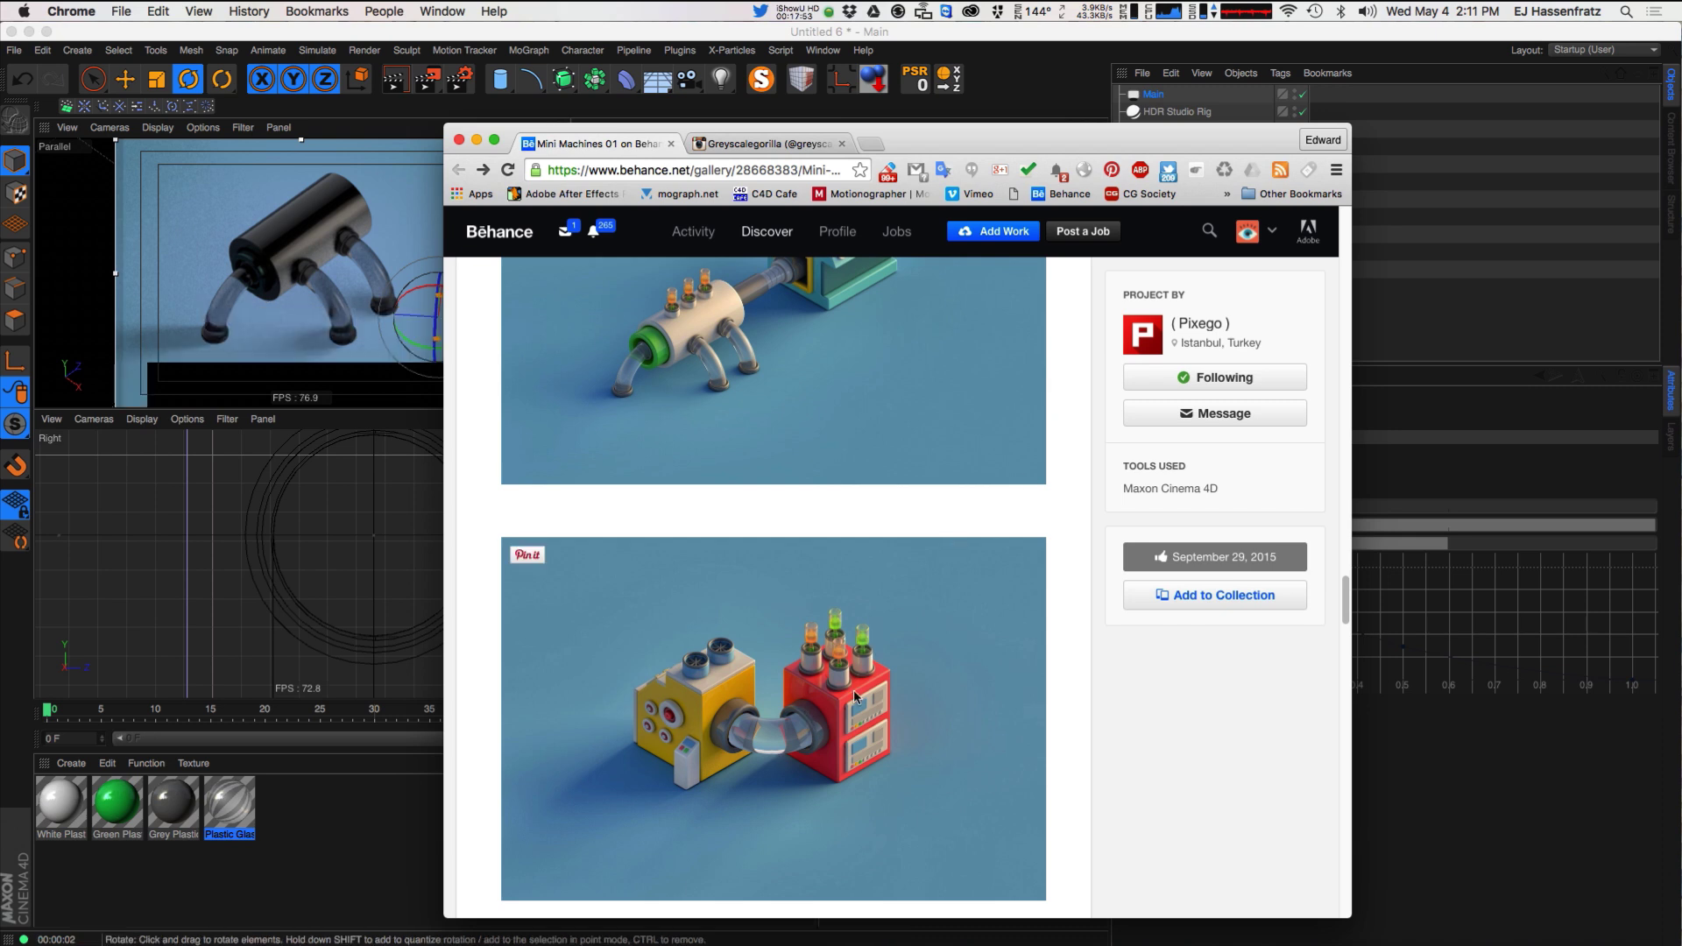
left_click_drag(1340, 594, 1341, 570)
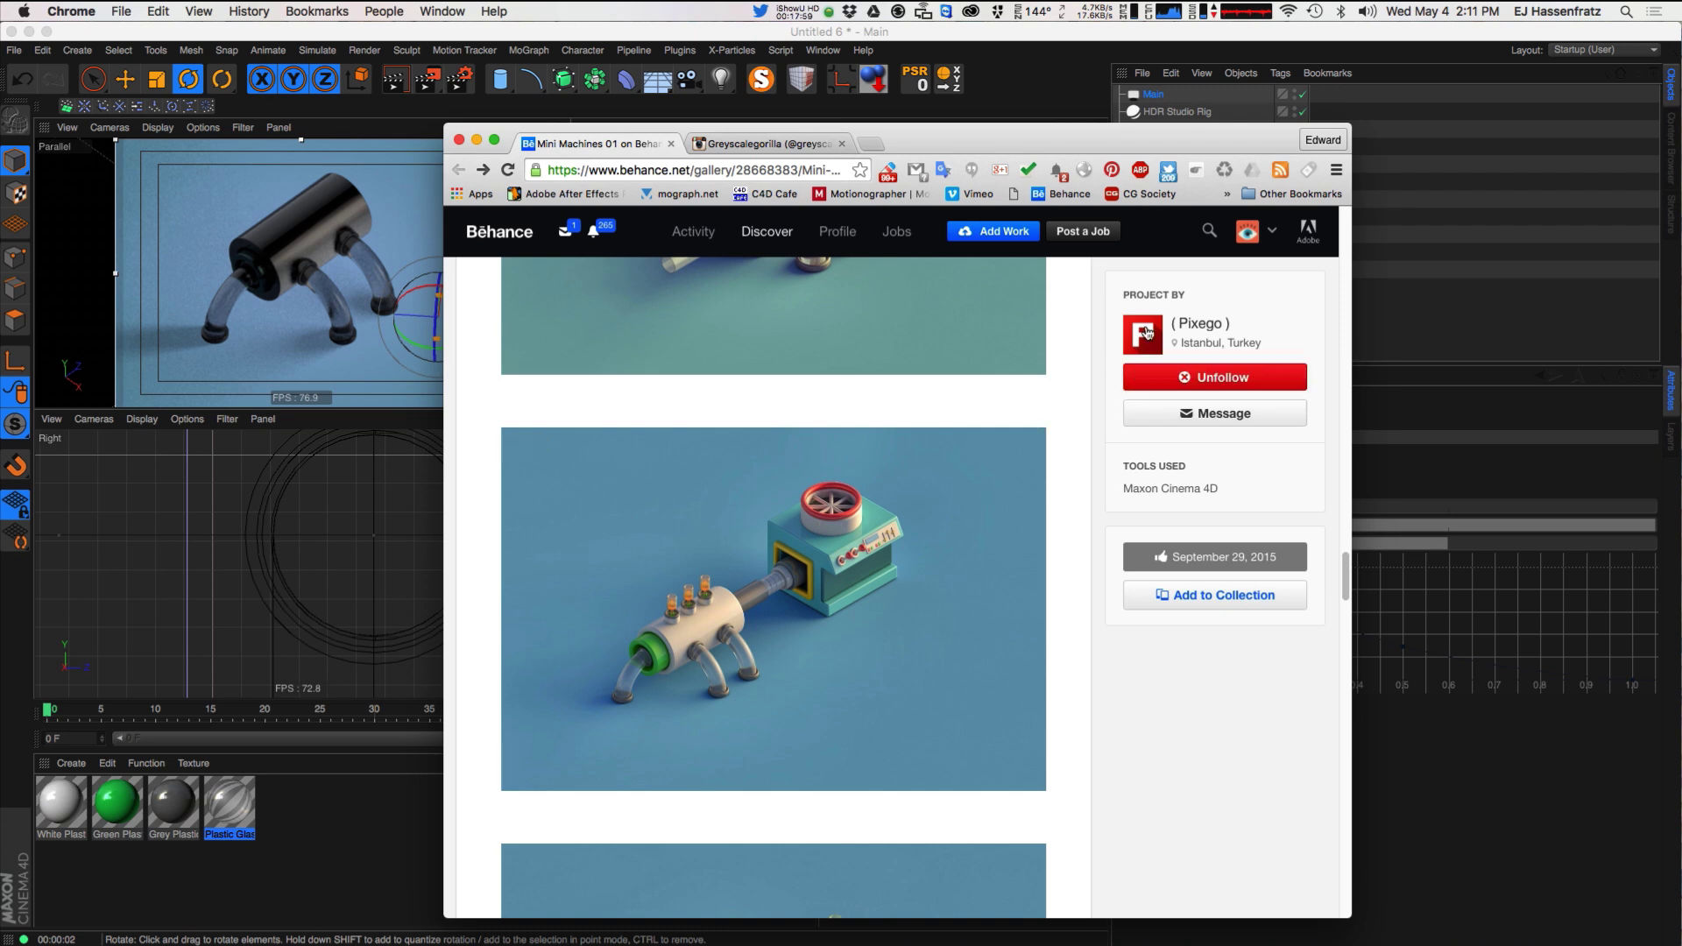
left_click_drag(1048, 147, 0, 238)
- Raise the Main light to about X 562, Y 1018, Z 601 cm and angle it down toward the machine with a heading of about 142°
left_click(963, 315)
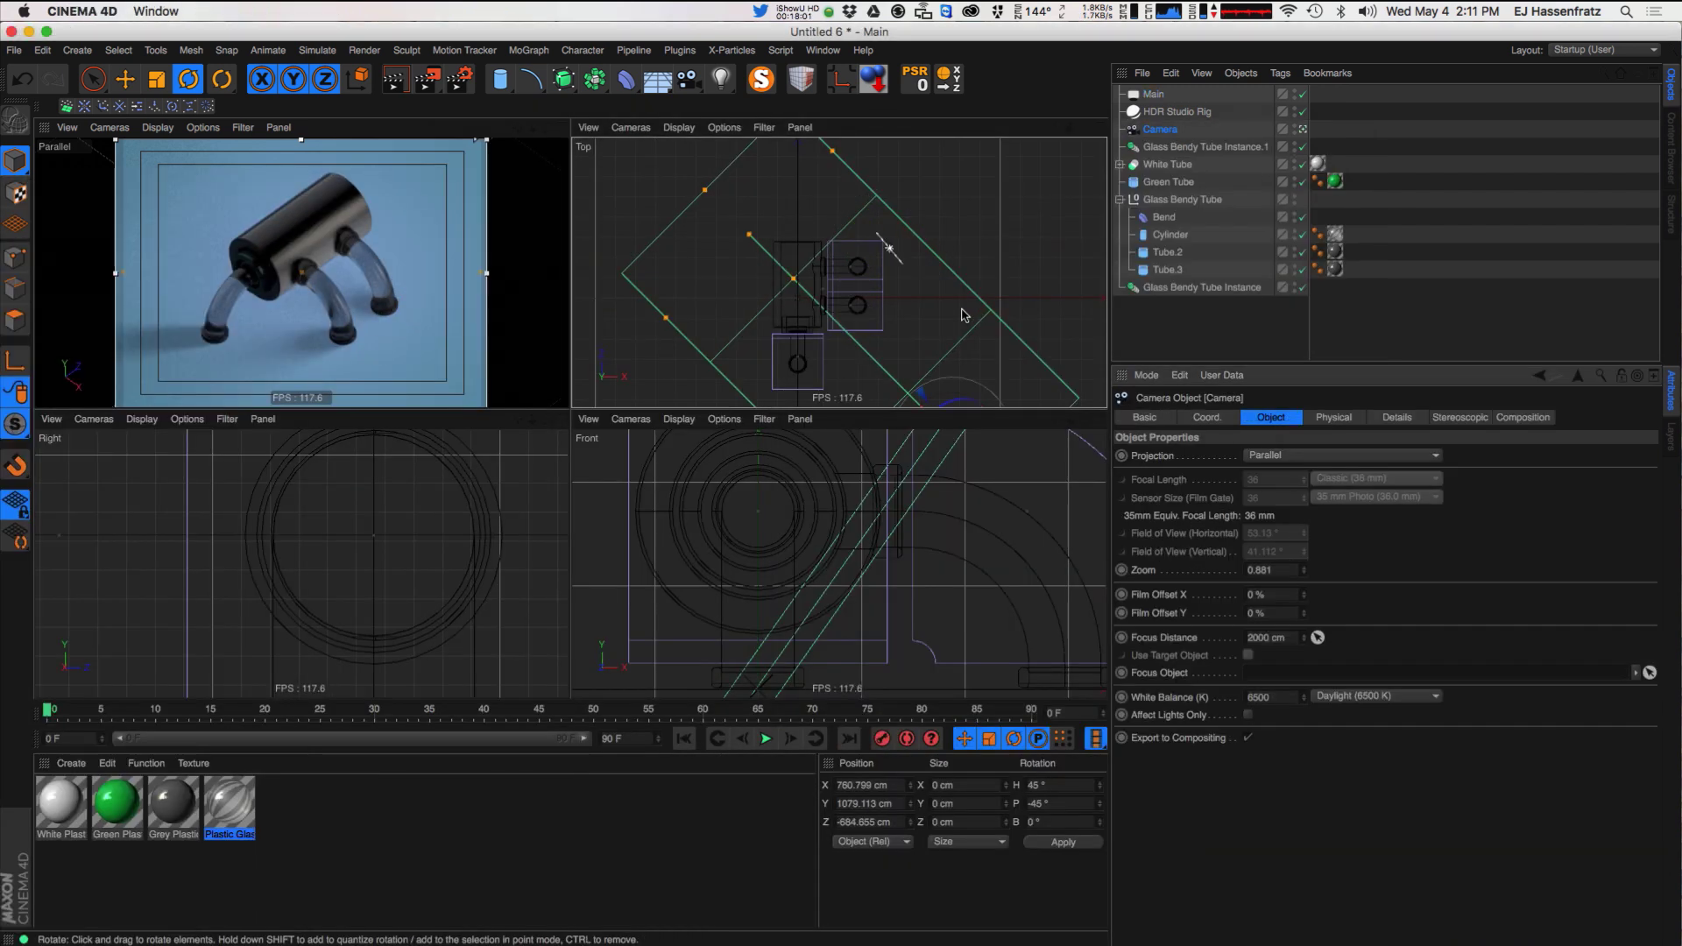
left_click(894, 258)
key("e")
left_click_drag(972, 273, 979, 212)
scroll(729, 589, "down", 10)
left_click_drag(901, 513, 915, 409)
key("r")
left_click_drag(955, 204, 900, 203)
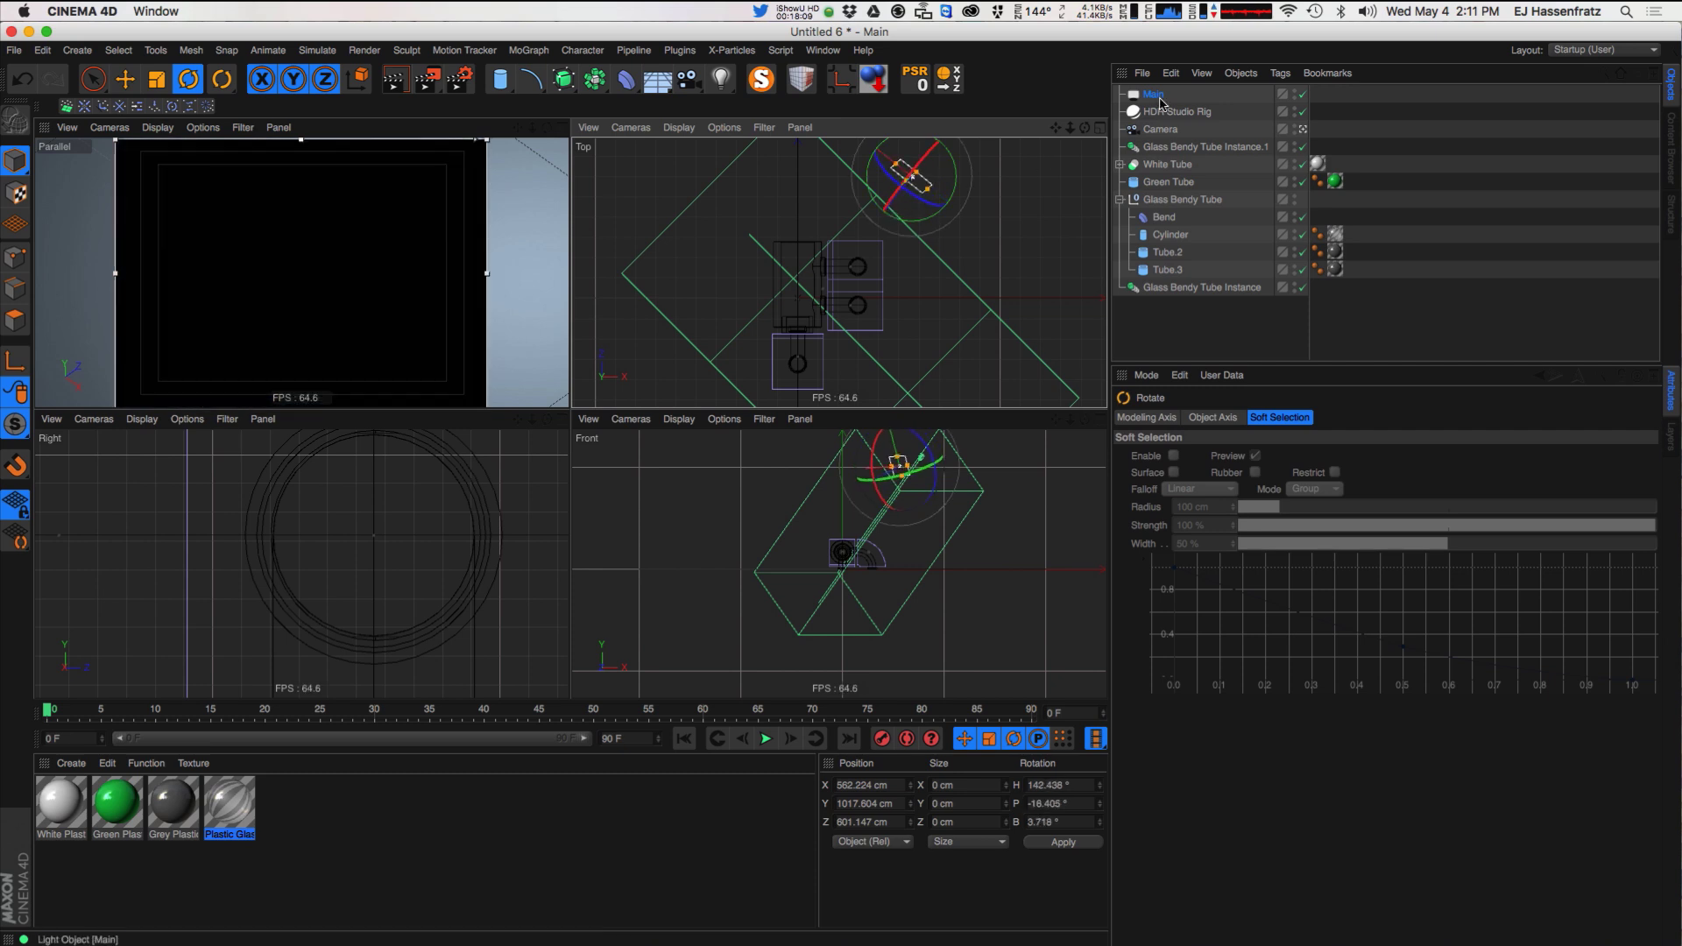
- Set the Main light's falloff to Inverse Square (Physically Accurate)
left_click(1156, 96)
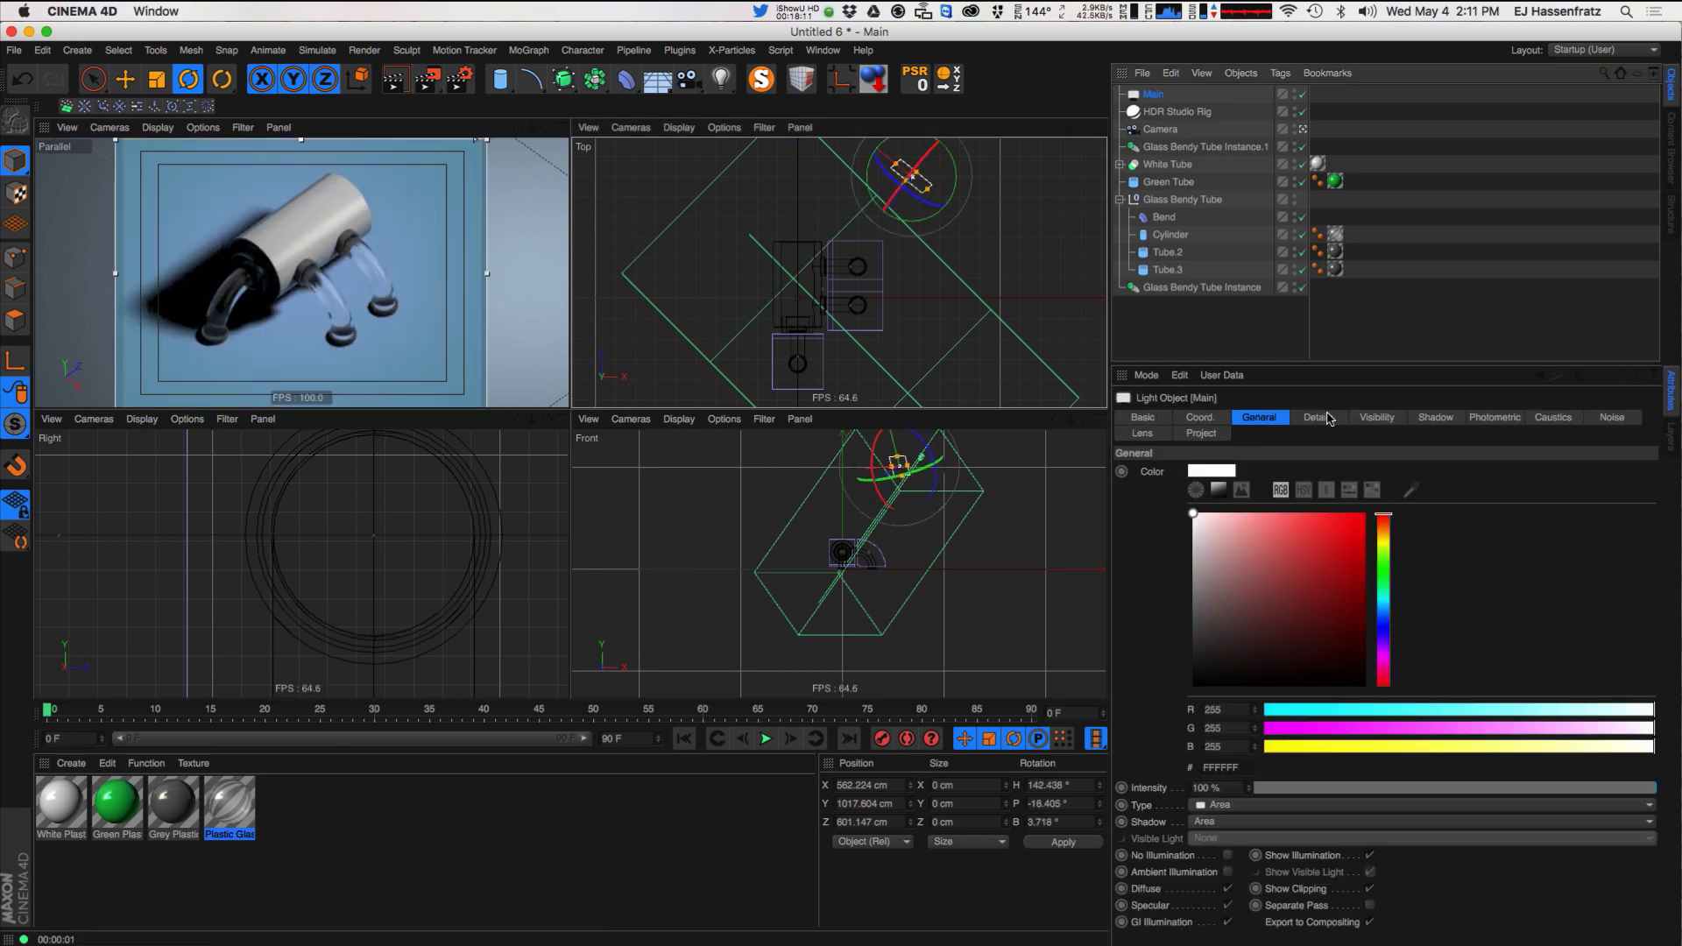
left_click(1375, 418)
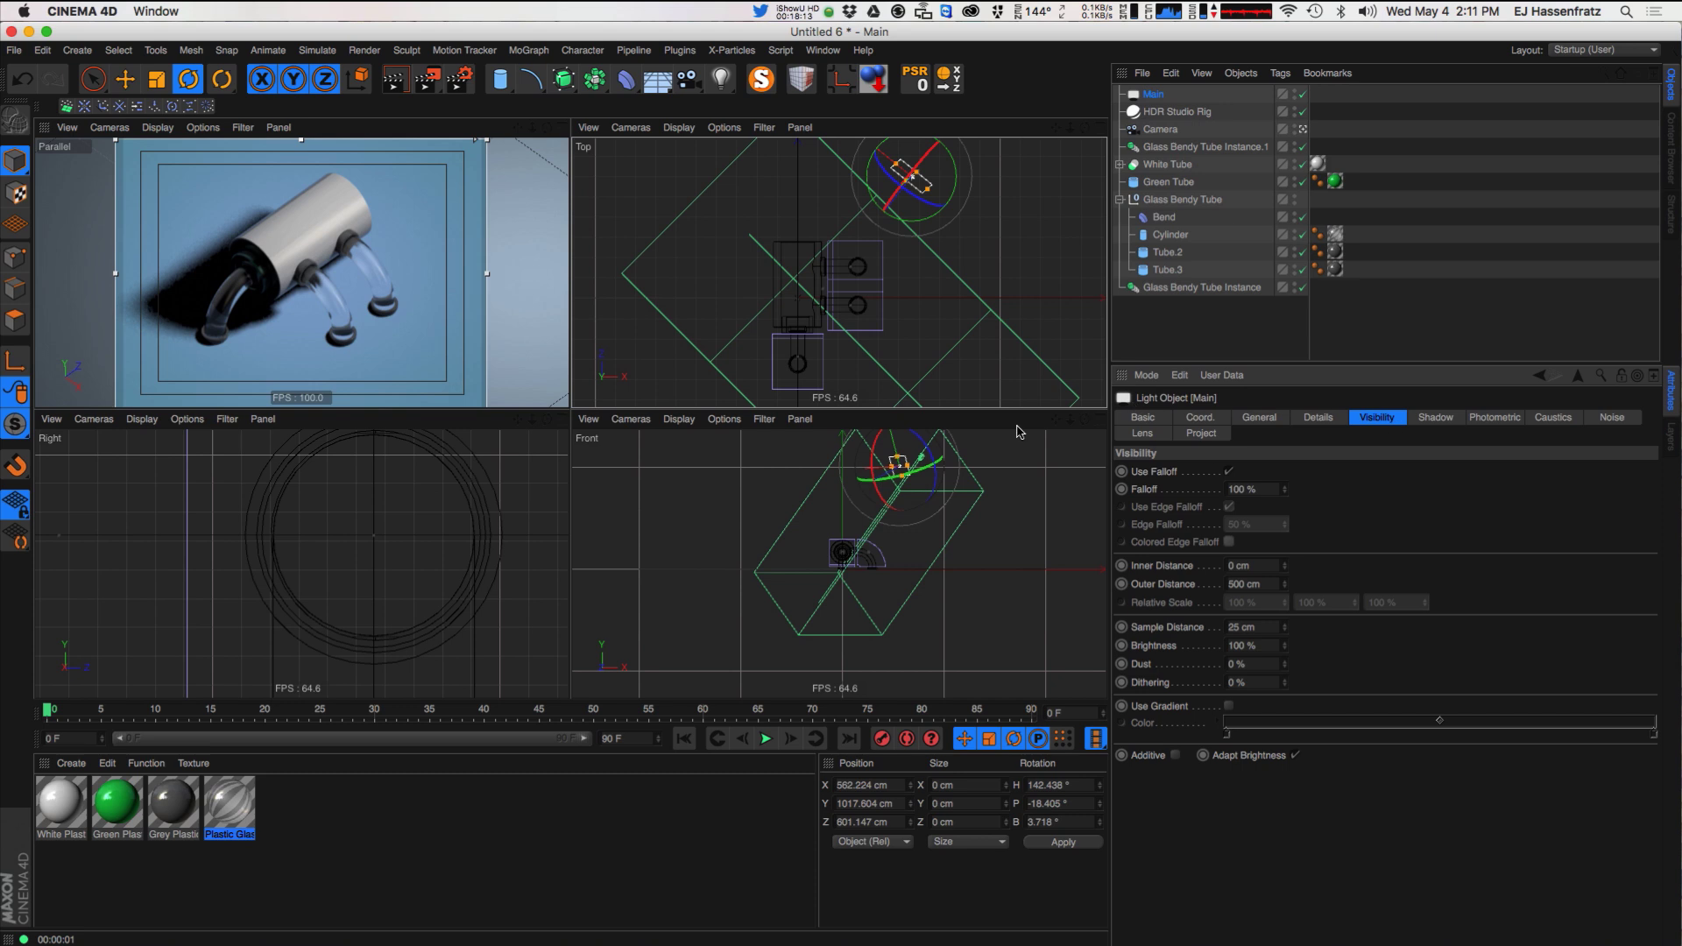
left_click(1314, 420)
left_click(1222, 787)
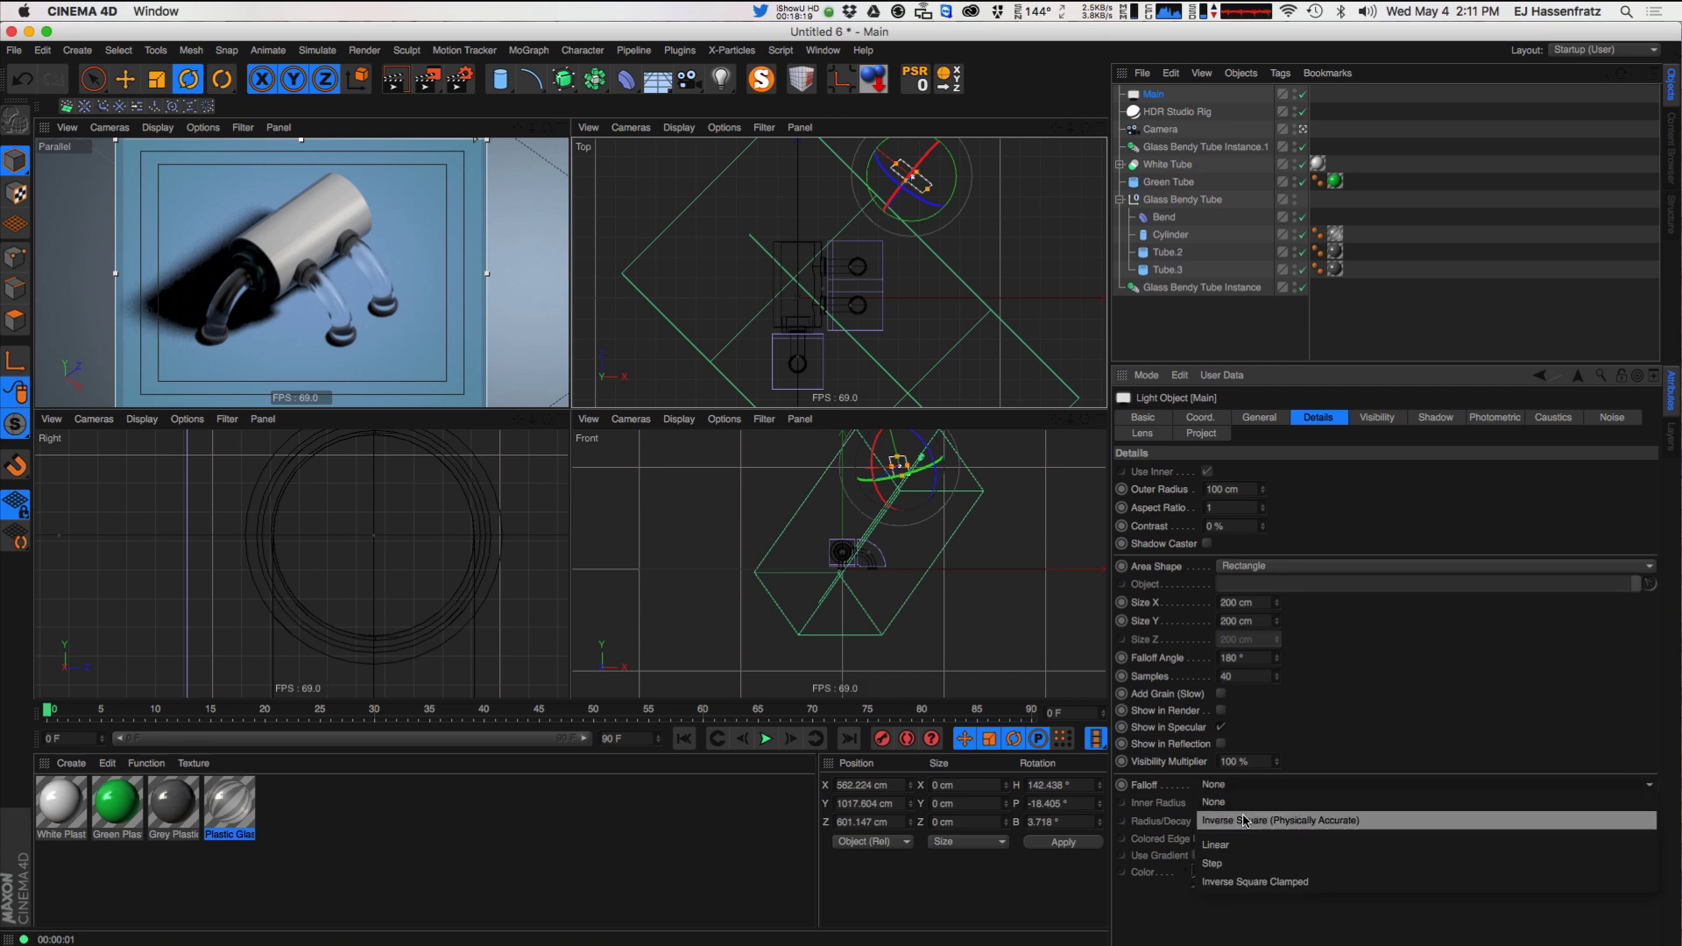
left_click(1369, 821)
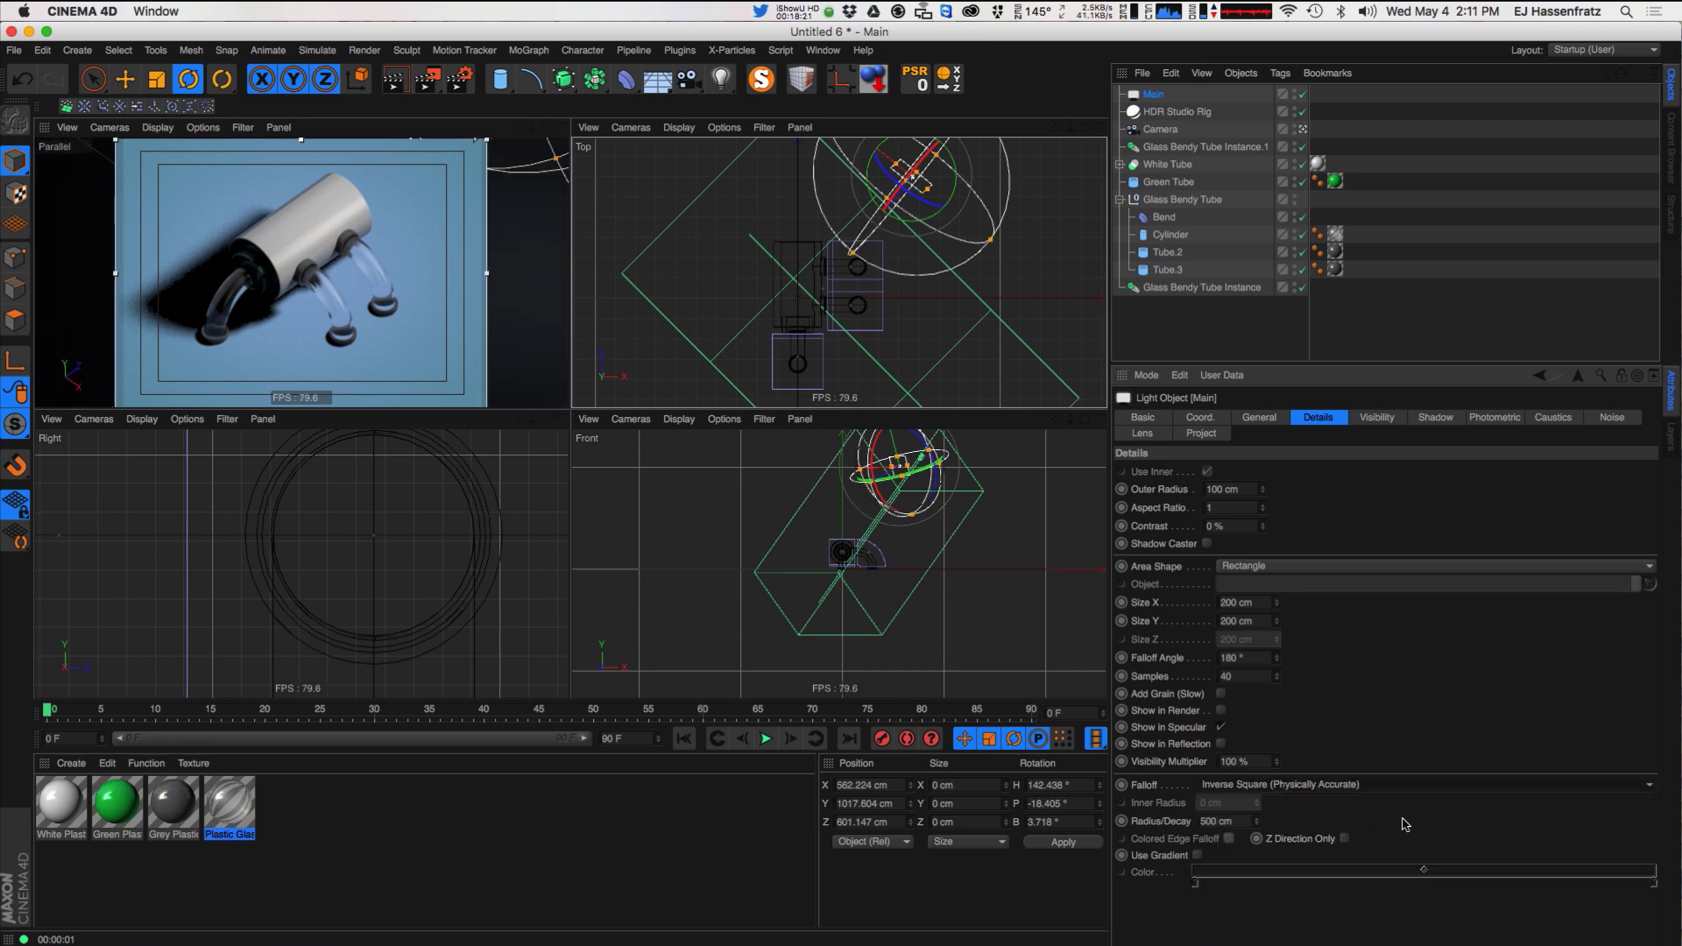
- Enlarge the Main light's falloff radius to about 1003 cm and move the light to about X 480 cm, Z 515 cm
left_click_drag(852, 252, 772, 347)
key("e")
key("ctrl+r")
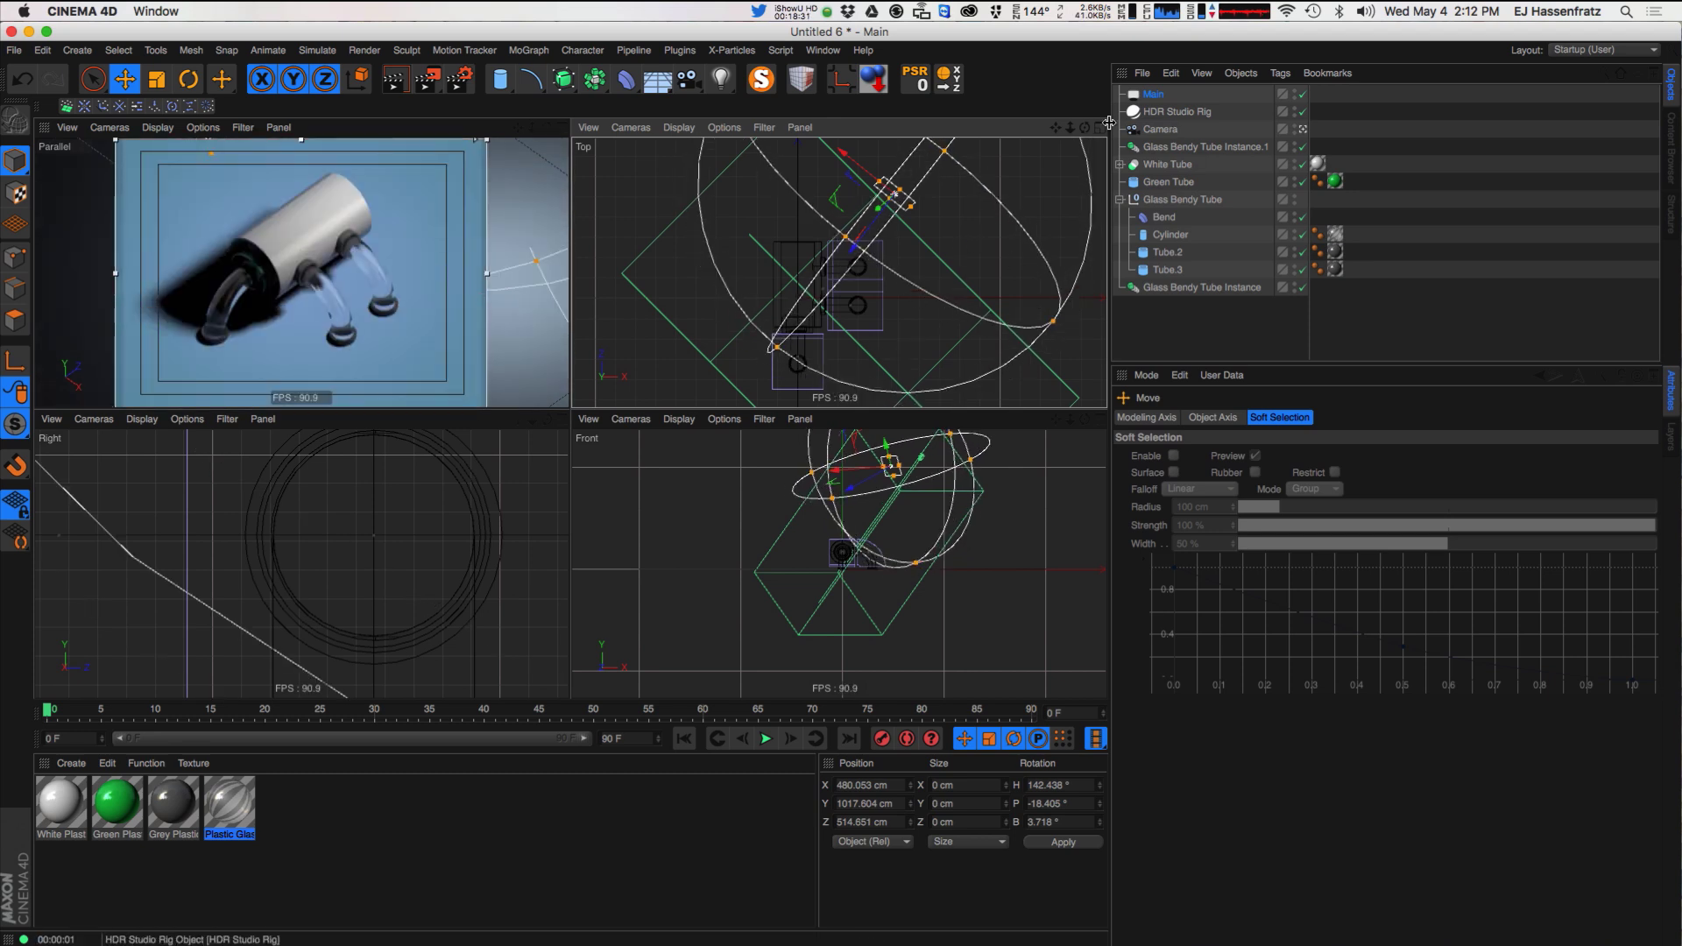
- Check the Behance reference and tint the Main light a warm pale yellow, FBF4C1
left_click_drag(0, 203, 1262, 137)
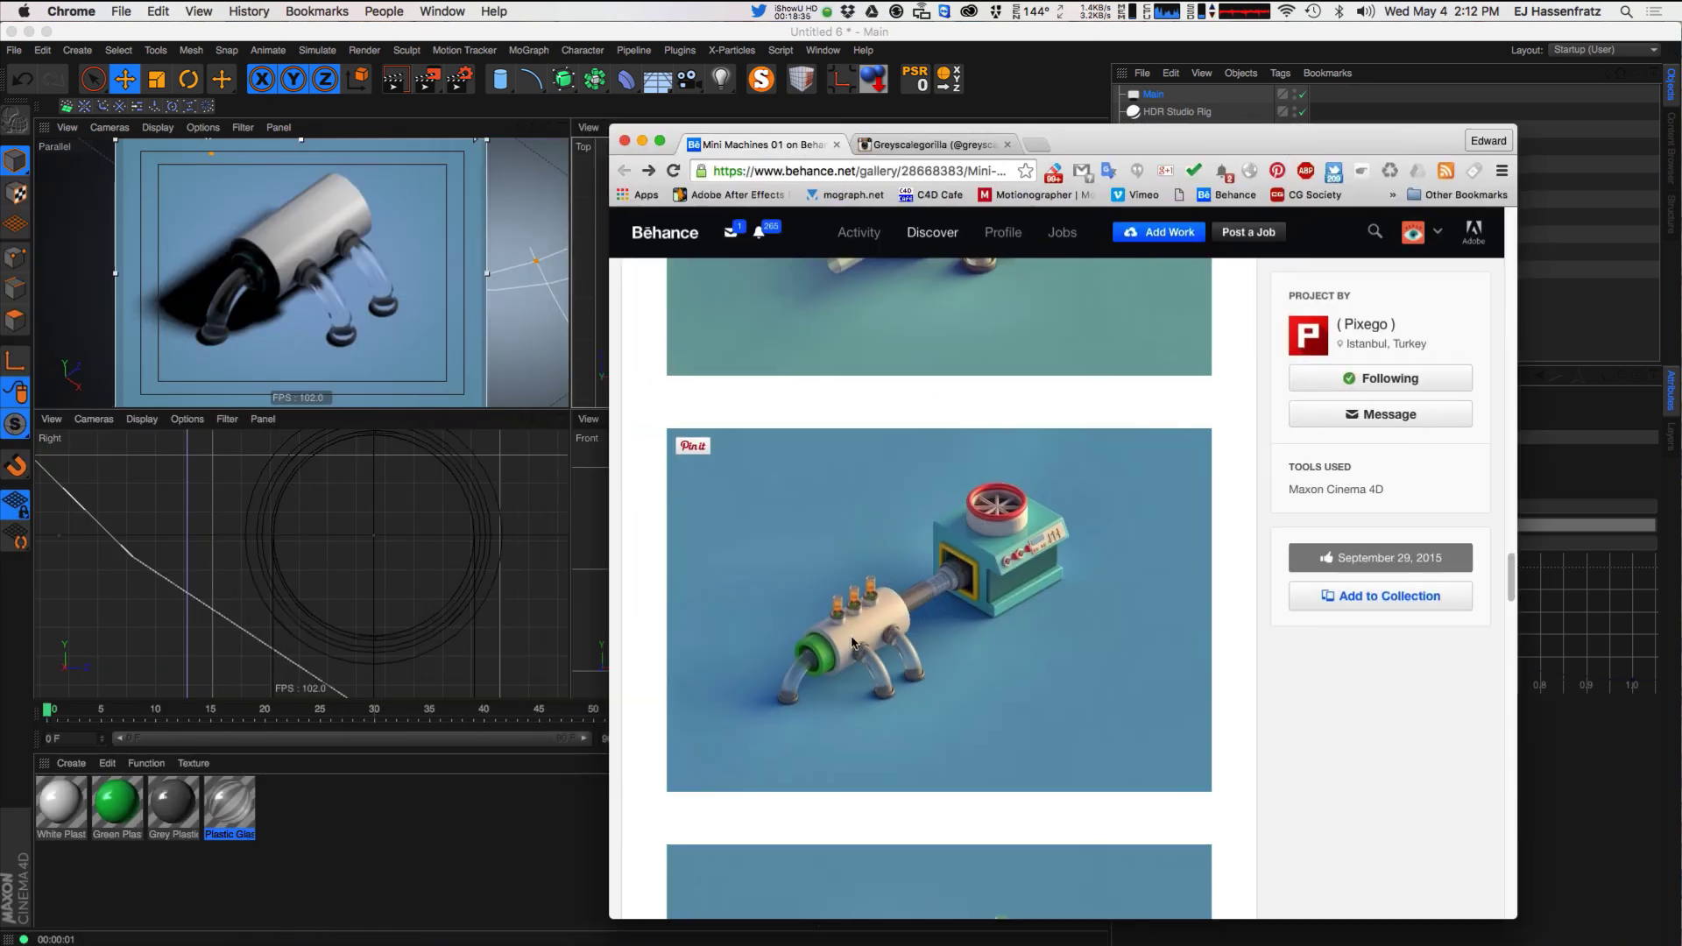
left_click_drag(1311, 142, 0, 206)
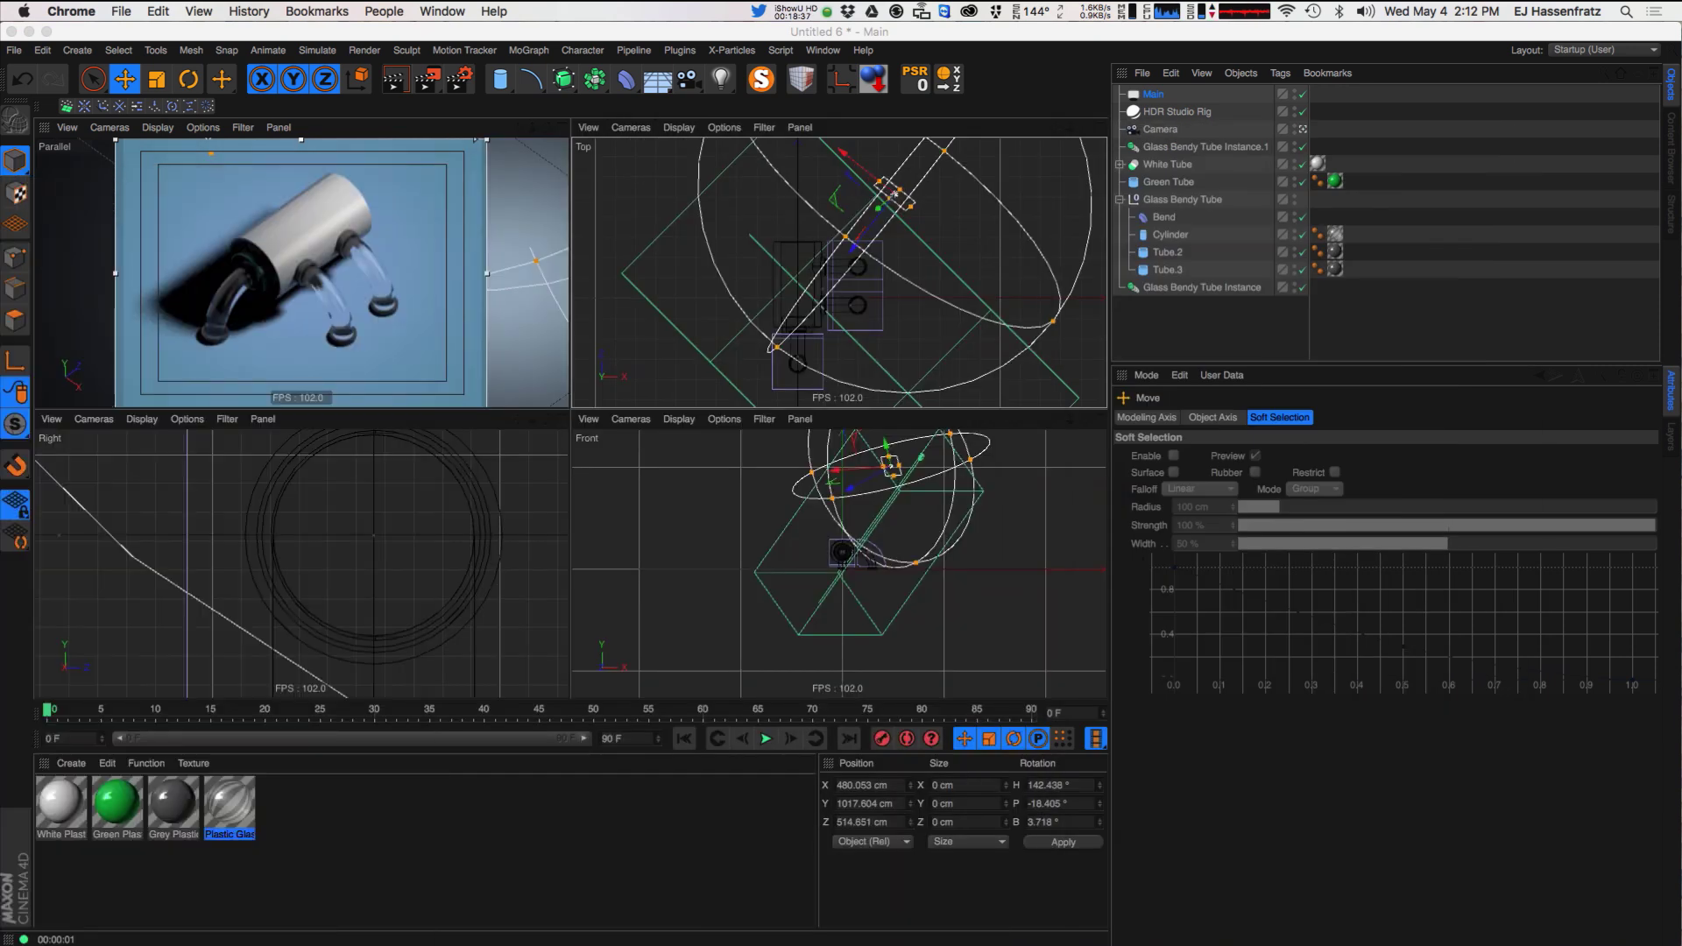
left_click(1155, 95)
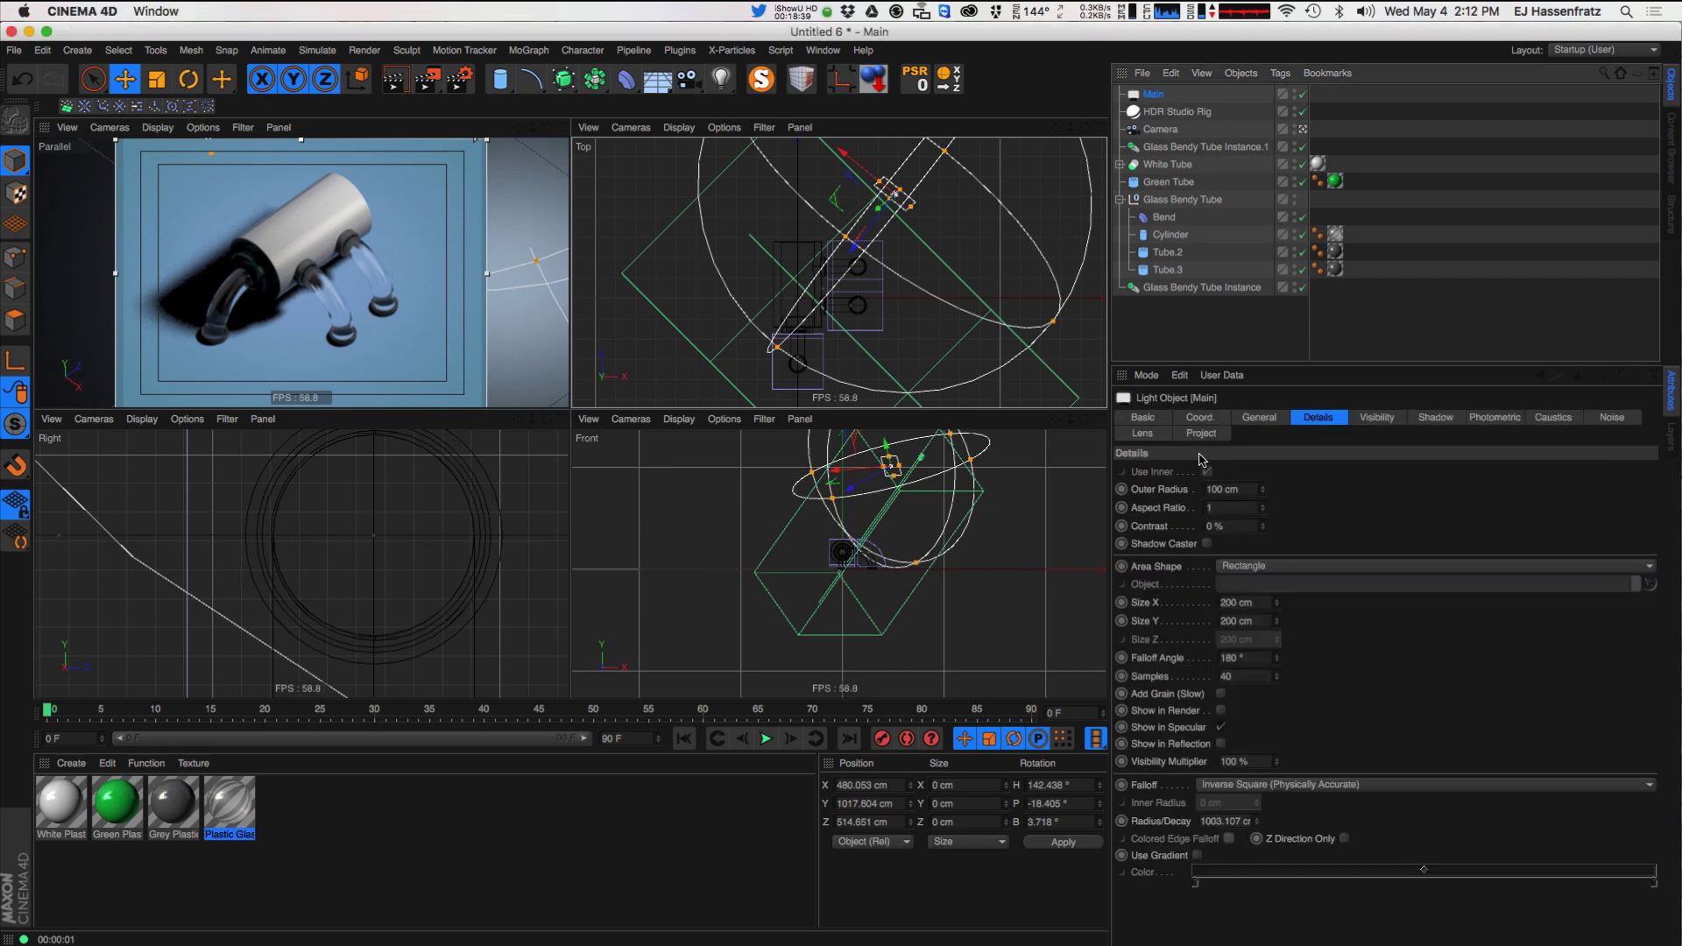
left_click(1223, 515)
left_click(1381, 538)
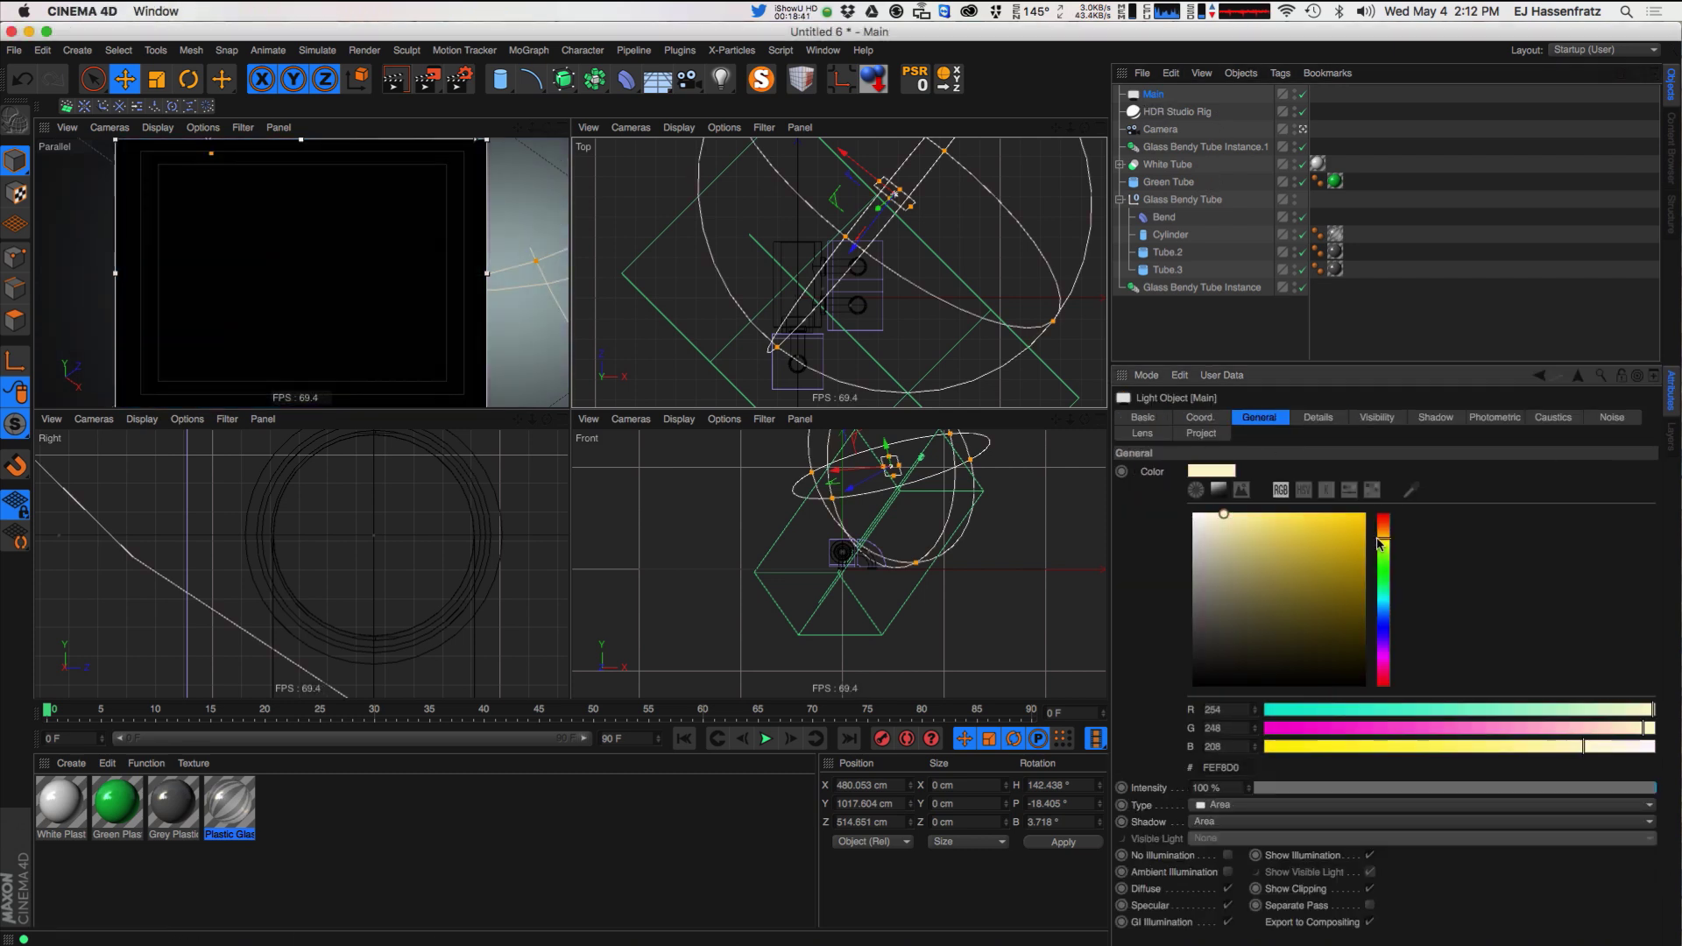
left_click_drag(1377, 538, 1381, 523)
left_click(1240, 516)
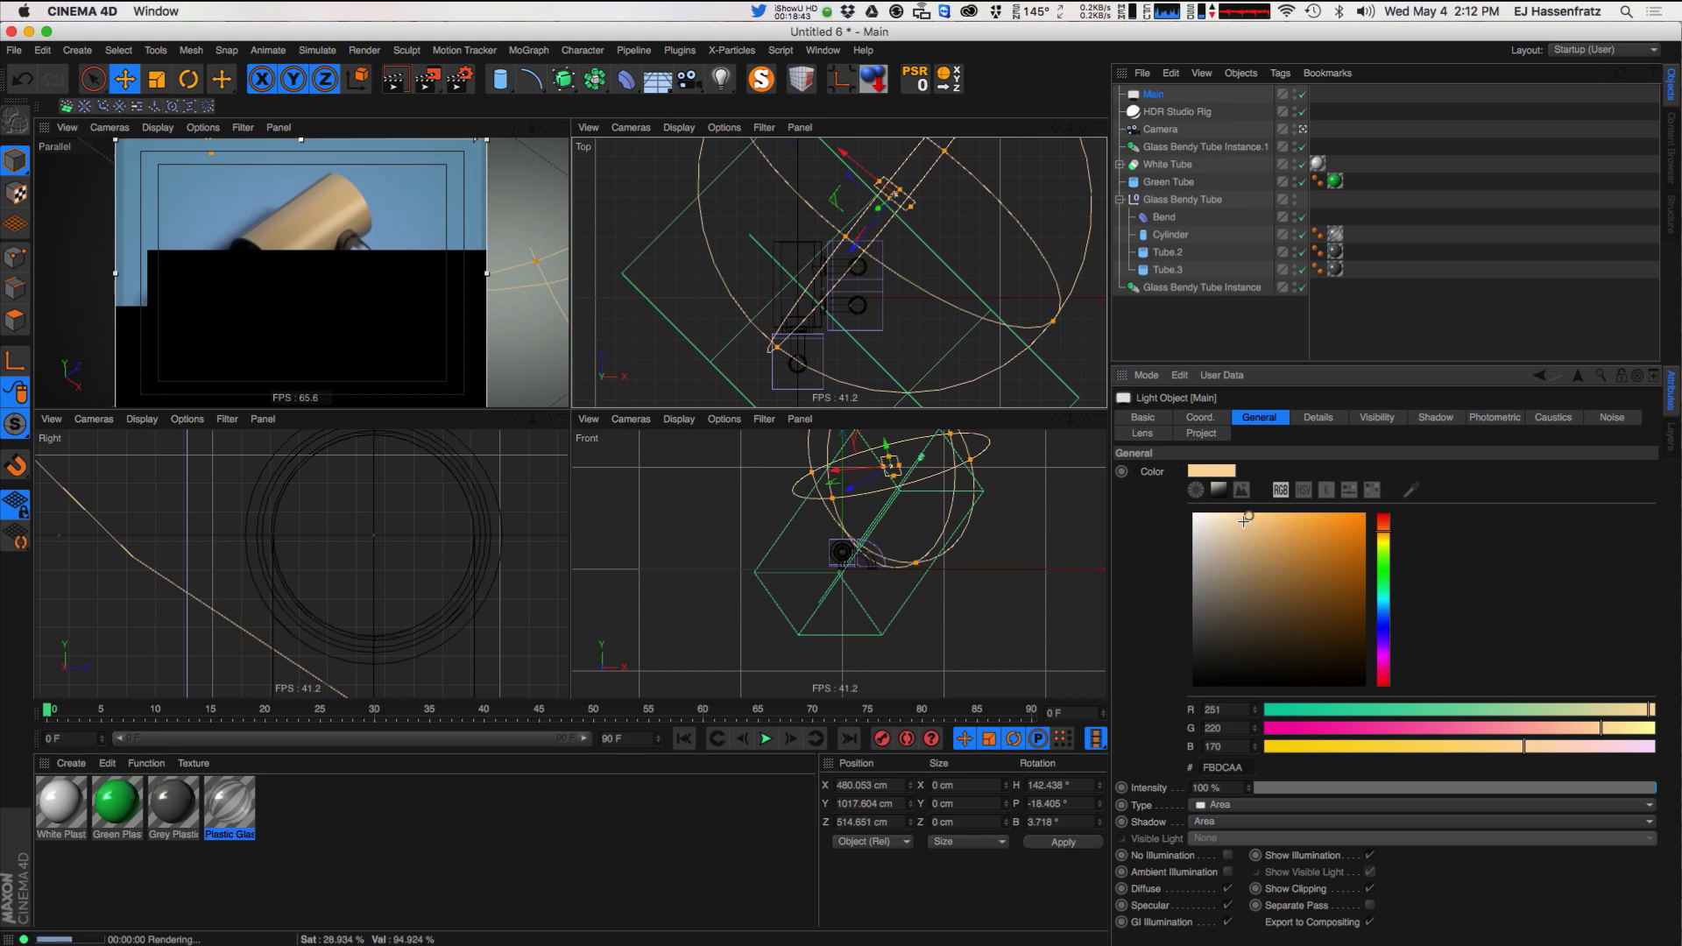
left_click(1228, 519)
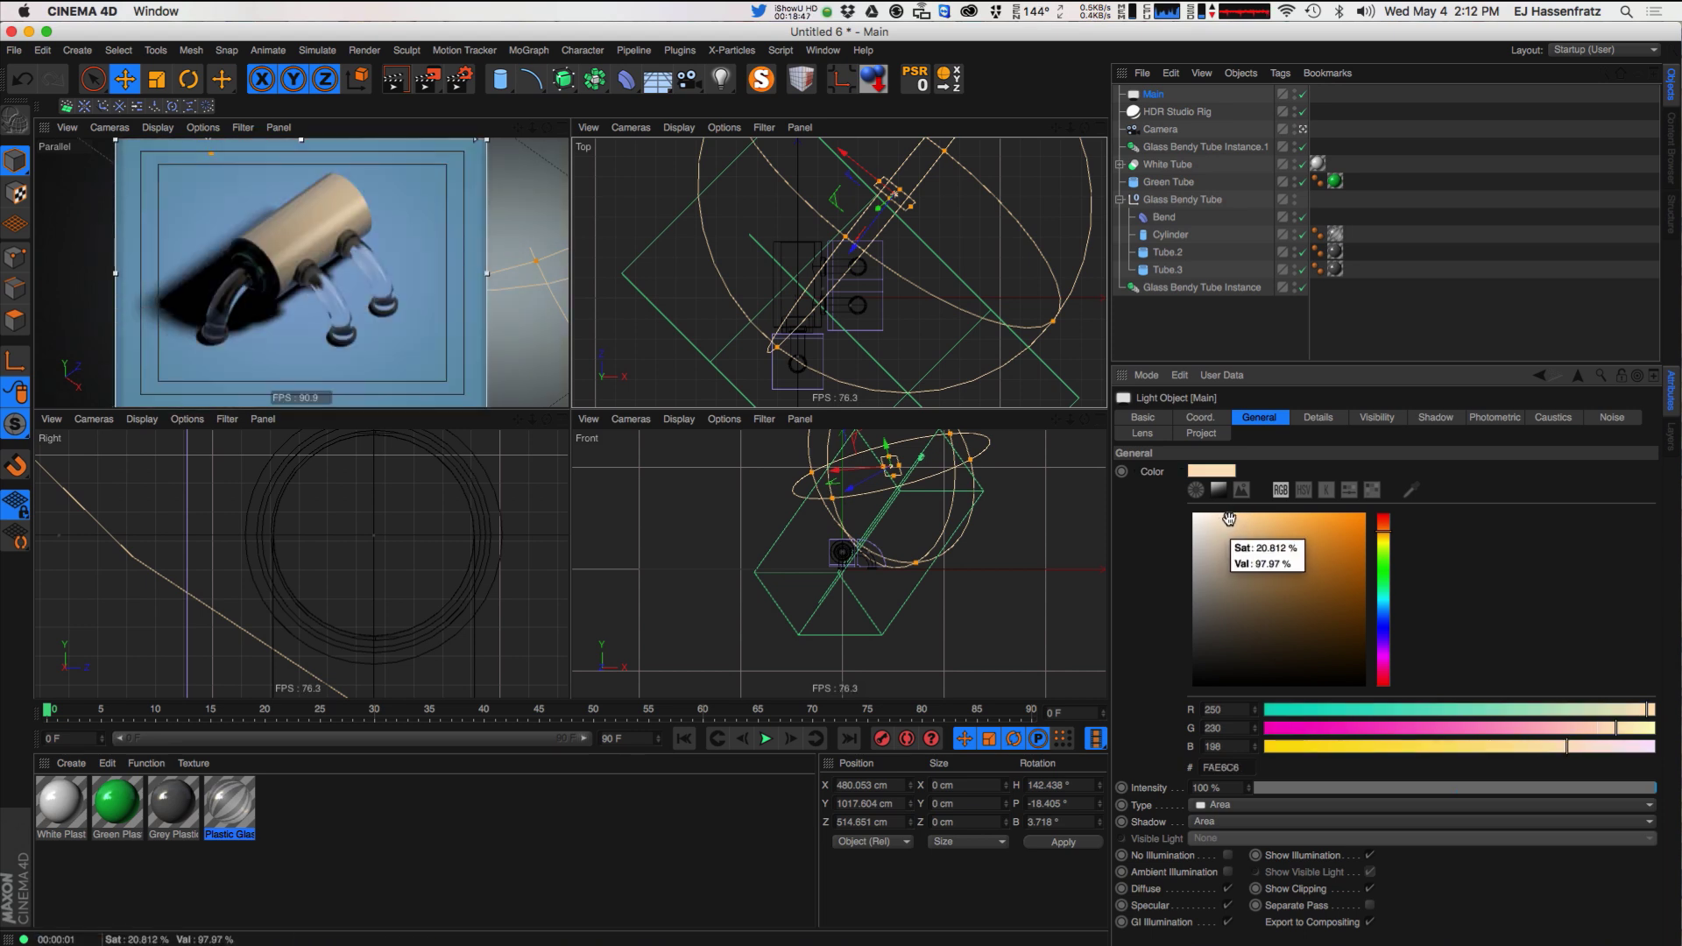
left_click(1384, 540)
left_click(1232, 516)
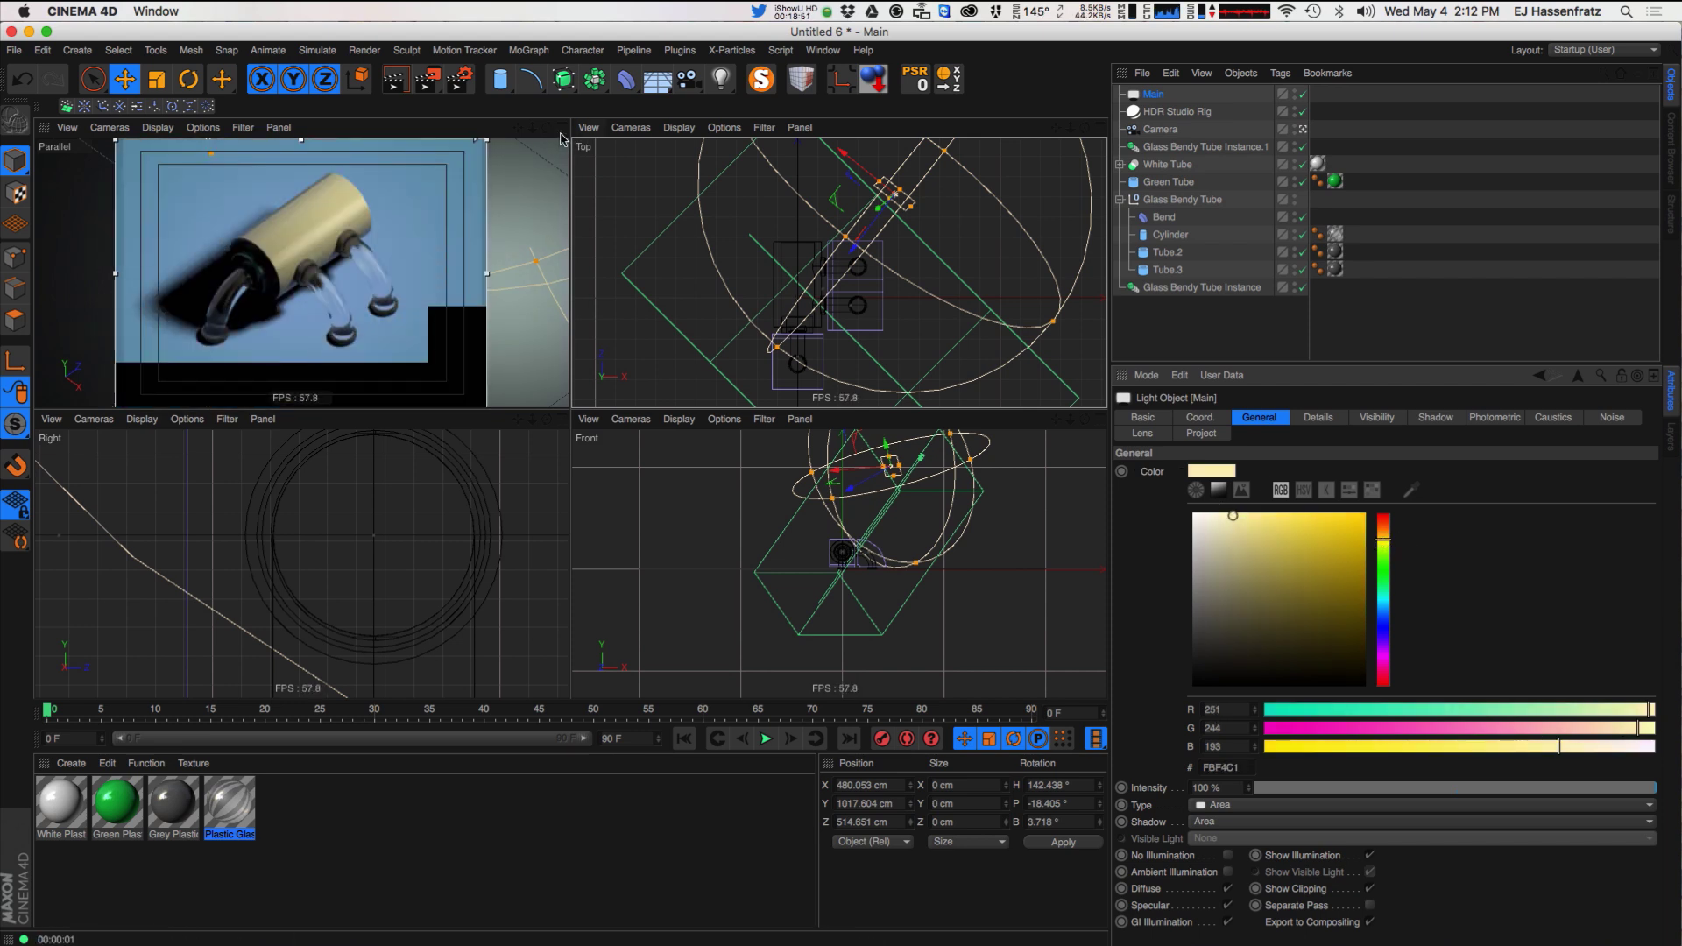
- Duplicate the Main light and rename the copy Fill
scroll(917, 219, "down", 2)
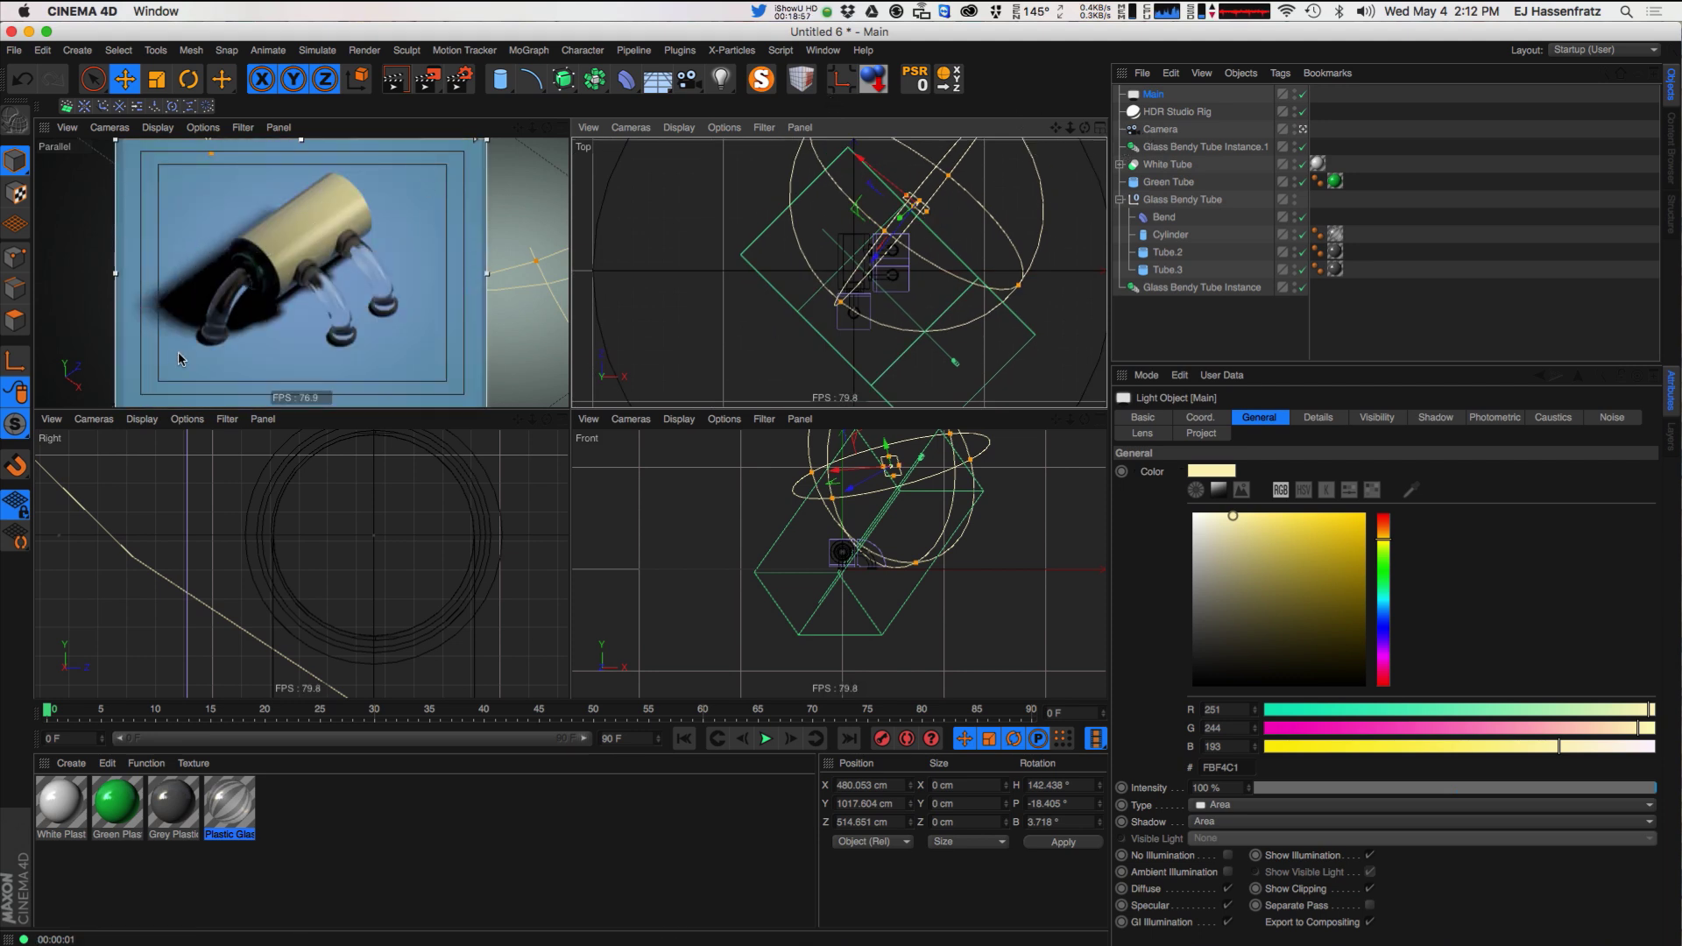
left_click_drag(1158, 97, 1165, 112, "ctrl")
double_click(1165, 112)
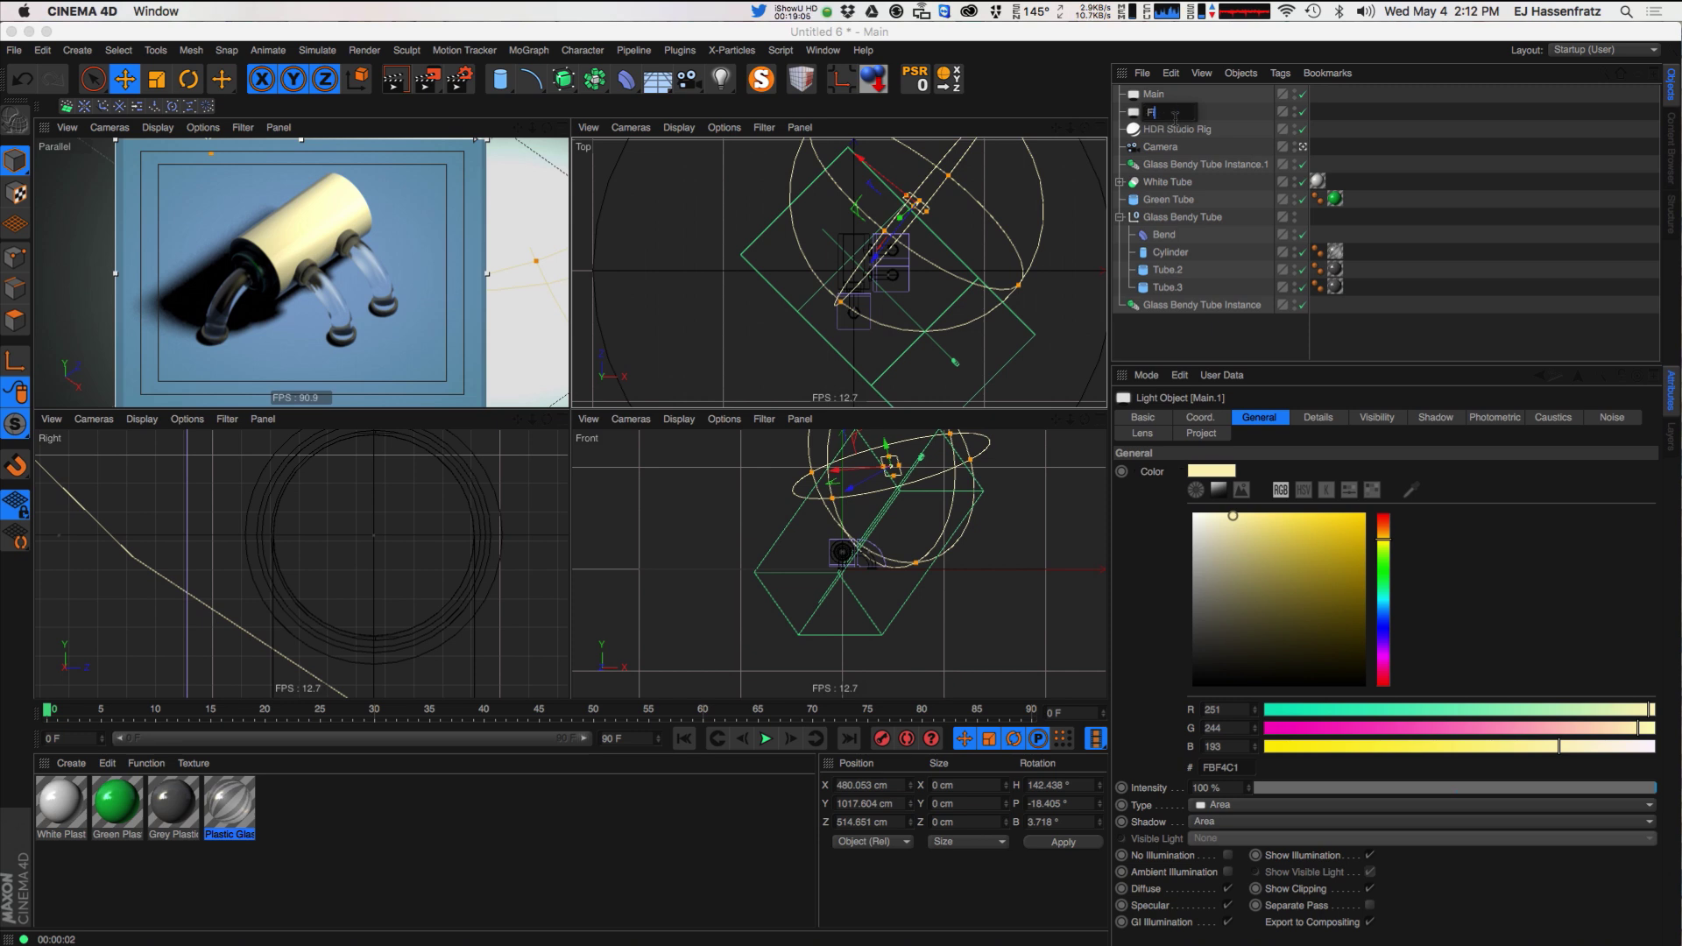
key("Return")
left_click(1201, 336)
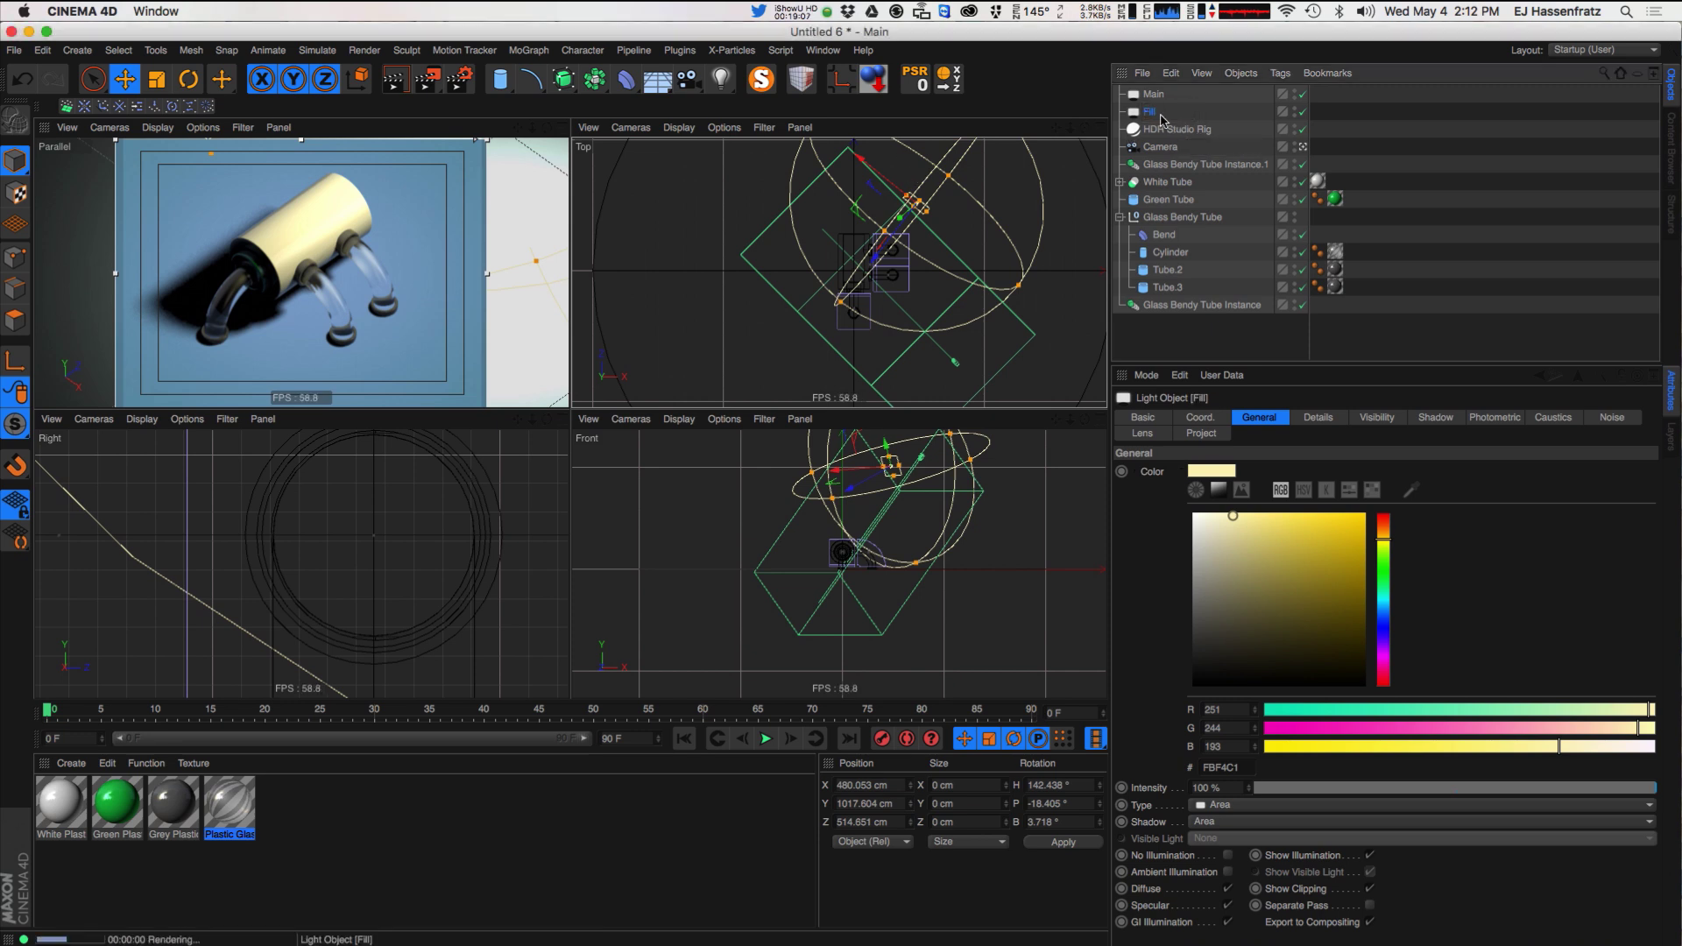
- Rename the Fill light as Rim
double_click(1156, 113)
type("Rim")
key("Return")
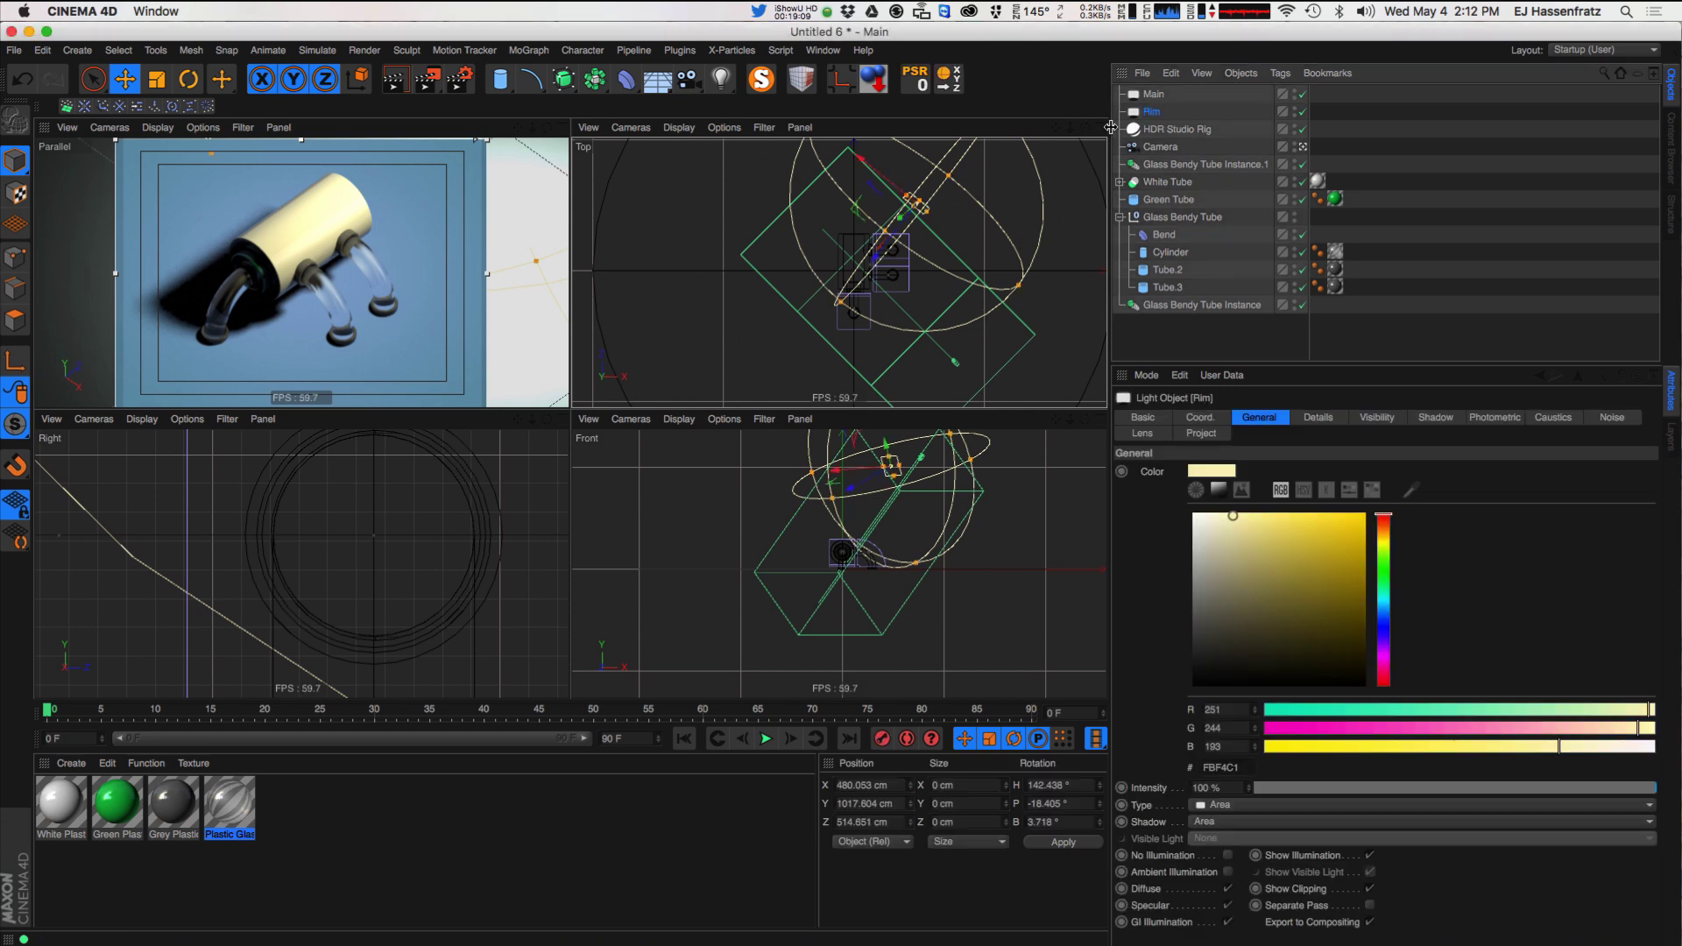
- Rotate the Rim light to face the model from the opposite side and move it to about X -493 cm, Z -526 cm
key("r")
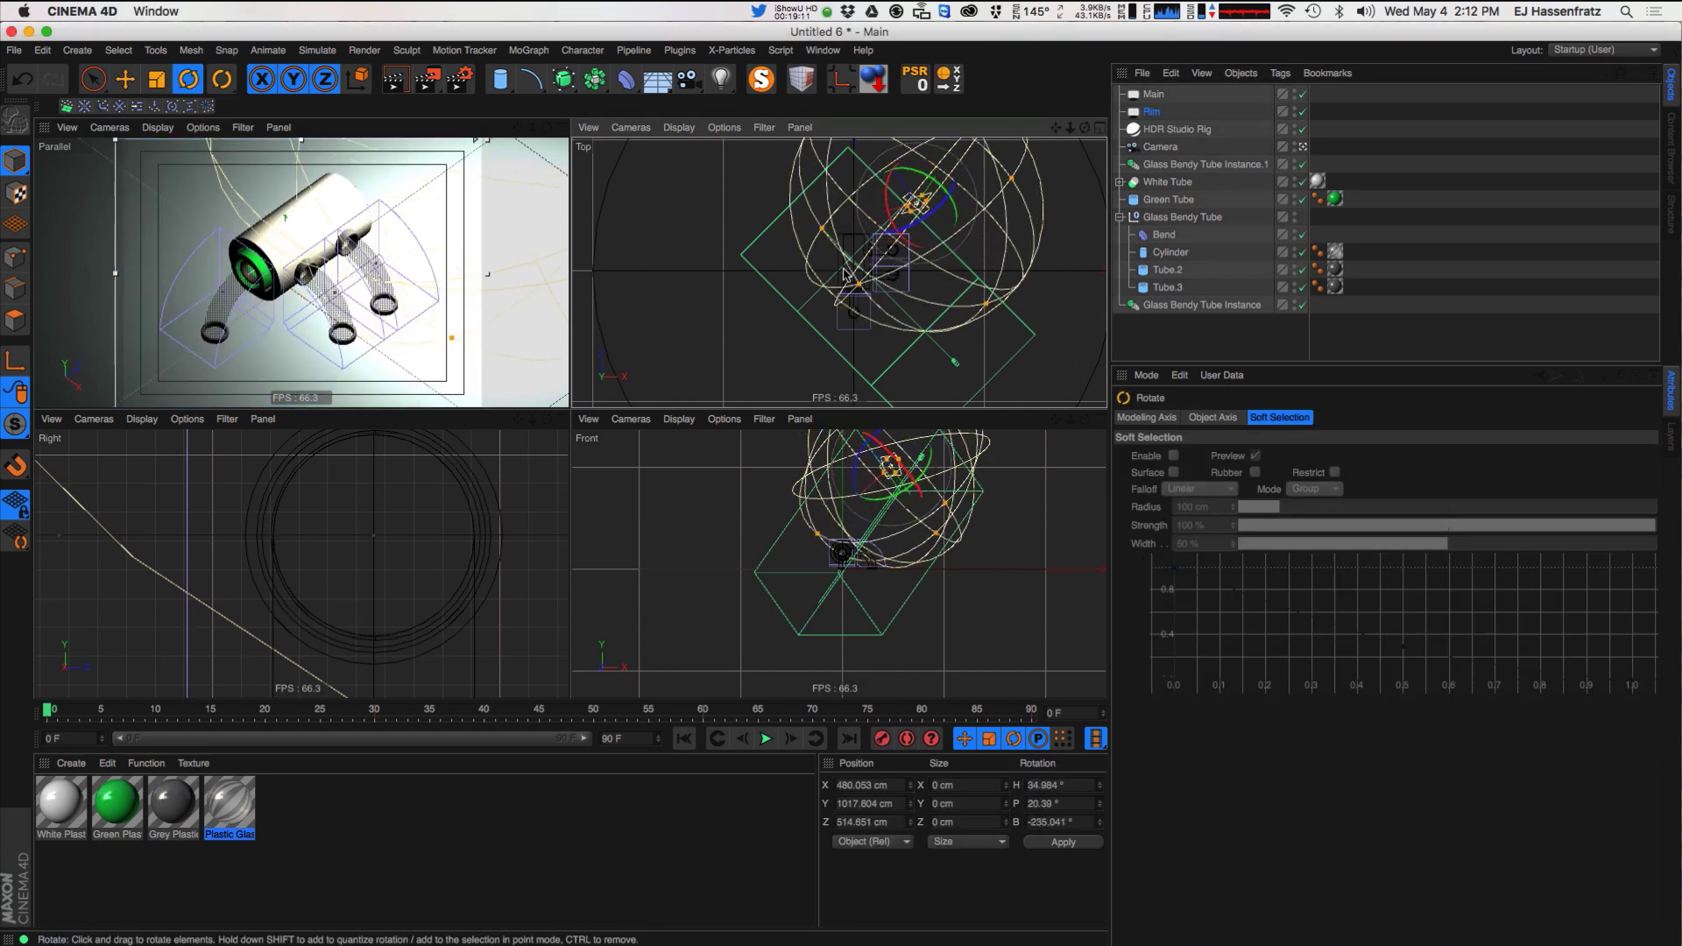
left_click_drag(1034, 228, 830, 317)
key("e")
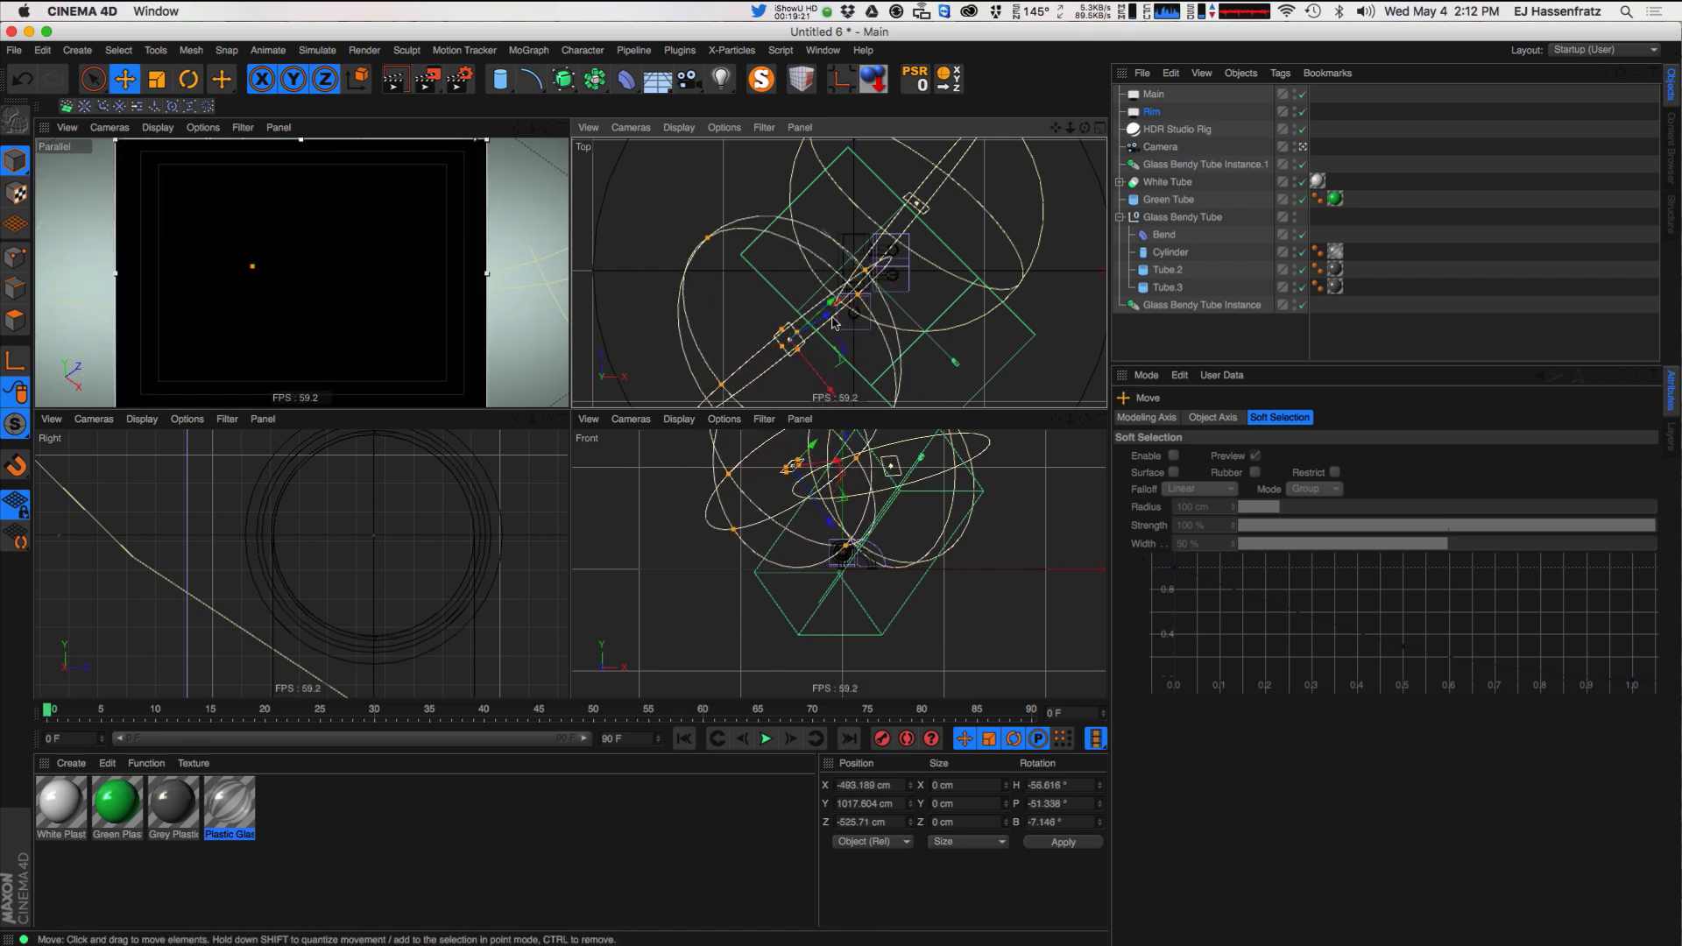
- Lower the Main light's intensity to 65% and the Rim light's intensity to 50%
left_click(1153, 93)
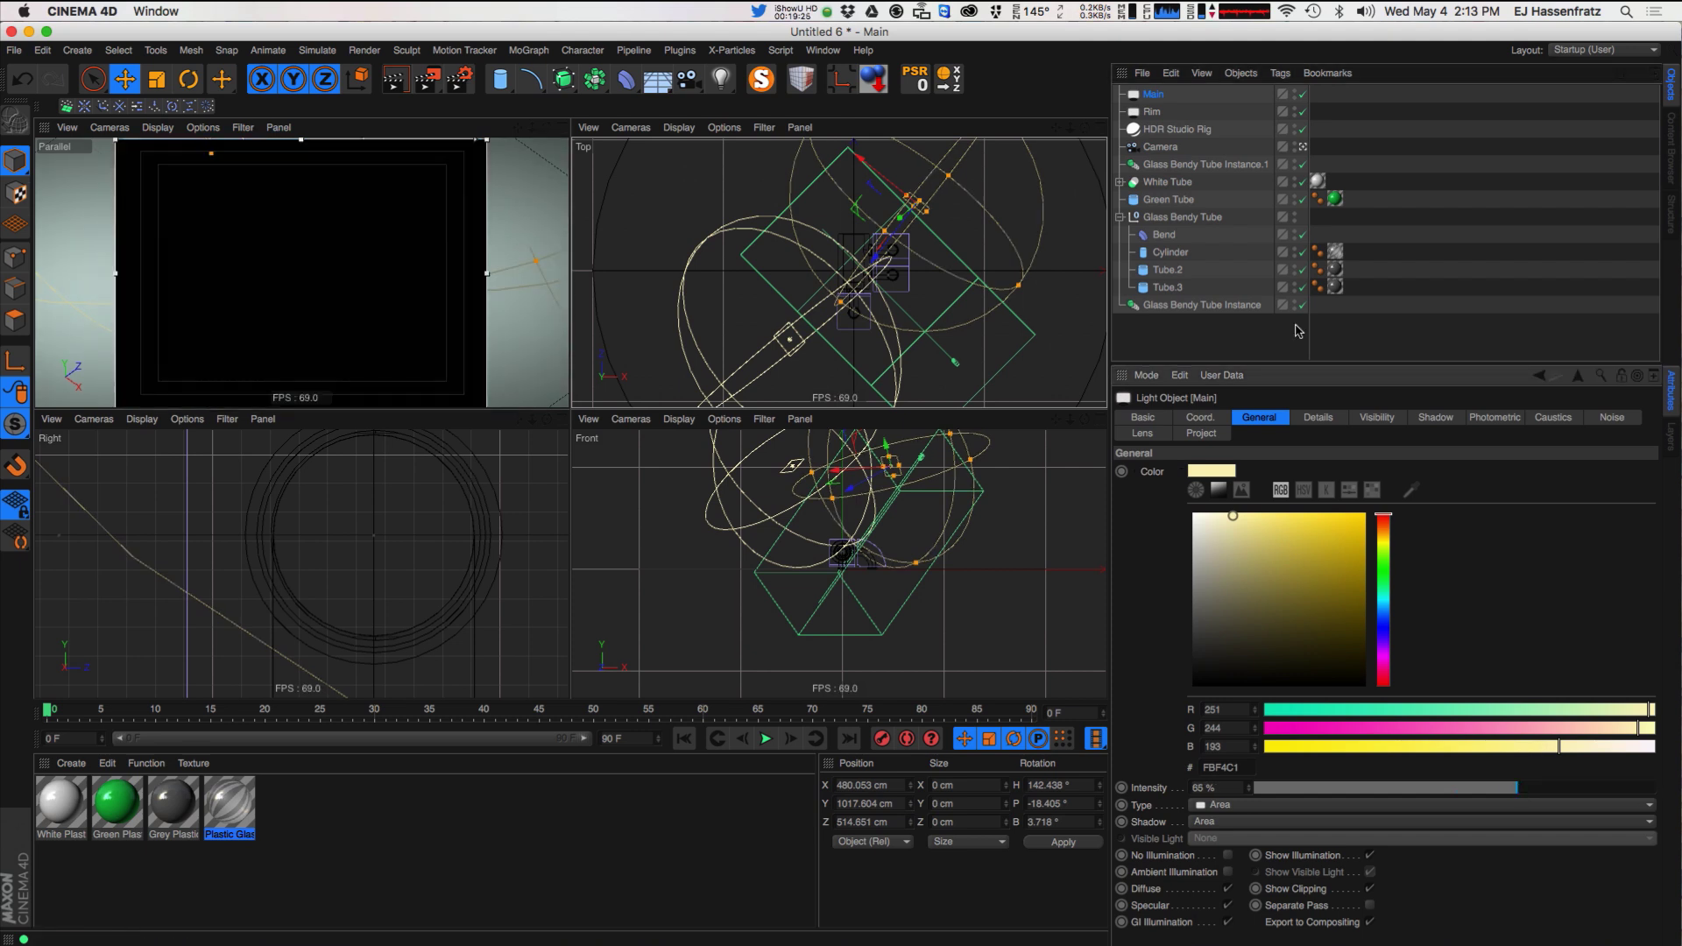
key("Down")
left_click(1476, 789)
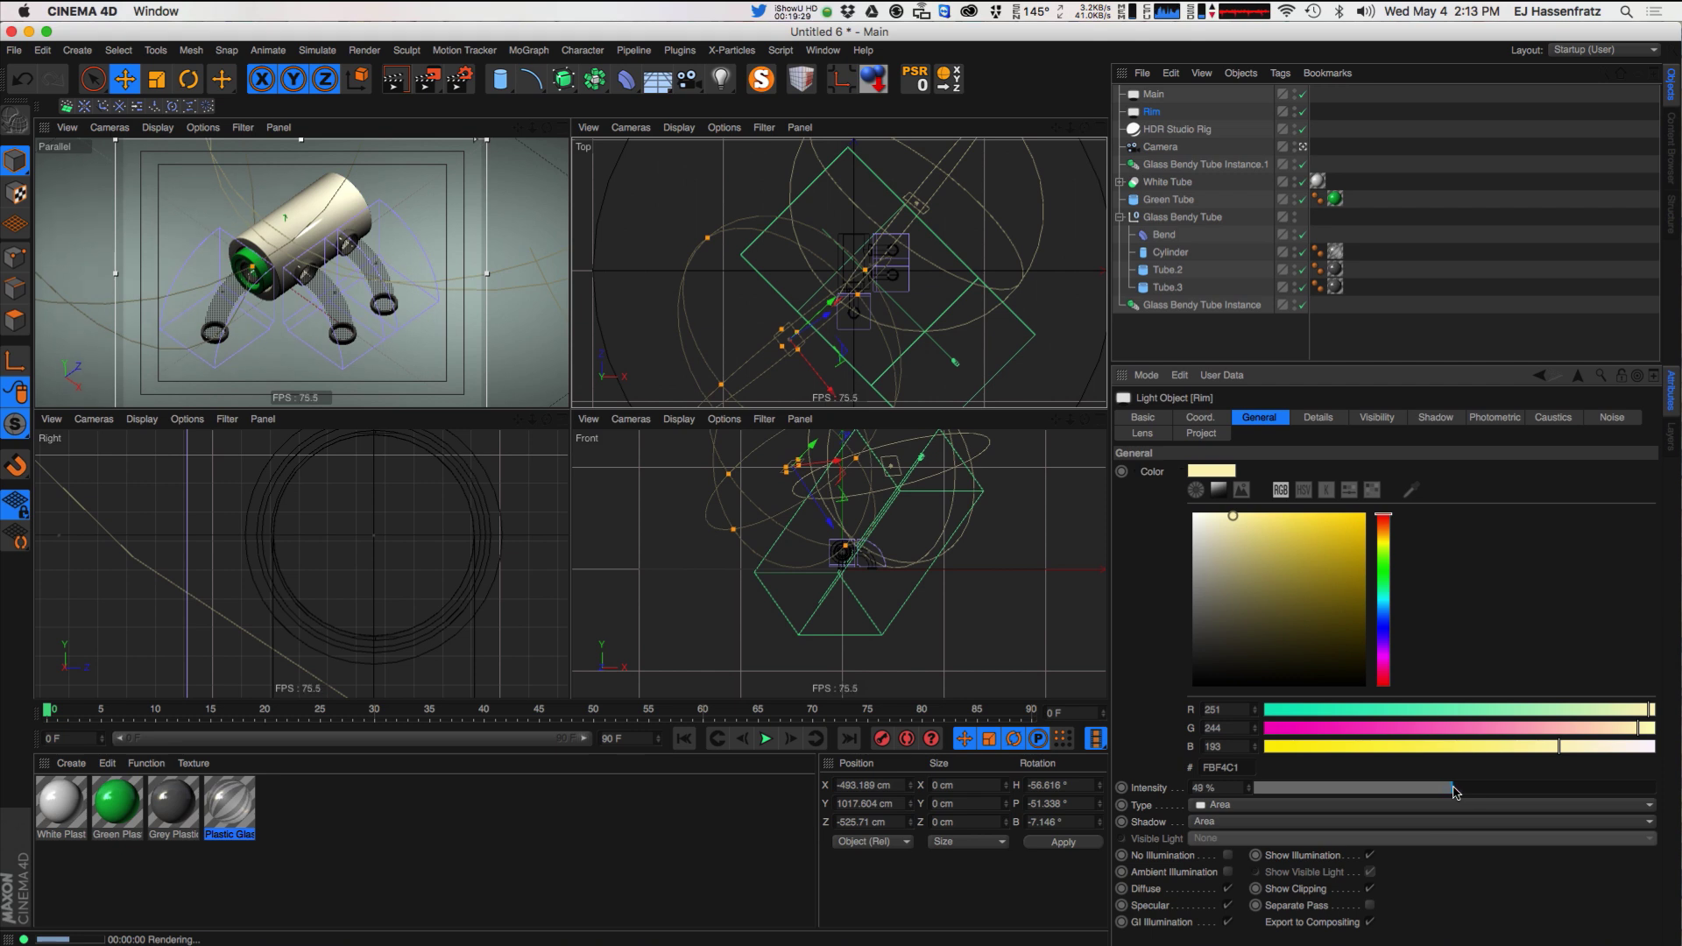
left_click_drag(1453, 790, 1445, 786)
- Tint the Rim light a pale cyan, CDFFFC, and set its shadow to None
left_click_drag(1378, 610, 1382, 596)
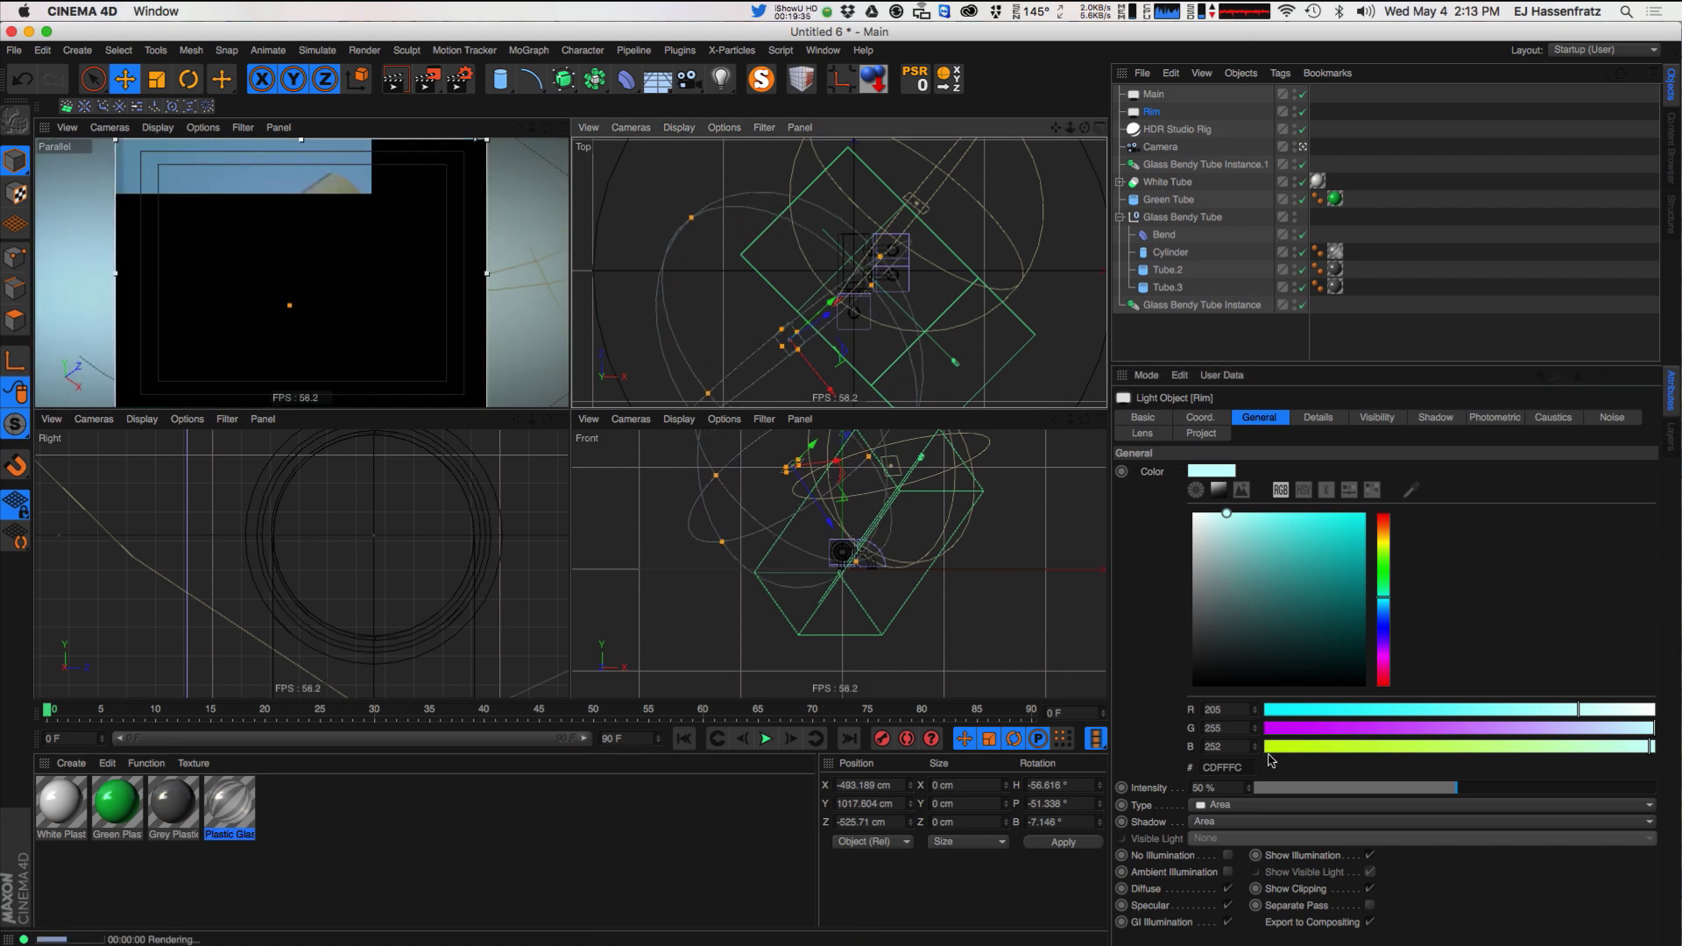
left_click(1233, 822)
left_click(1237, 839)
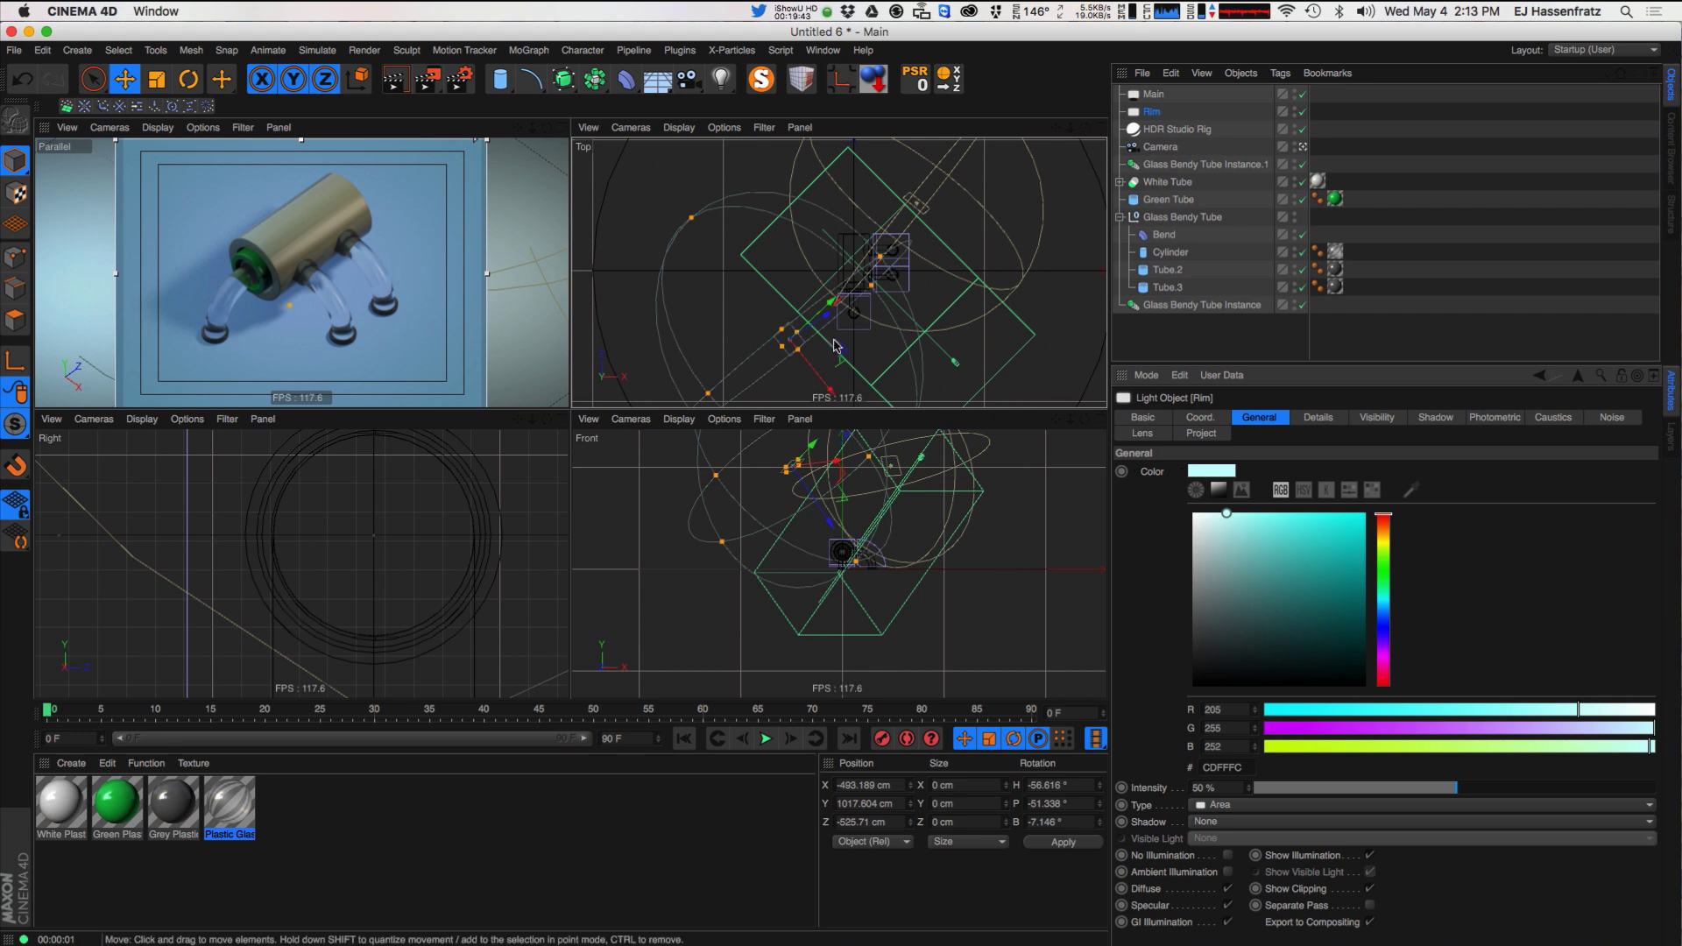
- Move the Main light to about X 565 cm, Y 880 cm, Z 615 cm and rotate it to about H 149°, P -12°
left_click(1157, 94)
left_click_drag(1041, 270, 977, 190)
key("r")
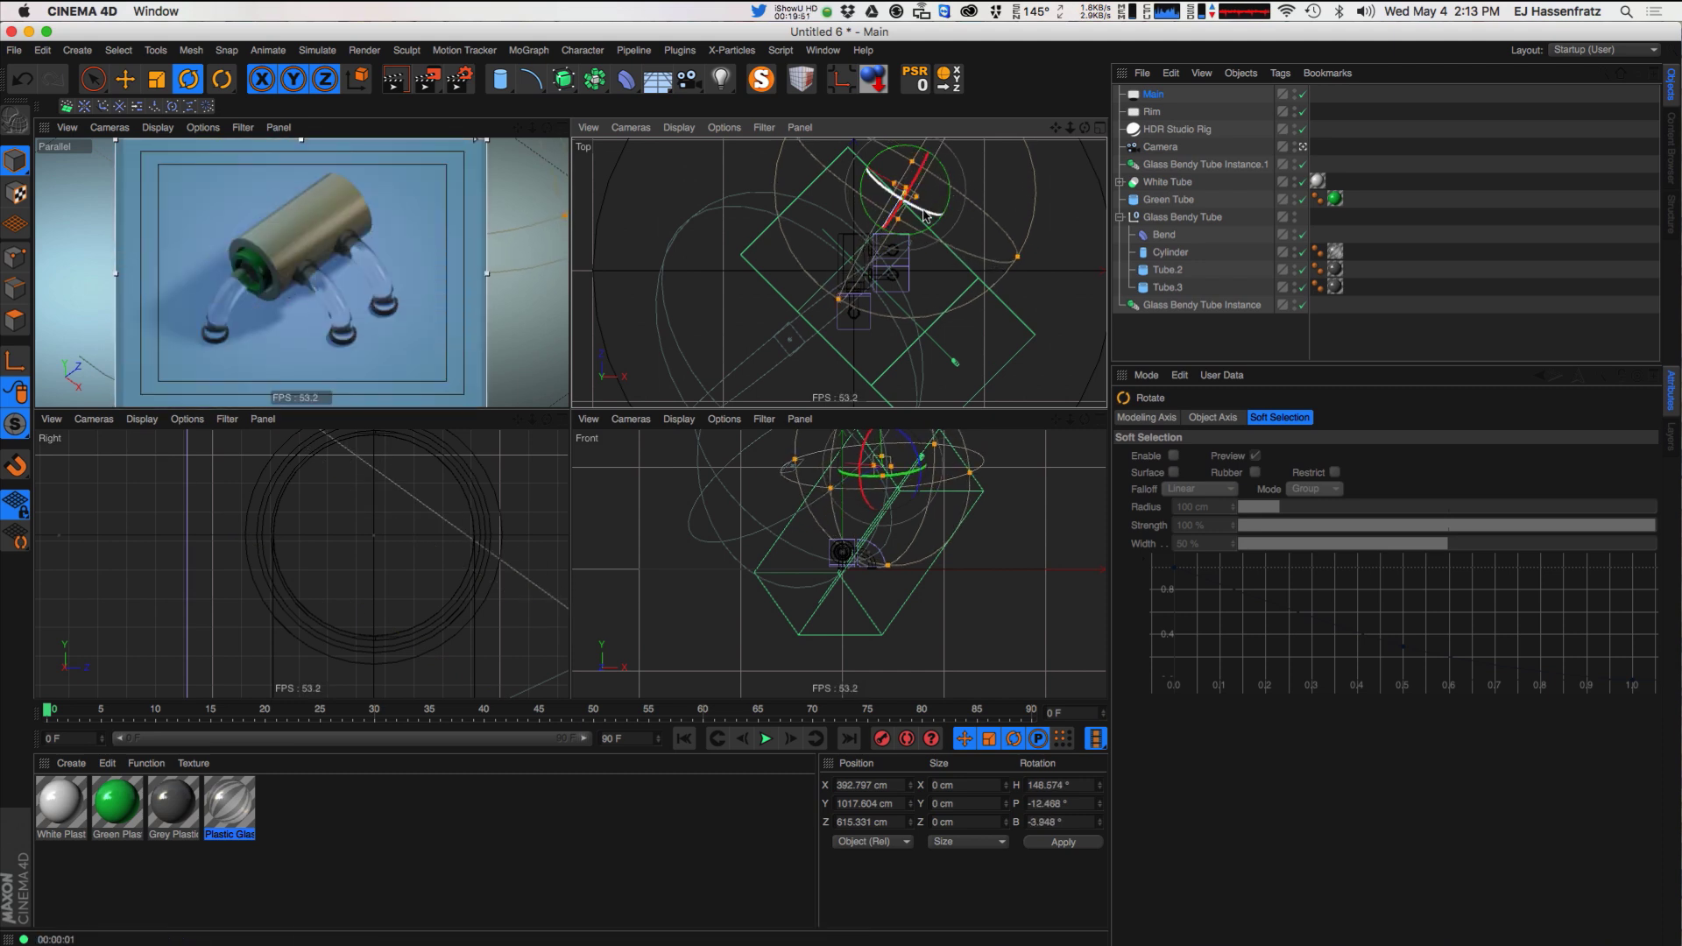
key("e")
left_click_drag(997, 519, 1018, 533)
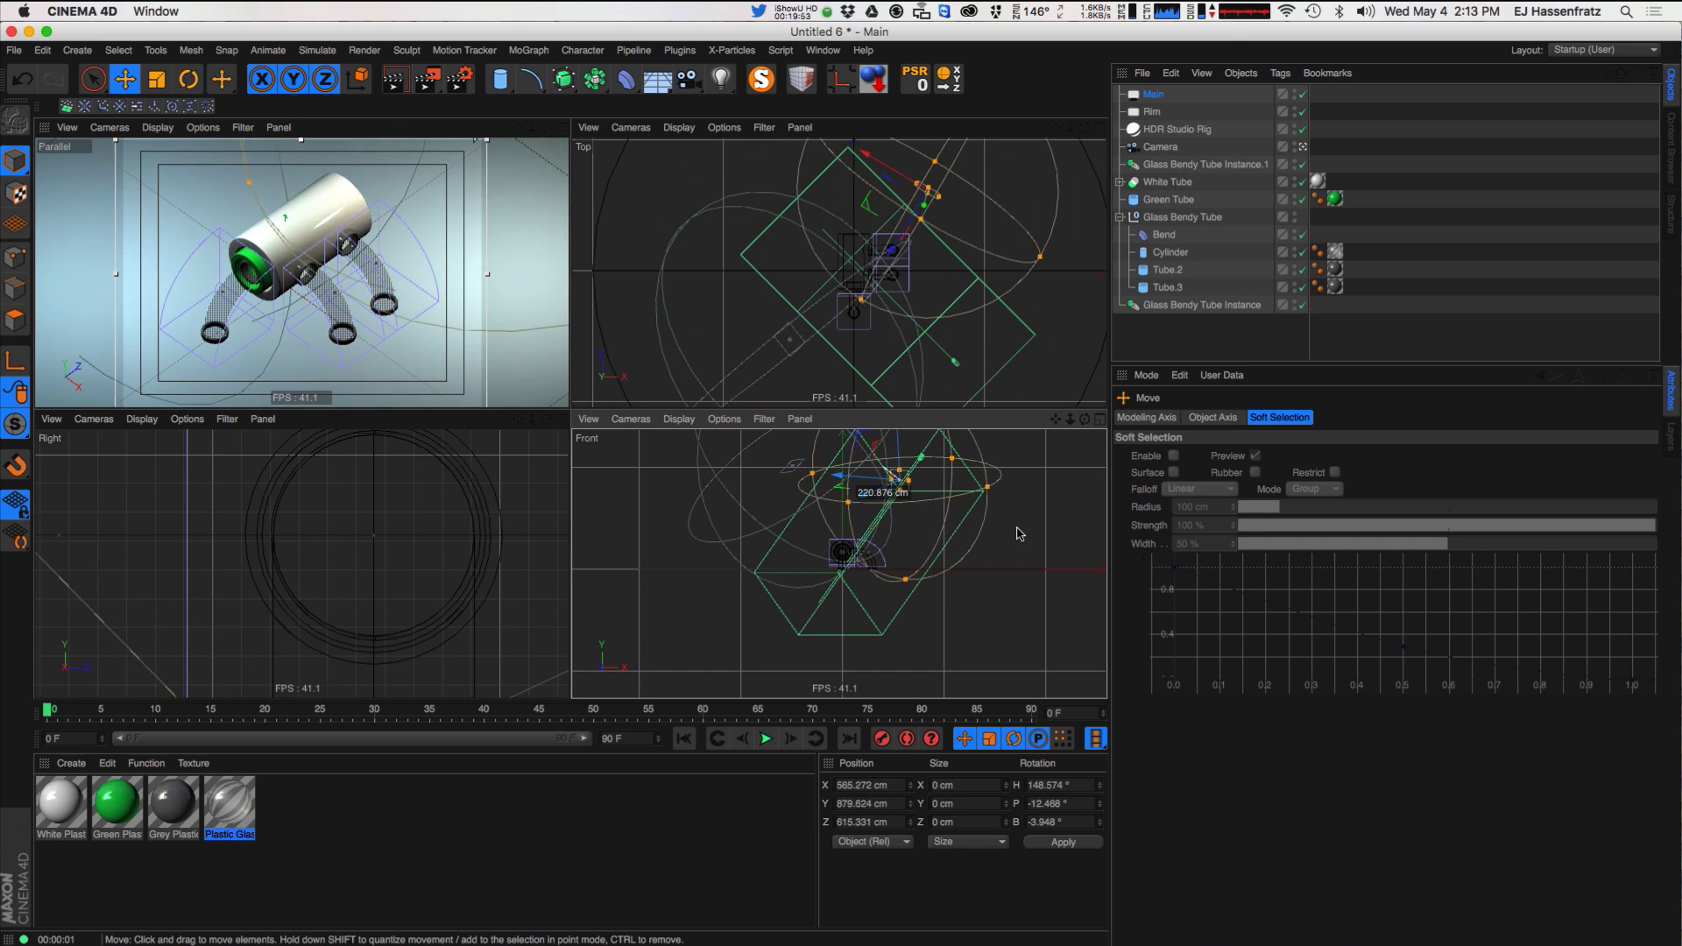
- Move the Rim light to about X -754 cm, Y 586 cm, Z -506 cm and rotate it to about H -43°, P -22°
left_click(879, 371)
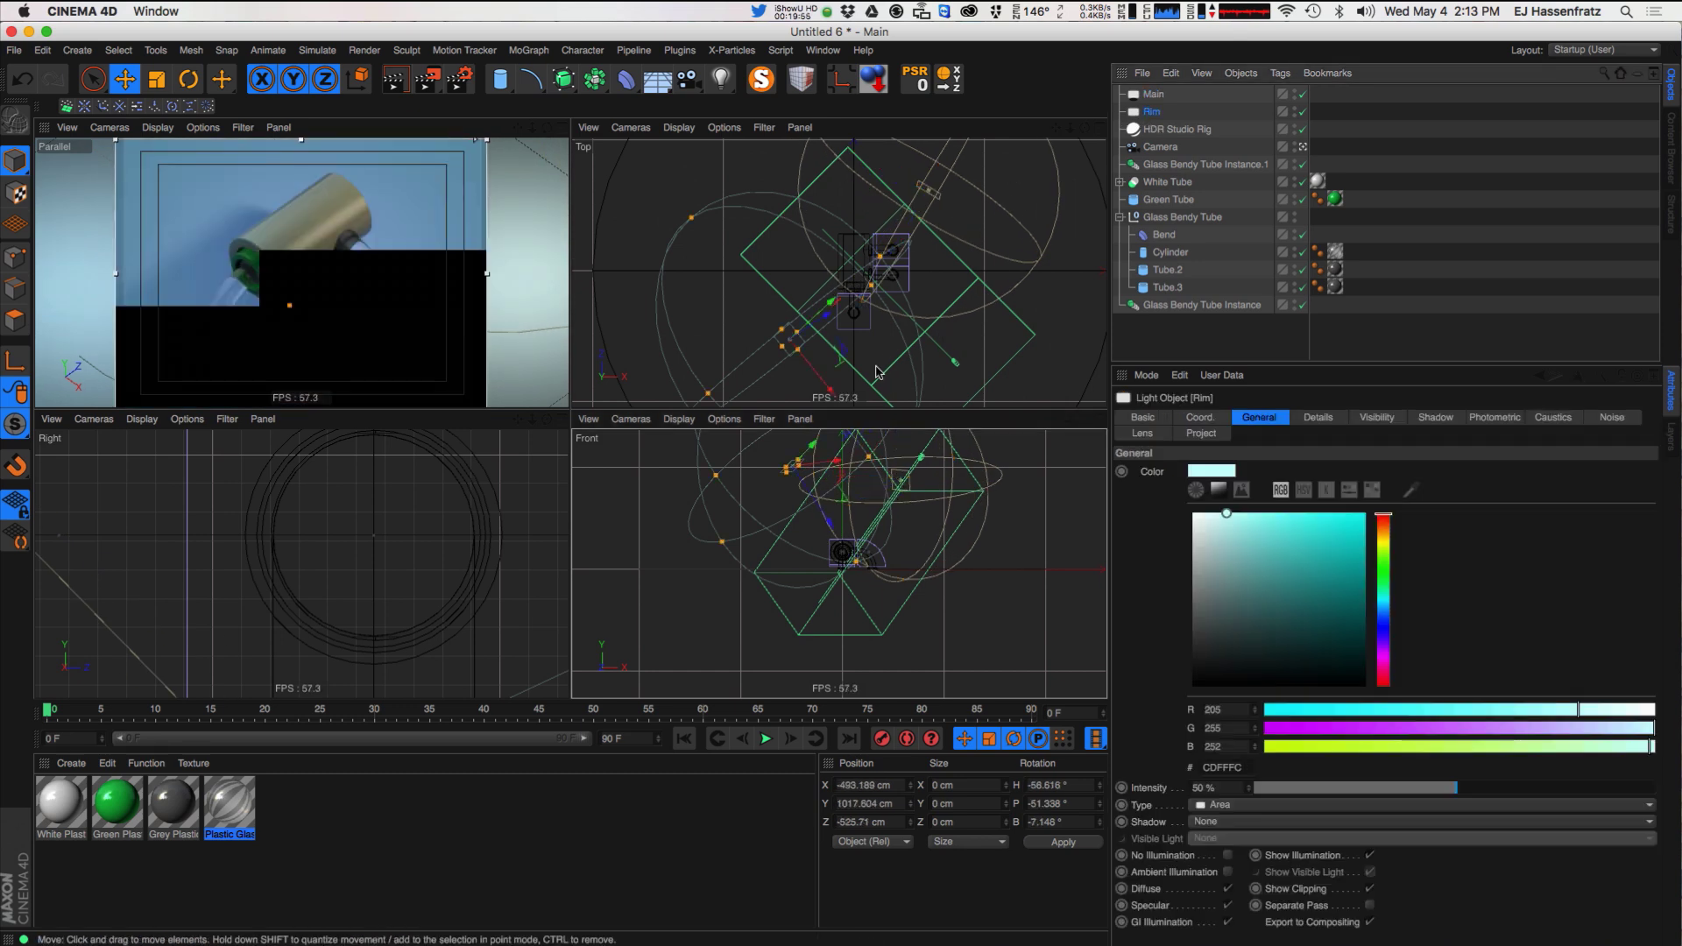
left_click_drag(858, 297, 874, 303)
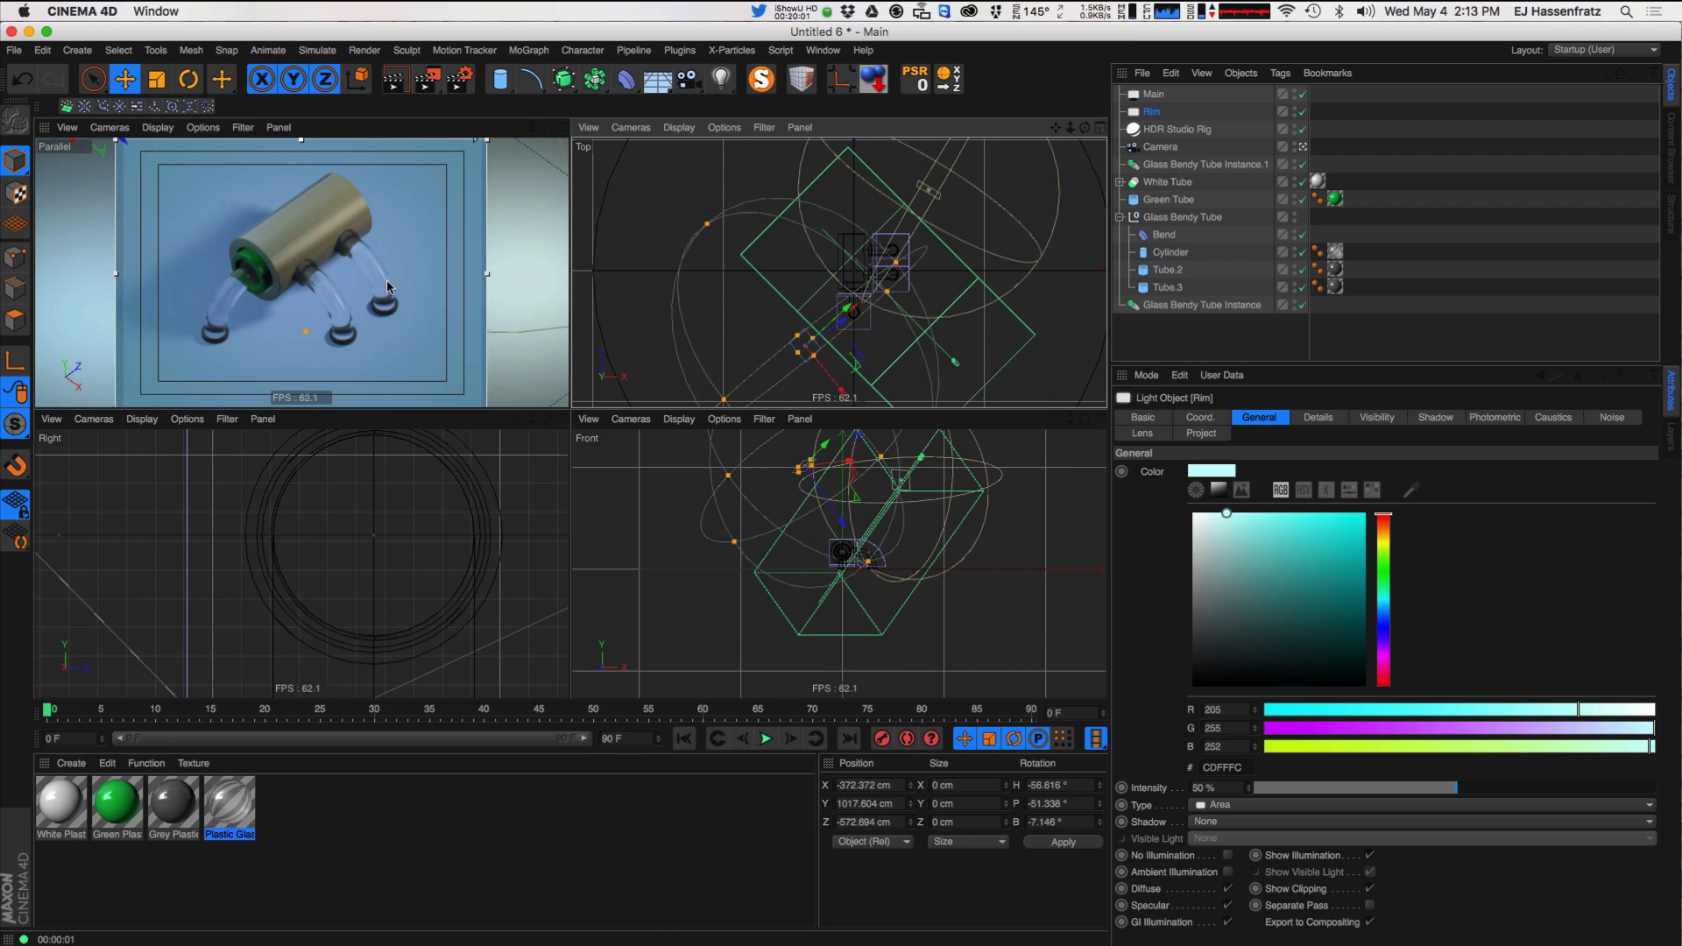
left_click_drag(849, 350, 867, 324)
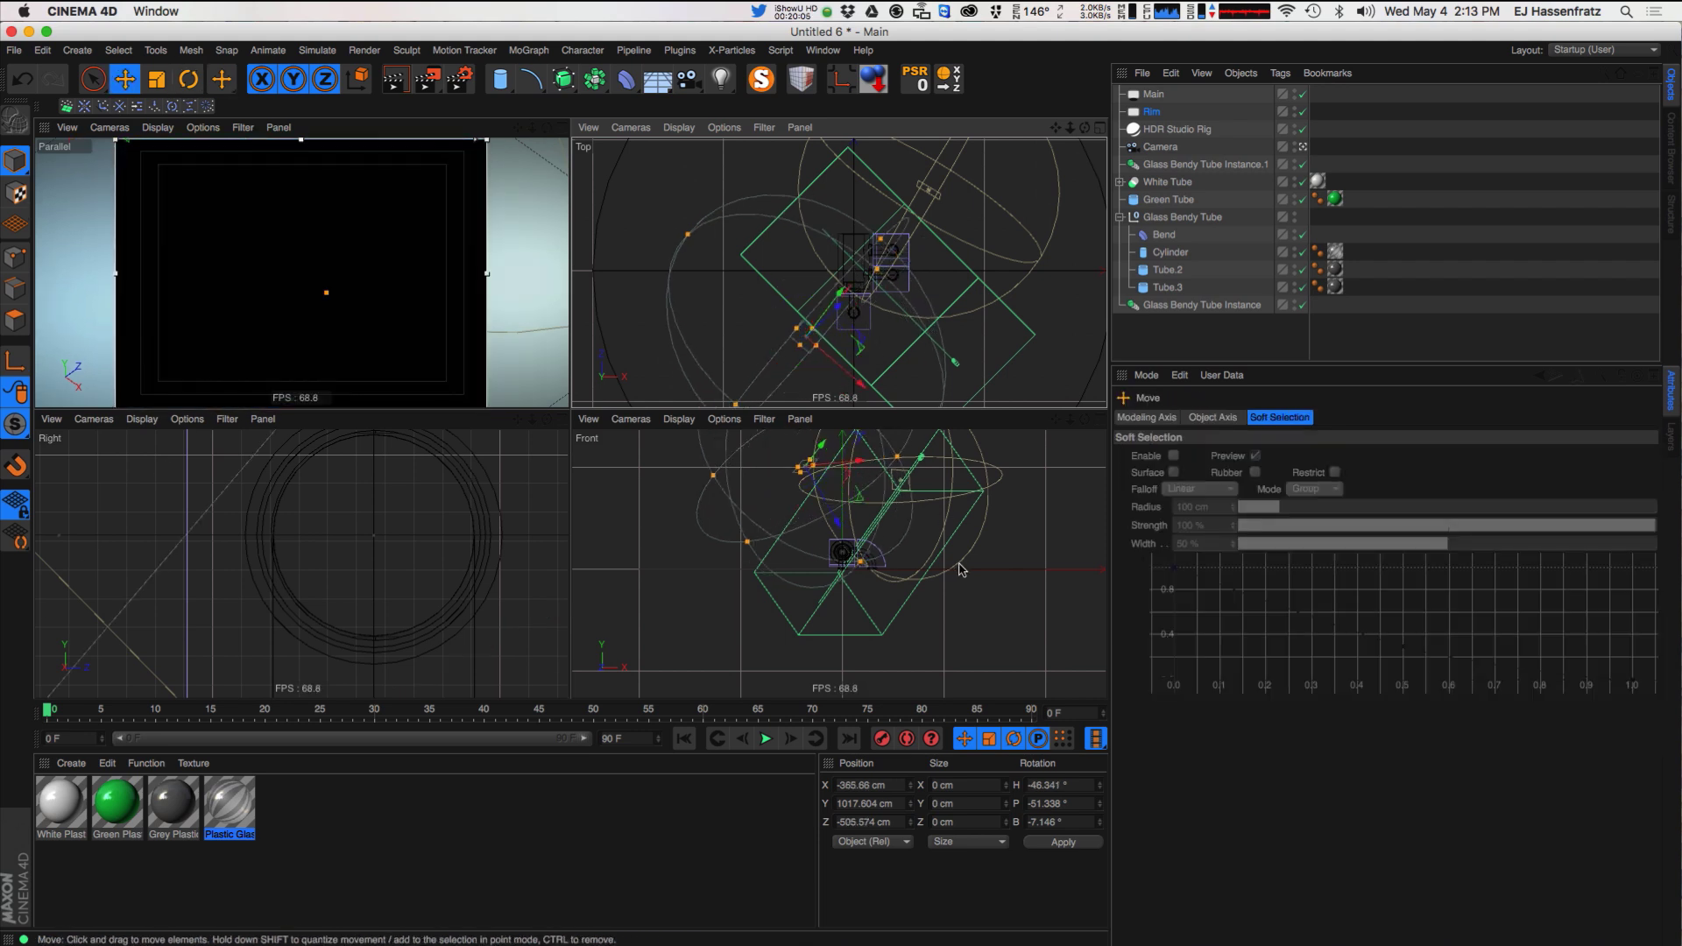
left_click_drag(959, 564, 927, 558)
key("r")
left_click_drag(745, 463, 742, 541)
key("e")
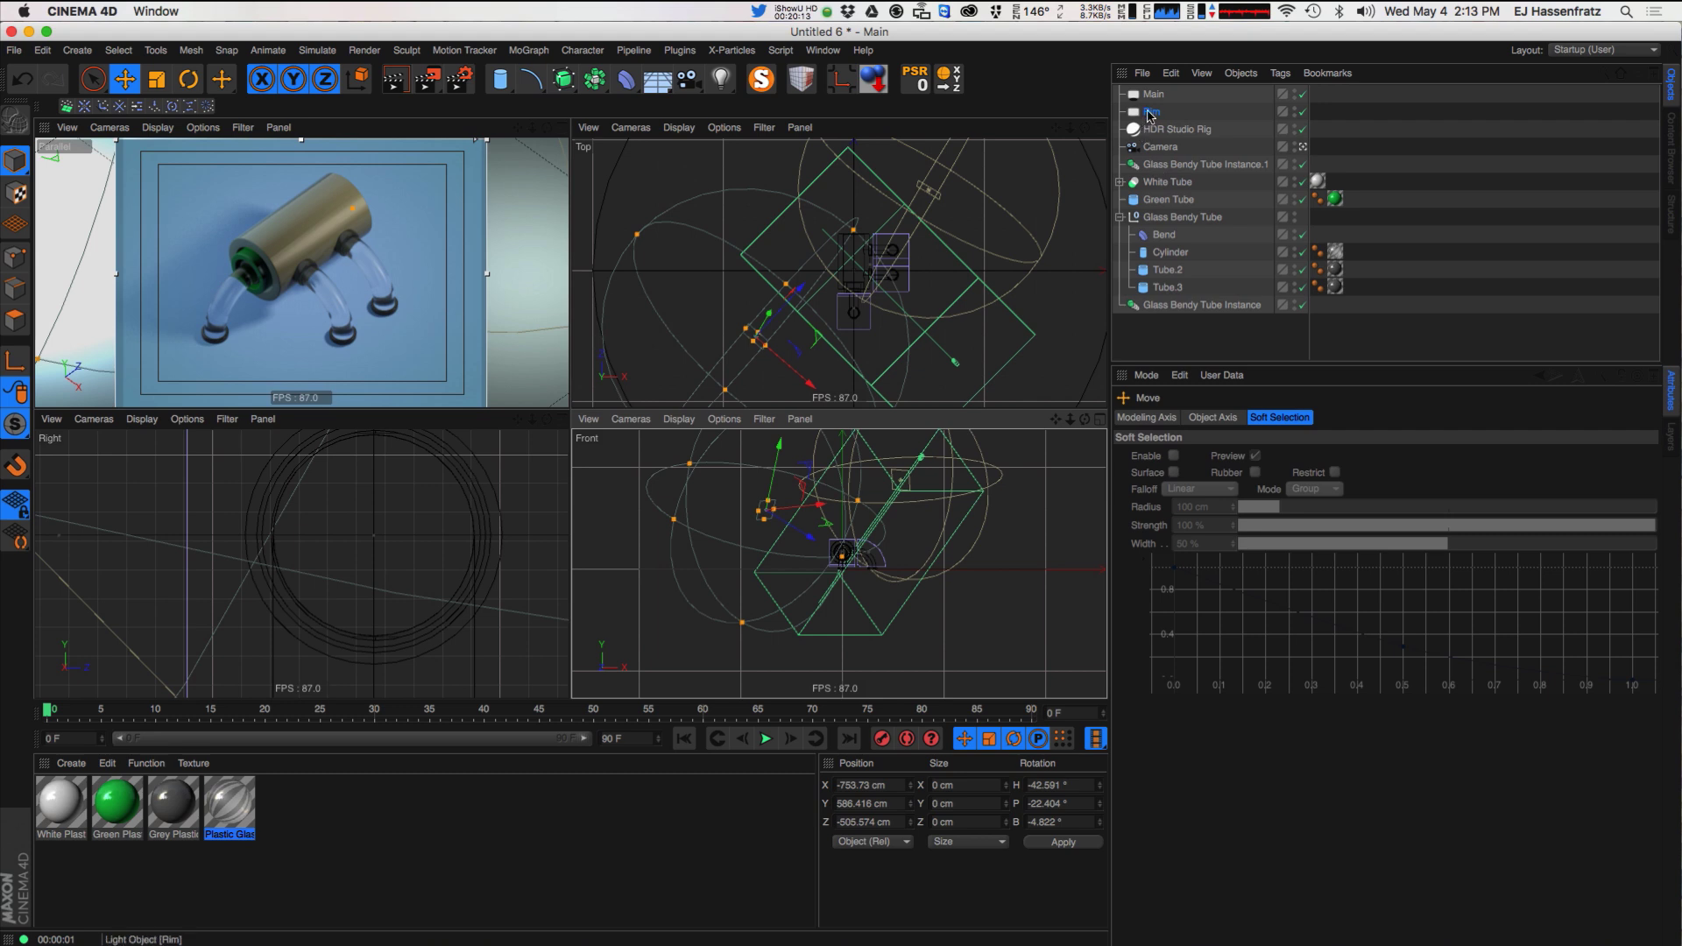
- Duplicate the Rim light and rename the copy Overhead
left_click_drag(1156, 116, 1158, 127, "ctrl")
double_click(1158, 129)
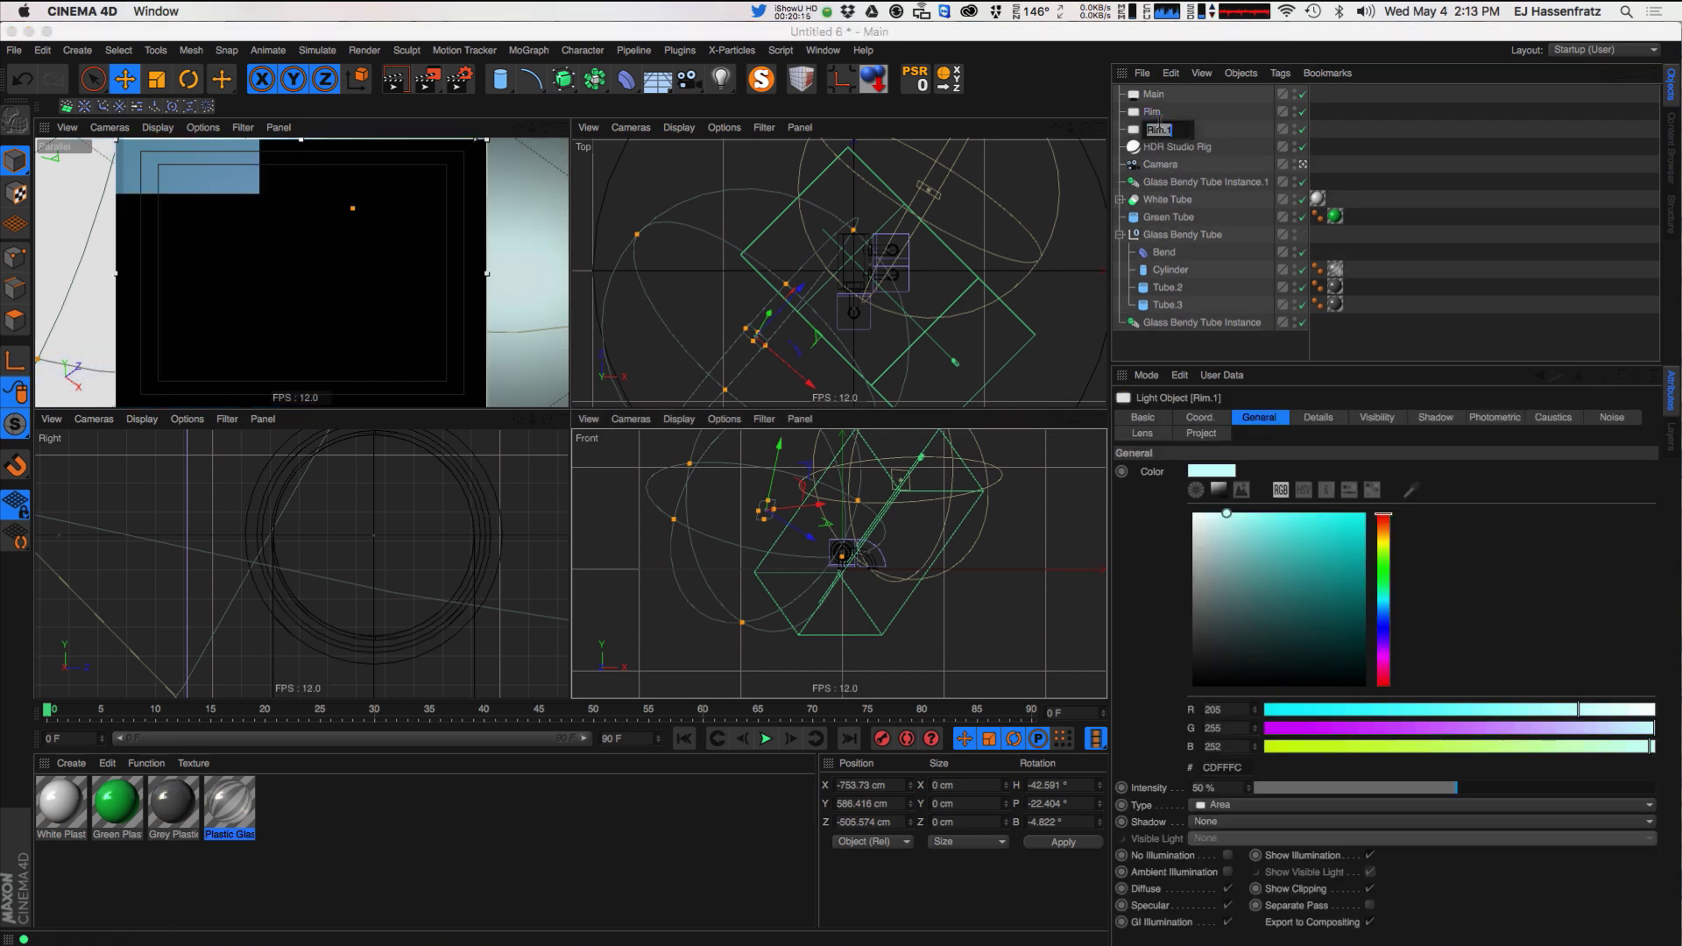
type("Overhea")
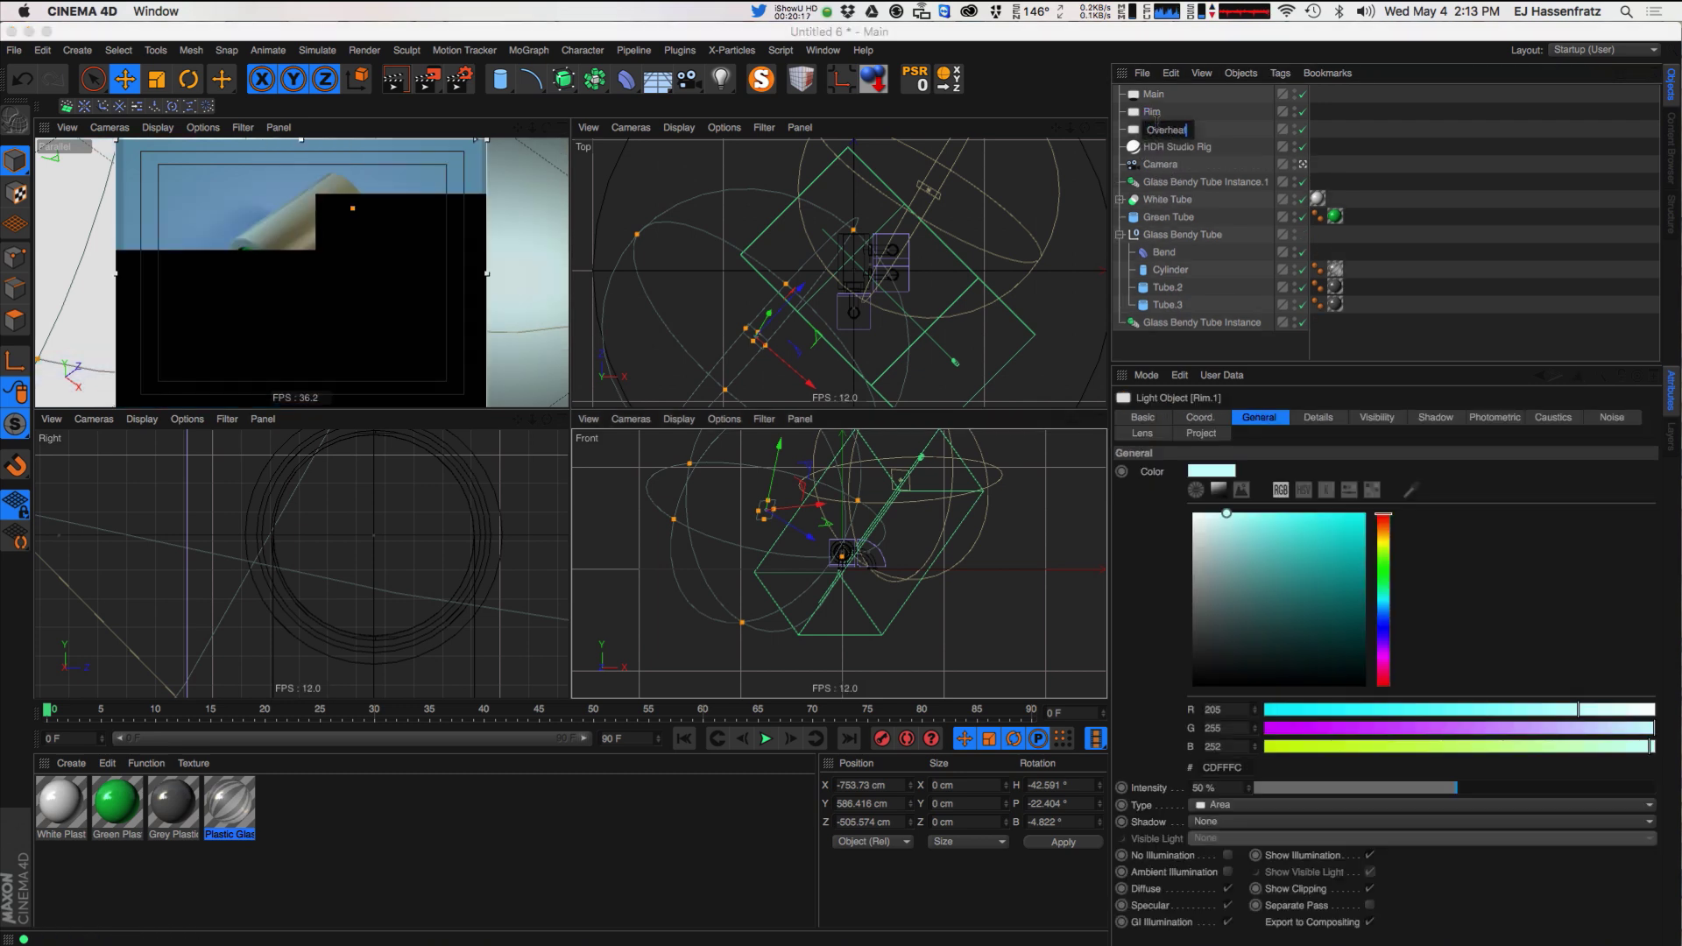
type("d")
key("Return")
double_click(1179, 132)
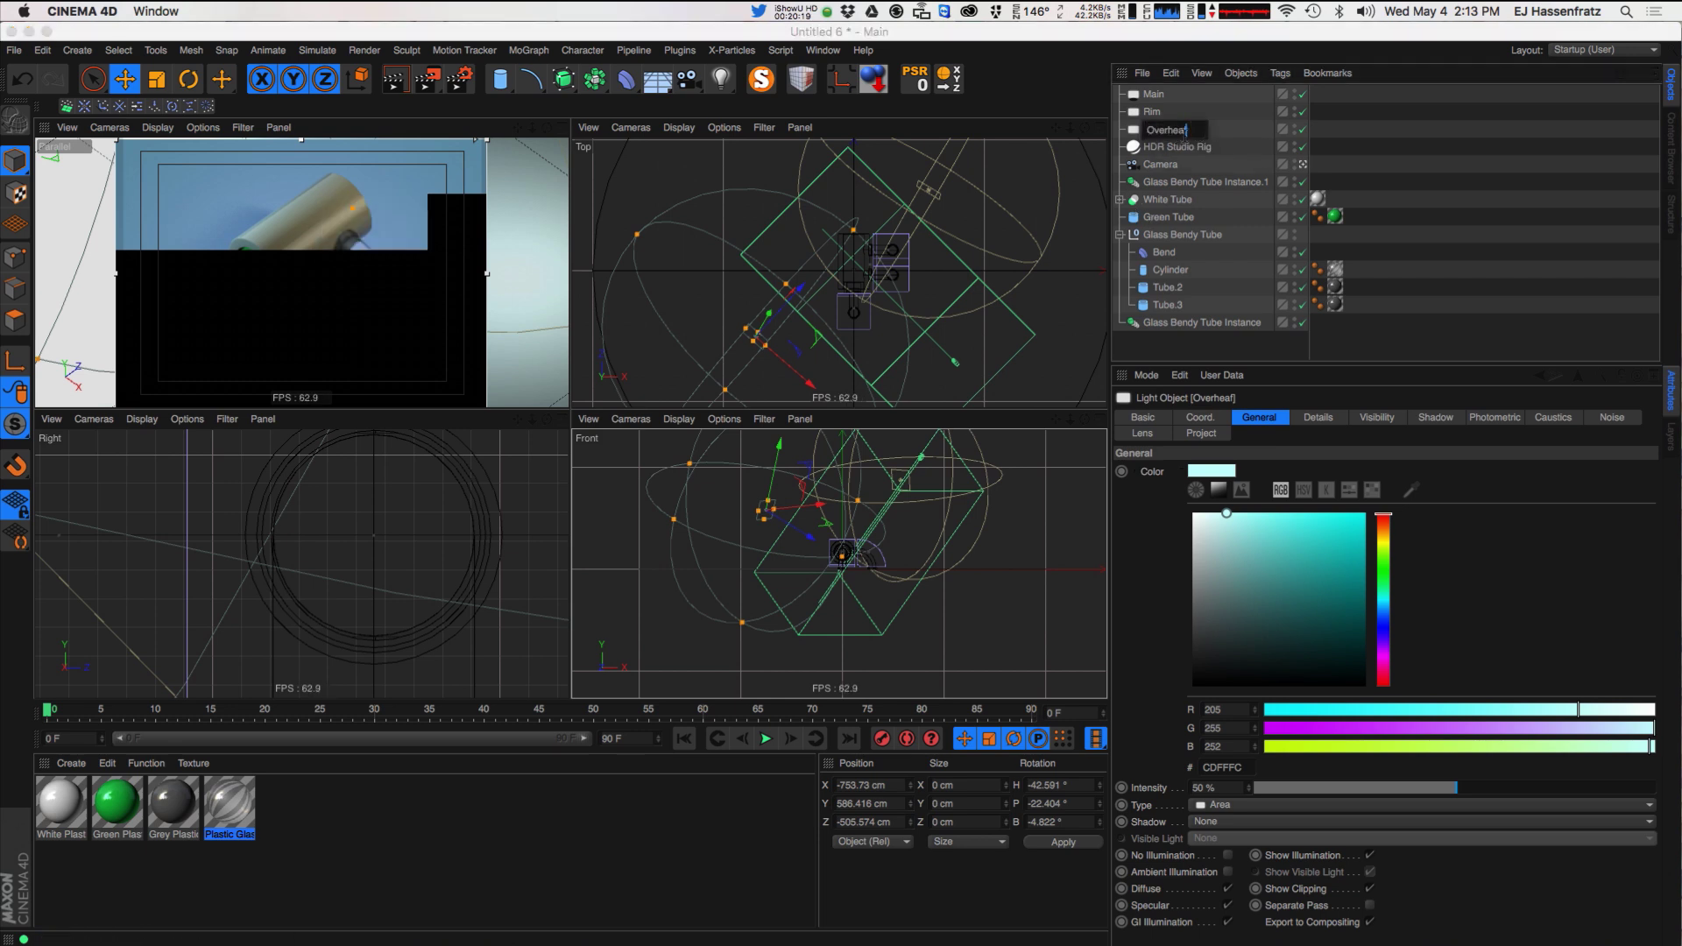
key("Return")
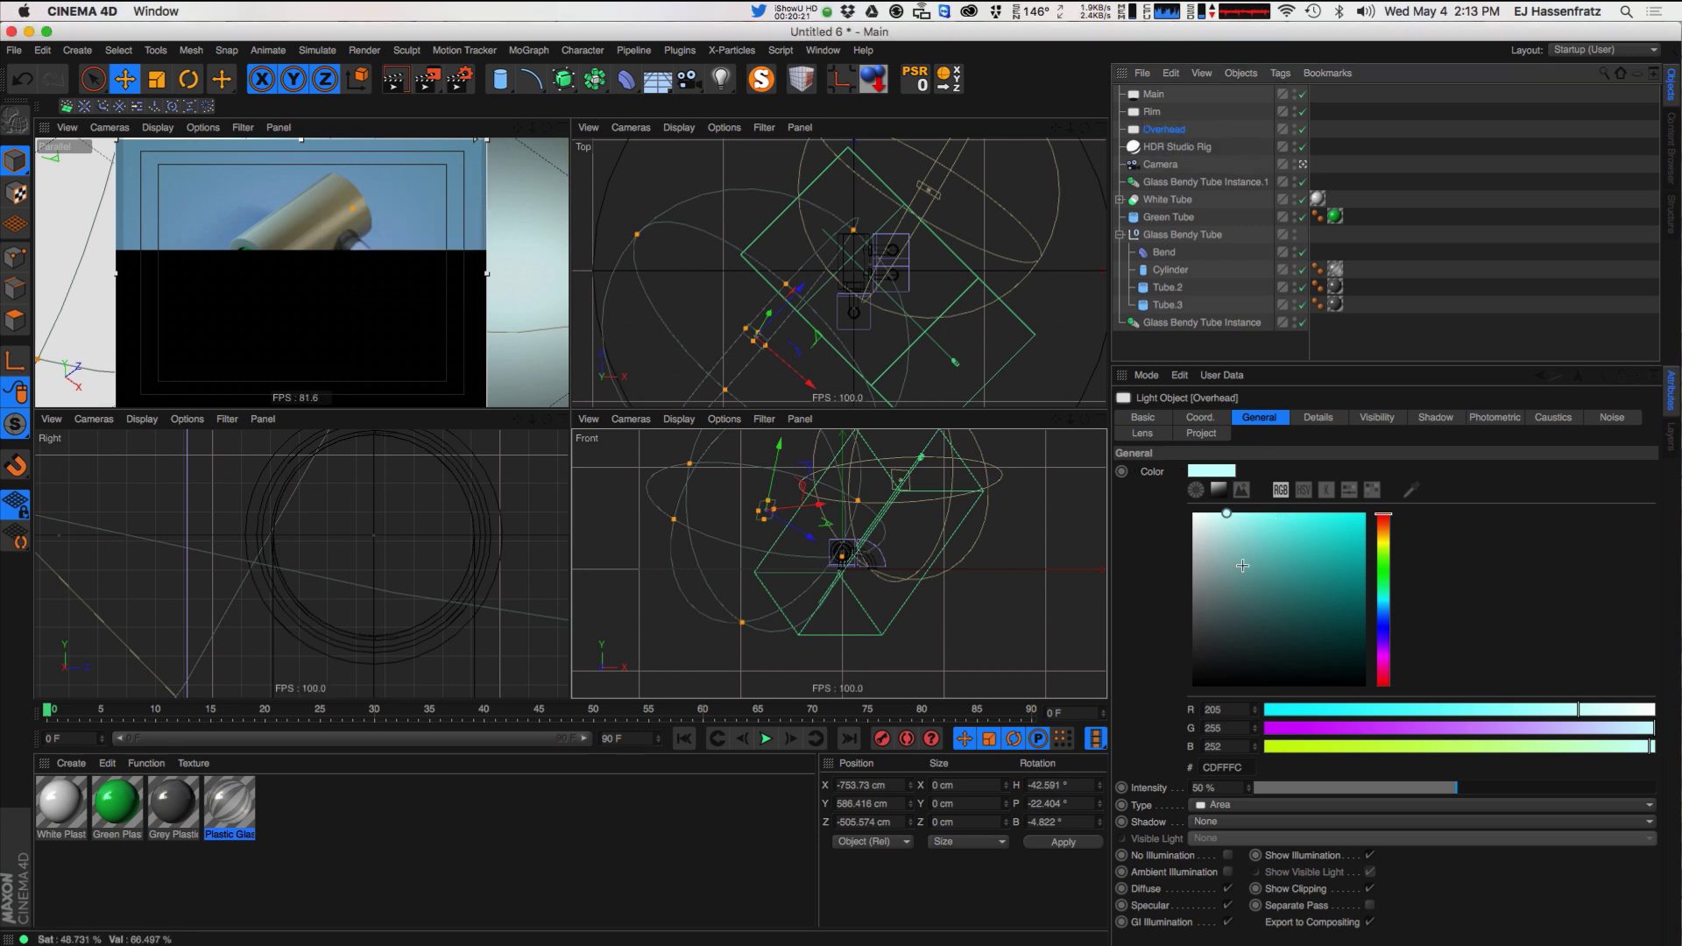
- Zero out the Overhead light's rotation values
left_click(1199, 417)
left_click(1403, 474)
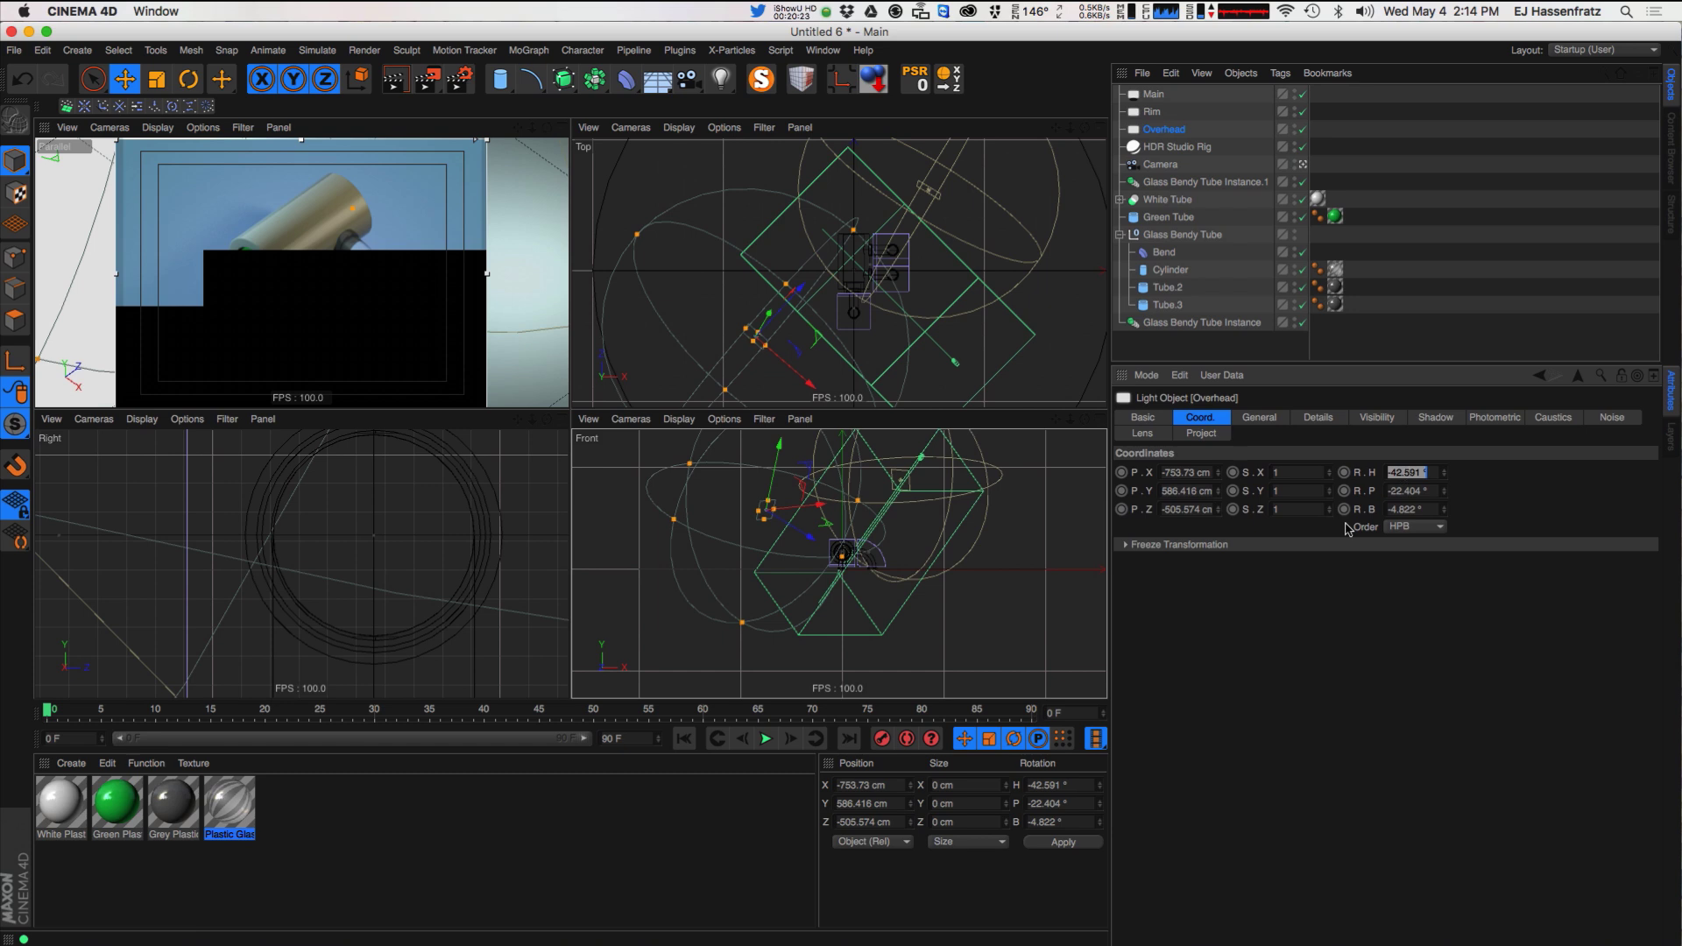
key("Tab")
type("0")
key("Tab")
type("0")
key("Return")
- Point the Overhead light straight down at pitch -90° and place it above the model, about X -11 cm, Y 1319 cm, Z 146 cm
left_click_drag(873, 302, 1008, 221)
key("r")
left_click_drag(872, 544, 900, 488)
key("e")
left_click_drag(907, 300, 913, 298)
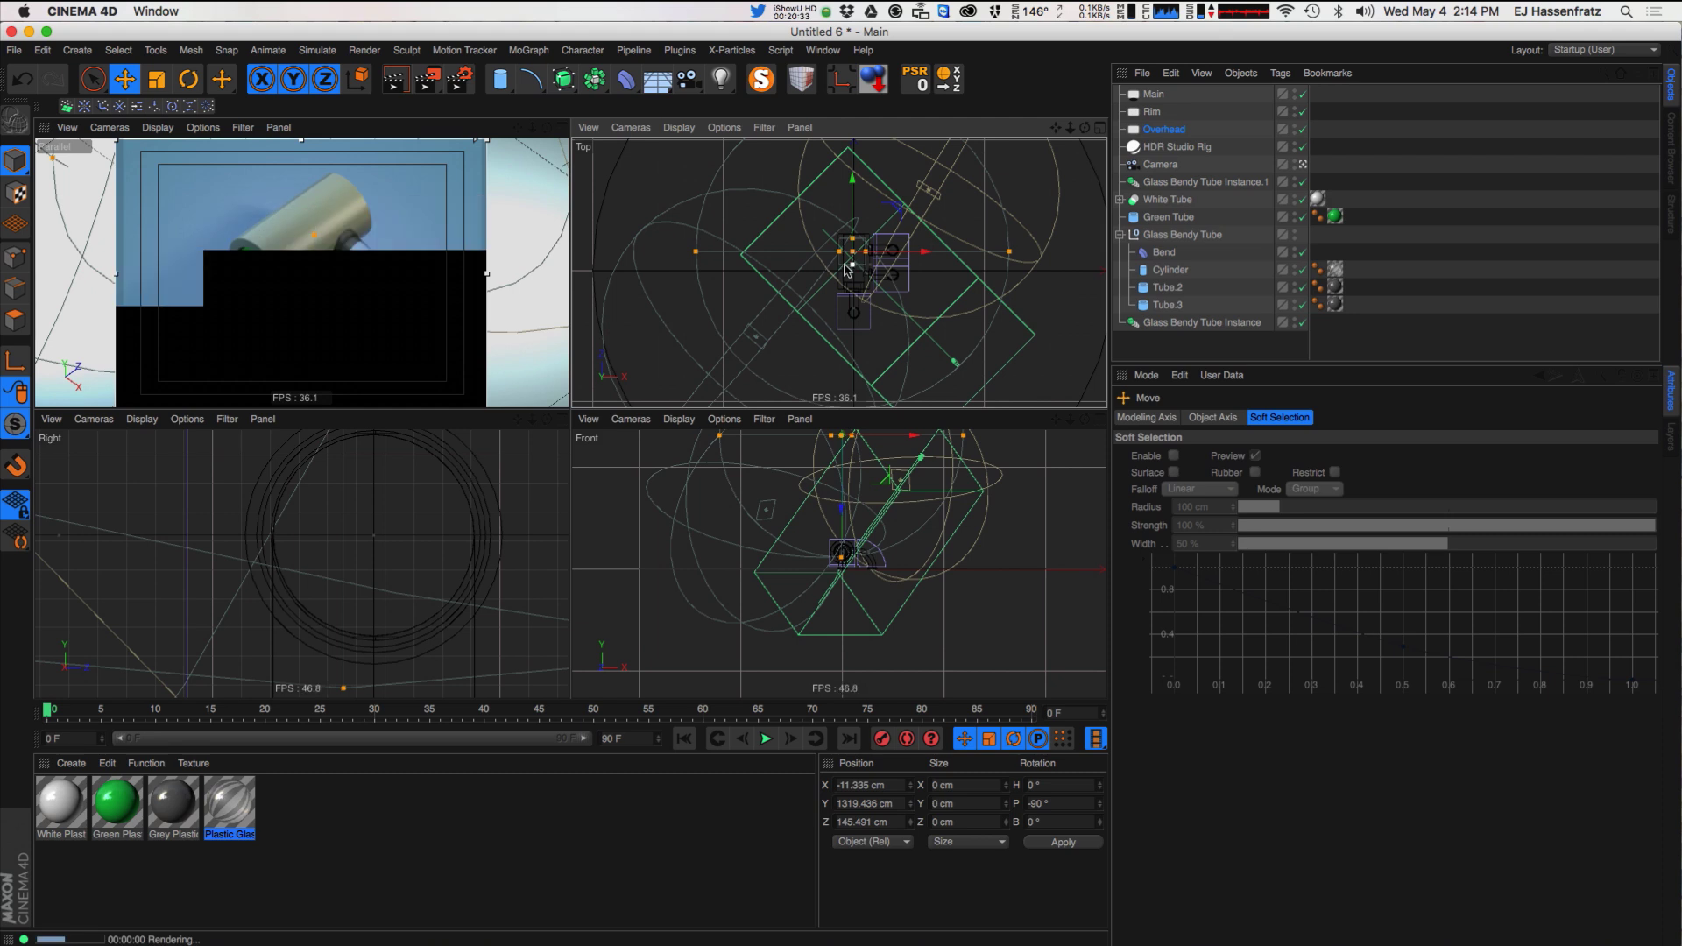
- Tint the Overhead light a very pale blue, DFF9FF, and raise its intensity to 56%
left_click(1163, 130)
left_click(1258, 418)
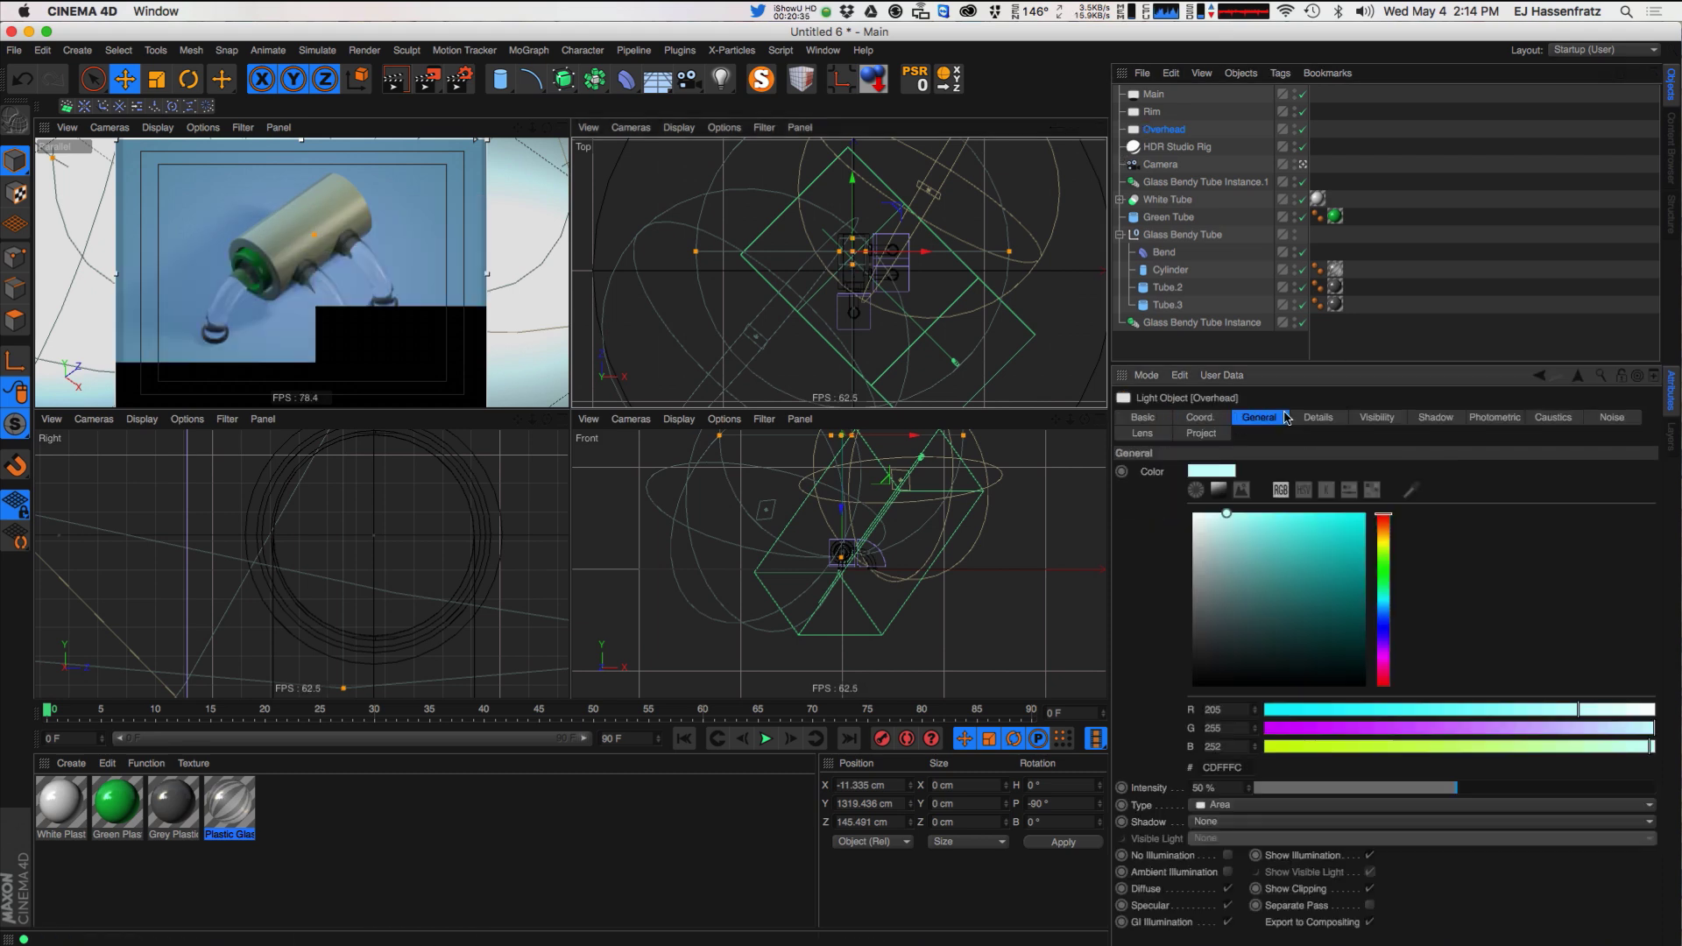
left_click(1214, 513)
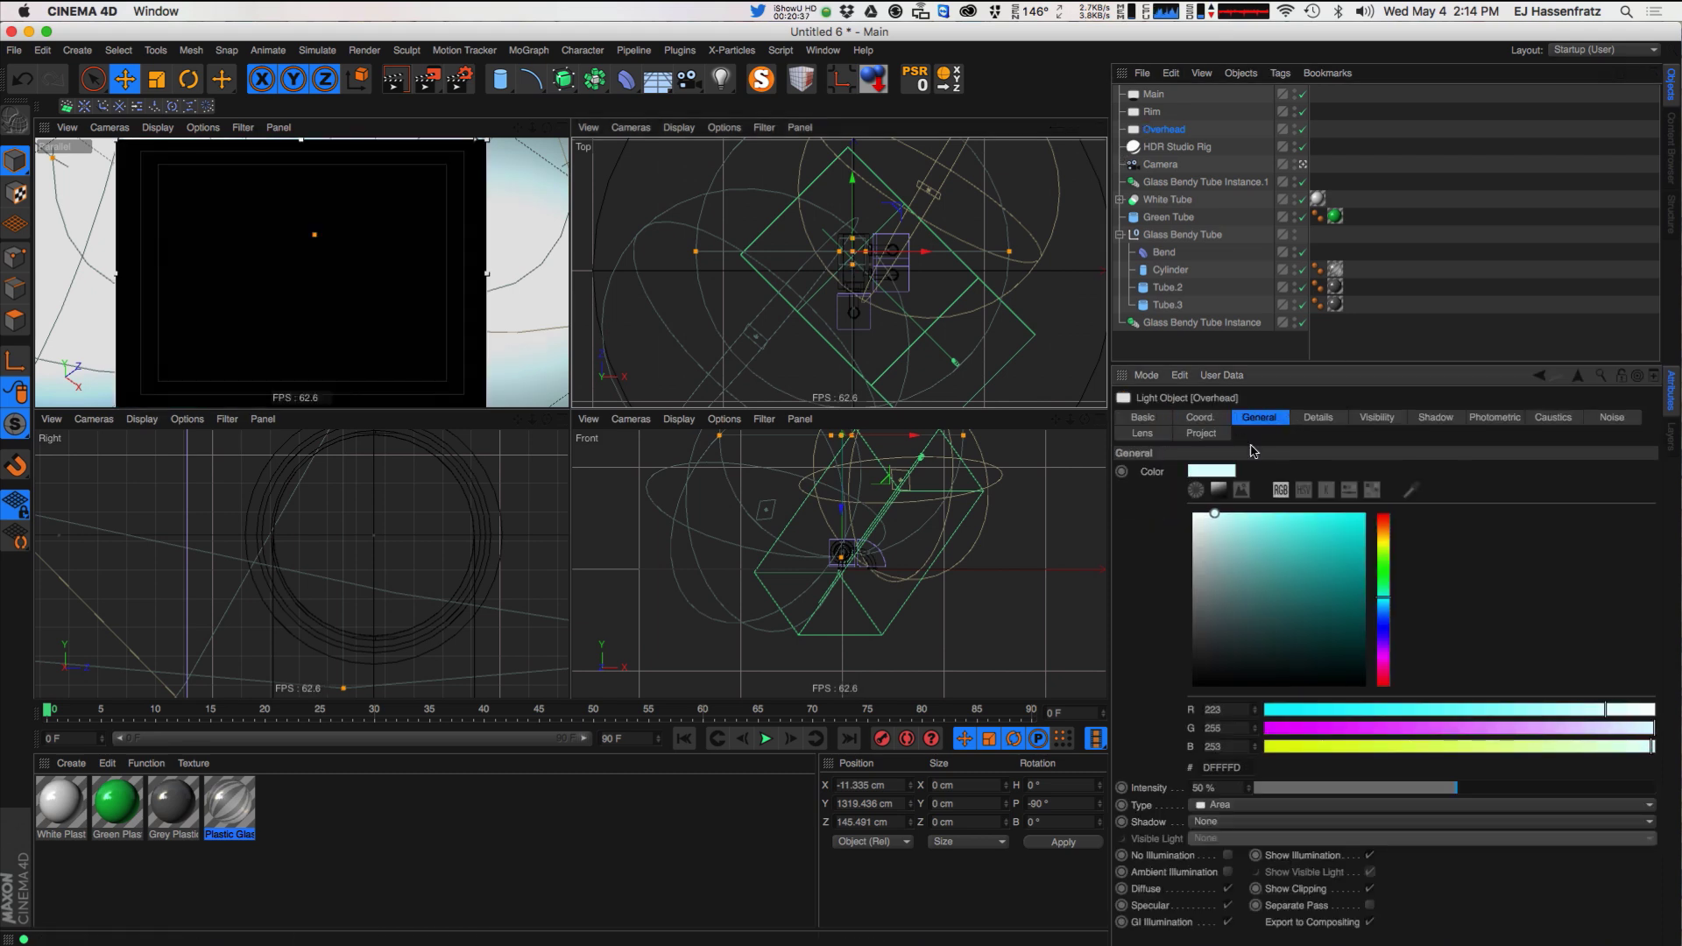
left_click_drag(1383, 597, 1383, 605)
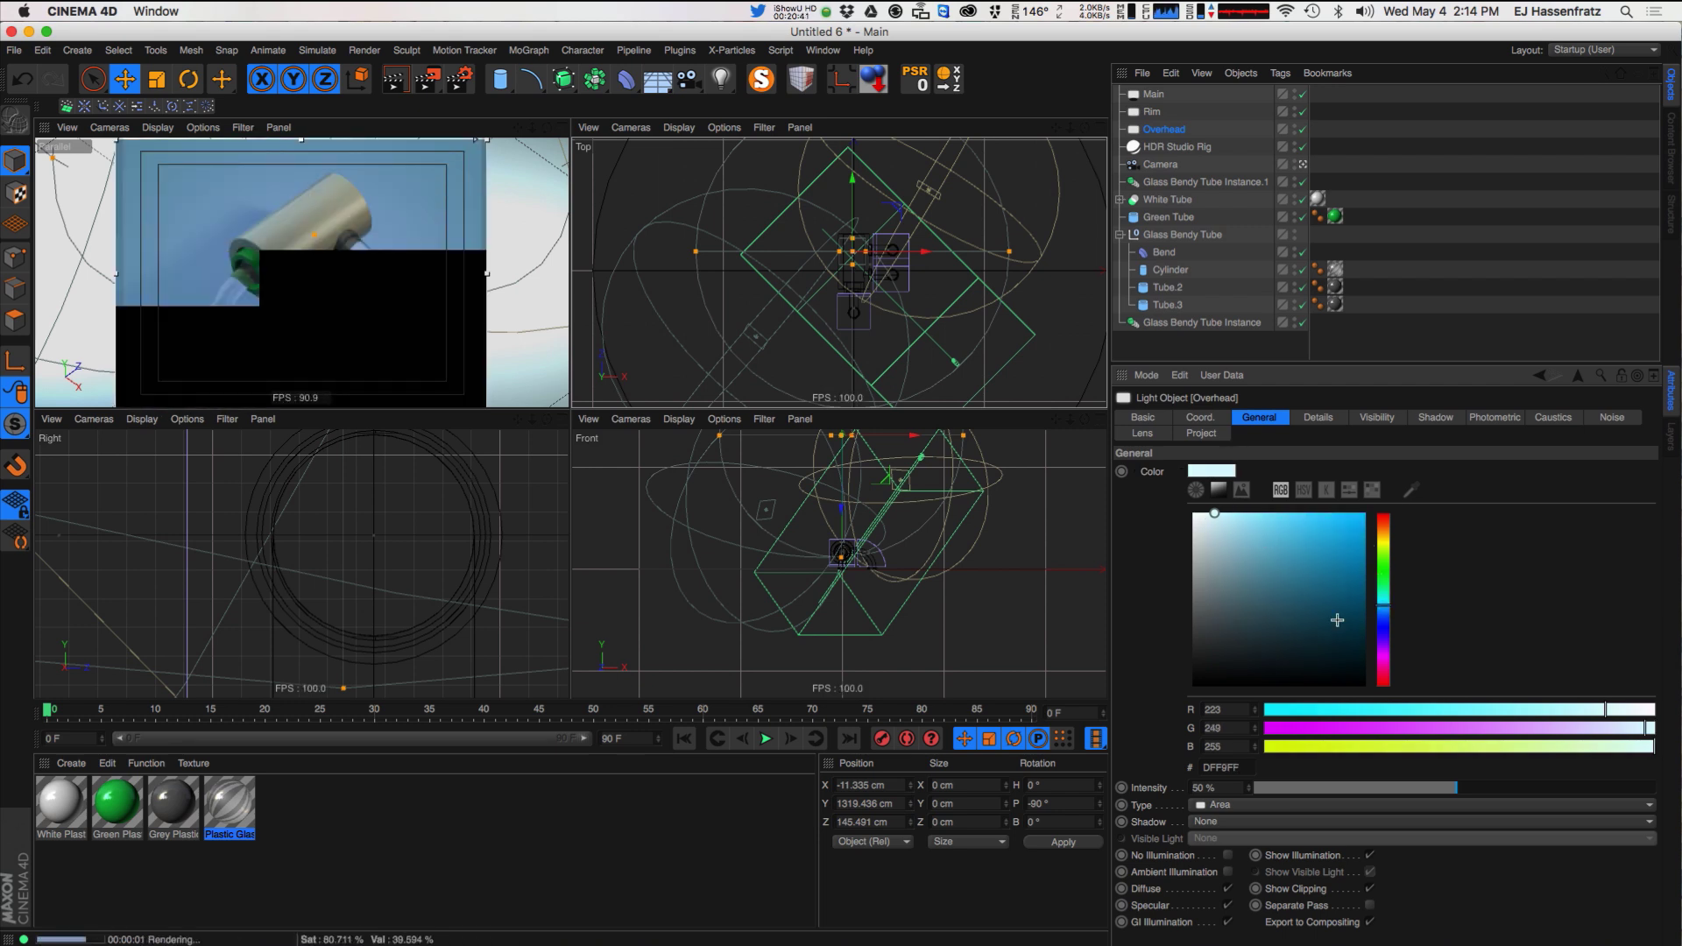
left_click_drag(1461, 786, 1479, 787)
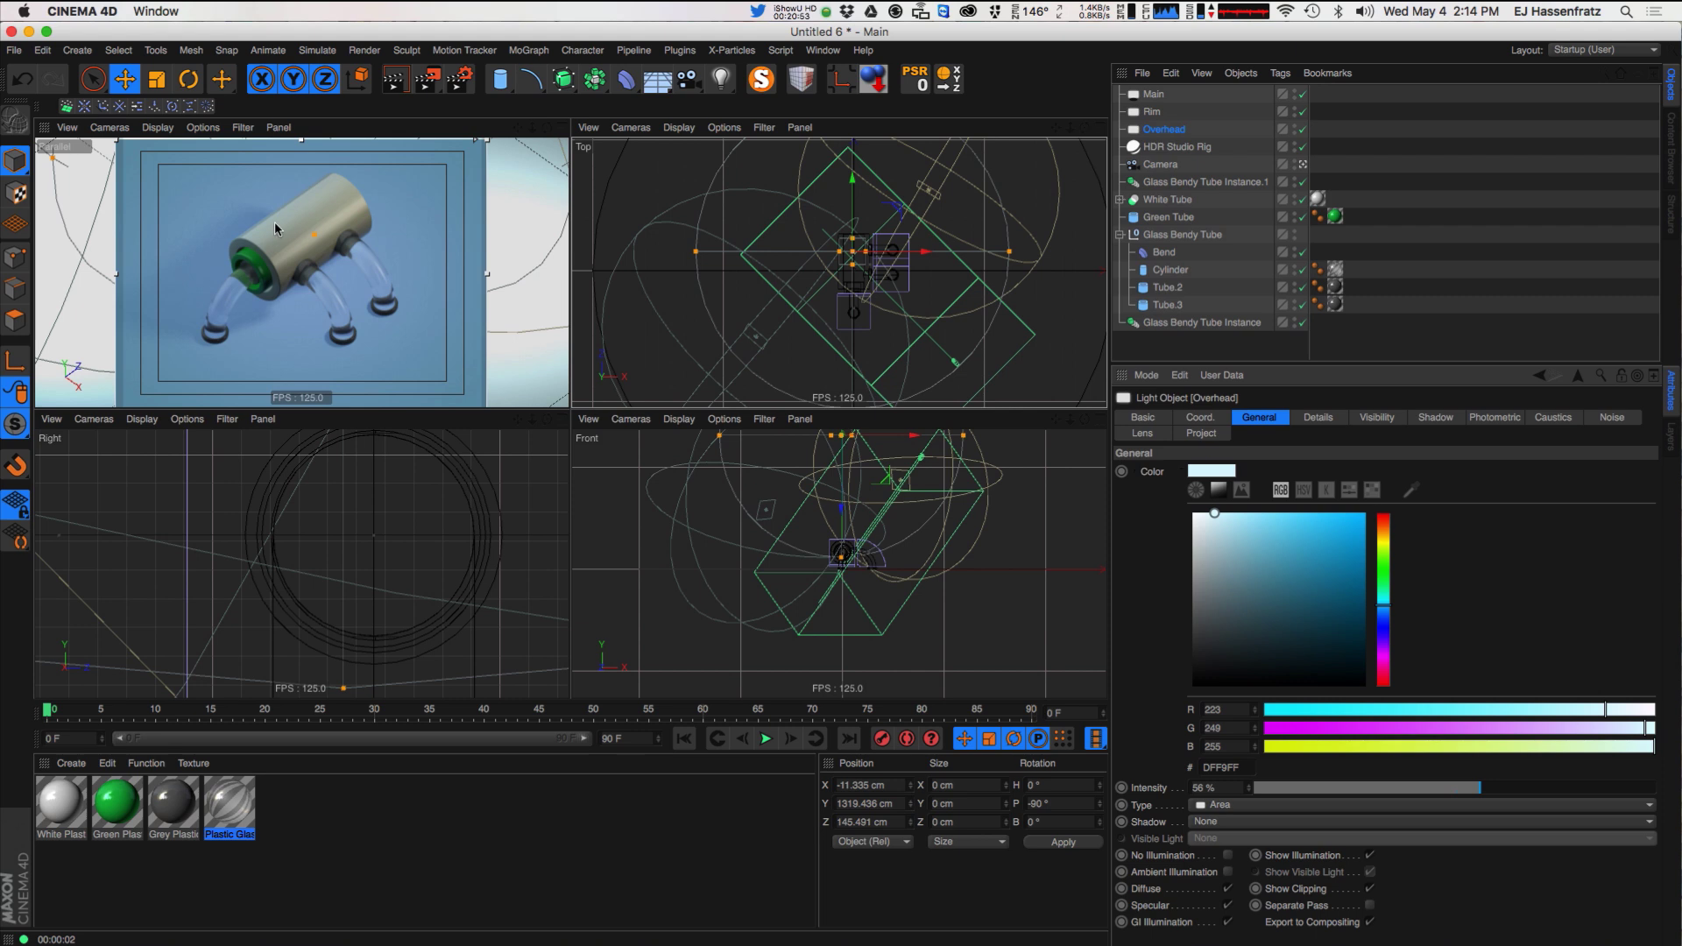
- Review the HDR Studio Rig's floor and light controls
left_click(1190, 148)
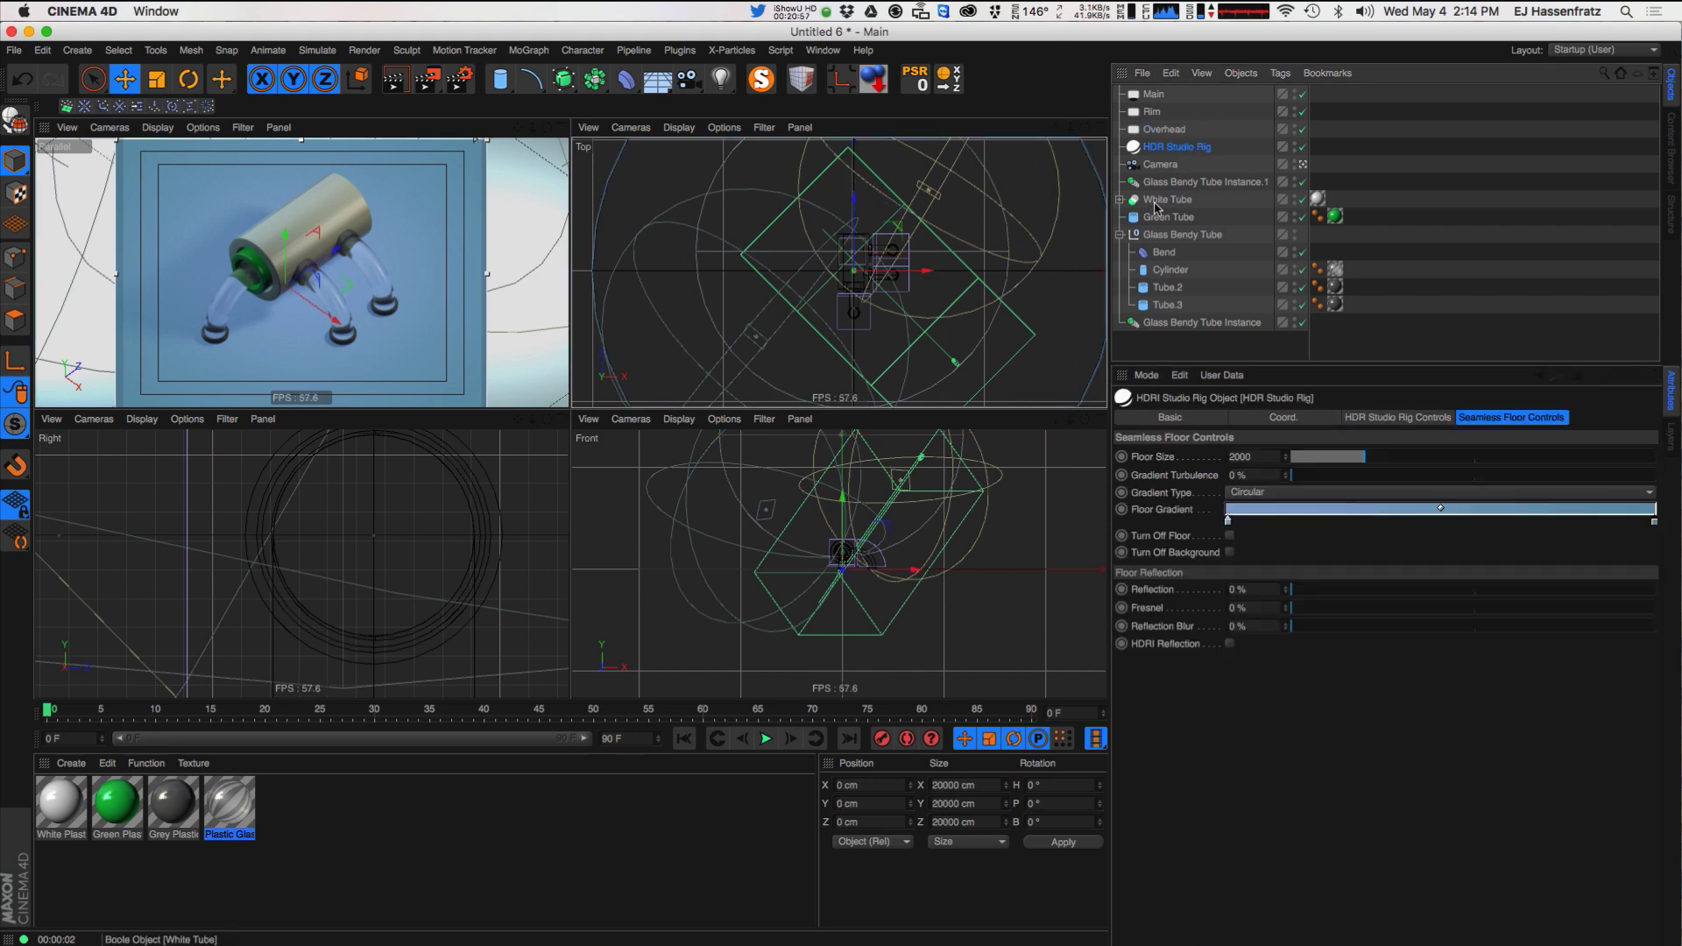
left_click(1391, 417)
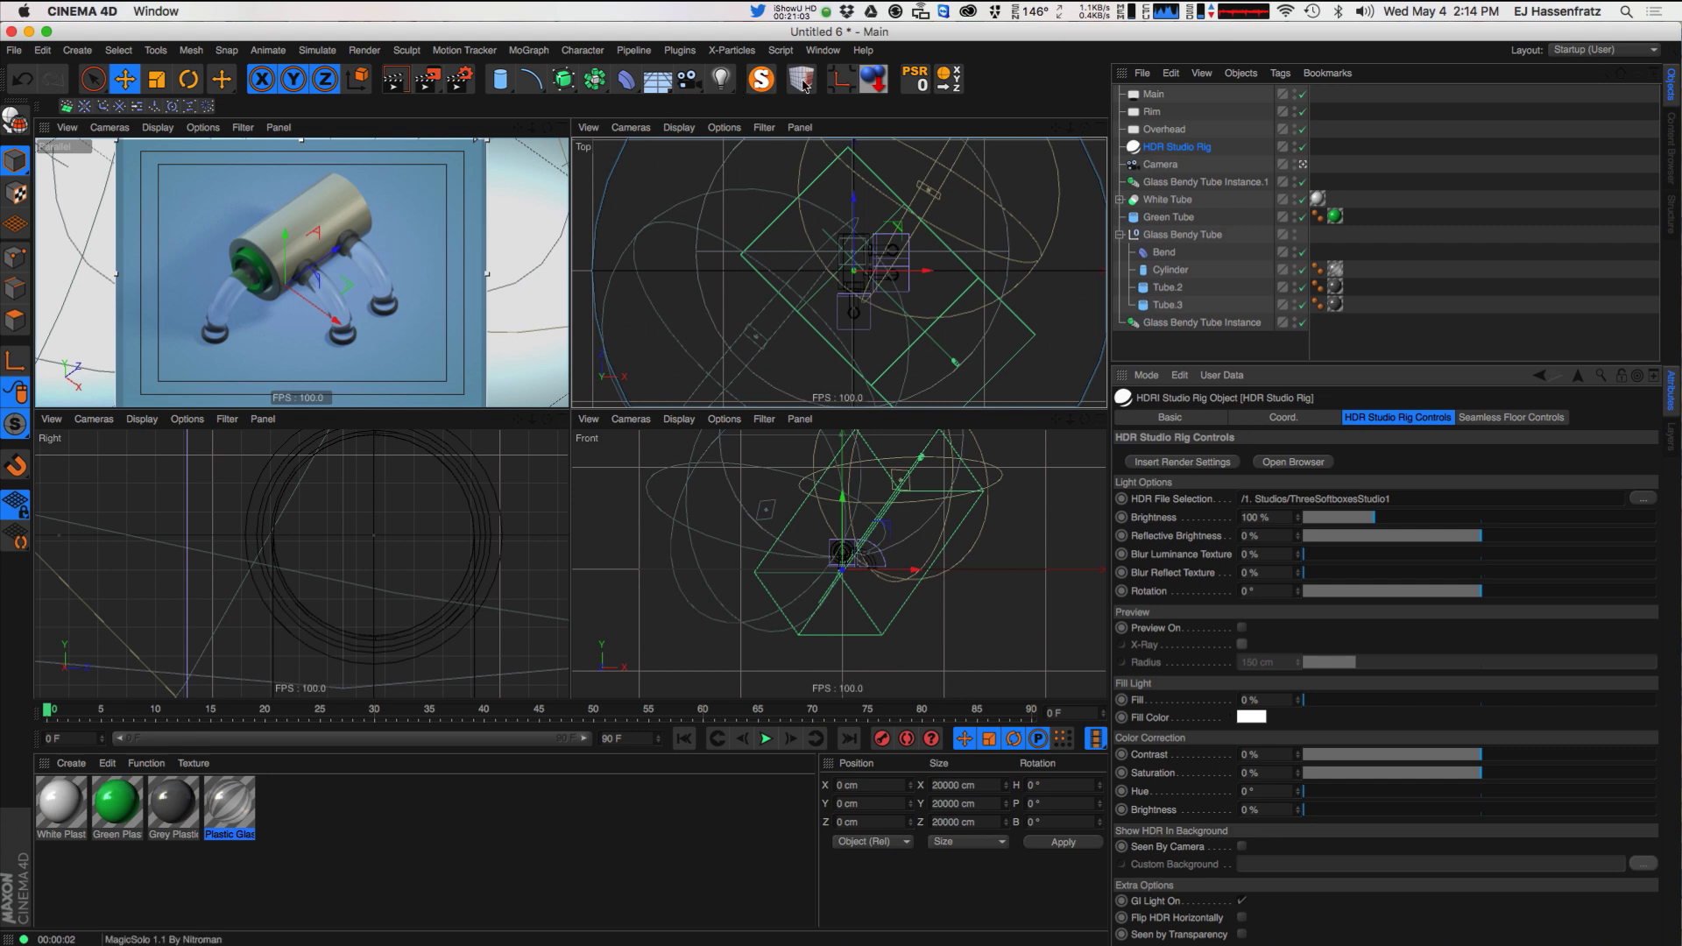
left_click(1436, 175)
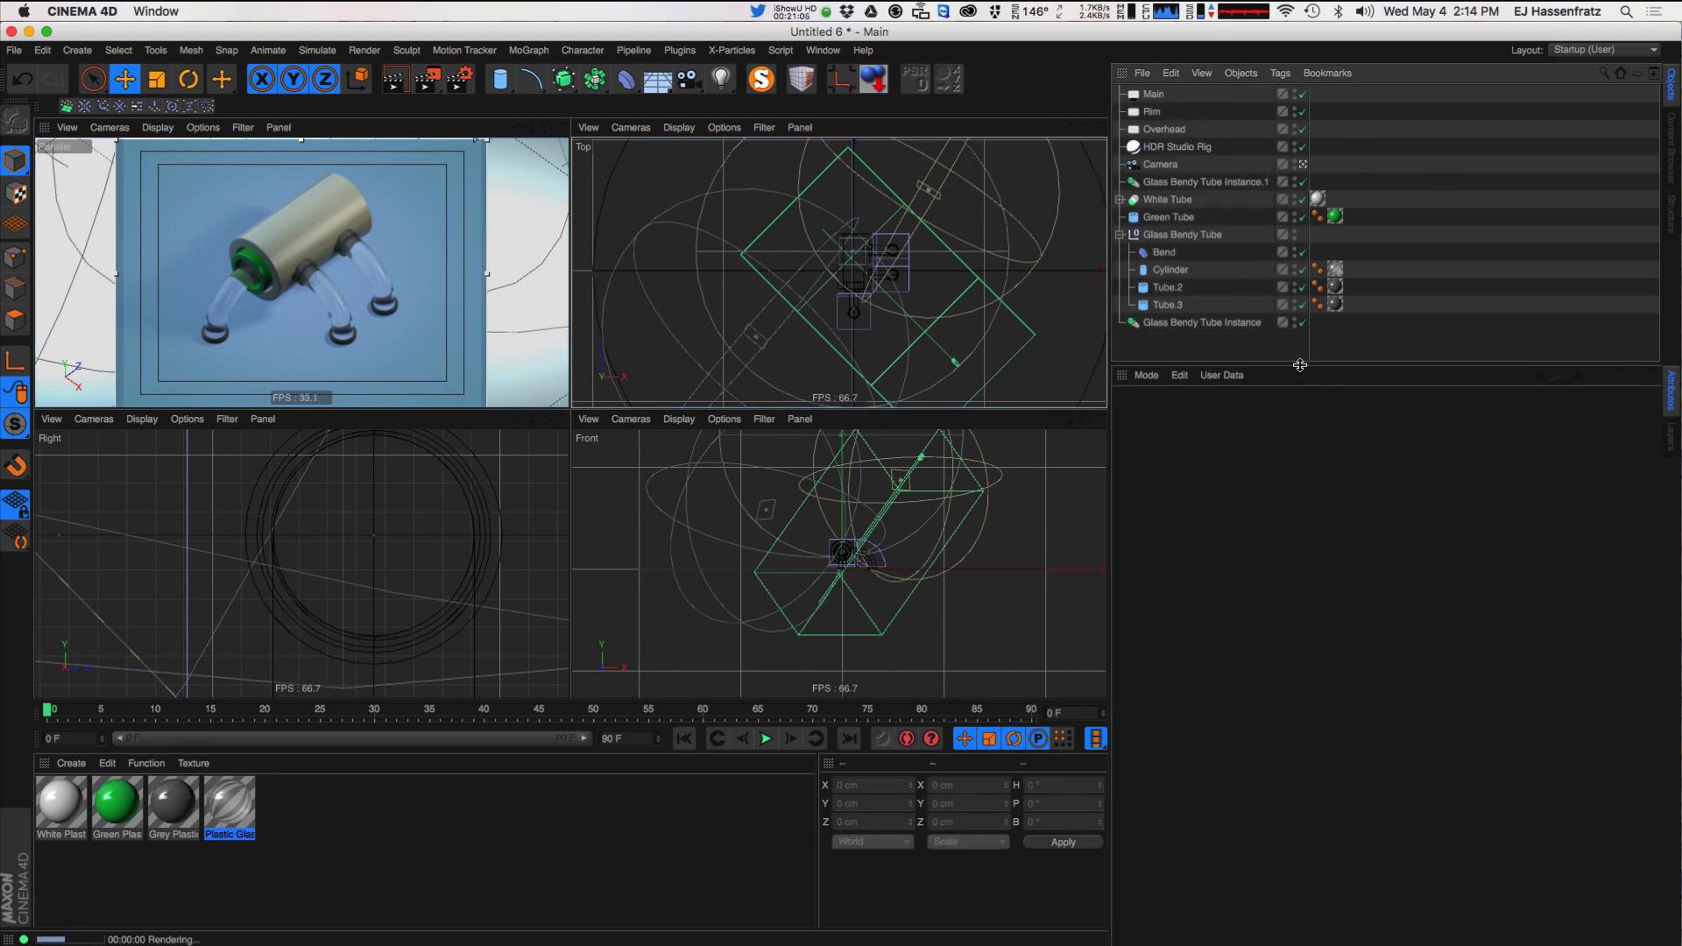
left_click_drag(1336, 365, 1334, 497)
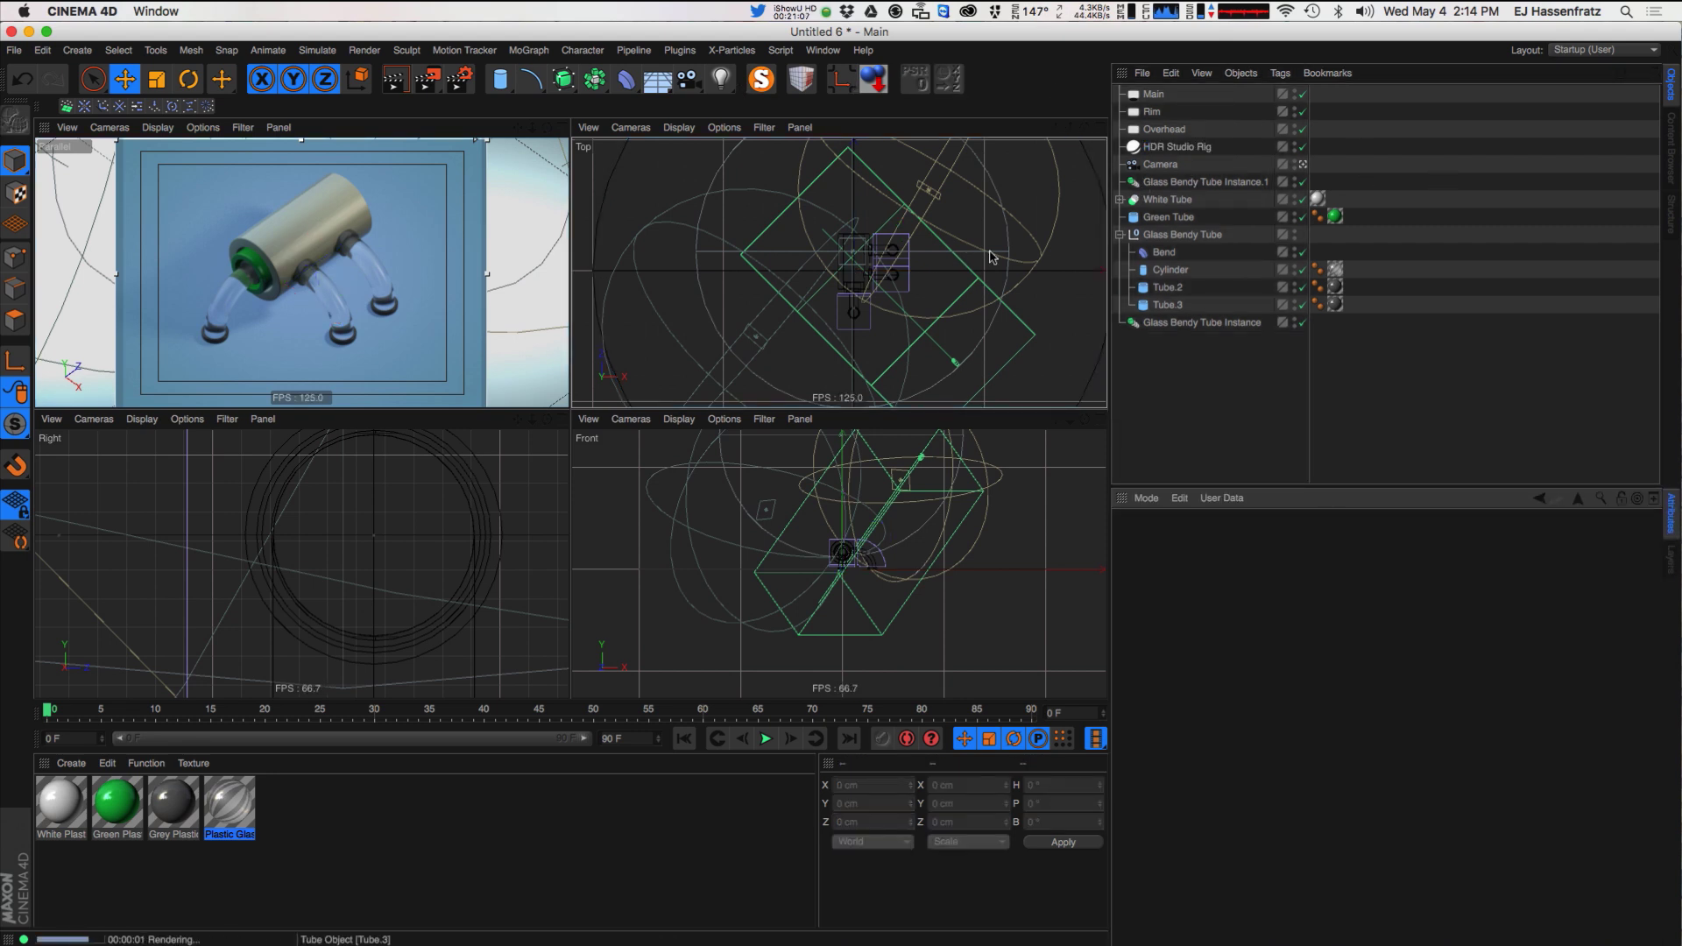
- Try a new white omni light with ambient illumination enabled and its intensity set to 25%
left_click(720, 80)
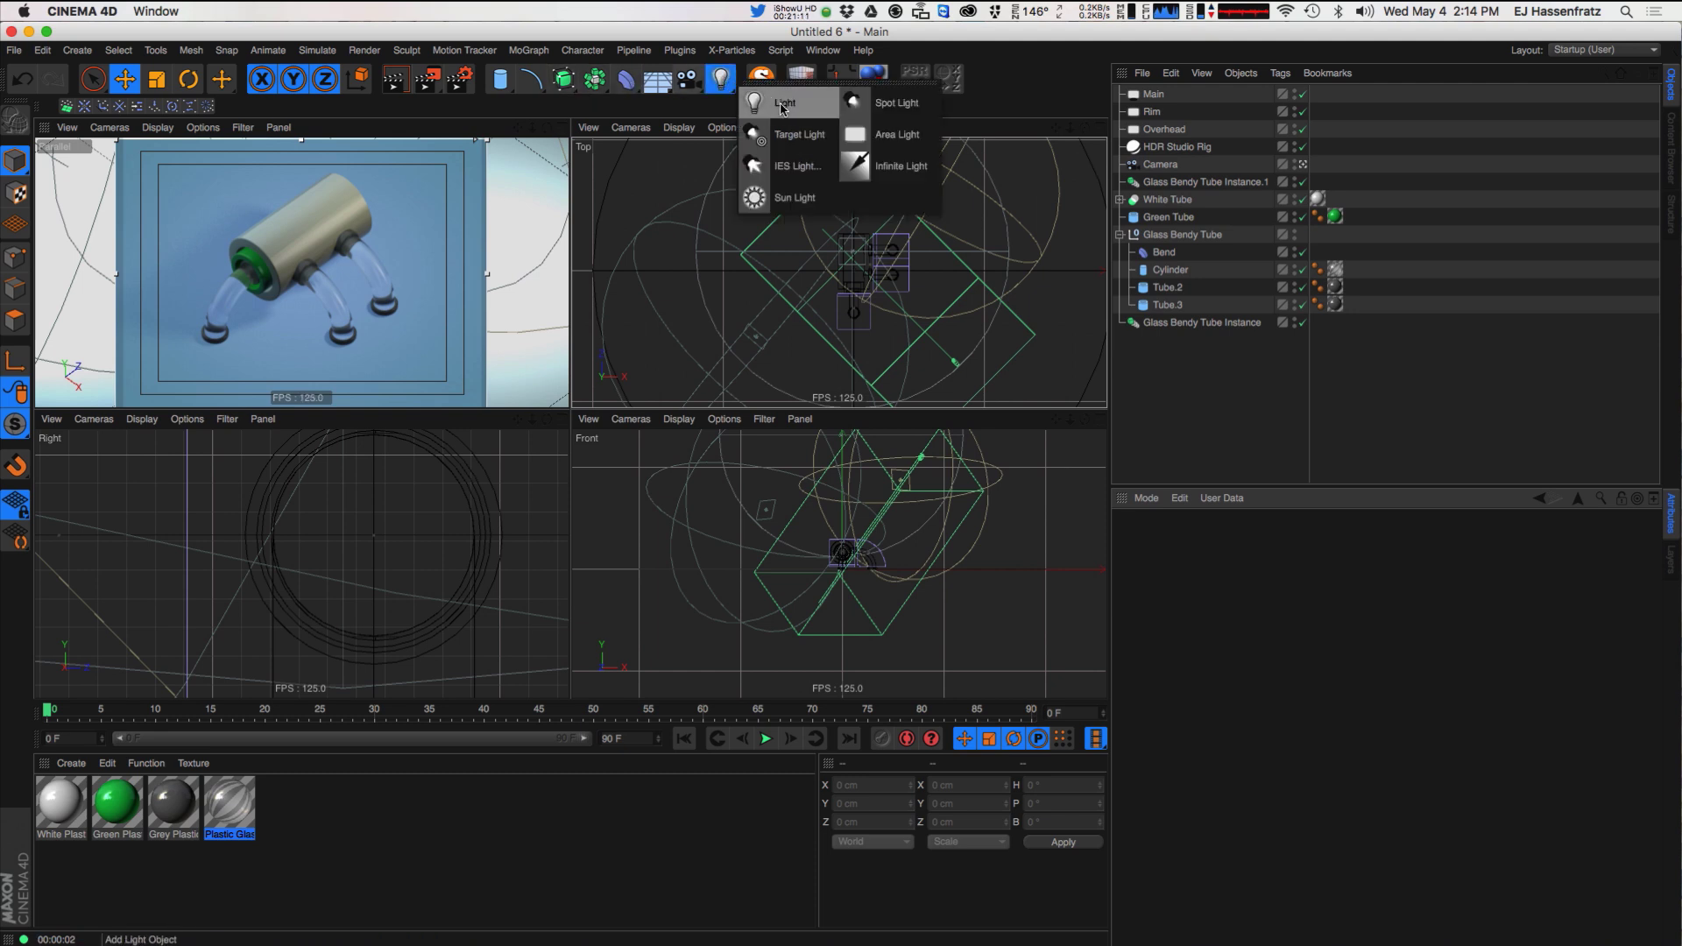
left_click(791, 104)
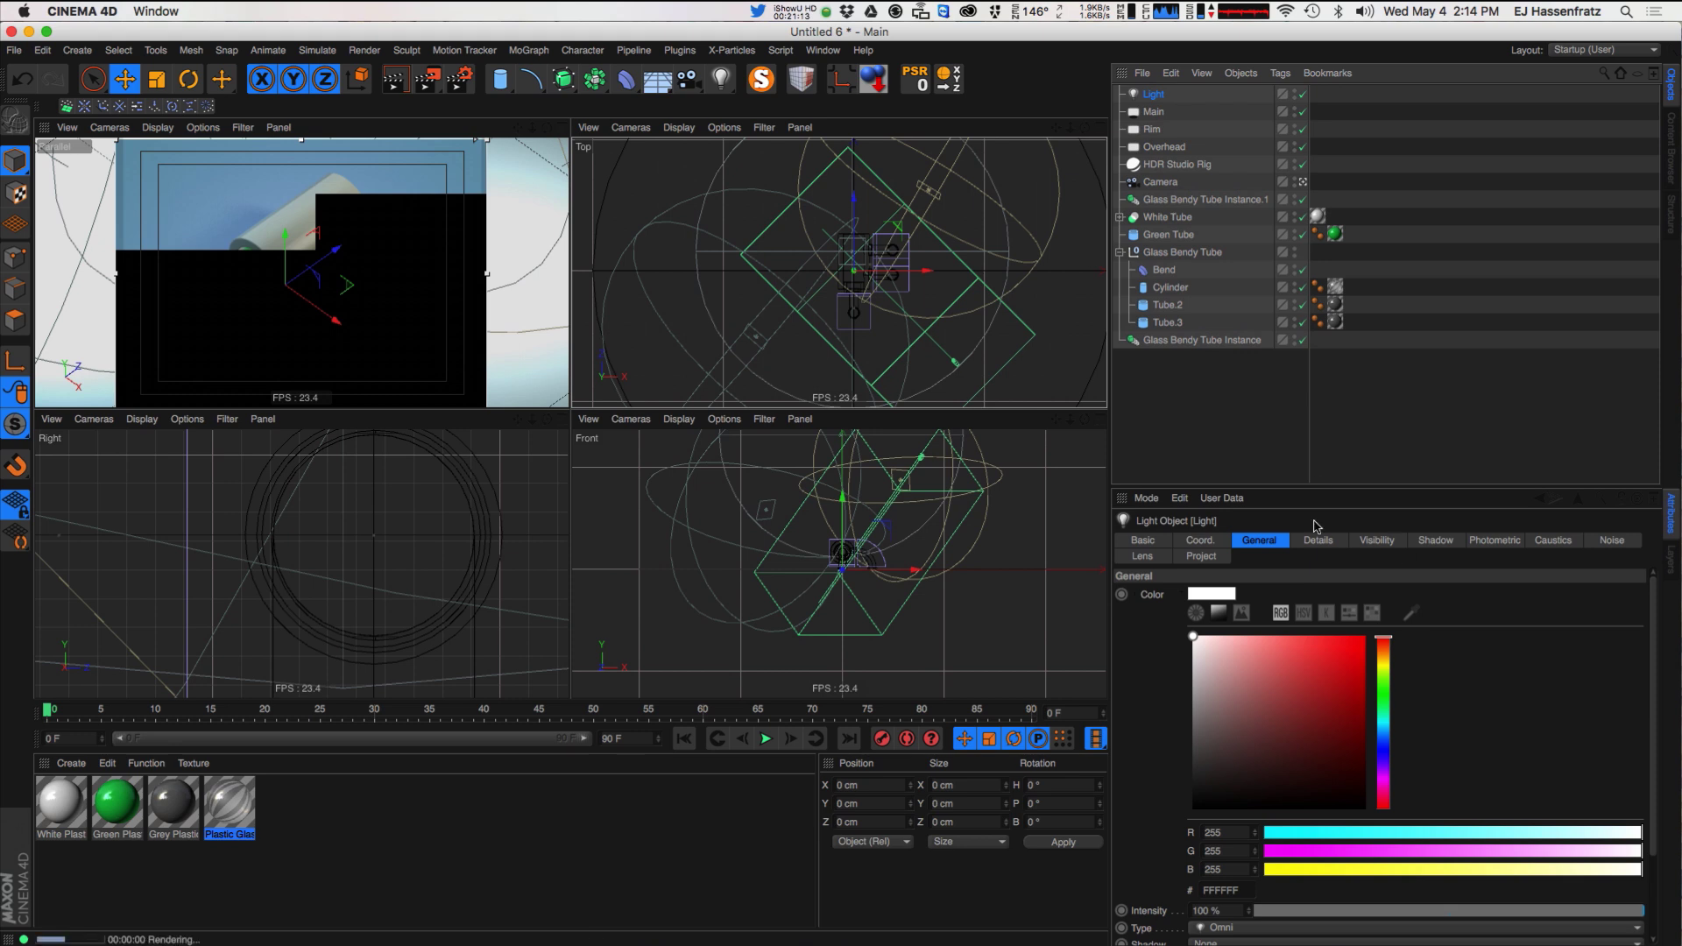
left_click_drag(1334, 487, 1335, 351)
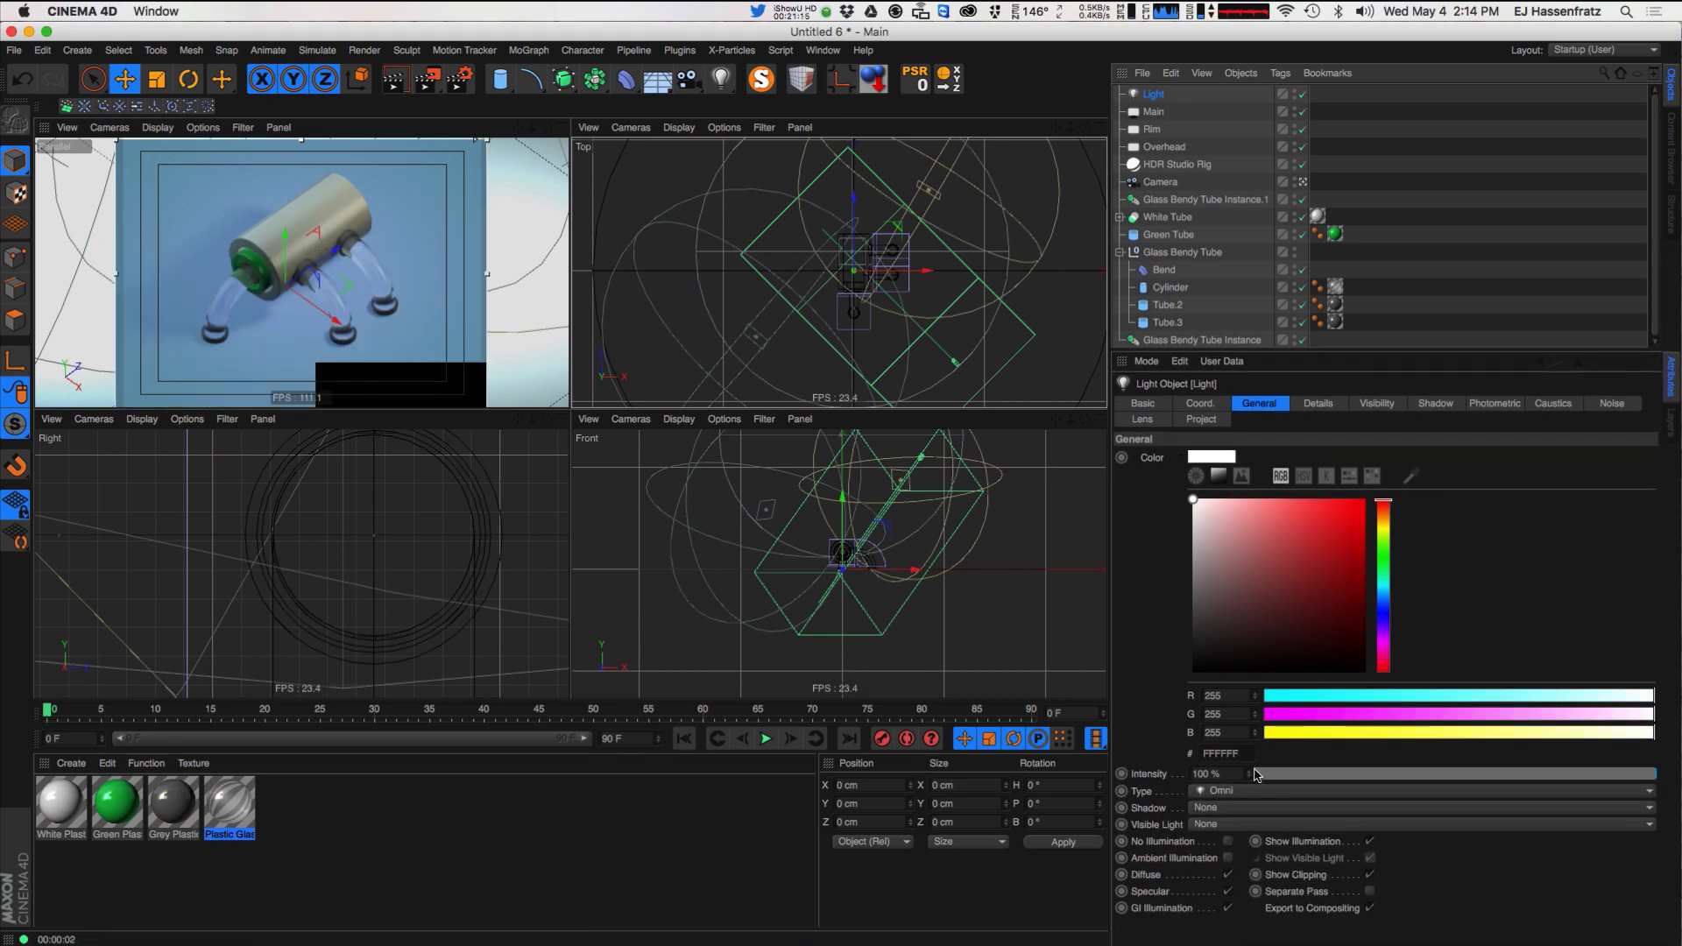
left_click(1227, 859)
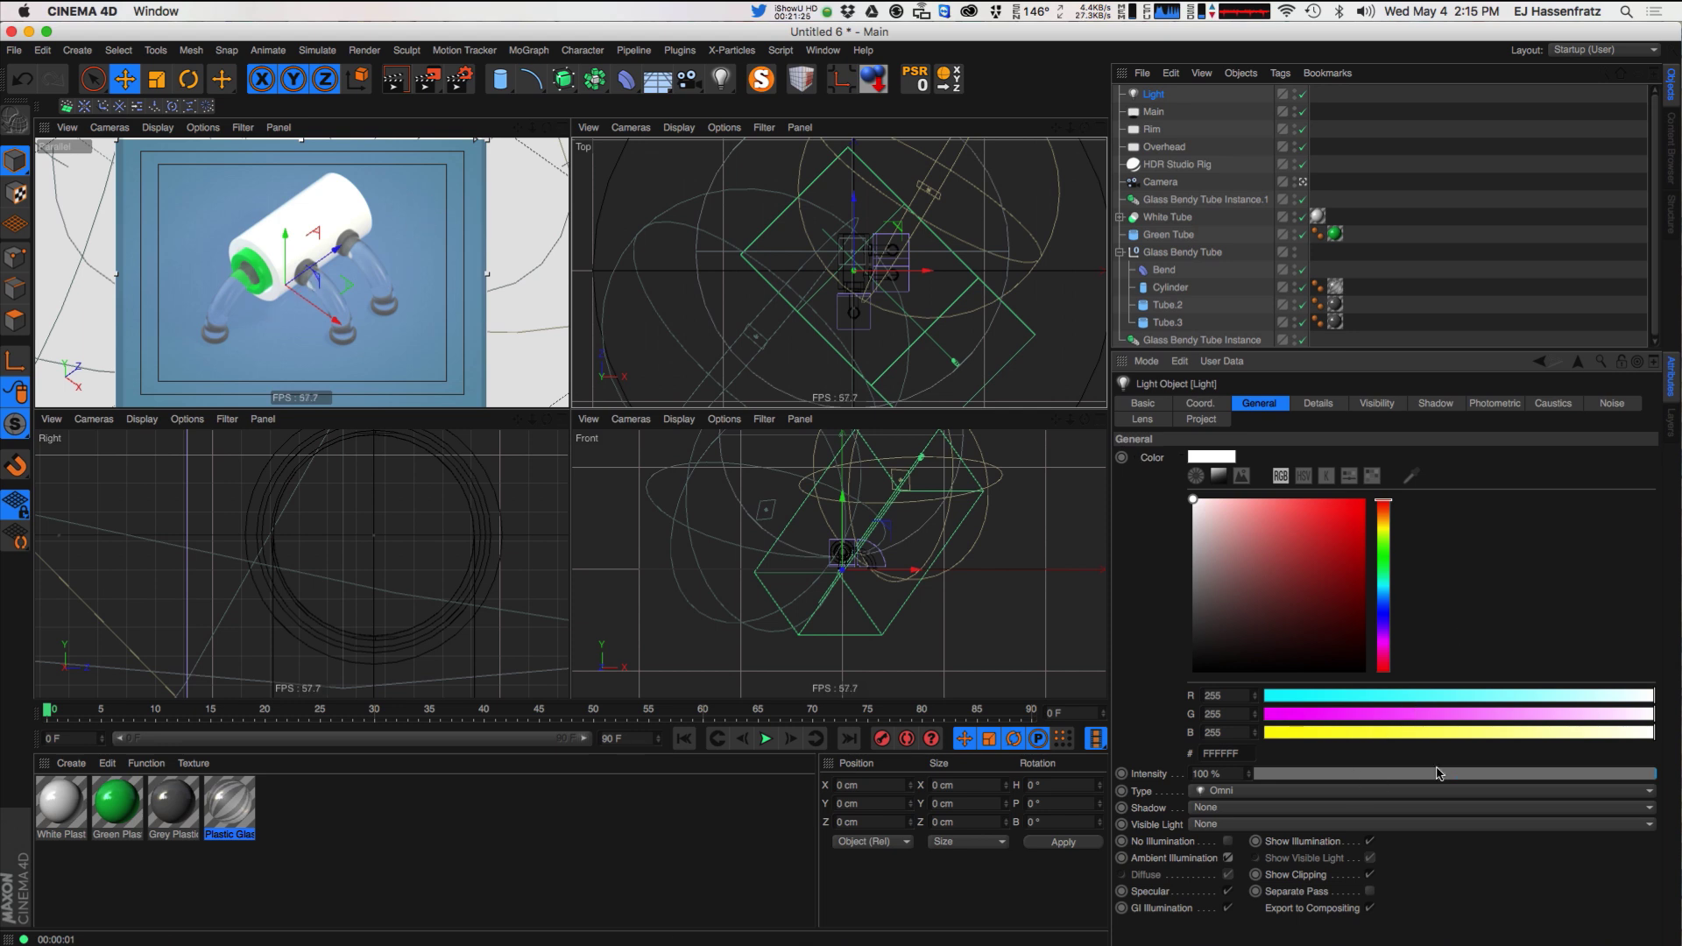
left_click_drag(1536, 779, 1314, 774)
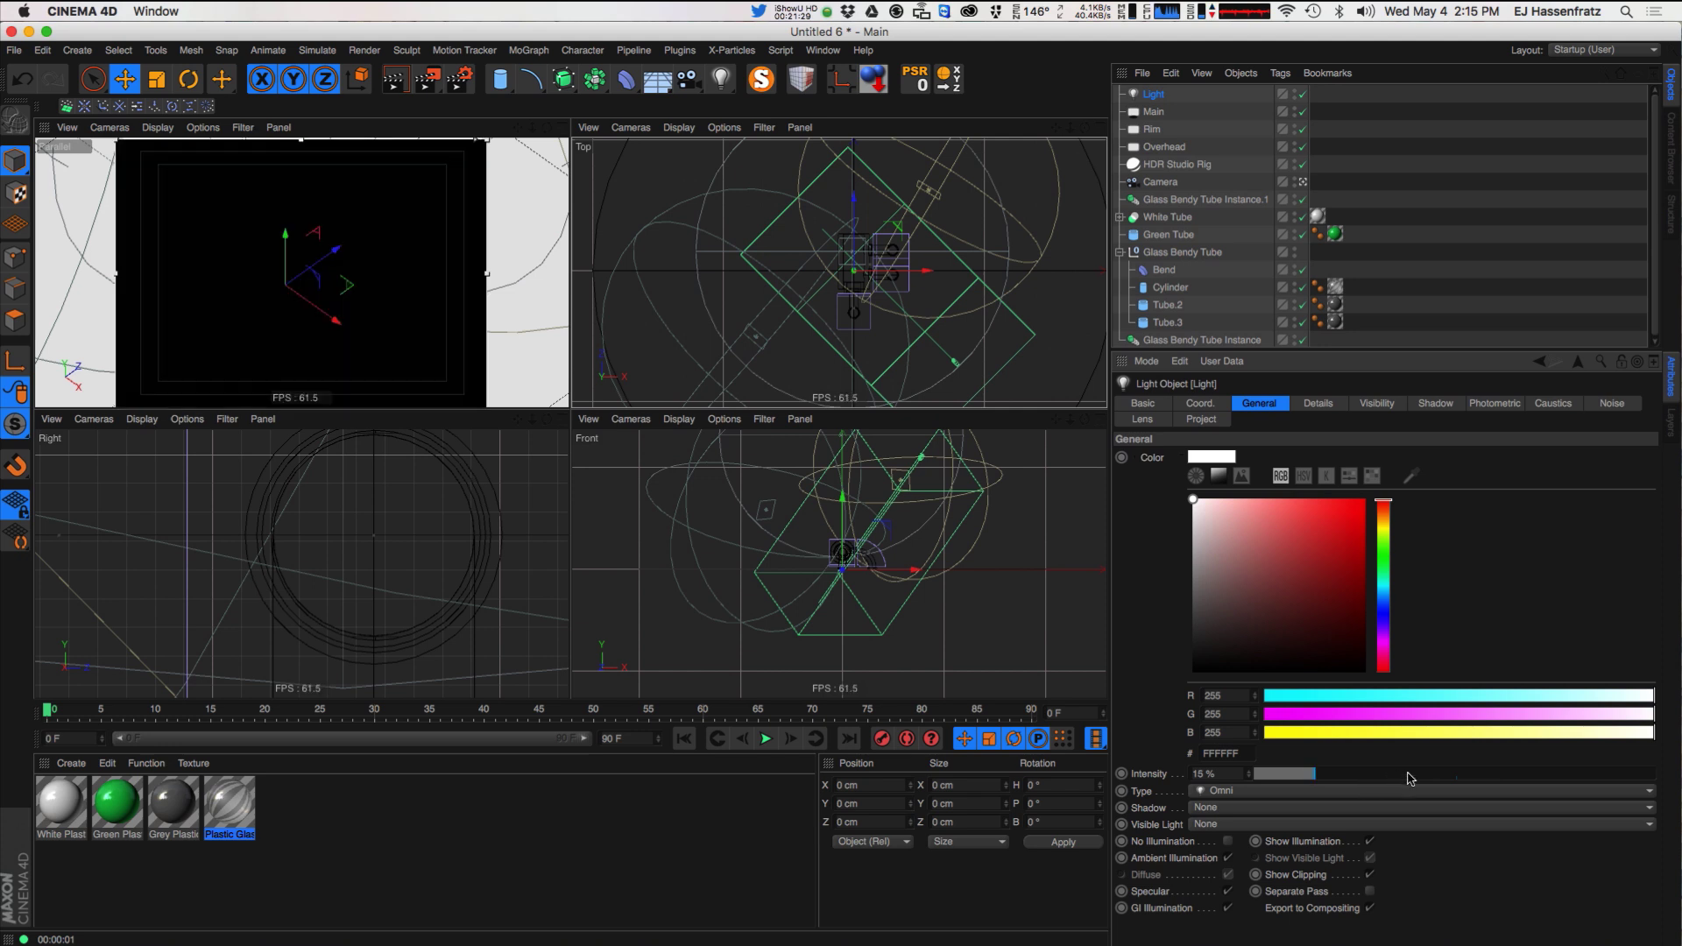
left_click_drag(1313, 775, 1382, 769)
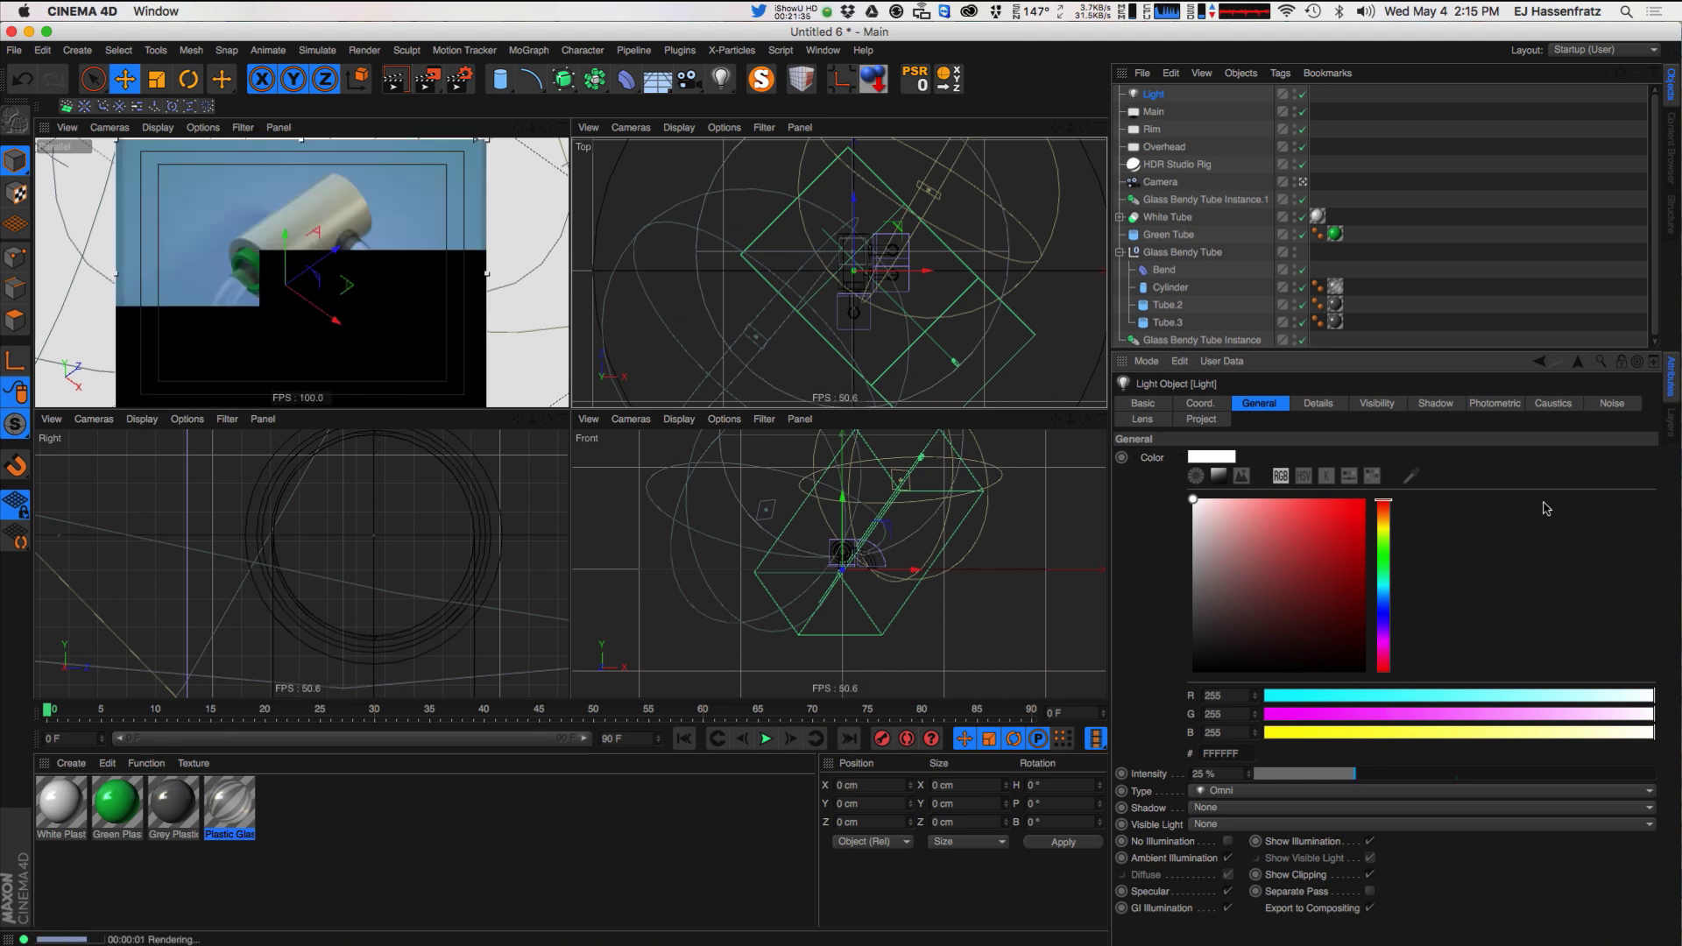
- Toggle the ambient omni light to compare its effect and delete it from the scene
left_click(1303, 93)
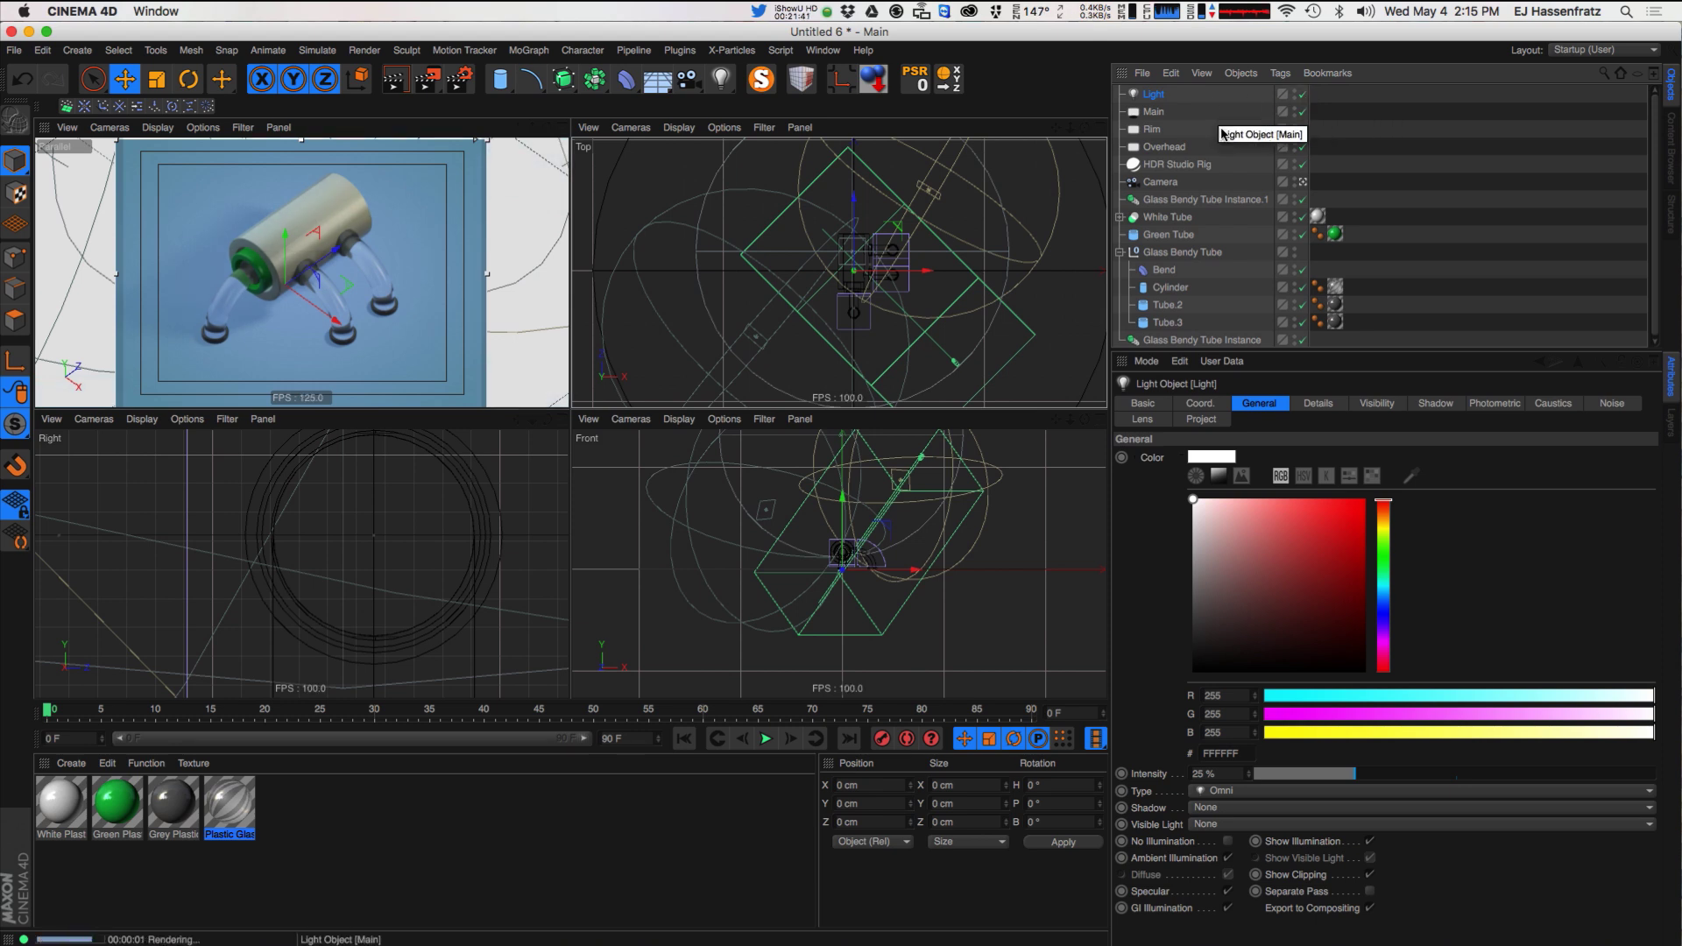
key("Delete")
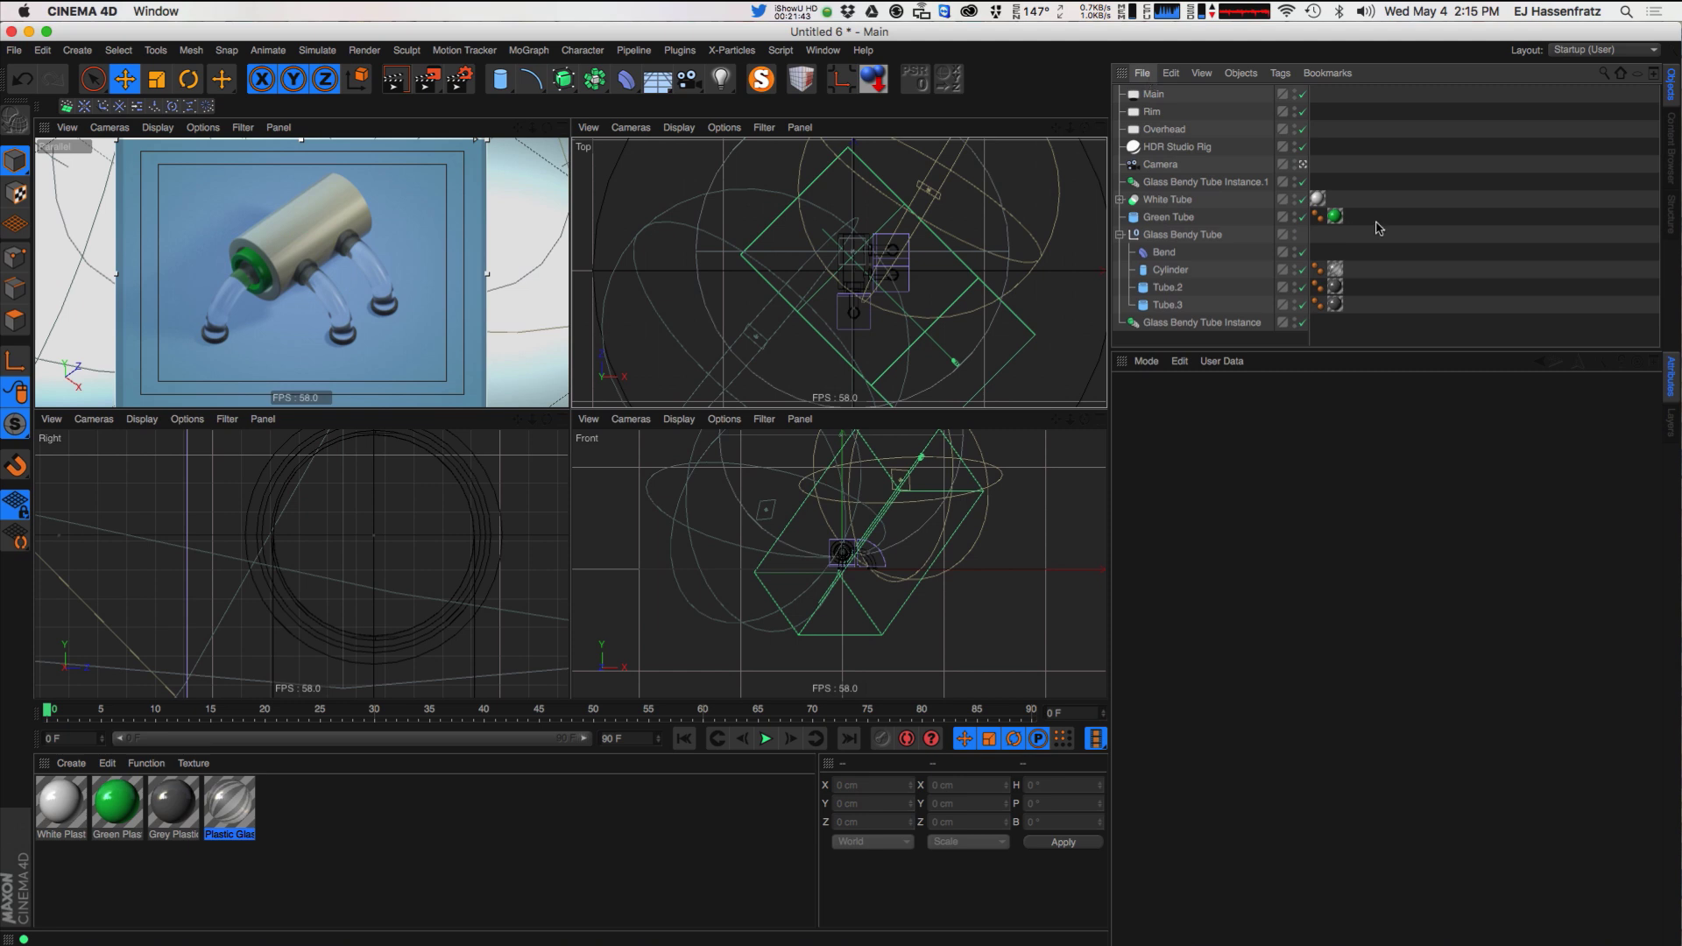
- Raise the HDR Studio Rig's fill light to 30%
left_click(1176, 147)
left_click_drag(1303, 686, 1401, 689)
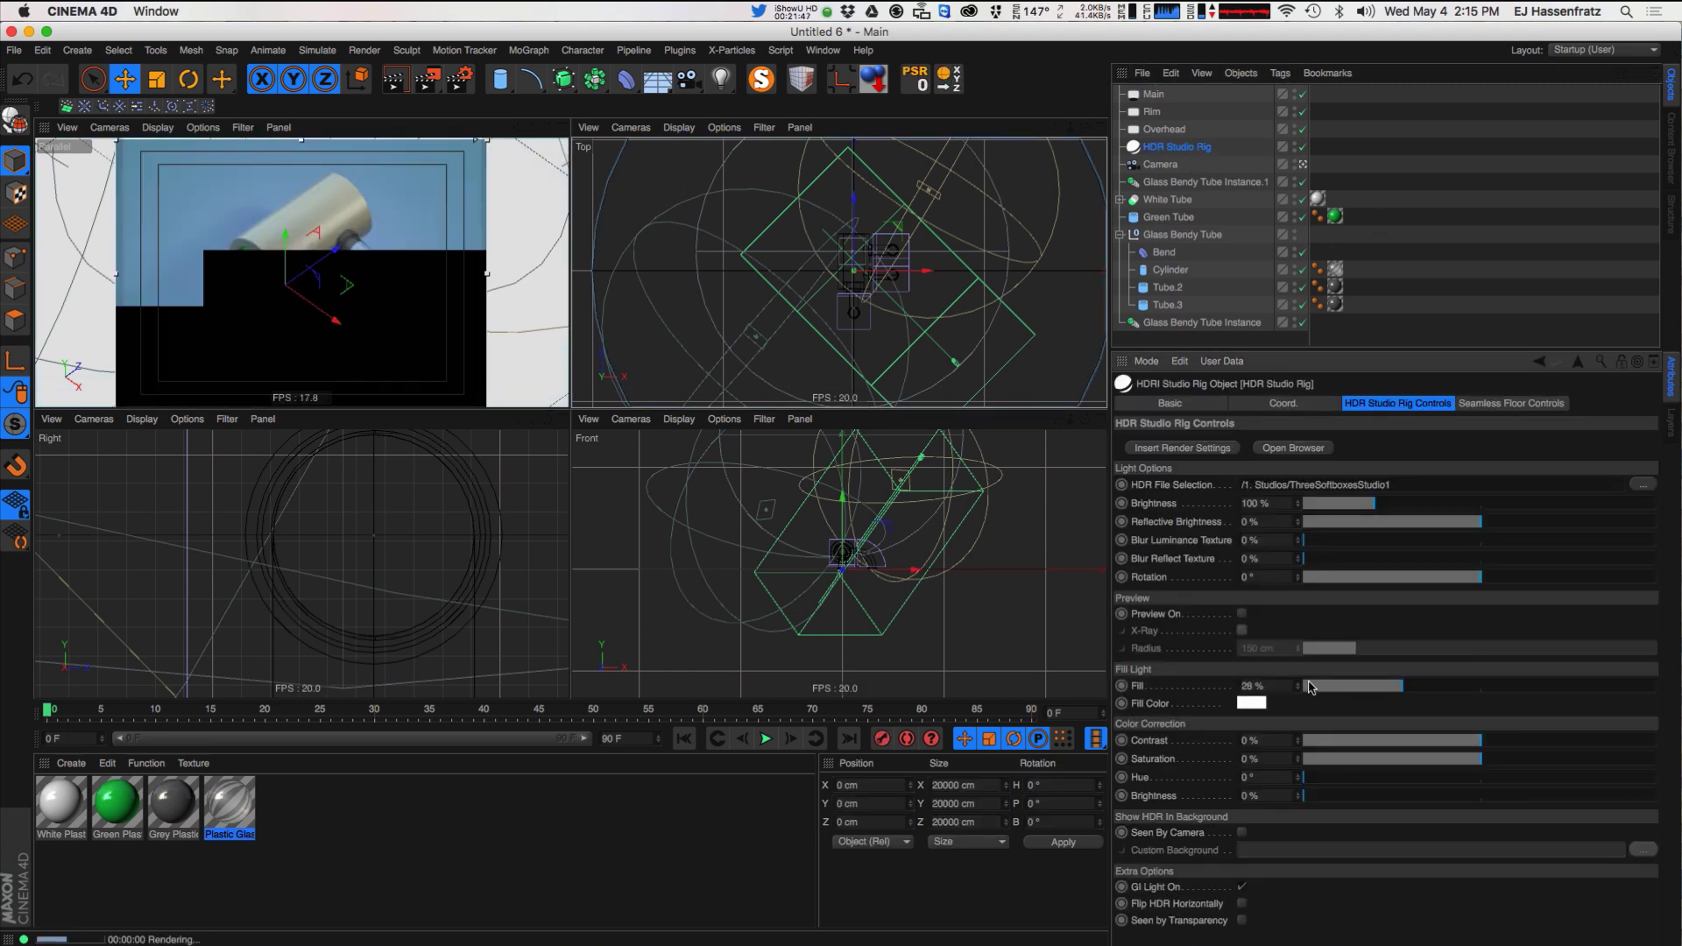
left_click_drag(1298, 686, 1297, 682)
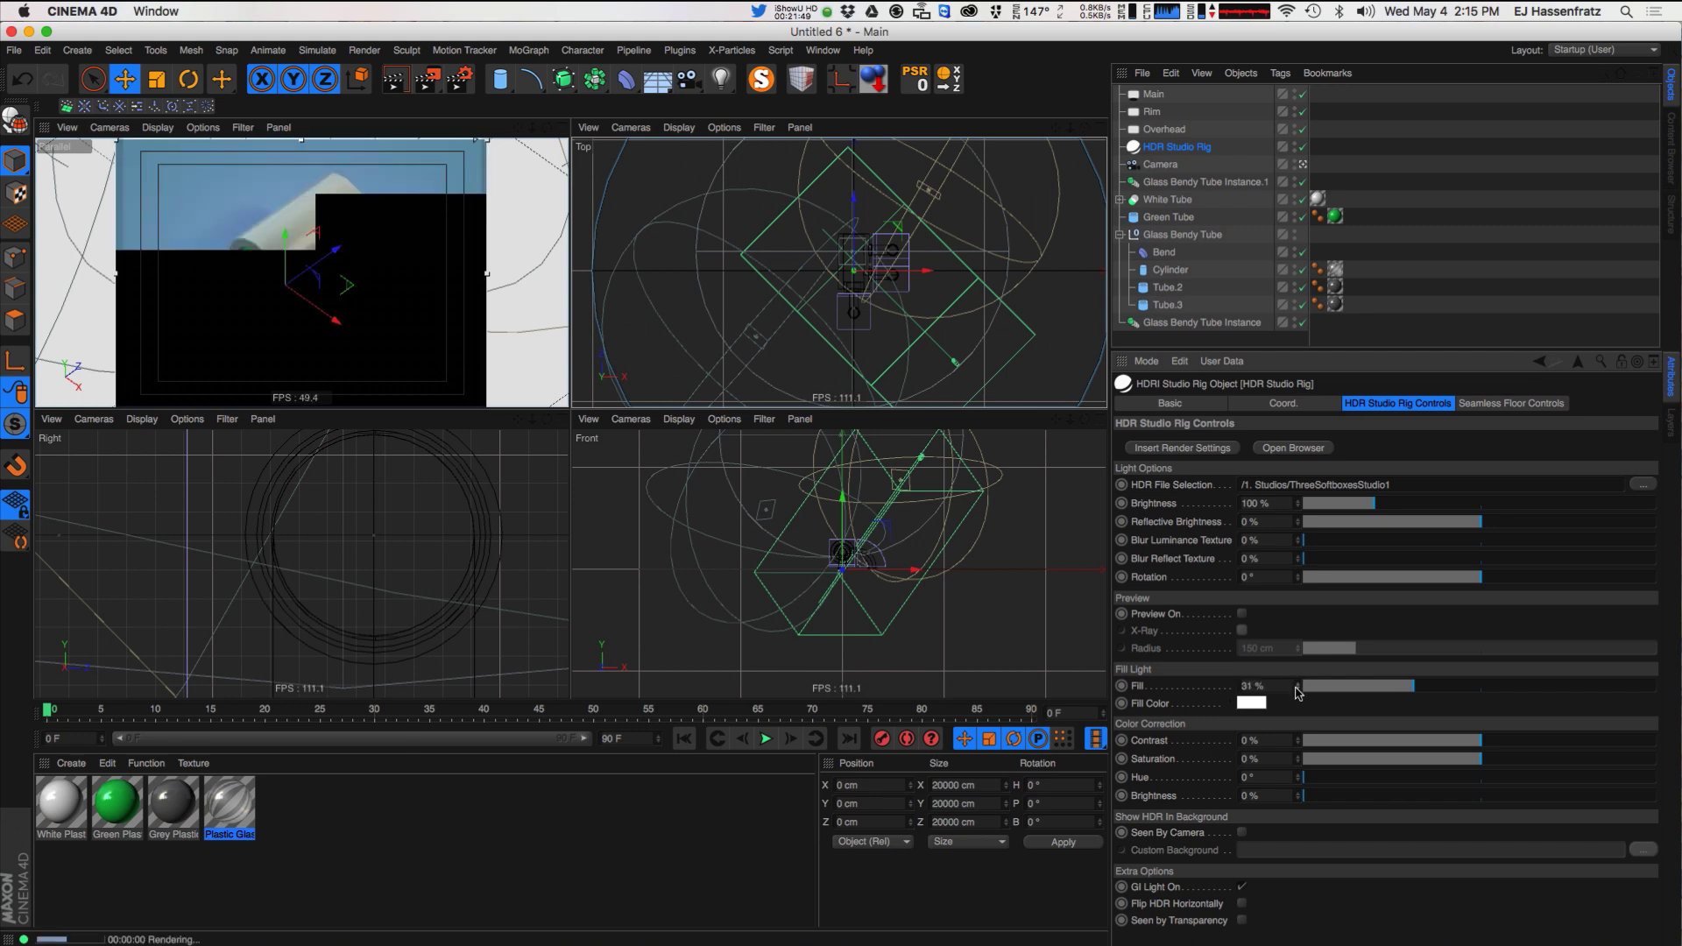
- Tint the HDR Studio Rig's fill light color a very pale cyan
left_click(1251, 702)
left_click(1184, 605)
left_click_drag(1184, 605, 1171, 589)
left_click_drag(1337, 606, 1337, 620)
left_click_drag(1165, 586, 1164, 591)
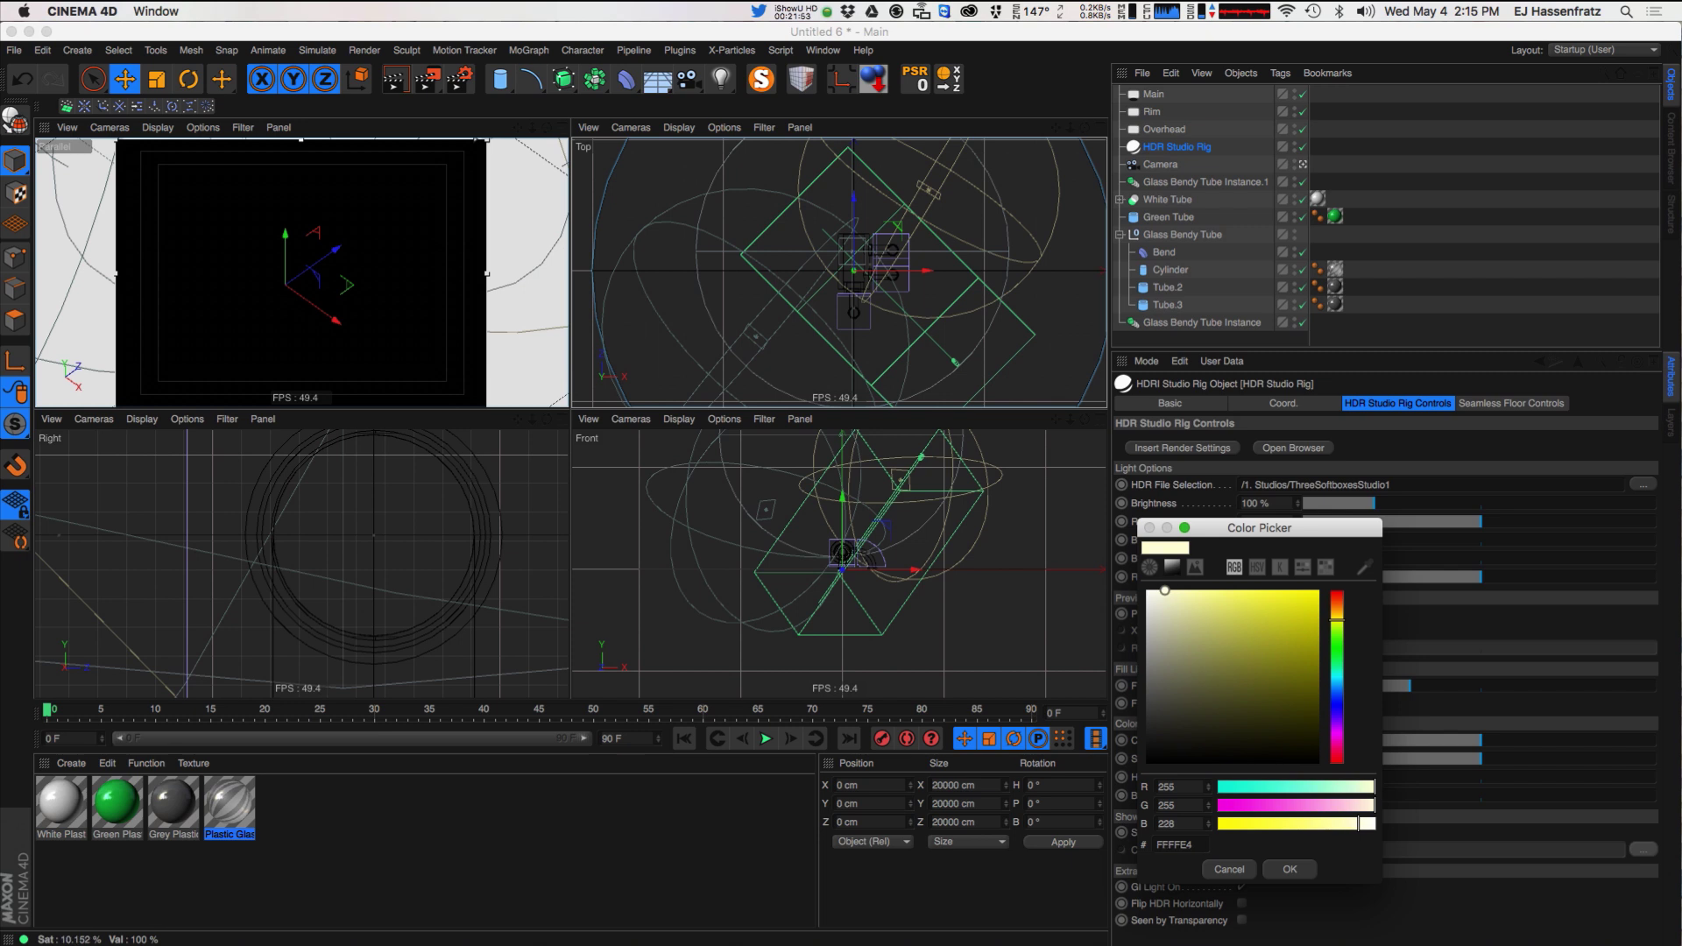
left_click(1338, 681)
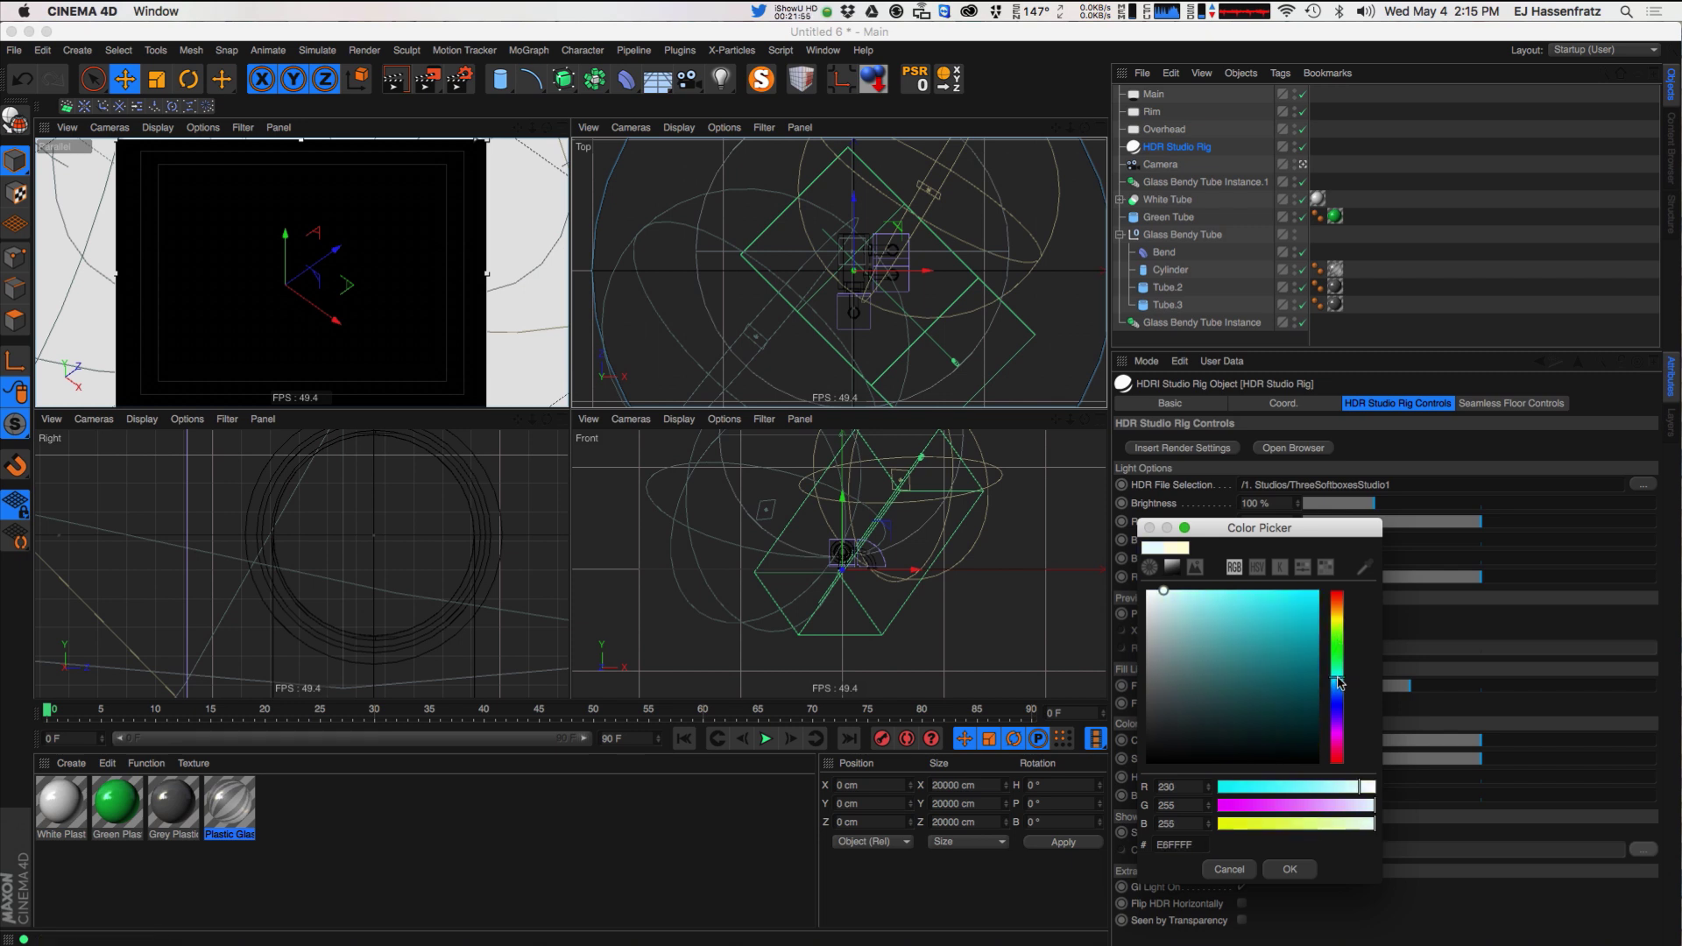
left_click_drag(1334, 675, 1334, 676)
left_click(1289, 869)
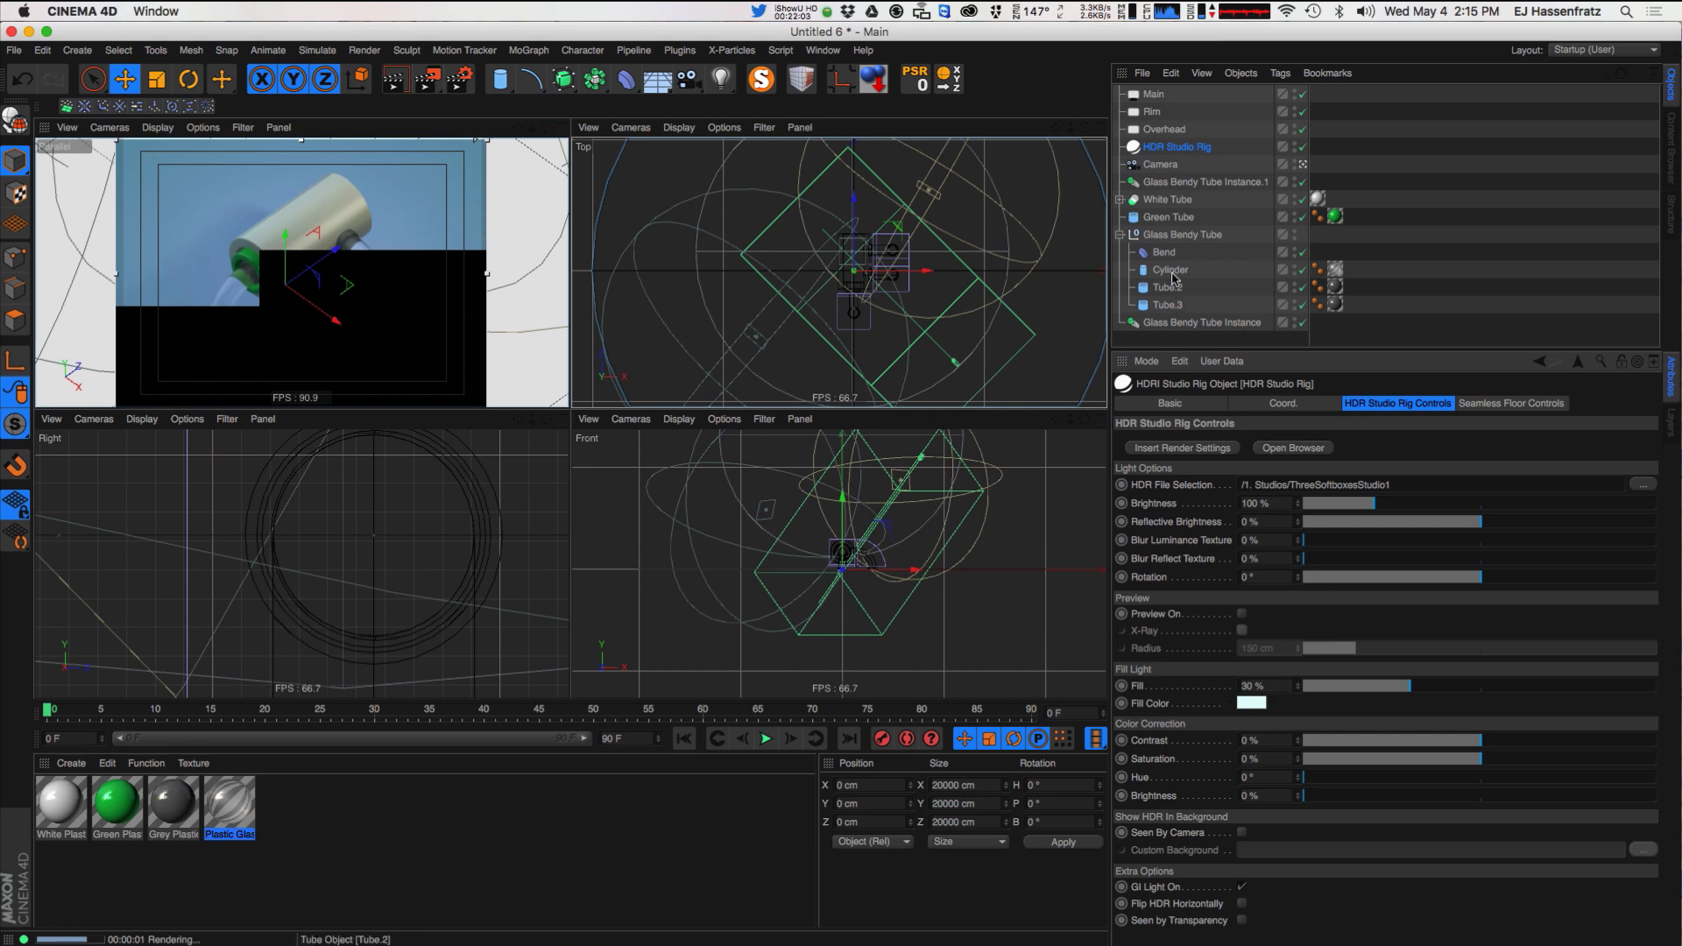
mouse_move(1410, 687)
left_mouse_down()
mouse_move(1422, 696)
mouse_move(1410, 687)
left_mouse_up()
- Raise the Main light's intensity to 74% and set the Overhead light to 67% intensity with a paler blue tint, EAF8FB
left_click(1160, 94)
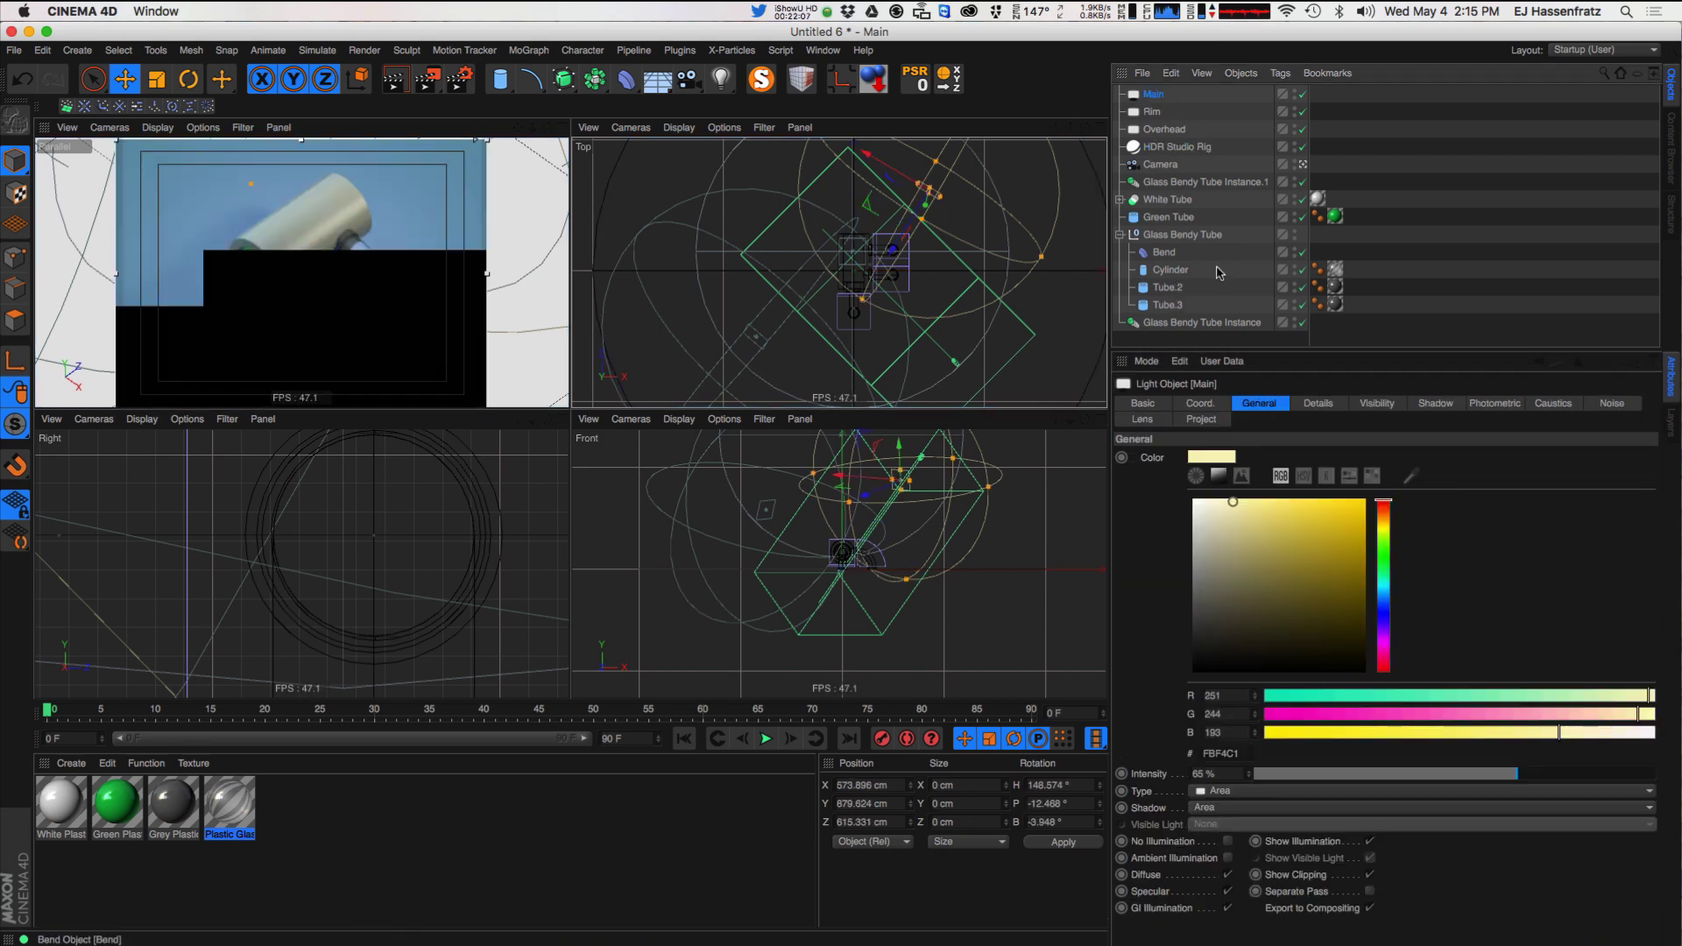
left_click_drag(1510, 774, 1550, 775)
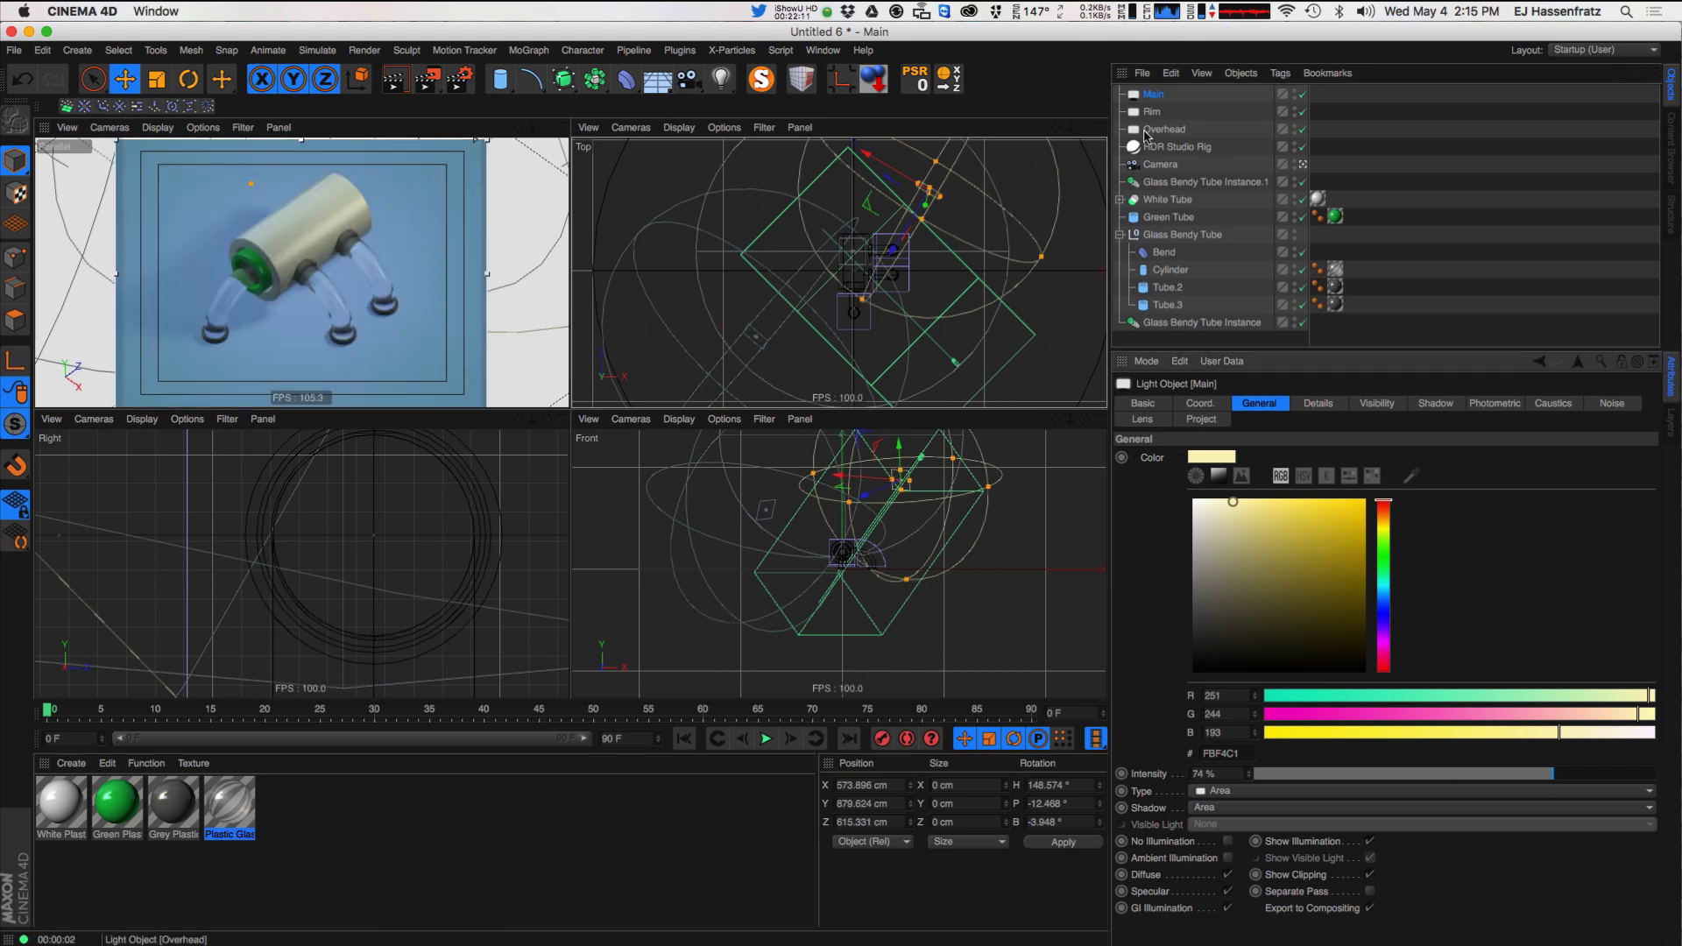
left_click(1158, 130)
left_click_drag(1480, 774, 1525, 774)
left_click(1204, 501)
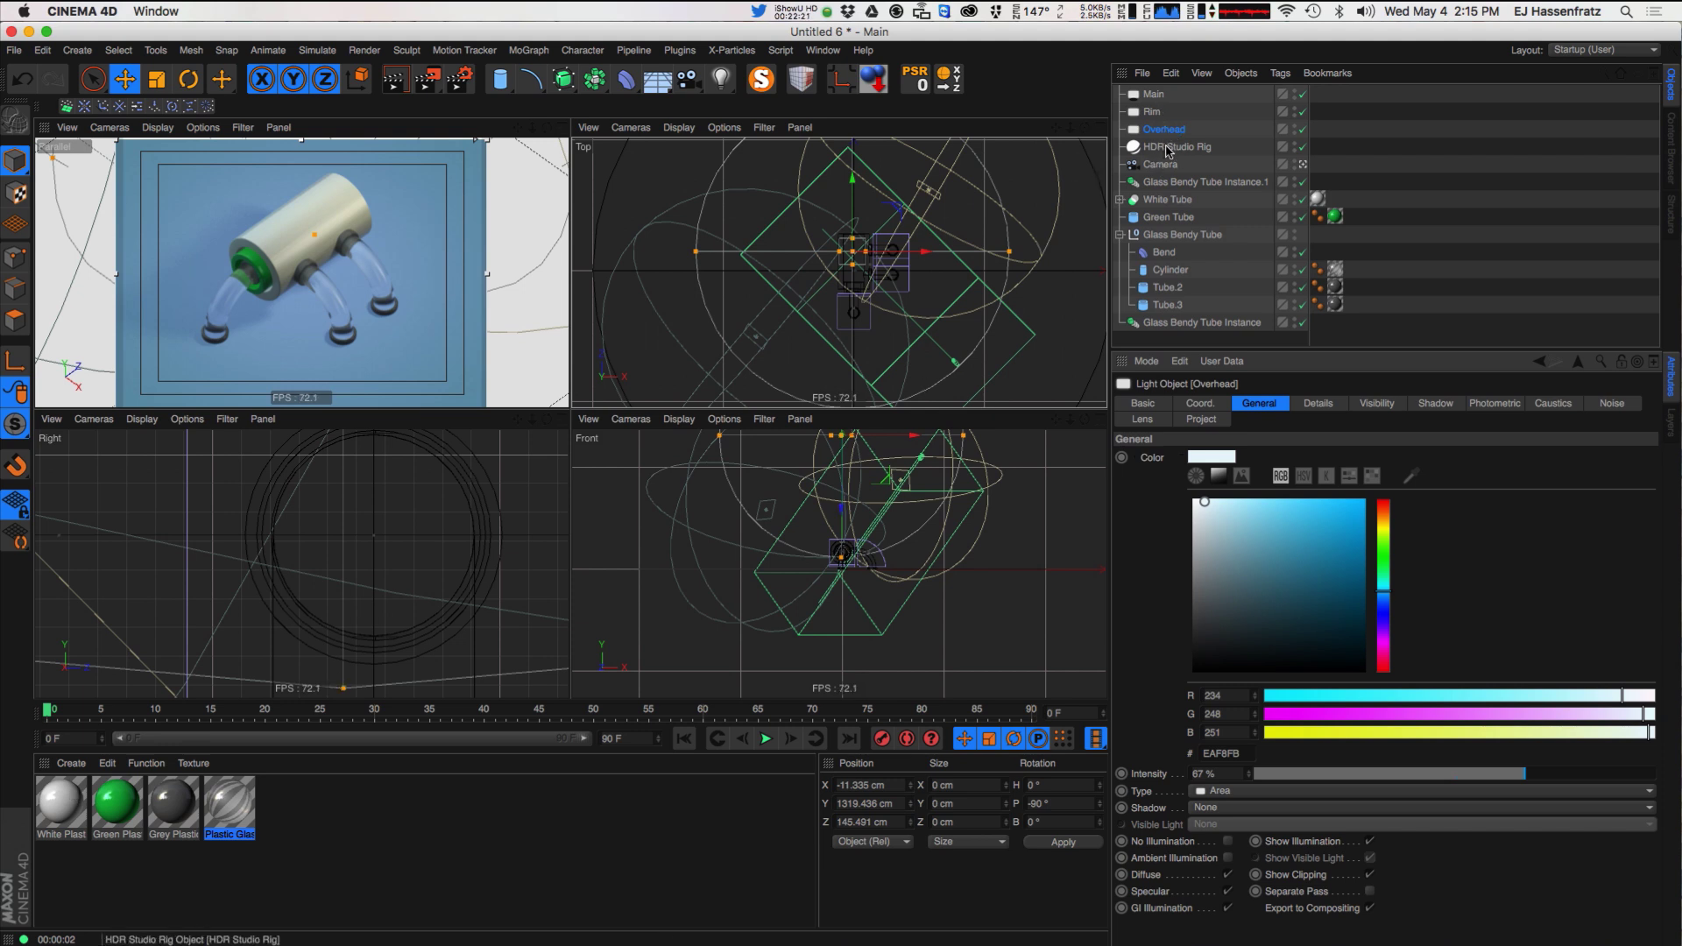
- Enlarge the Main light's falloff sphere slightly and inspect the render in a maximized camera view
left_click(1152, 111)
left_click(1153, 94)
left_click_drag(861, 301, 832, 329)
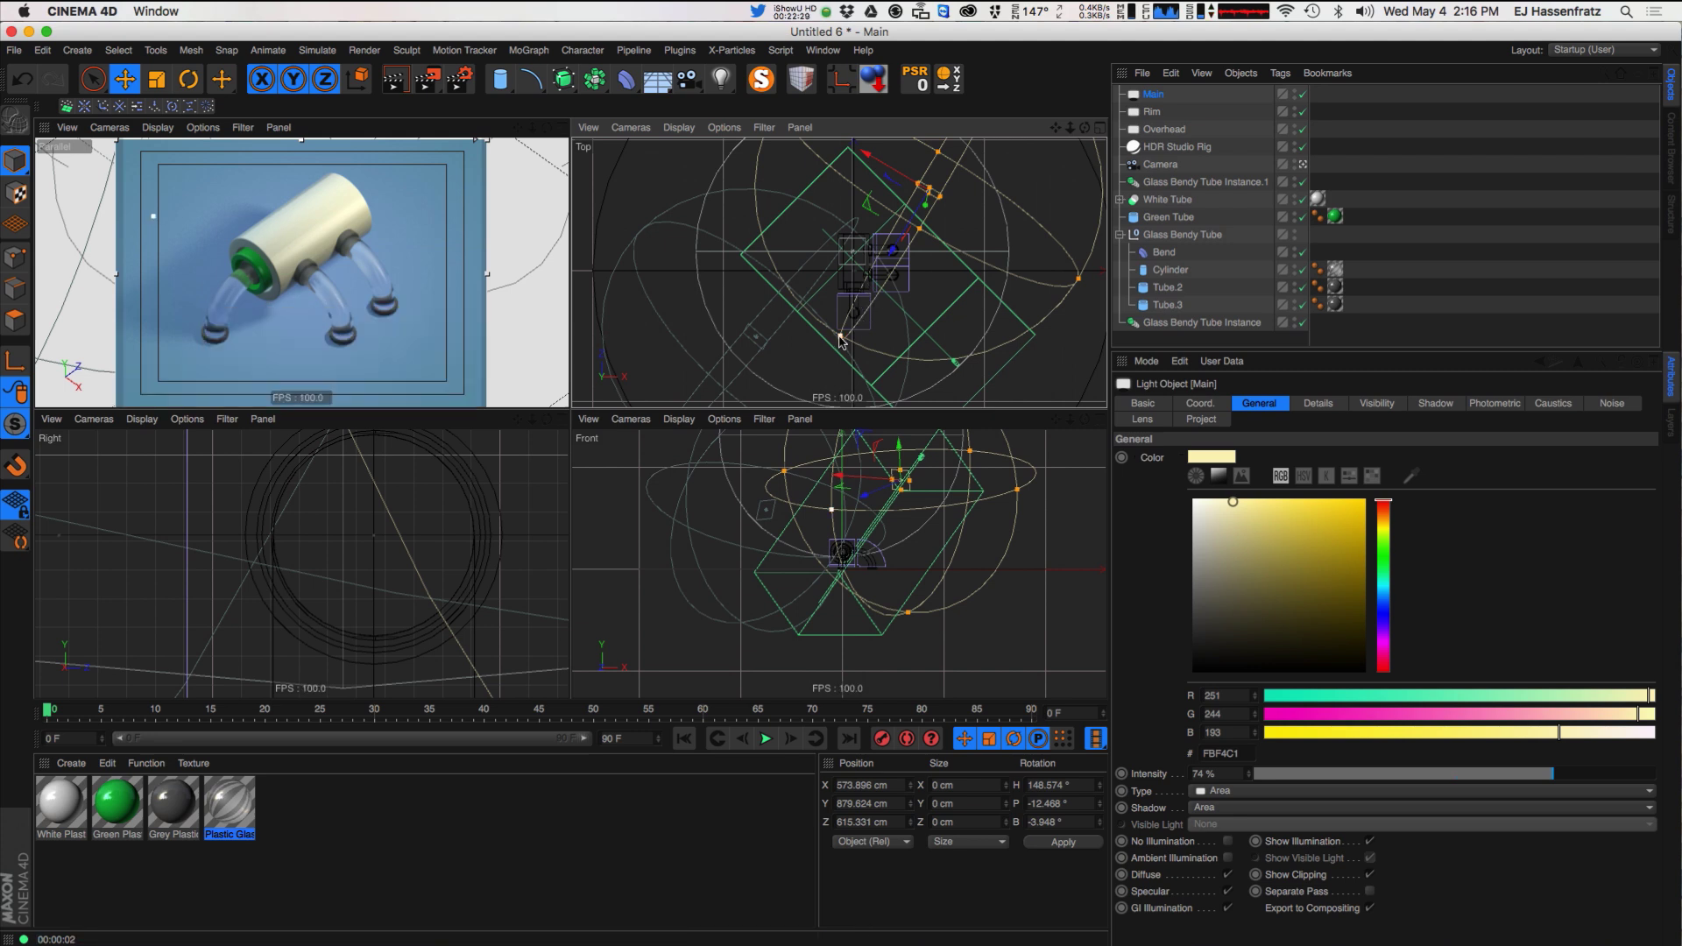
left_click_drag(840, 338, 843, 339)
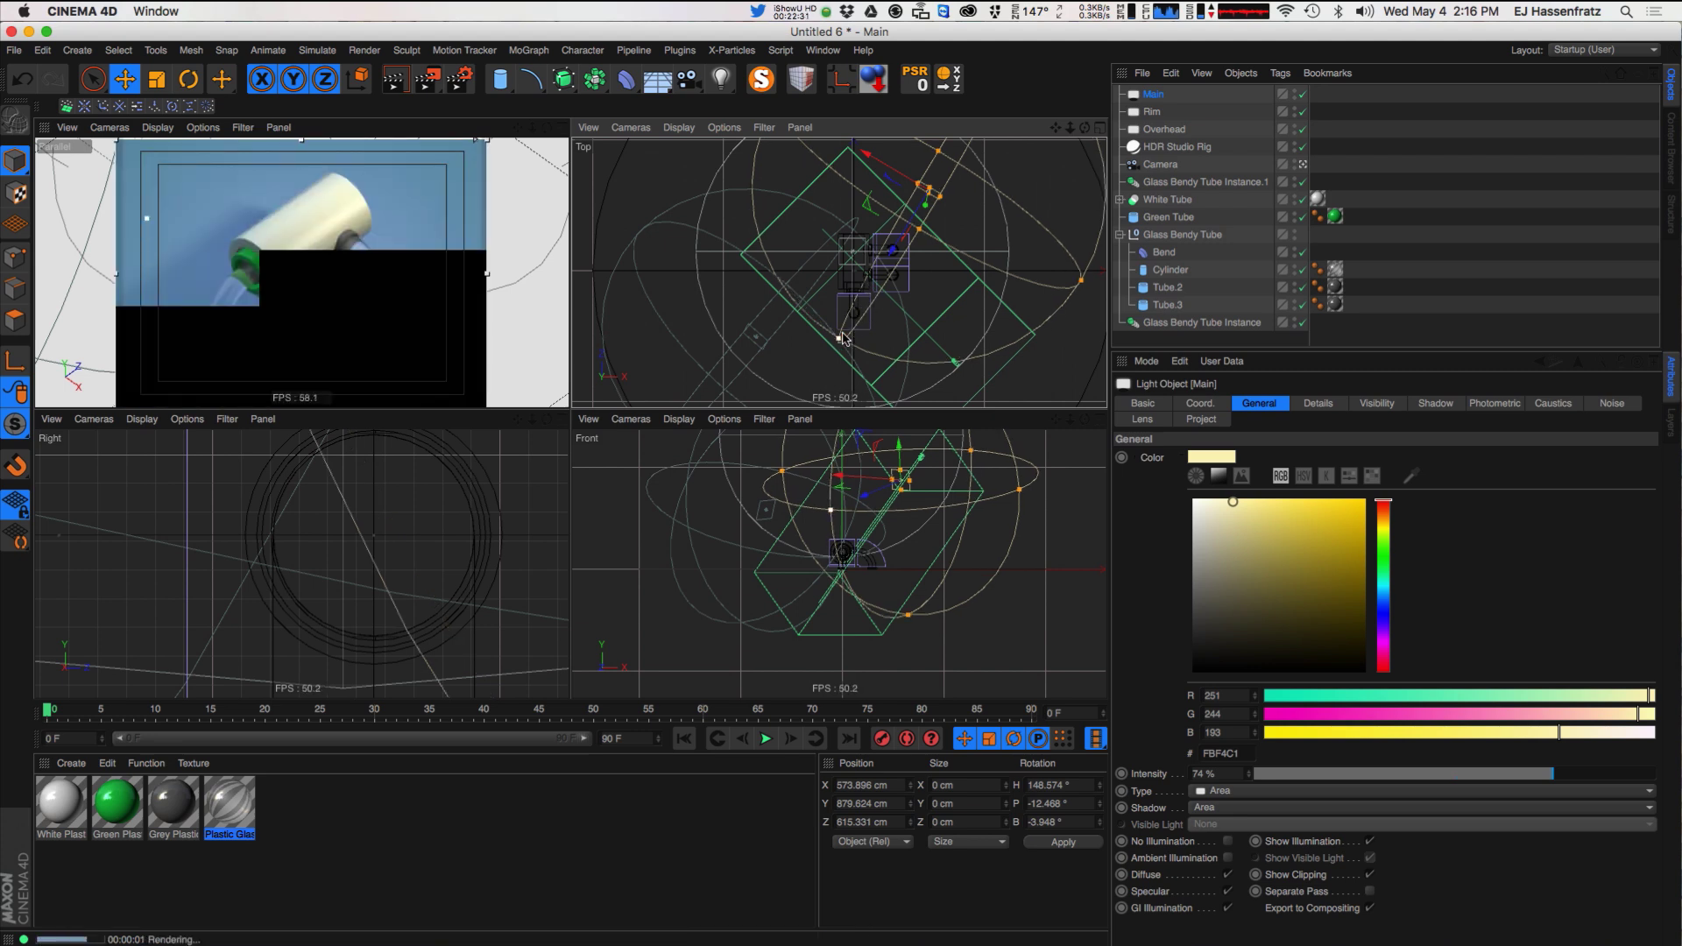
left_click(564, 127)
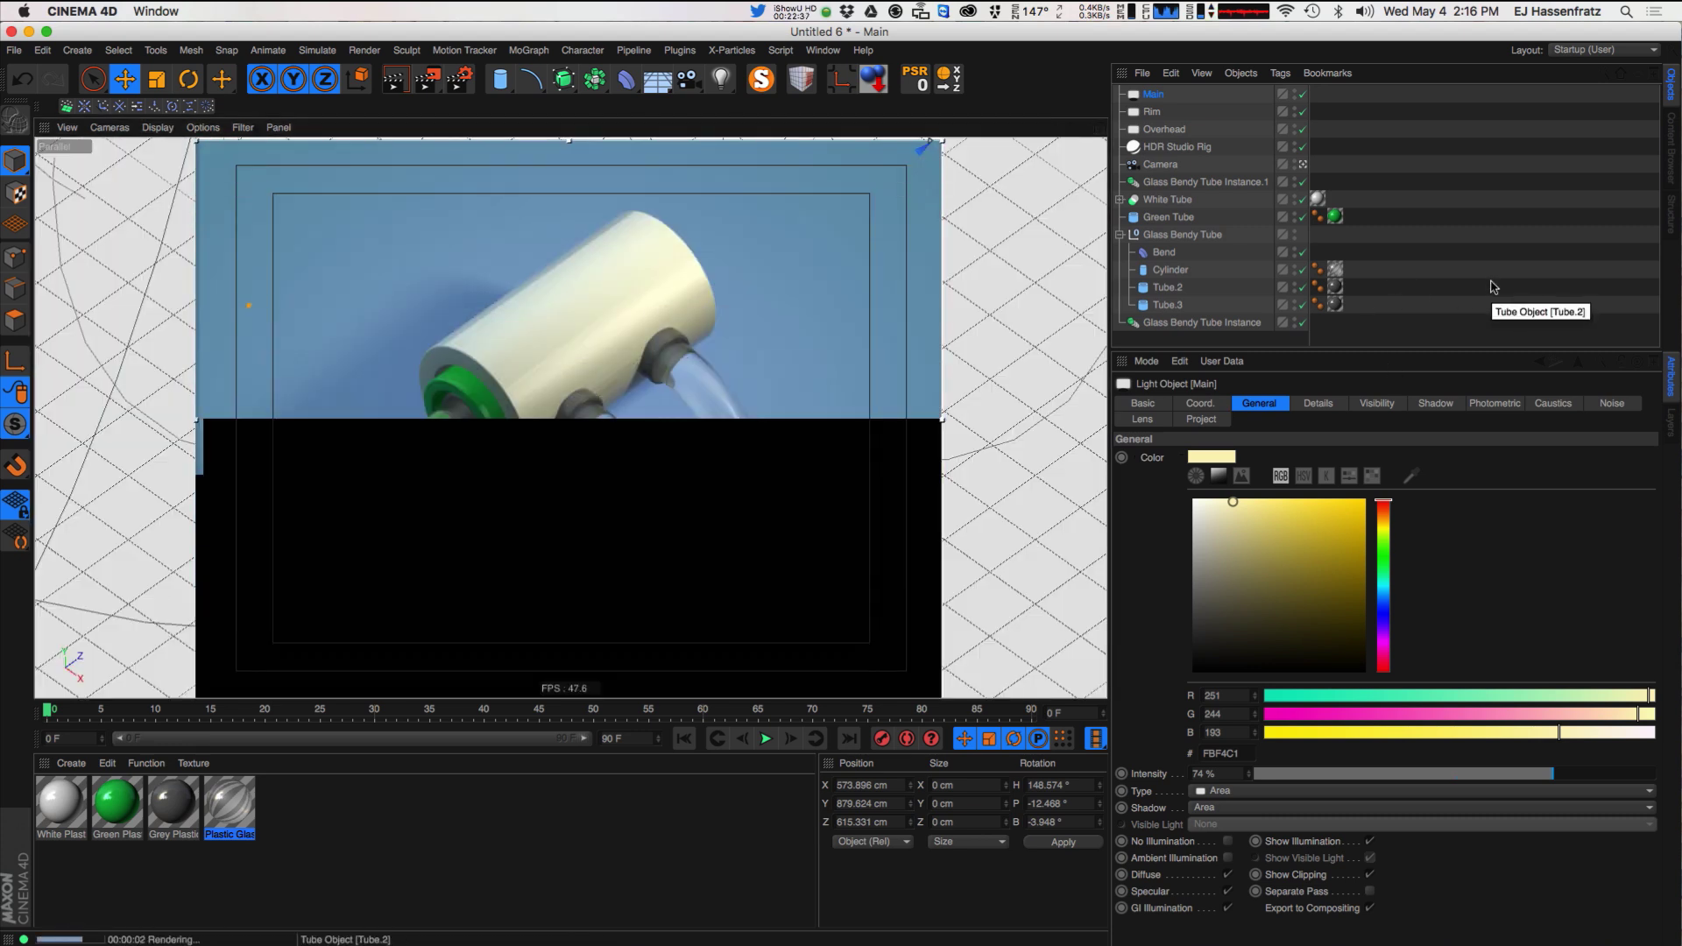
left_click(1480, 293)
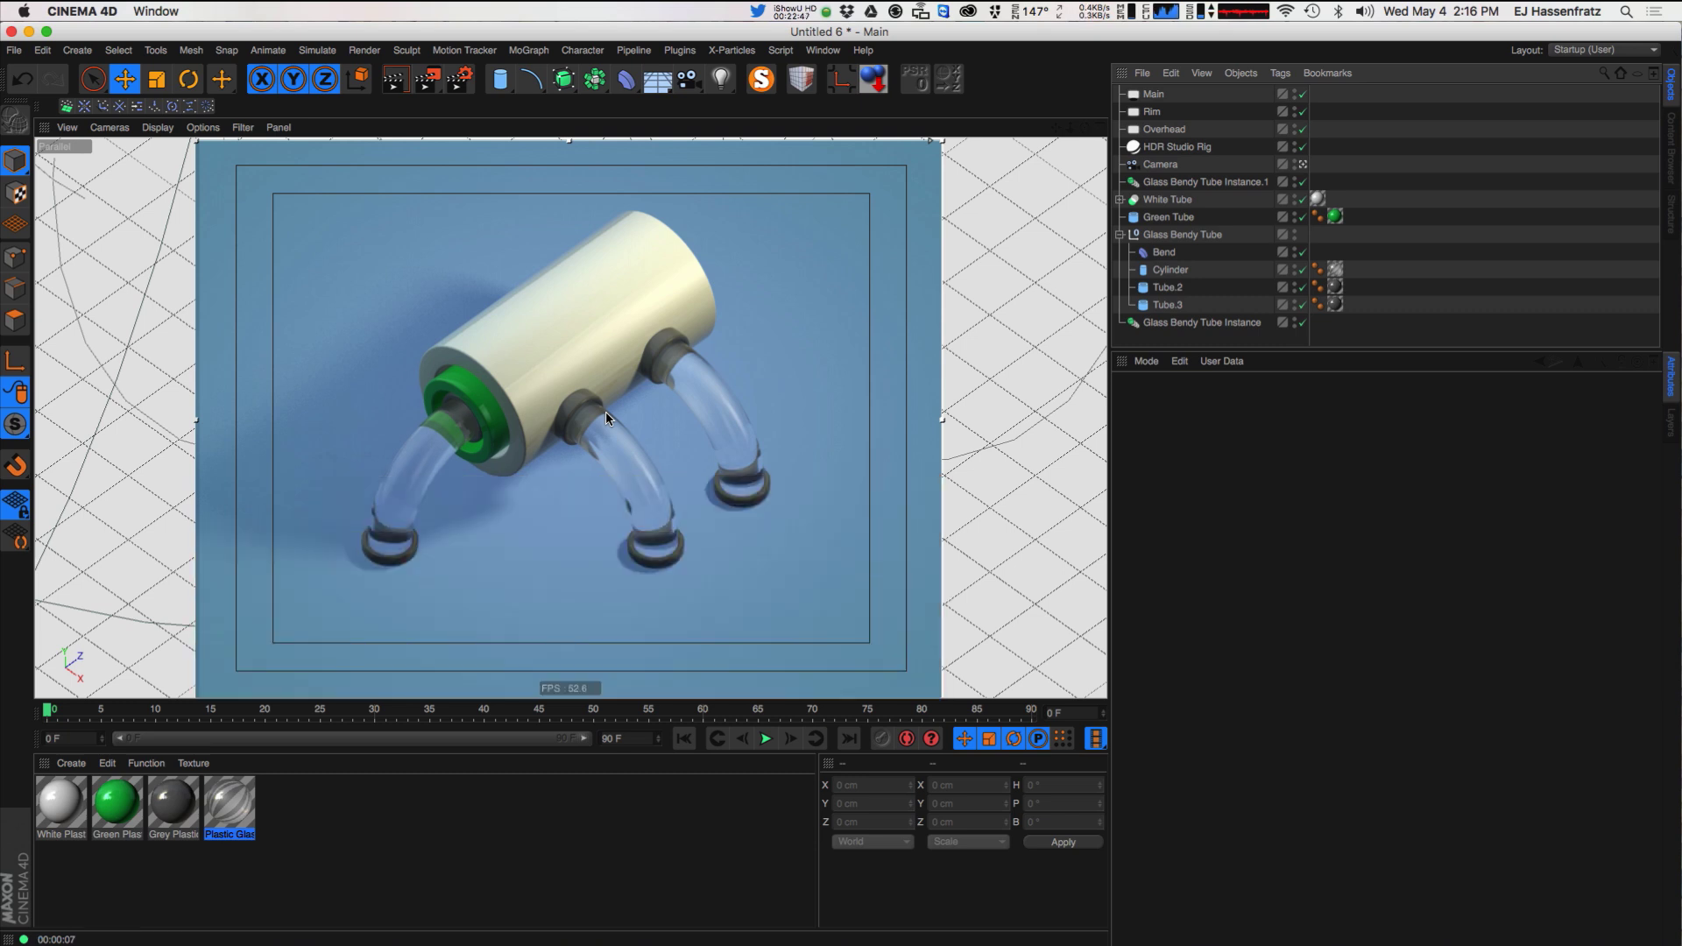
left_click(606, 415)
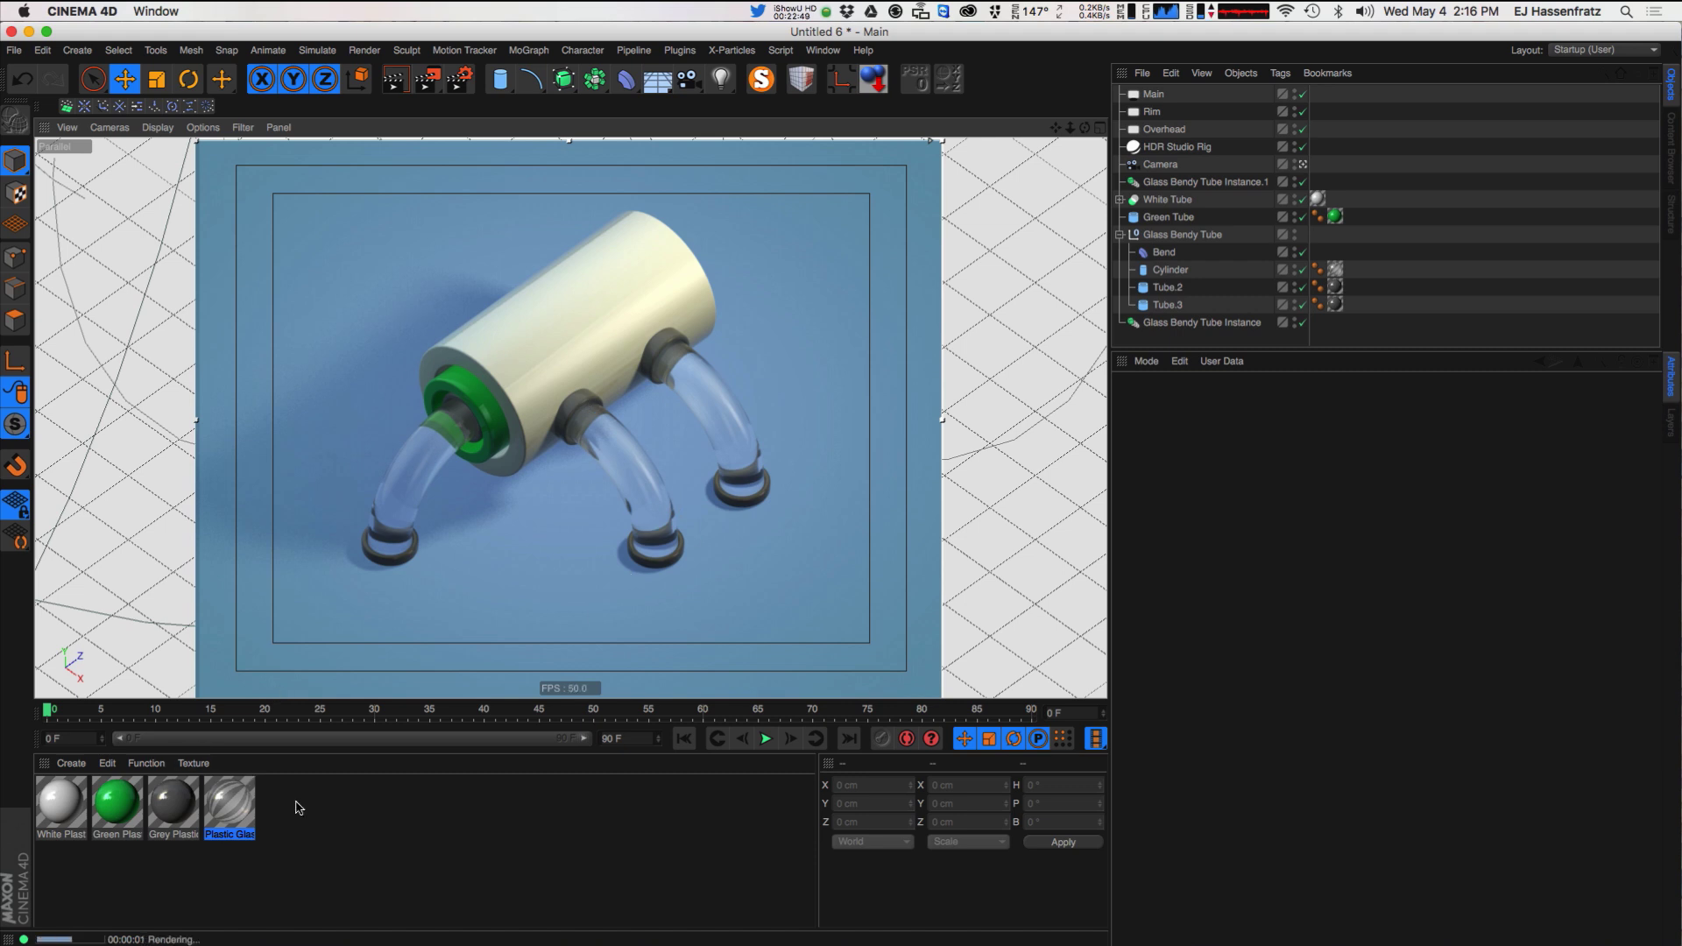
- Open the Plastic Glass material's transparency settings beside the render and lower the absorption distance to 77 cm
double_click(236, 818)
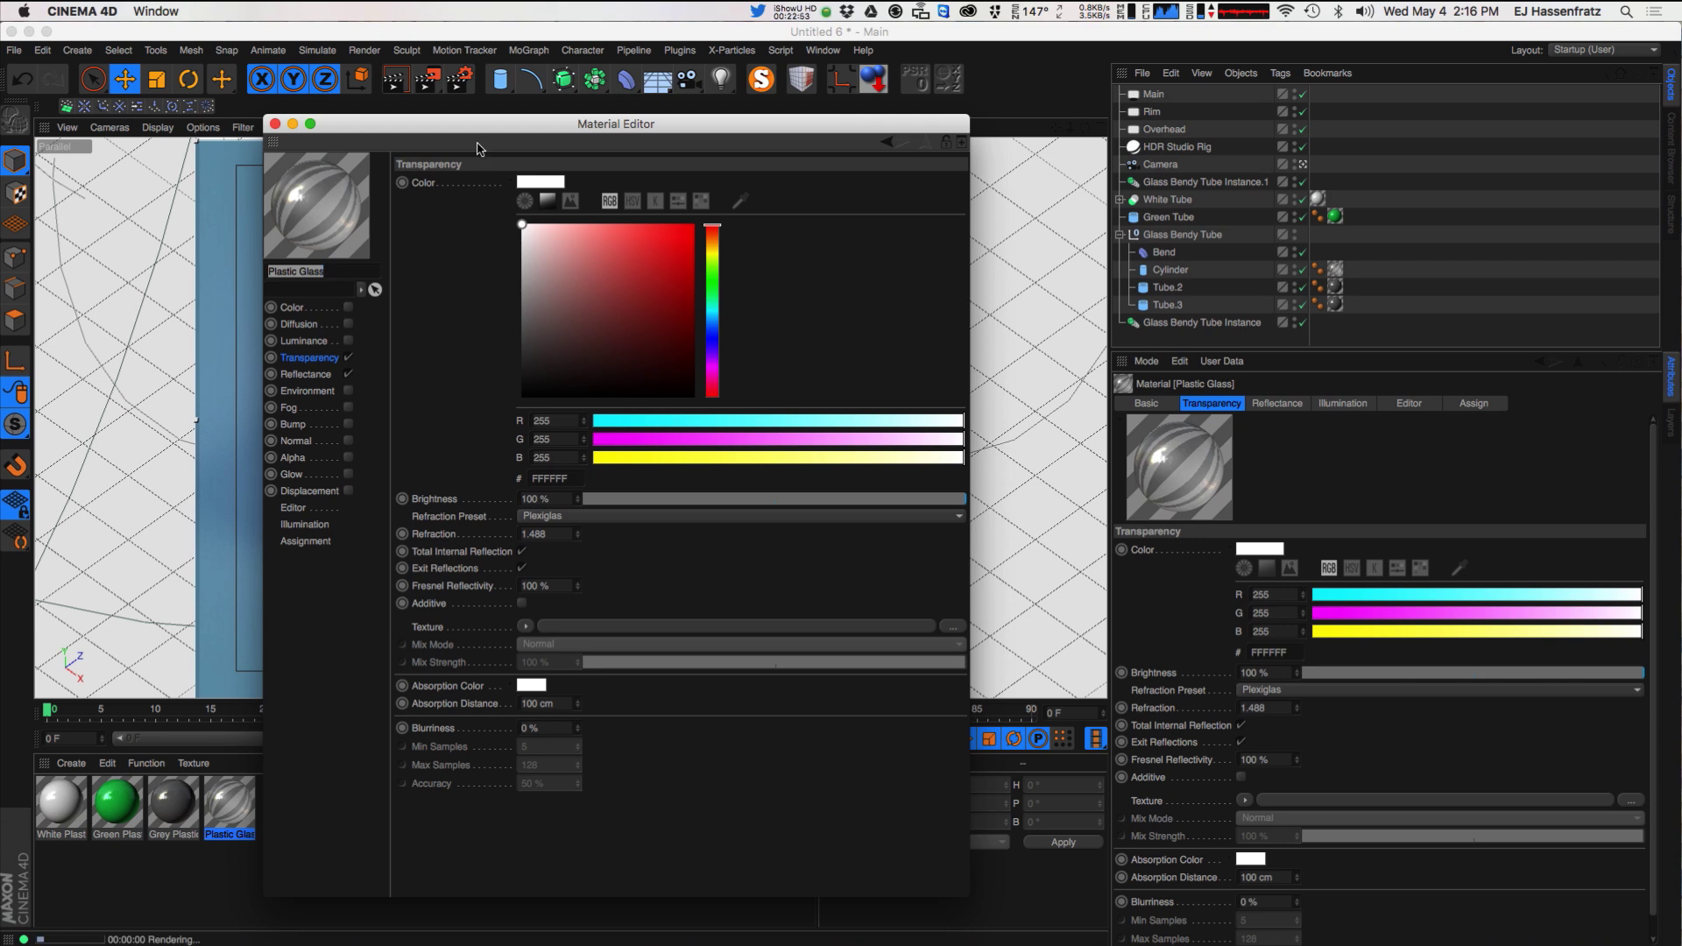
left_click_drag(477, 125, 973, 112)
left_click_drag(1466, 863, 1539, 780)
left_click_drag(1073, 692, 1077, 712)
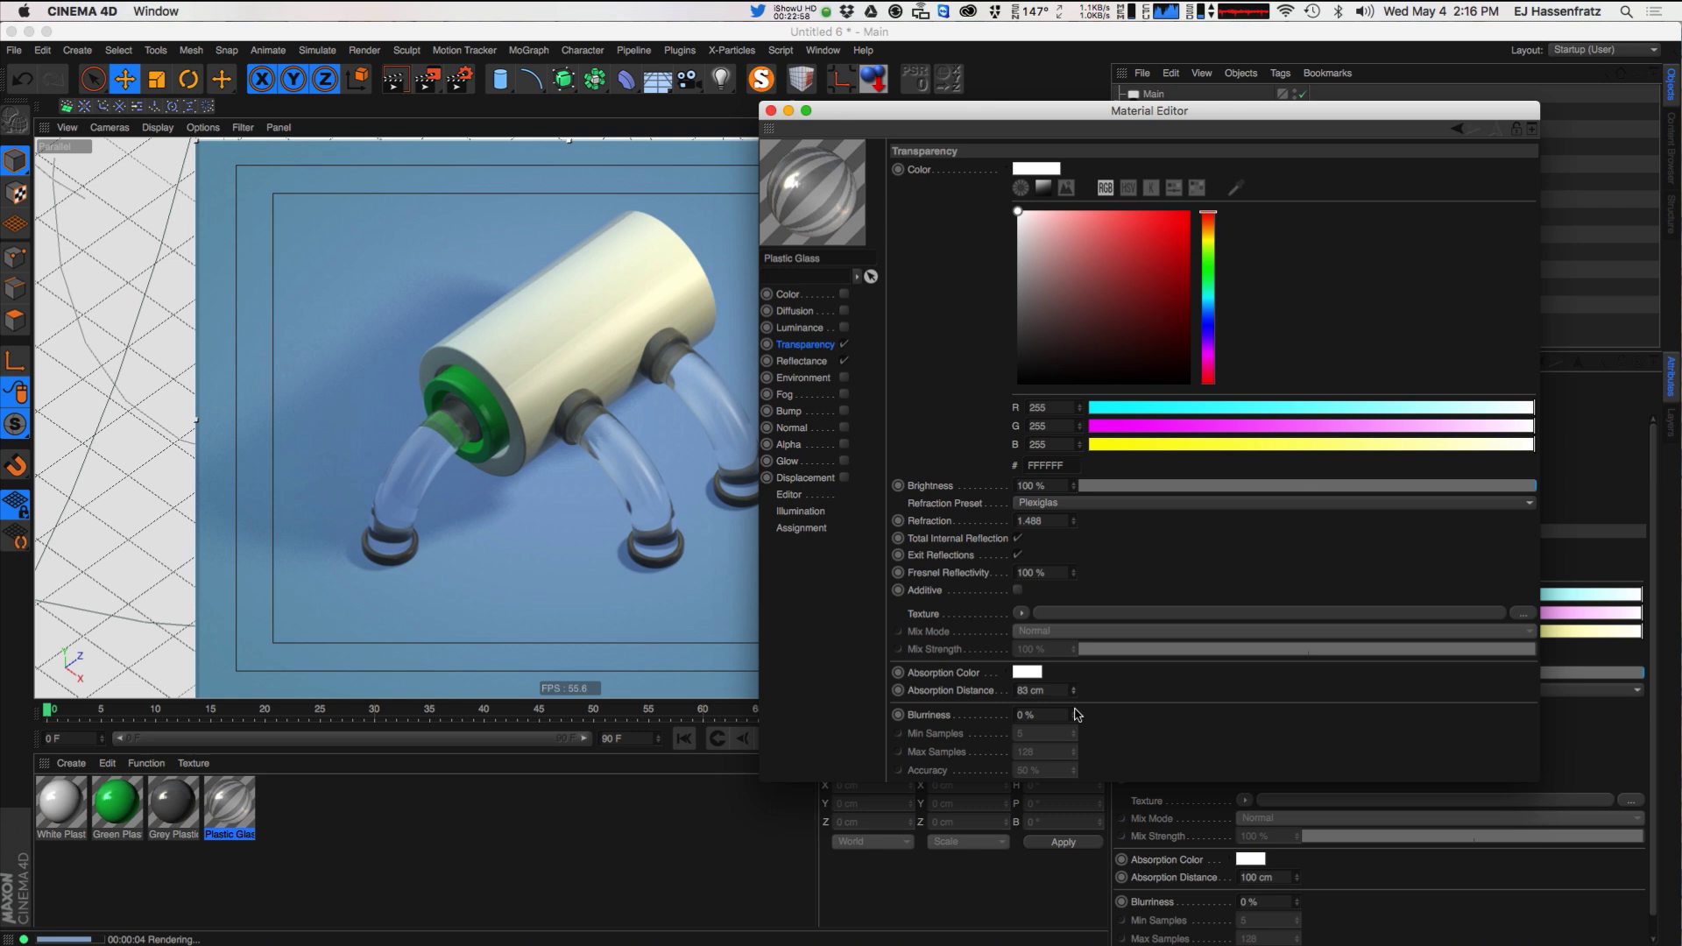
- Try a dusty pink absorption color on the glass with the absorption distance shortened to 24 cm
left_click(1036, 674)
left_click_drag(1007, 646, 925, 584)
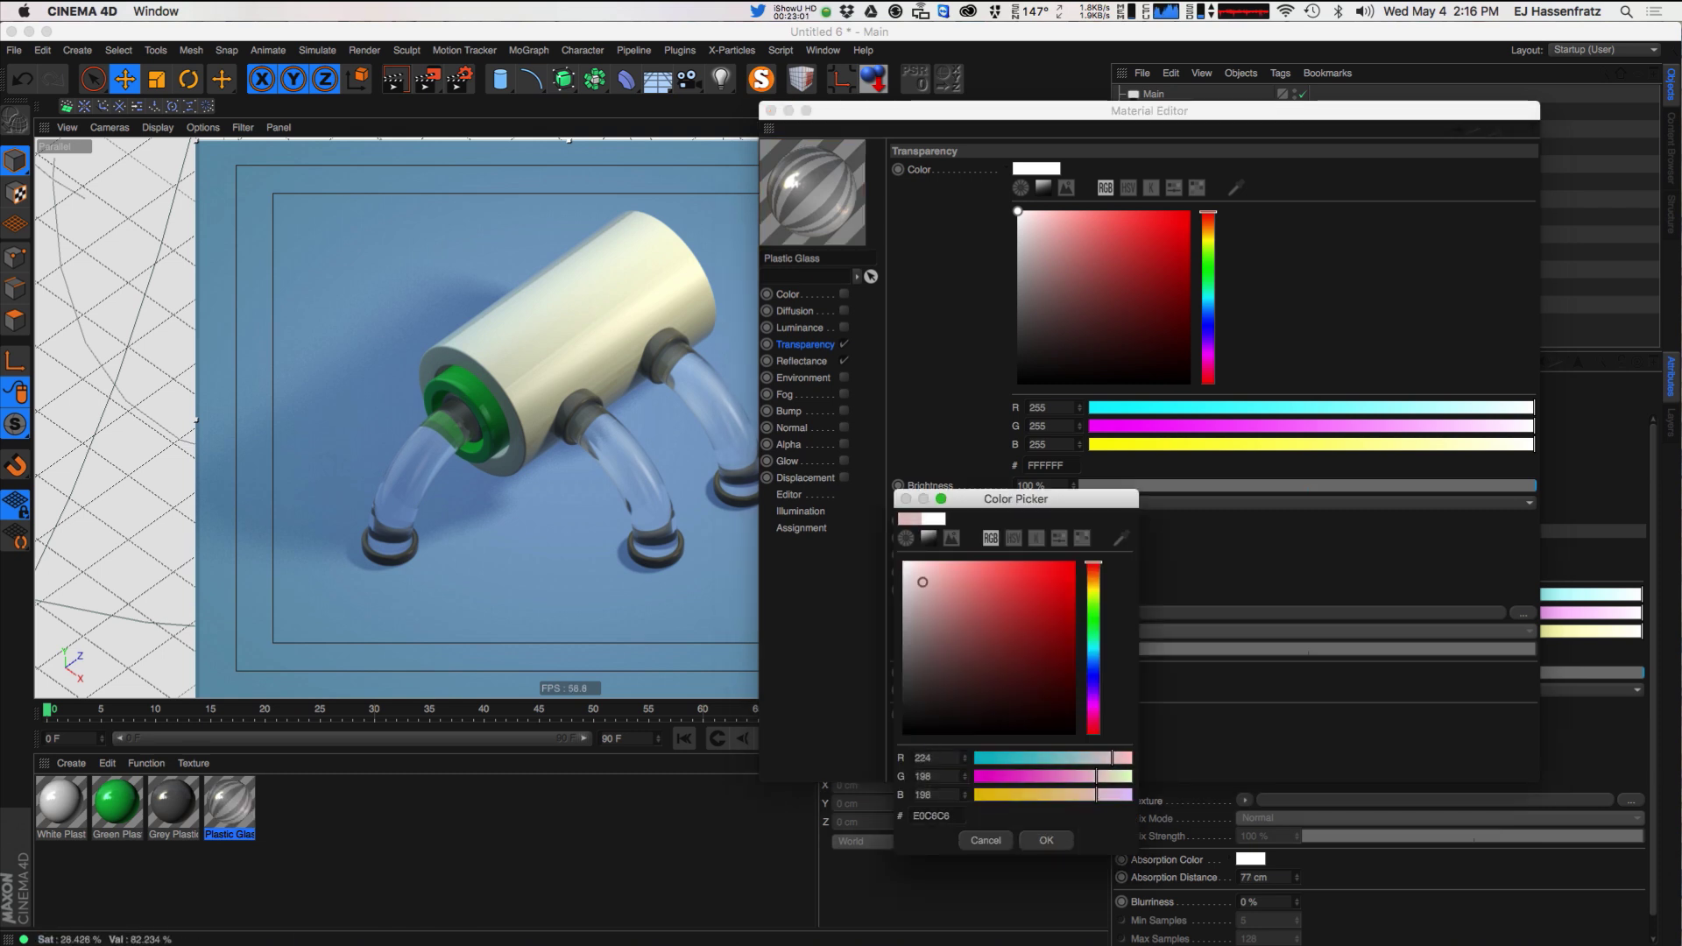
left_click(1048, 840)
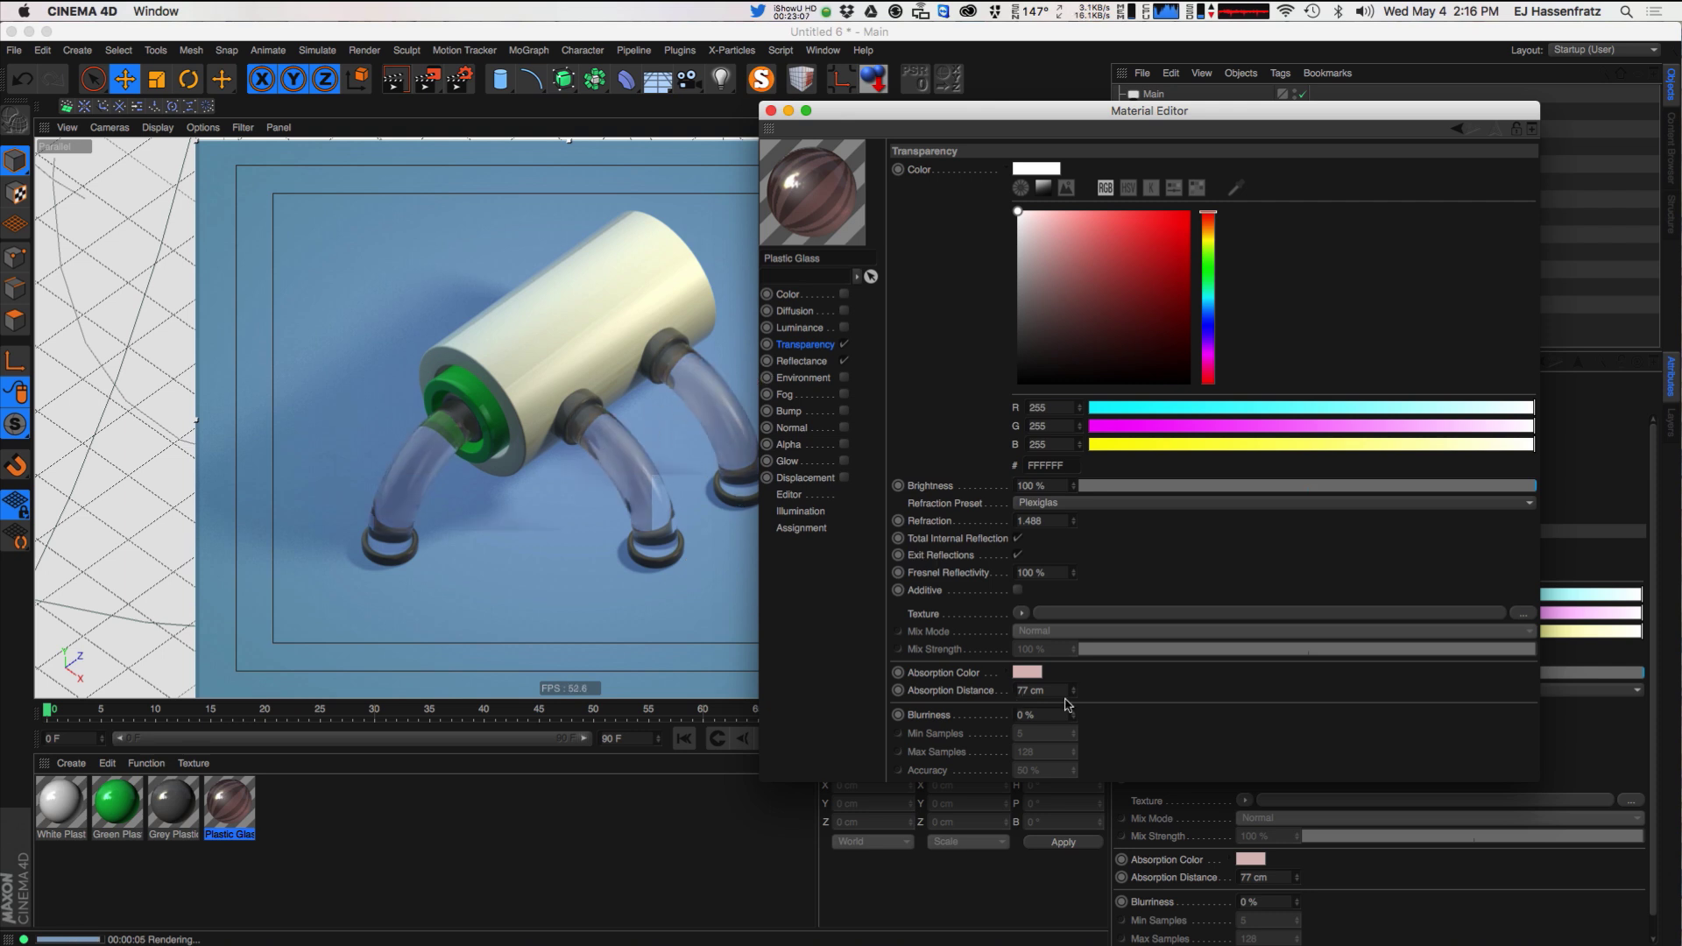
left_click_drag(1073, 693, 1075, 695)
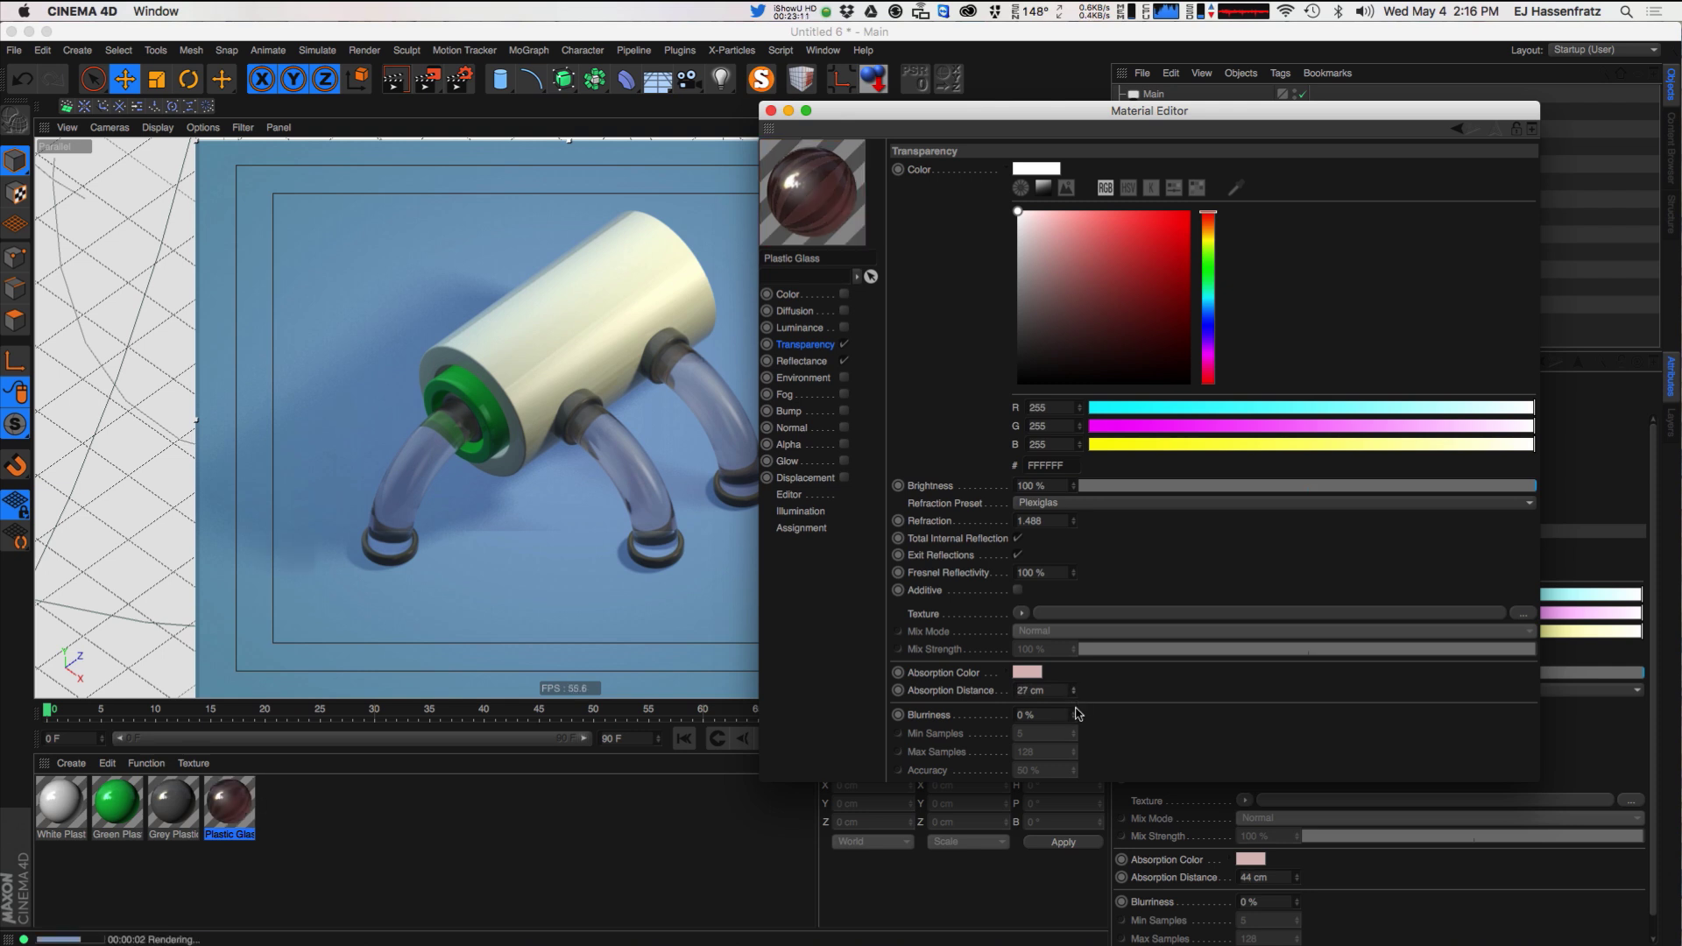
left_click_drag(1077, 713, 1080, 711)
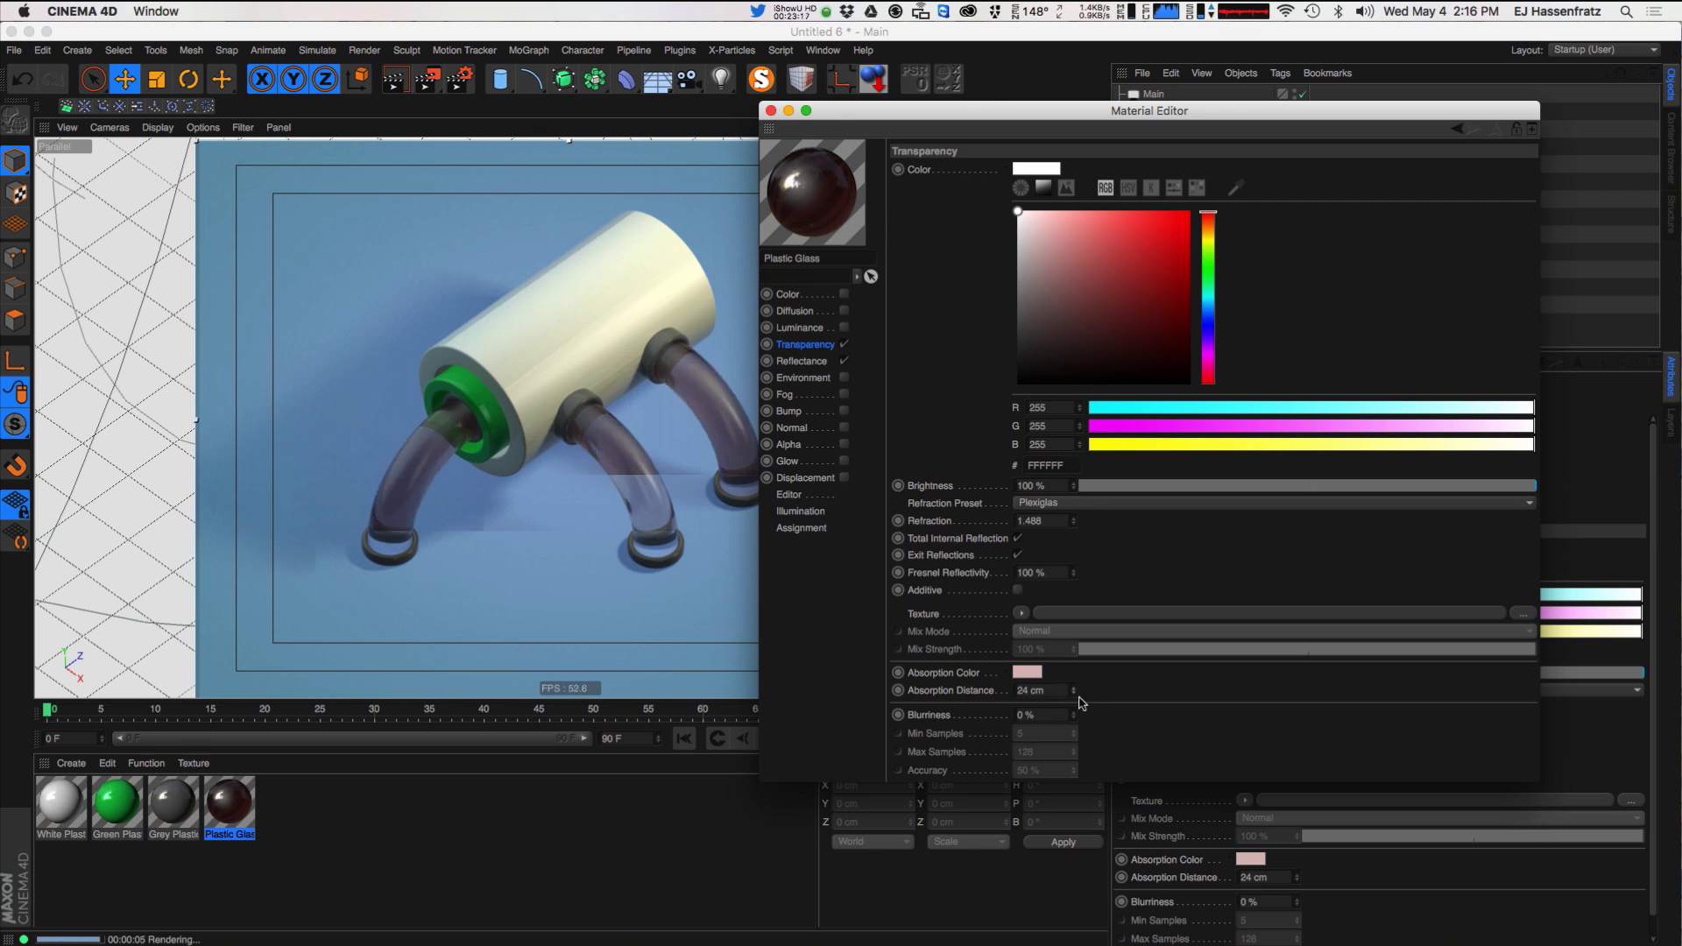
- Set the glass material's absorption distance to 80 cm and its absorption color to a pale blue, DDF8FF
left_click_drag(1077, 693, 1084, 659)
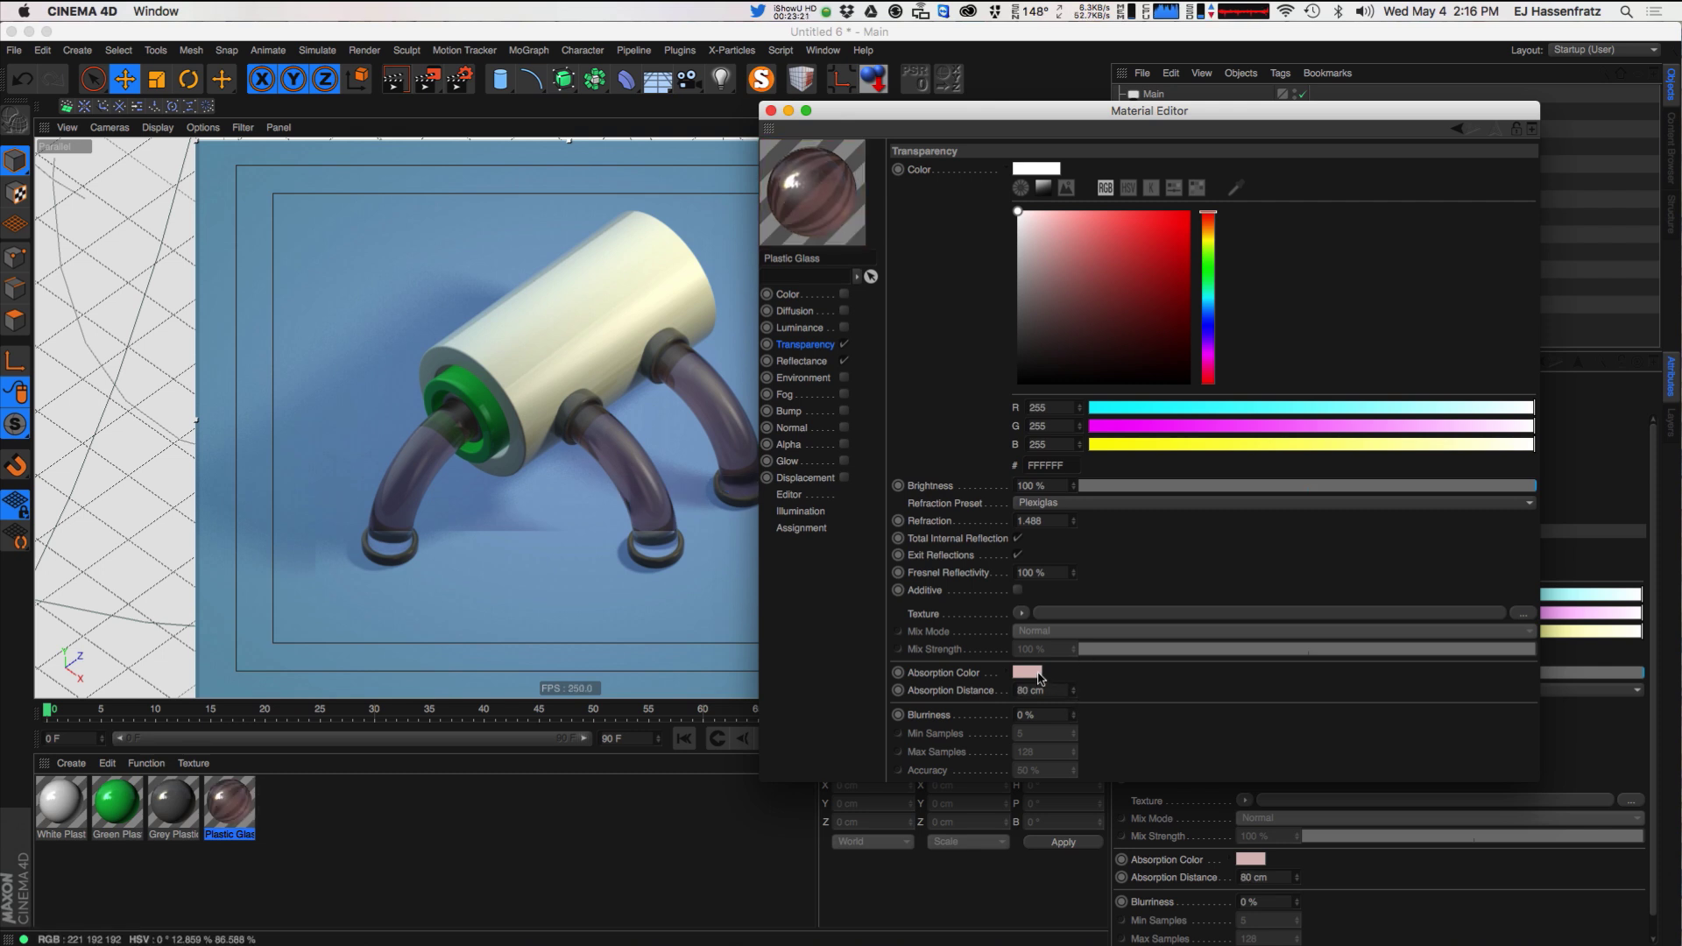
left_click(1027, 672)
left_click_drag(961, 602, 964, 563)
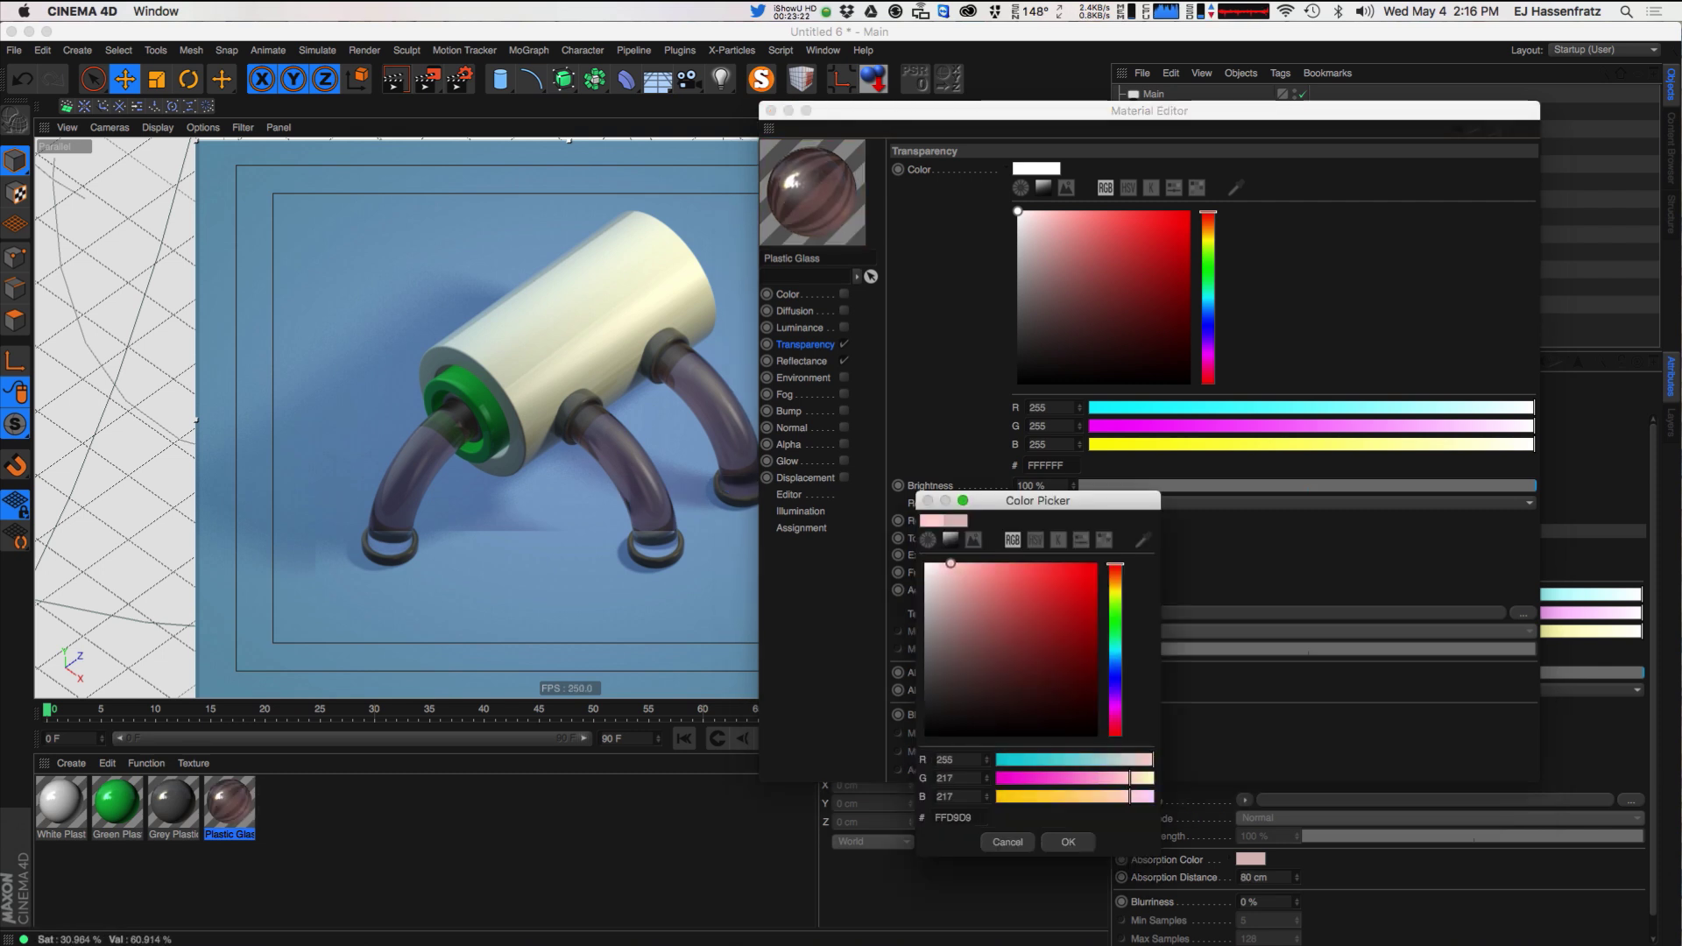
left_click(1117, 592)
left_click(1119, 652)
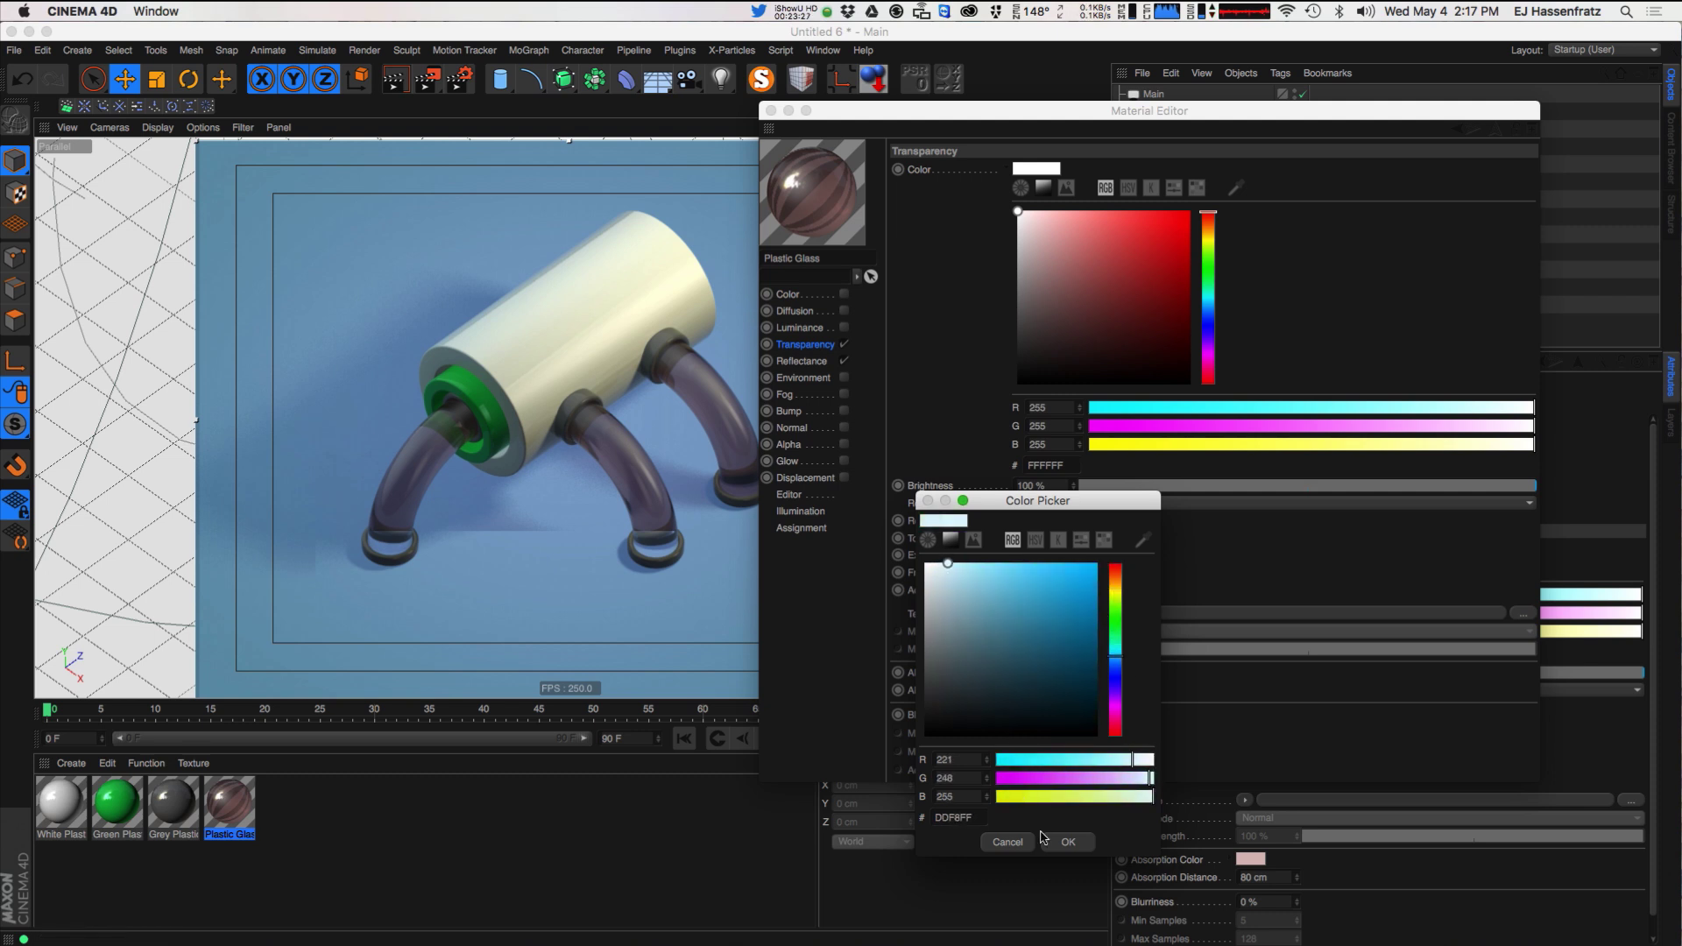
left_click(1068, 841)
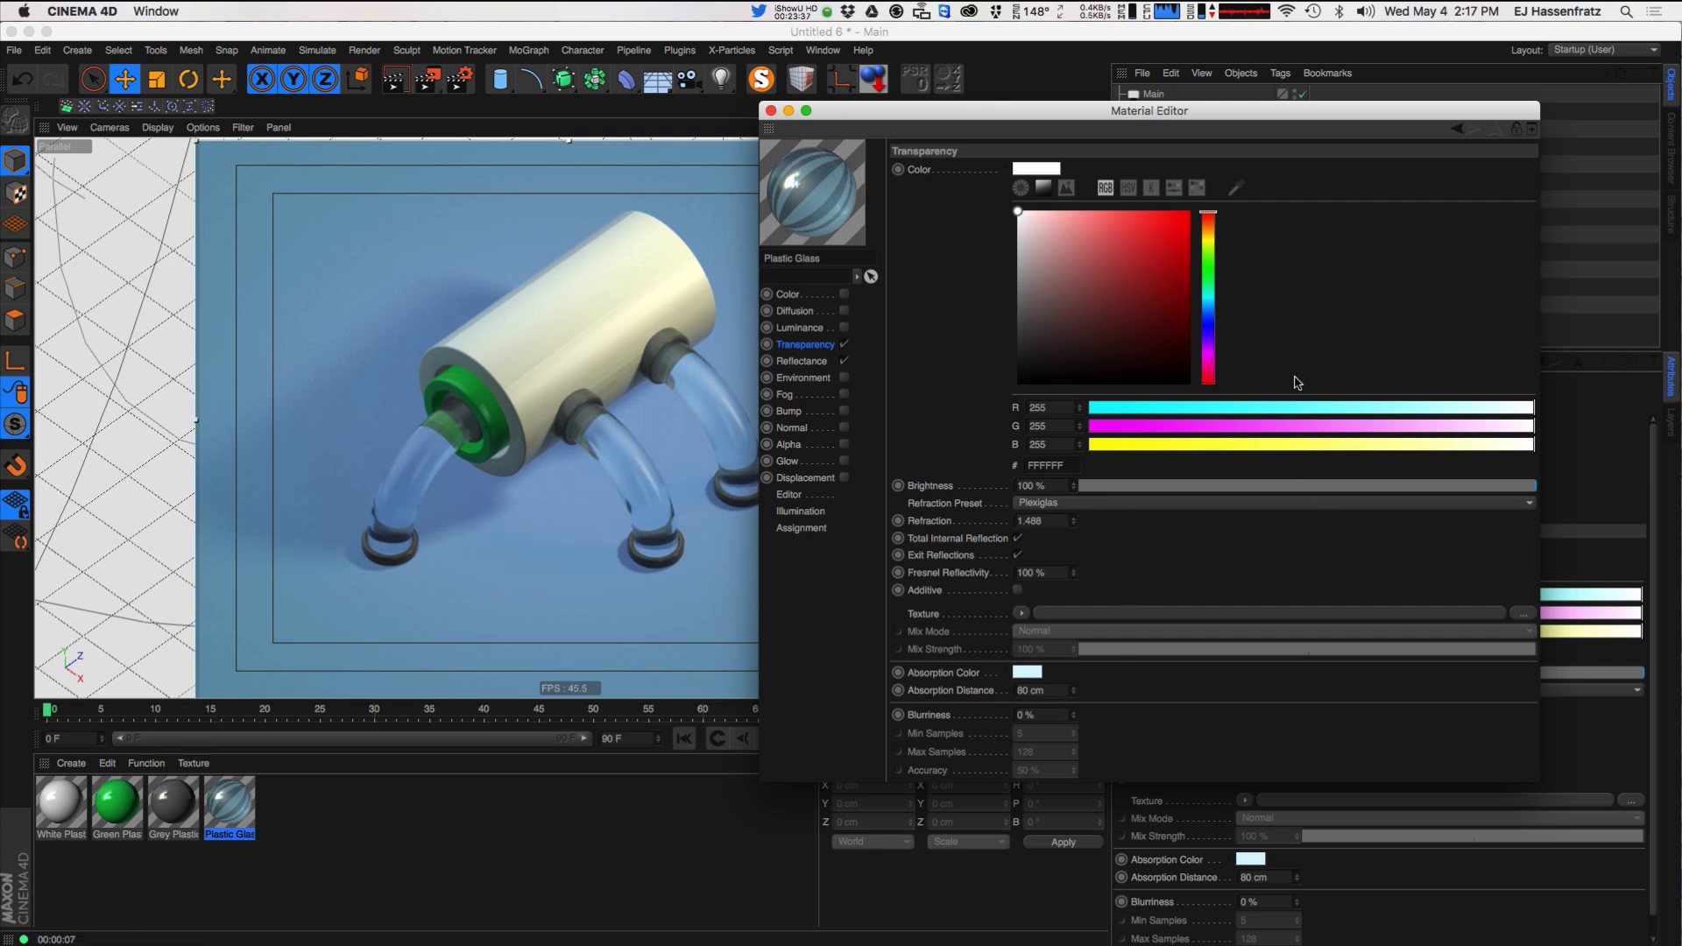
- Enable the glass material's Color channel with a light pink tint, ECD2D2, and lower the transparency brightness to 98%
left_click(844, 295)
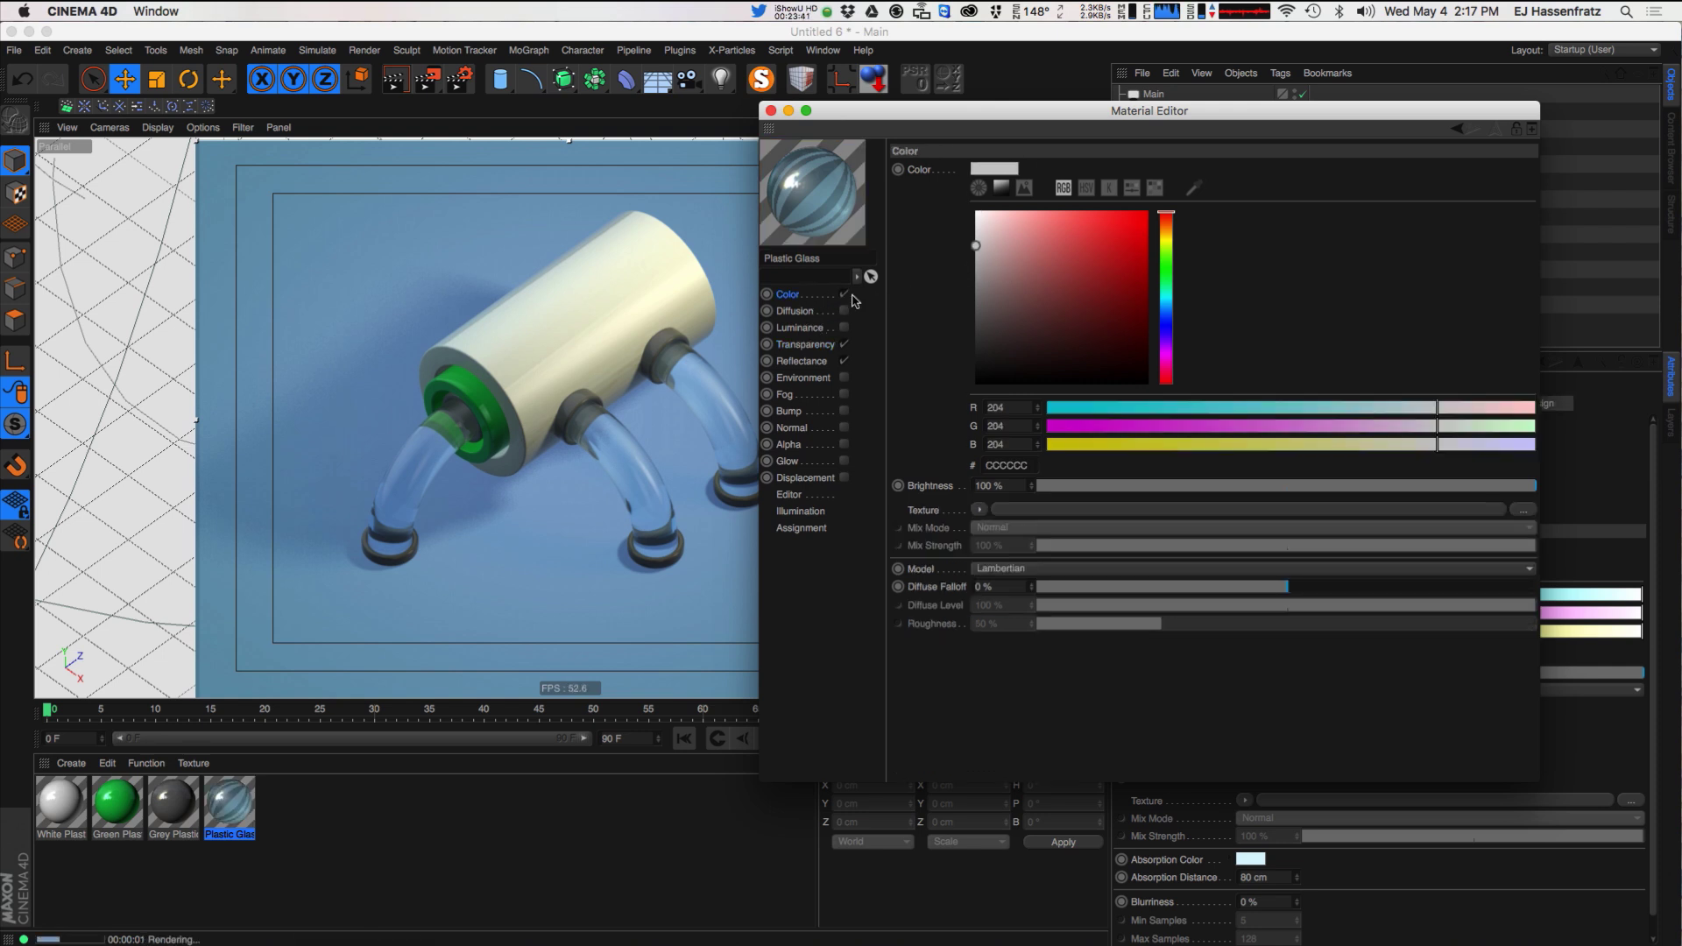
left_click(992, 223)
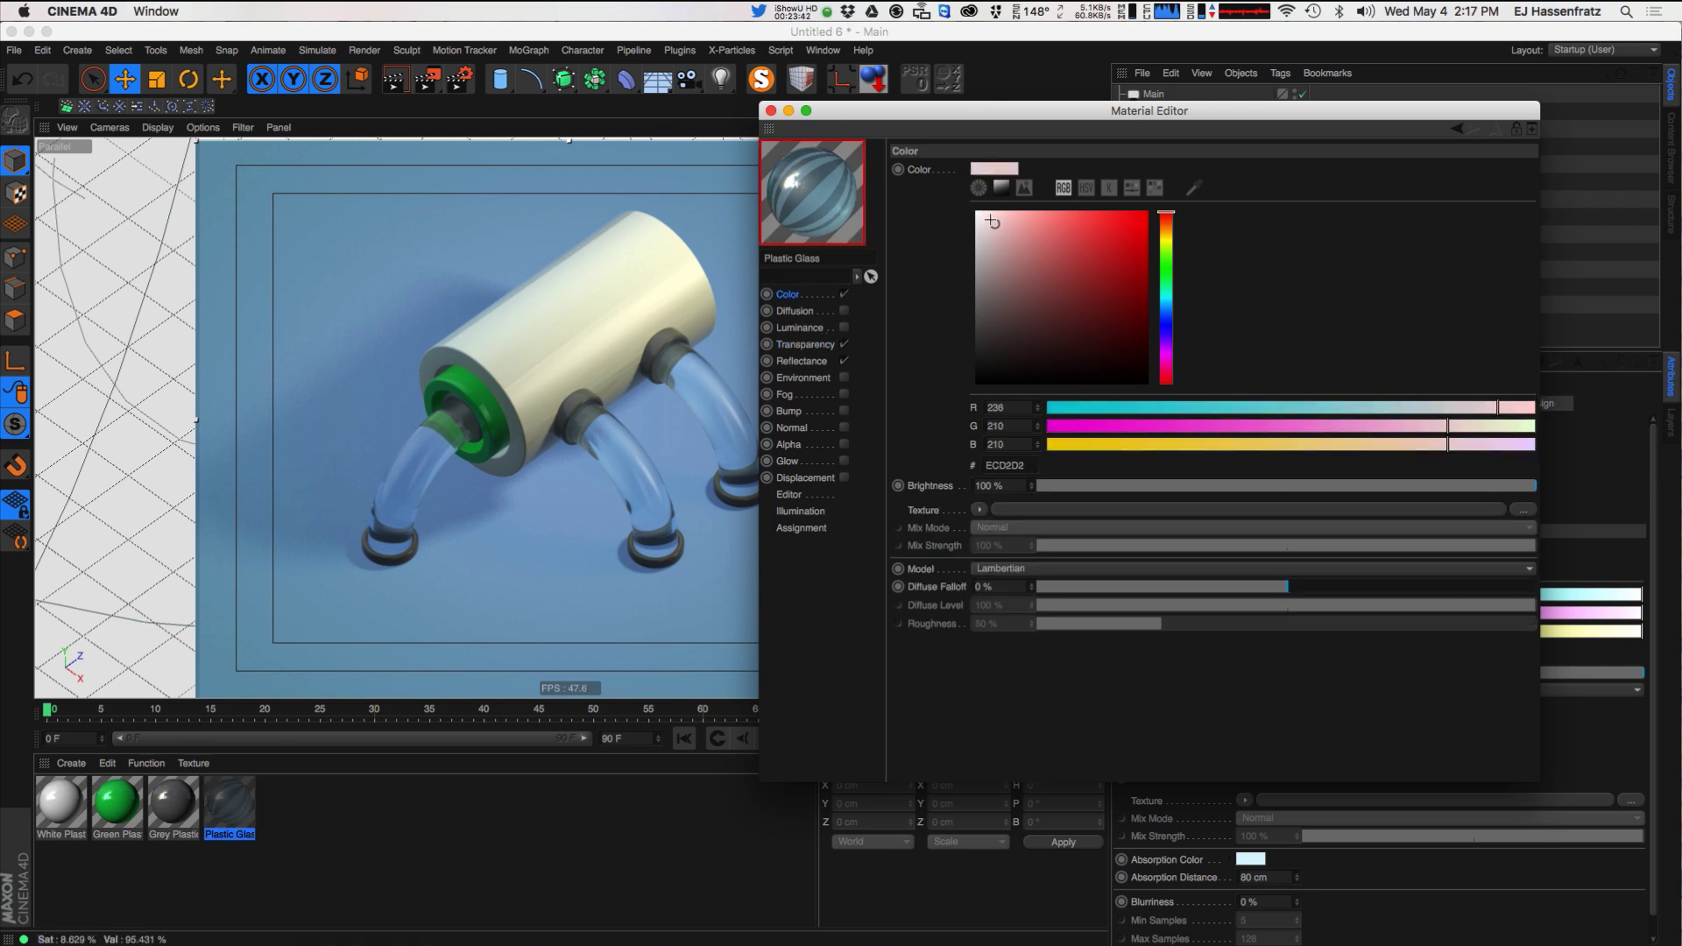
left_click(801, 361)
left_click(805, 344)
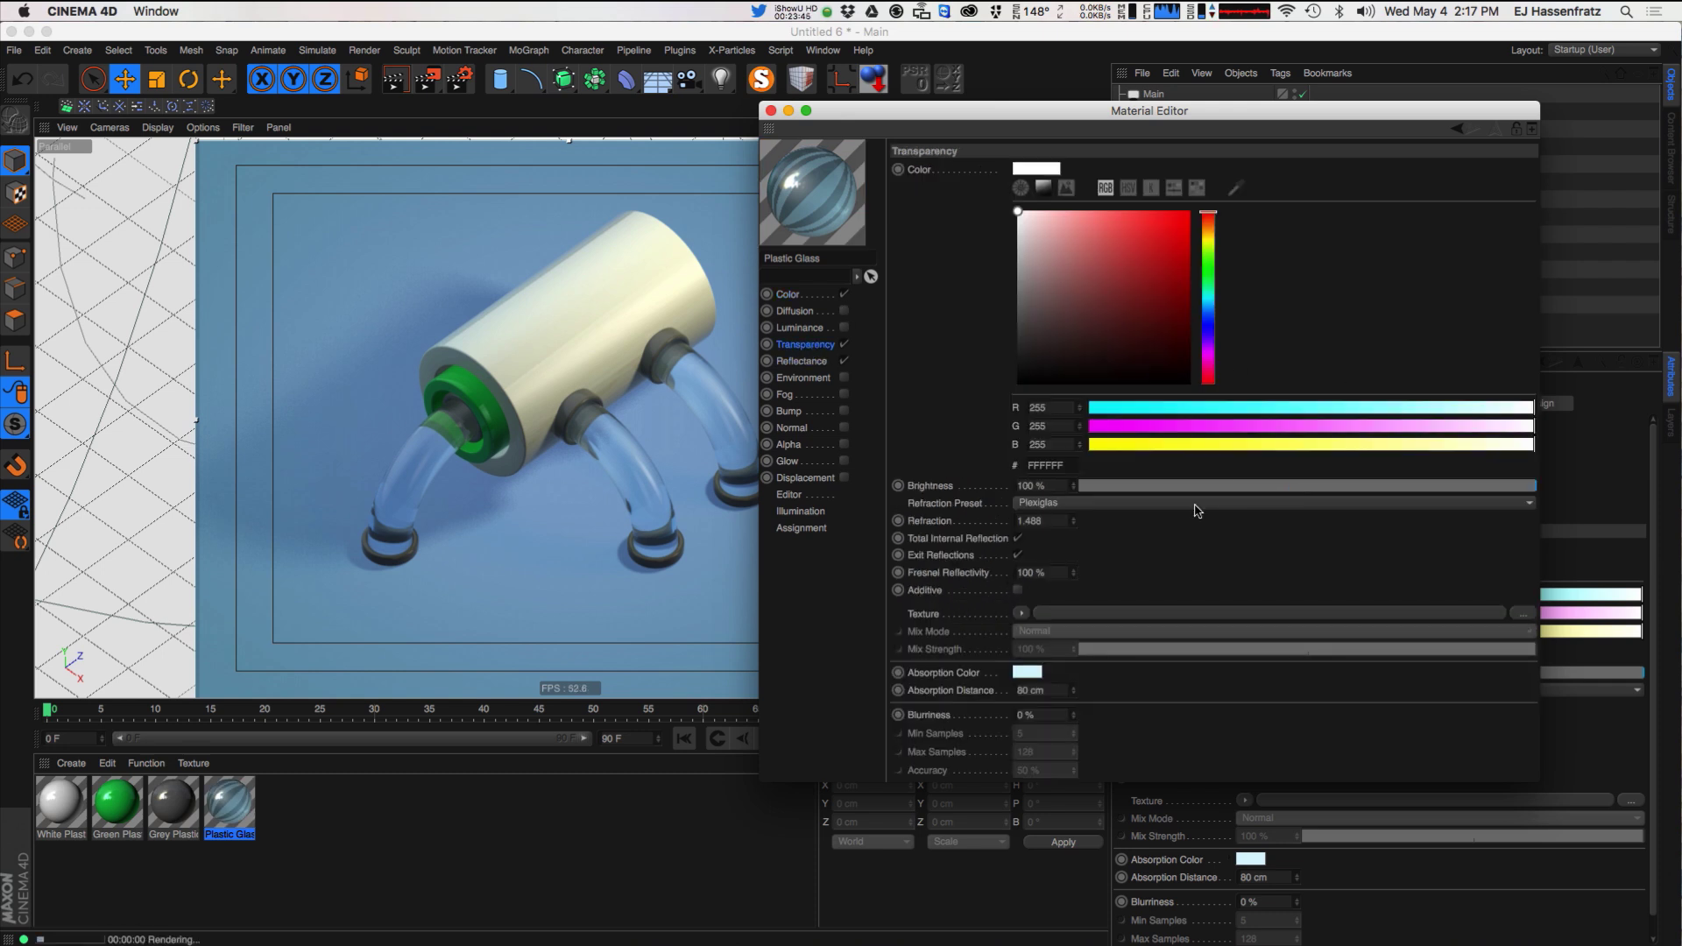
left_click(1073, 489)
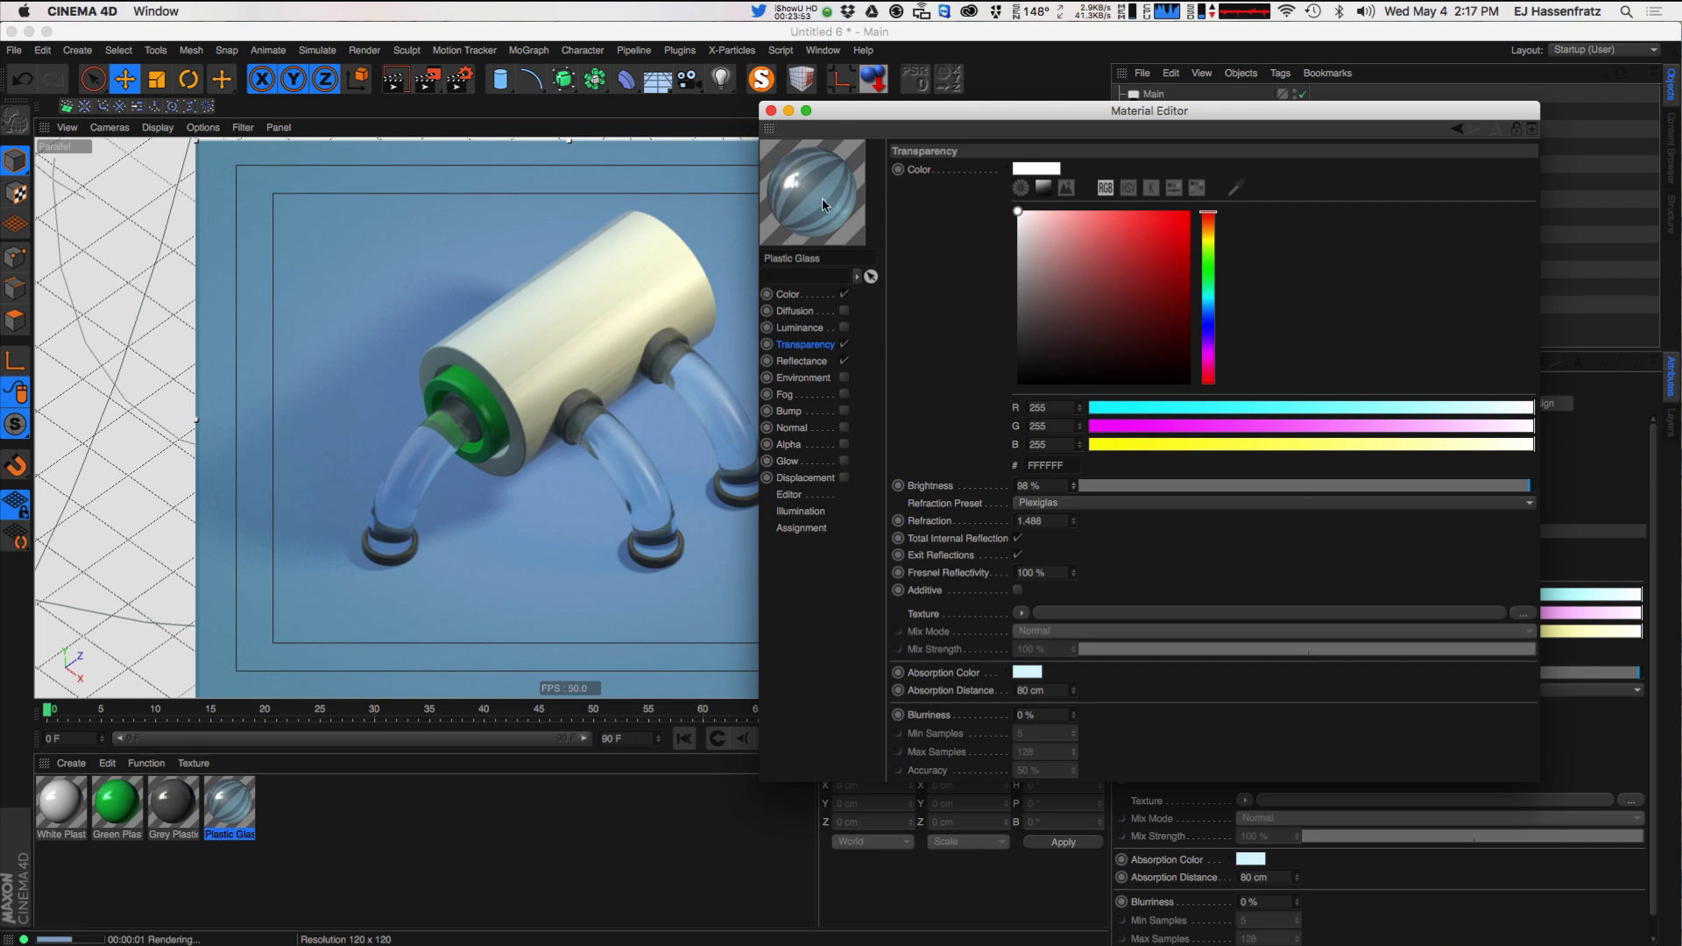
- Enable the glass material's Luminance channel and load a Subsurface Scattering shader as its texture
left_click(822, 330)
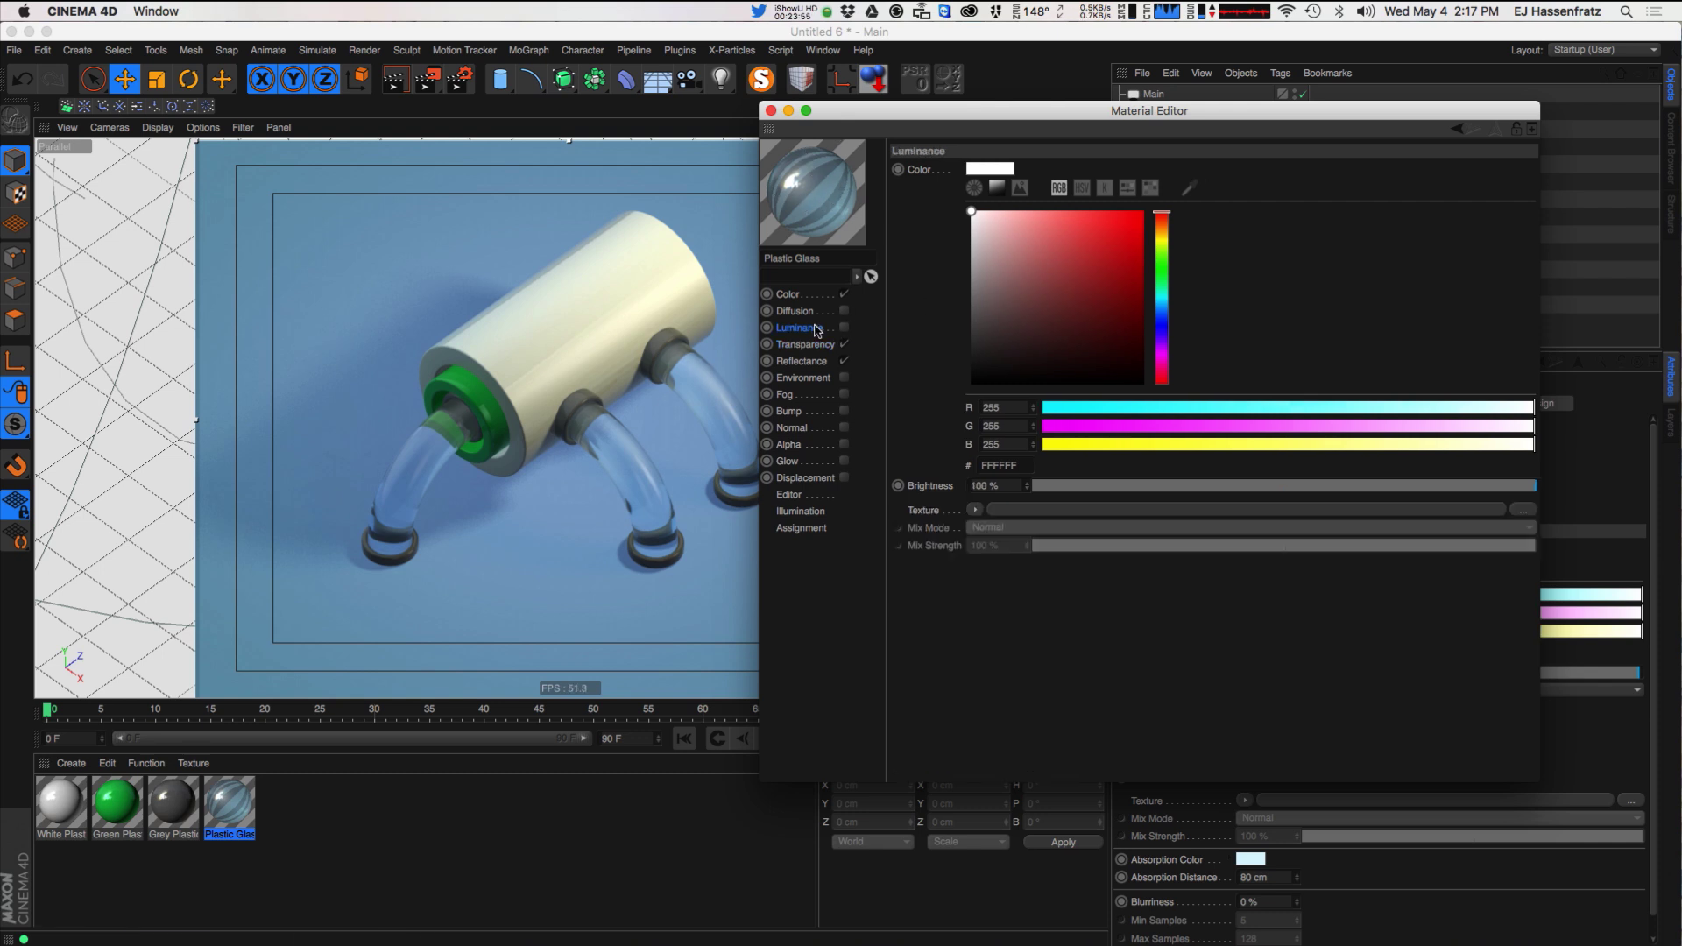
left_click_drag(883, 113, 902, 147)
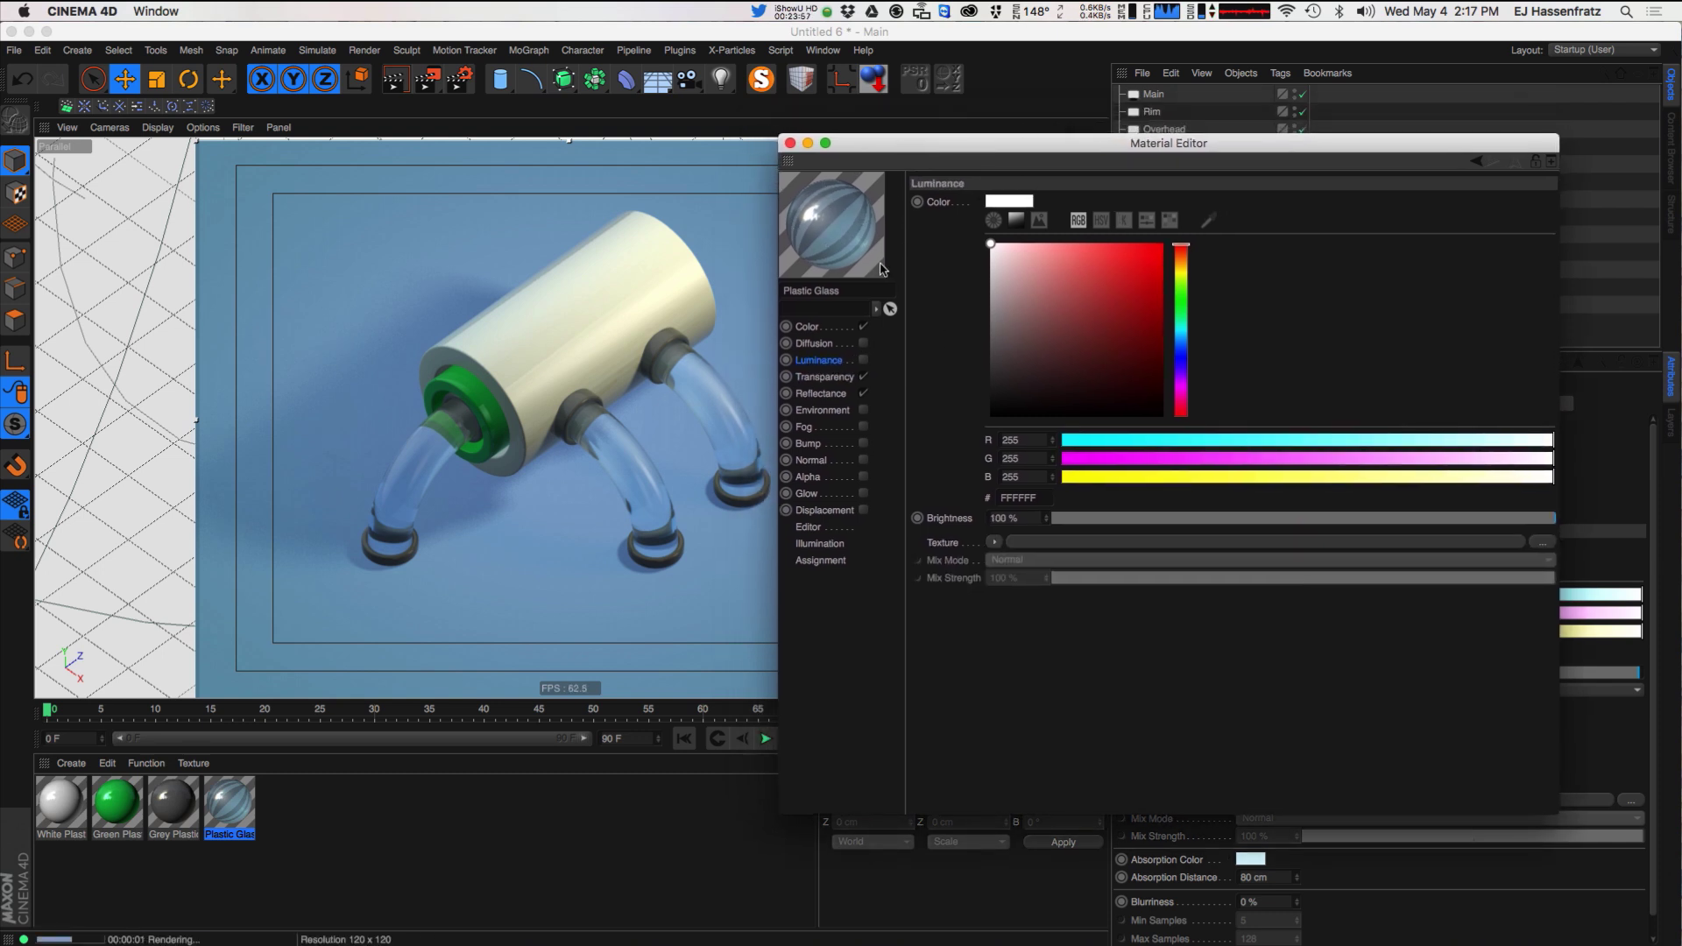
left_click(862, 360)
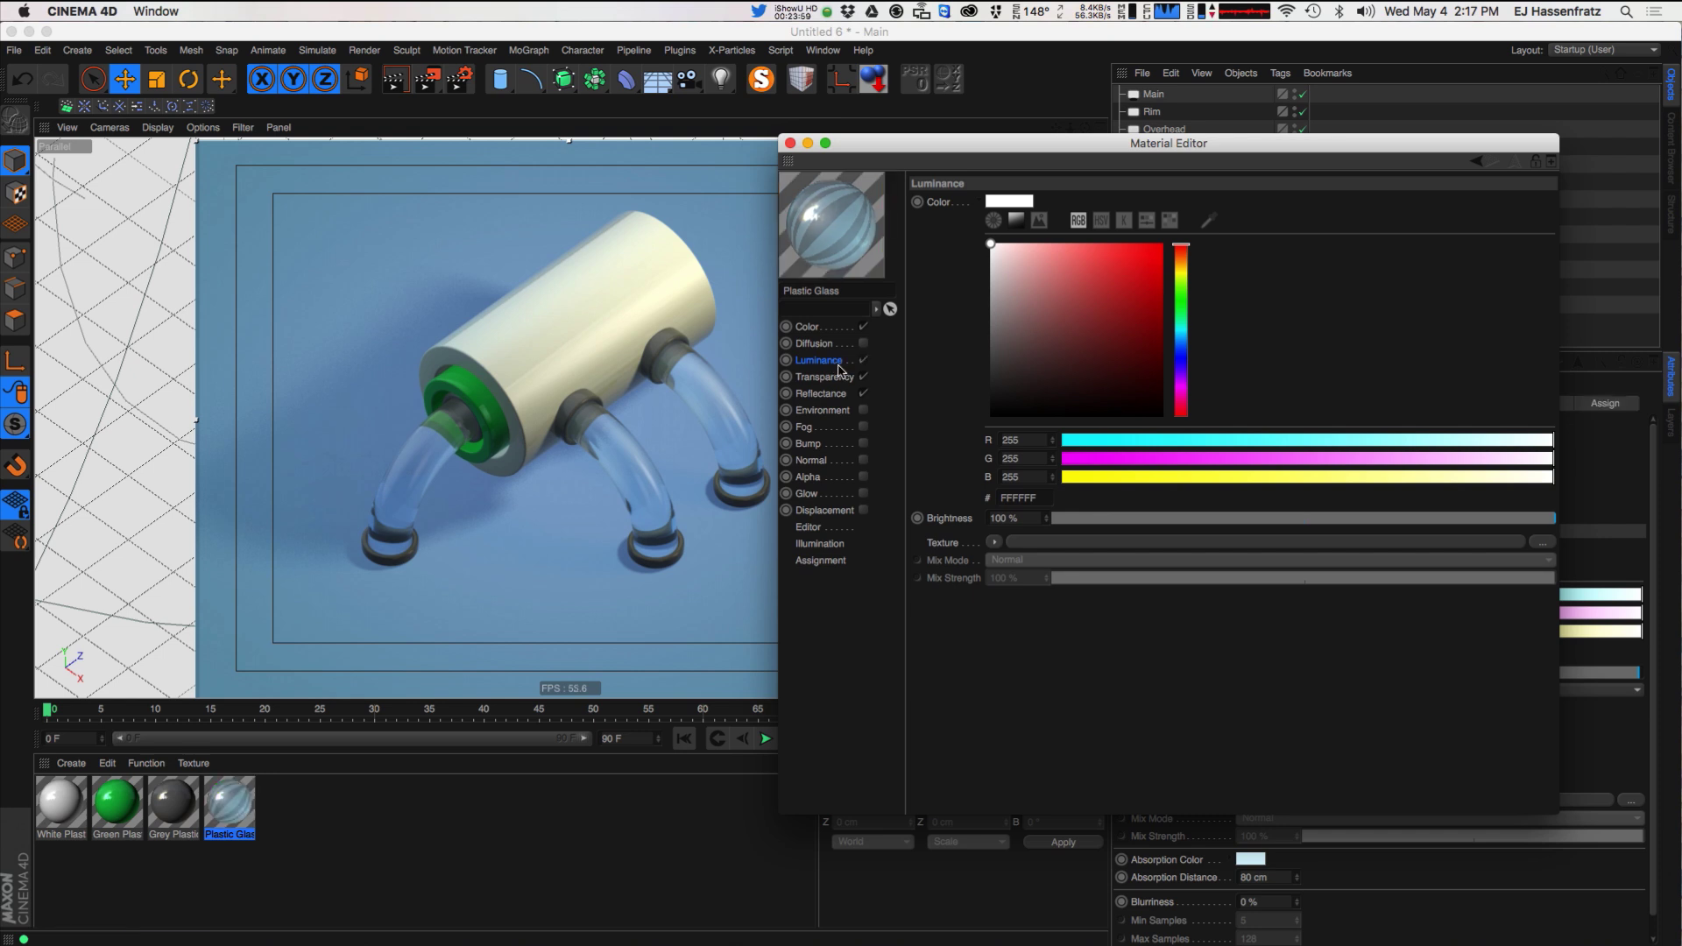
left_click(994, 543)
mouse_move(1069, 911)
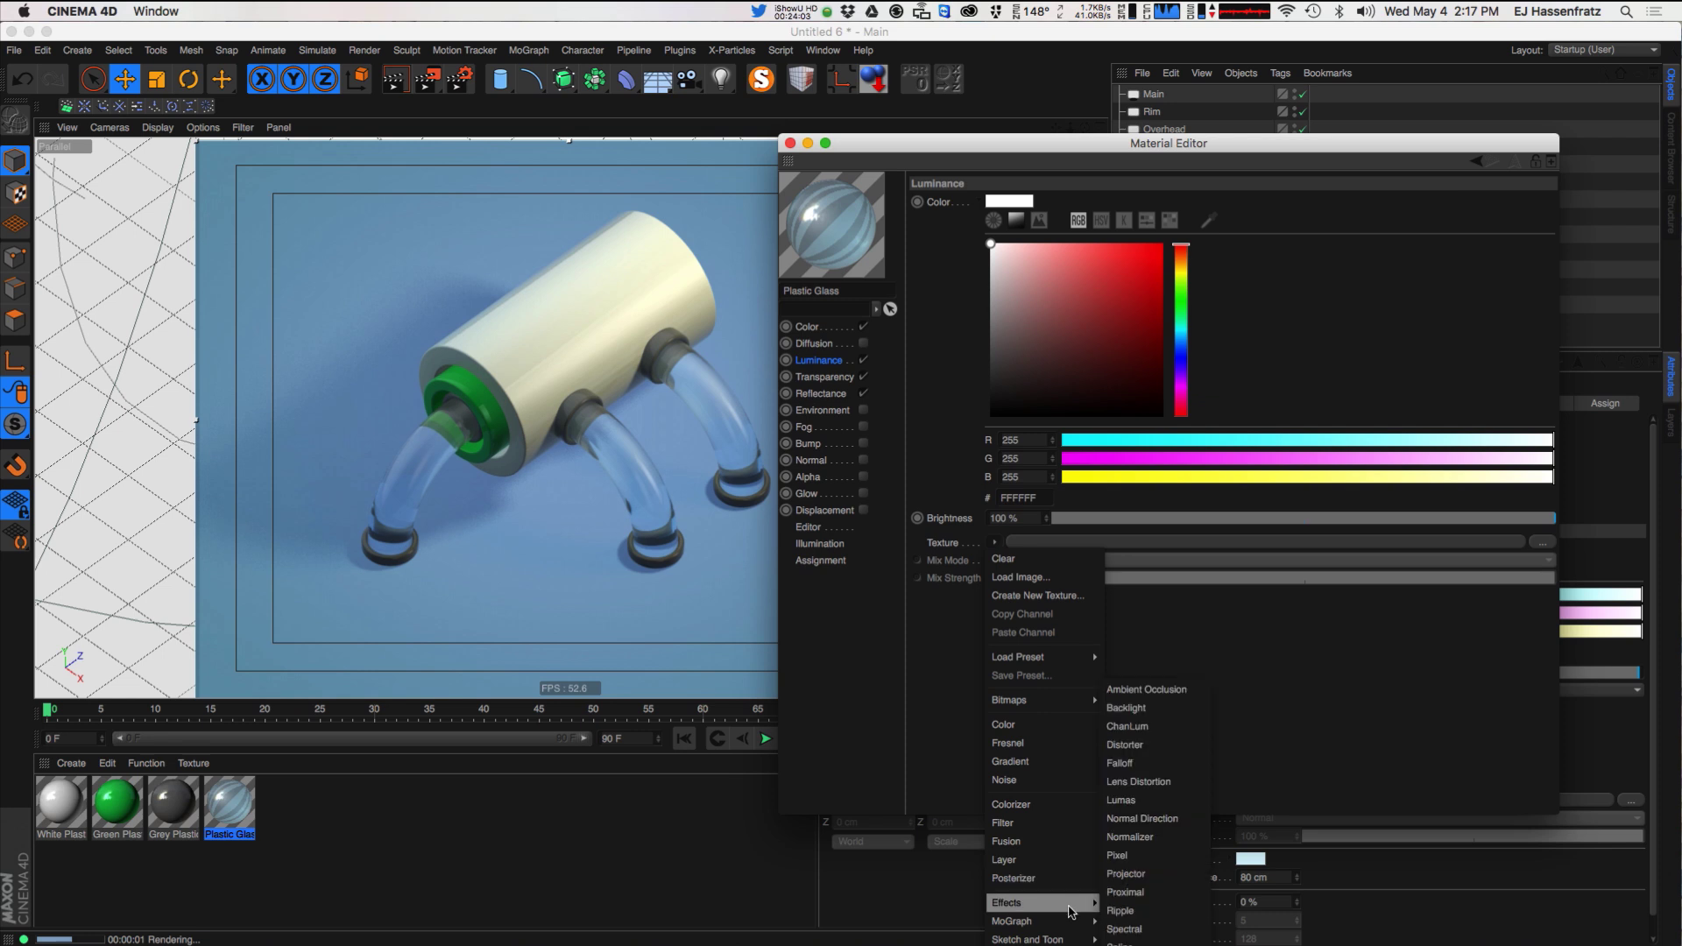
mouse_move(1070, 945)
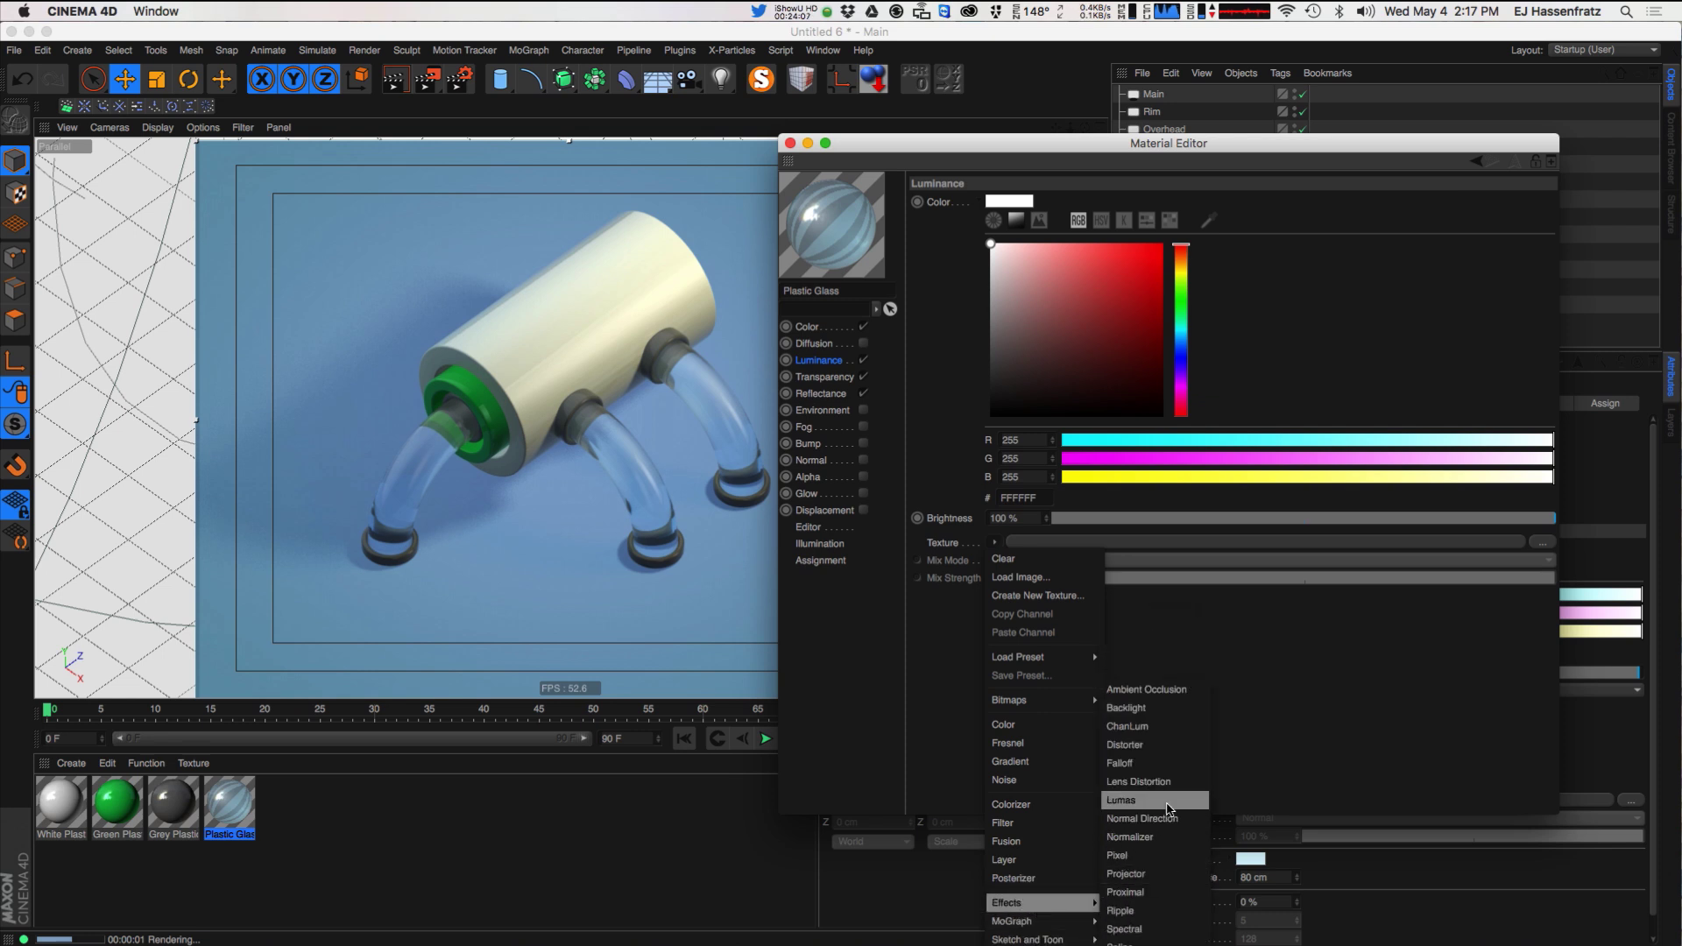
left_click(1147, 945)
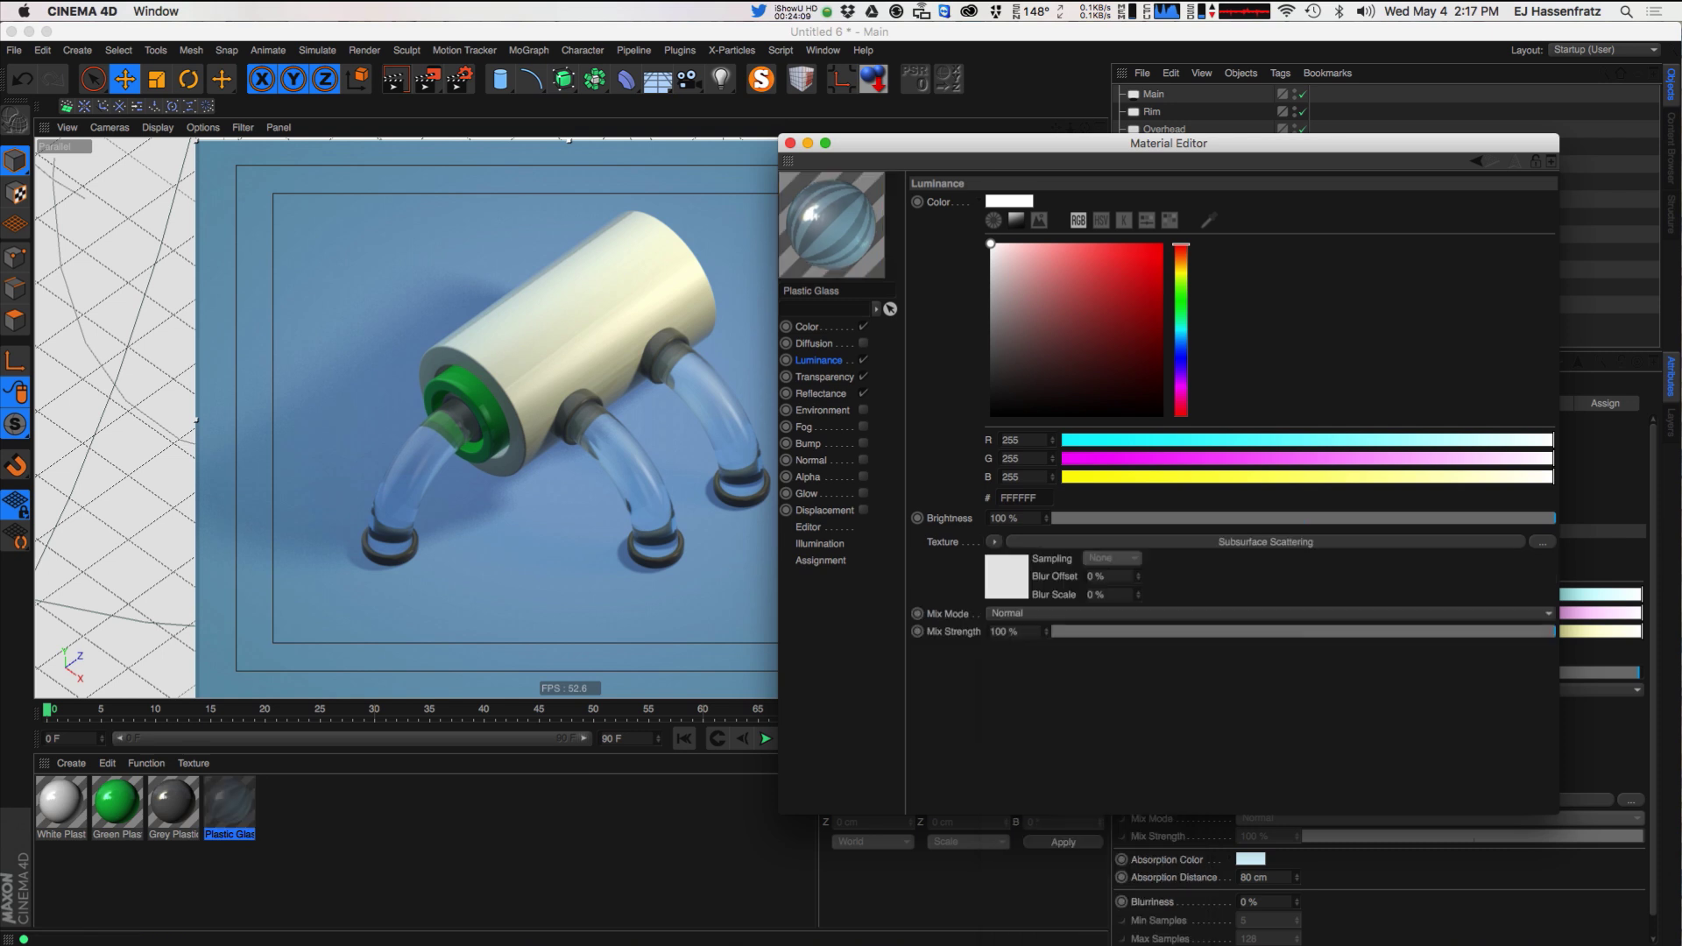
- Apply the Milk (Skim) preset to the Subsurface Scattering shader, then change its color to a pale aqua, CDE9E6
left_click(1128, 542)
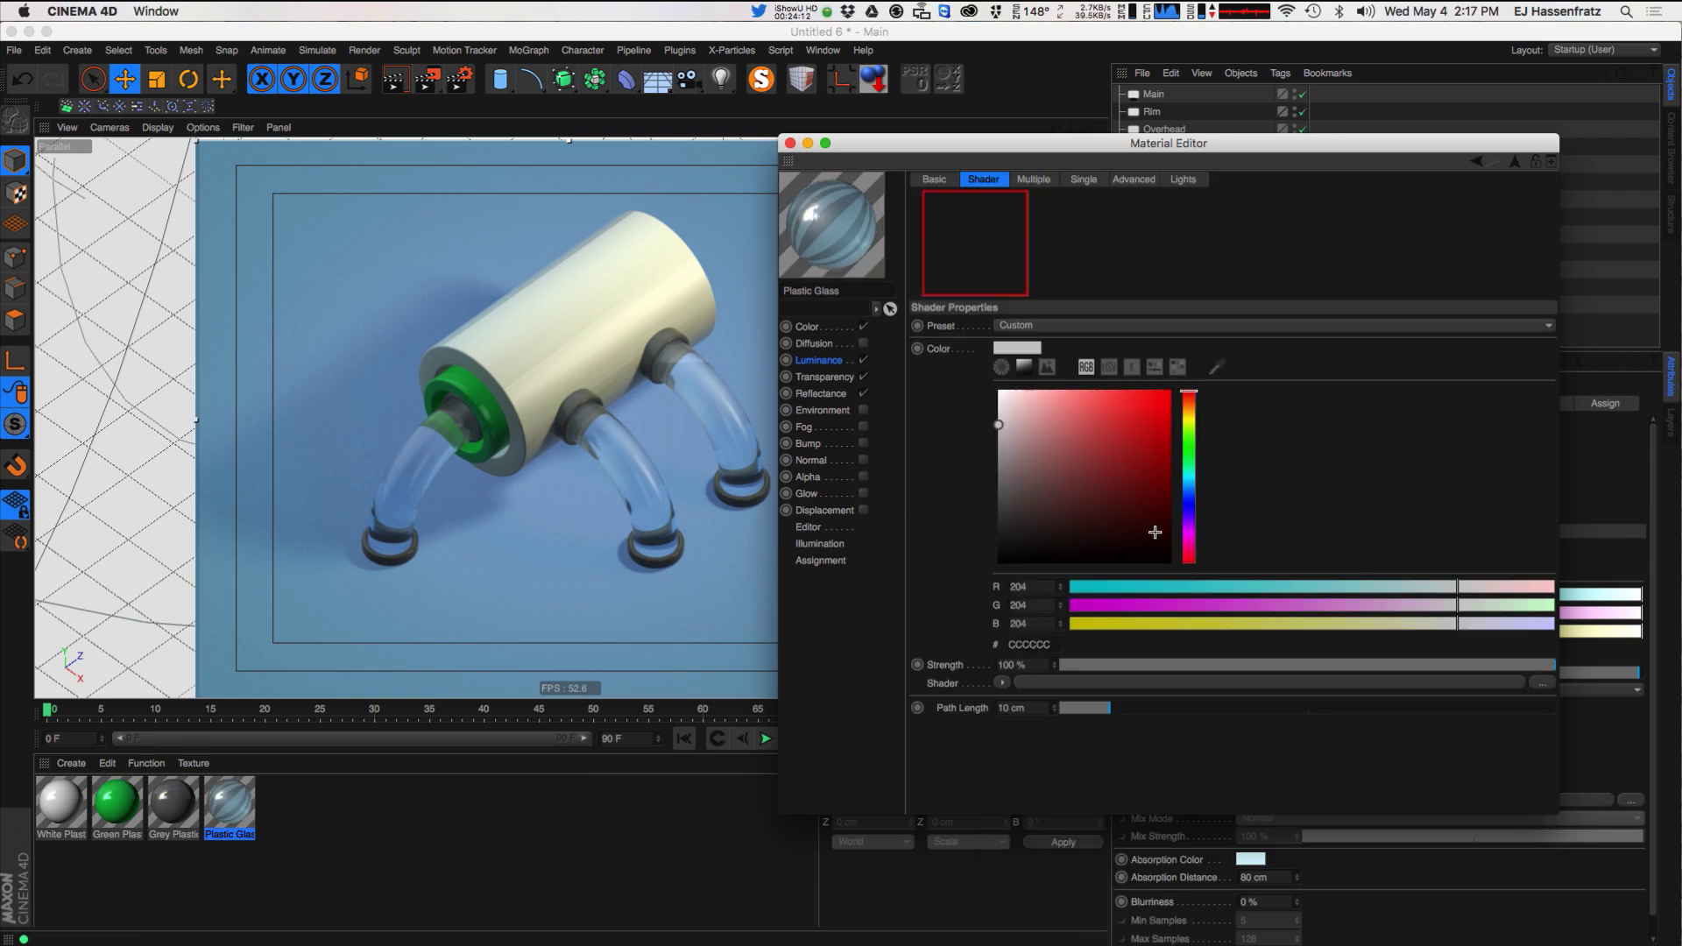
left_click(1049, 329)
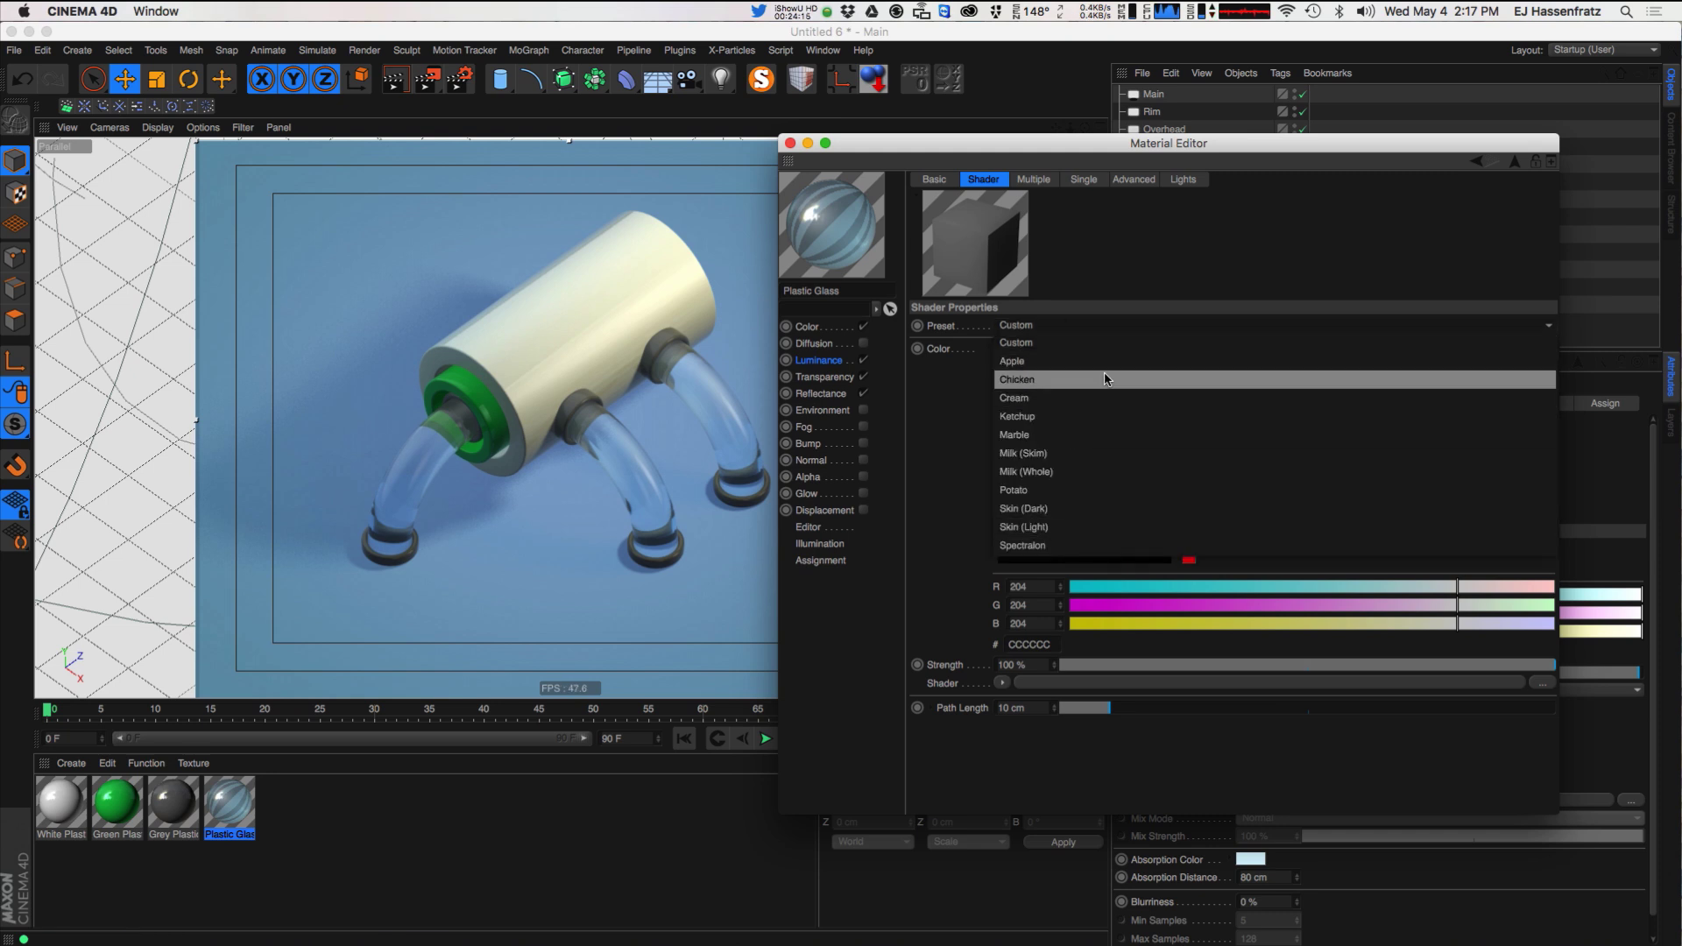
left_click(1075, 456)
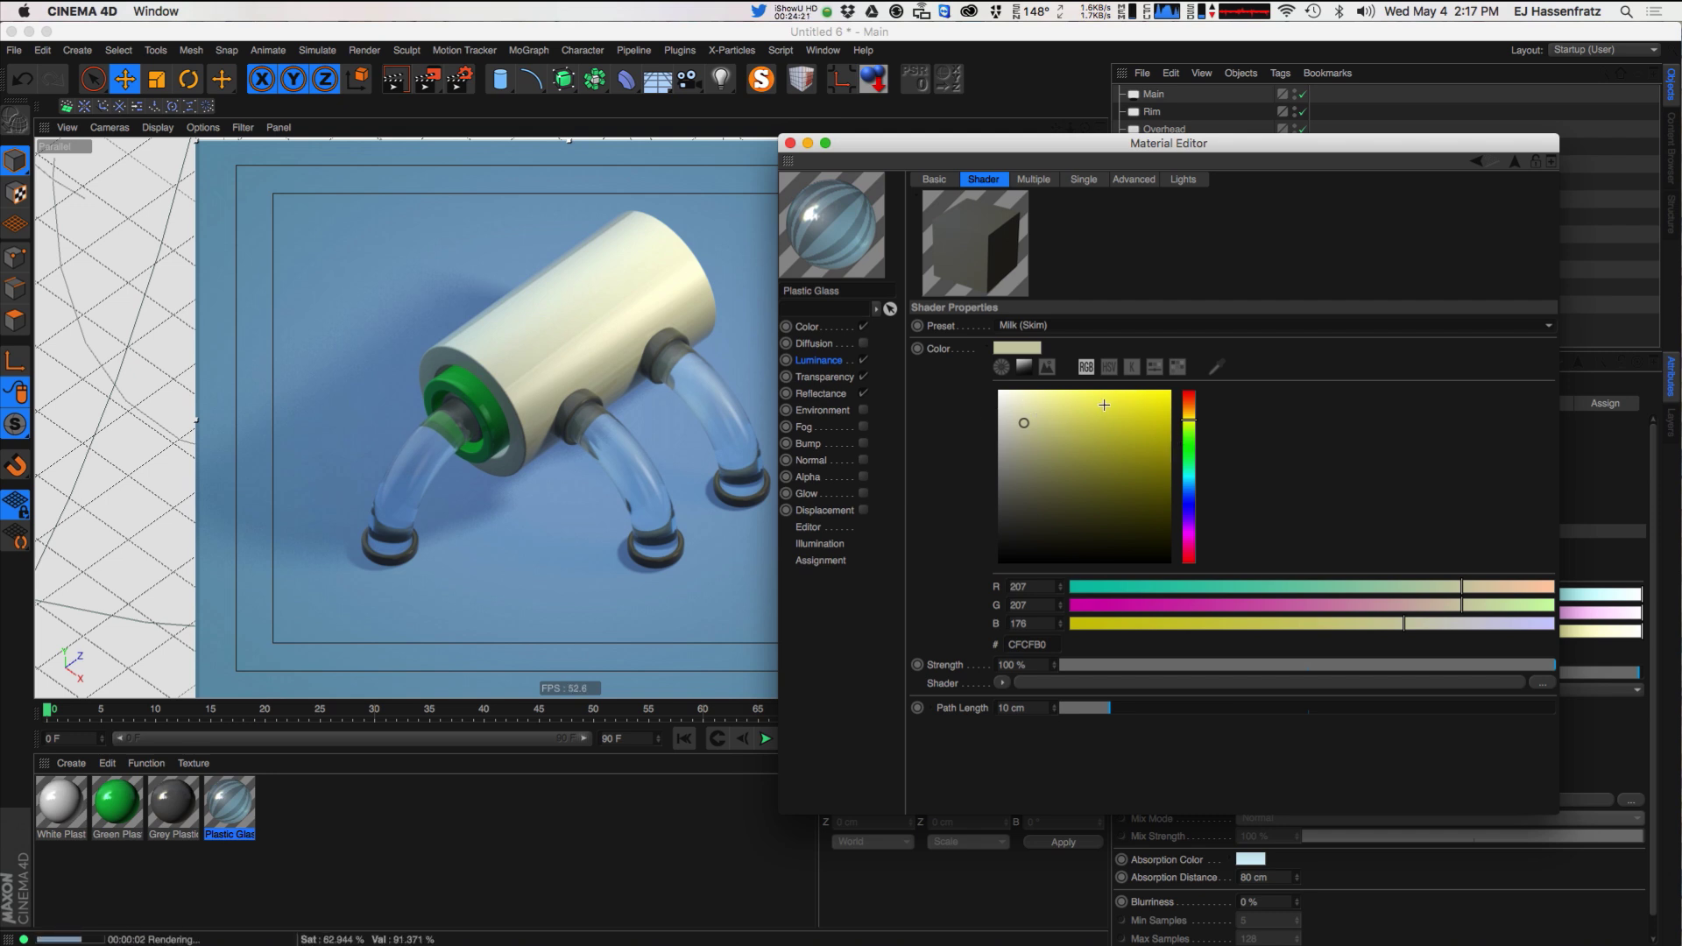
left_click(1188, 471)
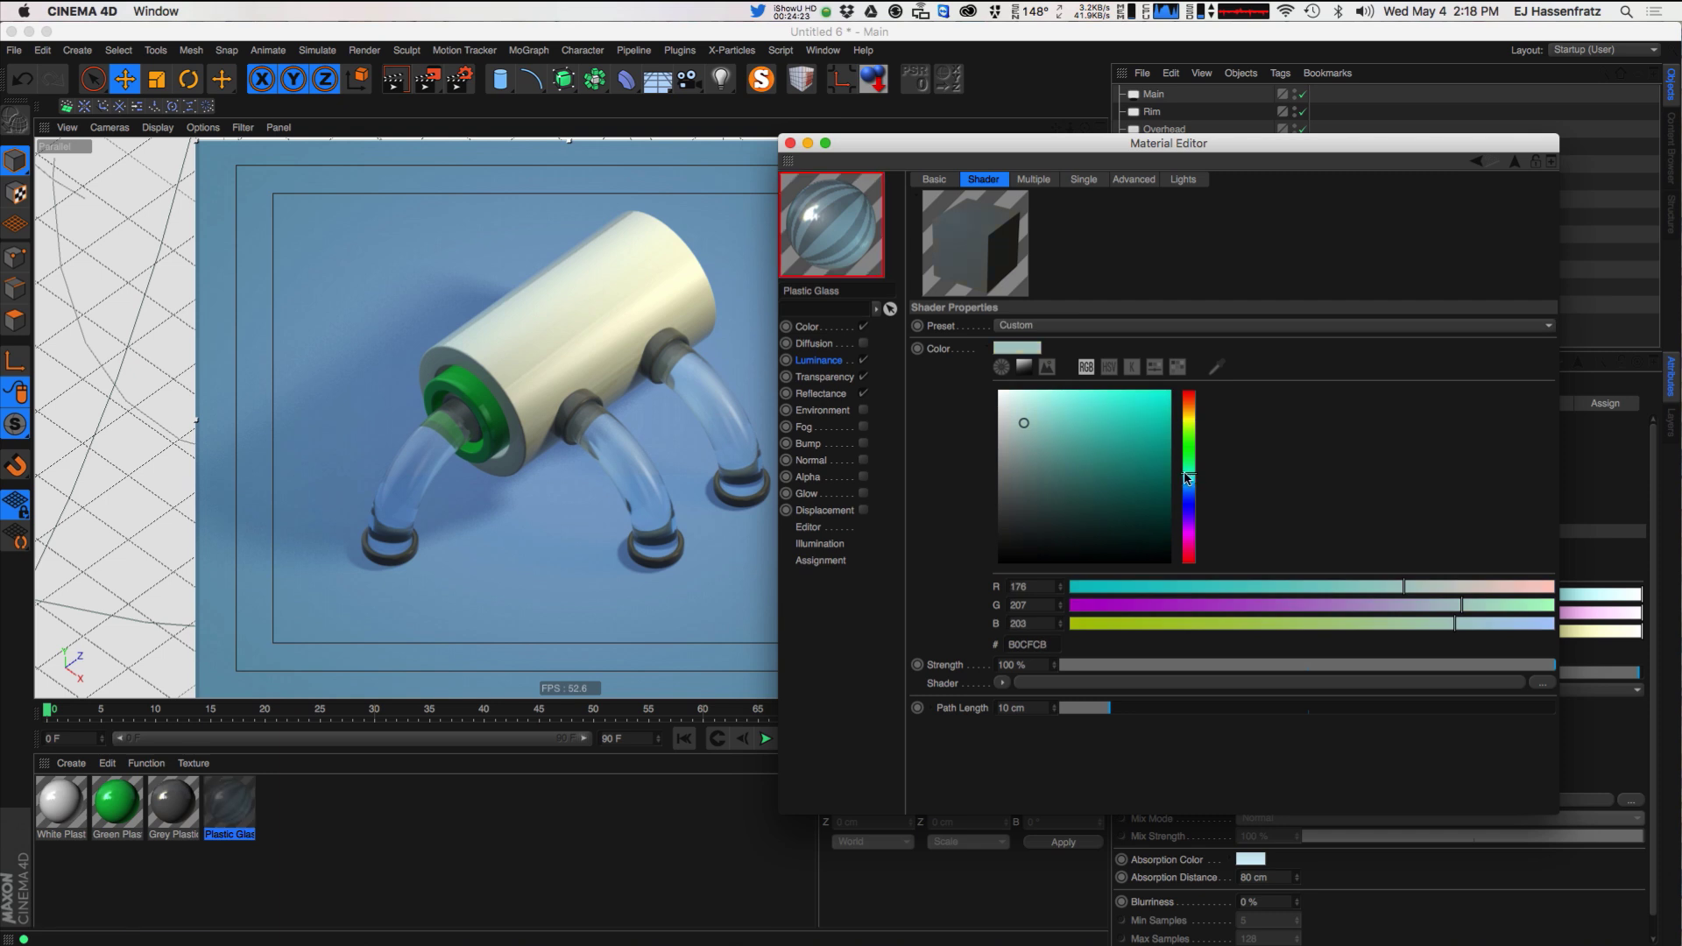
left_click(1019, 404)
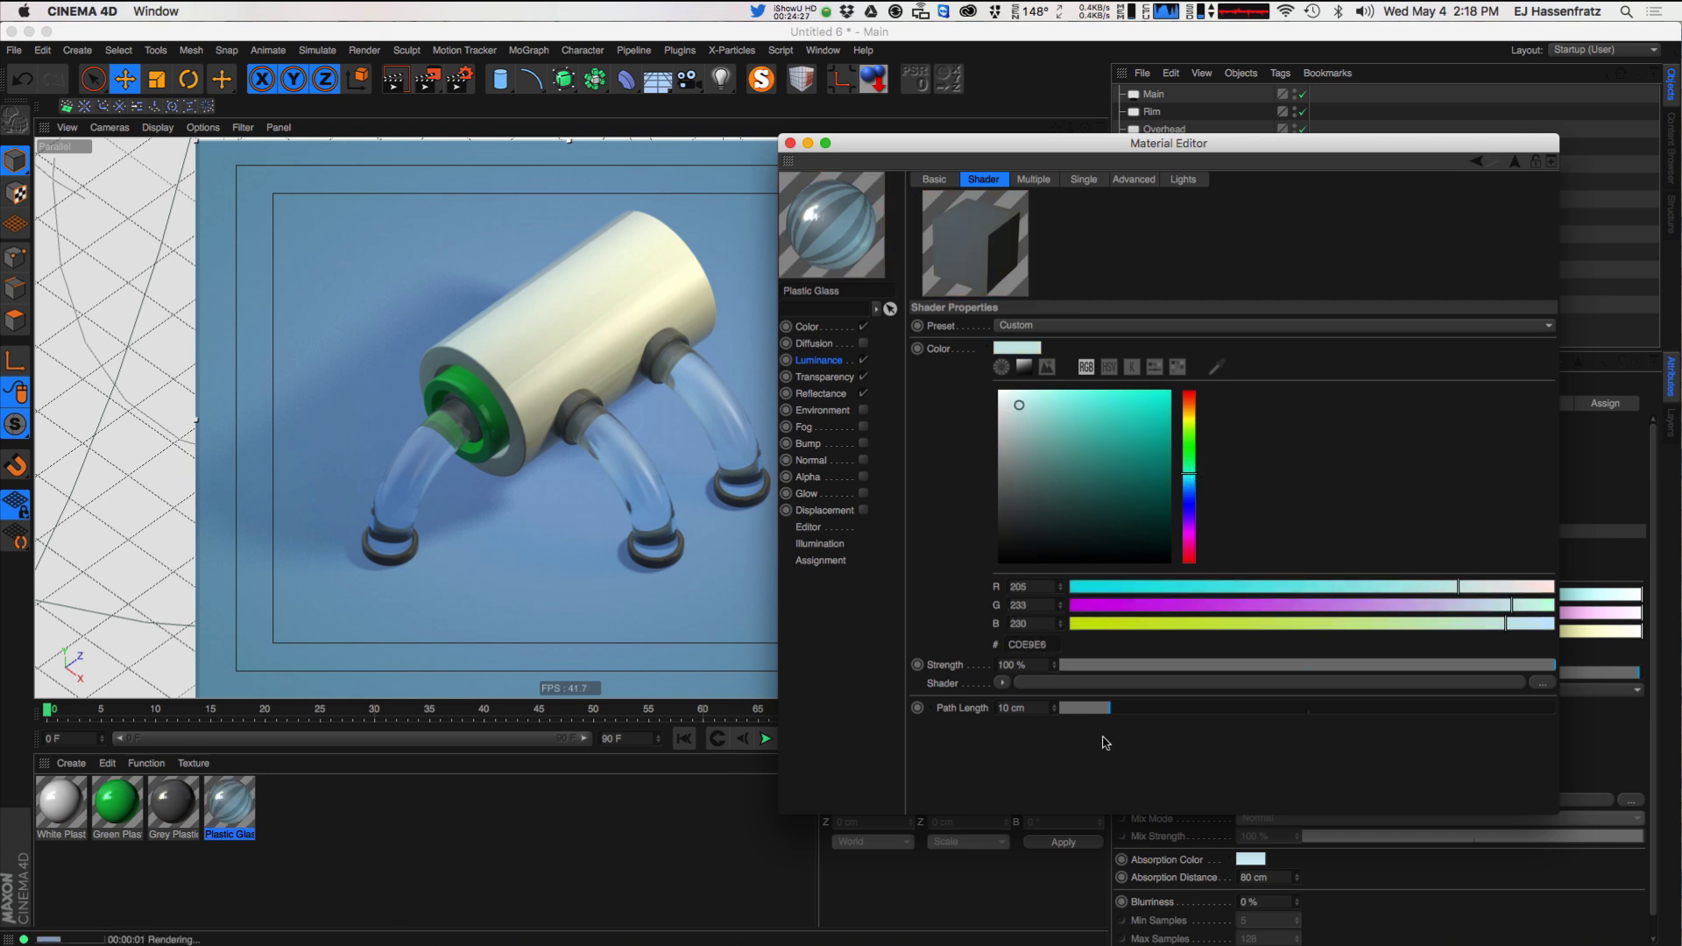
- Try shorter and longer path lengths on the Subsurface Scattering shader and set the path length to 20 cm
left_click(800, 396)
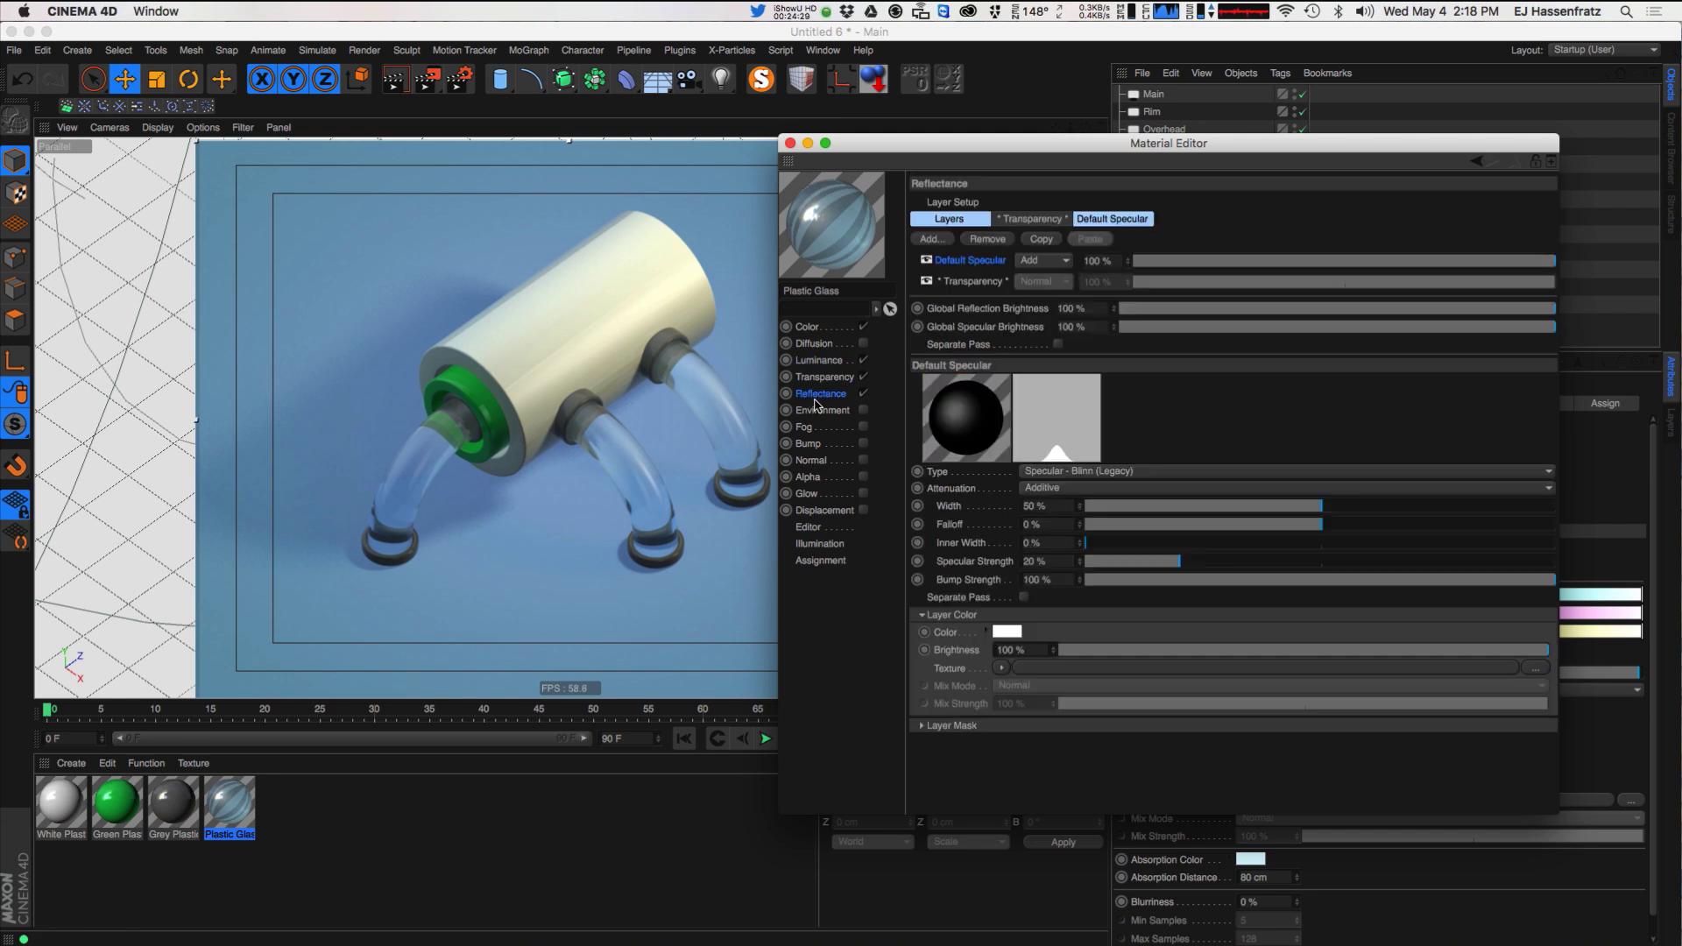
left_click(825, 377)
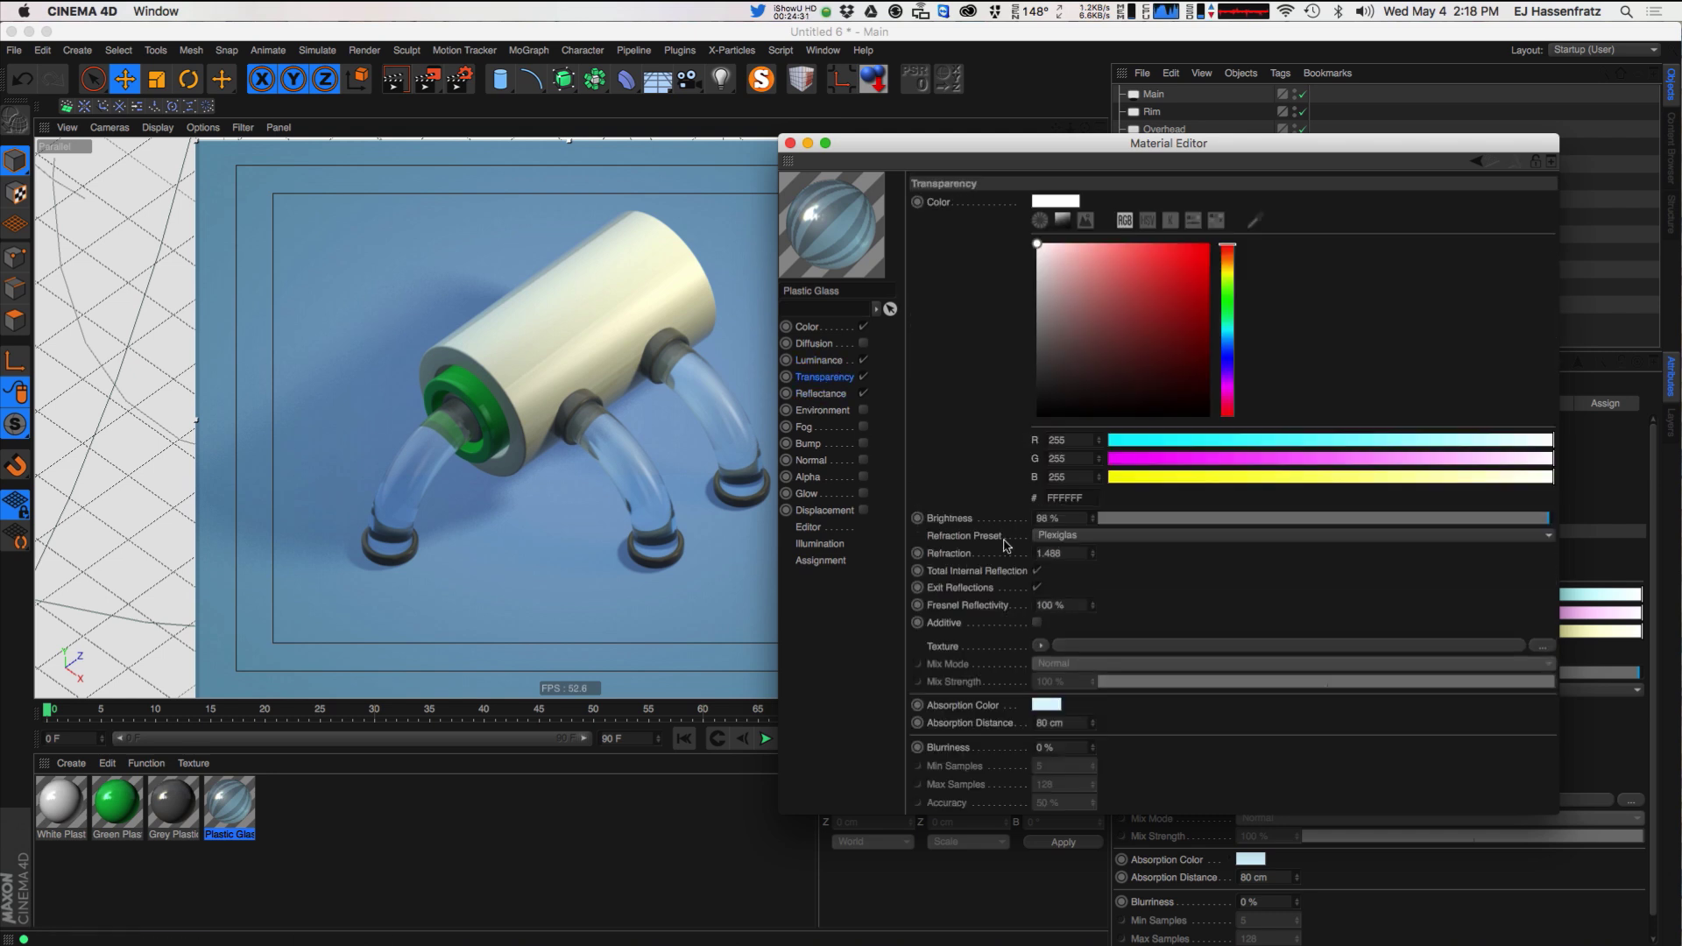
left_click(822, 361)
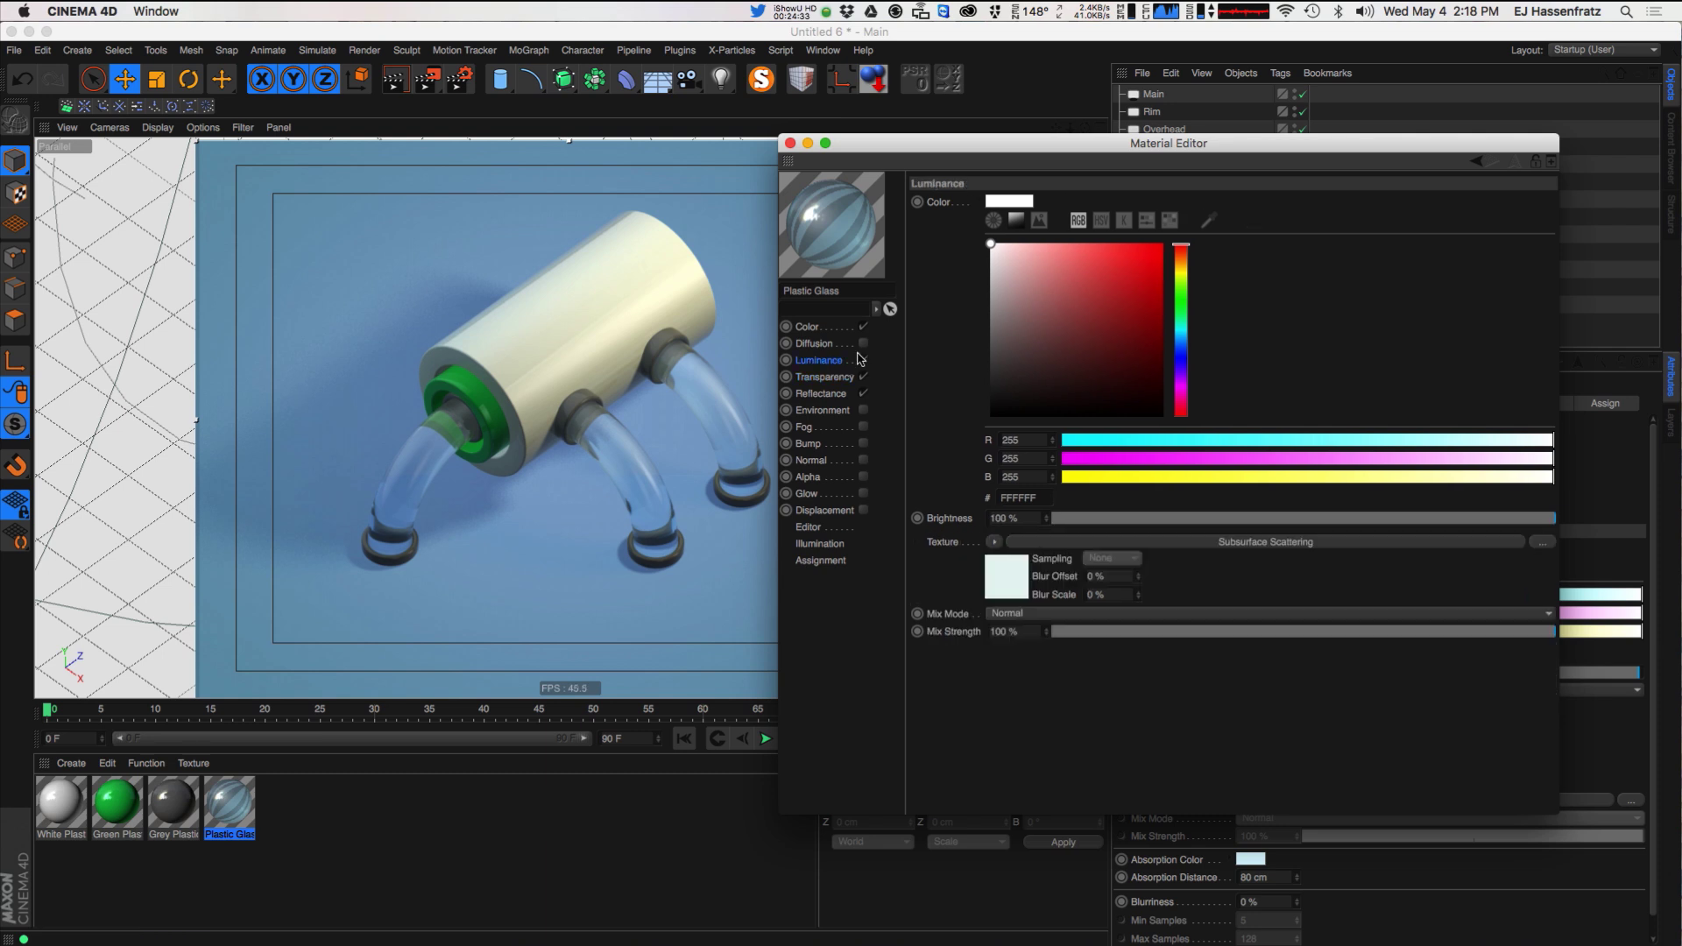
left_click(1093, 543)
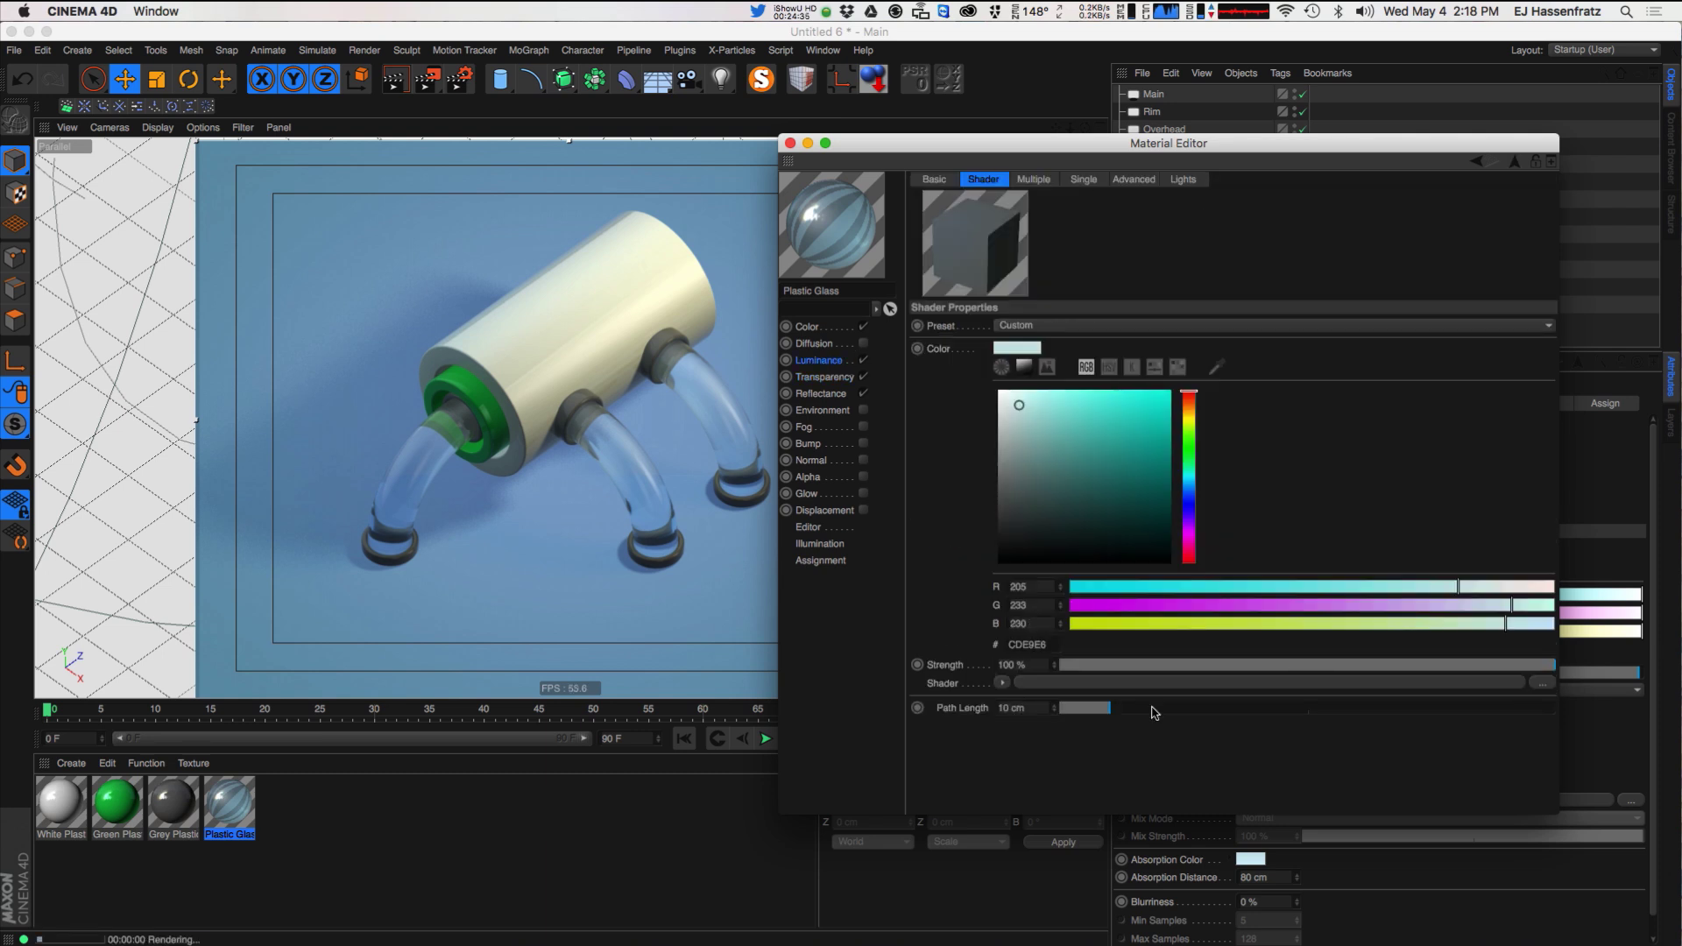
left_click(1232, 709)
left_click_drag(1222, 716, 1057, 718)
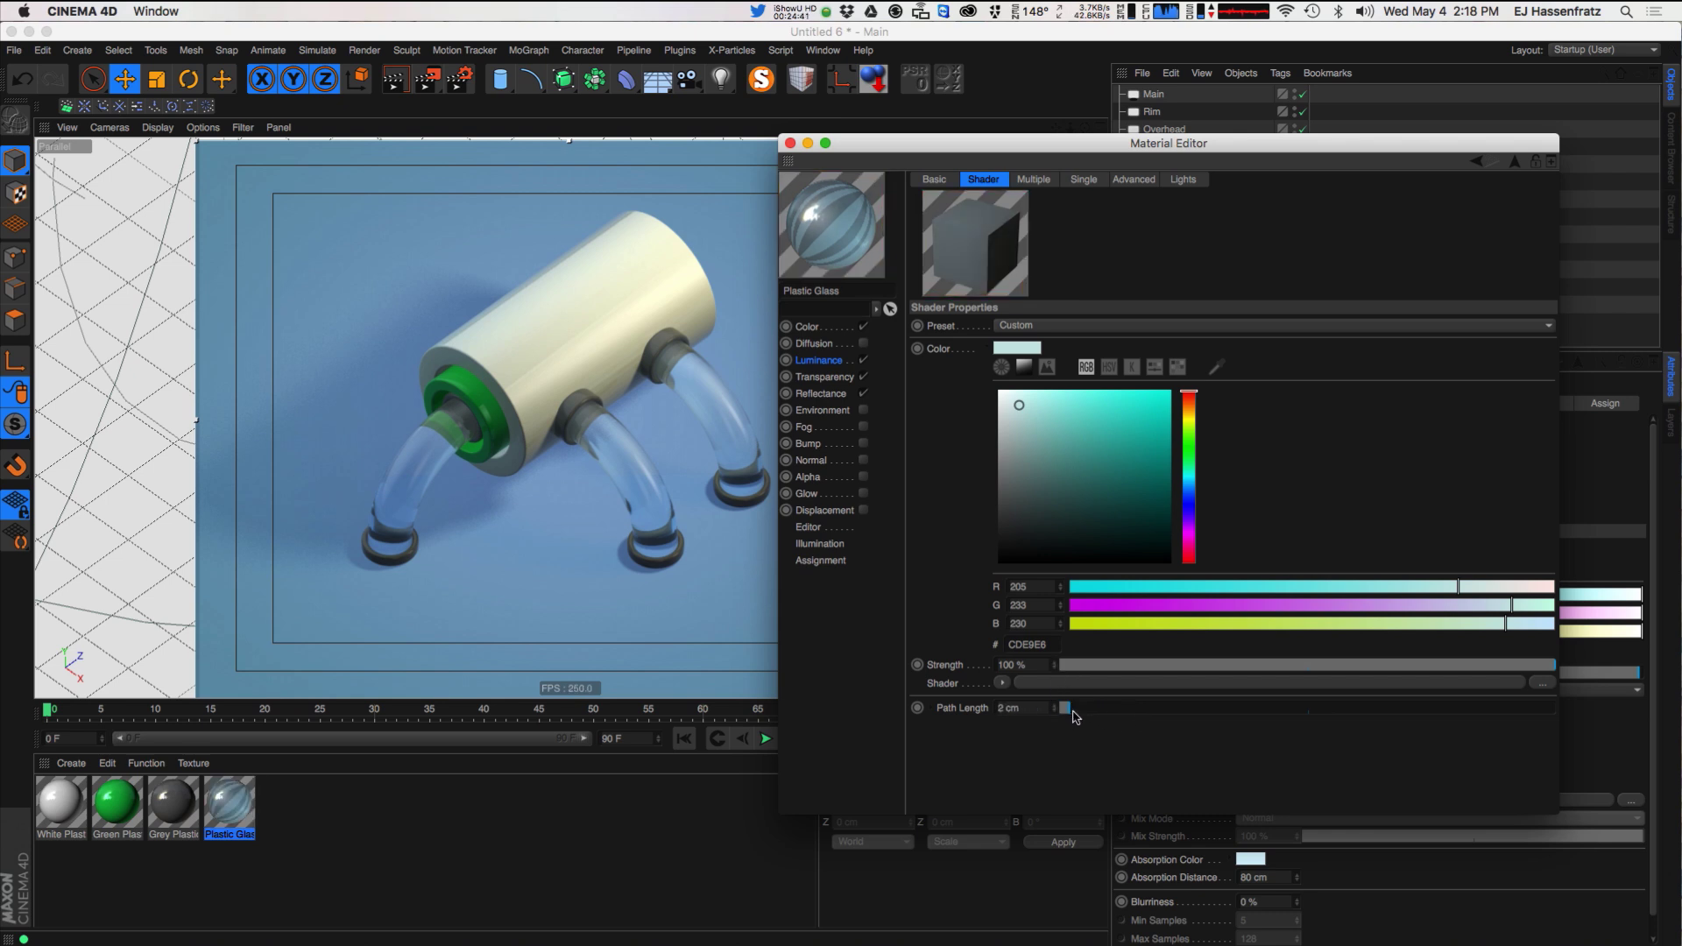
left_click_drag(1064, 716, 1170, 711)
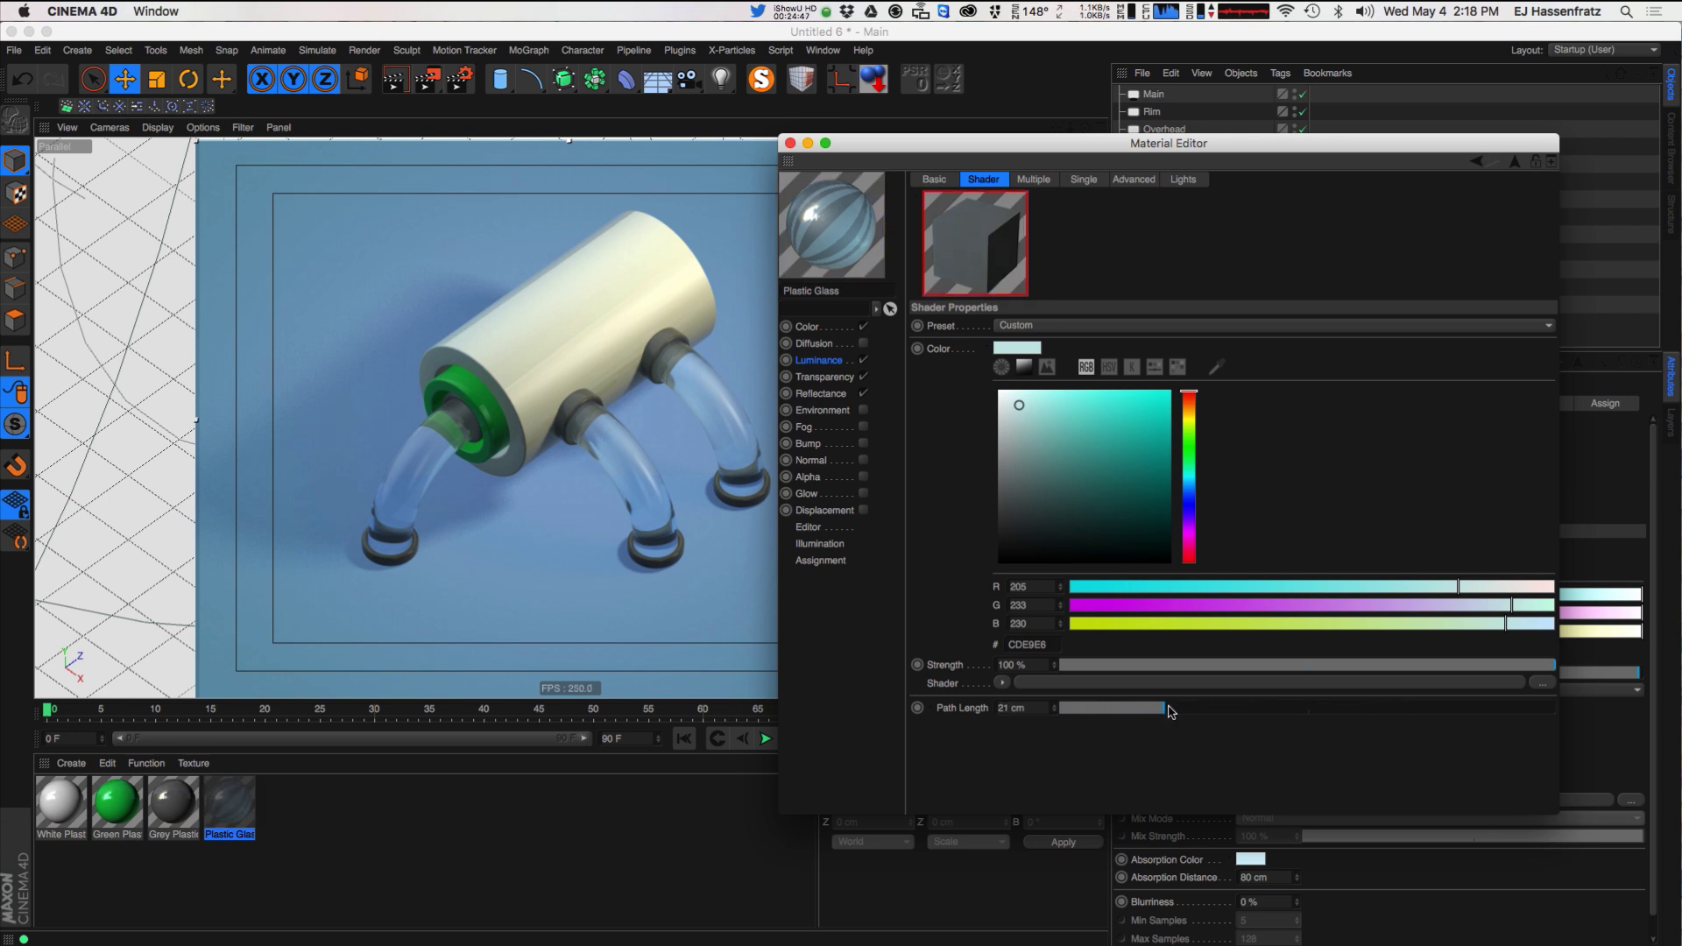
left_click(1053, 712)
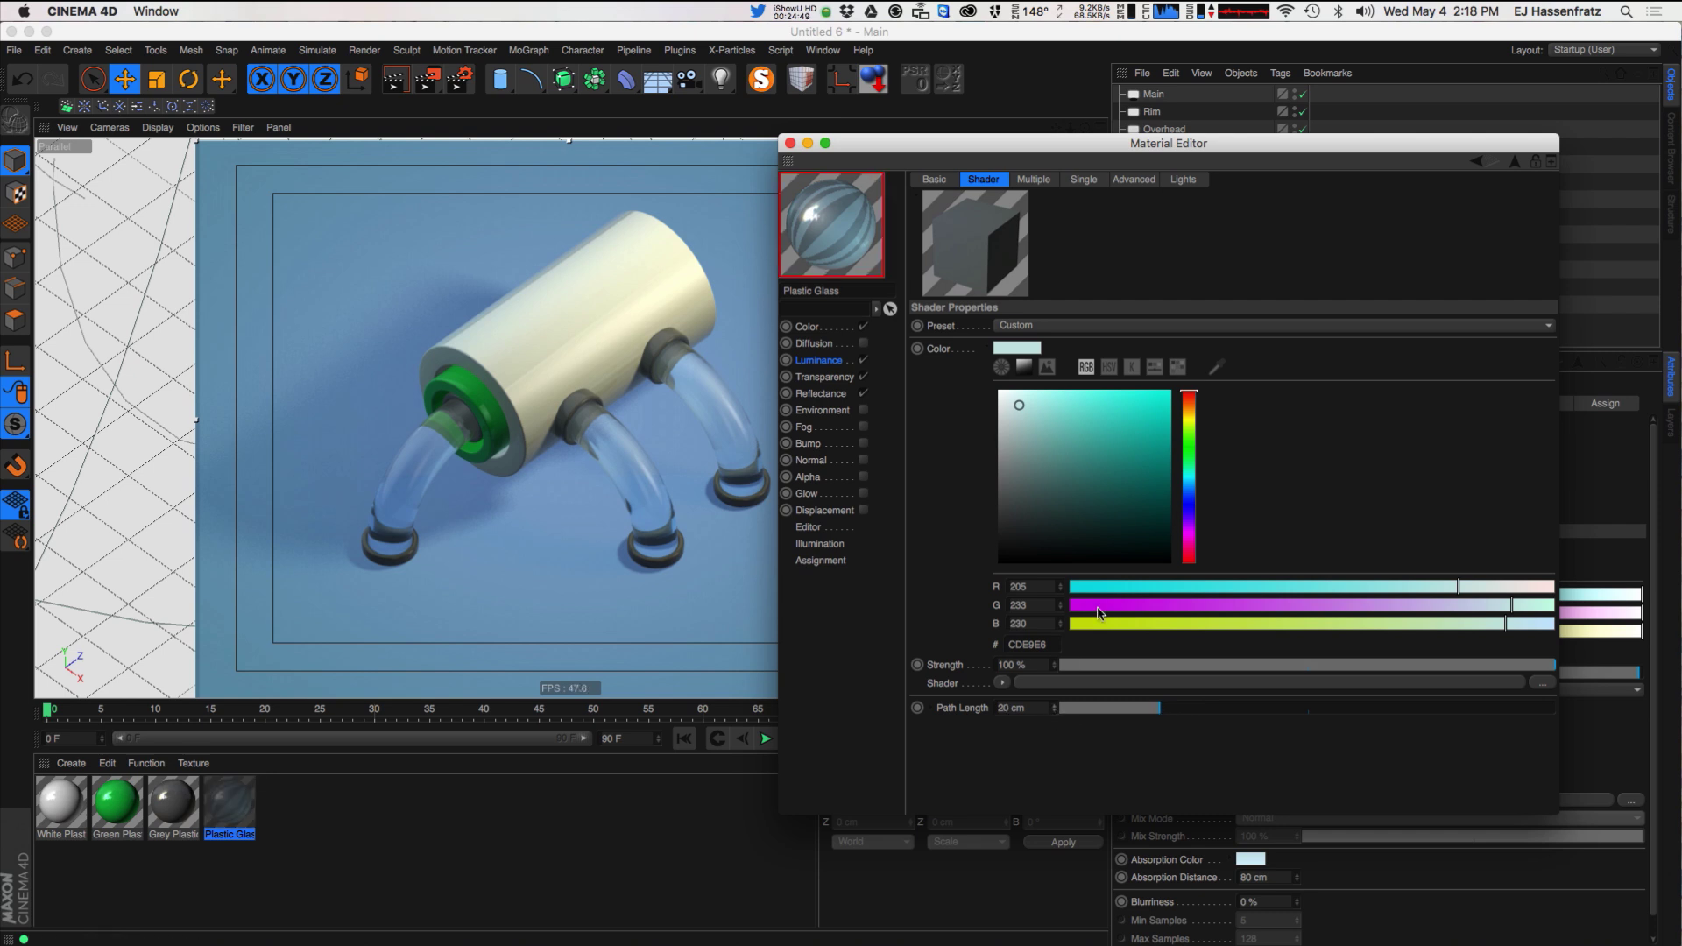
- Check the radius of the Cylinder inside Glass Bendy Tube, moving the Material Editor aside and back
left_click_drag(1096, 154, 564, 642)
left_click(1170, 271)
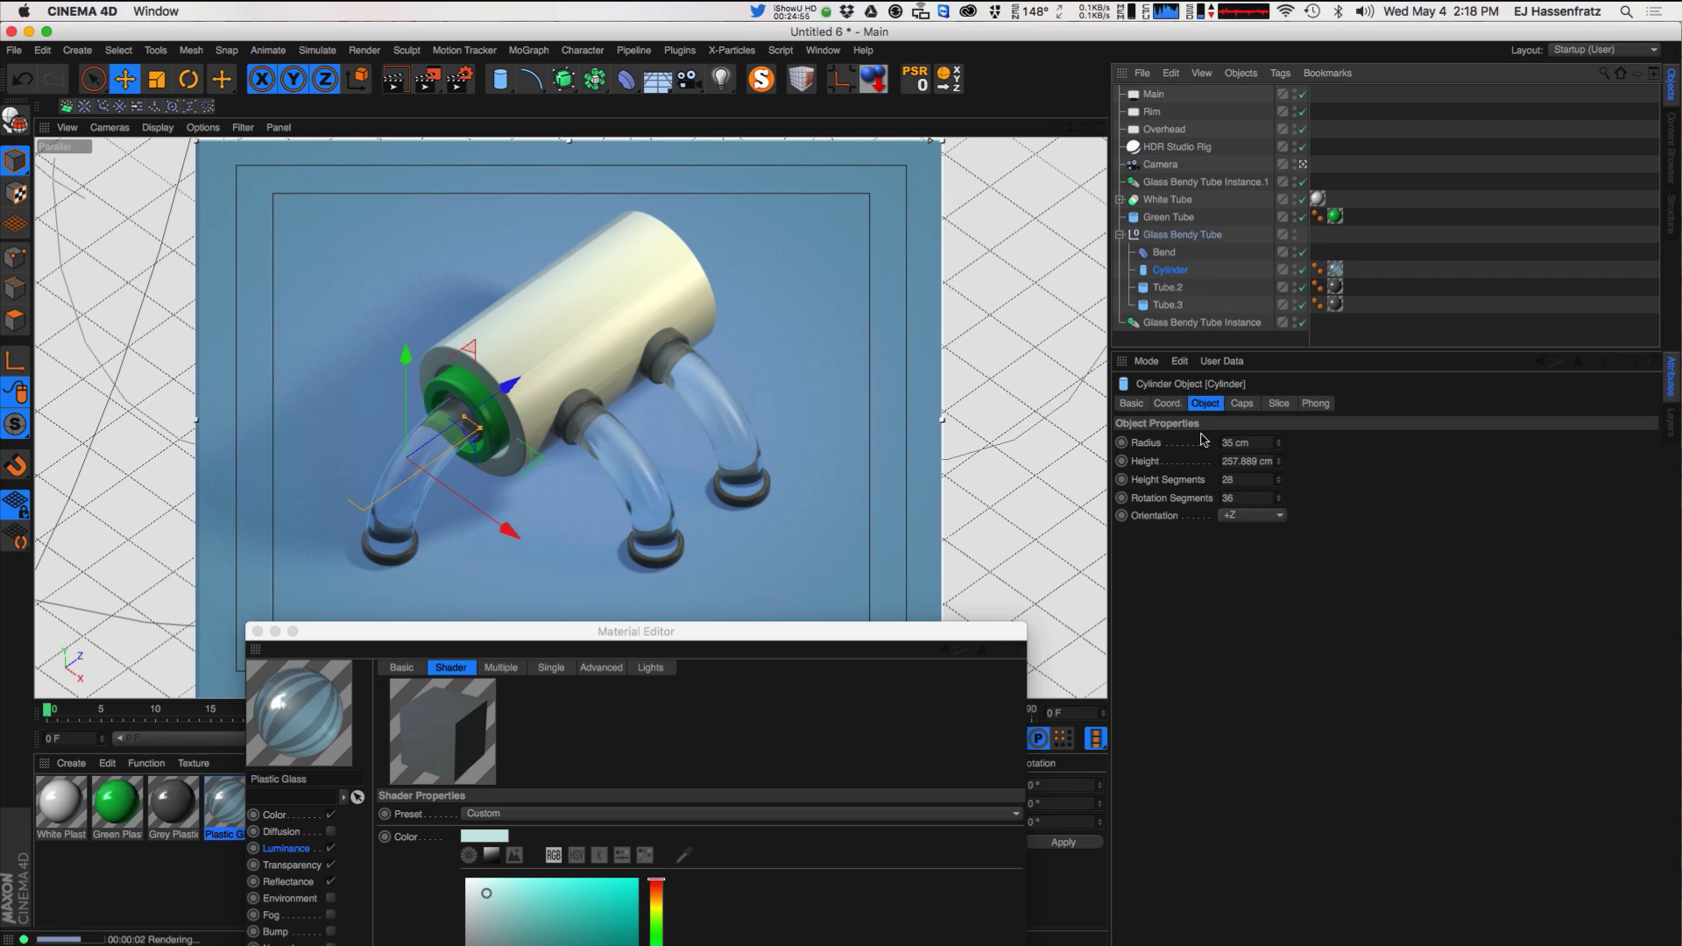
left_click_drag(826, 642, 1333, 156)
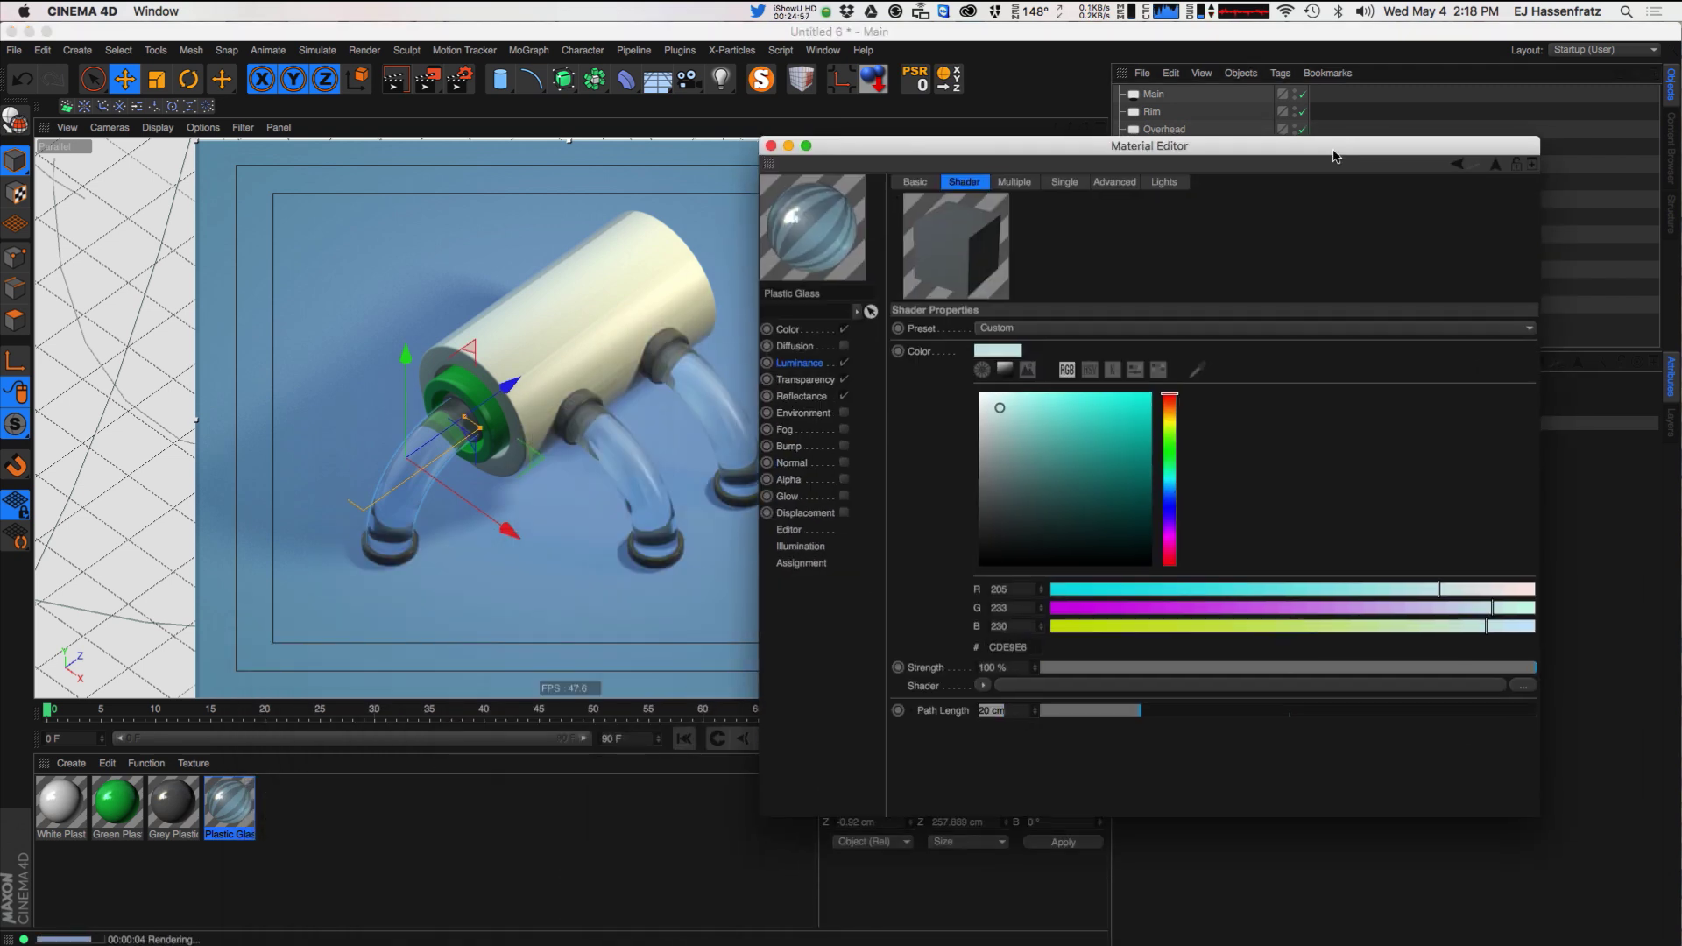
left_click_drag(979, 154, 1042, 194)
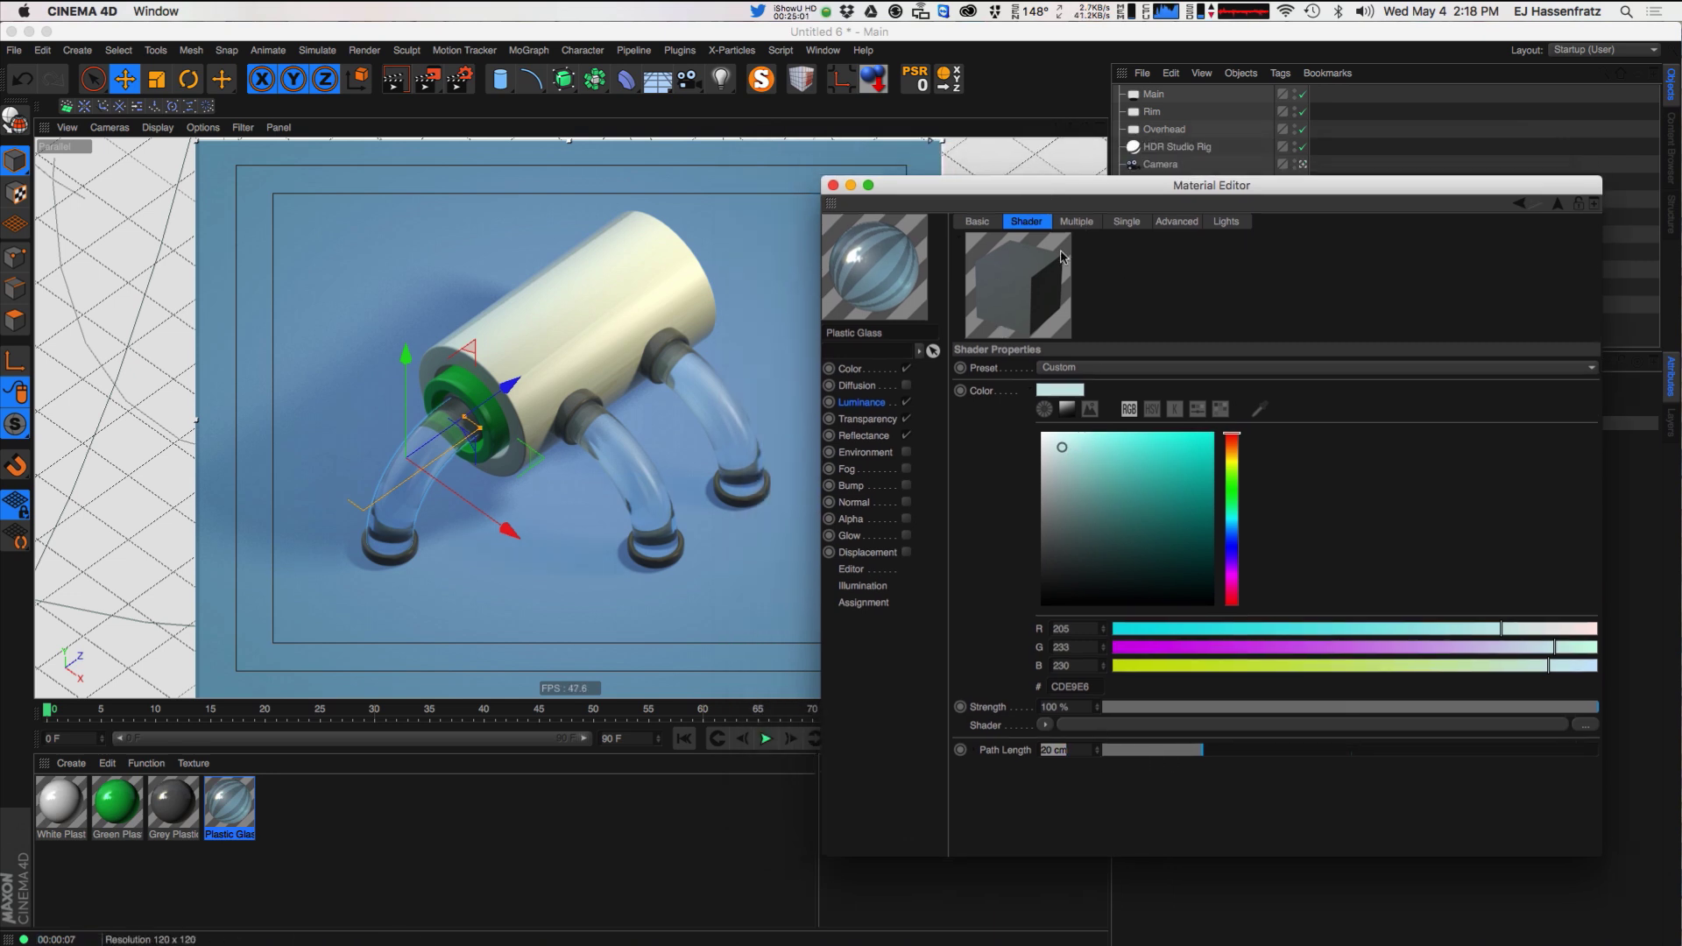
- Enable single scattering in the Subsurface Scattering shader
left_click(1078, 222)
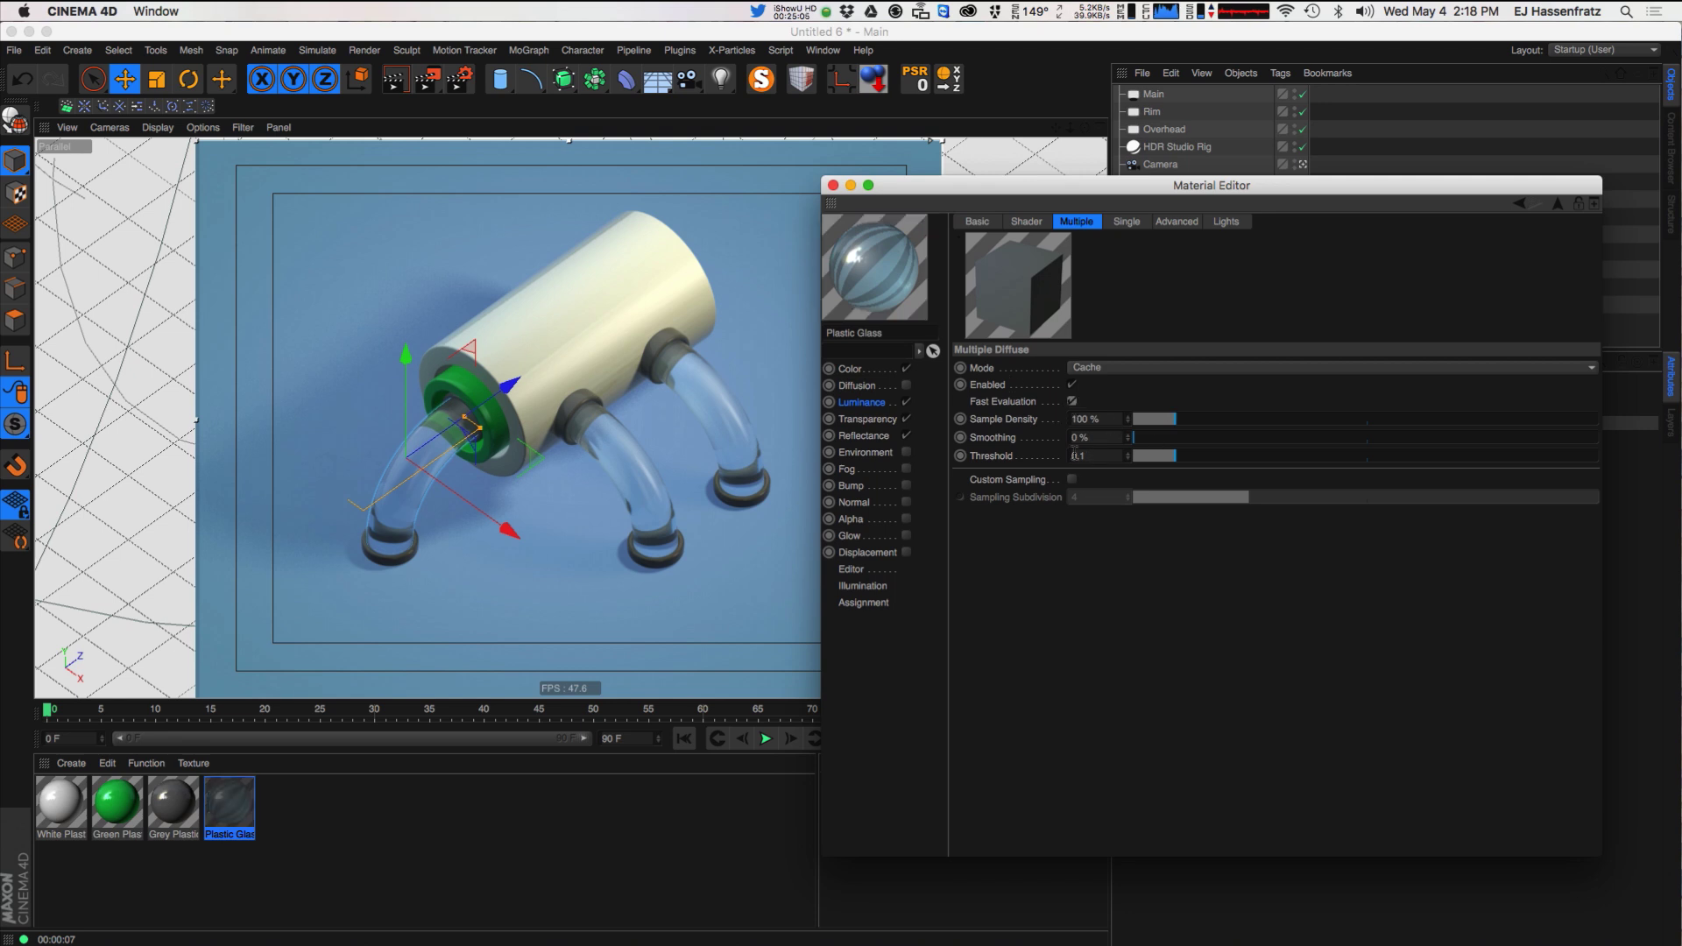
left_click(1127, 223)
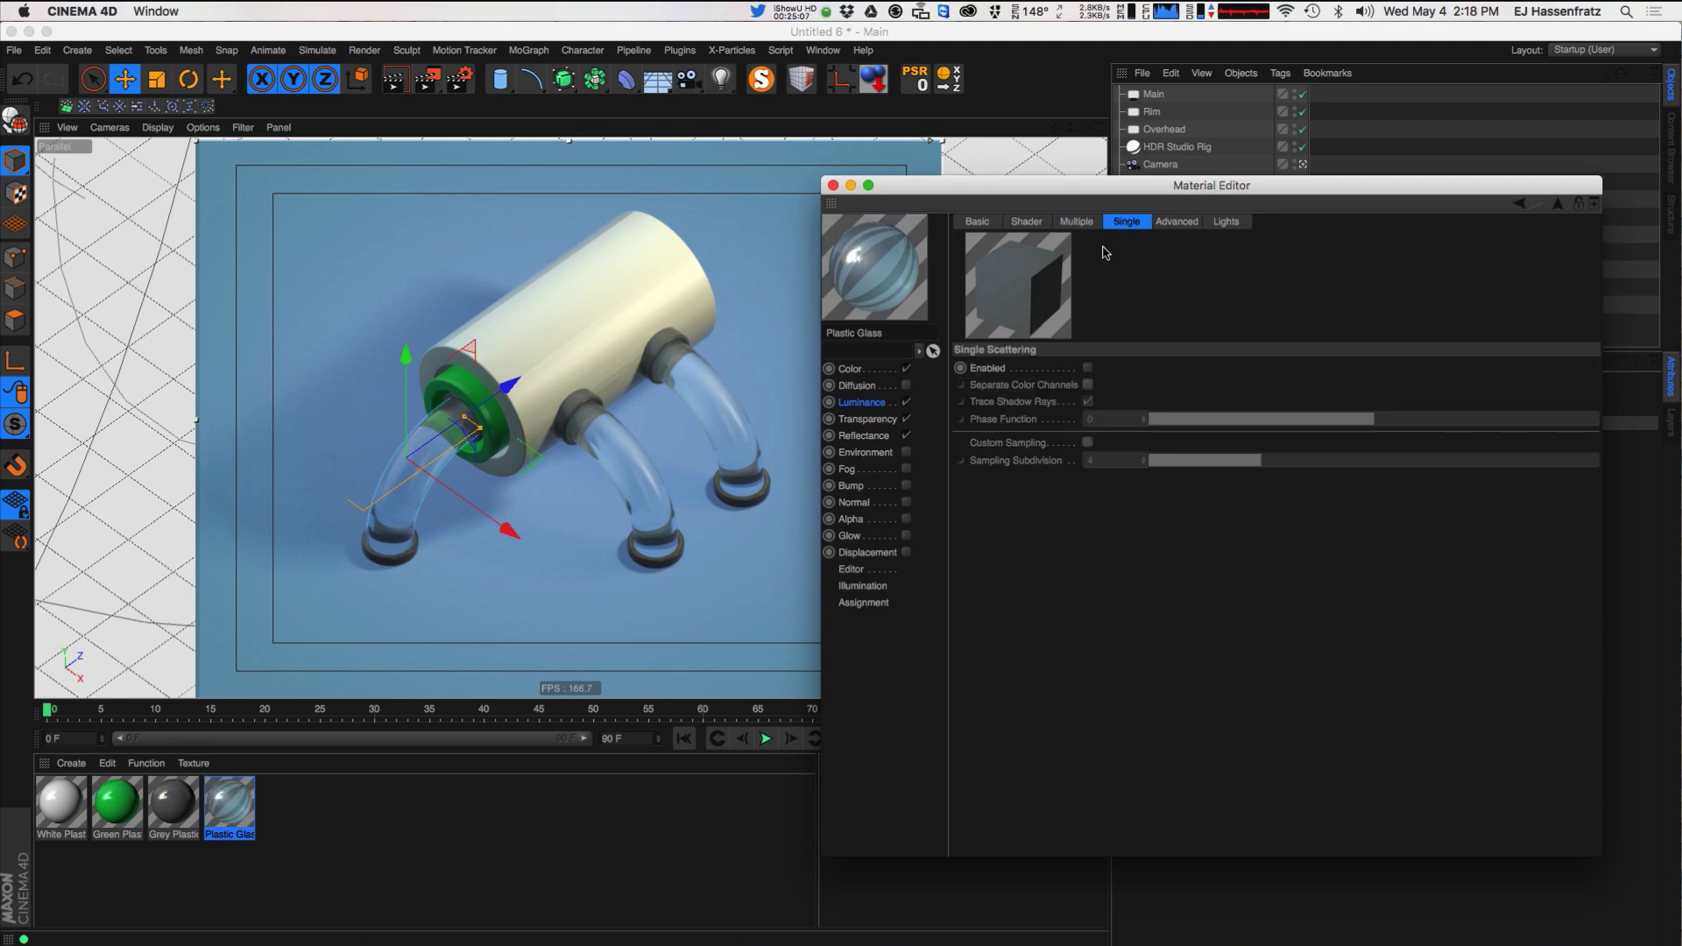
left_click(1087, 368)
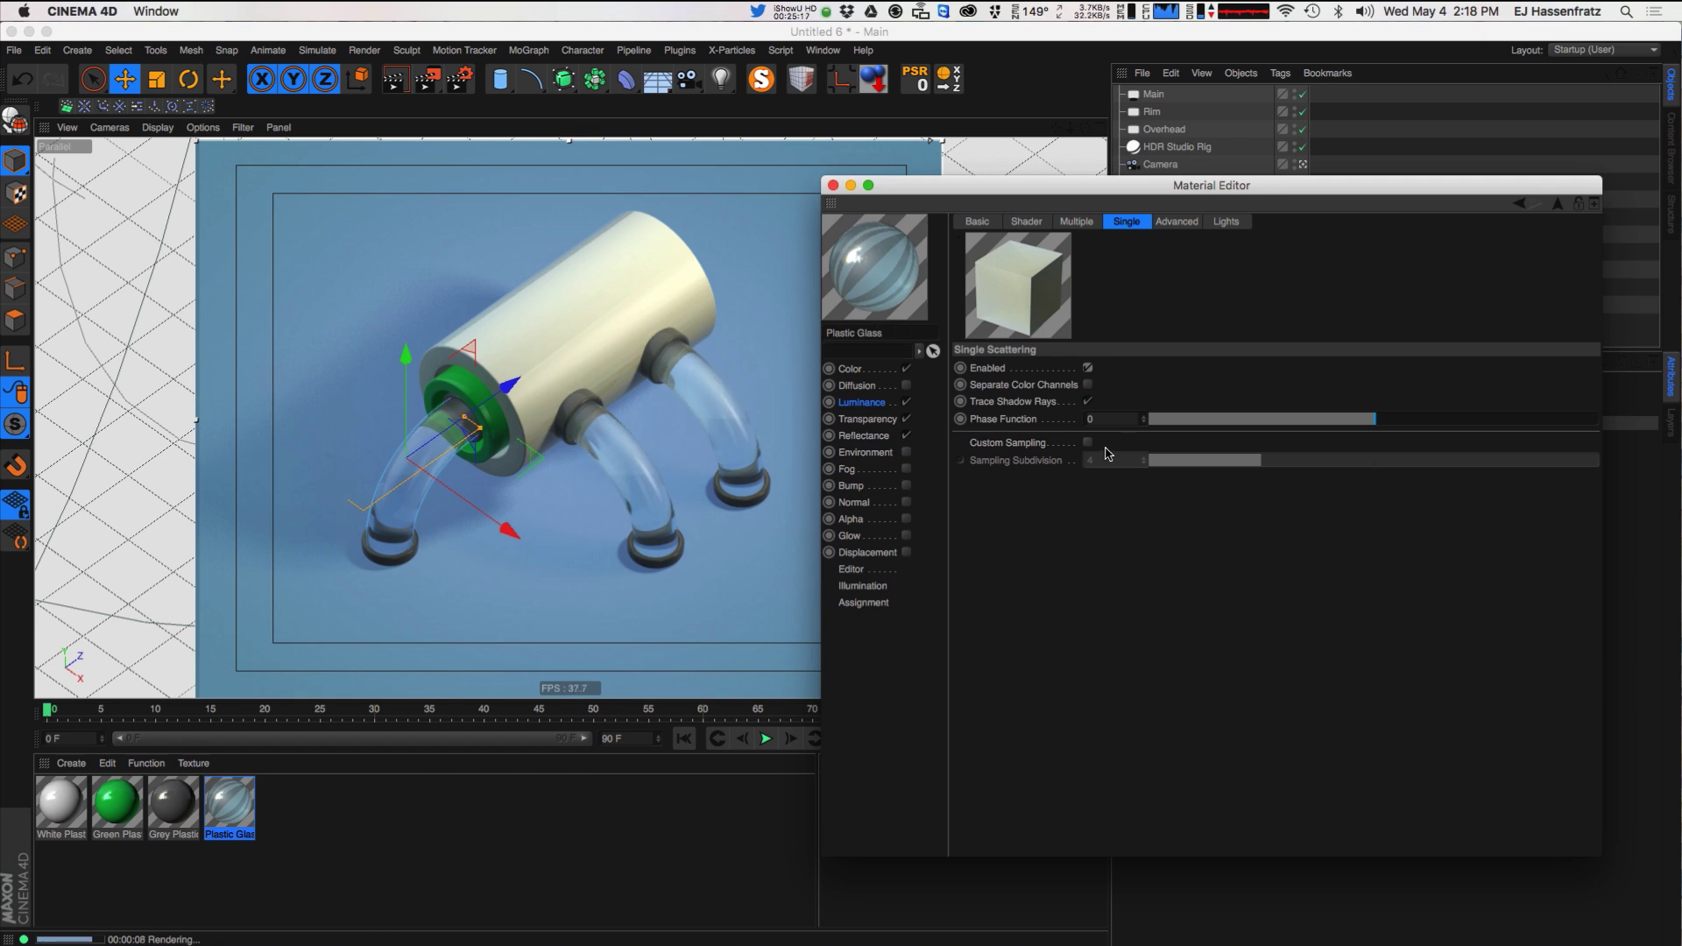
- Try negative and positive phase function values for single scattering and set it to -0.34
left_click_drag(1338, 424, 1238, 426)
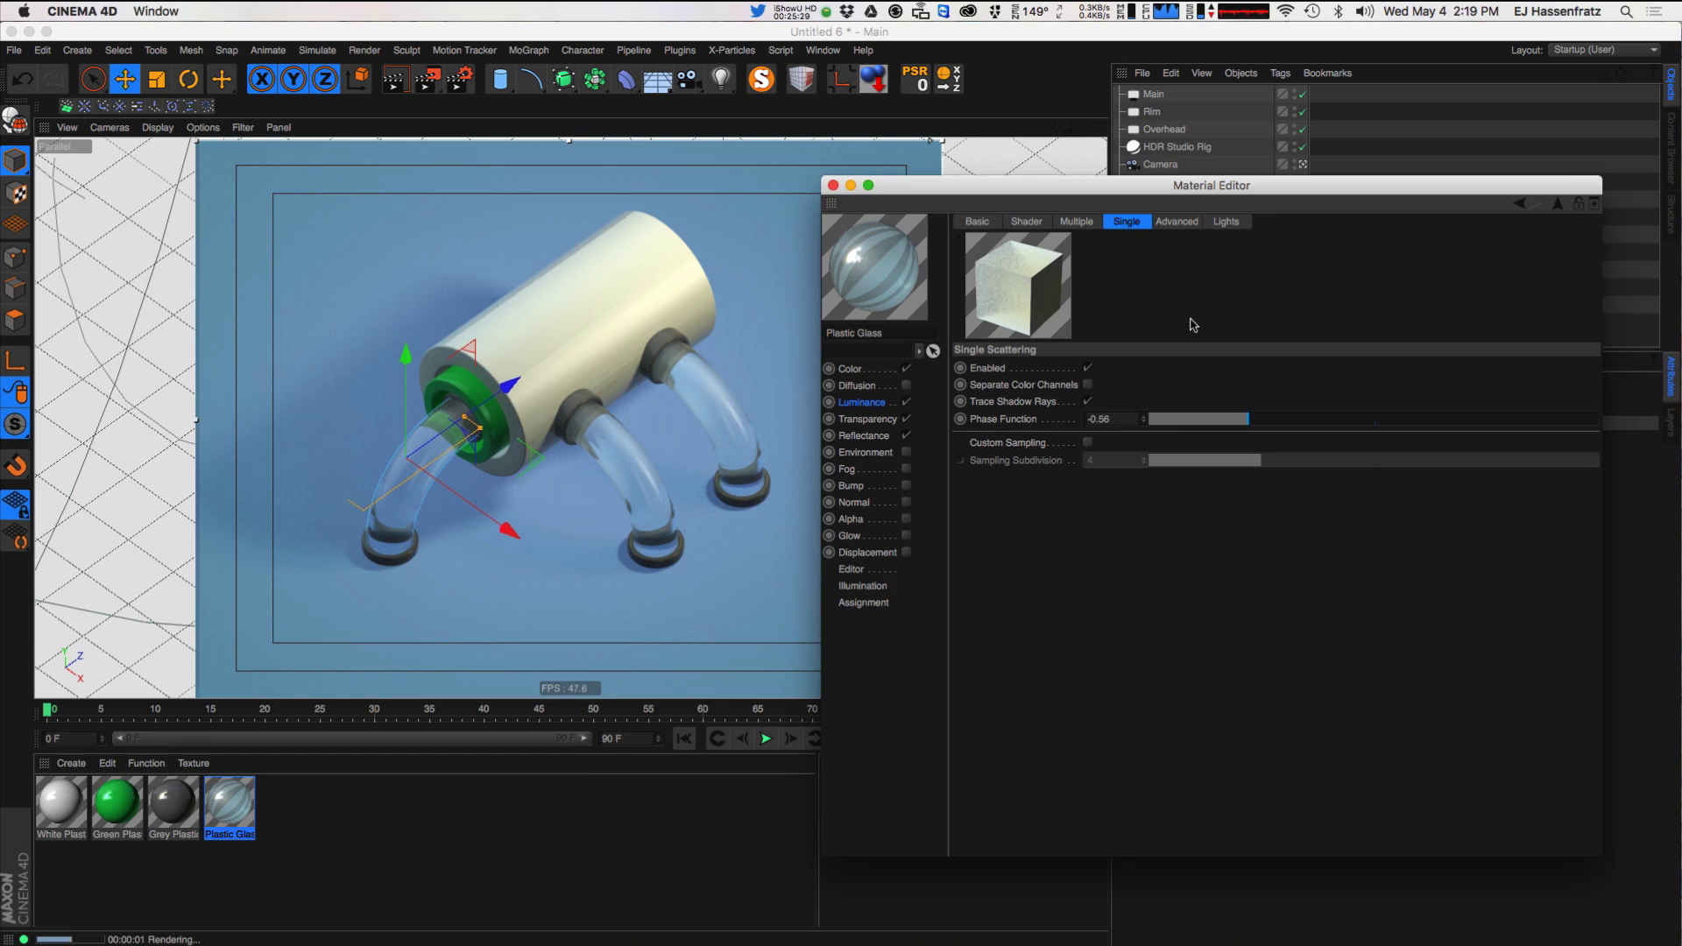
left_click_drag(1248, 419, 1477, 423)
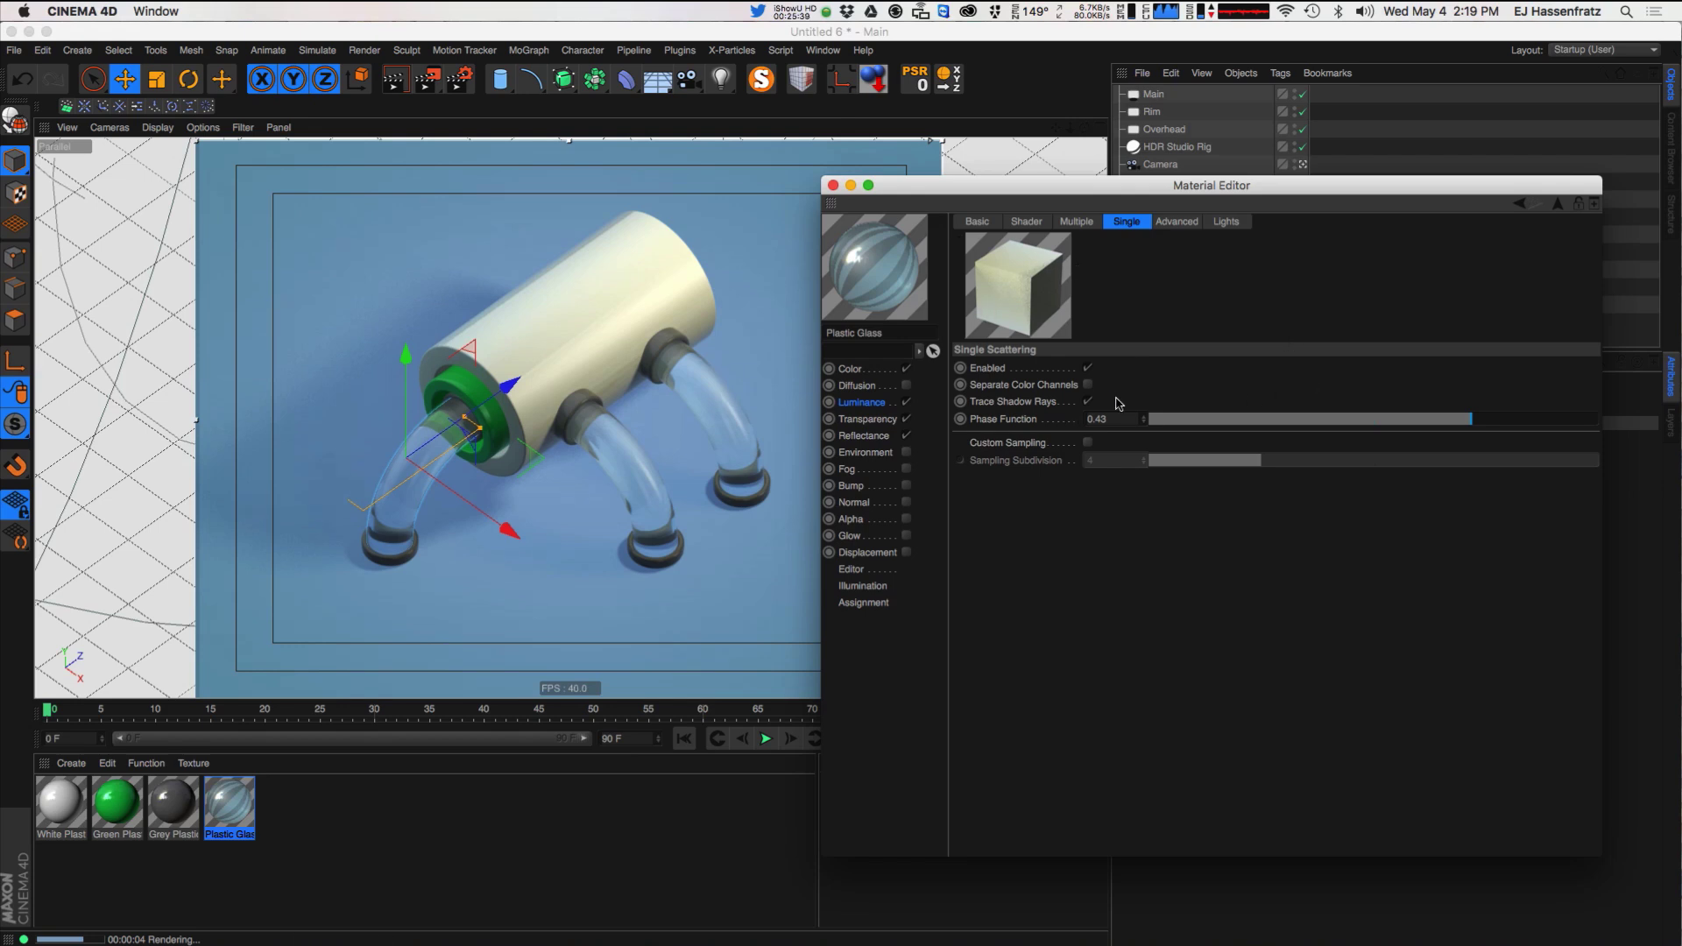
left_click_drag(1460, 426, 1261, 426)
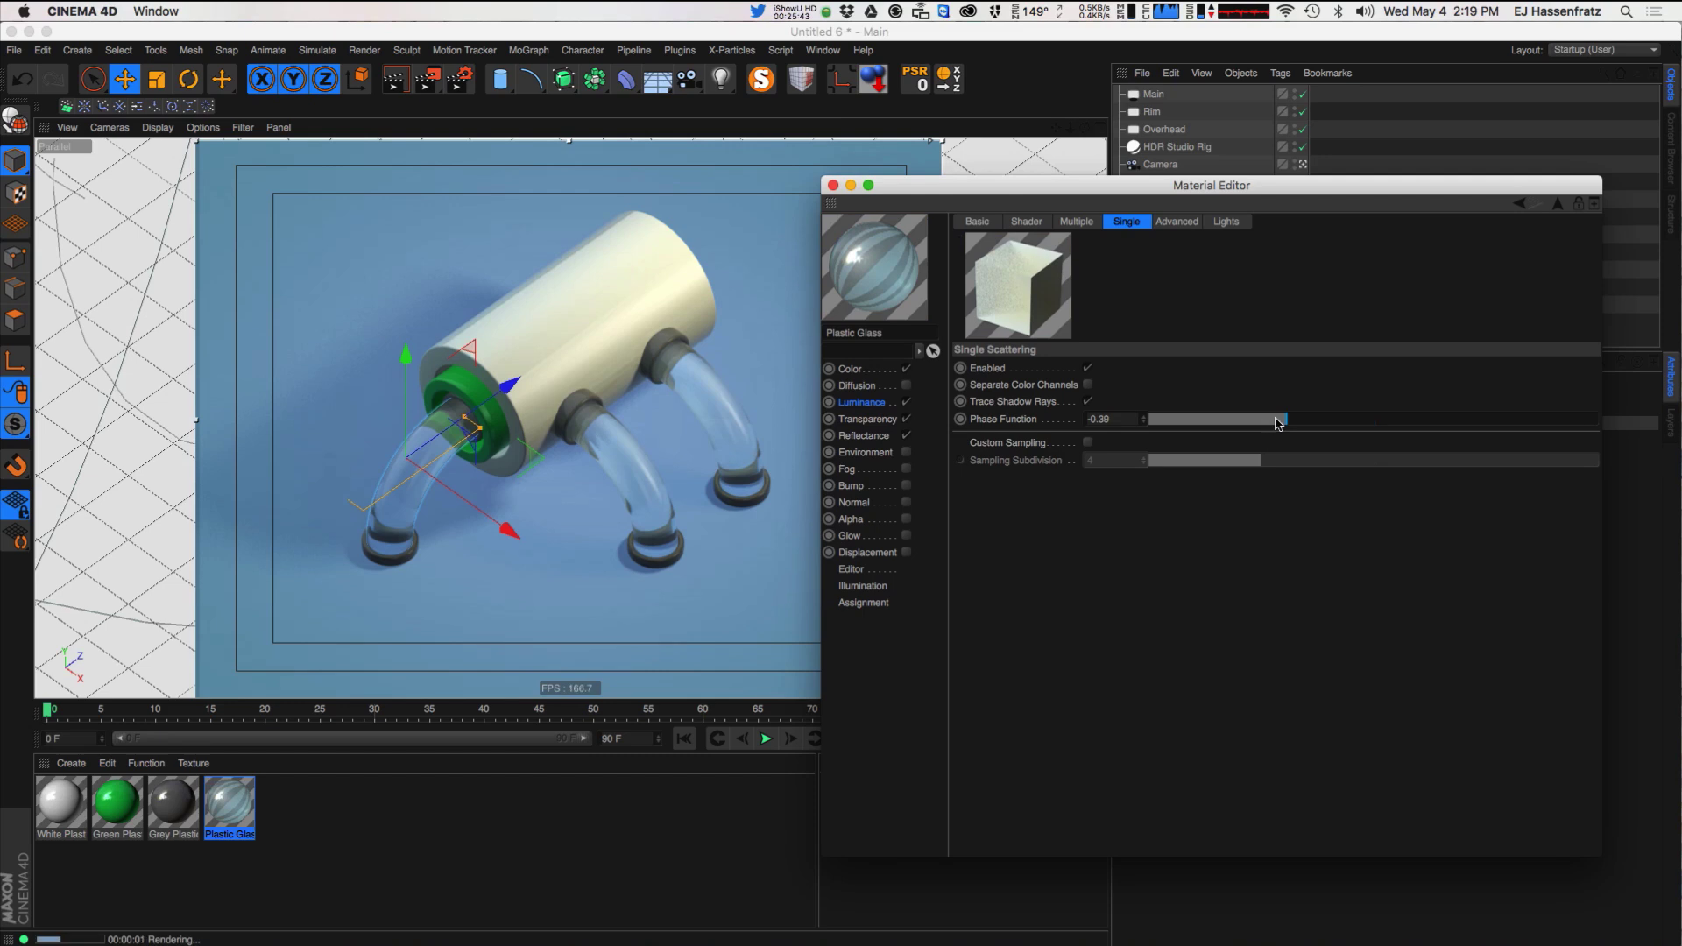
left_click_drag(1305, 421, 1196, 424)
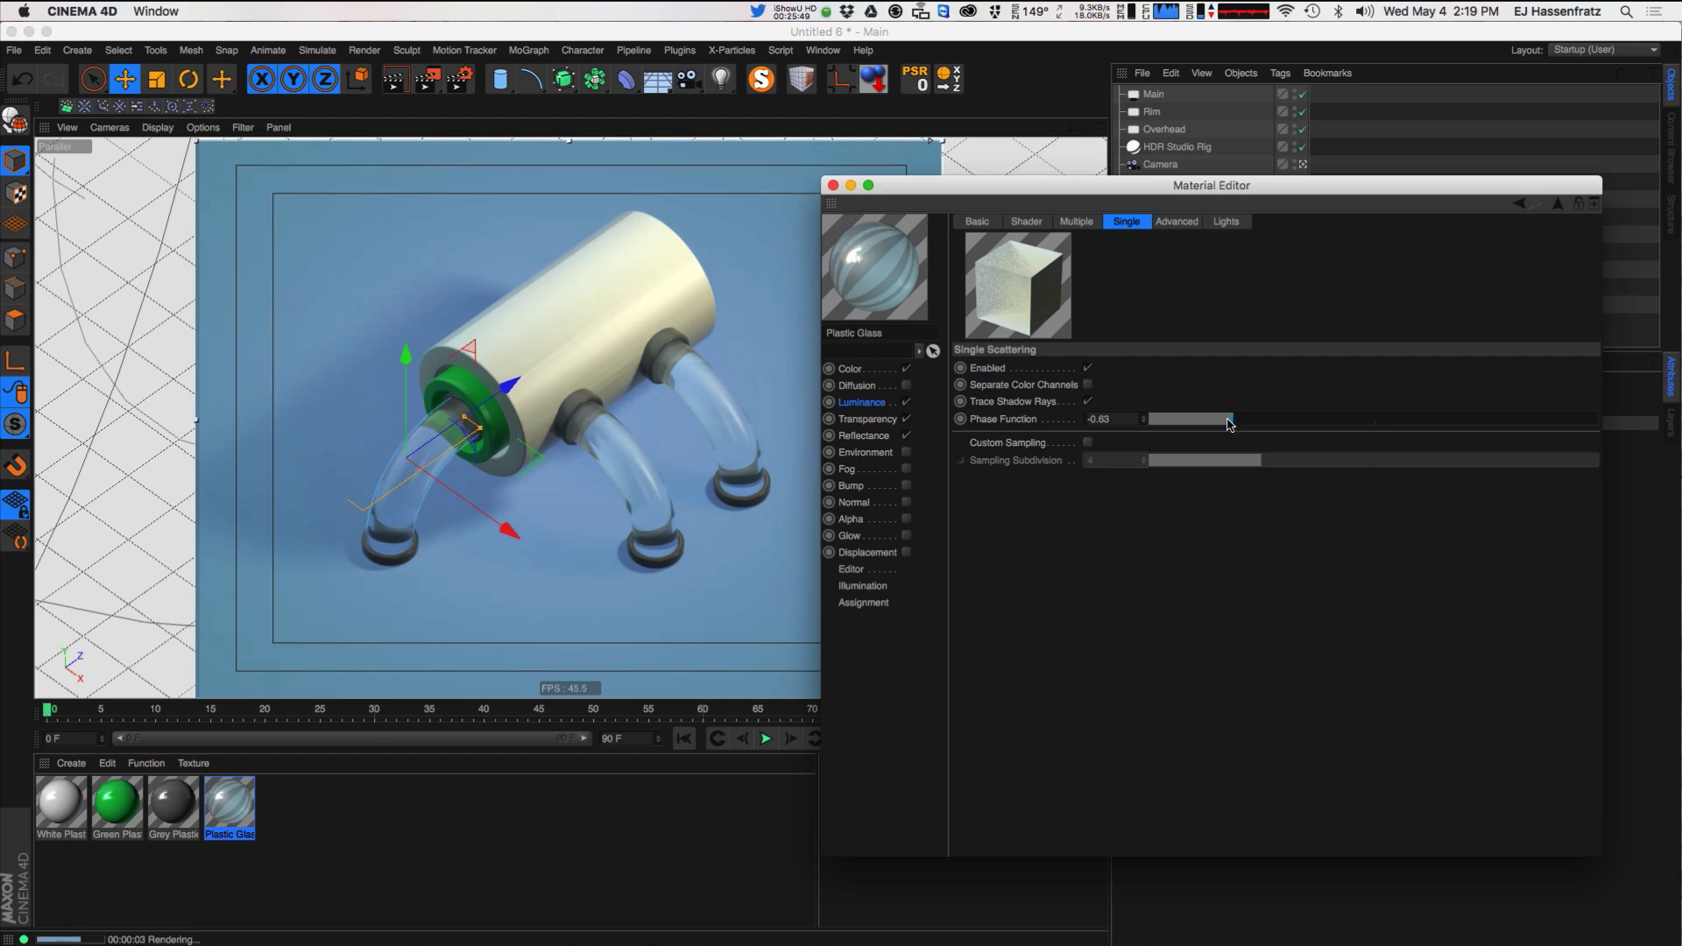
left_click_drag(1224, 425, 1290, 423)
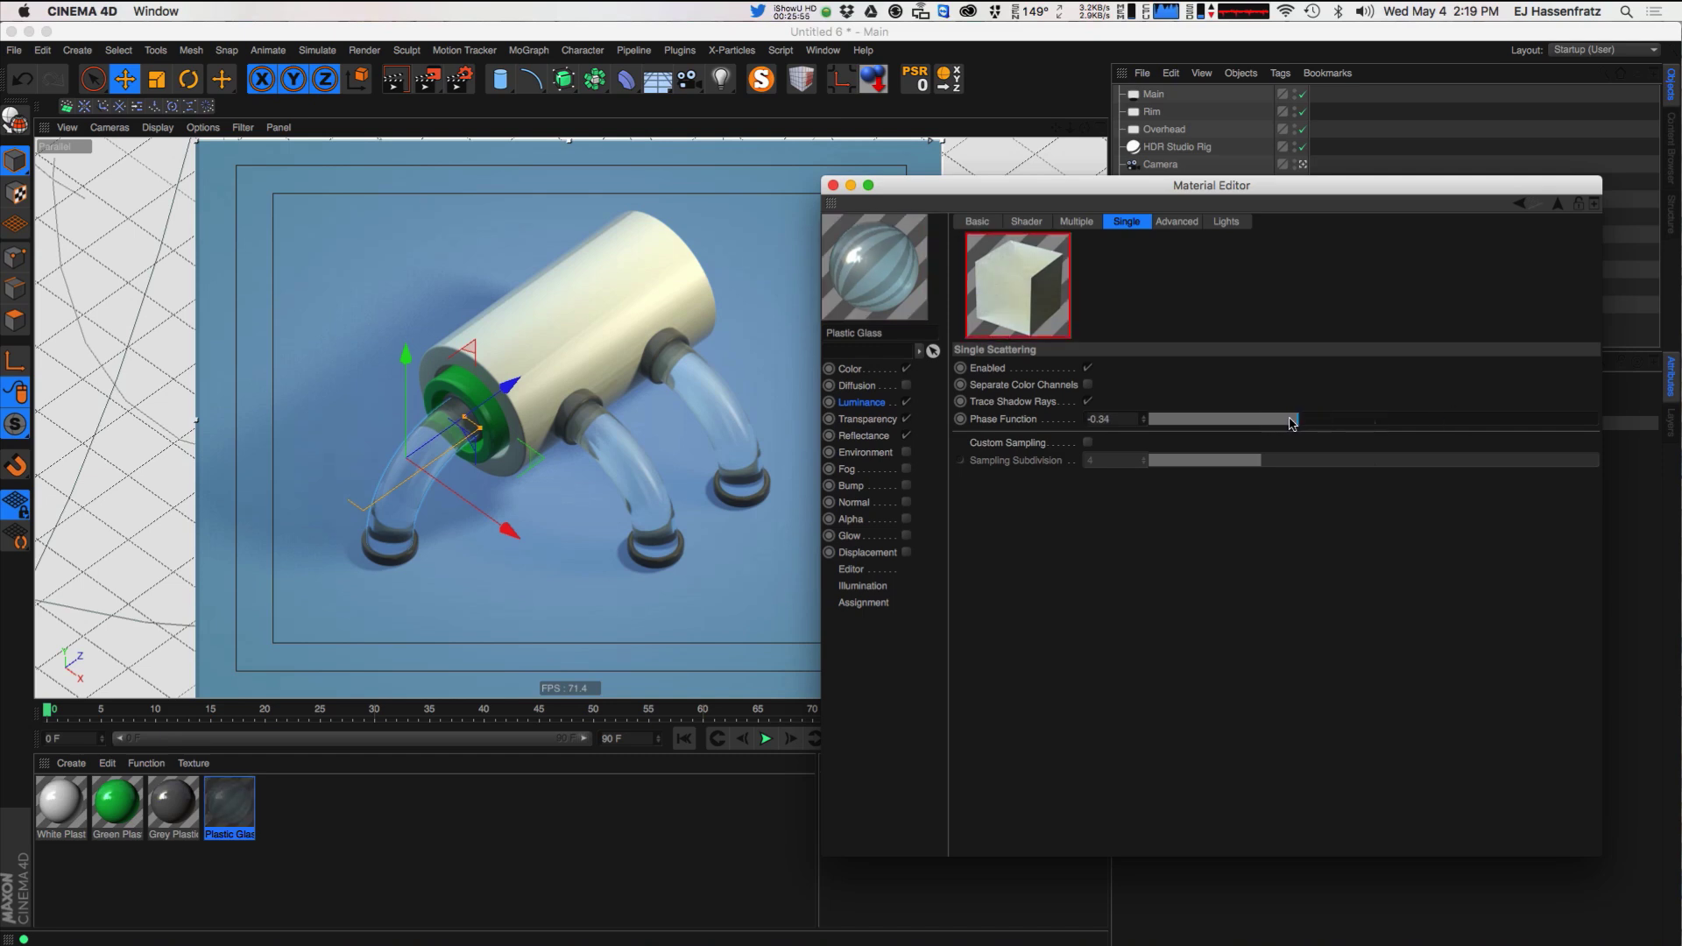
- Lower the glass material's transparency brightness to 97%
left_click(886, 372)
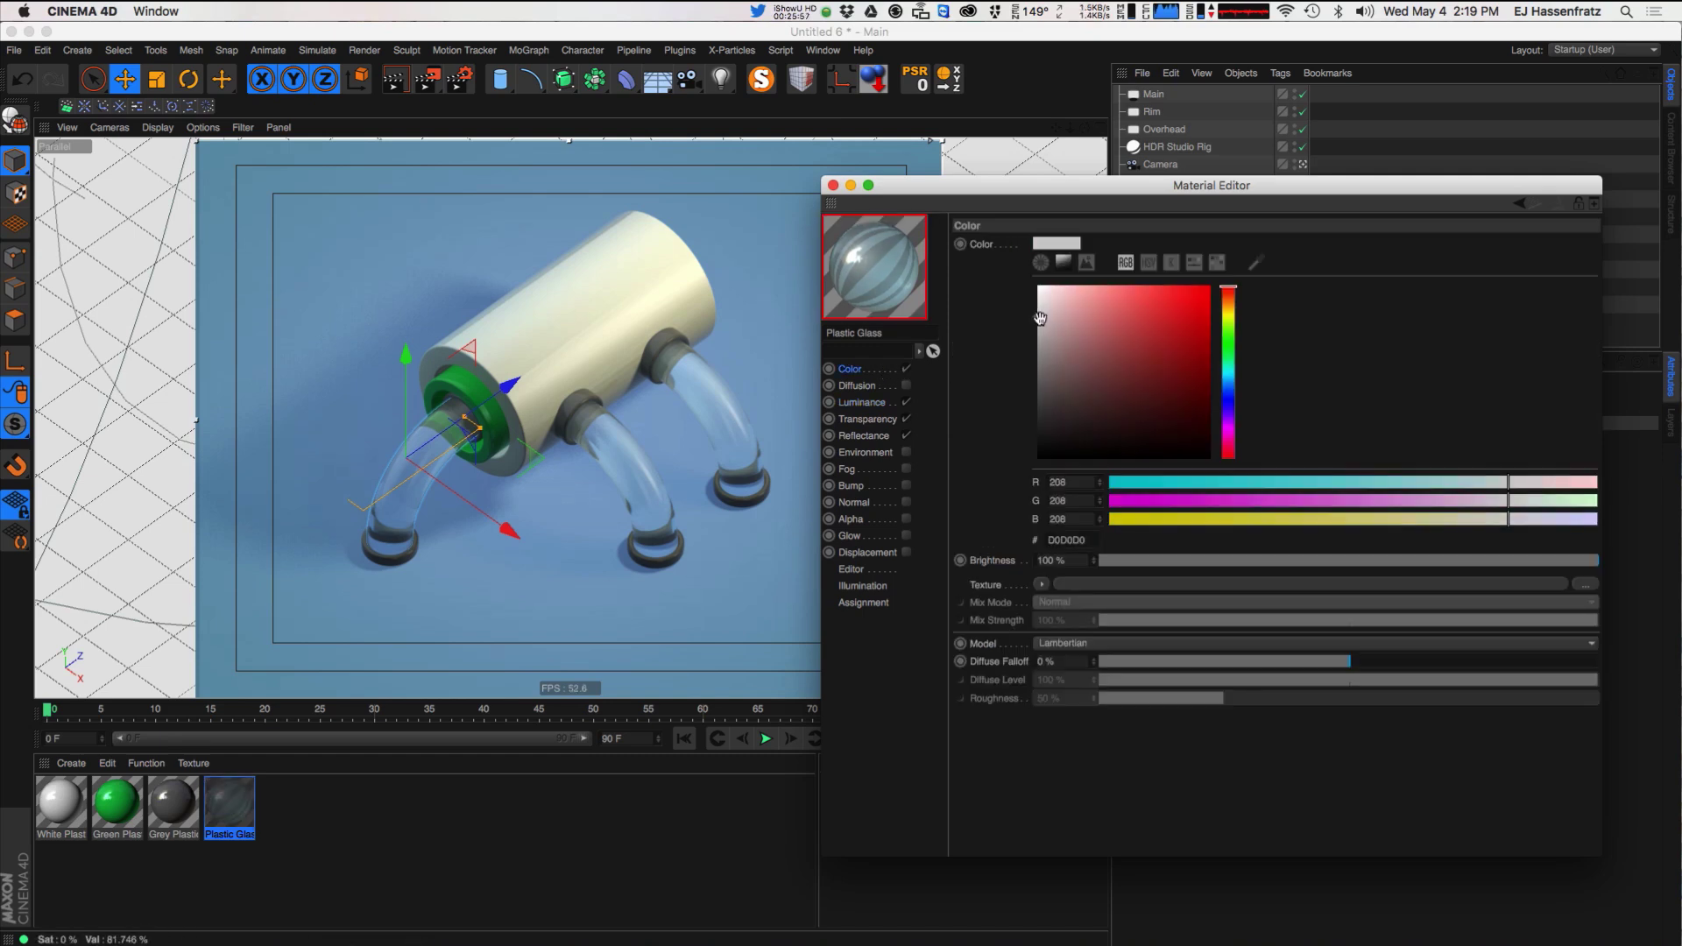
left_click(869, 402)
left_click(867, 418)
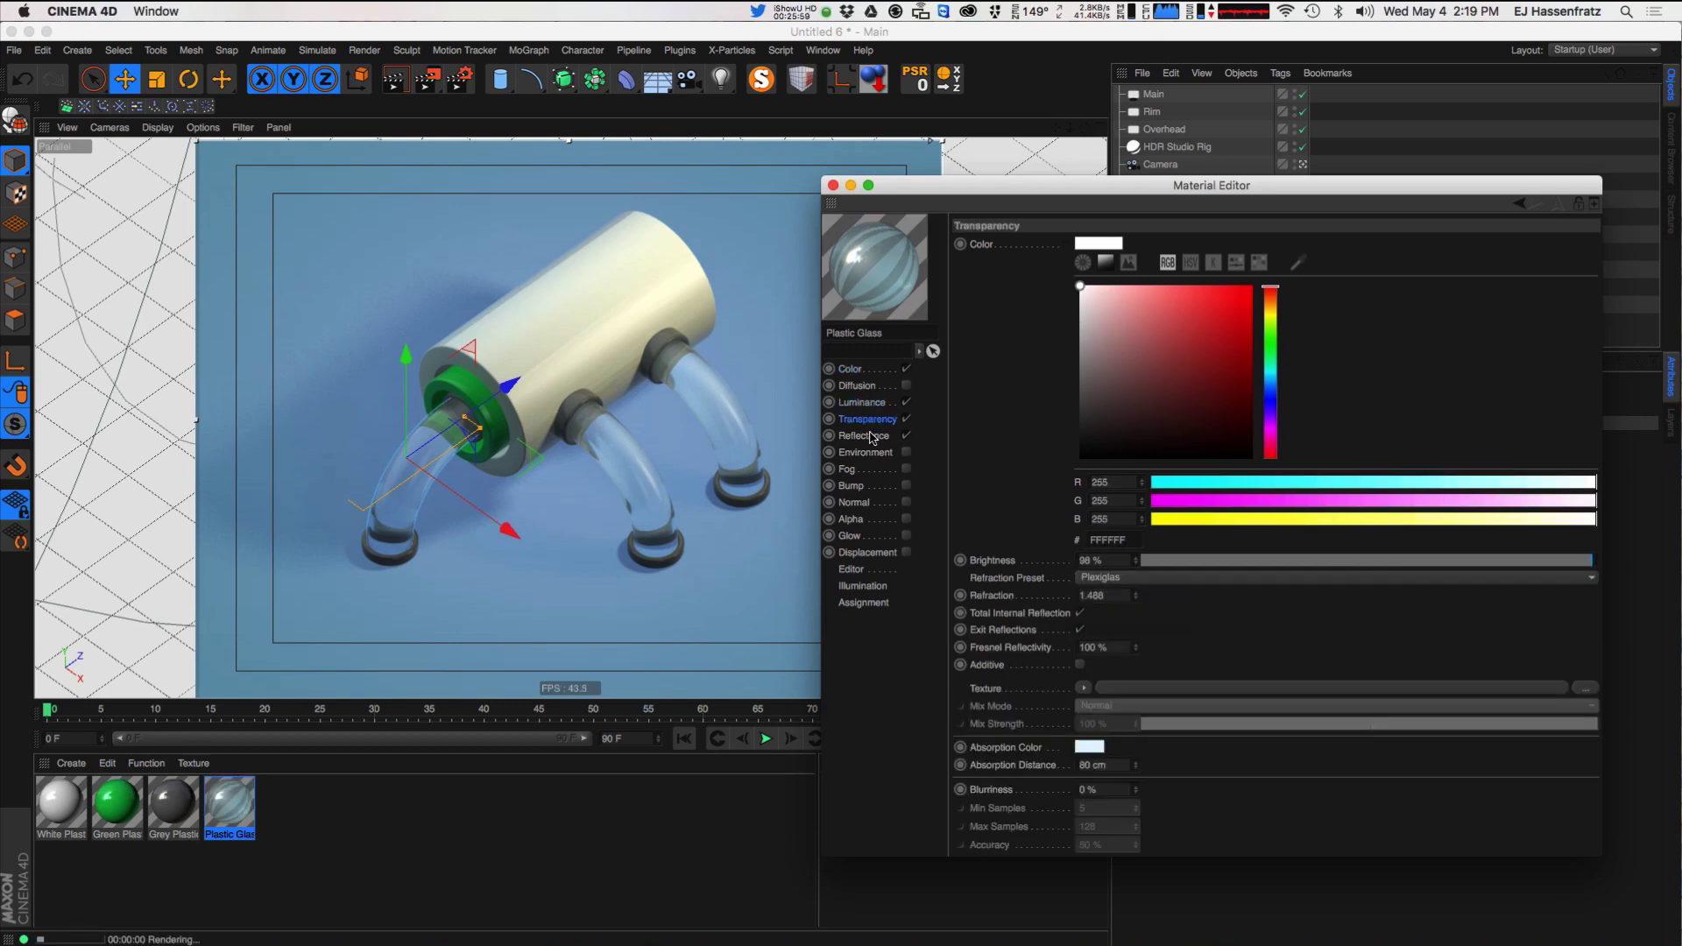
left_click(1134, 562)
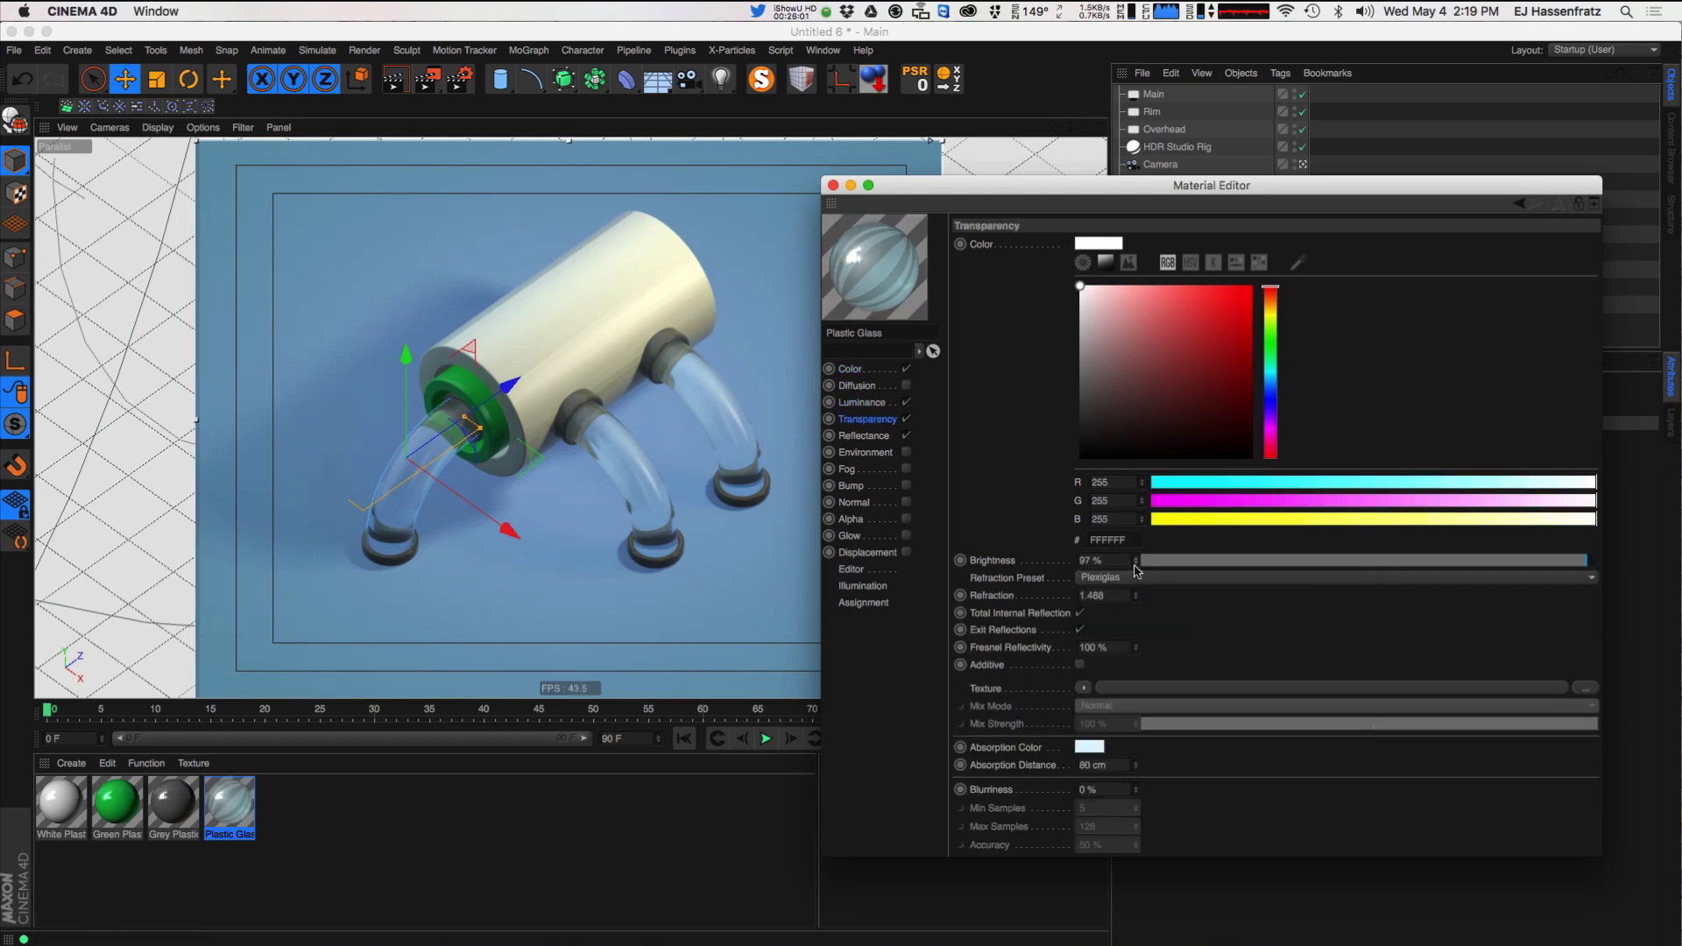
- Change the glass material's Color channel to a very pale blue, DFE7E8, after trying a light pink, E5D1D1
left_click(886, 402)
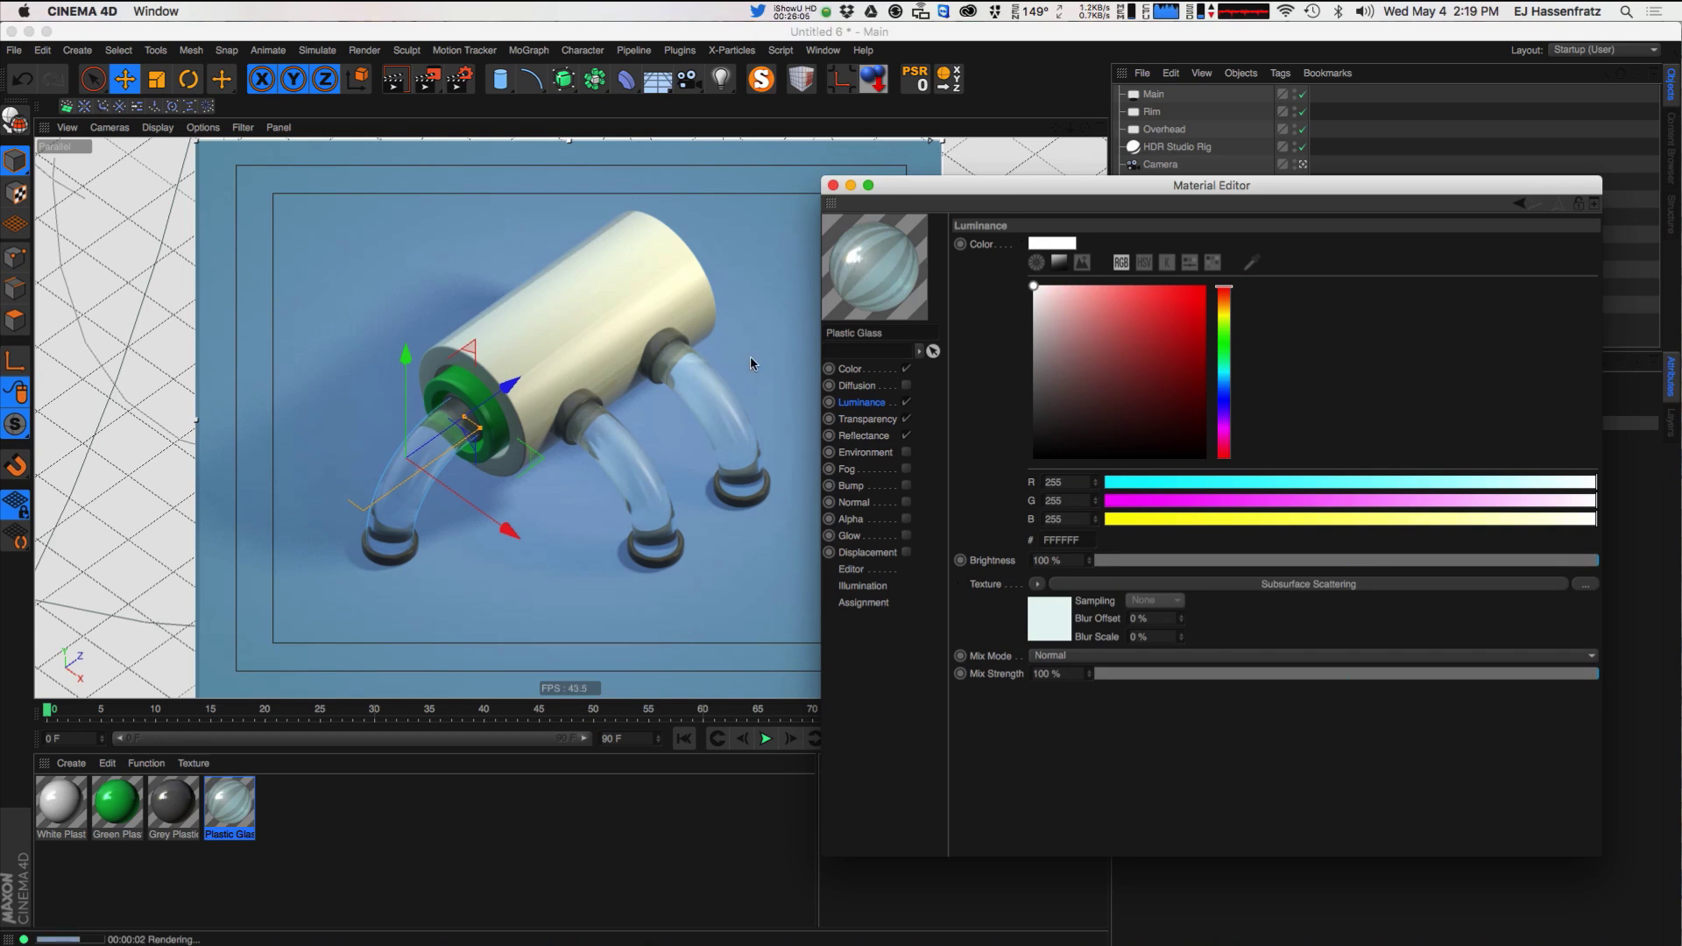
left_click(850, 369)
left_click(1054, 305)
left_click_drag(1054, 305, 1051, 303)
left_click(866, 402)
left_click(867, 369)
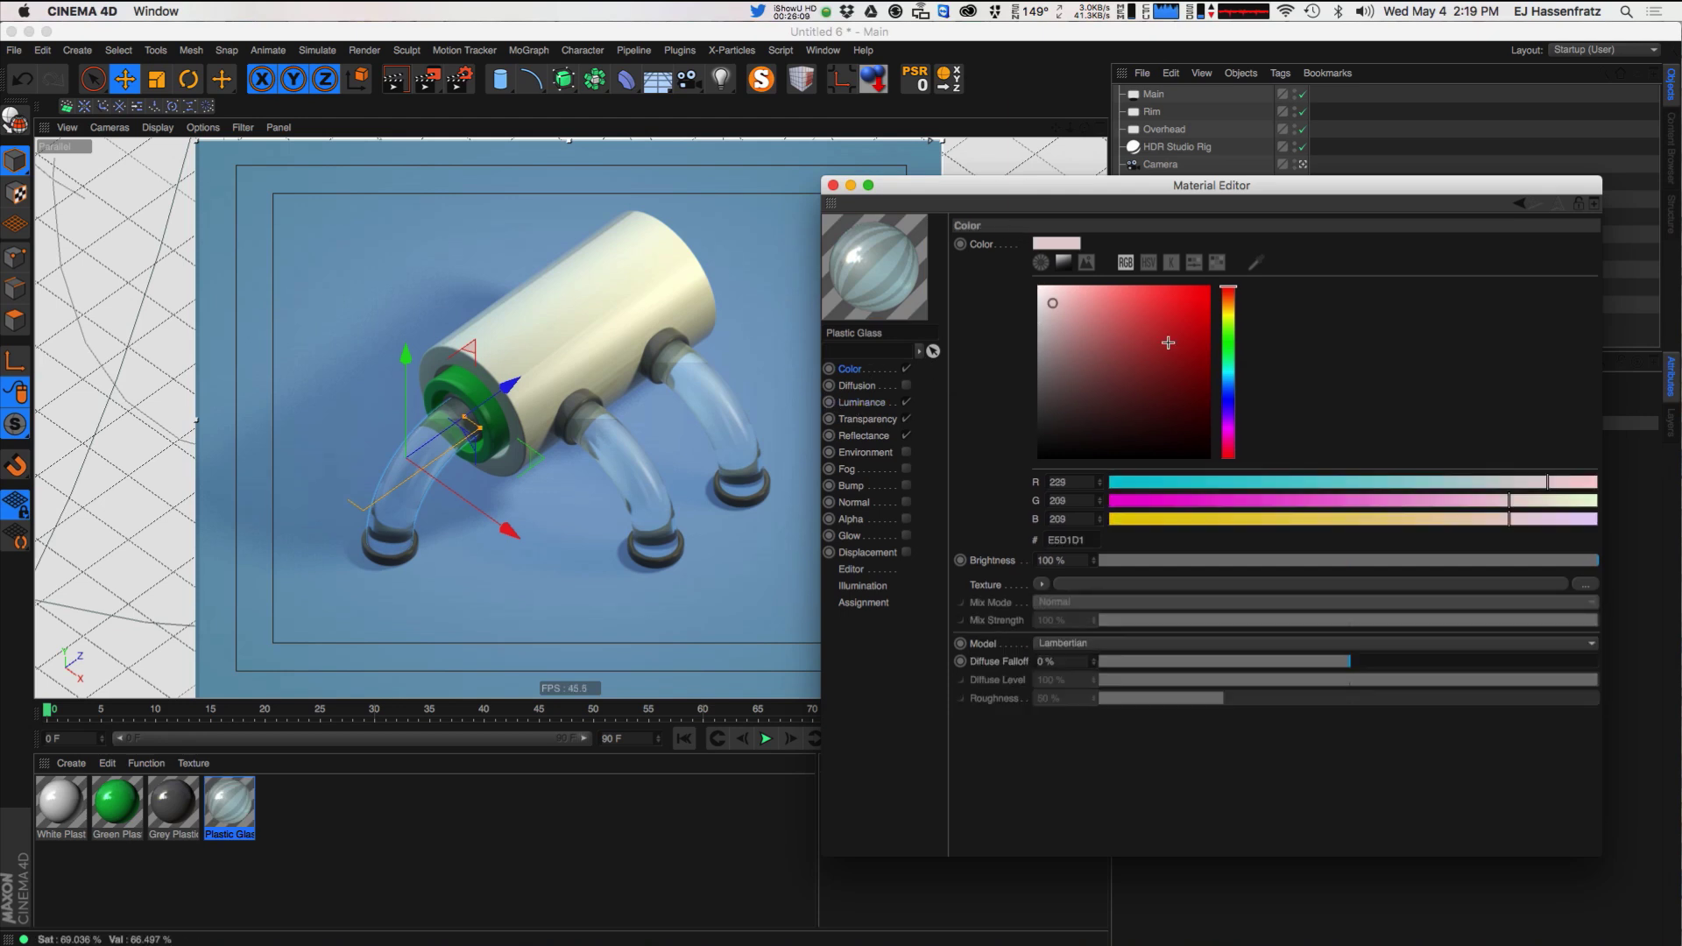
left_click(1228, 375)
left_click(1043, 301)
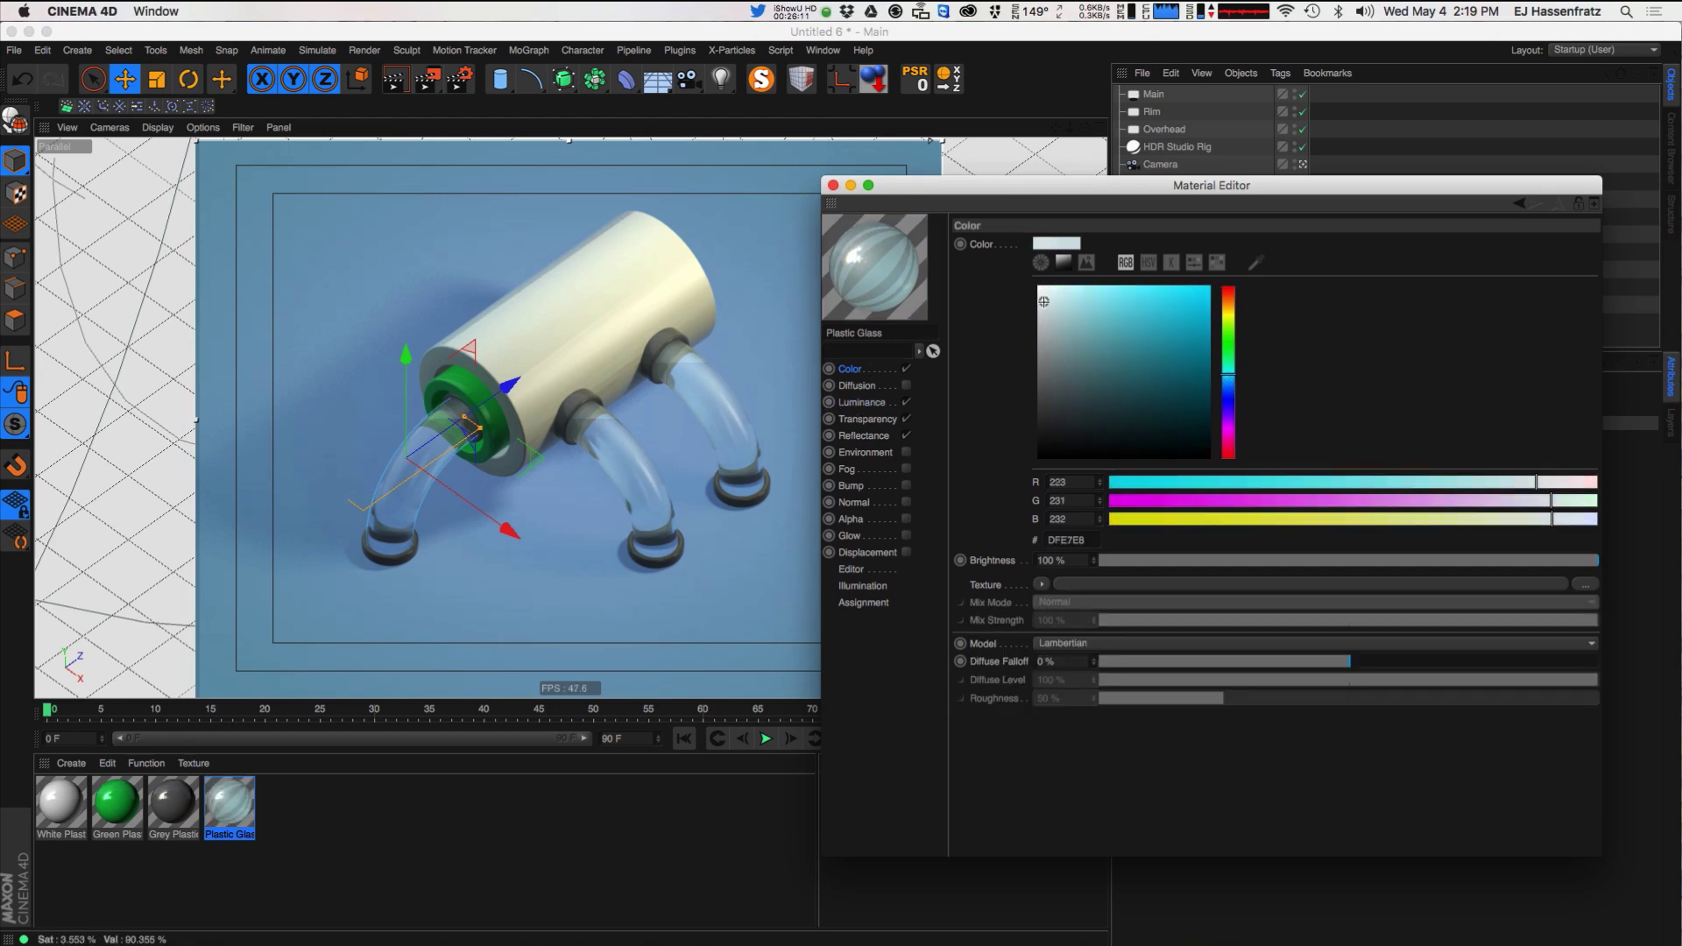
- Fine-tune the single-scattering phase function and set the Subsurface Scattering shader's path length to 36 cm
left_click(876, 402)
left_click(1094, 585)
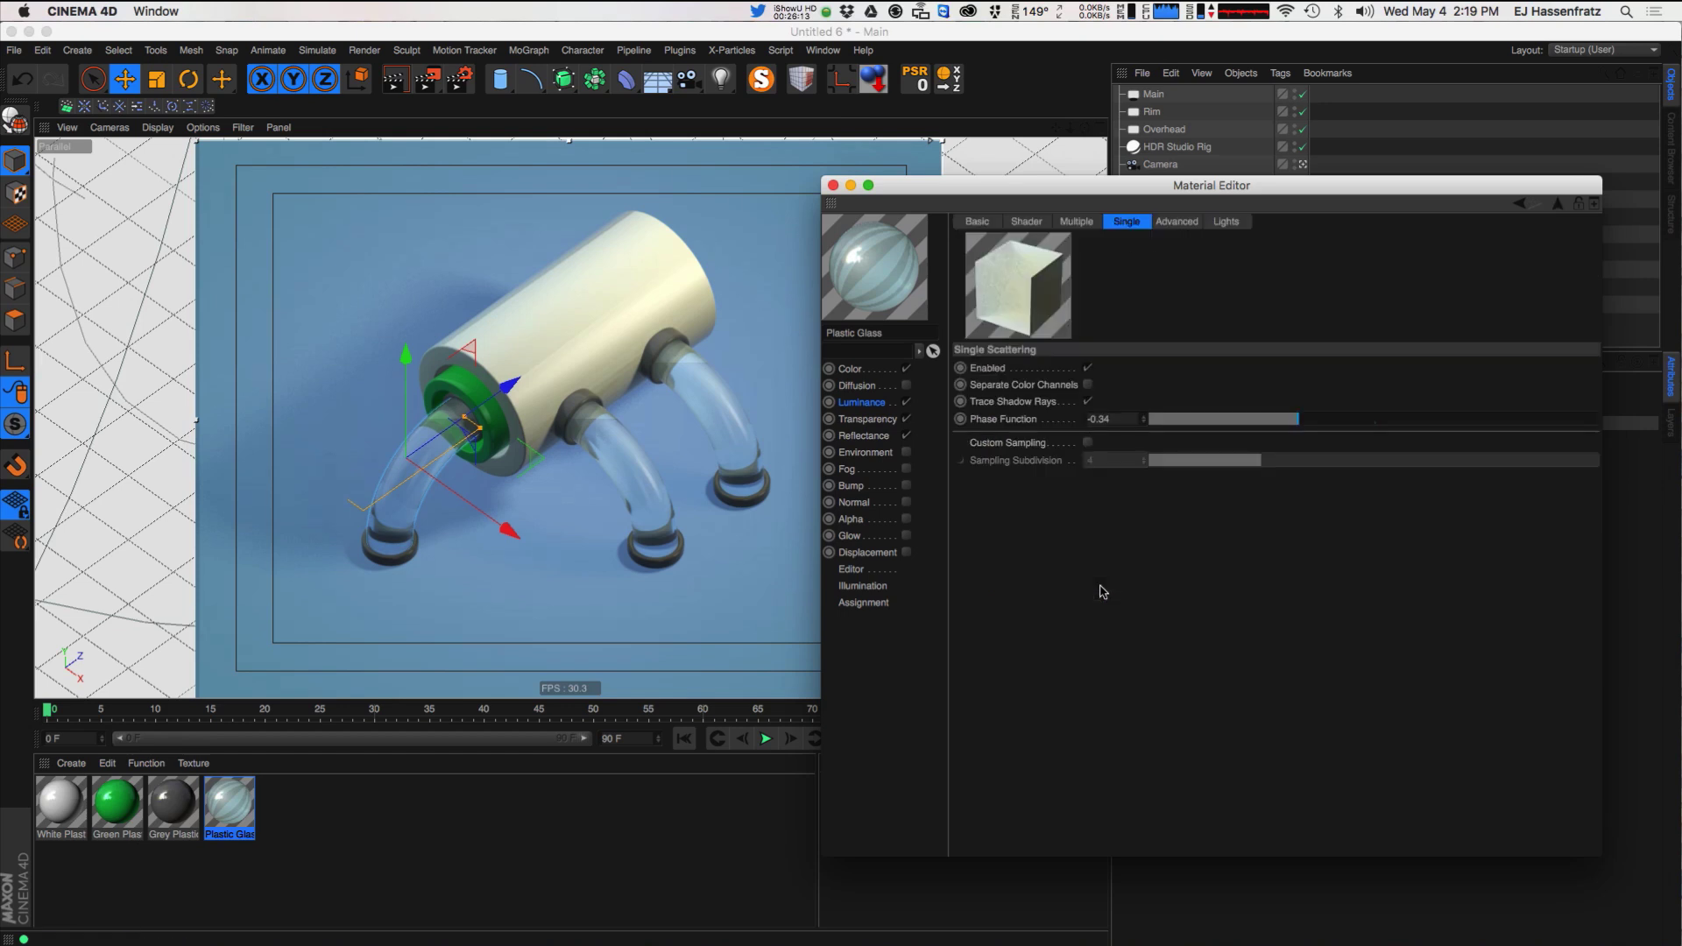
mouse_move(1279, 421)
left_mouse_down()
mouse_move(1250, 420)
mouse_move(1468, 422)
mouse_move(1301, 423)
left_mouse_up()
left_click(1027, 222)
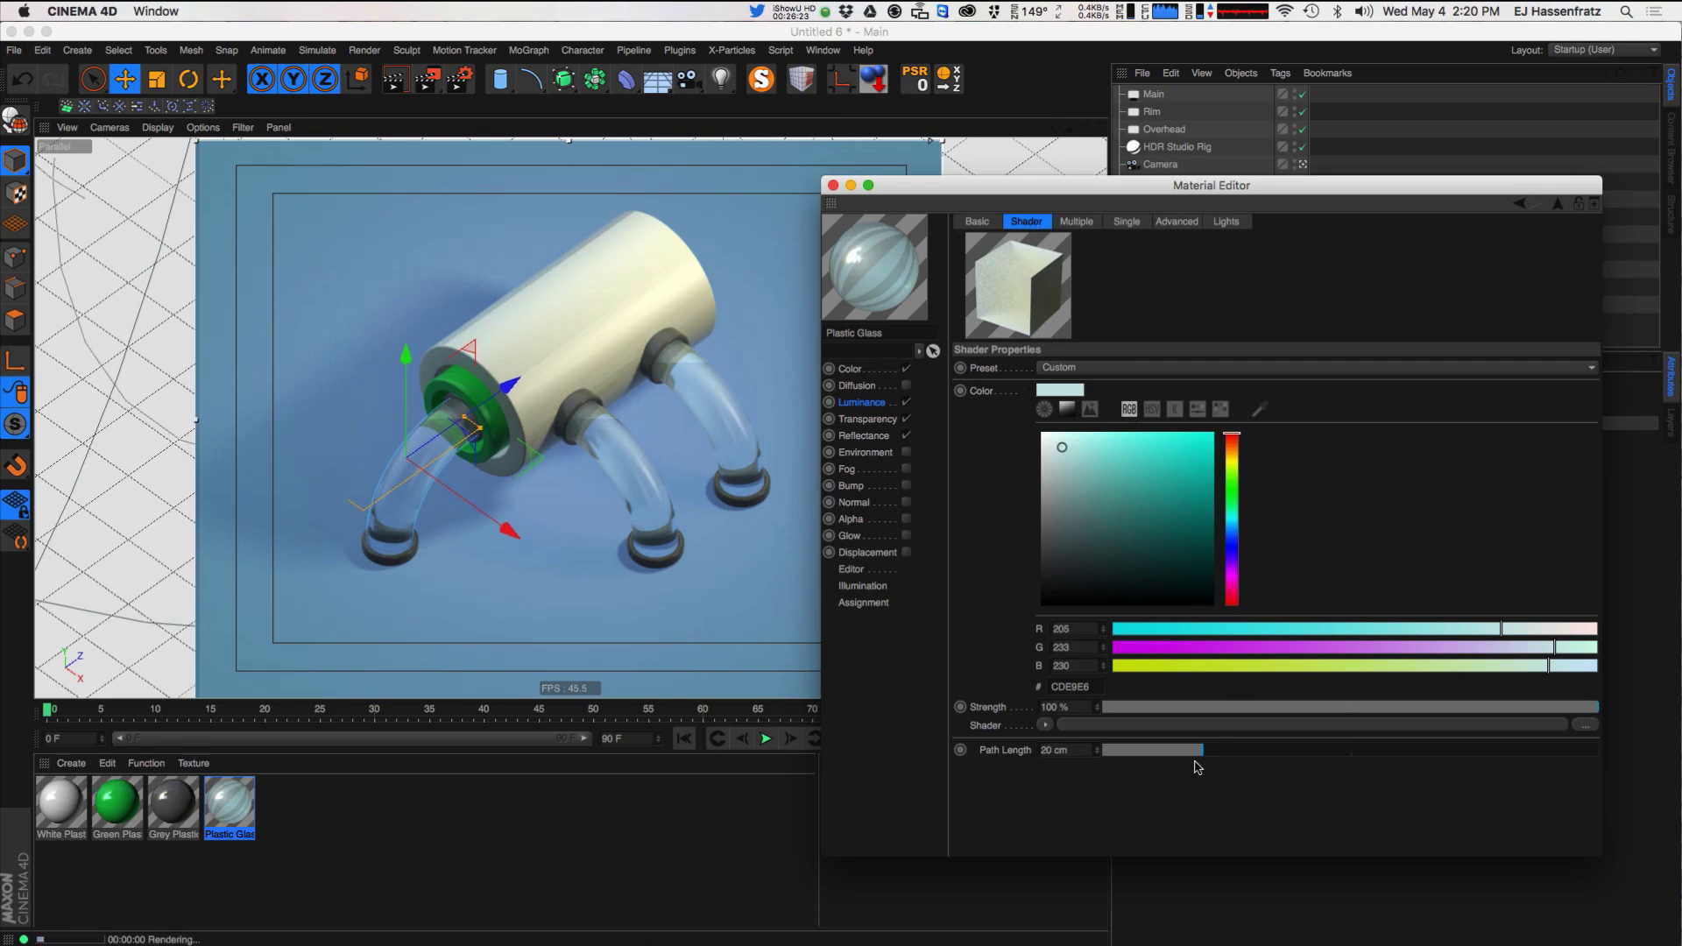
left_click(1151, 751)
left_click_drag(1231, 751, 1280, 750)
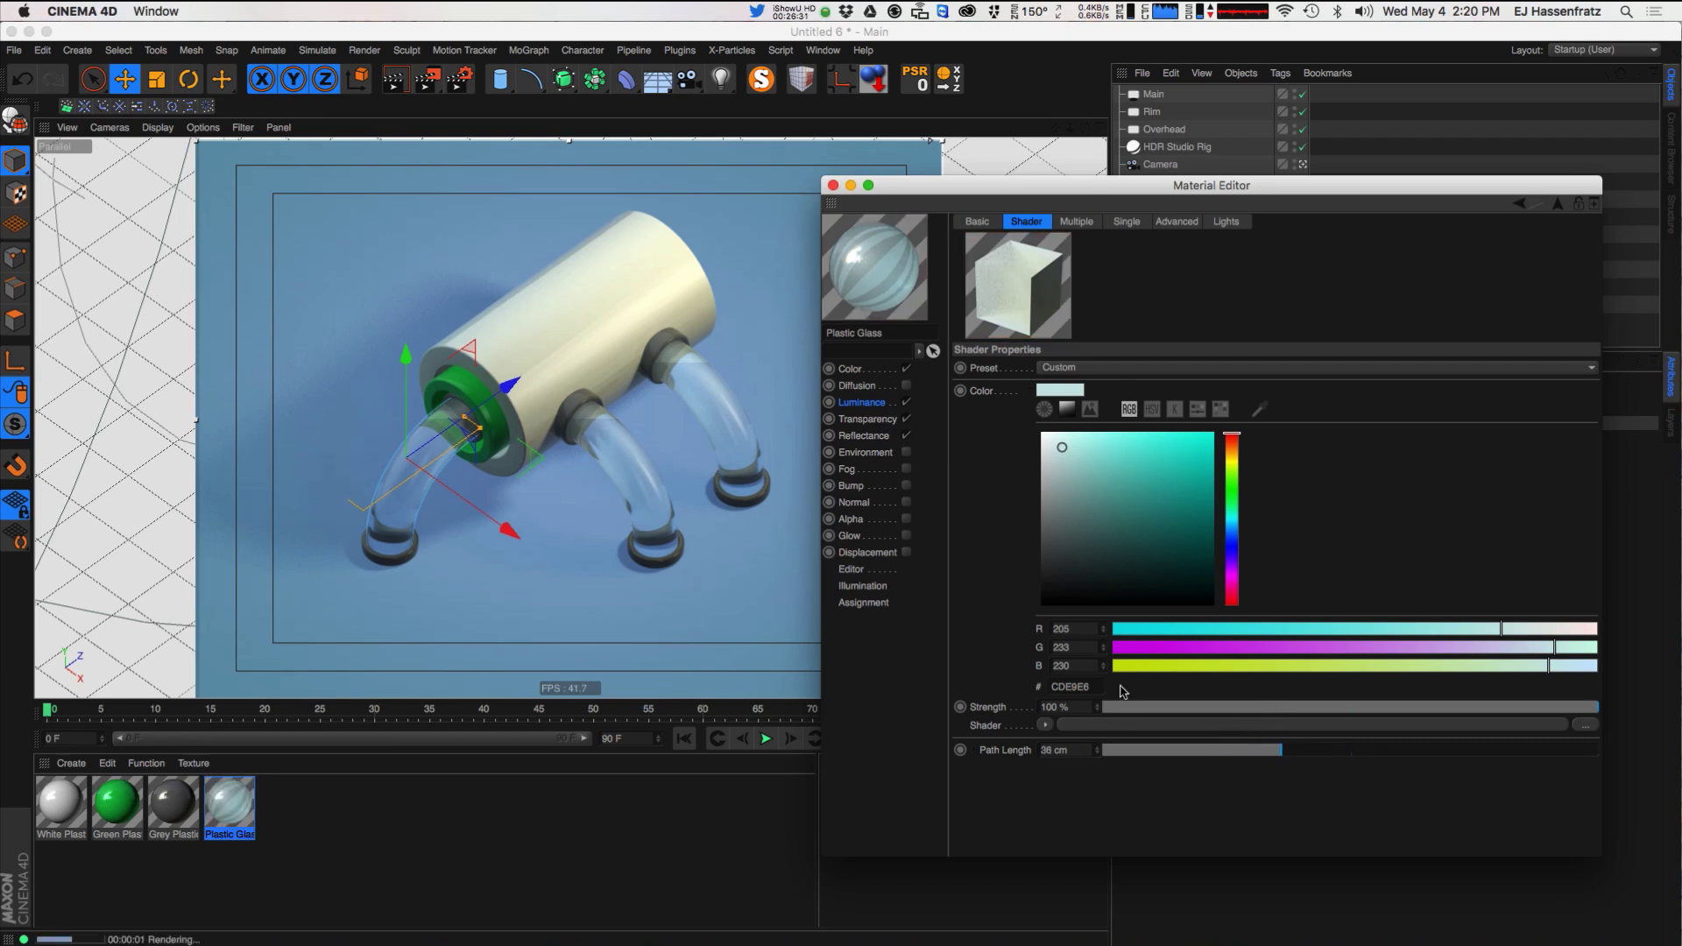
- Set the Subsurface Scattering shader's color to a pale mint, CEF4EA, and its strength to 140%
left_click_drag(1071, 480, 1061, 432)
left_click_drag(1232, 521, 1233, 511)
left_click_drag(1072, 450, 1067, 440)
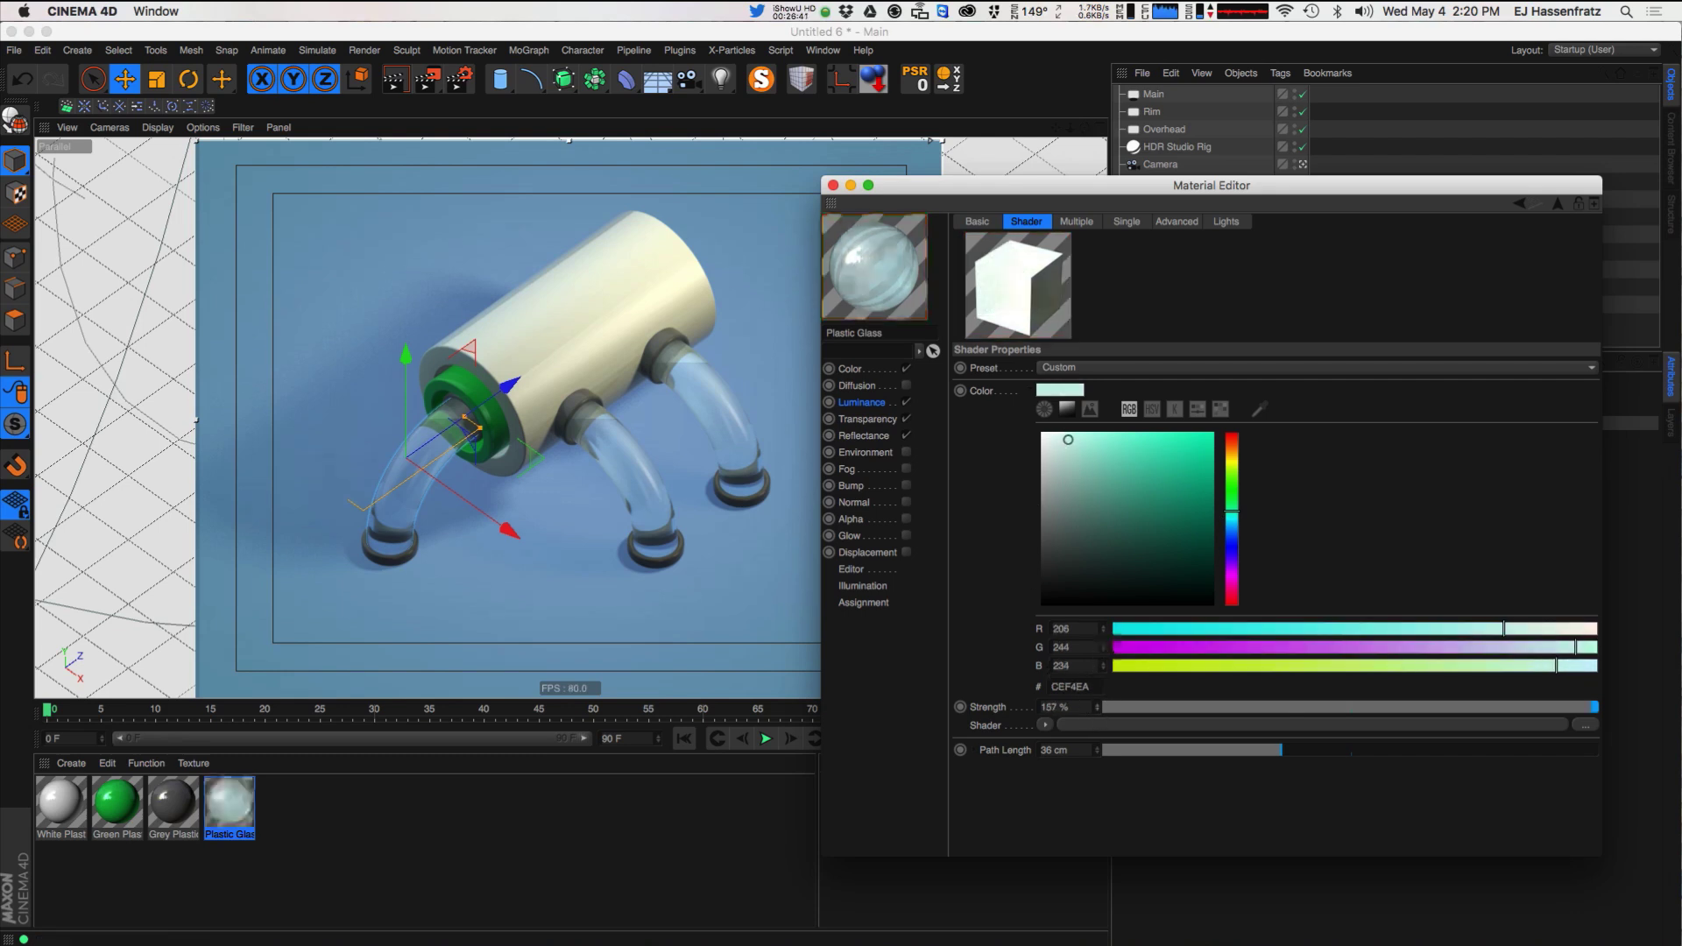
left_click(1104, 706)
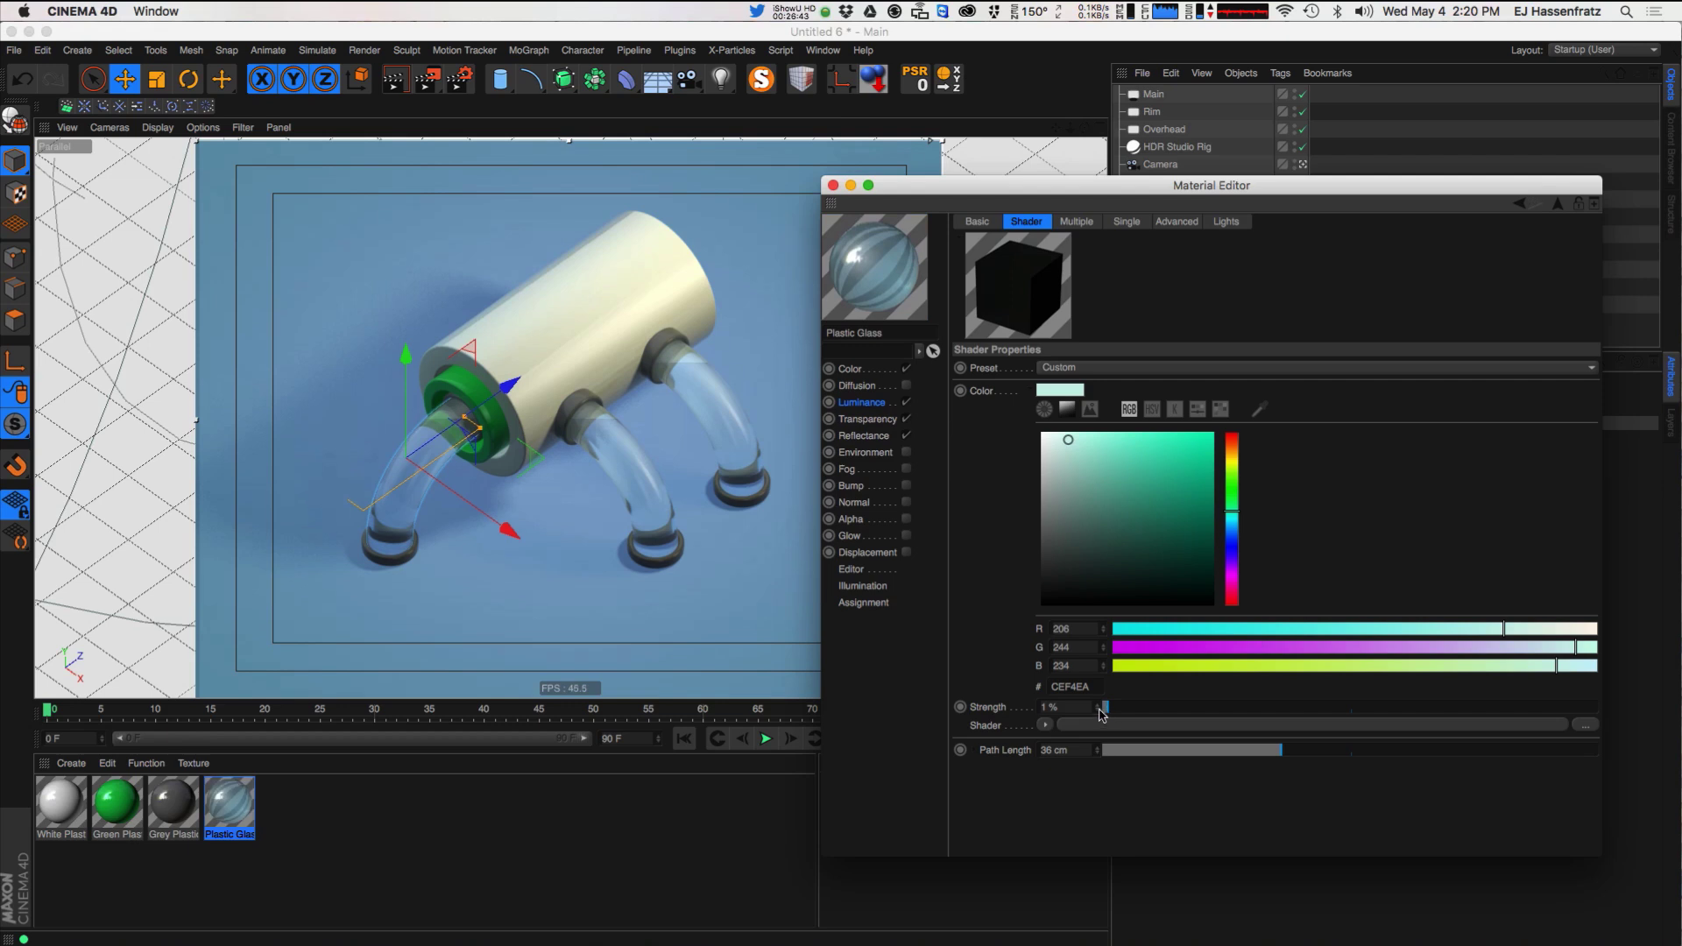
left_click_drag(1101, 706, 1118, 604)
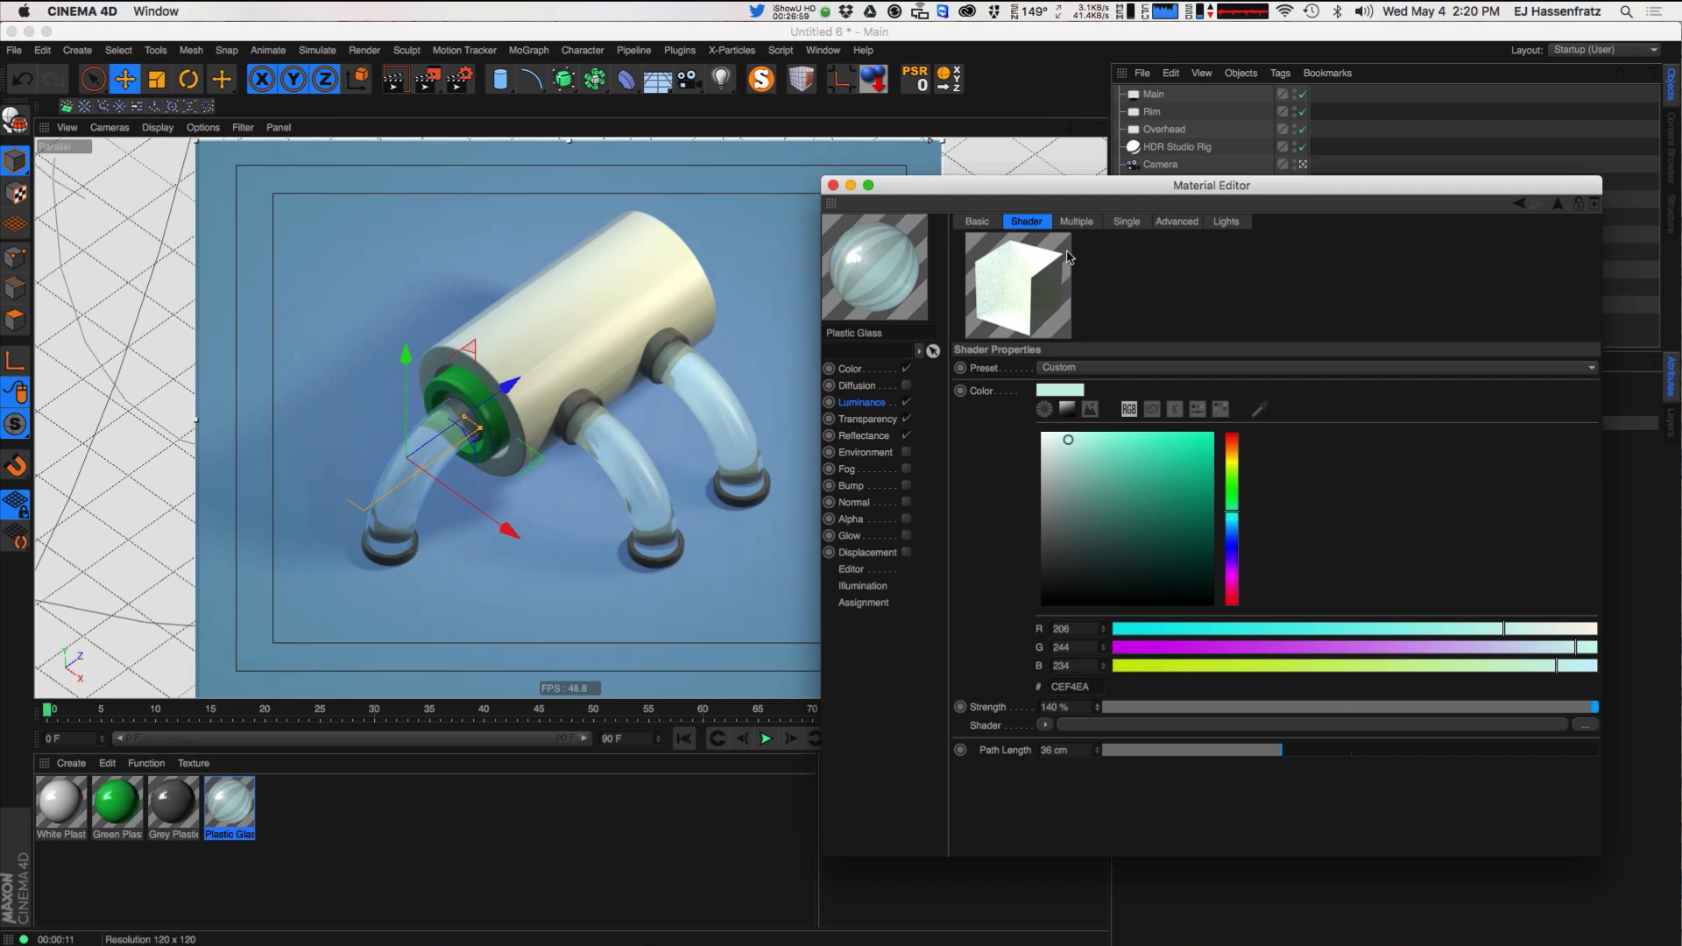
- Set the Subsurface Scattering shader's single-scattering phase function to -0.37 after trying 0.64, and look through its advanced and light settings
left_click(1076, 222)
left_click(1126, 221)
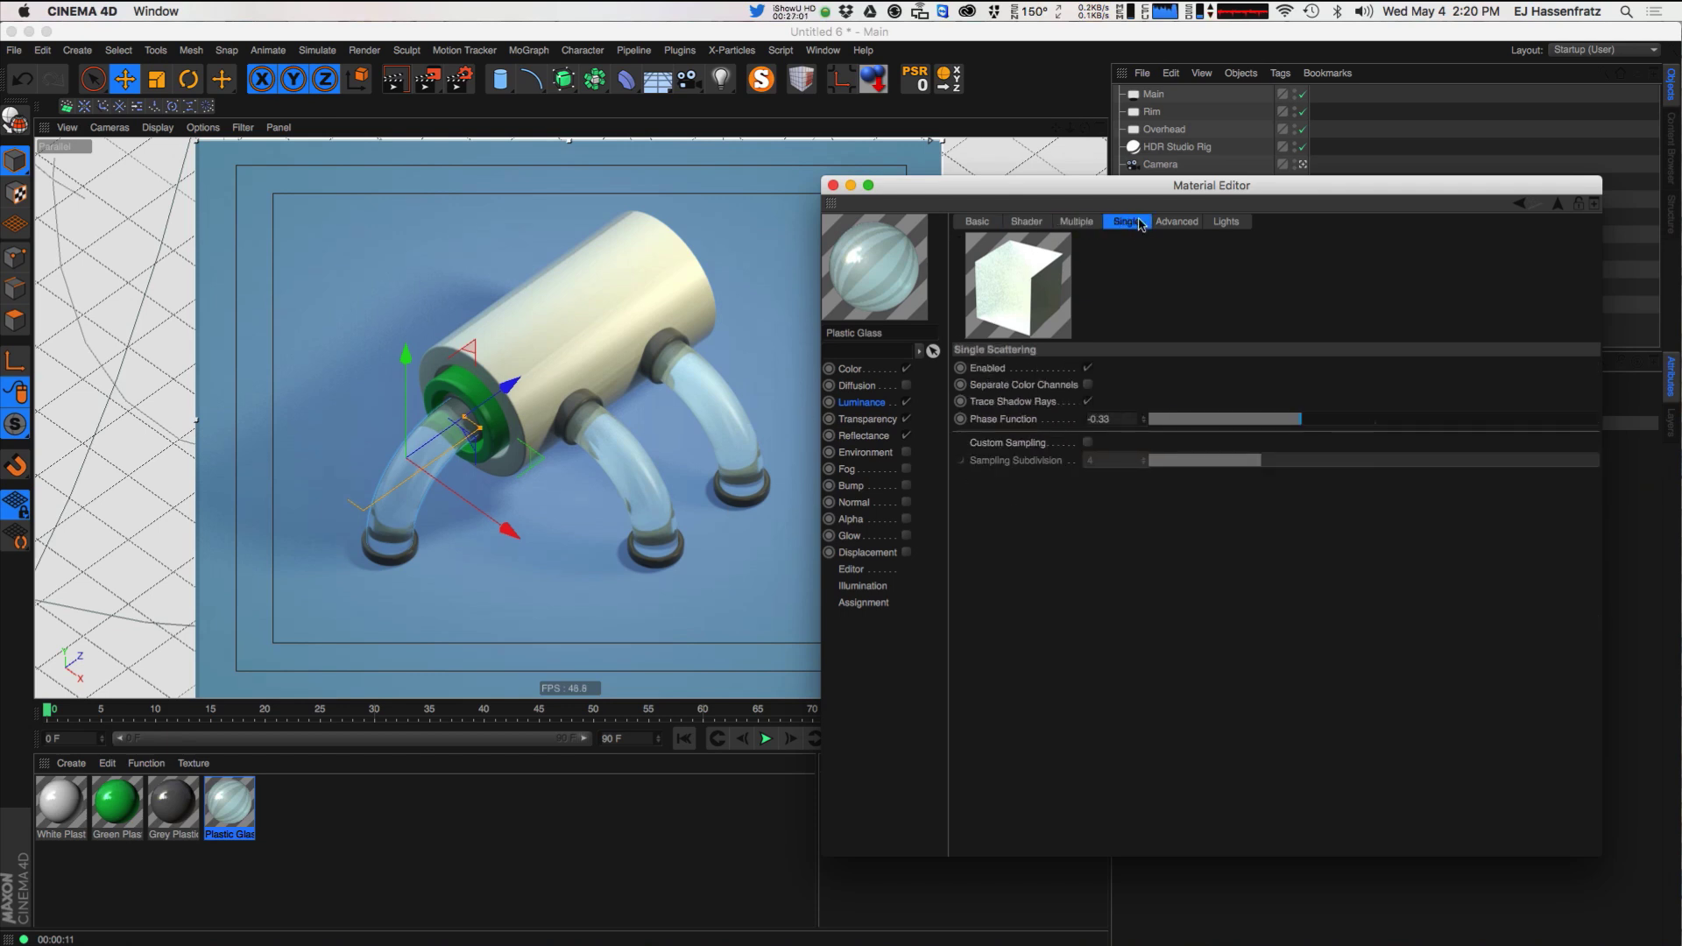
left_click(1519, 422)
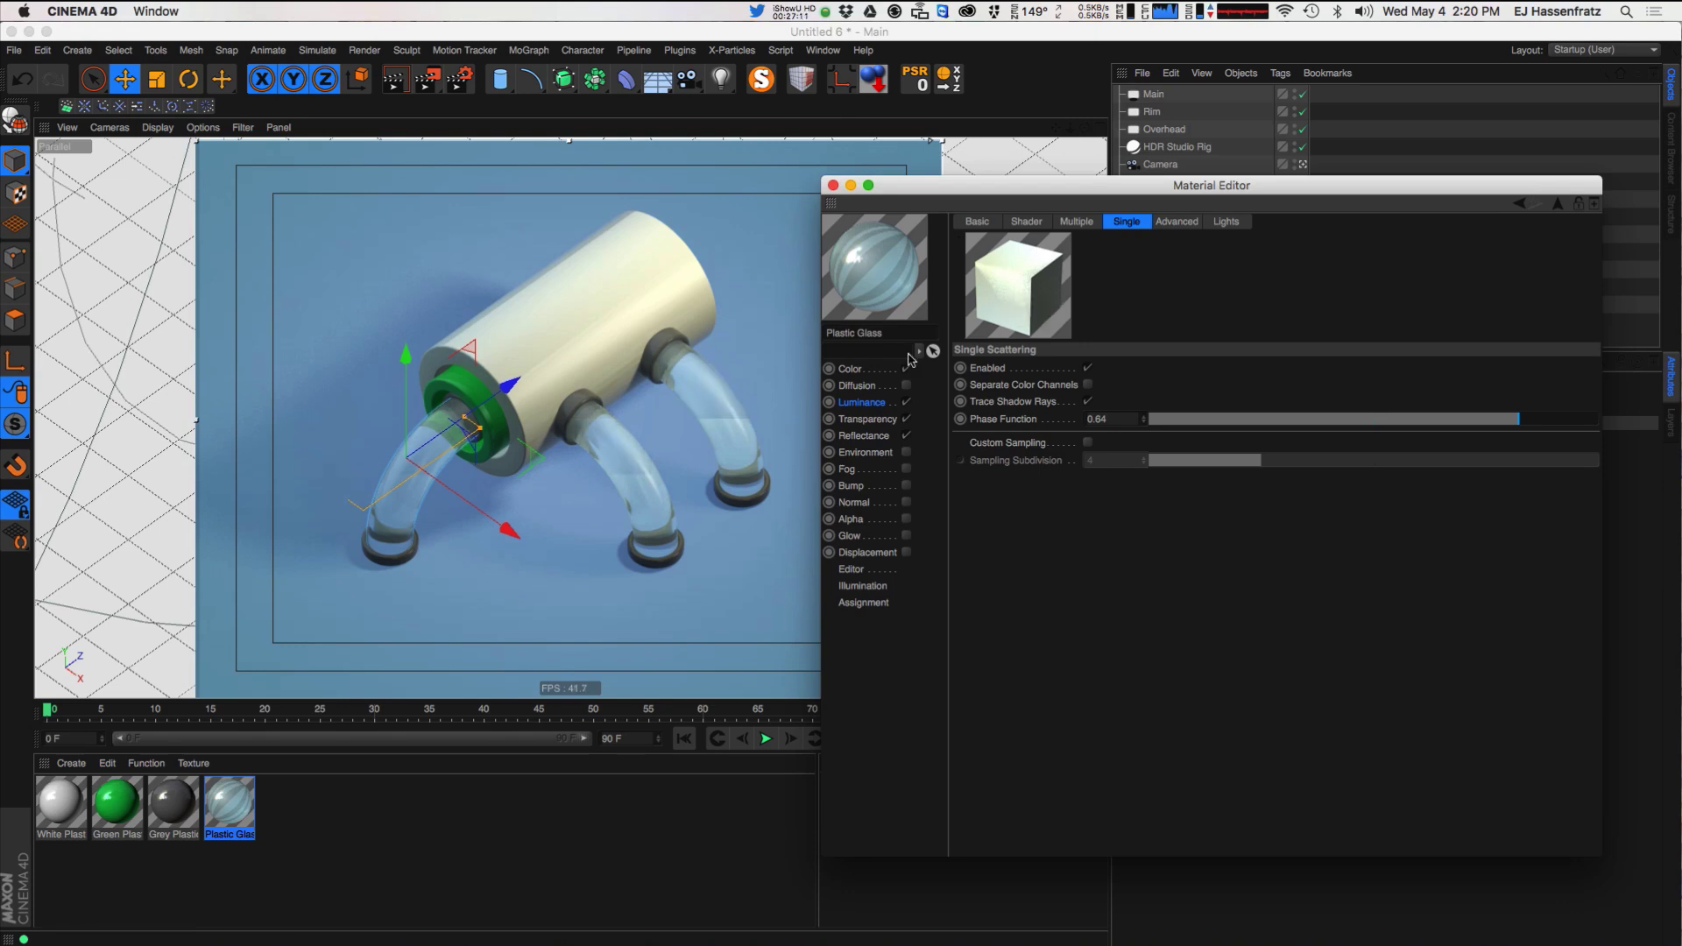
left_click_drag(1346, 420, 1288, 426)
left_click(1176, 222)
left_click(1226, 221)
left_click(1196, 224)
left_click(1137, 225)
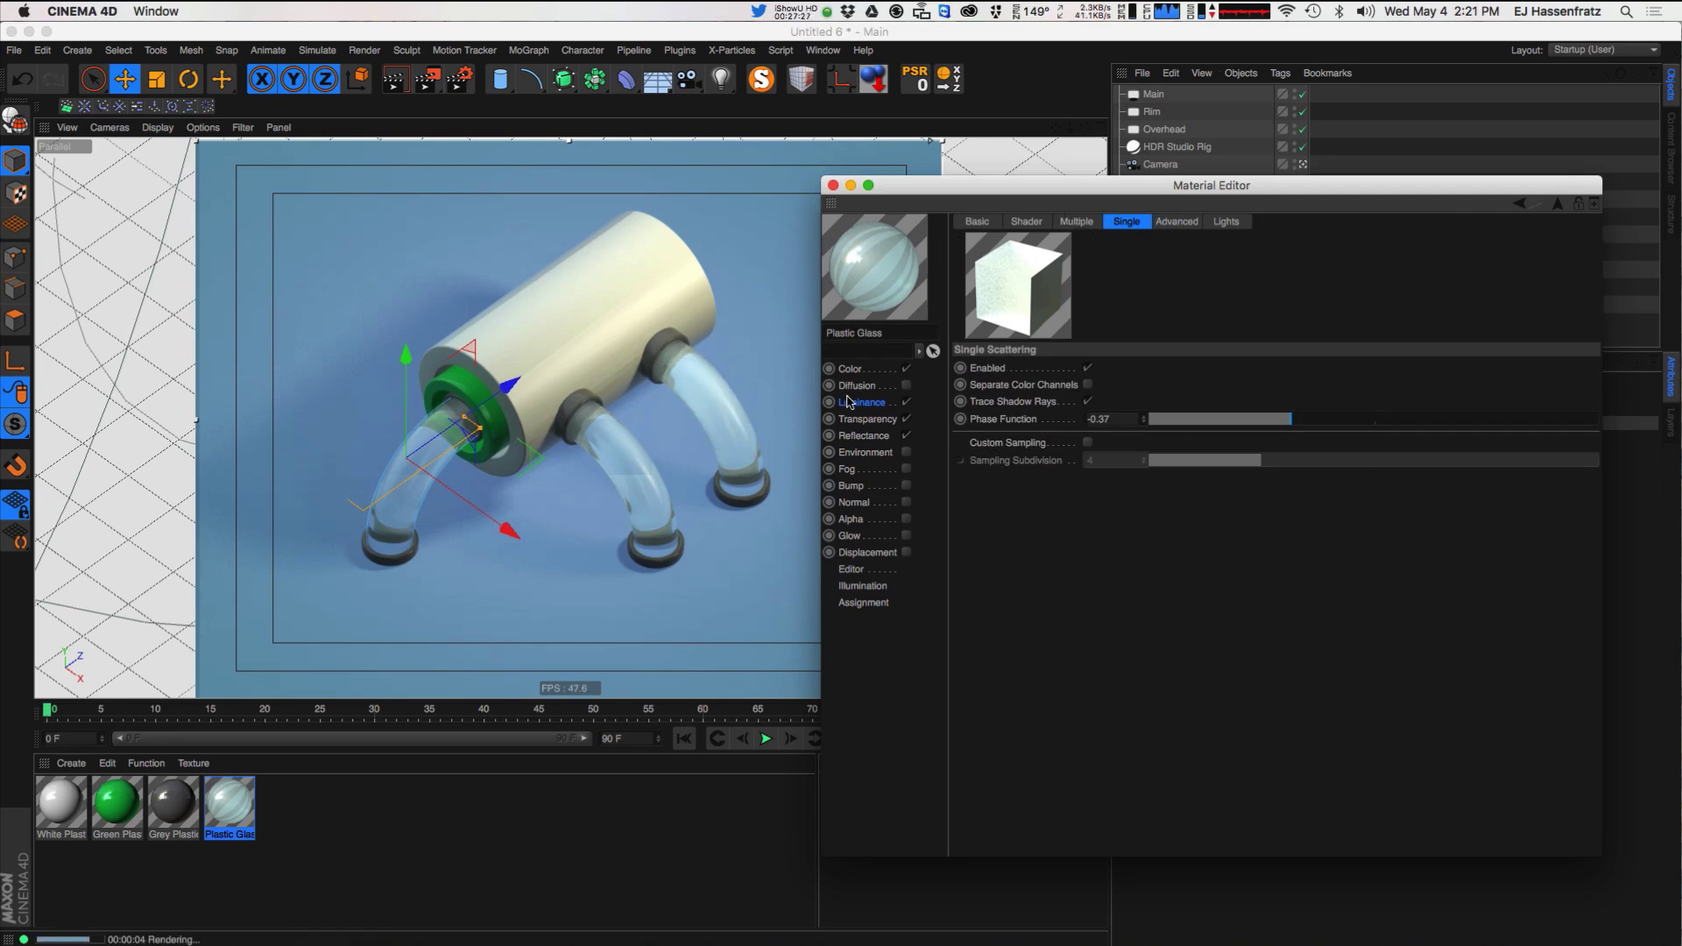
- Open the glass material's Reflectance channel and compare the glass tubes in the Behance reference illustrations in Chrome
left_click(860, 437)
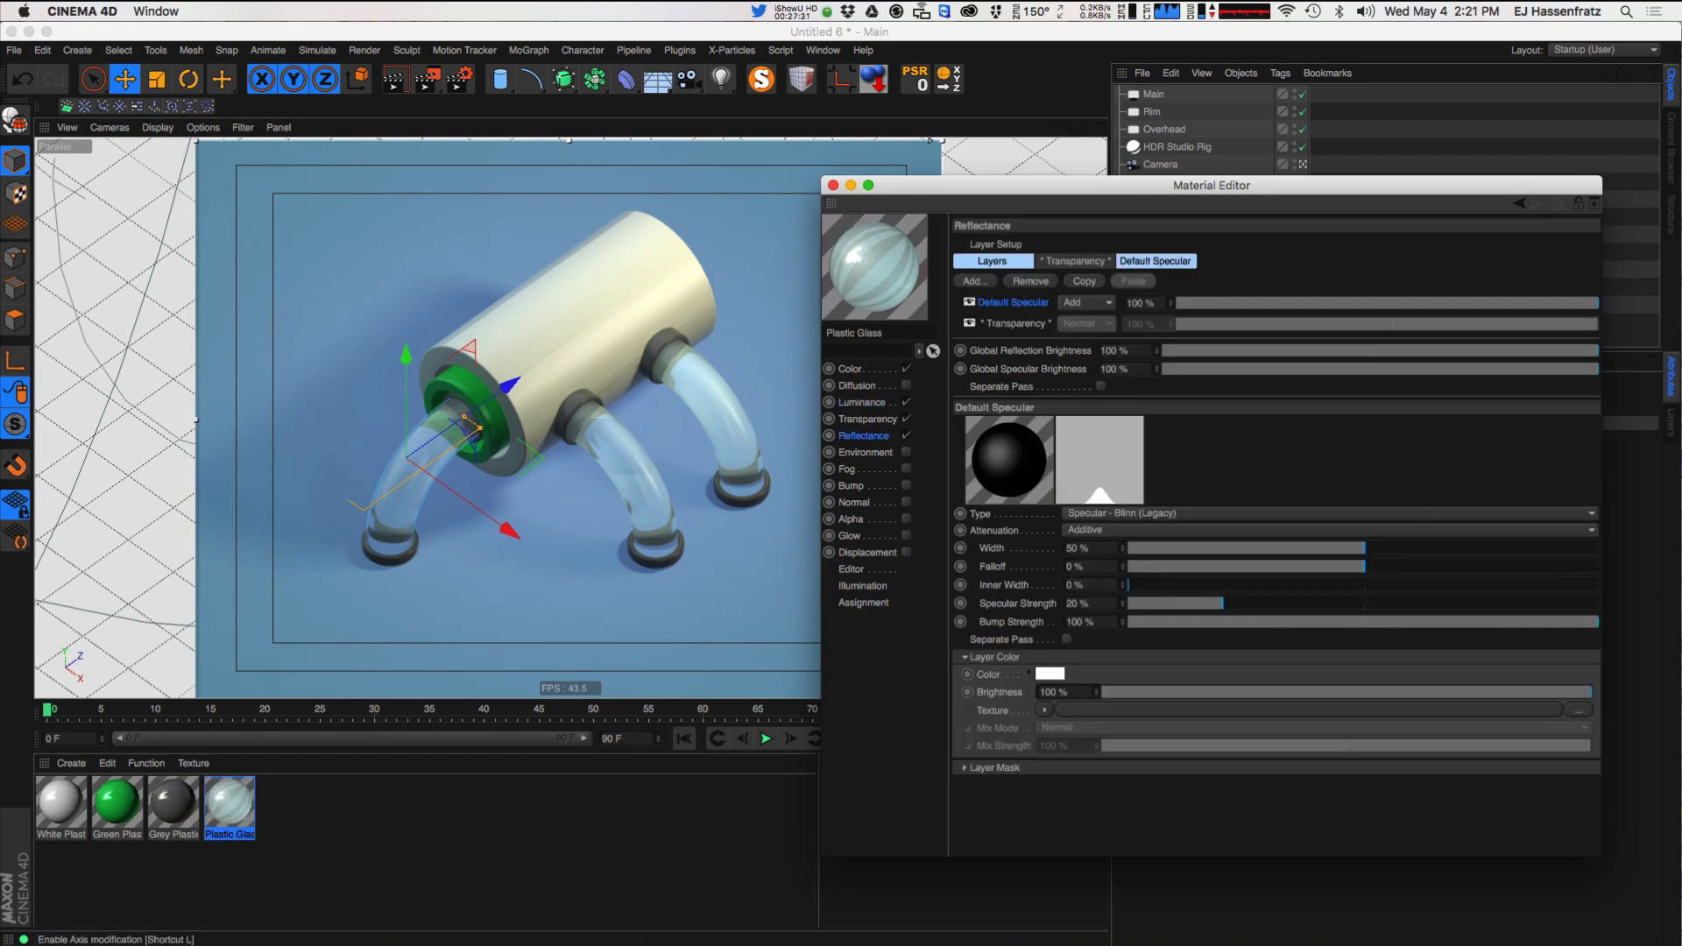
left_click_drag(0, 214, 985, 119)
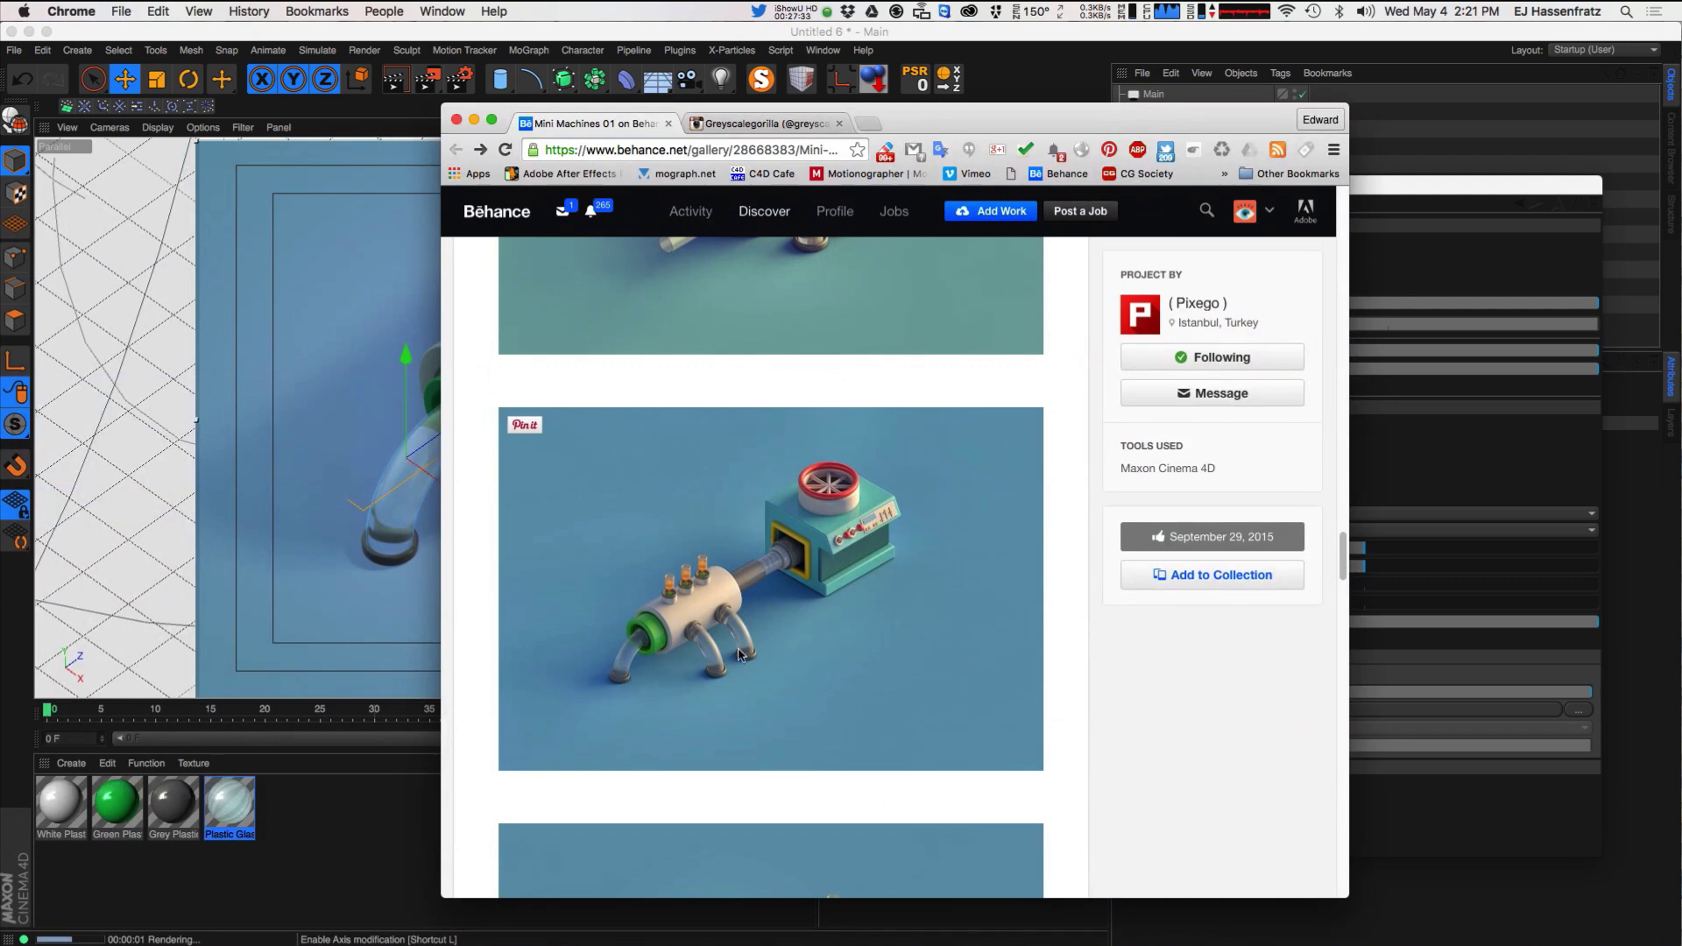
scroll(758, 601, "down", 5)
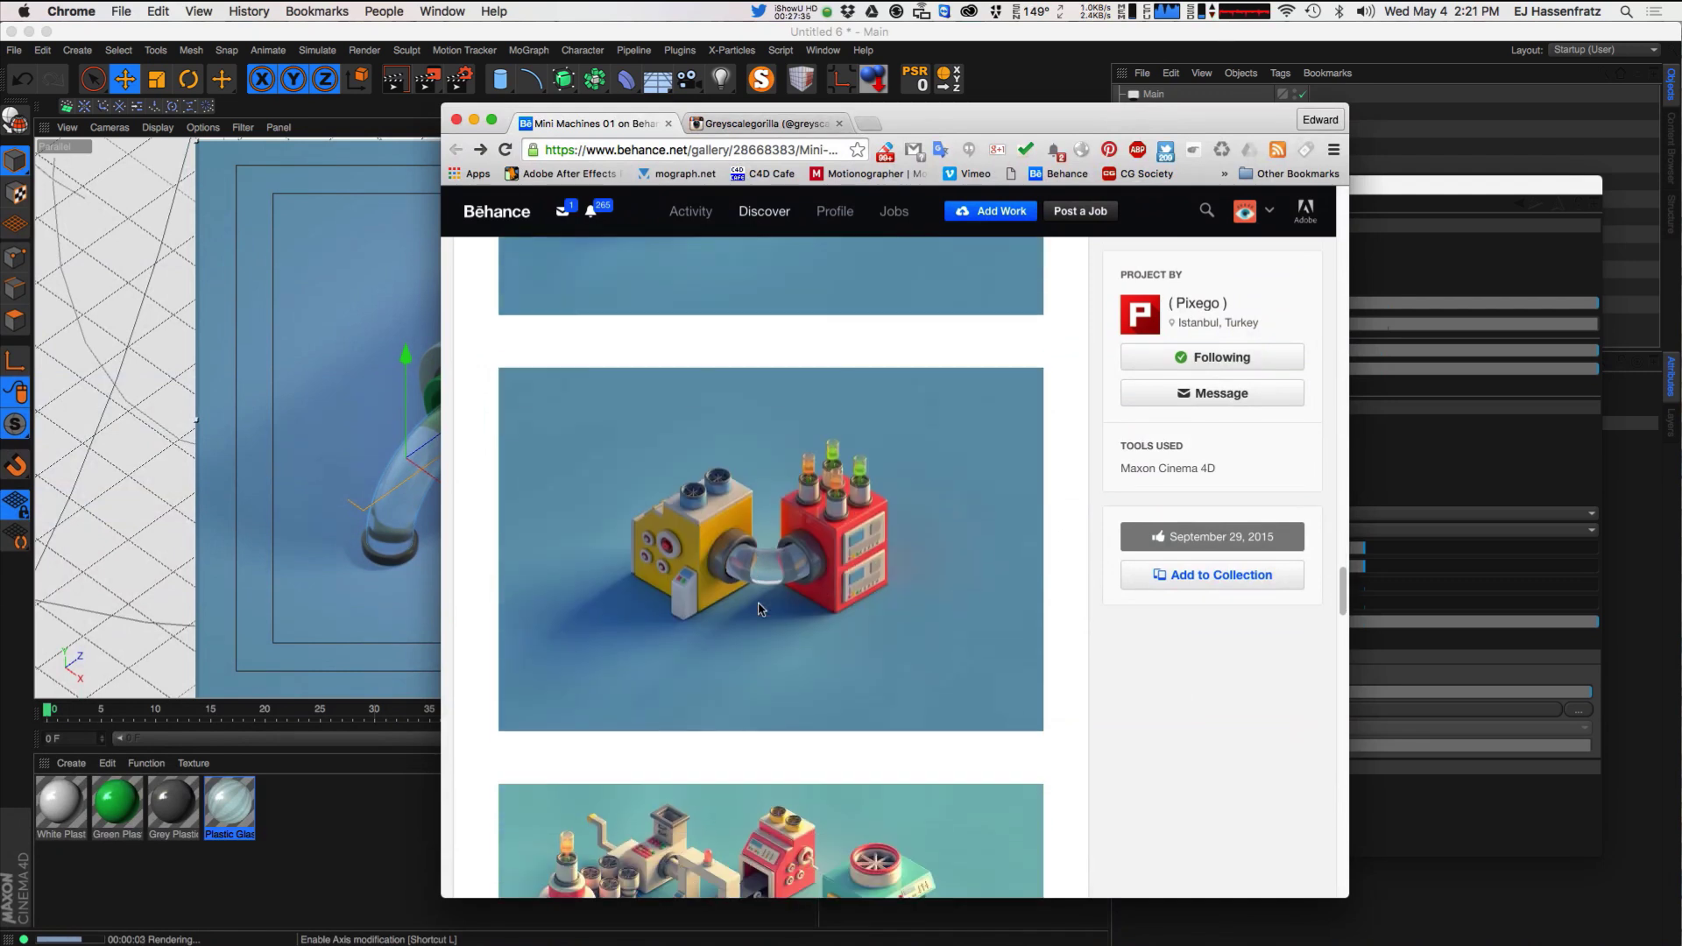
left_click_drag(929, 115, 0, 156)
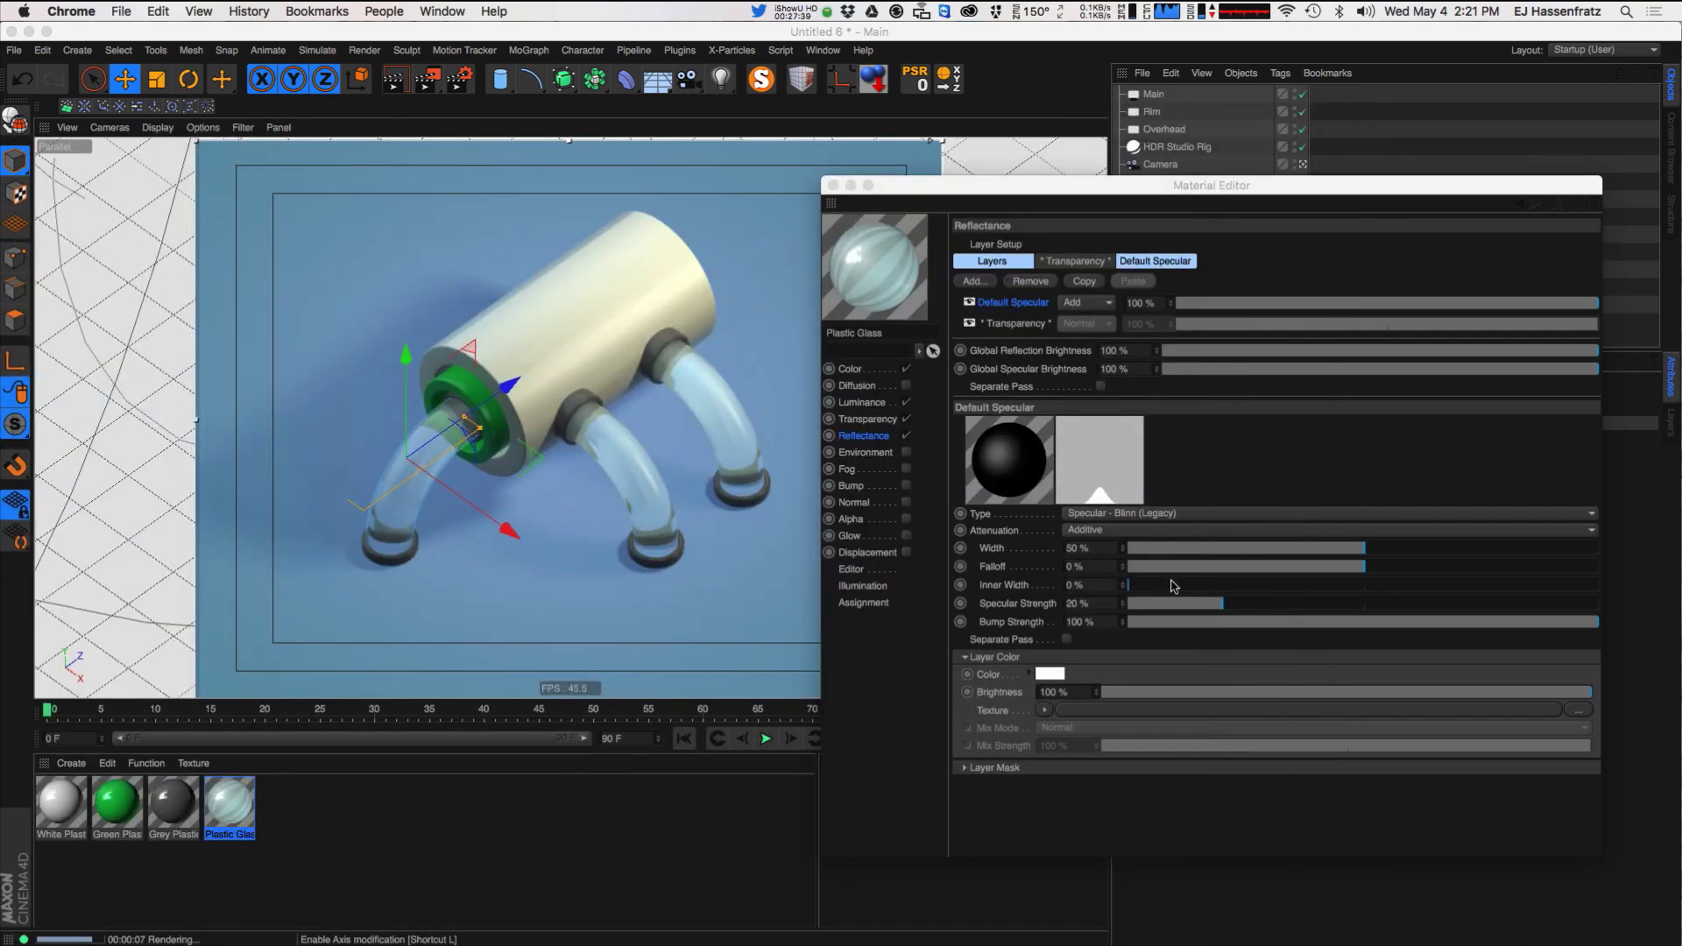
- Set the glass material's Default Specular layer to 59% width, -14% falloff and 55% specular strength
left_click_drag(1221, 604, 1477, 604)
left_click_drag(1334, 569, 1335, 606)
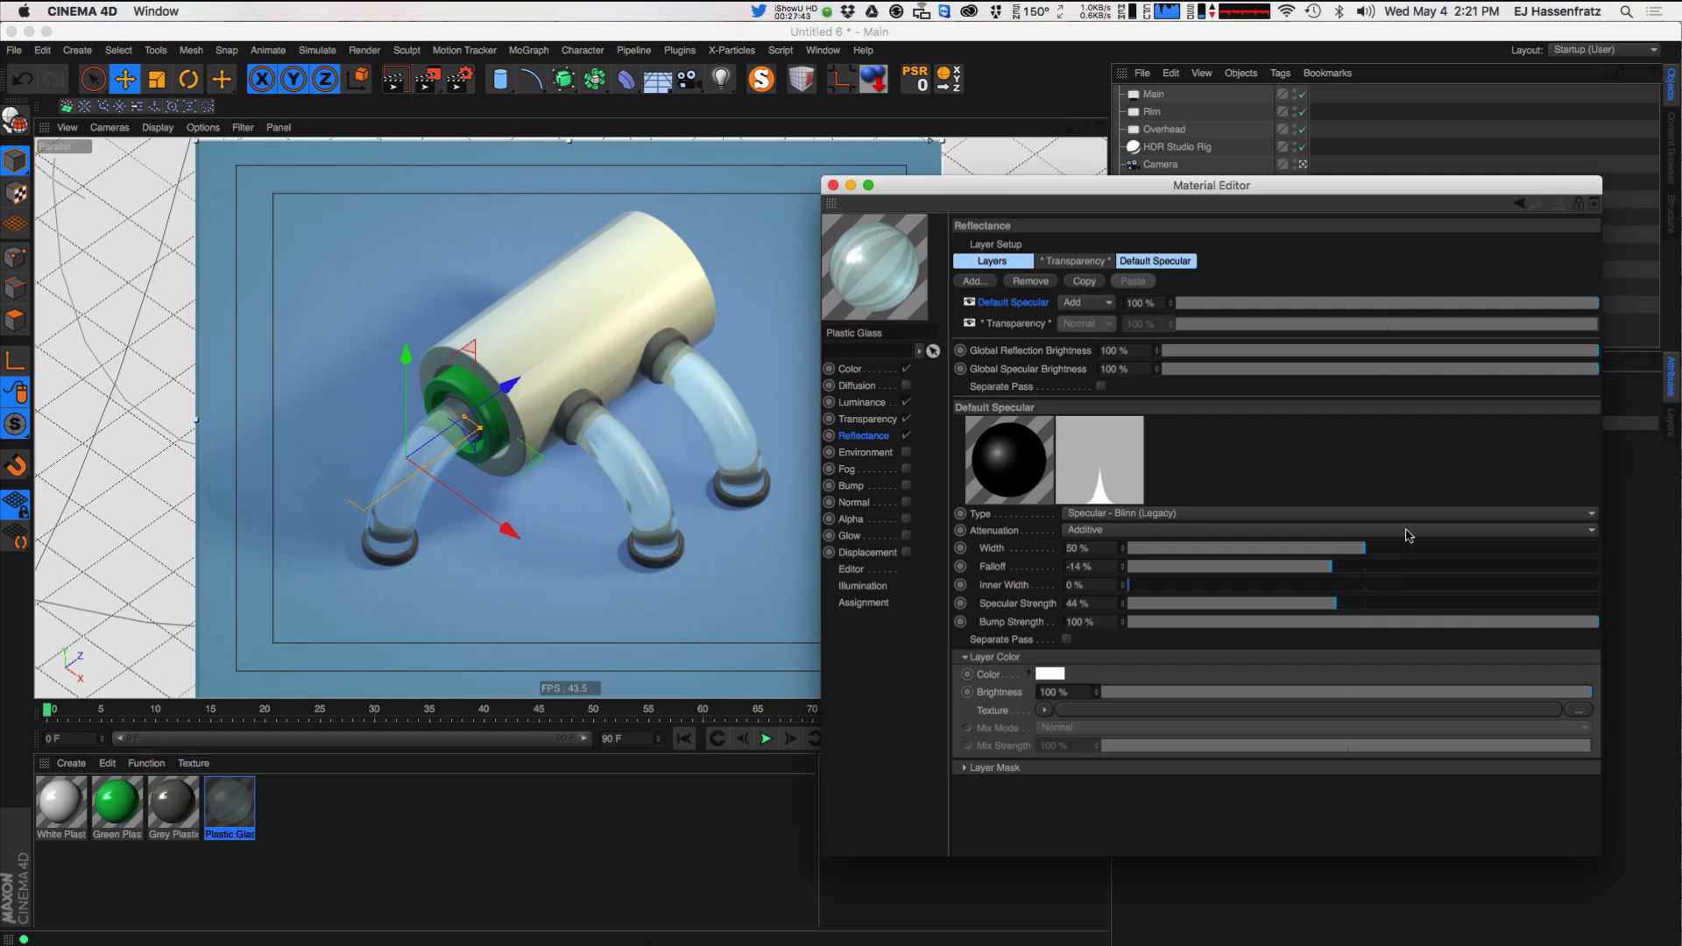
left_click_drag(1365, 548, 1386, 550)
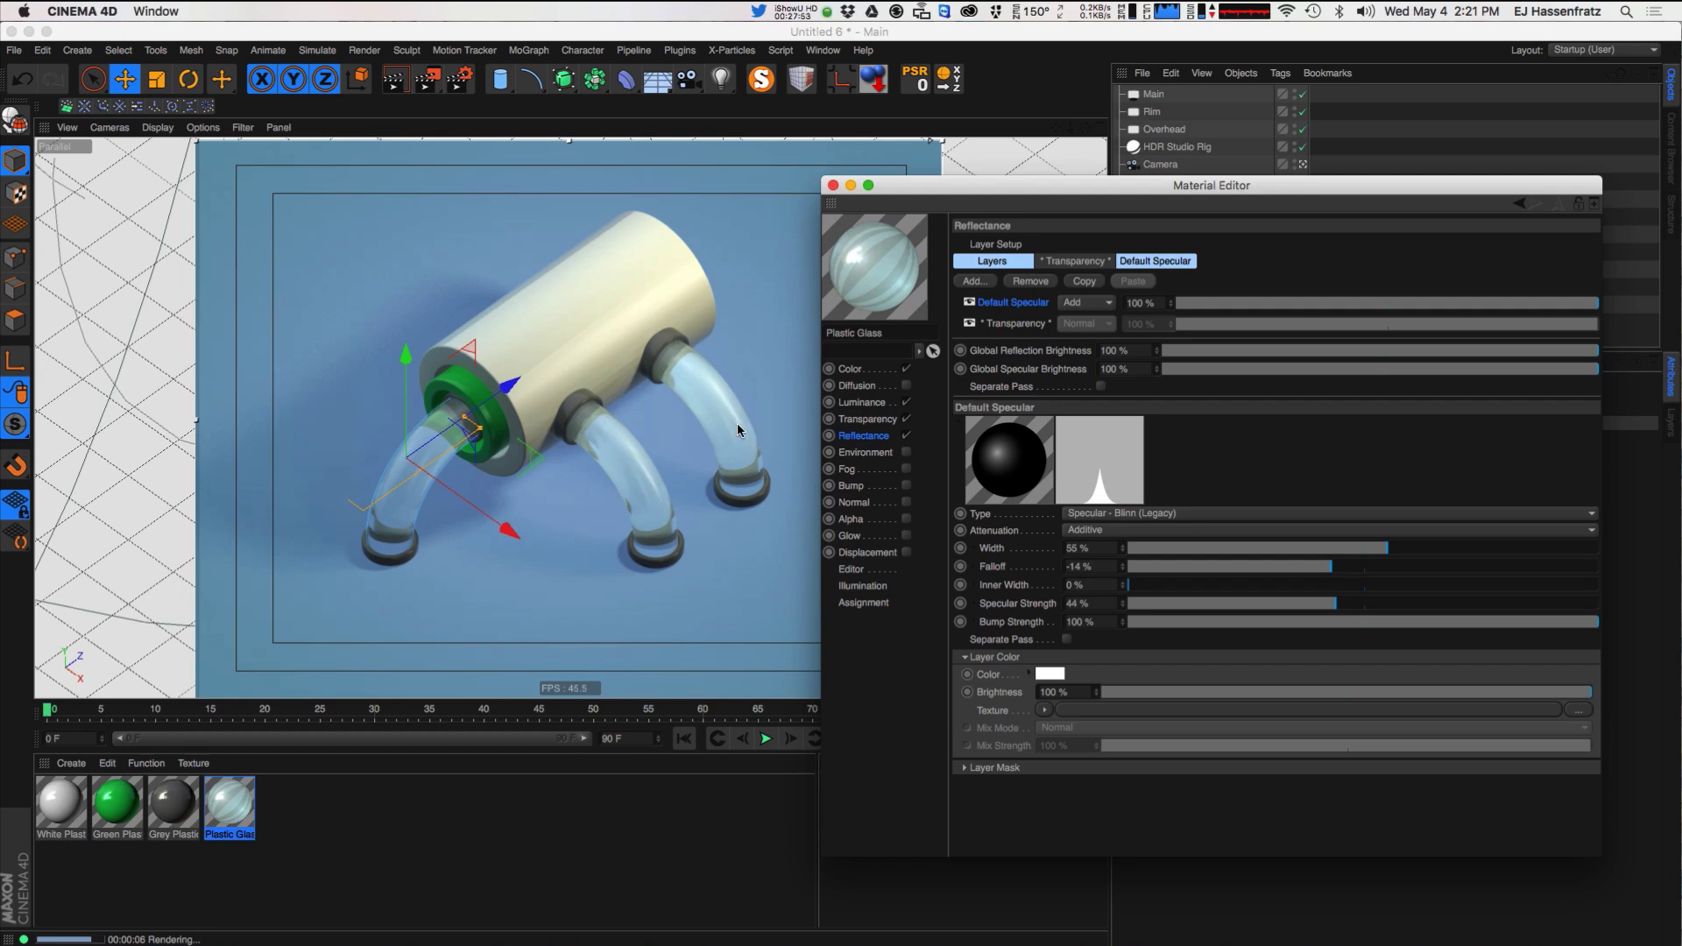
left_click_drag(1387, 549, 1405, 549)
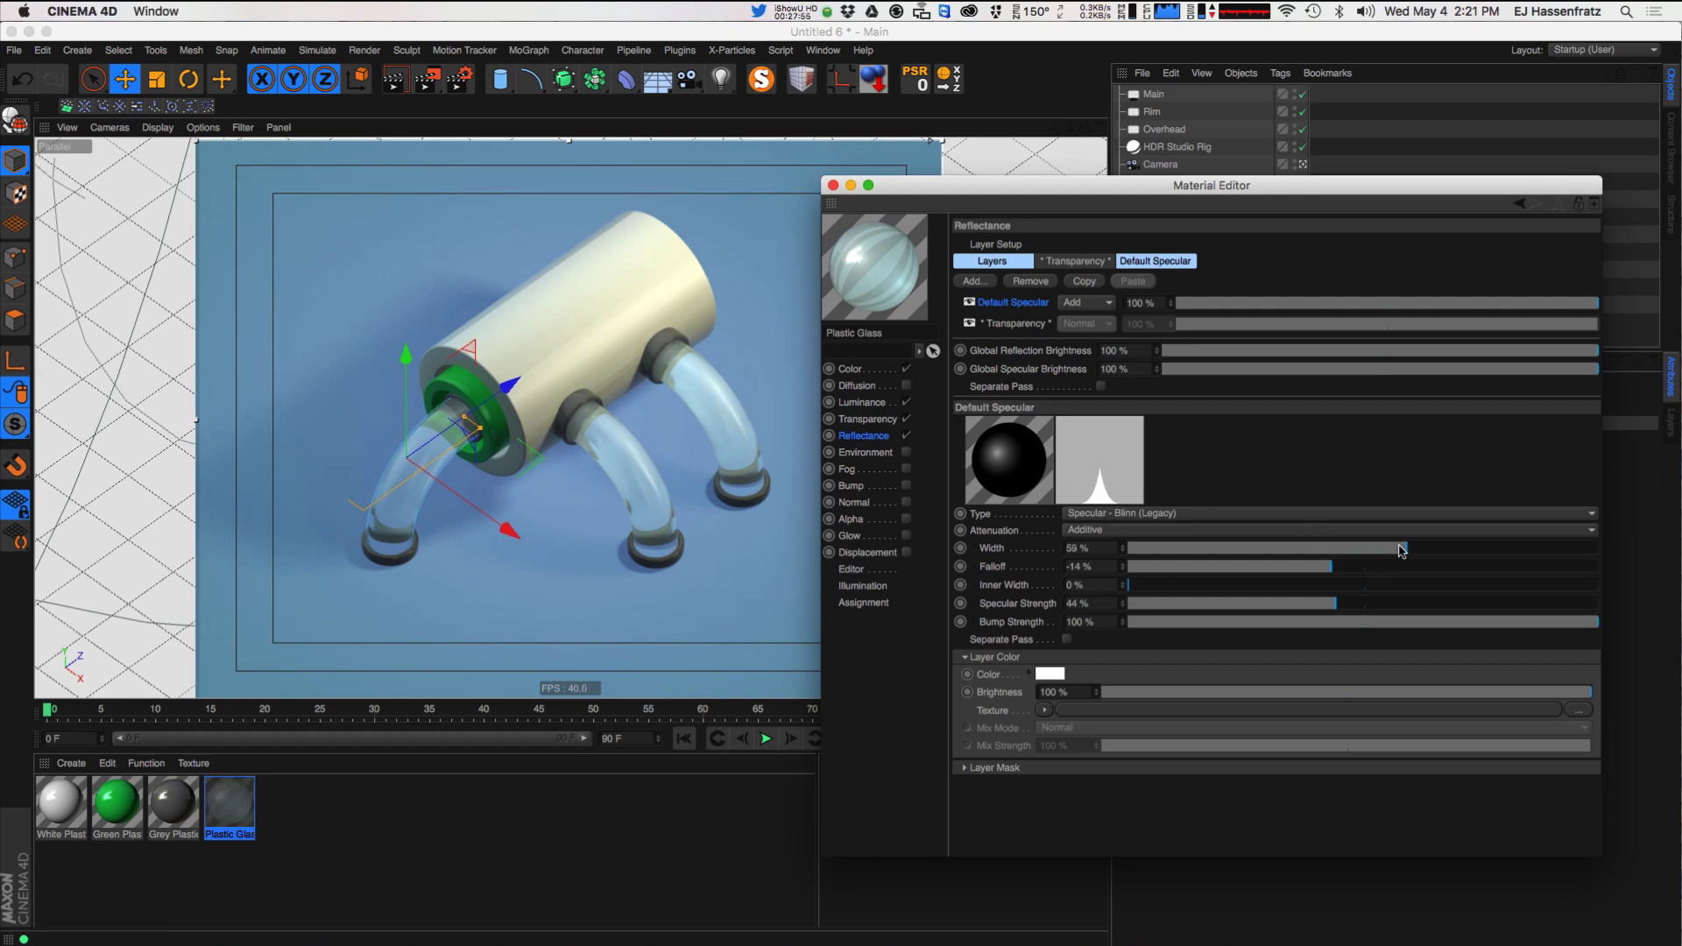
left_click(1364, 602)
left_click_drag(1372, 606, 1388, 605)
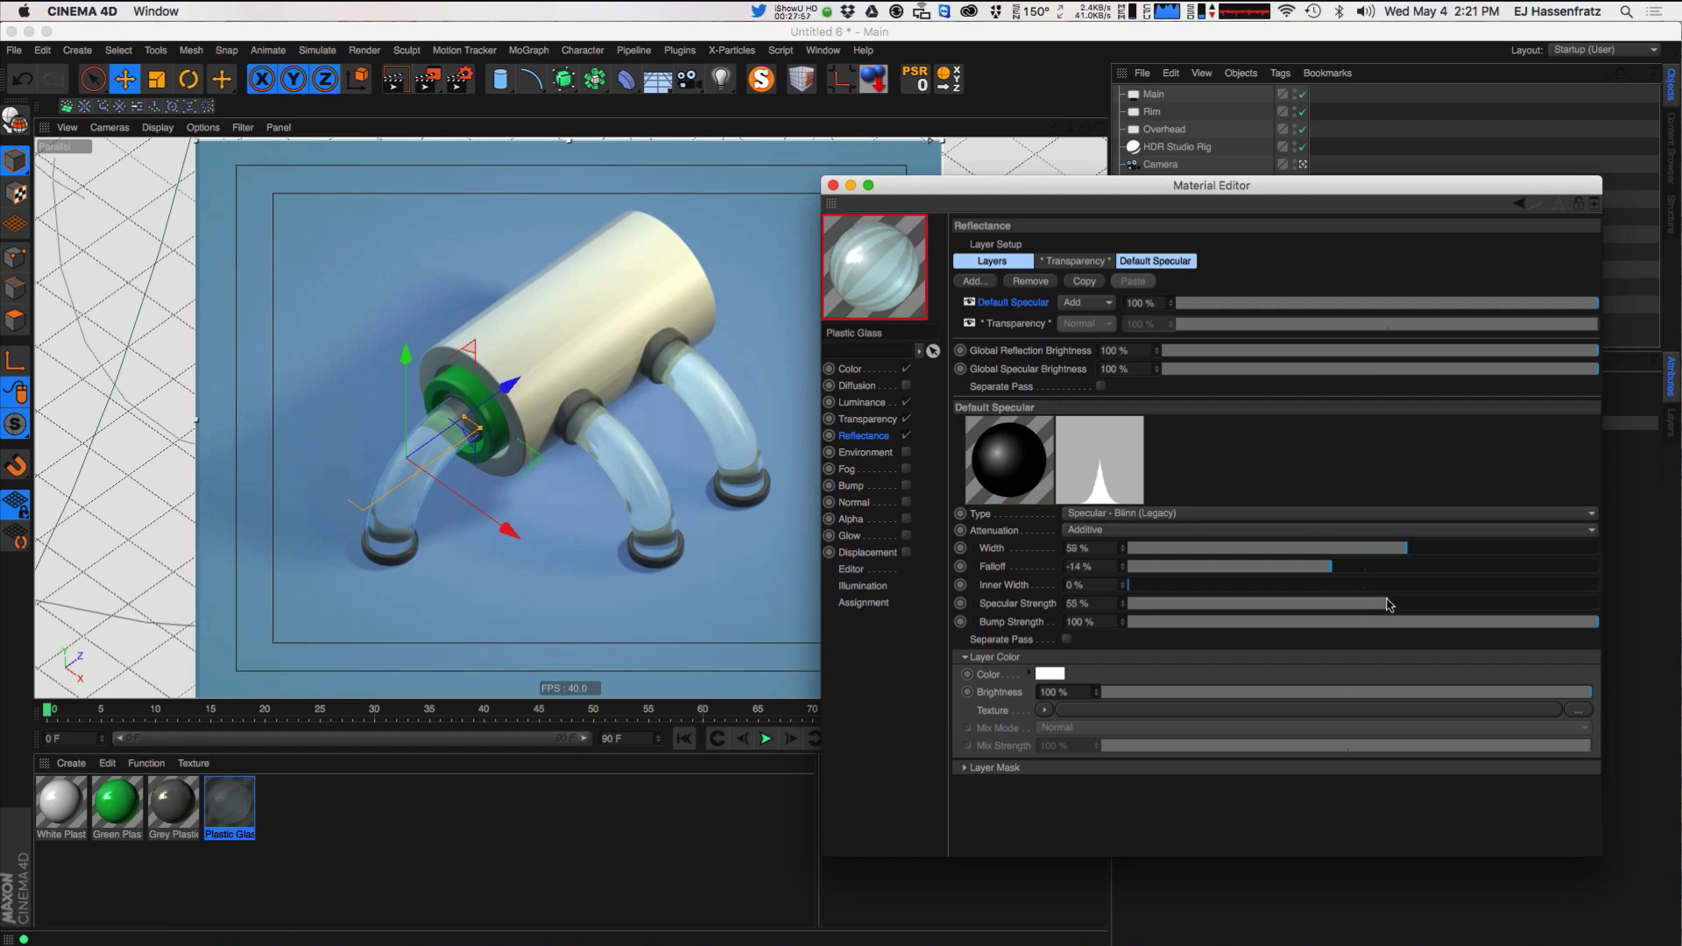
- Change the Default Specular layer color to a very pale yellow, FCFFE8
left_click(1055, 674)
left_click_drag(974, 576, 962, 557)
left_click(1136, 594)
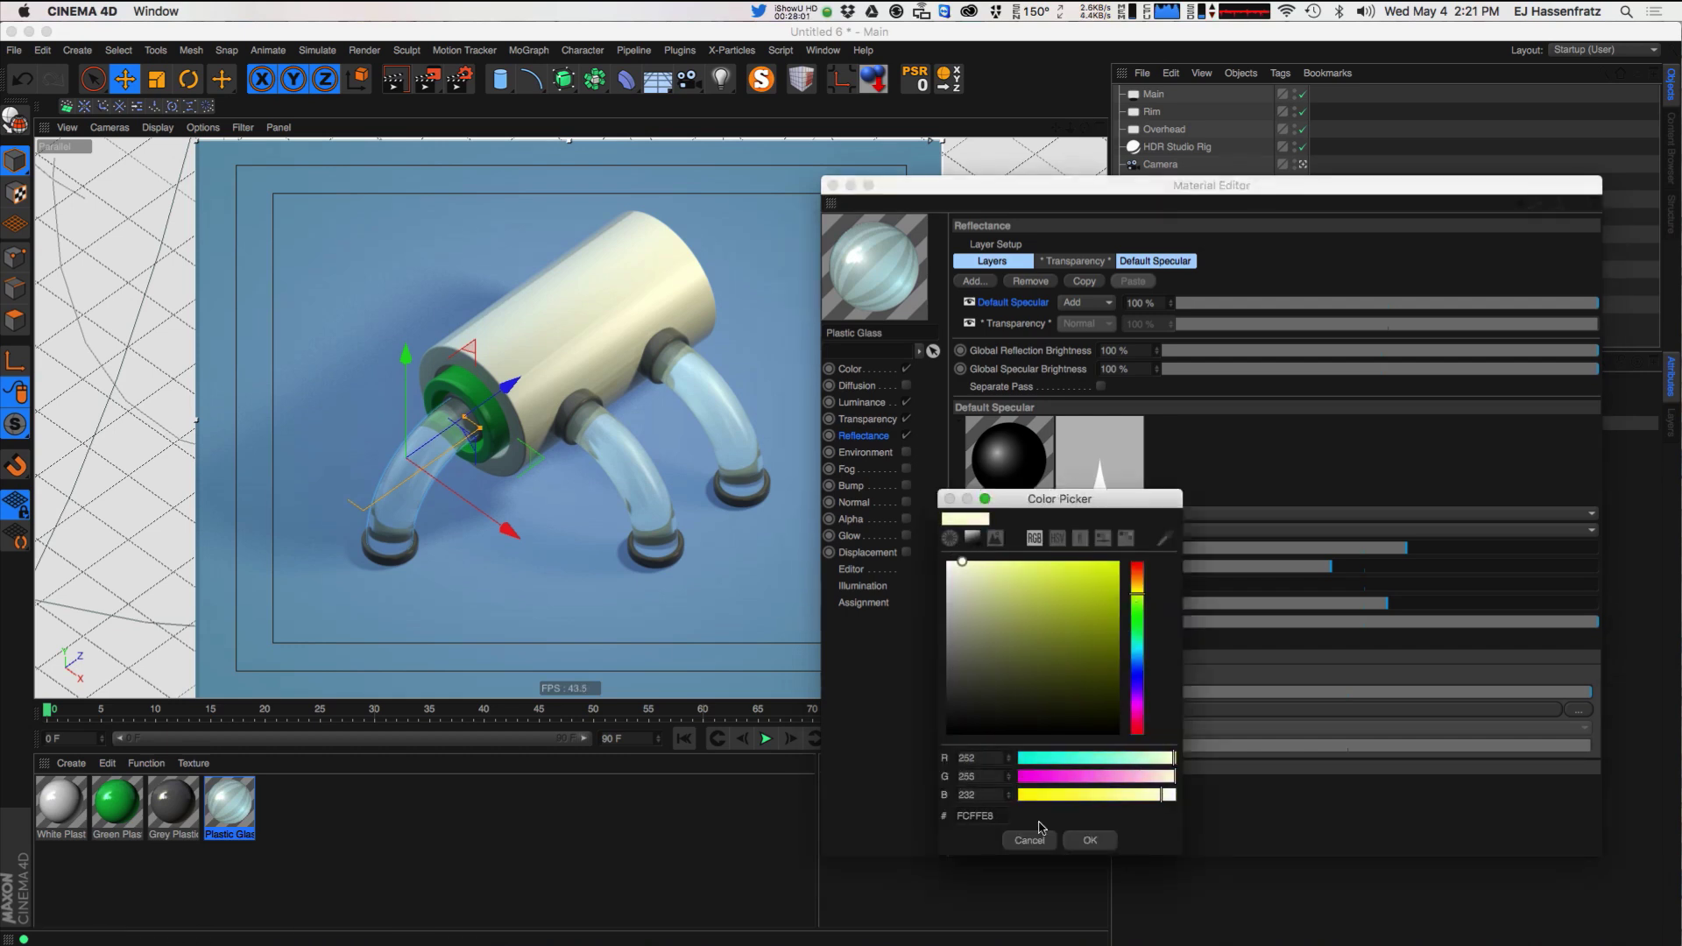
key("super+Tab")
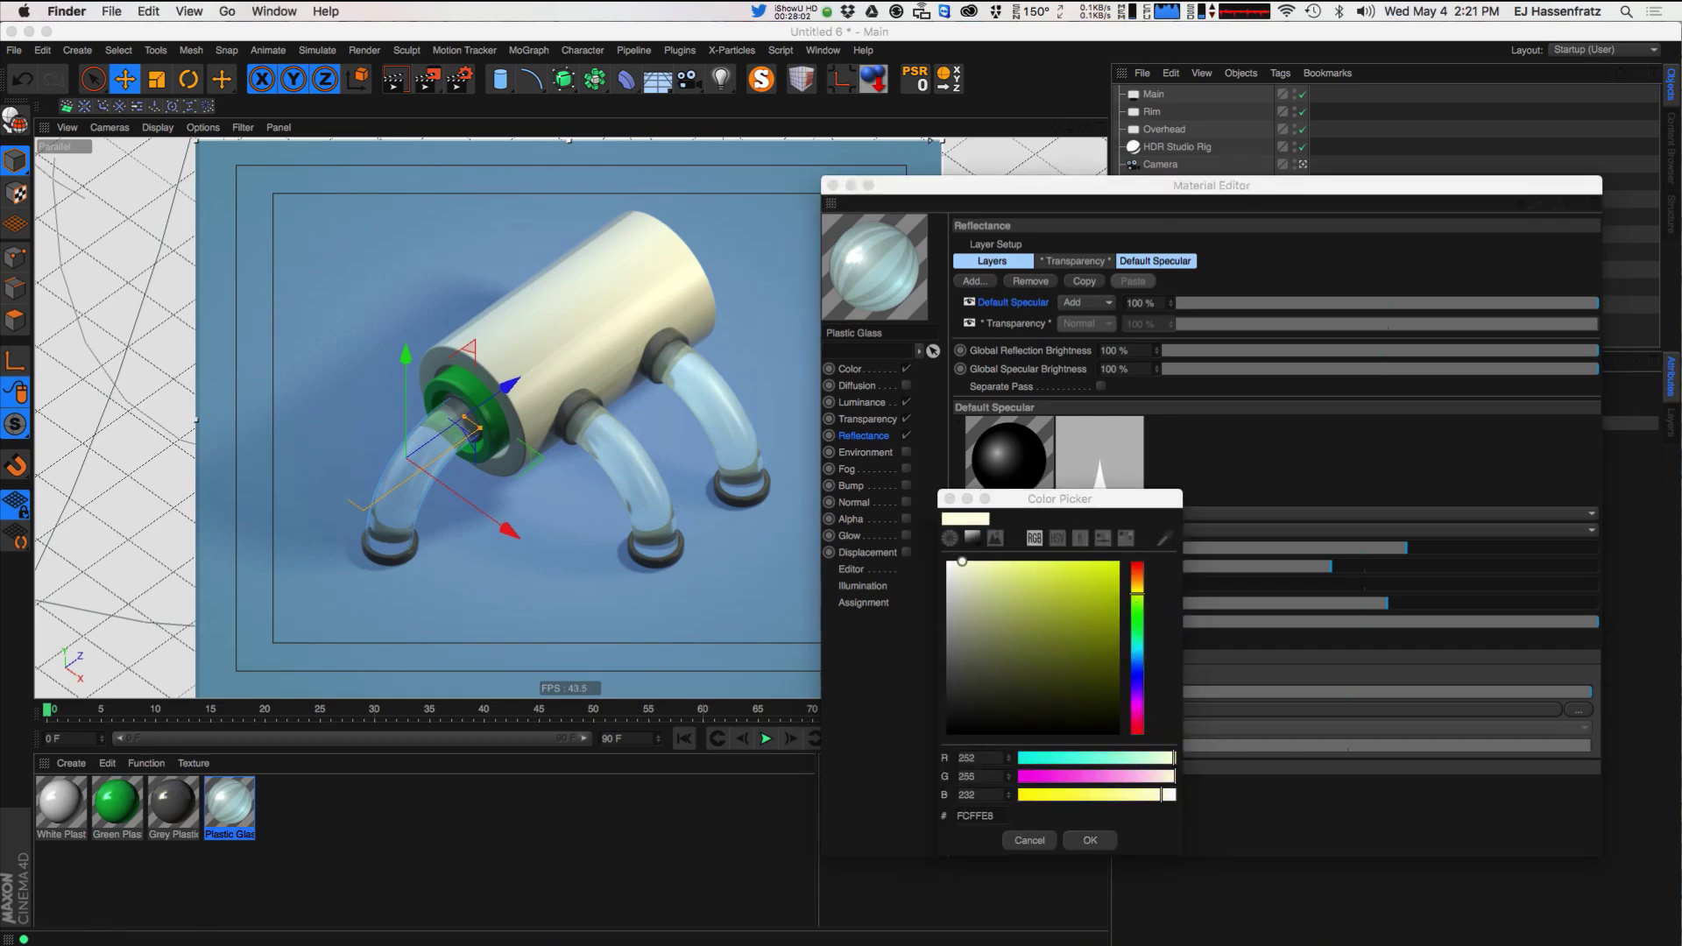
left_click(1094, 846)
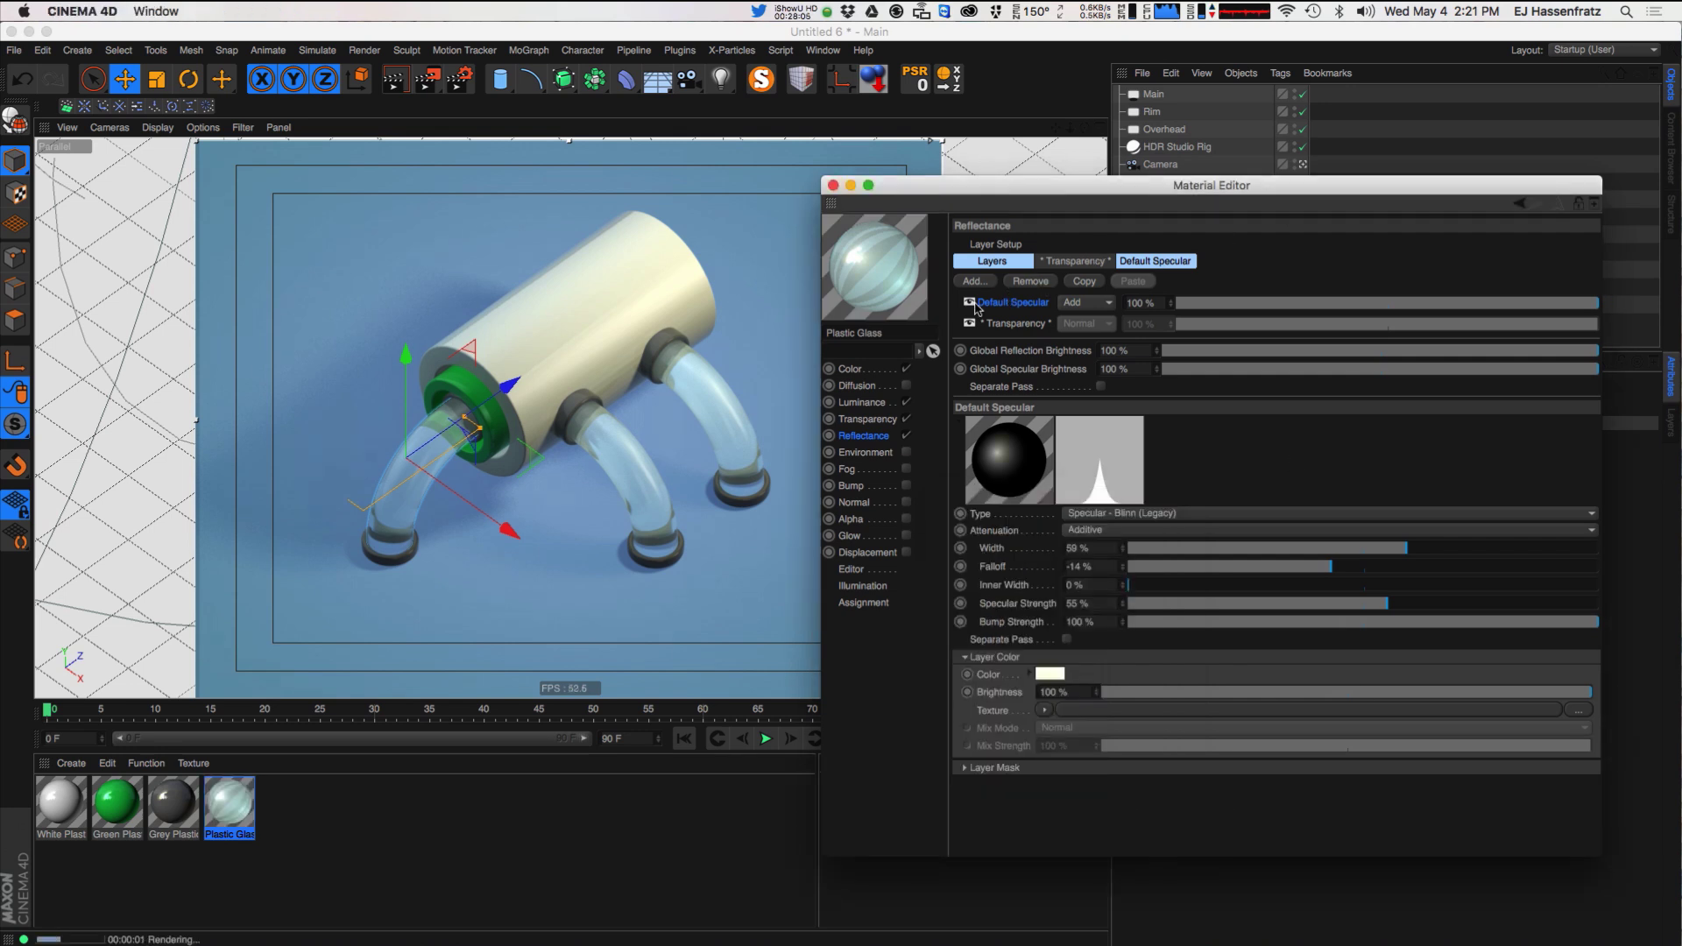
- Review the Color and Reflectance channels and lower the glass material's transparency brightness to 95%
left_click(878, 371)
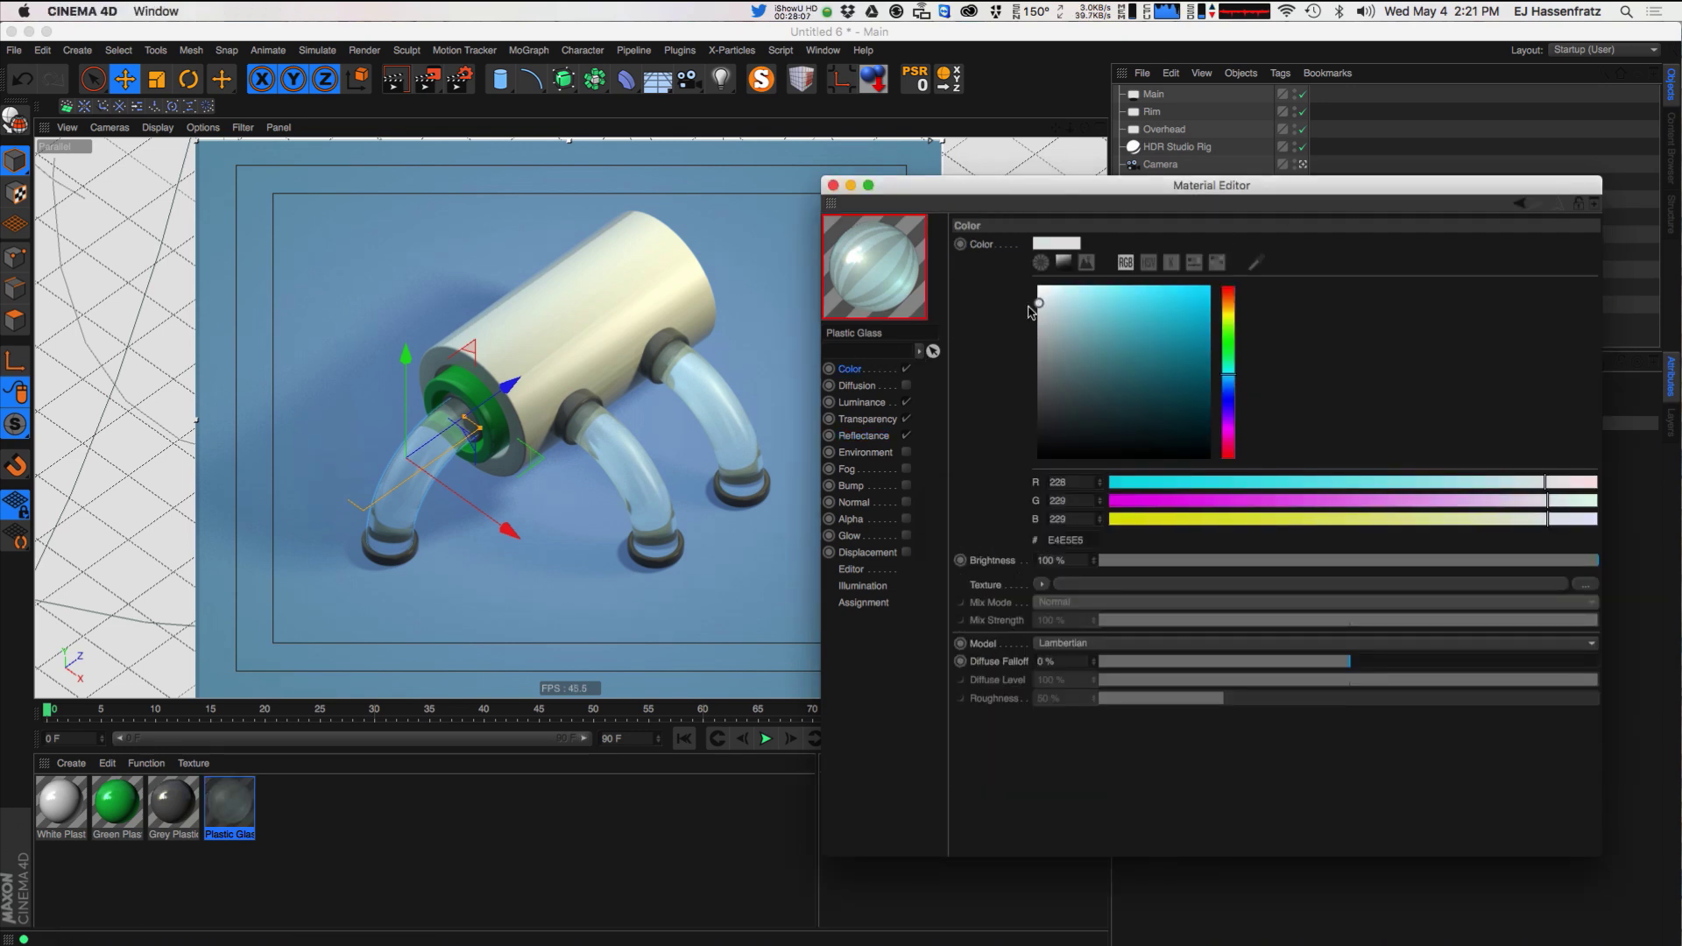
left_click(877, 437)
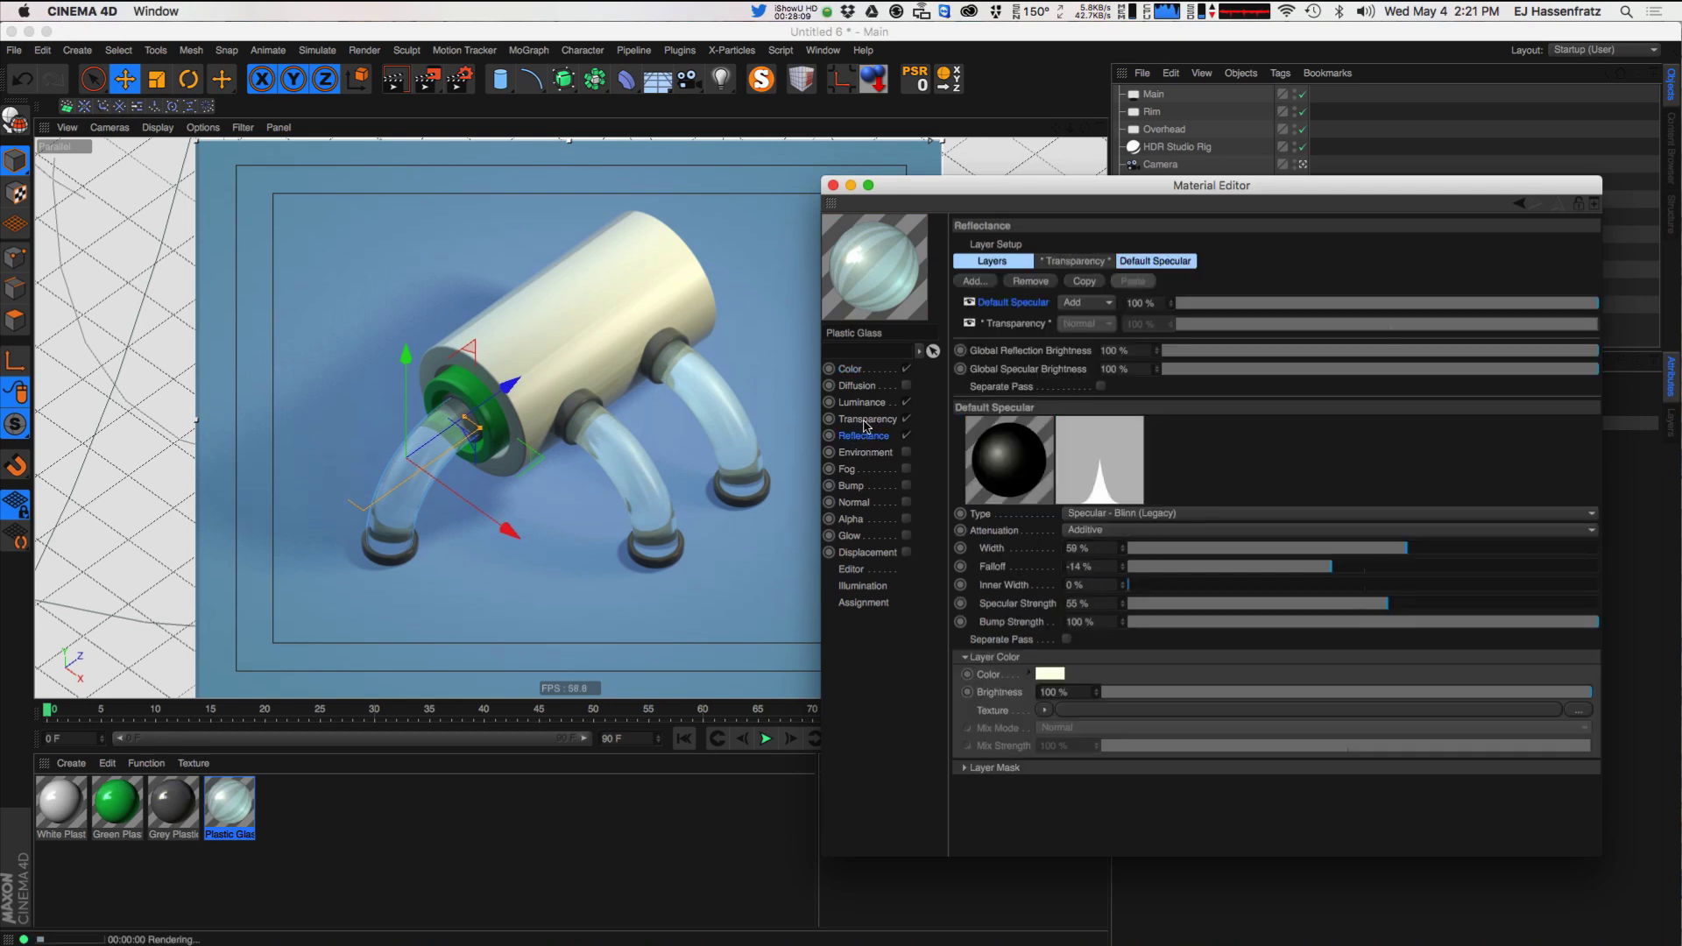
left_click(874, 420)
left_click(1136, 563)
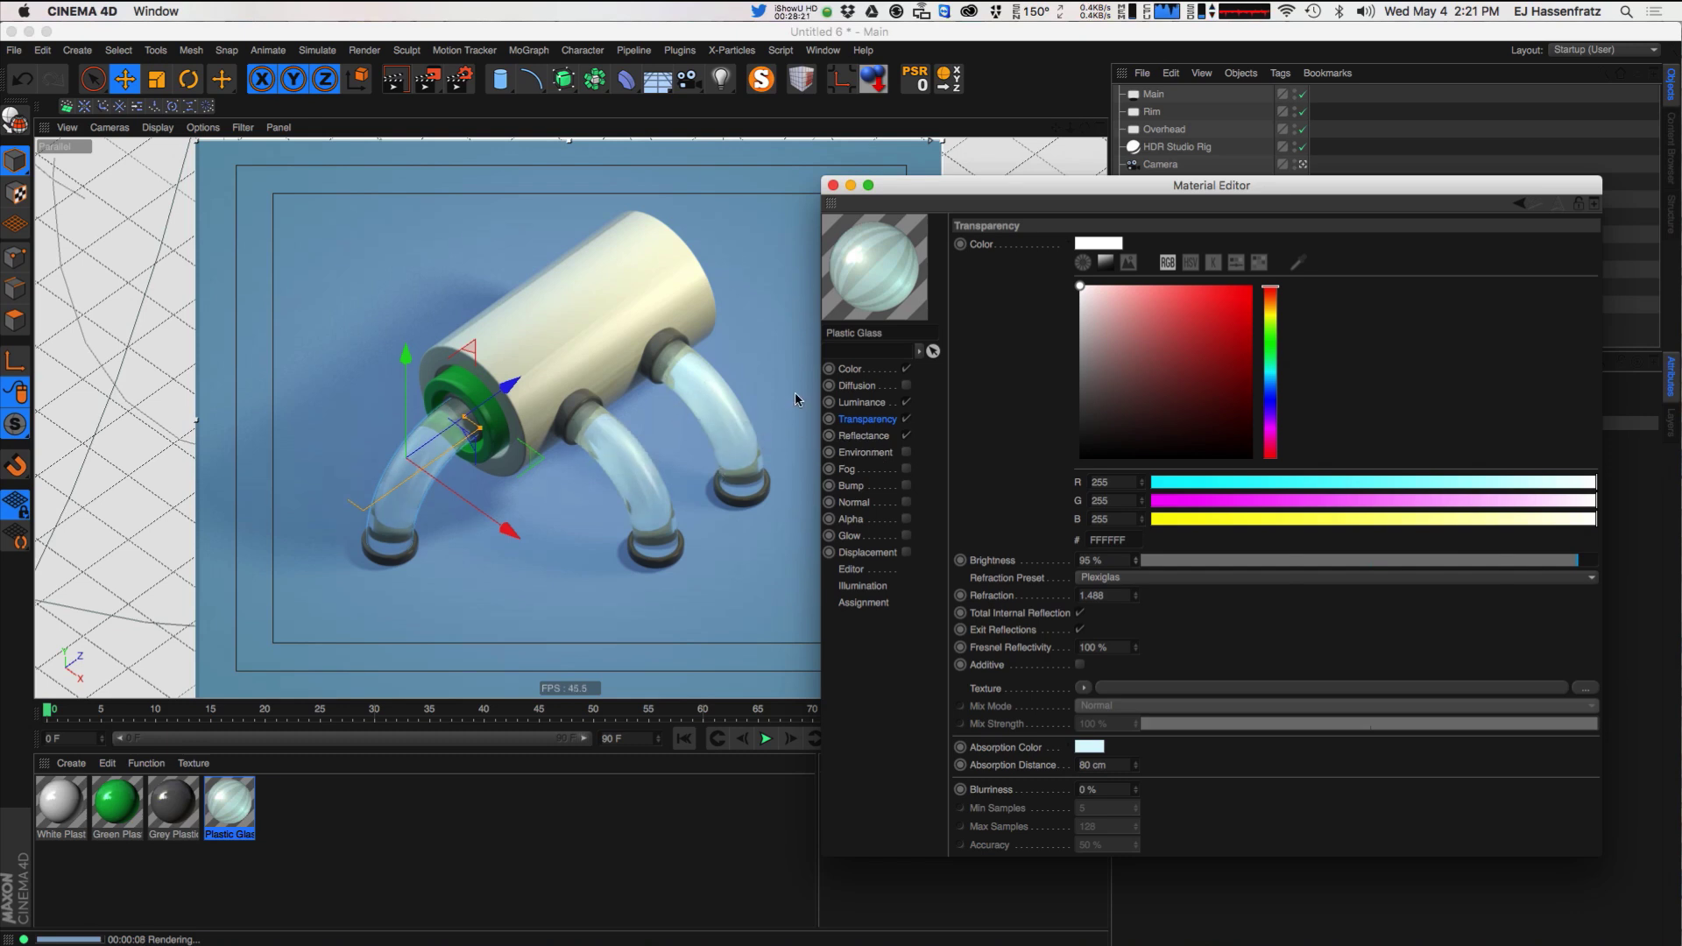
- Set the single-scattering phase function of the Subsurface Scattering shader in the Luminance channel to -0.63
left_click(858, 386)
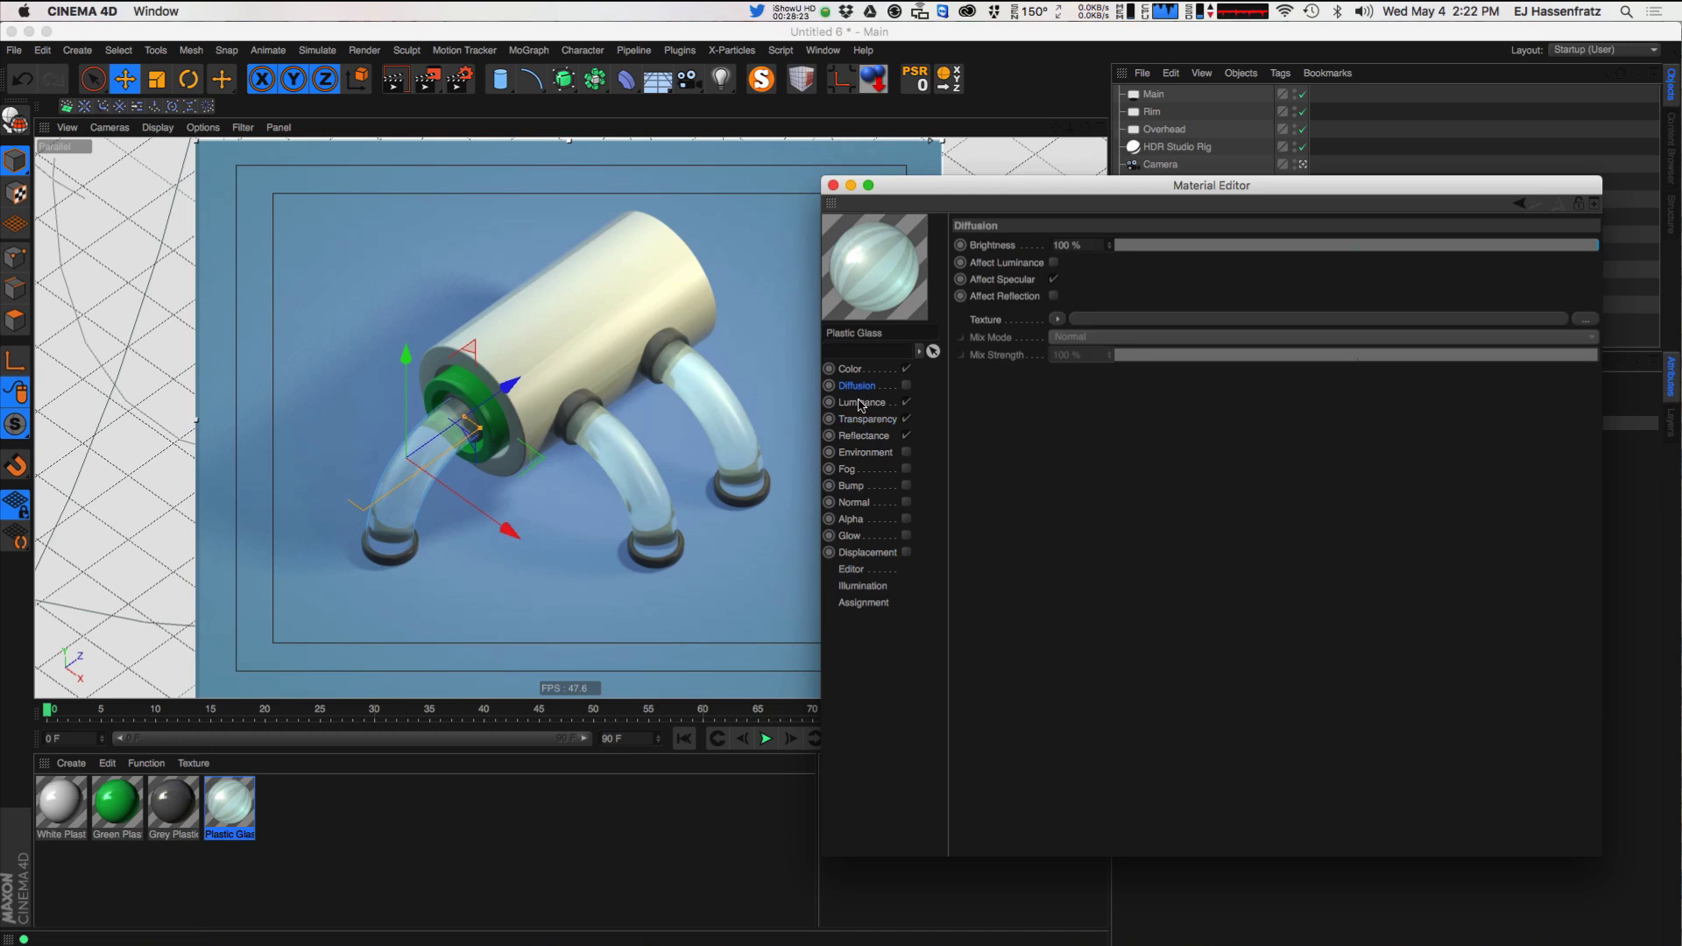
left_click(861, 402)
left_click(1131, 585)
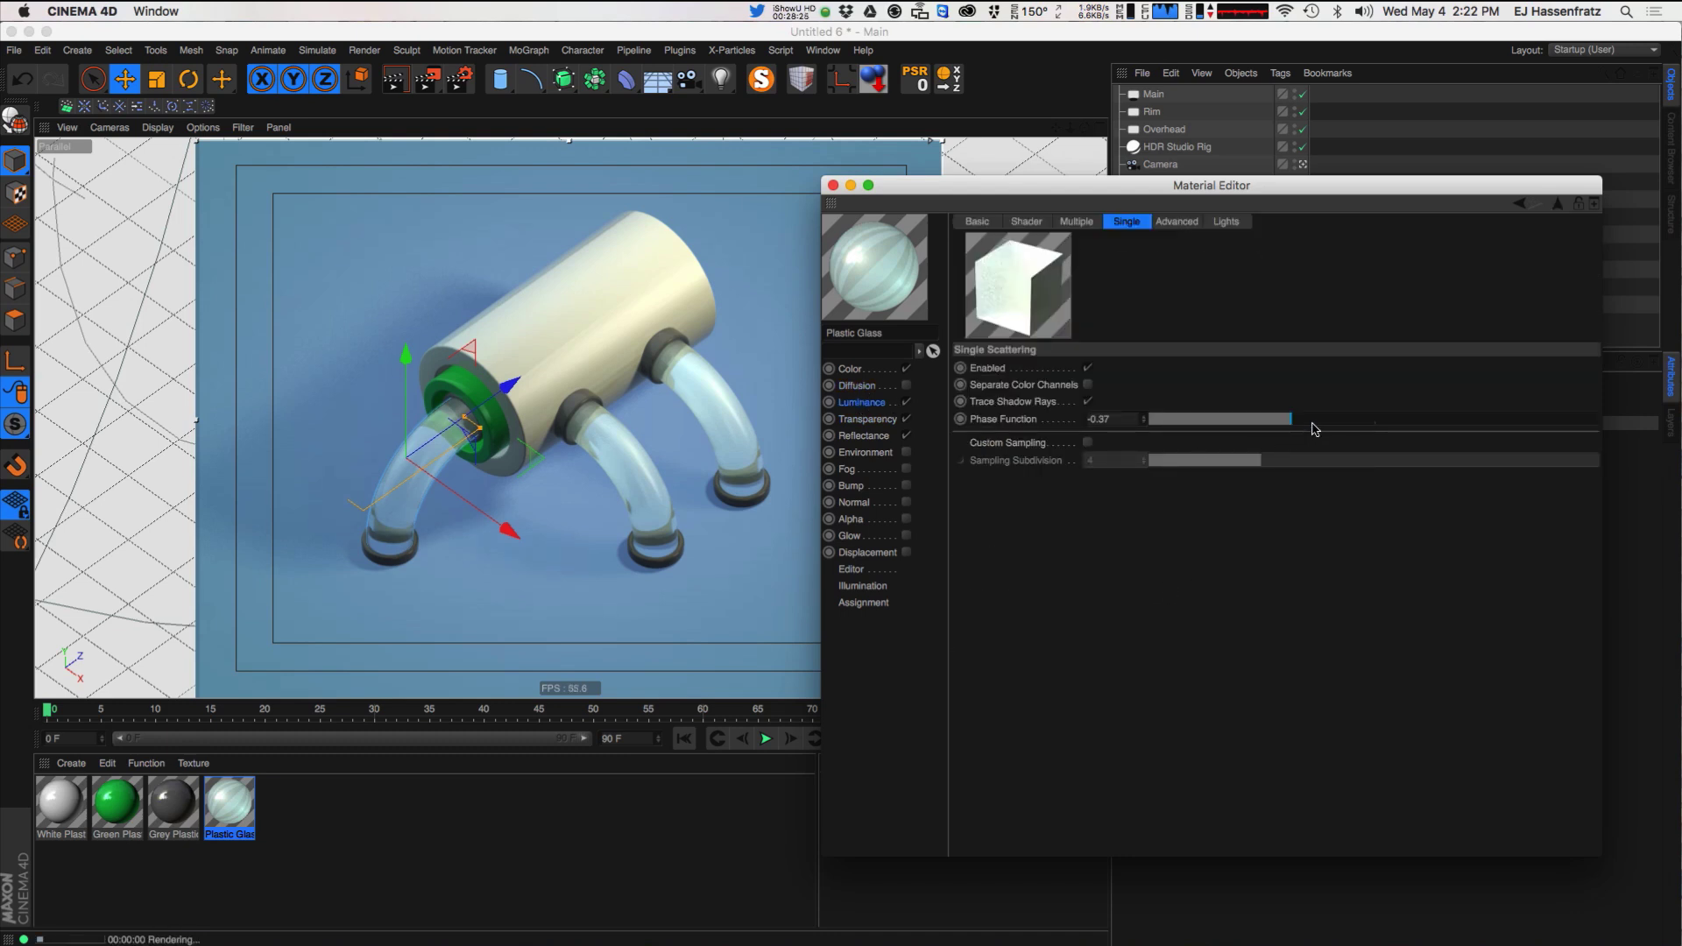
left_click_drag(1278, 427, 1216, 424)
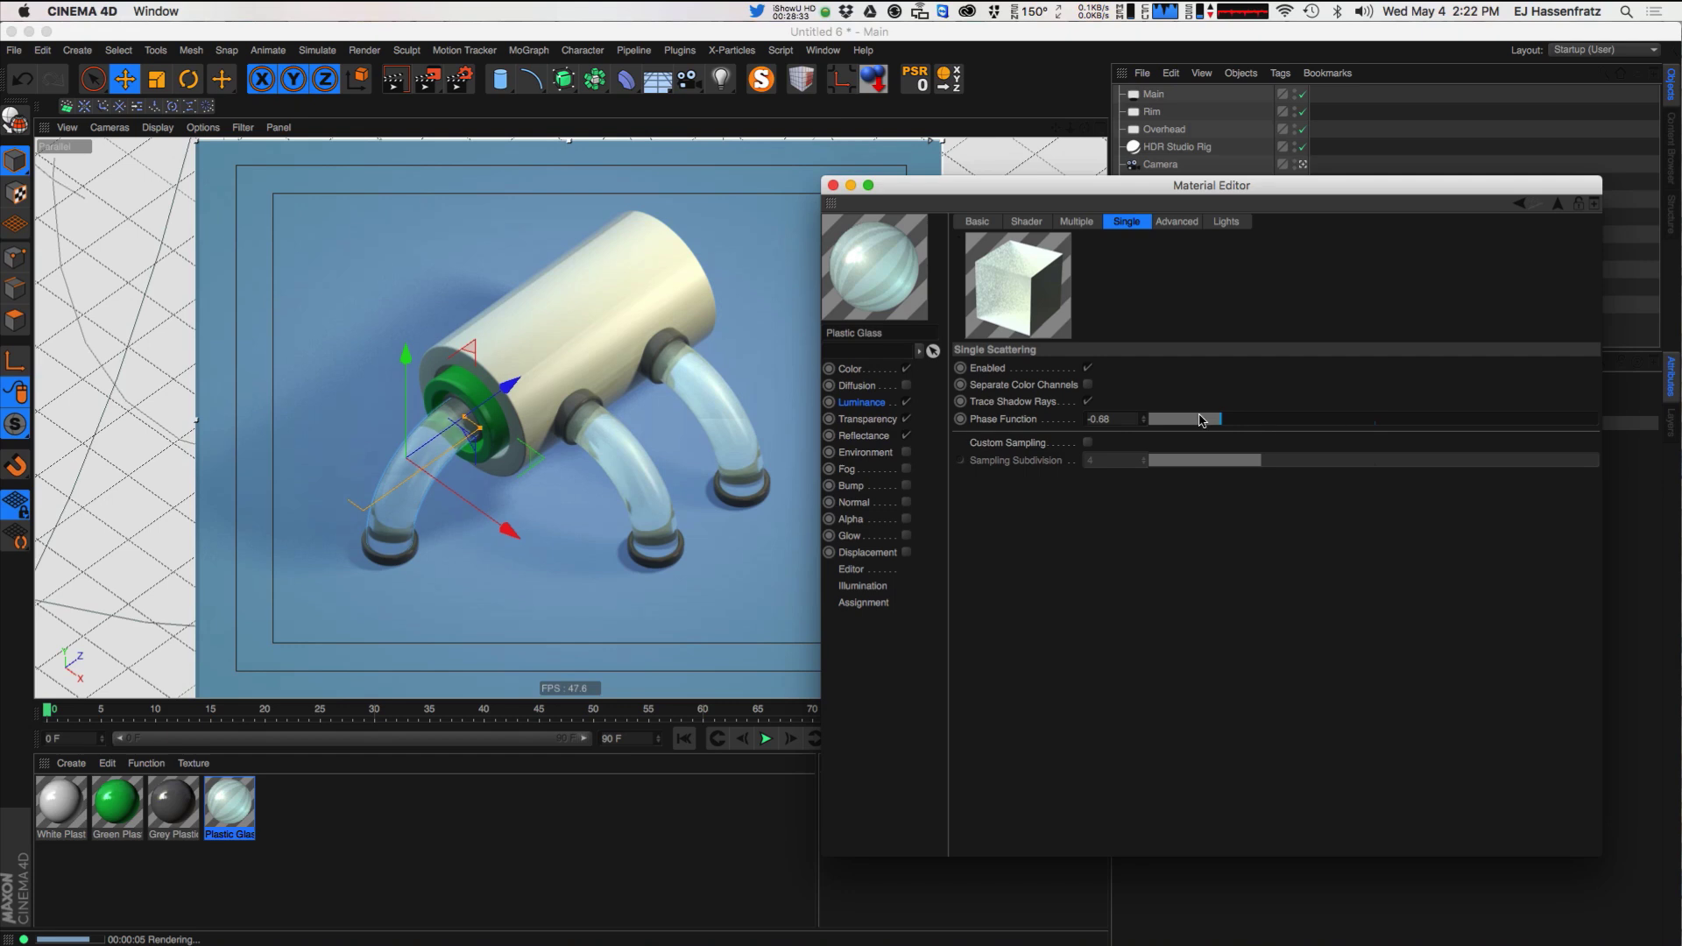
left_click(1233, 419)
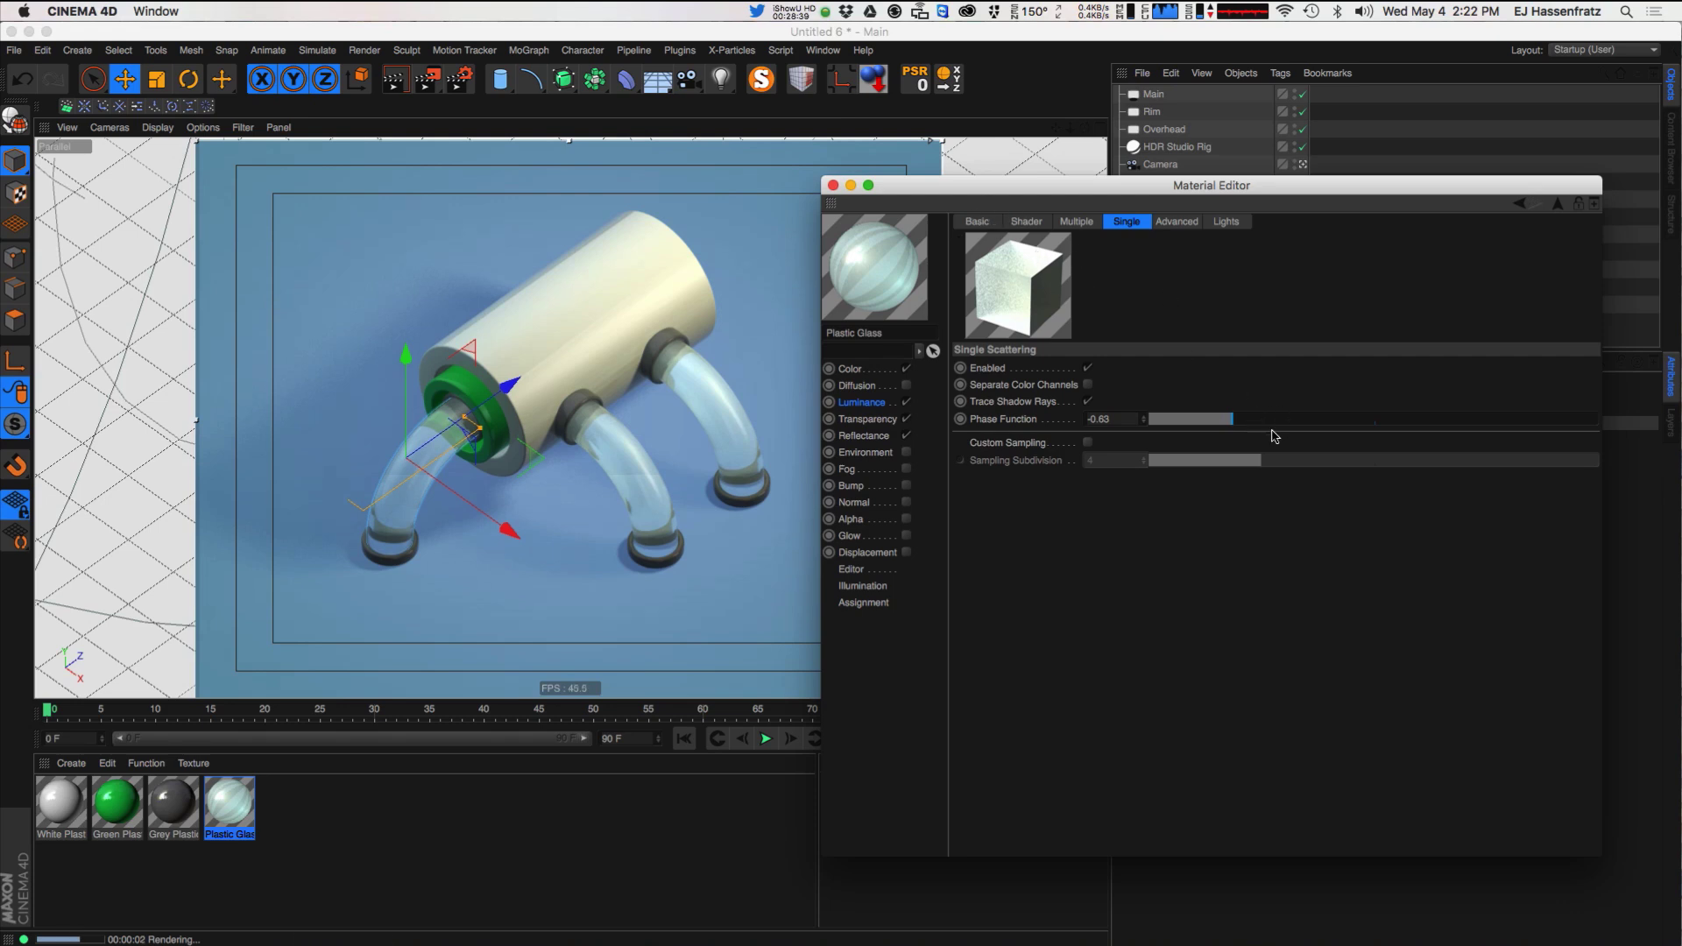
- Set the Subsurface Scattering shader's multiple-diffuse sample density to 44% and its threshold to 0.15
left_click(1064, 222)
left_click_drag(1172, 419, 1152, 420)
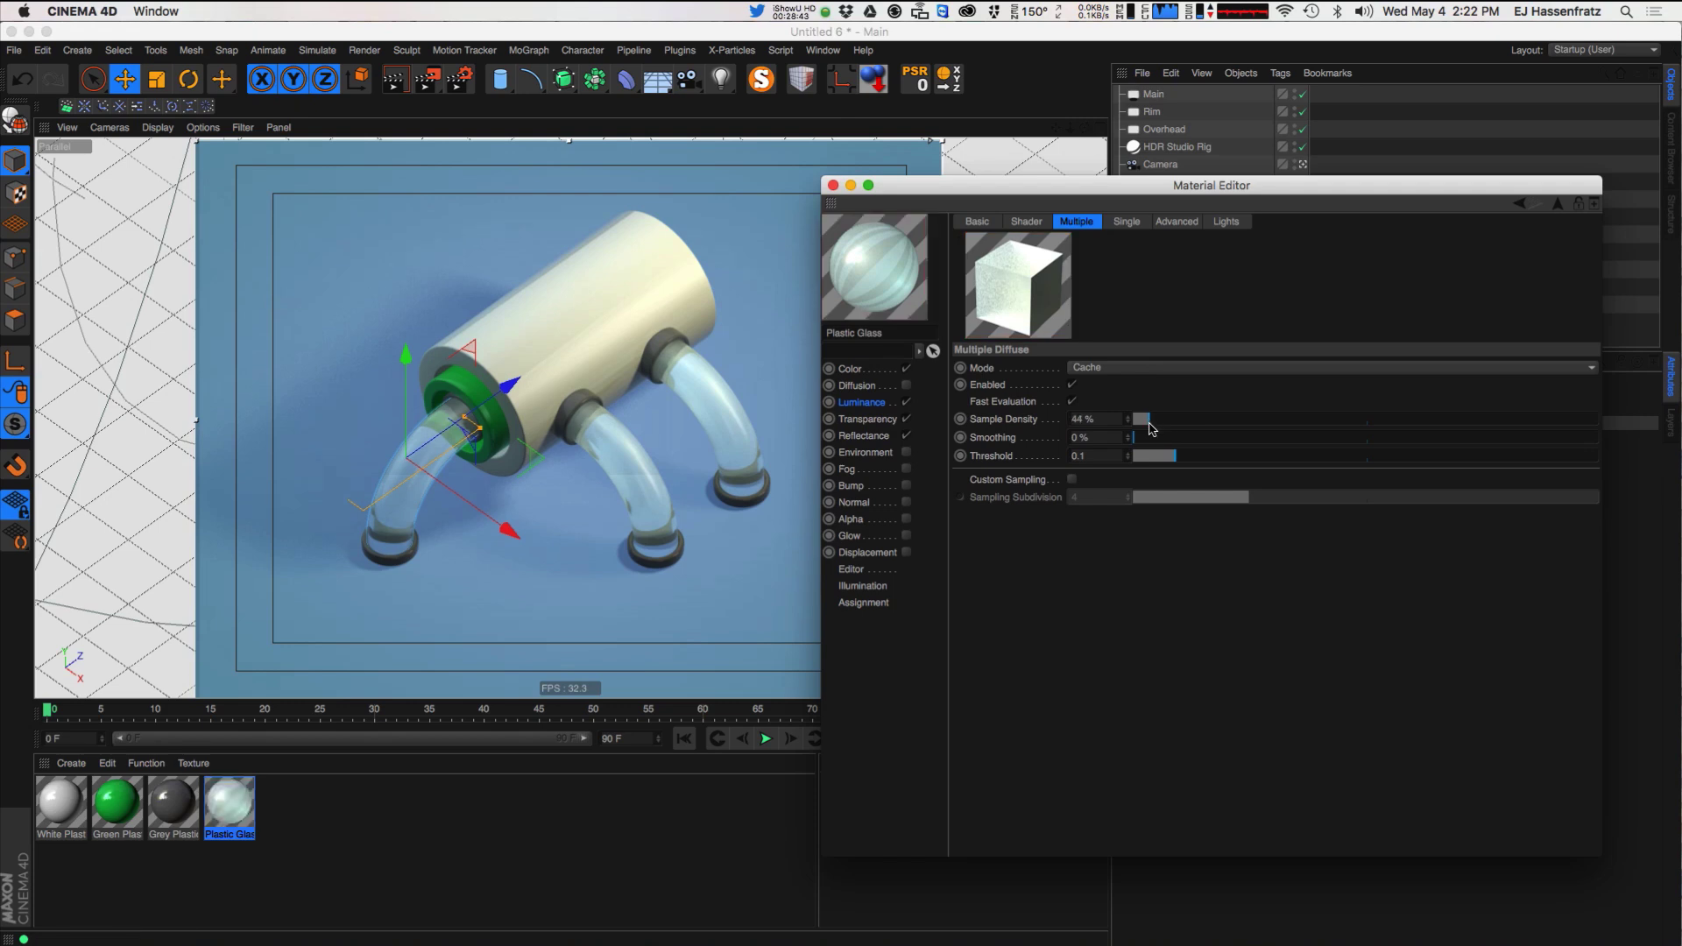
mouse_move(1178, 457)
left_mouse_down()
mouse_move(1223, 455)
mouse_move(1161, 457)
mouse_move(1228, 456)
mouse_move(1210, 462)
left_mouse_up()
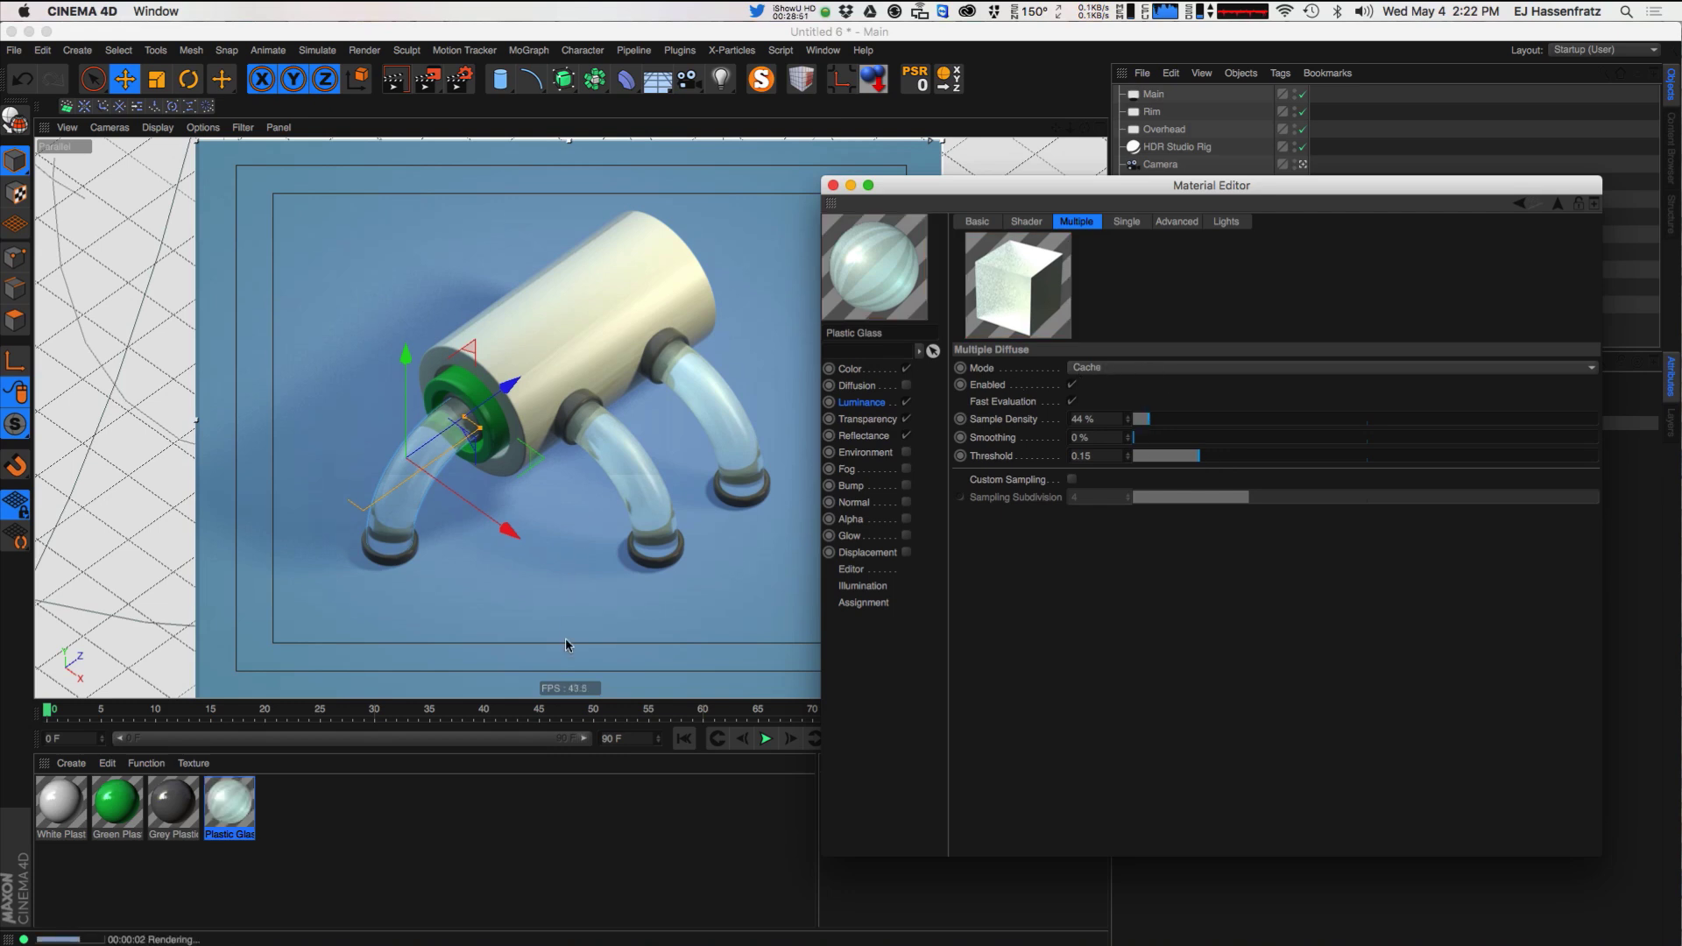
- Change the glass material's Color channel to a pale grey-blue, C8D8D9
left_click(850, 368)
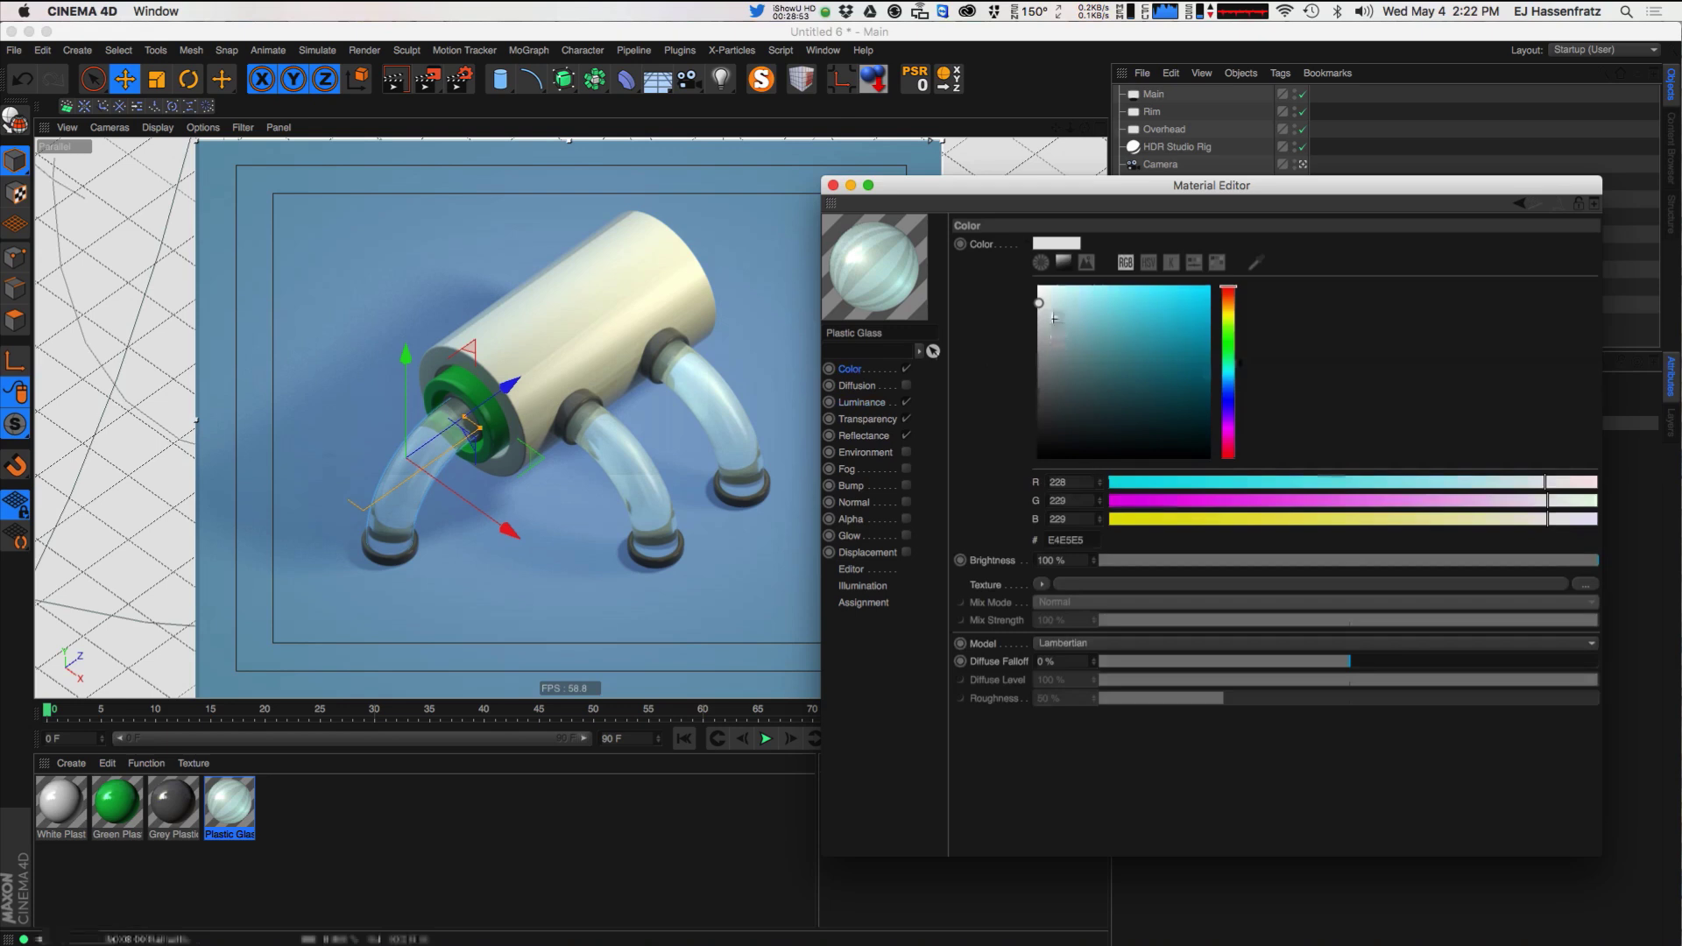
left_click_drag(1045, 314, 1051, 311)
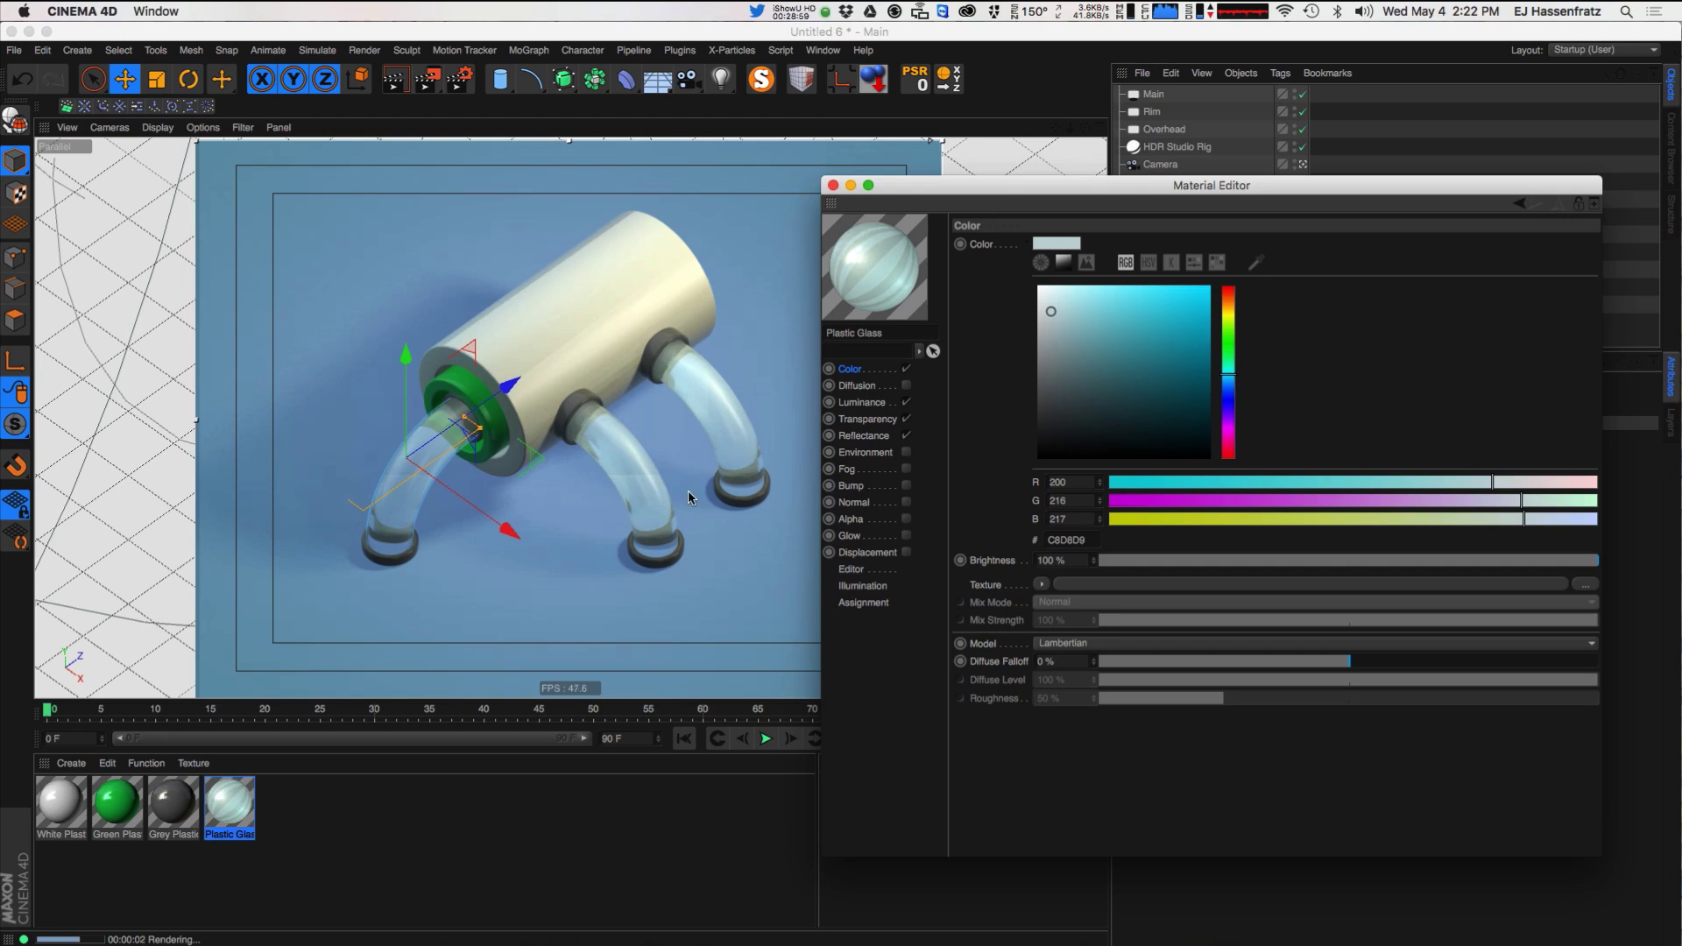
- Raise the Subsurface Scattering shader's strength to 166%, shorten its path length below 33 cm and close the material editor
left_click(880, 402)
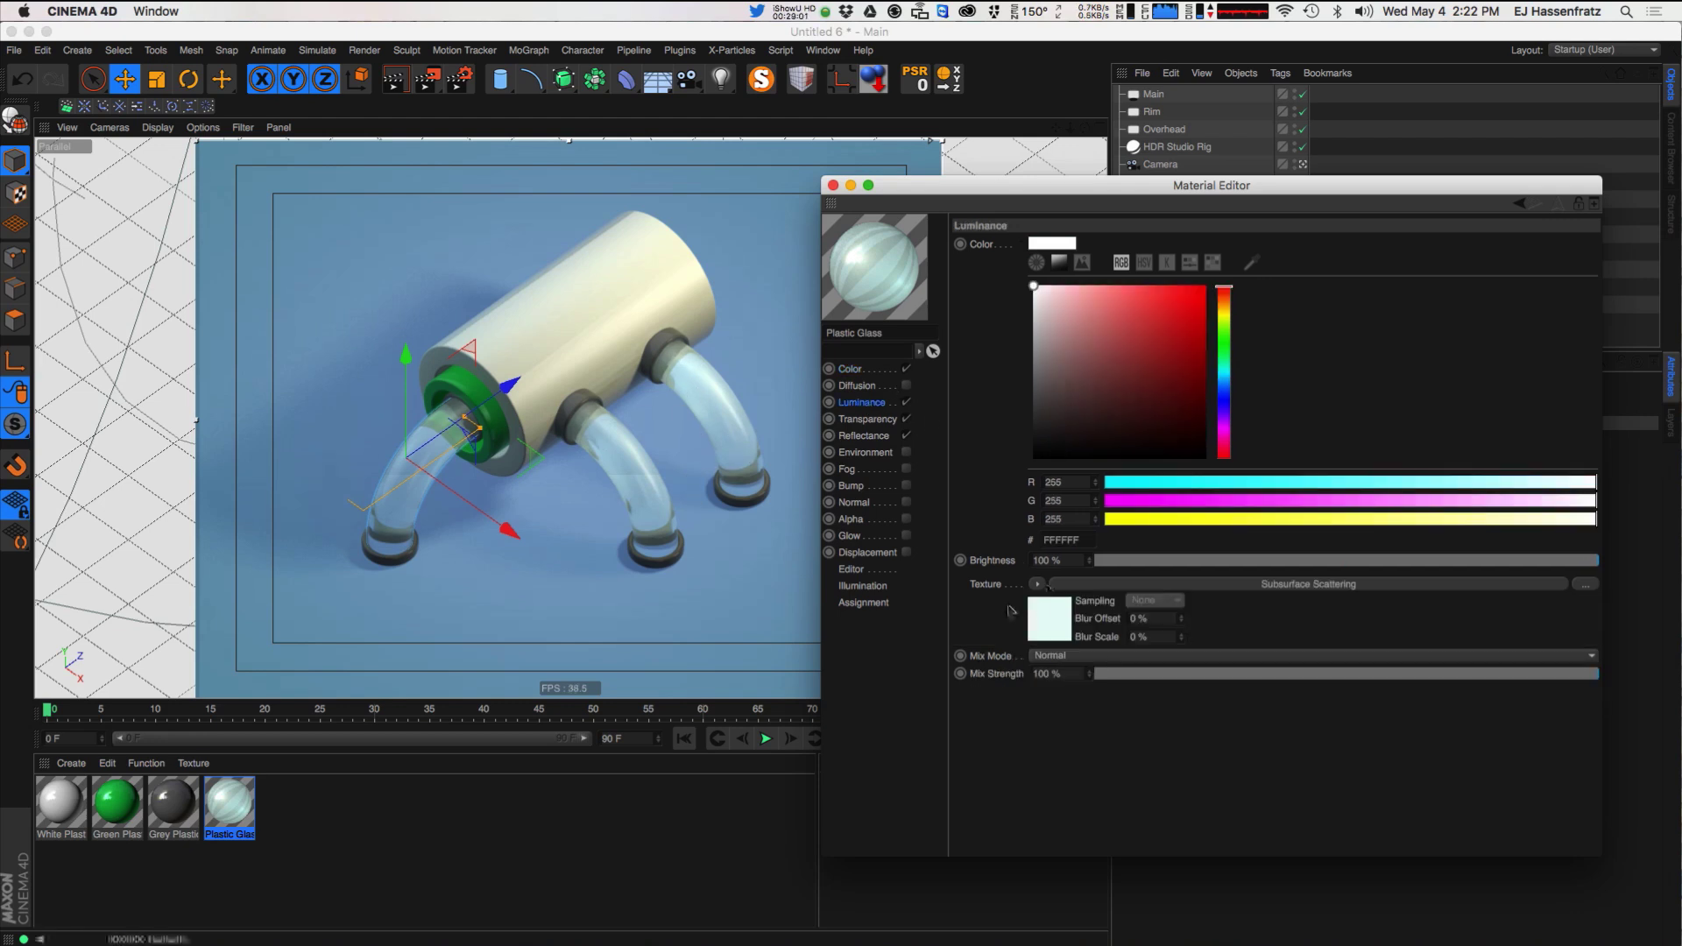
left_click(1088, 584)
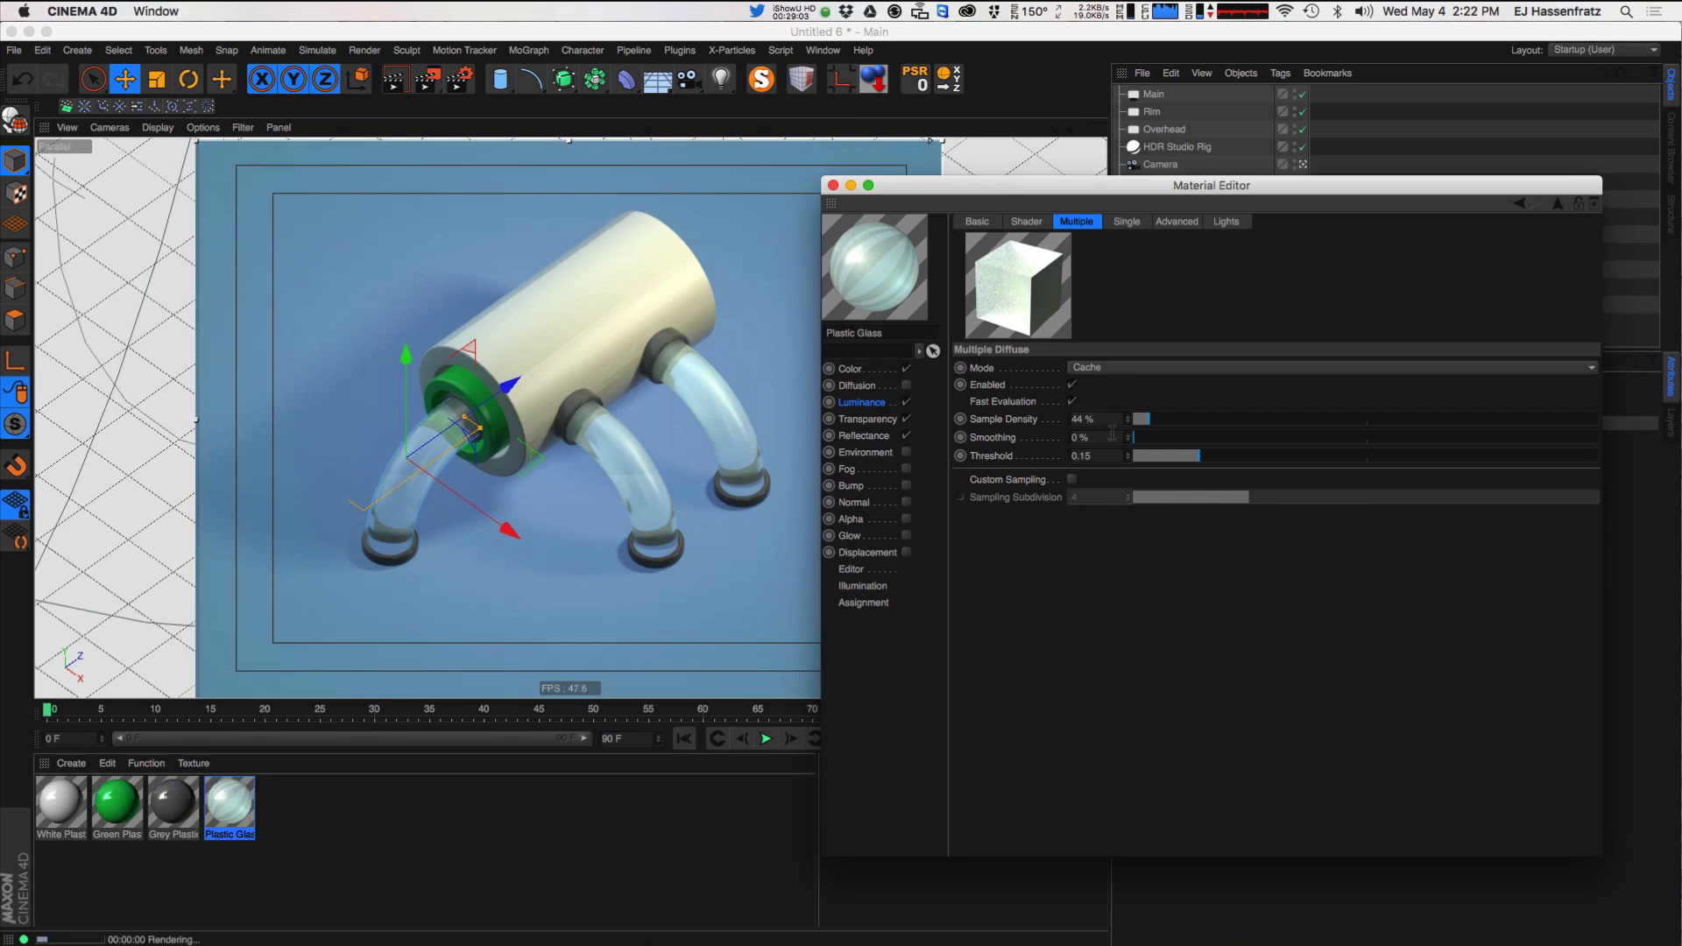
left_click(1025, 220)
mouse_move(1283, 758)
left_mouse_down()
mouse_move(1316, 753)
mouse_move(1219, 753)
mouse_move(1331, 750)
mouse_move(1265, 752)
left_mouse_up()
mouse_move(1097, 705)
left_mouse_down()
mouse_move(1103, 687)
mouse_move(1113, 700)
left_mouse_up()
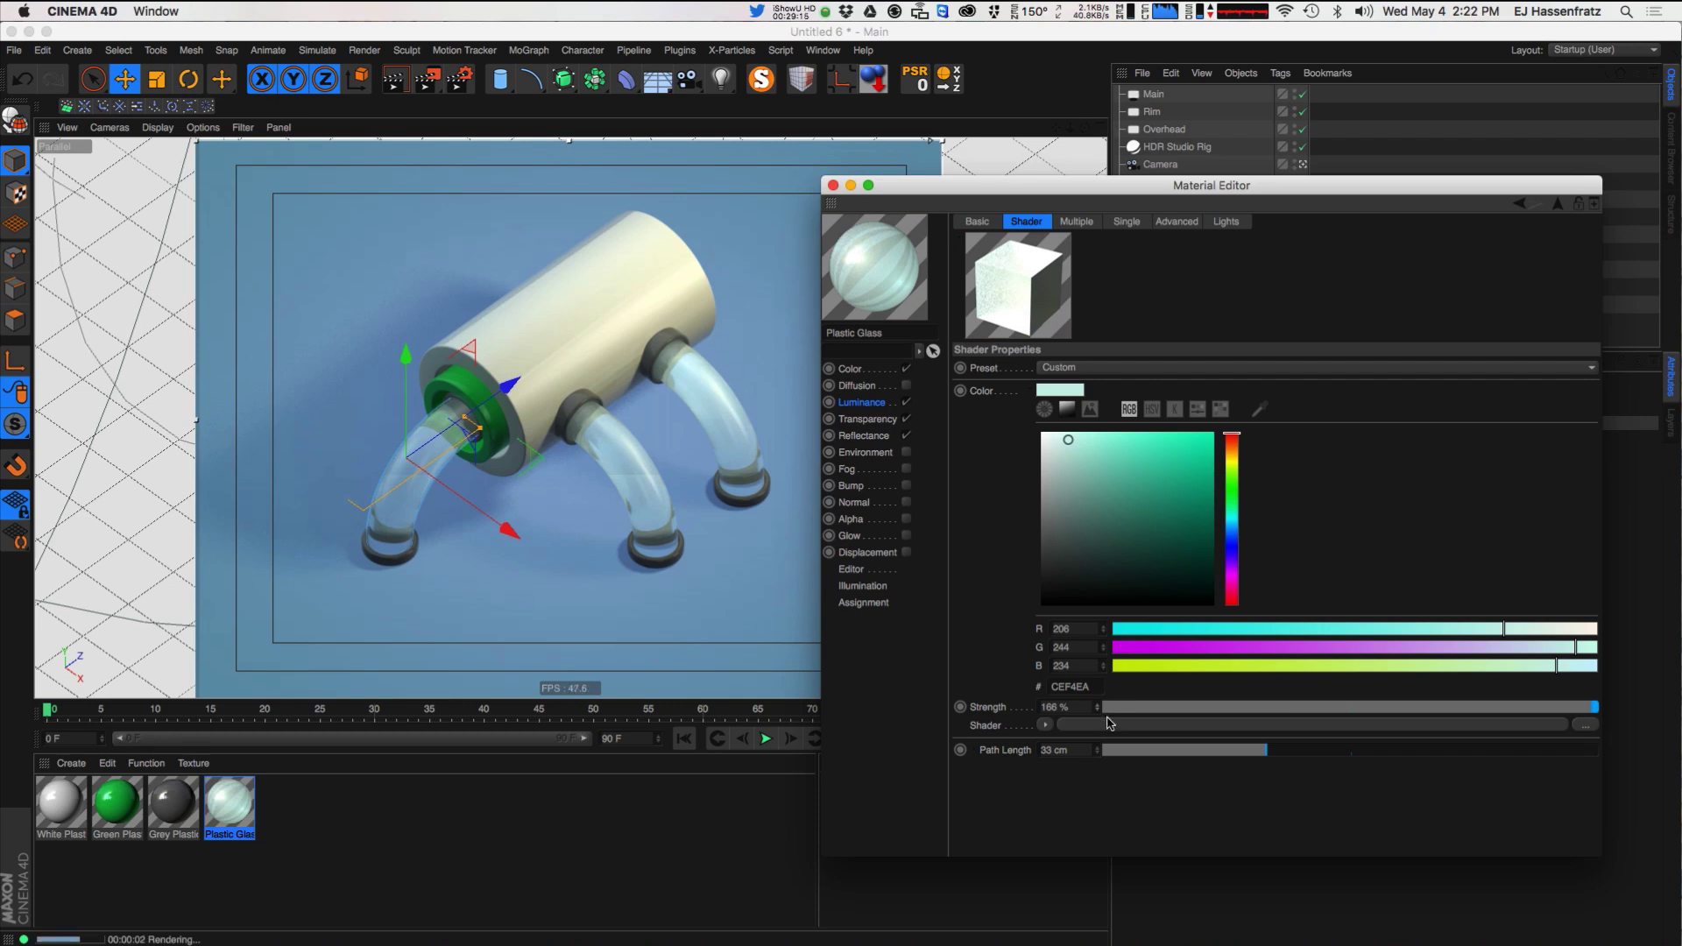
left_click_drag(1258, 757, 1200, 755)
left_click(832, 184)
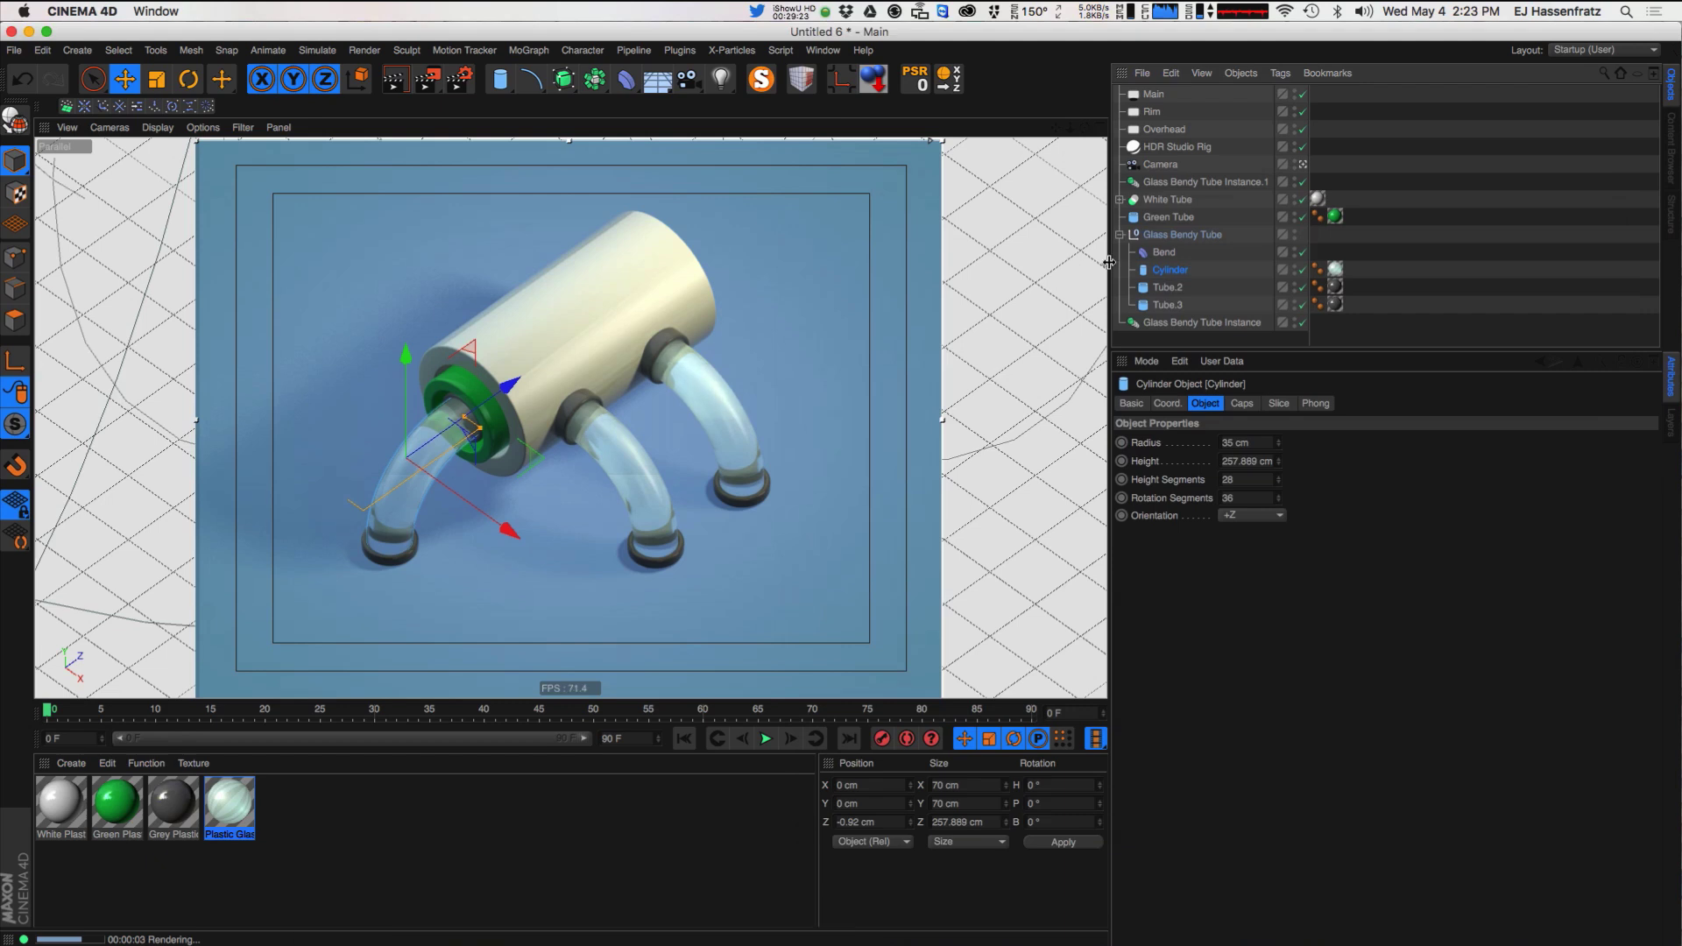
- Browse the HDR Studio Rig's Studios and Commercial Locations collections and choose the GrassyFieldWithSun HDRI
left_click(1176, 147)
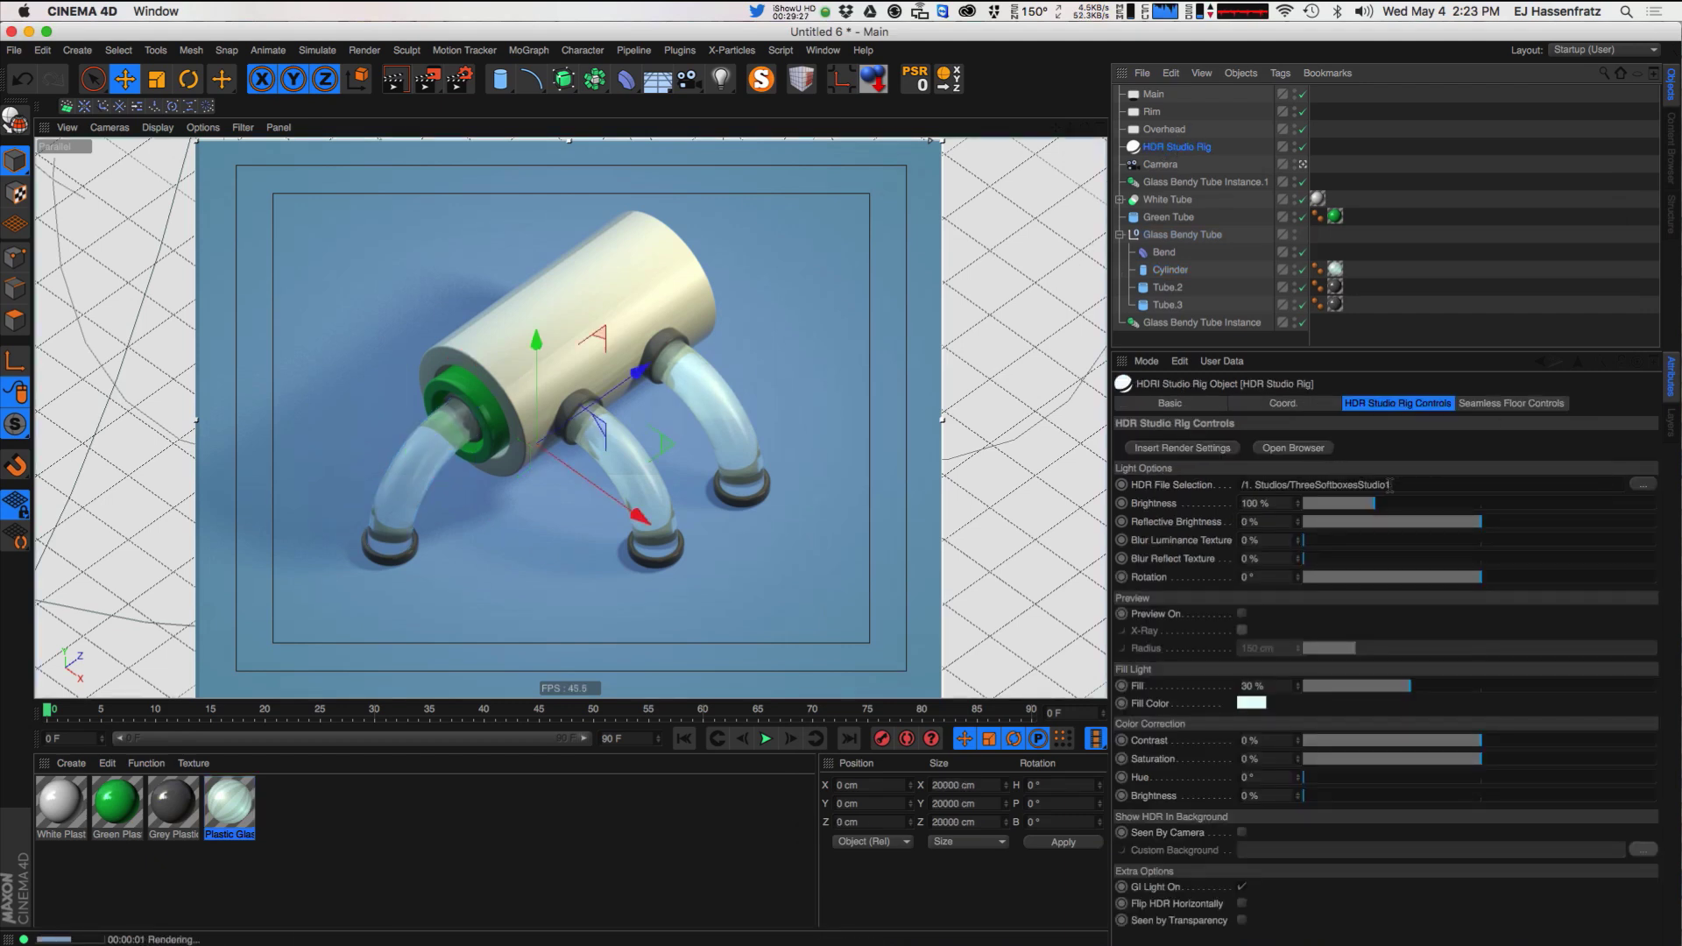
left_click(1311, 451)
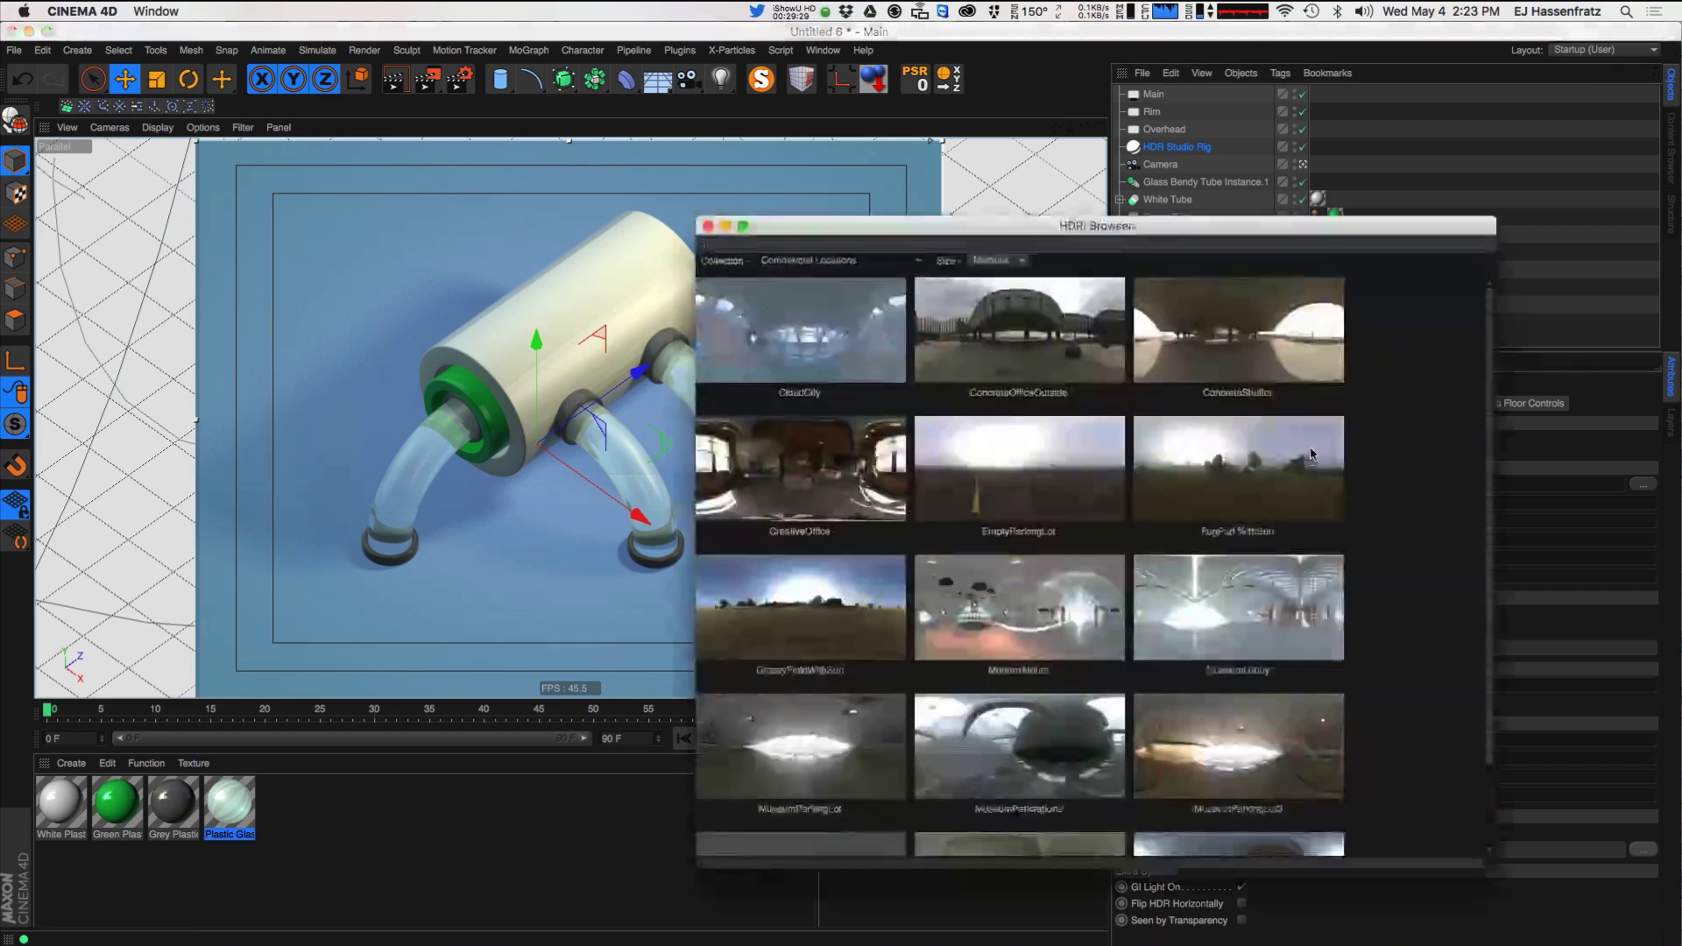
left_click(839, 260)
left_click(841, 278)
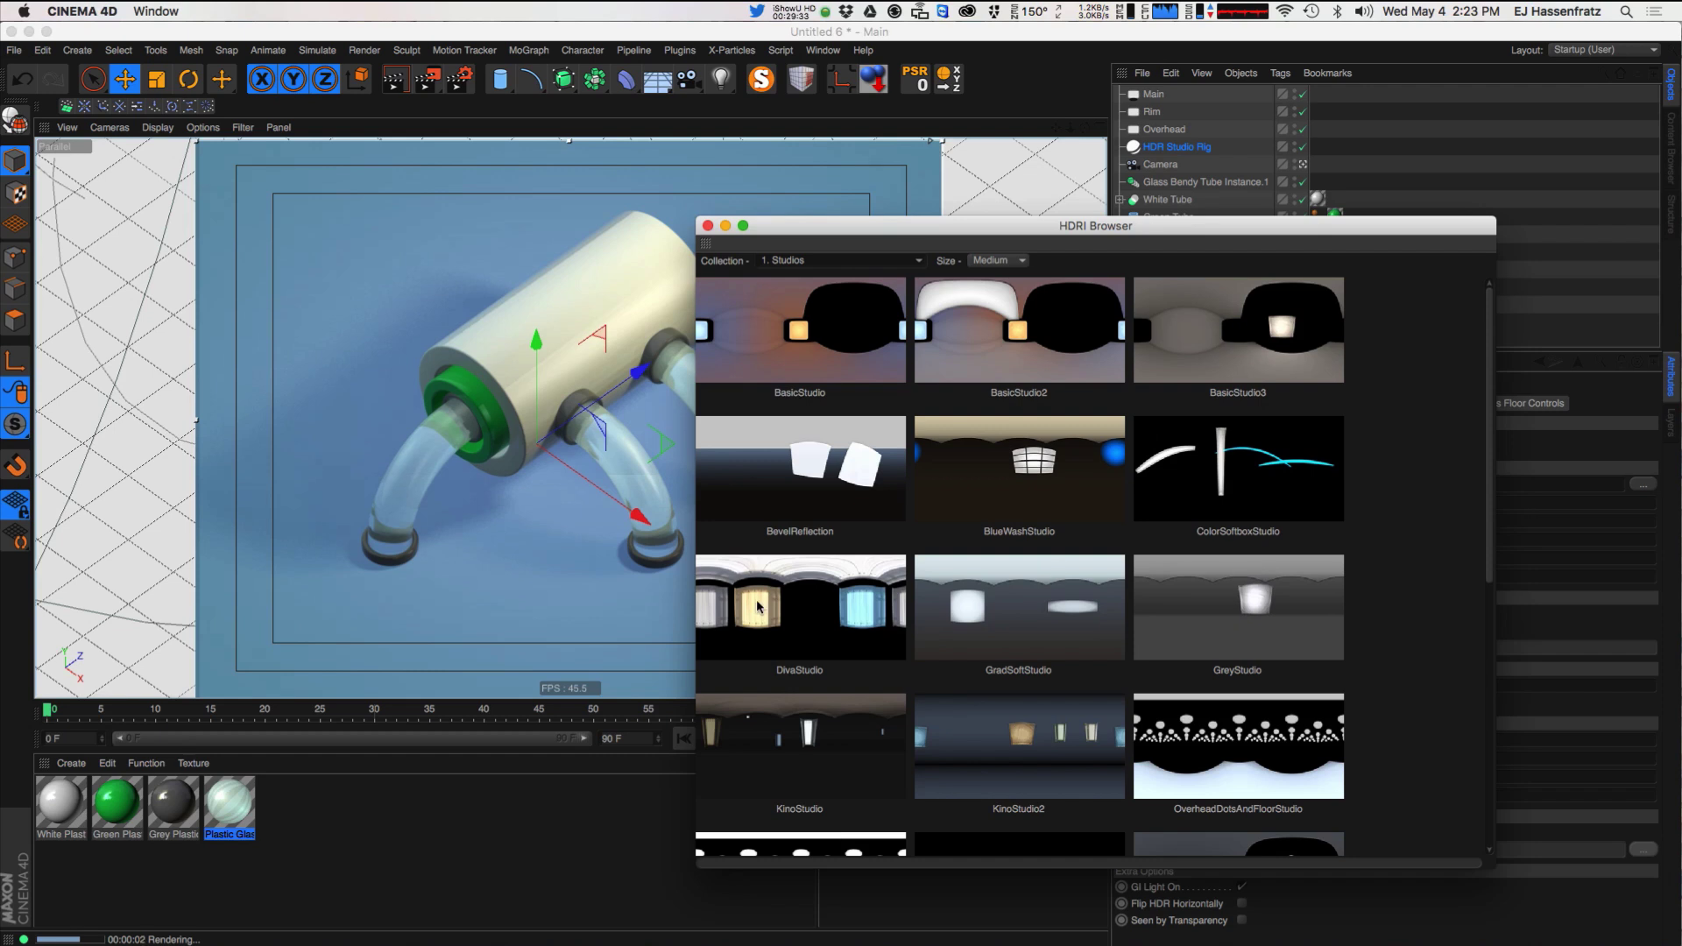
left_click(869, 261)
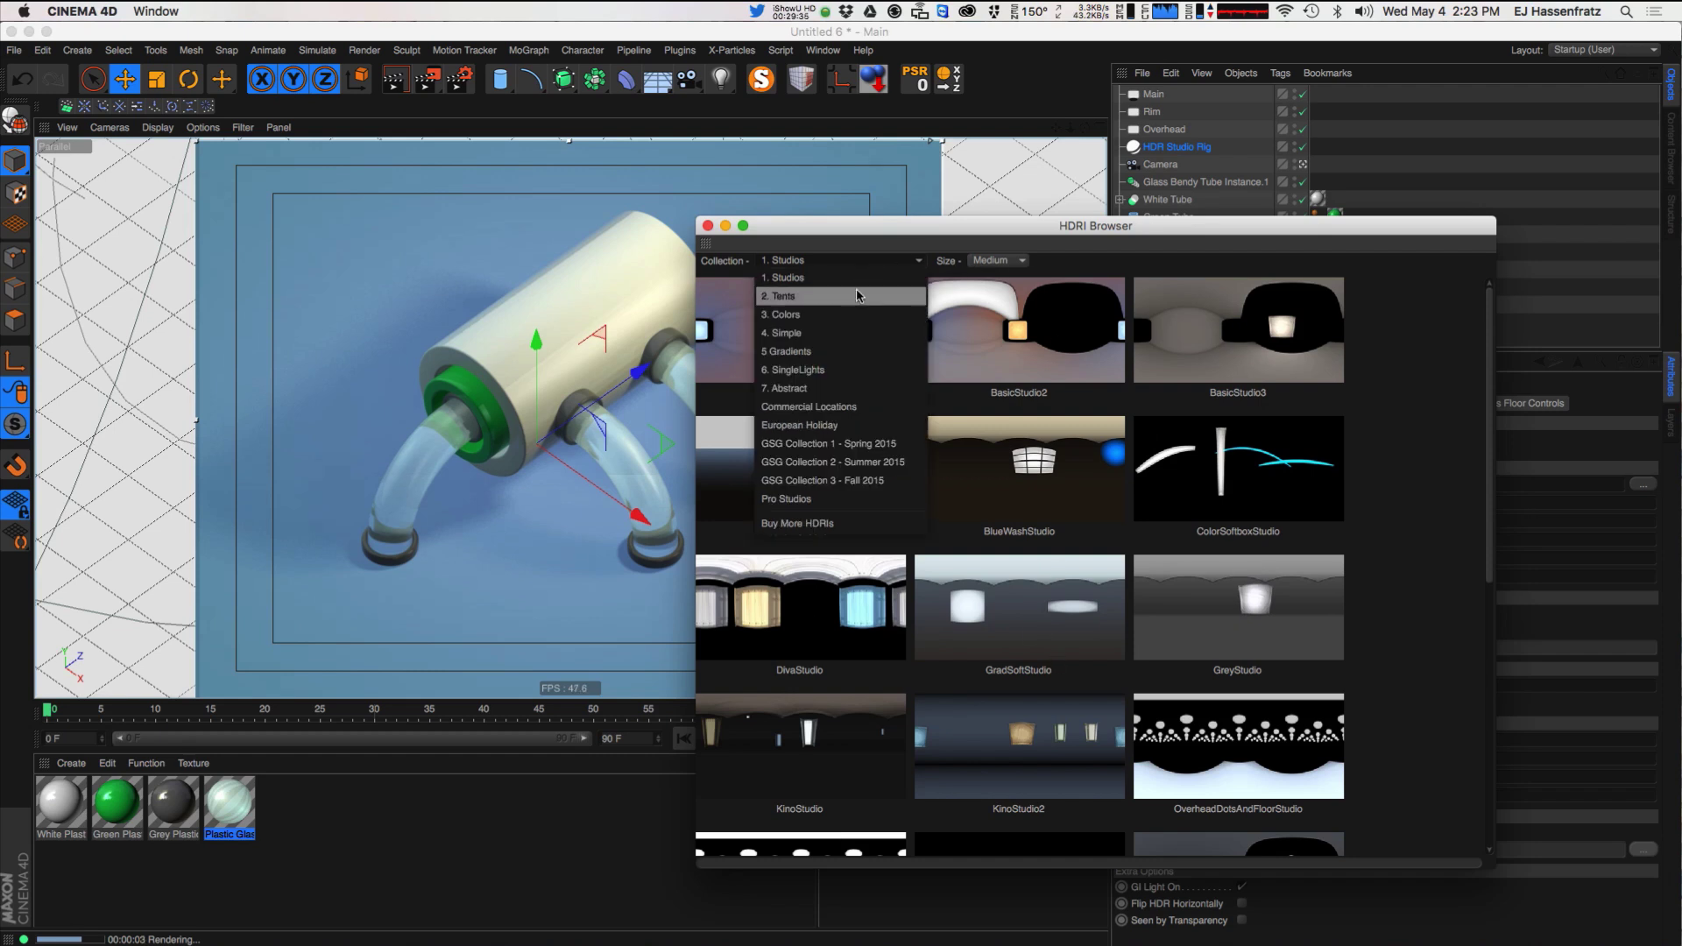
left_click(843, 396)
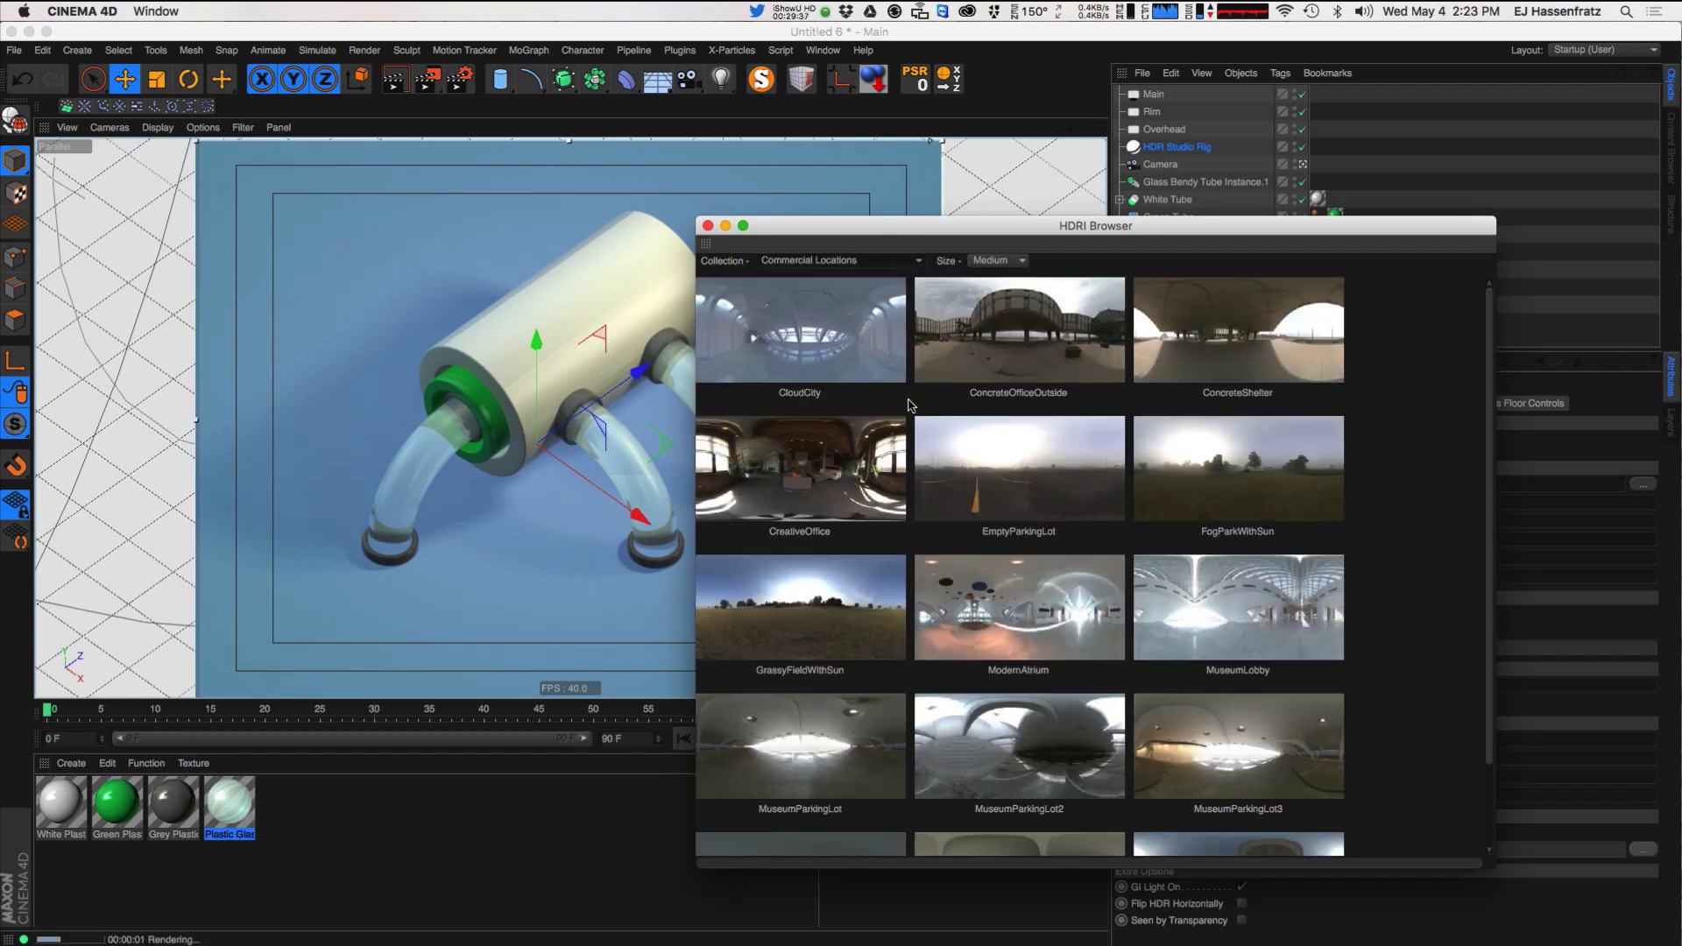
left_click(795, 631)
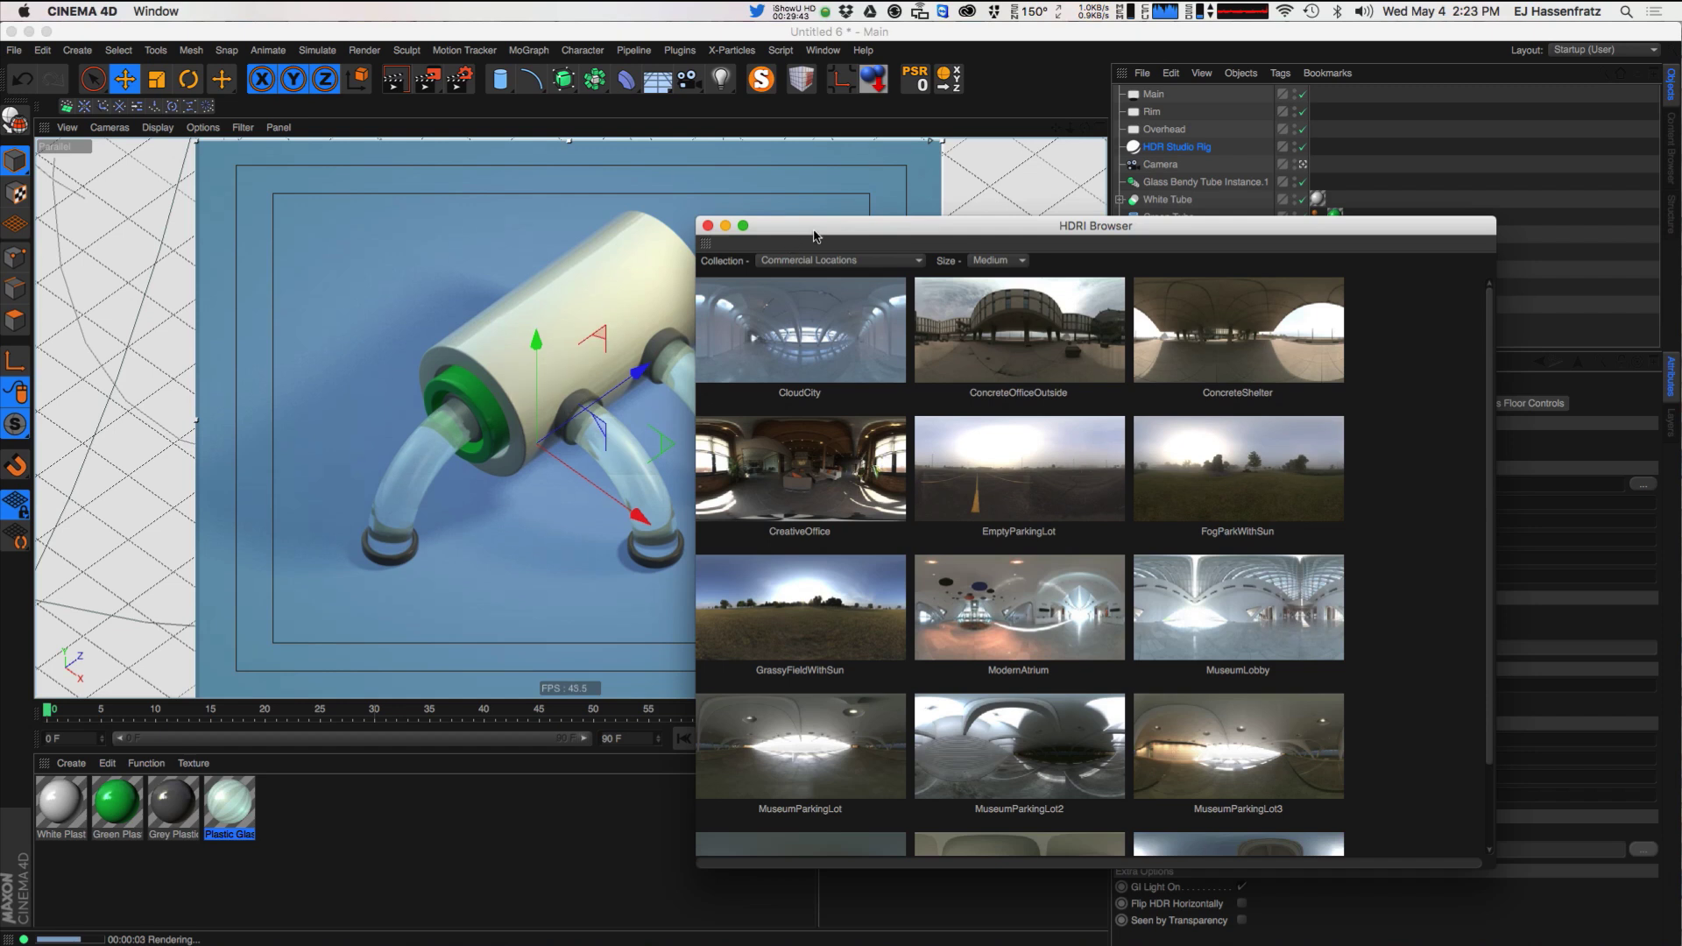
- Move the HDRI Browser clear of the render, close it and set the HDR Studio Rig's light brightness to 150%
left_click_drag(813, 239, 1019, 237)
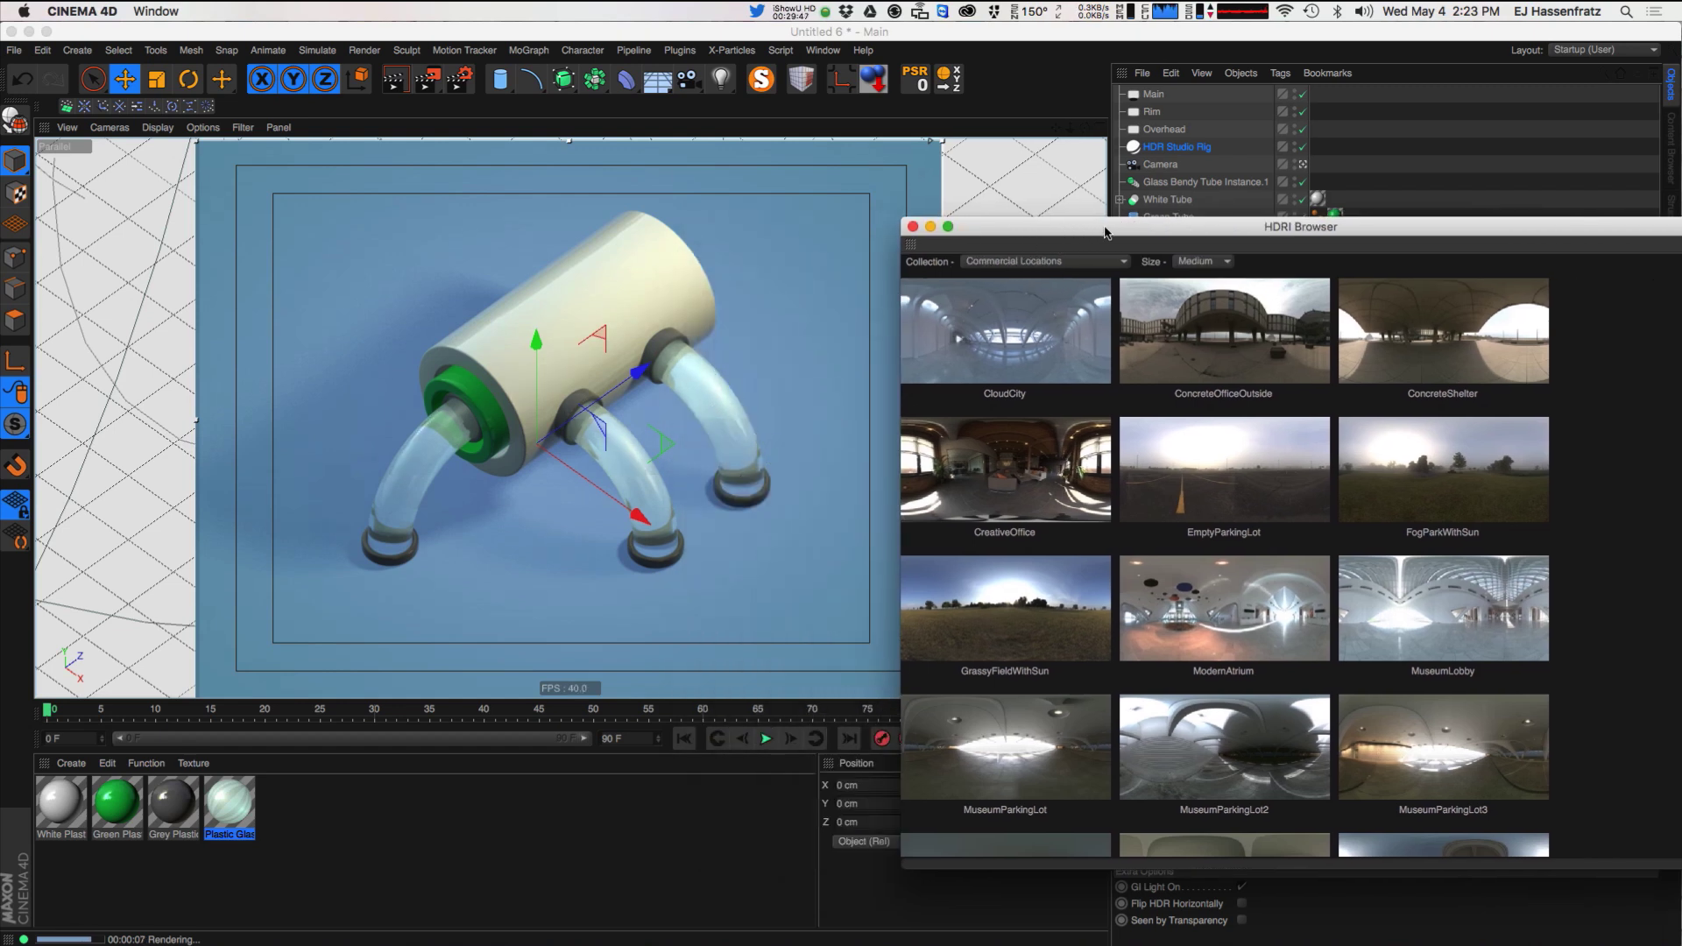
left_click_drag(1079, 235, 1029, 238)
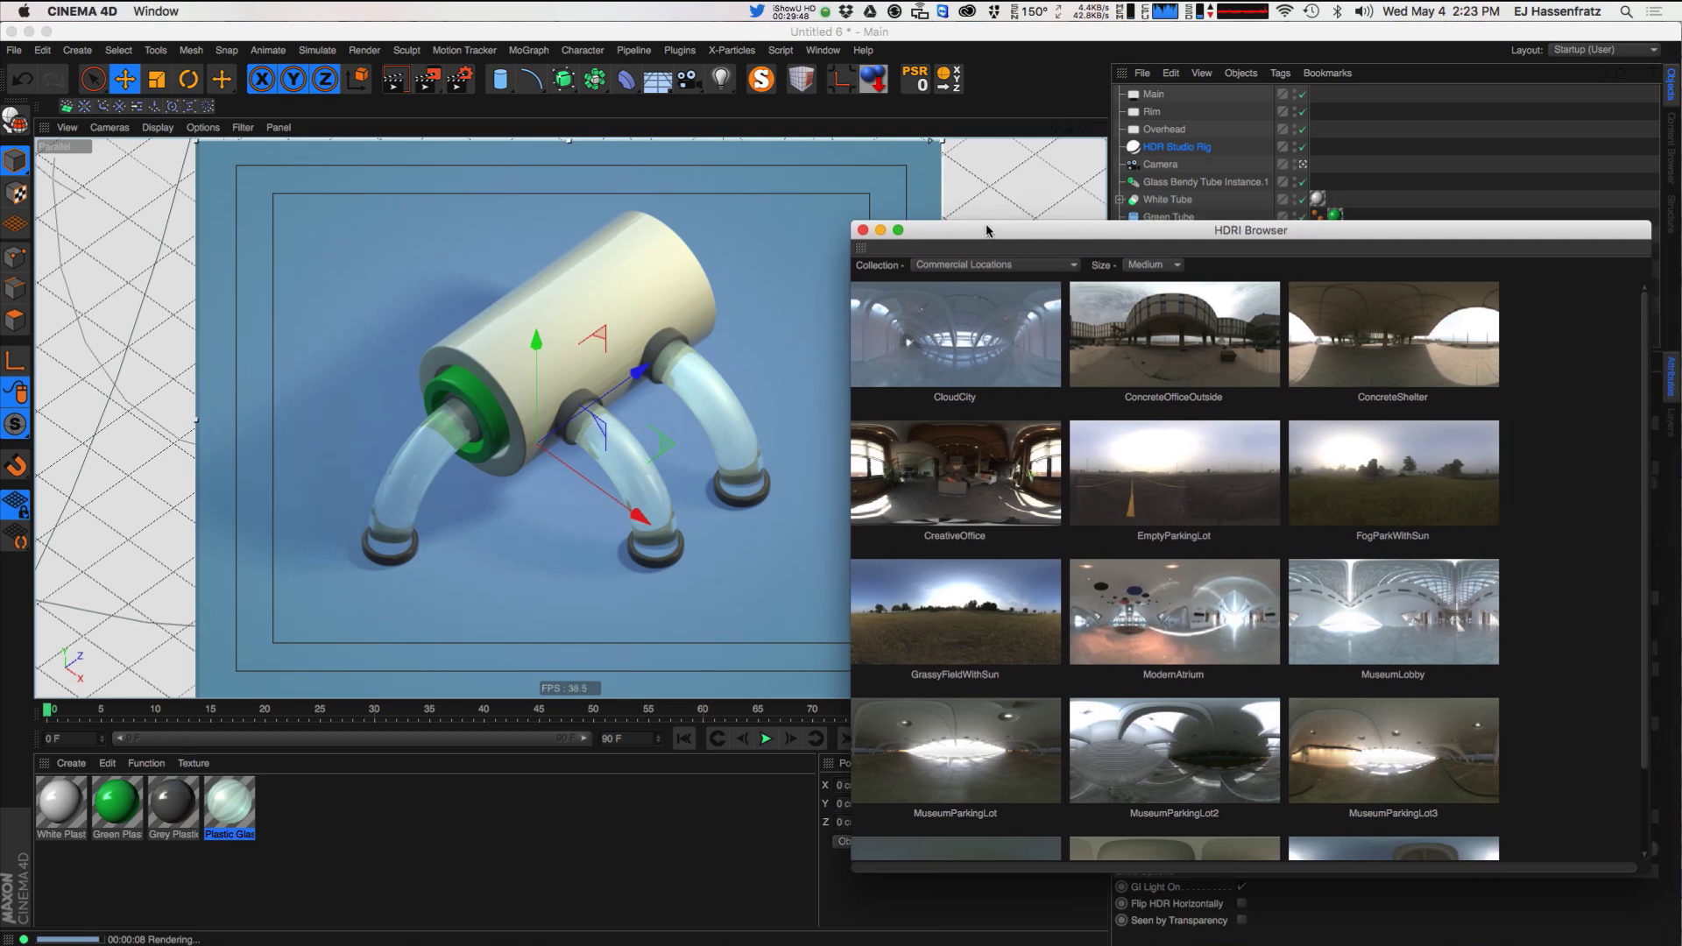
left_click(881, 231)
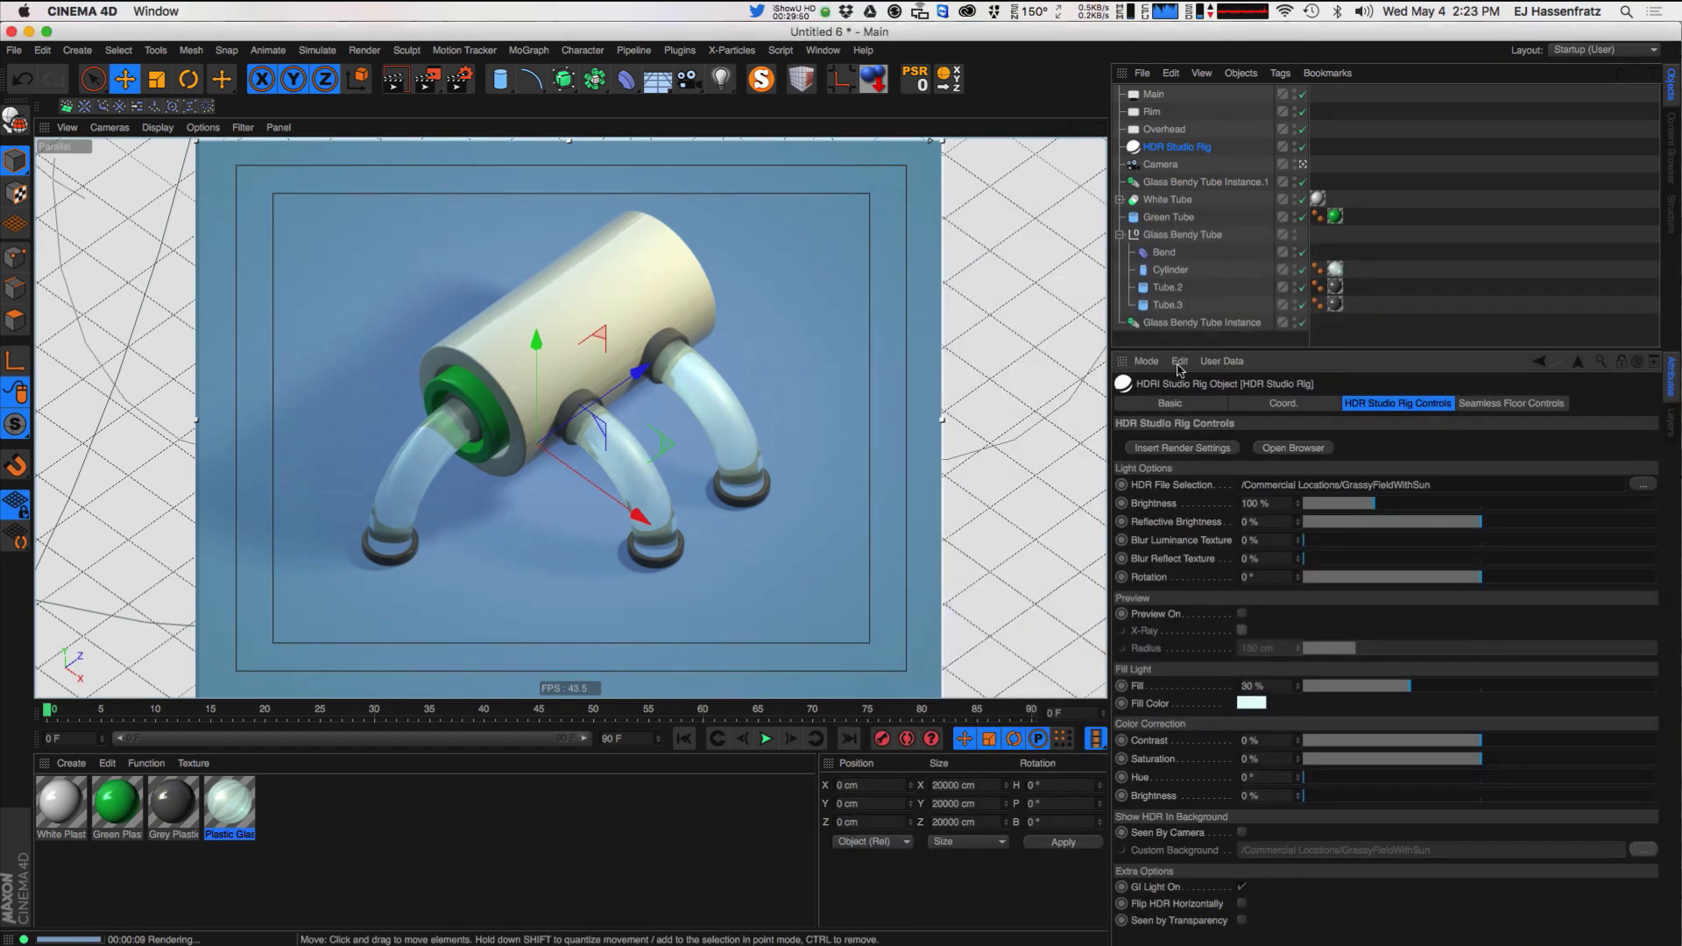
left_click(1411, 503)
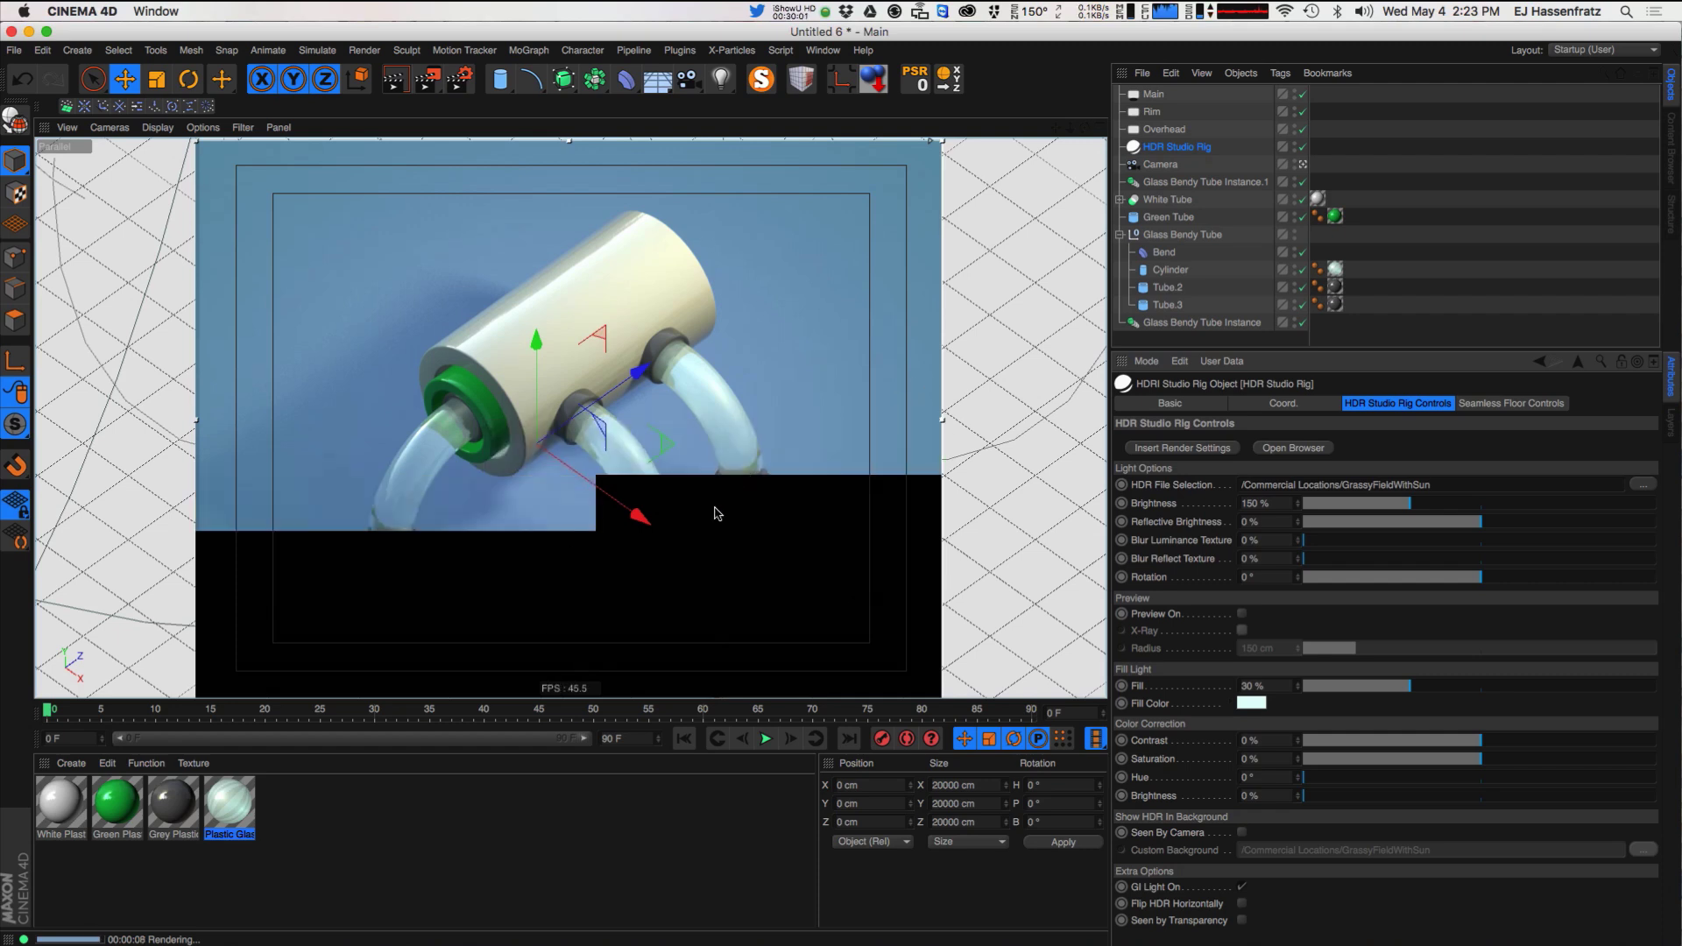
- Switch to the Behance reference in Chrome and compare its glass tube with the glass legs in the render
left_click(225, 818)
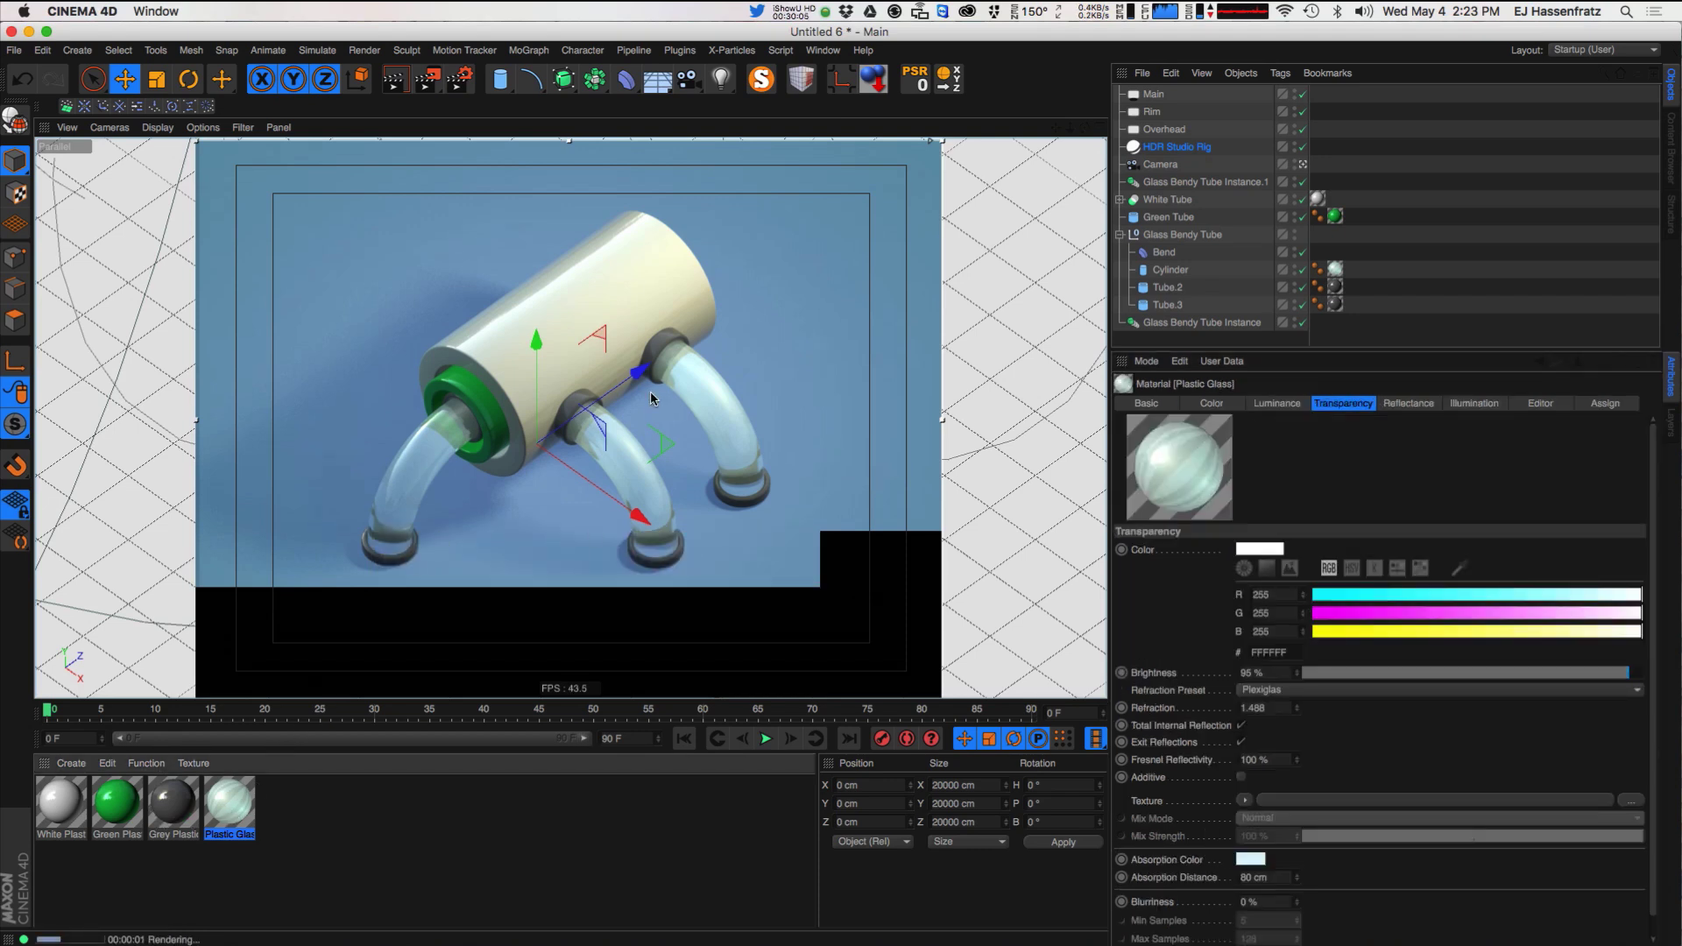
key("super+Tab")
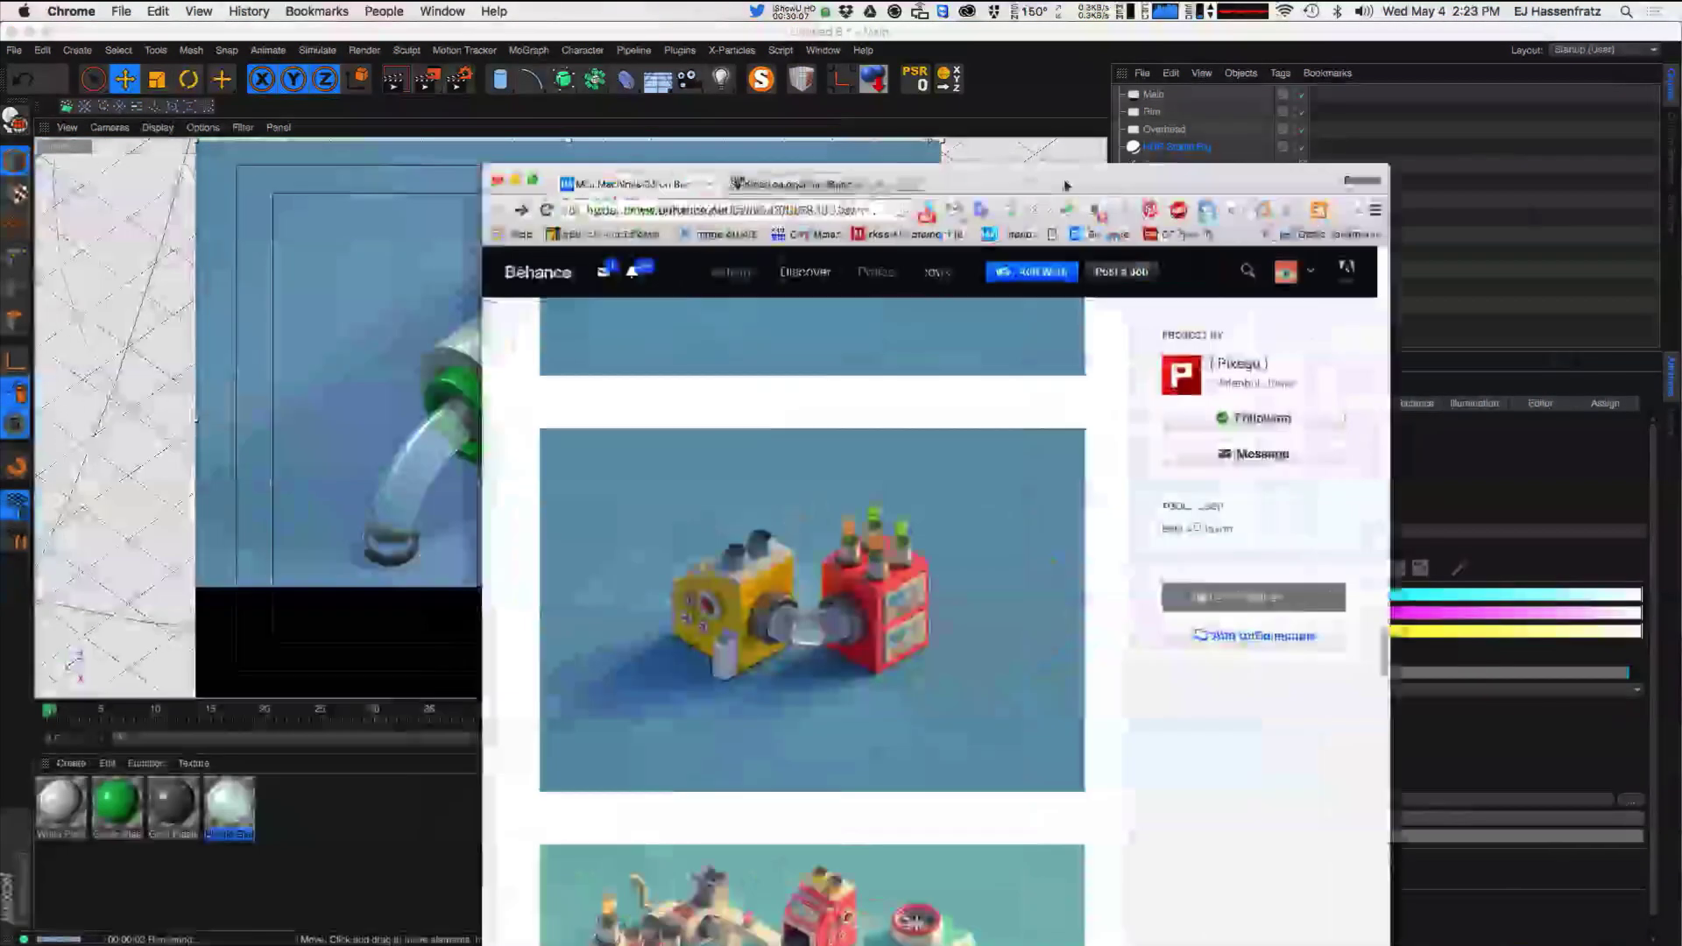
left_click_drag(1066, 184, 1276, 123)
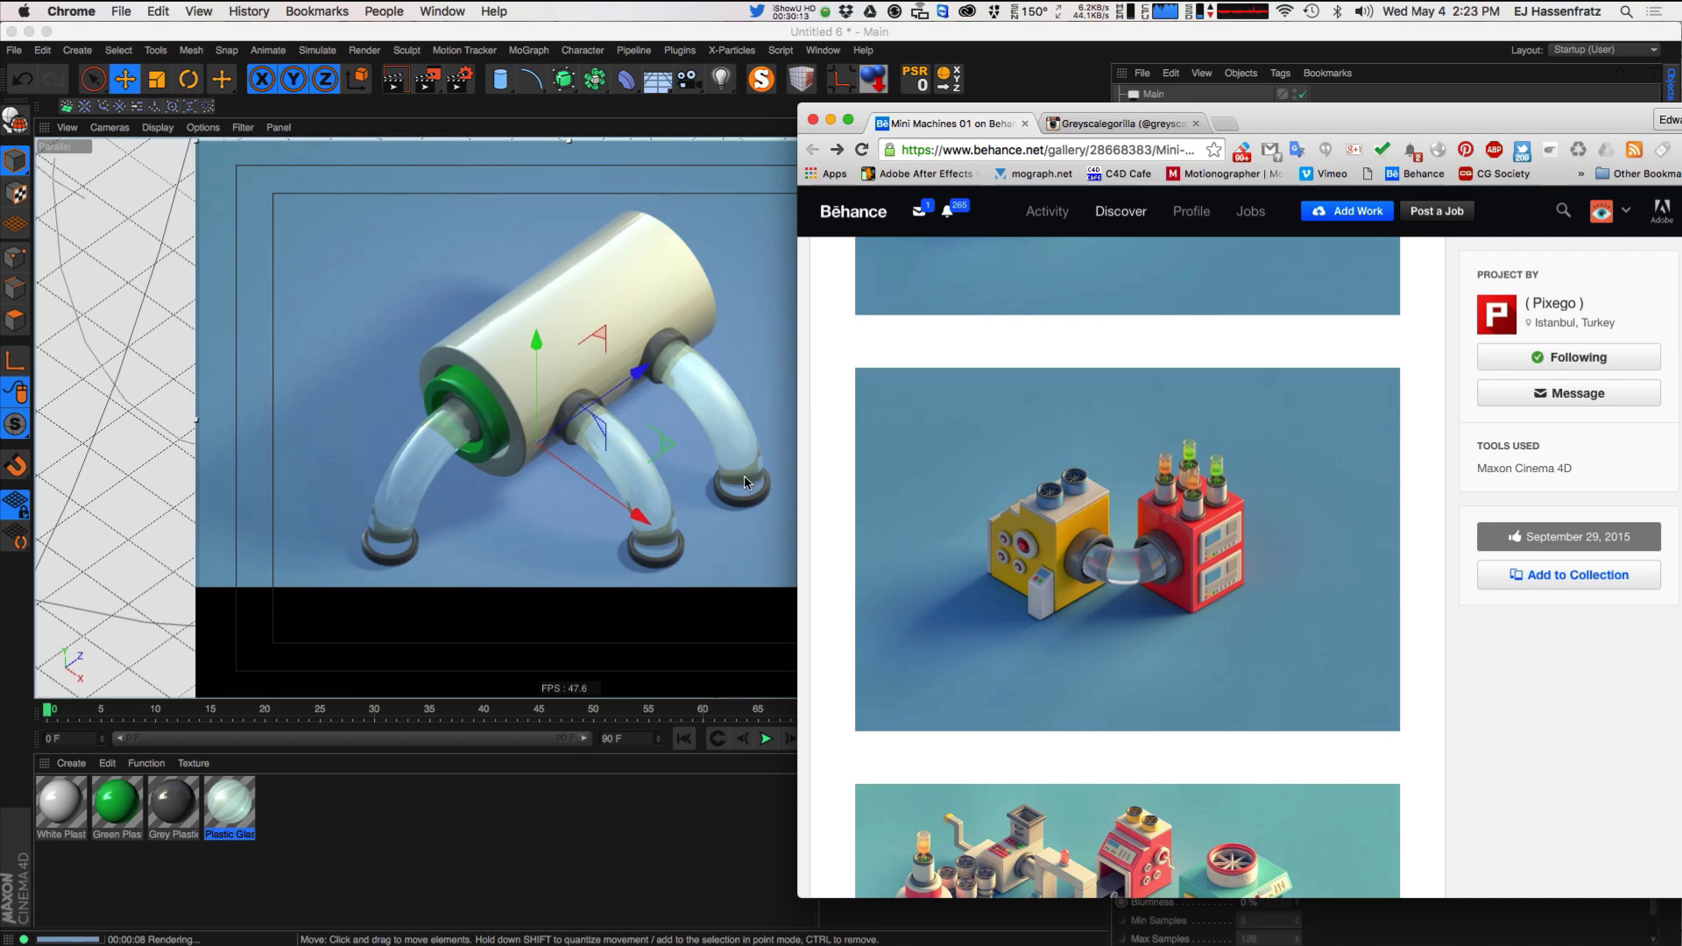
left_click_drag(1402, 115, 0, 144)
- Open the Plastic Glass material beside the render, review its channels and raise the transparency refraction to 1.888
left_click(221, 804)
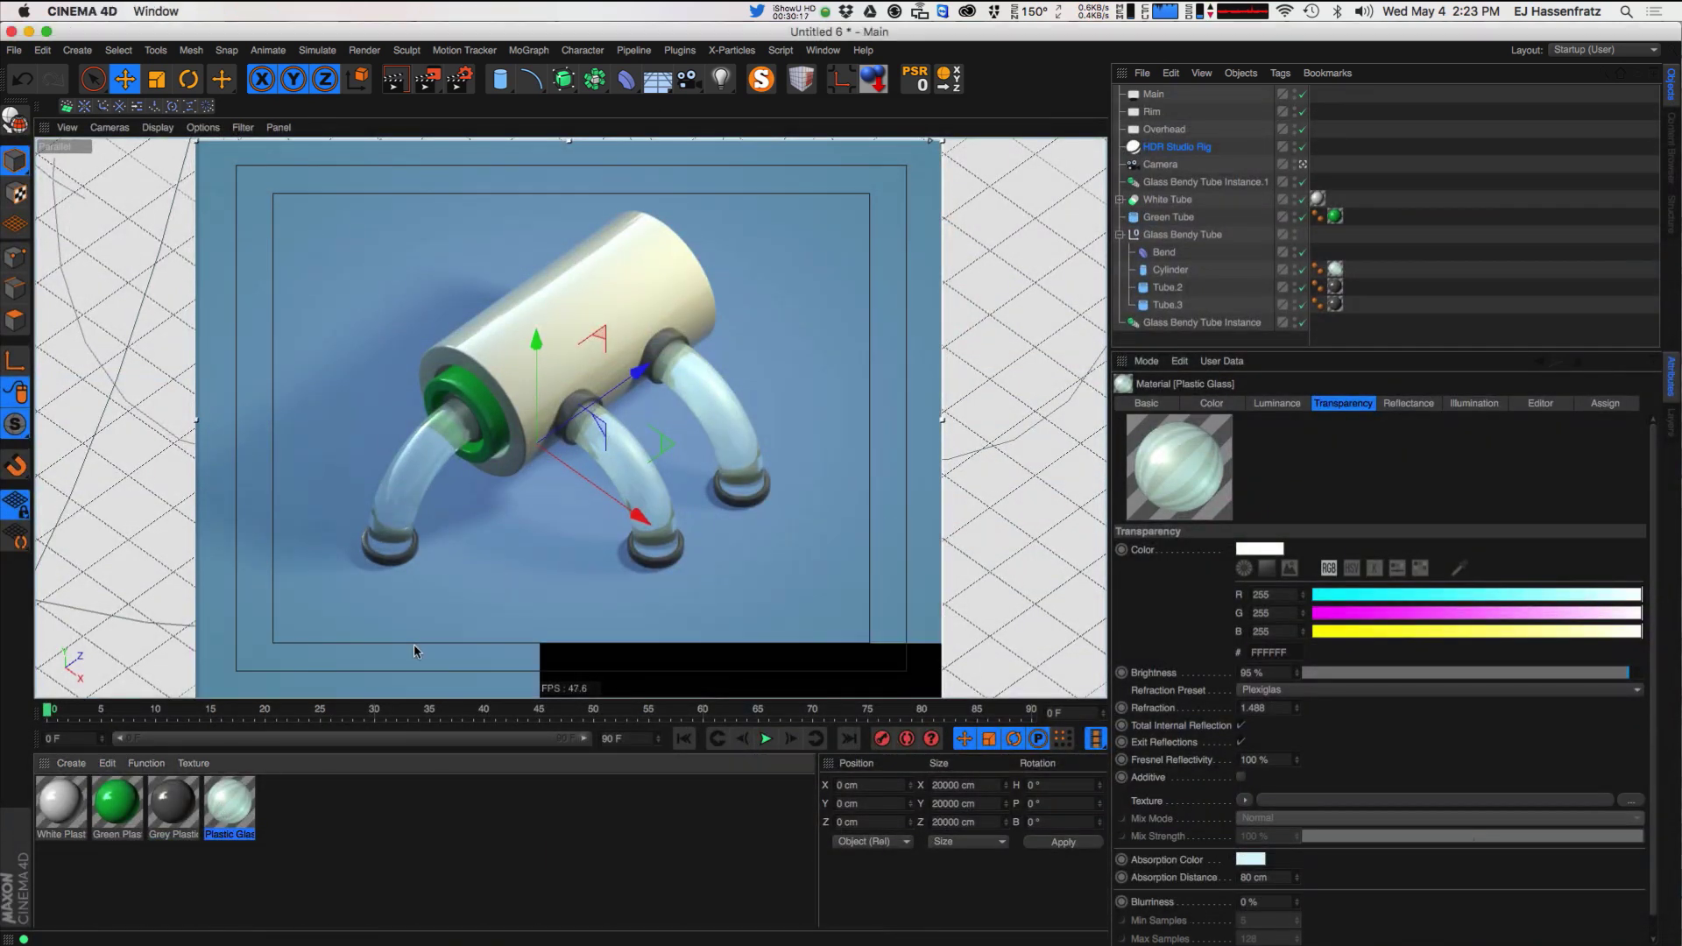
double_click(229, 804)
left_click_drag(553, 114, 1189, 158)
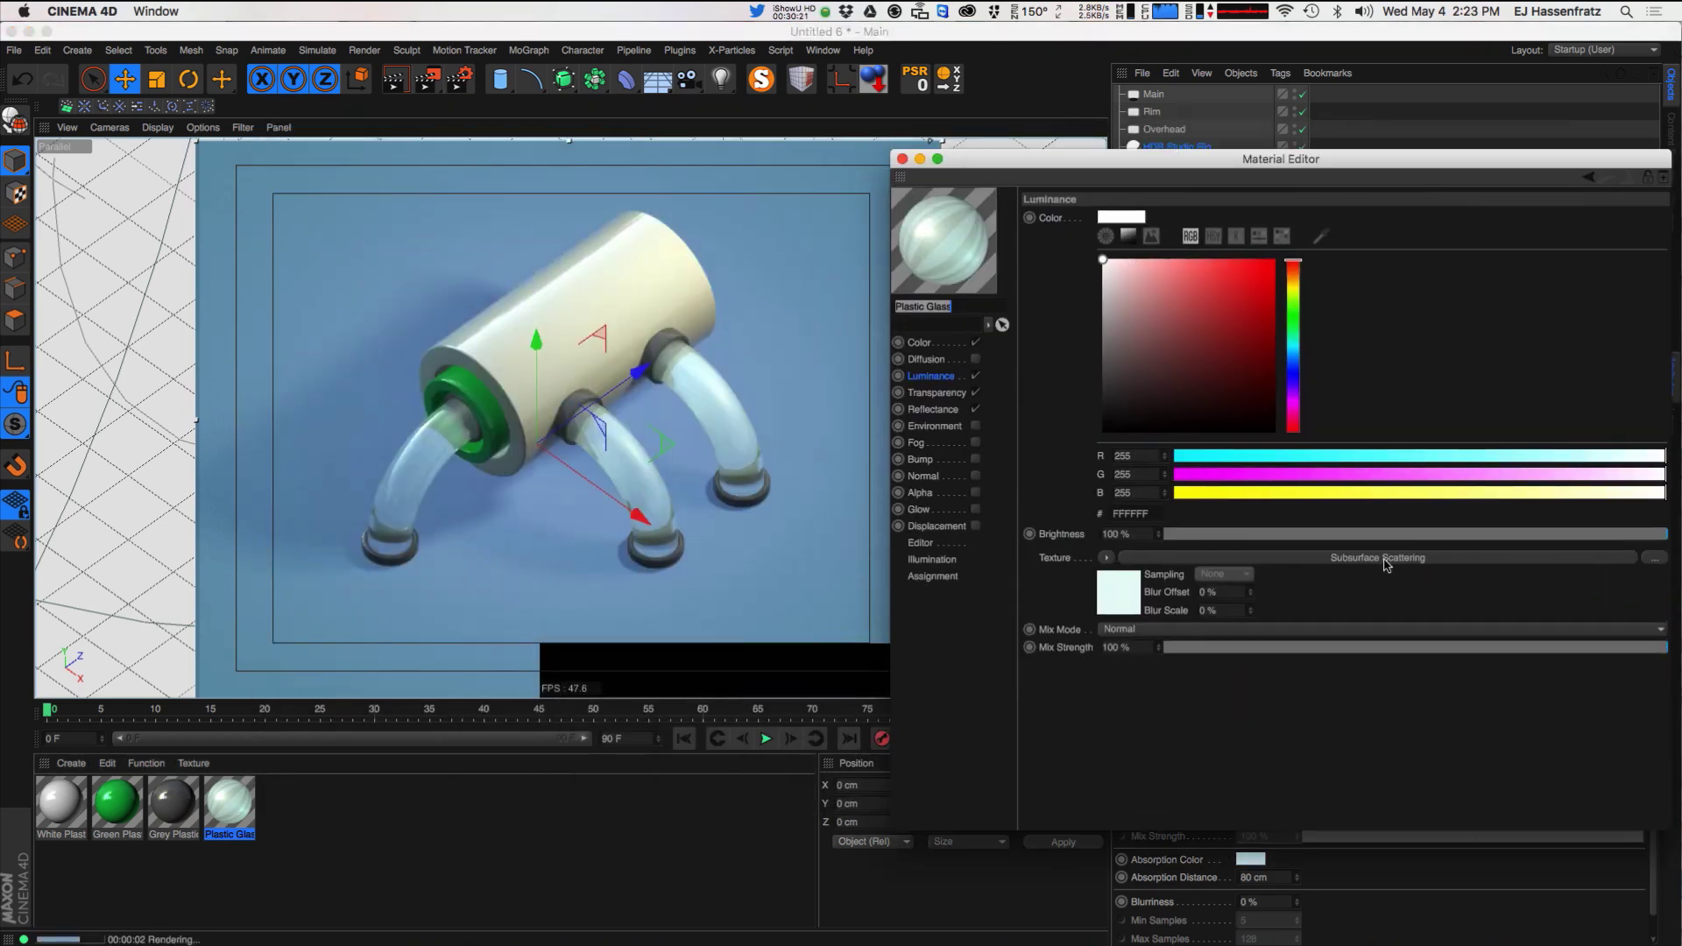
left_click(936, 410)
left_click(949, 394)
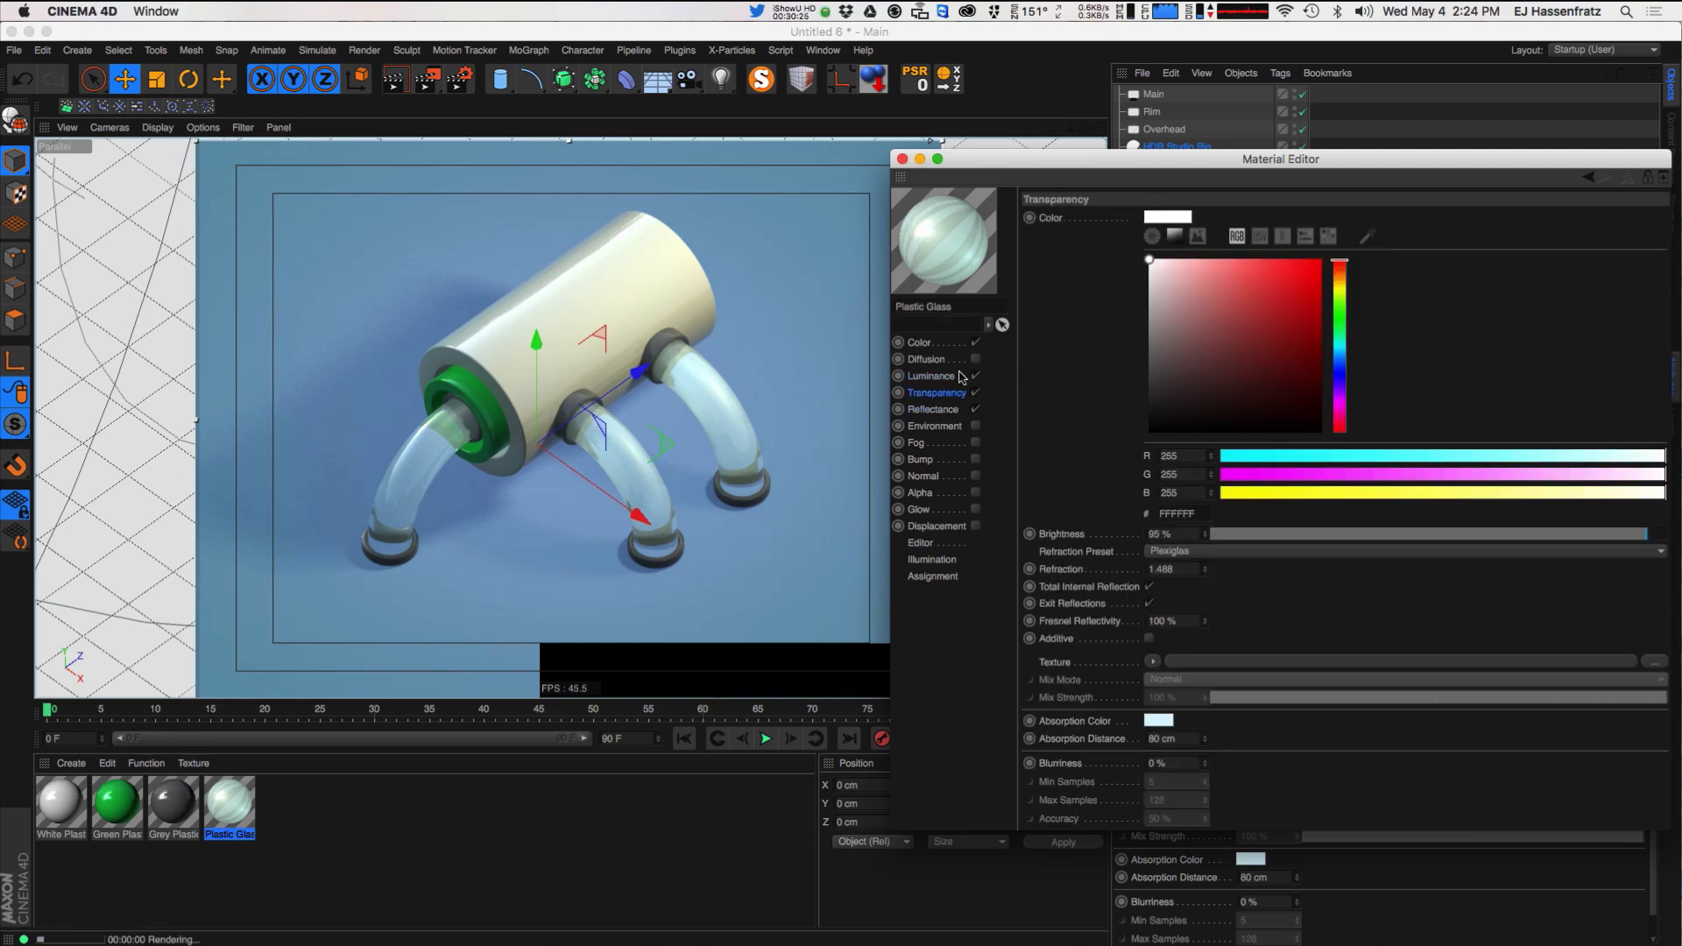
left_click(938, 380)
left_click(935, 393)
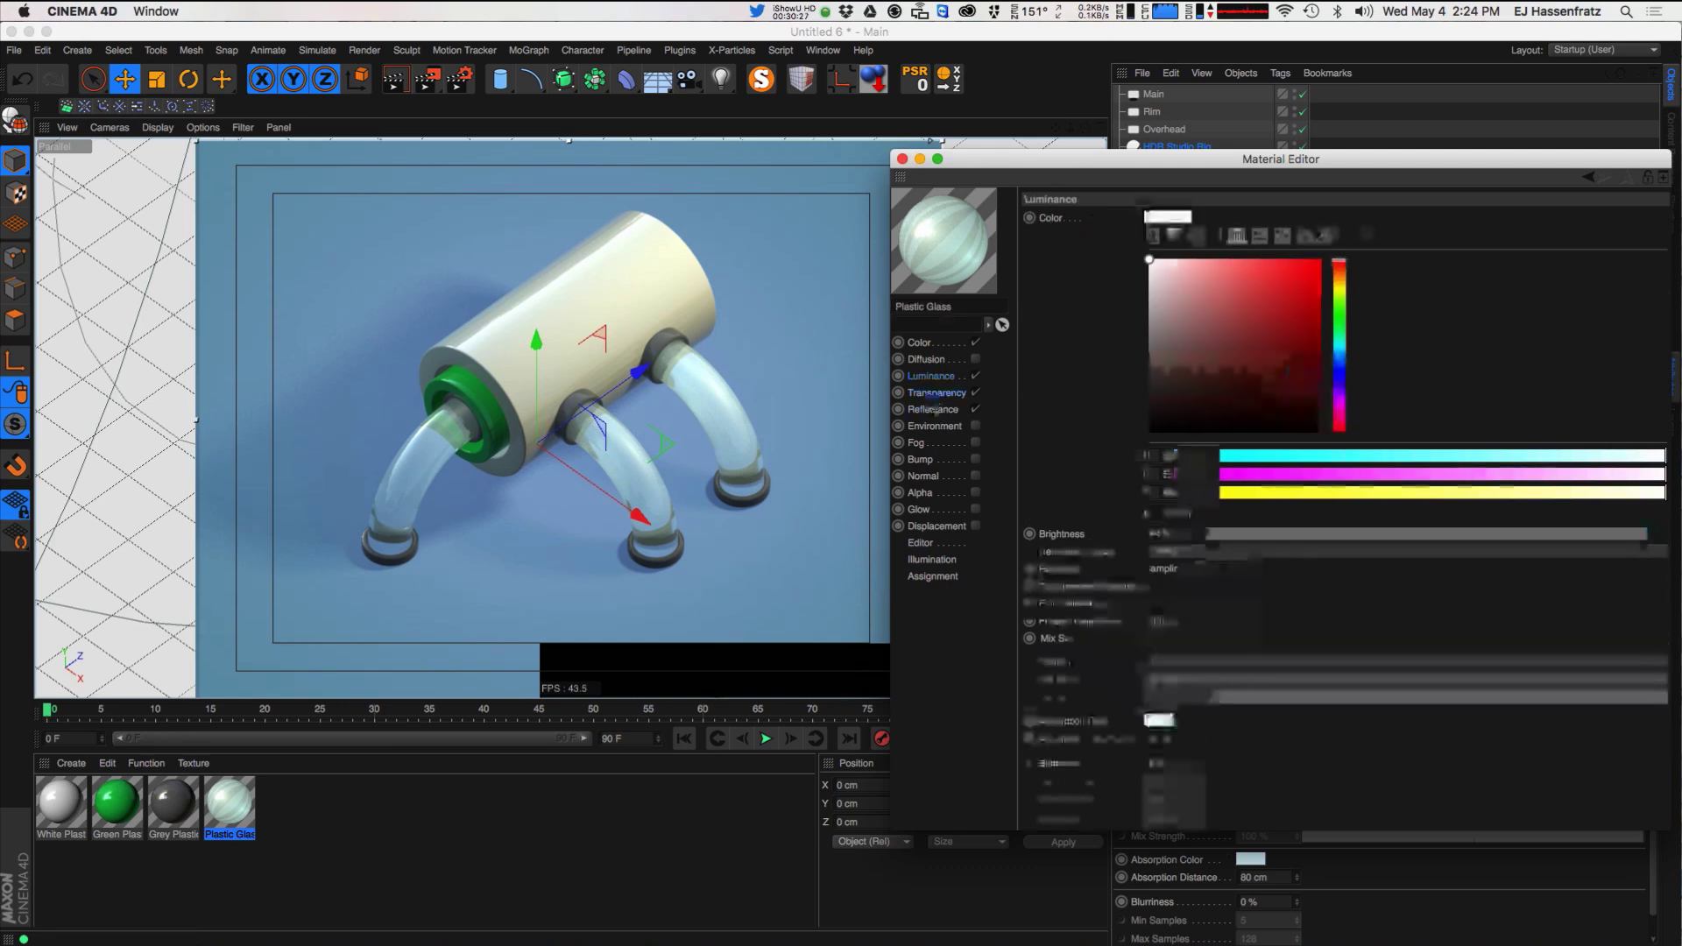
left_click(944, 379)
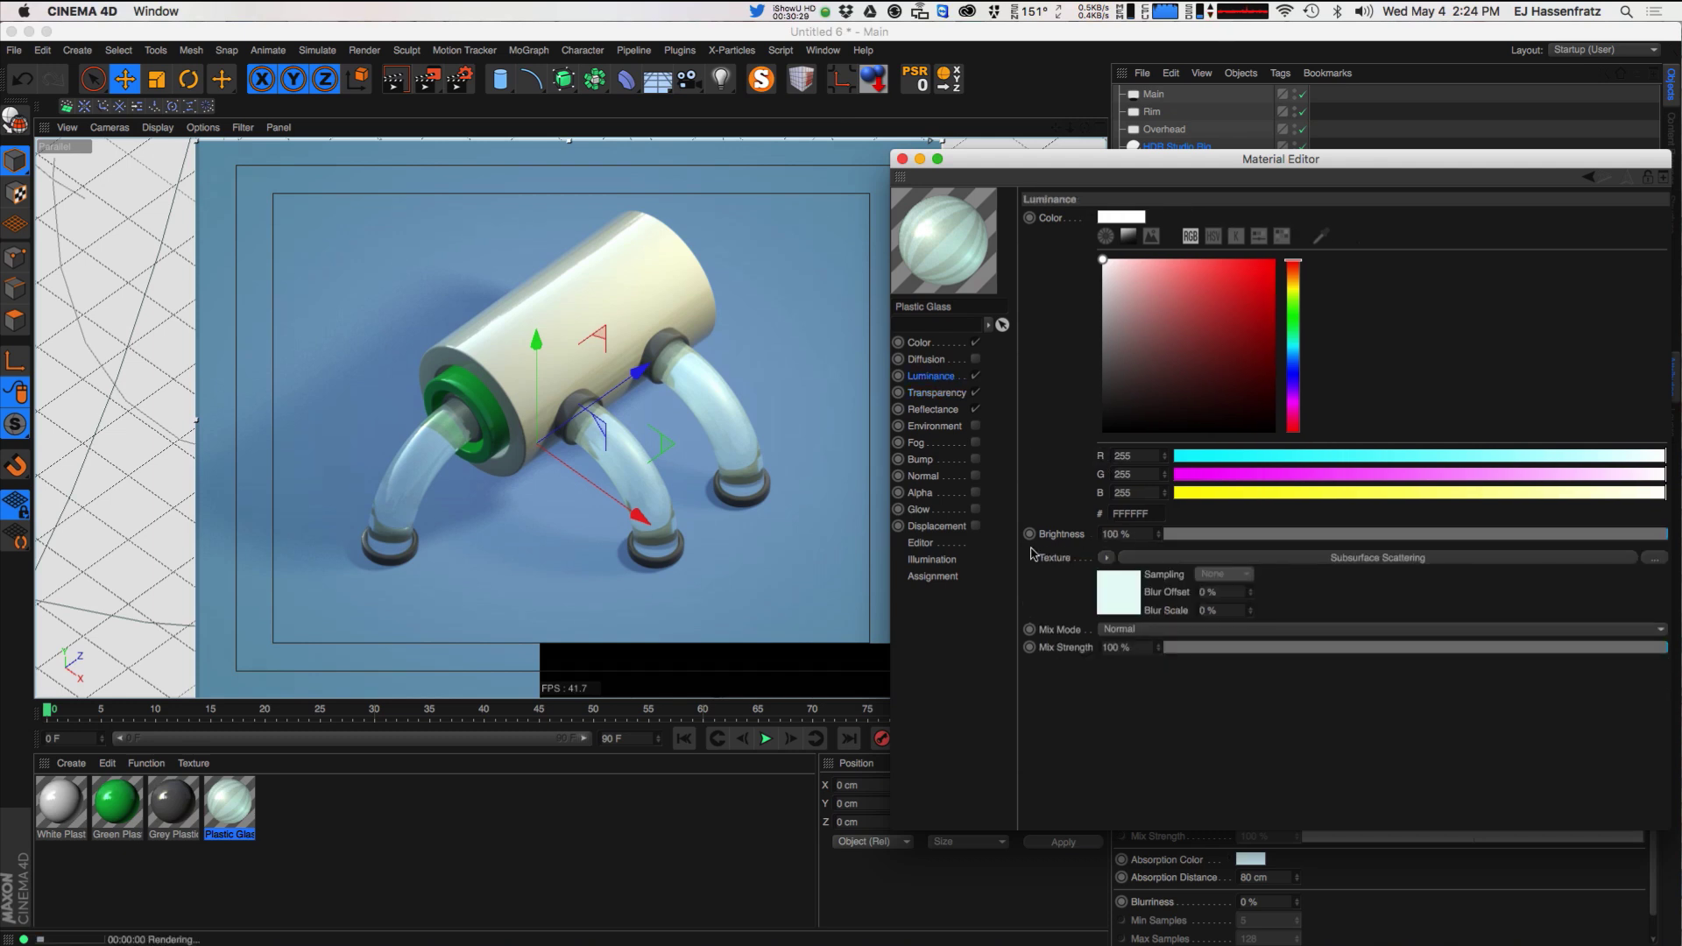
left_click(939, 394)
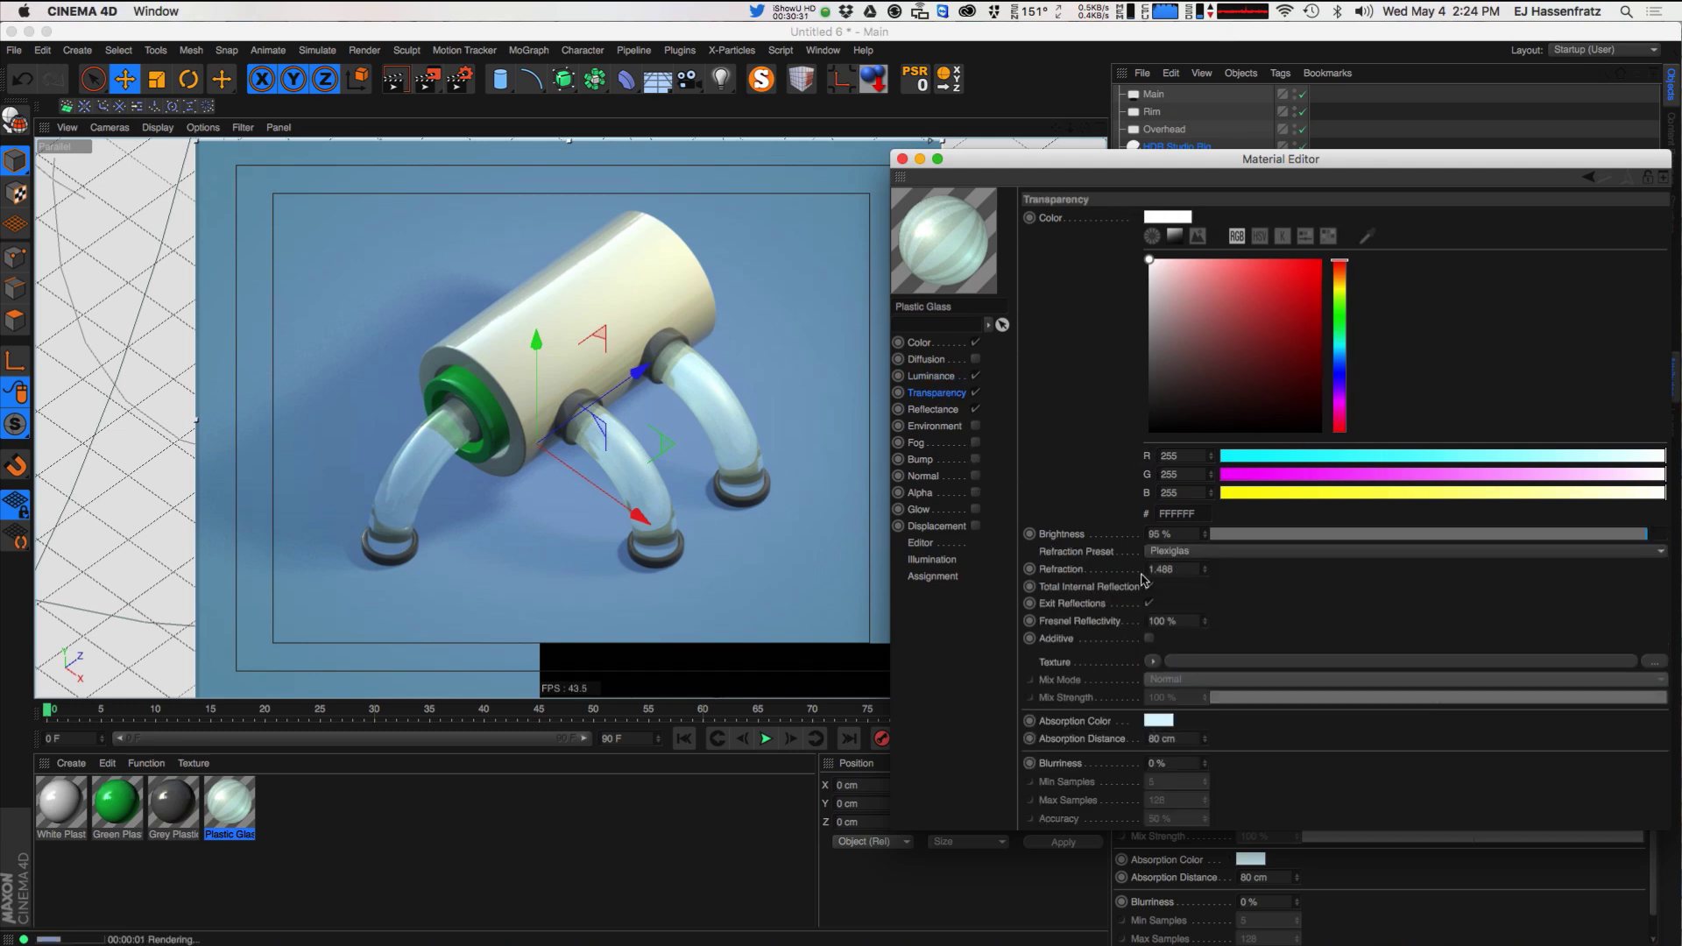
mouse_move(1205, 575)
left_mouse_down()
mouse_move(1225, 543)
mouse_move(1207, 581)
left_mouse_up()
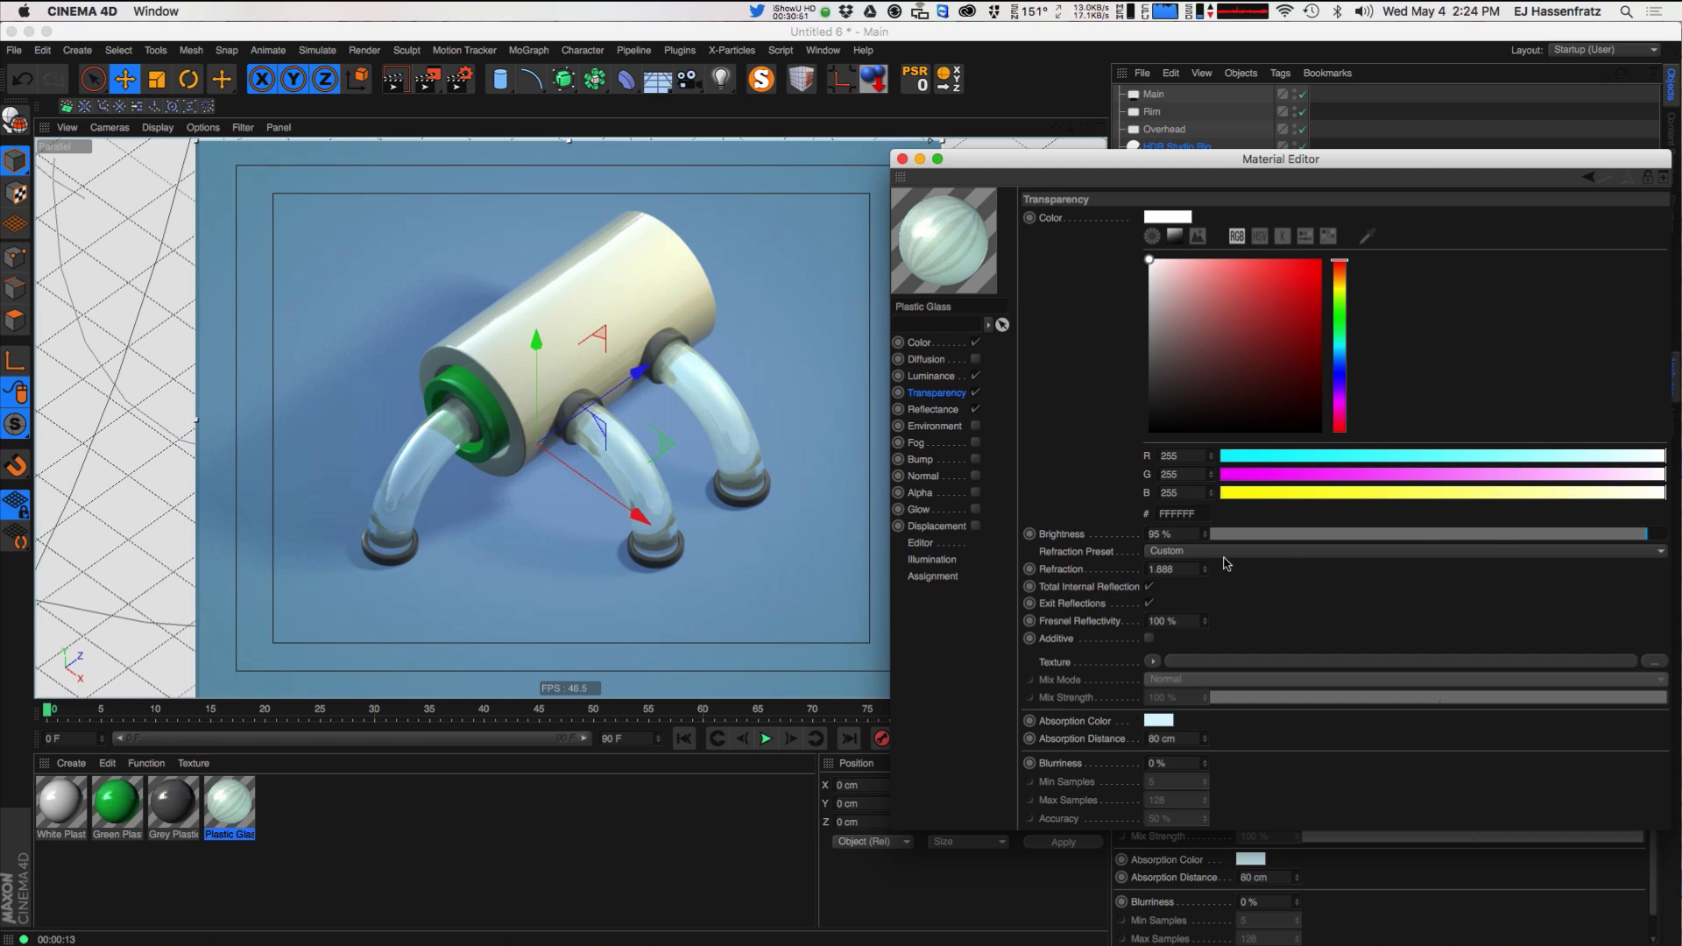
- Tune the Plastic Glass transparency color to a slightly darkened neutral white, F7F7F7
left_click(1164, 275)
left_click_drag(1154, 276, 1151, 267)
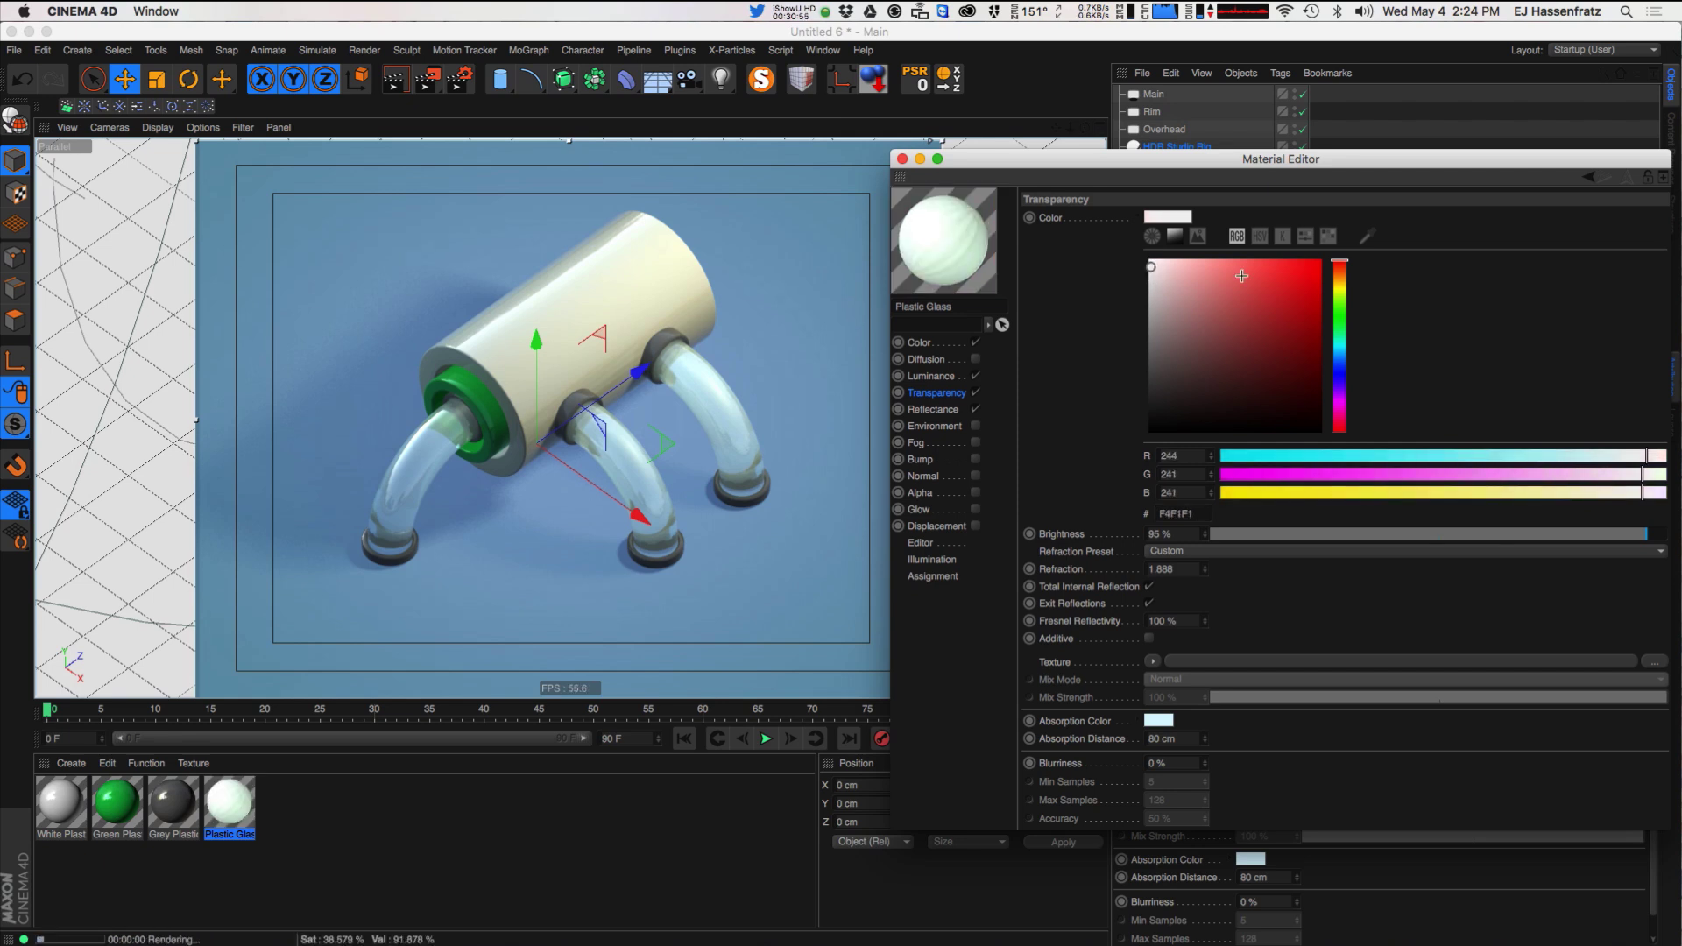
left_click(1339, 338)
left_click_drag(1151, 267, 1152, 263)
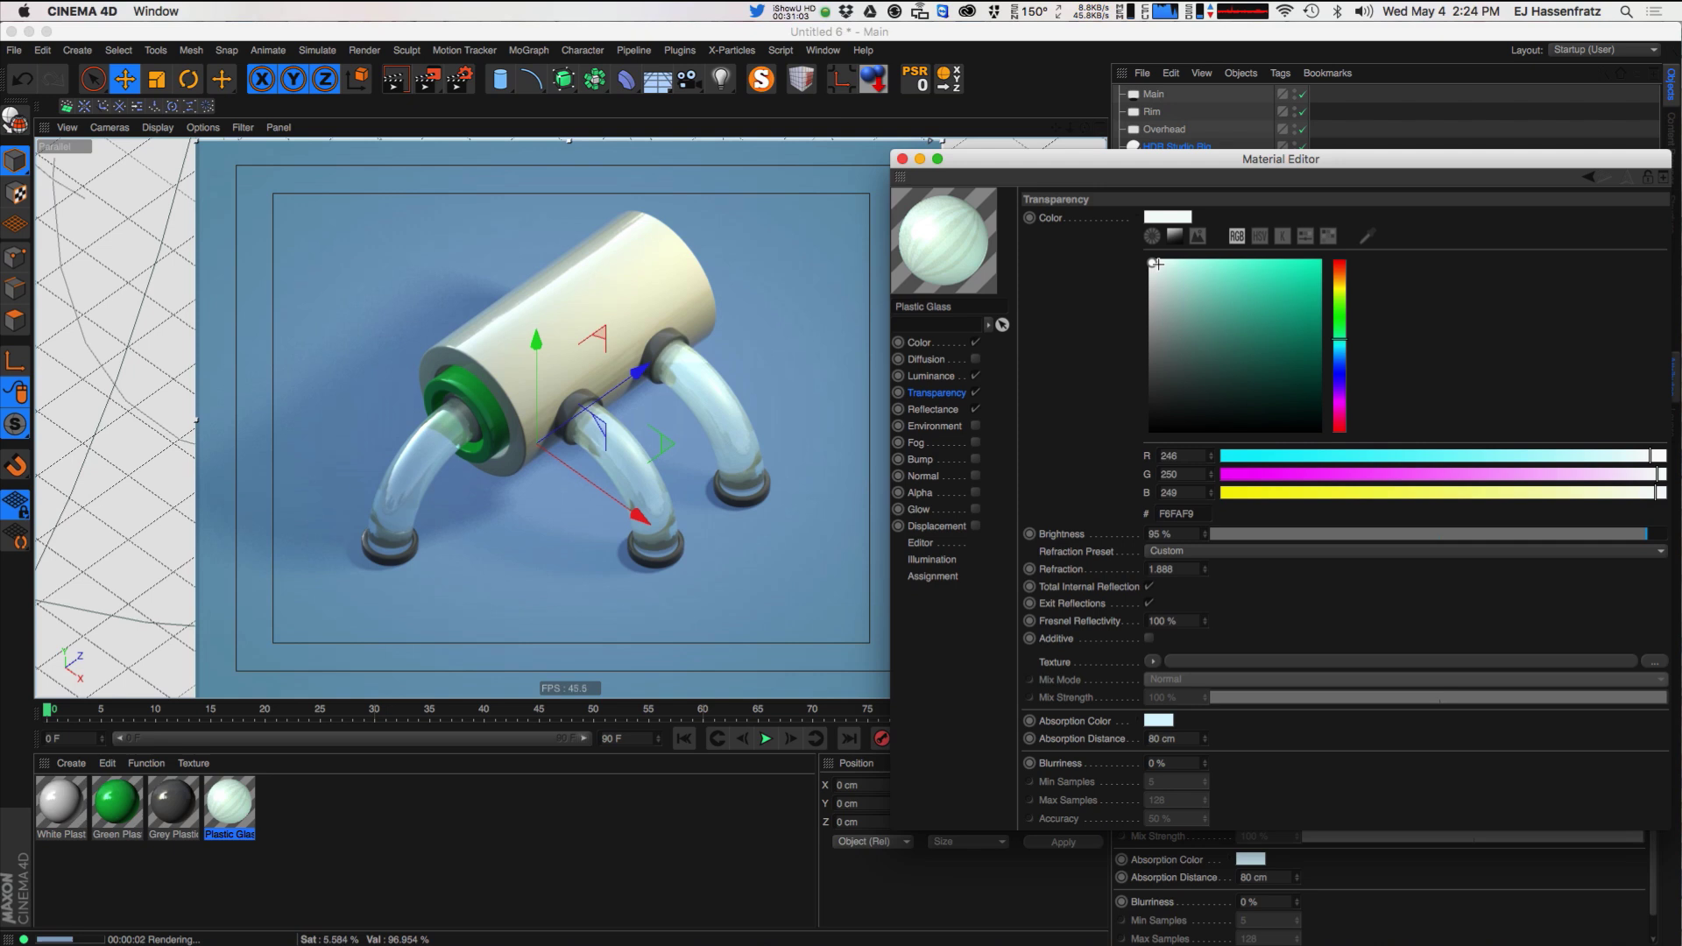
left_click_drag(1152, 262, 1128, 258)
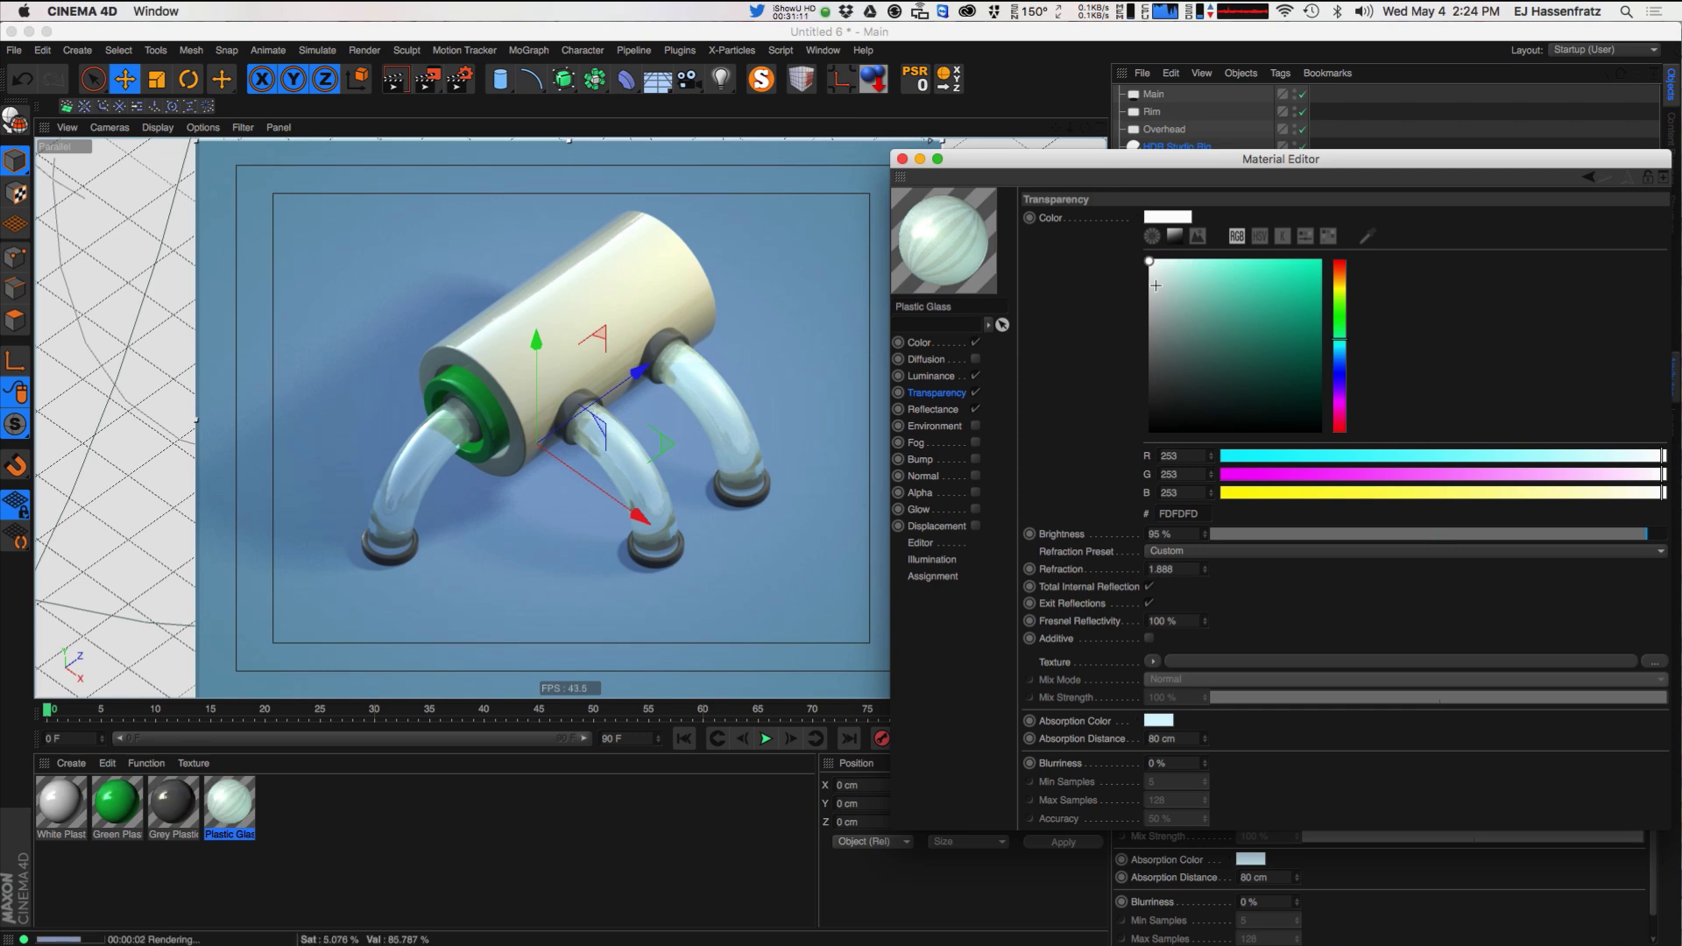
mouse_move(1149, 262)
left_mouse_down()
mouse_move(1122, 270)
mouse_move(1142, 264)
left_mouse_up()
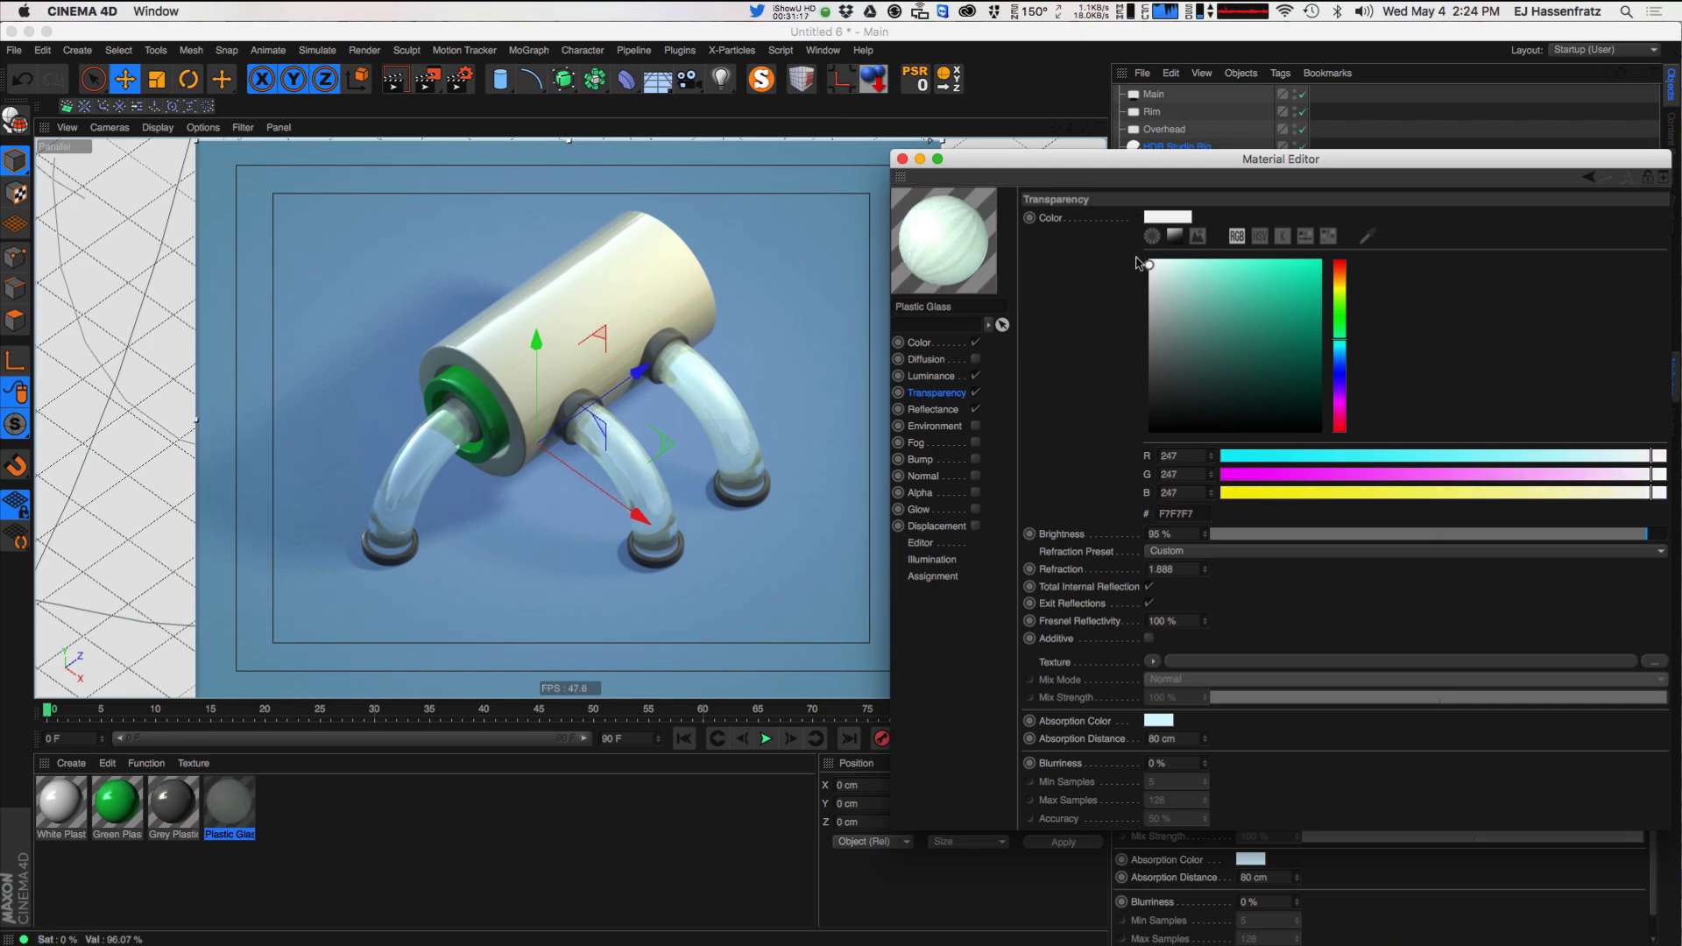
- Check the material's Reflectance and Luminance channels and try a transparency refraction of 1.2
left_click(939, 415)
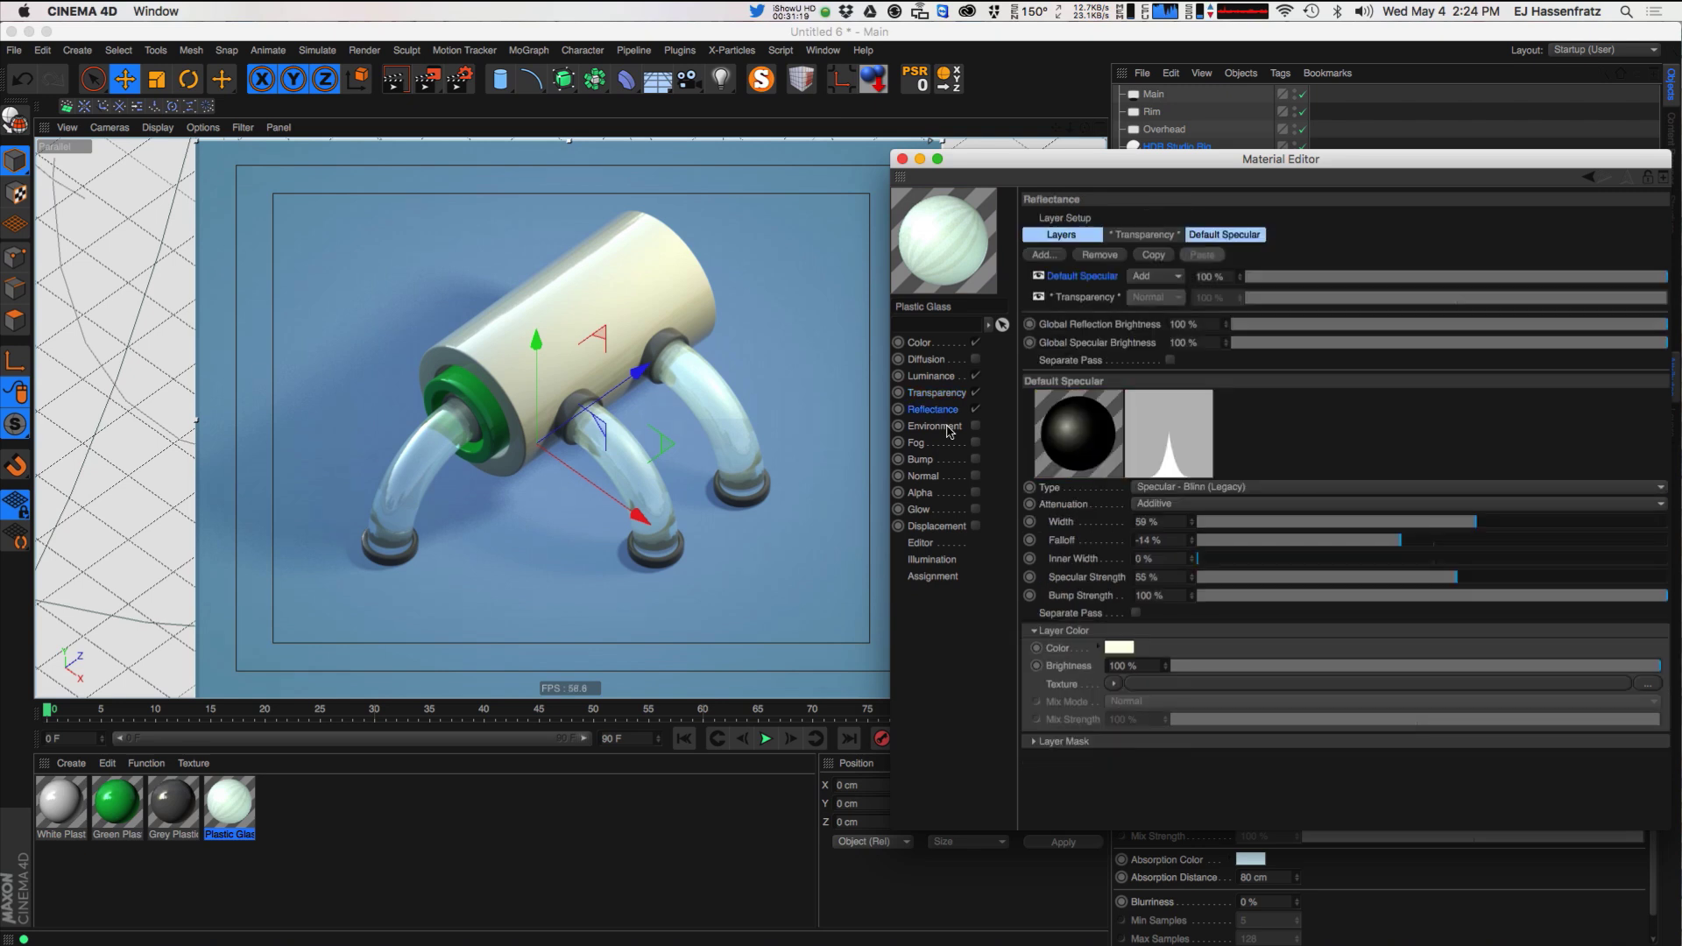
left_click(952, 379)
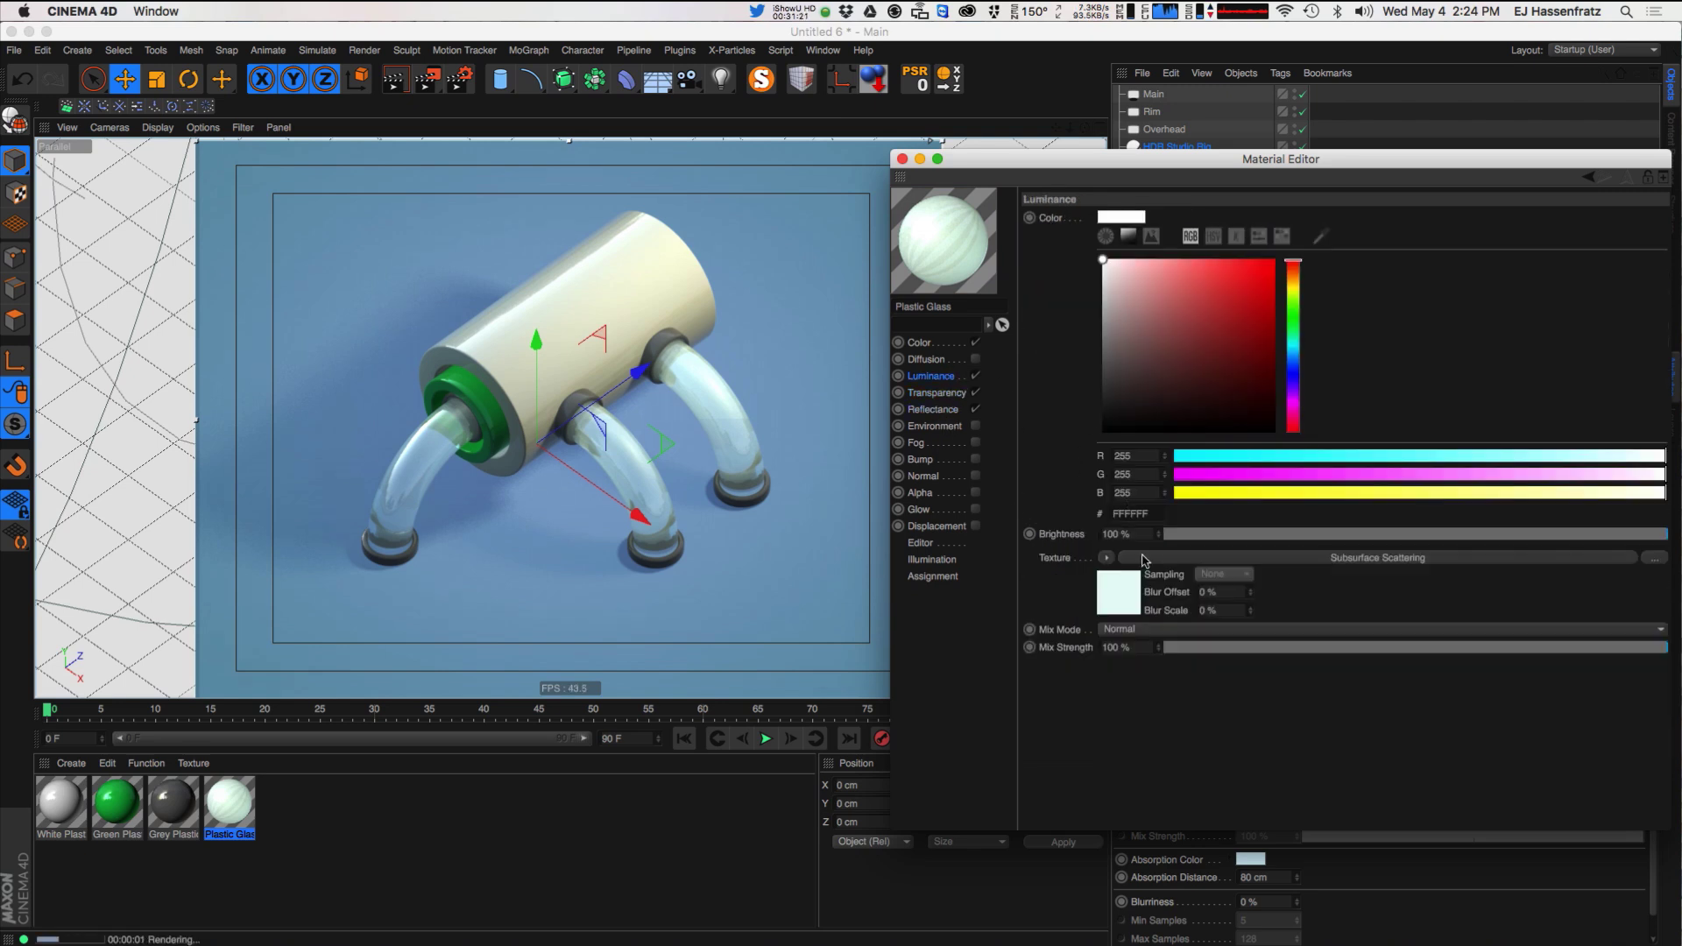
left_click(947, 393)
left_click(1205, 574)
left_click_drag(1212, 554, 659, 666)
type("1.2")
key("Return")
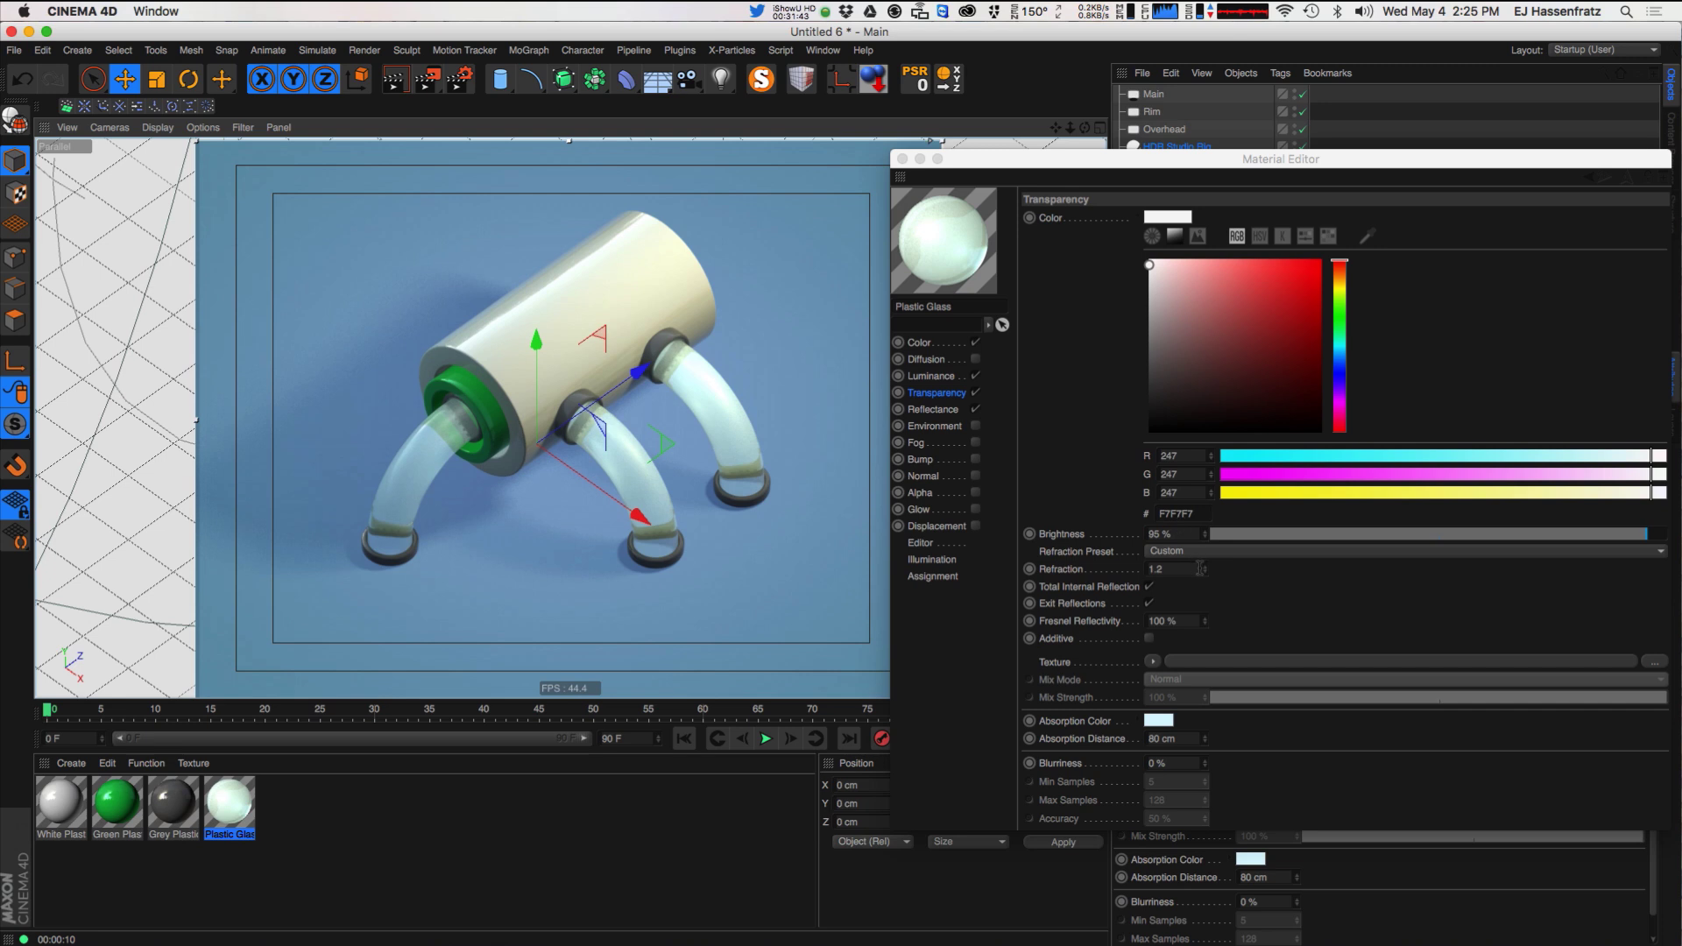
- Set the glass transparency's refraction to 1.74 and brightness to 98%, and readjust the Color channel's color
mouse_move(1204, 569)
left_mouse_down()
mouse_move(1212, 535)
mouse_move(1208, 560)
left_mouse_up()
left_click_drag(1637, 533, 1650, 535)
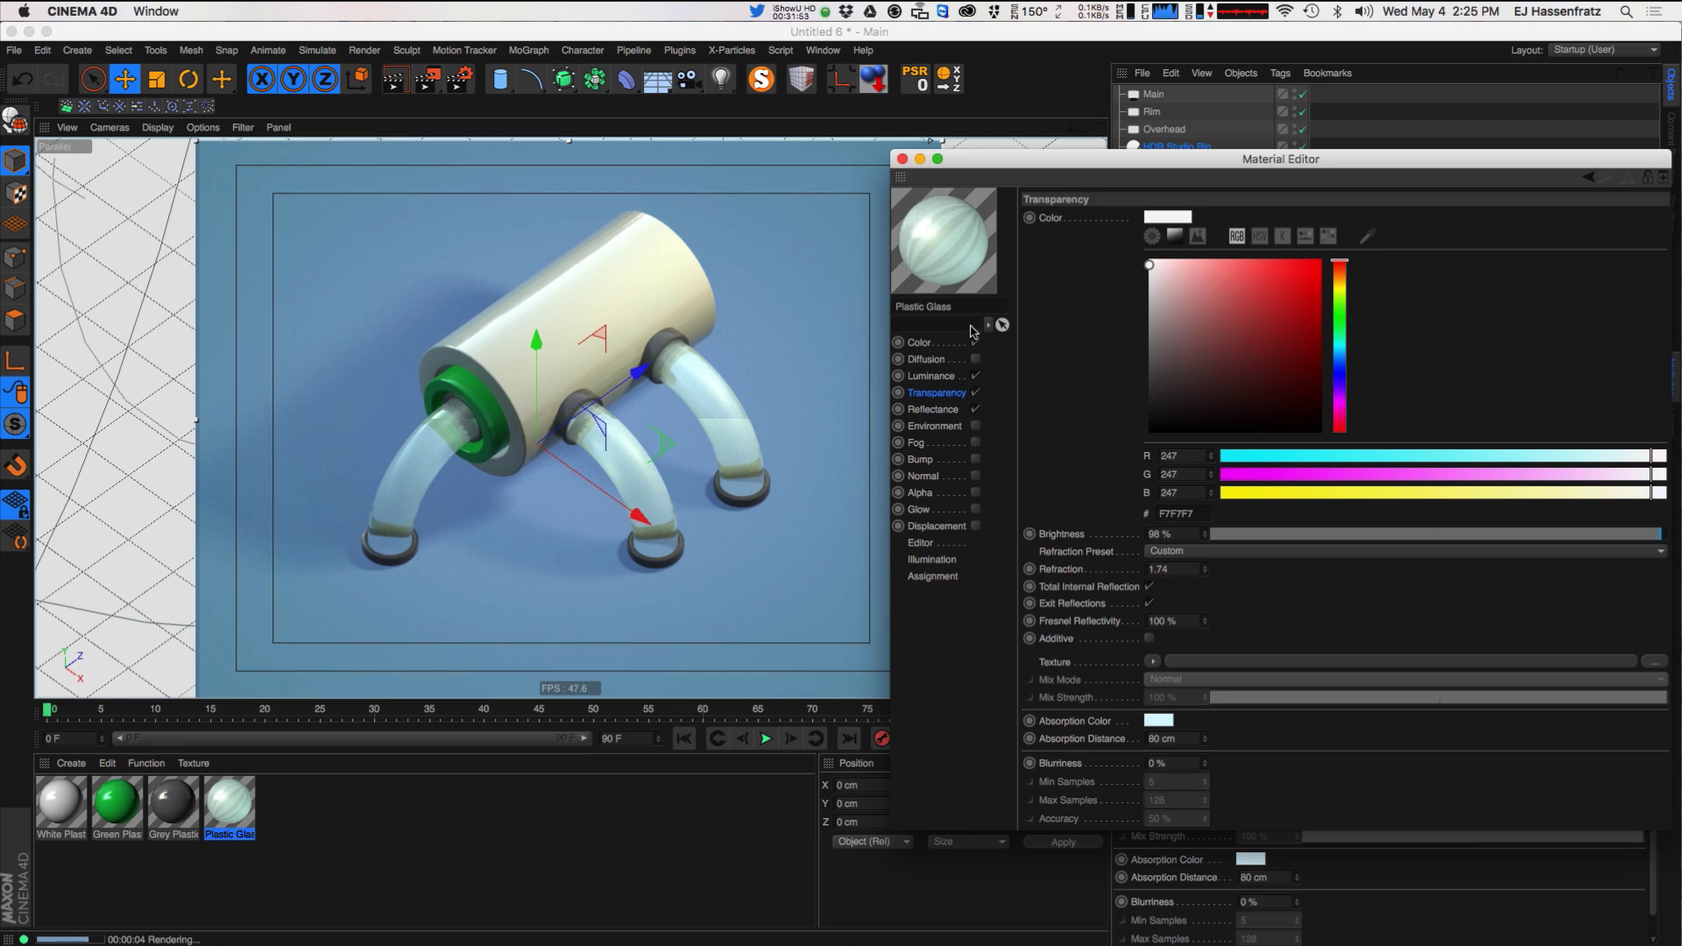
left_click(919, 345)
left_click_drag(1131, 281, 1180, 256)
- Open the Luminance channel's Subsurface Scattering shader and change its color to a soft green, ABE9D9
left_click(930, 376)
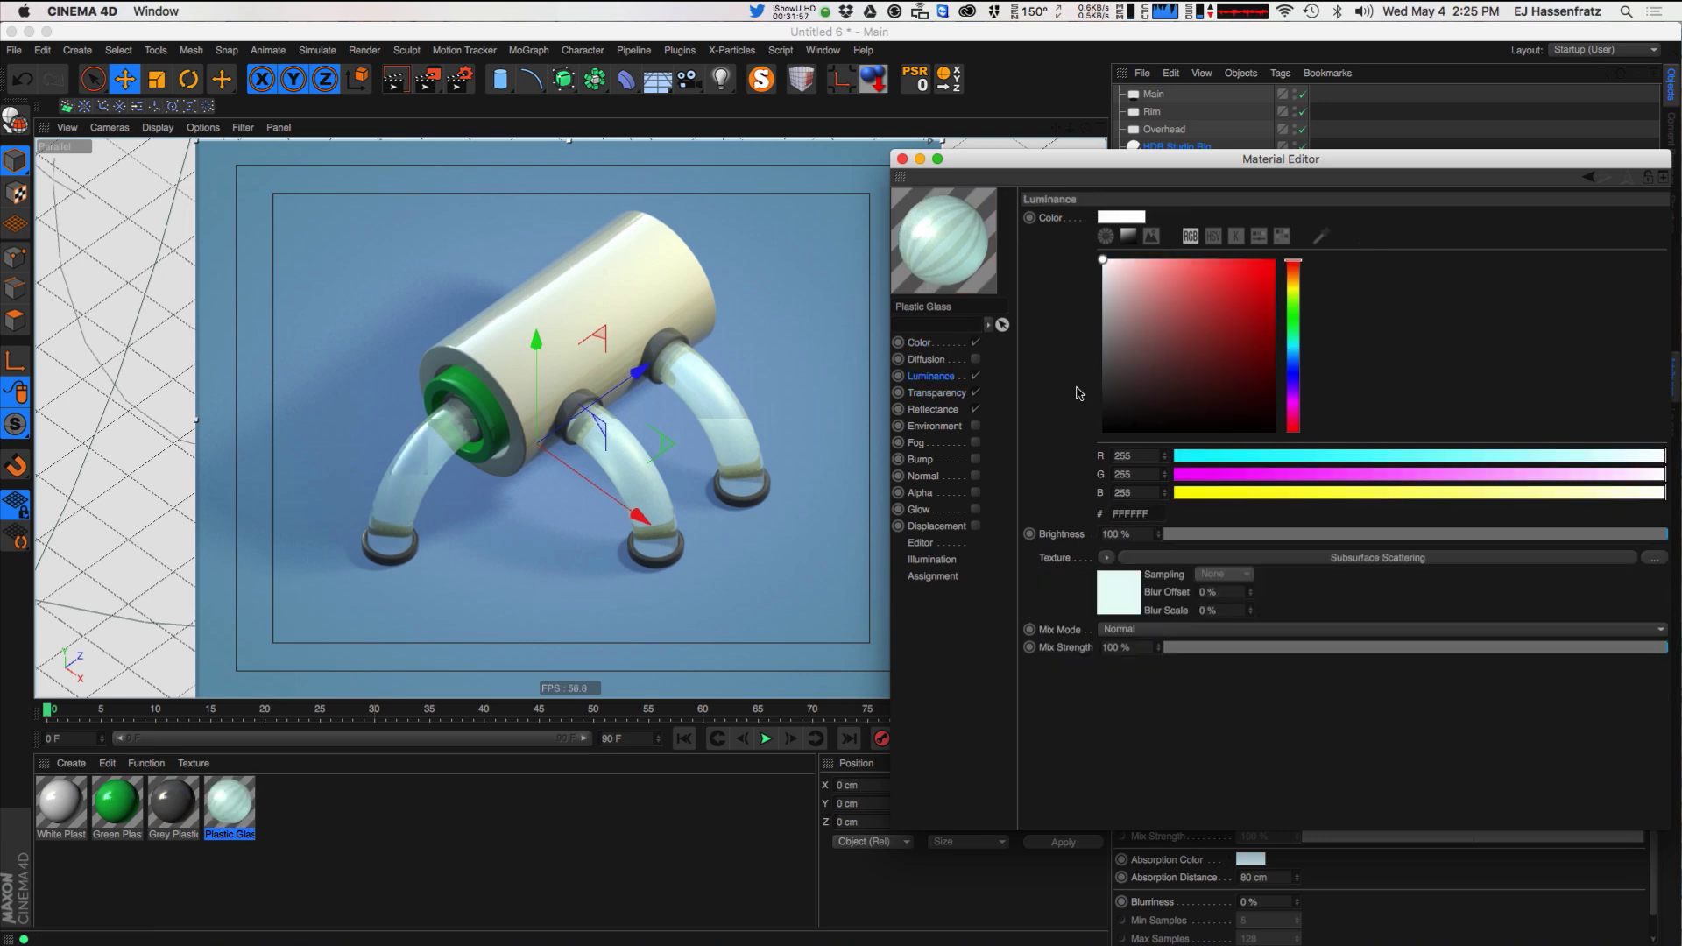
left_click(1168, 559)
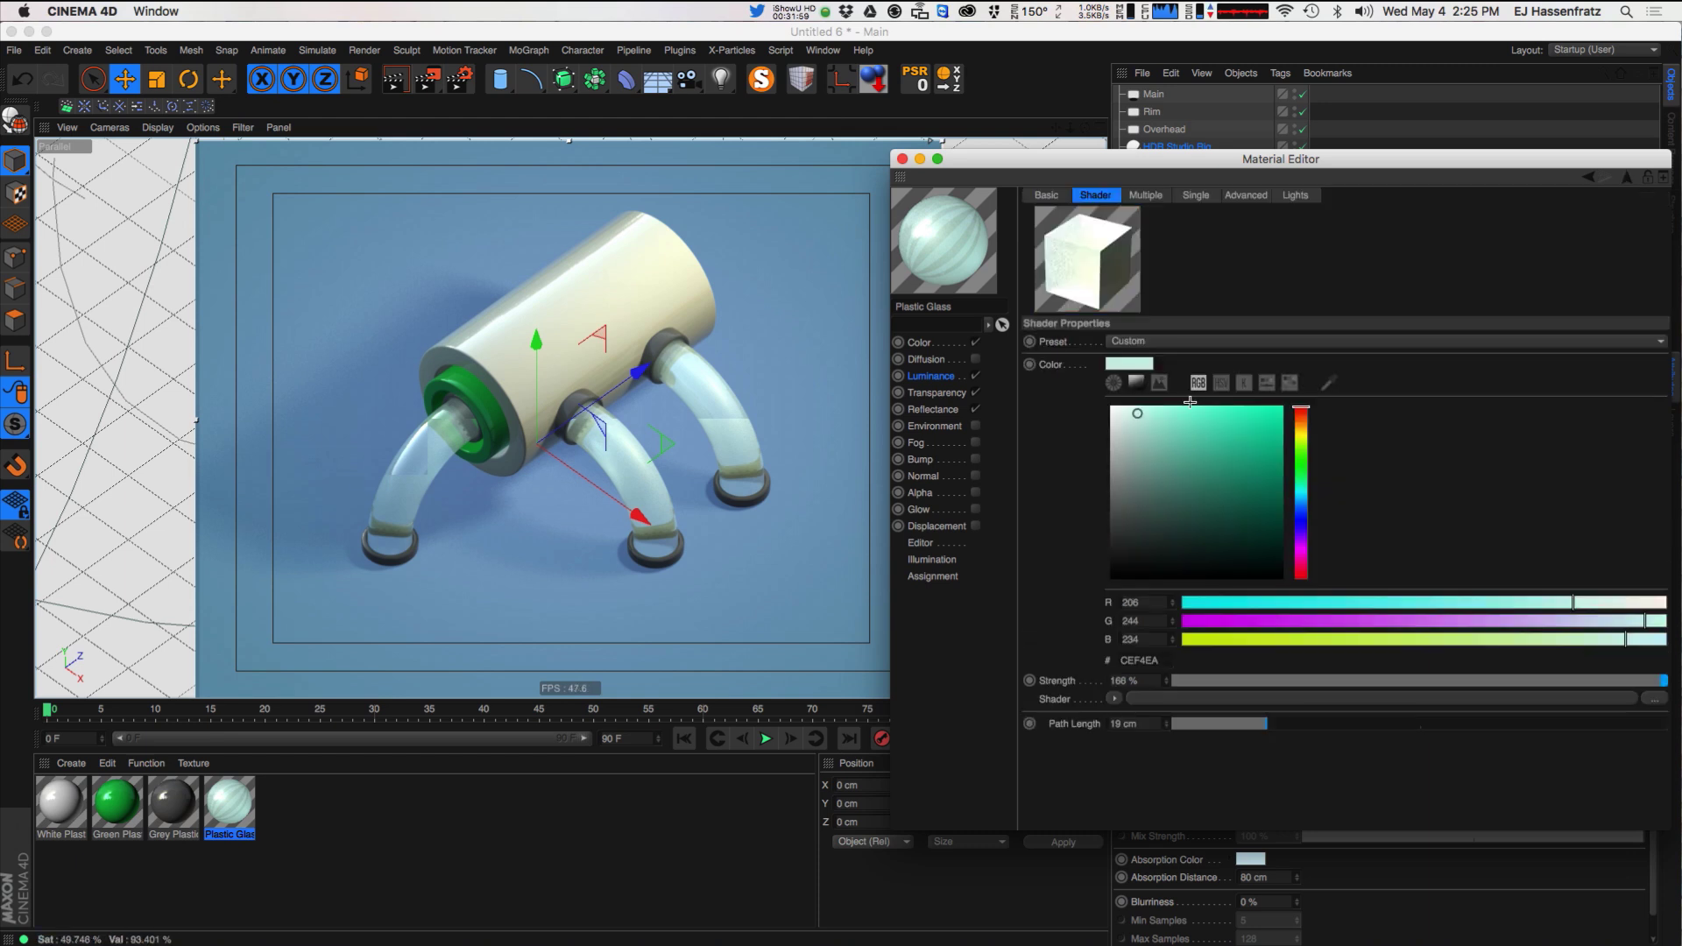
left_click(1156, 422)
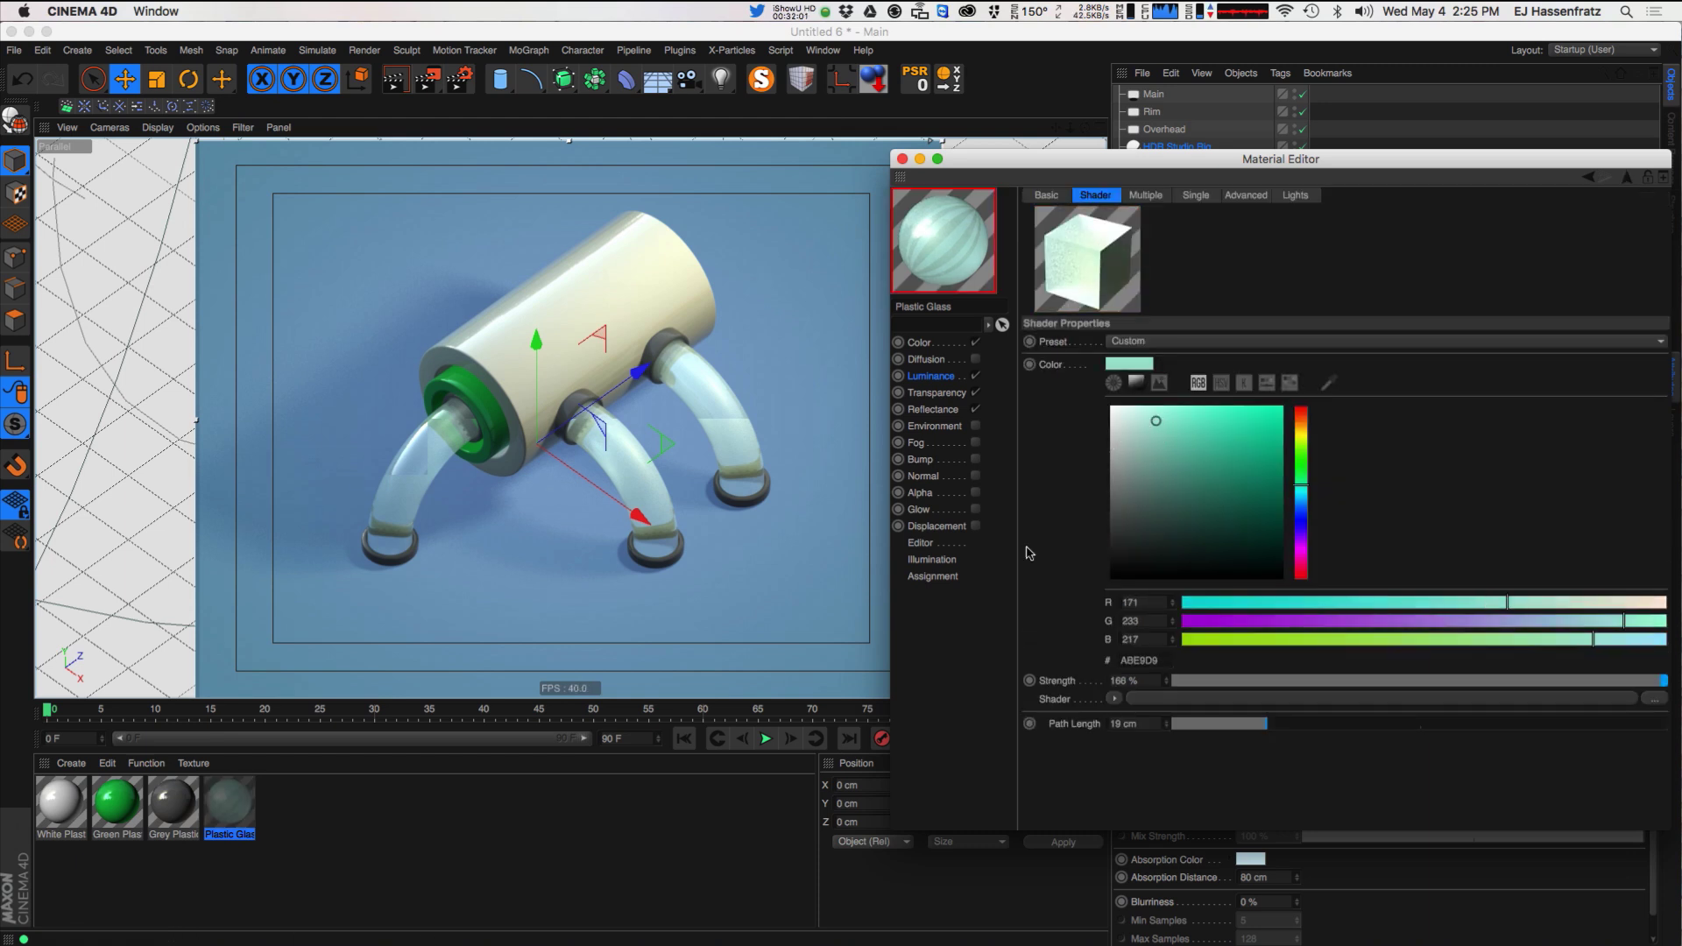
- Expand the shader's path length into color channels and set red to 177%, green to 188% and blue to 998%
left_click(1040, 721)
left_click_drag(1297, 745, 1216, 743)
left_click(1221, 760)
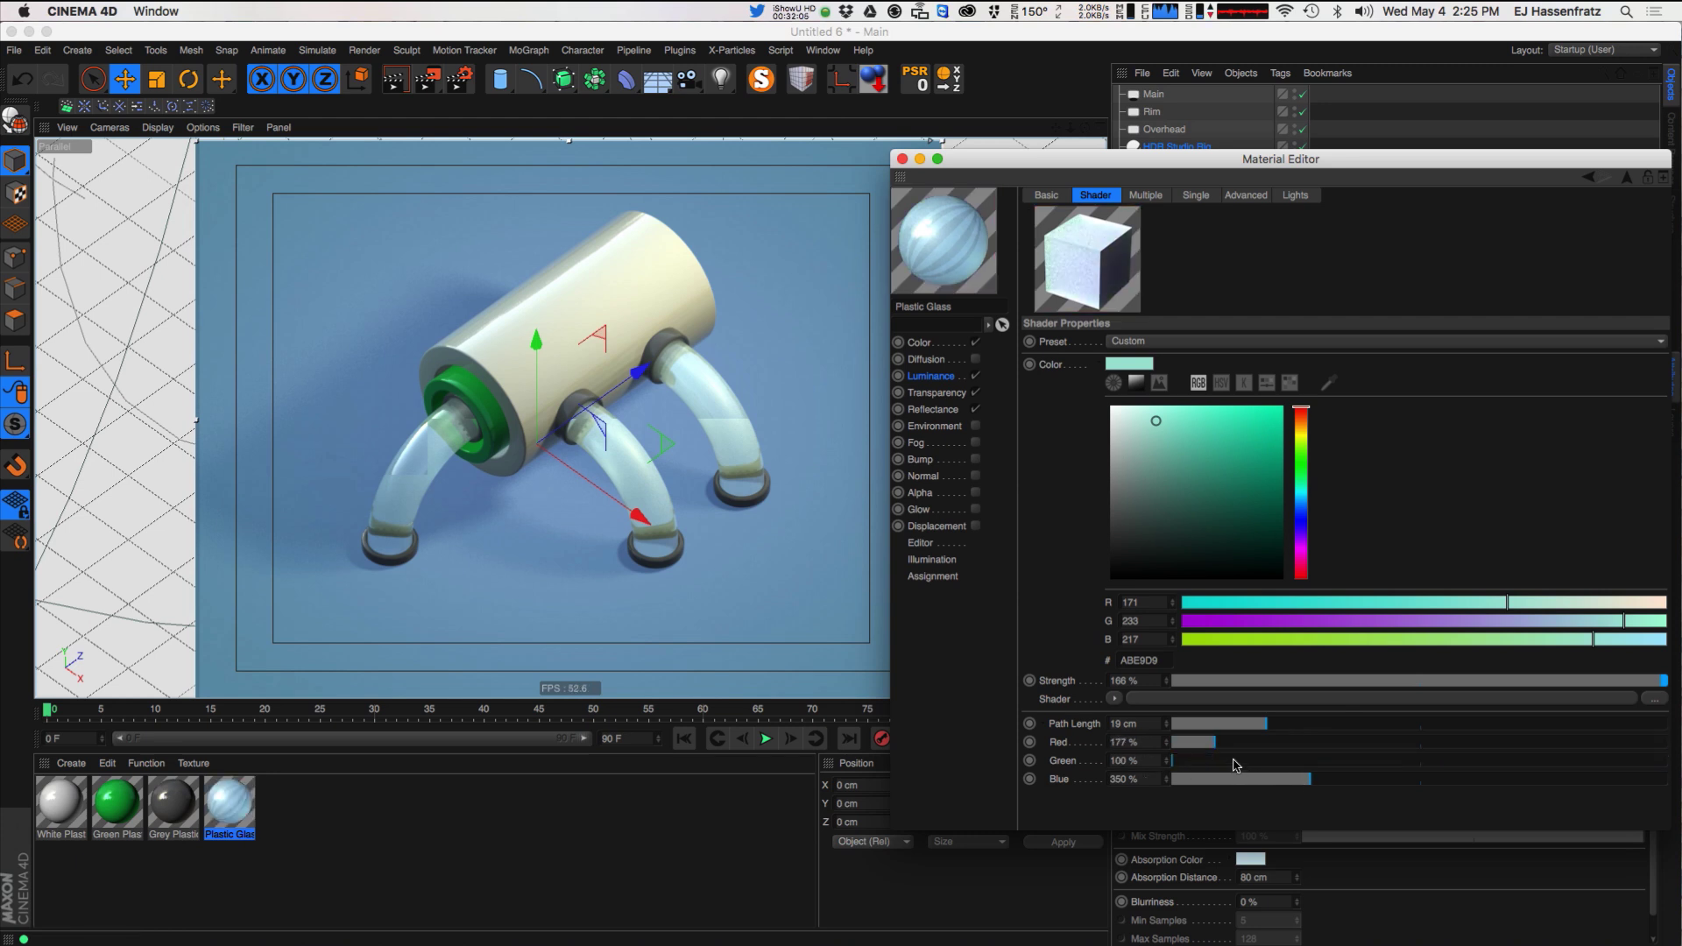
left_click(1195, 195)
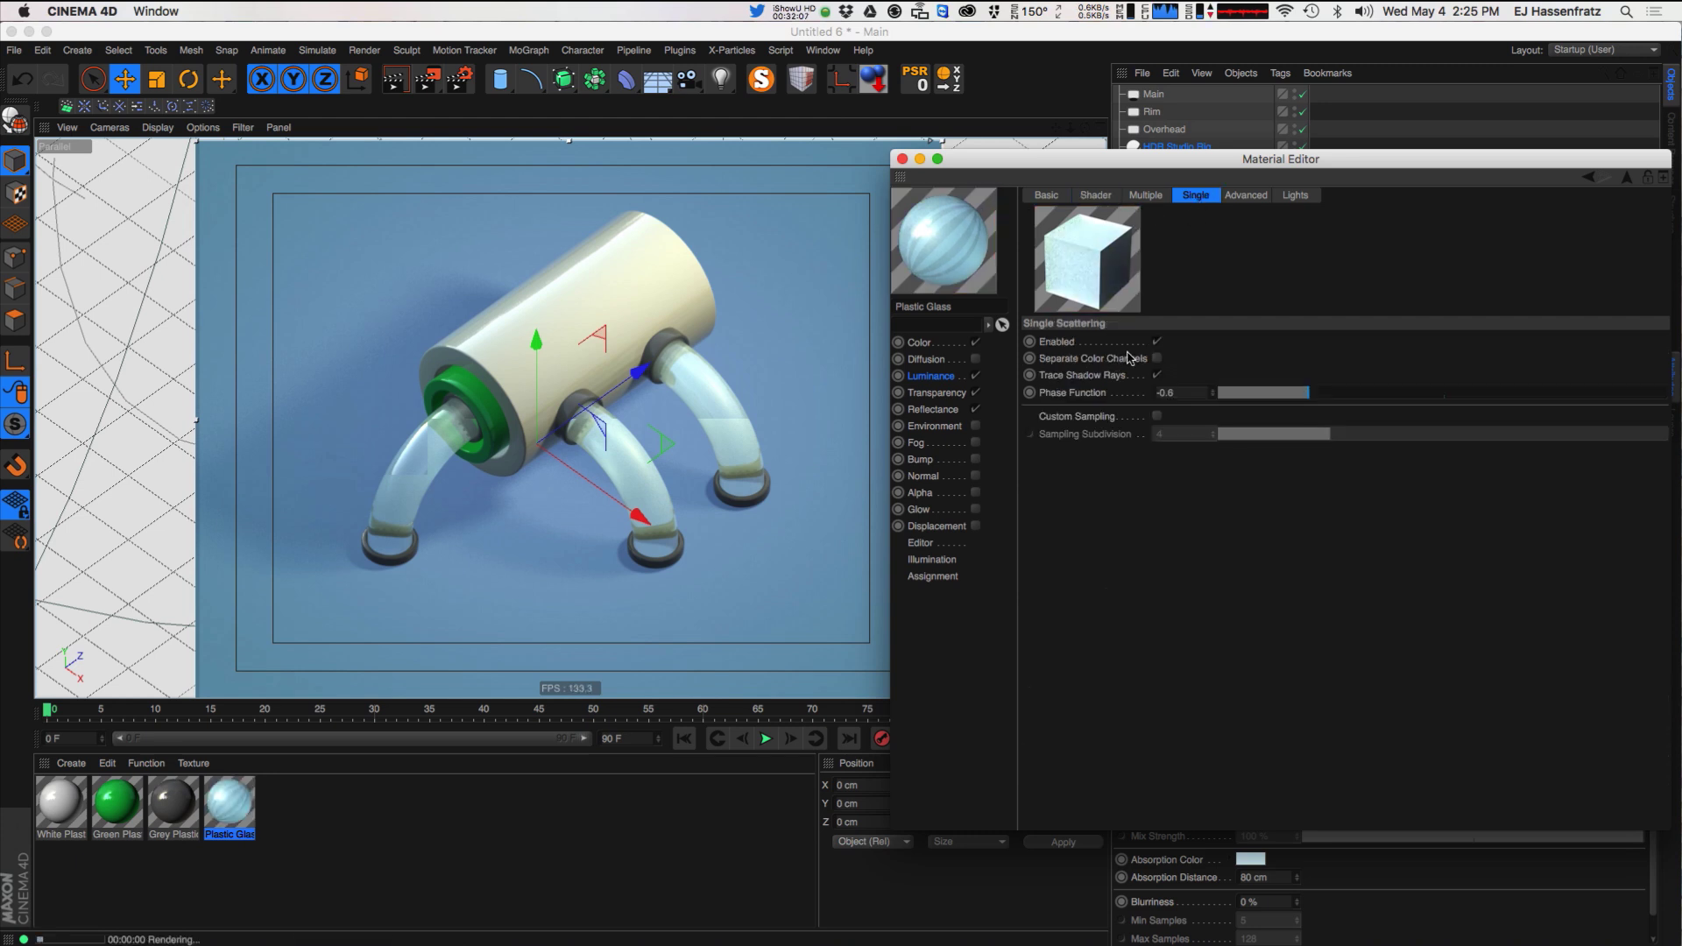
left_click(1095, 195)
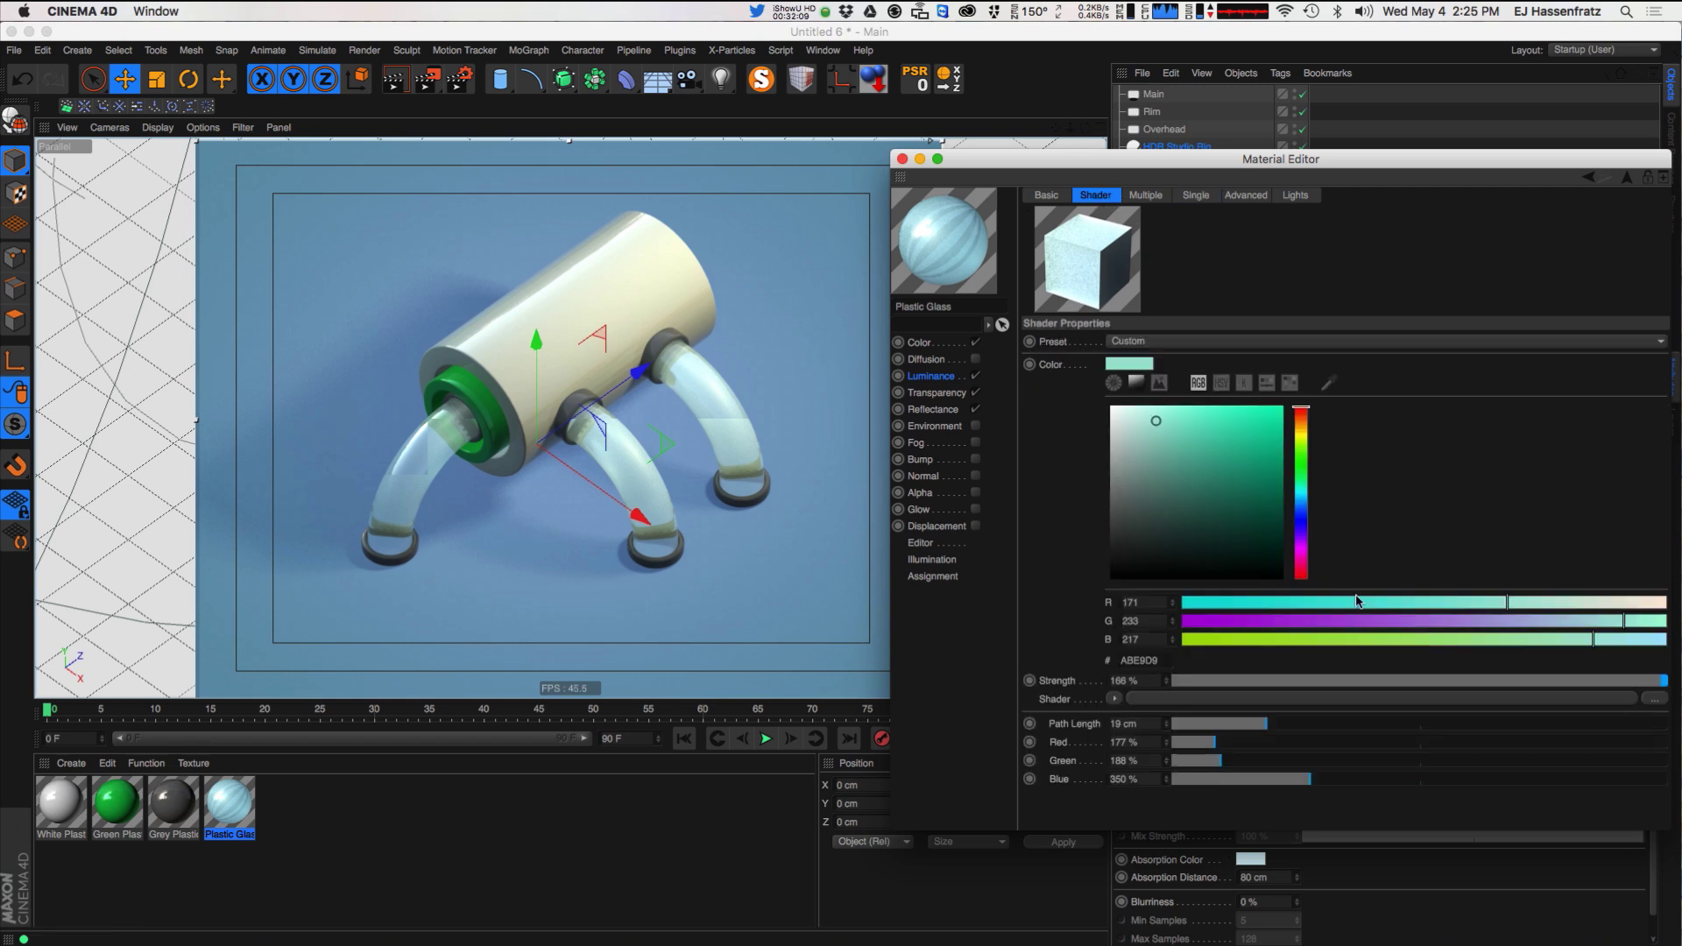
left_click_drag(1356, 778, 1574, 788)
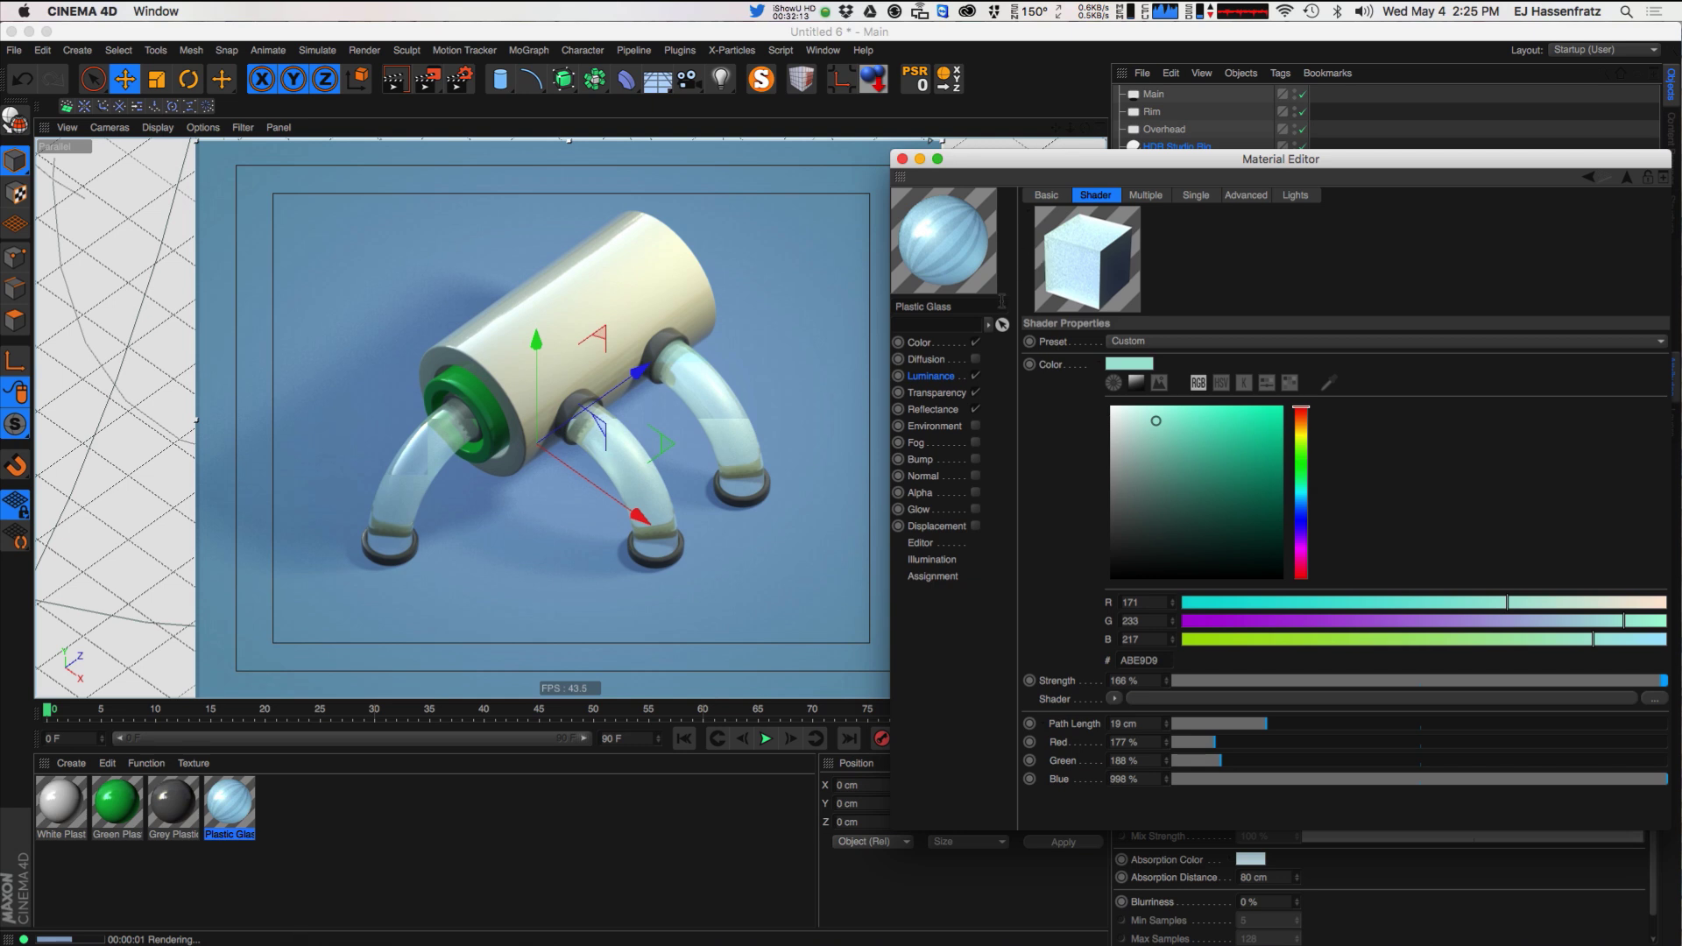
- Review the single and multiple scattering settings and lower the red and green path lengths to 100%
left_click(1197, 195)
left_click(1140, 197)
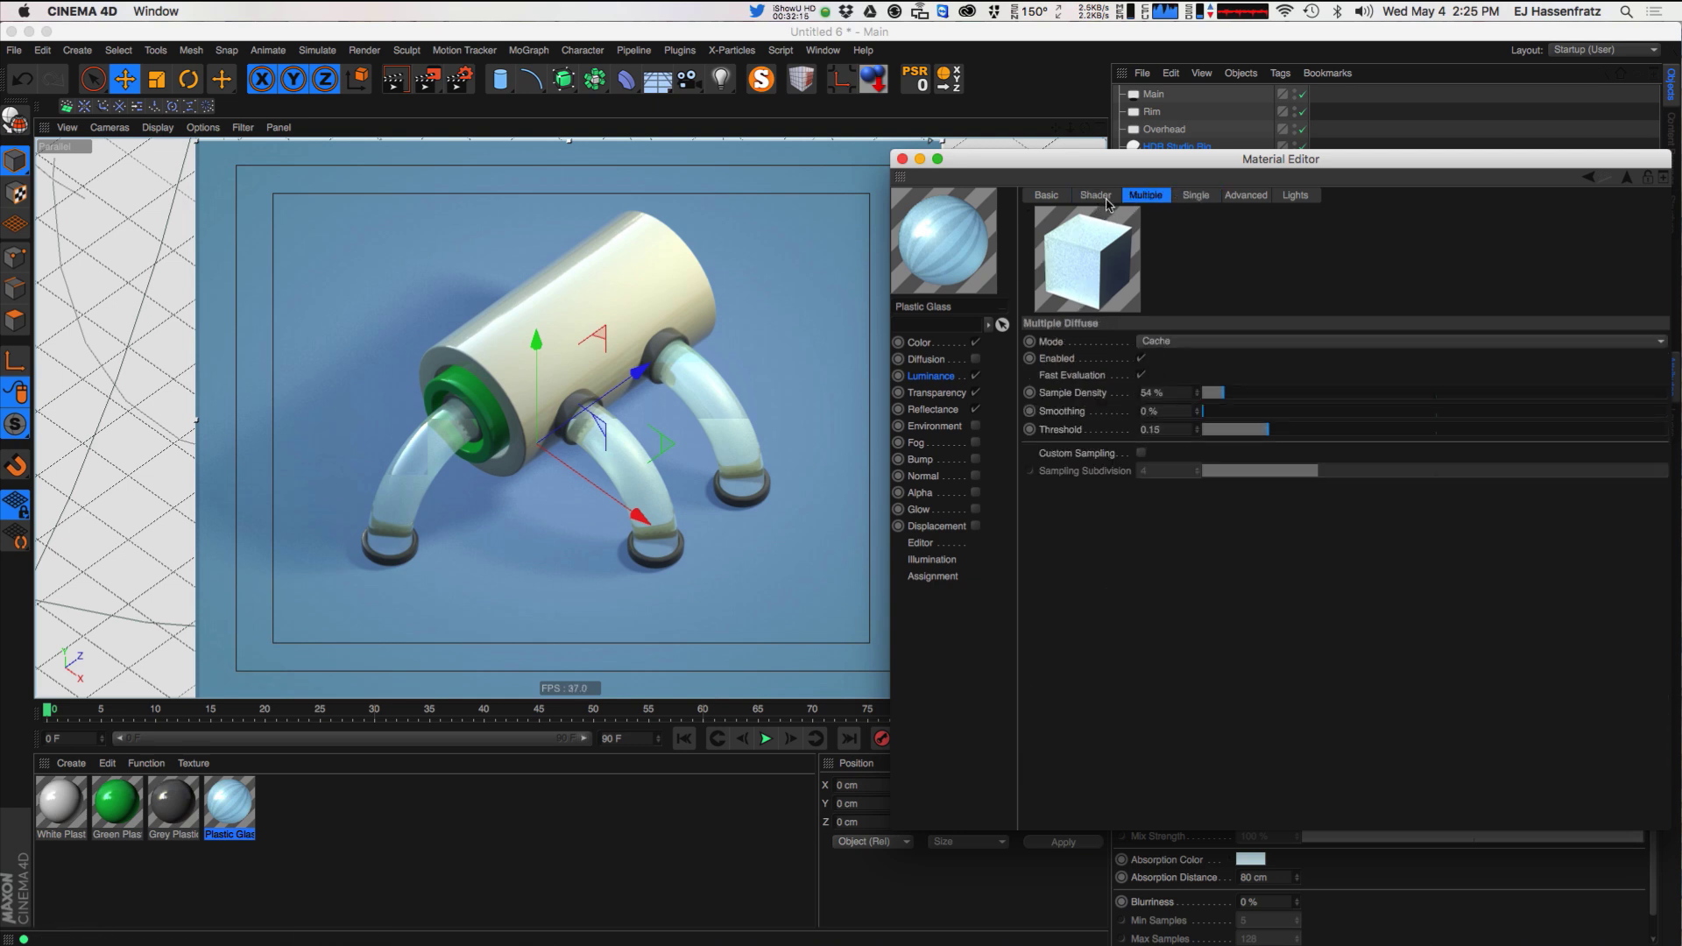
left_click(1100, 196)
left_click_drag(1203, 766, 1170, 762)
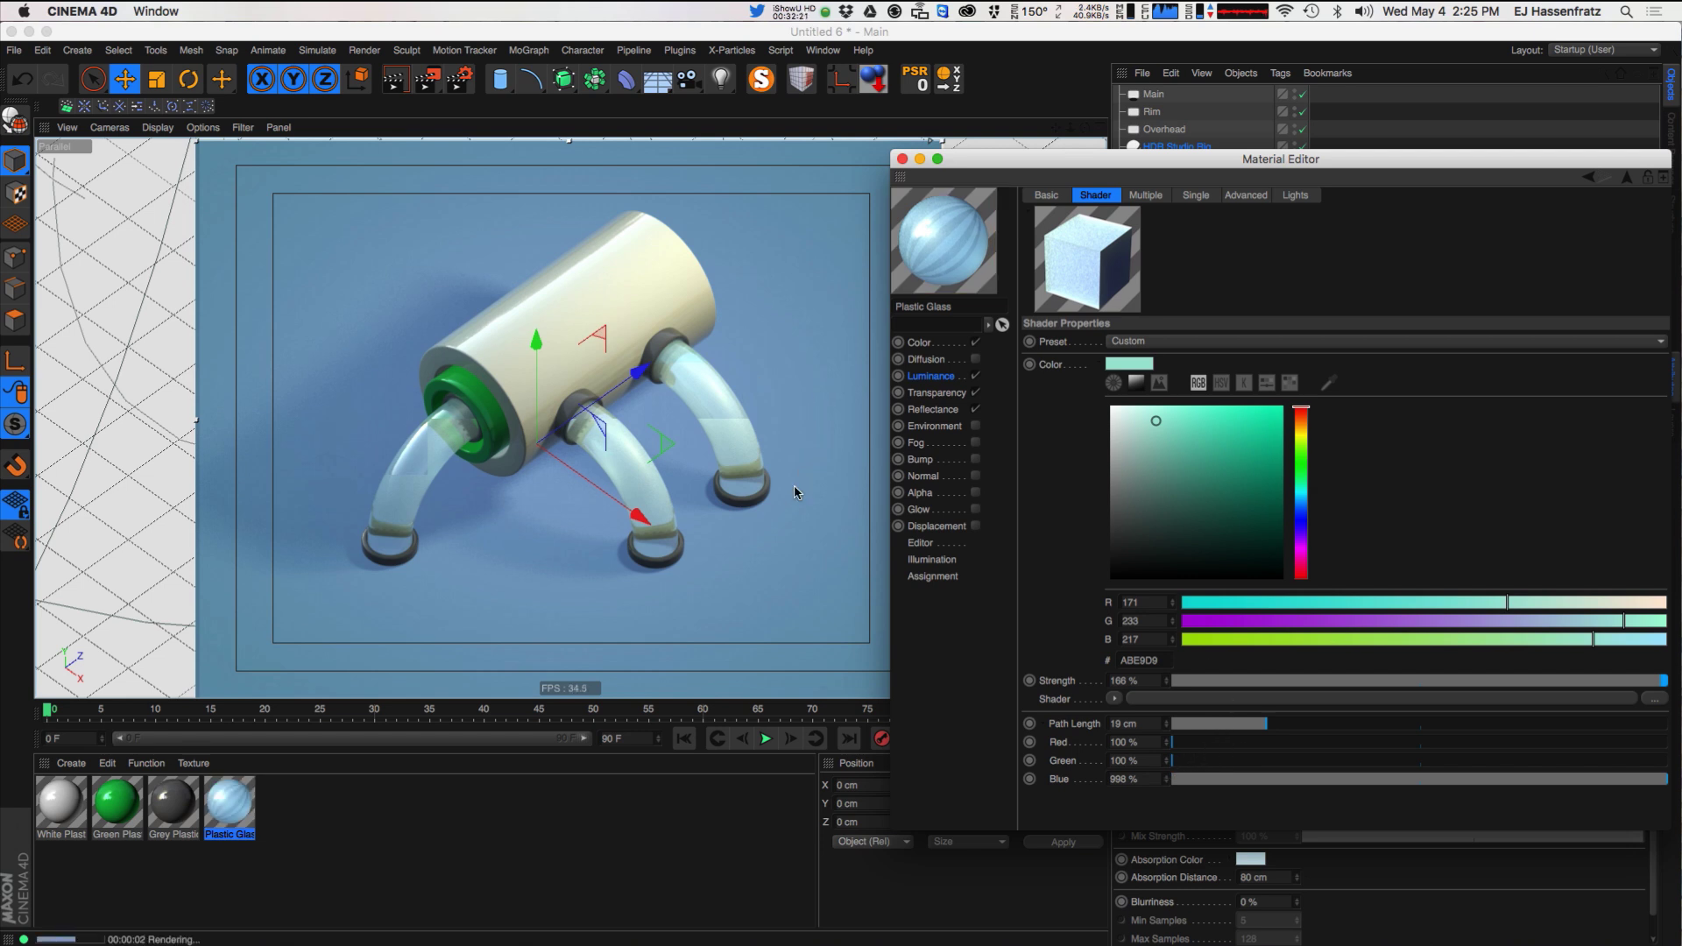
- Set the Subsurface Scattering path length channels to red 159%, green 151% and blue 844%
left_click_drag(1250, 742, 1203, 744)
left_click(1199, 761)
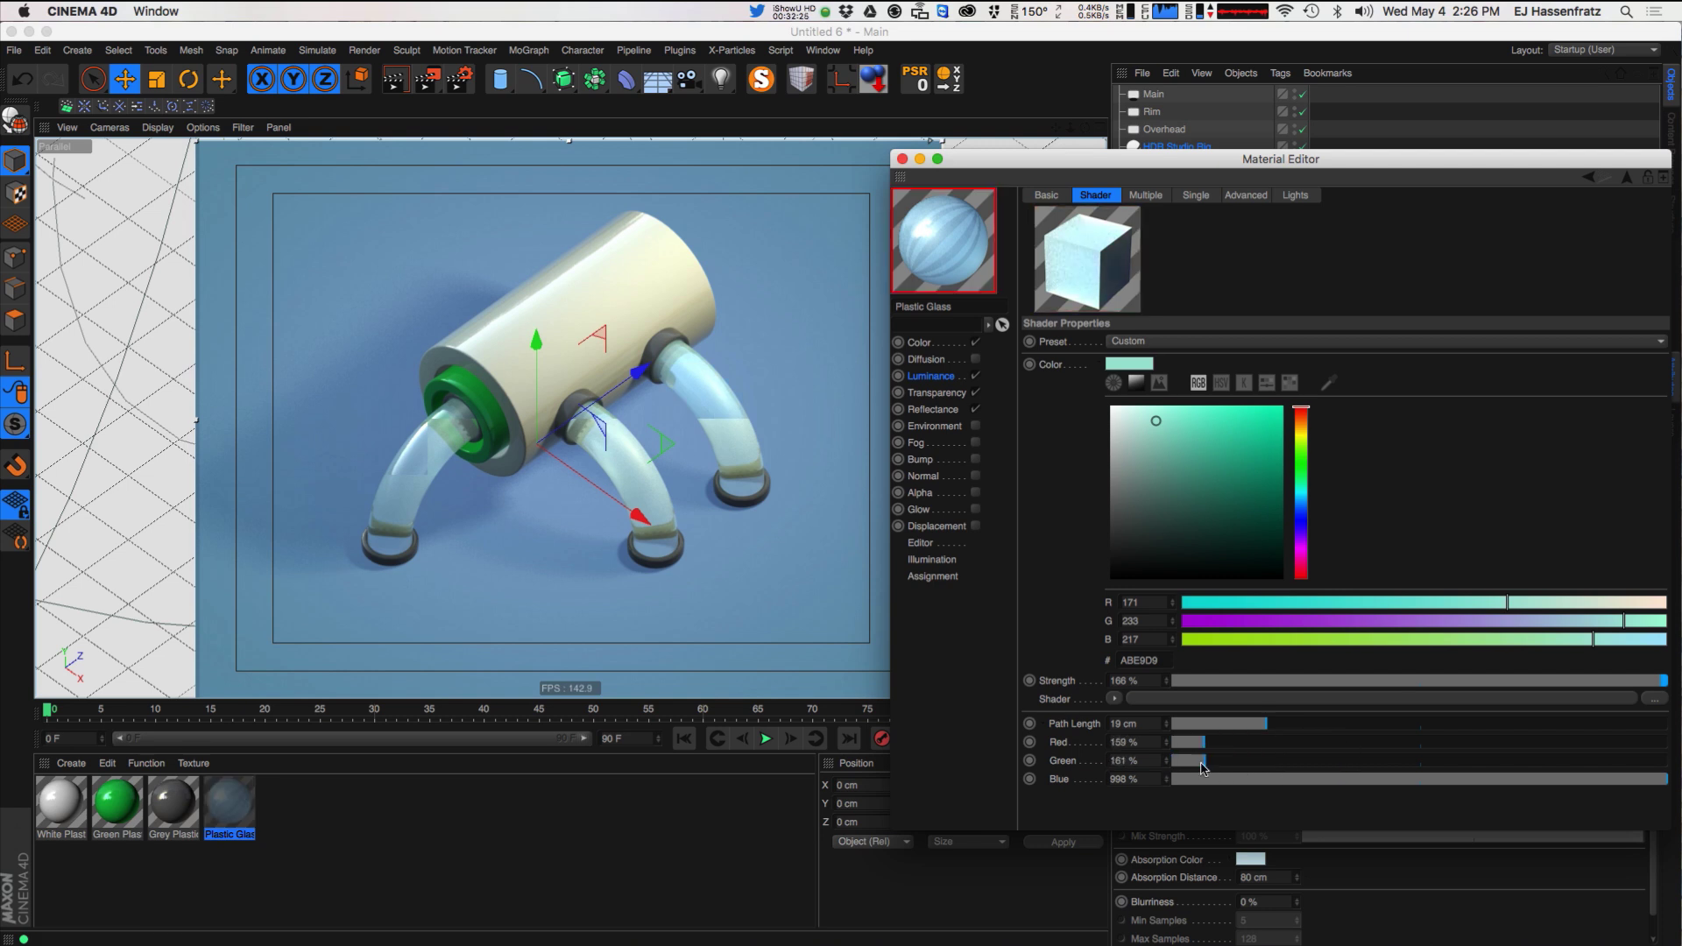
left_click_drag(1328, 780, 1679, 768)
left_click_drag(1478, 778, 1561, 778)
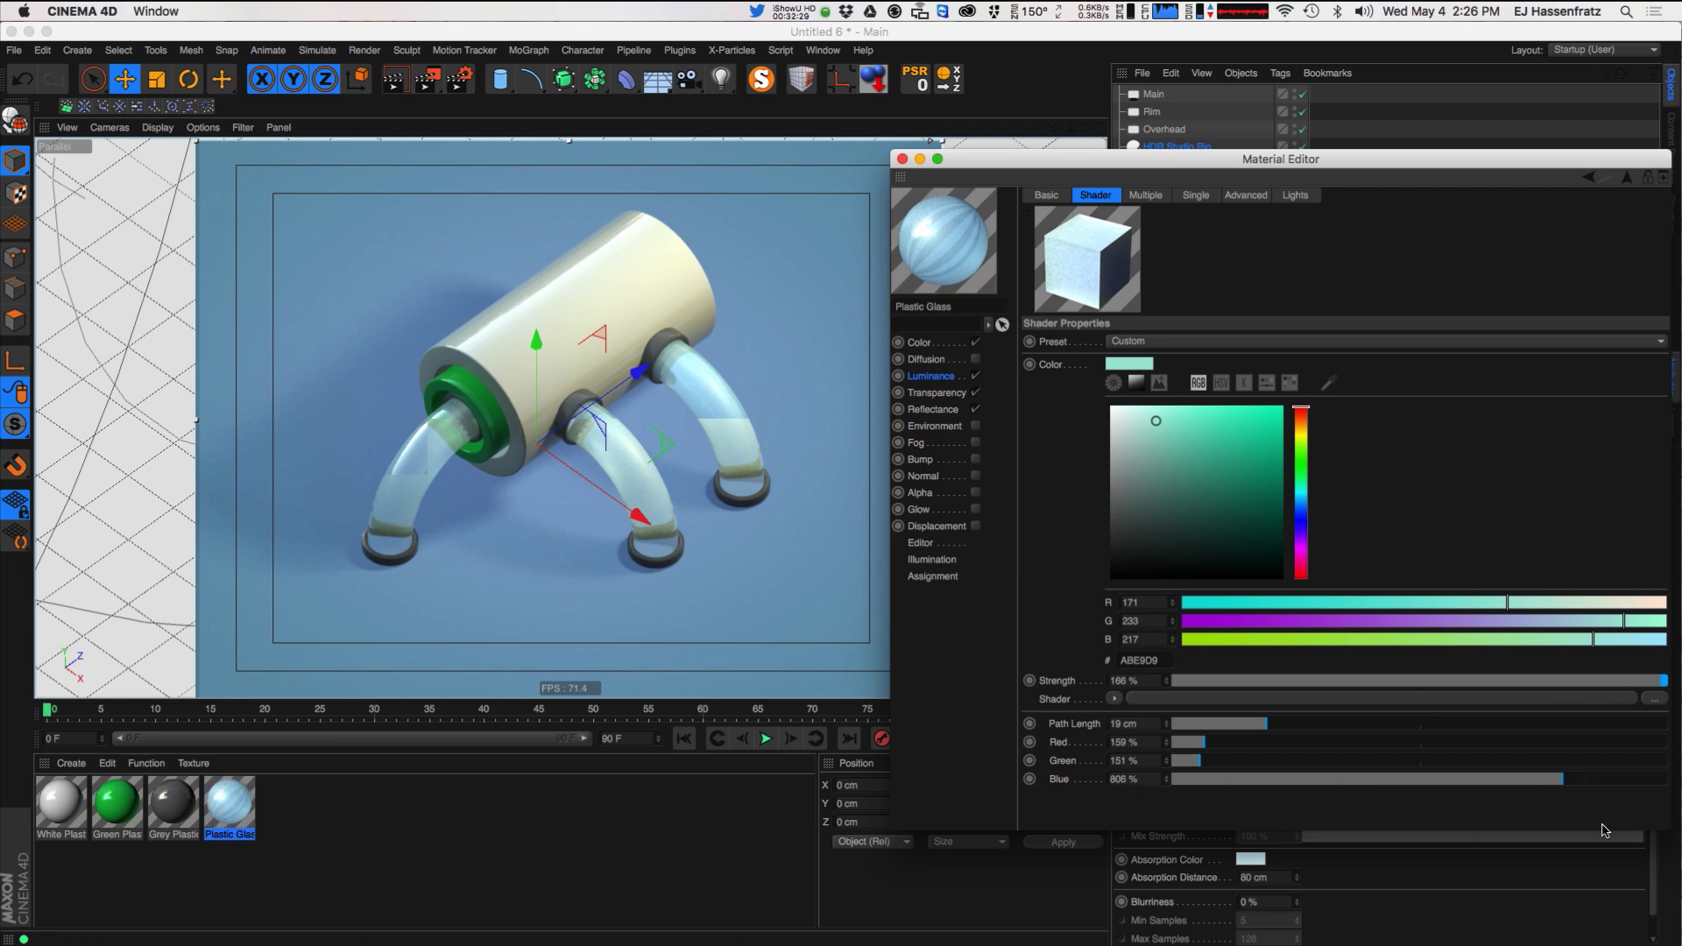
left_click(1583, 778)
- Change the Subsurface Scattering shader's color to a pale cyan, C1E9EE
left_click(1162, 408)
left_click(1301, 495)
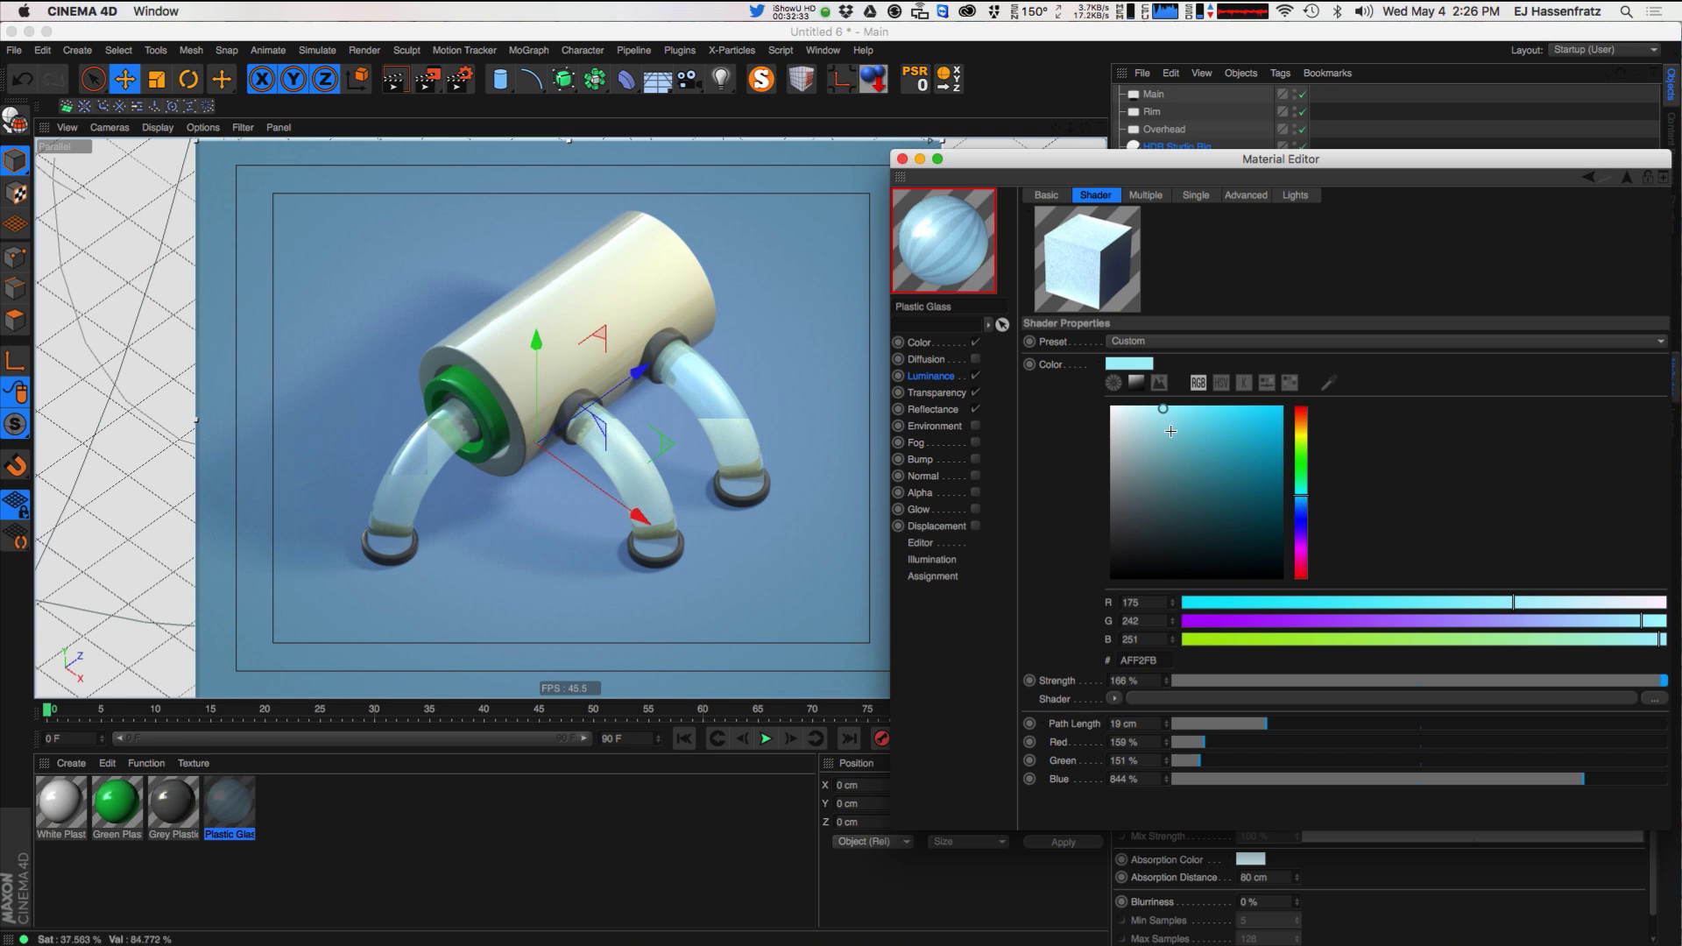
left_click(1142, 417)
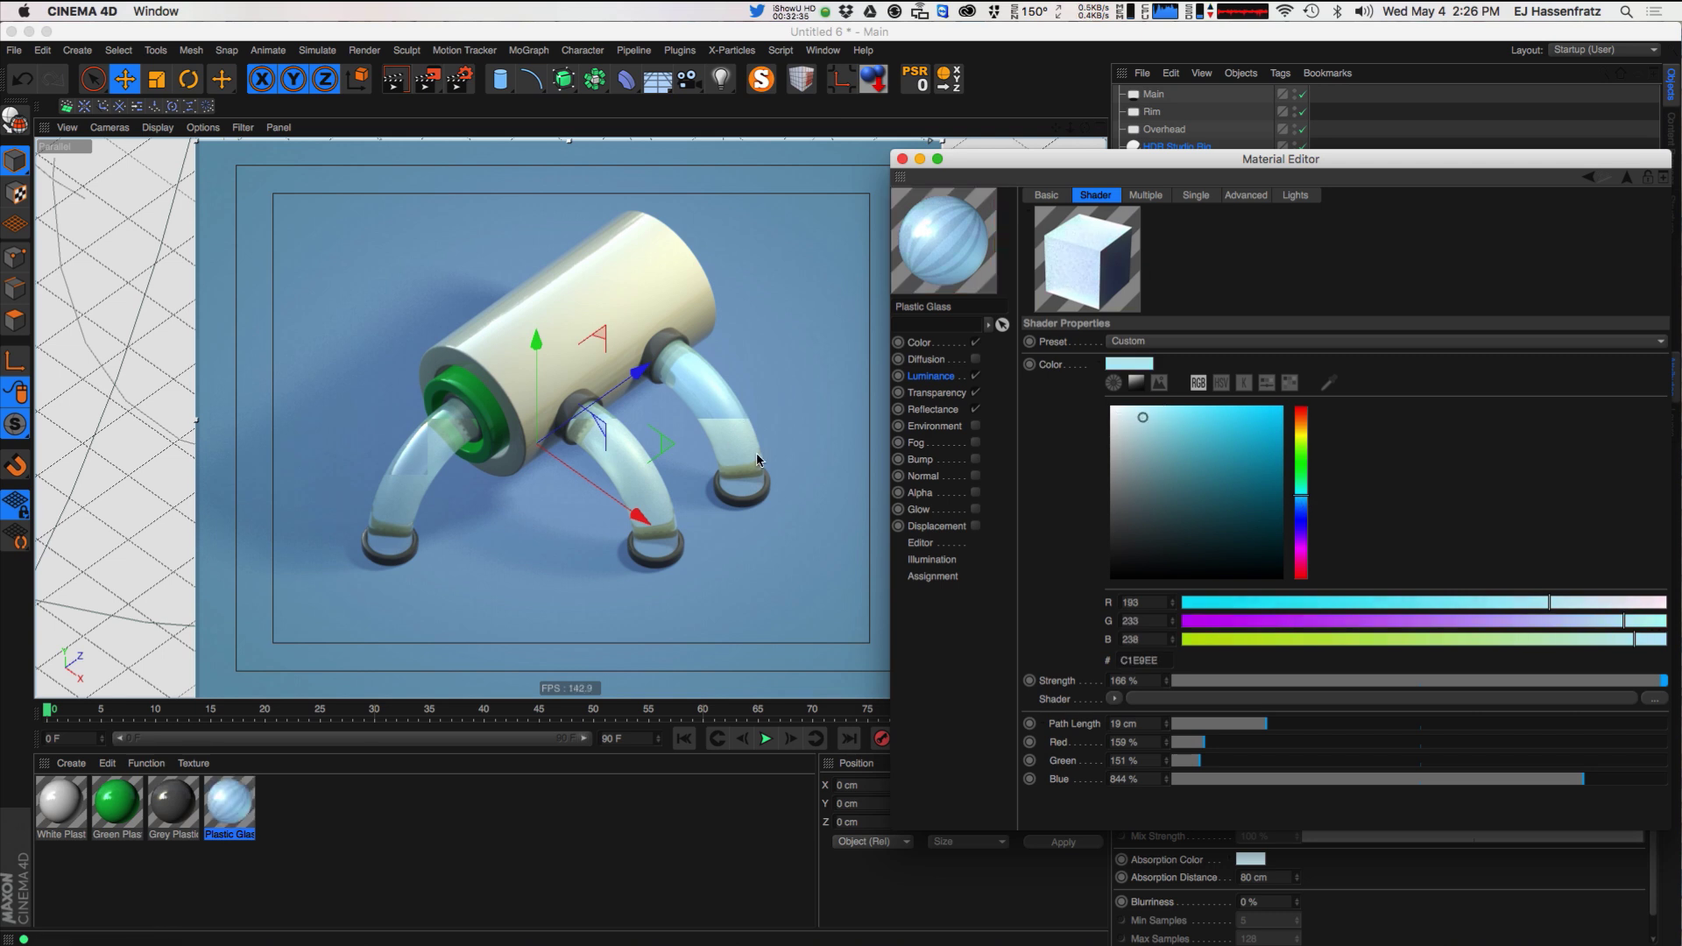
- Check the Behance reference image and set the Plastic Glass material's color to pale cyan C0E5E8
key("super+Tab")
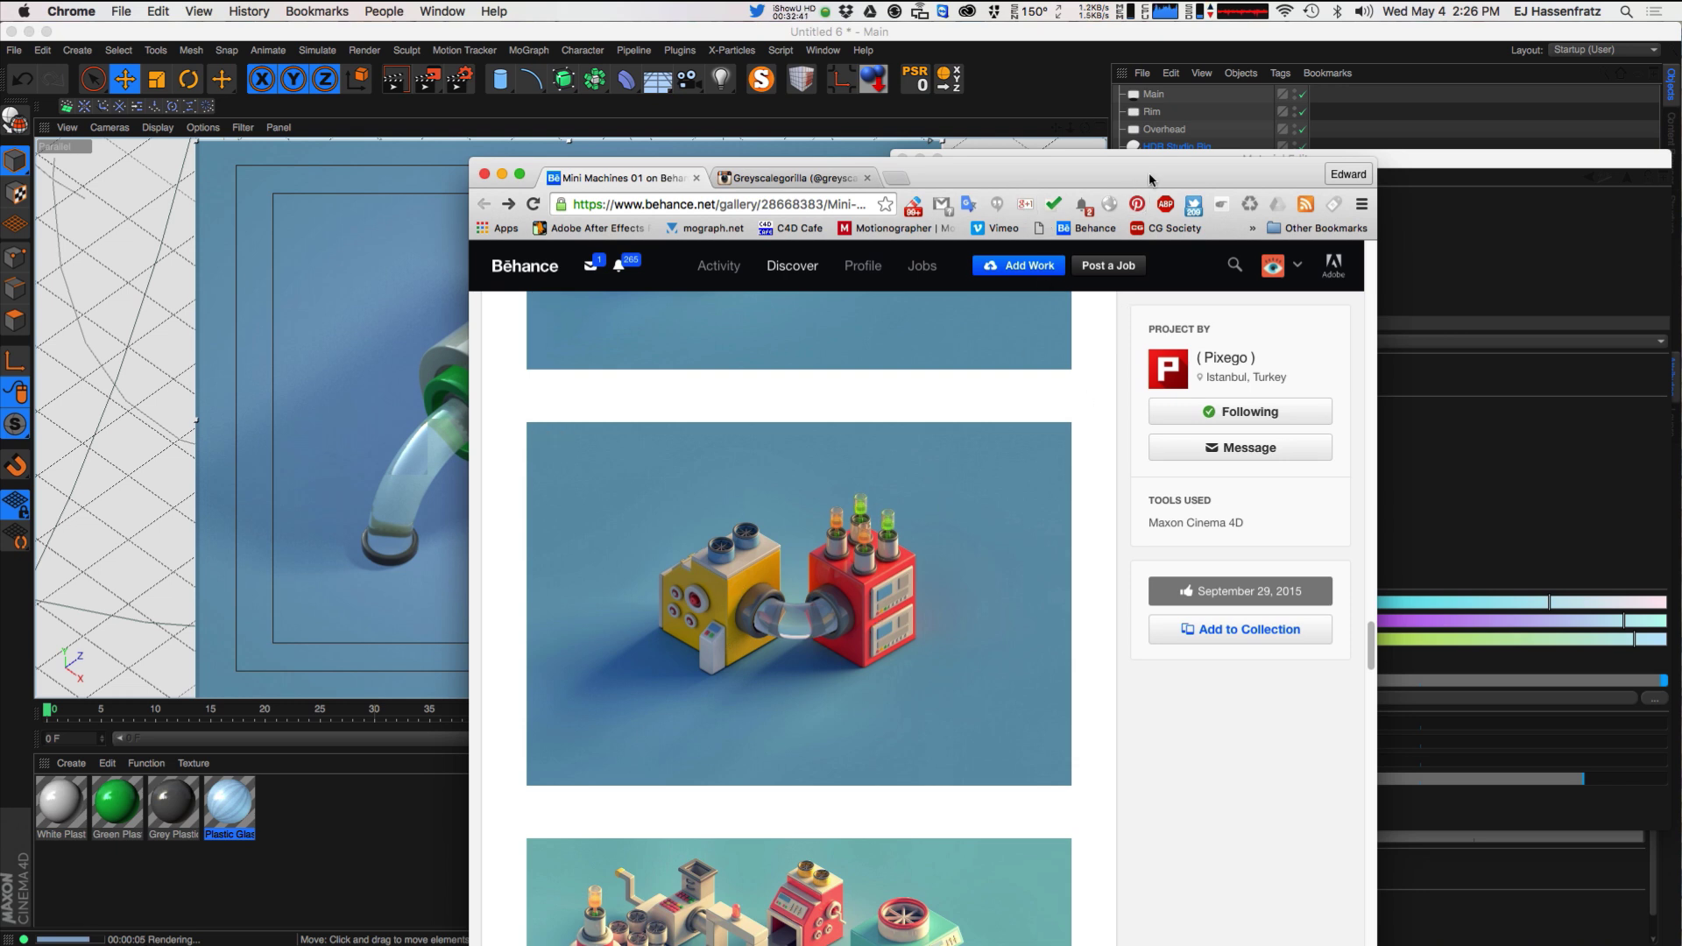
key("super+Tab")
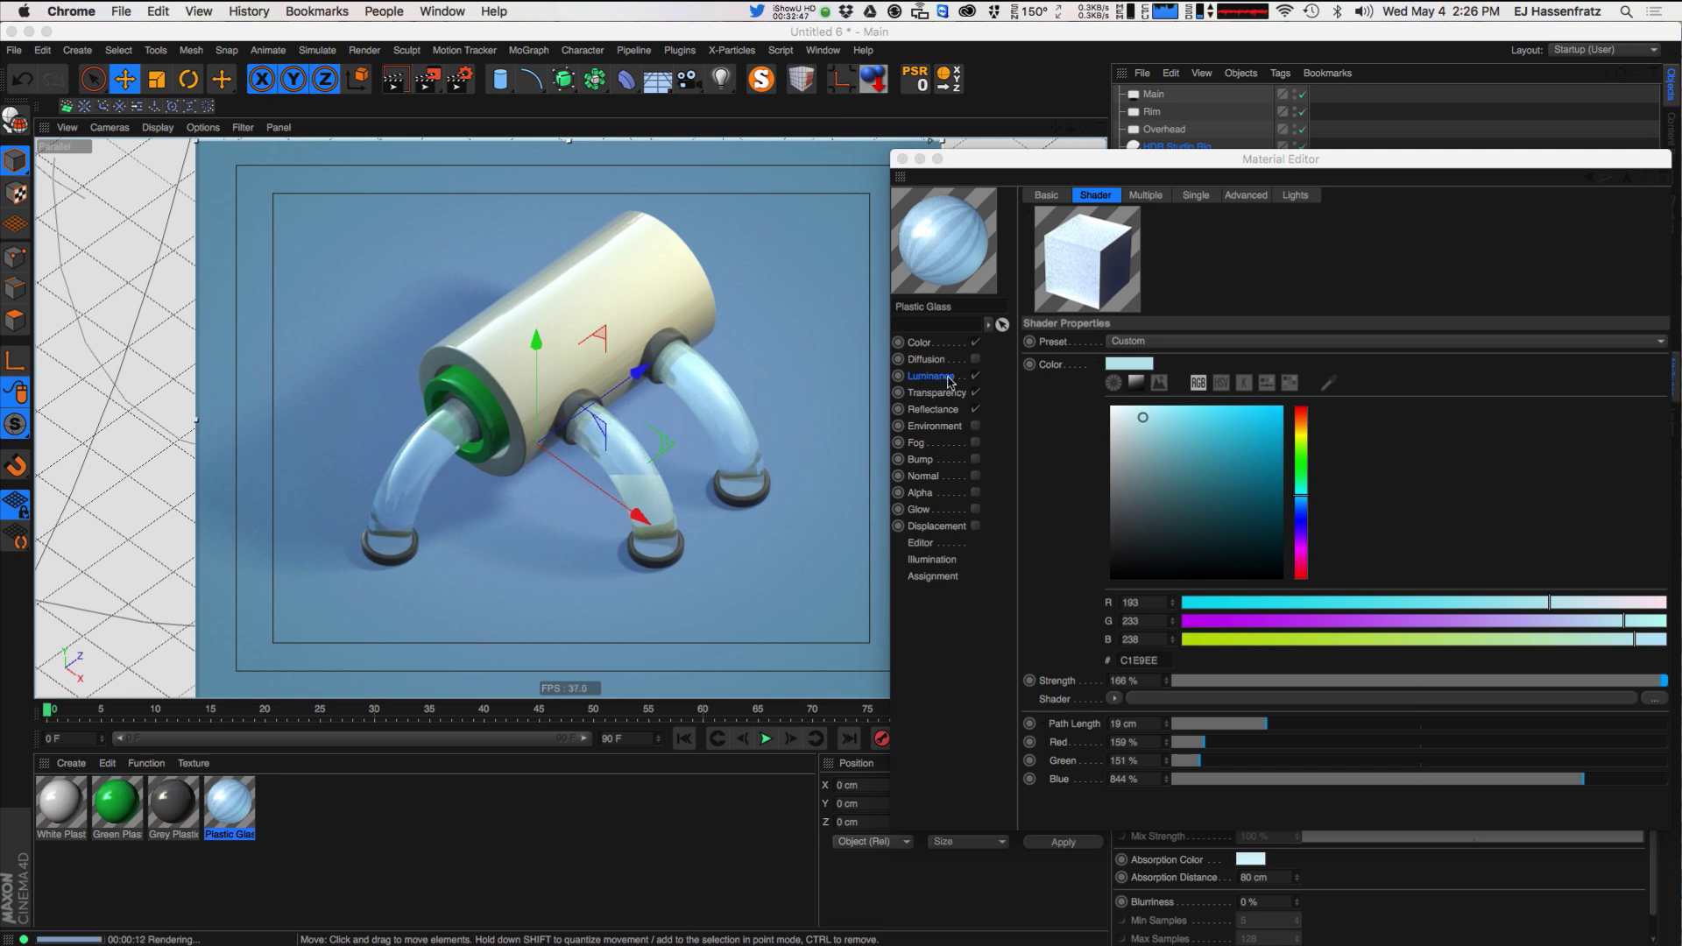
left_click(940, 344)
left_click(1136, 274)
left_click(937, 392)
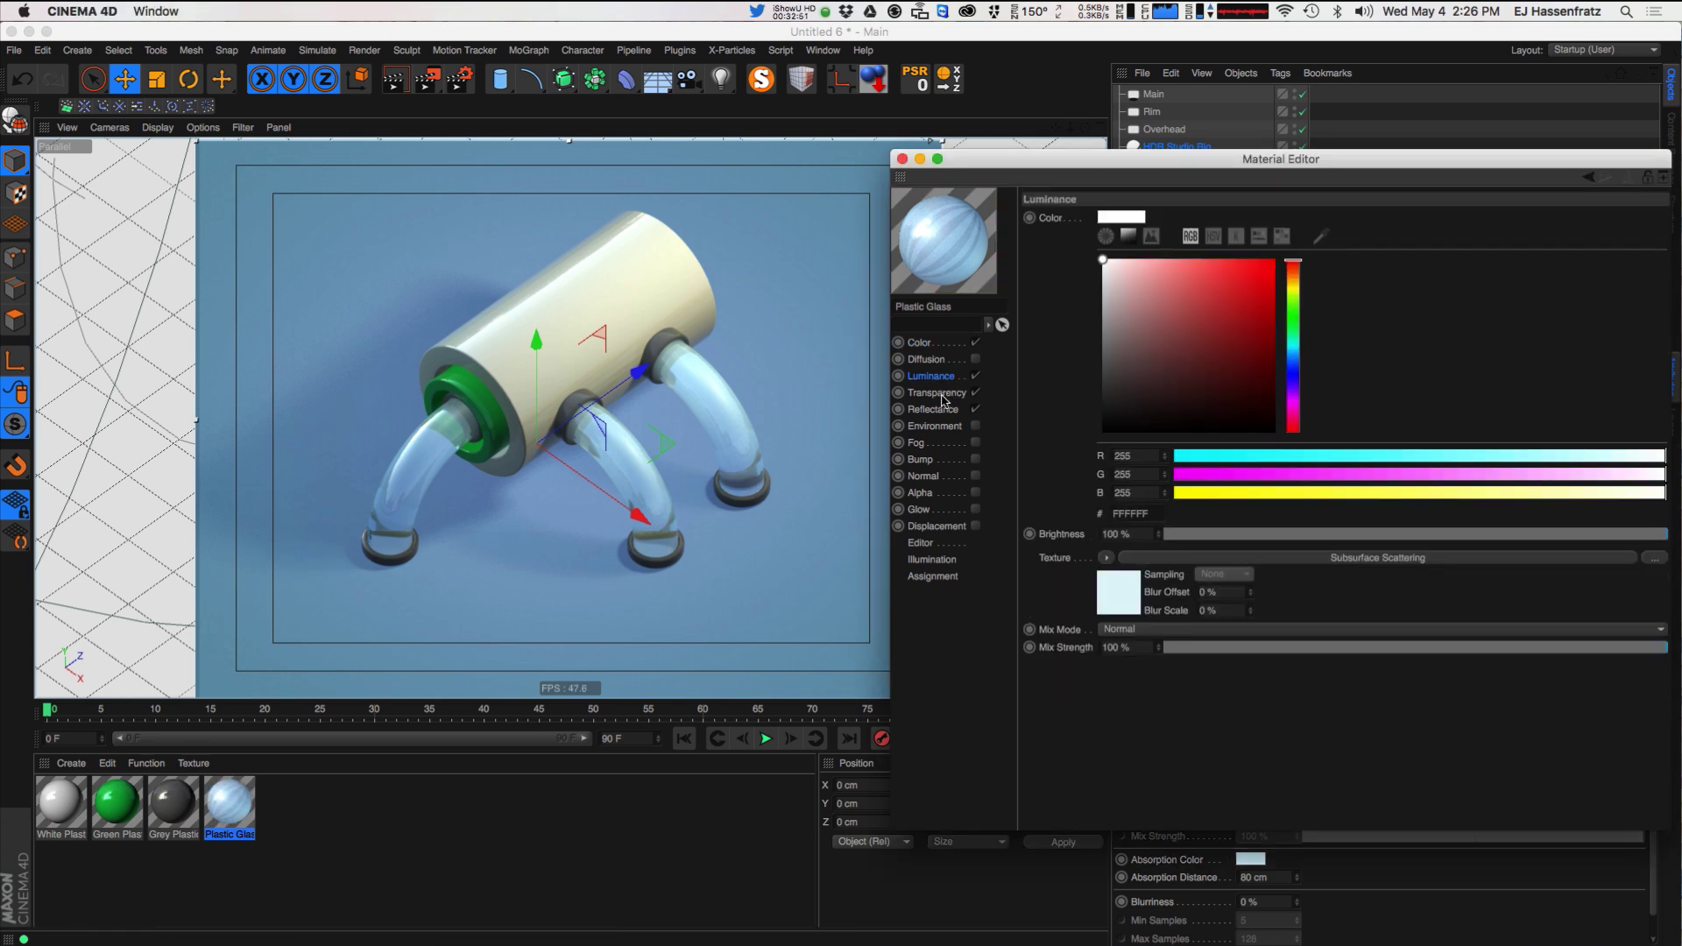
- Set the Default Specular layer of the Plastic Glass reflectance to a falloff of -7% and a specular strength of 60%
left_click(946, 408)
left_click_drag(1458, 576, 1494, 578)
left_click_drag(1383, 539, 1419, 541)
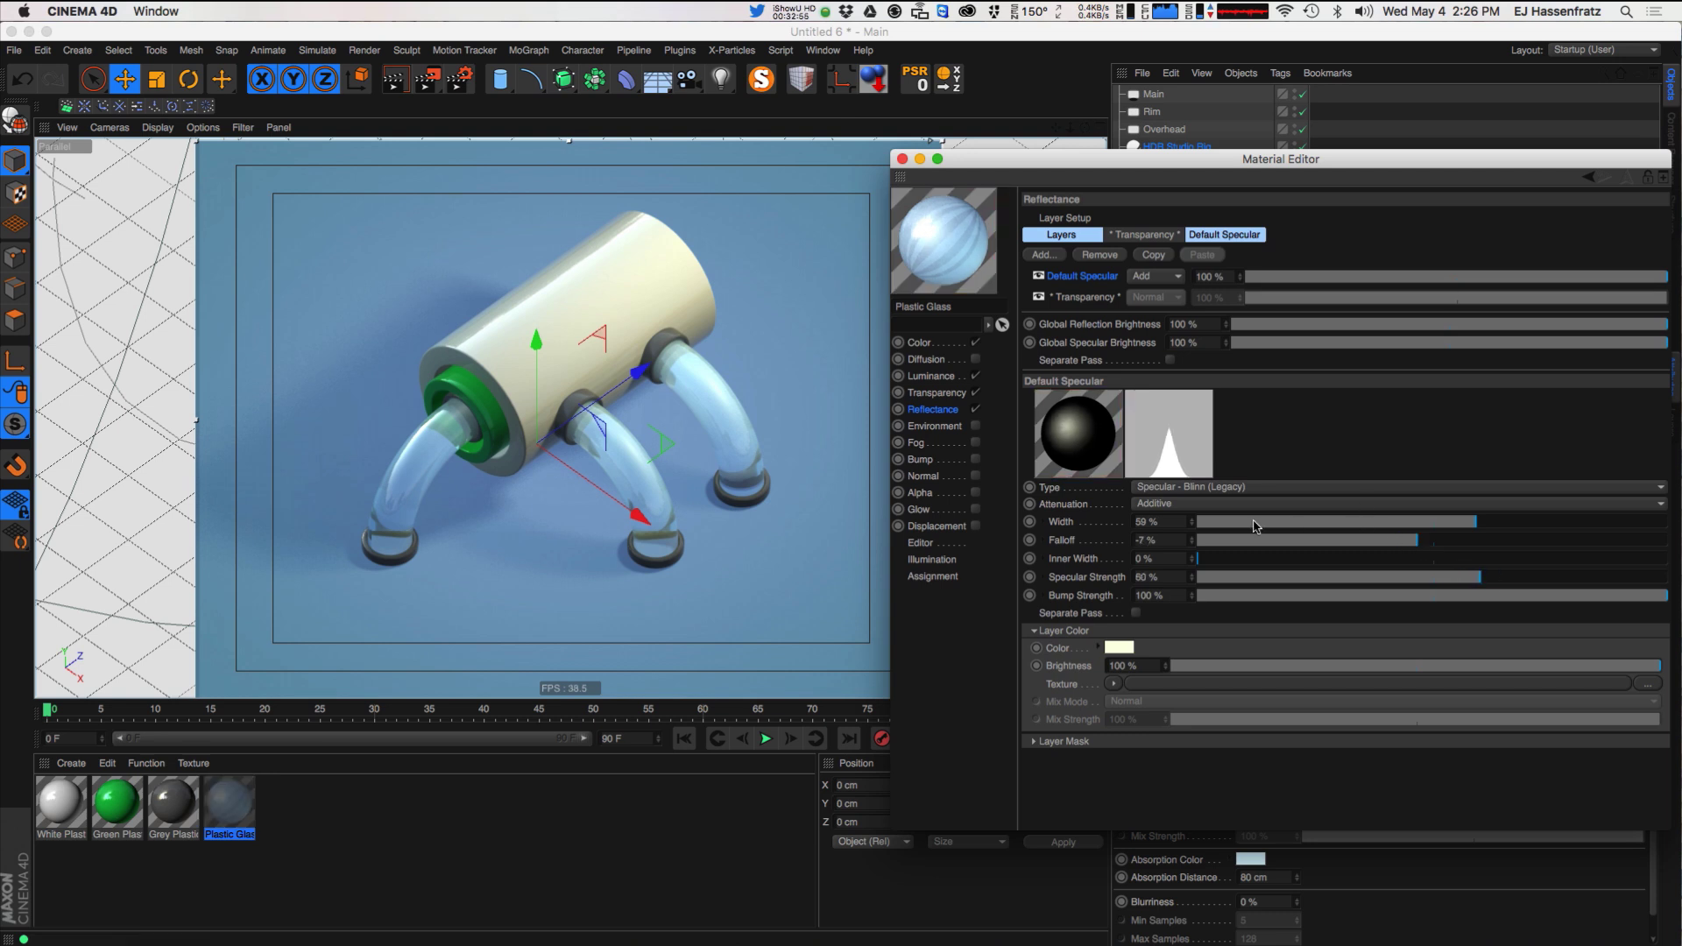
- Set the reflection strength of the material's Transparency reflectance layer to 80%
left_click(1086, 297)
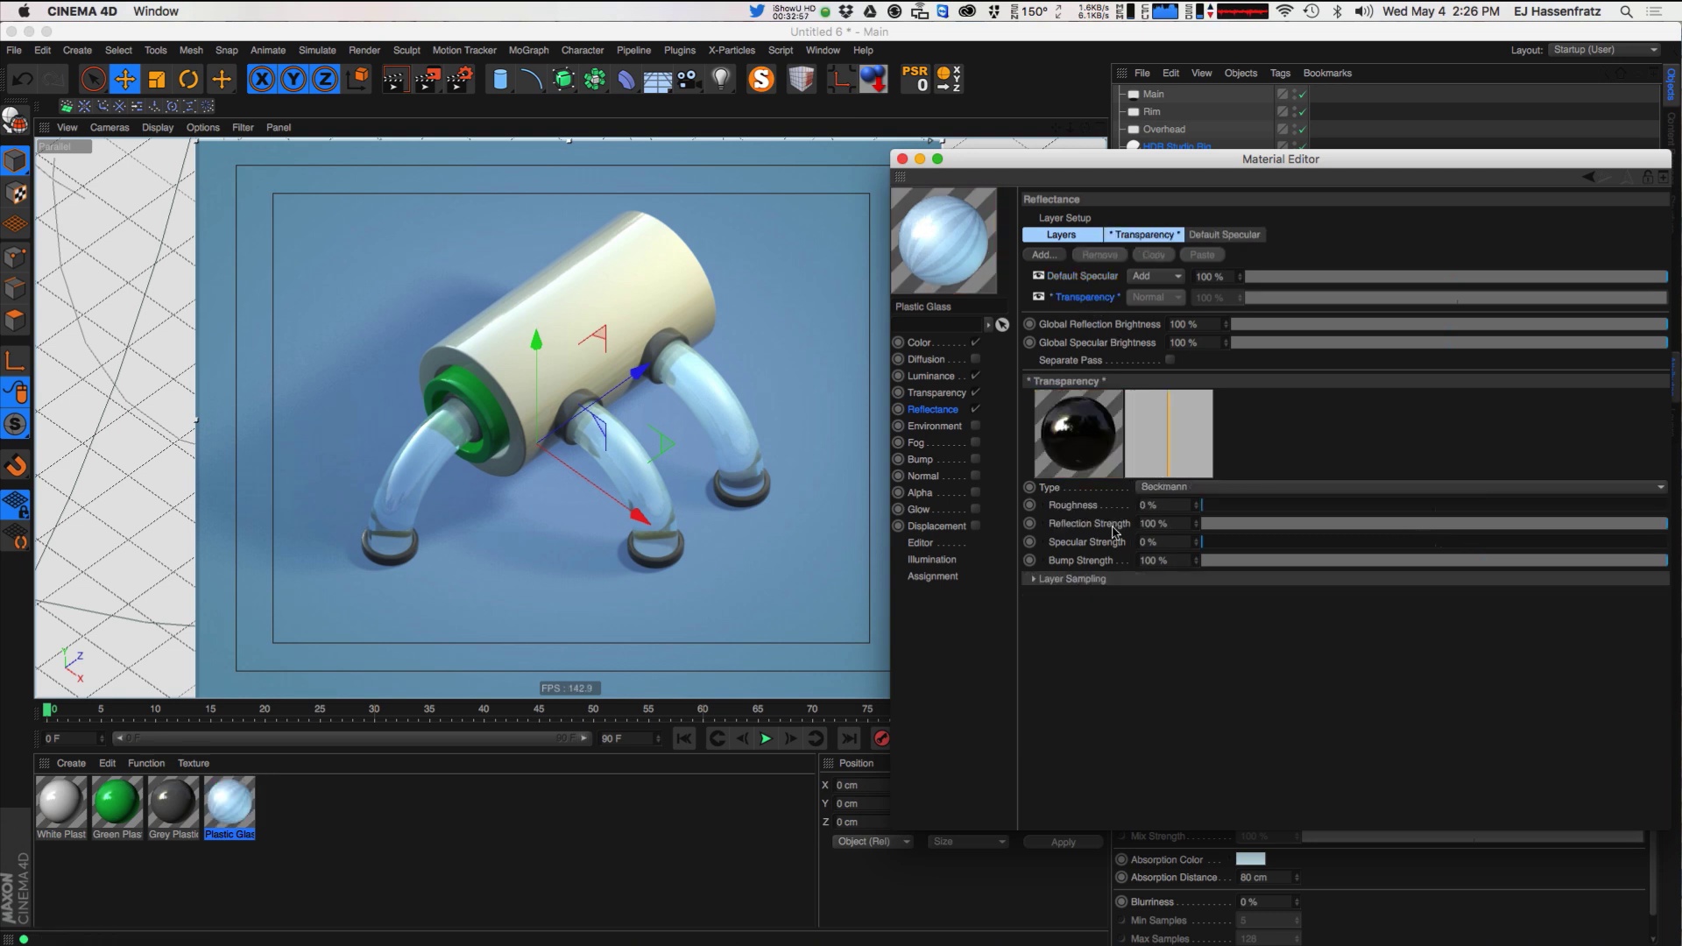
left_click_drag(1197, 522, 1250, 422)
left_click_drag(1197, 523, 1187, 604)
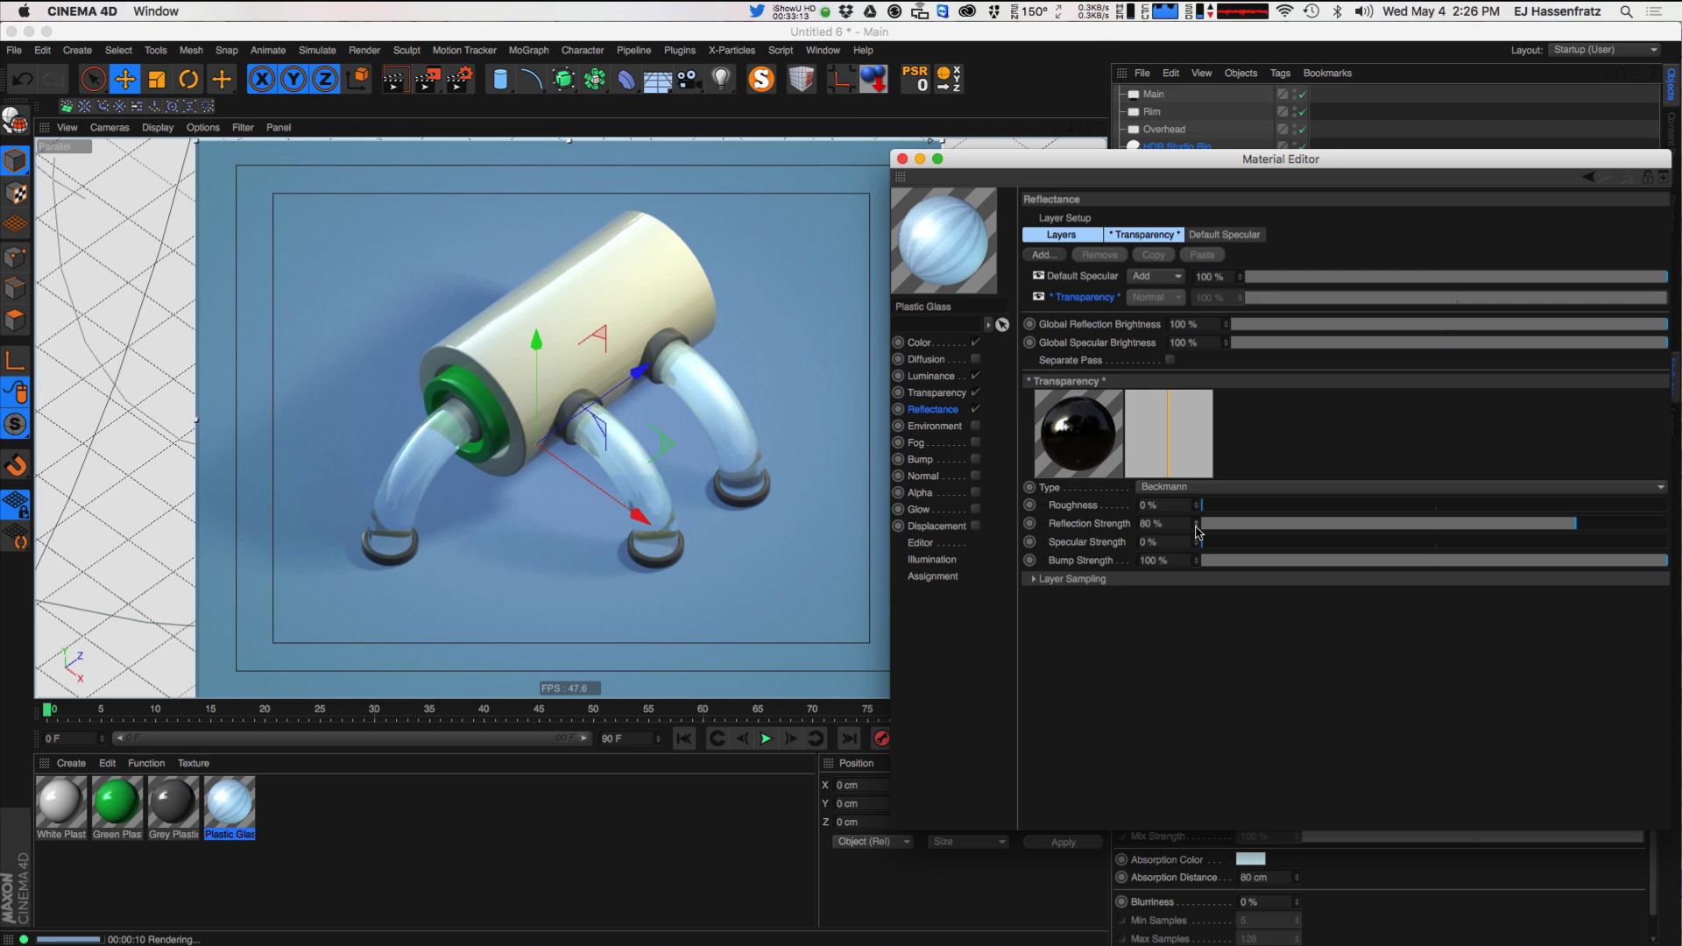
- Set the Plastic Glass absorption distance to 70 cm and tint its transparency color EAE5E5
left_click(936, 395)
left_click_drag(1205, 741, 1206, 746)
left_click_drag(1159, 272, 1152, 273)
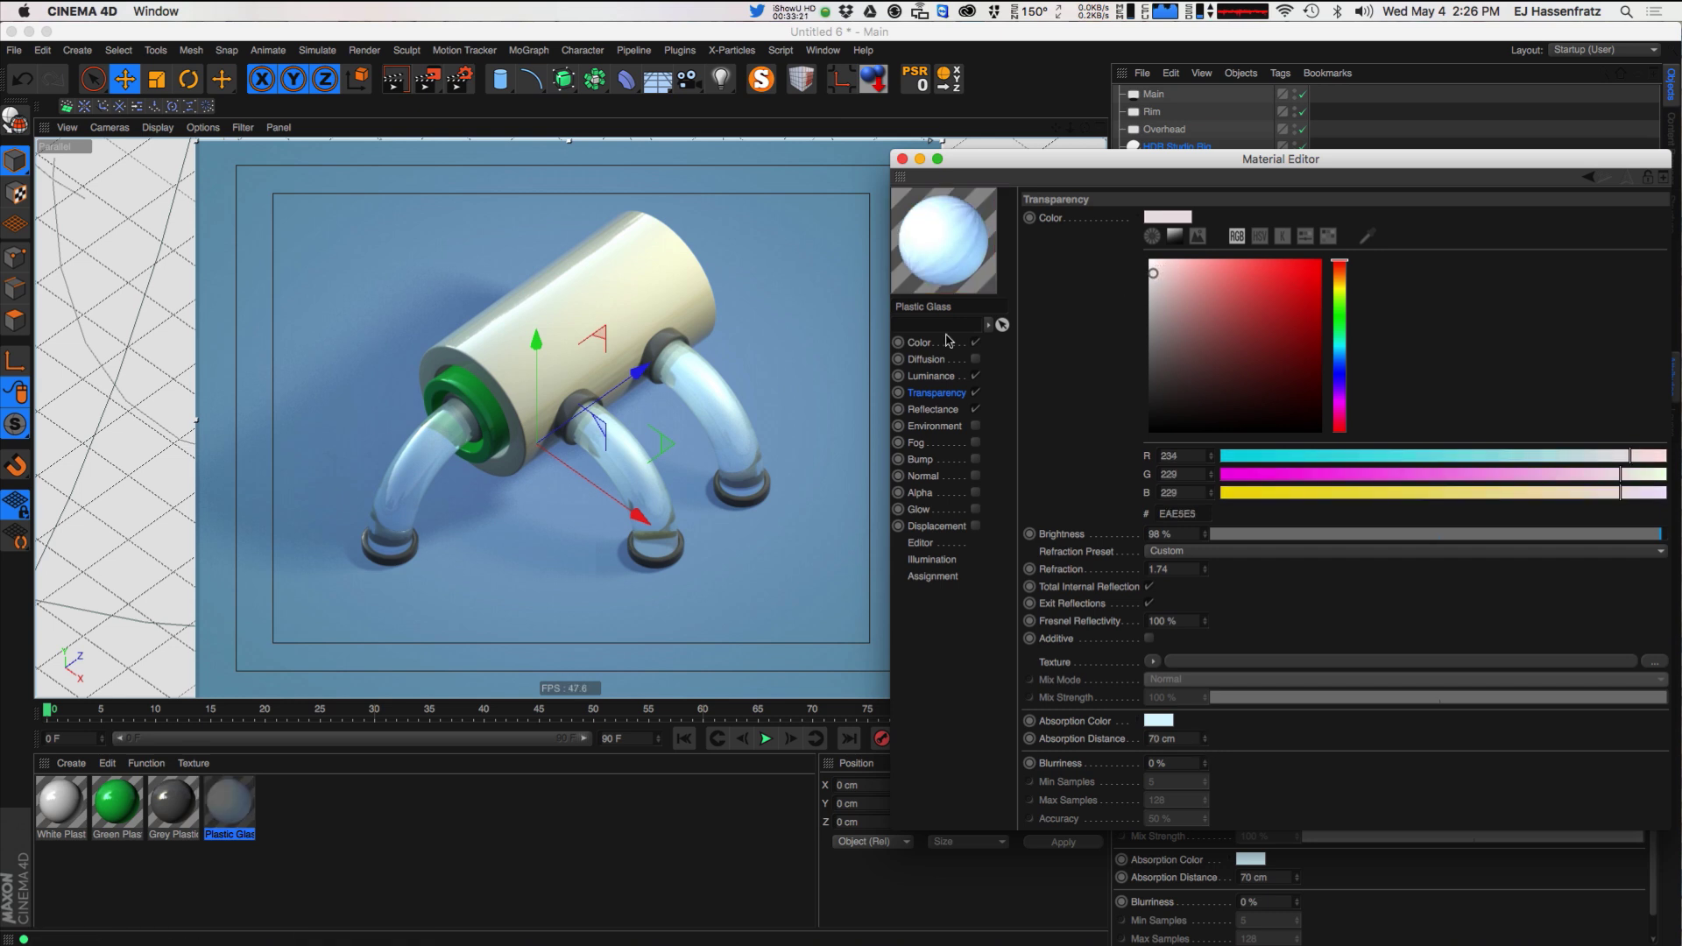
- Set the brightness of the Plastic Glass color channel to 35%
left_click(946, 341)
left_click_drag(1419, 536, 1343, 534)
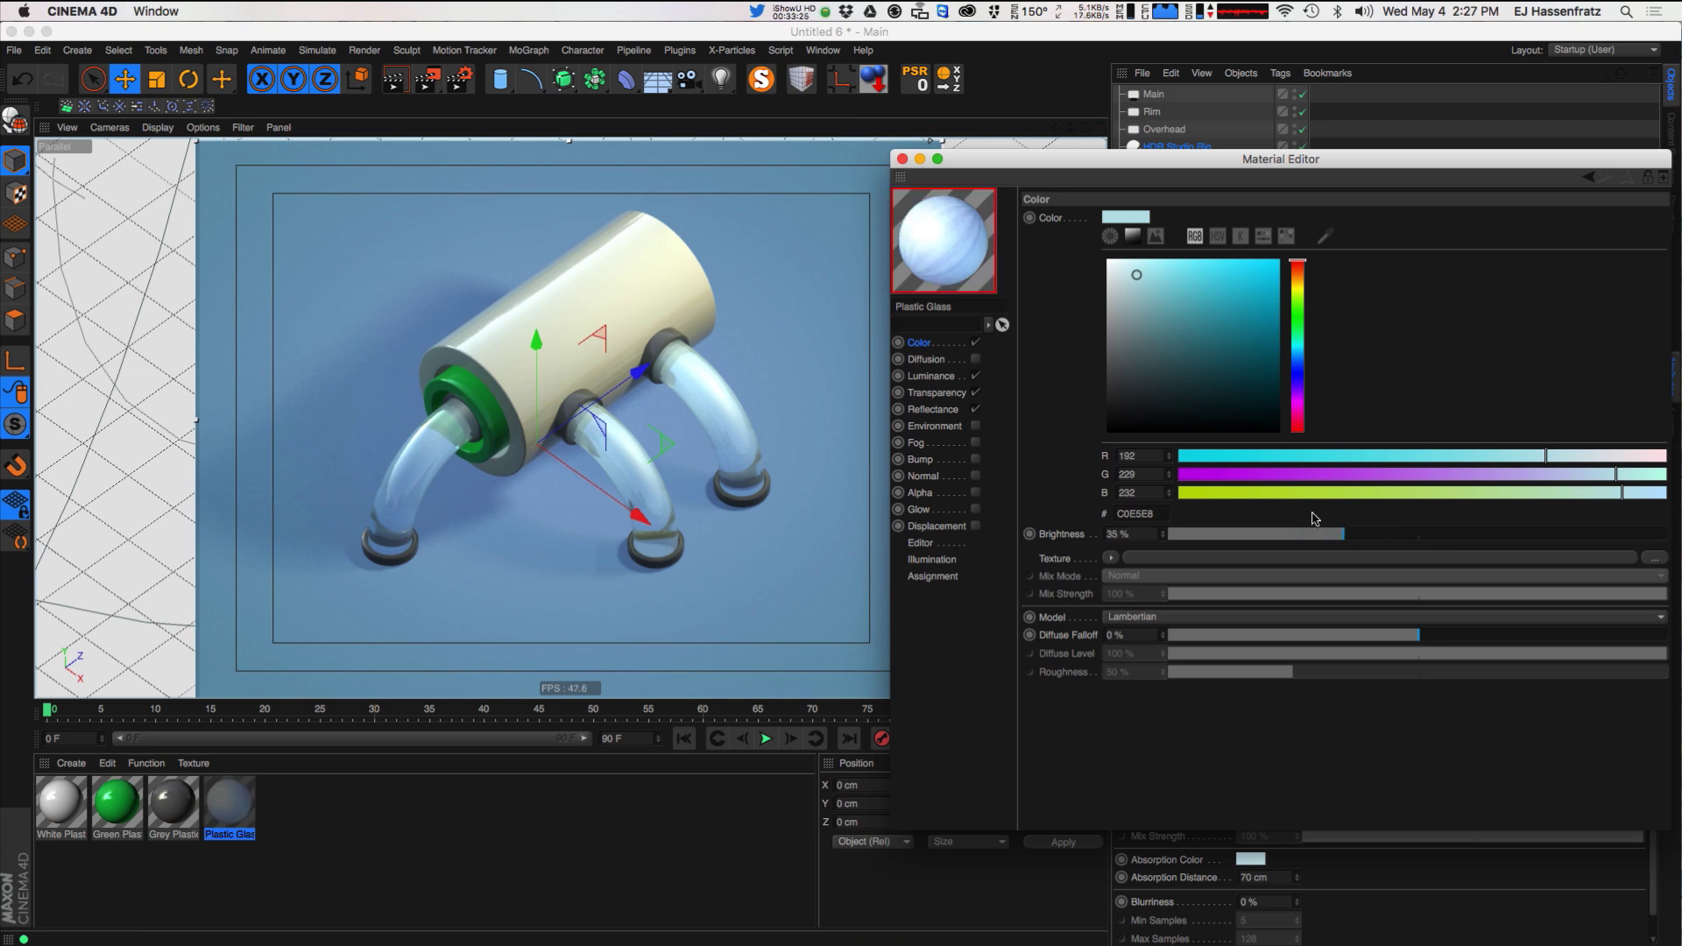
left_click(946, 410)
- Change the transparency color to a near-white with red, green and blue at 248
left_click(923, 394)
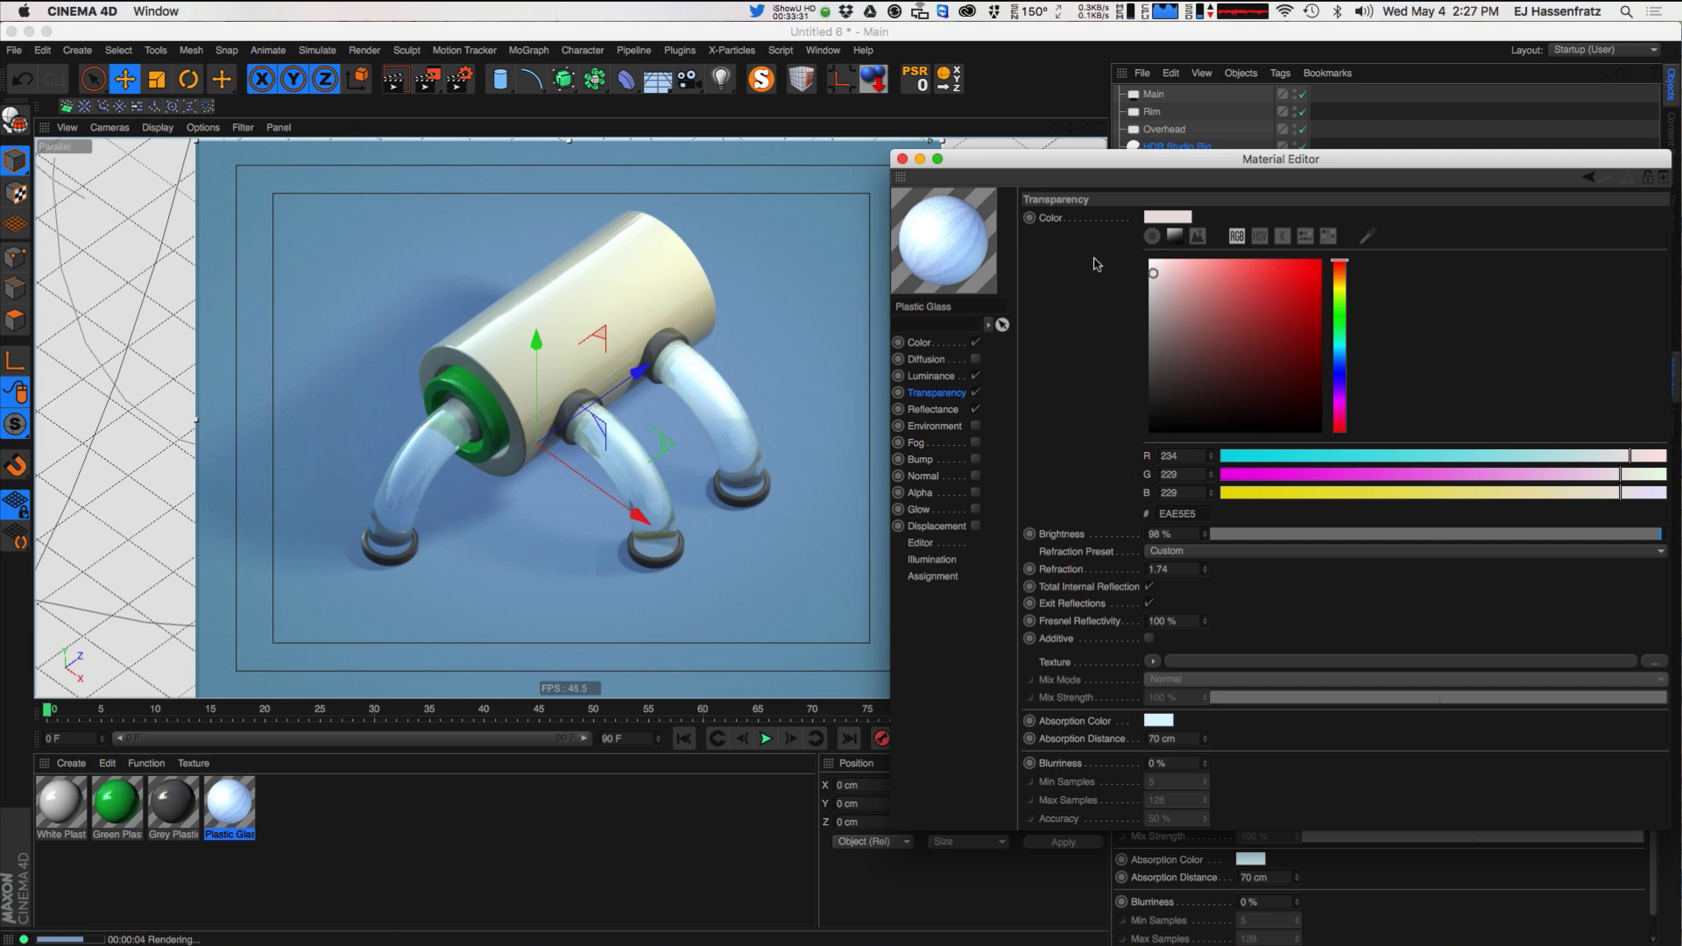
left_click(1149, 261)
left_click_drag(1151, 269, 1148, 265)
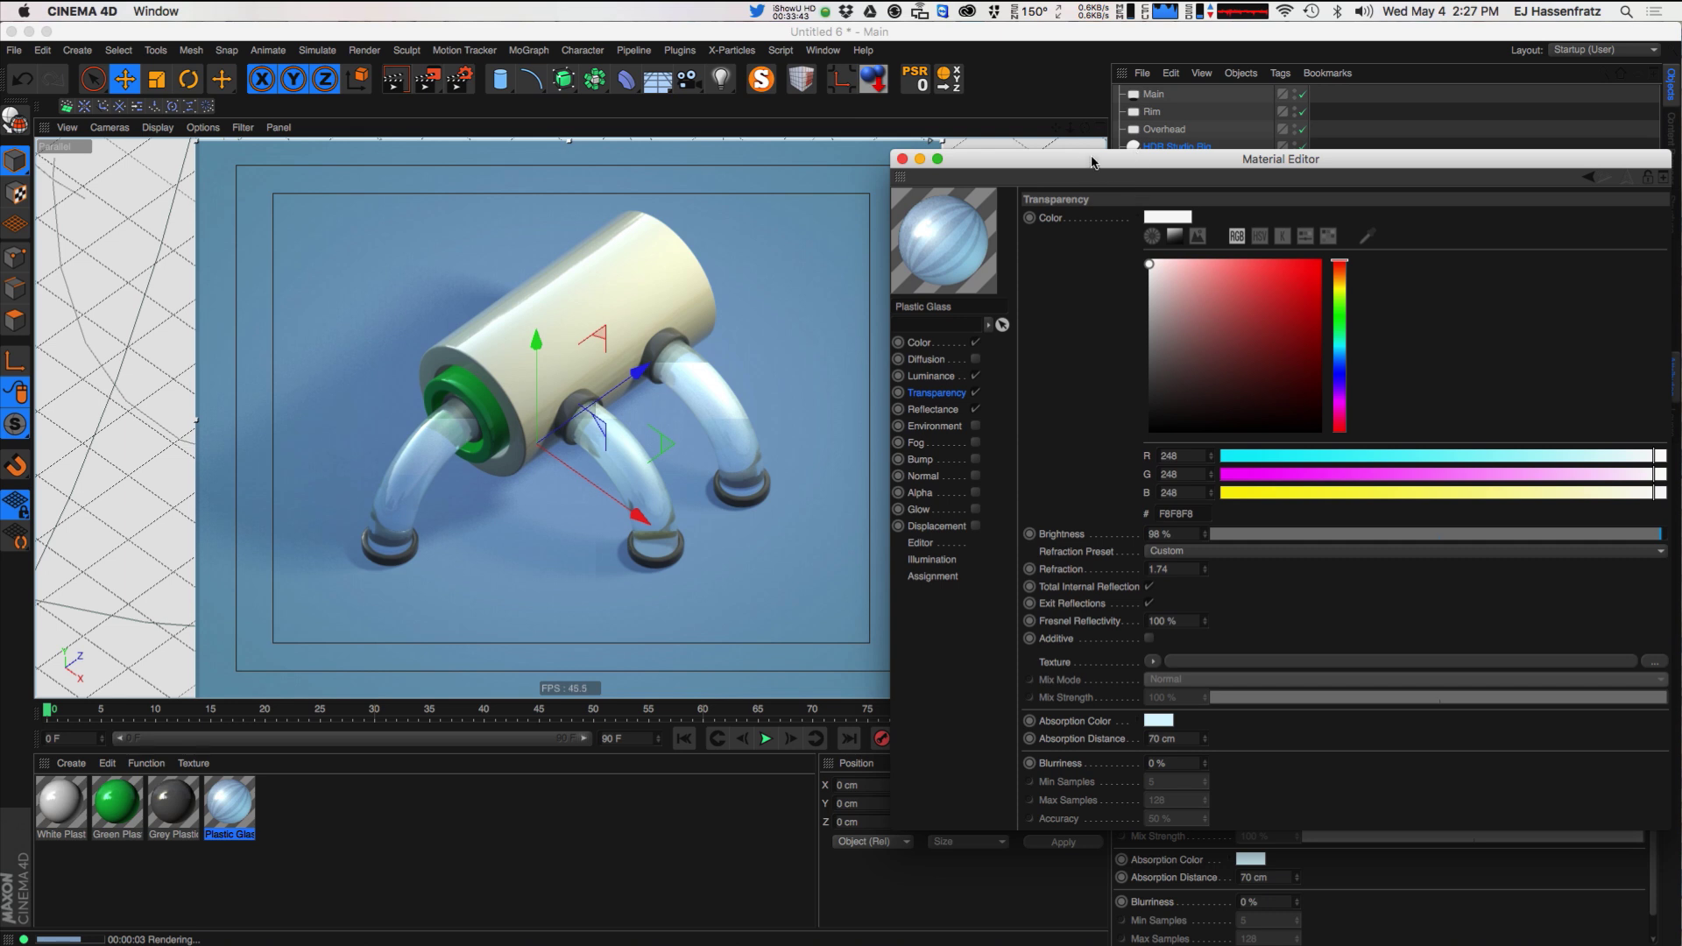
left_click(1039, 144)
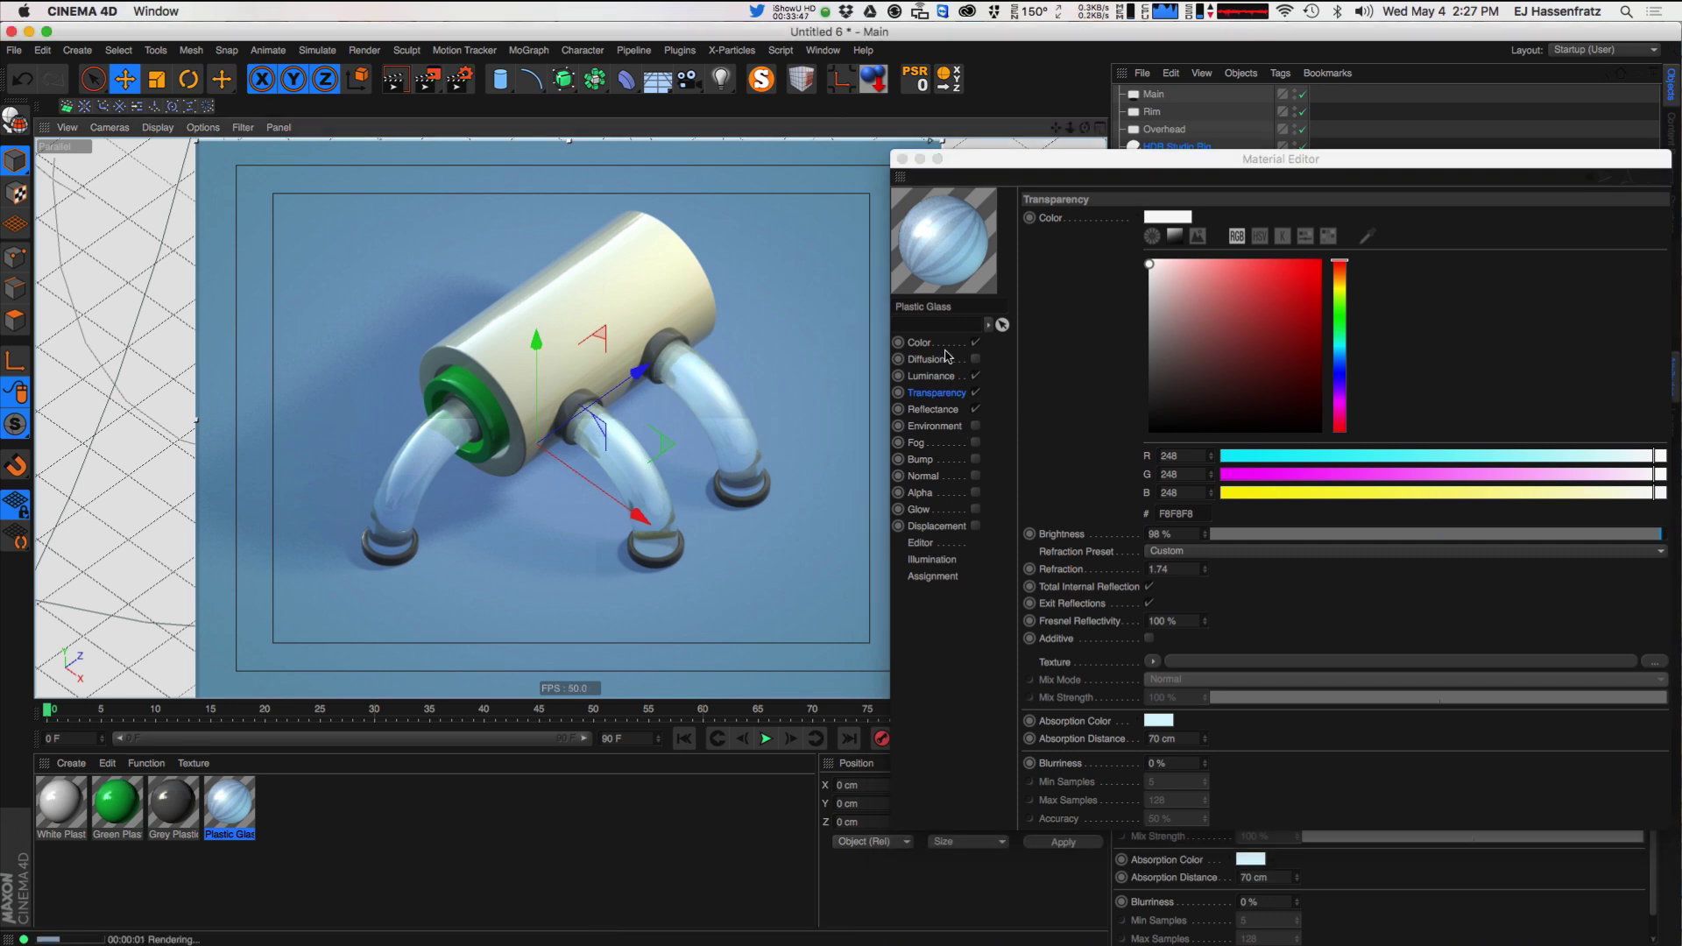
- Set the transparency brightness of the Plastic Glass material to 97%
left_click(937, 344)
left_click(937, 392)
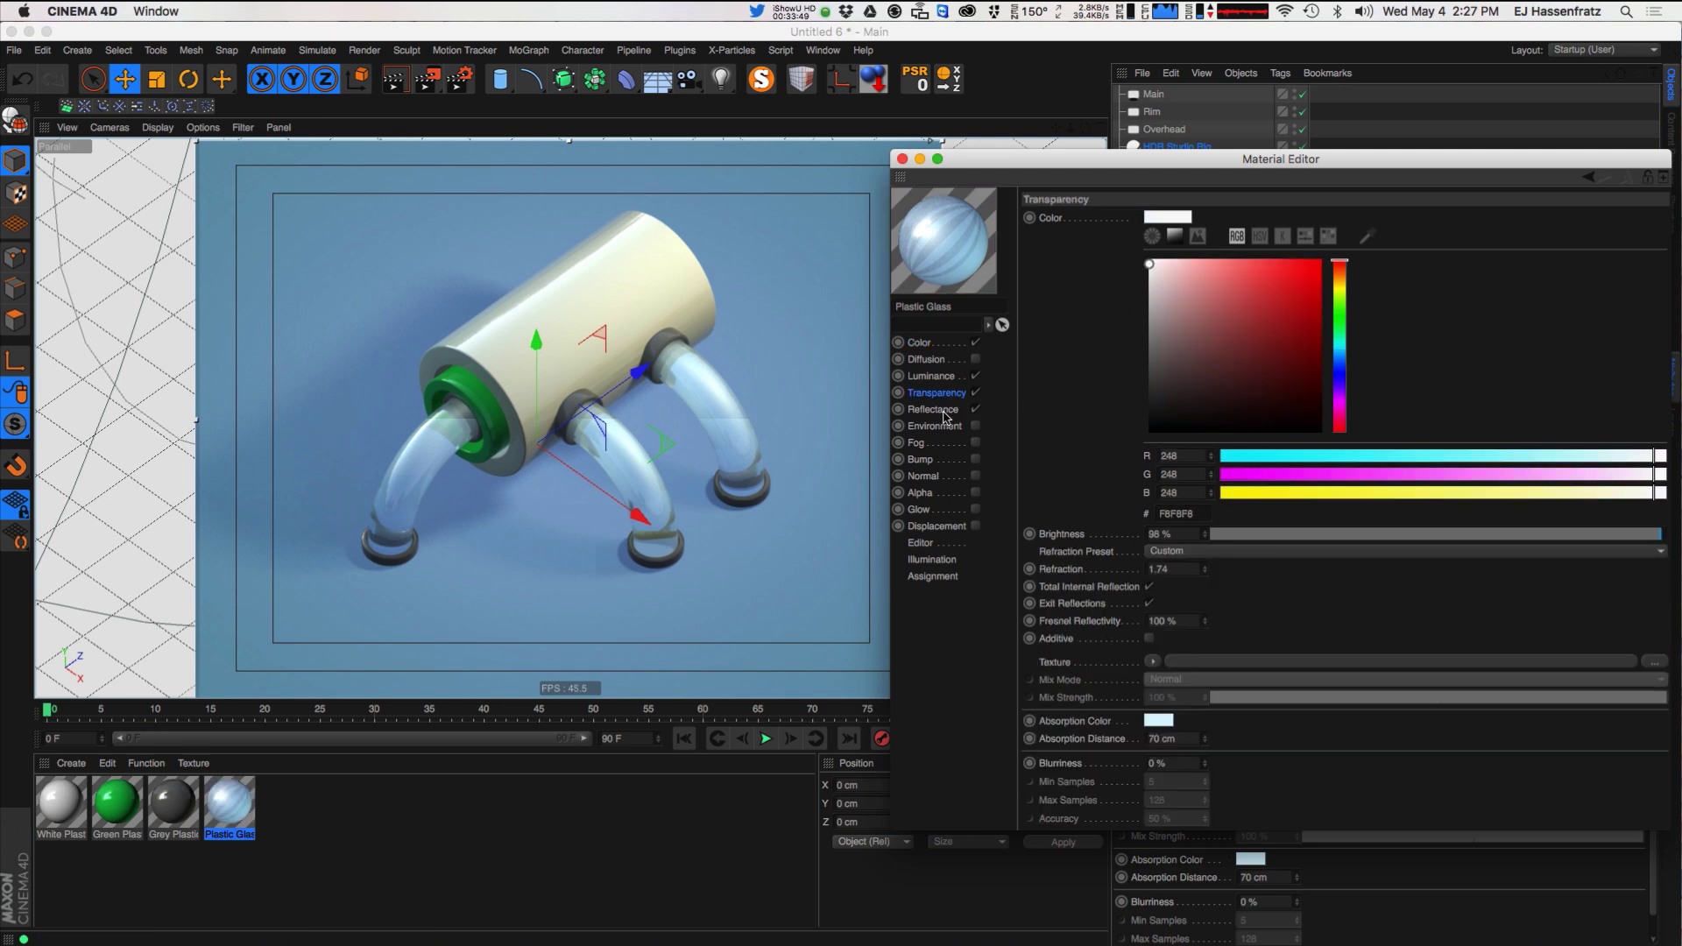
left_click_drag(1205, 543, 1206, 548)
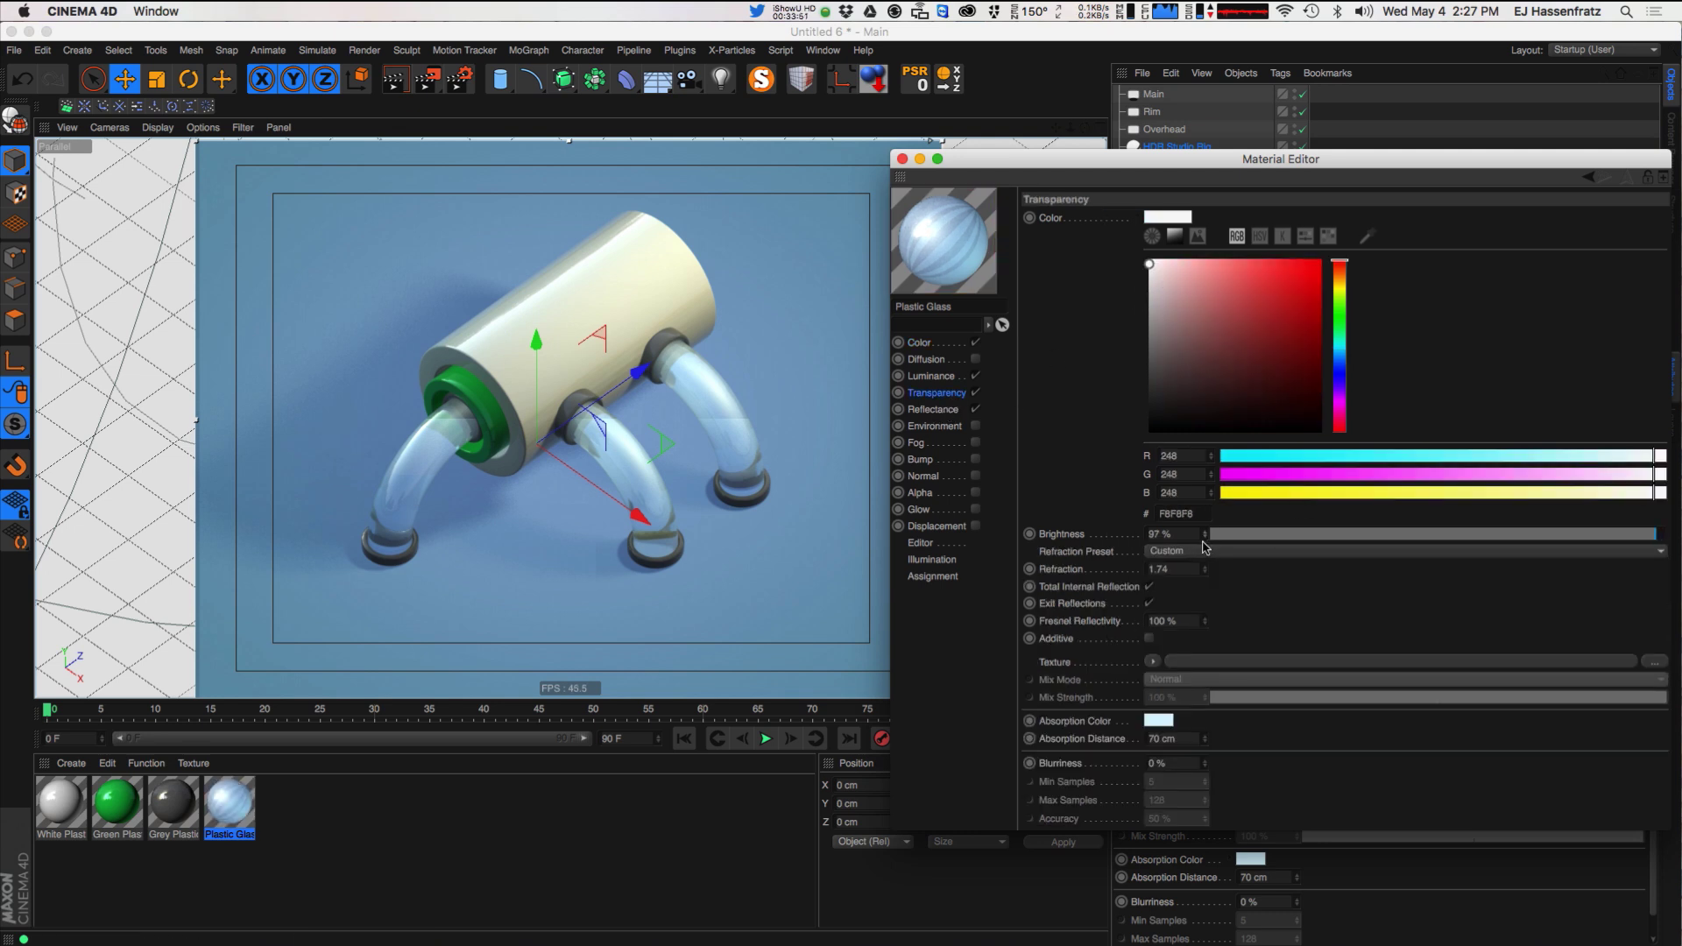
- Change the Plastic Glass color to a neutral grey, BCBEBE, and uncover the render preview
left_click(911, 341)
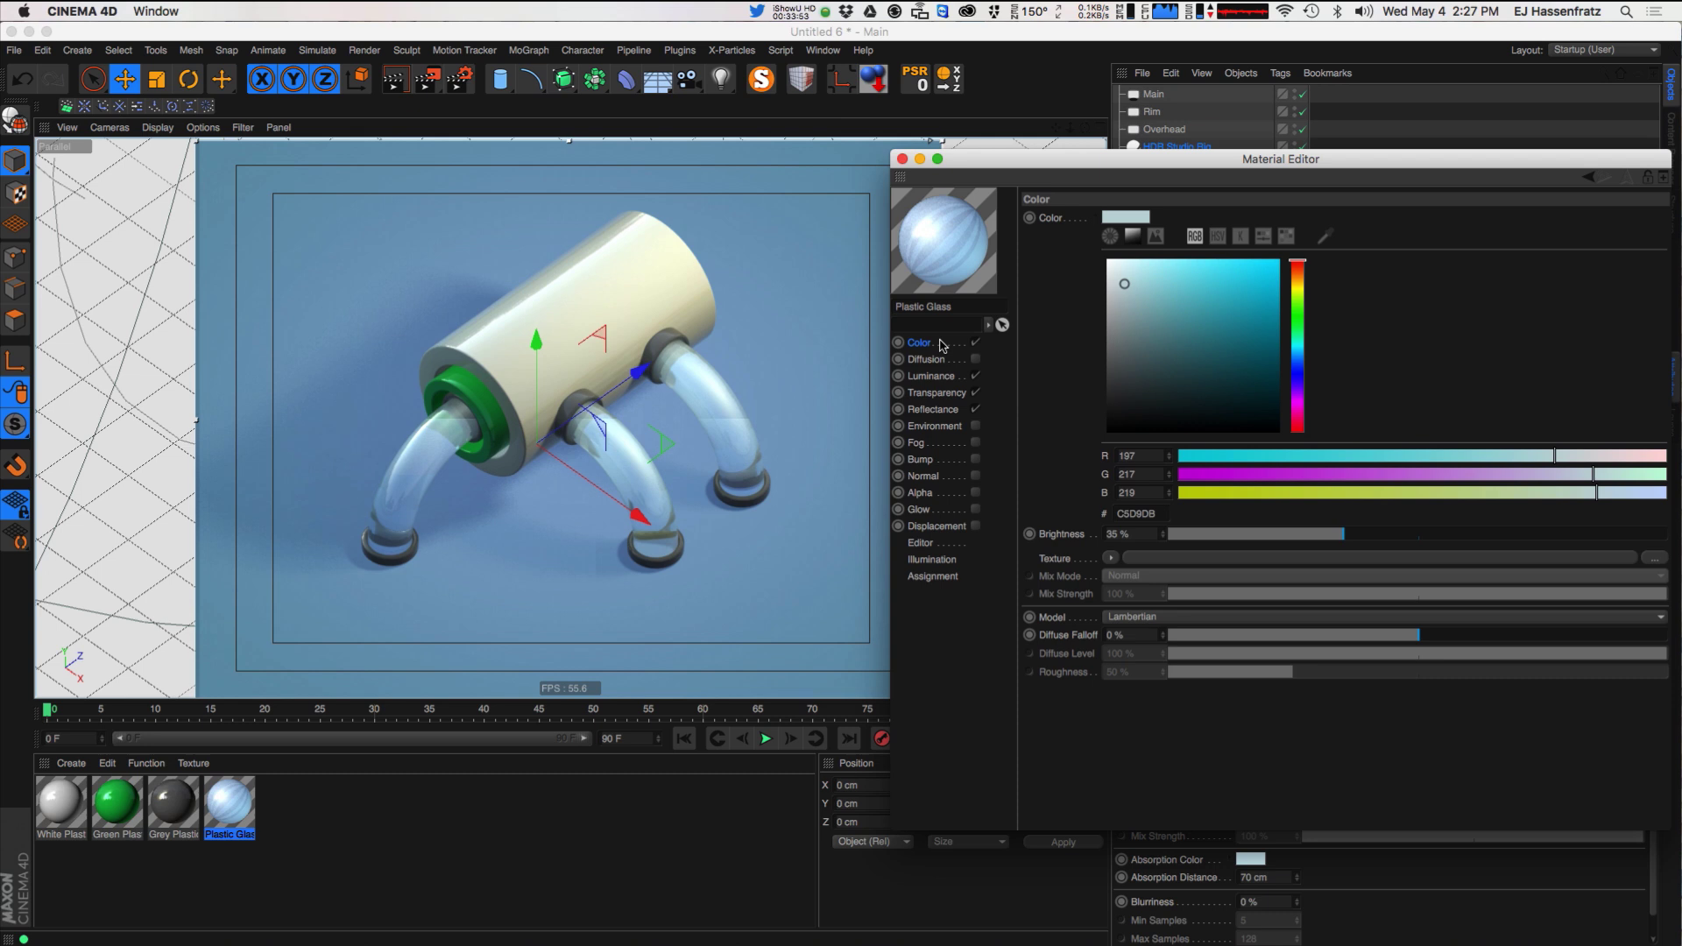
left_click(1107, 301)
mouse_move(1043, 175)
left_mouse_down()
mouse_move(911, 182)
mouse_move(893, 203)
left_mouse_up()
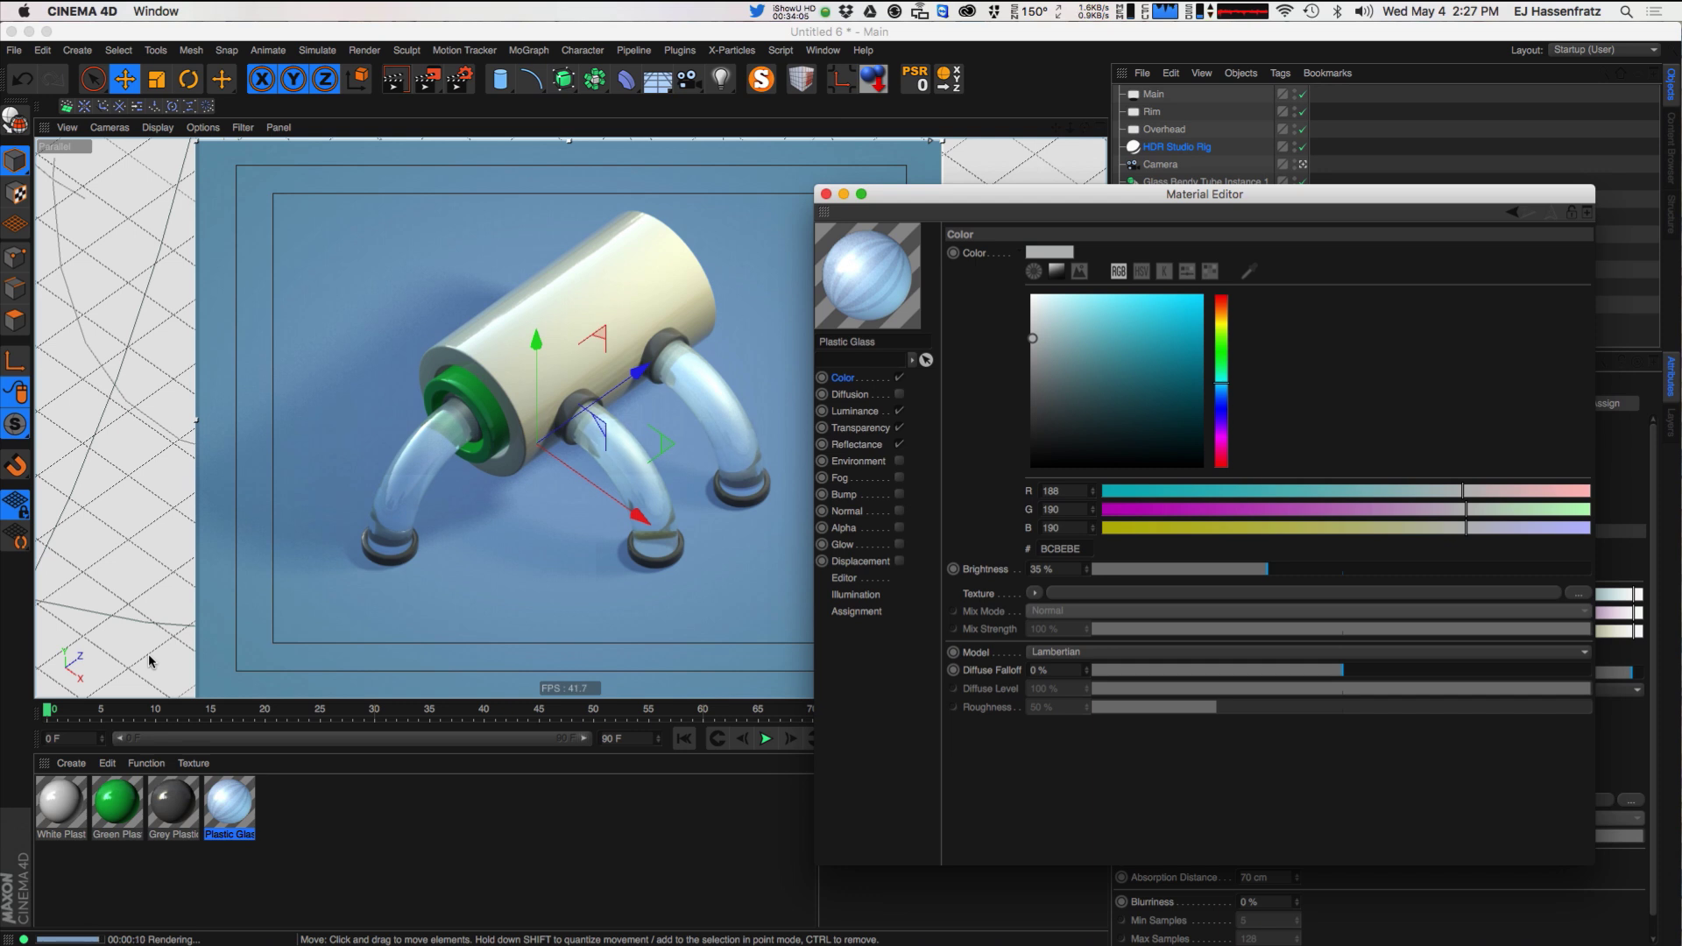
left_click(149, 661)
- Add the Ambient Occlusion effect to the render settings
left_click(457, 83)
left_click(969, 246)
left_click_drag(970, 250, 1060, 247)
left_click(533, 401)
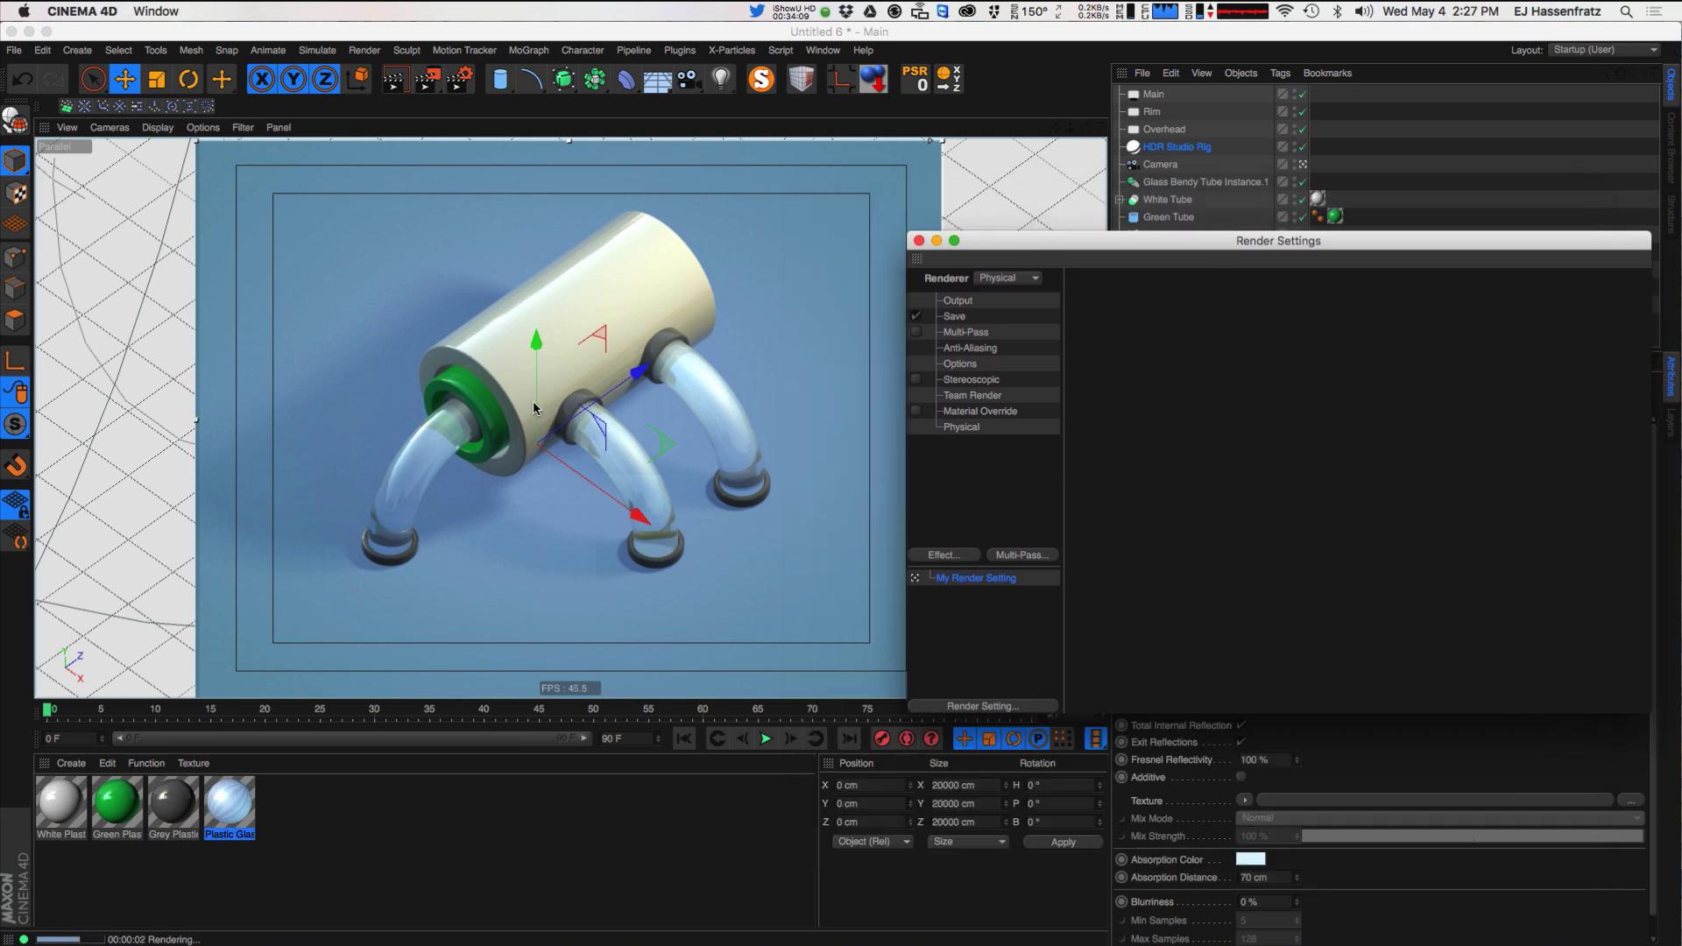
left_click(953, 557)
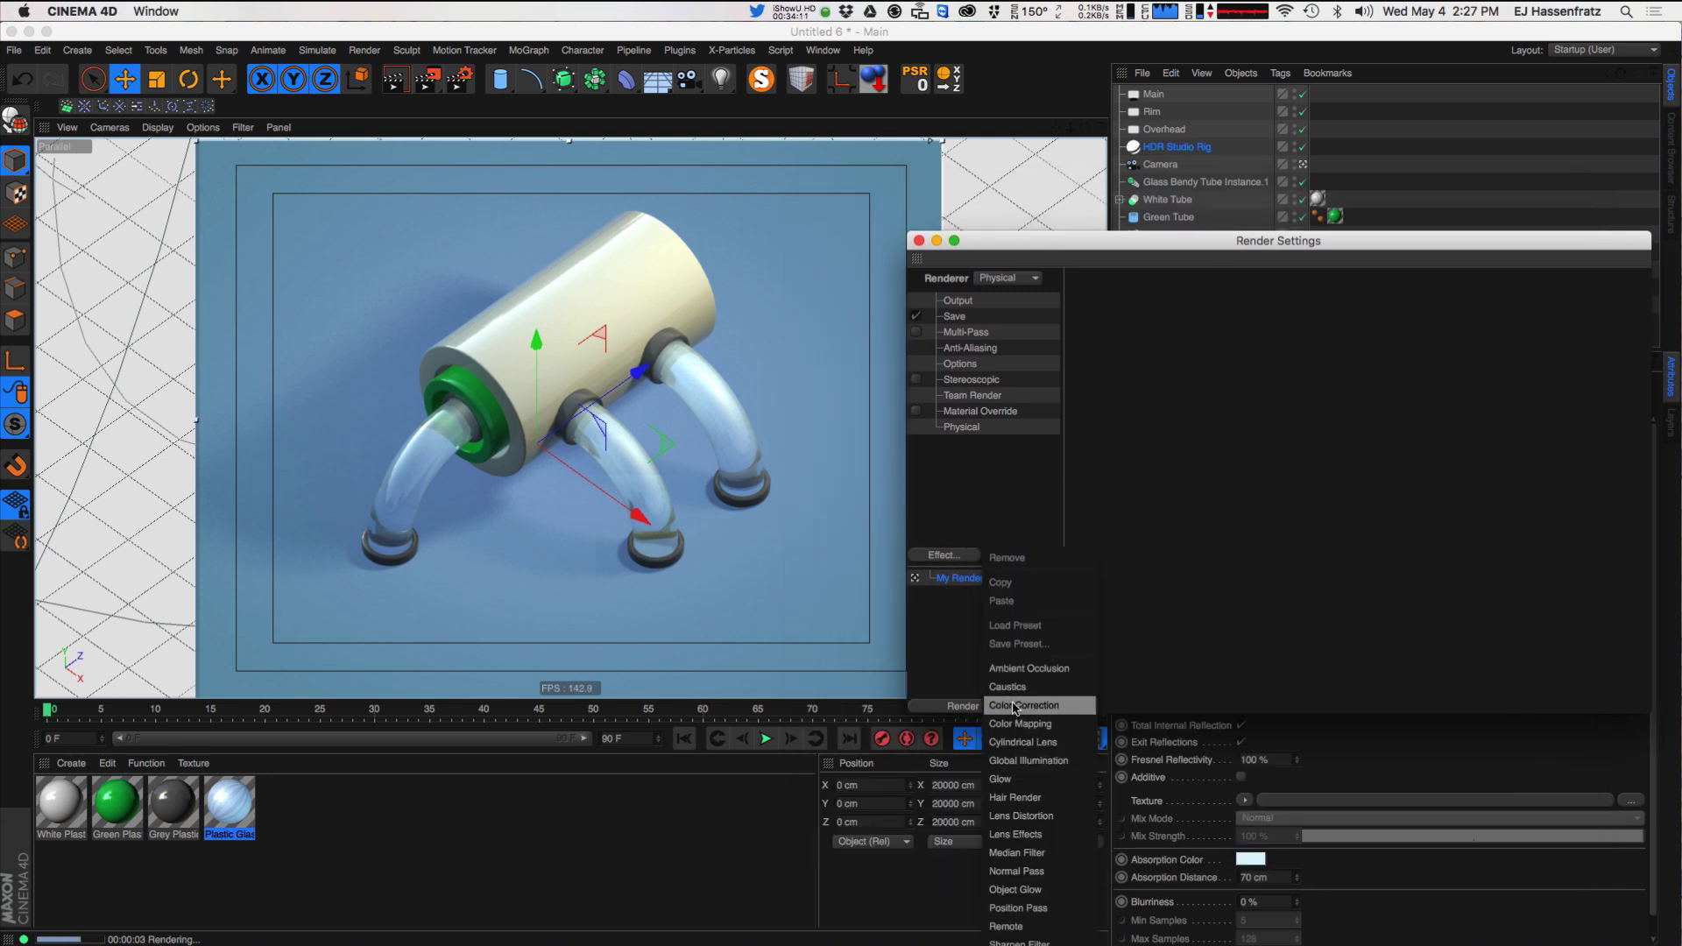
left_click(1030, 666)
- Set the Ambient Occlusion maximum ray length to 60 cm
left_click_drag(1218, 402, 1019, 419)
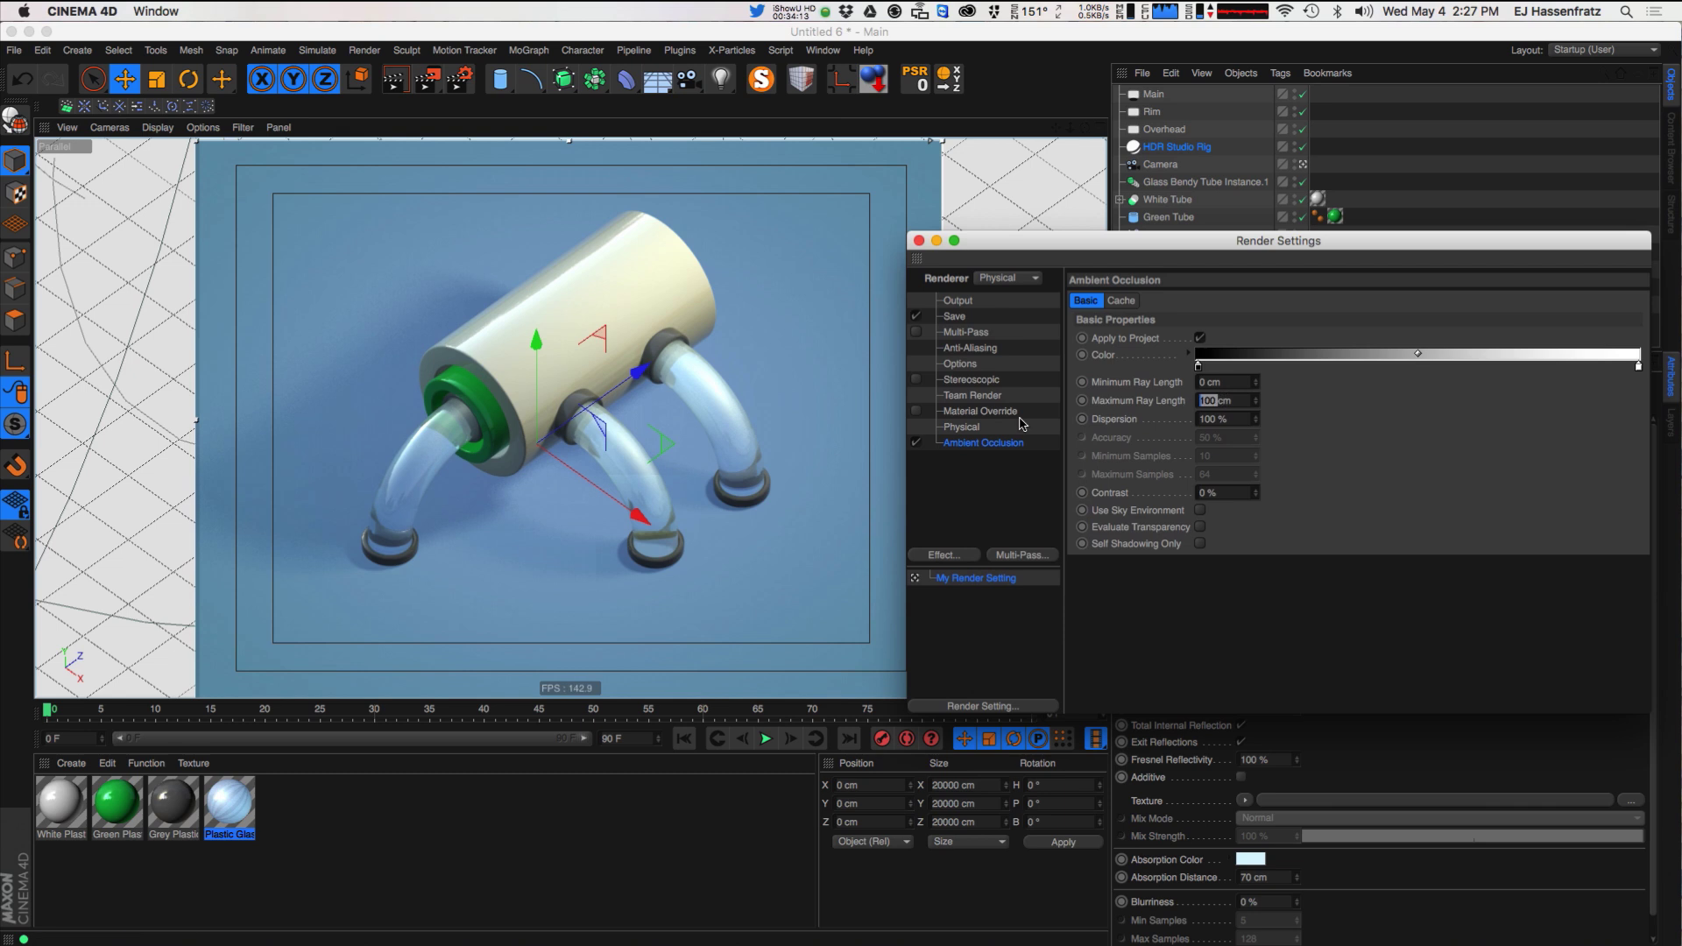
type("60")
key("Return")
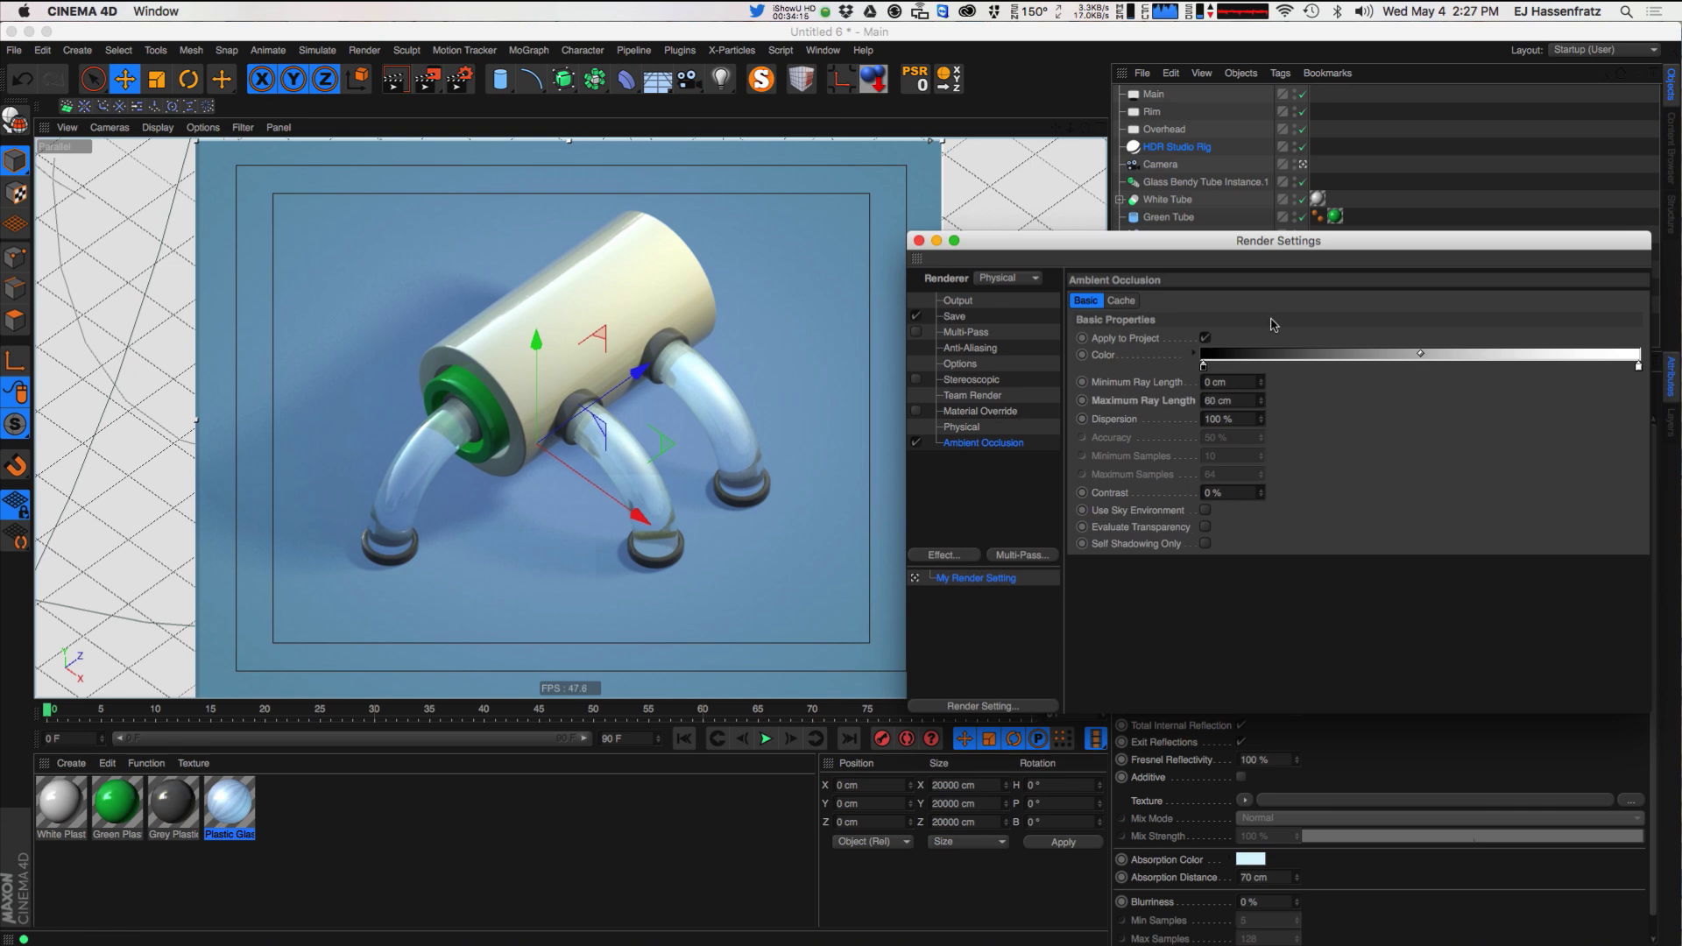
- Set the dark end of the Ambient Occlusion color gradient to slate blue 39424F and deselect all objects
double_click(1201, 367)
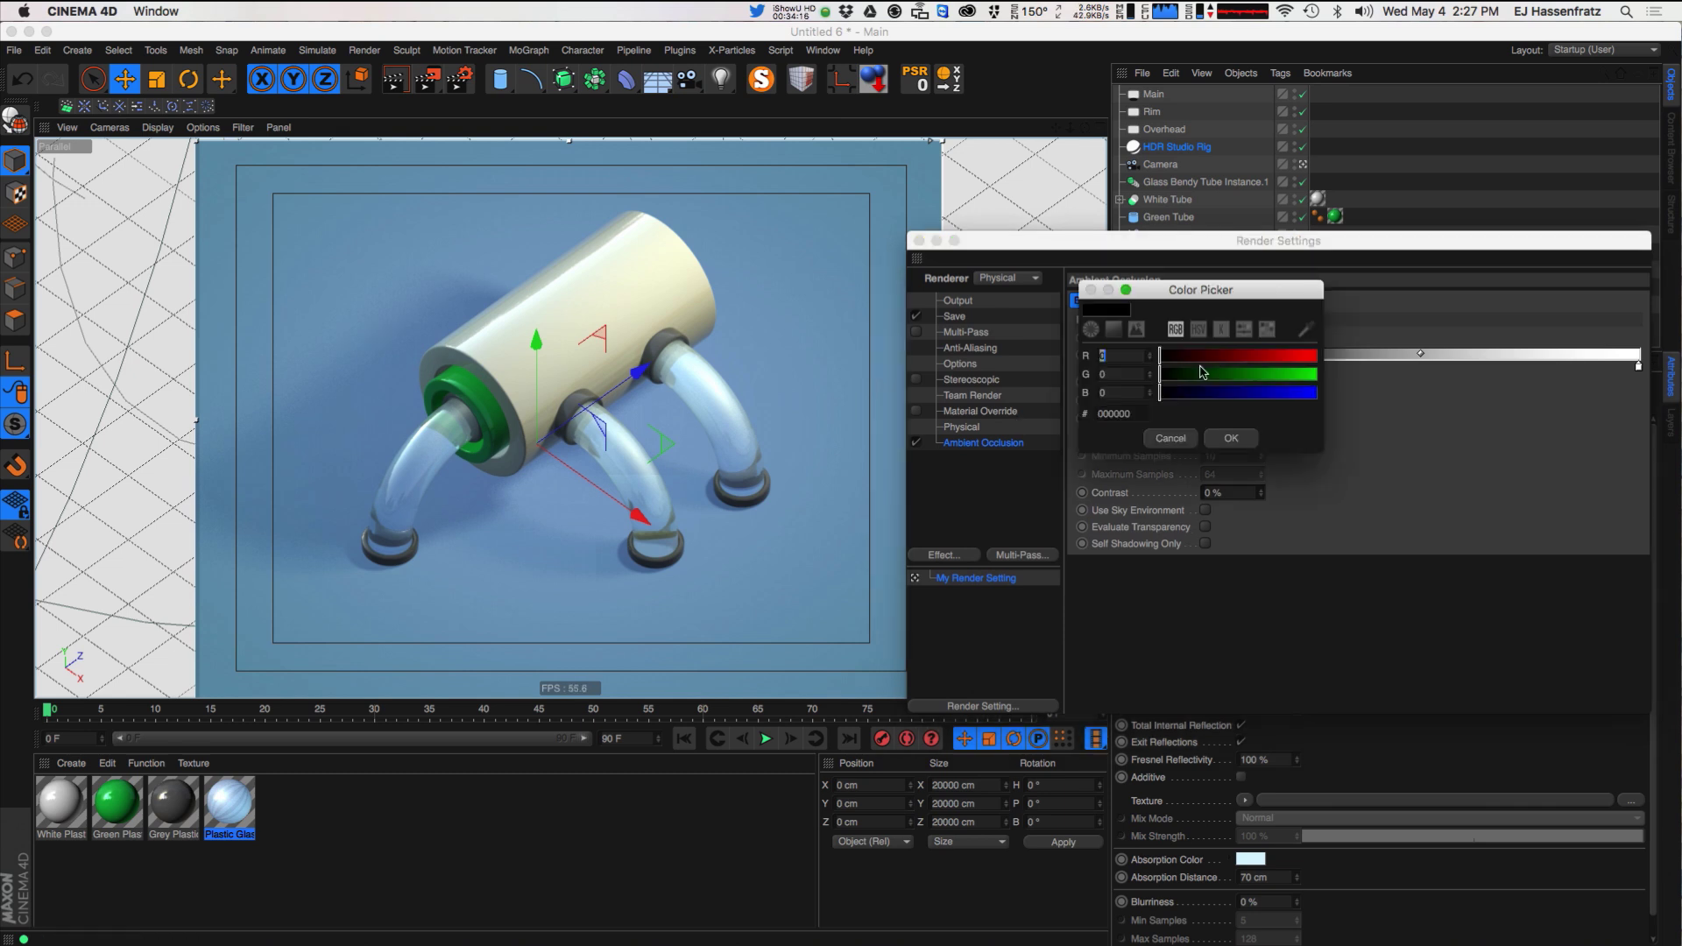
left_click(1113, 328)
left_click(1145, 487)
left_click(1279, 454)
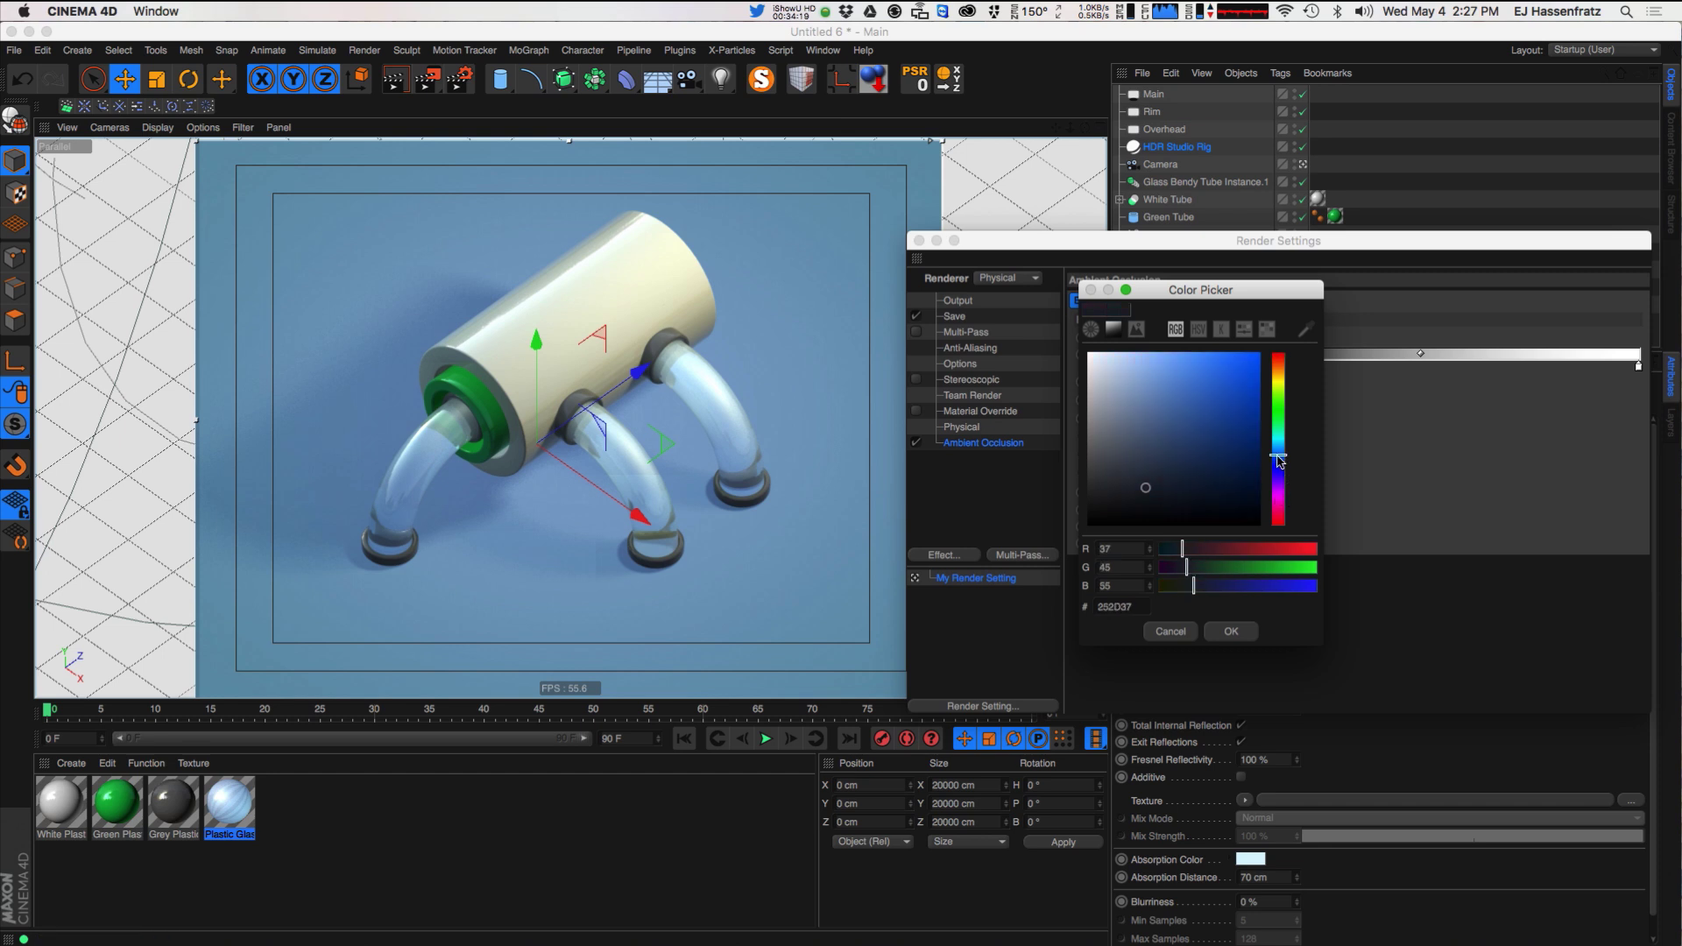
left_click(1132, 479)
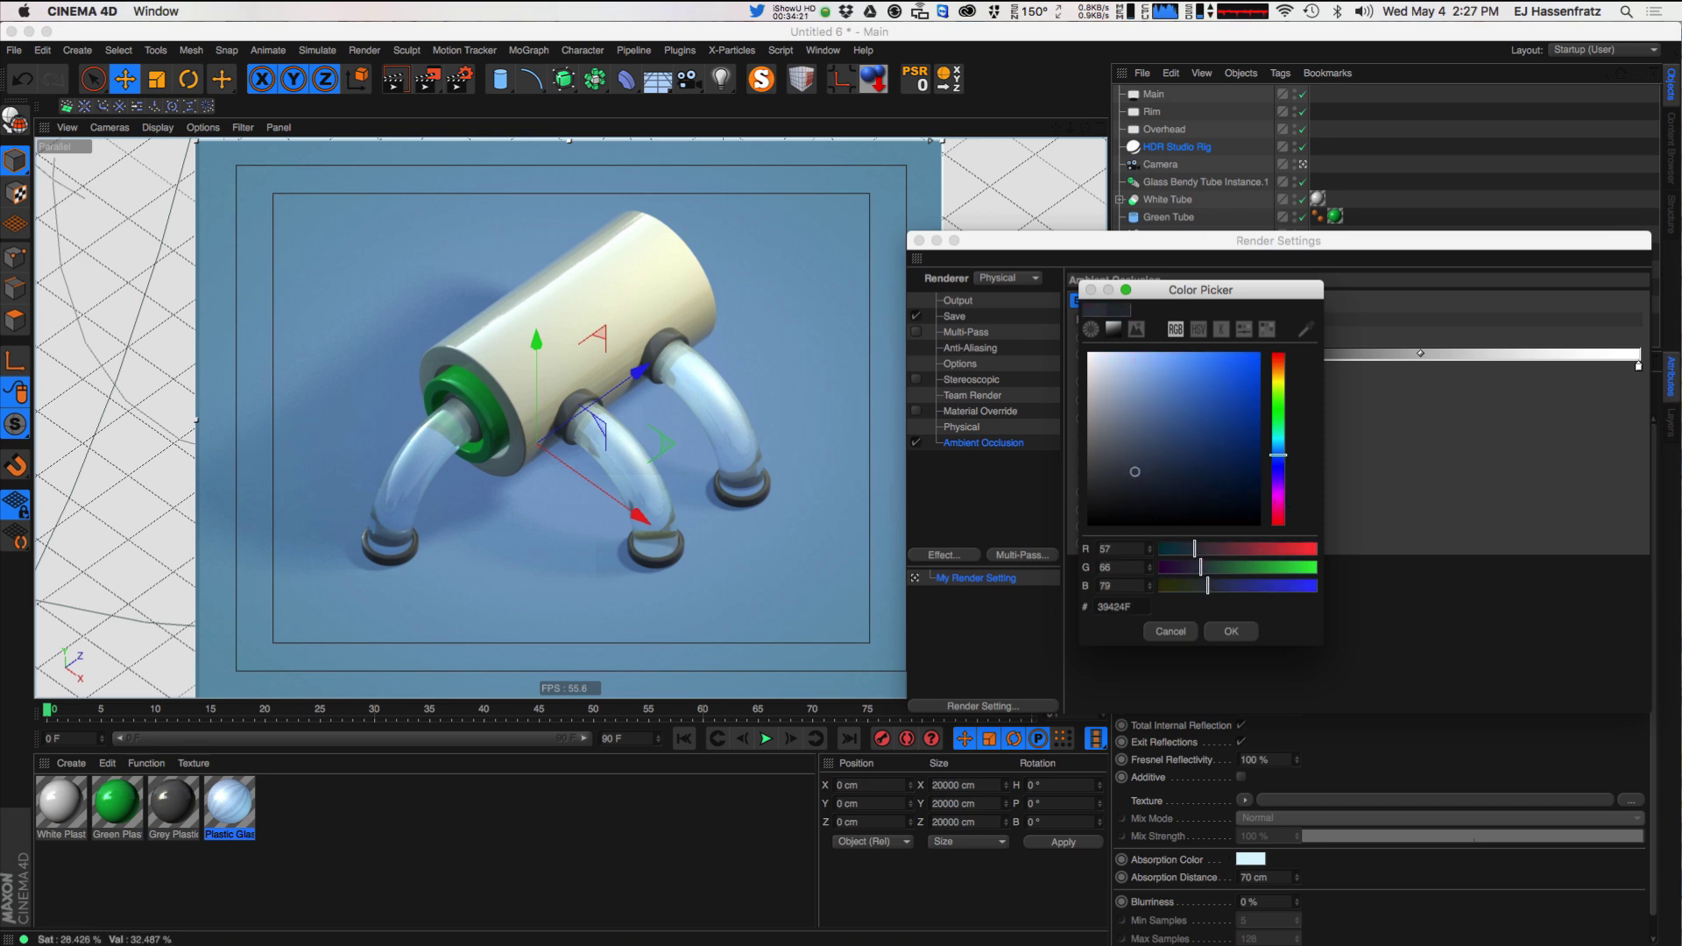
left_click(1233, 630)
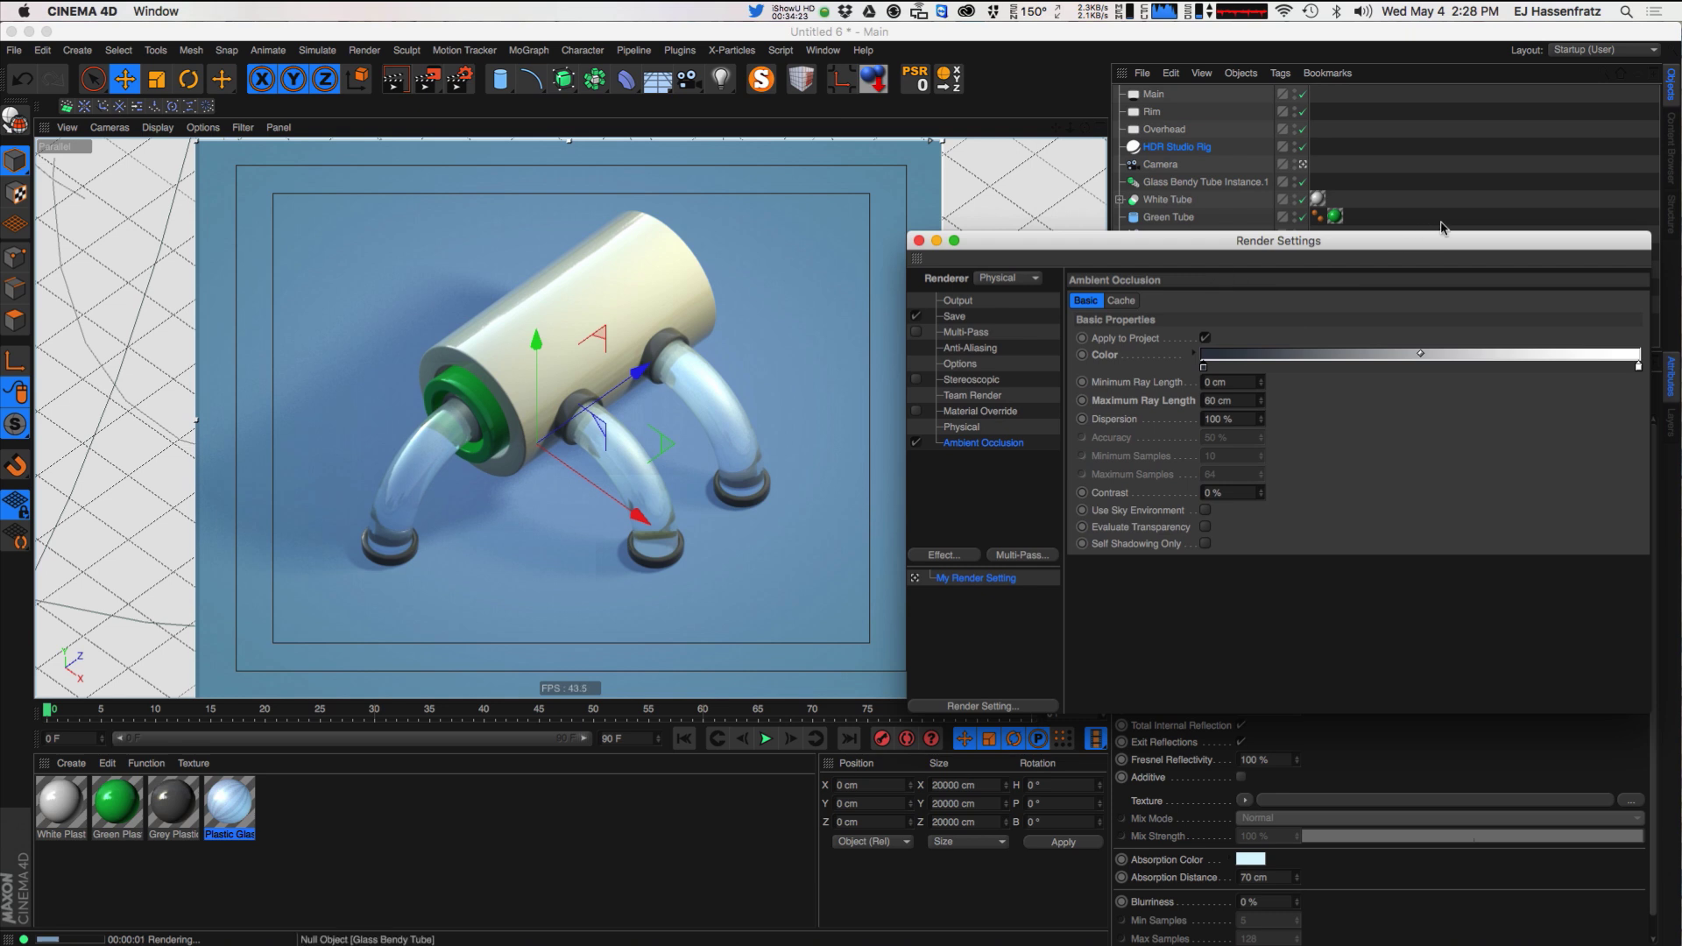
left_click(1434, 178)
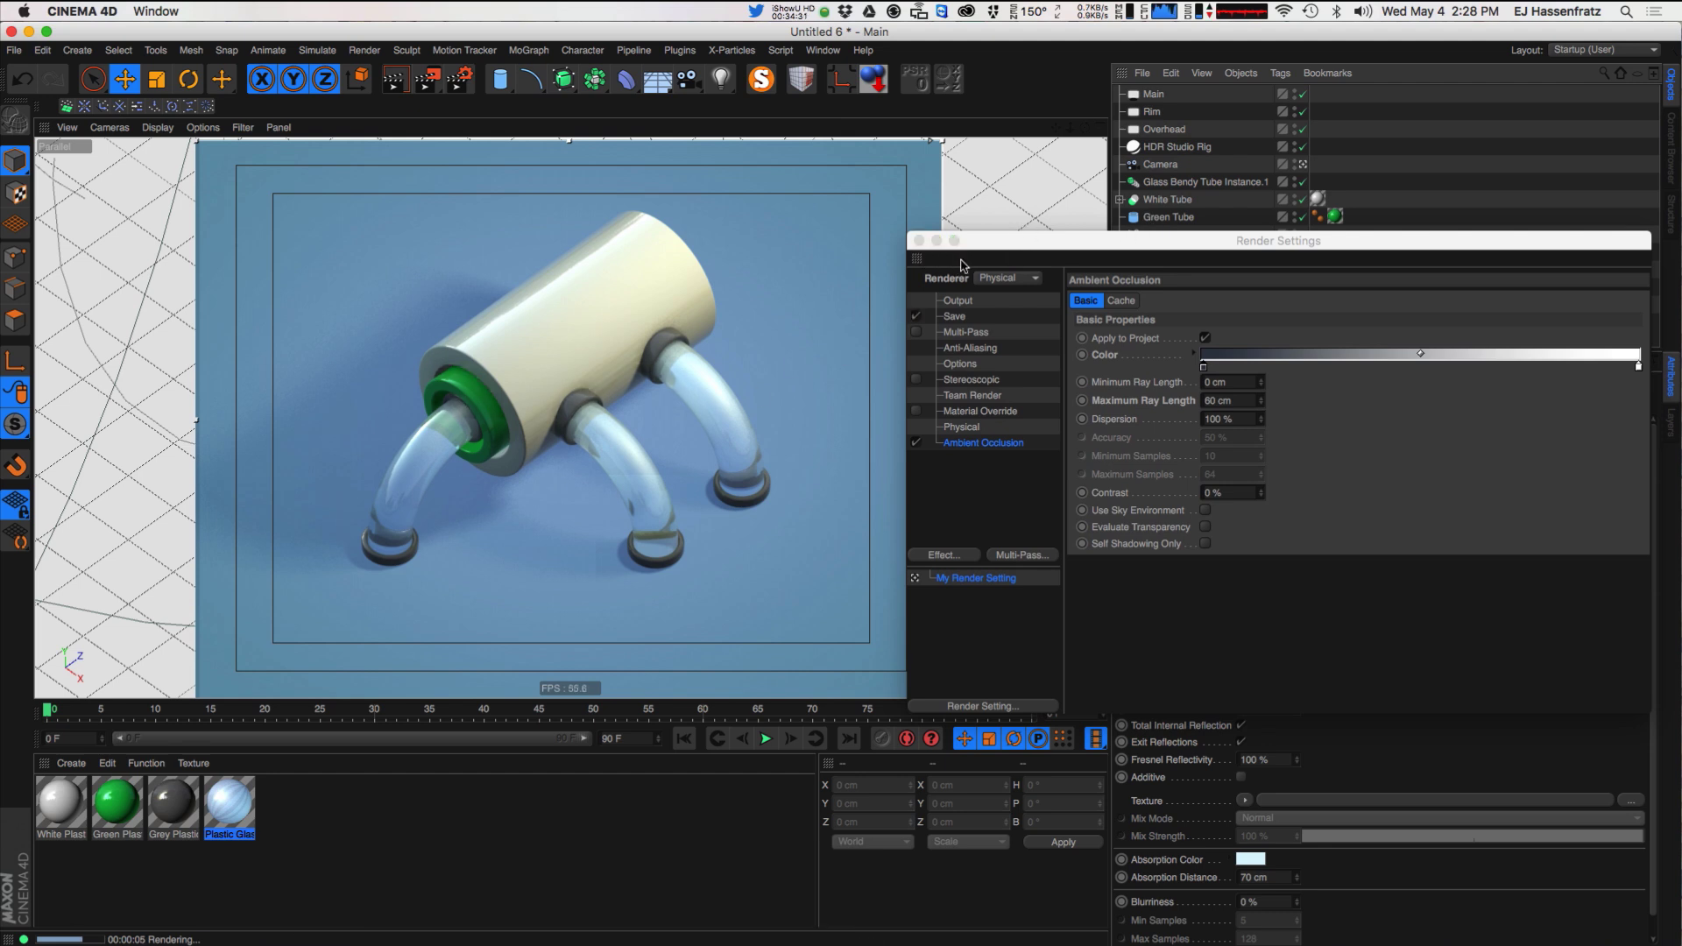
left_click_drag(0, 191, 0, 123)
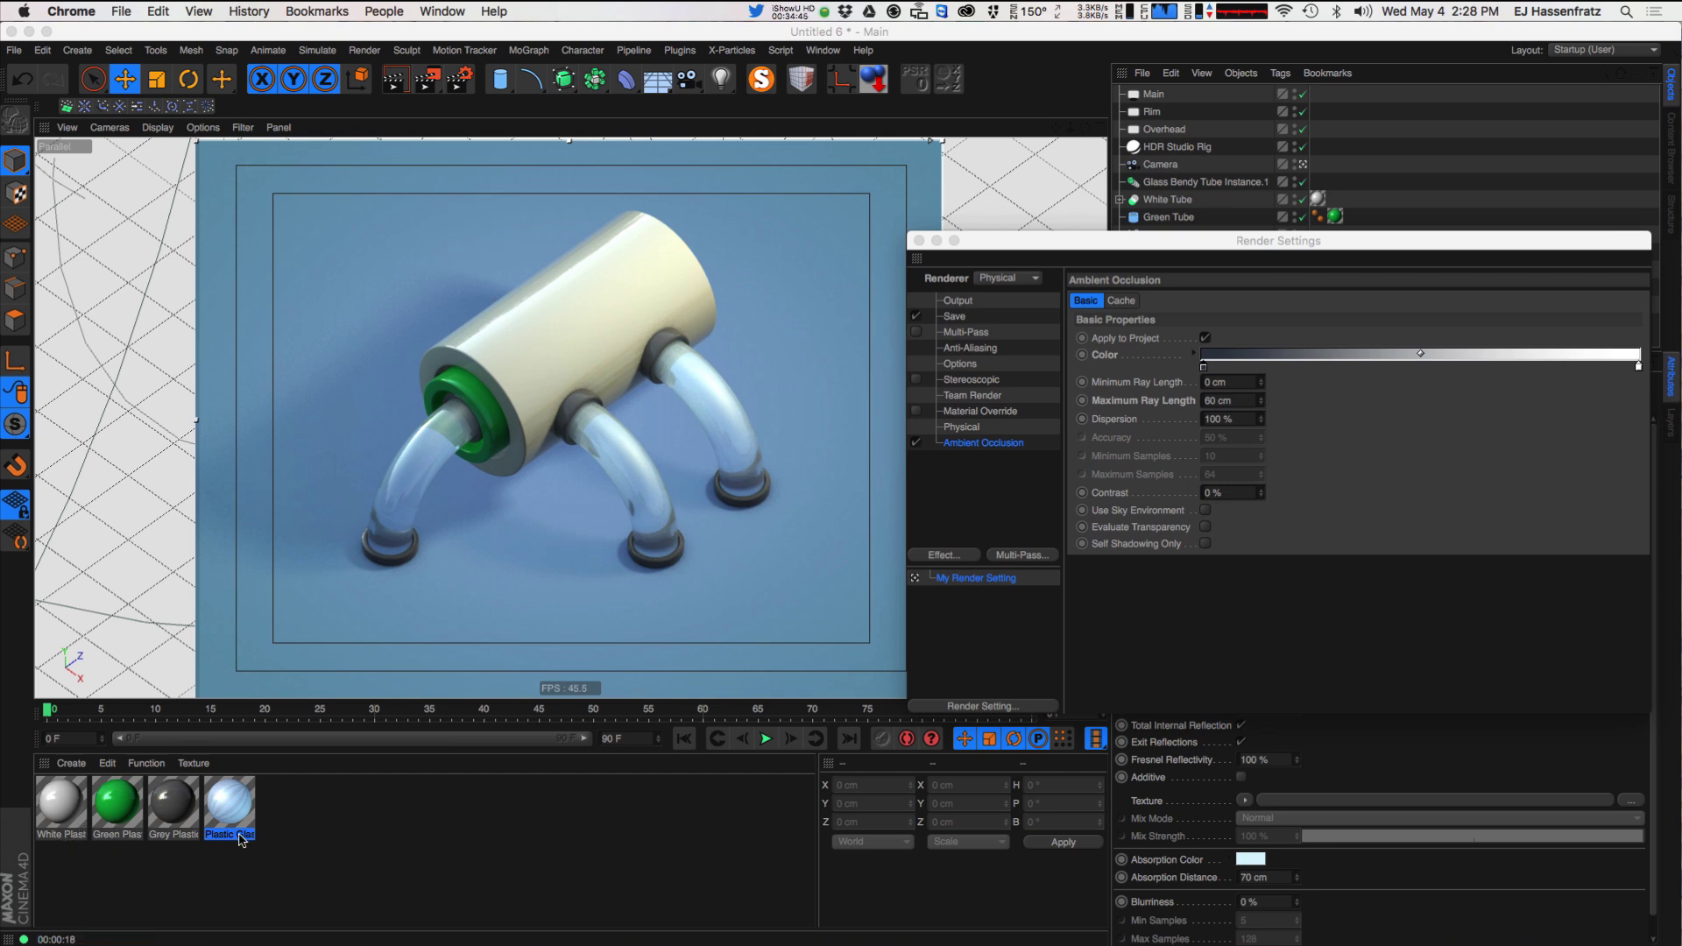
- Set the path length of the Subsurface Scattering shader in the Plastic Glass luminance channel to 32 cm
double_click(229, 805)
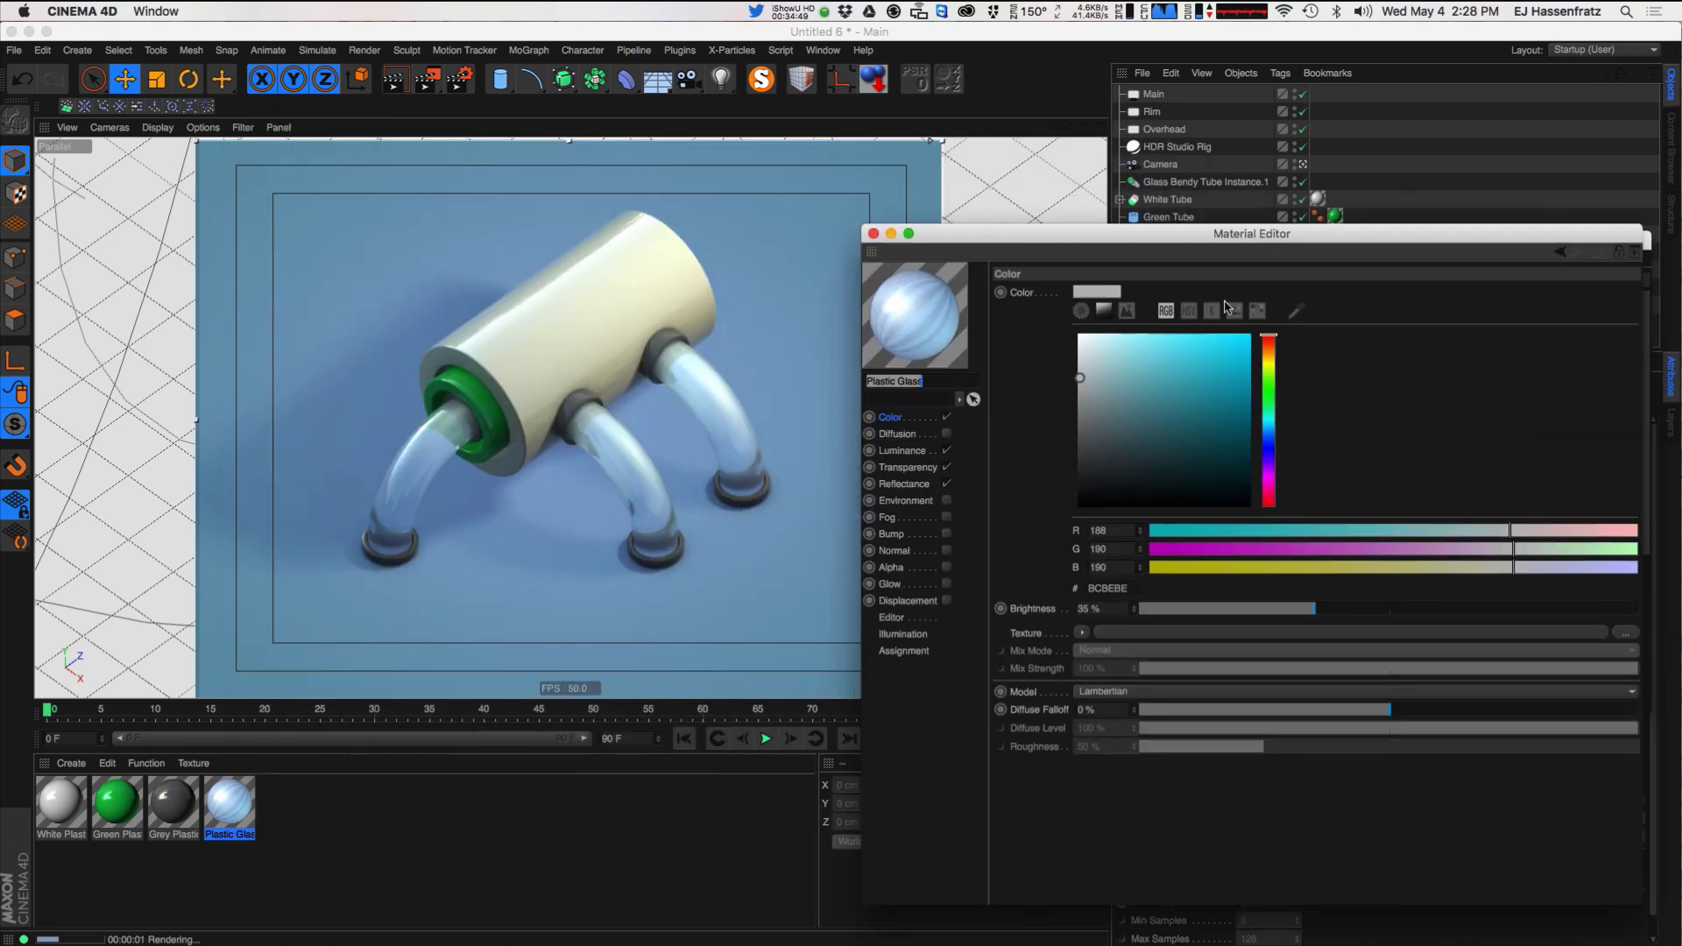
left_click(901, 450)
left_click(1126, 631)
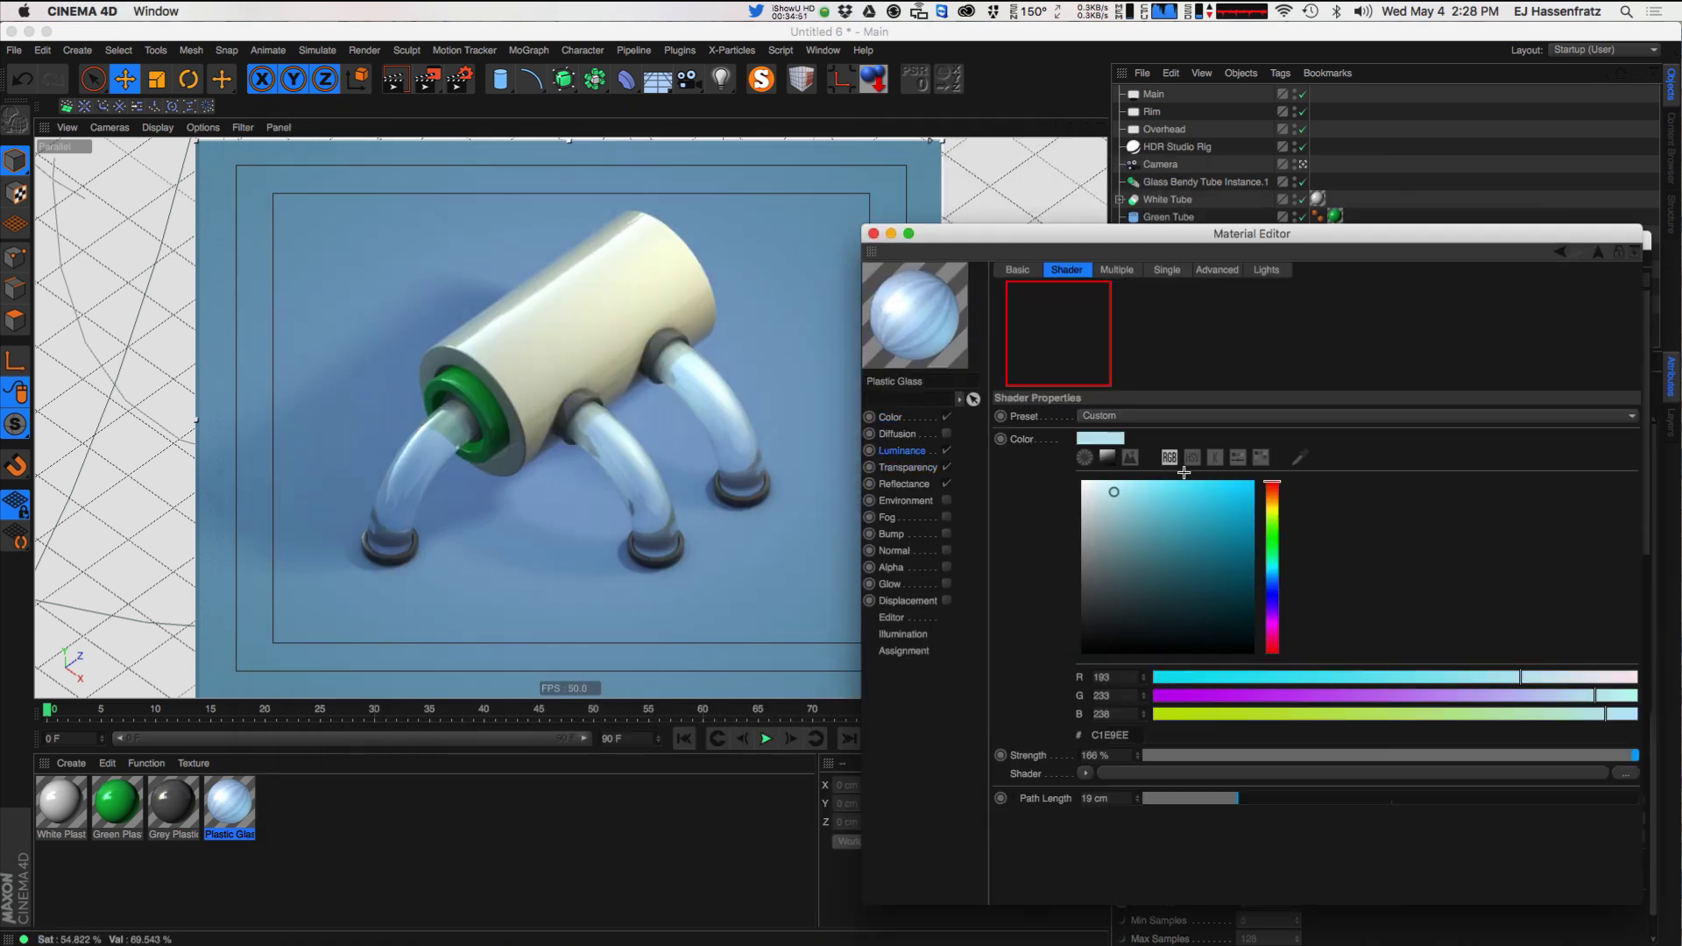
left_click_drag(1223, 802, 1306, 799)
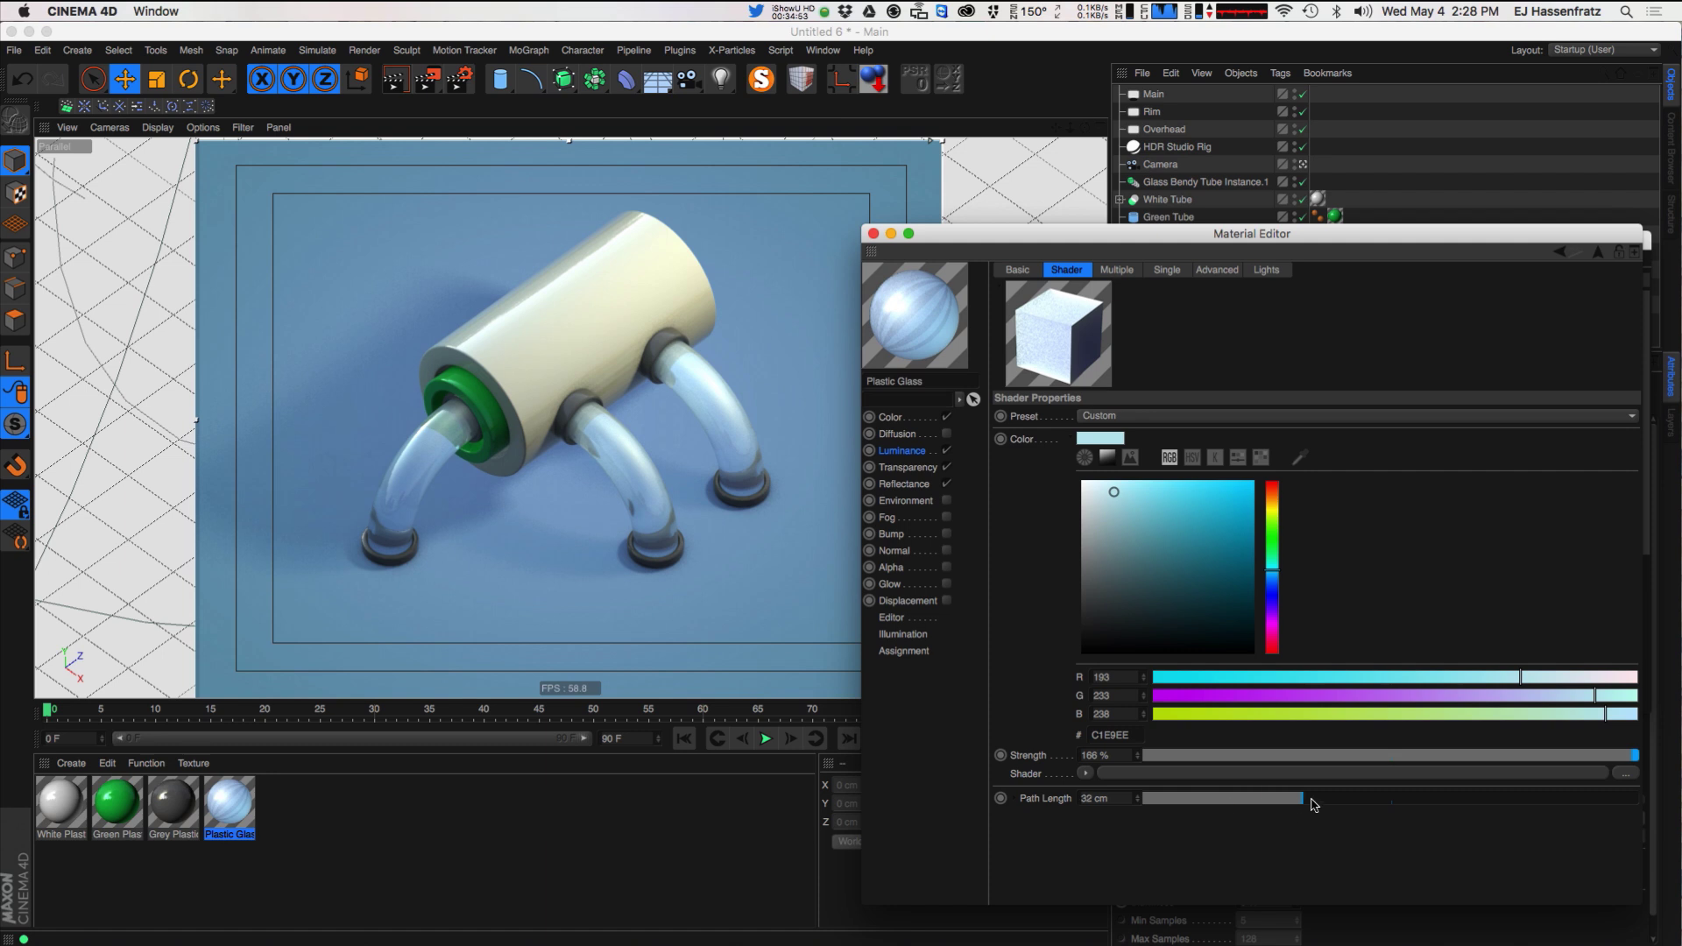
- Adjust the shader's multiple and single scattering, with a phase function of -0.42, and close the material editor
left_click(1115, 270)
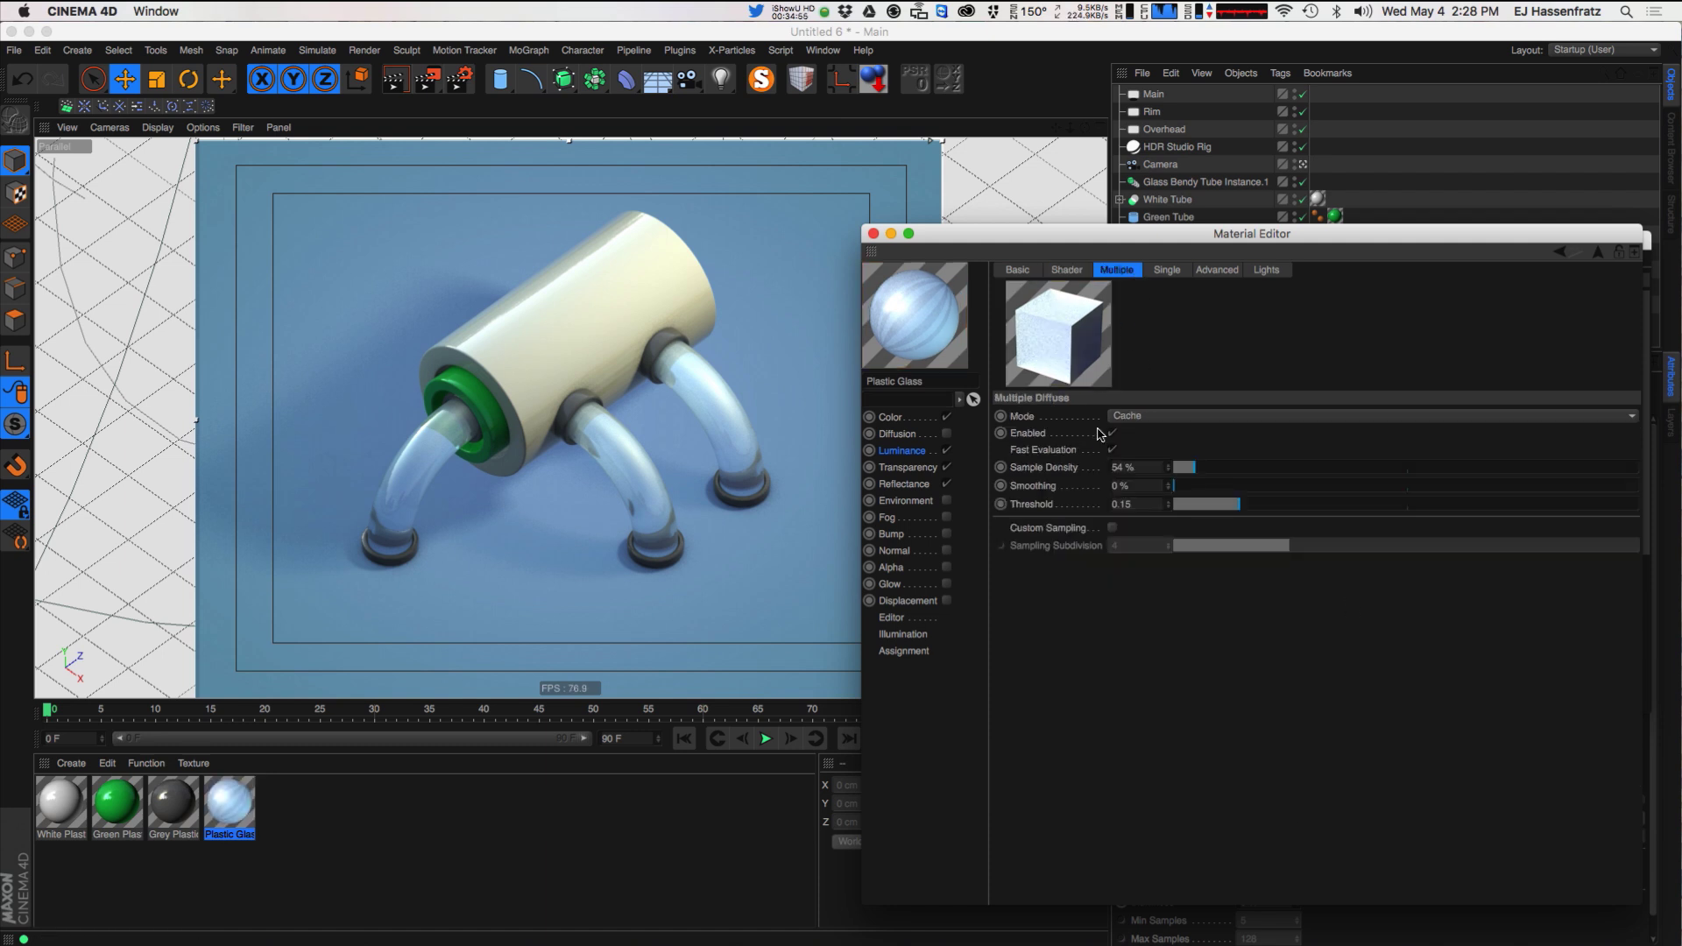
left_click_drag(1186, 471, 1316, 471)
left_click(1166, 270)
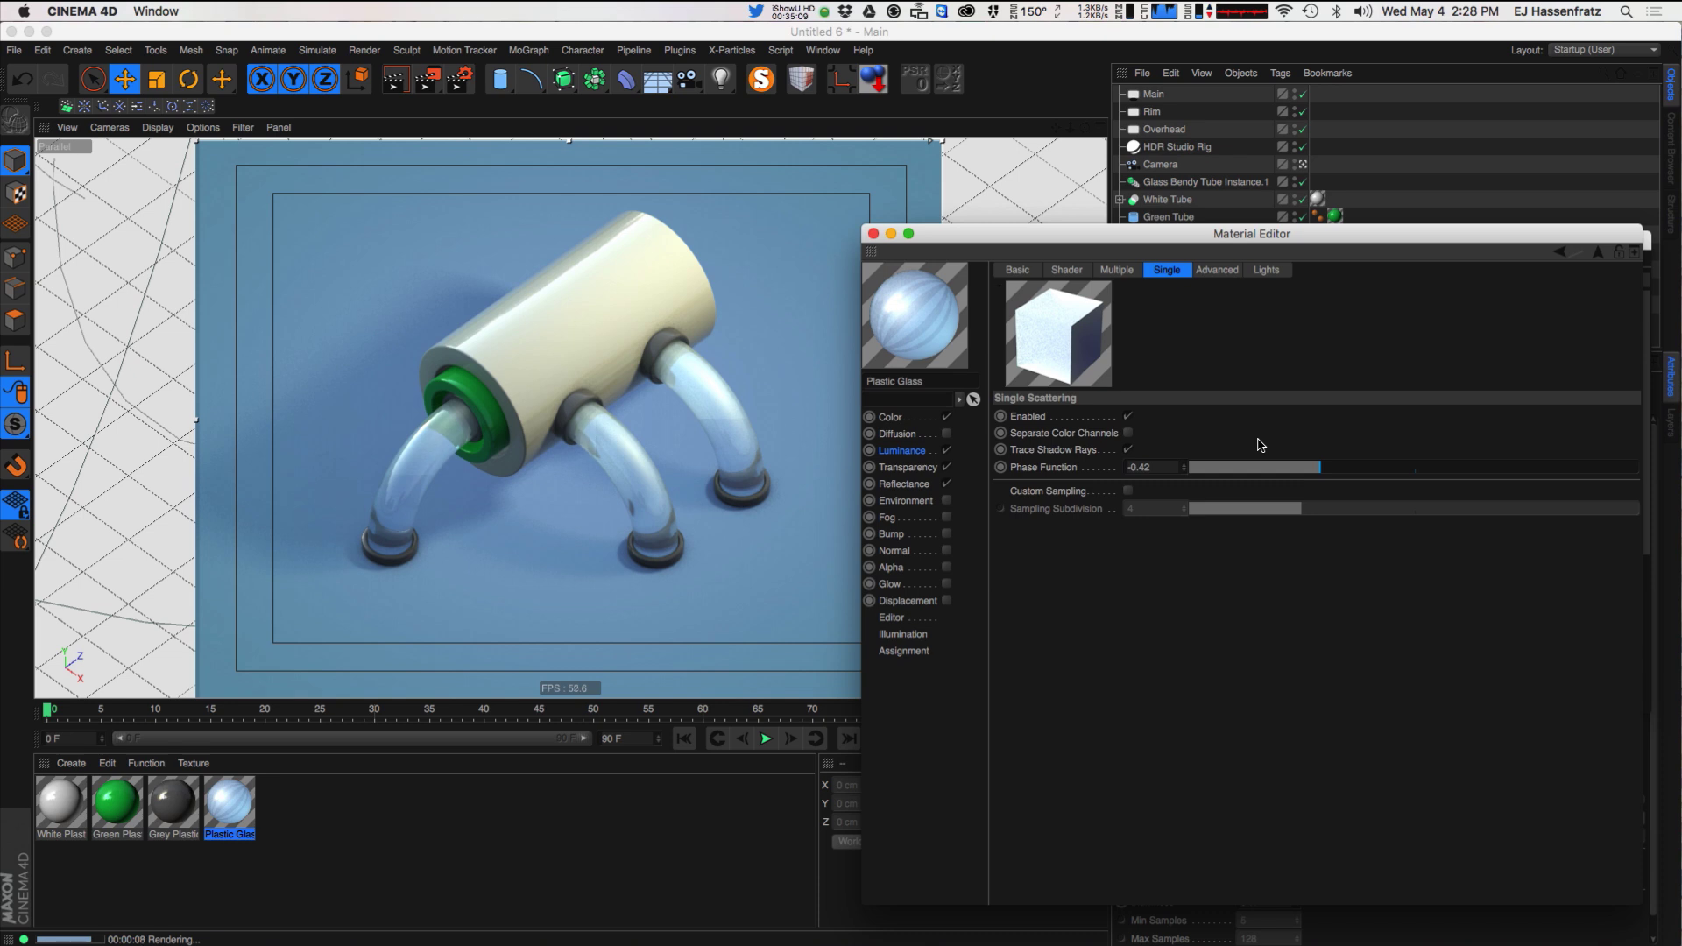
left_click(873, 233)
- Close the render settings and show the HDR Studio Rig's controls
left_click_drag(1004, 232, 764, 326)
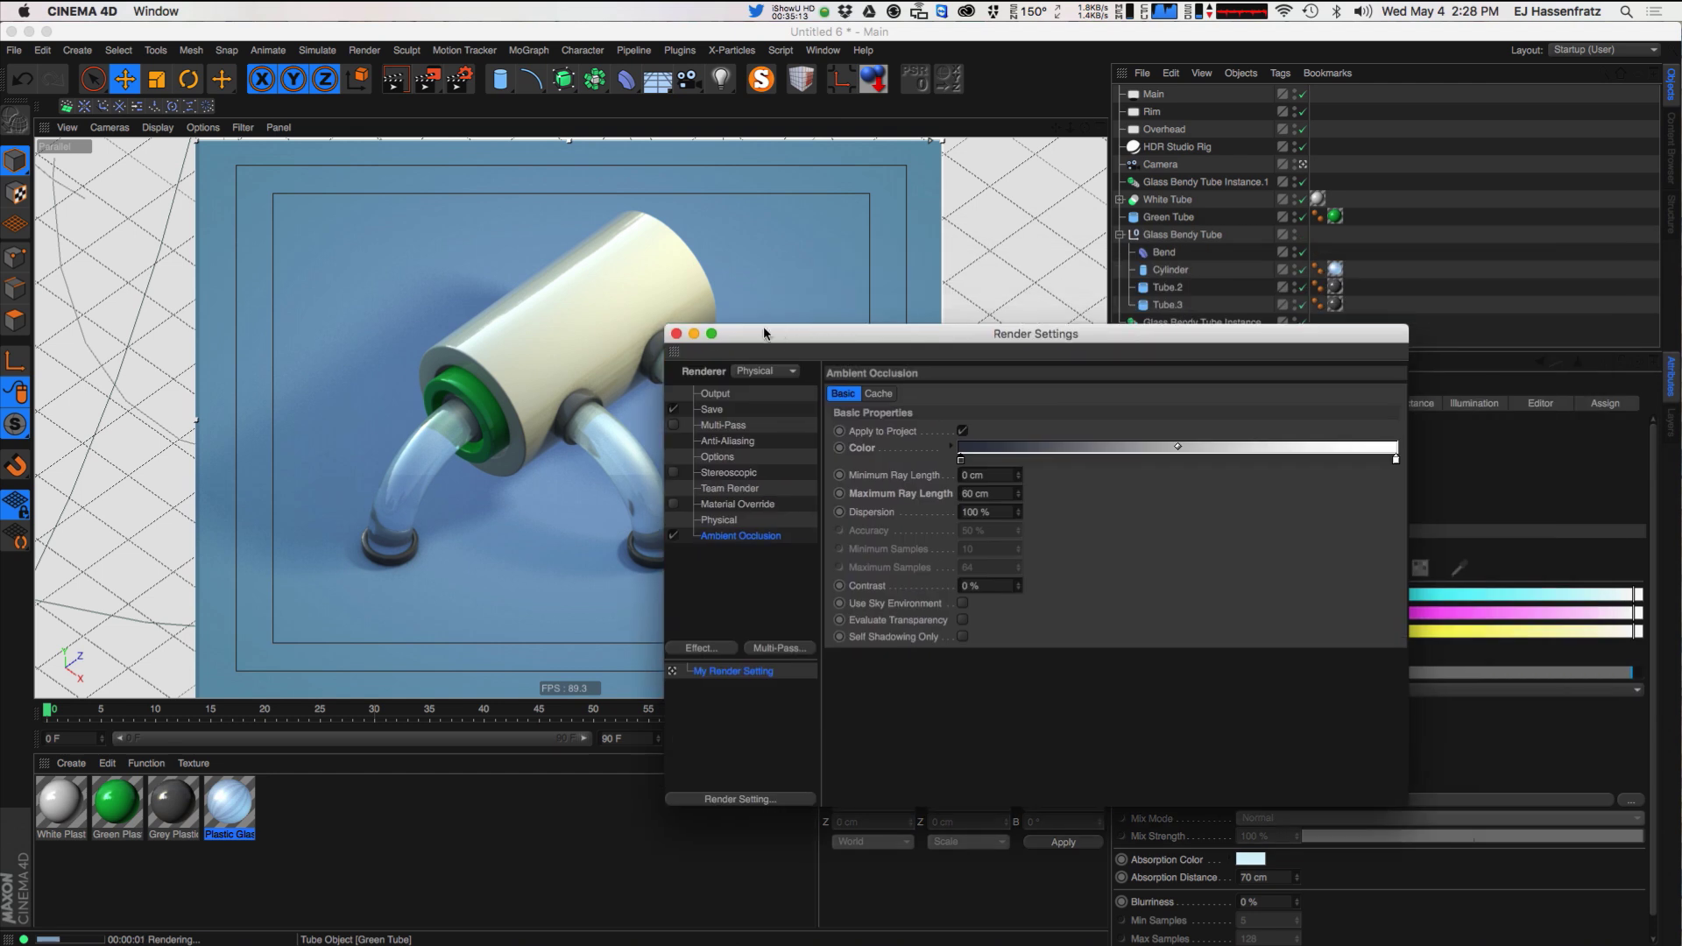
left_click(676, 334)
left_click(1176, 146)
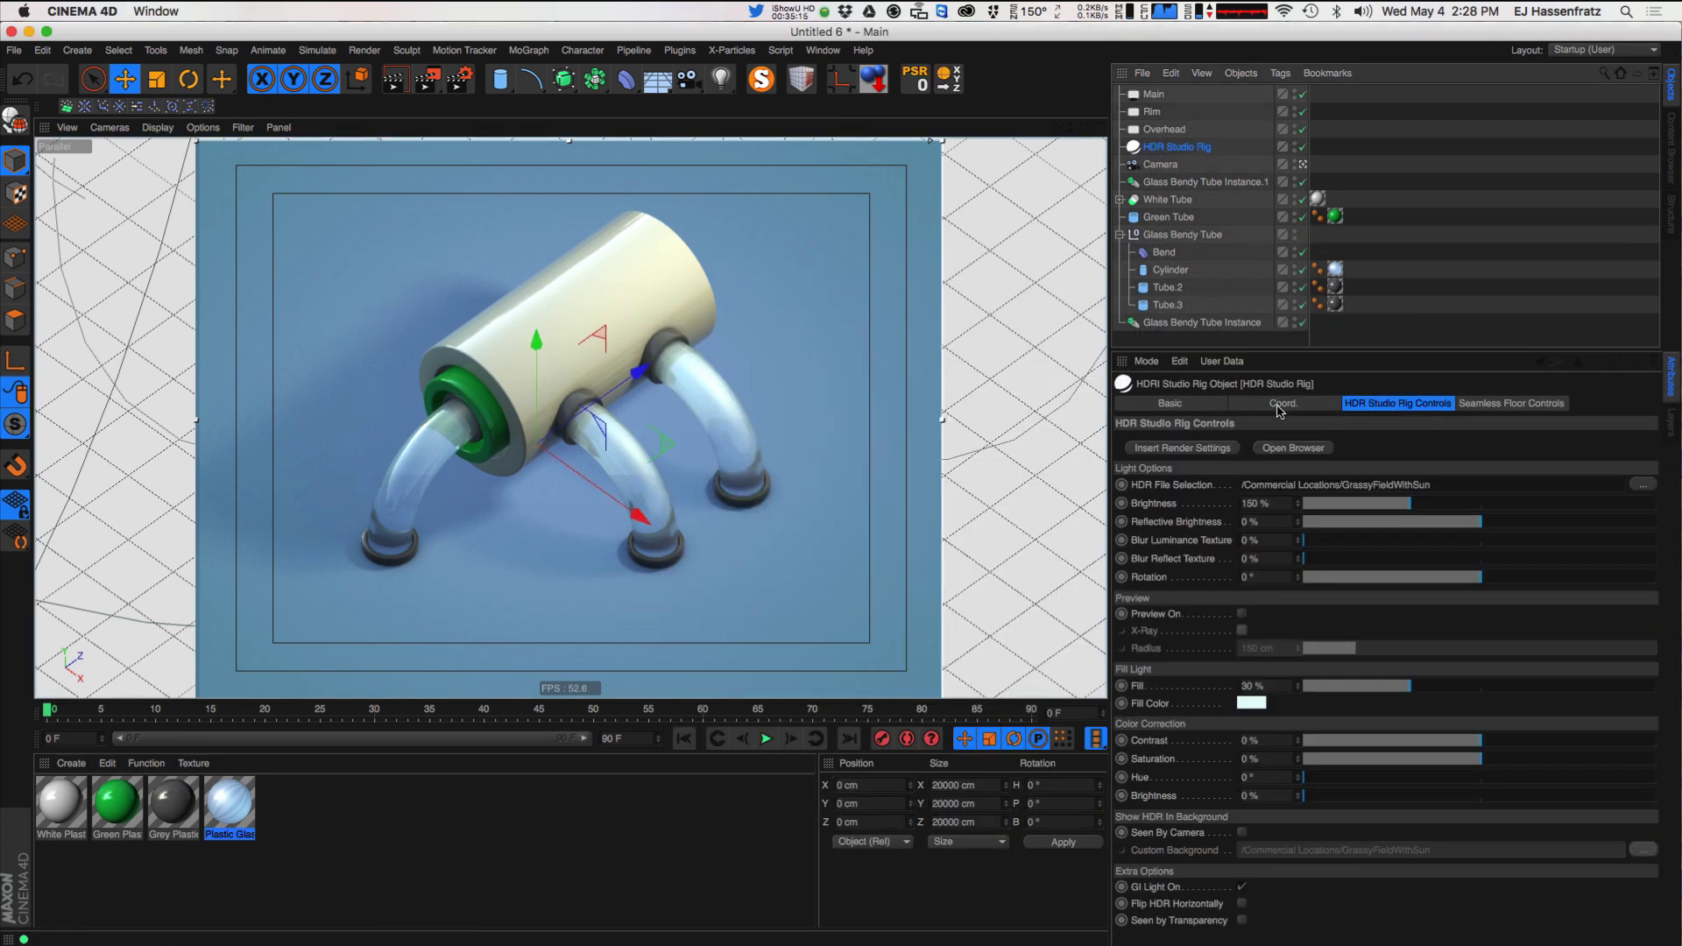